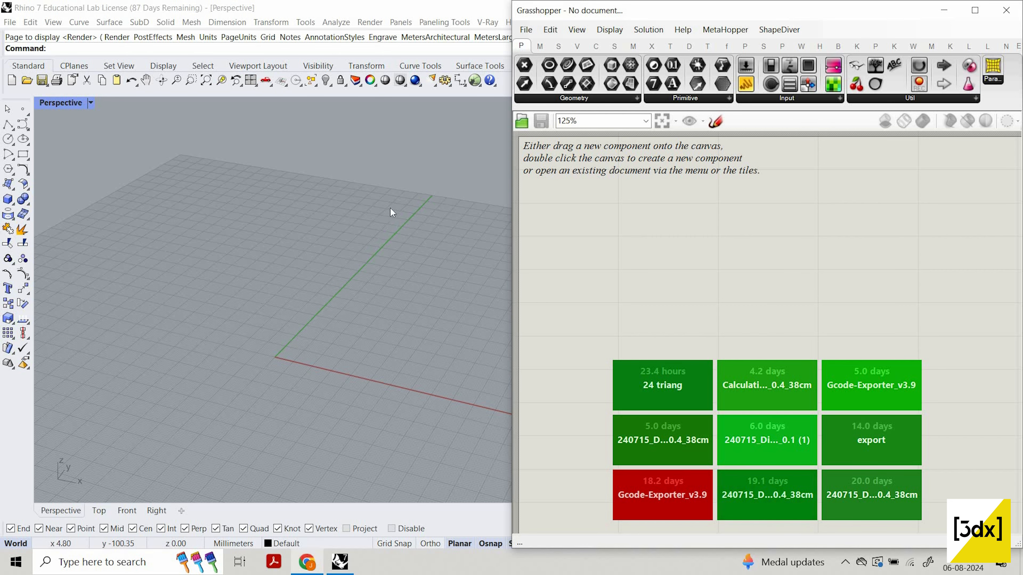
- Switch to Chrome, subscribe to the open YouTube channel, and return to Grasshopper
{"action": "key", "text": "alt+Tab"}
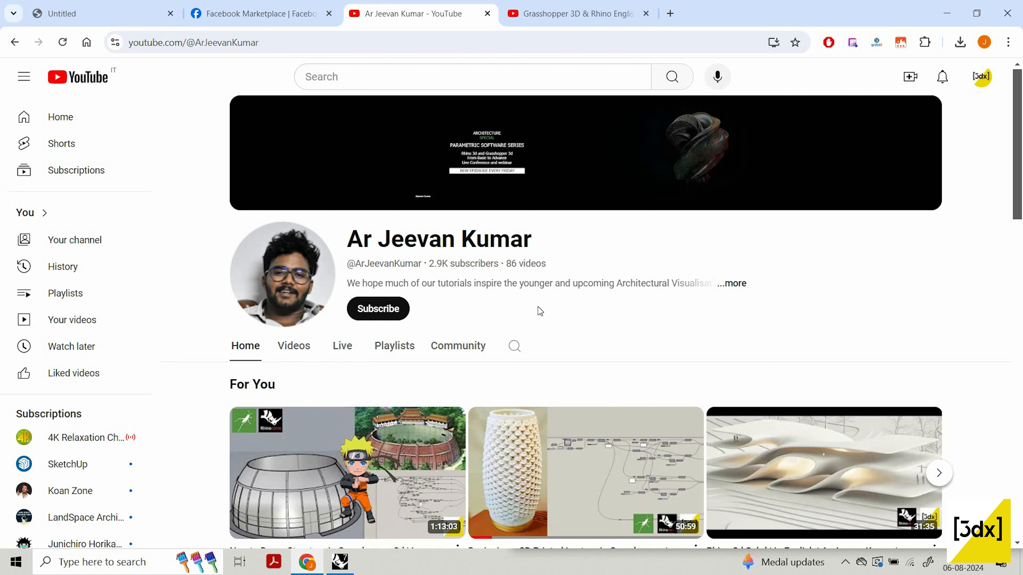
{"action": "left_click", "coordinate": [382, 318]}
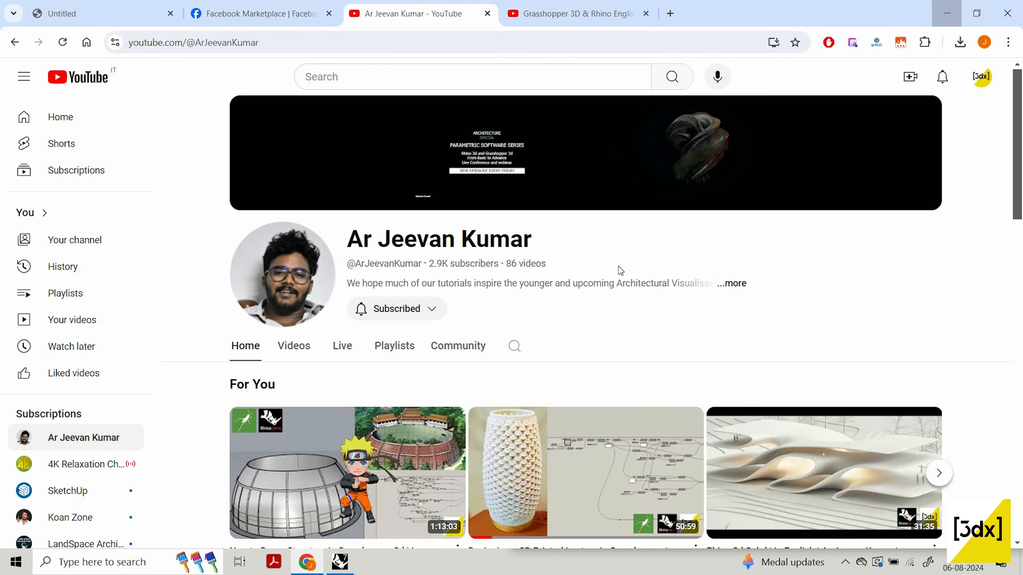
{"action": "left_click", "coordinate": [947, 13]}
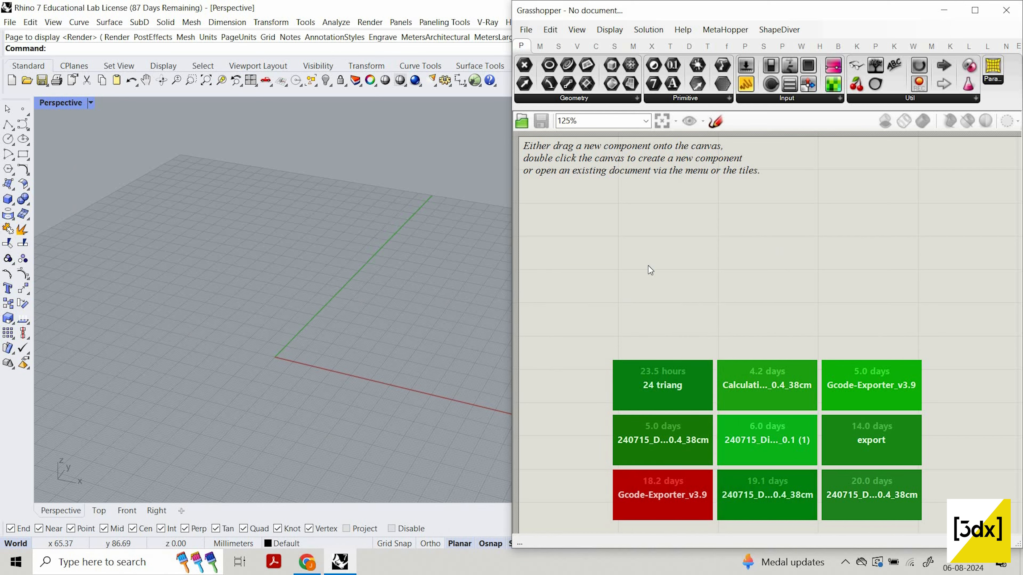
- Sketch a freehand four-sided outline with arcs along its edges and tick marks on the canvas, and discard the sketch
{"action": "double_click", "coordinate": [626, 233]}
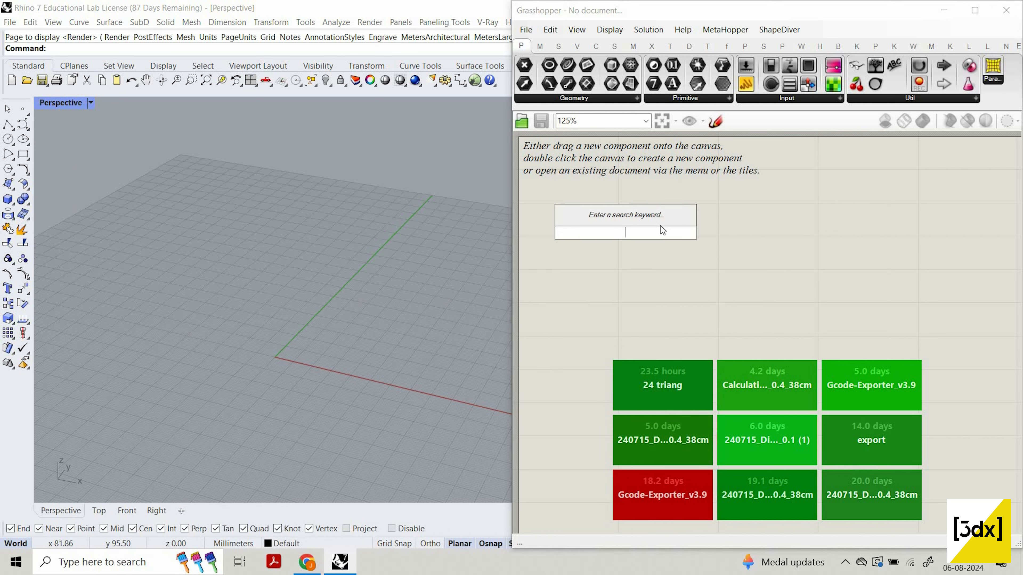
{"action": "left_click", "coordinate": [716, 121]}
{"action": "scroll", "coordinate": [773, 257], "scroll_direction": "down", "scroll_amount": 2}
{"action": "mouse_move", "coordinate": [780, 238]}
{"action": "left_mouse_down"}
{"action": "mouse_move", "coordinate": [672, 327]}
{"action": "mouse_move", "coordinate": [820, 397]}
{"action": "mouse_move", "coordinate": [963, 276]}
{"action": "mouse_move", "coordinate": [780, 235]}
{"action": "left_mouse_up"}
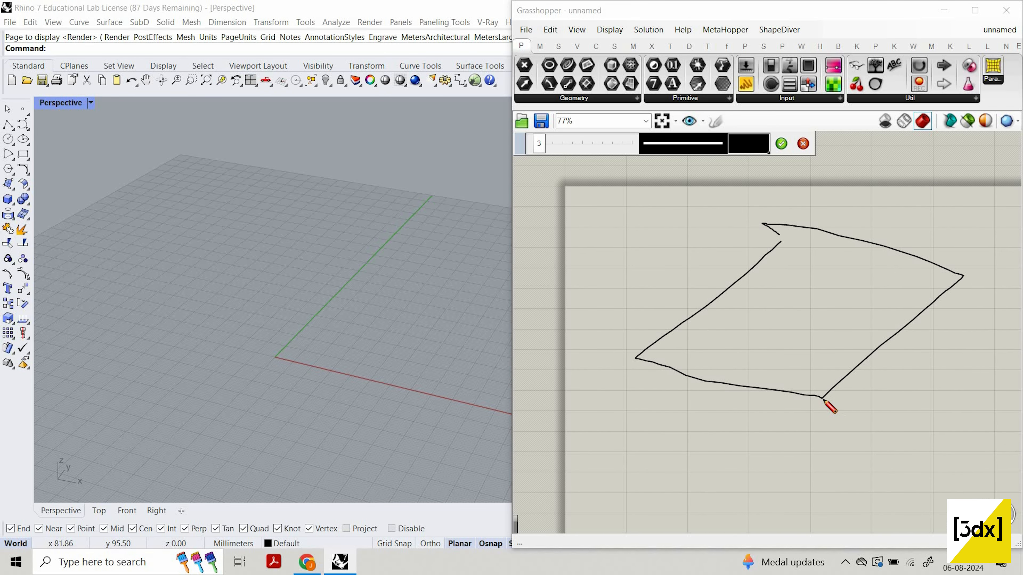
{"action": "mouse_move", "coordinate": [822, 392]}
{"action": "left_mouse_down"}
{"action": "mouse_move", "coordinate": [911, 368]}
{"action": "mouse_move", "coordinate": [959, 286]}
{"action": "left_mouse_up"}
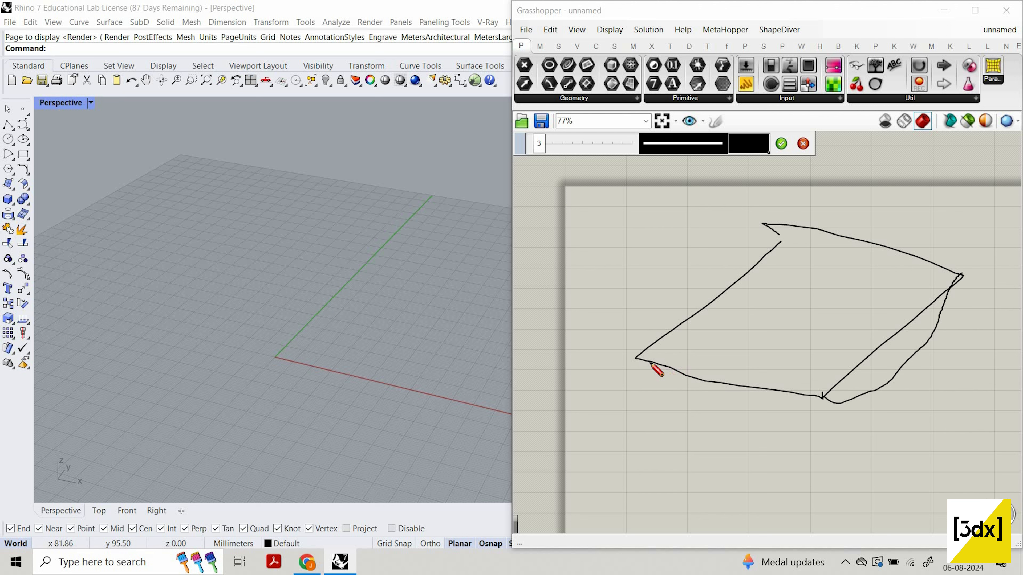
{"action": "mouse_move", "coordinate": [646, 361]}
{"action": "left_mouse_down"}
{"action": "mouse_move", "coordinate": [770, 401]}
{"action": "mouse_move", "coordinate": [796, 385]}
{"action": "left_mouse_up"}
{"action": "mouse_move", "coordinate": [989, 291]}
{"action": "left_mouse_down"}
{"action": "mouse_move", "coordinate": [816, 397]}
{"action": "mouse_move", "coordinate": [864, 404]}
{"action": "mouse_move", "coordinate": [837, 391]}
{"action": "left_mouse_up"}
{"action": "left_click_drag", "start_coordinate": [878, 348], "coordinate": [897, 358]}
{"action": "left_click_drag", "start_coordinate": [893, 345], "coordinate": [882, 352]}
{"action": "left_click_drag", "start_coordinate": [903, 317], "coordinate": [932, 315]}
{"action": "left_click", "coordinate": [947, 301]}
{"action": "left_click_drag", "start_coordinate": [924, 305], "coordinate": [950, 291]}
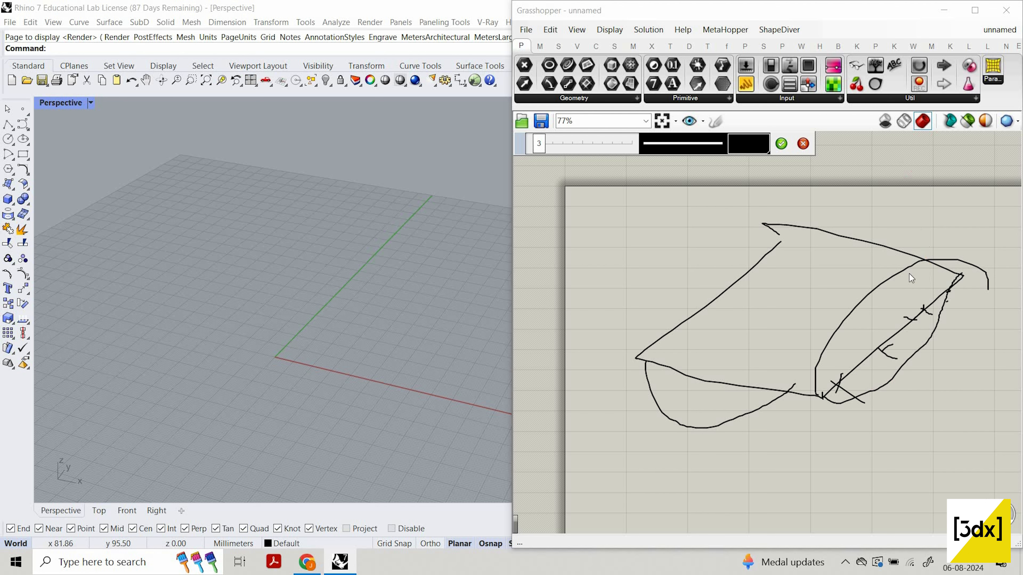
{"action": "key", "text": "Escape"}
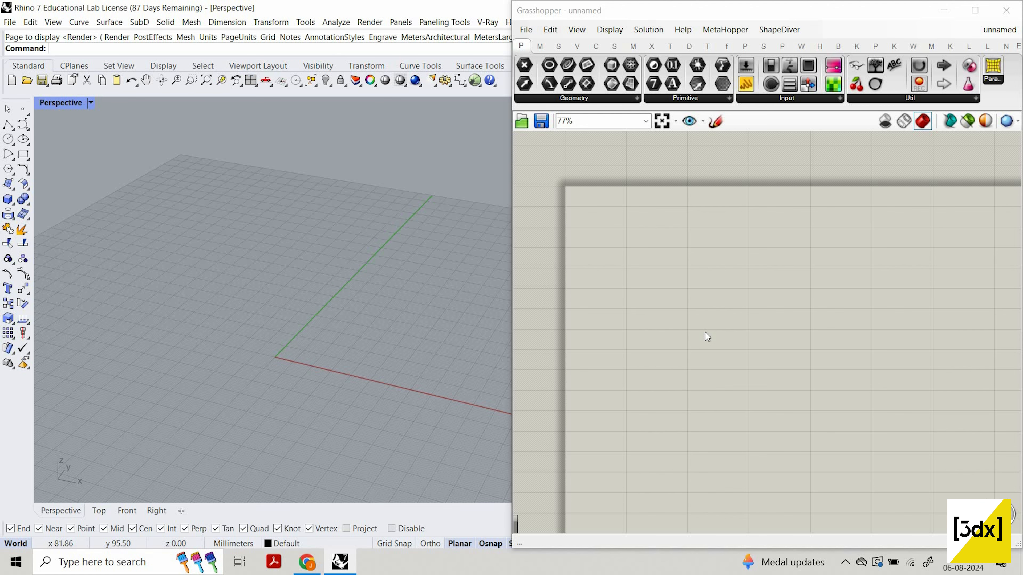
- Add a Rectangle component to the Grasshopper canvas
{"action": "double_click", "coordinate": [693, 291]}
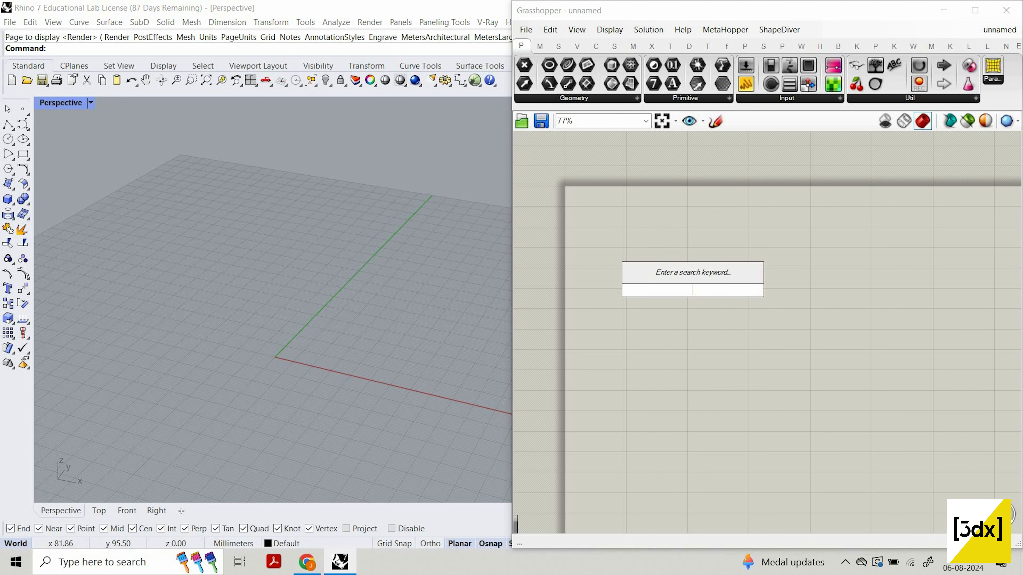
{"action": "type", "text": "rect"}
{"action": "key", "text": "Return"}
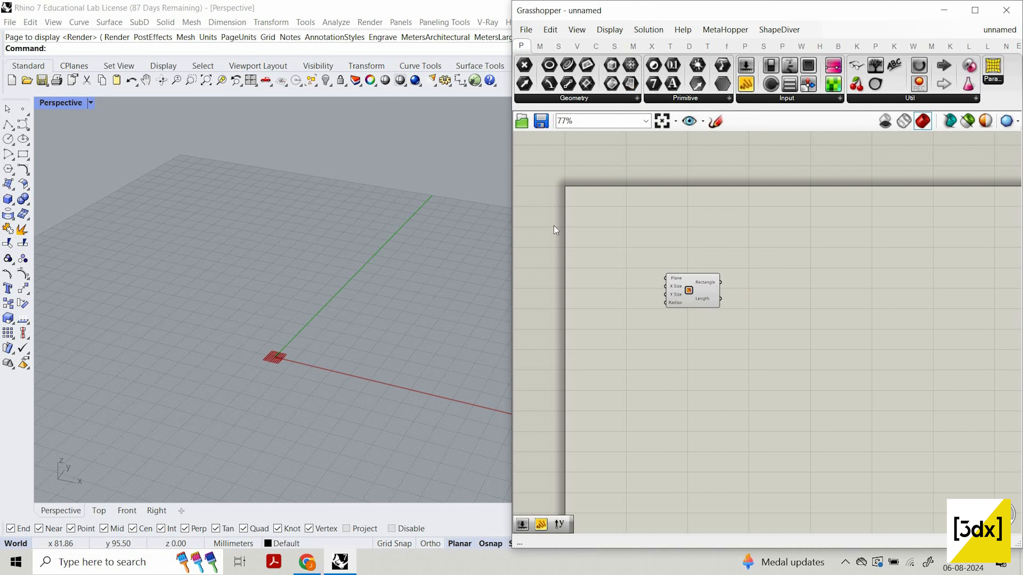
{"action": "scroll", "coordinate": [617, 258], "scroll_direction": "up", "scroll_amount": 3}
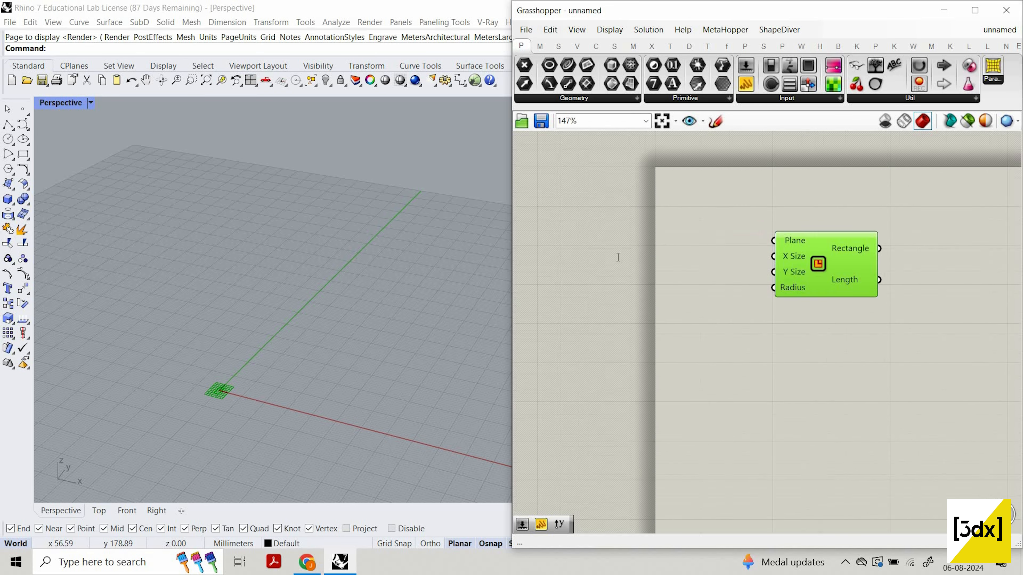
- Add a number slider with value 100 and connect it to the Rectangle component's X Size
{"action": "double_click", "coordinate": [617, 258]}
{"action": "type", "text": "100"}
{"action": "key", "text": "Return"}
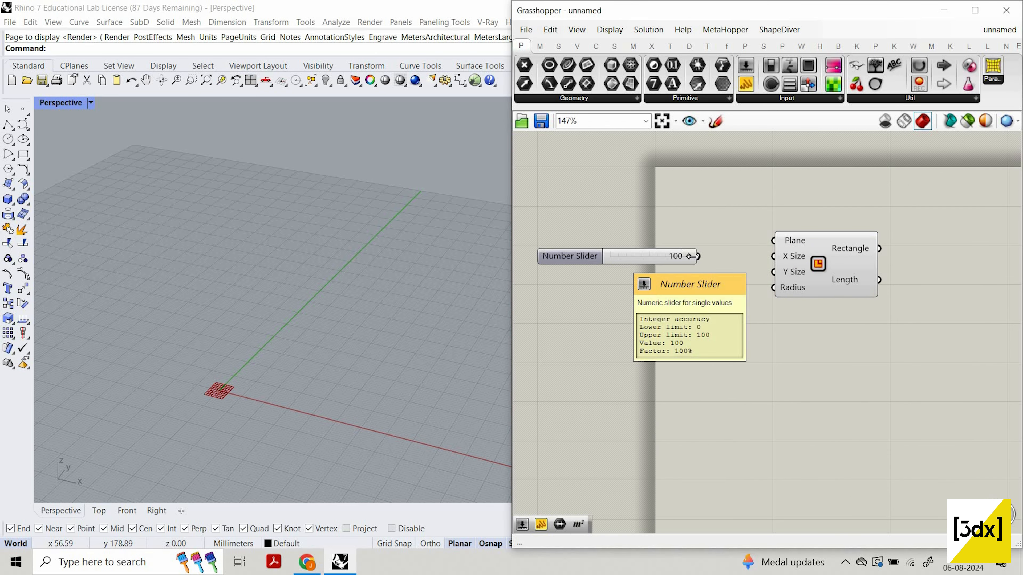
{"action": "left_click_drag", "start_coordinate": [696, 257], "coordinate": [766, 260]}
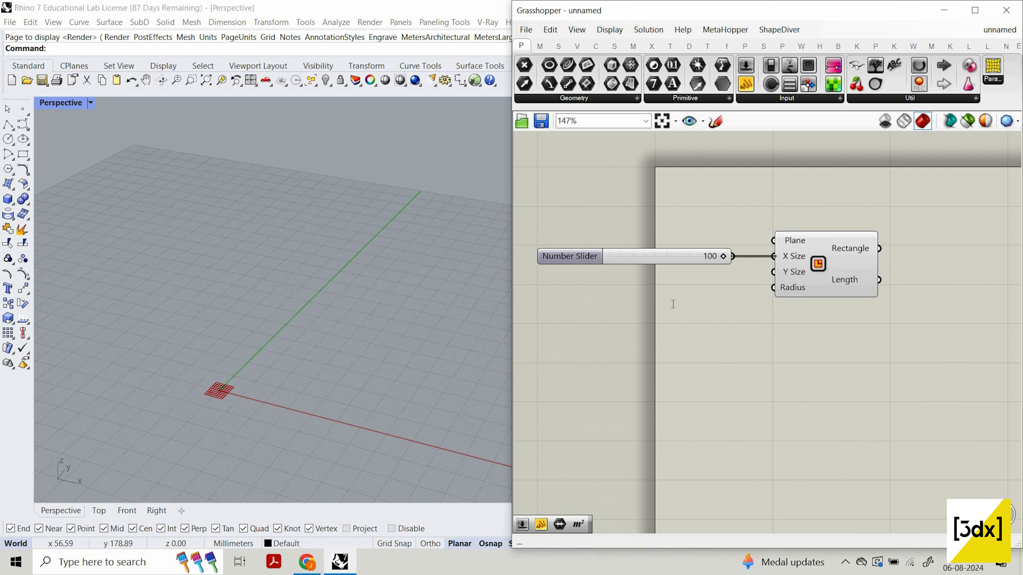
- Add a number slider with value 50 and connect it to the Rectangle component's Y Size
{"action": "double_click", "coordinate": [673, 304]}
{"action": "type", "text": "50"}
{"action": "key", "text": "Return"}
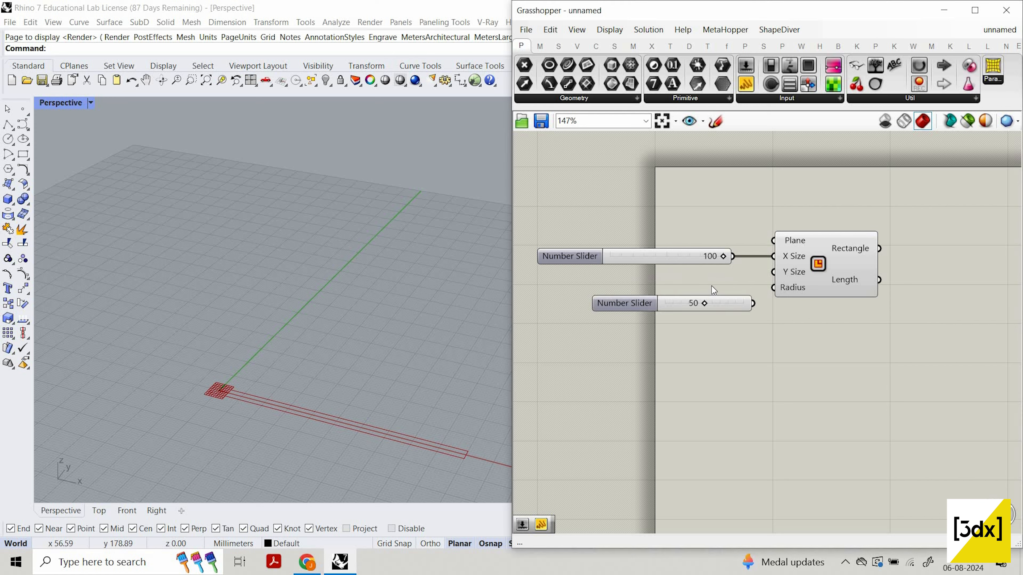
{"action": "left_click_drag", "start_coordinate": [754, 304], "coordinate": [816, 274]}
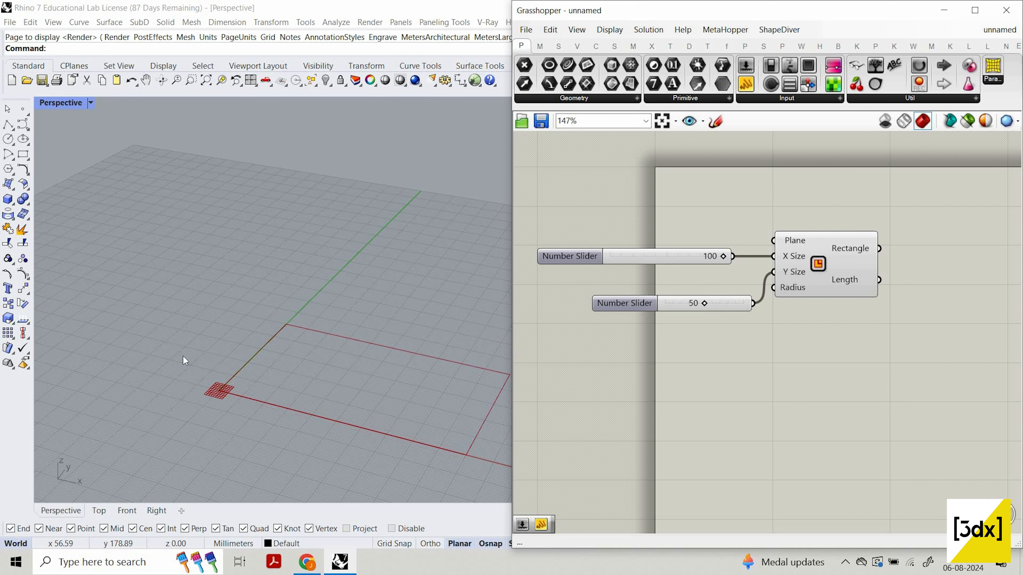
- Check the rectangle in the Rhino viewport and move the Y Size slider directly beneath the X Size slider
{"action": "scroll", "coordinate": [282, 435], "scroll_direction": "down", "scroll_amount": 6}
{"action": "right_click_drag", "start_coordinate": [181, 431], "coordinate": [214, 408]}
{"action": "left_click", "coordinate": [99, 511]}
{"action": "left_click", "coordinate": [61, 511]}
{"action": "right_click_drag", "start_coordinate": [202, 358], "coordinate": [165, 397]}
{"action": "scroll", "coordinate": [196, 369], "scroll_direction": "up", "scroll_amount": 9}
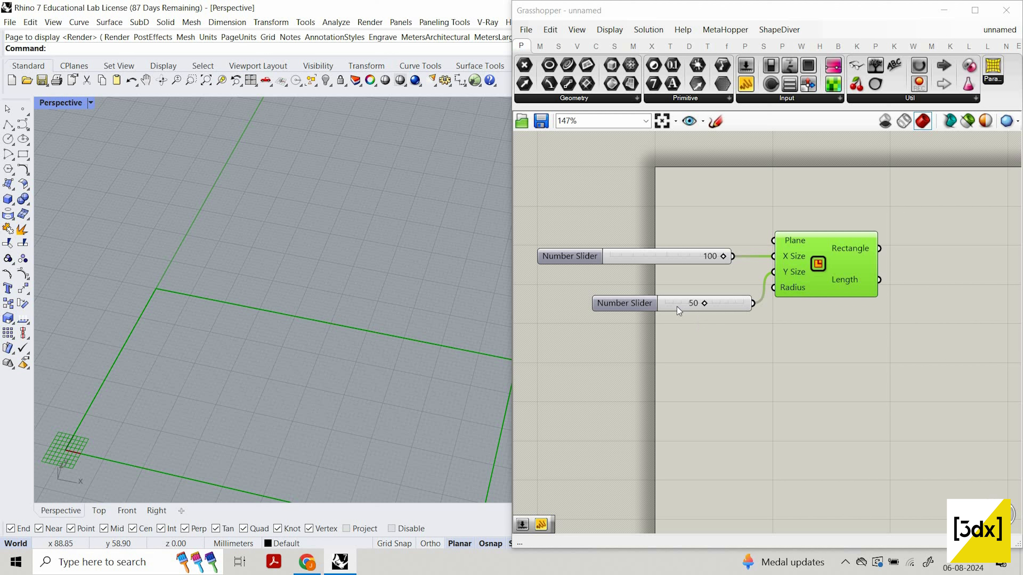
{"action": "left_click_drag", "start_coordinate": [638, 302], "coordinate": [613, 279]}
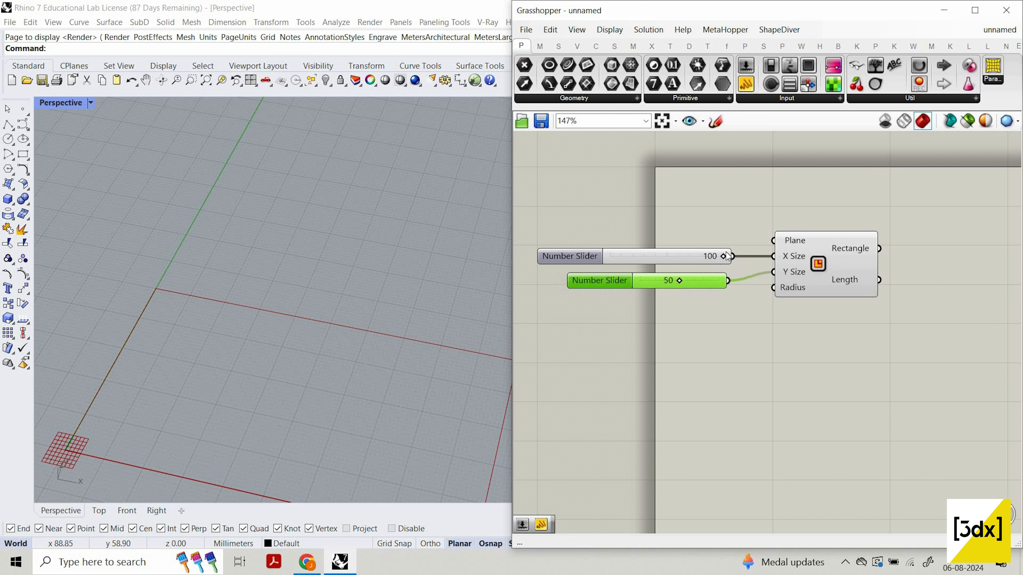
{"action": "double_click", "coordinate": [716, 320]}
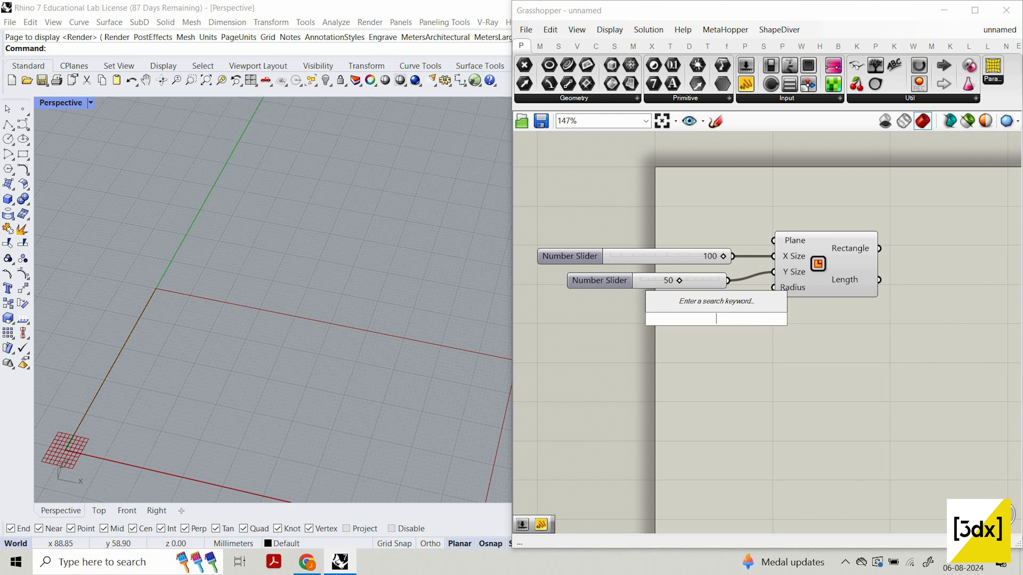
{"action": "type", "text": "100"}
{"action": "key", "text": "Return"}
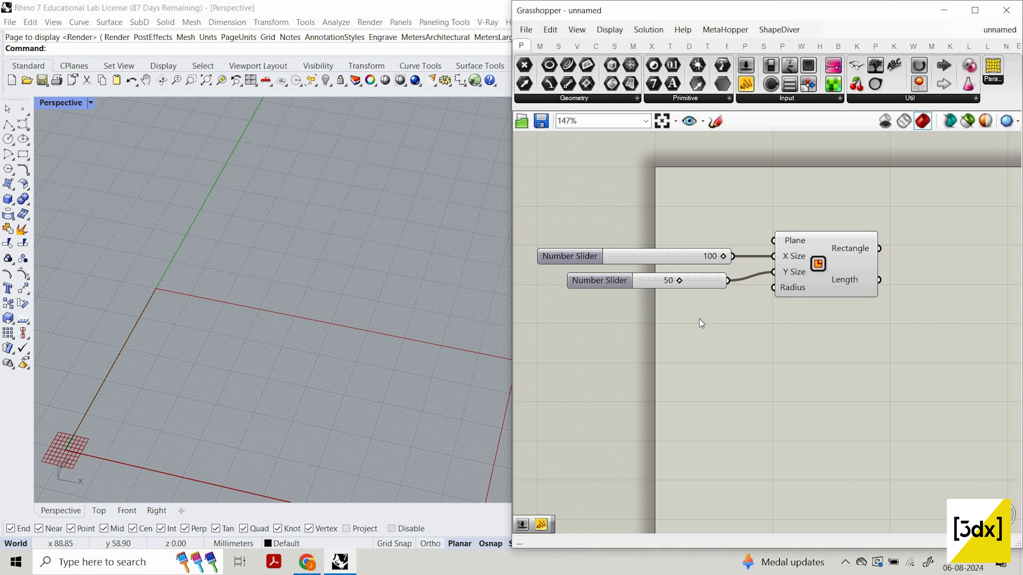
{"action": "double_click", "coordinate": [692, 354]}
{"action": "type", "text": "50"}
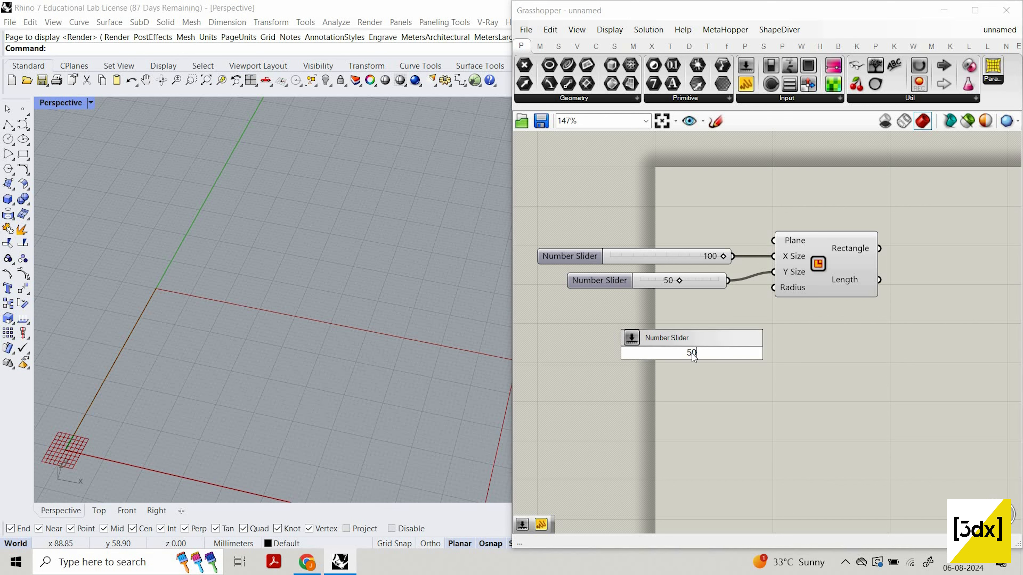
{"action": "key", "text": "Return"}
{"action": "left_click_drag", "start_coordinate": [724, 354], "coordinate": [778, 350]}
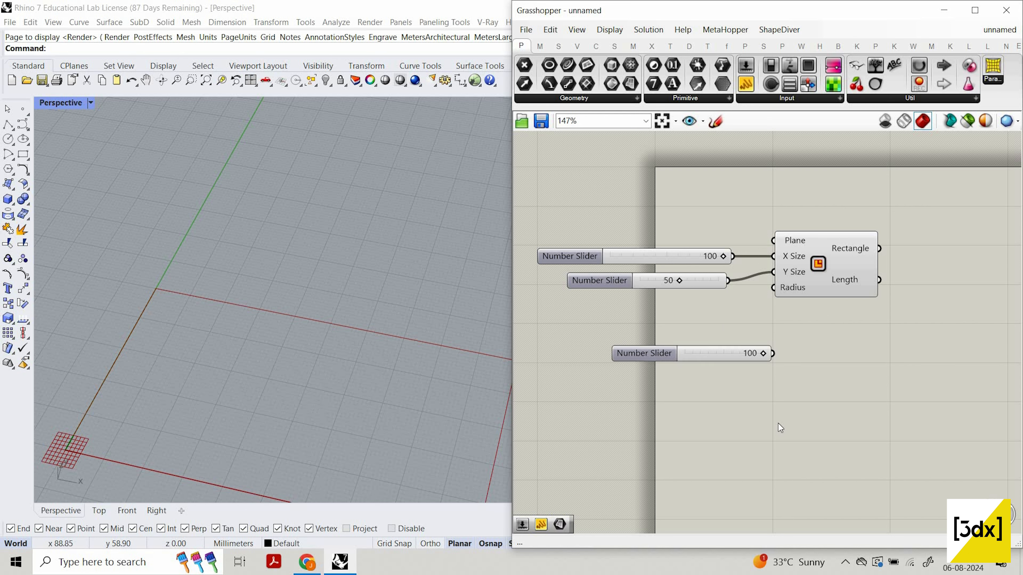
{"action": "left_click", "coordinate": [736, 346]}
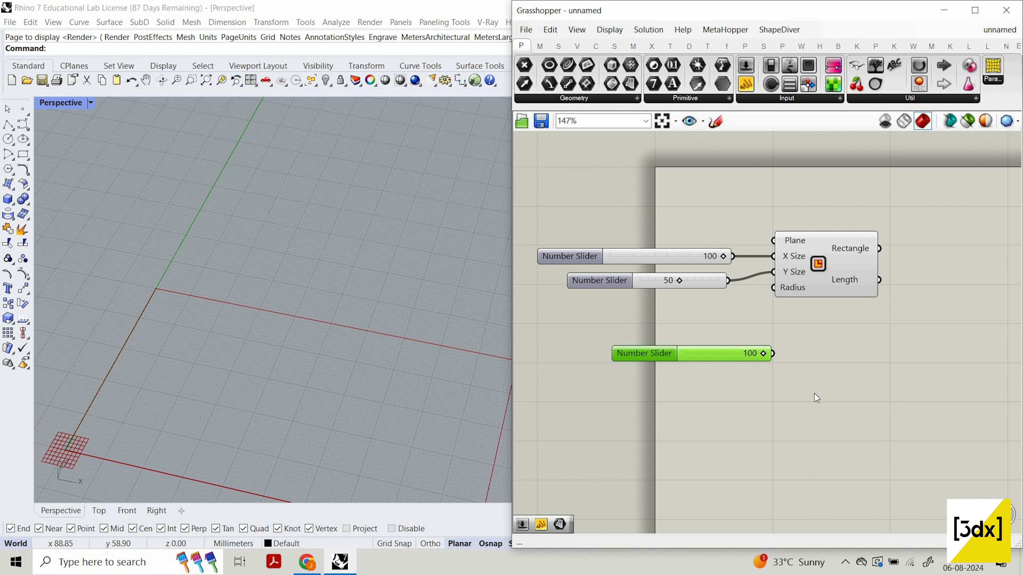
{"action": "left_click_drag", "start_coordinate": [744, 331], "coordinate": [812, 391]}
{"action": "key", "text": "Delete"}
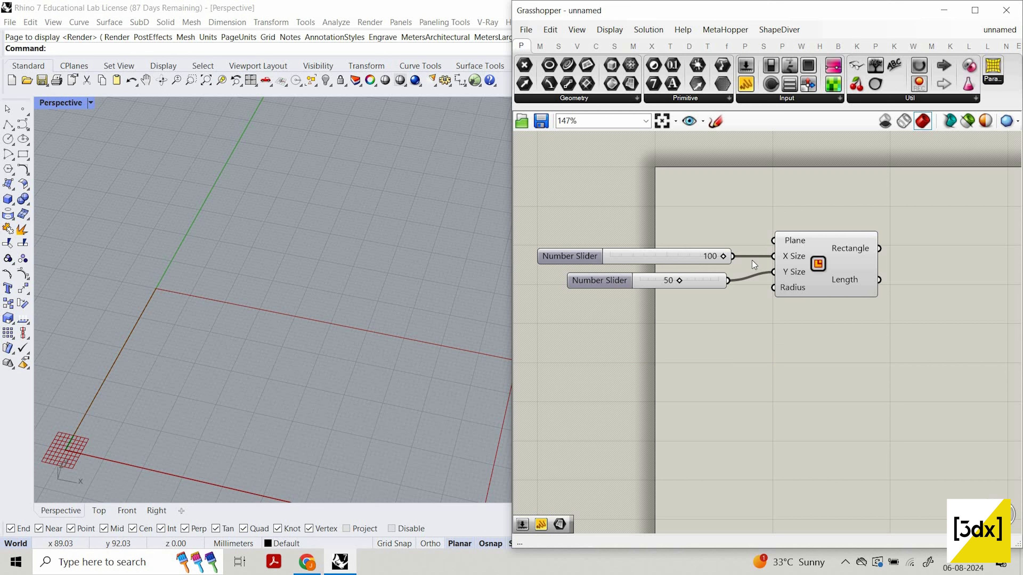
- Rename the X Size number slider to length
{"action": "double_click", "coordinate": [574, 257]}
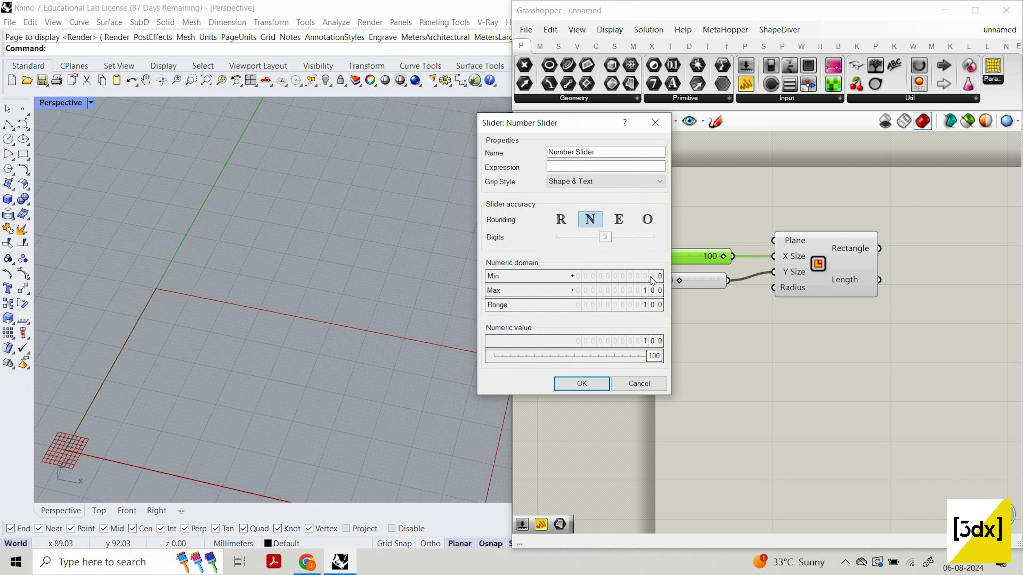
{"action": "mouse_move", "coordinate": [649, 289]}
{"action": "left_mouse_down"}
{"action": "mouse_move", "coordinate": [651, 272]}
{"action": "mouse_move", "coordinate": [649, 294]}
{"action": "left_mouse_up"}
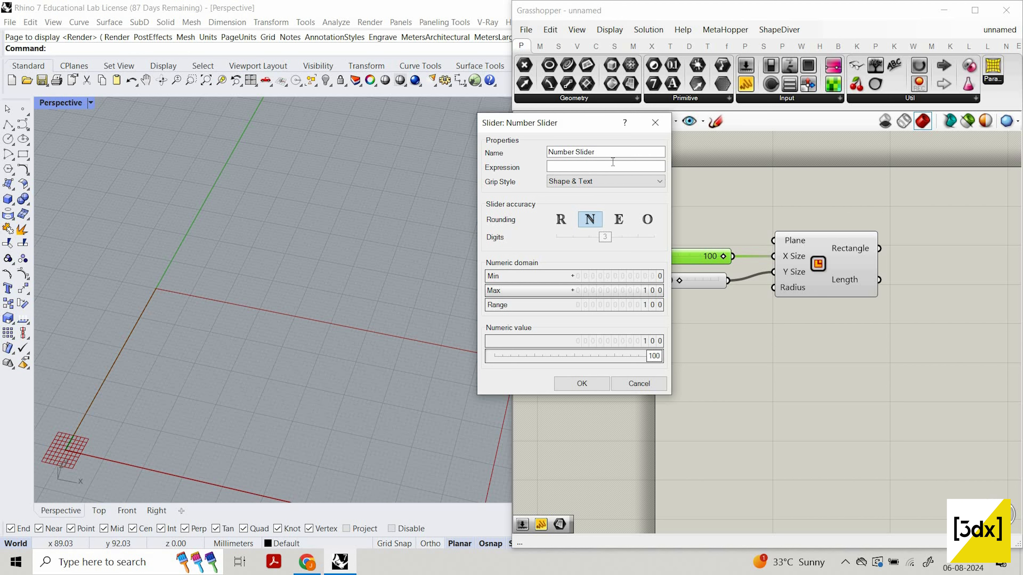
{"action": "triple_click", "coordinate": [607, 151]}
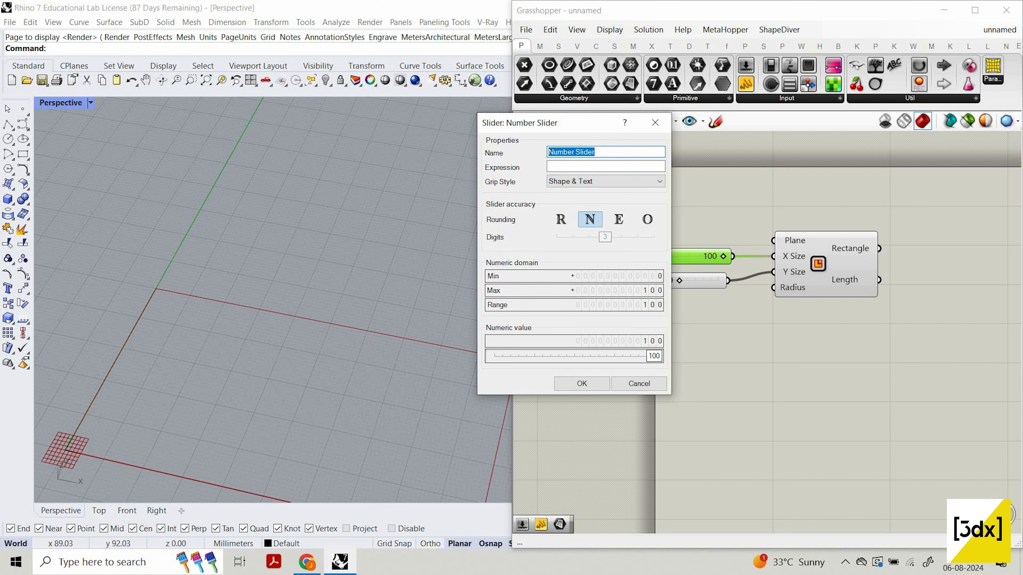
{"action": "type", "text": "length"}
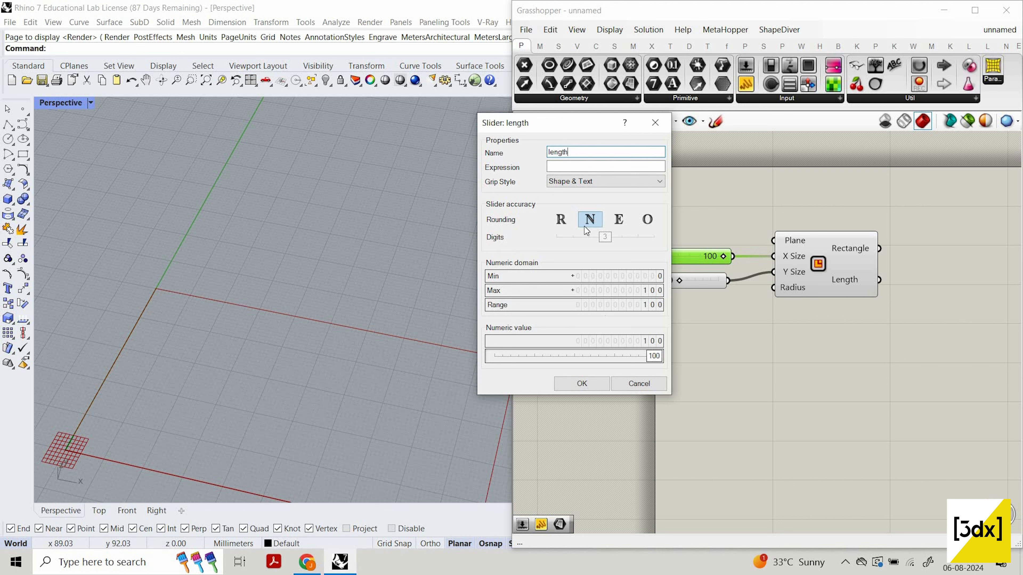
{"action": "key", "text": "Return"}
- Shorten the length slider and left-align it with the Y Size slider below it
{"action": "left_click_drag", "start_coordinate": [579, 282], "coordinate": [552, 282]}
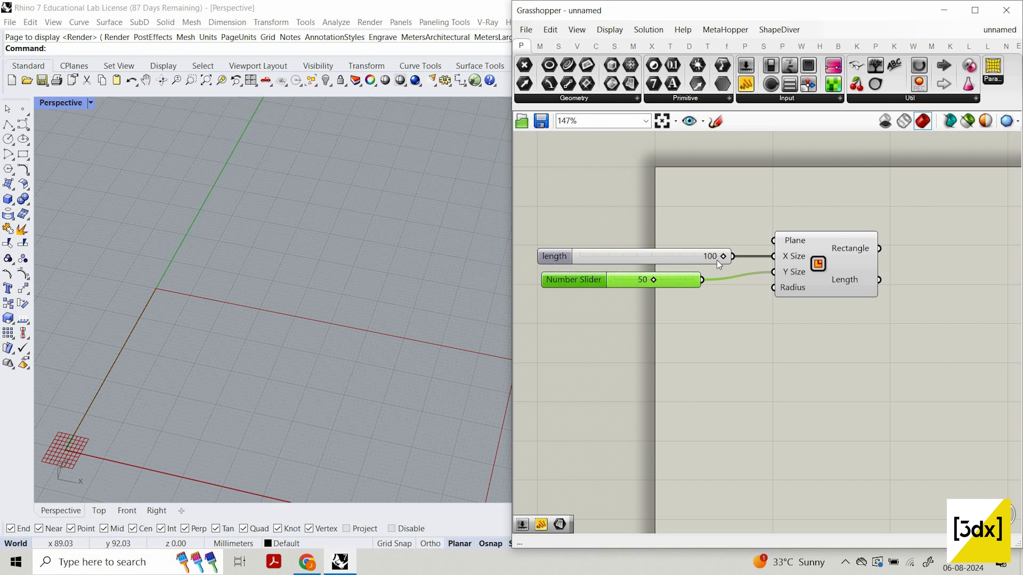
{"action": "left_click_drag", "start_coordinate": [723, 259], "coordinate": [668, 257]}
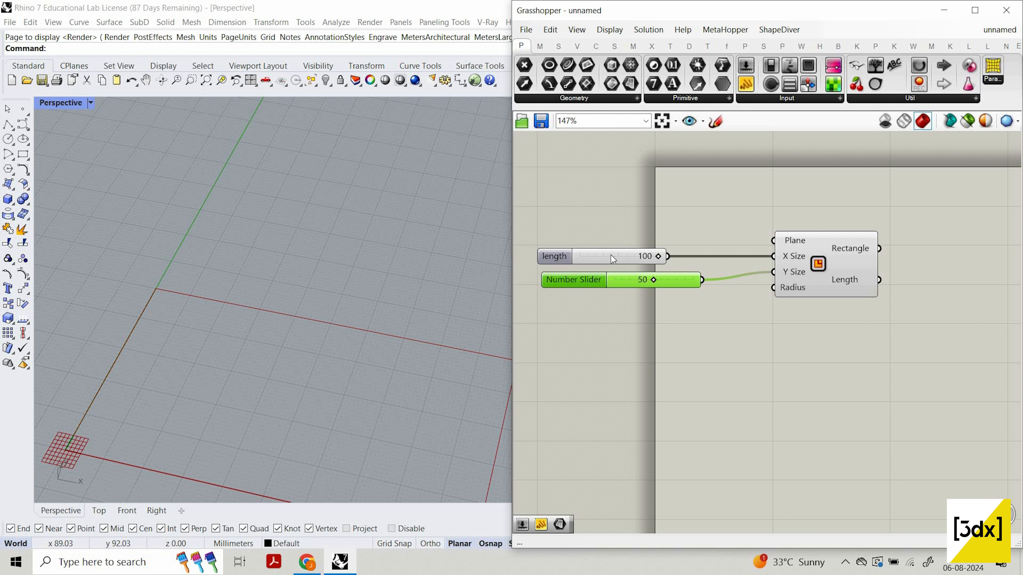
{"action": "left_click_drag", "start_coordinate": [655, 228], "coordinate": [616, 305]}
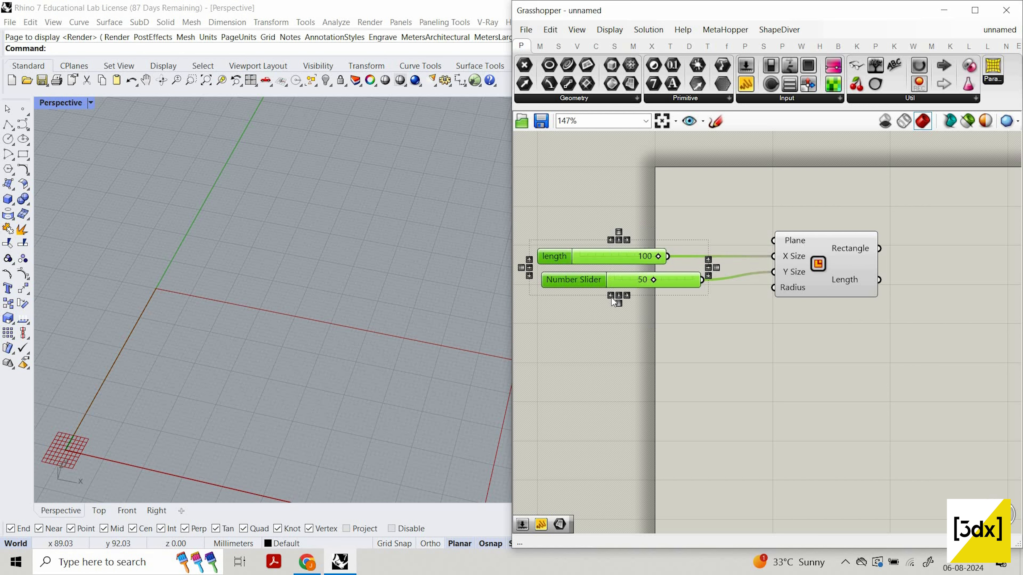
{"action": "scroll", "coordinate": [723, 312], "scroll_direction": "down", "scroll_amount": 3}
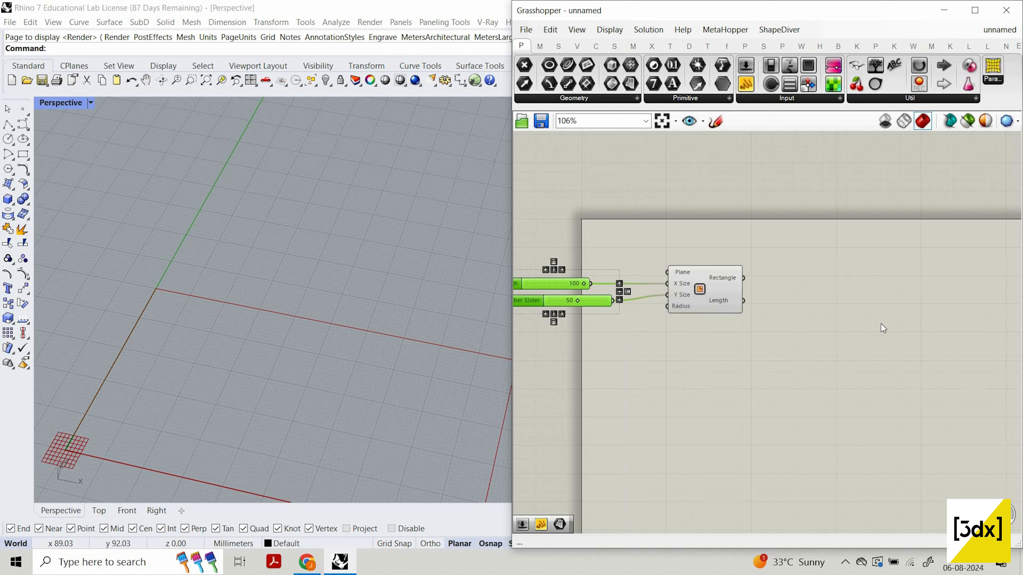
{"action": "left_click", "coordinate": [881, 324]}
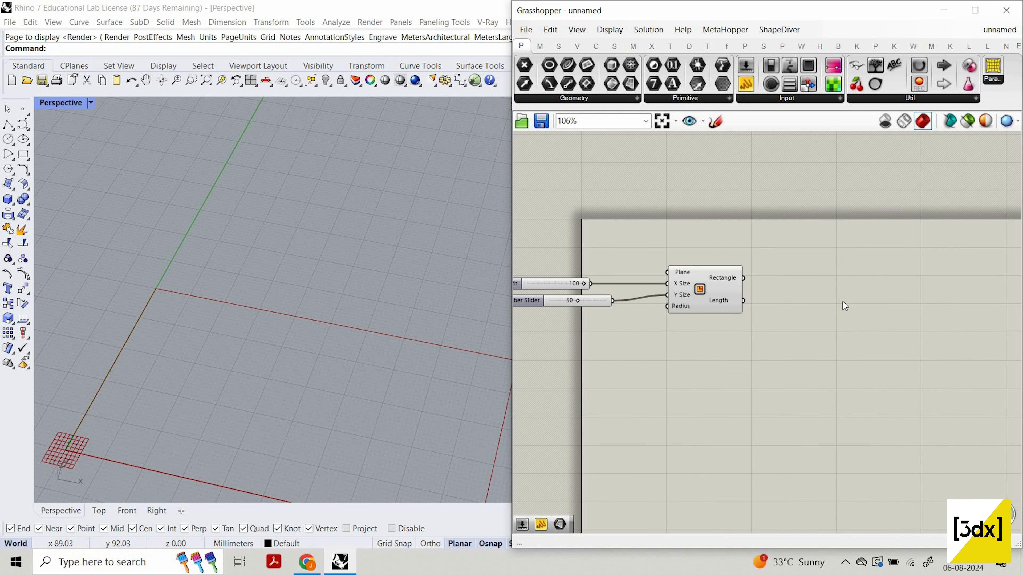
- Set the maximum of the length slider's numeric domain to 300
{"action": "scroll", "coordinate": [759, 304], "scroll_direction": "down", "scroll_amount": 1}
{"action": "scroll", "coordinate": [612, 297], "scroll_direction": "up", "scroll_amount": 4}
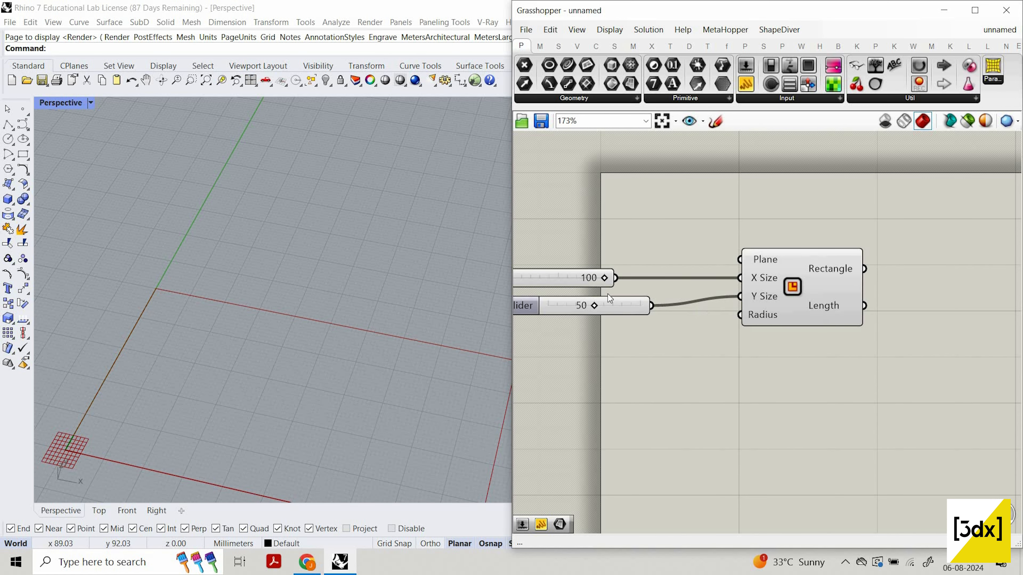
{"action": "scroll", "coordinate": [680, 315], "scroll_direction": "down", "scroll_amount": 5}
{"action": "scroll", "coordinate": [592, 297], "scroll_direction": "up", "scroll_amount": 3}
{"action": "double_click", "coordinate": [592, 296]}
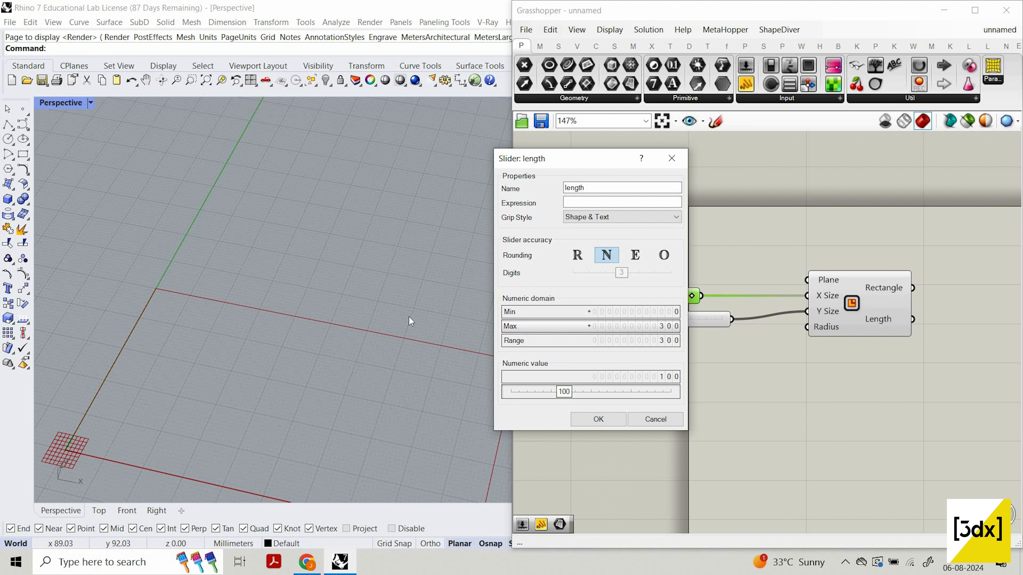
{"action": "key", "text": "Return"}
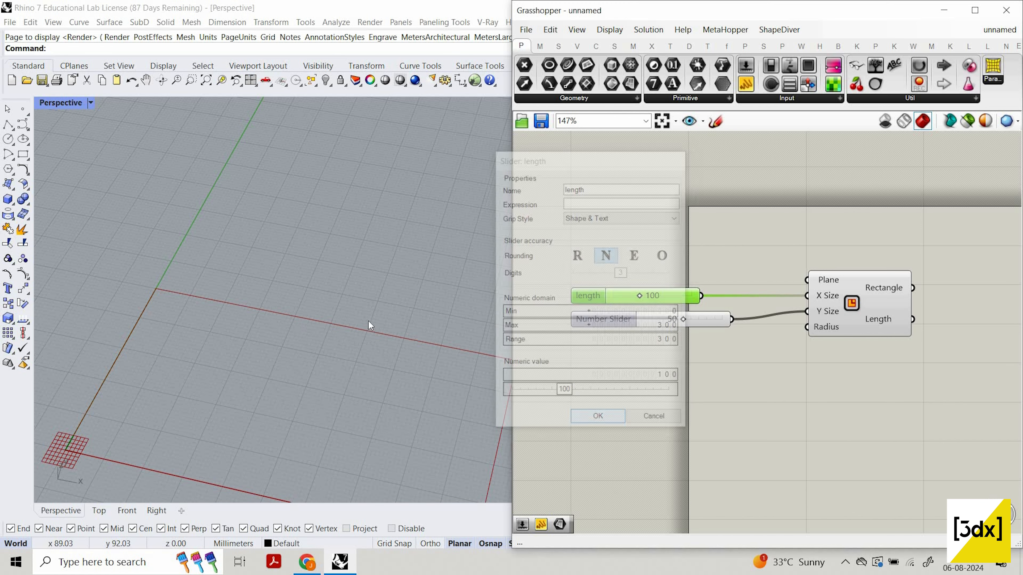
- Adjust the length slider's value to 139
{"action": "mouse_move", "coordinate": [651, 297]}
{"action": "left_mouse_down"}
{"action": "mouse_move", "coordinate": [660, 297]}
{"action": "mouse_move", "coordinate": [644, 298]}
{"action": "left_mouse_up"}
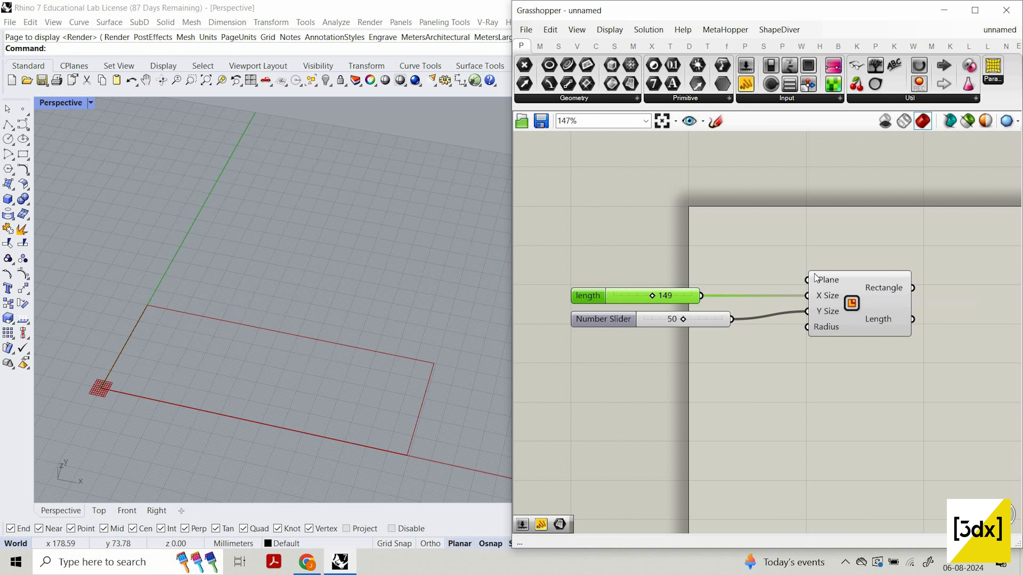
{"action": "scroll", "coordinate": [634, 297], "scroll_direction": "up", "scroll_amount": 3}
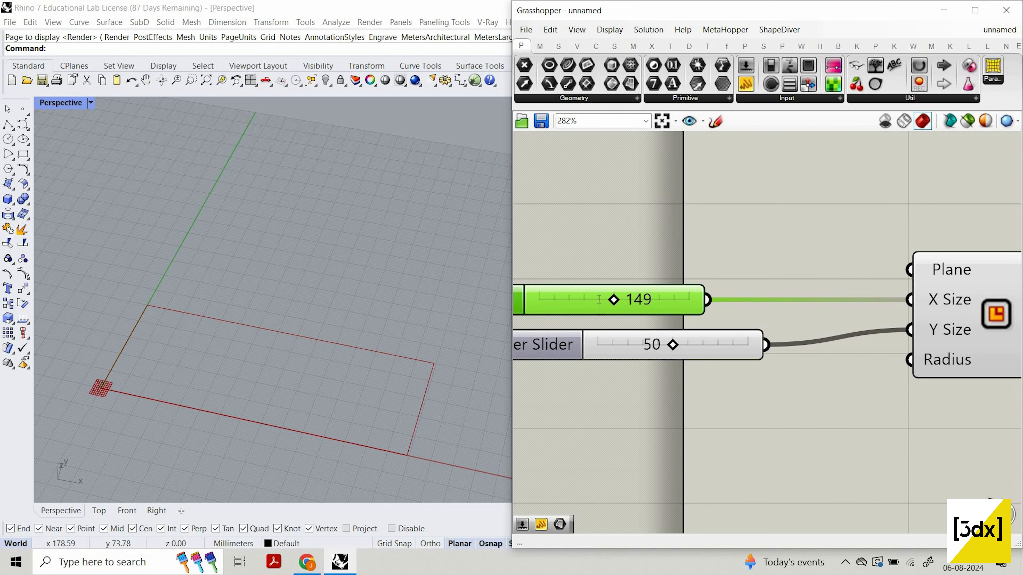
{"action": "double_click", "coordinate": [622, 302]}
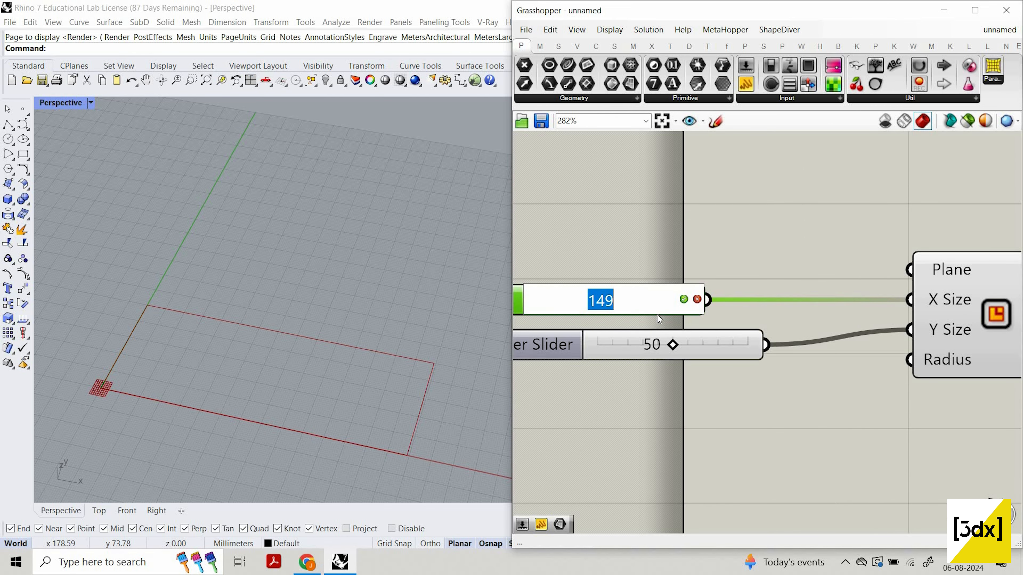
{"action": "left_click", "coordinate": [697, 299]}
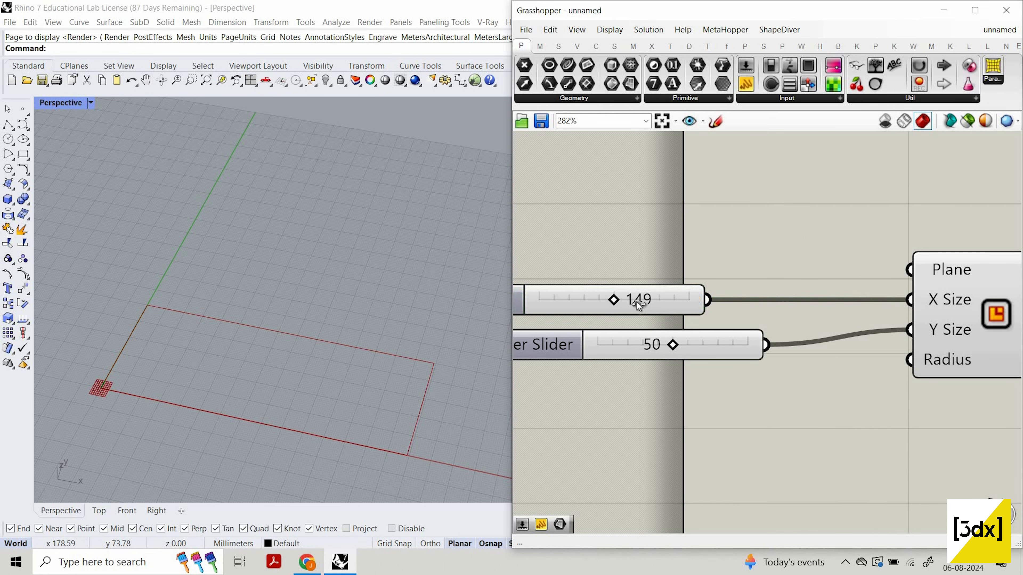
{"action": "scroll", "coordinate": [638, 301], "scroll_direction": "down", "scroll_amount": 1}
{"action": "mouse_move", "coordinate": [641, 301]}
{"action": "left_mouse_down"}
{"action": "mouse_move", "coordinate": [652, 301]}
{"action": "mouse_move", "coordinate": [633, 299]}
{"action": "left_mouse_up"}
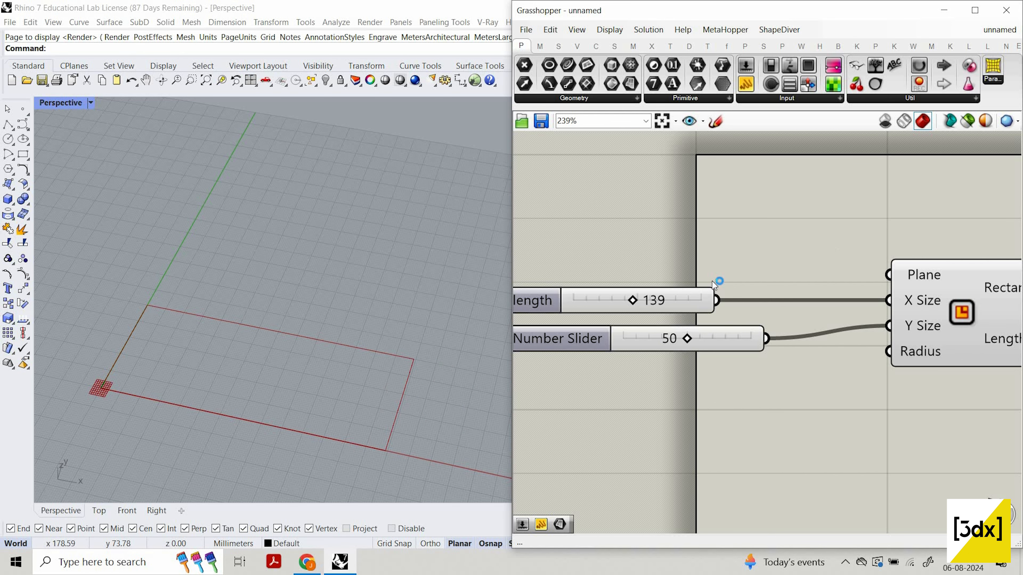
- Select both sliders and the Rectangle component and move them together to the right and slightly up on the canvas
{"action": "scroll", "coordinate": [667, 279], "scroll_direction": "down", "scroll_amount": 2}
{"action": "scroll", "coordinate": [667, 274], "scroll_direction": "up", "scroll_amount": 2}
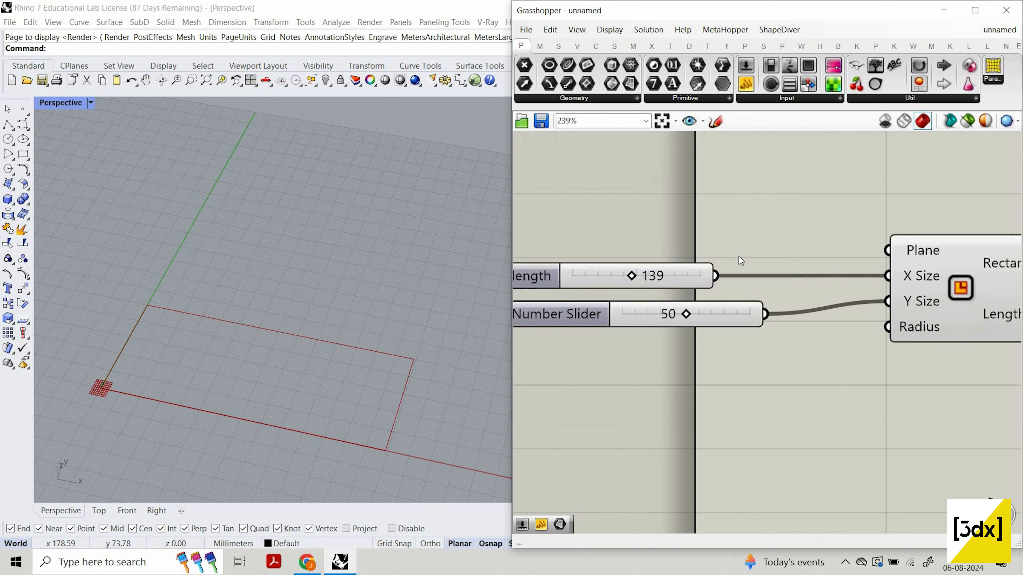
{"action": "scroll", "coordinate": [628, 301], "scroll_direction": "down", "scroll_amount": 3}
{"action": "right_click_drag", "start_coordinate": [628, 300], "coordinate": [552, 293]}
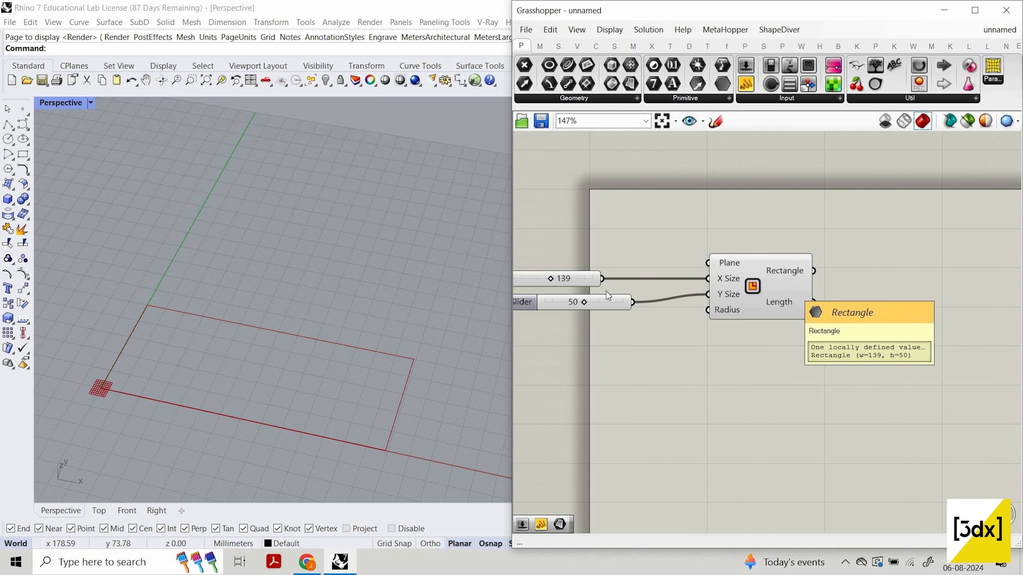
{"action": "scroll", "coordinate": [770, 285], "scroll_direction": "down", "scroll_amount": 3}
{"action": "right_click_drag", "start_coordinate": [894, 282], "coordinate": [821, 281]}
{"action": "scroll", "coordinate": [821, 281], "scroll_direction": "up", "scroll_amount": 3}
{"action": "scroll", "coordinate": [814, 338], "scroll_direction": "down", "scroll_amount": 4}
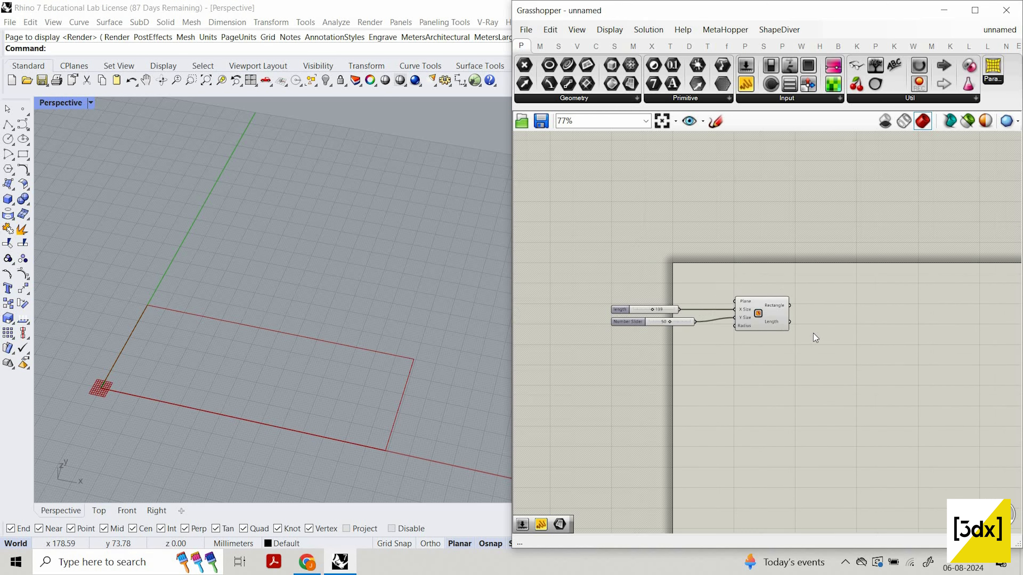
{"action": "left_click_drag", "start_coordinate": [810, 337], "coordinate": [724, 320]}
{"action": "left_click", "coordinate": [799, 314]}
{"action": "left_click_drag", "start_coordinate": [831, 380], "coordinate": [644, 289]}
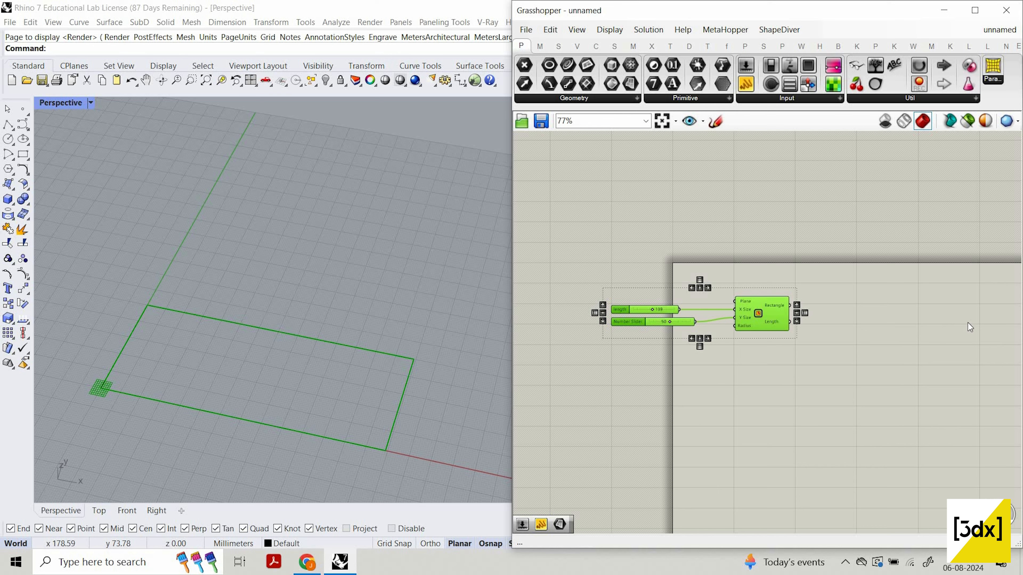
{"action": "left_click_drag", "start_coordinate": [758, 323], "coordinate": [842, 310]}
- Add the Explode component for curves beside the Rectangle component and connect the Rectangle output to its Curve input
{"action": "scroll", "coordinate": [761, 286], "scroll_direction": "up", "scroll_amount": 5}
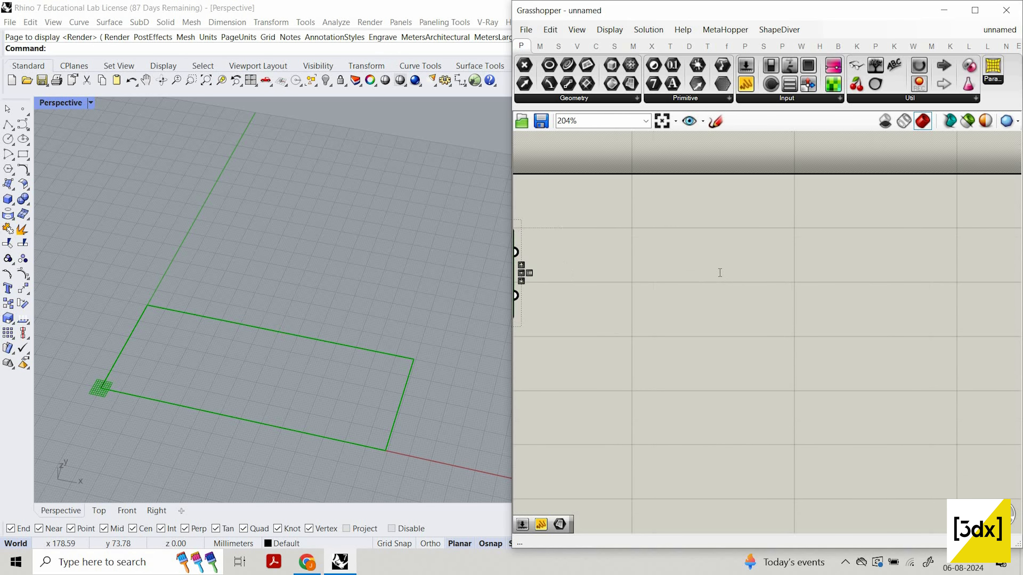
{"action": "double_click", "coordinate": [720, 273]}
{"action": "type", "text": "explode"}
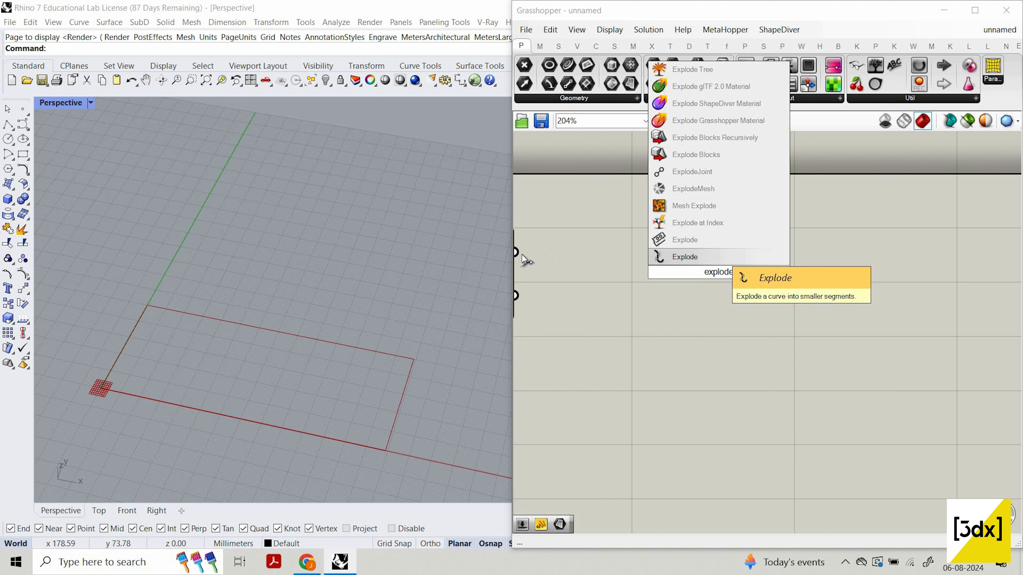
{"action": "left_click", "coordinate": [711, 256]}
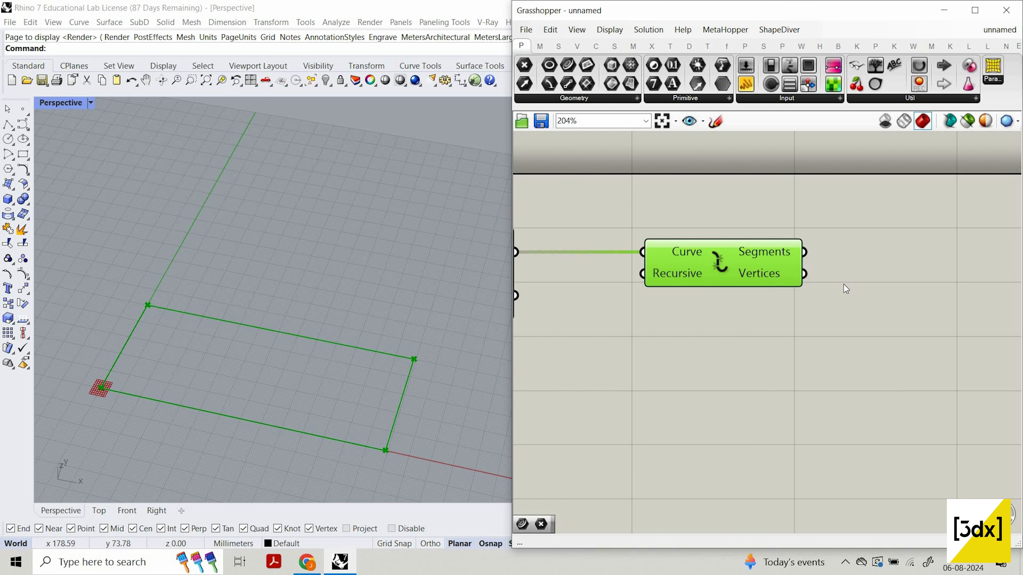
{"action": "scroll", "coordinate": [871, 286], "scroll_direction": "down", "scroll_amount": 3}
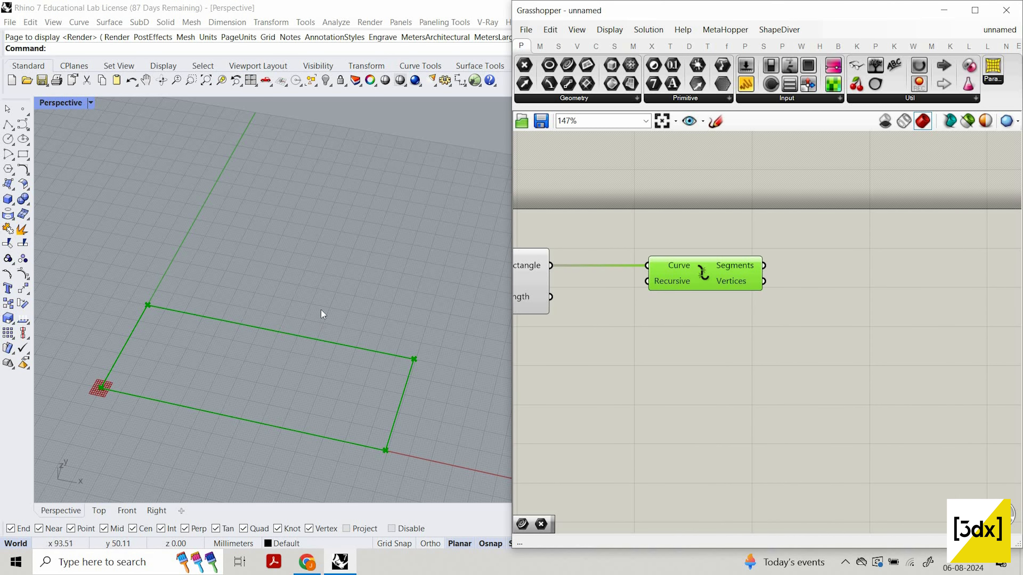
{"action": "left_click_drag", "start_coordinate": [321, 310], "coordinate": [247, 338]}
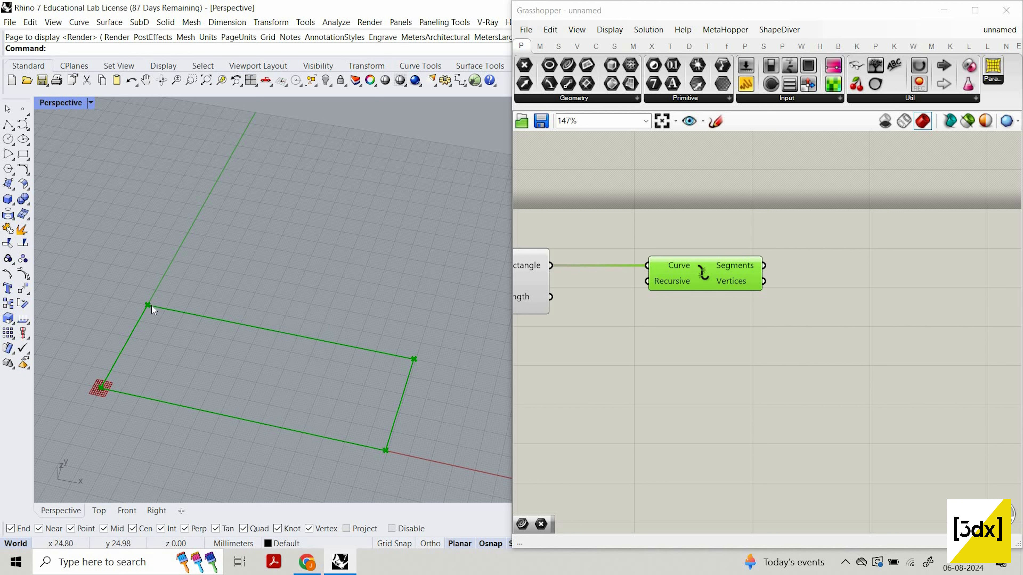
{"action": "left_click_drag", "start_coordinate": [262, 464], "coordinate": [338, 308]}
{"action": "mouse_move", "coordinate": [440, 407]}
{"action": "left_mouse_down"}
{"action": "mouse_move", "coordinate": [148, 338]}
{"action": "mouse_move", "coordinate": [440, 408]}
{"action": "left_mouse_up"}
{"action": "mouse_move", "coordinate": [739, 283]}
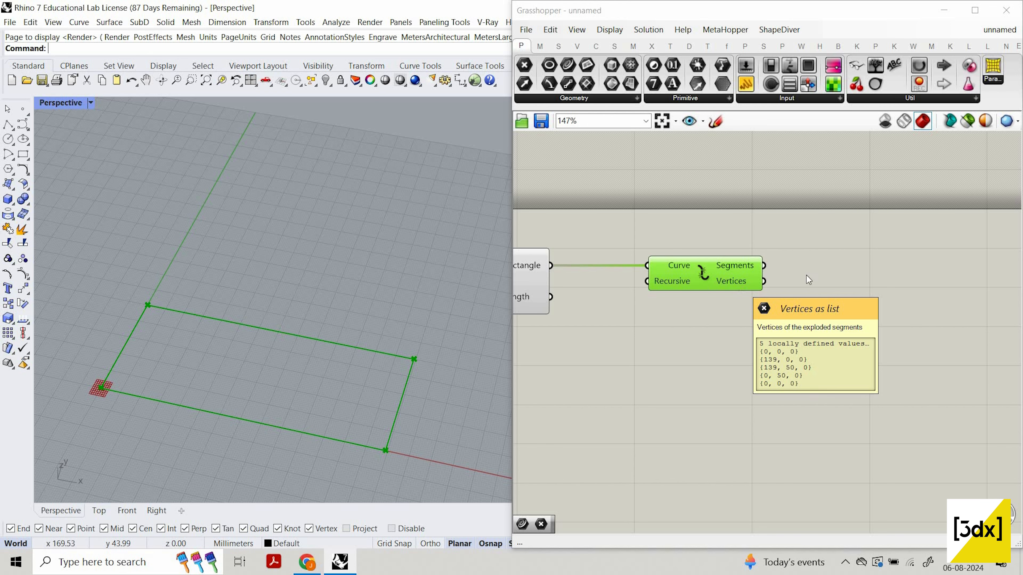
- Place a Panel above the Explode component and connect the Rectangle output to it
{"action": "left_click_drag", "start_coordinate": [737, 74], "coordinate": [719, 188]}
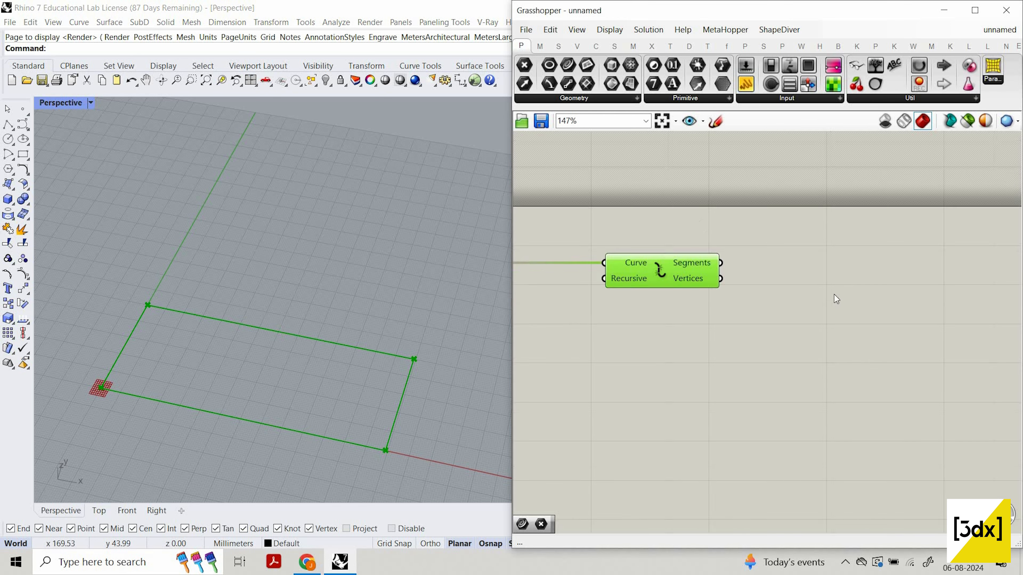
{"action": "scroll", "coordinate": [597, 305], "scroll_direction": "up", "scroll_amount": 3}
{"action": "scroll", "coordinate": [598, 306], "scroll_direction": "down", "scroll_amount": 1}
{"action": "left_click_drag", "start_coordinate": [601, 305], "coordinate": [743, 195]}
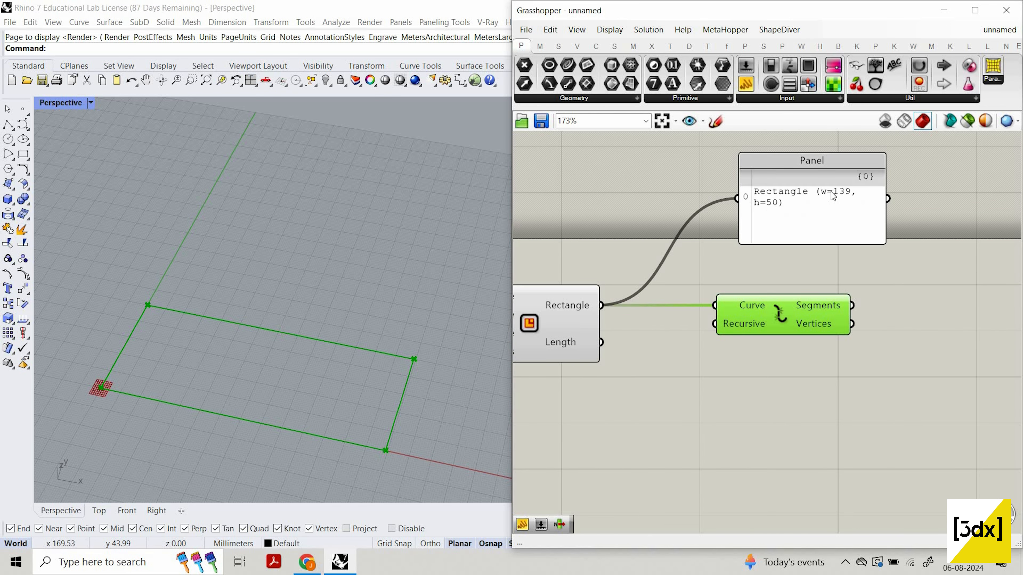
{"action": "left_click", "coordinate": [846, 188]}
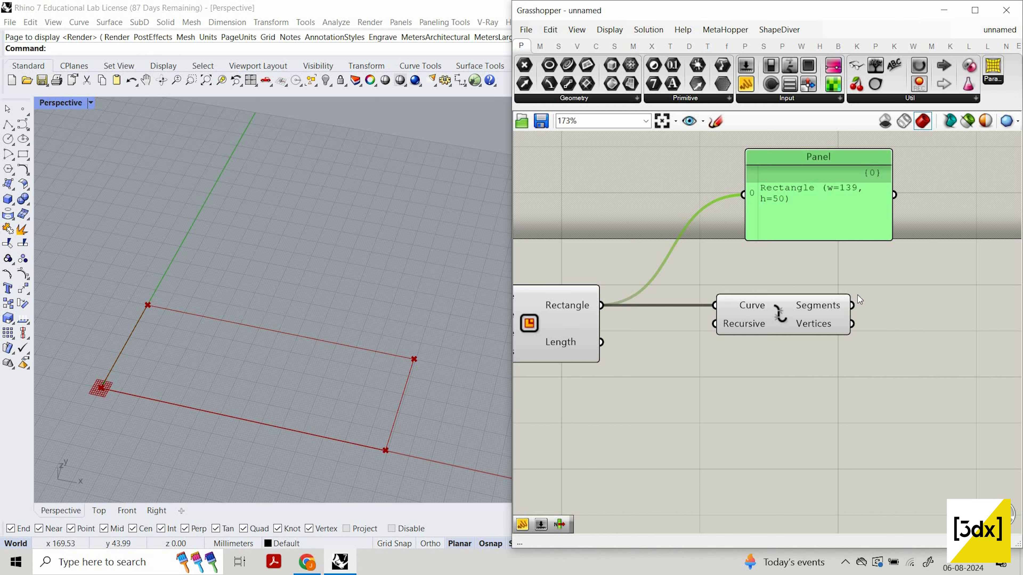
- Feed the panel from Explode's Segments output instead, enlarge it downward and shift it to the right
{"action": "left_click_drag", "start_coordinate": [754, 220], "coordinate": [905, 232]}
{"action": "left_click_drag", "start_coordinate": [852, 306], "coordinate": [896, 205]}
{"action": "scroll", "coordinate": [796, 275], "scroll_direction": "down", "scroll_amount": 1}
{"action": "right_click_drag", "start_coordinate": [996, 318], "coordinate": [817, 348]}
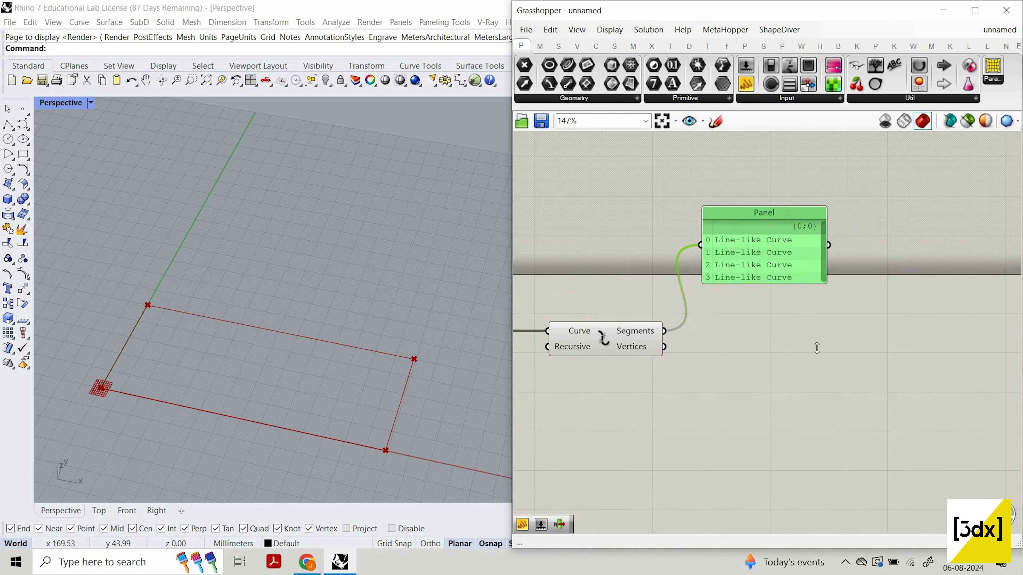
{"action": "left_click_drag", "start_coordinate": [802, 284], "coordinate": [803, 313]}
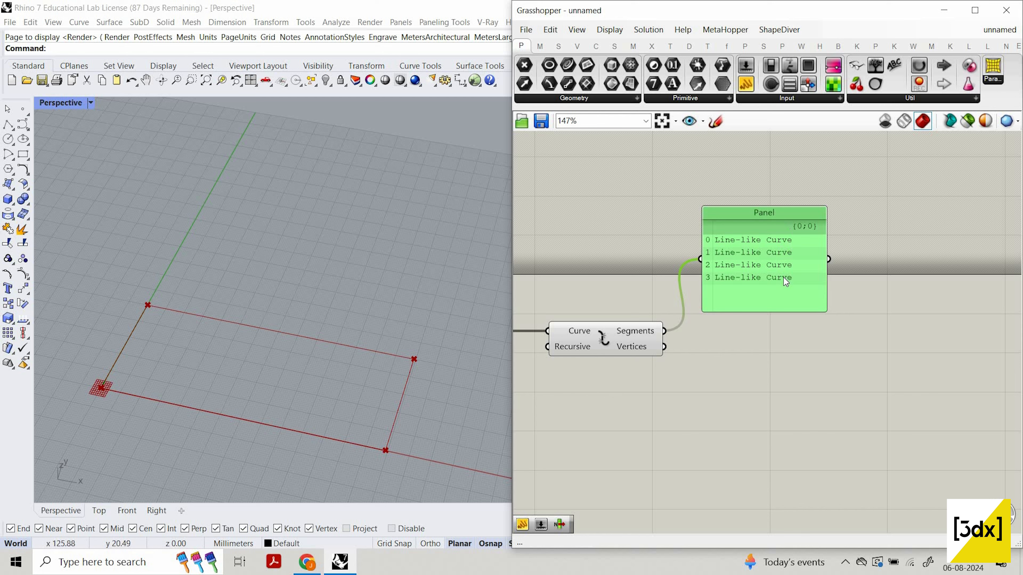
{"action": "left_click_drag", "start_coordinate": [783, 277], "coordinate": [854, 273]}
- Add a Divide Curve component below the Rectangle component and connect the Rectangle output to its Curve input
{"action": "scroll", "coordinate": [657, 196], "scroll_direction": "down", "scroll_amount": 2}
{"action": "right_click_drag", "start_coordinate": [657, 197], "coordinate": [803, 209]}
{"action": "scroll", "coordinate": [612, 302], "scroll_direction": "up", "scroll_amount": 2}
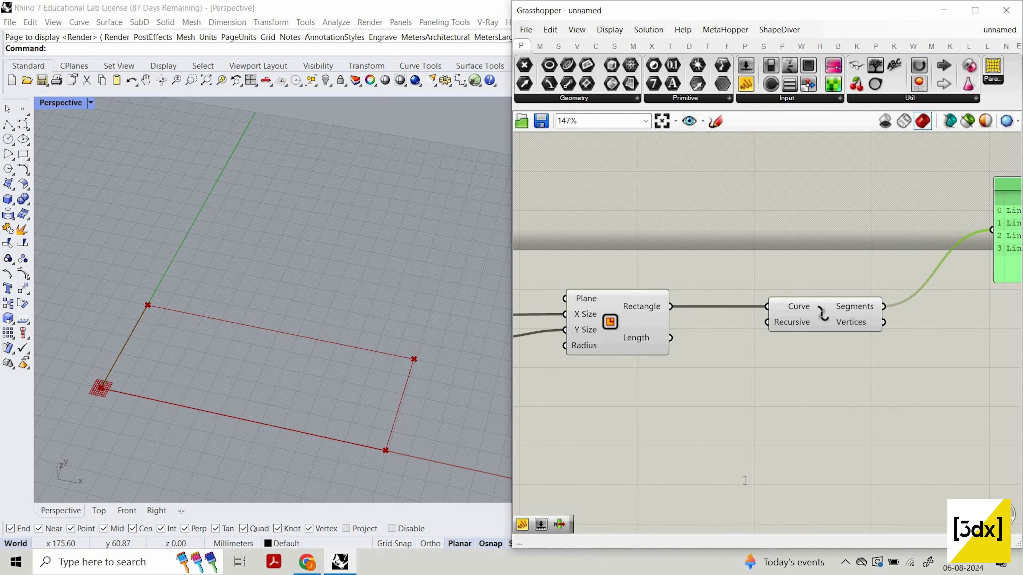
{"action": "double_click", "coordinate": [744, 479]}
{"action": "type", "text": "divi"}
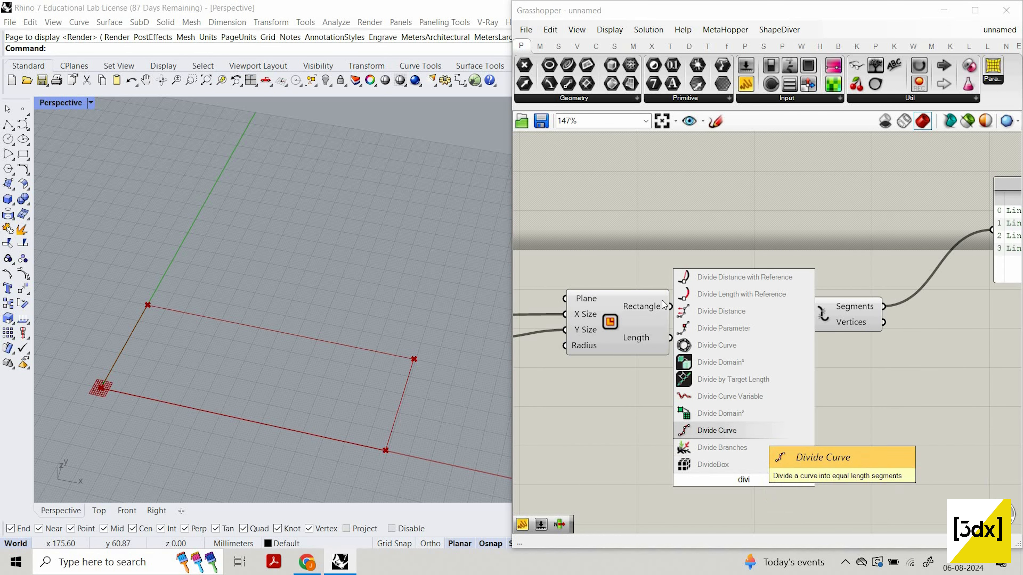
{"action": "left_click", "coordinate": [753, 430]}
{"action": "left_click_drag", "start_coordinate": [670, 306], "coordinate": [689, 464]}
- Connect Divide Curve's Points output to the panel and stretch the panel downward to fit the whole point list
{"action": "scroll", "coordinate": [848, 242], "scroll_direction": "down", "scroll_amount": 1}
{"action": "right_click_drag", "start_coordinate": [848, 241], "coordinate": [749, 218]}
{"action": "left_click_drag", "start_coordinate": [704, 408], "coordinate": [871, 210]}
{"action": "left_click_drag", "start_coordinate": [912, 254], "coordinate": [909, 483]}
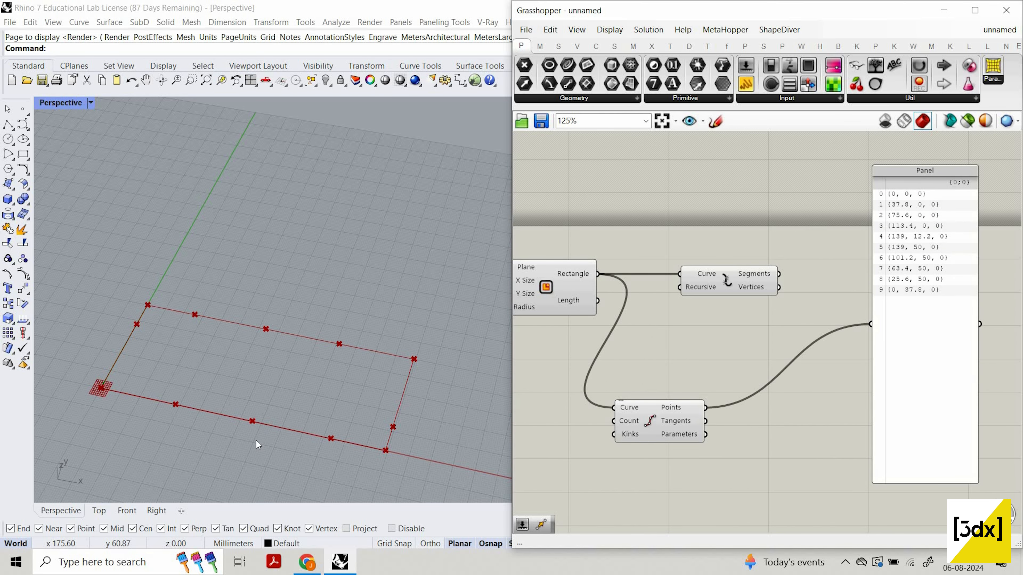
- Feed Explode's Segments output into Divide Curve's Curve input instead of the rectangle, with Divide Curve moved below Explode
{"action": "left_click", "coordinate": [662, 420]}
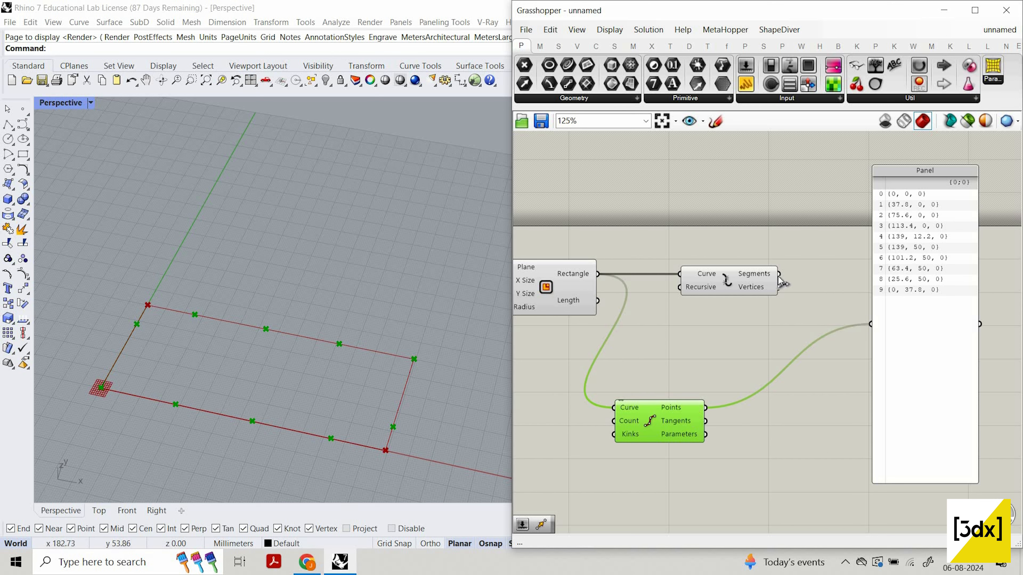
{"action": "left_click_drag", "start_coordinate": [780, 281], "coordinate": [746, 393], "text": "shift"}
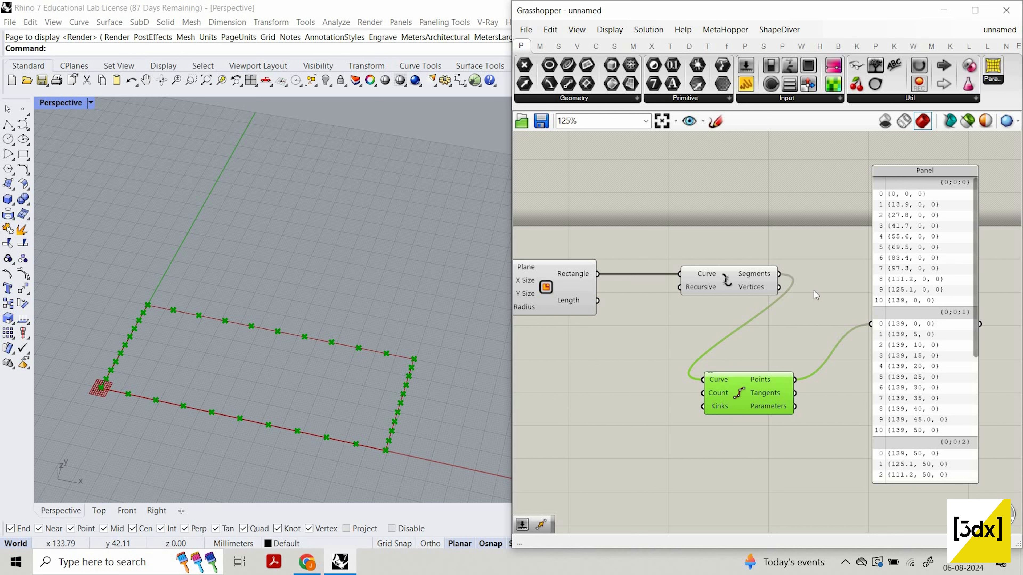
- Delete the panel and line Divide Curve up to the right of Explode, leaving a wide gap between them
{"action": "left_click_drag", "start_coordinate": [895, 389], "coordinate": [914, 379]}
{"action": "left_click", "coordinate": [914, 380]}
{"action": "key", "text": "Delete"}
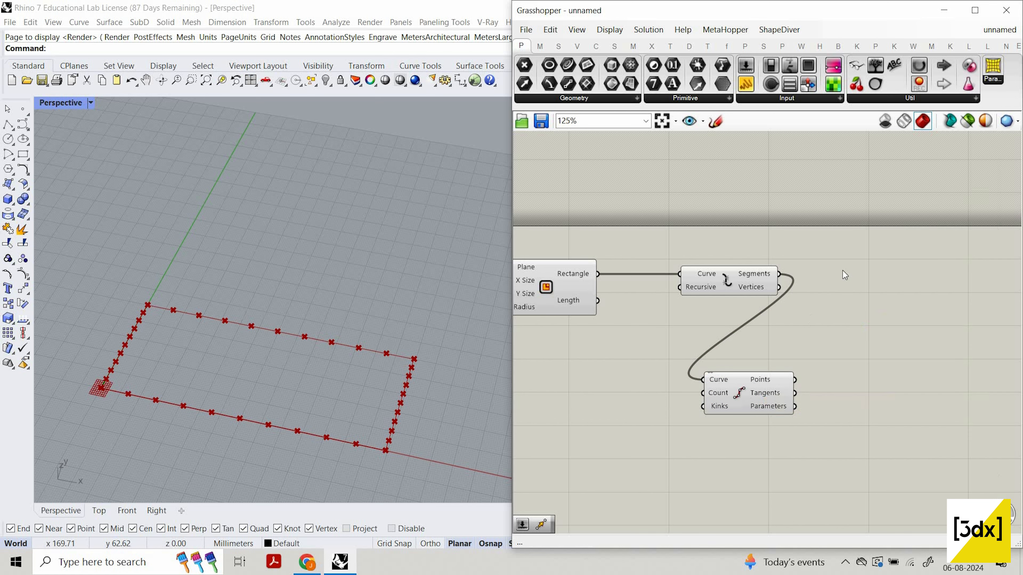
{"action": "left_click_drag", "start_coordinate": [761, 394], "coordinate": [994, 288]}
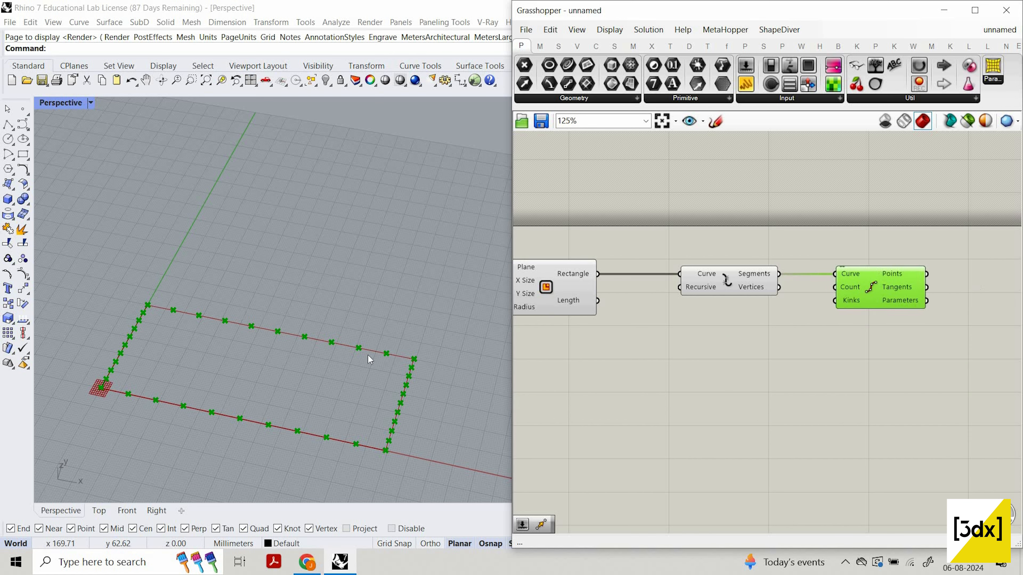
- Add a List Item component below the gap between Explode and Divide Curve
{"action": "double_click", "coordinate": [817, 445]}
{"action": "type", "text": "list ite"}
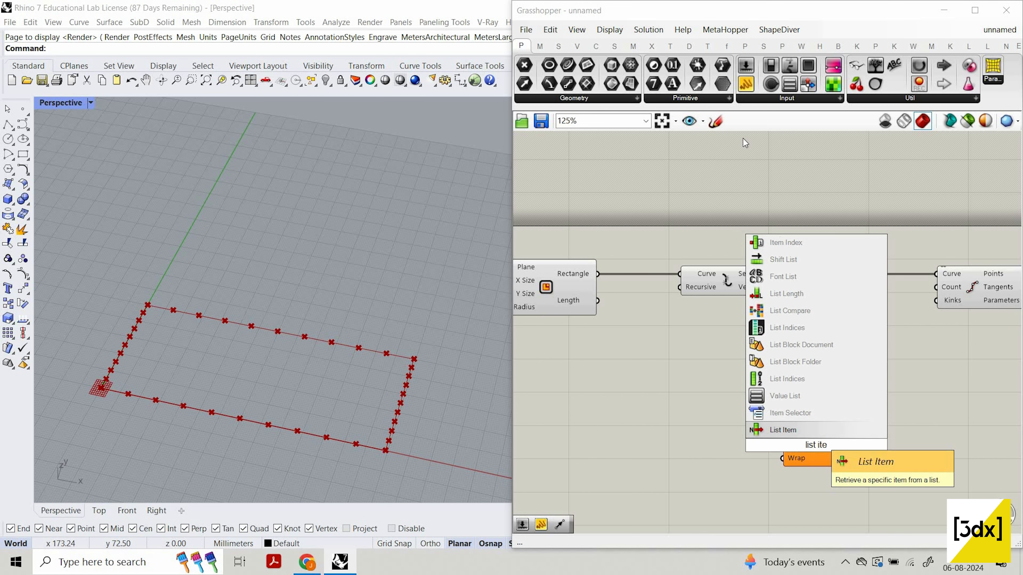
{"action": "key", "text": "Return"}
- Place a Panel above the gap, connect Explode's Segments output to it and stretch it downward
{"action": "left_click", "coordinate": [751, 98]}
{"action": "left_click", "coordinate": [746, 84]}
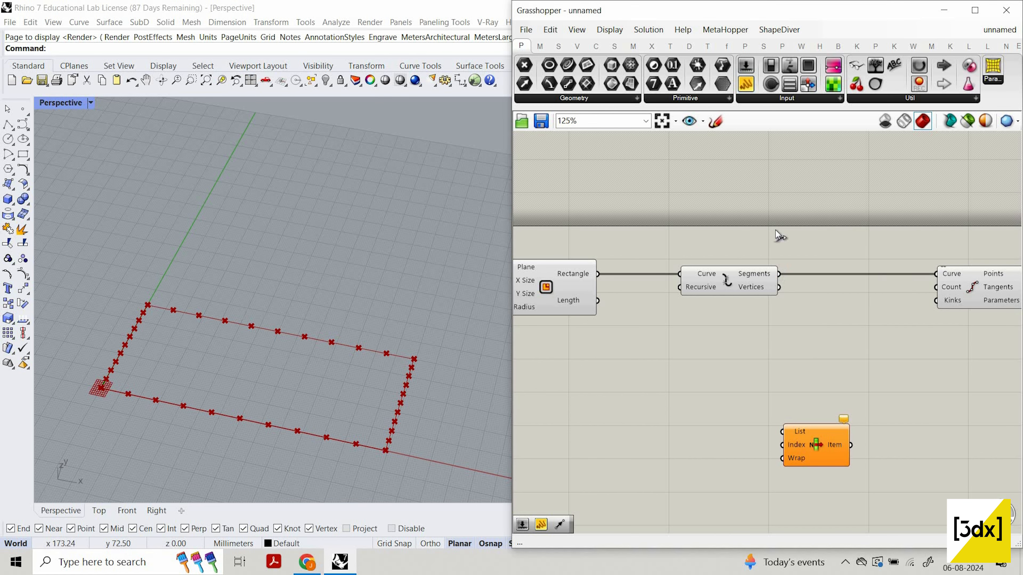
{"action": "left_click", "coordinate": [839, 207]}
{"action": "left_click_drag", "start_coordinate": [779, 275], "coordinate": [784, 206]}
{"action": "left_click_drag", "start_coordinate": [855, 214], "coordinate": [857, 268]}
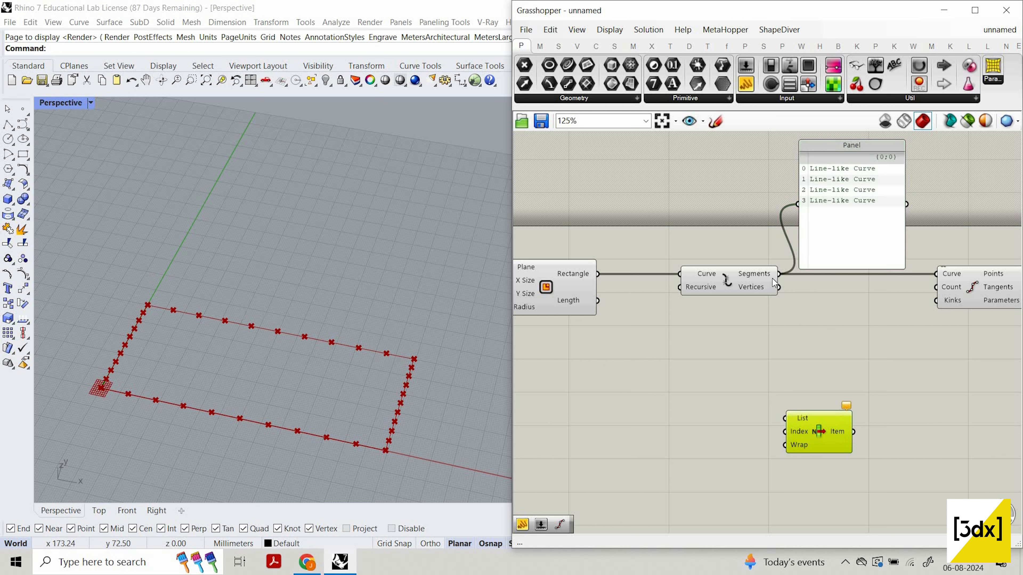
- Move List Item up beside the Explode component and connect the Segments output to its List input
{"action": "left_click_drag", "start_coordinate": [788, 428], "coordinate": [810, 323]}
{"action": "left_click_drag", "start_coordinate": [780, 274], "coordinate": [832, 319]}
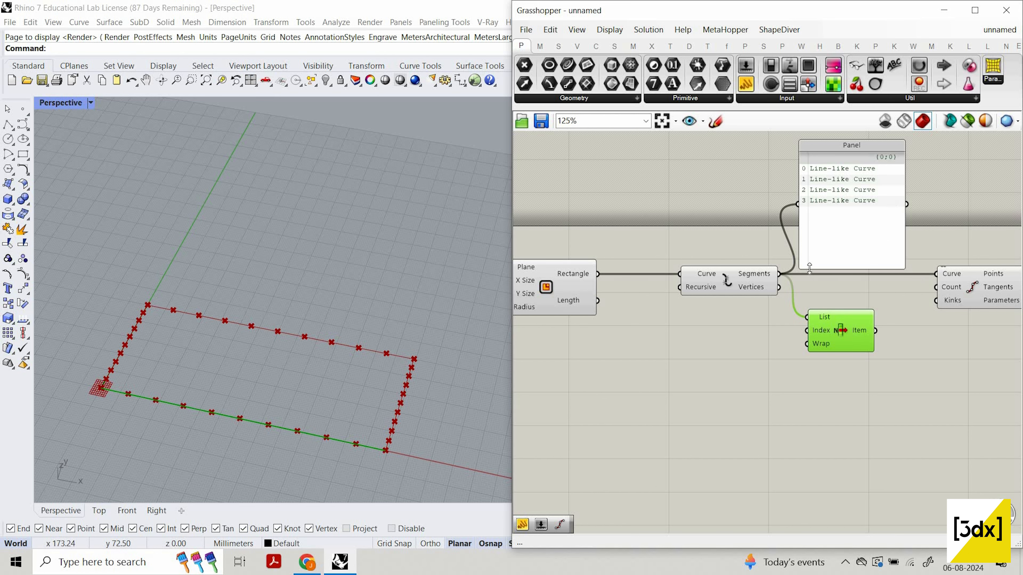
- Add a Tree Branch component to the canvas below the Explode component
{"action": "scroll", "coordinate": [702, 342], "scroll_direction": "up", "scroll_amount": 3}
{"action": "double_click", "coordinate": [702, 330]}
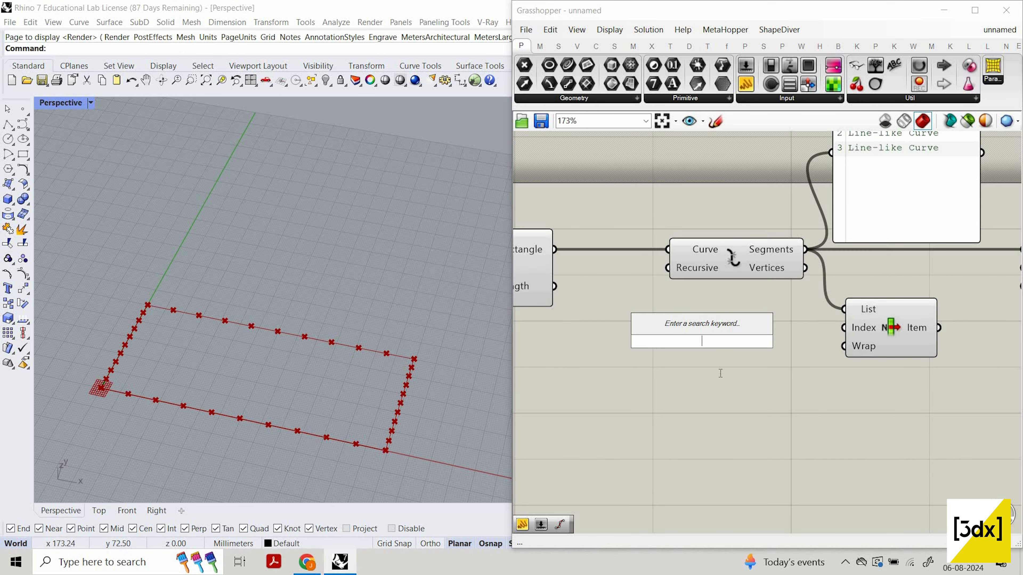
{"action": "double_click", "coordinate": [721, 361]}
{"action": "type", "text": "tre"}
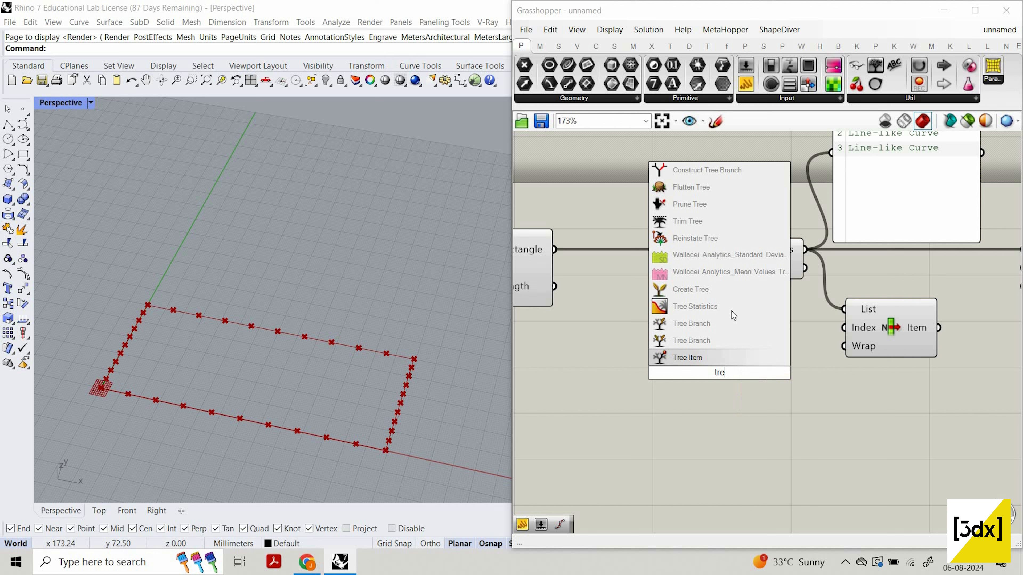
{"action": "type", "text": "e"}
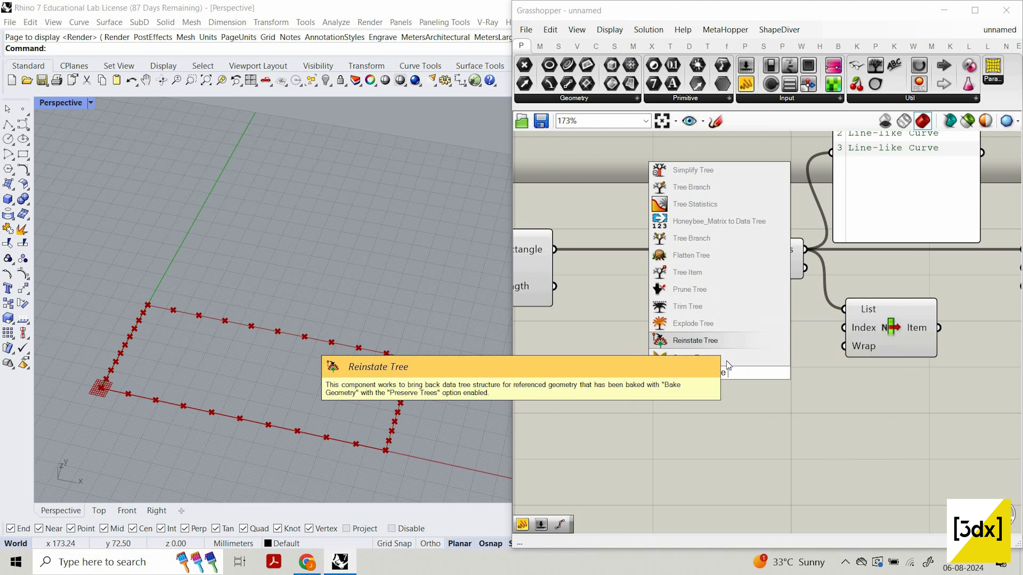
{"action": "type", "text": " br"}
{"action": "key", "text": "Return"}
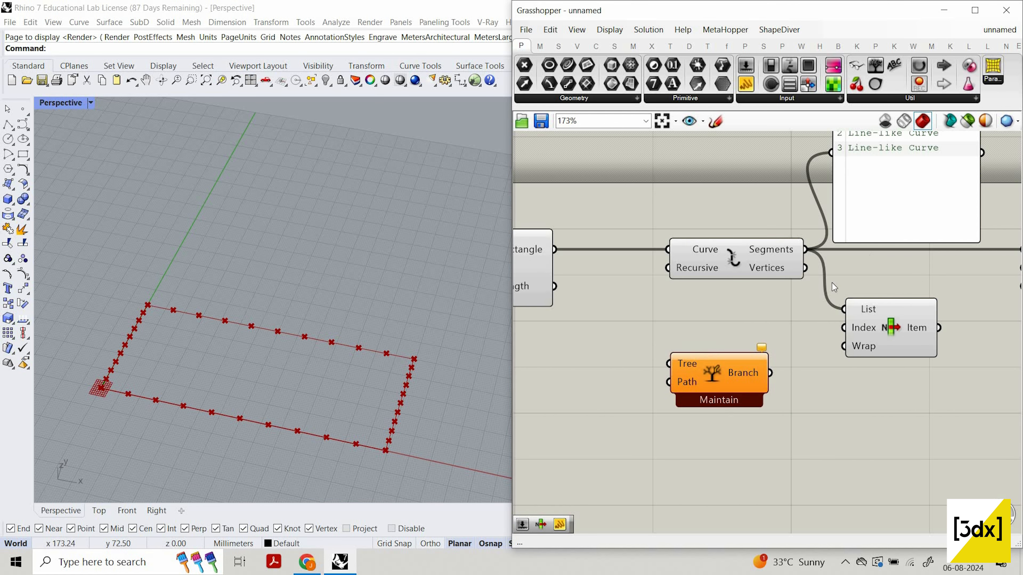
- Delete the Tree Branch component and move the segments Panel farther up the canvas
{"action": "left_click_drag", "start_coordinate": [717, 374], "coordinate": [802, 375]}
{"action": "scroll", "coordinate": [898, 189], "scroll_direction": "down", "scroll_amount": 2}
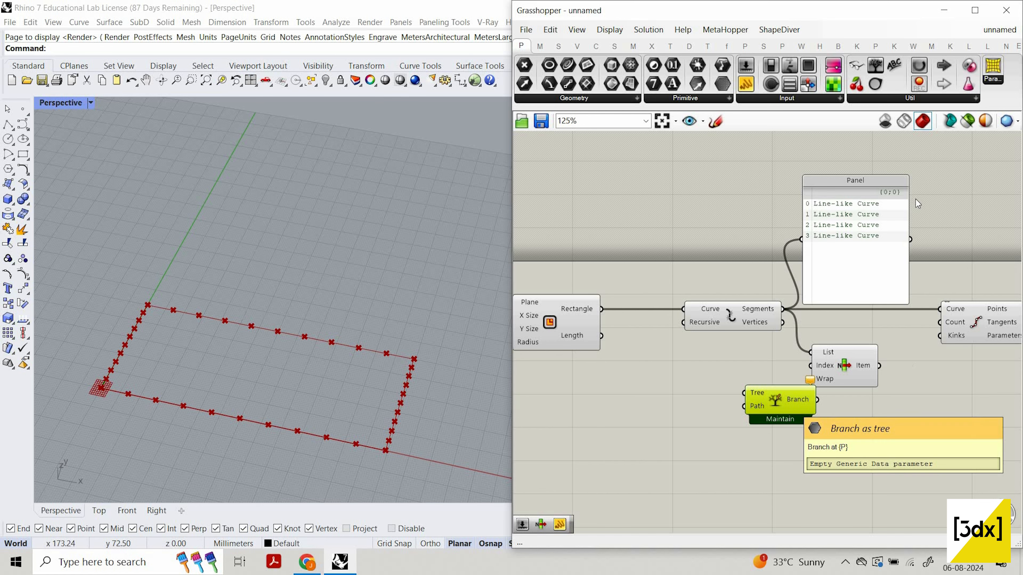
{"action": "key", "text": "Delete"}
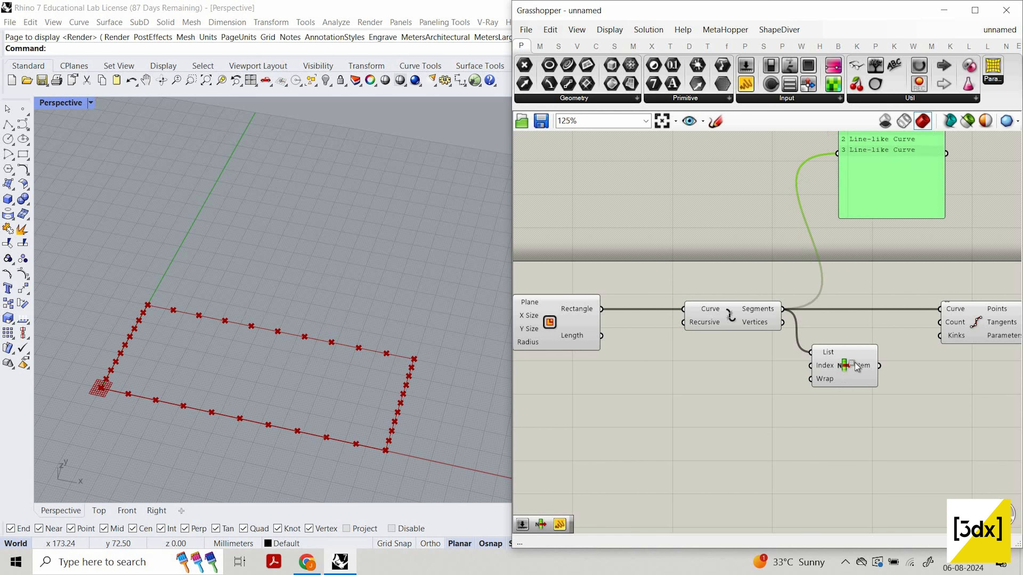
{"action": "left_click", "coordinate": [845, 394]}
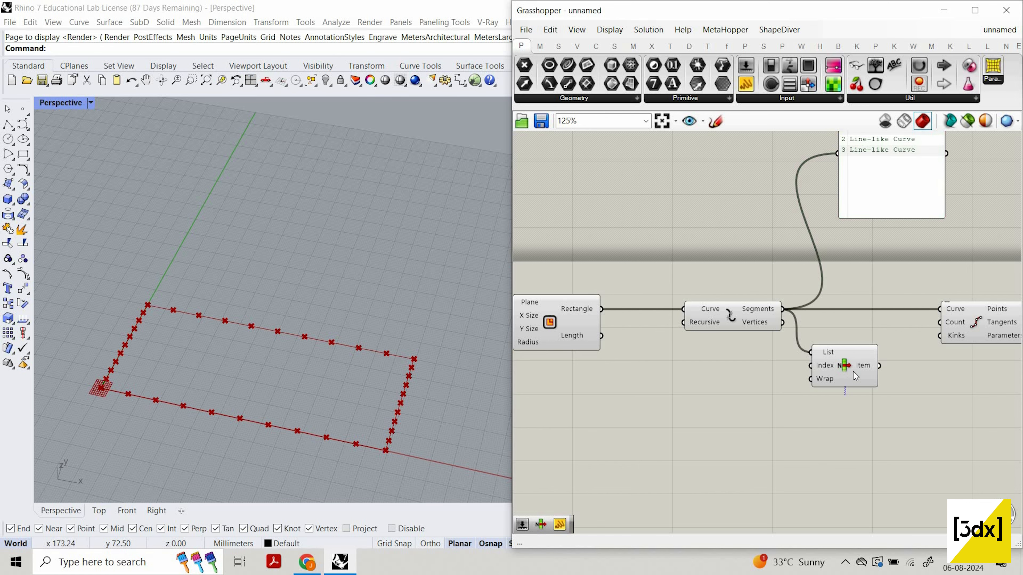
- Shift the List Item component slightly down and away from the Explode component
{"action": "left_click_drag", "start_coordinate": [871, 383], "coordinate": [906, 407]}
{"action": "scroll", "coordinate": [905, 361], "scroll_direction": "down", "scroll_amount": 2}
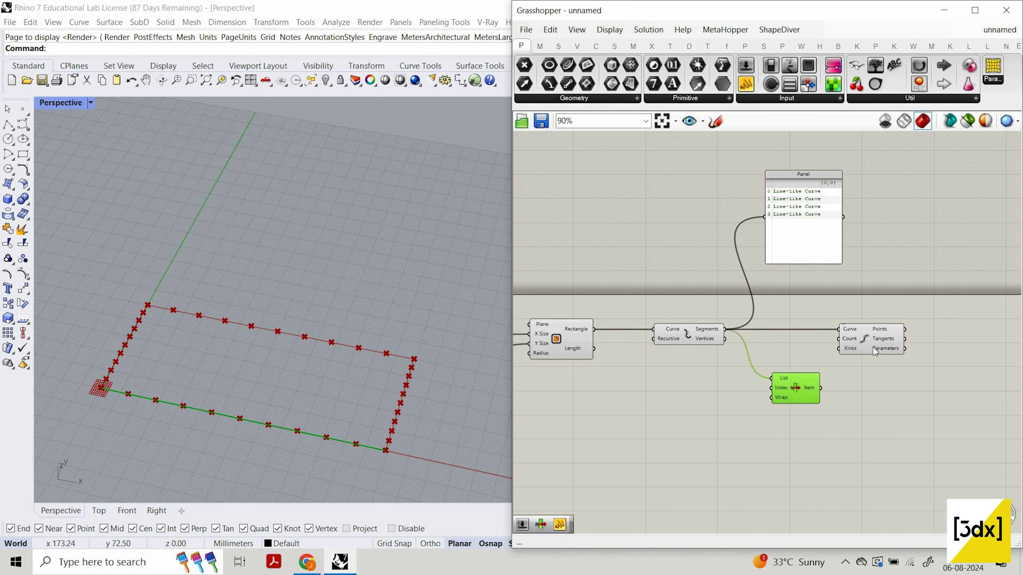
{"action": "scroll", "coordinate": [873, 347], "scroll_direction": "up", "scroll_amount": 1}
{"action": "scroll", "coordinate": [872, 352], "scroll_direction": "down", "scroll_amount": 2}
{"action": "scroll", "coordinate": [874, 423], "scroll_direction": "up", "scroll_amount": 2}
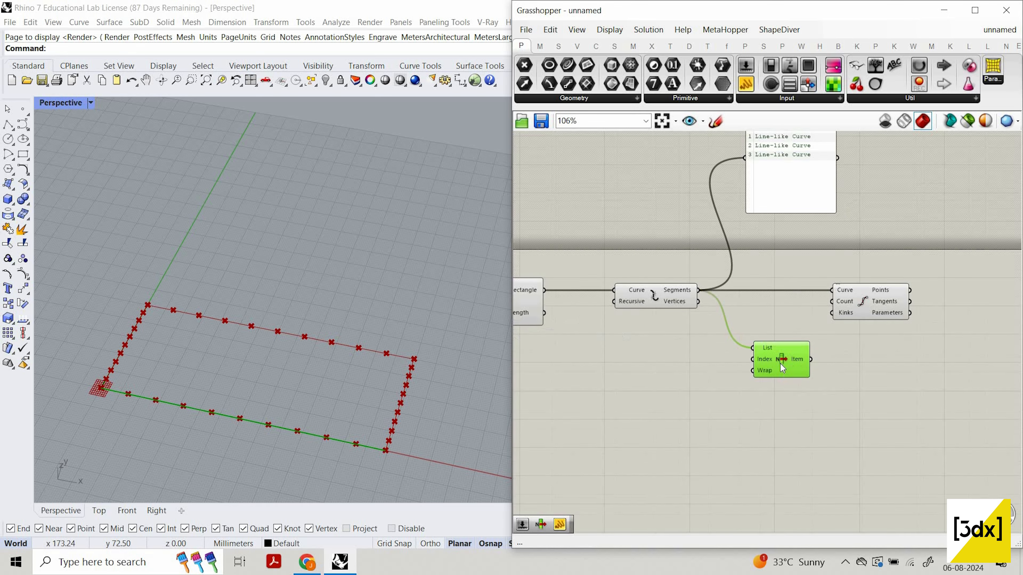
{"action": "scroll", "coordinate": [780, 364], "scroll_direction": "down", "scroll_amount": 1}
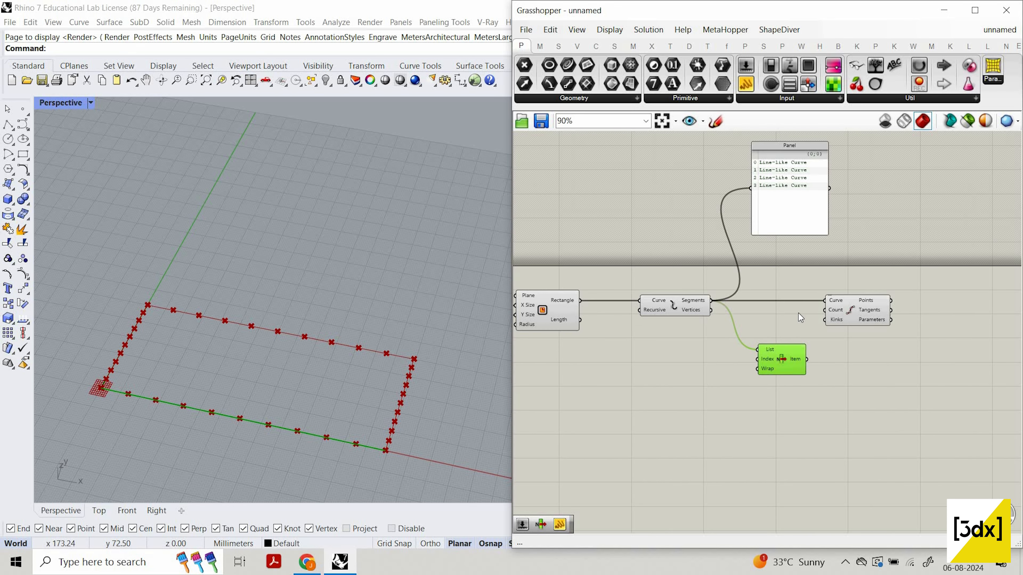
- Add a Panel below the Explode component containing the values 1 and 3 on separate lines
{"action": "scroll", "coordinate": [788, 370], "scroll_direction": "up", "scroll_amount": 3}
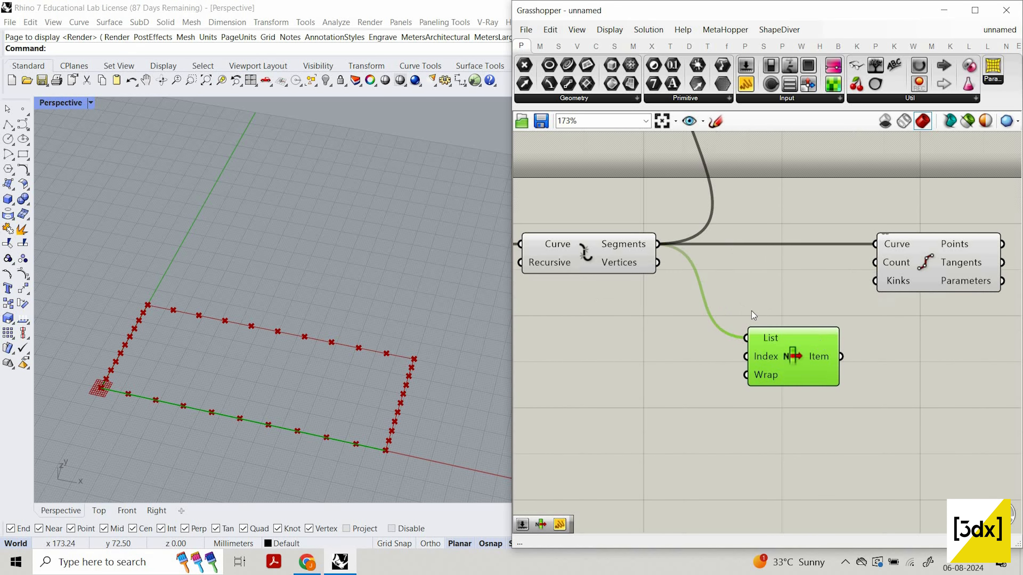
{"action": "scroll", "coordinate": [613, 350], "scroll_direction": "down", "scroll_amount": 1}
{"action": "double_click", "coordinate": [614, 351]}
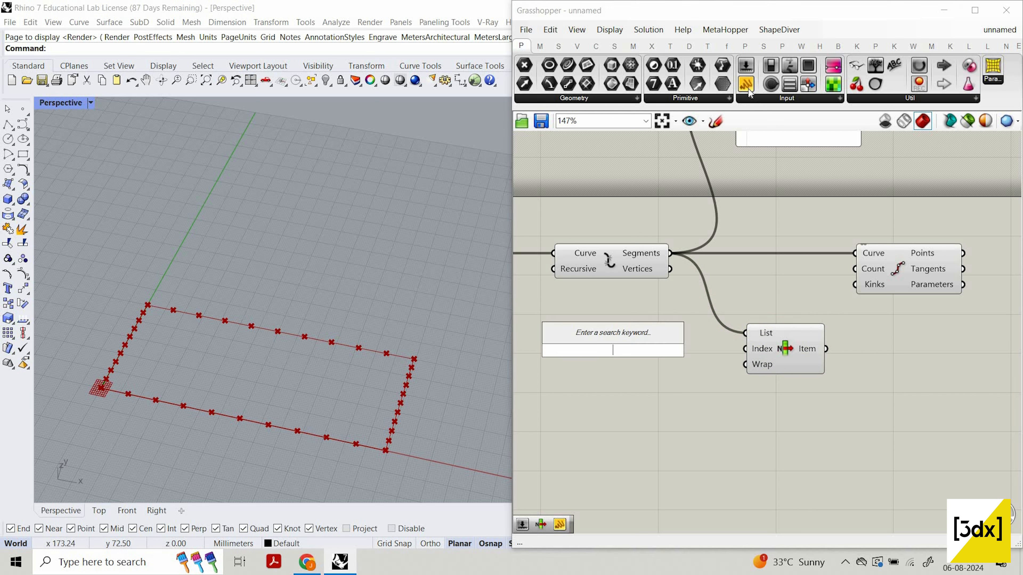
{"action": "left_click", "coordinate": [748, 88]}
{"action": "left_click", "coordinate": [621, 439]}
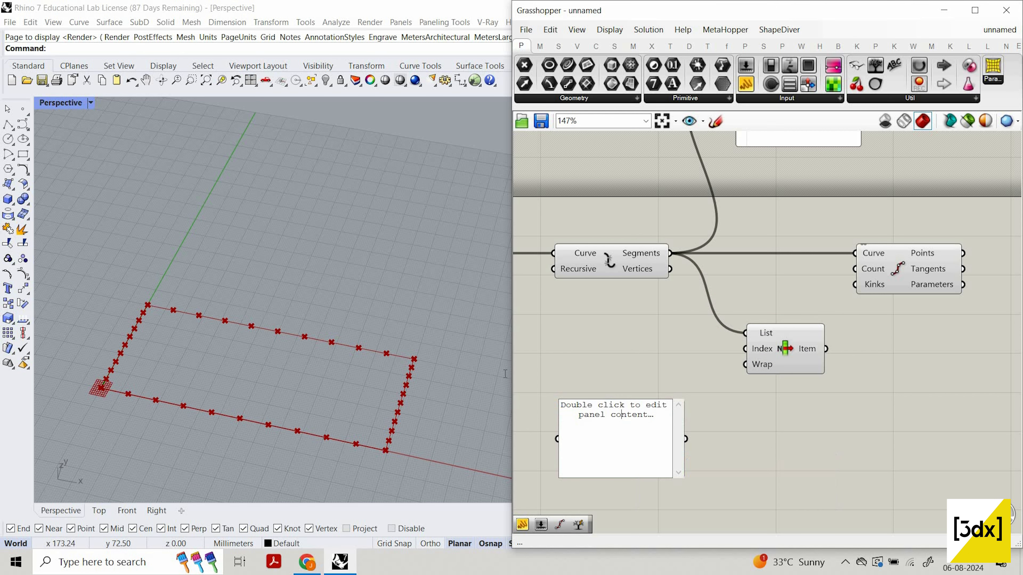
{"action": "key", "text": "ctrl+a"}
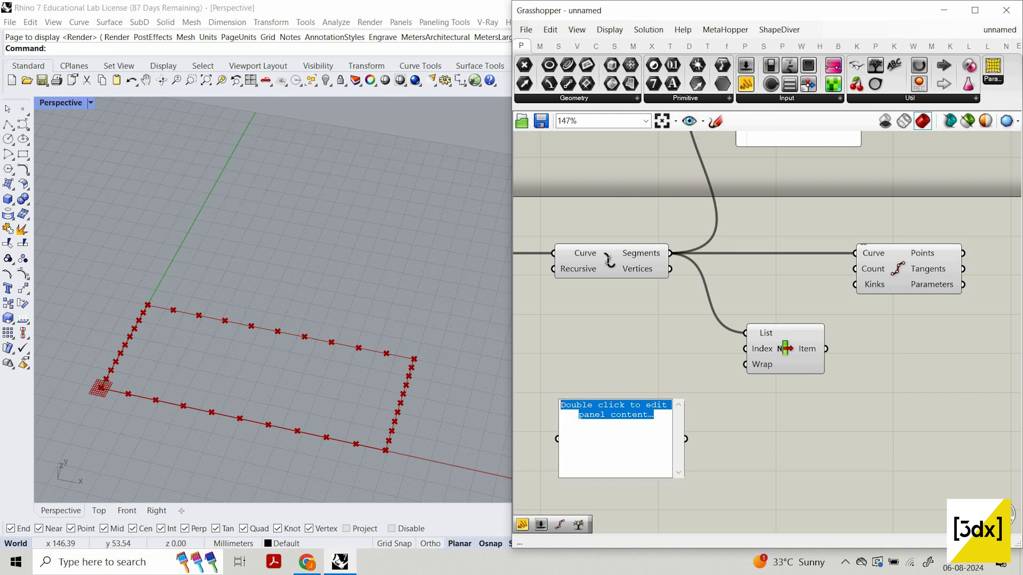
{"action": "type", "text": "1"}
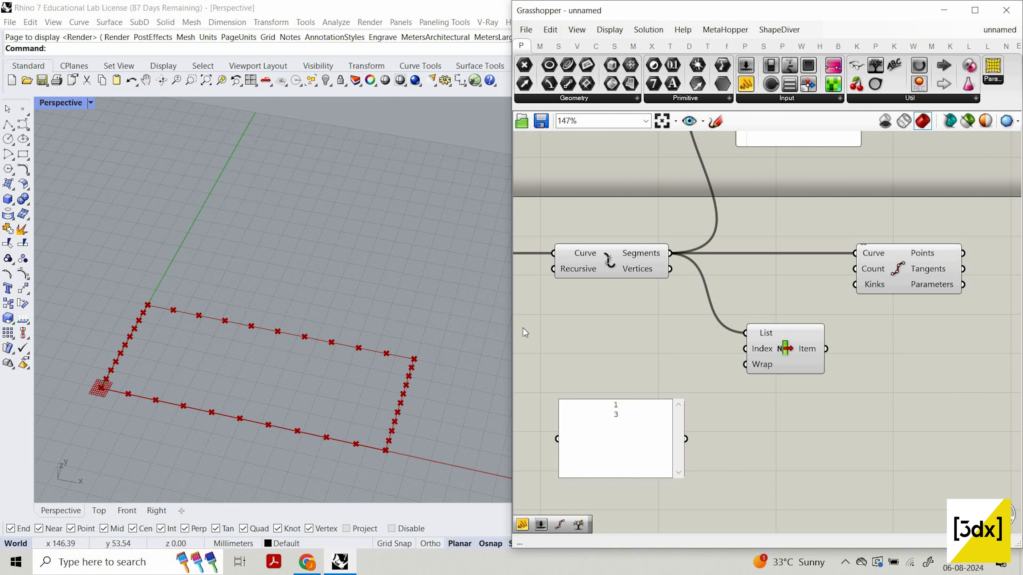
{"action": "left_click", "coordinate": [667, 385]}
- Connect the Panel with 1 and 3 to List Item's Index input
{"action": "scroll", "coordinate": [617, 440], "scroll_direction": "up", "scroll_amount": 3}
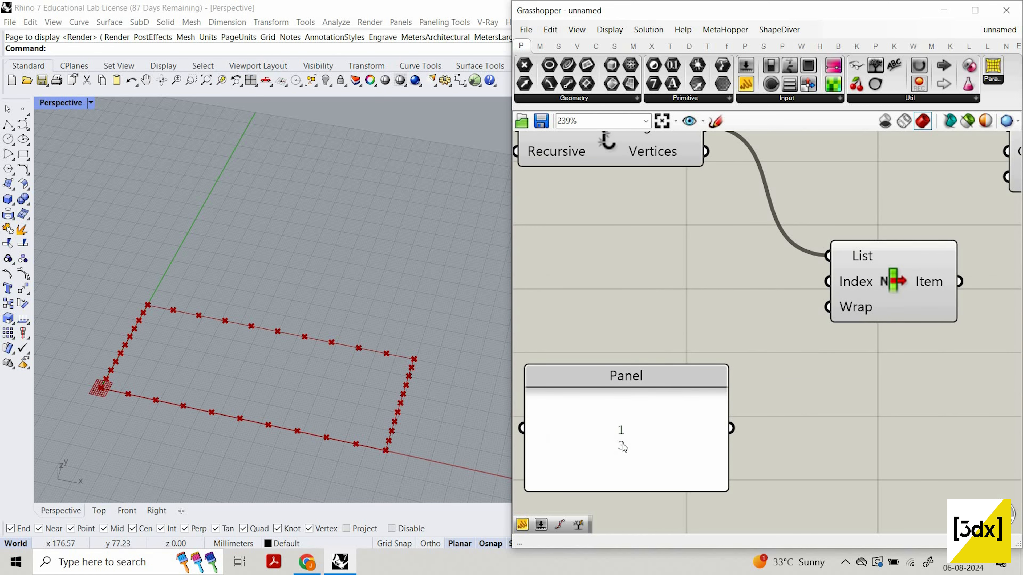
{"action": "left_click_drag", "start_coordinate": [826, 287], "coordinate": [828, 282]}
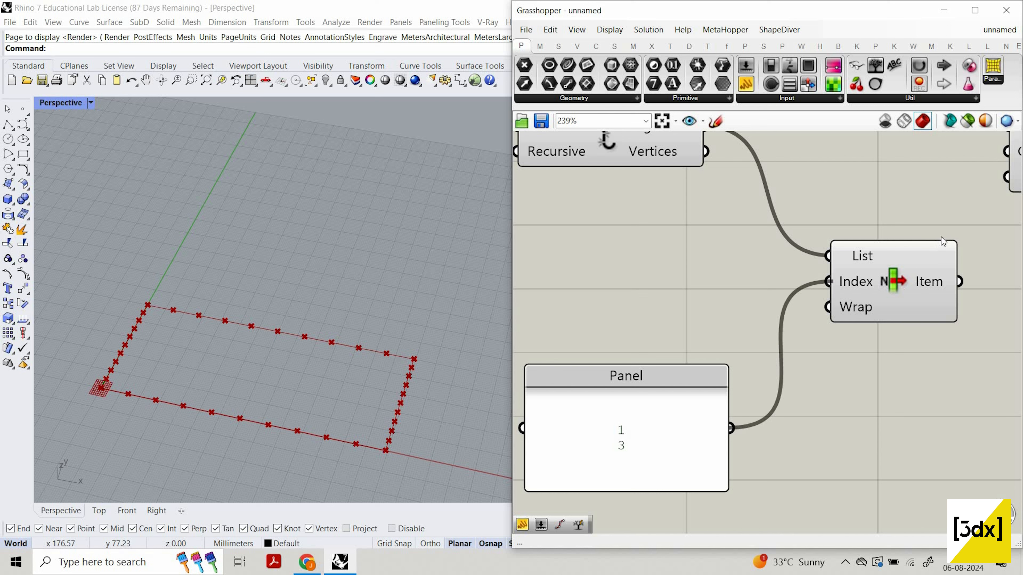
{"action": "mouse_move", "coordinate": [943, 237]}
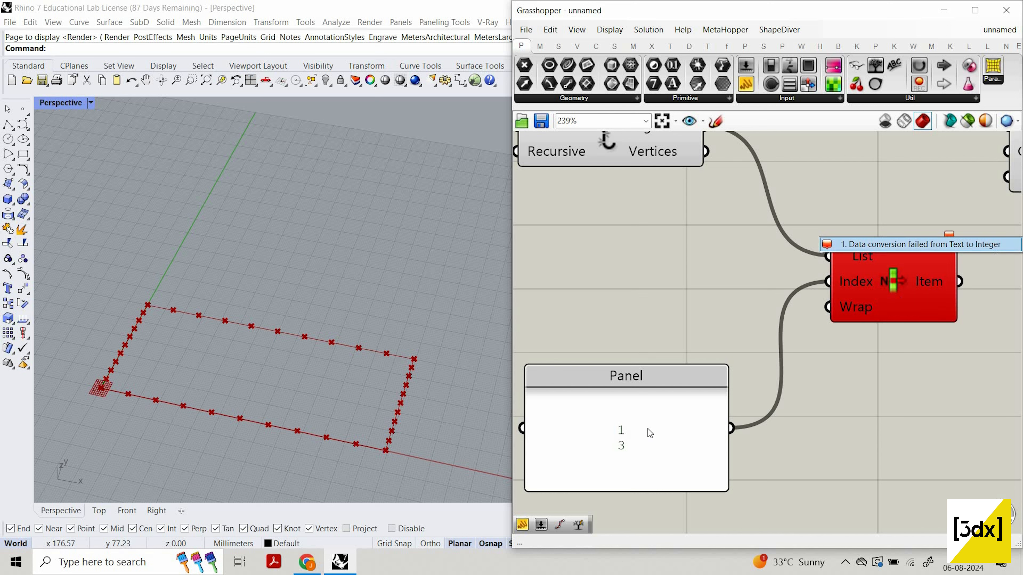
- Switch the index Panel from multiline data to separate list items for 1 and 3
{"action": "left_click", "coordinate": [645, 437]}
{"action": "right_click", "coordinate": [661, 408]}
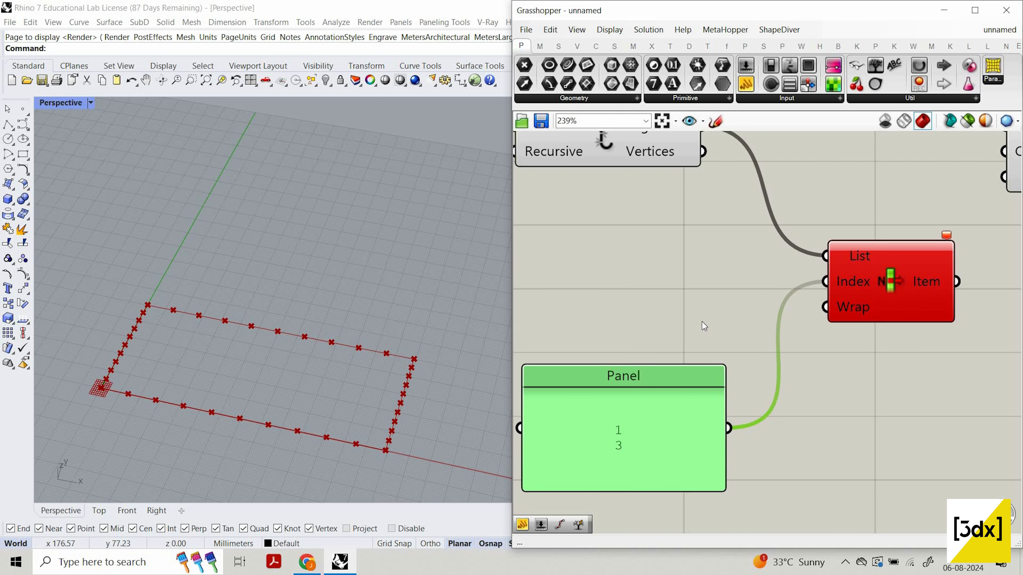
{"action": "left_click", "coordinate": [720, 273]}
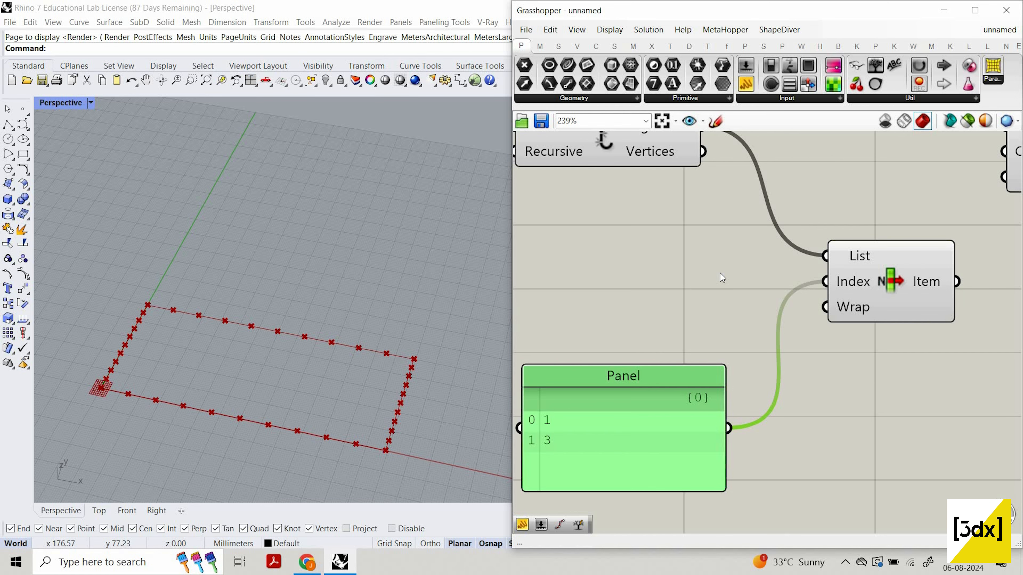
{"action": "scroll", "coordinate": [671, 396], "scroll_direction": "down", "scroll_amount": 1}
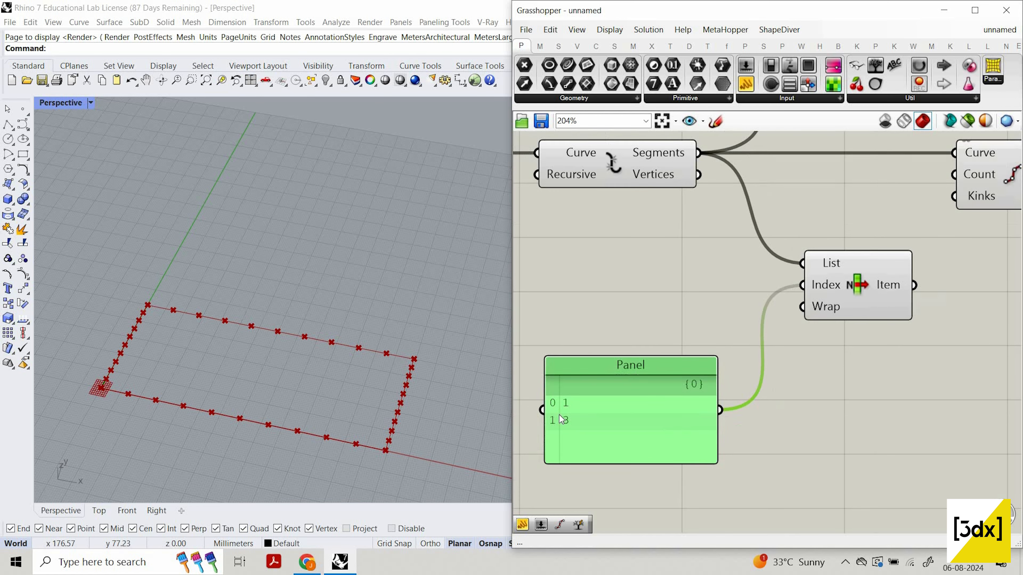
- Select the List Item component to check in the viewport which rectangle edges it picks
{"action": "scroll", "coordinate": [558, 415], "scroll_direction": "down", "scroll_amount": 3}
{"action": "scroll", "coordinate": [870, 358], "scroll_direction": "up", "scroll_amount": 2}
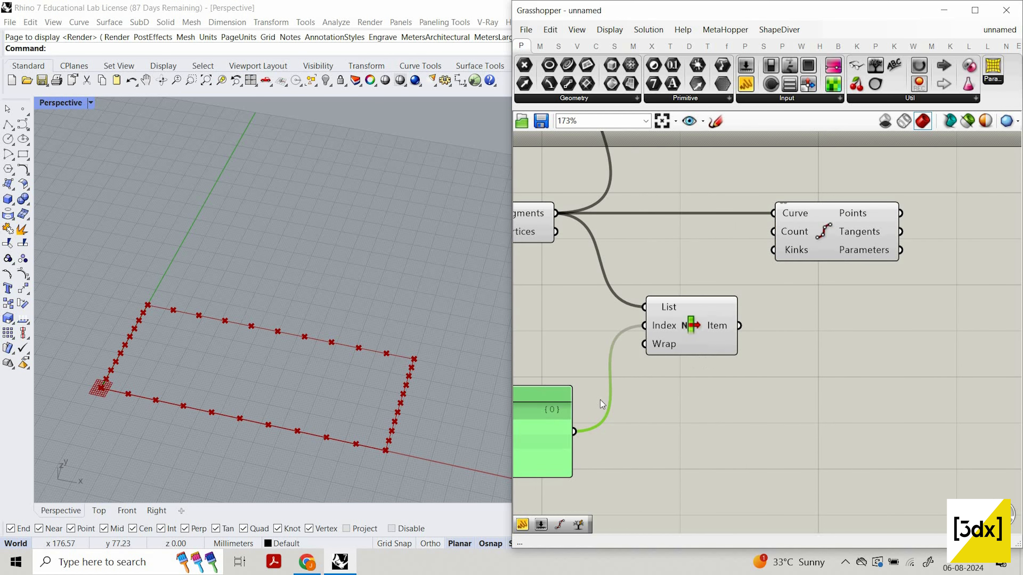
{"action": "scroll", "coordinate": [602, 404], "scroll_direction": "down", "scroll_amount": 1}
{"action": "left_click", "coordinate": [756, 336]}
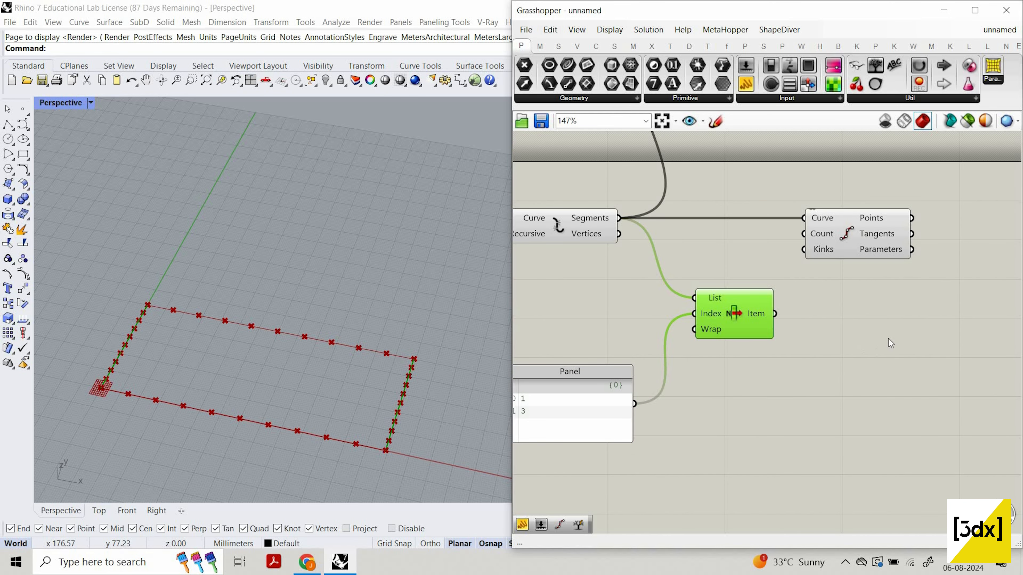
{"action": "double_click", "coordinate": [876, 325]}
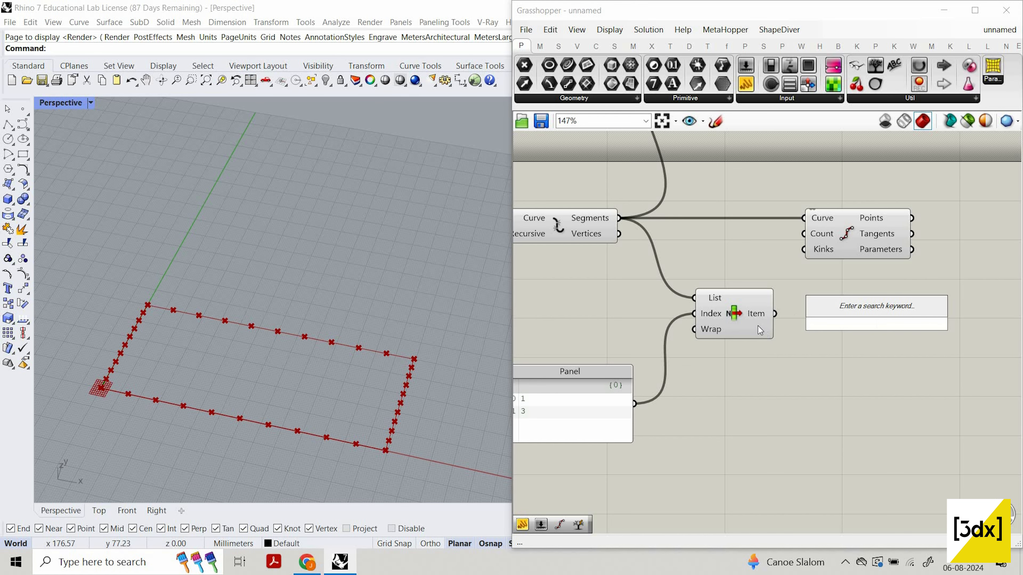
{"action": "left_click", "coordinate": [748, 319]}
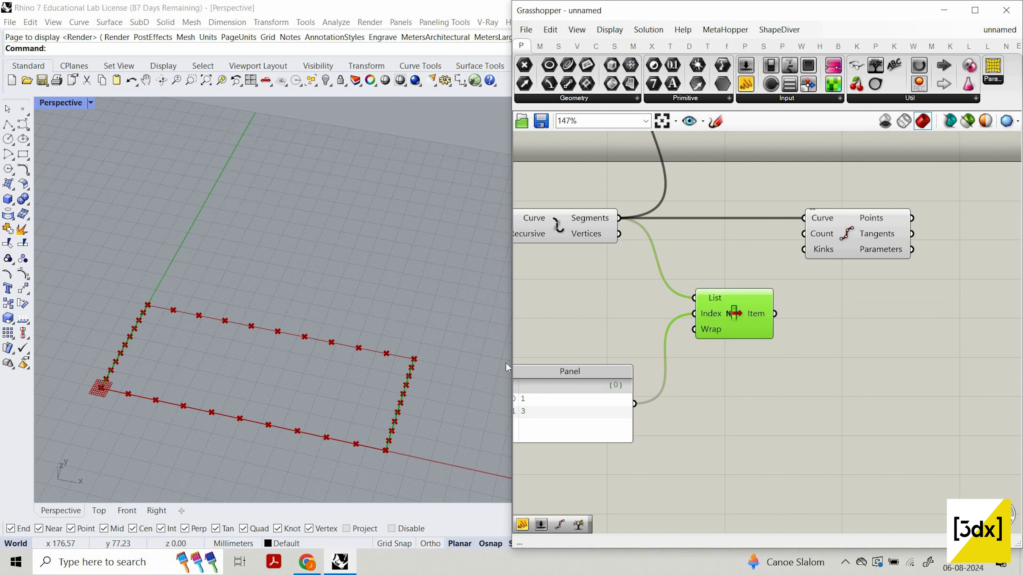
- Turn off the preview of the Rectangle and Explode components
{"action": "scroll", "coordinate": [817, 384], "scroll_direction": "down", "scroll_amount": 1}
{"action": "right_click_drag", "start_coordinate": [580, 309], "coordinate": [710, 355]}
{"action": "scroll", "coordinate": [710, 355], "scroll_direction": "down", "scroll_amount": 4}
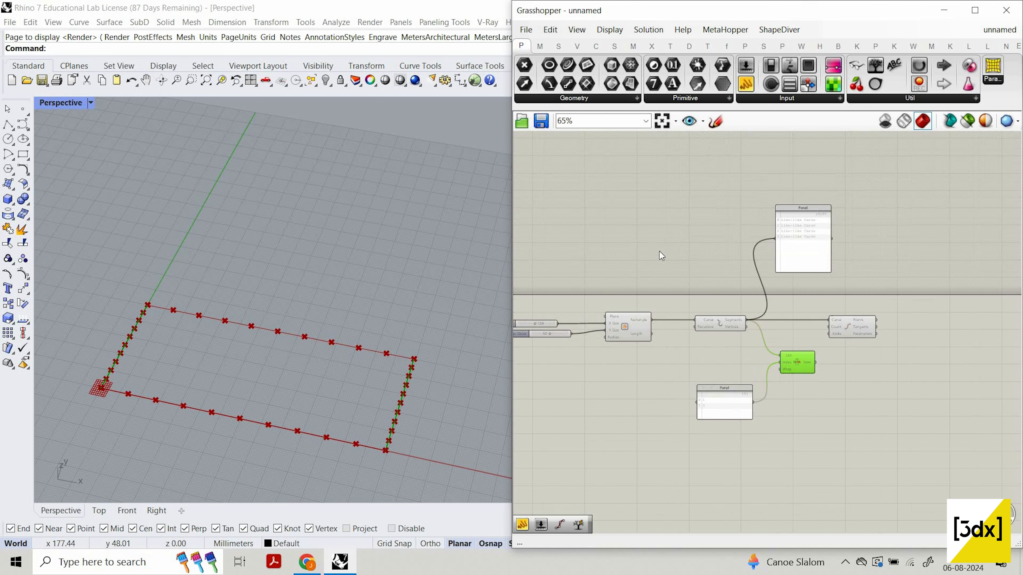
{"action": "left_click_drag", "start_coordinate": [765, 458], "coordinate": [622, 289]}
{"action": "right_click", "coordinate": [649, 245]}
{"action": "left_click", "coordinate": [690, 265]}
{"action": "scroll", "coordinate": [365, 383], "scroll_direction": "up", "scroll_amount": 2}
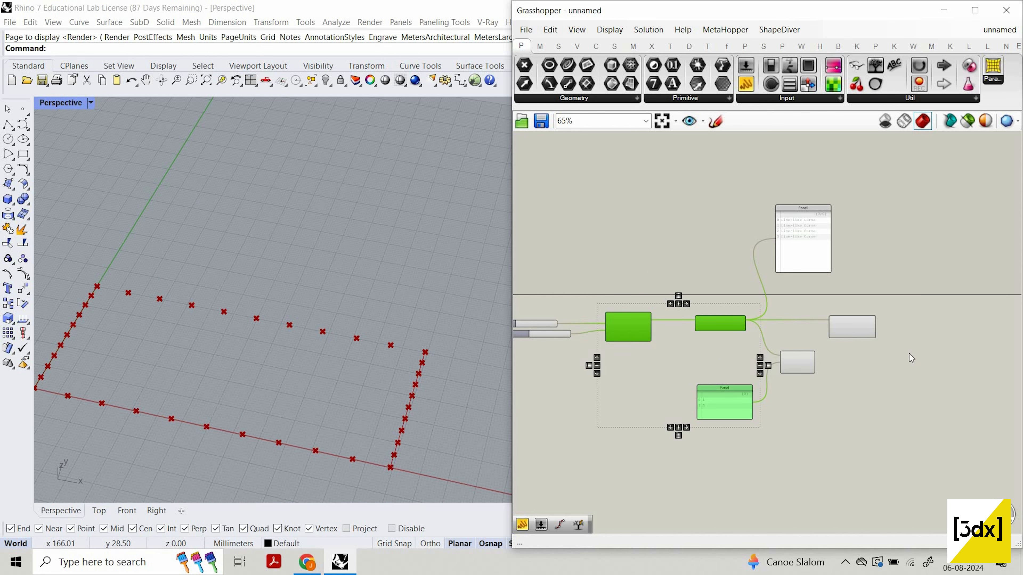
- Feed List Item's Item output into Divide Curve's Curve input and move List Item up in line with Divide Curve
{"action": "scroll", "coordinate": [926, 341], "scroll_direction": "up", "scroll_amount": 1}
{"action": "scroll", "coordinate": [910, 354], "scroll_direction": "up", "scroll_amount": 3}
{"action": "left_click_drag", "start_coordinate": [724, 373], "coordinate": [852, 336]}
{"action": "scroll", "coordinate": [801, 365], "scroll_direction": "down", "scroll_amount": 5}
{"action": "scroll", "coordinate": [800, 361], "scroll_direction": "up", "scroll_amount": 4}
{"action": "left_click_drag", "start_coordinate": [742, 363], "coordinate": [758, 319]}
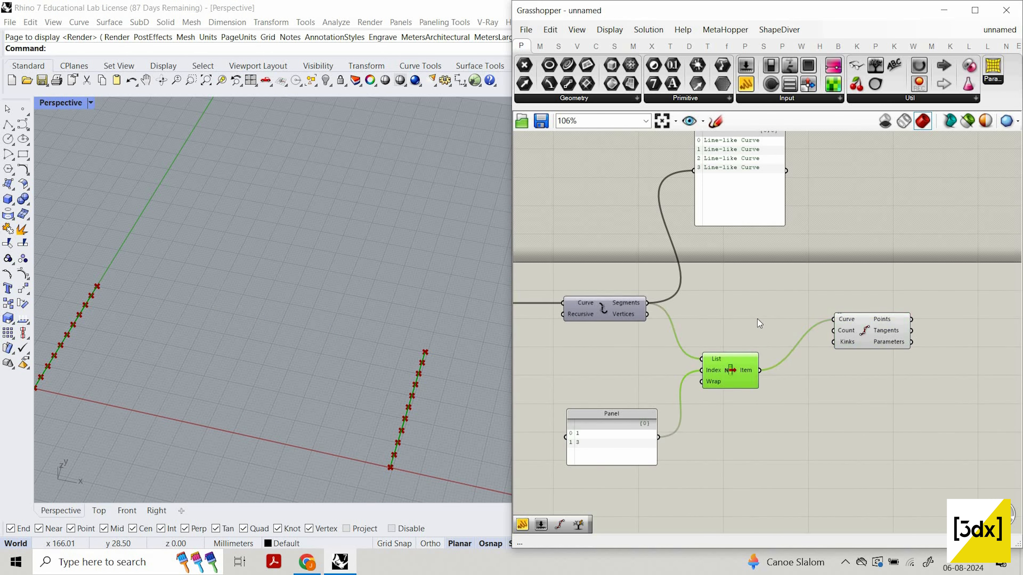
{"action": "scroll", "coordinate": [860, 323], "scroll_direction": "up", "scroll_amount": 2}
{"action": "left_click", "coordinate": [858, 323]}
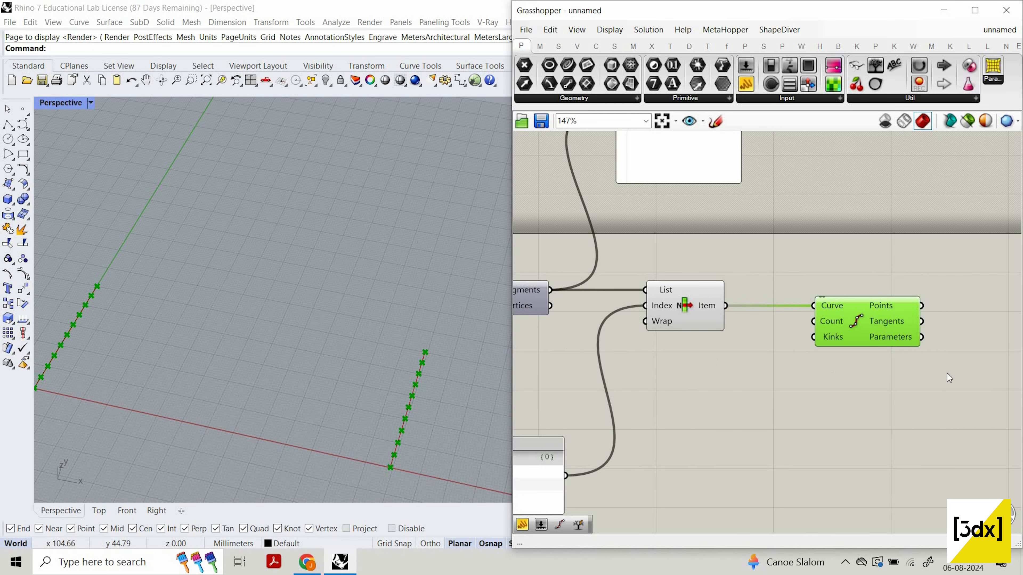
- Add a Number Slider with value 6 below List Item and connect it to Divide Curve's Count input
{"action": "scroll", "coordinate": [850, 320], "scroll_direction": "up", "scroll_amount": 3}
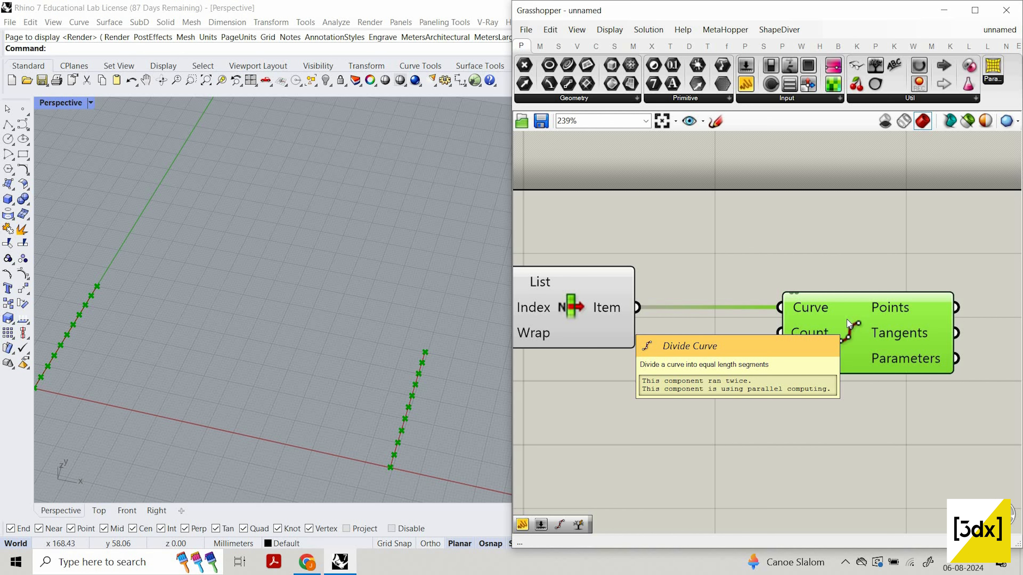
{"action": "mouse_move", "coordinate": [814, 332]}
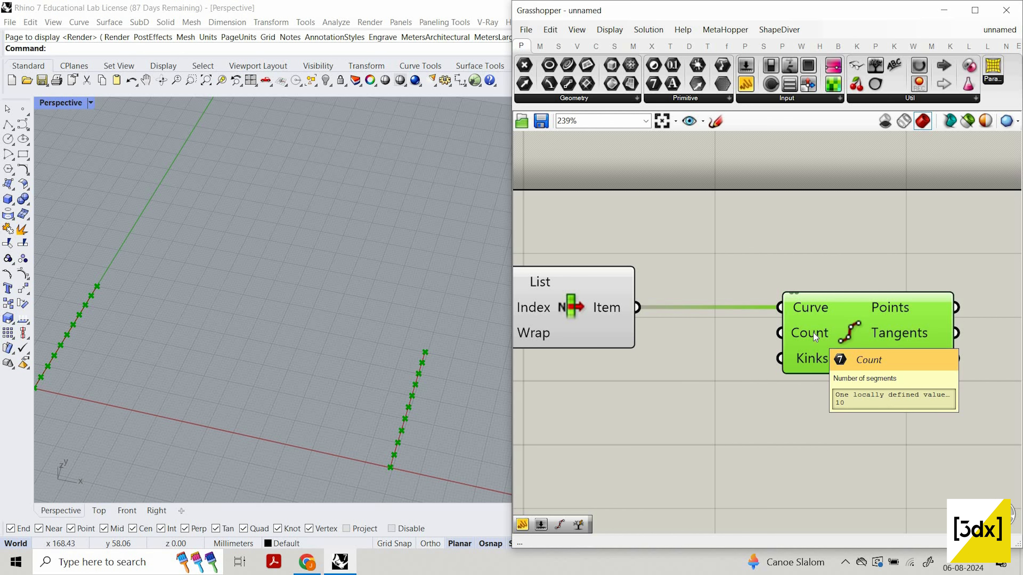
{"action": "double_click", "coordinate": [597, 459]}
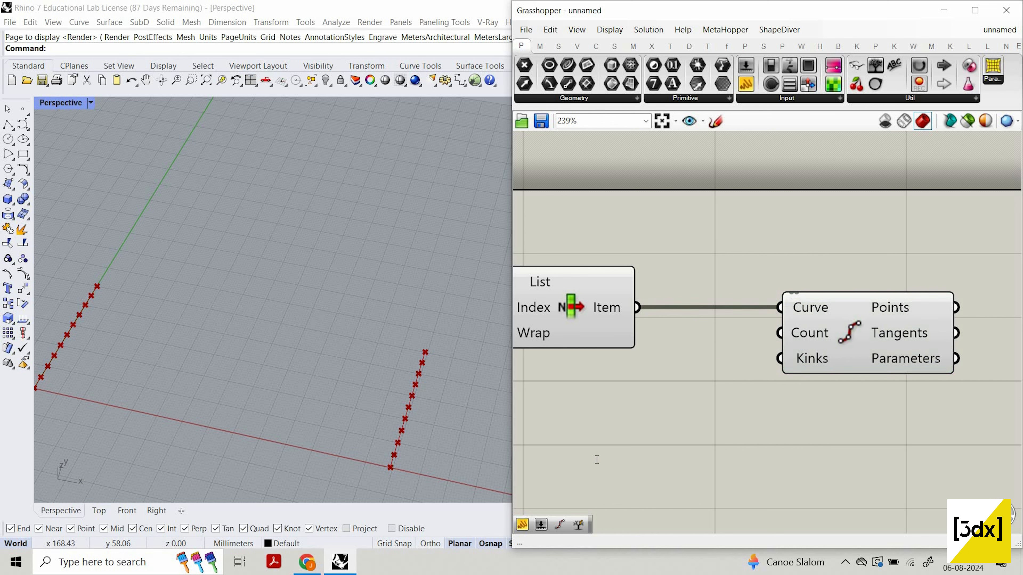
{"action": "type", "text": "6"}
{"action": "key", "text": "Return"}
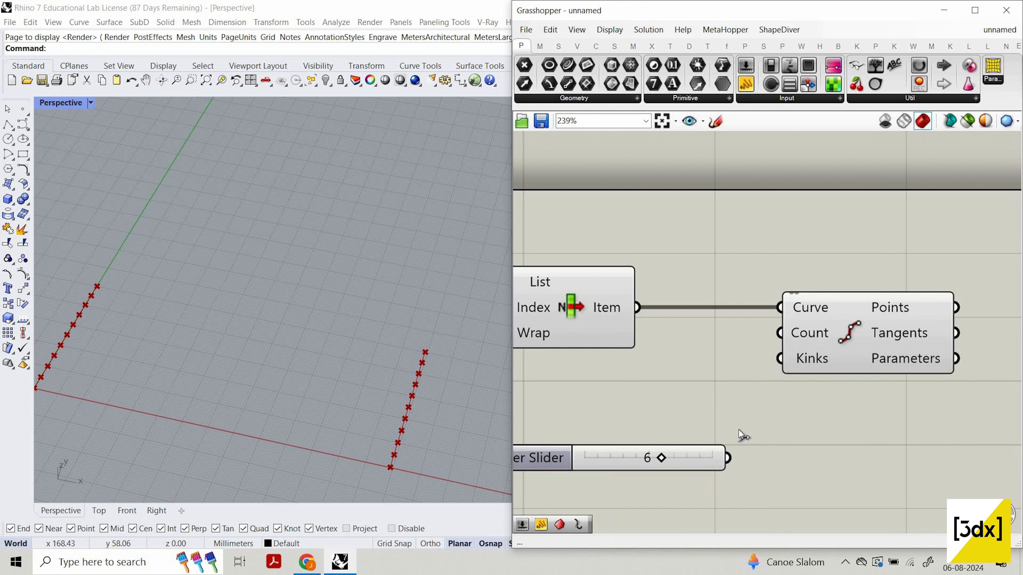
{"action": "left_click_drag", "start_coordinate": [728, 458], "coordinate": [780, 333]}
- Move the Number Slider up and away from Divide Curve, to just below the List Item component
{"action": "scroll", "coordinate": [942, 352], "scroll_direction": "down", "scroll_amount": 2}
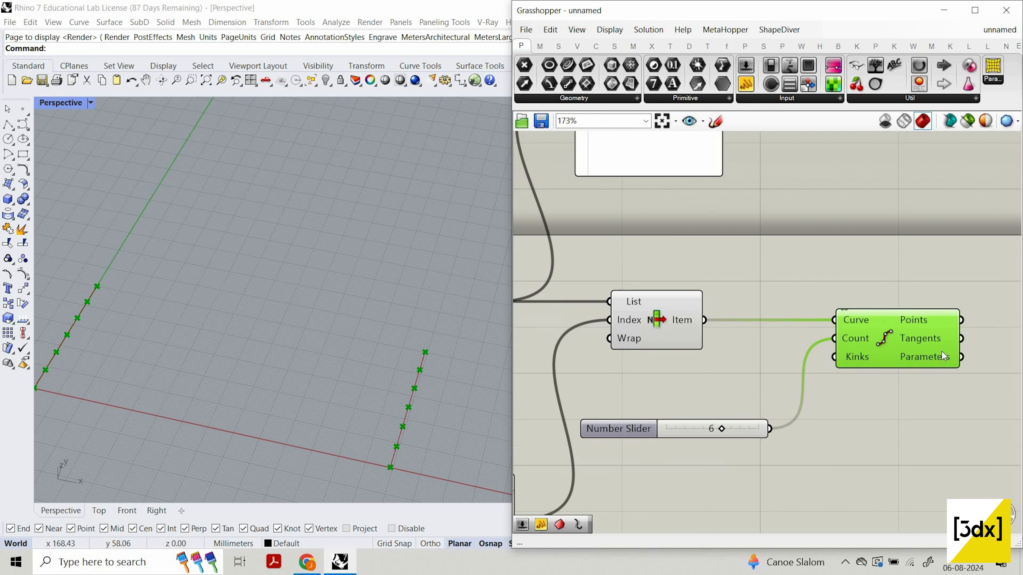
{"action": "scroll", "coordinate": [941, 352], "scroll_direction": "down", "scroll_amount": 2}
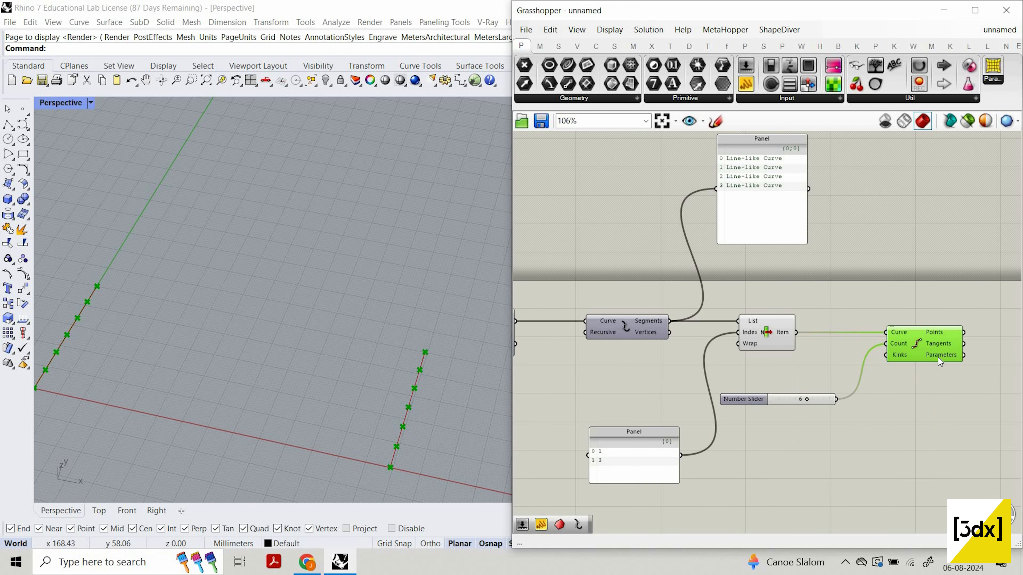
{"action": "scroll", "coordinate": [938, 358], "scroll_direction": "up", "scroll_amount": 2}
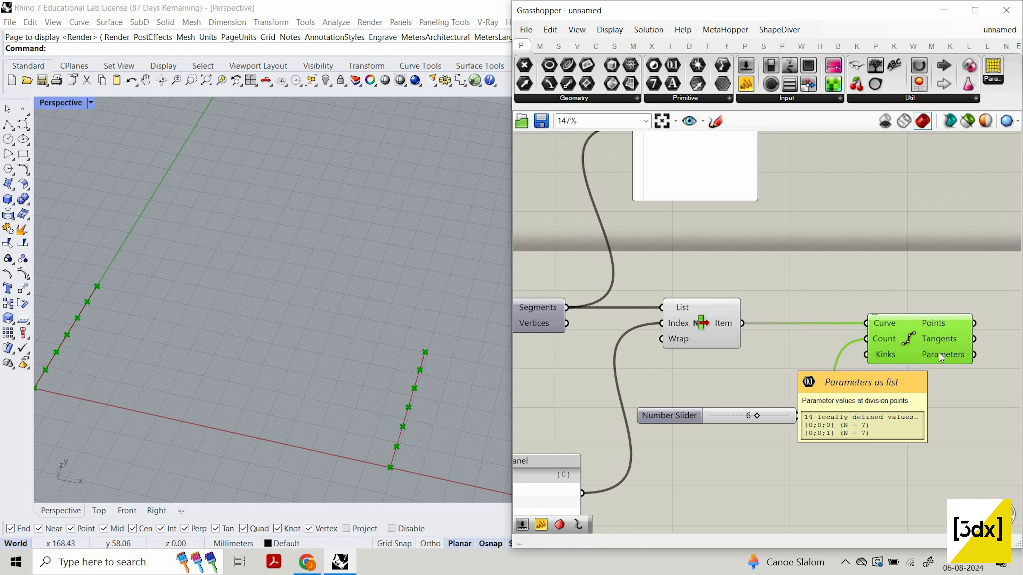
{"action": "left_click_drag", "start_coordinate": [785, 412], "coordinate": [732, 387]}
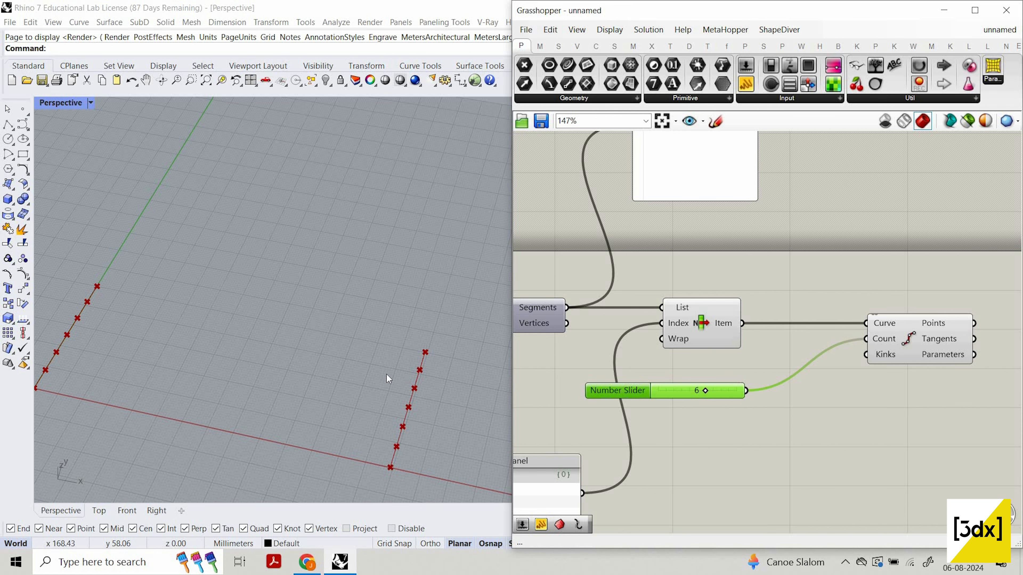
- Select Divide Curve and examine the division points on the two opposite edges in the perspective viewport
{"action": "scroll", "coordinate": [911, 330], "scroll_direction": "down", "scroll_amount": 3}
{"action": "right_click_drag", "start_coordinate": [911, 331], "coordinate": [715, 343]}
{"action": "scroll", "coordinate": [715, 342], "scroll_direction": "up", "scroll_amount": 2}
{"action": "left_click", "coordinate": [716, 342]}
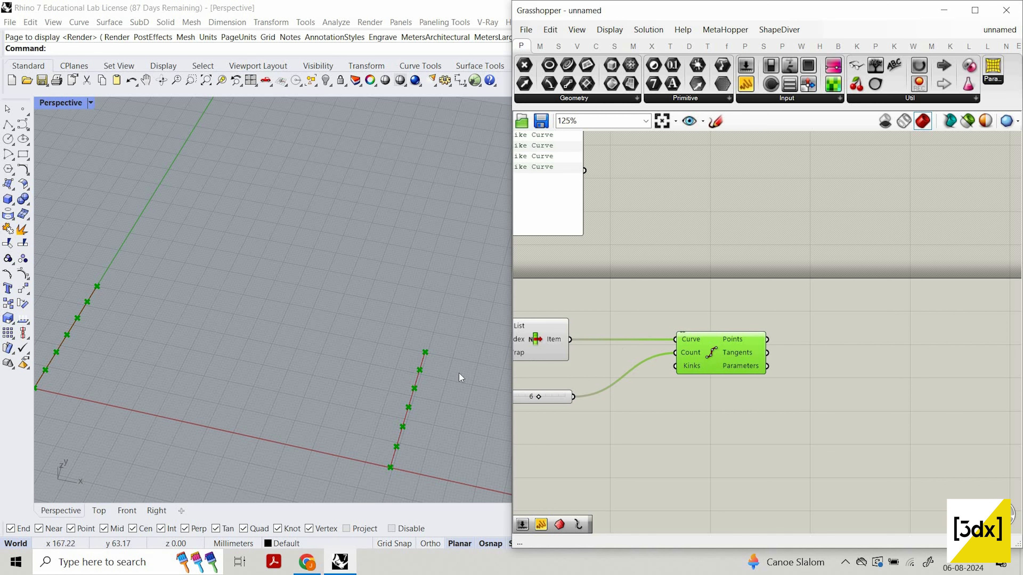
{"action": "scroll", "coordinate": [427, 343], "scroll_direction": "down", "scroll_amount": 3}
{"action": "scroll", "coordinate": [427, 343], "scroll_direction": "up", "scroll_amount": 6}
{"action": "right_click_drag", "start_coordinate": [405, 329], "coordinate": [396, 346]}
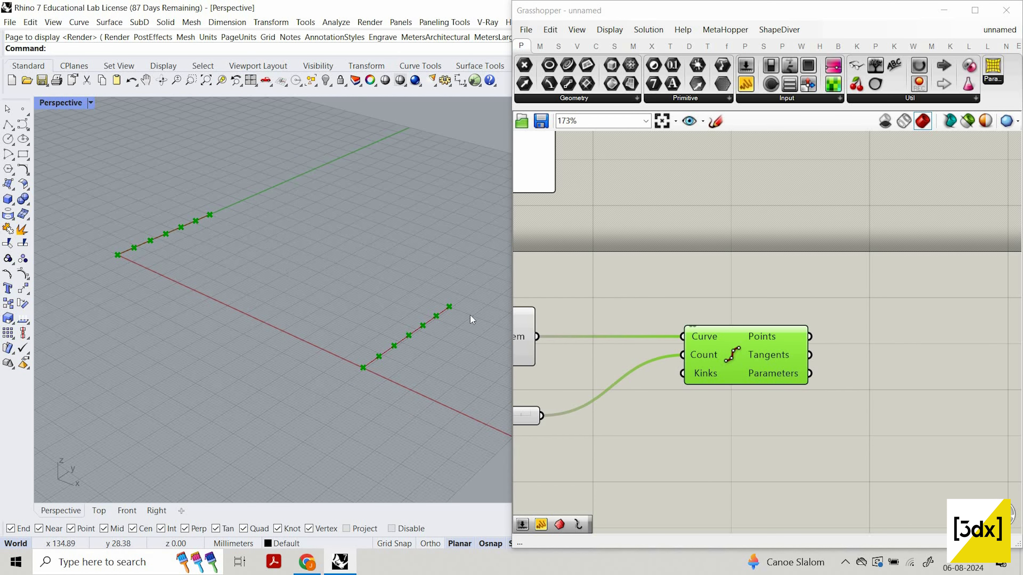
- Sketch freehand axes, strokes and arched curves on the empty canvas above Divide Curve and discard the sketch
{"action": "left_click", "coordinate": [716, 121]}
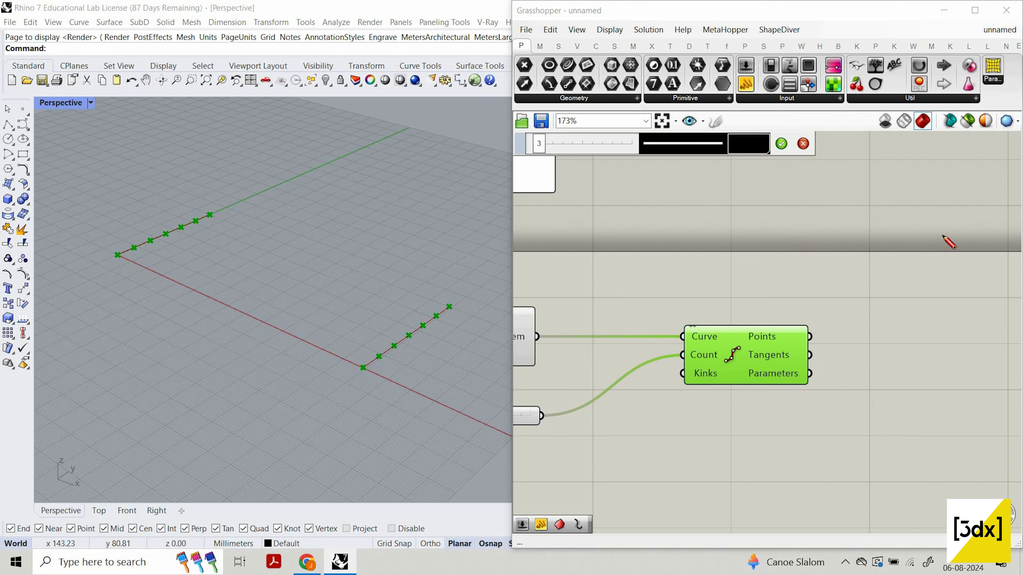
{"action": "left_click_drag", "start_coordinate": [719, 243], "coordinate": [944, 235]}
{"action": "left_click_drag", "start_coordinate": [921, 149], "coordinate": [924, 315]}
{"action": "scroll", "coordinate": [869, 419], "scroll_direction": "down", "scroll_amount": 4}
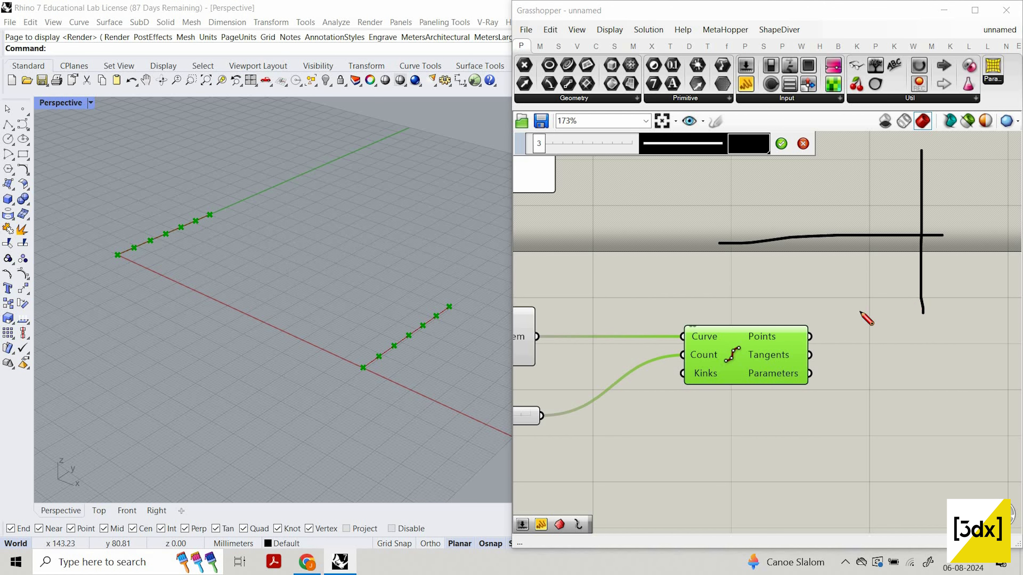
{"action": "scroll", "coordinate": [890, 306], "scroll_direction": "up", "scroll_amount": 4}
{"action": "mouse_move", "coordinate": [900, 347]}
{"action": "left_mouse_down"}
{"action": "mouse_move", "coordinate": [901, 258]}
{"action": "mouse_move", "coordinate": [903, 268]}
{"action": "mouse_move", "coordinate": [929, 266]}
{"action": "left_mouse_up"}
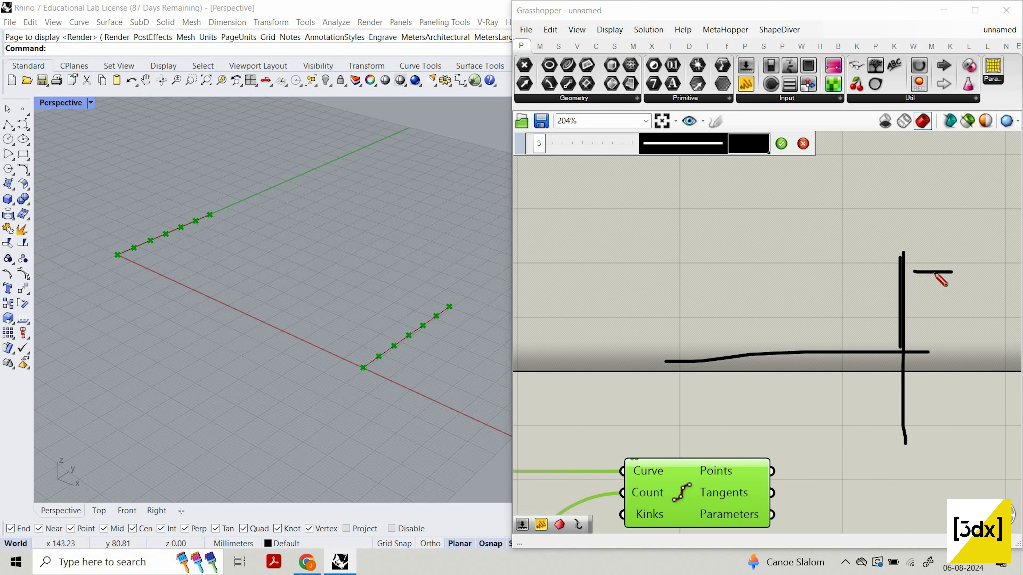
{"action": "mouse_move", "coordinate": [885, 346]}
{"action": "left_mouse_down"}
{"action": "mouse_move", "coordinate": [884, 280]}
{"action": "mouse_move", "coordinate": [906, 293]}
{"action": "left_mouse_up"}
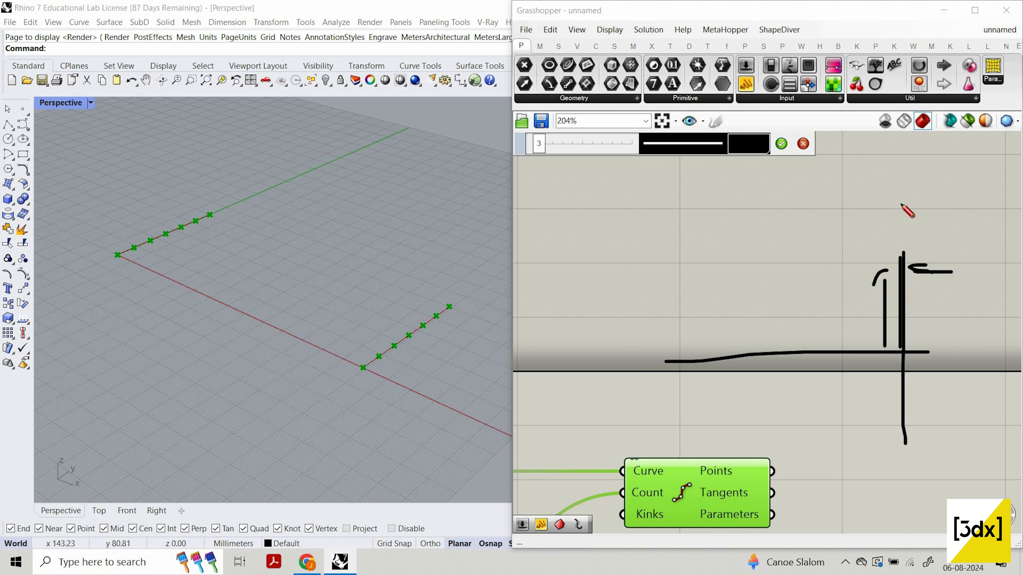
{"action": "mouse_move", "coordinate": [752, 220]}
{"action": "left_mouse_down"}
{"action": "mouse_move", "coordinate": [743, 248]}
{"action": "mouse_move", "coordinate": [831, 256]}
{"action": "left_mouse_up"}
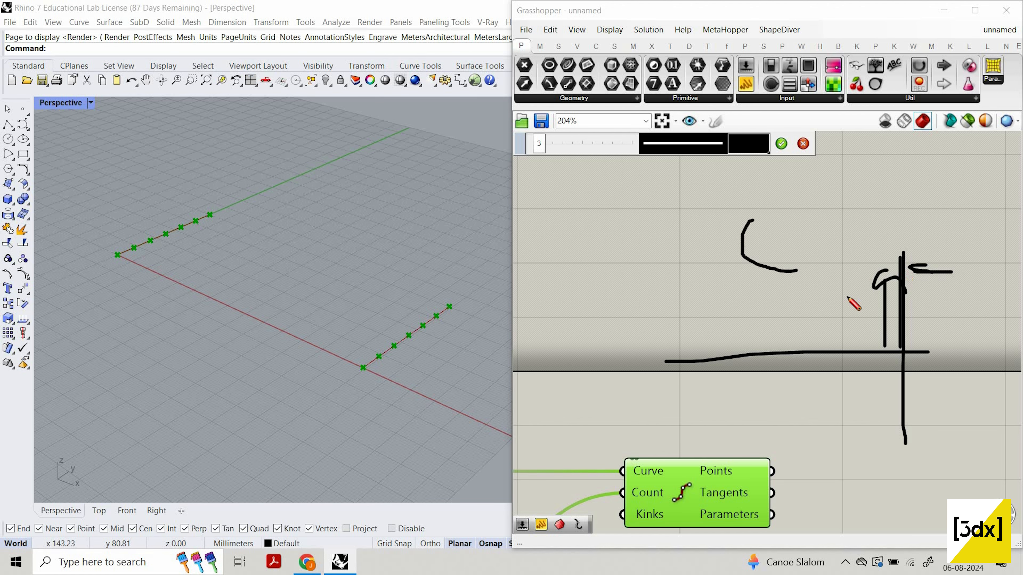
{"action": "left_click_drag", "start_coordinate": [816, 360], "coordinate": [880, 355]}
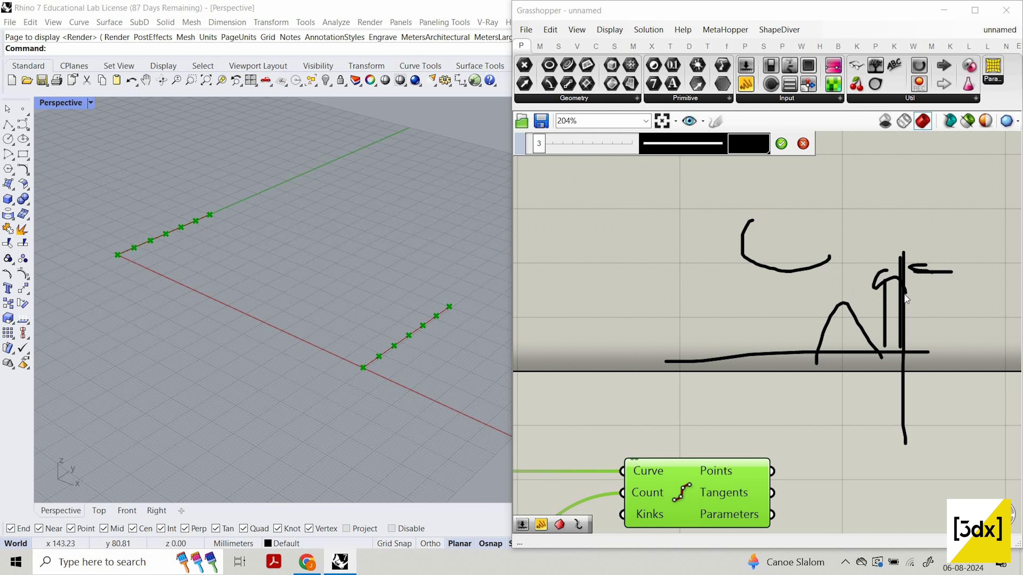
{"action": "scroll", "coordinate": [839, 282], "scroll_direction": "down", "scroll_amount": 3}
{"action": "key", "text": "Escape"}
- Add a Move component and place it well to the right of Divide Curve, leaving space between them
{"action": "scroll", "coordinate": [723, 355], "scroll_direction": "down", "scroll_amount": 2}
{"action": "scroll", "coordinate": [745, 339], "scroll_direction": "up", "scroll_amount": 3}
{"action": "scroll", "coordinate": [746, 339], "scroll_direction": "down", "scroll_amount": 4}
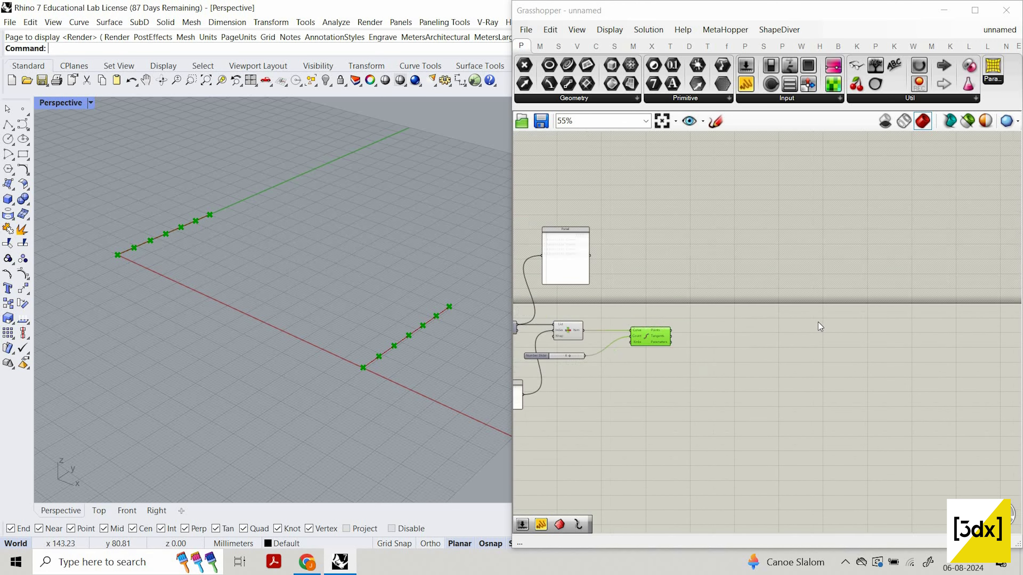
{"action": "scroll", "coordinate": [819, 323], "scroll_direction": "up", "scroll_amount": 2}
{"action": "double_click", "coordinate": [819, 323]}
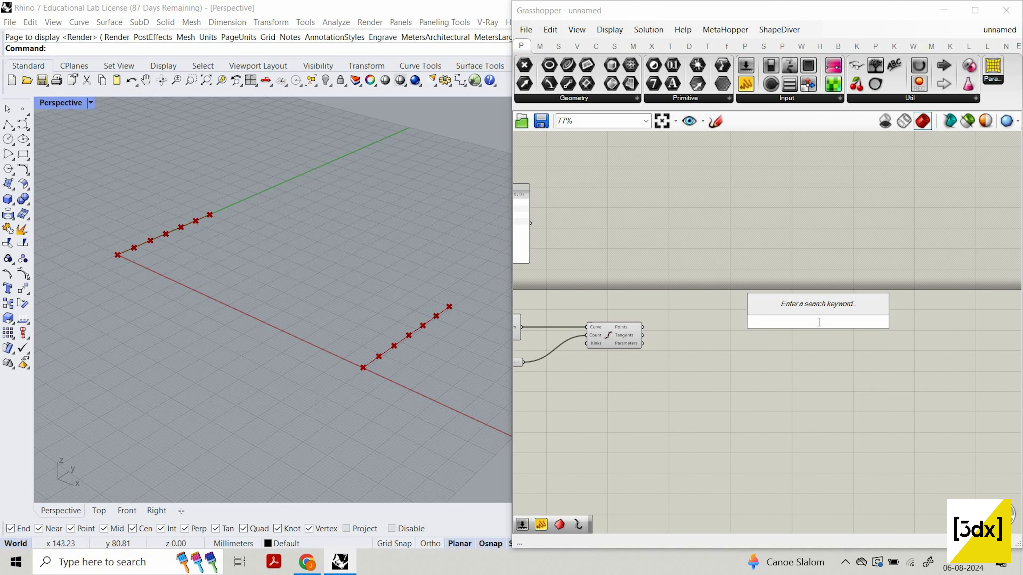
{"action": "left_click", "coordinate": [808, 365]}
{"action": "double_click", "coordinate": [808, 365]}
{"action": "type", "text": "move"}
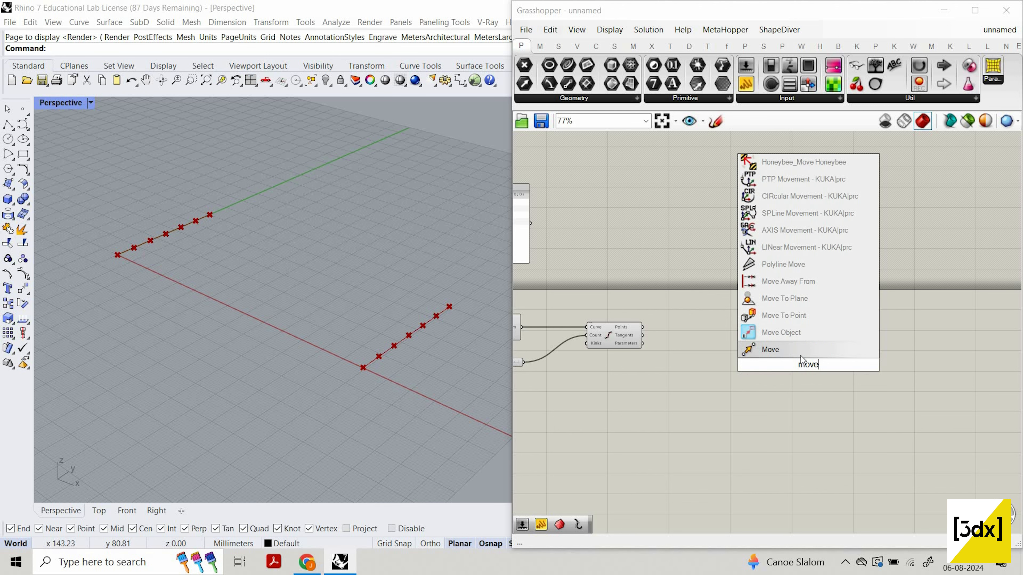
{"action": "key", "text": "Return"}
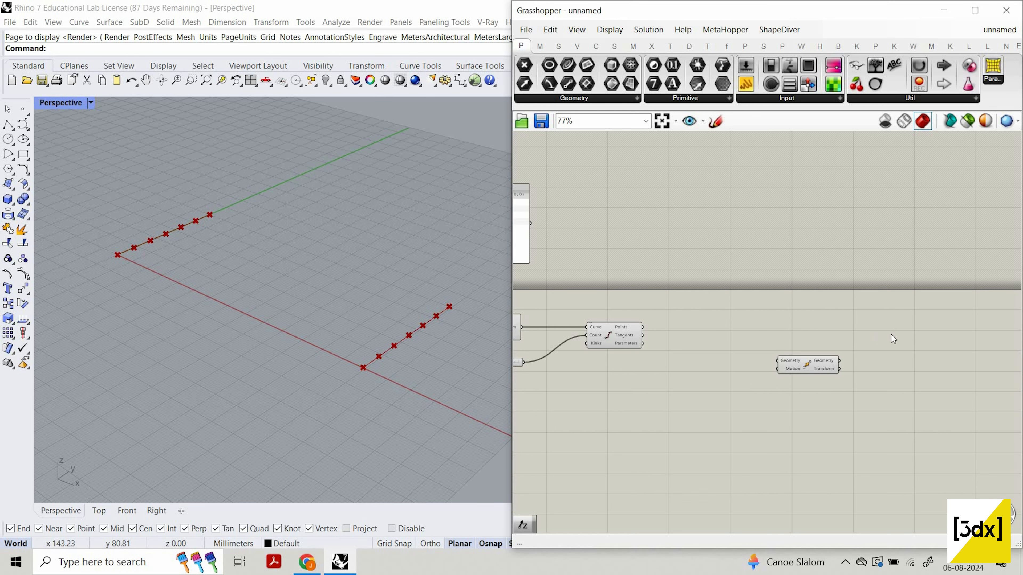
{"action": "left_click_drag", "start_coordinate": [809, 364], "coordinate": [942, 342]}
{"action": "scroll", "coordinate": [922, 340], "scroll_direction": "down", "scroll_amount": 1}
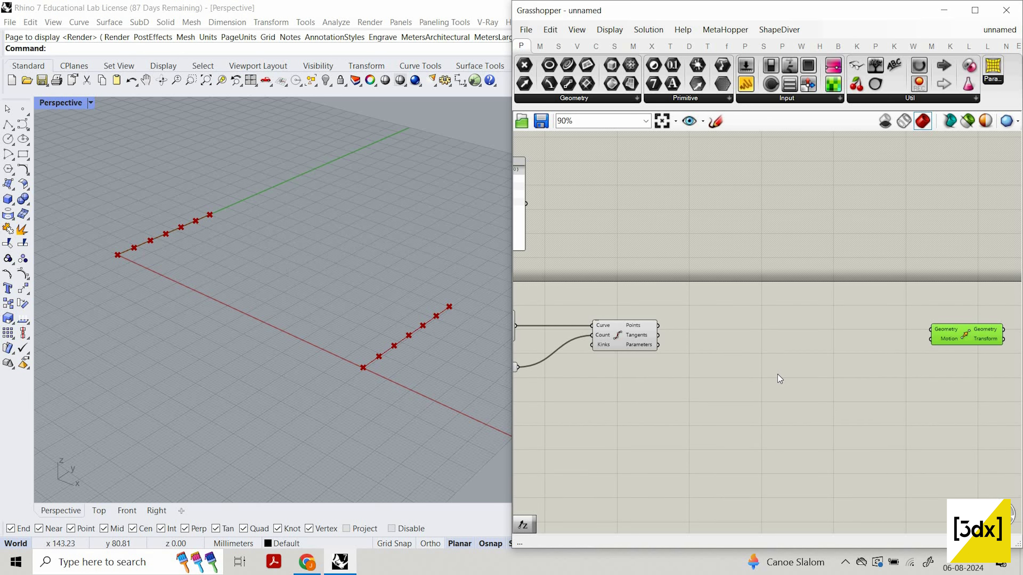
{"action": "double_click", "coordinate": [770, 375]}
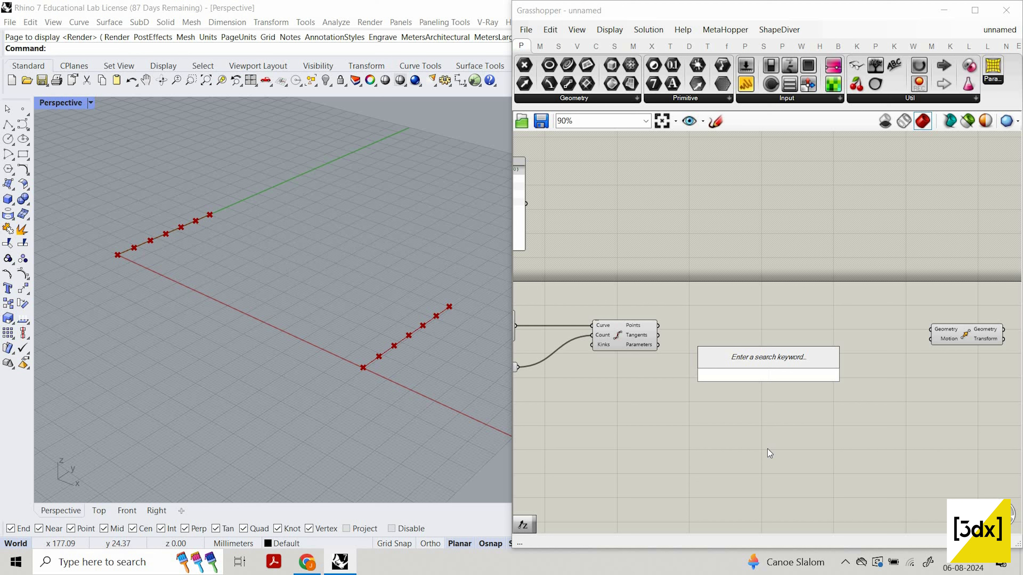
{"action": "double_click", "coordinate": [778, 427]}
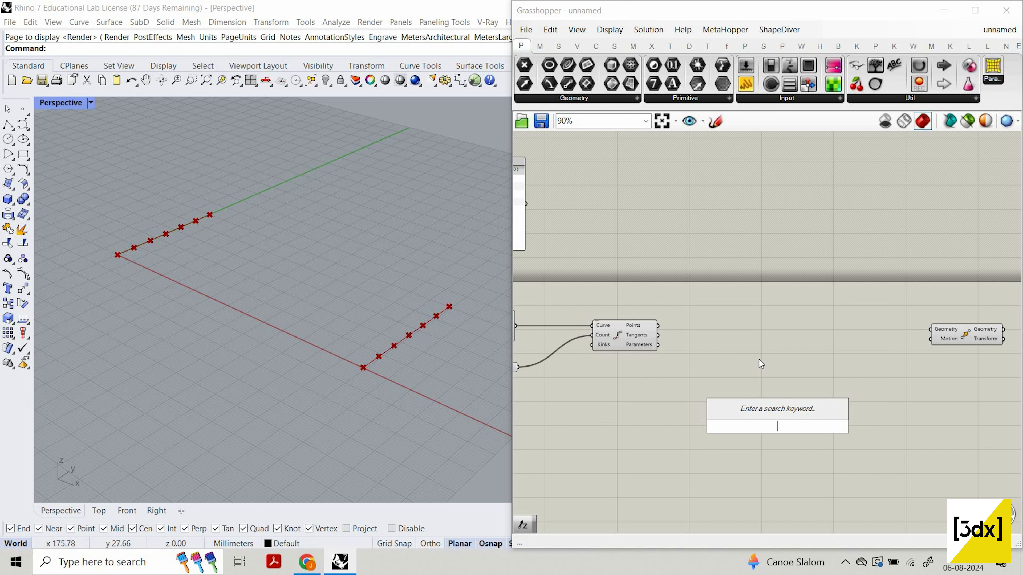
{"action": "double_click", "coordinate": [685, 333]}
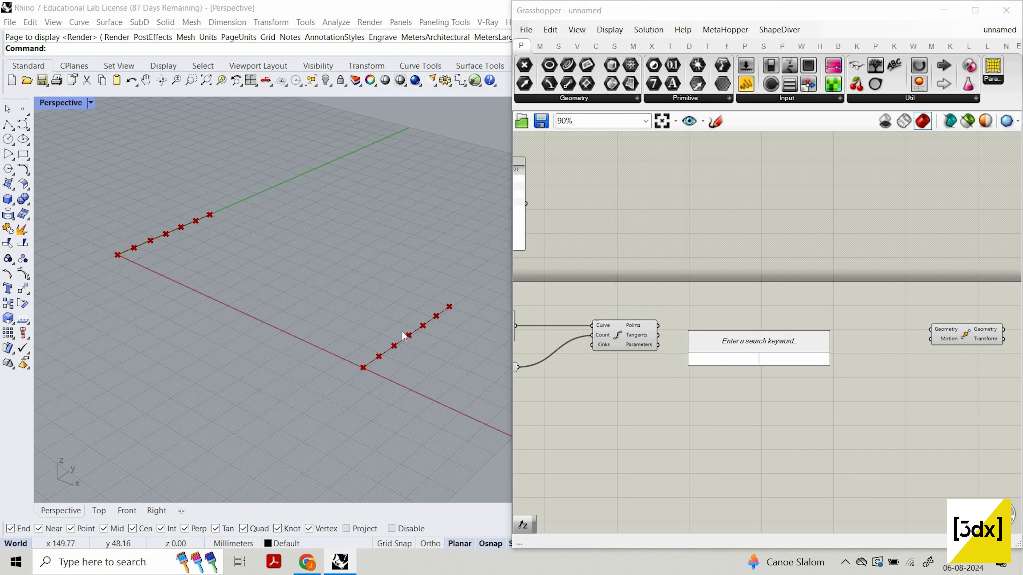
{"action": "double_click", "coordinate": [619, 427]}
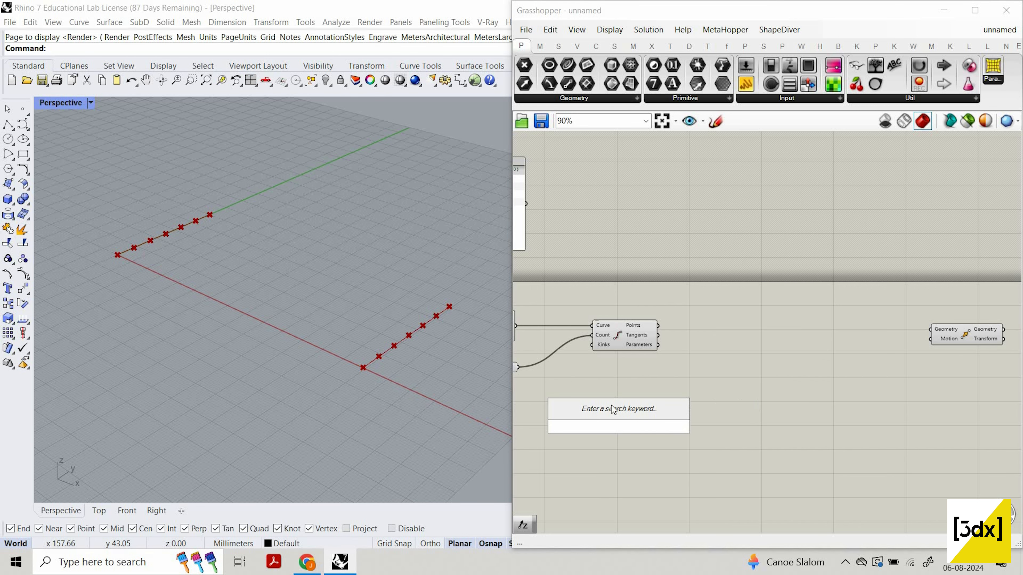
- Add an Area component below Divide Curve and feed the Rectangle output into its Geometry input
{"action": "scroll", "coordinate": [780, 414], "scroll_direction": "down", "scroll_amount": 3}
{"action": "scroll", "coordinate": [611, 404], "scroll_direction": "up", "scroll_amount": 4}
{"action": "double_click", "coordinate": [657, 433]}
{"action": "type", "text": "area"}
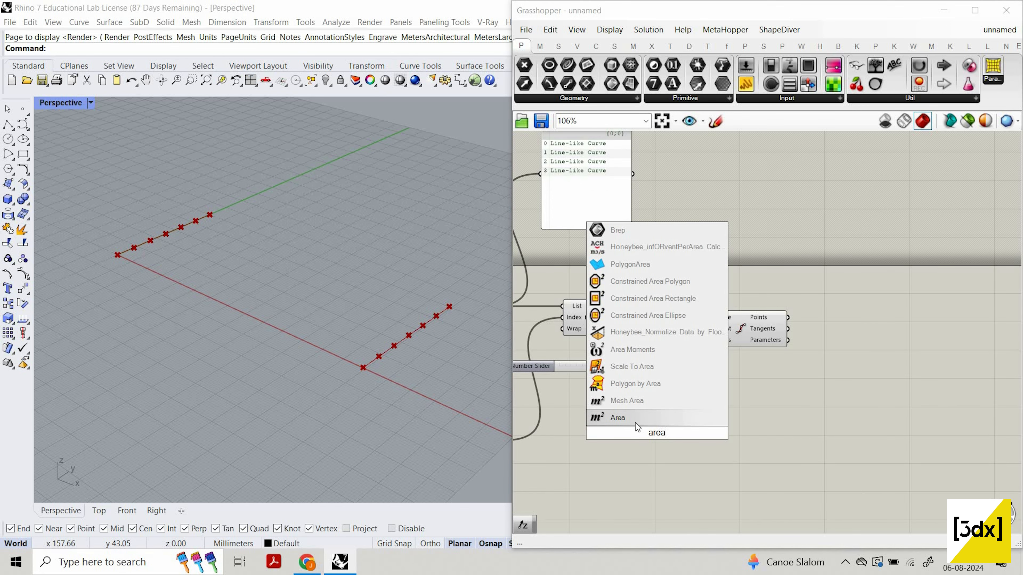
{"action": "key", "text": "Return"}
{"action": "scroll", "coordinate": [631, 414], "scroll_direction": "down", "scroll_amount": 5}
{"action": "scroll", "coordinate": [564, 387], "scroll_direction": "up", "scroll_amount": 5}
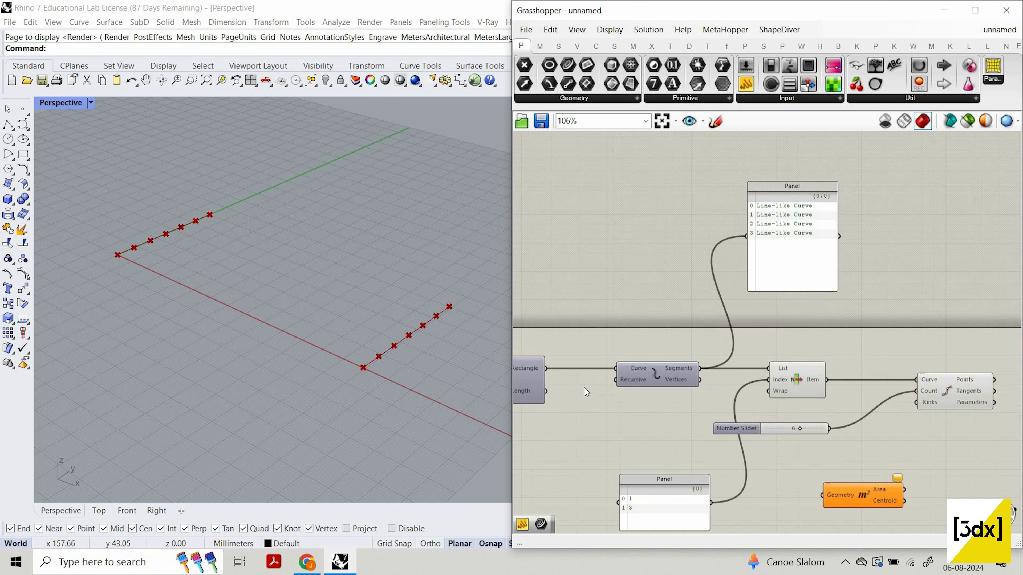
{"action": "scroll", "coordinate": [584, 388], "scroll_direction": "down", "scroll_amount": 4}
{"action": "scroll", "coordinate": [560, 374], "scroll_direction": "up", "scroll_amount": 3}
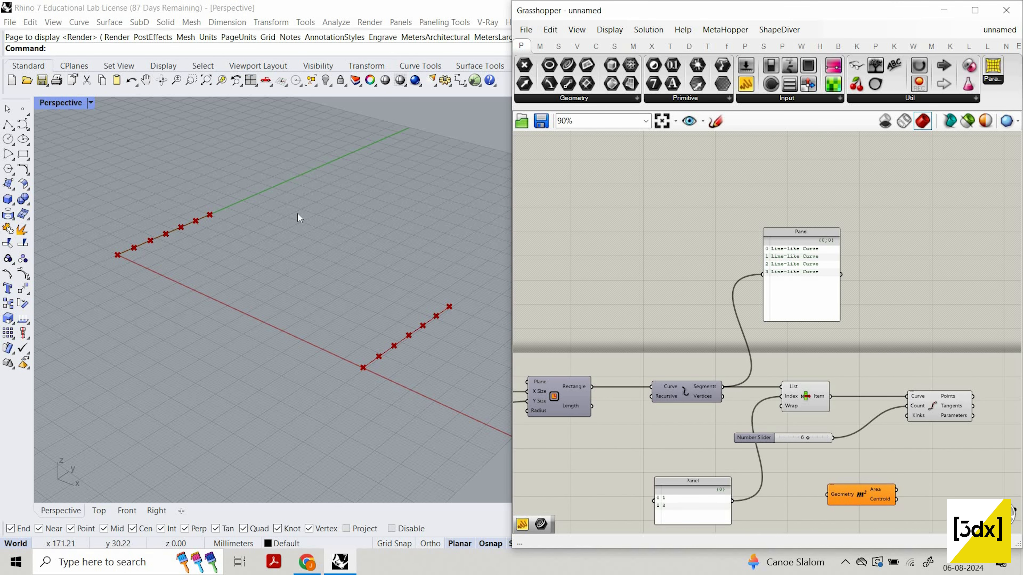
{"action": "left_click_drag", "start_coordinate": [592, 386], "coordinate": [1019, 487]}
{"action": "scroll", "coordinate": [874, 463], "scroll_direction": "down", "scroll_amount": 5}
{"action": "scroll", "coordinate": [882, 465], "scroll_direction": "up", "scroll_amount": 2}
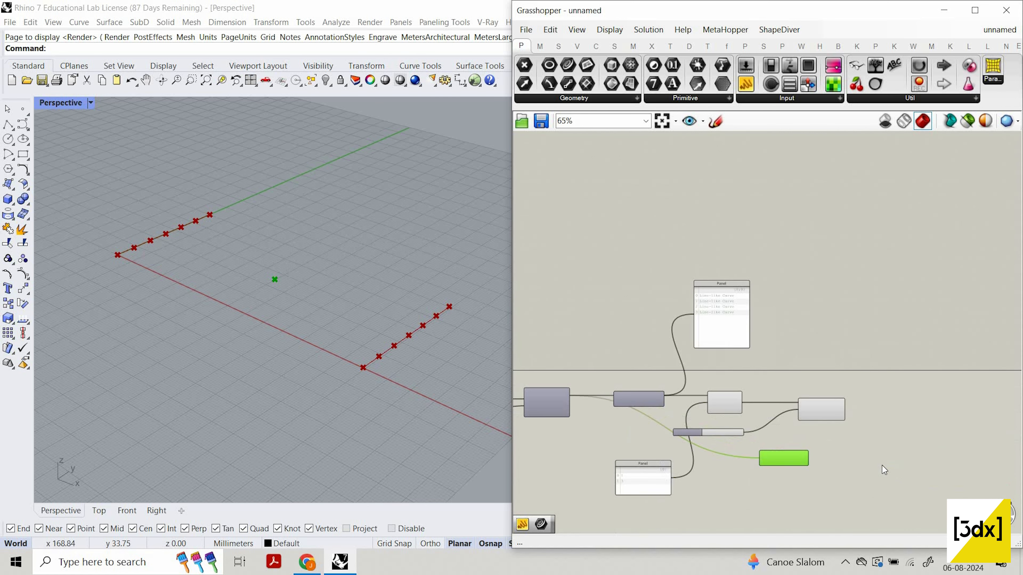
- Add a Vector 2Pt component and place it to the right of the Area component
{"action": "scroll", "coordinate": [882, 465], "scroll_direction": "up", "scroll_amount": 4}
{"action": "double_click", "coordinate": [882, 465]}
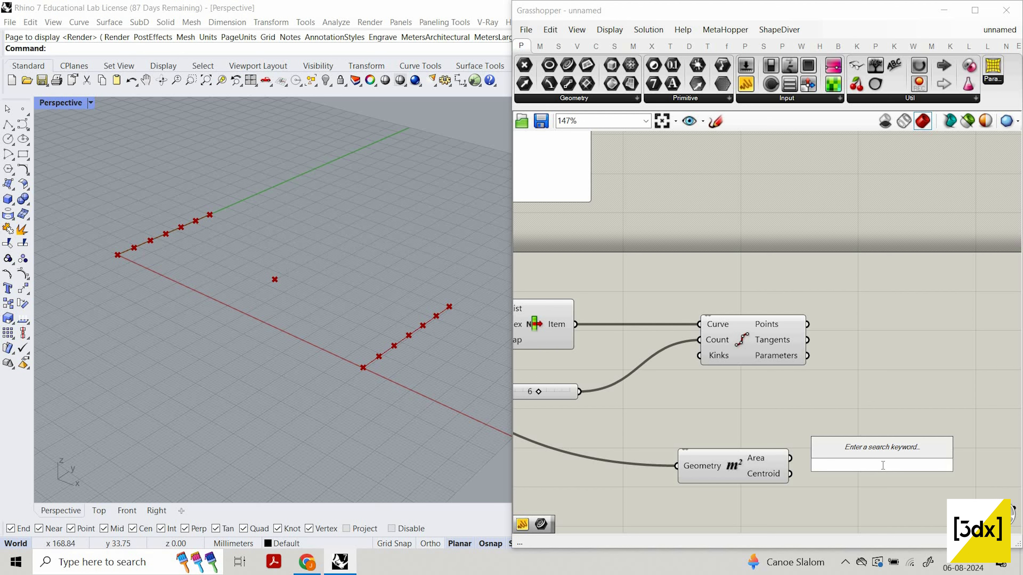
{"action": "type", "text": "vec"}
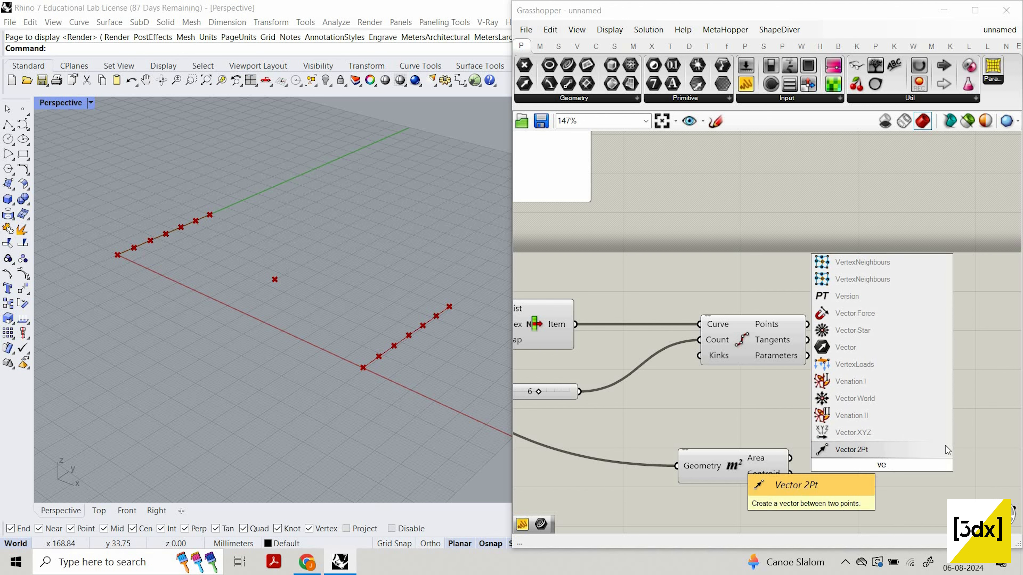
{"action": "left_click", "coordinate": [945, 450]}
{"action": "left_click_drag", "start_coordinate": [882, 466], "coordinate": [945, 450]}
- Connect Divide Curve's Points to Vector 2Pt's Point A and Area's Centroid to Point B, and shift Vector 2Pt slightly to the right
{"action": "left_click", "coordinate": [775, 343]}
{"action": "scroll", "coordinate": [748, 347], "scroll_direction": "down", "scroll_amount": 1}
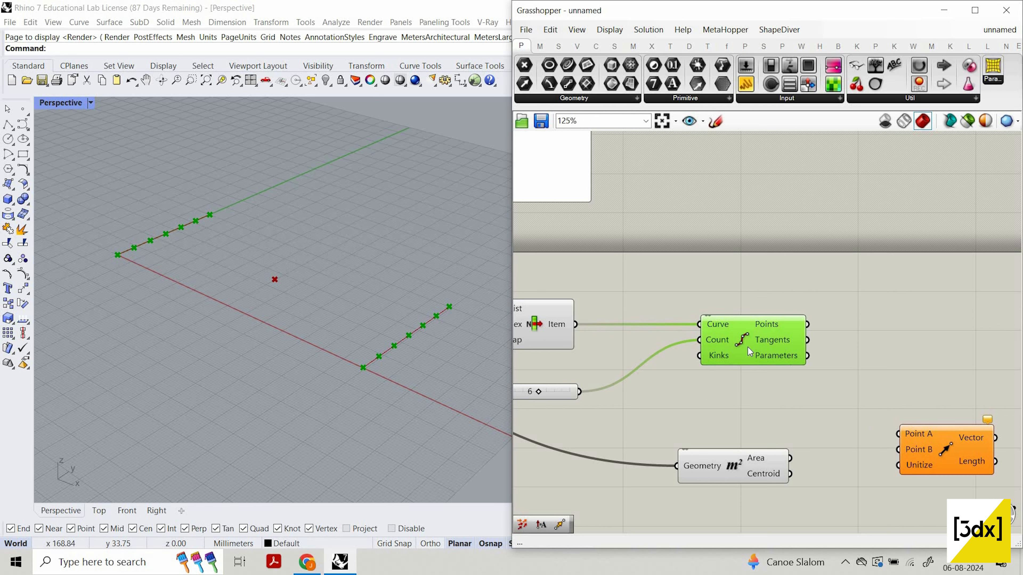
{"action": "right_click_drag", "start_coordinate": [786, 324], "coordinate": [719, 322]}
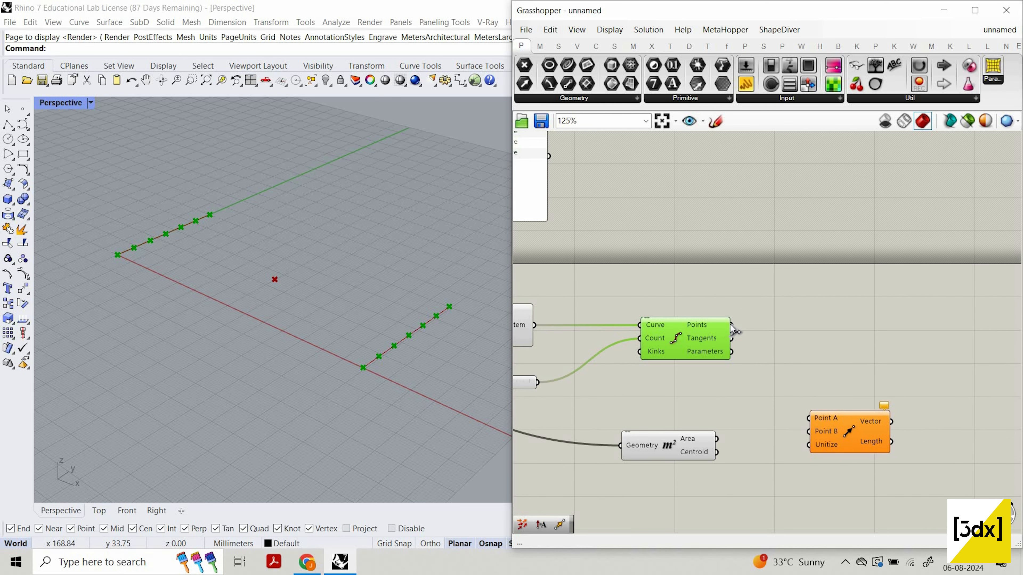
{"action": "left_click_drag", "start_coordinate": [734, 330], "coordinate": [810, 419]}
{"action": "left_click_drag", "start_coordinate": [717, 439], "coordinate": [809, 431]}
{"action": "right_click_drag", "start_coordinate": [713, 453], "coordinate": [602, 445]}
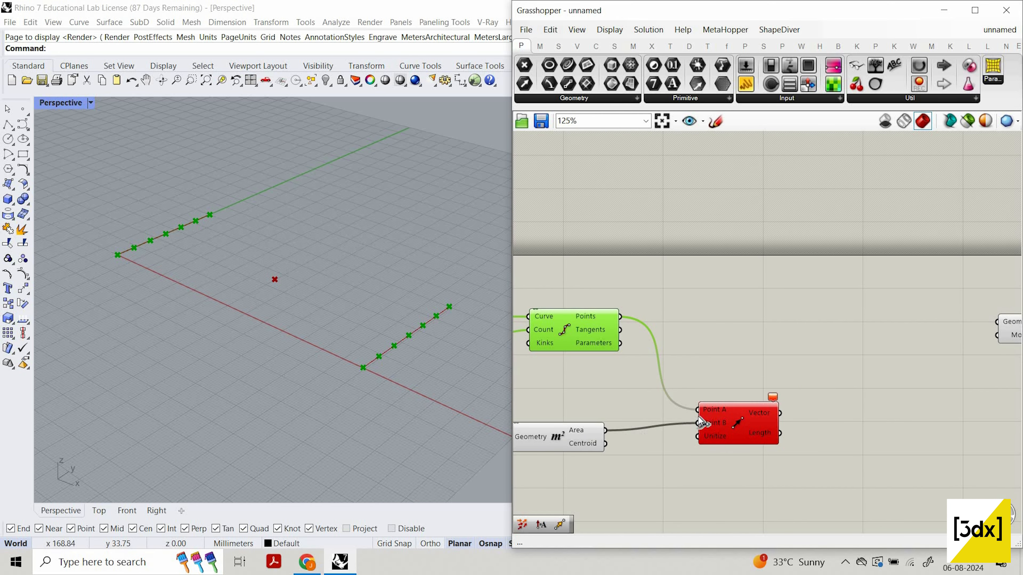
{"action": "left_click_drag", "start_coordinate": [606, 443], "coordinate": [698, 423]}
{"action": "left_click_drag", "start_coordinate": [767, 426], "coordinate": [799, 431]}
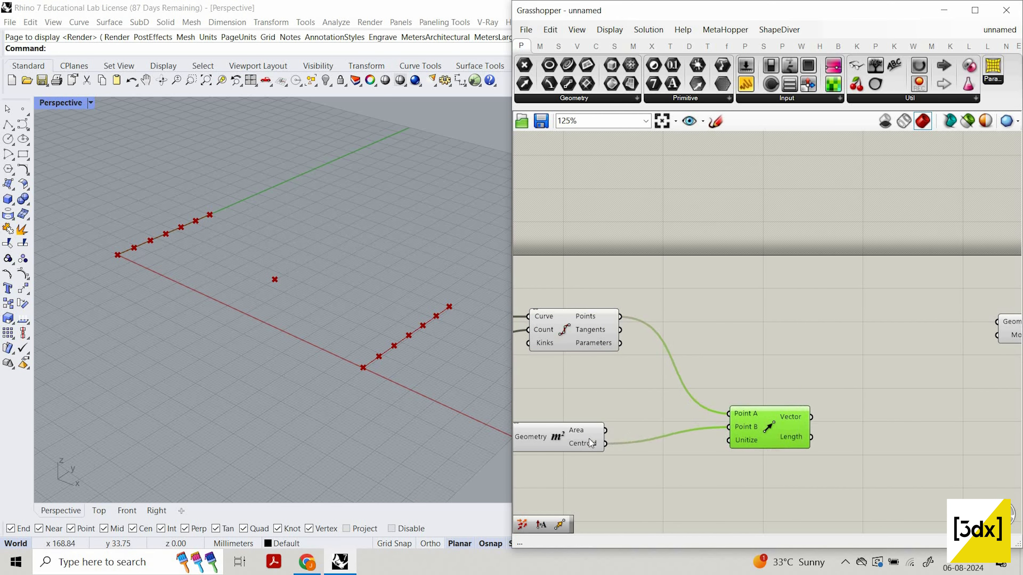
{"action": "scroll", "coordinate": [596, 435], "scroll_direction": "up", "scroll_amount": 3}
{"action": "left_click", "coordinate": [613, 411]}
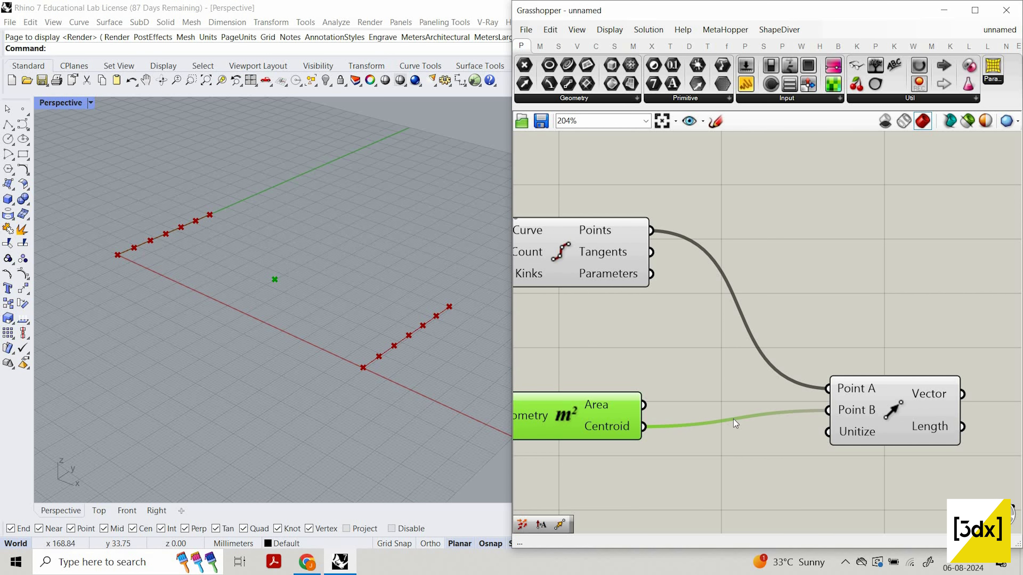
- Add a Vector Display component just to the right of Vector 2Pt
{"action": "scroll", "coordinate": [844, 407], "scroll_direction": "down", "scroll_amount": 3}
{"action": "right_click_drag", "start_coordinate": [845, 407], "coordinate": [649, 395]}
{"action": "scroll", "coordinate": [648, 395], "scroll_direction": "down", "scroll_amount": 1}
{"action": "scroll", "coordinate": [750, 395], "scroll_direction": "up", "scroll_amount": 3}
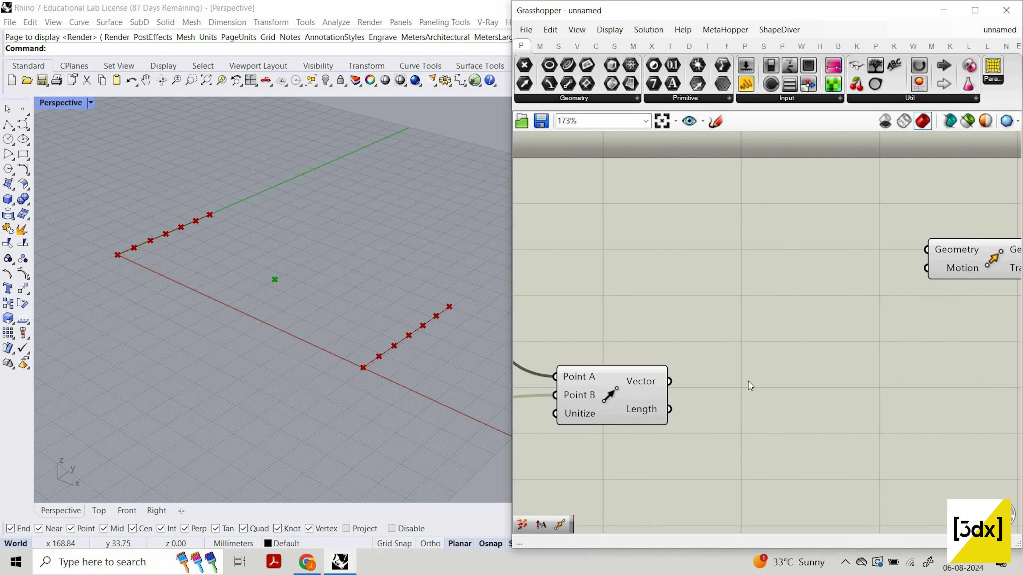
{"action": "double_click", "coordinate": [749, 380]}
{"action": "type", "text": "vec"}
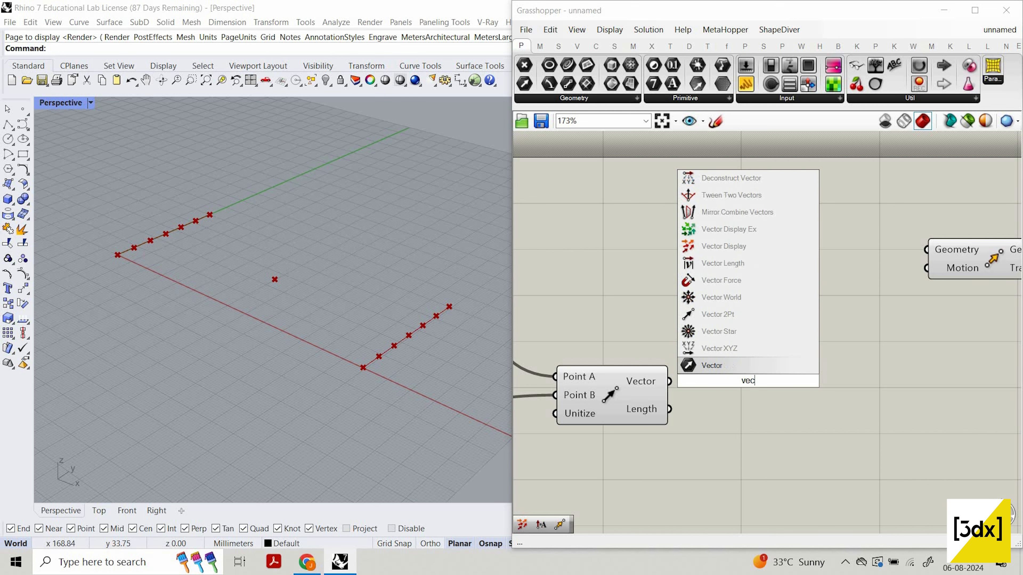
{"action": "type", "text": "tor"}
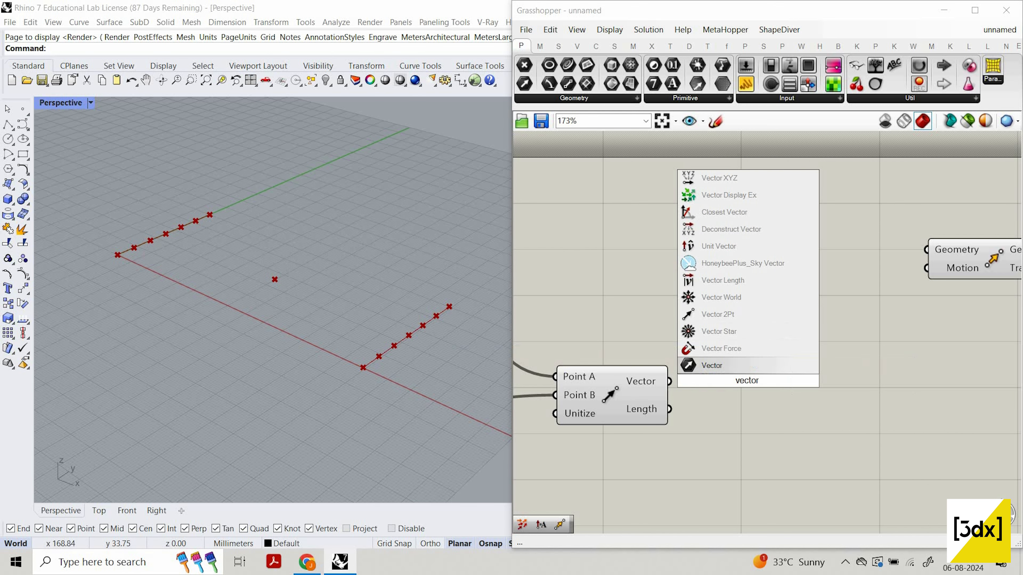
{"action": "type", "text": " de"}
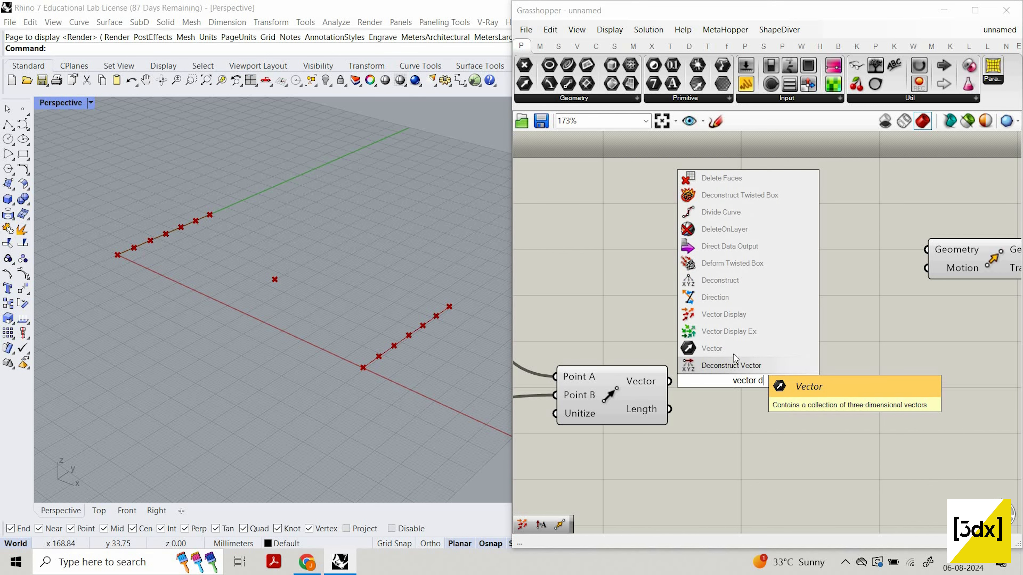
{"action": "key", "text": "BackSpace"}
{"action": "key", "text": "Return"}
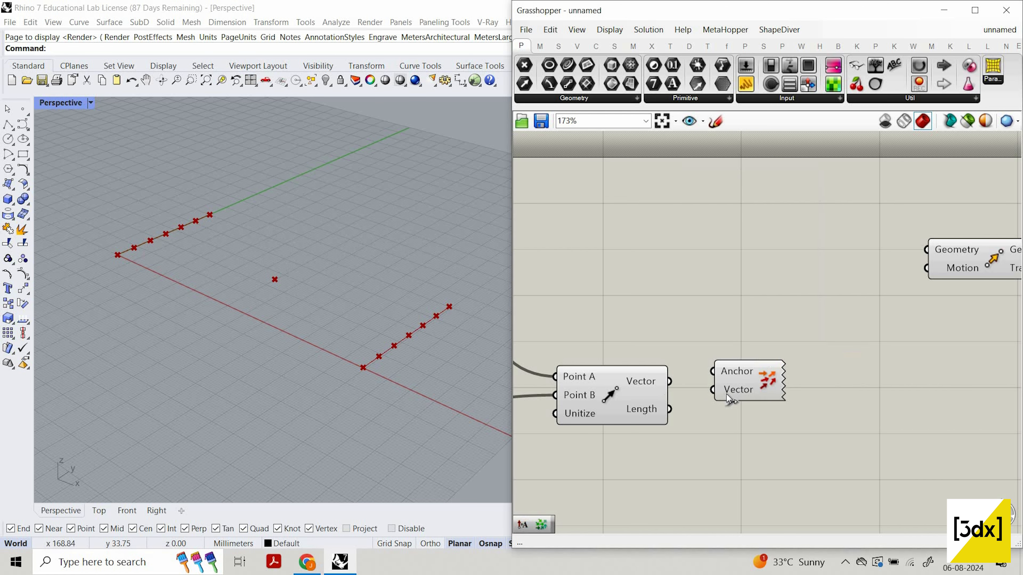
- Feed Vector 2Pt's Vector output into Vector Display's Vector input and Divide Curve's Points into its Anchor input, and view the vectors
{"action": "scroll", "coordinate": [674, 381], "scroll_direction": "up", "scroll_amount": 2}
{"action": "left_click_drag", "start_coordinate": [668, 383], "coordinate": [728, 394]}
{"action": "scroll", "coordinate": [570, 301], "scroll_direction": "down", "scroll_amount": 4}
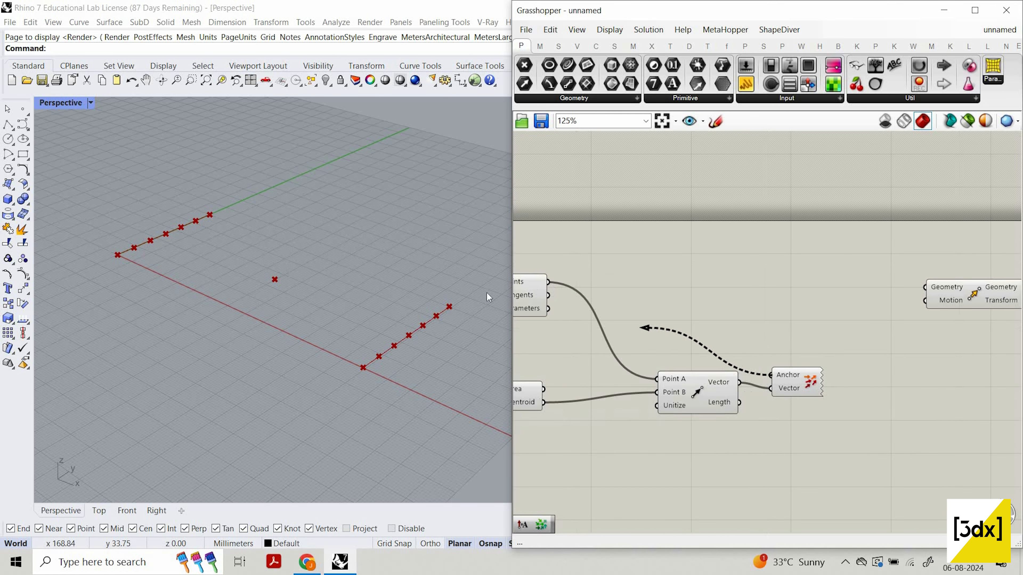
{"action": "scroll", "coordinate": [292, 253], "scroll_direction": "up", "scroll_amount": 5}
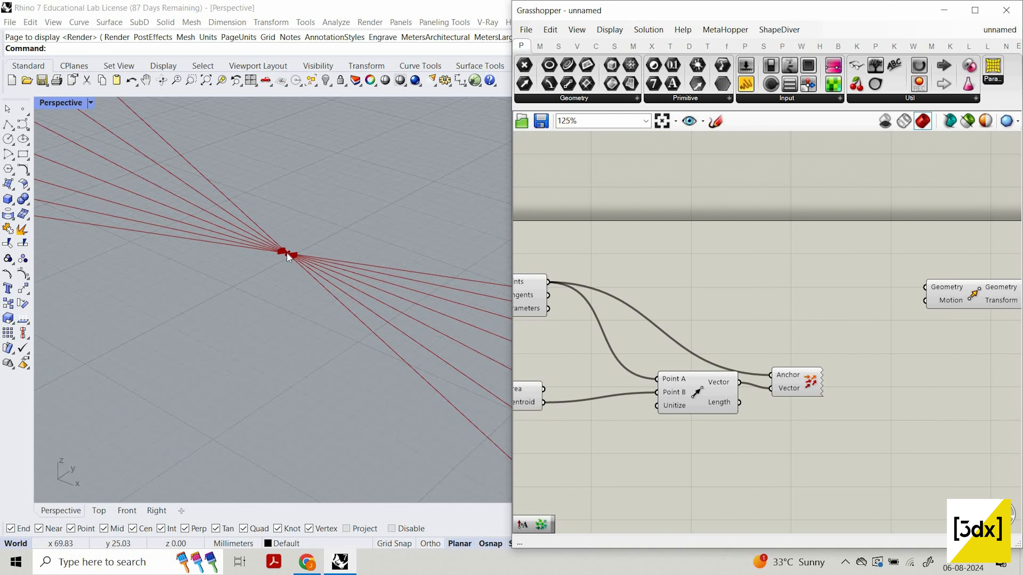
{"action": "scroll", "coordinate": [287, 253], "scroll_direction": "up", "scroll_amount": 3}
- Replace Vector Display's Anchor source with Area's Centroid output and inspect the arrowheads along the rectangle's edge in the perspective viewport
{"action": "right_click_drag", "start_coordinate": [596, 346], "coordinate": [671, 359]}
{"action": "left_click_drag", "start_coordinate": [618, 415], "coordinate": [846, 387]}
{"action": "scroll", "coordinate": [288, 258], "scroll_direction": "down", "scroll_amount": 6}
{"action": "right_click_drag", "start_coordinate": [306, 322], "coordinate": [346, 339]}
{"action": "scroll", "coordinate": [347, 462], "scroll_direction": "up", "scroll_amount": 4}
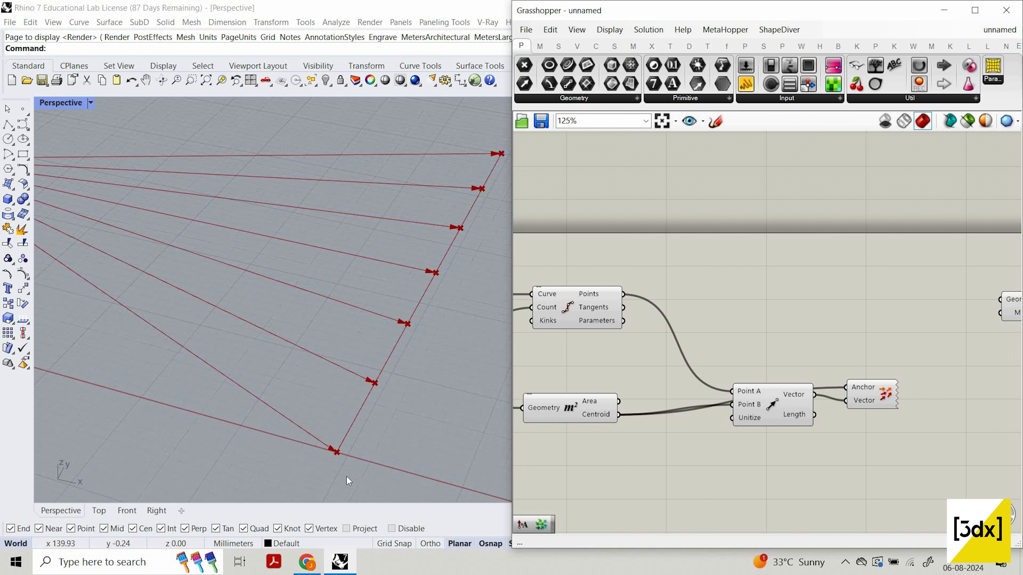
- Move Vector Display up, clear of Vector 2Pt, and select it to highlight its vectors in the viewport
{"action": "left_click_drag", "start_coordinate": [884, 393], "coordinate": [881, 345]}
{"action": "right_click_drag", "start_coordinate": [817, 378], "coordinate": [781, 387]}
{"action": "scroll", "coordinate": [809, 378], "scroll_direction": "down", "scroll_amount": 2}
{"action": "scroll", "coordinate": [802, 362], "scroll_direction": "up", "scroll_amount": 1}
{"action": "left_click_drag", "start_coordinate": [849, 377], "coordinate": [892, 398]}
{"action": "left_click", "coordinate": [822, 369]}
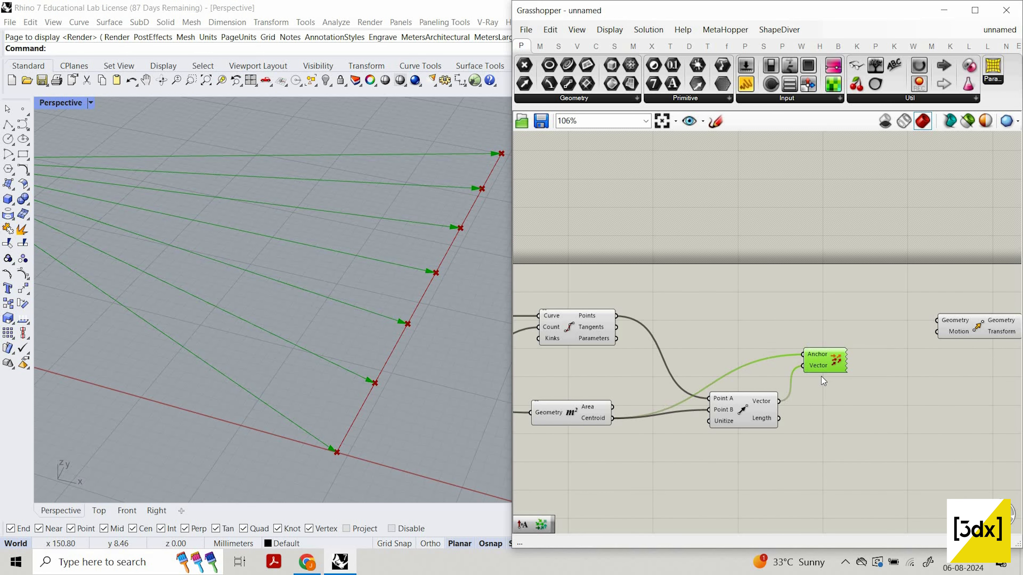
- Delete the Vector Display component from the definition
{"action": "key", "text": "Delete"}
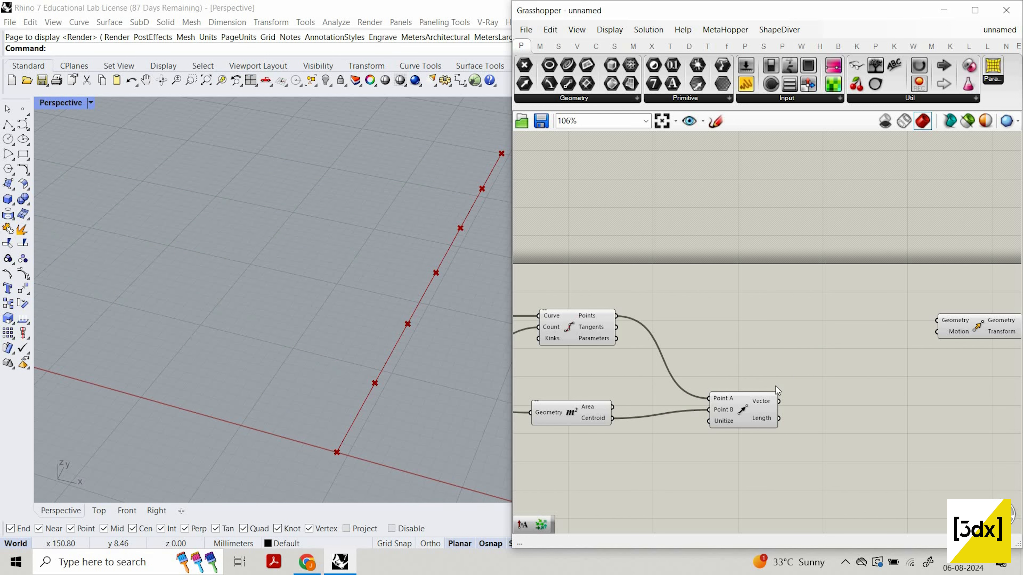
{"action": "scroll", "coordinate": [360, 430], "scroll_direction": "down", "scroll_amount": 5}
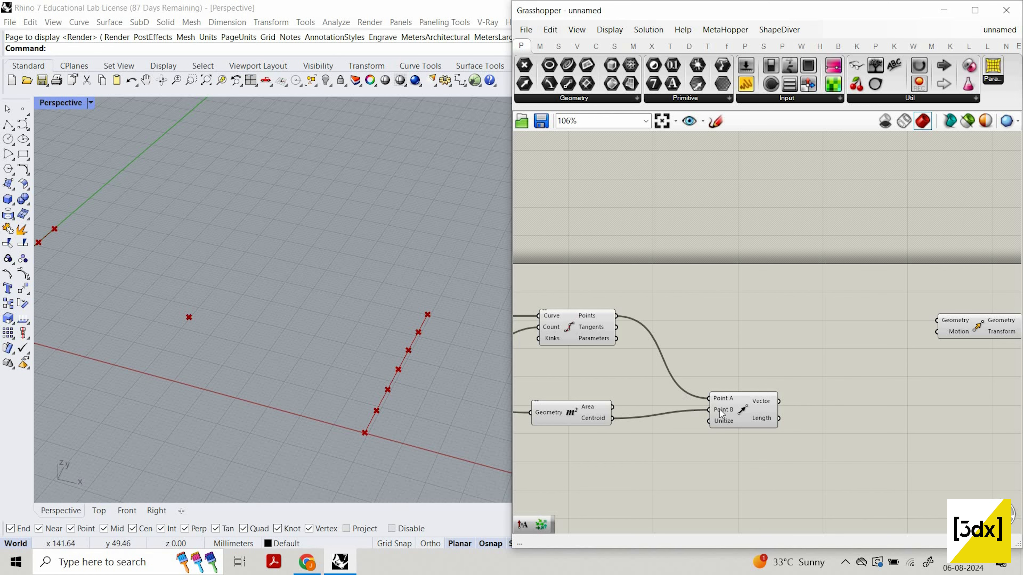
{"action": "scroll", "coordinate": [628, 388], "scroll_direction": "down", "scroll_amount": 4}
{"action": "scroll", "coordinate": [806, 345], "scroll_direction": "up", "scroll_amount": 5}
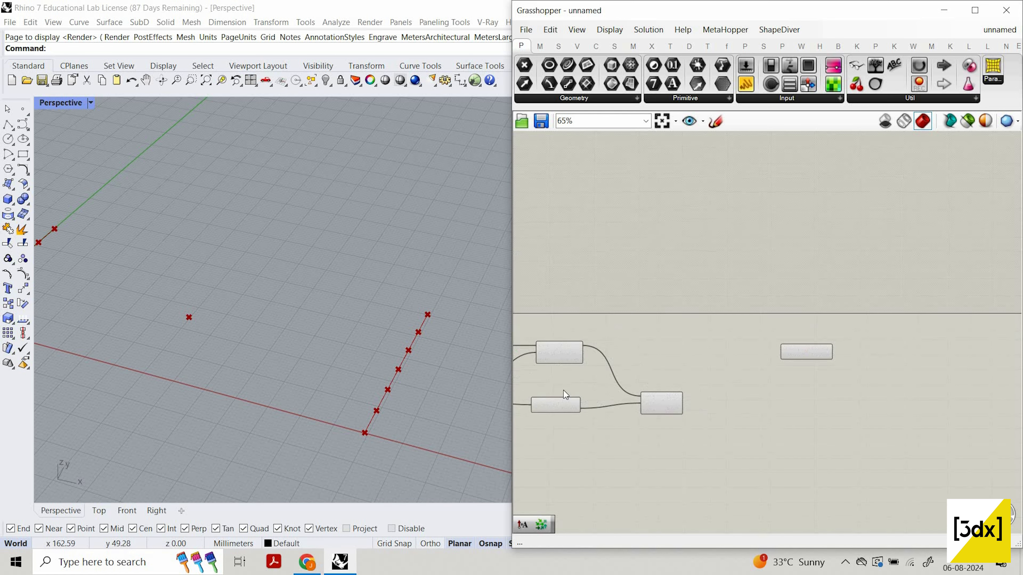
- Add an Amplitude component to the right of Vector 2Pt
{"action": "scroll", "coordinate": [636, 438], "scroll_direction": "up", "scroll_amount": 2}
{"action": "right_click_drag", "start_coordinate": [636, 438], "coordinate": [713, 433]}
{"action": "scroll", "coordinate": [713, 433], "scroll_direction": "down", "scroll_amount": 3}
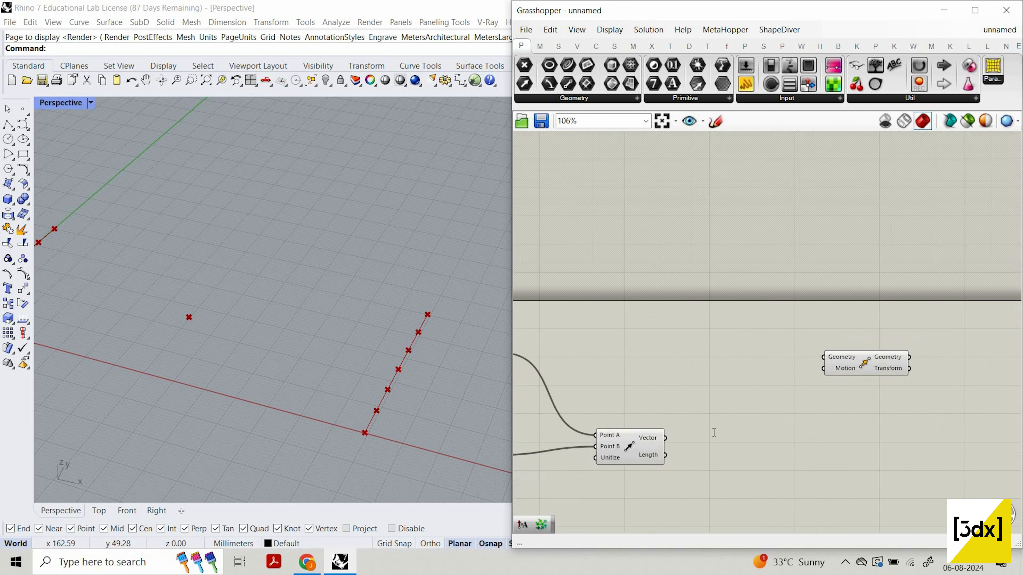
{"action": "scroll", "coordinate": [713, 433], "scroll_direction": "up", "scroll_amount": 3}
{"action": "double_click", "coordinate": [713, 433]}
{"action": "type", "text": "ampl"}
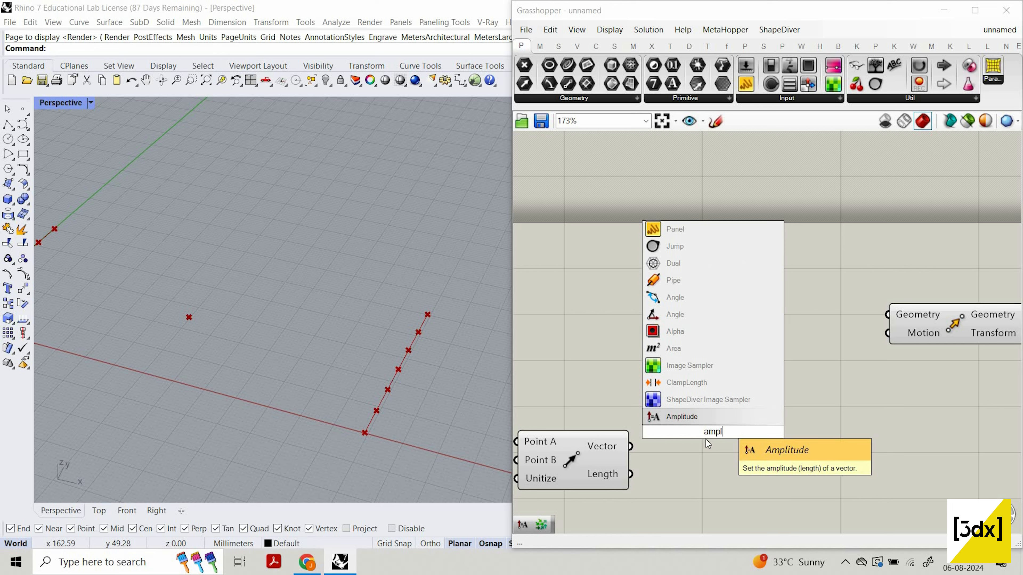
{"action": "key", "text": "Return"}
- Feed Vector 2Pt's Vector output into Amplitude's Vector input and space Amplitude further right of Vector 2Pt
{"action": "scroll", "coordinate": [711, 434], "scroll_direction": "down", "scroll_amount": 3}
{"action": "scroll", "coordinate": [711, 434], "scroll_direction": "up", "scroll_amount": 4}
{"action": "scroll", "coordinate": [712, 433], "scroll_direction": "down", "scroll_amount": 1}
{"action": "left_click_drag", "start_coordinate": [713, 434], "coordinate": [751, 434]}
{"action": "left_click_drag", "start_coordinate": [664, 443], "coordinate": [719, 425]}
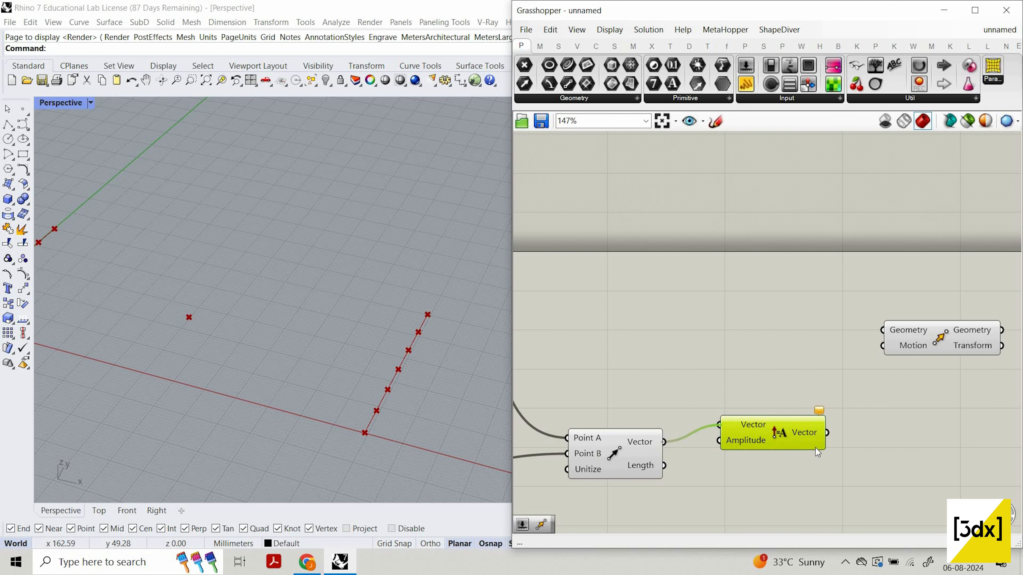
{"action": "left_click_drag", "start_coordinate": [815, 448], "coordinate": [871, 454]}
- Connect Divide Curve's Points to Move's Geometry input and Amplitude's Vector output to its Motion input, shifting Move further right
{"action": "scroll", "coordinate": [802, 442], "scroll_direction": "down", "scroll_amount": 4}
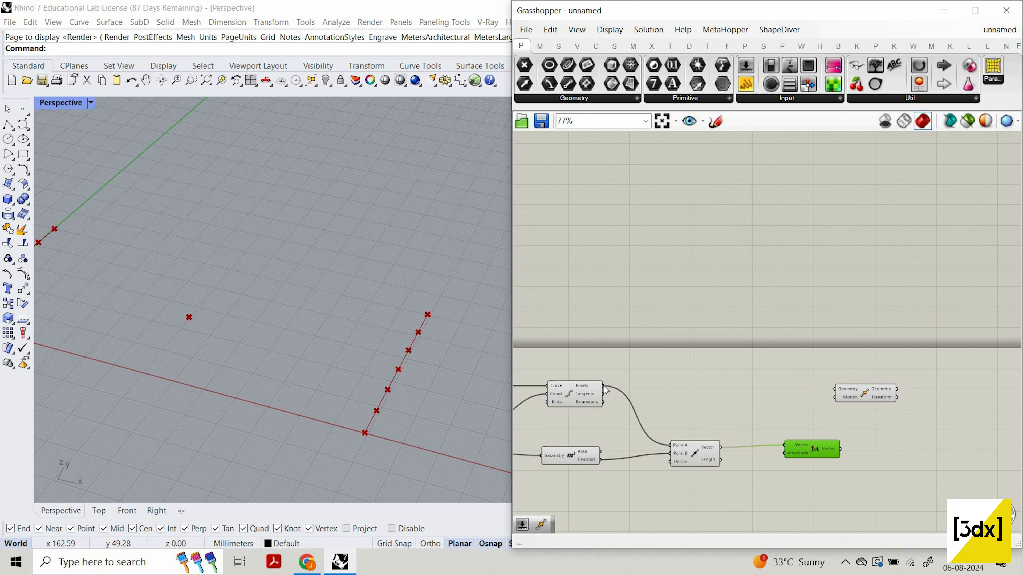
{"action": "scroll", "coordinate": [597, 382], "scroll_direction": "up", "scroll_amount": 3}
{"action": "left_click_drag", "start_coordinate": [608, 390], "coordinate": [1009, 396]}
{"action": "right_click_drag", "start_coordinate": [927, 440], "coordinate": [783, 402]}
{"action": "left_click_drag", "start_coordinate": [875, 364], "coordinate": [969, 359]}
{"action": "left_click_drag", "start_coordinate": [839, 456], "coordinate": [924, 366]}
{"action": "scroll", "coordinate": [258, 322], "scroll_direction": "down", "scroll_amount": 3}
- Examine the moved points against the original division points along both rectangle edges in the perspective viewport
{"action": "right_click_drag", "start_coordinate": [258, 290], "coordinate": [209, 274]}
{"action": "scroll", "coordinate": [381, 385], "scroll_direction": "down", "scroll_amount": 7}
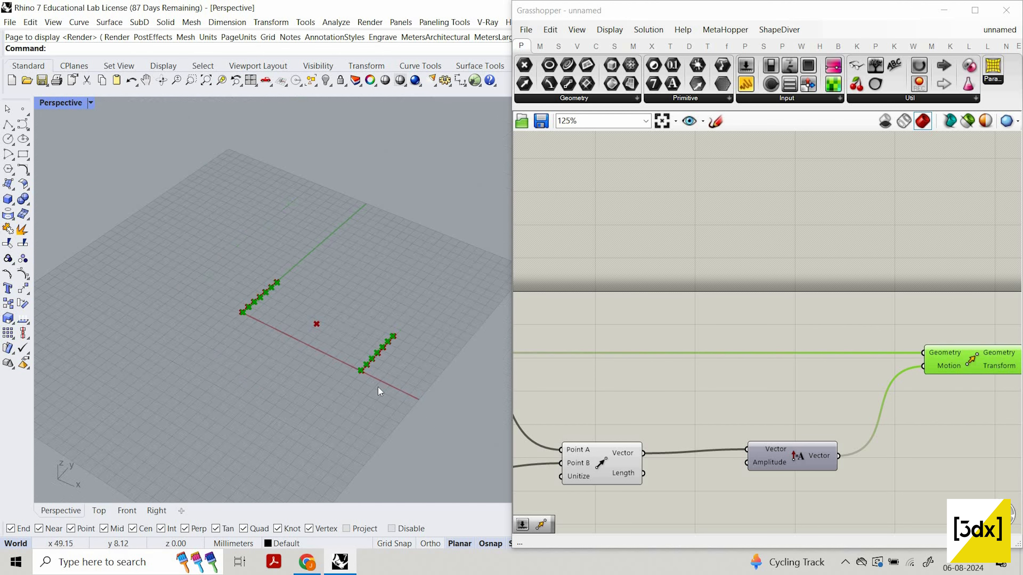
{"action": "scroll", "coordinate": [354, 349], "scroll_direction": "up", "scroll_amount": 10}
{"action": "right_click_drag", "start_coordinate": [263, 352], "coordinate": [337, 392], "text": "shift"}
{"action": "scroll", "coordinate": [254, 350], "scroll_direction": "up", "scroll_amount": 6}
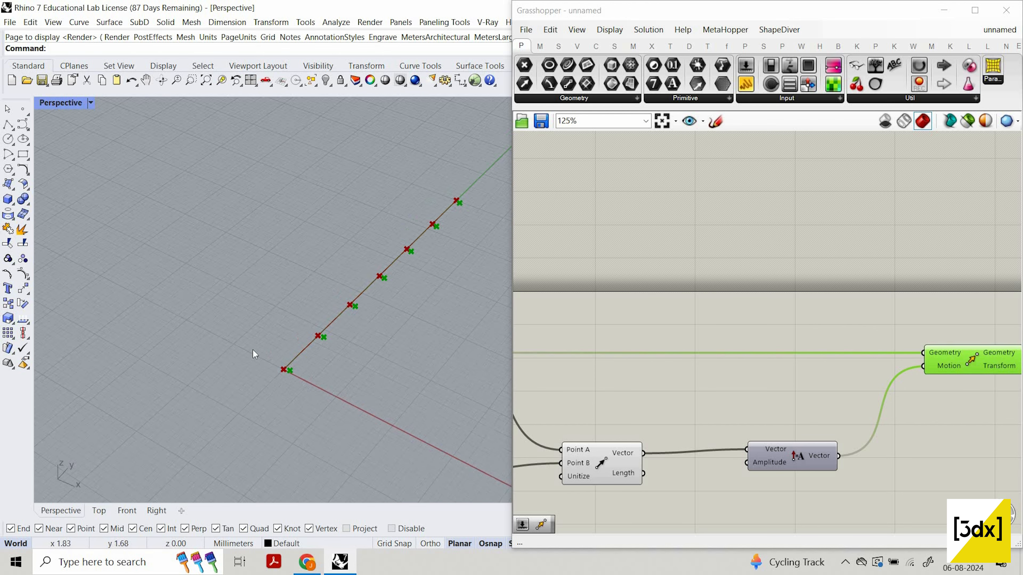
{"action": "scroll", "coordinate": [311, 347], "scroll_direction": "down", "scroll_amount": 6}
{"action": "scroll", "coordinate": [266, 338], "scroll_direction": "down", "scroll_amount": 5}
{"action": "scroll", "coordinate": [269, 338], "scroll_direction": "up", "scroll_amount": 5}
{"action": "right_click_drag", "start_coordinate": [250, 343], "coordinate": [178, 373], "text": "shift"}
{"action": "scroll", "coordinate": [165, 323], "scroll_direction": "up", "scroll_amount": 5}
{"action": "right_click_drag", "start_coordinate": [169, 334], "coordinate": [191, 350]}
{"action": "scroll", "coordinate": [851, 421], "scroll_direction": "down", "scroll_amount": 6}
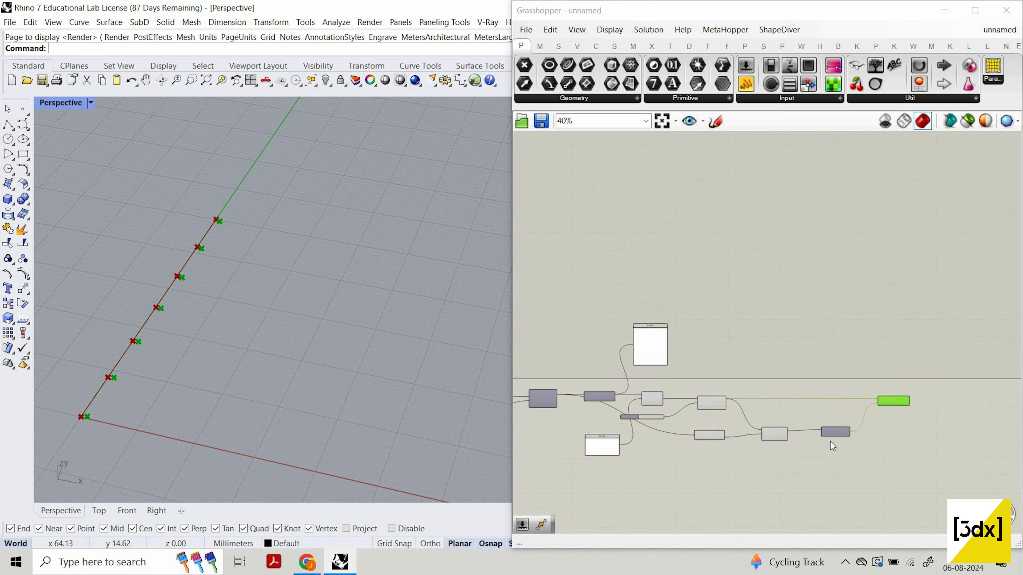
{"action": "scroll", "coordinate": [832, 445], "scroll_direction": "up", "scroll_amount": 6}
{"action": "scroll", "coordinate": [649, 478], "scroll_direction": "down", "scroll_amount": 3}
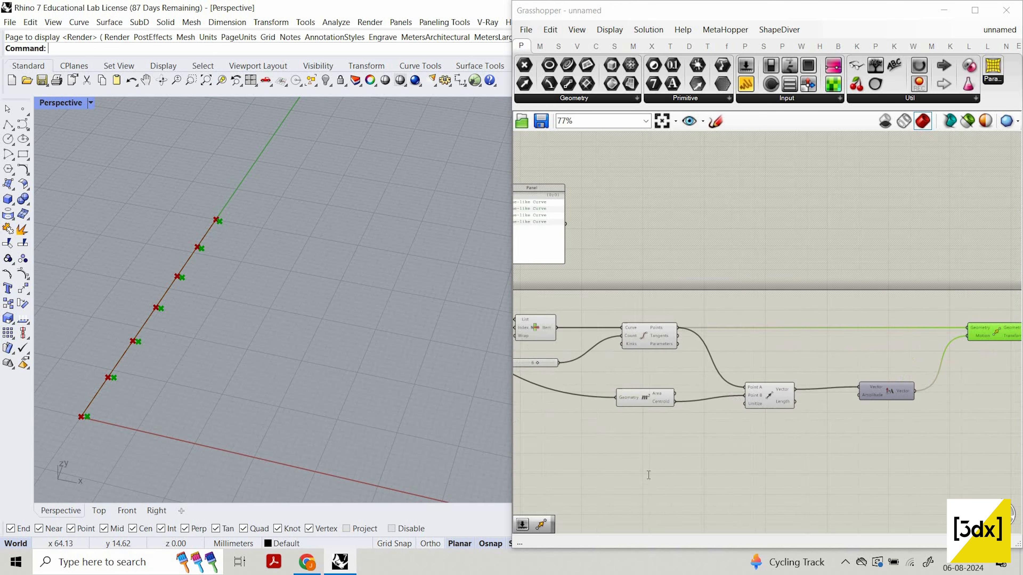
{"action": "scroll", "coordinate": [648, 474], "scroll_direction": "up", "scroll_amount": 1}
{"action": "right_click_drag", "start_coordinate": [353, 396], "coordinate": [434, 299]}
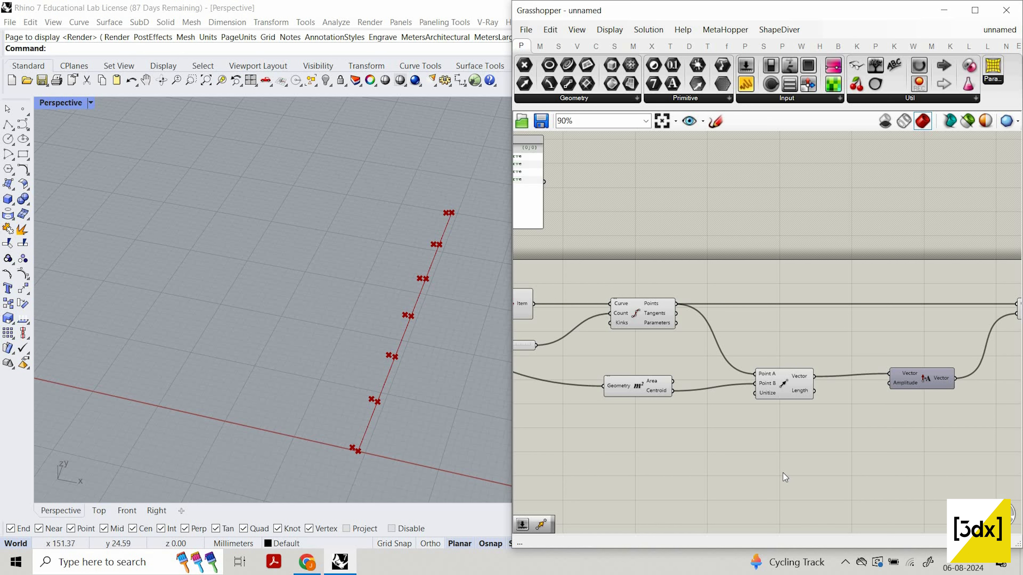
{"action": "scroll", "coordinate": [429, 400], "scroll_direction": "down", "scroll_amount": 3}
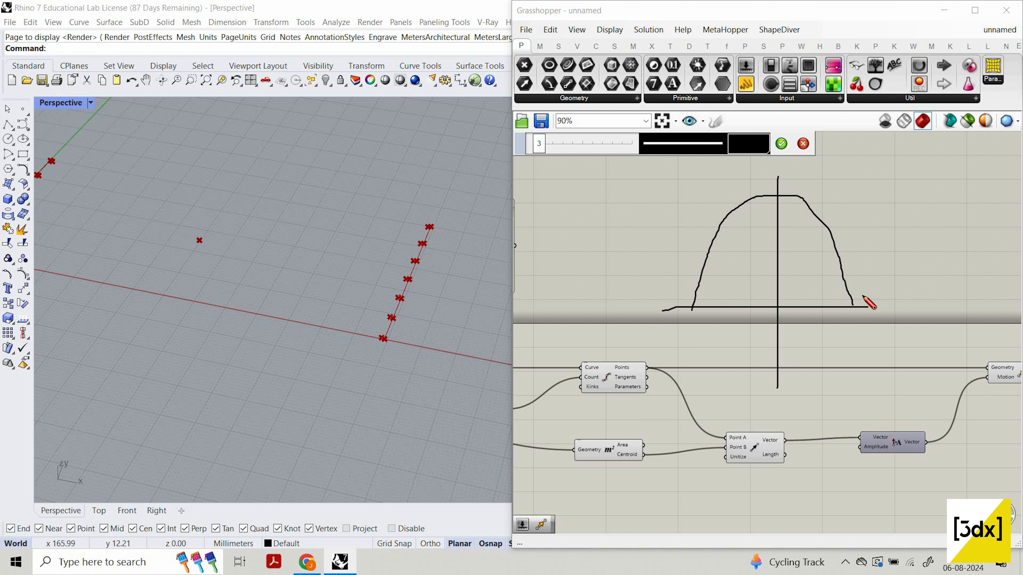
- Discard the freehand arch and axis sketch from the Grasshopper canvas
{"action": "left_click", "coordinate": [804, 144]}
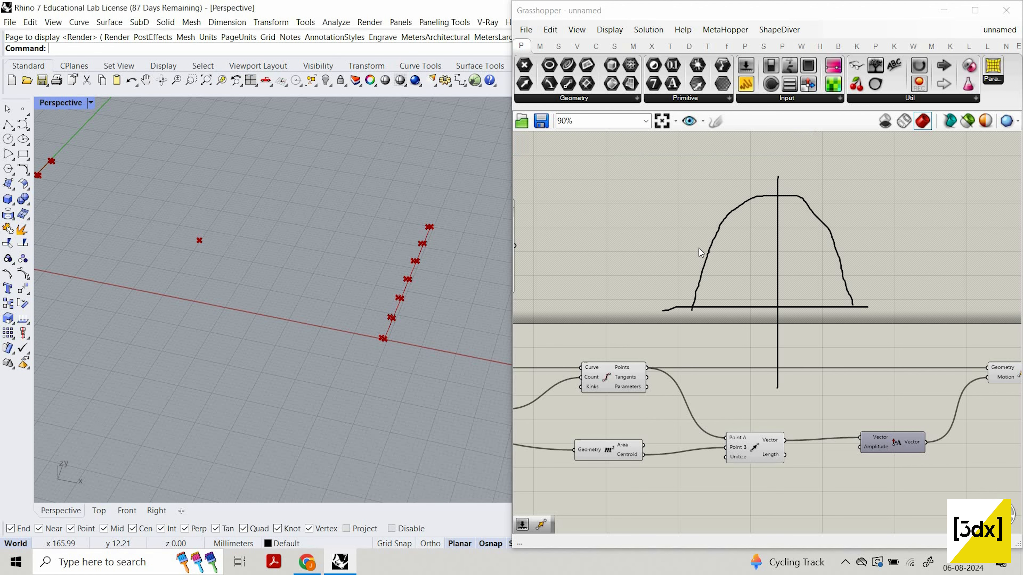
{"action": "scroll", "coordinate": [698, 248], "scroll_direction": "down", "scroll_amount": 3}
{"action": "scroll", "coordinate": [636, 299], "scroll_direction": "up", "scroll_amount": 3}
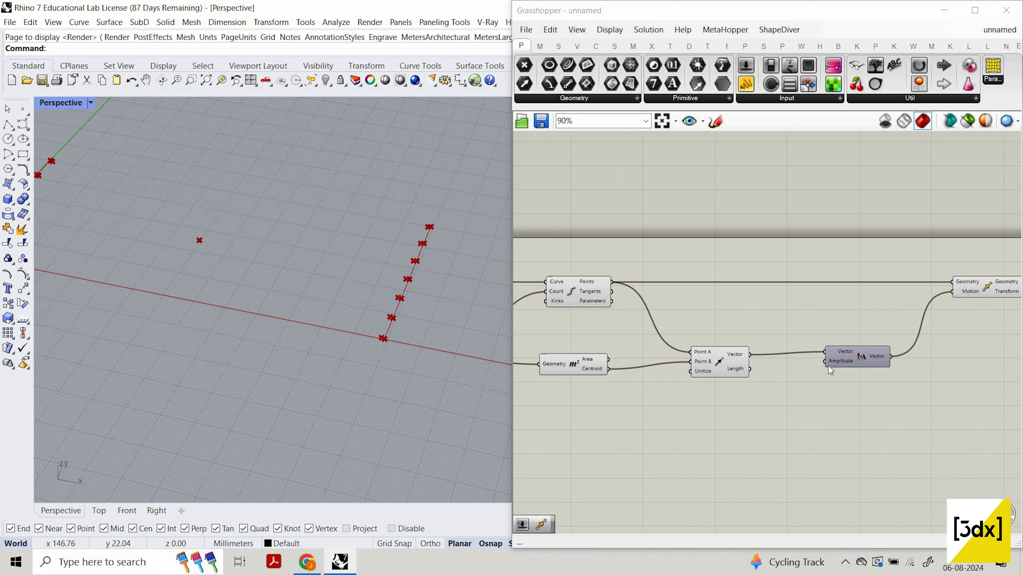
- Add a Range component in the empty canvas area below the Number Slider that sets the division count
{"action": "scroll", "coordinate": [755, 418], "scroll_direction": "down", "scroll_amount": 1}
{"action": "scroll", "coordinate": [755, 418], "scroll_direction": "up", "scroll_amount": 1}
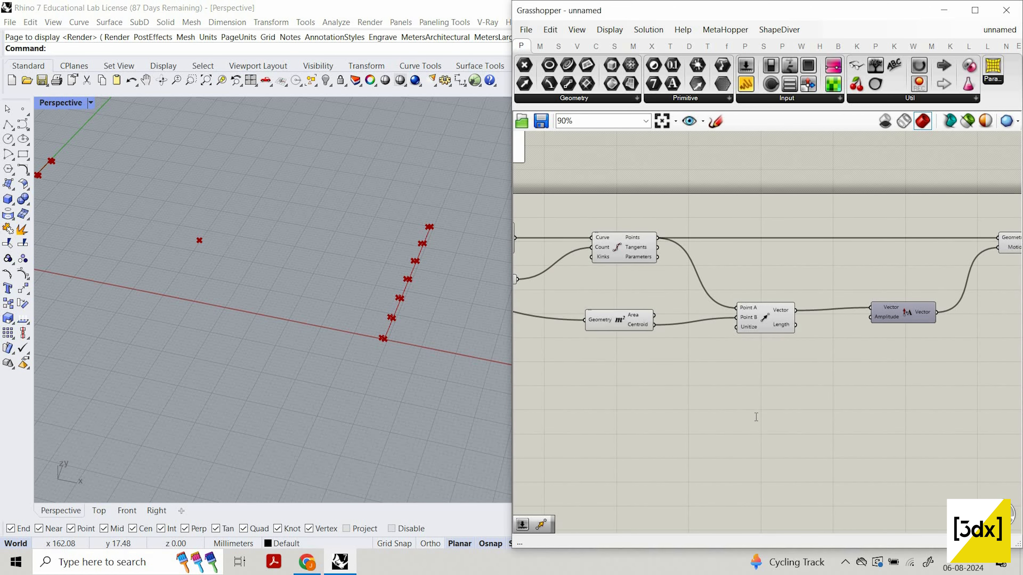
{"action": "double_click", "coordinate": [756, 418]}
{"action": "left_click", "coordinate": [591, 391]}
{"action": "right_click_drag", "start_coordinate": [591, 391], "coordinate": [744, 386]}
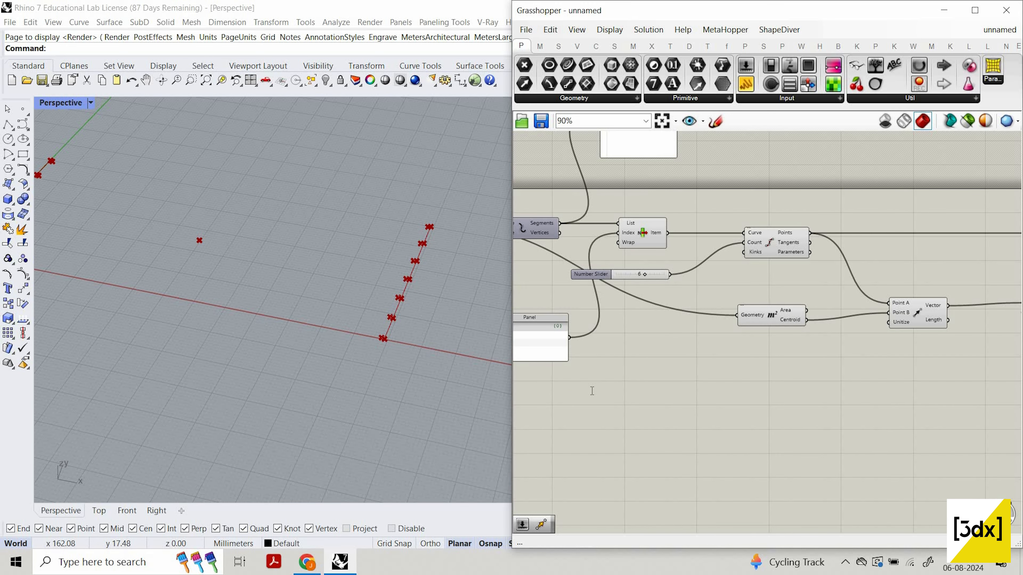
{"action": "double_click", "coordinate": [592, 391]}
{"action": "type", "text": "range"}
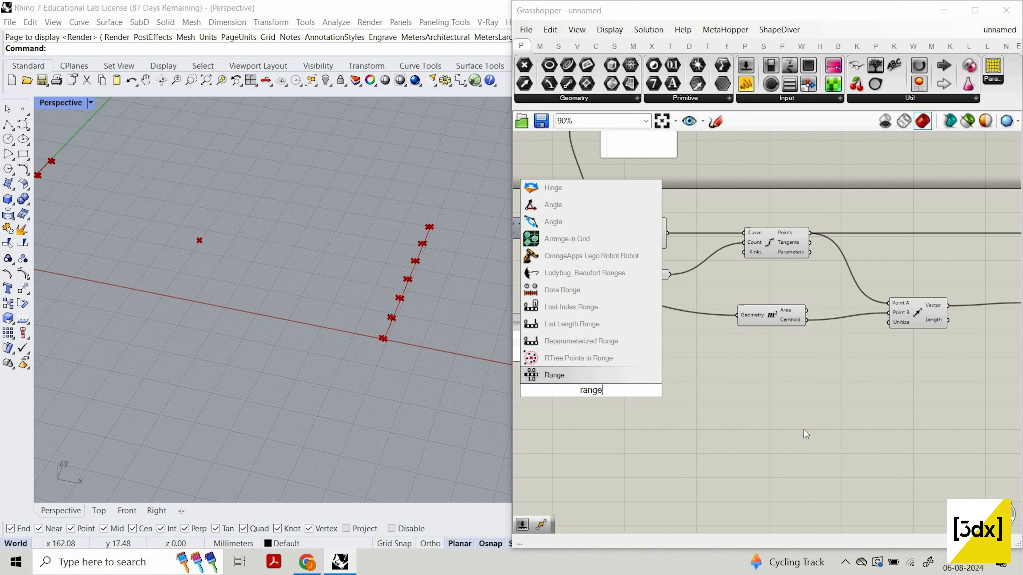
{"action": "key", "text": "Return"}
- Feed the division-count Number Slider into Range's Steps input
{"action": "right_click_drag", "start_coordinate": [708, 264], "coordinate": [830, 328]}
{"action": "scroll", "coordinate": [738, 365], "scroll_direction": "up", "scroll_amount": 3}
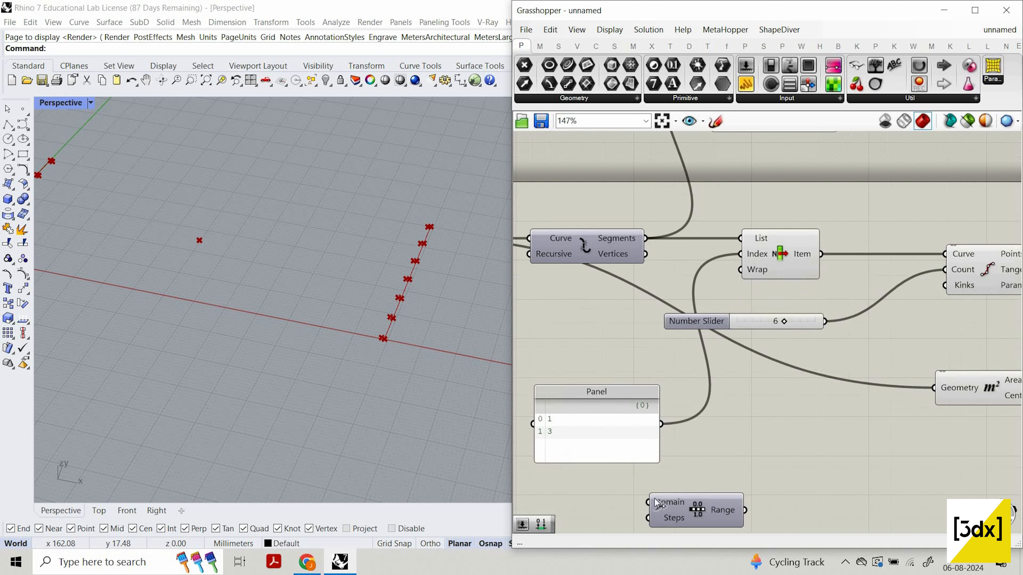
{"action": "left_click_drag", "start_coordinate": [825, 322], "coordinate": [647, 524]}
{"action": "left_click", "coordinate": [685, 510]}
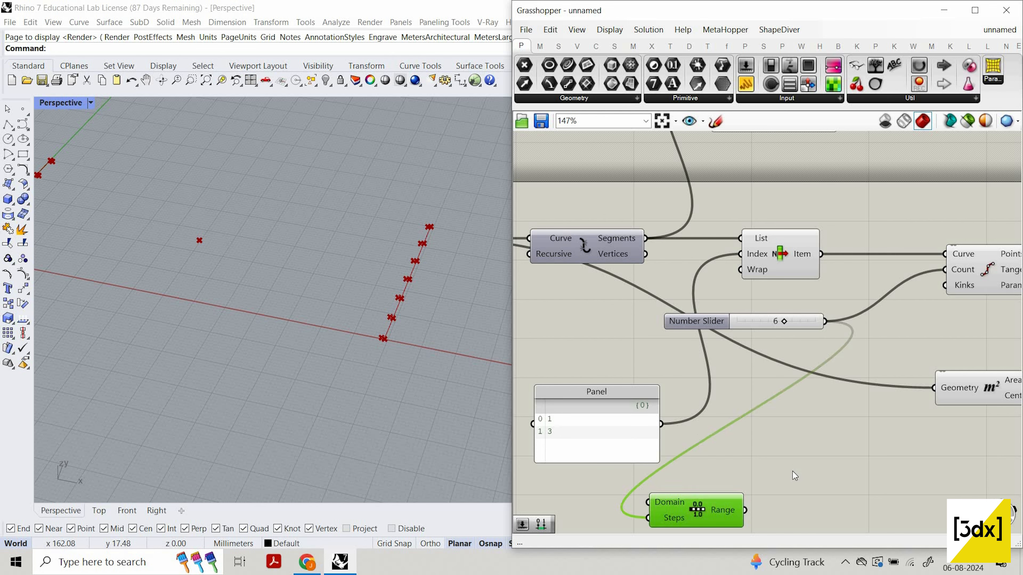
{"action": "scroll", "coordinate": [708, 476], "scroll_direction": "down", "scroll_amount": 2}
{"action": "left_click", "coordinate": [793, 474]}
{"action": "scroll", "coordinate": [813, 482], "scroll_direction": "down", "scroll_amount": 2}
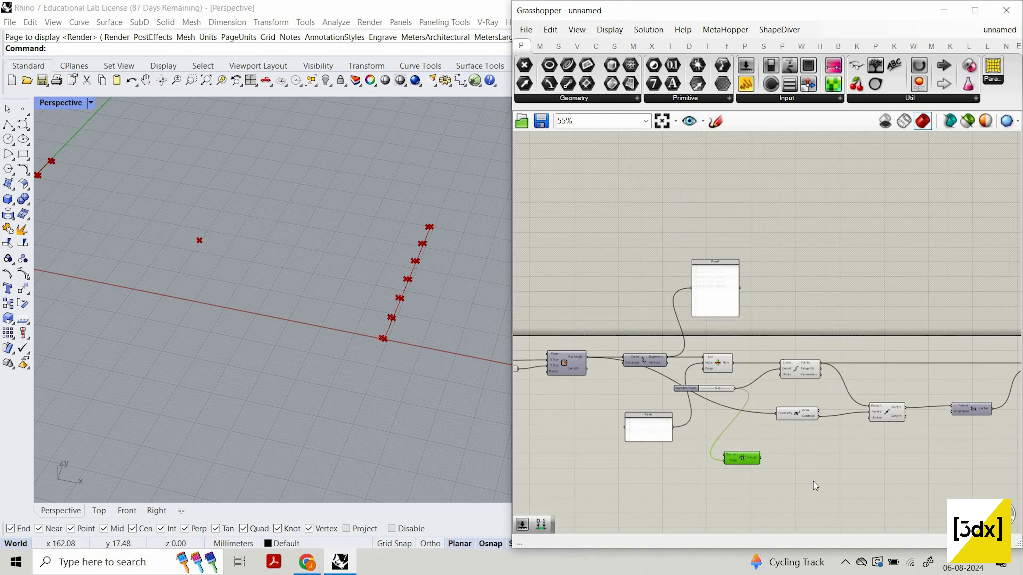
- Add a Panel beside Range and feed it the Range output
{"action": "scroll", "coordinate": [814, 481], "scroll_direction": "up", "scroll_amount": 4}
{"action": "left_click_drag", "start_coordinate": [745, 84], "coordinate": [765, 440]}
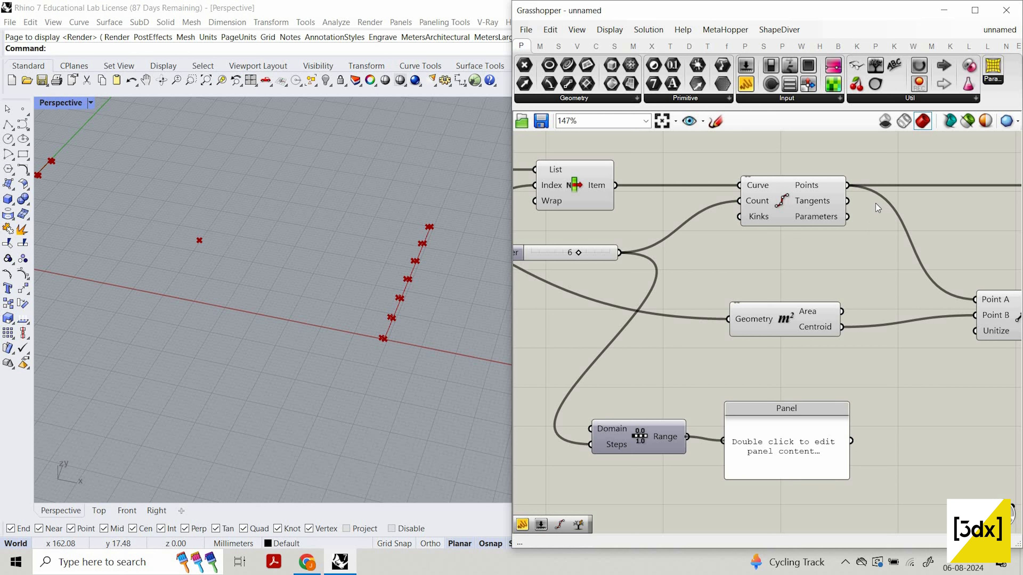
{"action": "mouse_move", "coordinate": [838, 194]}
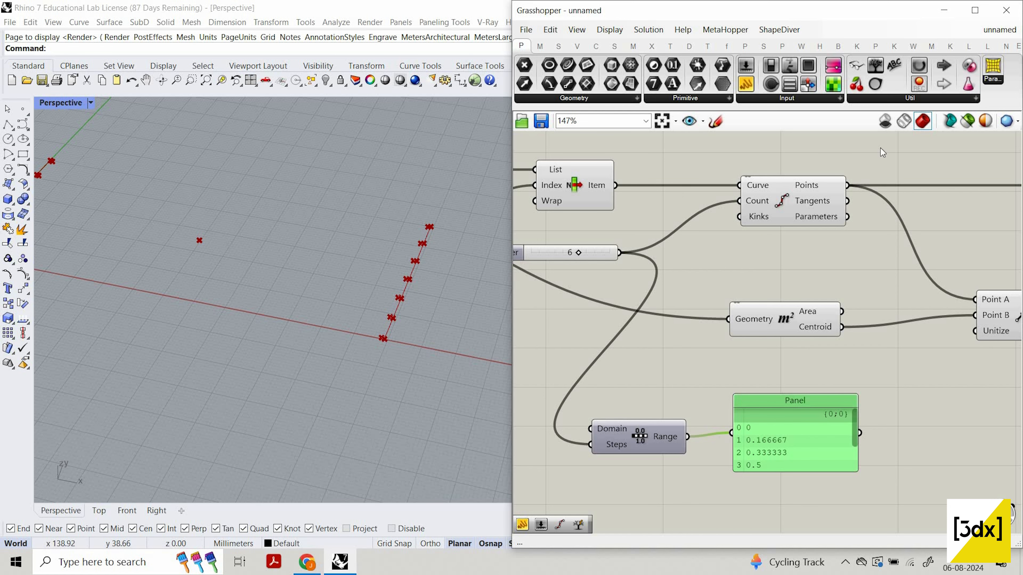
- Reposition and lengthen the Panel to read the complete list of Range values, and delete the Panel
{"action": "left_click_drag", "start_coordinate": [835, 452], "coordinate": [904, 388]}
{"action": "scroll", "coordinate": [653, 447], "scroll_direction": "down", "scroll_amount": 2}
{"action": "scroll", "coordinate": [652, 456], "scroll_direction": "up", "scroll_amount": 3}
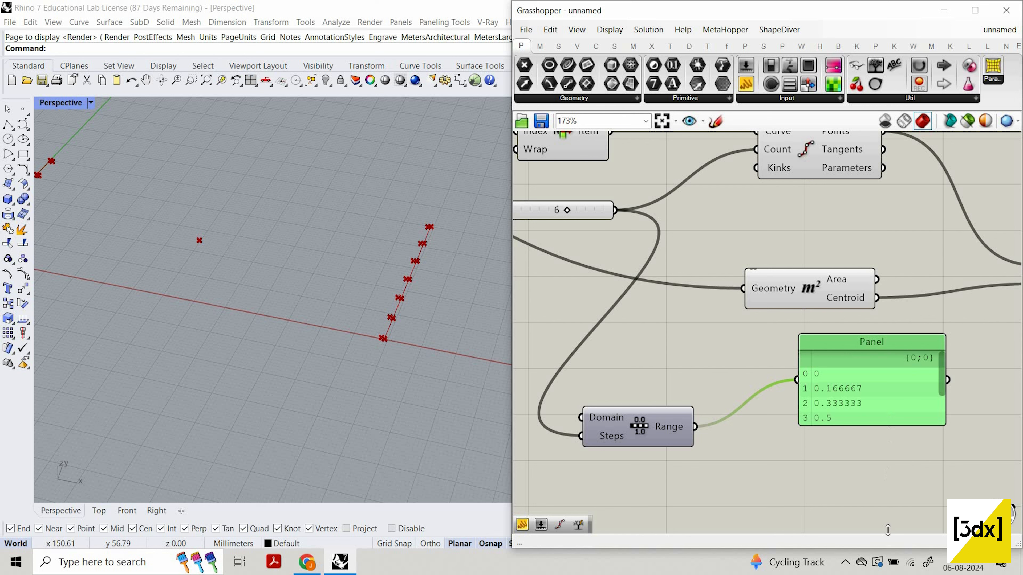
{"action": "left_click_drag", "start_coordinate": [888, 531], "coordinate": [887, 534]}
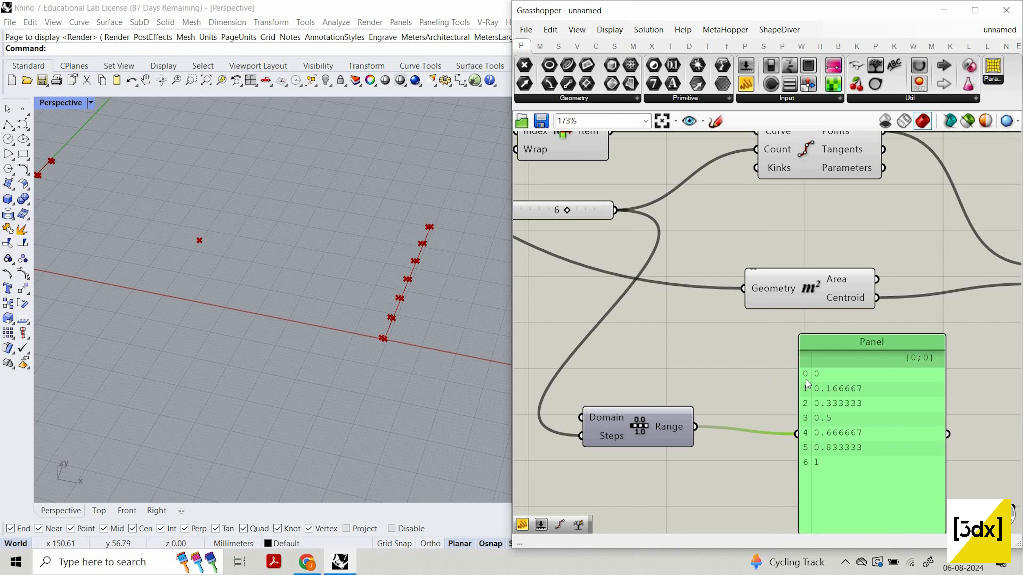
{"action": "left_click_drag", "start_coordinate": [837, 513], "coordinate": [842, 501]}
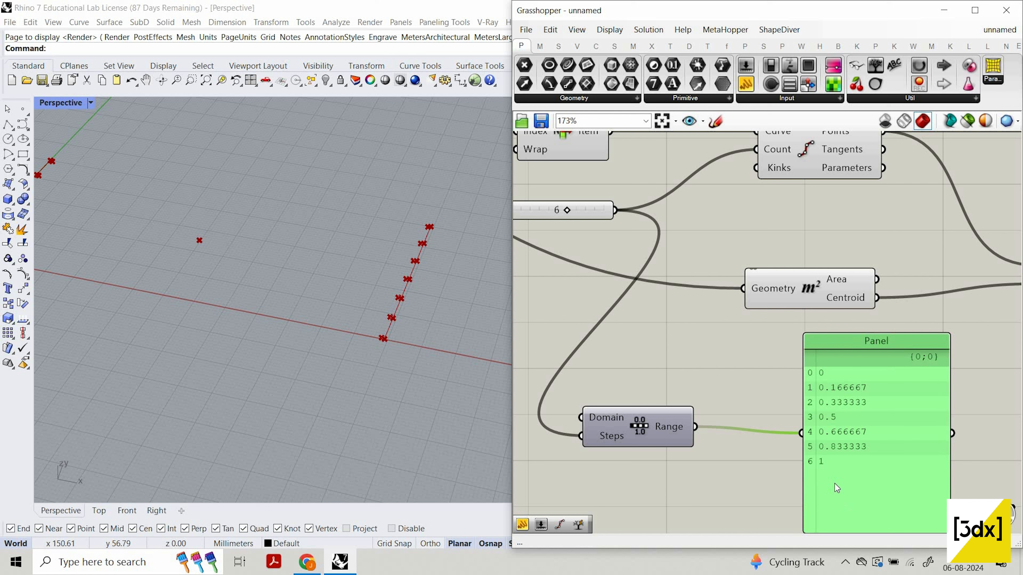
{"action": "key", "text": "Delete"}
- Add a Series component and place it just below Range
{"action": "double_click", "coordinate": [764, 432]}
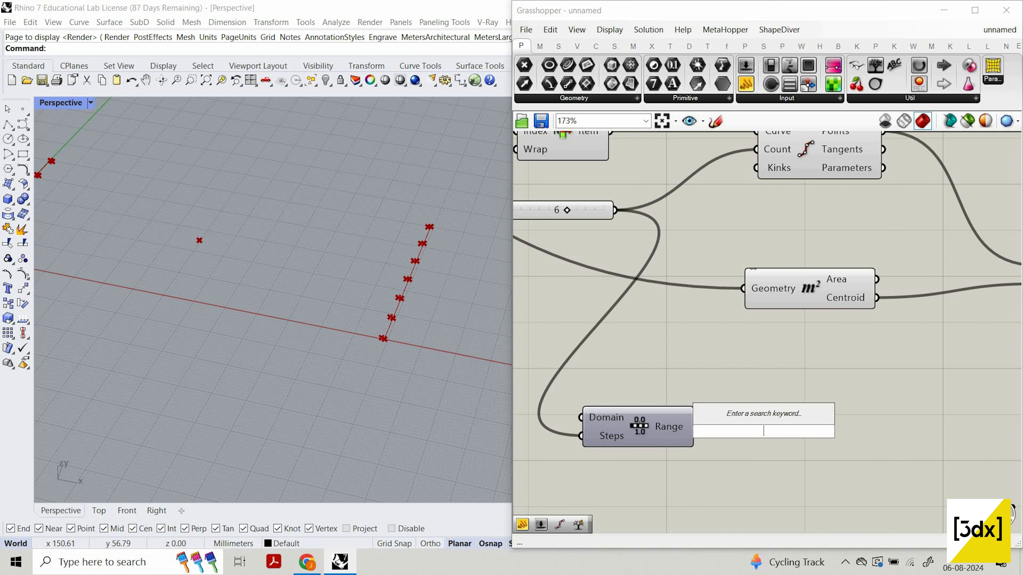
{"action": "type", "text": "seri"}
{"action": "key", "text": "Return"}
{"action": "left_click_drag", "start_coordinate": [757, 412], "coordinate": [680, 493]}
{"action": "scroll", "coordinate": [709, 454], "scroll_direction": "down", "scroll_amount": 1}
{"action": "right_click_drag", "start_coordinate": [709, 454], "coordinate": [661, 418]}
- Add a Panel to the right of Series, feed it the Series output and lengthen it to show every value
{"action": "left_click_drag", "start_coordinate": [746, 85], "coordinate": [888, 464]}
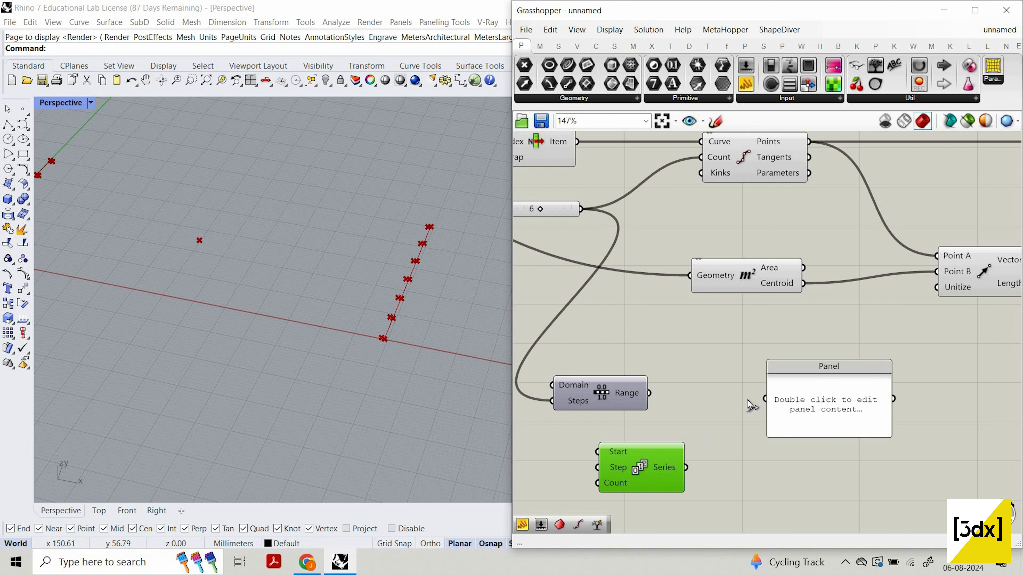
{"action": "left_click_drag", "start_coordinate": [765, 399], "coordinate": [686, 467]}
{"action": "left_click", "coordinate": [825, 439]}
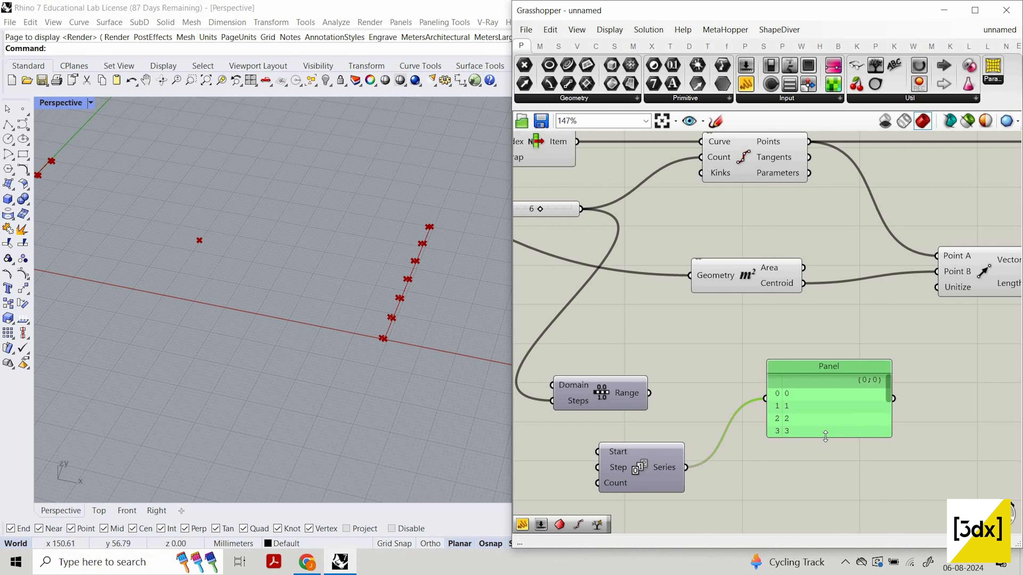
{"action": "left_click_drag", "start_coordinate": [825, 438], "coordinate": [831, 533]}
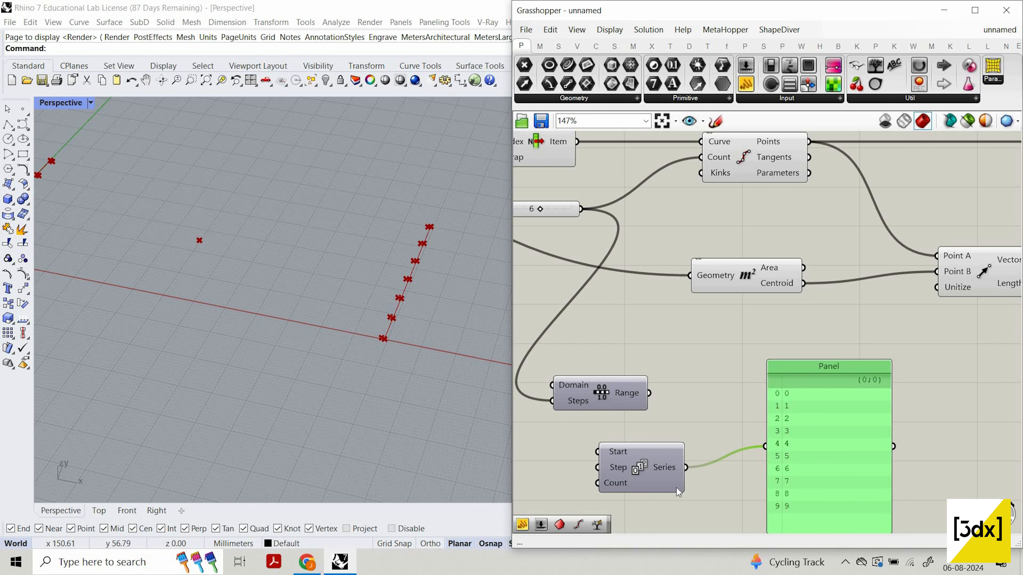
- Feed the division-count Number Slider into Series' Count input
{"action": "right_click_drag", "start_coordinate": [562, 493], "coordinate": [658, 486]}
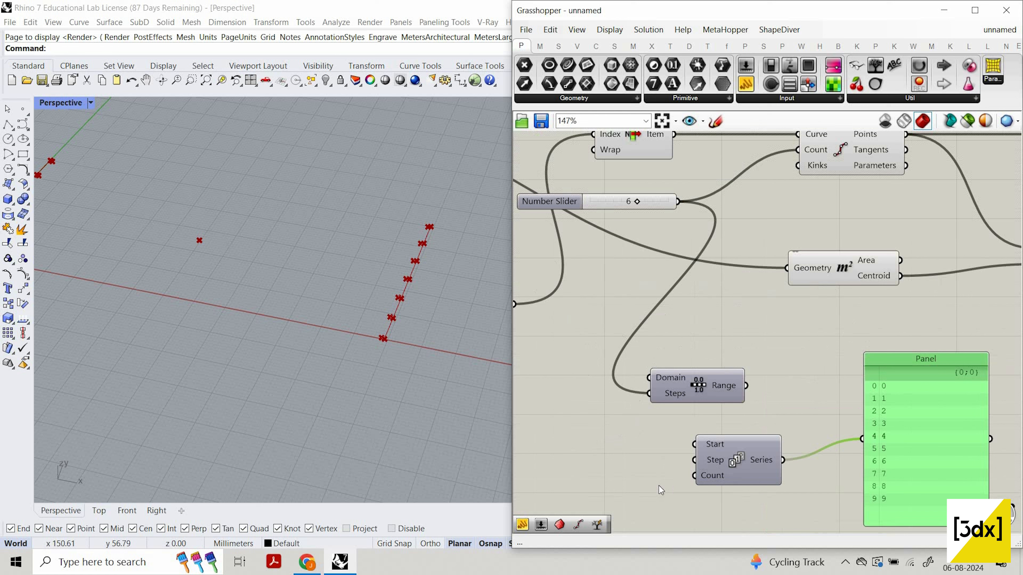
{"action": "double_click", "coordinate": [627, 477]}
{"action": "left_click_drag", "start_coordinate": [678, 202], "coordinate": [693, 476]}
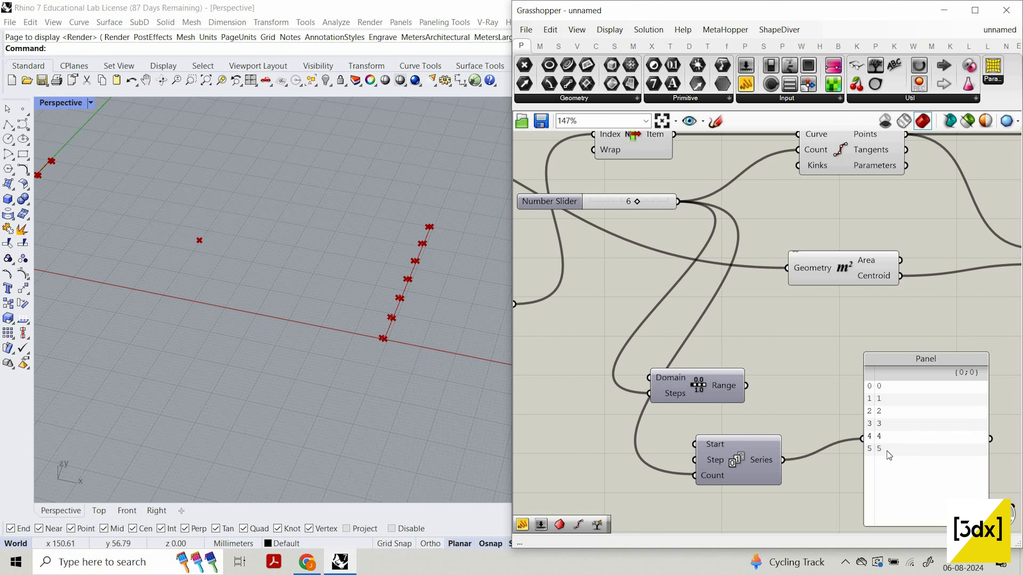
- Replace the Panel's Series source with Range's output to compare the two lists, and select the Panel
{"action": "scroll", "coordinate": [888, 451], "scroll_direction": "up", "scroll_amount": 2}
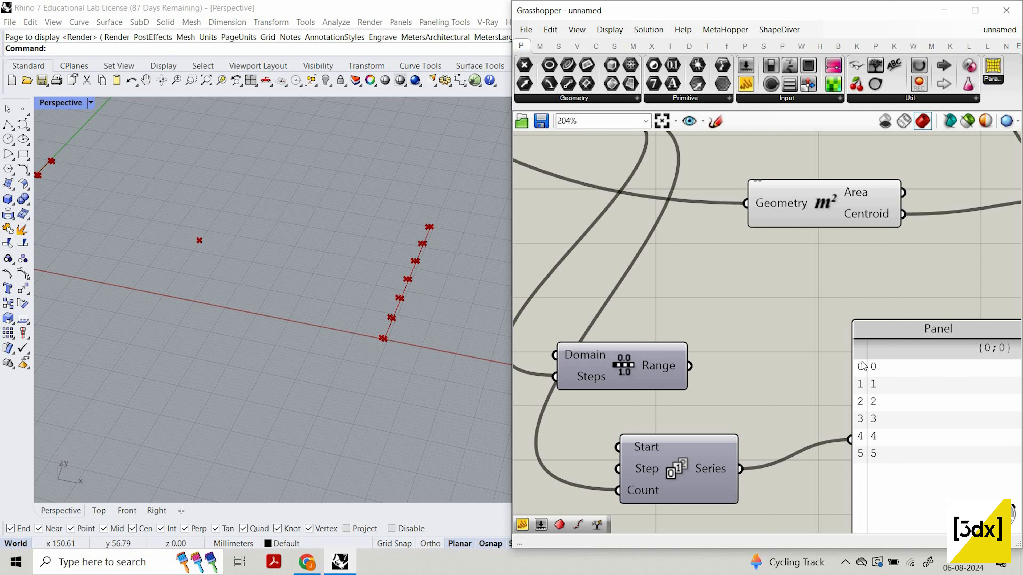
{"action": "left_click_drag", "start_coordinate": [690, 366], "coordinate": [850, 440], "text": "shift"}
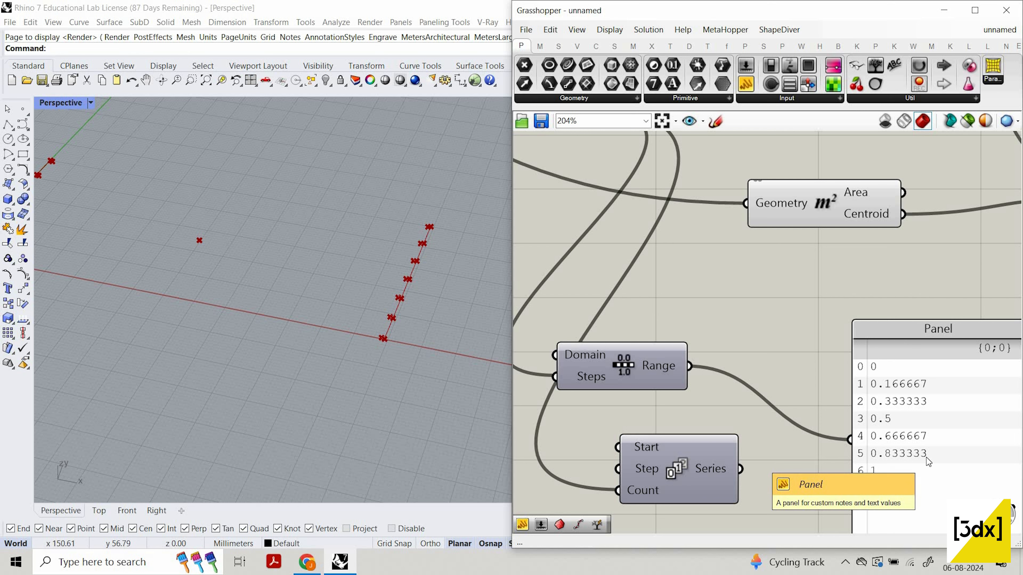
{"action": "left_click", "coordinate": [888, 435]}
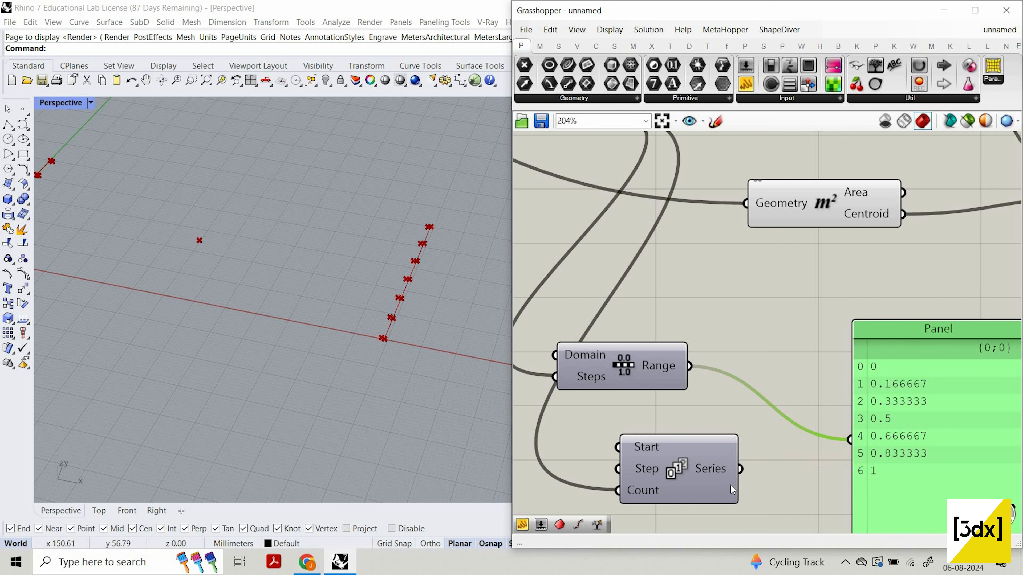
- Delete the Panel showing the Range values and the Series component
{"action": "key", "text": "Delete"}
{"action": "left_click", "coordinate": [722, 483]}
{"action": "key", "text": "Delete"}
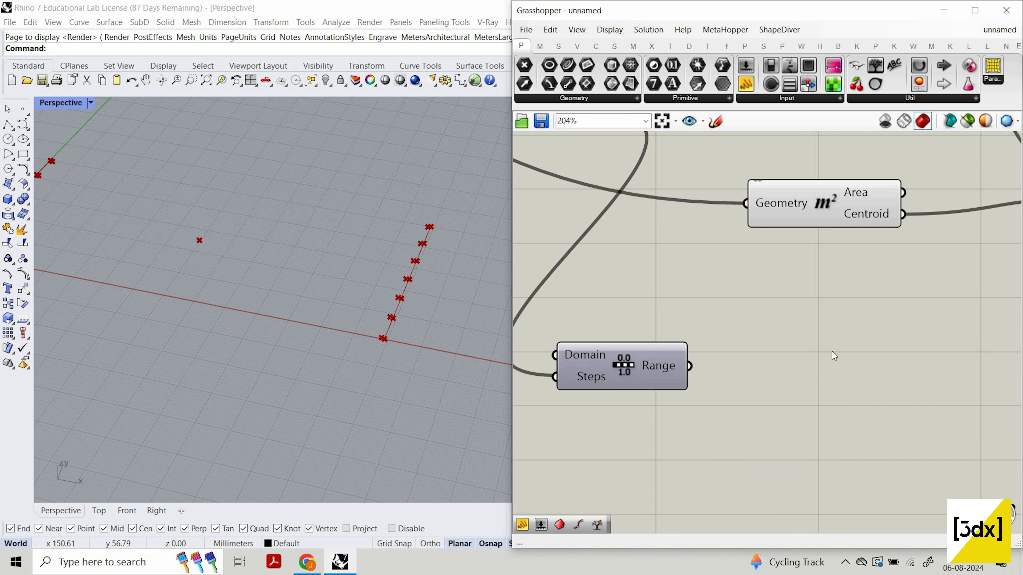
- Reposition the Range component so it sits below the Area component
{"action": "scroll", "coordinate": [832, 352], "scroll_direction": "down", "scroll_amount": 4}
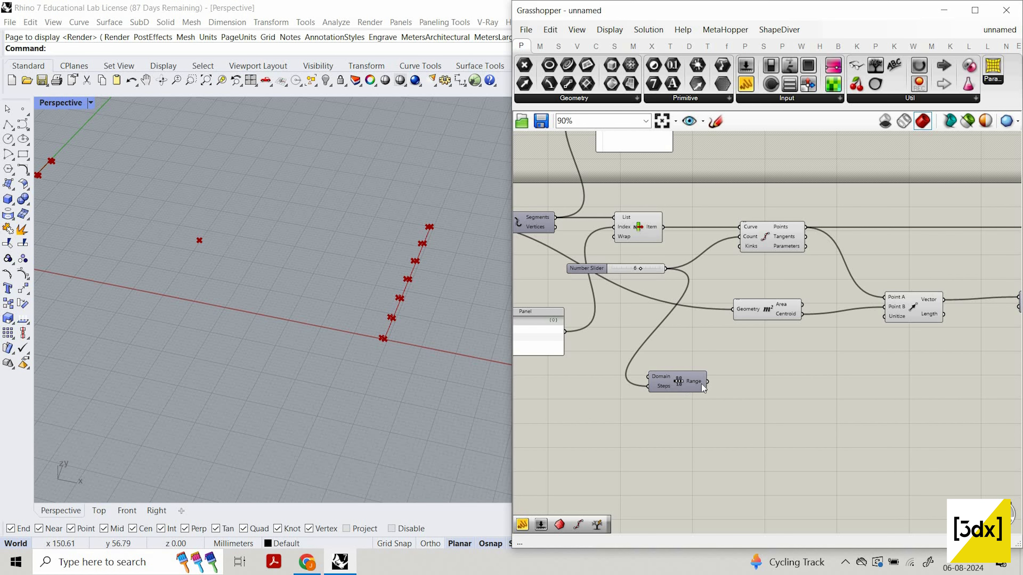
{"action": "scroll", "coordinate": [696, 385], "scroll_direction": "up", "scroll_amount": 3}
{"action": "left_click_drag", "start_coordinate": [696, 384], "coordinate": [801, 371]}
{"action": "scroll", "coordinate": [791, 388], "scroll_direction": "down", "scroll_amount": 1}
{"action": "right_click_drag", "start_coordinate": [910, 381], "coordinate": [783, 387]}
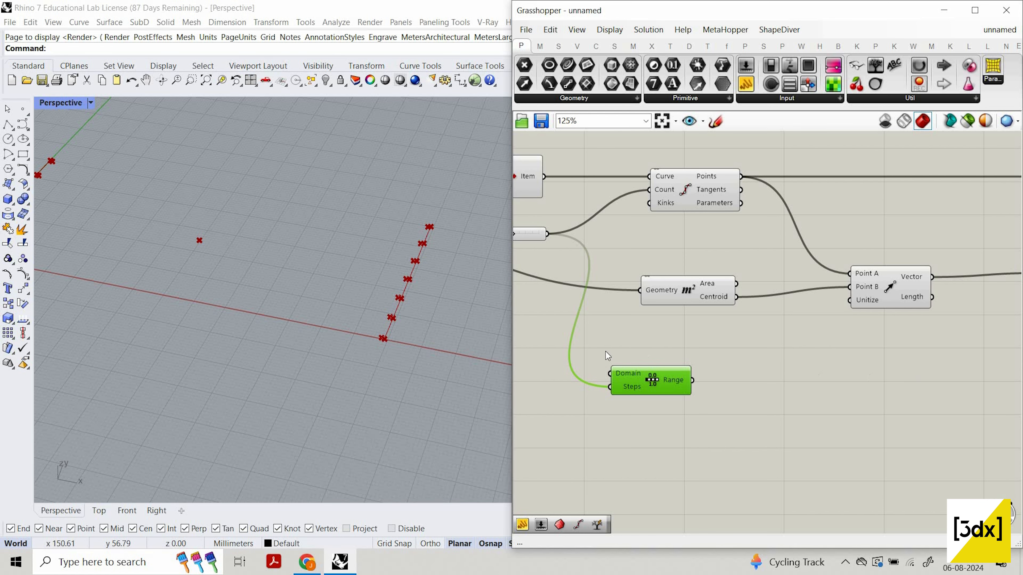
- Add a Graph Mapper to the right of Range and feed the Range output into it
{"action": "right_click_drag", "start_coordinate": [773, 397], "coordinate": [646, 396]}
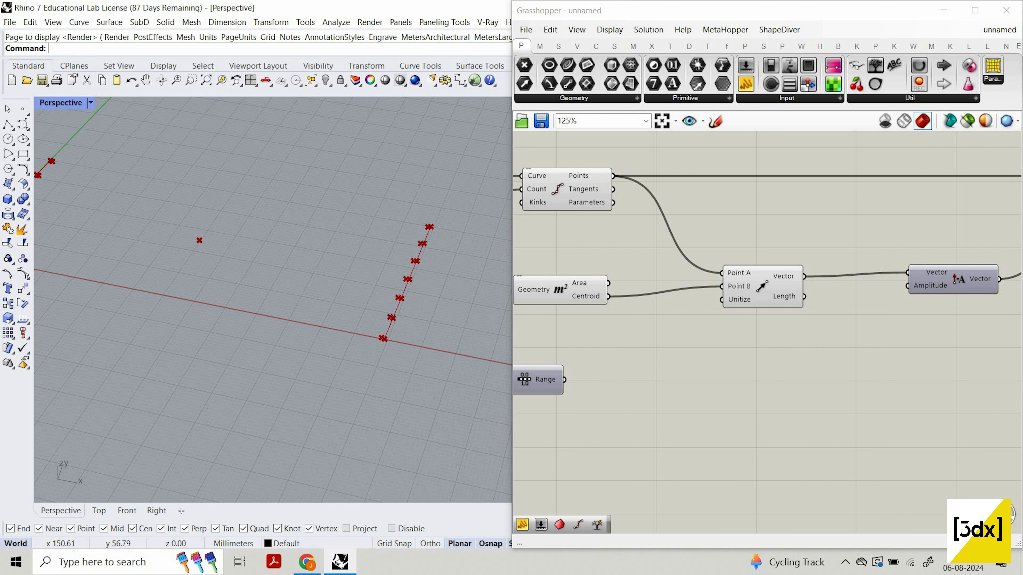
{"action": "double_click", "coordinate": [648, 376]}
{"action": "type", "text": "grap"}
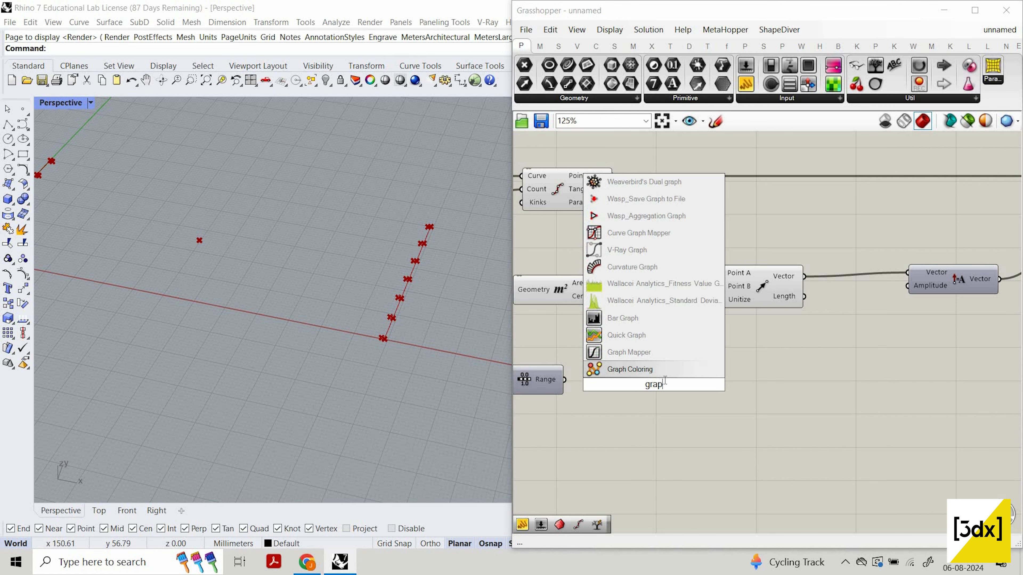
{"action": "left_click", "coordinate": [649, 354]}
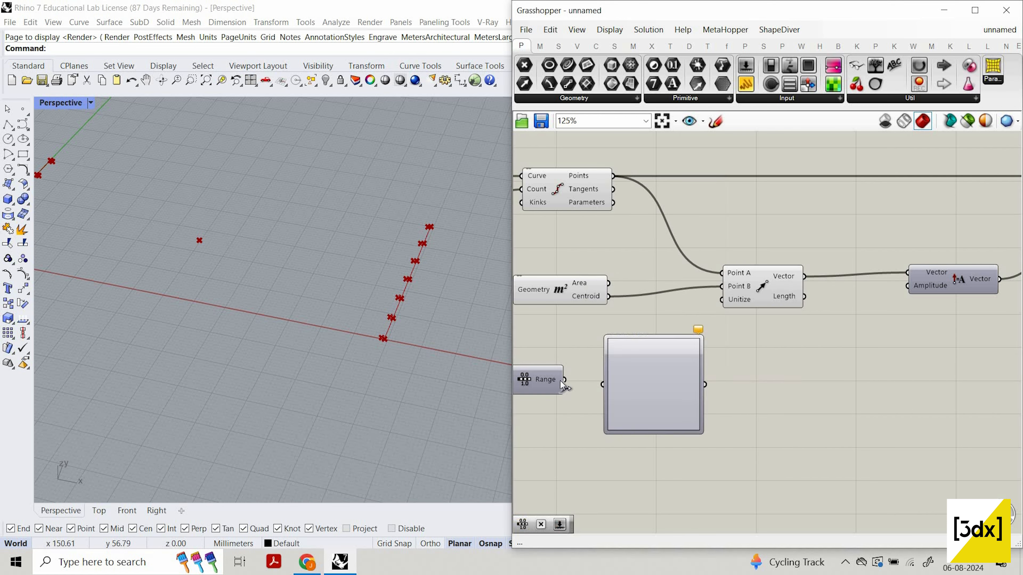
{"action": "scroll", "coordinate": [571, 383], "scroll_direction": "up", "scroll_amount": 2}
{"action": "left_click_drag", "start_coordinate": [561, 378], "coordinate": [613, 385]}
{"action": "left_click_drag", "start_coordinate": [714, 391], "coordinate": [741, 382]}
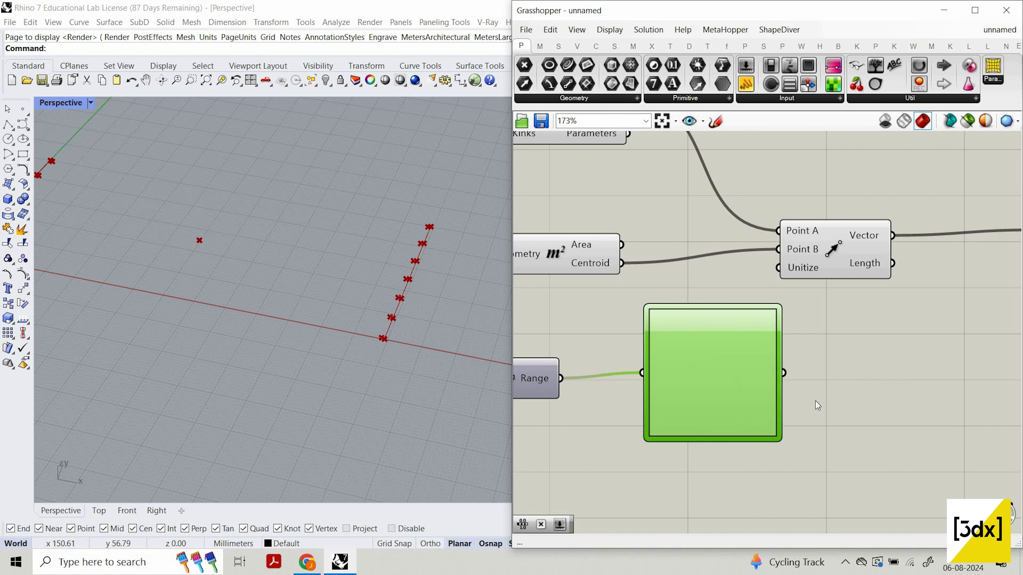
{"action": "left_click_drag", "start_coordinate": [671, 371], "coordinate": [679, 376]}
- Set the Graph Mapper's graph type to Bezier
{"action": "scroll", "coordinate": [805, 388], "scroll_direction": "down", "scroll_amount": 1}
{"action": "right_click_drag", "start_coordinate": [806, 388], "coordinate": [865, 425]}
{"action": "scroll", "coordinate": [719, 391], "scroll_direction": "up", "scroll_amount": 5}
{"action": "right_click", "coordinate": [684, 467]}
{"action": "mouse_move", "coordinate": [725, 521]}
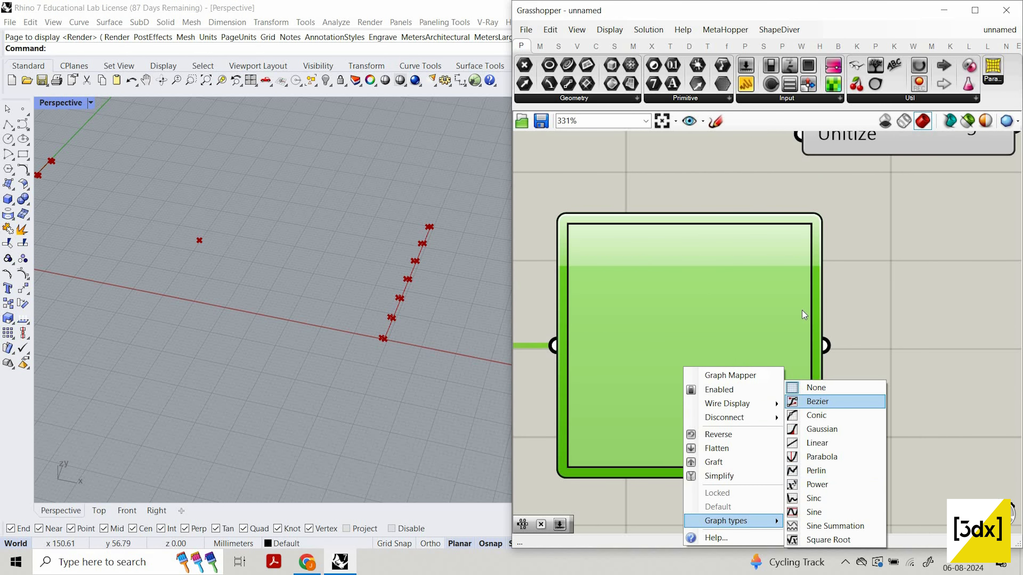
{"action": "left_click", "coordinate": [818, 400]}
- Shape the Bezier graph into a low arch by lowering its end point to zero and adjusting both curve handles
{"action": "left_click_drag", "start_coordinate": [811, 224], "coordinate": [811, 469]}
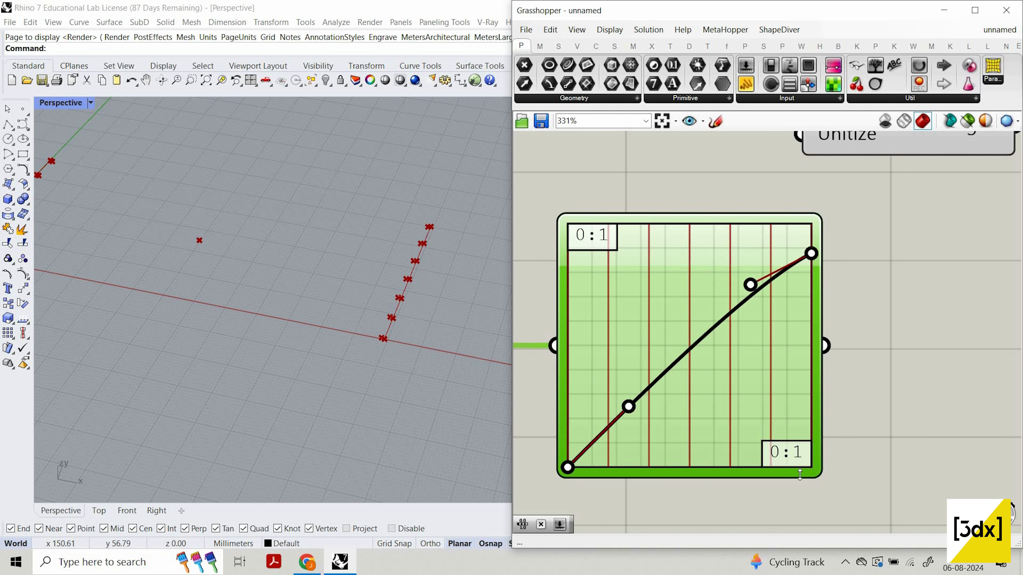
{"action": "left_click_drag", "start_coordinate": [629, 407], "coordinate": [587, 392]}
{"action": "left_click_drag", "start_coordinate": [751, 287], "coordinate": [770, 381]}
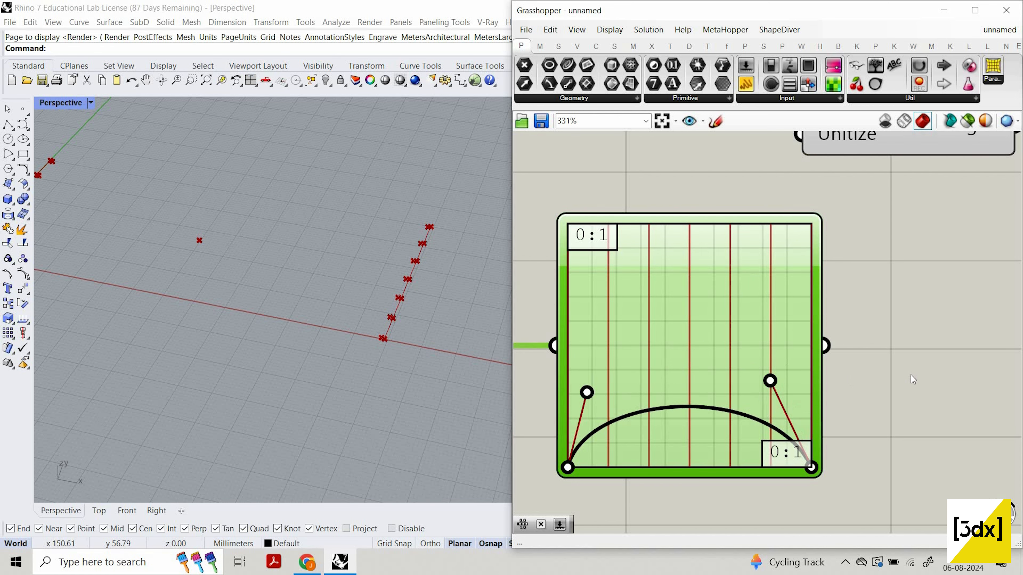
- Feed the Graph Mapper output into the Amplitude component's Amplitude input
{"action": "scroll", "coordinate": [911, 375], "scroll_direction": "down", "scroll_amount": 3}
{"action": "scroll", "coordinate": [934, 347], "scroll_direction": "down", "scroll_amount": 3}
{"action": "scroll", "coordinate": [685, 390], "scroll_direction": "up", "scroll_amount": 2}
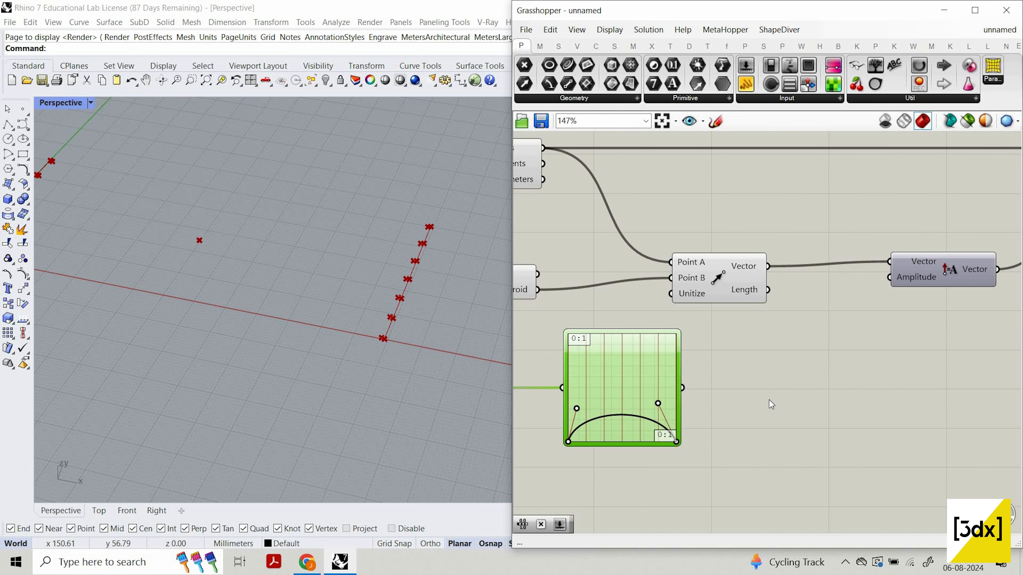
{"action": "left_click_drag", "start_coordinate": [683, 388], "coordinate": [889, 278]}
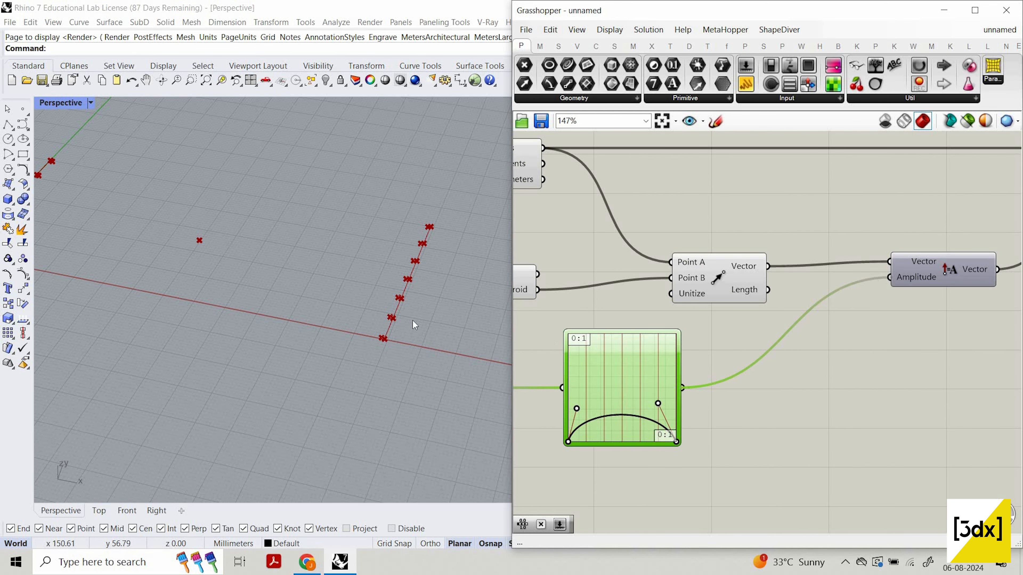
- Add a Multiplication component right of Amplitude and feed the Amplitude component's Vector output into its A input
{"action": "scroll", "coordinate": [612, 353], "scroll_direction": "down", "scroll_amount": 3}
{"action": "scroll", "coordinate": [875, 327], "scroll_direction": "up", "scroll_amount": 3}
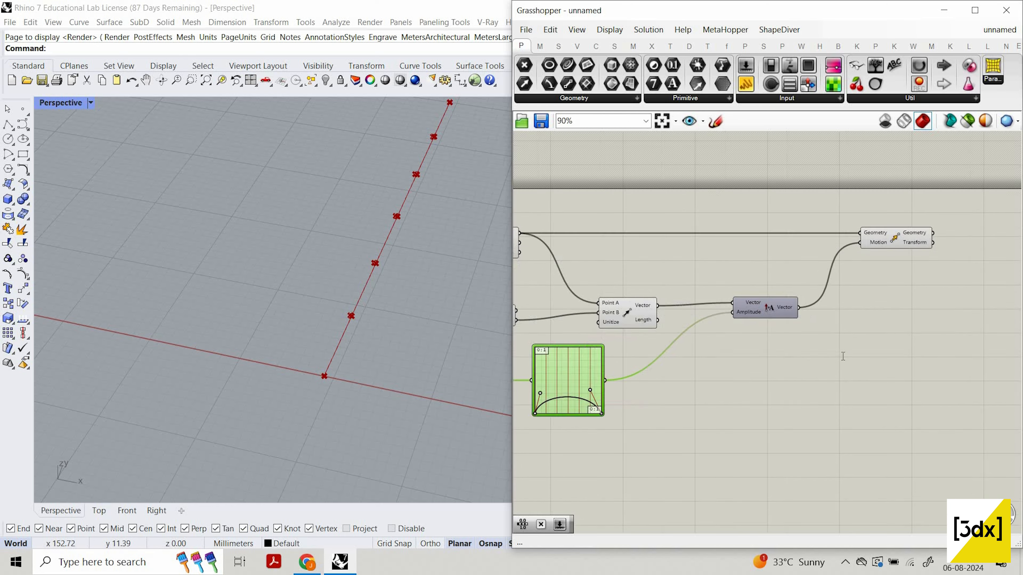
{"action": "double_click", "coordinate": [844, 354]}
{"action": "type", "text": "mult"}
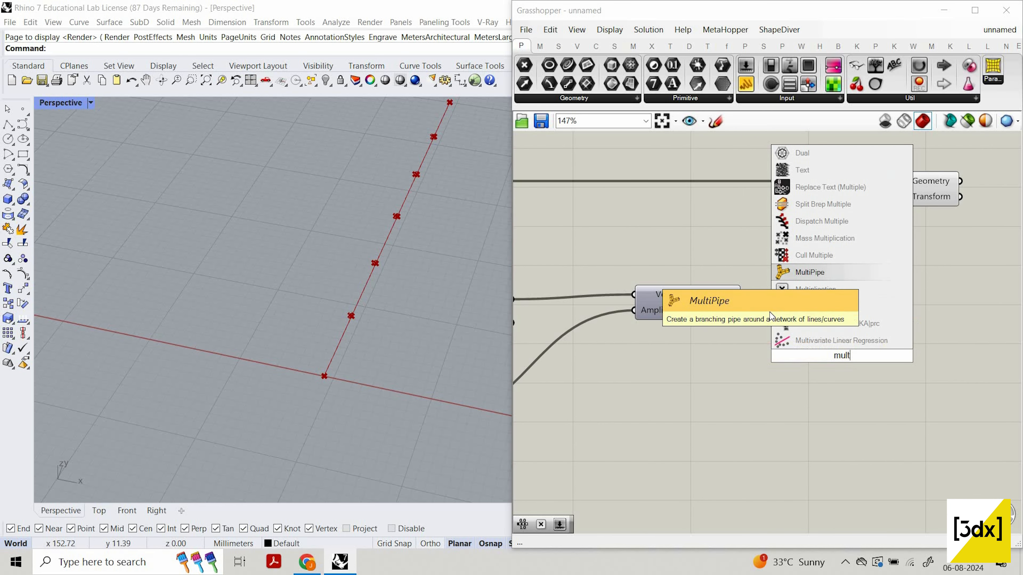
{"action": "left_click", "coordinate": [829, 289]}
{"action": "left_click_drag", "start_coordinate": [743, 308], "coordinate": [806, 347]}
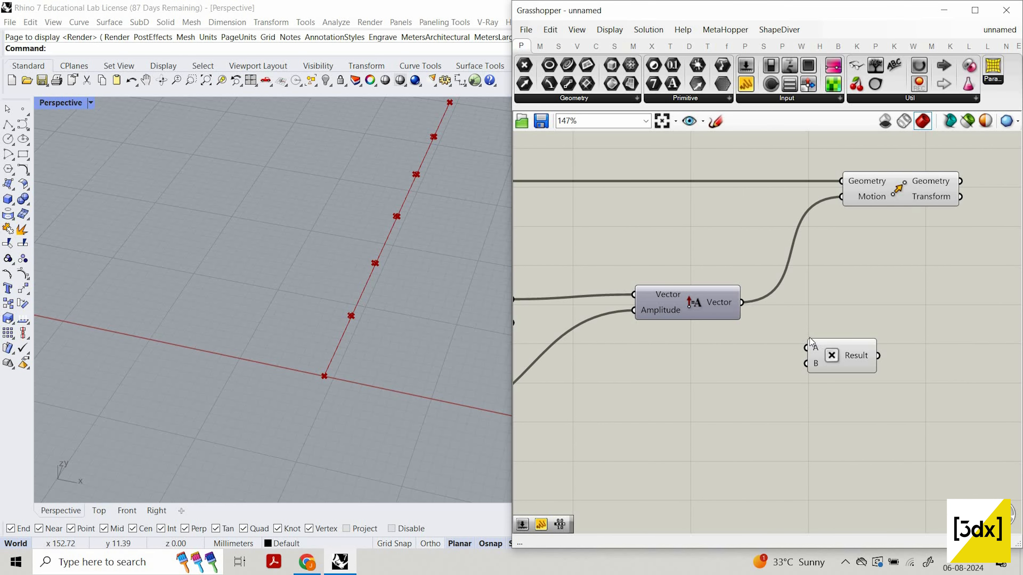
- Feed a new Number Slider of 10 into Multiplication's B input, and connect its Result to Move's Motion input
{"action": "scroll", "coordinate": [761, 356], "scroll_direction": "down", "scroll_amount": 2}
{"action": "double_click", "coordinate": [761, 356]}
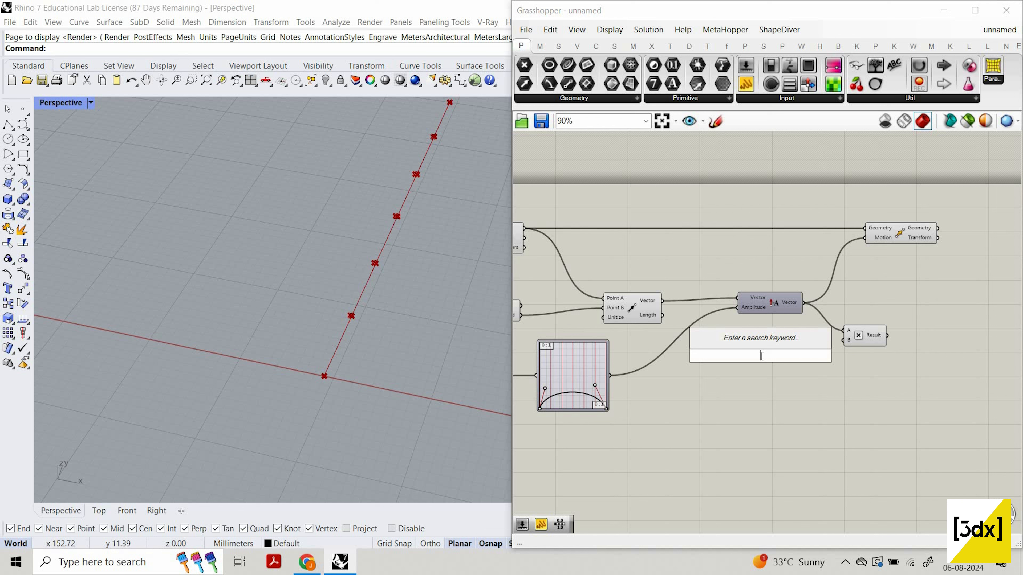
{"action": "type", "text": "10"}
{"action": "key", "text": "Return"}
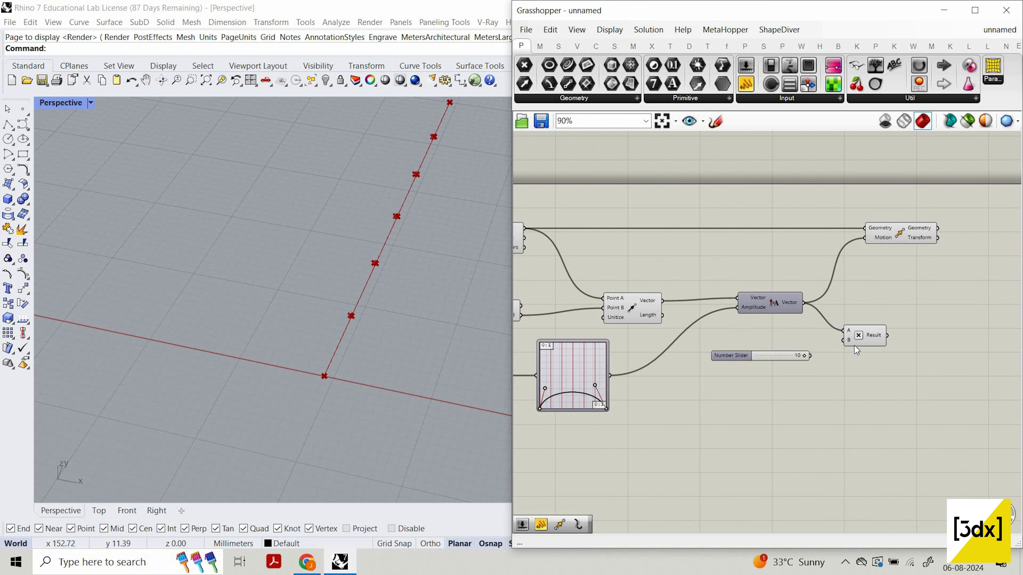
{"action": "left_click_drag", "start_coordinate": [838, 339], "coordinate": [924, 233]}
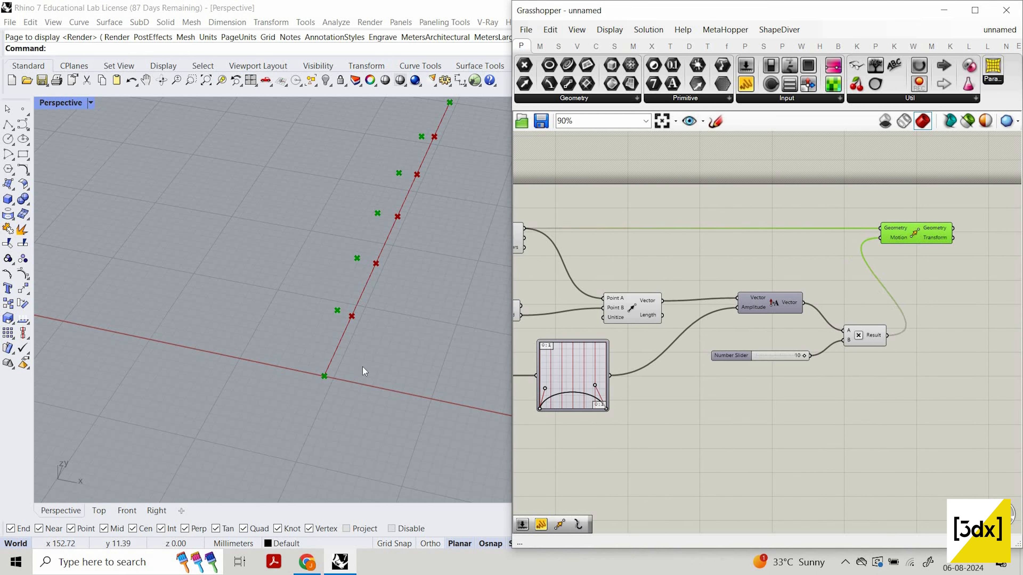
- Raise the multiplier slider's maximum and set its value to 30
{"action": "scroll", "coordinate": [687, 367], "scroll_direction": "up", "scroll_amount": 3}
{"action": "double_click", "coordinate": [688, 366]}
{"action": "left_click_drag", "start_coordinate": [760, 401], "coordinate": [792, 325]}
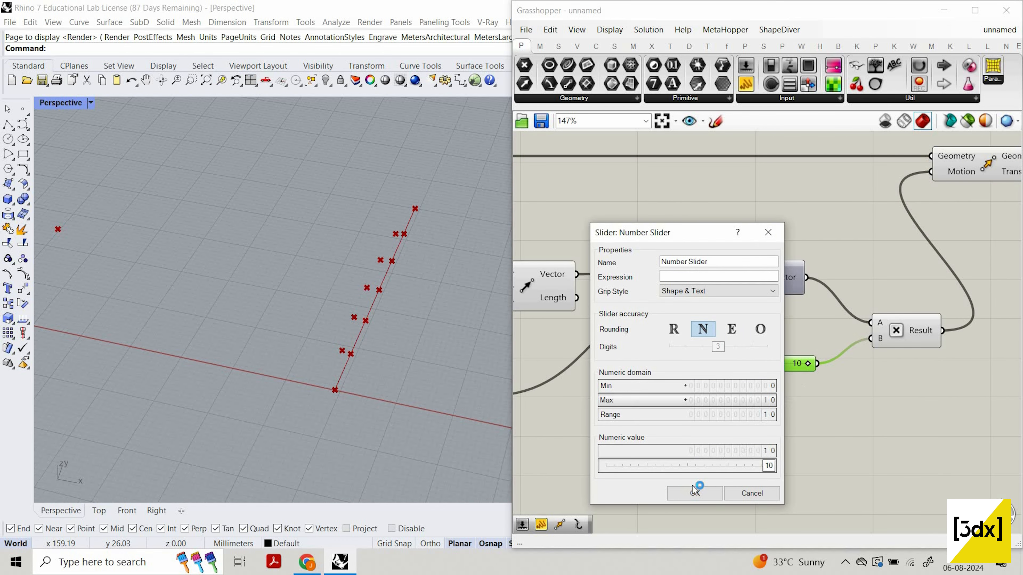
{"action": "key", "text": "Return"}
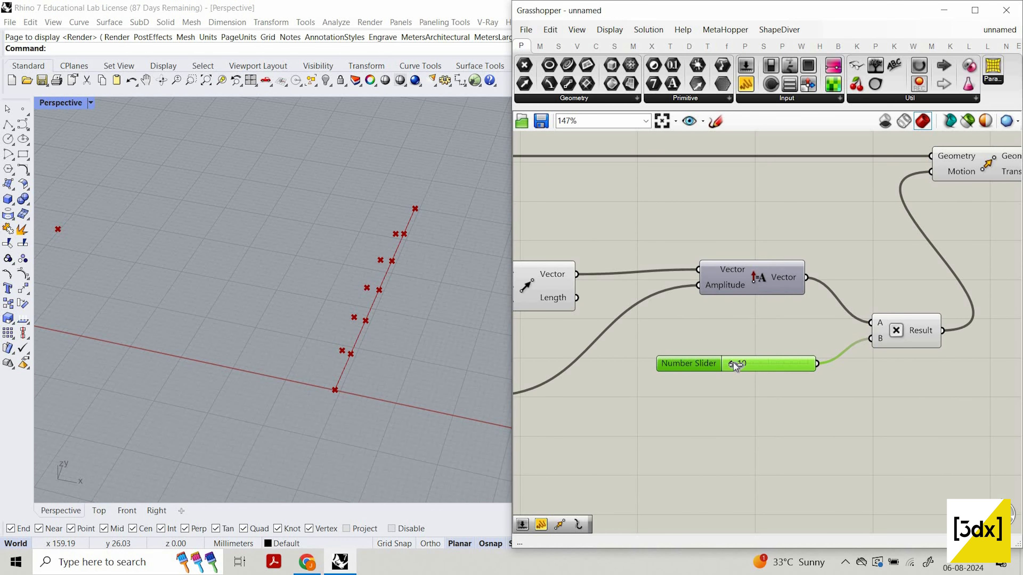
{"action": "left_click_drag", "start_coordinate": [743, 365], "coordinate": [737, 363]}
- Flatten the Graph Mapper's arch symmetrically by placing both Bezier handles on the graph's side edges at equal low heights
{"action": "scroll", "coordinate": [620, 383], "scroll_direction": "down", "scroll_amount": 3}
{"action": "right_click_drag", "start_coordinate": [568, 409], "coordinate": [723, 403]}
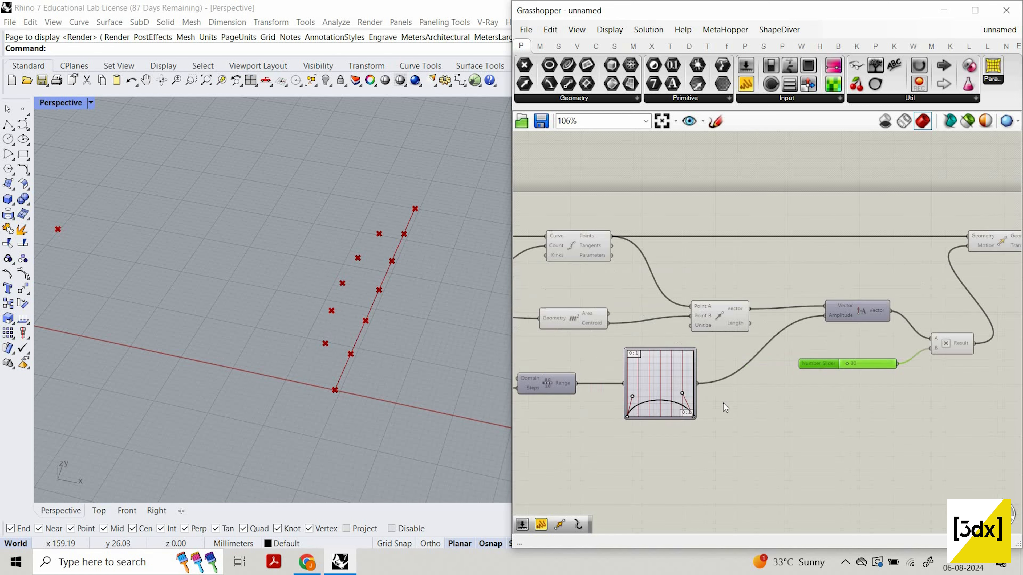
{"action": "scroll", "coordinate": [657, 391], "scroll_direction": "up", "scroll_amount": 6}
{"action": "left_click_drag", "start_coordinate": [731, 397], "coordinate": [791, 382]}
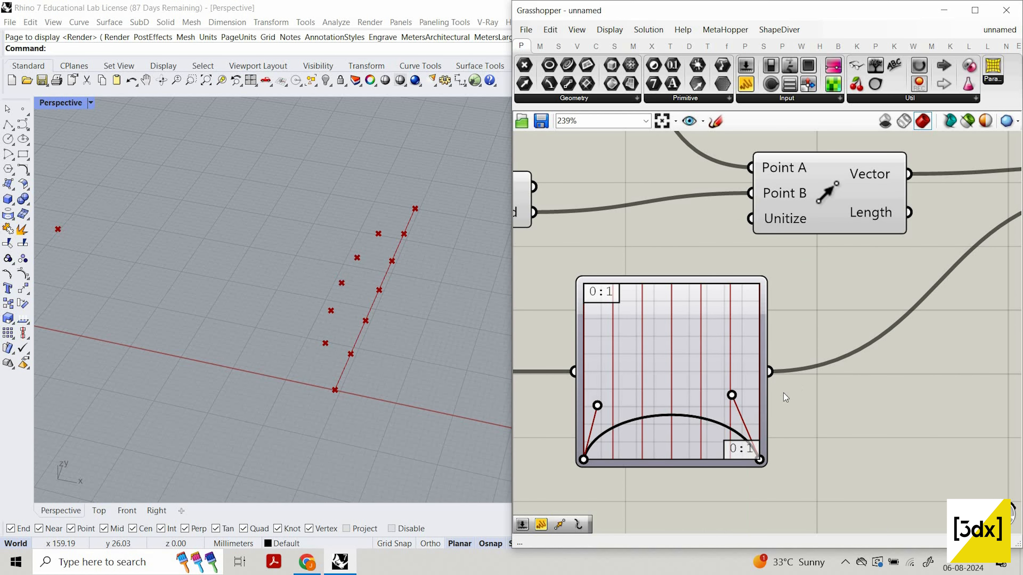
{"action": "left_click_drag", "start_coordinate": [597, 406], "coordinate": [533, 407]}
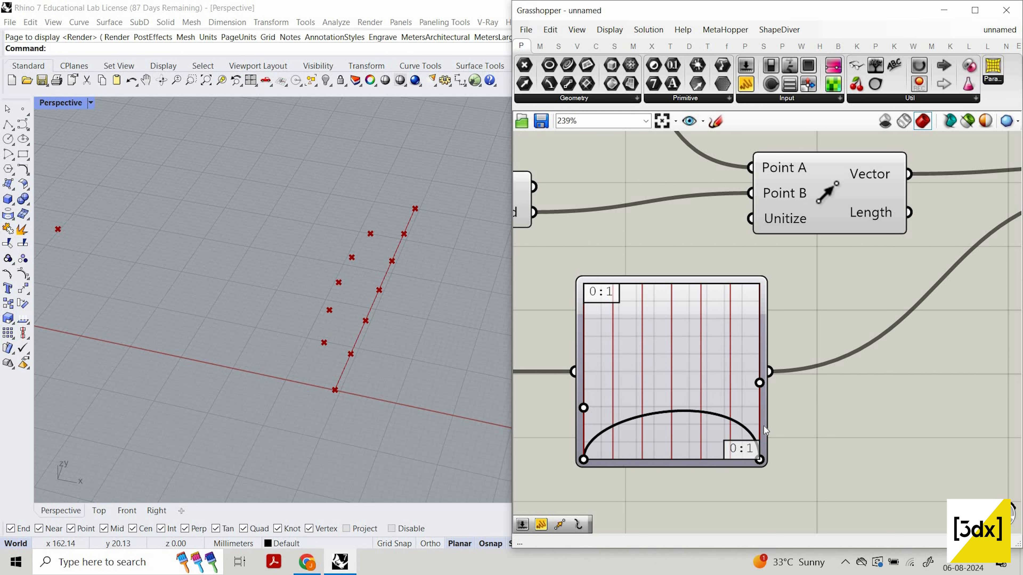
{"action": "left_click_drag", "start_coordinate": [764, 426], "coordinate": [766, 421]}
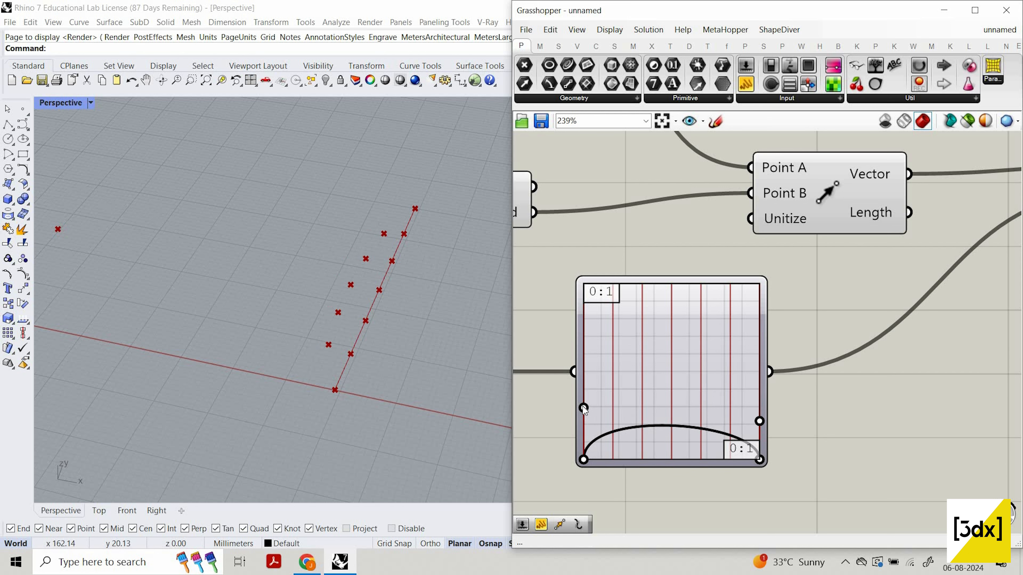
{"action": "left_click_drag", "start_coordinate": [583, 420], "coordinate": [583, 421]}
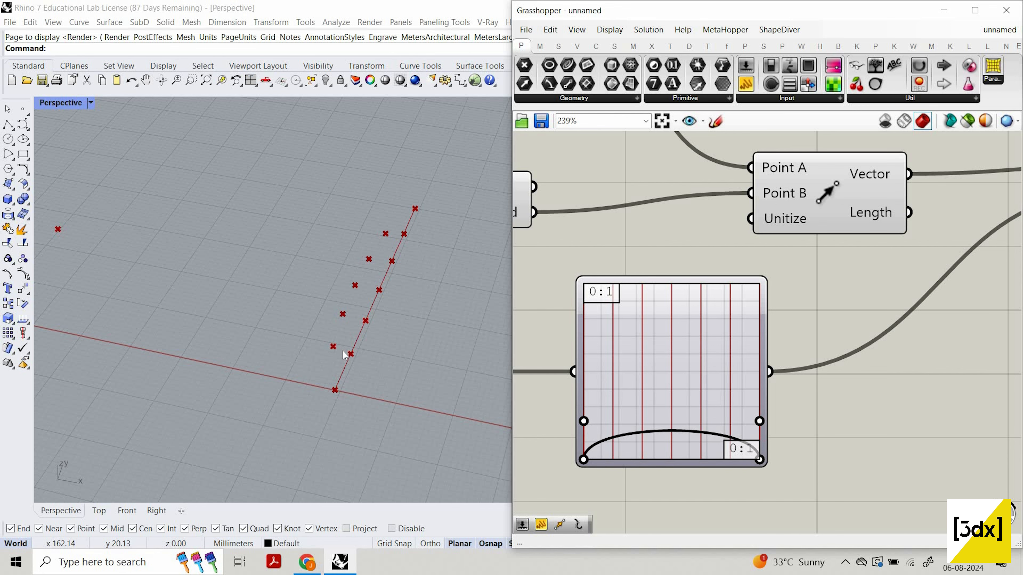
- Turn off the preview of the components from Explode through Amplitude
{"action": "right_click_drag", "start_coordinate": [374, 362], "coordinate": [874, 367]}
{"action": "scroll", "coordinate": [874, 367], "scroll_direction": "down", "scroll_amount": 10}
{"action": "scroll", "coordinate": [874, 367], "scroll_direction": "up", "scroll_amount": 2}
{"action": "left_click_drag", "start_coordinate": [891, 421], "coordinate": [540, 262]}
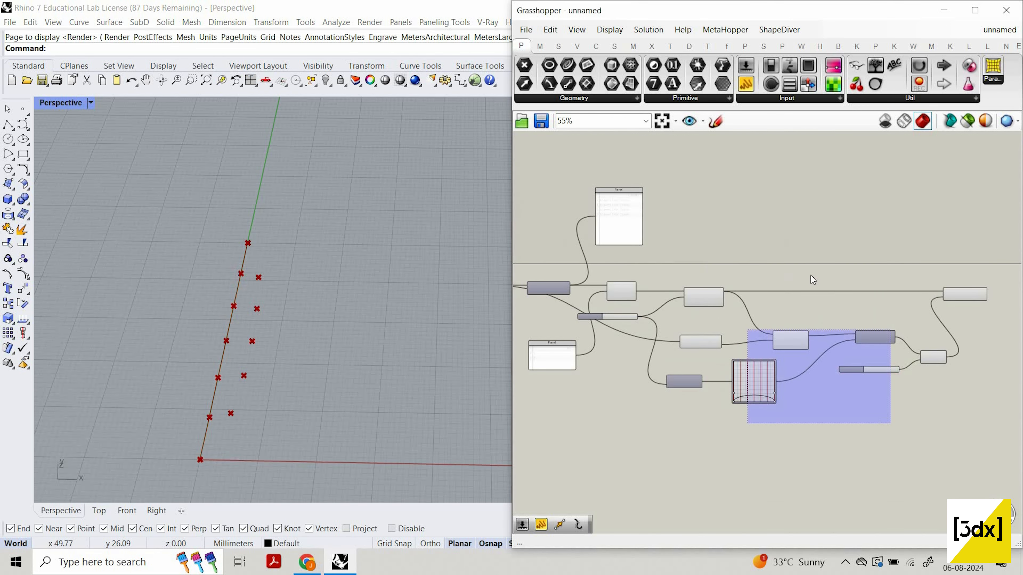
{"action": "middle_click", "coordinate": [818, 291]}
{"action": "left_click", "coordinate": [828, 295]}
{"action": "scroll", "coordinate": [737, 348], "scroll_direction": "down", "scroll_amount": 3}
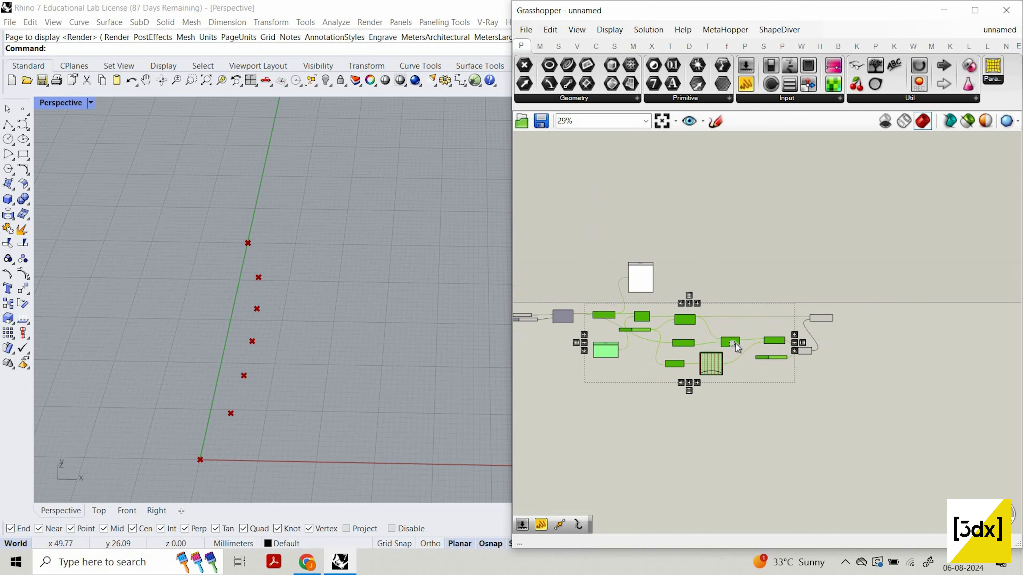
- Turn off the preview of the Amplitude and Multiplication components, selecting them together with the multiplier slider
{"action": "scroll", "coordinate": [821, 354], "scroll_direction": "up", "scroll_amount": 3}
{"action": "left_click_drag", "start_coordinate": [818, 405], "coordinate": [720, 320]}
{"action": "scroll", "coordinate": [777, 351], "scroll_direction": "up", "scroll_amount": 5}
{"action": "middle_click", "coordinate": [725, 295]}
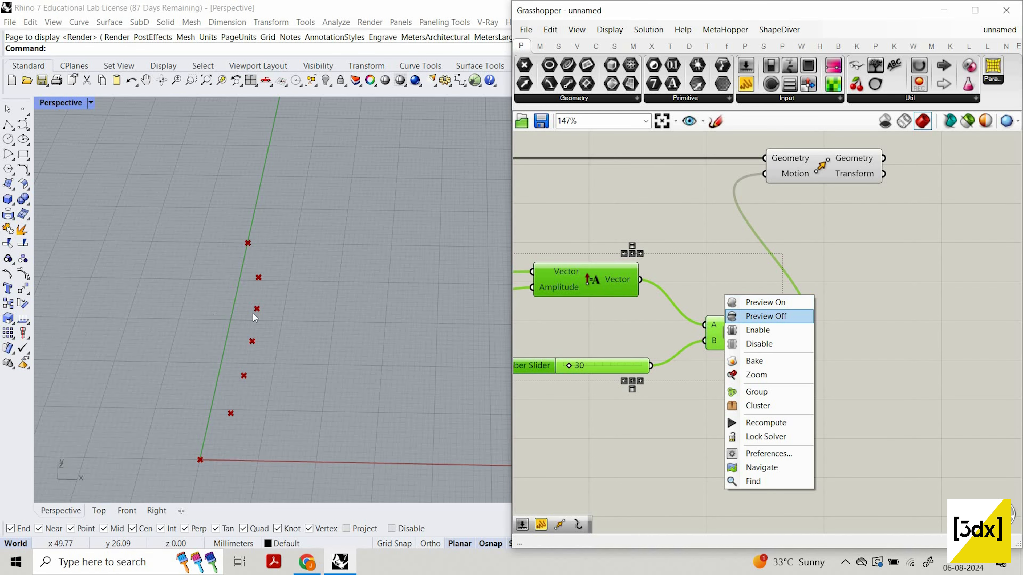
{"action": "left_click", "coordinate": [763, 316]}
- Add a second Move component to the right of the existing Move
{"action": "scroll", "coordinate": [253, 314], "scroll_direction": "down", "scroll_amount": 8}
{"action": "right_click_drag", "start_coordinate": [430, 412], "coordinate": [393, 241]}
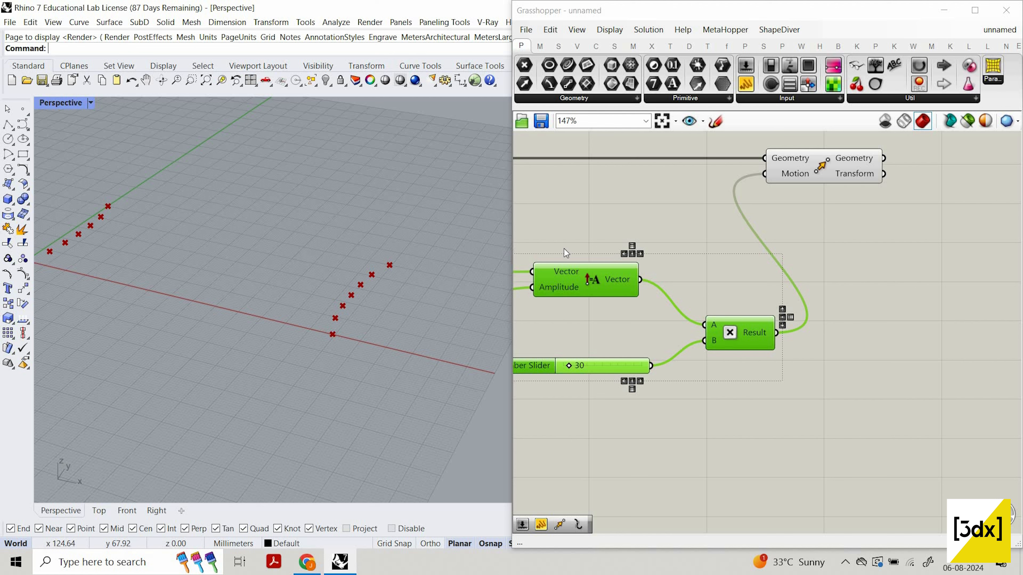
{"action": "scroll", "coordinate": [800, 237], "scroll_direction": "down", "scroll_amount": 1}
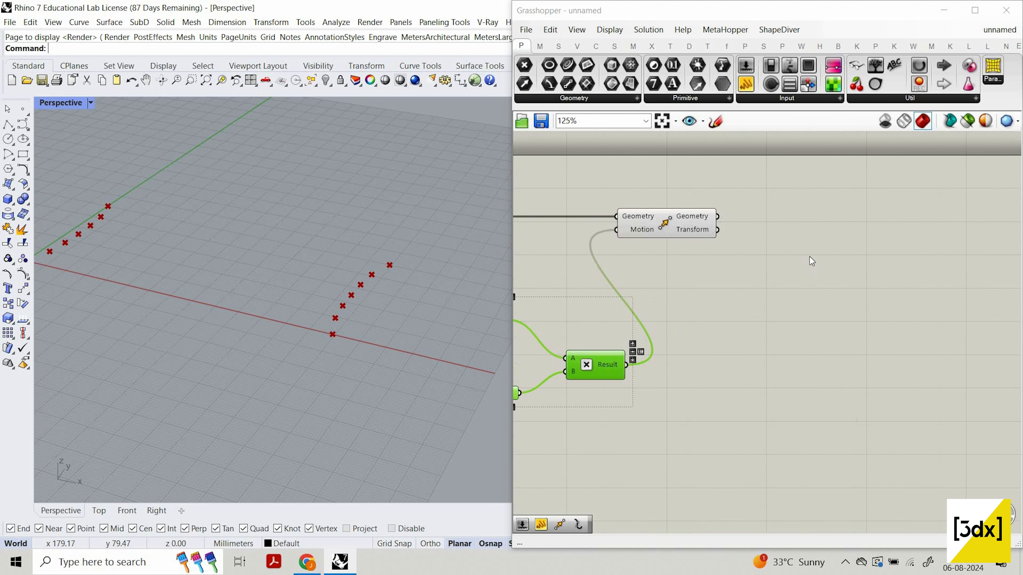
{"action": "double_click", "coordinate": [890, 239]}
{"action": "type", "text": "mov"}
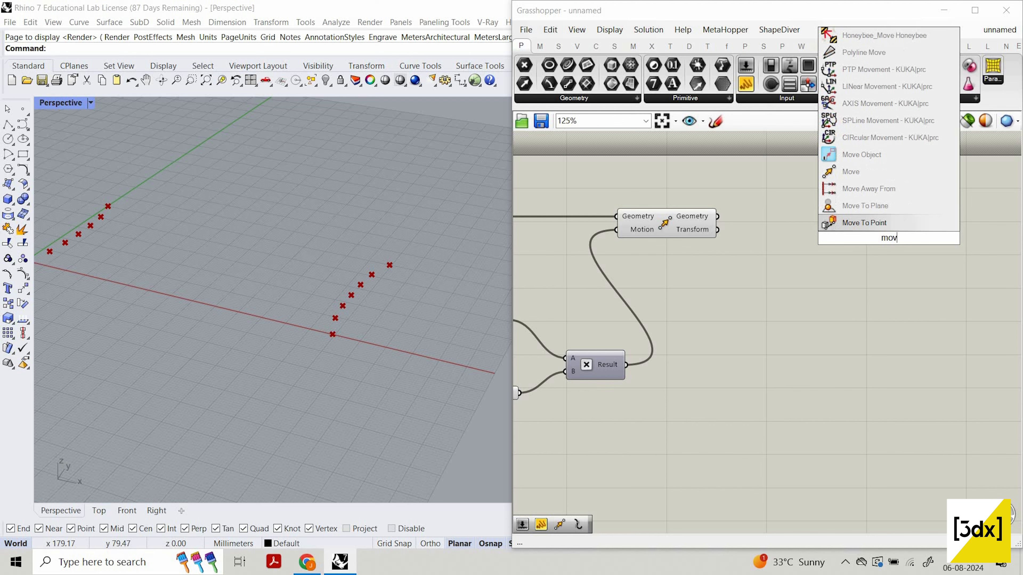
{"action": "type", "text": "e"}
{"action": "left_click", "coordinate": [900, 227]}
- Feed the first Move's Geometry output into the second Move's Geometry input and place the second Move farther right
{"action": "scroll", "coordinate": [706, 214], "scroll_direction": "down", "scroll_amount": 3}
{"action": "scroll", "coordinate": [967, 245], "scroll_direction": "up", "scroll_amount": 3}
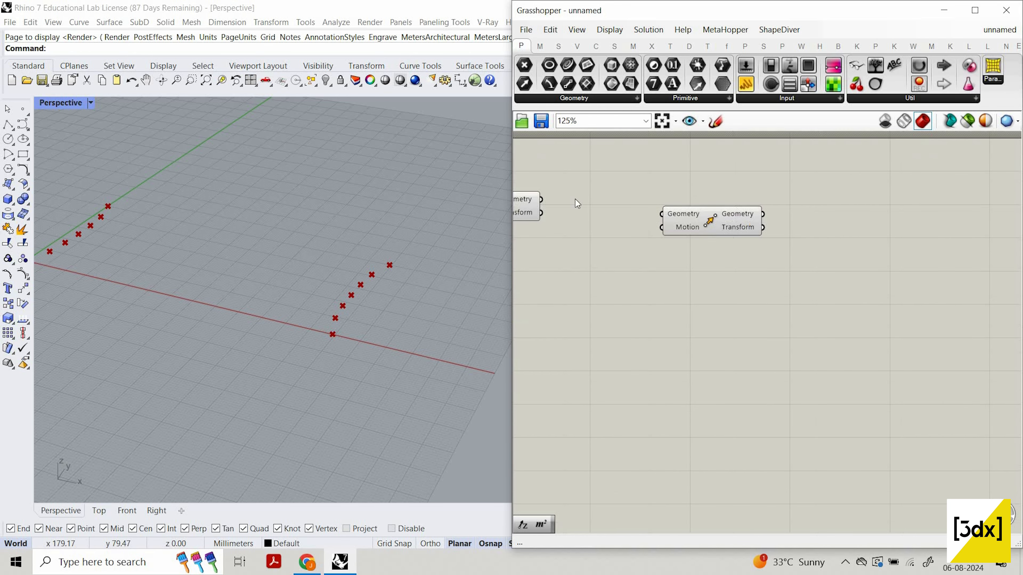
{"action": "left_click_drag", "start_coordinate": [685, 220], "coordinate": [541, 199]}
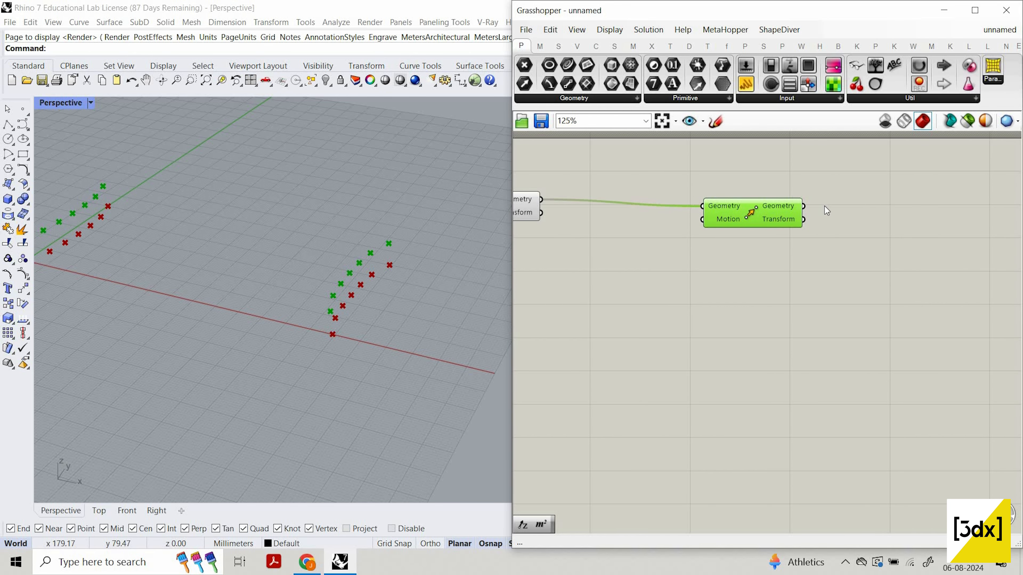
{"action": "left_click_drag", "start_coordinate": [797, 212], "coordinate": [911, 201]}
{"action": "scroll", "coordinate": [883, 204], "scroll_direction": "down", "scroll_amount": 5}
{"action": "scroll", "coordinate": [886, 203], "scroll_direction": "up", "scroll_amount": 4}
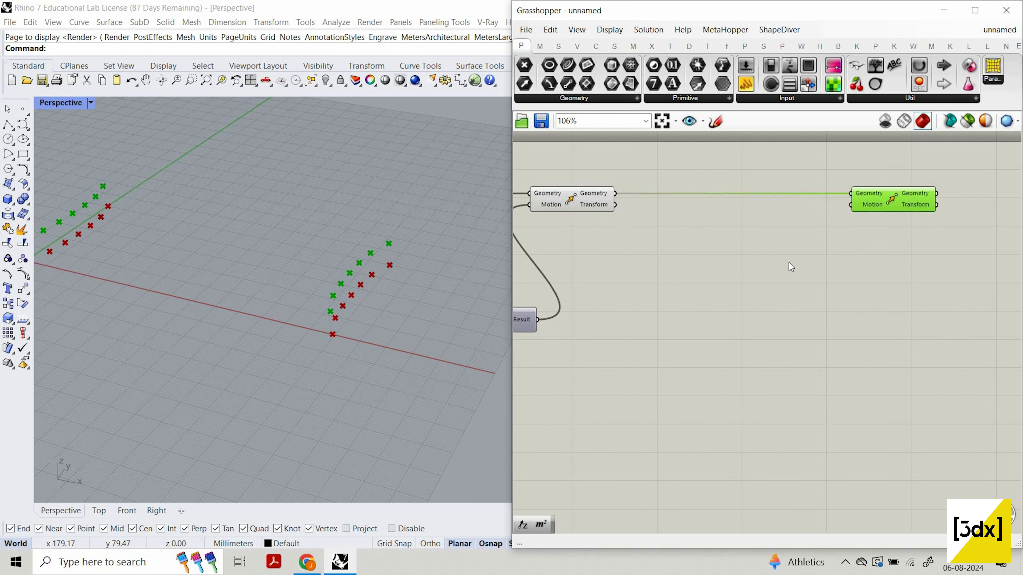
{"action": "scroll", "coordinate": [790, 264], "scroll_direction": "down", "scroll_amount": 4}
{"action": "scroll", "coordinate": [736, 393], "scroll_direction": "up", "scroll_amount": 2}
{"action": "scroll", "coordinate": [736, 394], "scroll_direction": "down", "scroll_amount": 3}
{"action": "scroll", "coordinate": [634, 355], "scroll_direction": "up", "scroll_amount": 3}
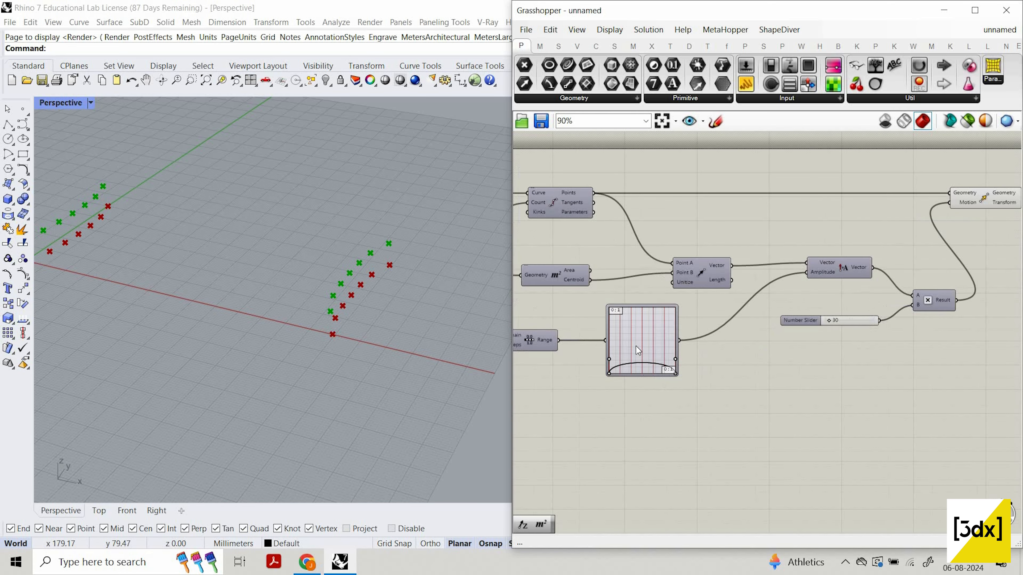
- Duplicate the Graph Mapper and place the copy below the first multiplier slider
{"action": "left_click", "coordinate": [637, 346]}
{"action": "key", "text": "ctrl+c"}
{"action": "key", "text": "ctrl+v"}
{"action": "left_click_drag", "start_coordinate": [638, 348], "coordinate": [882, 408]}
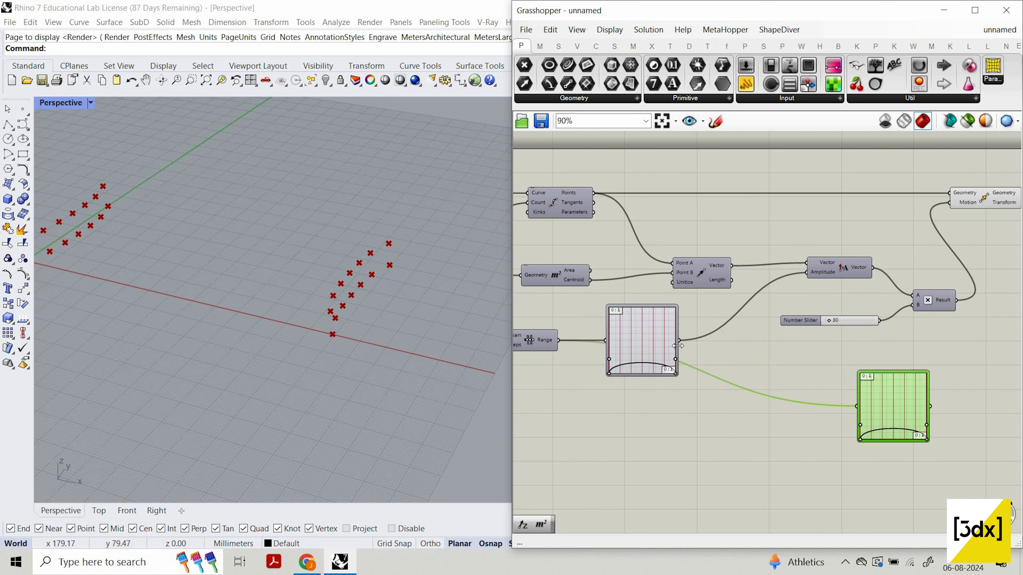
- Feed the Range output into the copied Graph Mapper's input, replacing its link from the first Graph Mapper
{"action": "left_click_drag", "start_coordinate": [679, 341], "coordinate": [908, 418]}
{"action": "scroll", "coordinate": [827, 415], "scroll_direction": "up", "scroll_amount": 6}
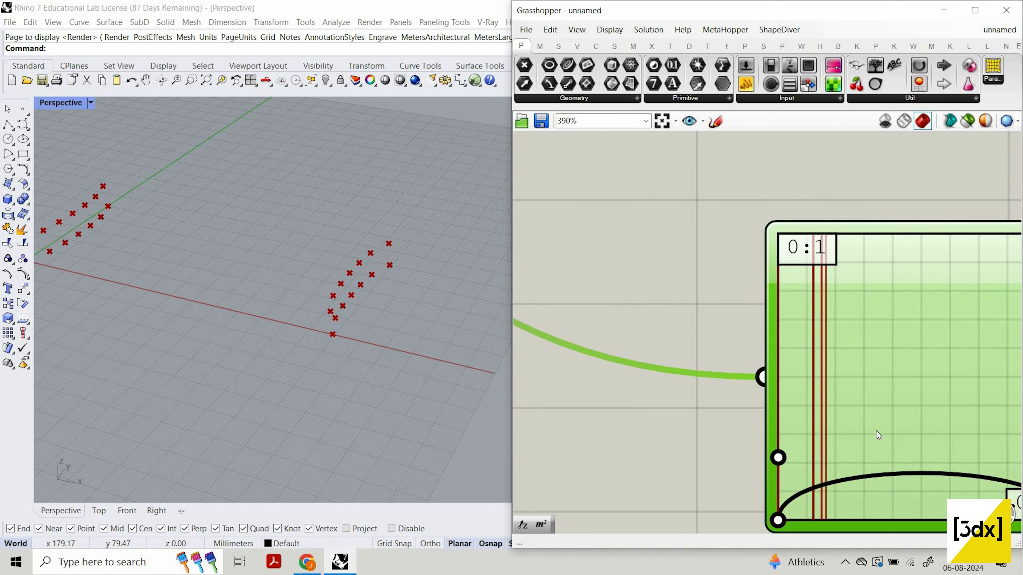
{"action": "scroll", "coordinate": [877, 433], "scroll_direction": "down", "scroll_amount": 6}
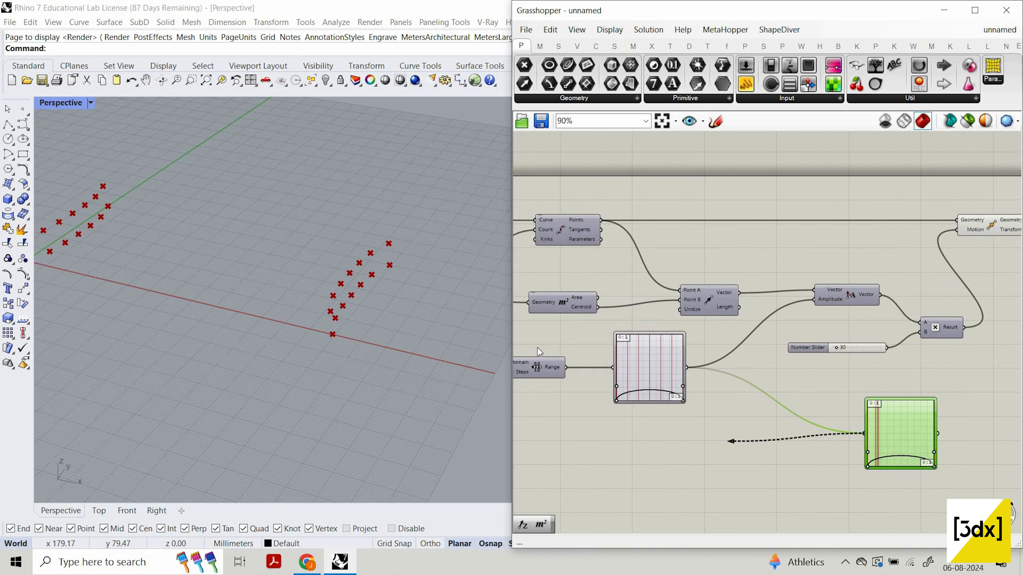
{"action": "scroll", "coordinate": [540, 352], "scroll_direction": "up", "scroll_amount": 2}
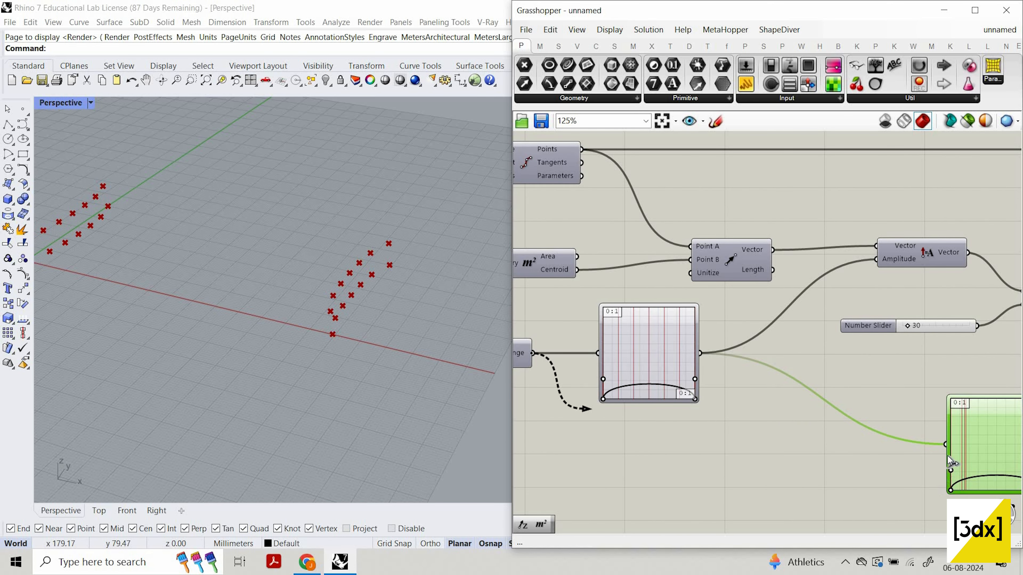
{"action": "left_click_drag", "start_coordinate": [533, 354], "coordinate": [948, 456]}
{"action": "right_click_drag", "start_coordinate": [911, 468], "coordinate": [858, 463]}
{"action": "scroll", "coordinate": [889, 412], "scroll_direction": "up", "scroll_amount": 2}
{"action": "scroll", "coordinate": [709, 379], "scroll_direction": "down", "scroll_amount": 3}
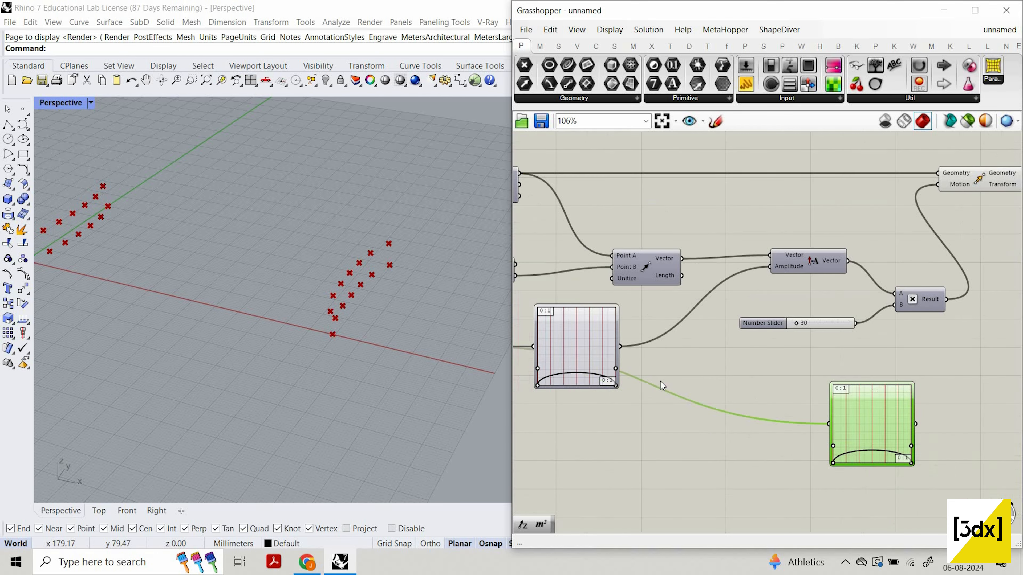
- Add a second Amplitude component and feed the copied Graph Mapper's output into its Amplitude input
{"action": "scroll", "coordinate": [886, 413], "scroll_direction": "up", "scroll_amount": 3}
{"action": "scroll", "coordinate": [646, 383], "scroll_direction": "down", "scroll_amount": 5}
{"action": "scroll", "coordinate": [828, 420], "scroll_direction": "up", "scroll_amount": 2}
{"action": "scroll", "coordinate": [729, 429], "scroll_direction": "down", "scroll_amount": 2}
{"action": "scroll", "coordinate": [740, 406], "scroll_direction": "up", "scroll_amount": 2}
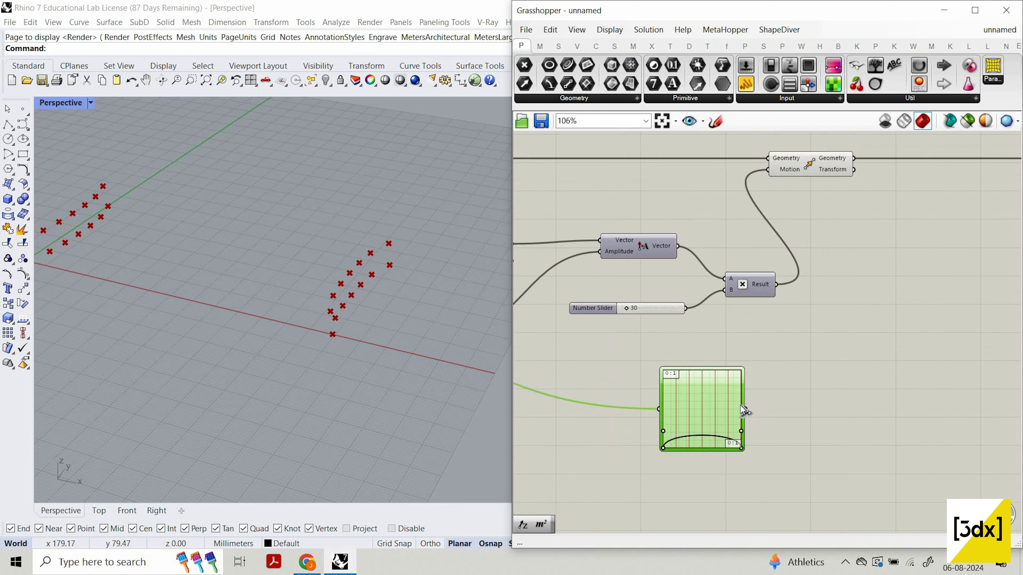
{"action": "scroll", "coordinate": [744, 411], "scroll_direction": "up", "scroll_amount": 2}
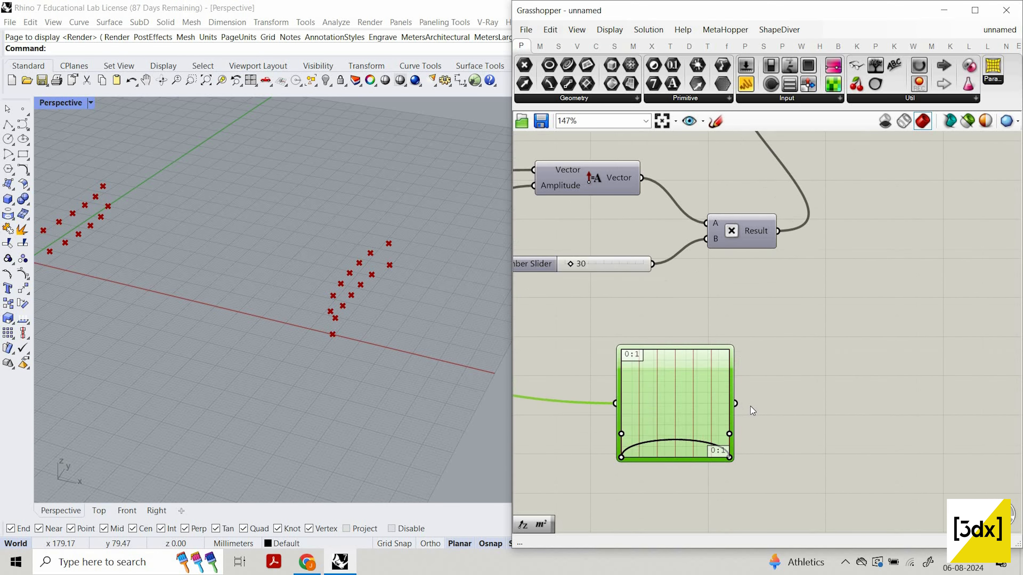
{"action": "scroll", "coordinate": [911, 337], "scroll_direction": "down", "scroll_amount": 3}
{"action": "double_click", "coordinate": [911, 337]}
{"action": "type", "text": "ampli"}
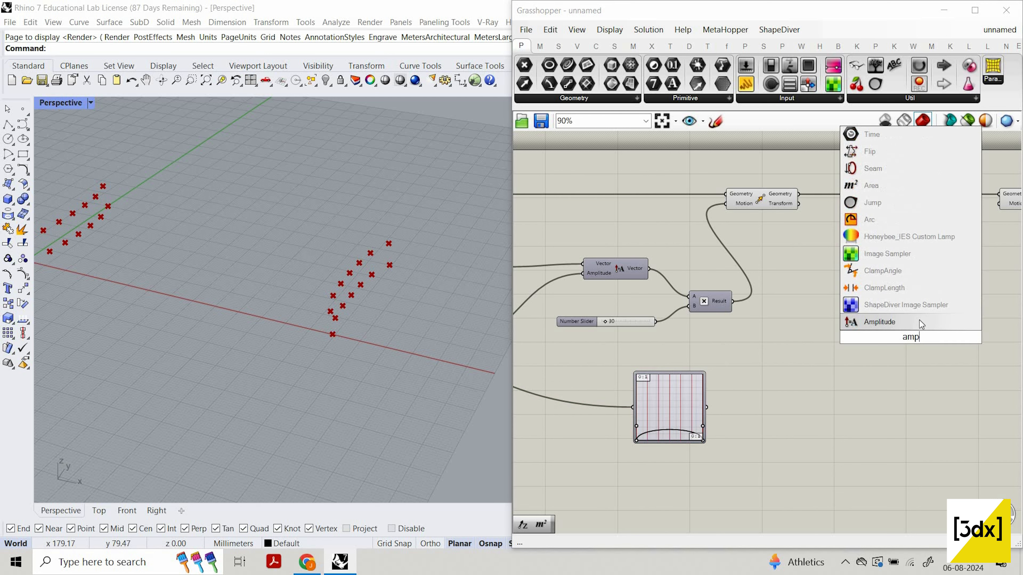
{"action": "key", "text": "Return"}
{"action": "left_click_drag", "start_coordinate": [878, 342], "coordinate": [707, 408]}
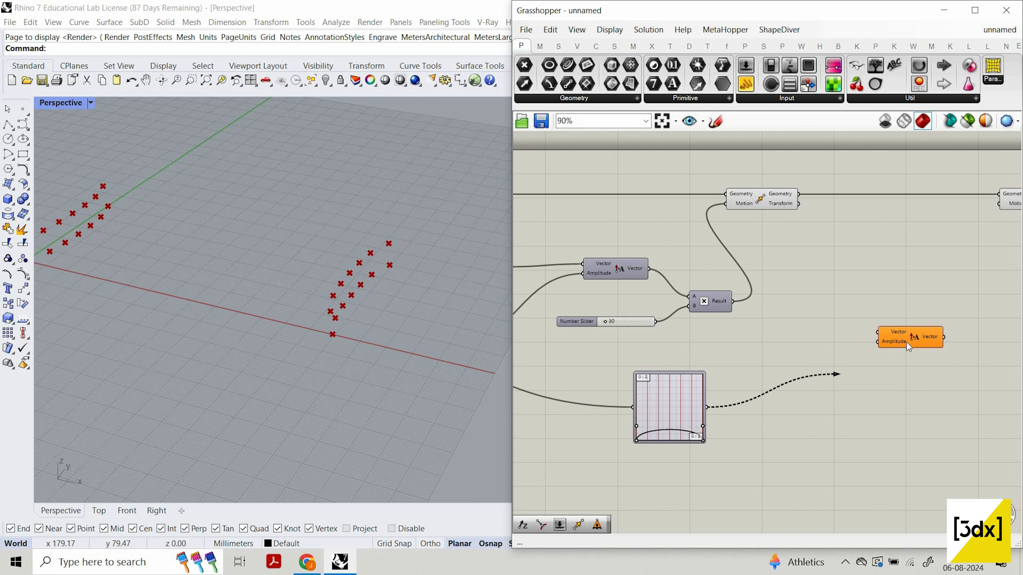
- Shift the new Amplitude component aside and feed a new Unit Z vector into its Vector input
{"action": "left_click_drag", "start_coordinate": [898, 337], "coordinate": [931, 328]}
{"action": "double_click", "coordinate": [807, 341]}
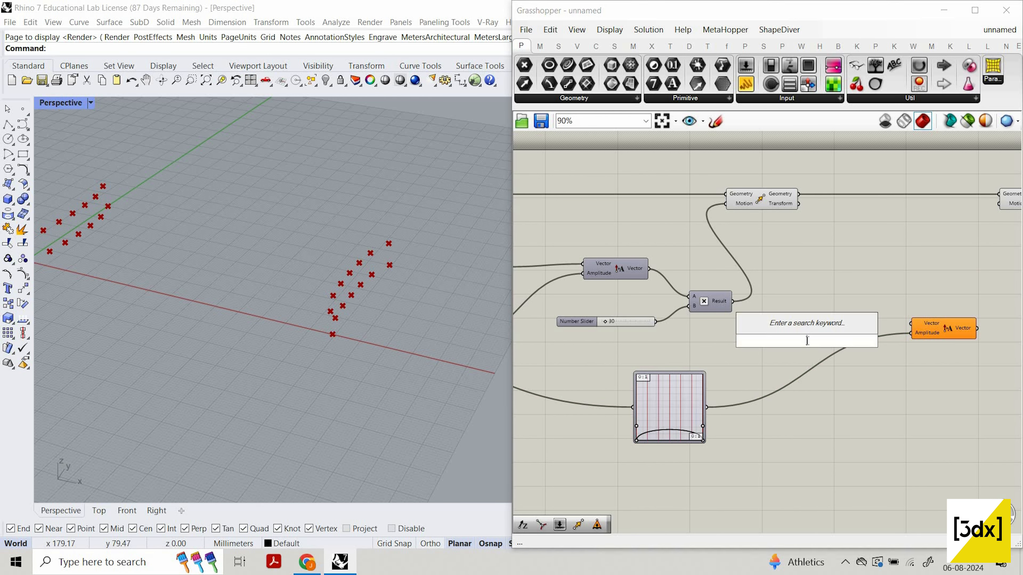
{"action": "type", "text": "unit"}
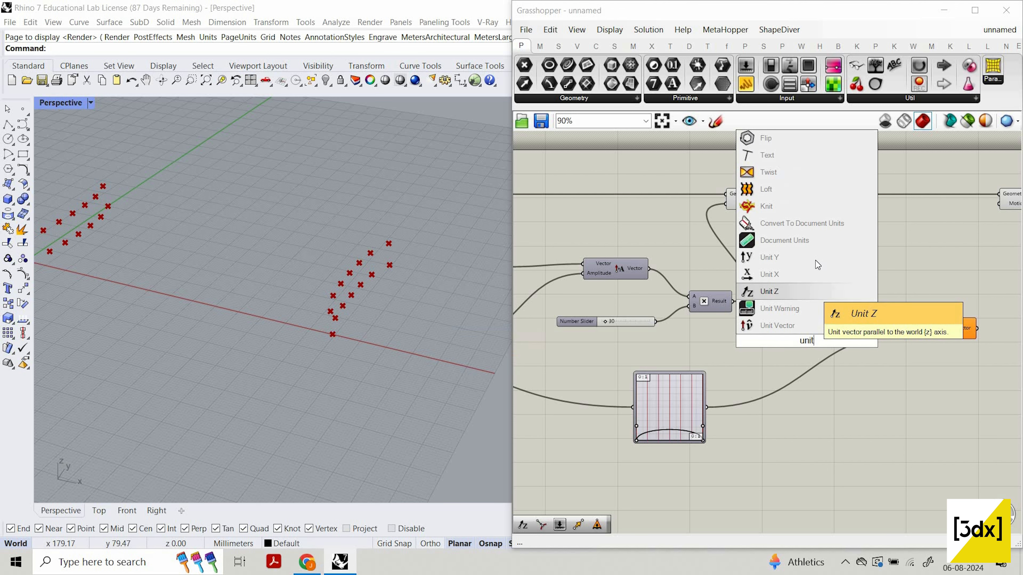
{"action": "left_click", "coordinate": [788, 293]}
{"action": "left_click_drag", "start_coordinate": [910, 327], "coordinate": [782, 325]}
- Add a Multiplication component and feed the second Amplitude's Vector output into its A input
{"action": "scroll", "coordinate": [746, 340], "scroll_direction": "down", "scroll_amount": 3}
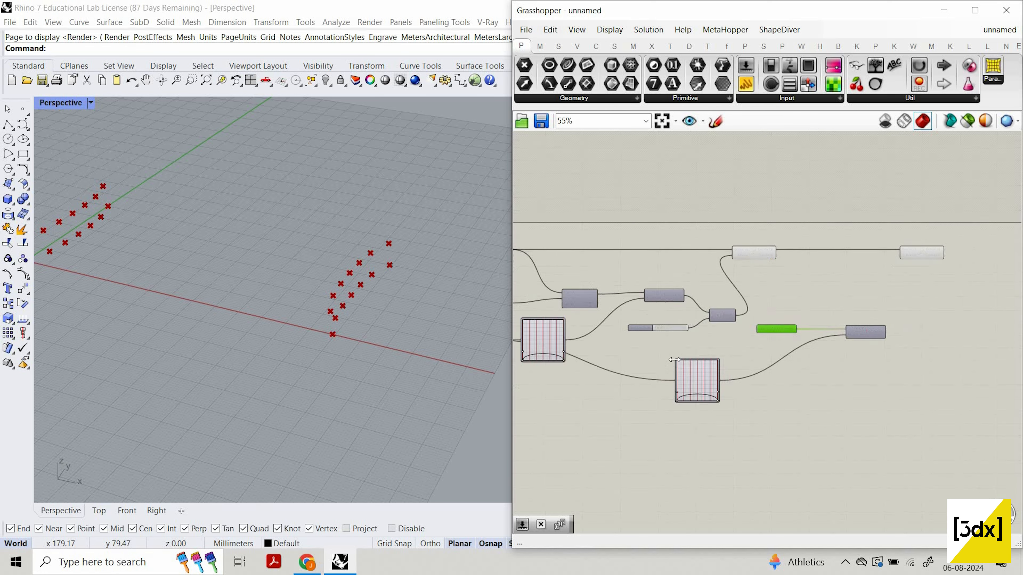
{"action": "scroll", "coordinate": [774, 332], "scroll_direction": "up", "scroll_amount": 5}
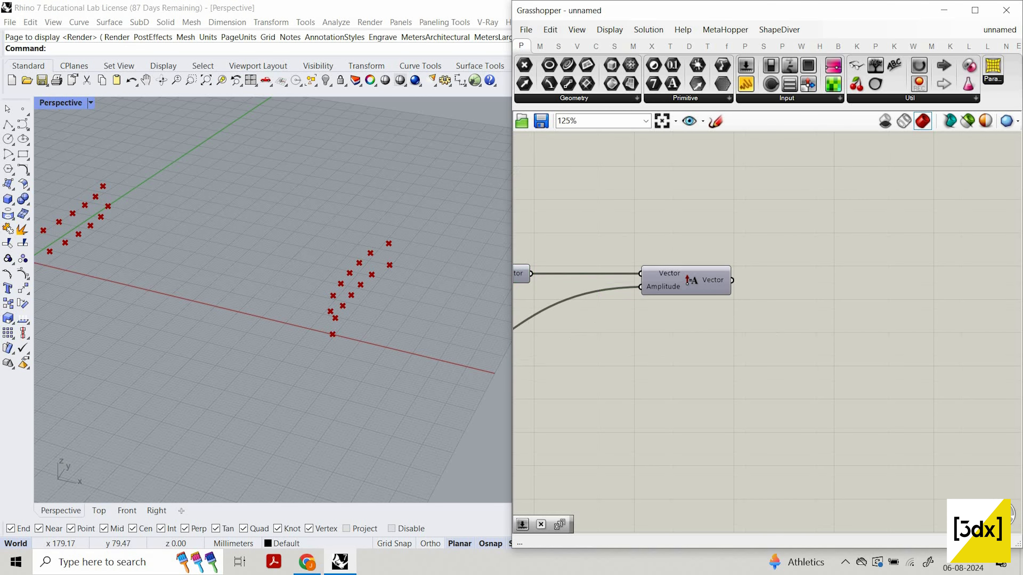
{"action": "double_click", "coordinate": [774, 332]}
{"action": "type", "text": "mul"}
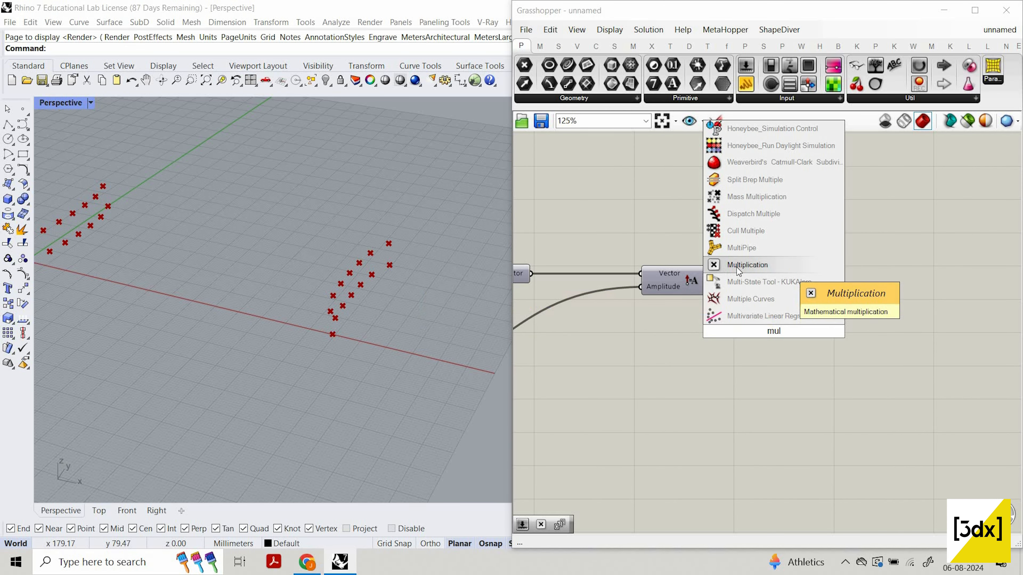
{"action": "left_click", "coordinate": [737, 266]}
{"action": "scroll", "coordinate": [685, 286], "scroll_direction": "up", "scroll_amount": 3}
{"action": "left_click_drag", "start_coordinate": [794, 355], "coordinate": [764, 276]}
{"action": "scroll", "coordinate": [764, 282], "scroll_direction": "down", "scroll_amount": 4}
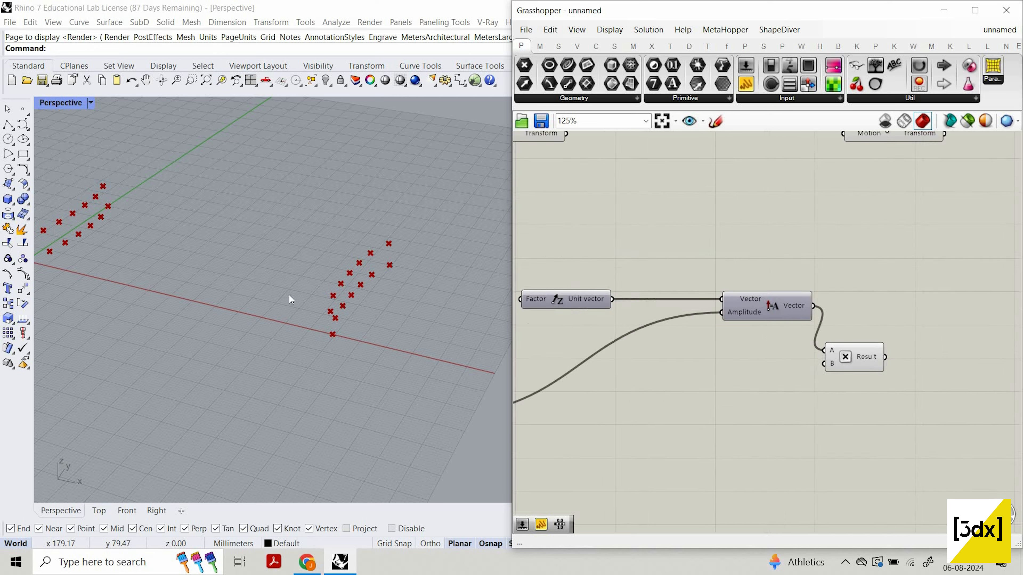
- Examine the two rows of moved points in the Perspective viewport alongside the definition that produces them
{"action": "scroll", "coordinate": [231, 297], "scroll_direction": "down", "scroll_amount": 3}
{"action": "scroll", "coordinate": [228, 291], "scroll_direction": "up", "scroll_amount": 4}
{"action": "scroll", "coordinate": [875, 334], "scroll_direction": "down", "scroll_amount": 4}
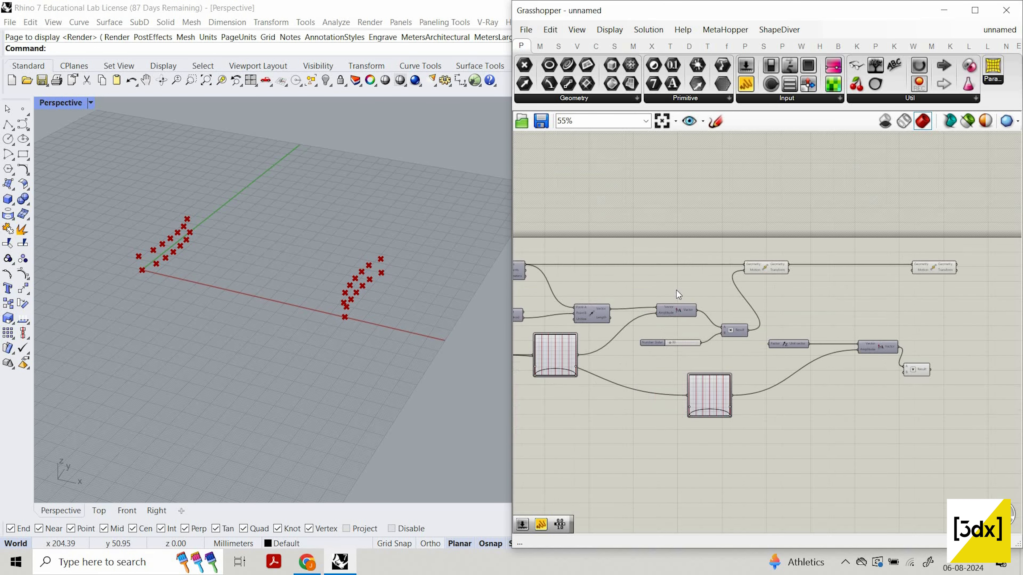
{"action": "scroll", "coordinate": [803, 402], "scroll_direction": "up", "scroll_amount": 1}
{"action": "scroll", "coordinate": [536, 314], "scroll_direction": "up", "scroll_amount": 2}
{"action": "right_click_drag", "start_coordinate": [536, 313], "coordinate": [816, 401]}
{"action": "scroll", "coordinate": [604, 377], "scroll_direction": "up", "scroll_amount": 1}
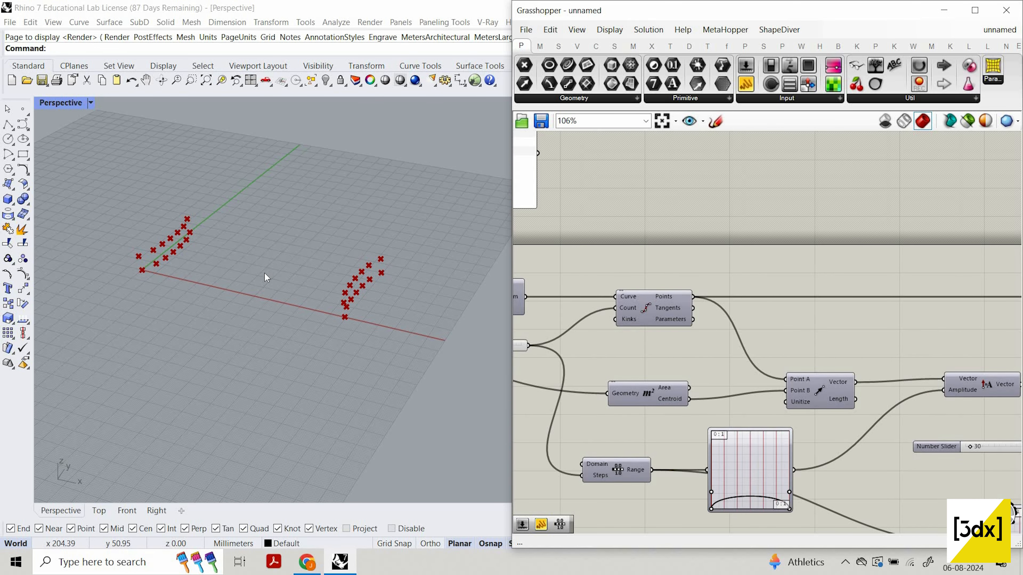
{"action": "right_click_drag", "start_coordinate": [265, 273], "coordinate": [340, 230]}
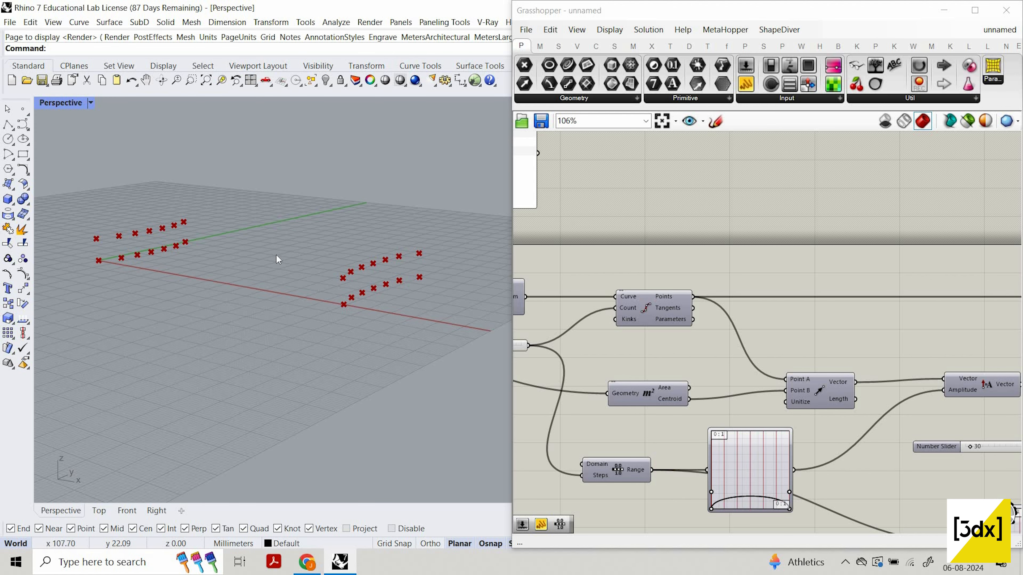
{"action": "right_click_drag", "start_coordinate": [206, 308], "coordinate": [191, 340]}
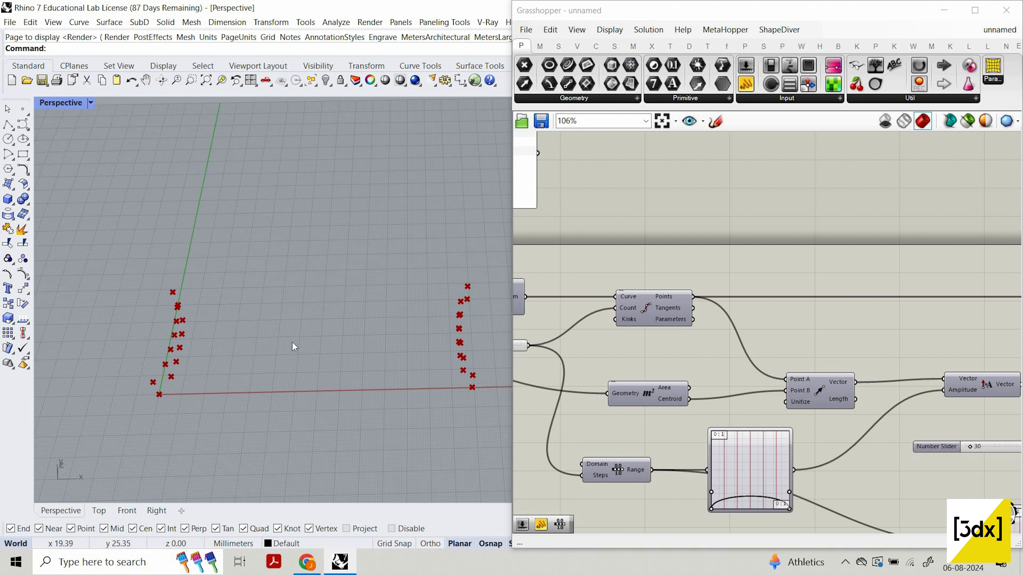
{"action": "scroll", "coordinate": [983, 410], "scroll_direction": "down", "scroll_amount": 4}
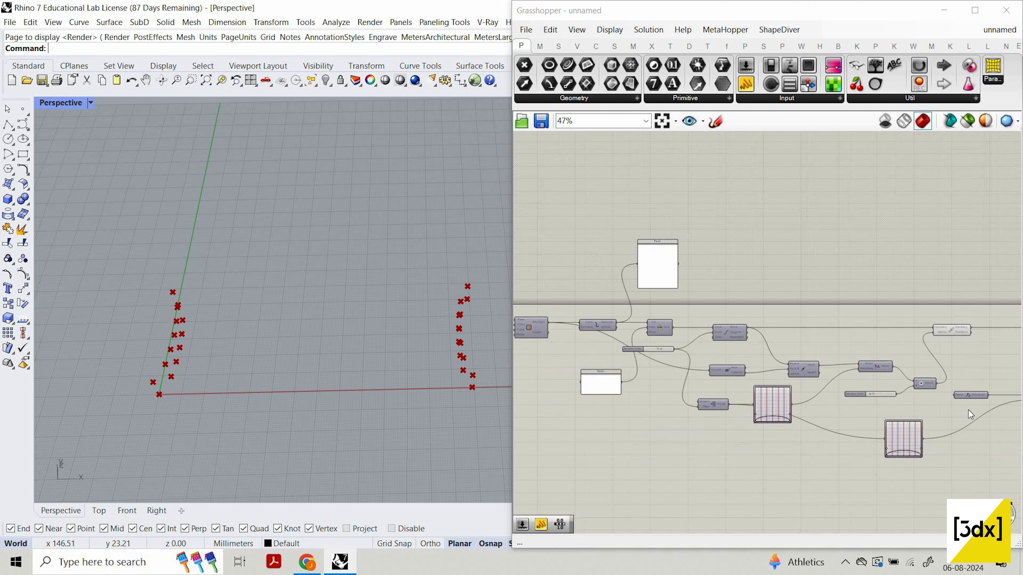
{"action": "scroll", "coordinate": [802, 385], "scroll_direction": "up", "scroll_amount": 2}
{"action": "scroll", "coordinate": [801, 335], "scroll_direction": "up", "scroll_amount": 4}
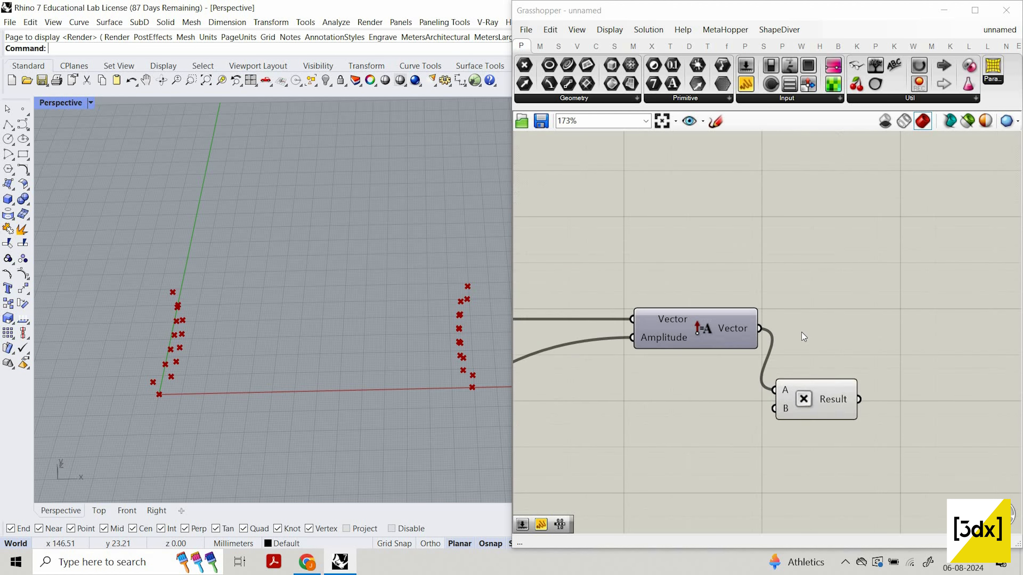
- Place the new Multiplication beside the second Amplitude and feed a new number slider of 6 into its B input
{"action": "left_click", "coordinate": [846, 336]}
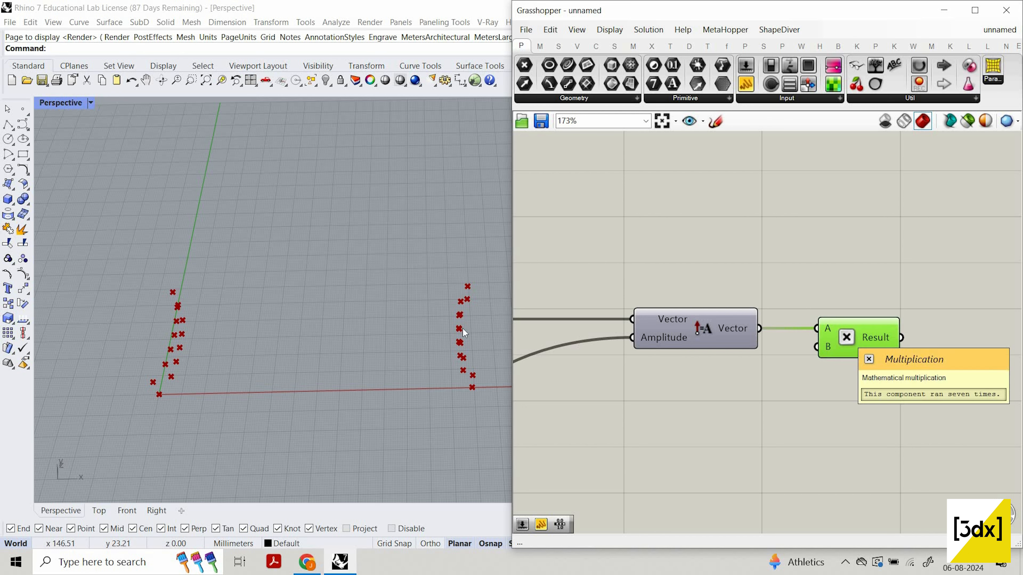
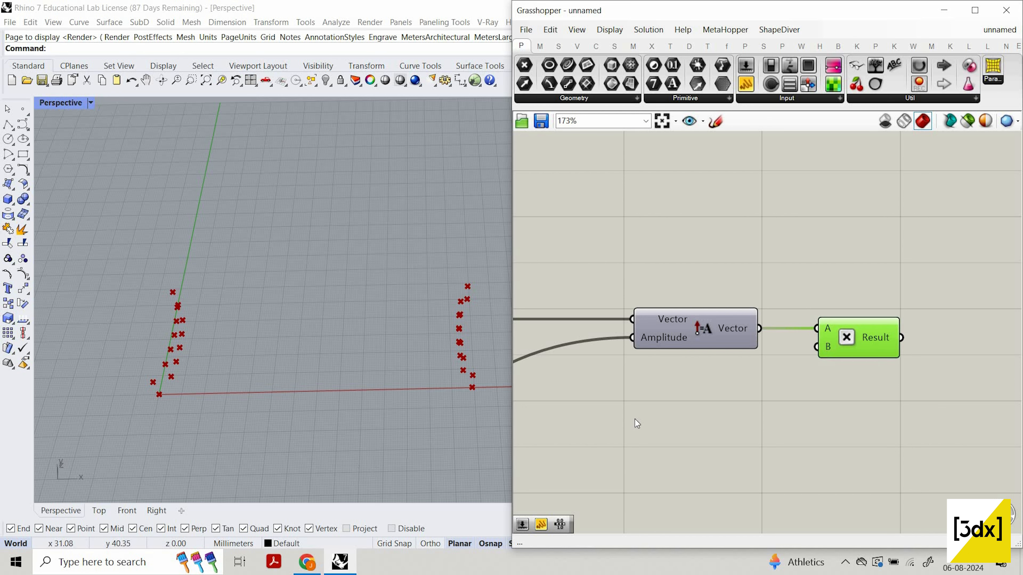
{"action": "double_click", "coordinate": [649, 405]}
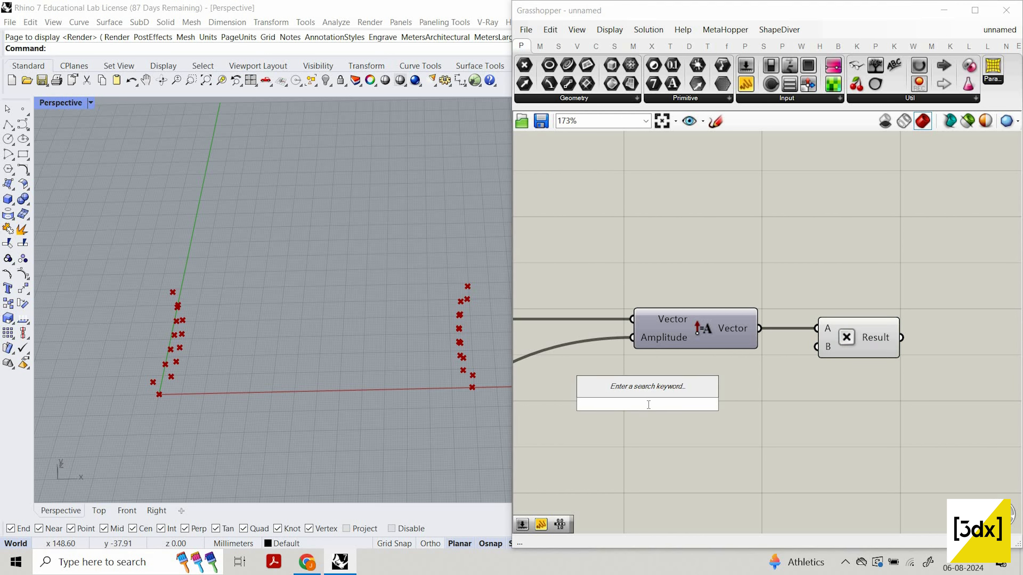
{"action": "type", "text": "6"}
{"action": "key", "text": "Return"}
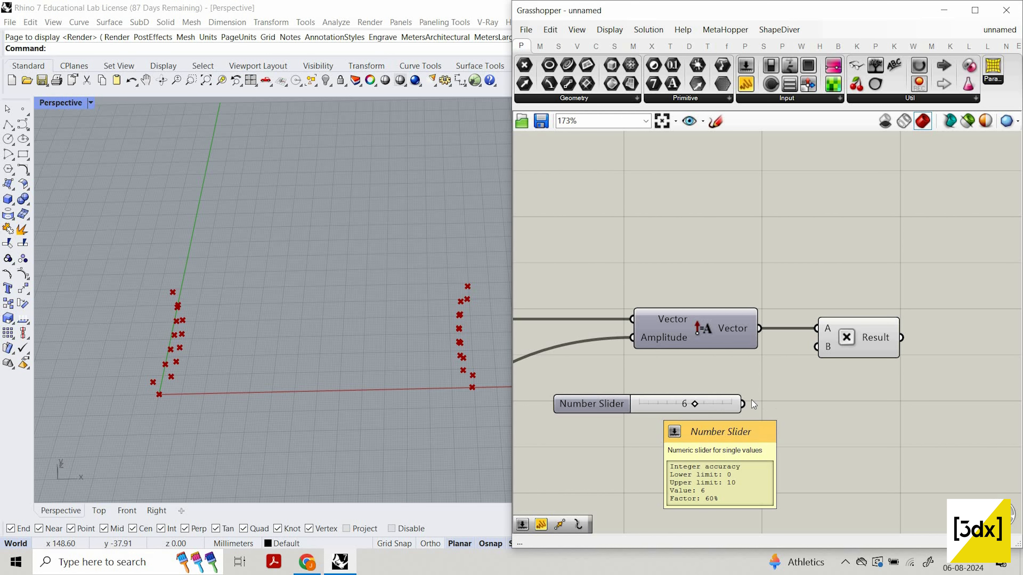
{"action": "left_click_drag", "start_coordinate": [742, 404], "coordinate": [817, 346]}
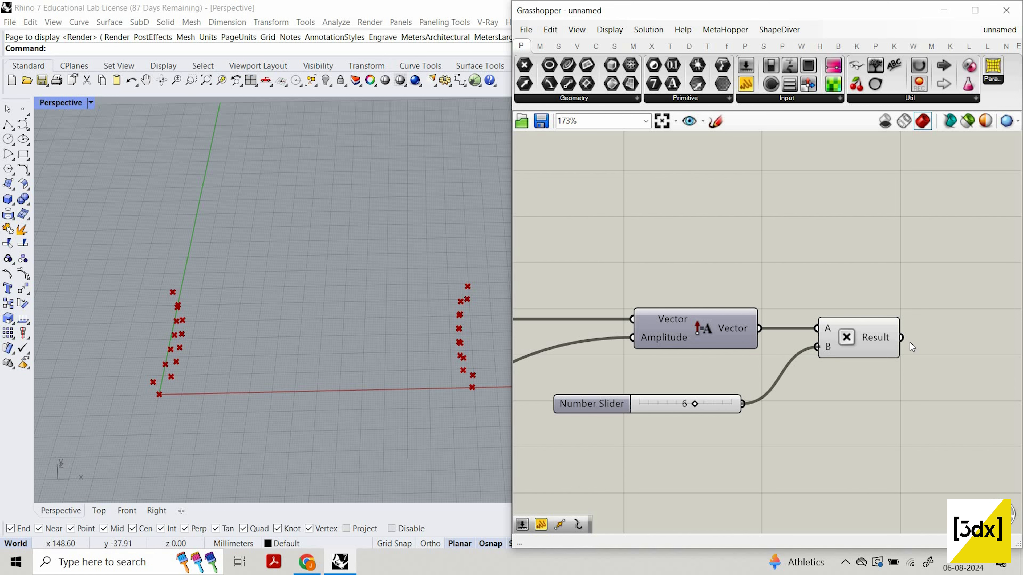
- Feed the new Multiplication's Result into the second Move's Motion input and inspect the points in perspective
{"action": "scroll", "coordinate": [895, 349], "scroll_direction": "down", "scroll_amount": 3}
{"action": "left_click_drag", "start_coordinate": [898, 344], "coordinate": [872, 192]}
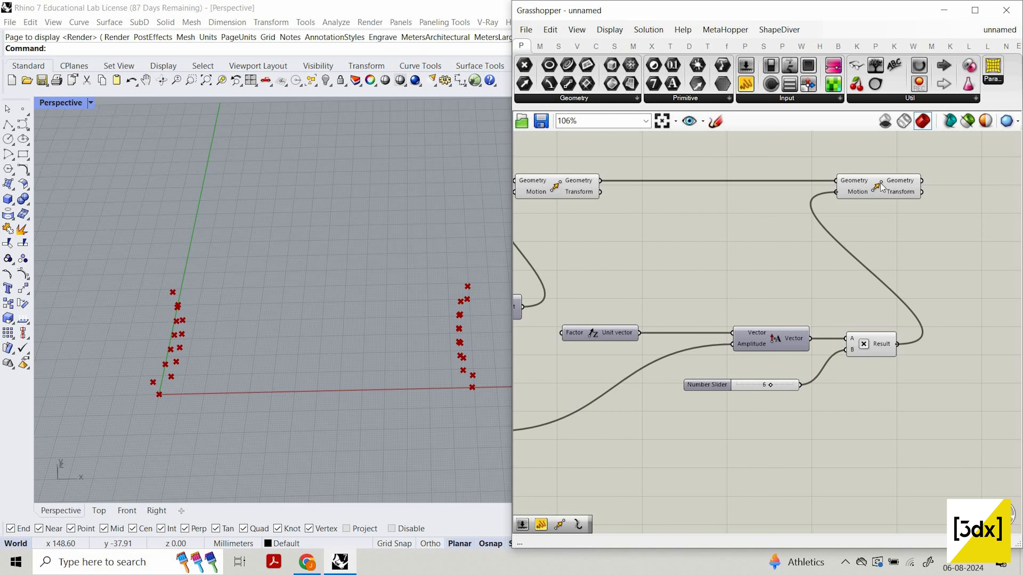
{"action": "scroll", "coordinate": [774, 388], "scroll_direction": "up", "scroll_amount": 5}
{"action": "right_click_drag", "start_coordinate": [381, 310], "coordinate": [286, 265]}
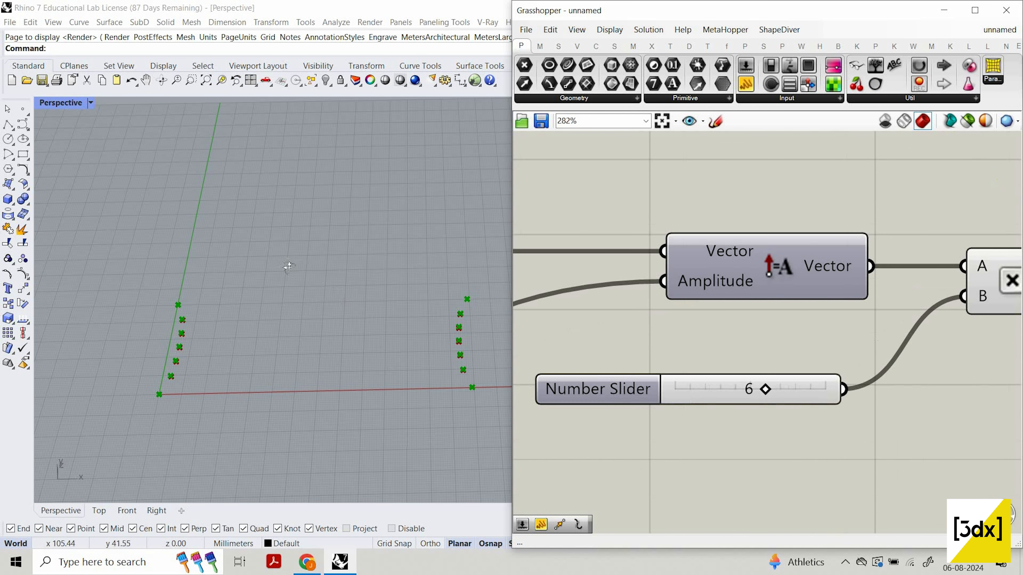
{"action": "scroll", "coordinate": [731, 456], "scroll_direction": "down", "scroll_amount": 3}
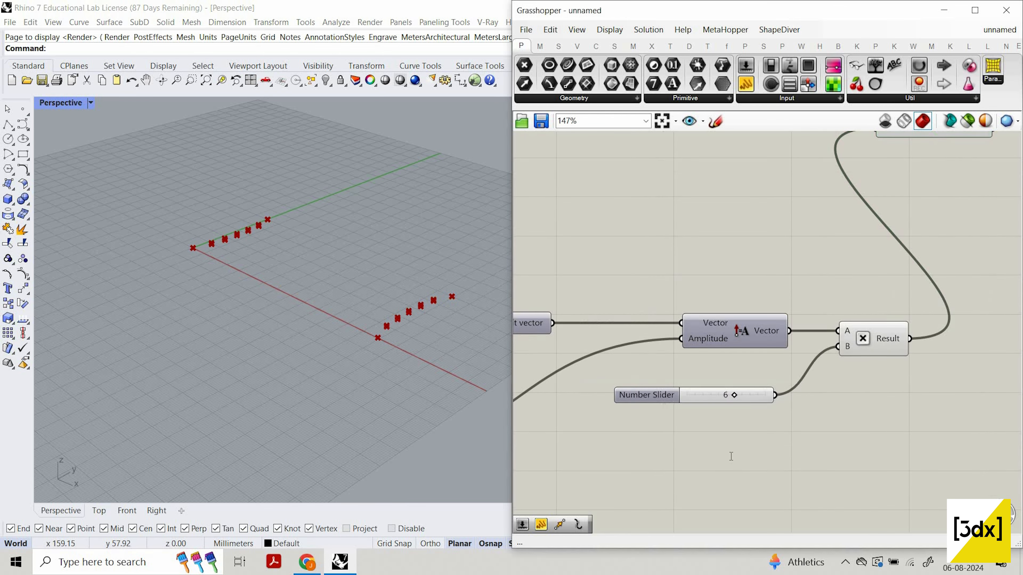
- Add a number slider of 55 and feed it into the new Multiplication's B input in place of the 6 slider
{"action": "double_click", "coordinate": [731, 454]}
{"action": "type", "text": "253"}
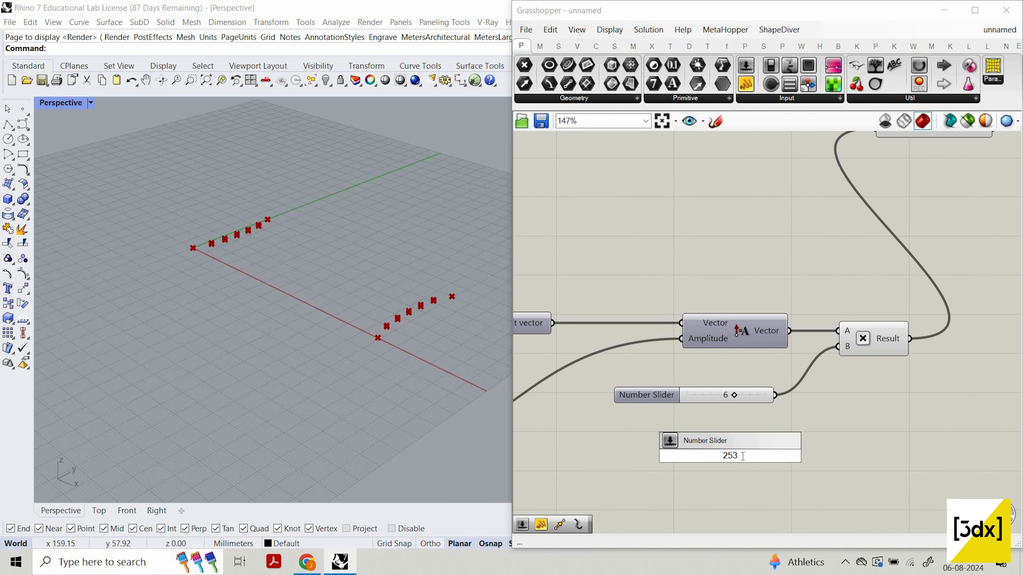
{"action": "type", "text": "5"}
{"action": "key", "text": "BackSpace"}
{"action": "key", "text": "BackSpace"}
{"action": "type", "text": "55"}
{"action": "key", "text": "Return"}
{"action": "left_click_drag", "start_coordinate": [811, 456], "coordinate": [839, 348]}
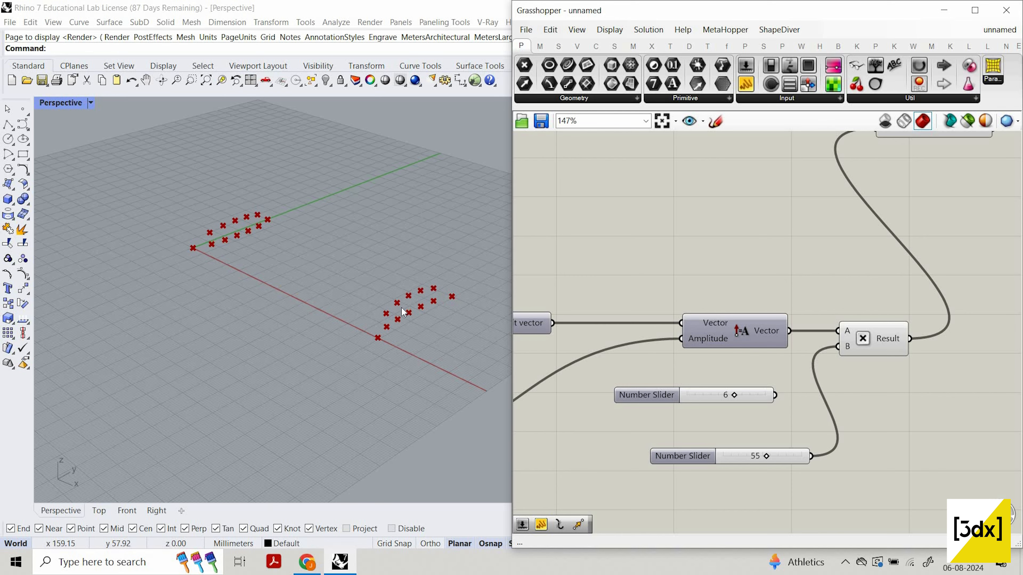
- Lower the vertical multiplier slider to reduce the height of the raised points
{"action": "scroll", "coordinate": [342, 278], "scroll_direction": "up", "scroll_amount": 4}
{"action": "right_click_drag", "start_coordinate": [342, 269], "coordinate": [431, 292]}
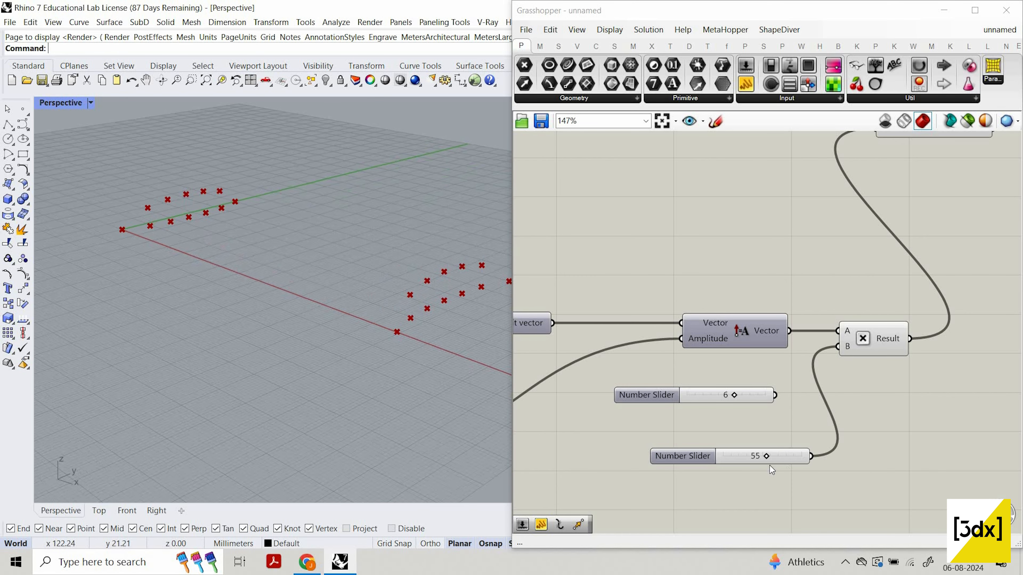
{"action": "scroll", "coordinate": [766, 465], "scroll_direction": "up", "scroll_amount": 2}
{"action": "left_click_drag", "start_coordinate": [768, 454], "coordinate": [839, 333]}
- Add a Nurbs Curve component after the second Move and feed the moved Geometry into its Vertices input
{"action": "scroll", "coordinate": [839, 333], "scroll_direction": "down", "scroll_amount": 4}
{"action": "double_click", "coordinate": [840, 332]}
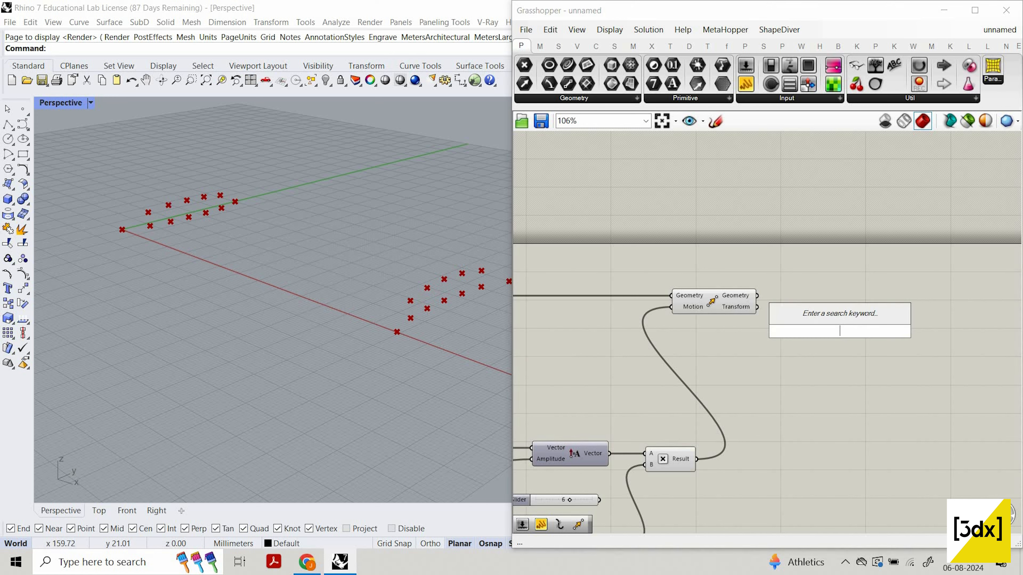
{"action": "type", "text": "nur"}
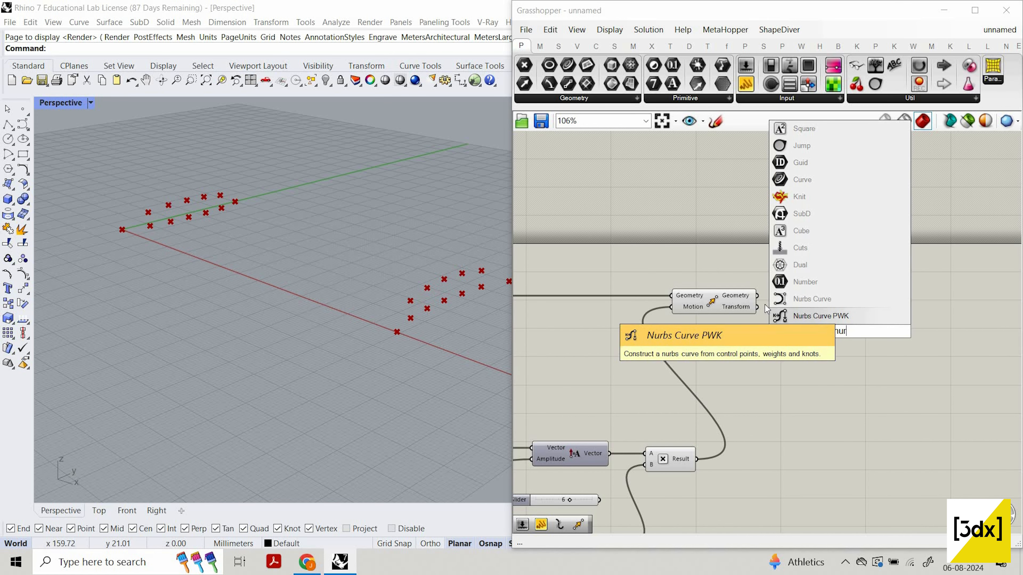
{"action": "left_click", "coordinate": [841, 300]}
{"action": "scroll", "coordinate": [776, 307], "scroll_direction": "up", "scroll_amount": 3}
{"action": "left_click_drag", "start_coordinate": [833, 328], "coordinate": [824, 328]}
- Hide the preview of the point and vector components feeding the Nurbs Curve, leaving the final curves displayed
{"action": "scroll", "coordinate": [840, 434], "scroll_direction": "down", "scroll_amount": 6}
{"action": "left_click_drag", "start_coordinate": [840, 437], "coordinate": [538, 237]}
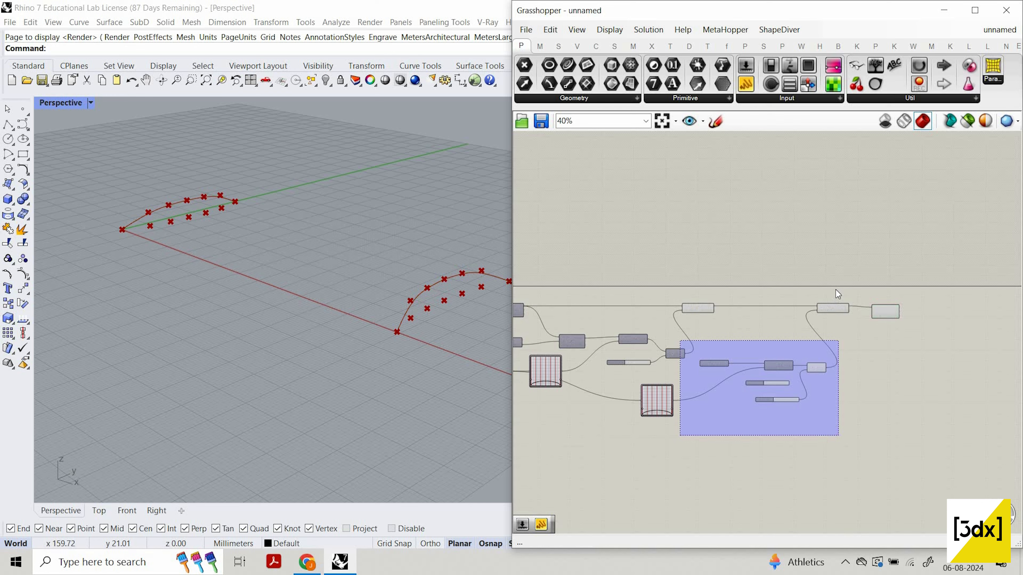
{"action": "middle_click", "coordinate": [836, 290]}
{"action": "left_click", "coordinate": [855, 313]}
{"action": "right_click_drag", "start_coordinate": [424, 303], "coordinate": [980, 411]}
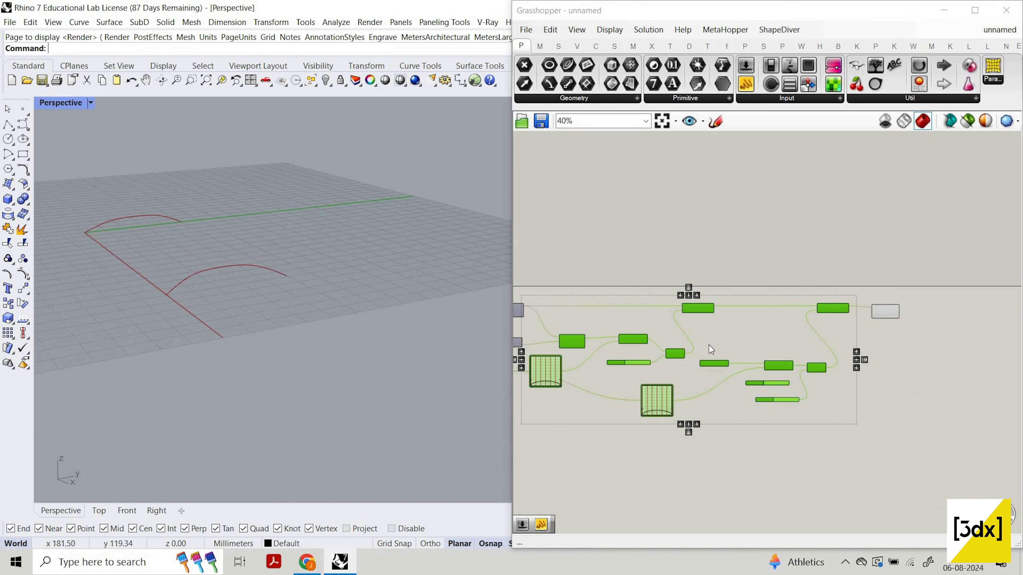
- Set the expression -x on the Vector input of the vertical Amplitude component and inspect the flipped curves in perspective
{"action": "scroll", "coordinate": [709, 345], "scroll_direction": "up", "scroll_amount": 6}
{"action": "scroll", "coordinate": [693, 379], "scroll_direction": "up", "scroll_amount": 3}
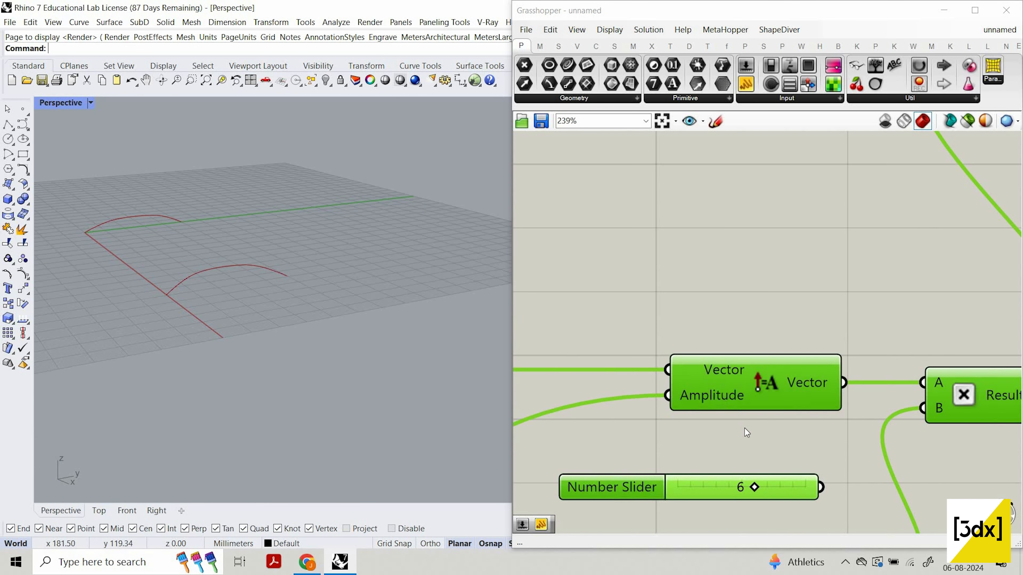
{"action": "right_click", "coordinate": [692, 370]}
{"action": "mouse_move", "coordinate": [737, 434]}
{"action": "left_click", "coordinate": [856, 448]}
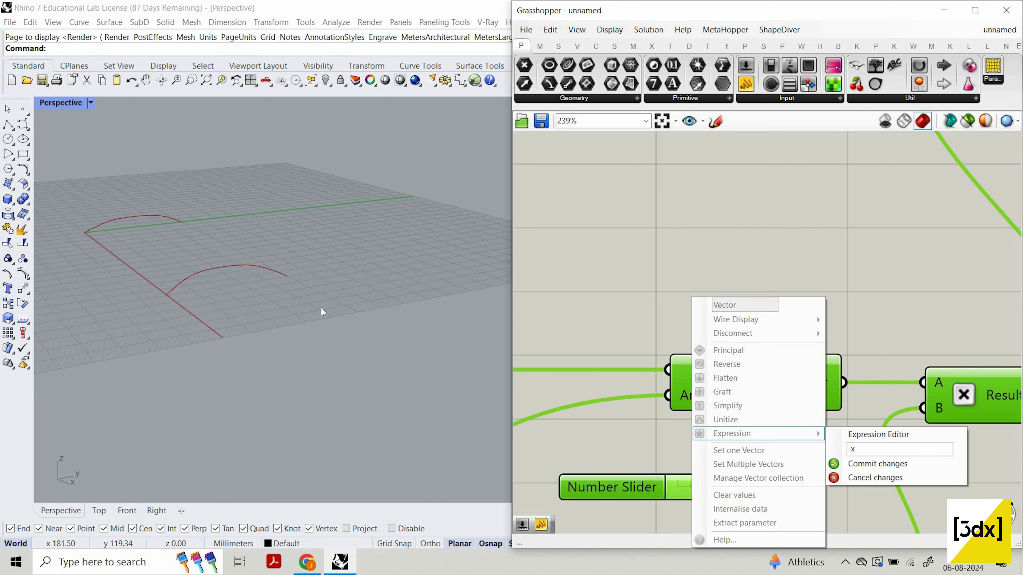
{"action": "right_click_drag", "start_coordinate": [361, 322], "coordinate": [440, 282]}
{"action": "scroll", "coordinate": [455, 281], "scroll_direction": "down", "scroll_amount": 5}
{"action": "scroll", "coordinate": [440, 285], "scroll_direction": "up", "scroll_amount": 5}
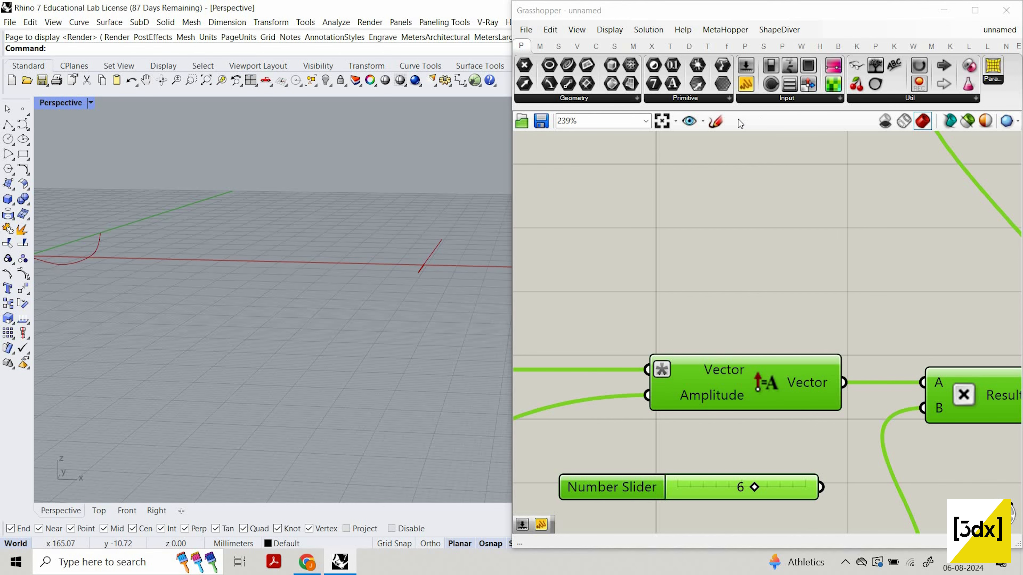
{"action": "left_click", "coordinate": [716, 122]}
{"action": "mouse_move", "coordinate": [709, 188]}
{"action": "left_mouse_down"}
{"action": "mouse_move", "coordinate": [709, 276]}
{"action": "mouse_move", "coordinate": [731, 266]}
{"action": "left_mouse_up"}
{"action": "mouse_move", "coordinate": [867, 313]}
{"action": "left_mouse_down"}
{"action": "mouse_move", "coordinate": [731, 326]}
{"action": "mouse_move", "coordinate": [762, 329]}
{"action": "left_mouse_up"}
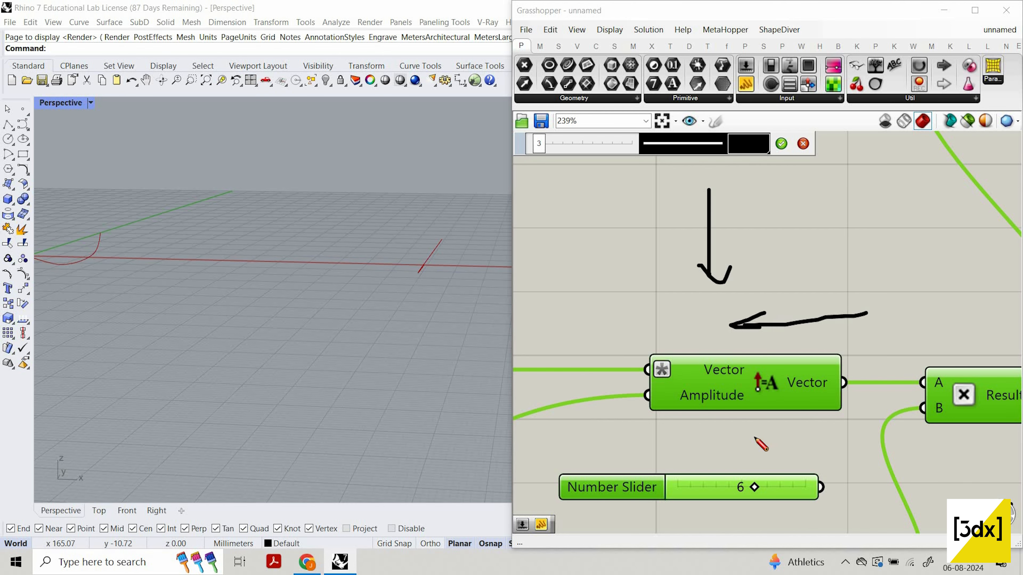
{"action": "left_click", "coordinate": [803, 144]}
- Add the +1 output to the List Item component that picks the rectangle's edges
{"action": "left_click", "coordinate": [391, 275]}
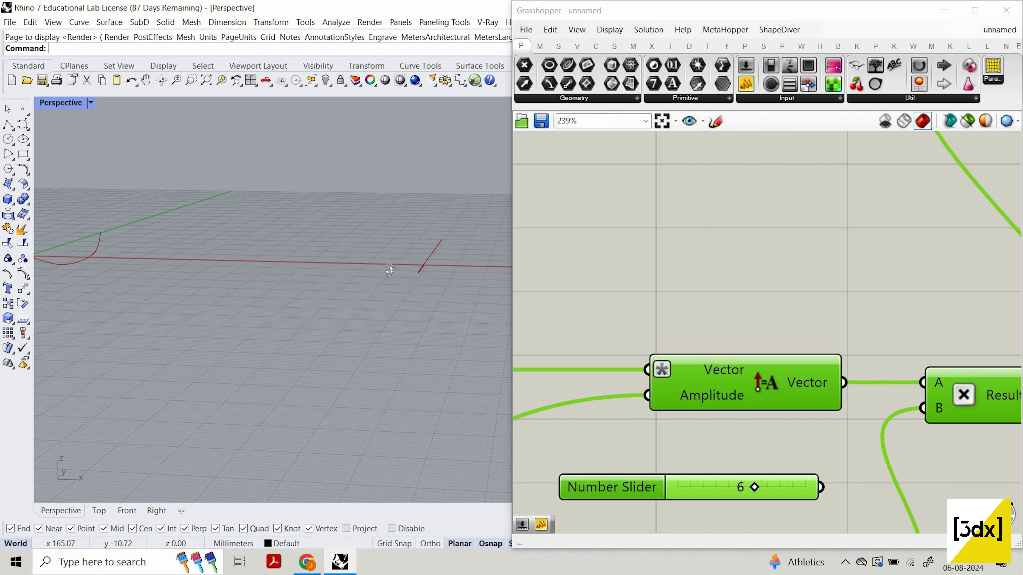
{"action": "scroll", "coordinate": [389, 270], "scroll_direction": "down", "scroll_amount": 6}
{"action": "right_click_drag", "start_coordinate": [478, 298], "coordinate": [365, 293]}
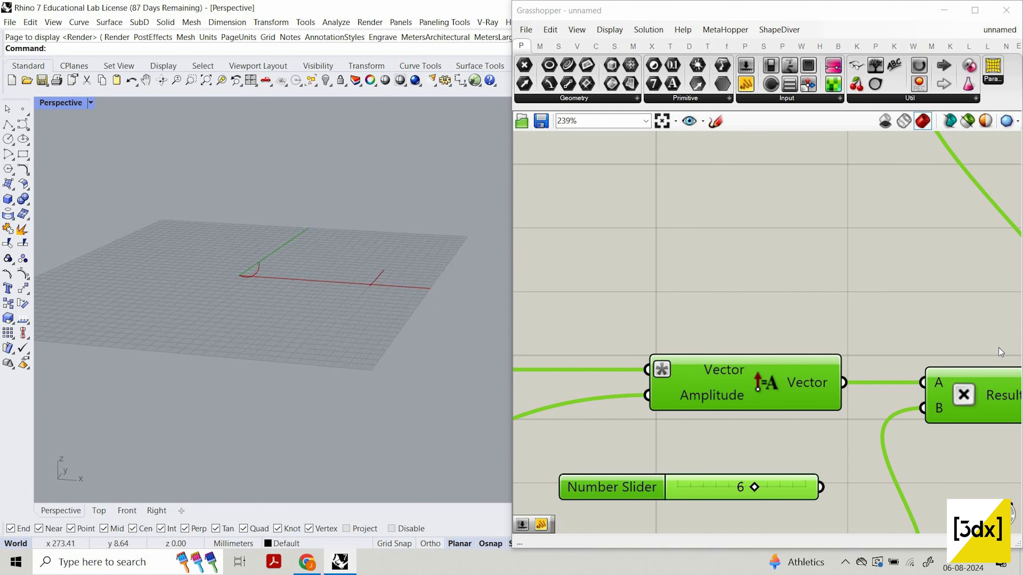
{"action": "scroll", "coordinate": [786, 298], "scroll_direction": "down", "scroll_amount": 4}
{"action": "scroll", "coordinate": [992, 344], "scroll_direction": "down", "scroll_amount": 5}
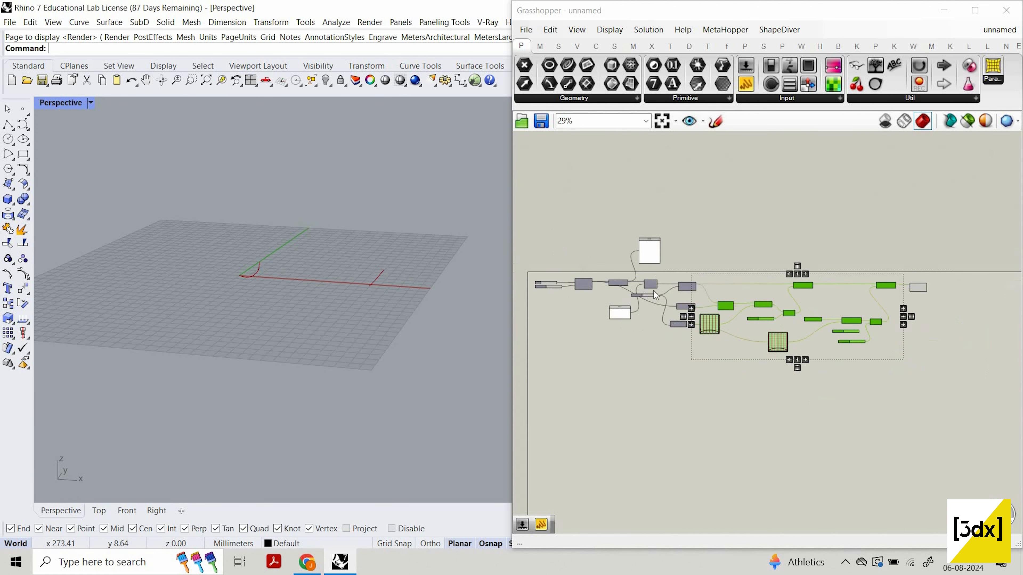
{"action": "scroll", "coordinate": [641, 292], "scroll_direction": "up", "scroll_amount": 9}
{"action": "scroll", "coordinate": [626, 372], "scroll_direction": "down", "scroll_amount": 4}
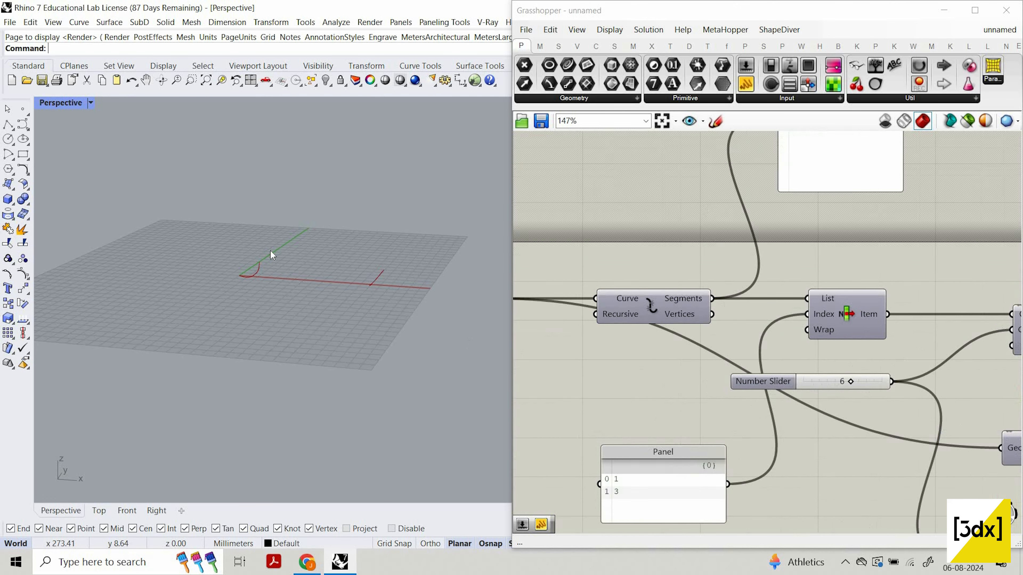
{"action": "scroll", "coordinate": [663, 312], "scroll_direction": "down", "scroll_amount": 4}
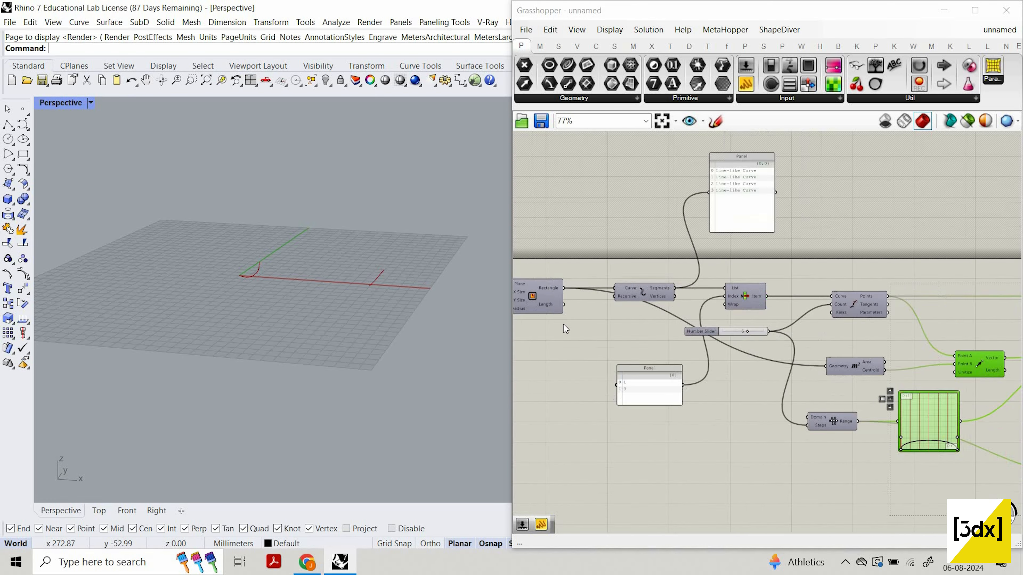
{"action": "scroll", "coordinate": [783, 334], "scroll_direction": "up", "scroll_amount": 4}
{"action": "scroll", "coordinate": [667, 332], "scroll_direction": "up", "scroll_amount": 4}
{"action": "scroll", "coordinate": [666, 332], "scroll_direction": "down", "scroll_amount": 5}
{"action": "scroll", "coordinate": [657, 350], "scroll_direction": "up", "scroll_amount": 5}
{"action": "scroll", "coordinate": [657, 351], "scroll_direction": "up", "scroll_amount": 6}
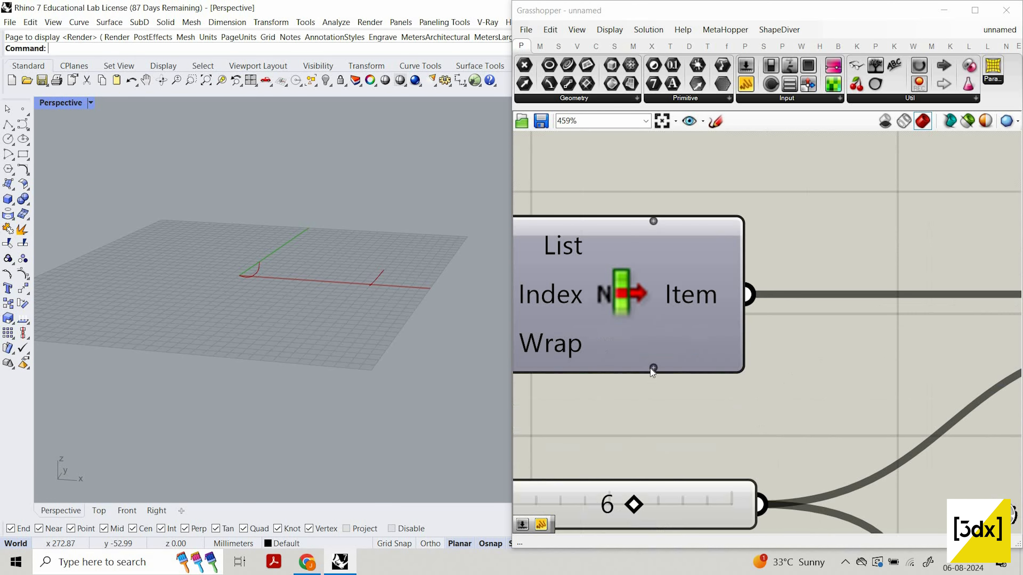
{"action": "scroll", "coordinate": [708, 308], "scroll_direction": "down", "scroll_amount": 4}
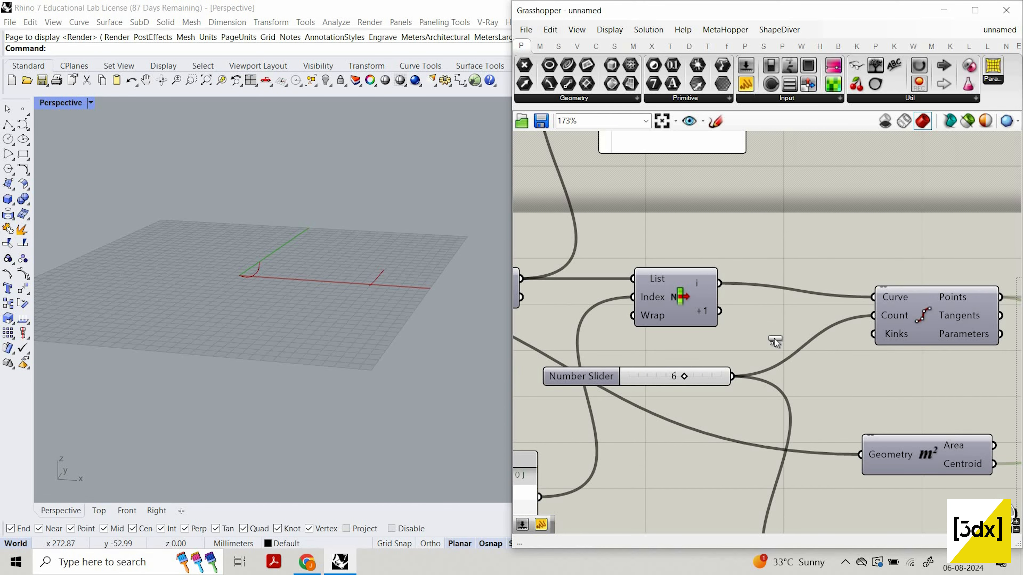
{"action": "scroll", "coordinate": [769, 326], "scroll_direction": "up", "scroll_amount": 2}
{"action": "left_click", "coordinate": [760, 320]}
{"action": "left_click_drag", "start_coordinate": [801, 347], "coordinate": [814, 353]}
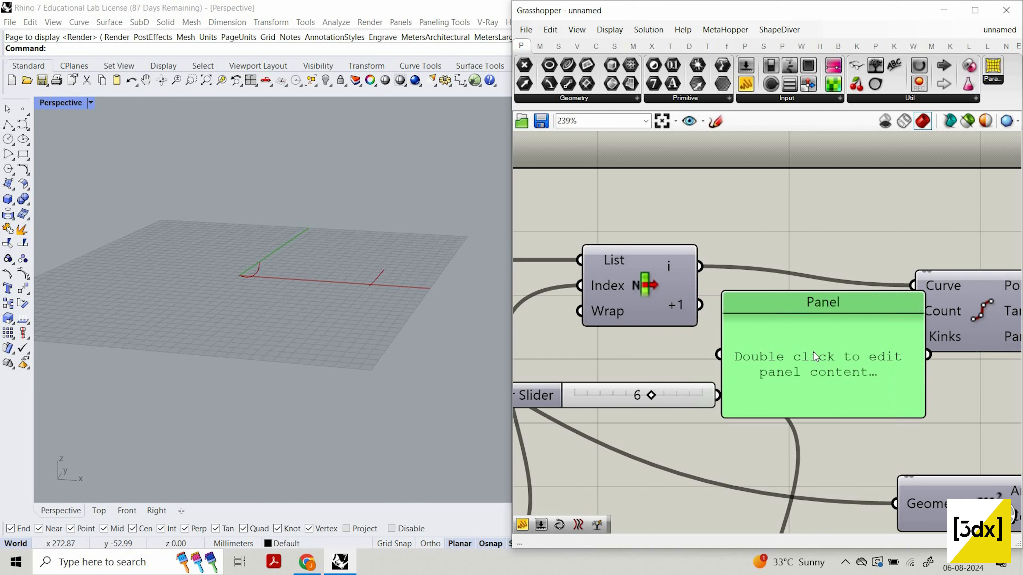
{"action": "key", "text": "Delete"}
- Add a Curve parameter and feed List Item's +1 output into it to preview the remaining rectangle edges
{"action": "double_click", "coordinate": [747, 349]}
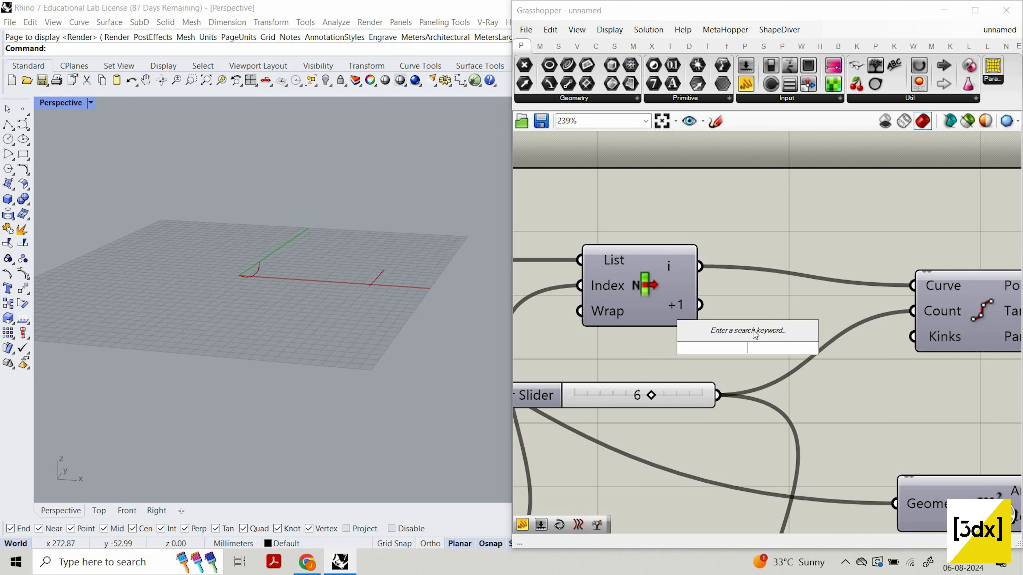
{"action": "type", "text": "crv"}
{"action": "key", "text": "Return"}
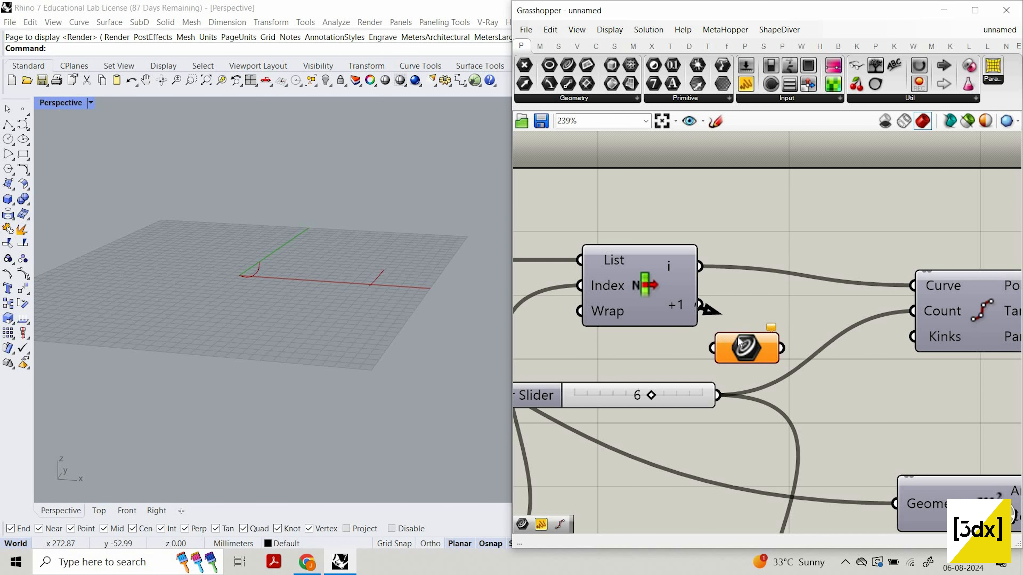
{"action": "left_click_drag", "start_coordinate": [737, 338], "coordinate": [718, 309]}
{"action": "scroll", "coordinate": [718, 309], "scroll_direction": "down", "scroll_amount": 1}
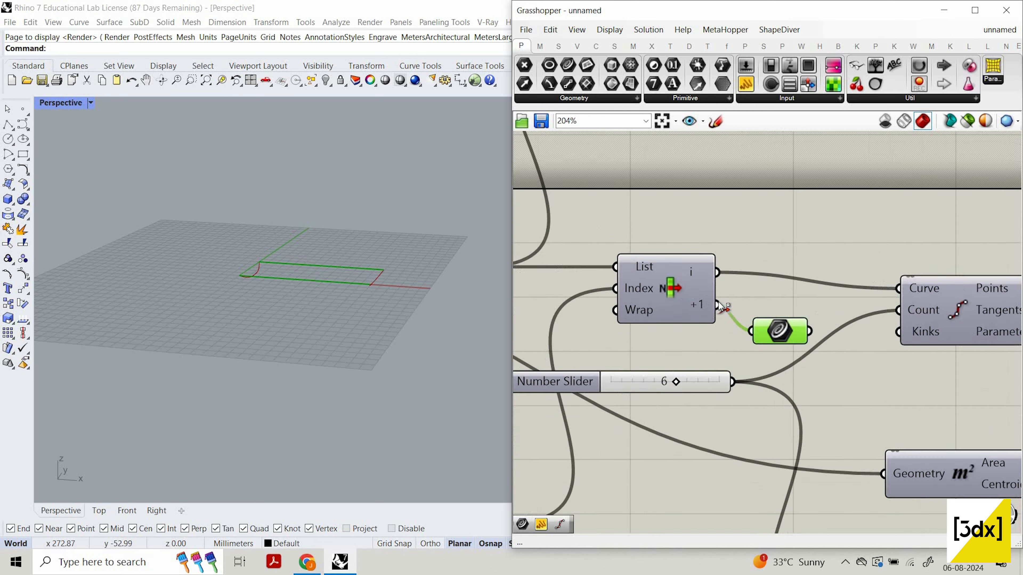
{"action": "scroll", "coordinate": [718, 304], "scroll_direction": "up", "scroll_amount": 1}
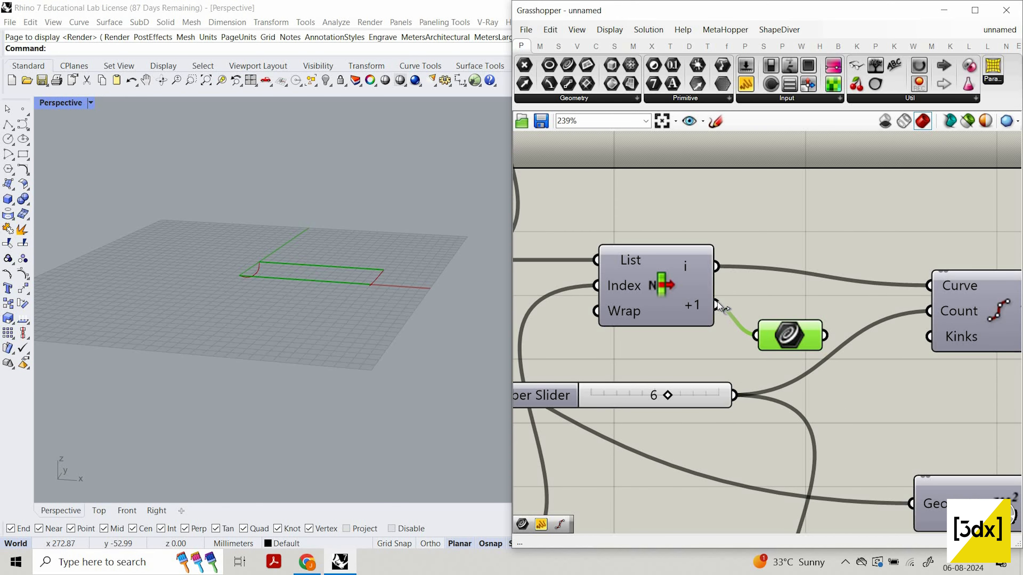
- Try feeding List Item's +1 output into Divide Curve's Curve input alongside the i output, and delete the Curve parameter
{"action": "left_click_drag", "start_coordinate": [918, 289], "coordinate": [716, 305], "text": "shift"}
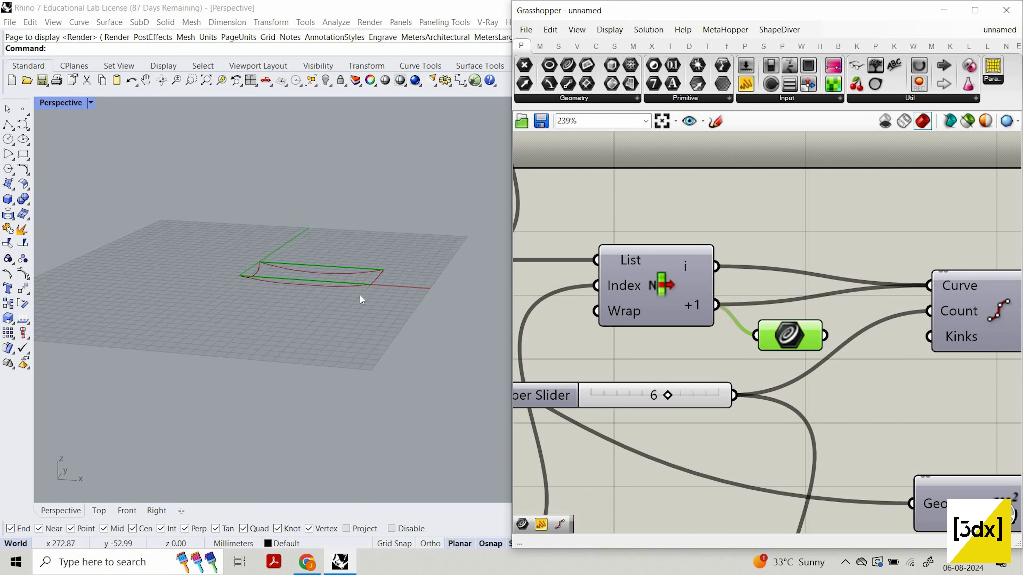
{"action": "right_click", "coordinate": [831, 322]}
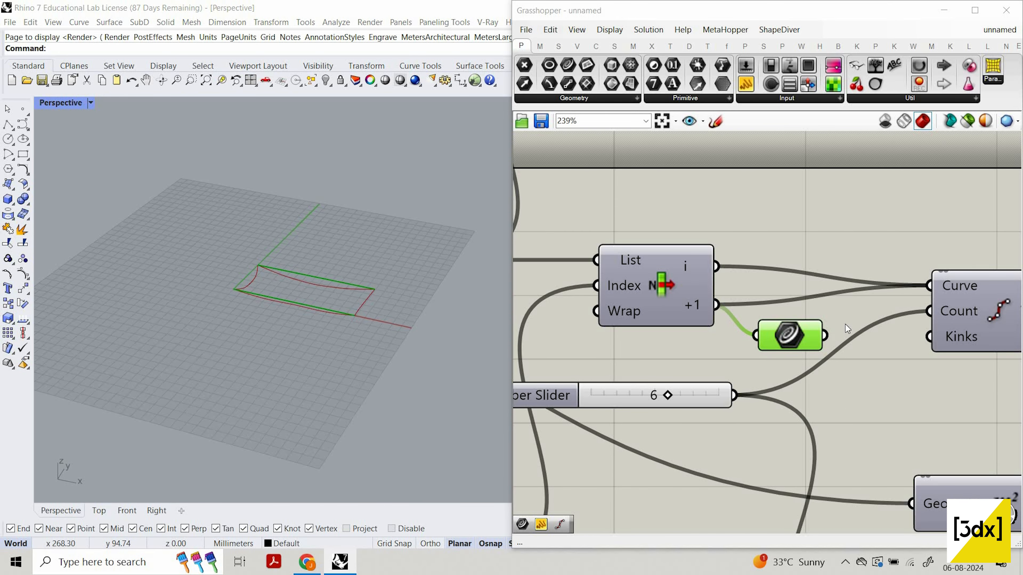
{"action": "left_click", "coordinate": [859, 344]}
{"action": "key", "text": "Delete"}
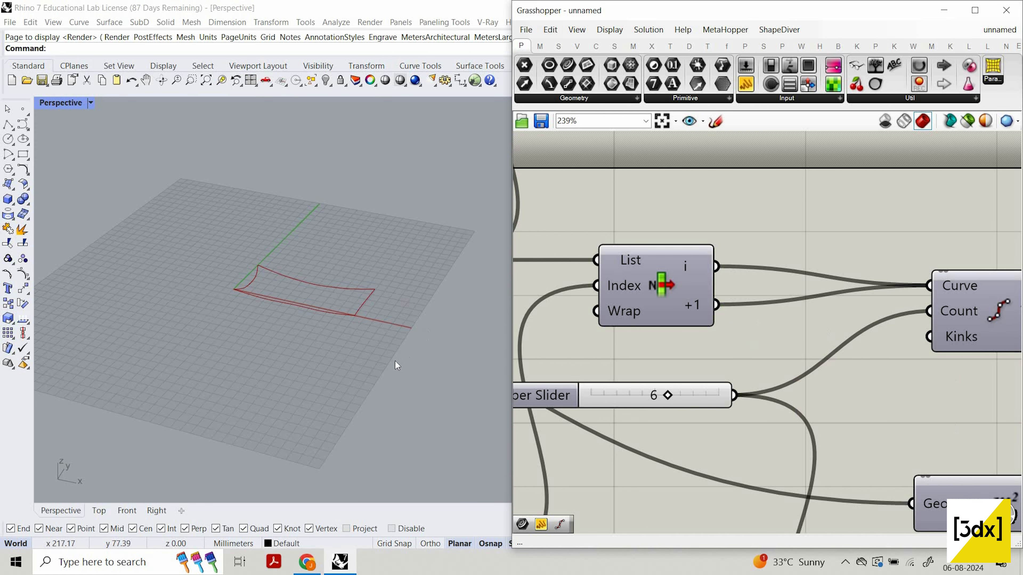
- Examine the curves on all four rectangle edges from several angles in perspective and compare them with the component chain
{"action": "right_click_drag", "start_coordinate": [395, 363], "coordinate": [379, 354]}
{"action": "scroll", "coordinate": [379, 354], "scroll_direction": "up", "scroll_amount": 6}
{"action": "right_click_drag", "start_coordinate": [461, 291], "coordinate": [504, 264]}
{"action": "scroll", "coordinate": [412, 232], "scroll_direction": "up", "scroll_amount": 3}
{"action": "scroll", "coordinate": [830, 304], "scroll_direction": "down", "scroll_amount": 5}
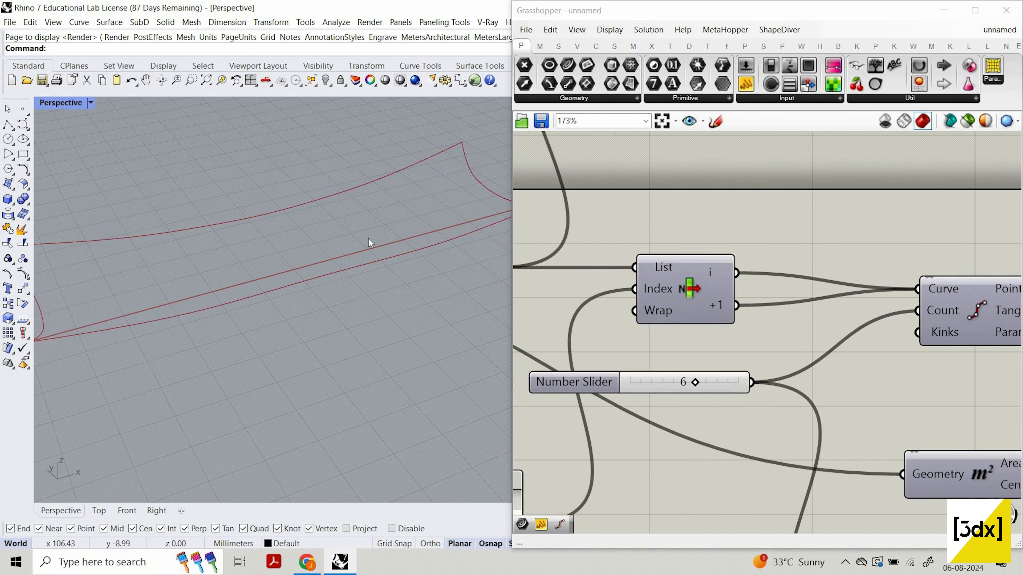
{"action": "right_click_drag", "start_coordinate": [351, 237], "coordinate": [410, 277]}
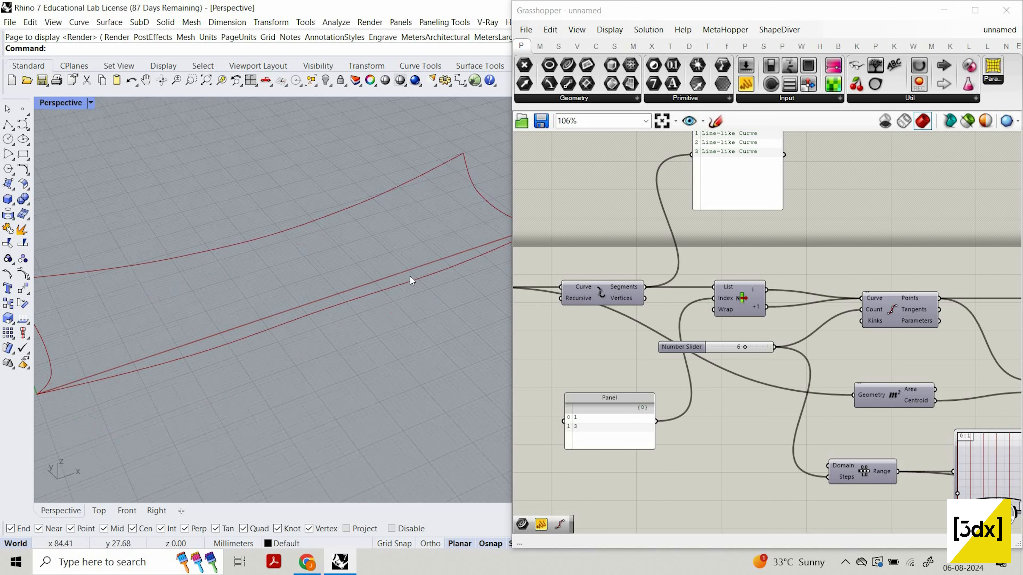
{"action": "right_click_drag", "start_coordinate": [422, 241], "coordinate": [461, 149]}
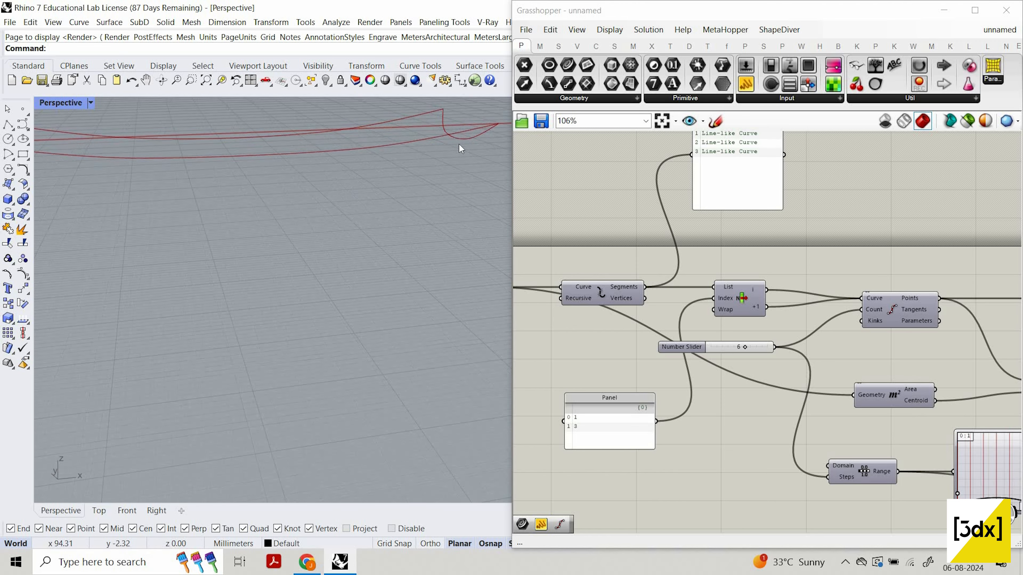
{"action": "right_click_drag", "start_coordinate": [386, 118], "coordinate": [782, 270]}
{"action": "scroll", "coordinate": [785, 271], "scroll_direction": "down", "scroll_amount": 4}
{"action": "scroll", "coordinate": [824, 279], "scroll_direction": "up", "scroll_amount": 4}
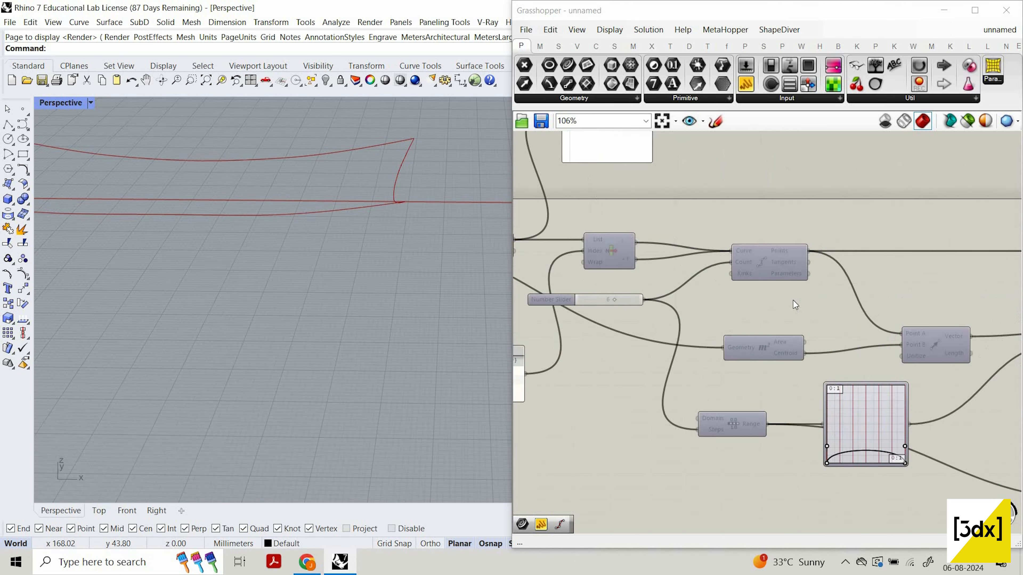
- Undo the +1 connection into Divide Curve and delete the restored Curve parameter
{"action": "key", "text": "ctrl+z"}
{"action": "left_click", "coordinate": [715, 264]}
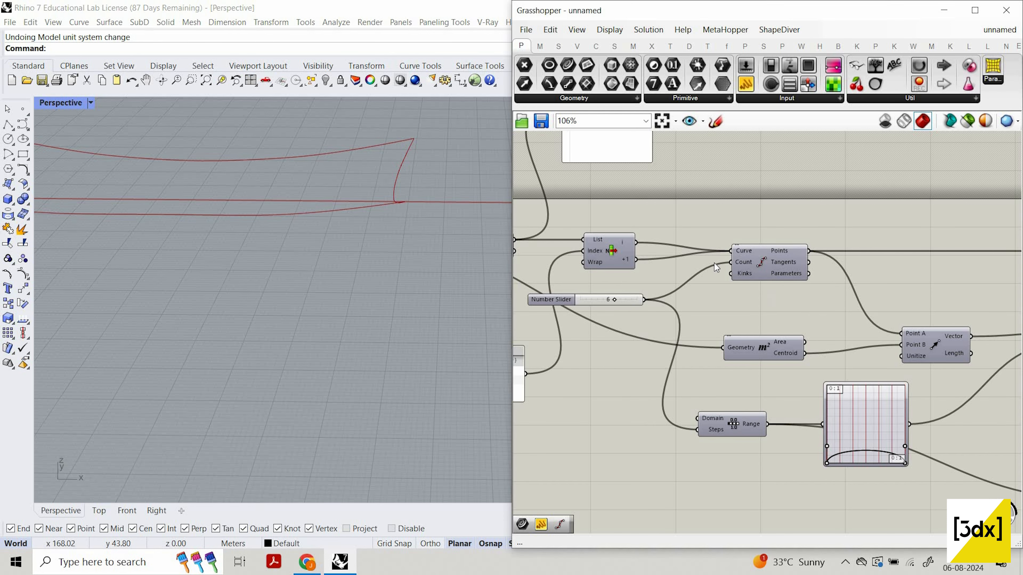
{"action": "key", "text": "ctrl+z"}
{"action": "scroll", "coordinate": [745, 278], "scroll_direction": "down", "scroll_amount": 2}
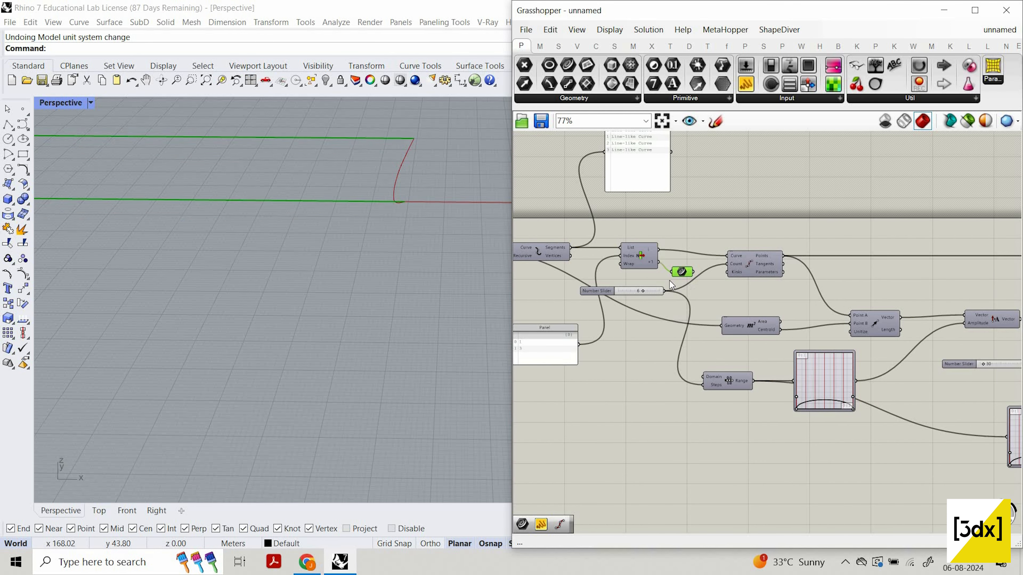
{"action": "scroll", "coordinate": [669, 280], "scroll_direction": "up", "scroll_amount": 4}
{"action": "key", "text": "Delete"}
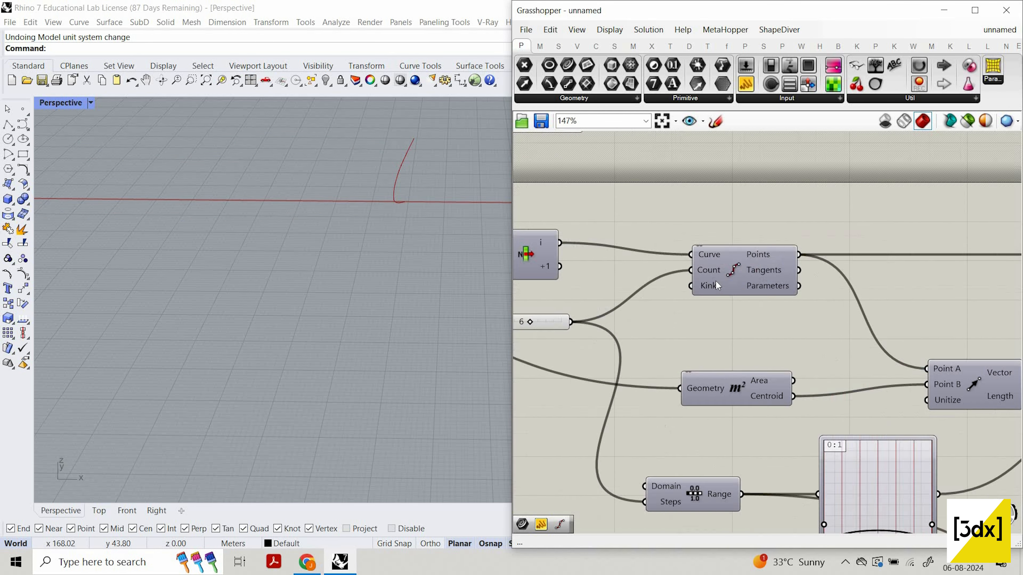
- Duplicate the component chain from the division slider and Divide Curve through the Nurbs Curve, placing the copy below the original
{"action": "scroll", "coordinate": [715, 280], "scroll_direction": "up", "scroll_amount": 1}
{"action": "left_click_drag", "start_coordinate": [709, 293], "coordinate": [715, 280]}
{"action": "scroll", "coordinate": [716, 280], "scroll_direction": "down", "scroll_amount": 5}
{"action": "left_click_drag", "start_coordinate": [829, 461], "coordinate": [631, 291]}
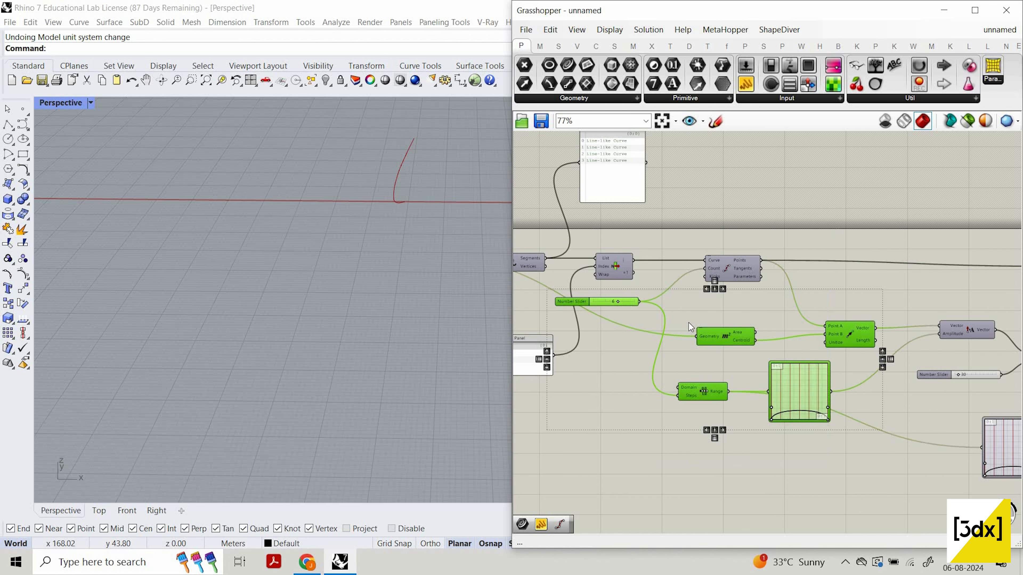
{"action": "scroll", "coordinate": [894, 384], "scroll_direction": "down", "scroll_amount": 5}
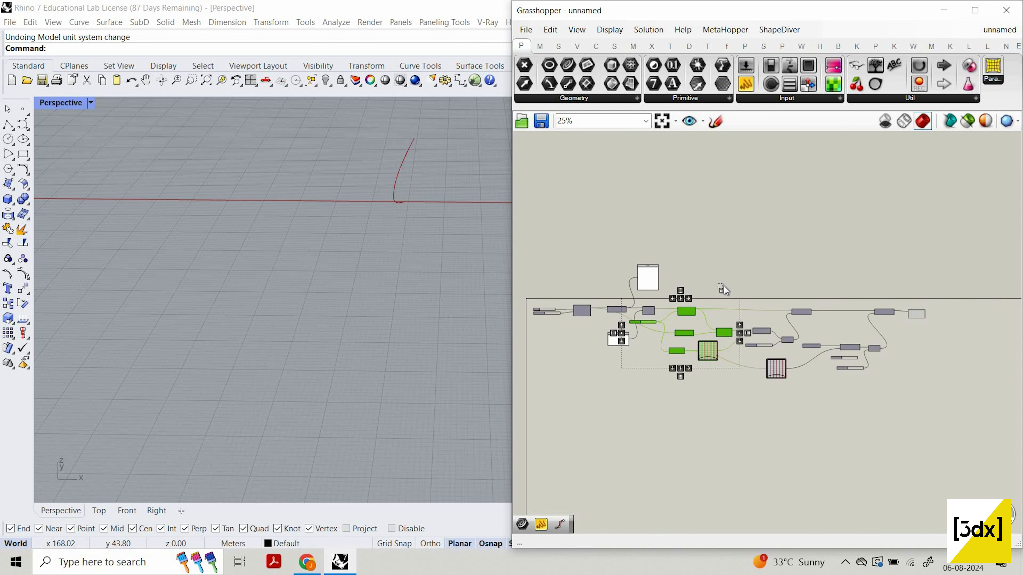
{"action": "left_click_drag", "start_coordinate": [956, 395], "coordinate": [721, 286], "text": "shift"}
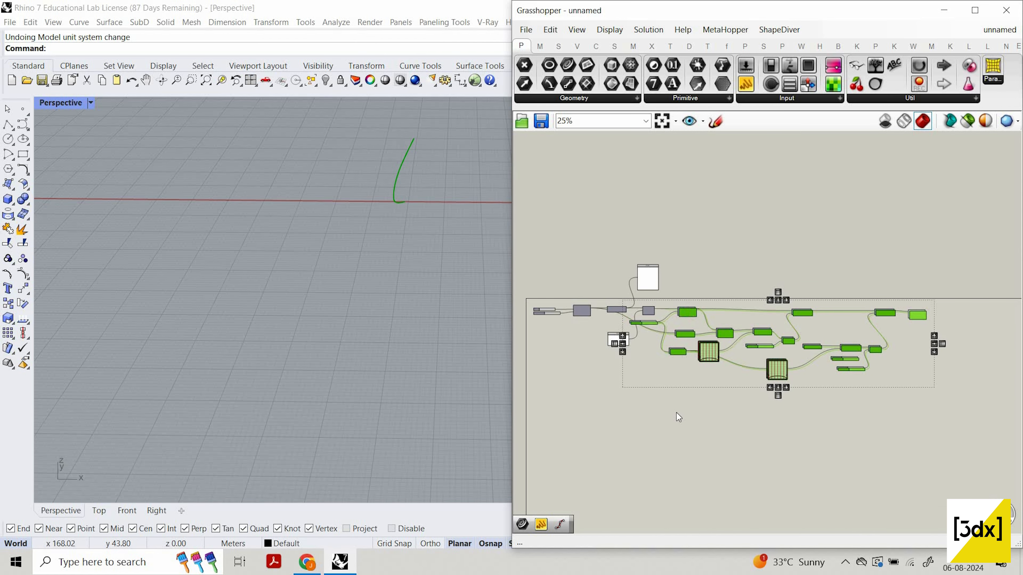
{"action": "scroll", "coordinate": [698, 325], "scroll_direction": "up", "scroll_amount": 2}
{"action": "key", "text": "ctrl+c"}
{"action": "key", "text": "ctrl+v"}
{"action": "scroll", "coordinate": [718, 397], "scroll_direction": "up", "scroll_amount": 3}
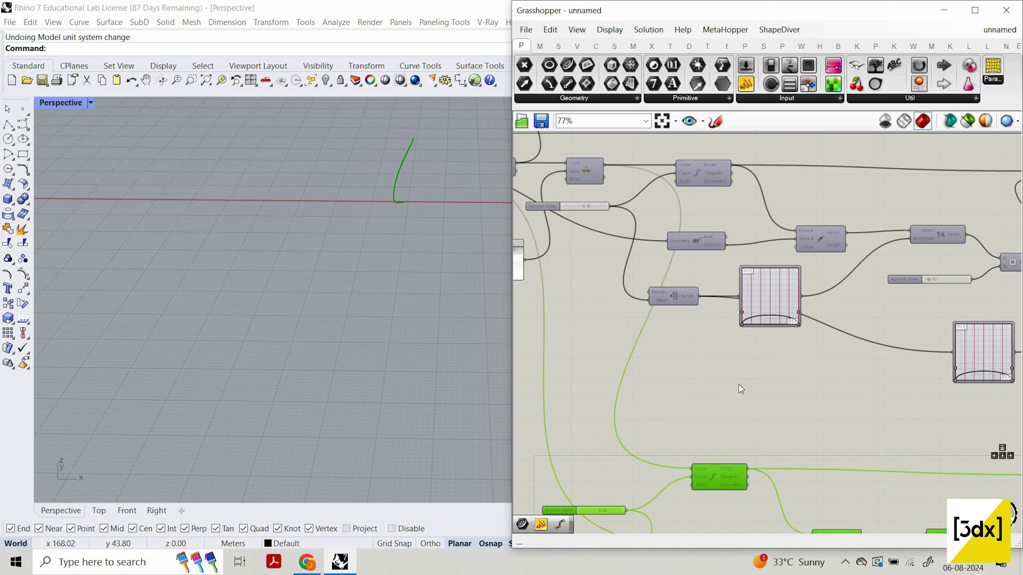
- Feed List Item's +1 output into the copied Divide Curve's Curve input in place of the i output
{"action": "scroll", "coordinate": [729, 397], "scroll_direction": "down", "scroll_amount": 4}
{"action": "scroll", "coordinate": [722, 407], "scroll_direction": "up", "scroll_amount": 3}
{"action": "left_click", "coordinate": [701, 455]}
{"action": "scroll", "coordinate": [699, 475], "scroll_direction": "up", "scroll_amount": 4}
{"action": "left_click_drag", "start_coordinate": [708, 441], "coordinate": [661, 210]}
{"action": "scroll", "coordinate": [815, 450], "scroll_direction": "down", "scroll_amount": 4}
{"action": "scroll", "coordinate": [701, 197], "scroll_direction": "up", "scroll_amount": 3}
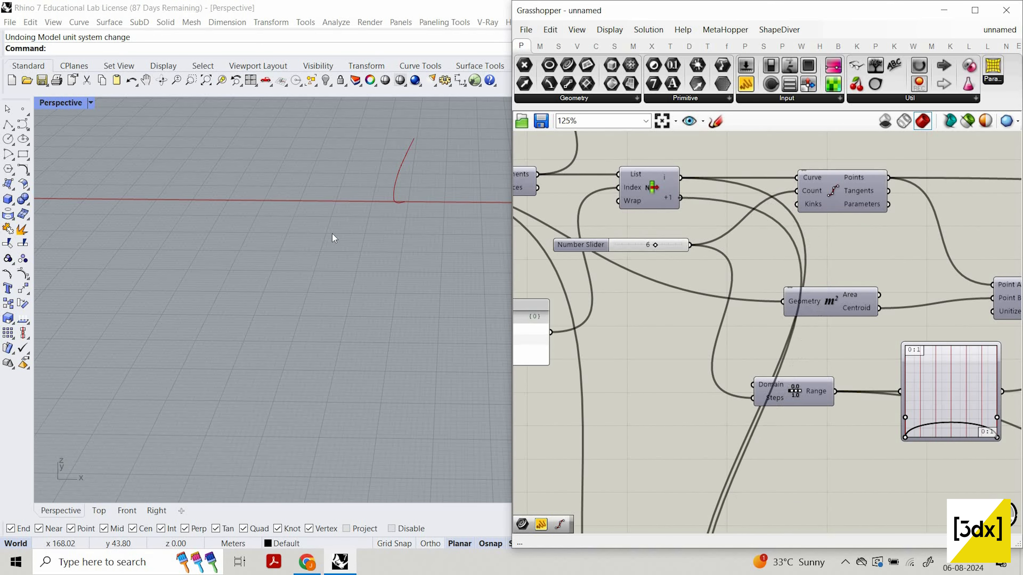
{"action": "right_click_drag", "start_coordinate": [327, 245], "coordinate": [613, 322]}
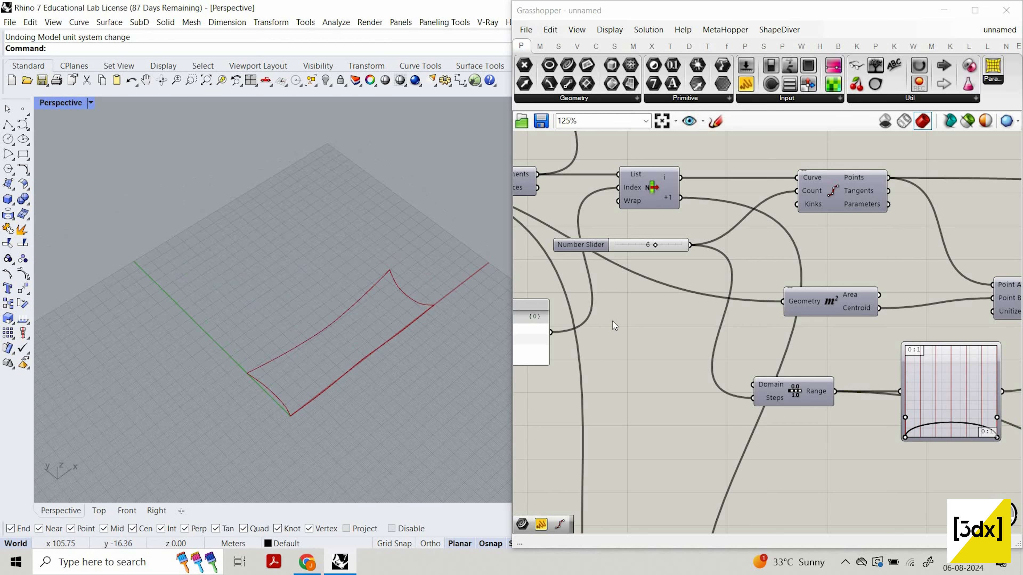
{"action": "scroll", "coordinate": [612, 321], "scroll_direction": "down", "scroll_amount": 6}
{"action": "scroll", "coordinate": [737, 521], "scroll_direction": "up", "scroll_amount": 4}
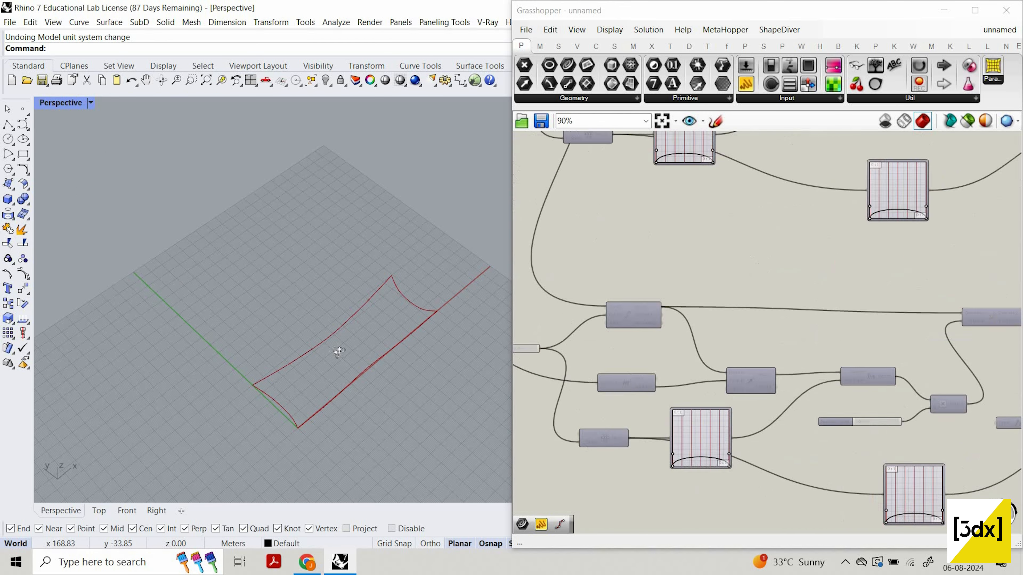
- Try a higher division count on the copied chain's number slider and check the curves in perspective
{"action": "scroll", "coordinate": [338, 349], "scroll_direction": "up", "scroll_amount": 5}
{"action": "right_click_drag", "start_coordinate": [302, 254], "coordinate": [619, 304]}
{"action": "scroll", "coordinate": [310, 278], "scroll_direction": "down", "scroll_amount": 4}
{"action": "right_click_drag", "start_coordinate": [311, 278], "coordinate": [308, 295]}
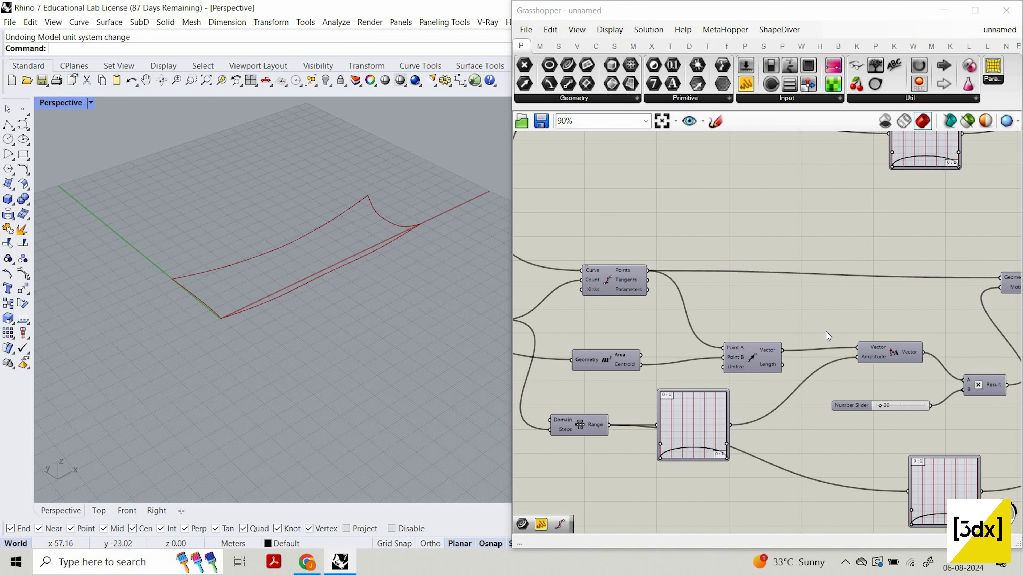
{"action": "scroll", "coordinate": [556, 325], "scroll_direction": "down", "scroll_amount": 3}
{"action": "scroll", "coordinate": [560, 327], "scroll_direction": "up", "scroll_amount": 4}
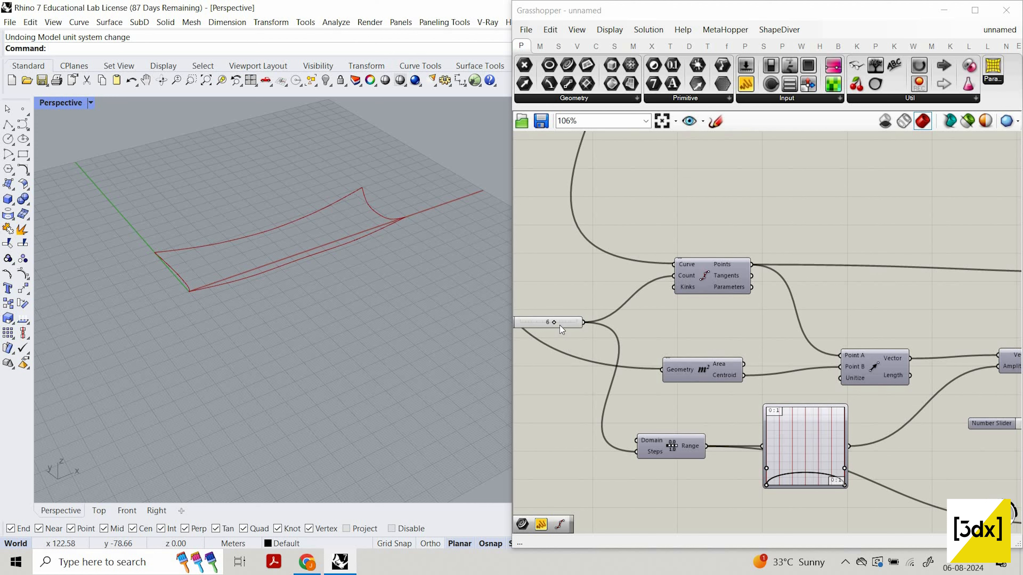
{"action": "left_click", "coordinate": [578, 320]}
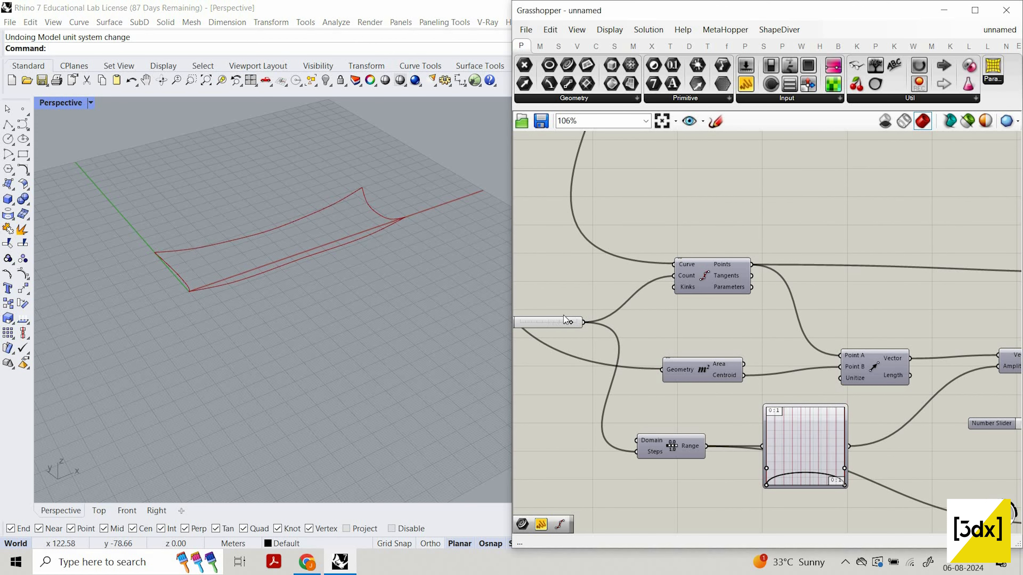
{"action": "right_click_drag", "start_coordinate": [362, 170], "coordinate": [427, 274]}
{"action": "scroll", "coordinate": [413, 211], "scroll_direction": "down", "scroll_amount": 3}
{"action": "scroll", "coordinate": [802, 468], "scroll_direction": "up", "scroll_amount": 4}
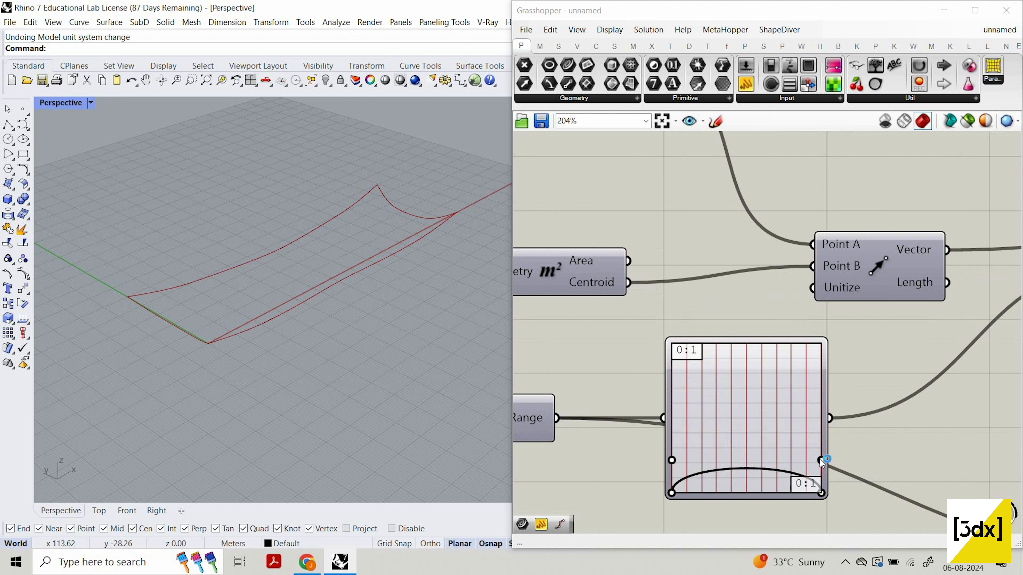
- Try moving both Bezier handles of the copied chain's first Graph Mapper inward
{"action": "left_click_drag", "start_coordinate": [821, 460], "coordinate": [774, 454]}
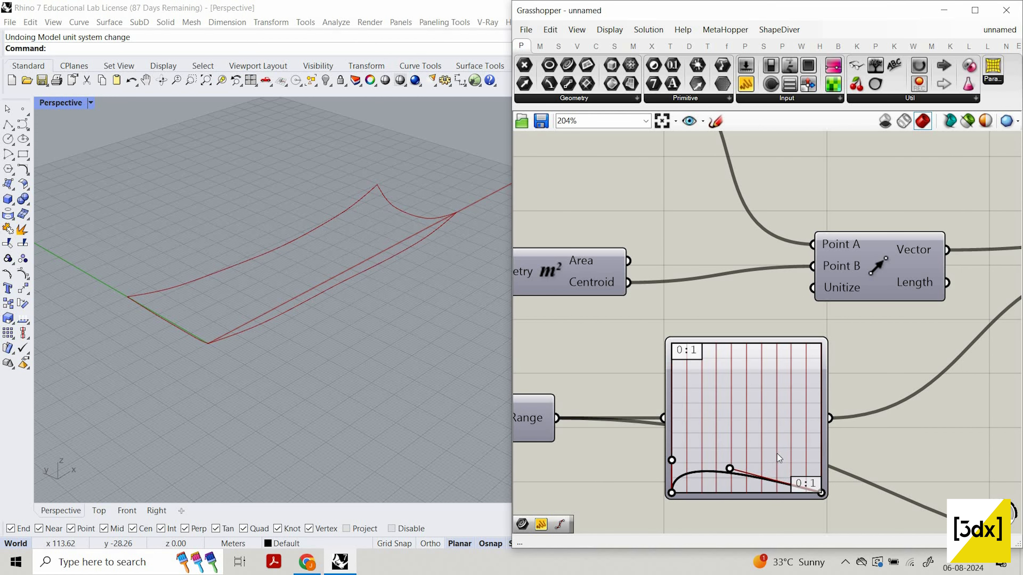
{"action": "right_click_drag", "start_coordinate": [452, 357], "coordinate": [437, 278]}
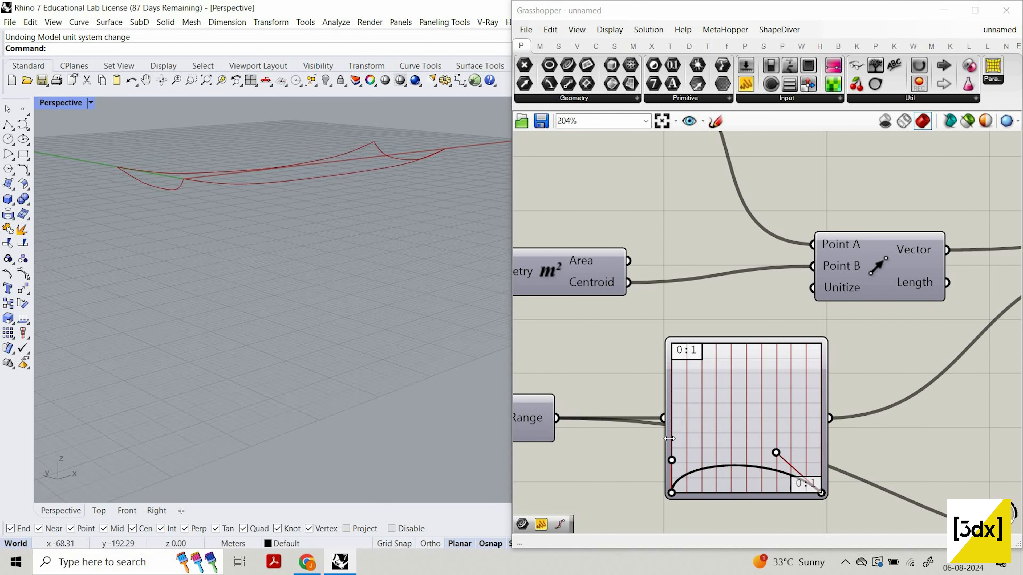
{"action": "left_click_drag", "start_coordinate": [674, 460], "coordinate": [739, 470]}
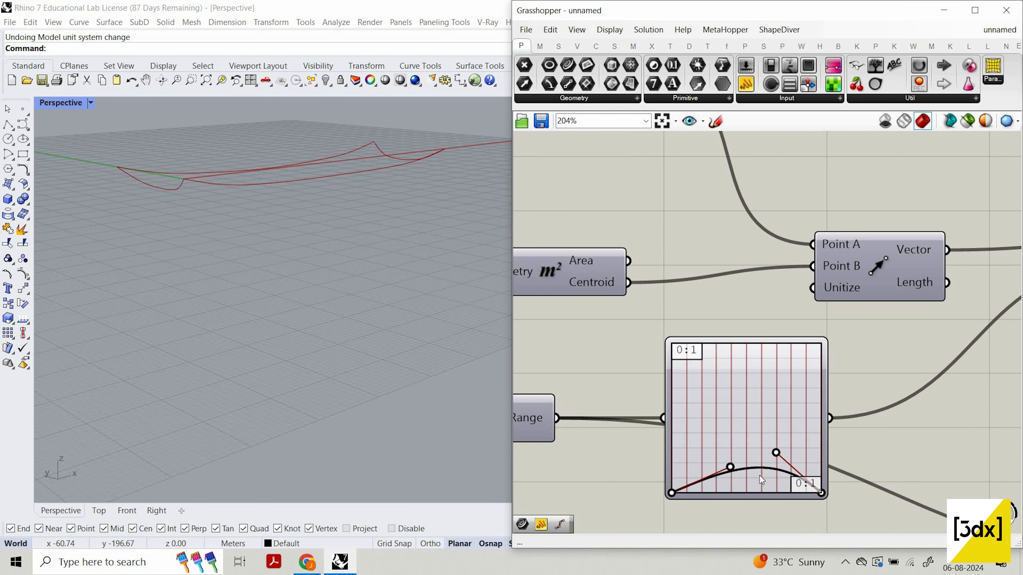
{"action": "right_click_drag", "start_coordinate": [320, 260], "coordinate": [452, 349]}
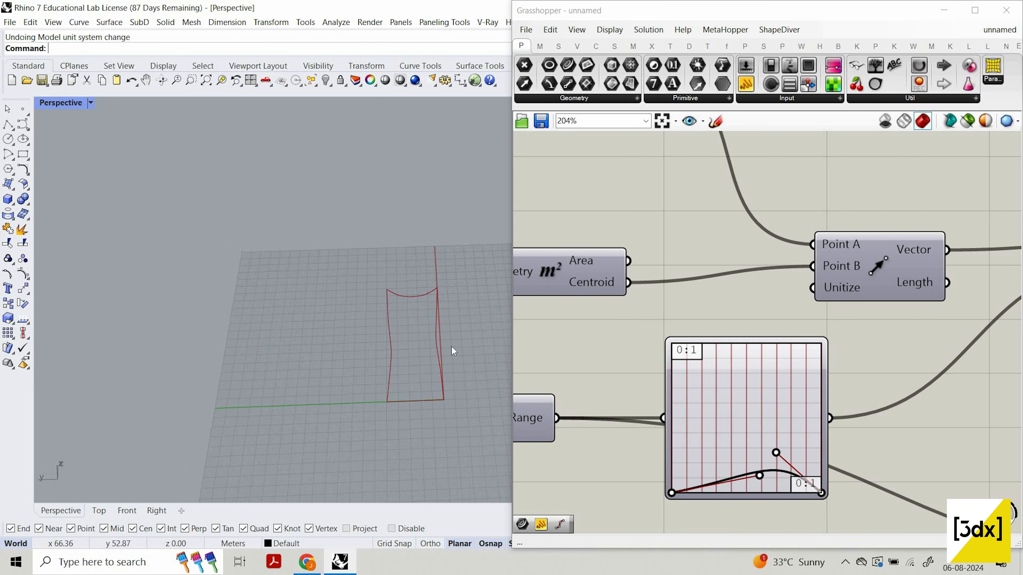
- Undo the handle edits on the copied chain's first Graph Mapper and the division slider change
{"action": "key", "text": "ctrl+z"}
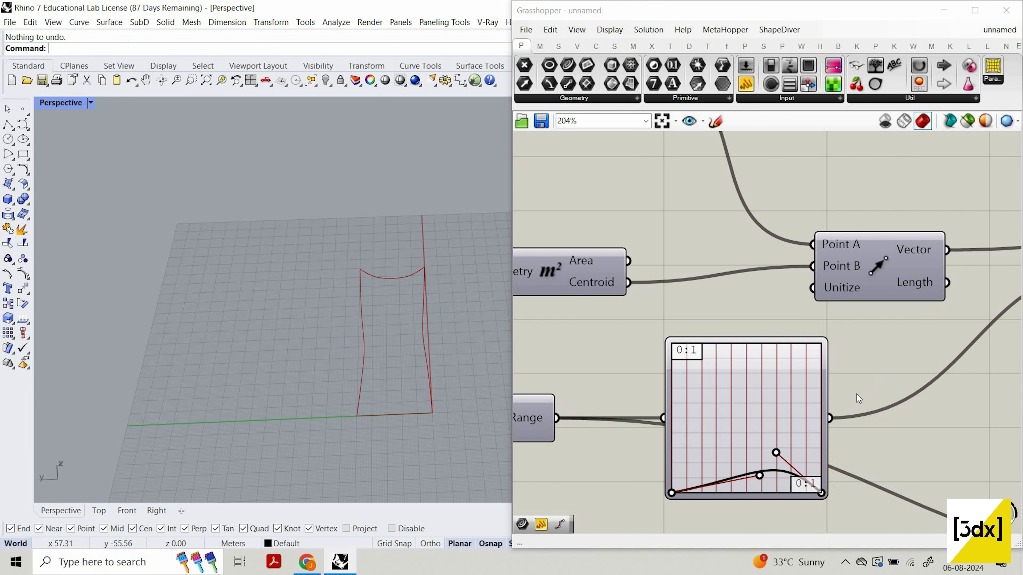
{"action": "left_click", "coordinate": [863, 389]}
{"action": "key", "text": "ctrl+z"}
{"action": "key", "text": "ctrl+z"}
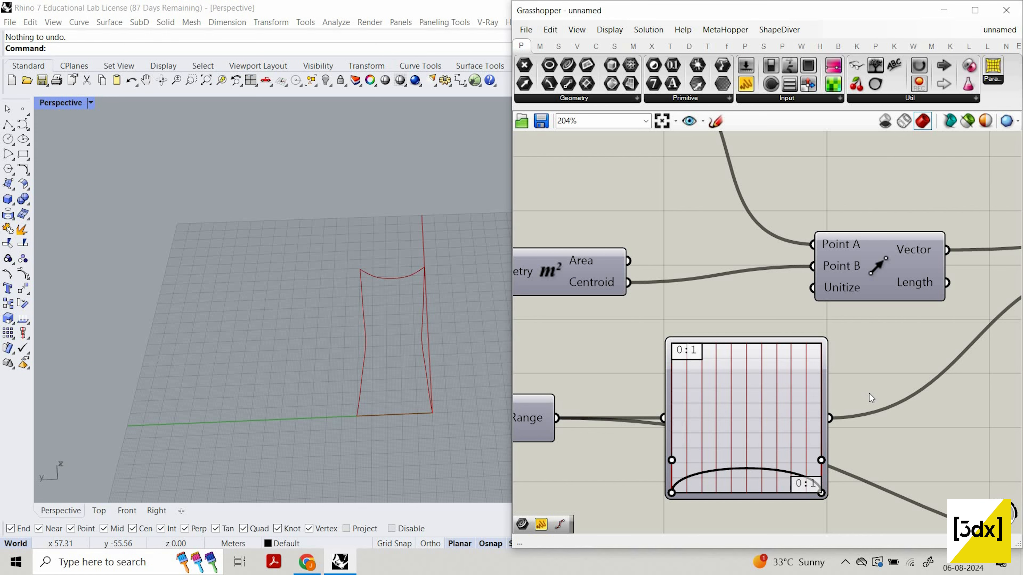
{"action": "key", "text": "ctrl+z"}
{"action": "right_click_drag", "start_coordinate": [941, 349], "coordinate": [903, 340]}
{"action": "right_click_drag", "start_coordinate": [389, 349], "coordinate": [753, 394]}
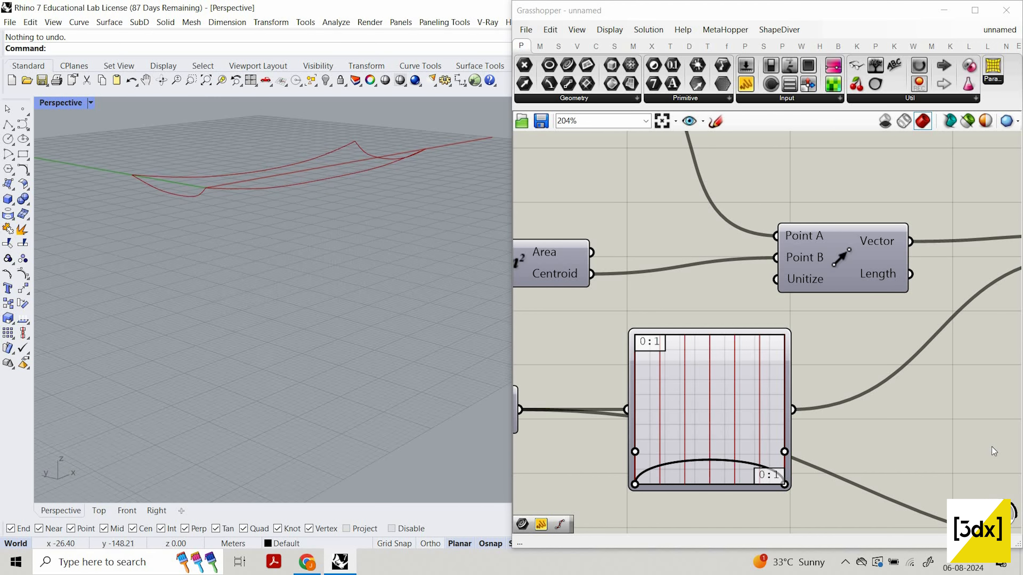
- Raise both Bezier handles of the copied chain's second Graph Mapper to form a taller, roughly symmetric arch
{"action": "scroll", "coordinate": [752, 393], "scroll_direction": "down", "scroll_amount": 4}
{"action": "scroll", "coordinate": [847, 461], "scroll_direction": "up", "scroll_amount": 4}
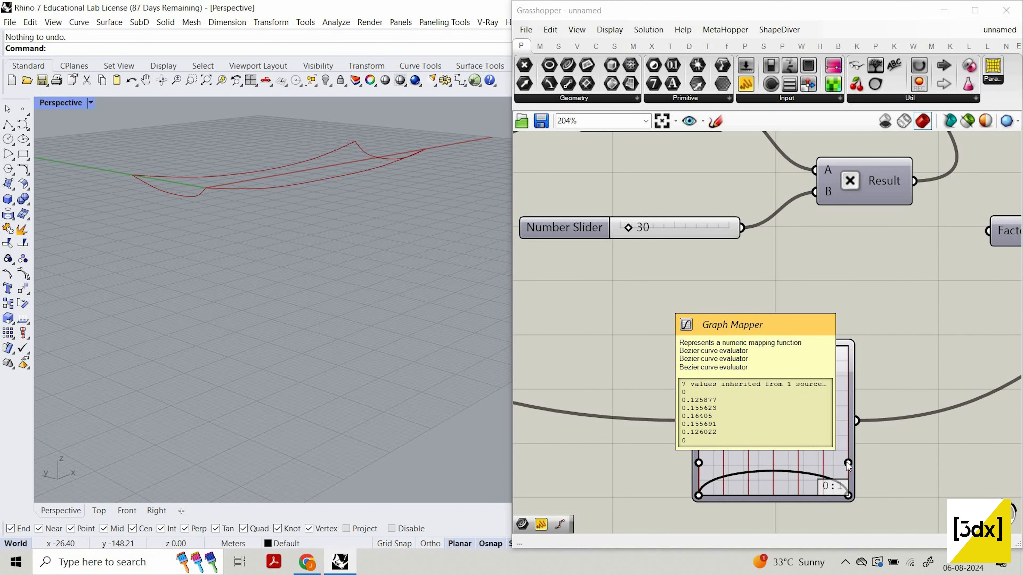
{"action": "left_click_drag", "start_coordinate": [848, 464], "coordinate": [855, 415]}
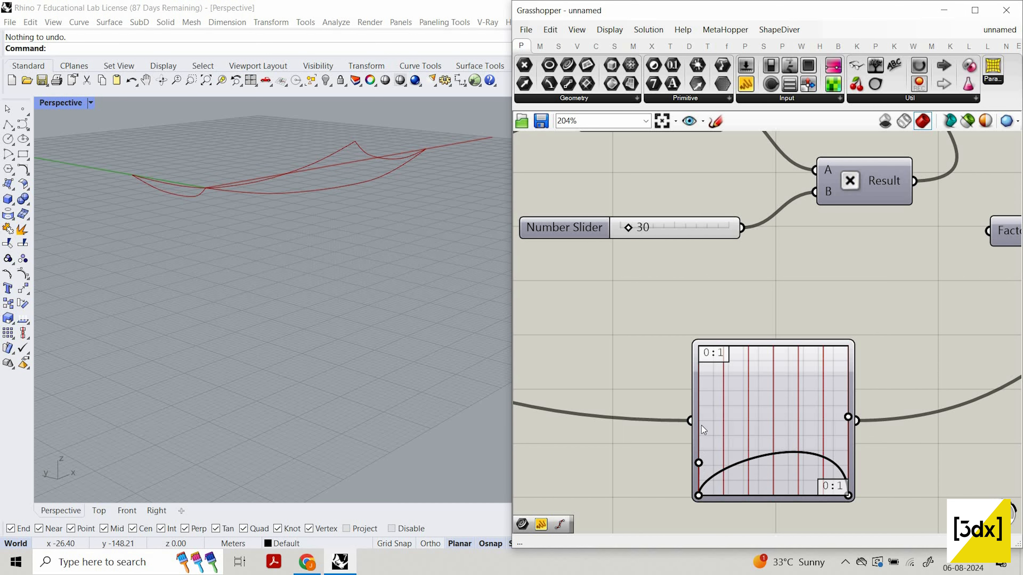
{"action": "left_click_drag", "start_coordinate": [699, 463], "coordinate": [701, 436]}
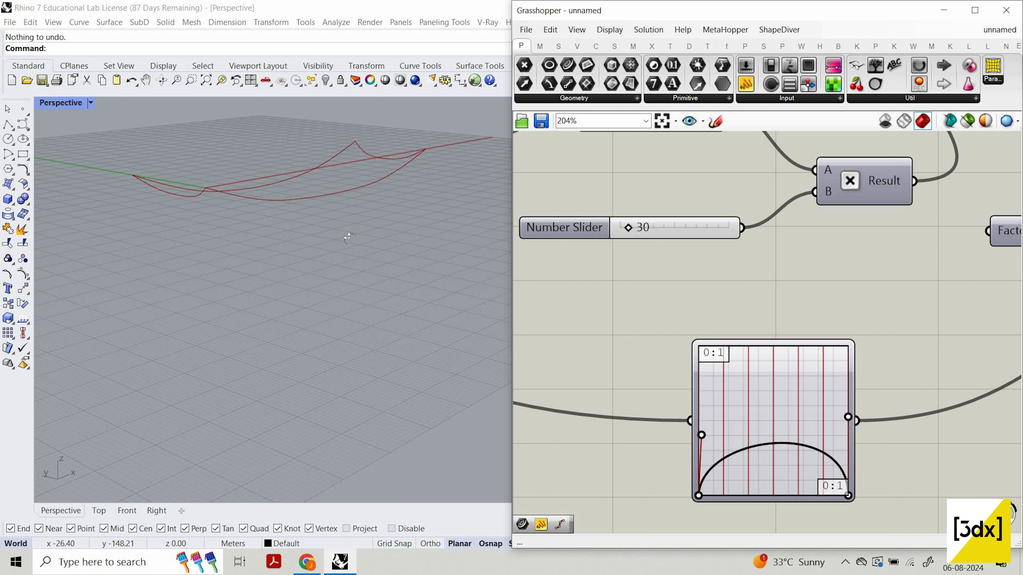
{"action": "right_click_drag", "start_coordinate": [376, 245], "coordinate": [390, 217]}
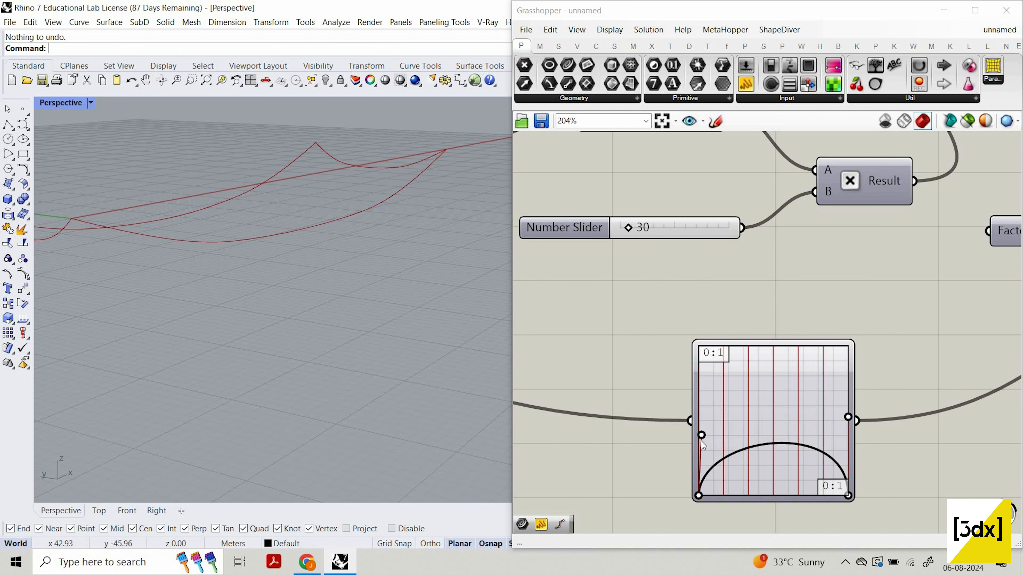
{"action": "left_click_drag", "start_coordinate": [692, 439], "coordinate": [698, 445]}
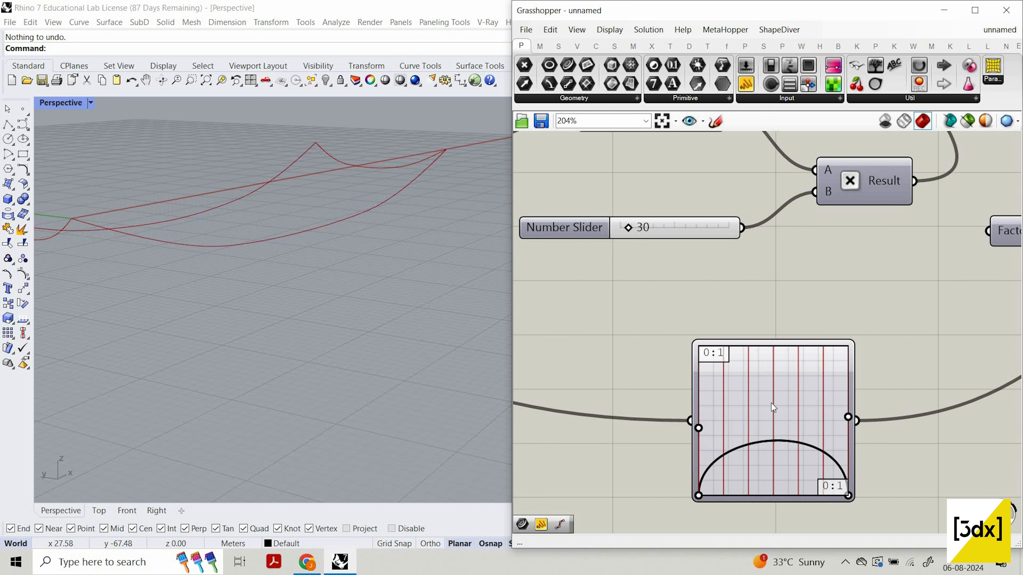
{"action": "left_click_drag", "start_coordinate": [852, 431], "coordinate": [856, 440]}
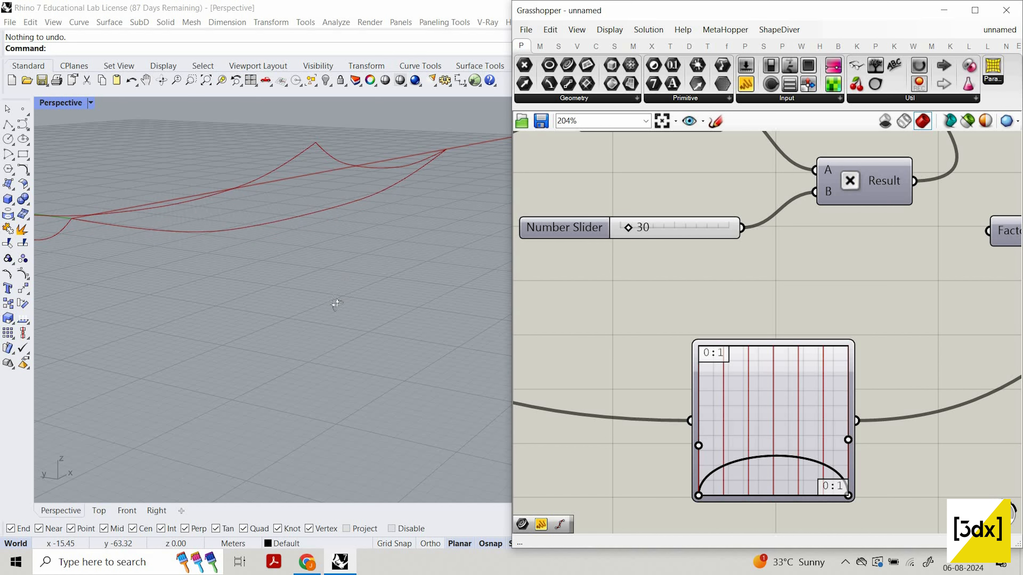
{"action": "right_click_drag", "start_coordinate": [336, 299], "coordinate": [378, 298]}
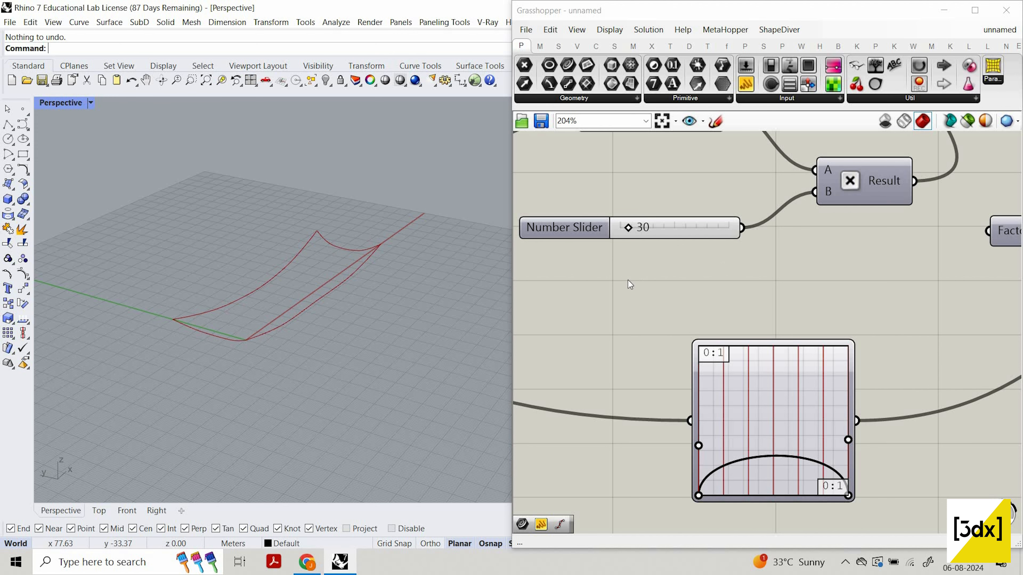
- Group the original chain's components from Divide Curve through the Nurbs Curve, leaving out the division slider
{"action": "scroll", "coordinate": [625, 262], "scroll_direction": "down", "scroll_amount": 10}
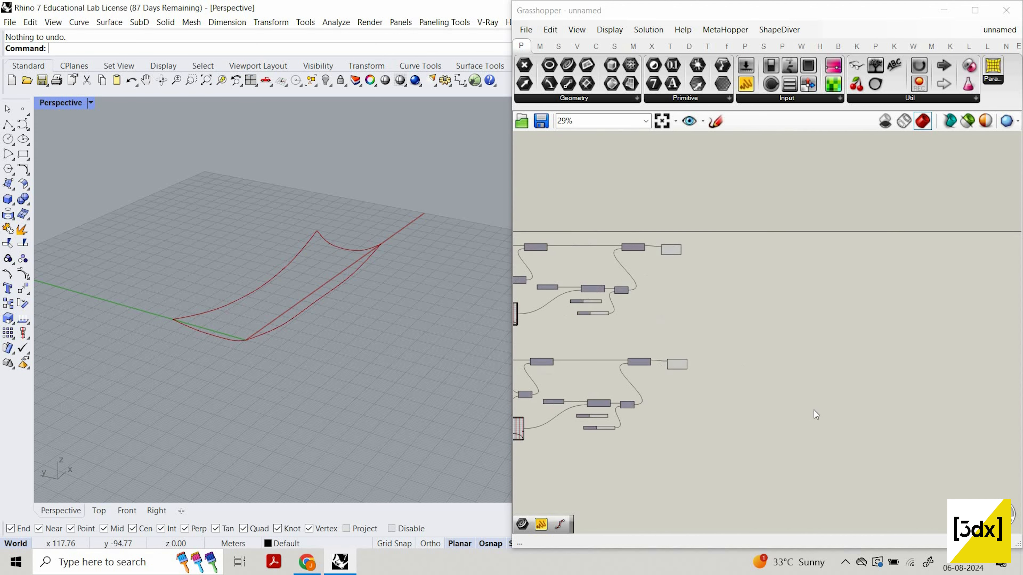
{"action": "scroll", "coordinate": [609, 294], "scroll_direction": "up", "scroll_amount": 3}
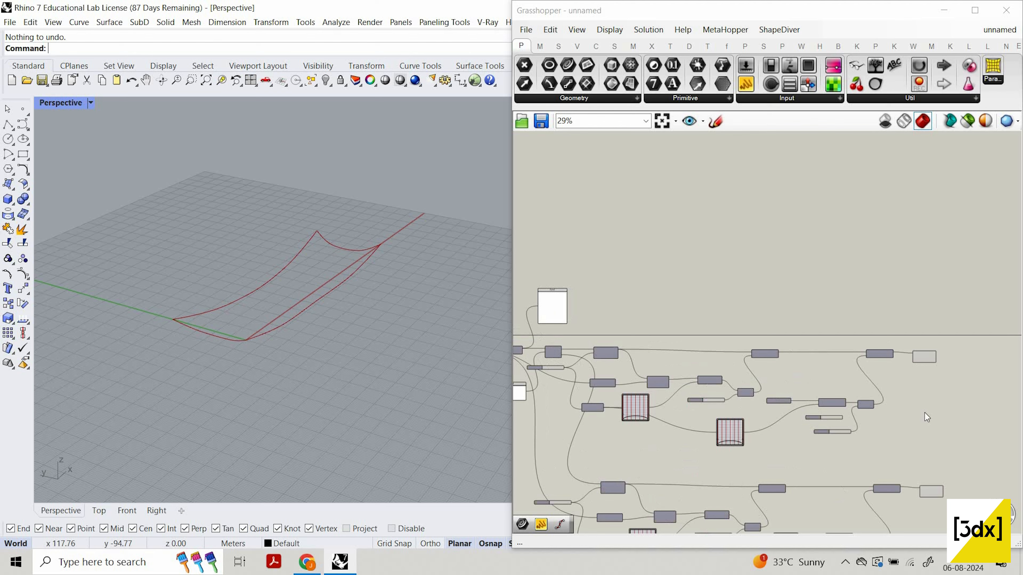
{"action": "scroll", "coordinate": [714, 368], "scroll_direction": "down", "scroll_amount": 2}
{"action": "left_click_drag", "start_coordinate": [917, 422], "coordinate": [654, 351]}
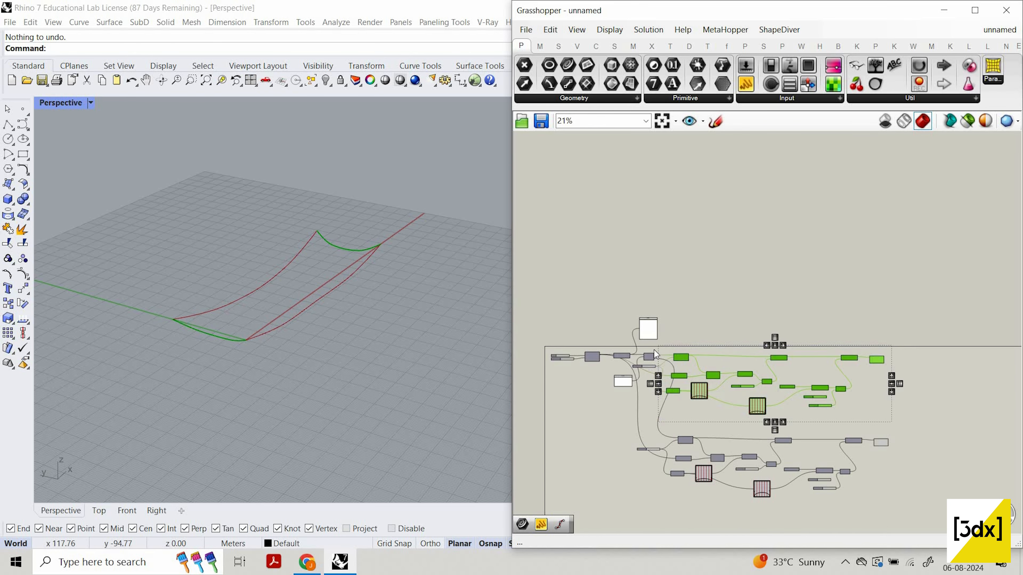
{"action": "scroll", "coordinate": [655, 352], "scroll_direction": "up", "scroll_amount": 8}
{"action": "scroll", "coordinate": [656, 352], "scroll_direction": "down", "scroll_amount": 6}
{"action": "right_click_drag", "start_coordinate": [977, 364], "coordinate": [820, 375]}
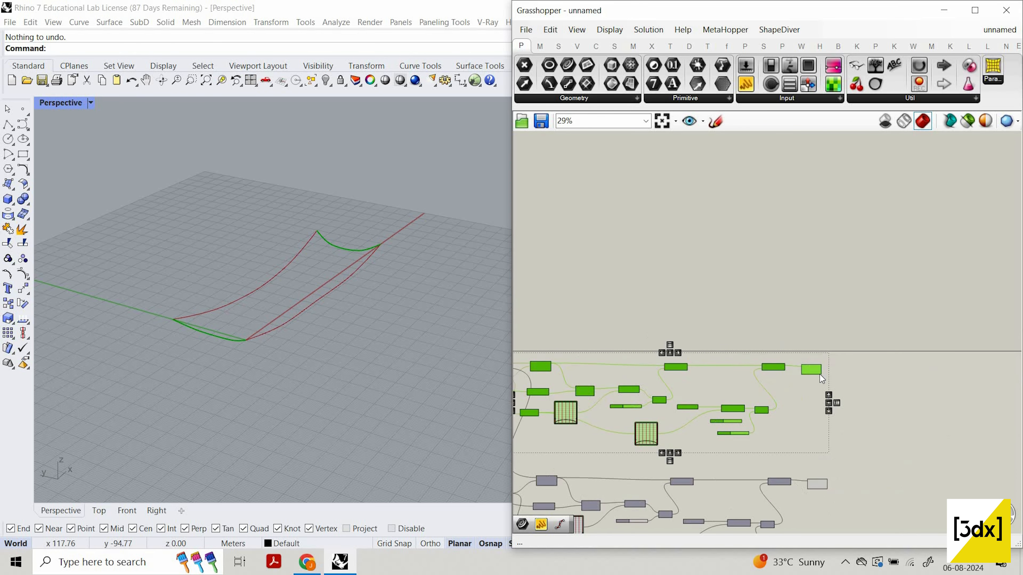
{"action": "key", "text": "ctrl+g"}
- Colour the original chain's group light green with hue 140° and saturation 43
{"action": "scroll", "coordinate": [744, 399], "scroll_direction": "up", "scroll_amount": 3}
{"action": "right_click", "coordinate": [726, 380]}
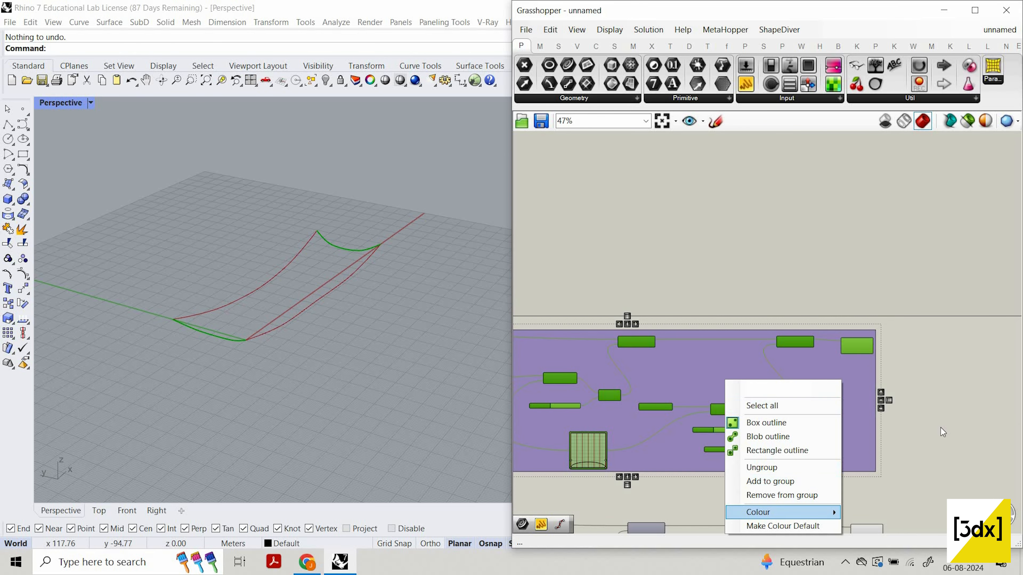
{"action": "mouse_move", "coordinate": [789, 512]}
{"action": "left_click", "coordinate": [954, 414]}
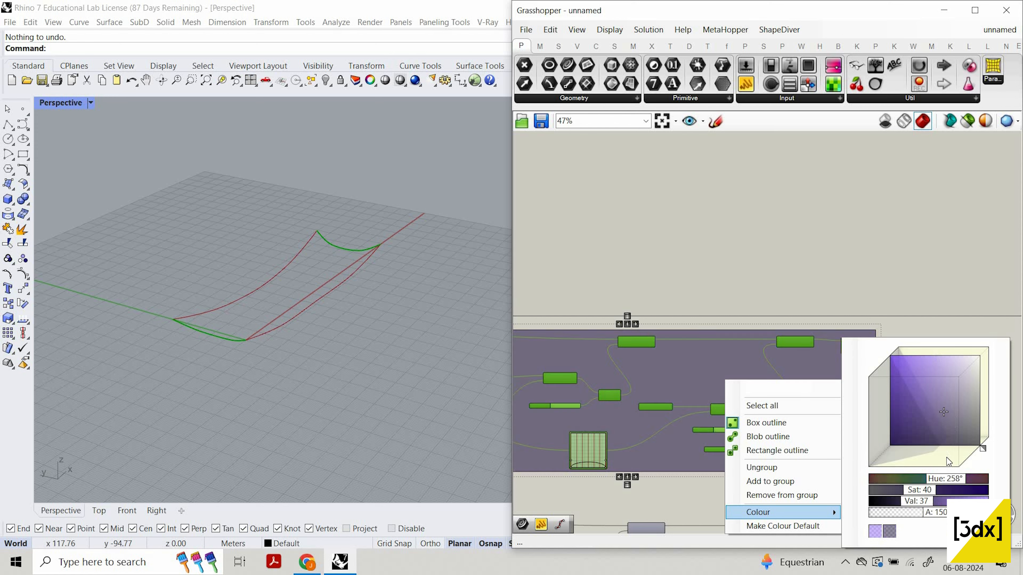
{"action": "left_click", "coordinate": [921, 485]}
{"action": "left_click", "coordinate": [935, 364]}
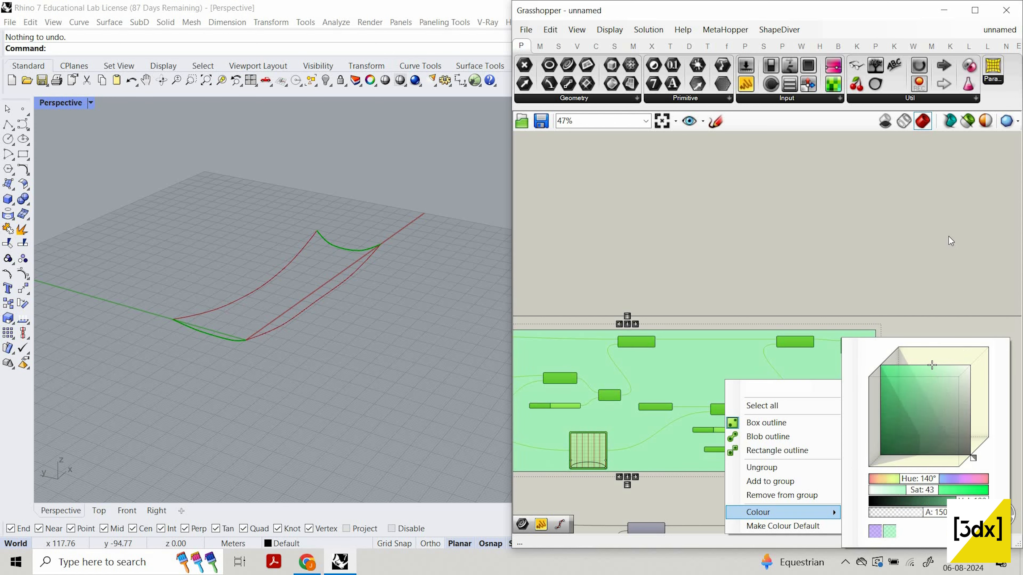
{"action": "left_click", "coordinate": [767, 350]}
- Name the green group "Longer side"
{"action": "right_click_drag", "start_coordinate": [669, 367], "coordinate": [826, 350]}
{"action": "right_click", "coordinate": [826, 350]}
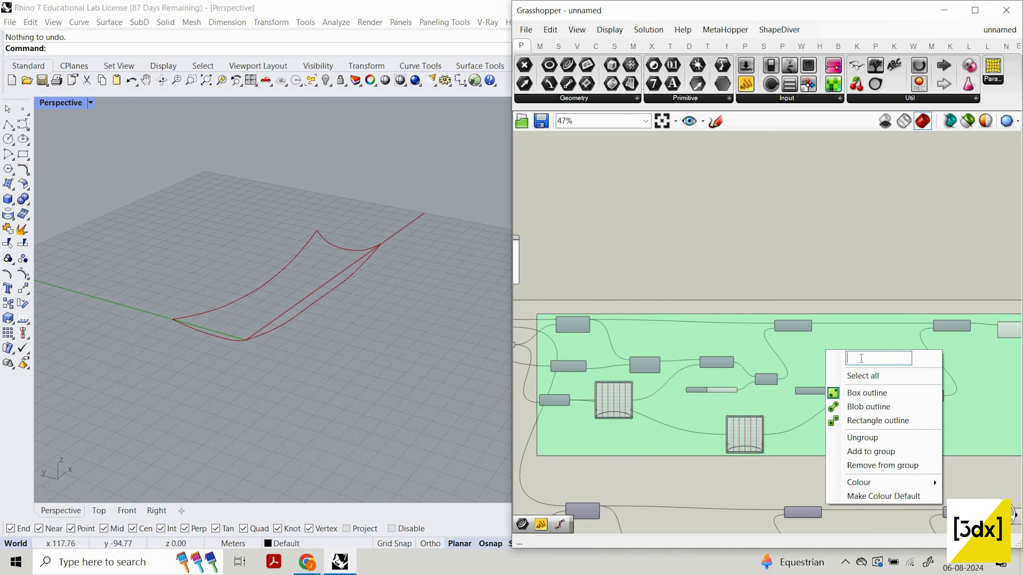
{"action": "type", "text": "Lon"}
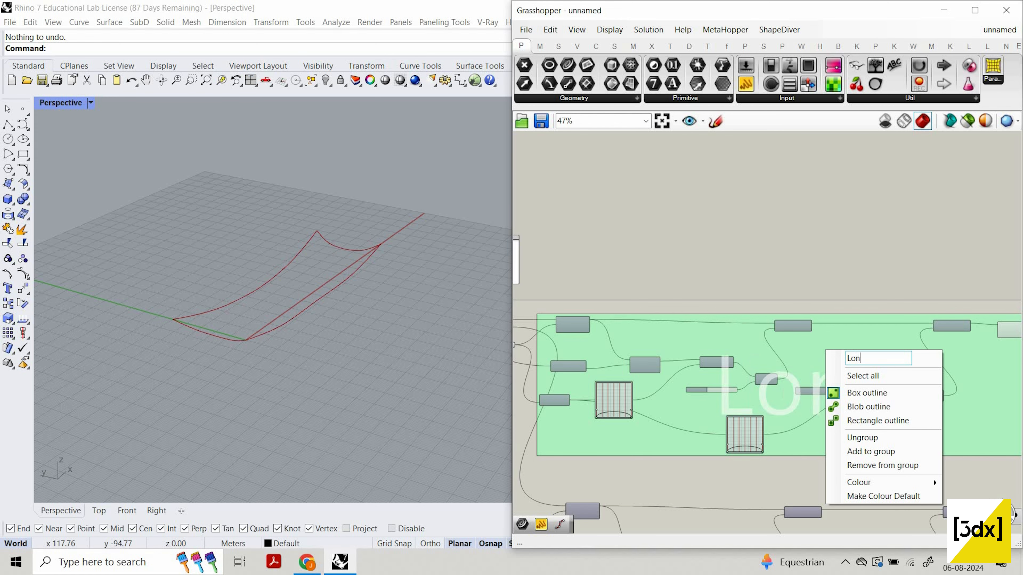
{"action": "type", "text": "ger side"}
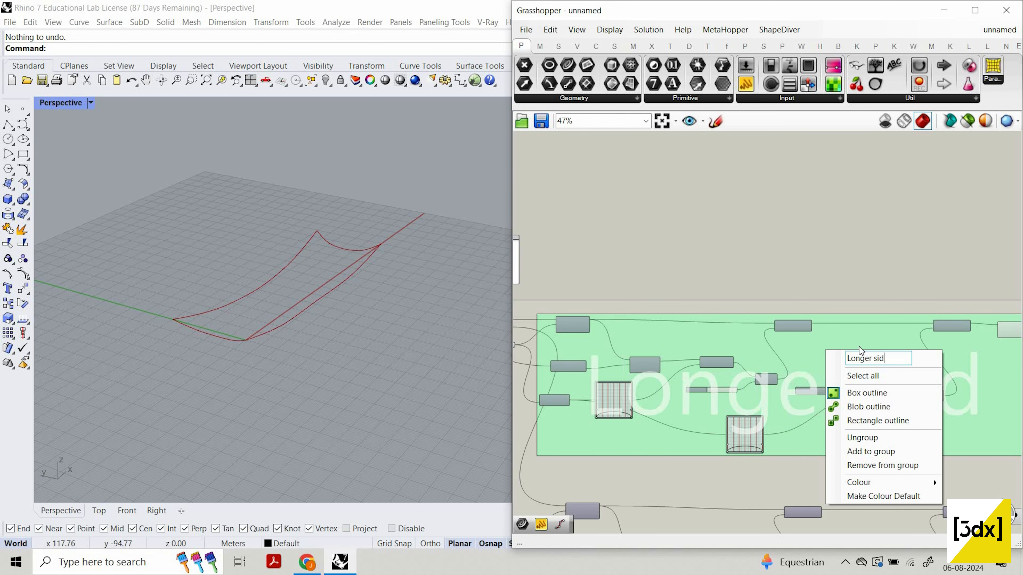
{"action": "left_click", "coordinate": [826, 513]}
- Group the whole copied chain below, including its division slider
{"action": "scroll", "coordinate": [826, 513], "scroll_direction": "down", "scroll_amount": 1}
{"action": "right_click_drag", "start_coordinate": [788, 420], "coordinate": [772, 171]}
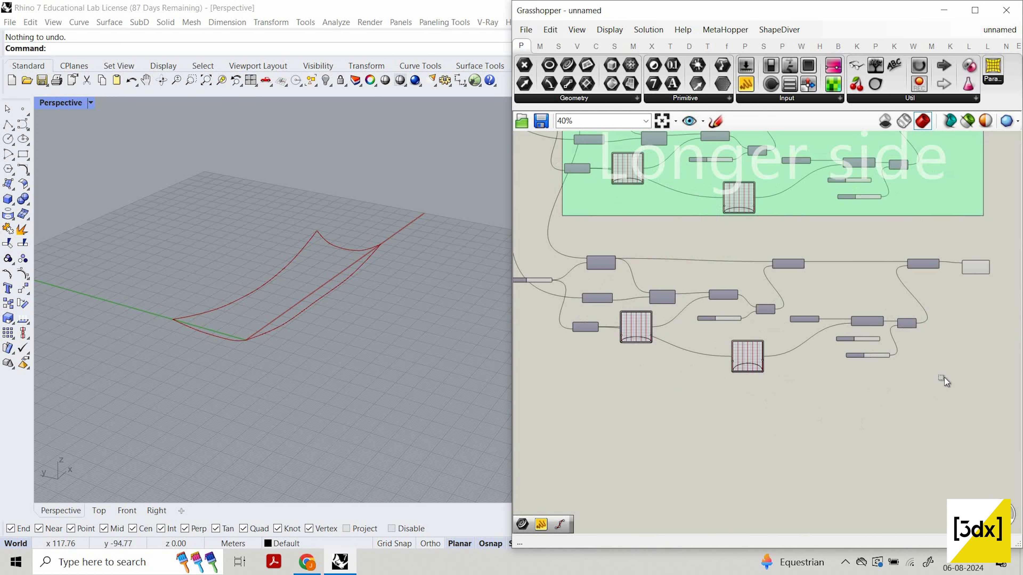
{"action": "scroll", "coordinate": [945, 378], "scroll_direction": "down", "scroll_amount": 2}
{"action": "left_click_drag", "start_coordinate": [581, 267], "coordinate": [964, 406]}
{"action": "left_click_drag", "start_coordinate": [593, 286], "coordinate": [594, 286]}
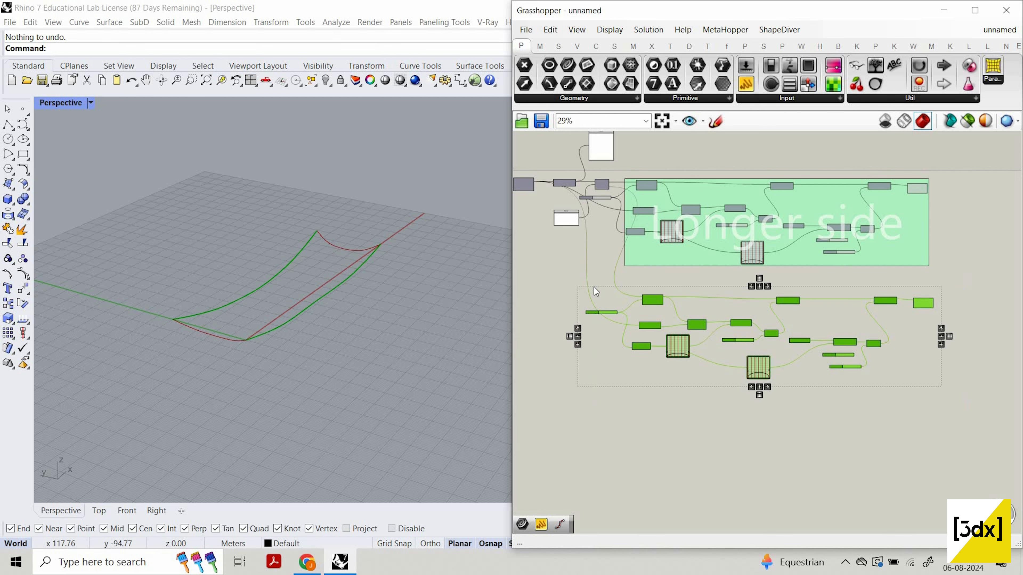
{"action": "key", "text": "ctrl+g"}
{"action": "left_click", "coordinate": [574, 319]}
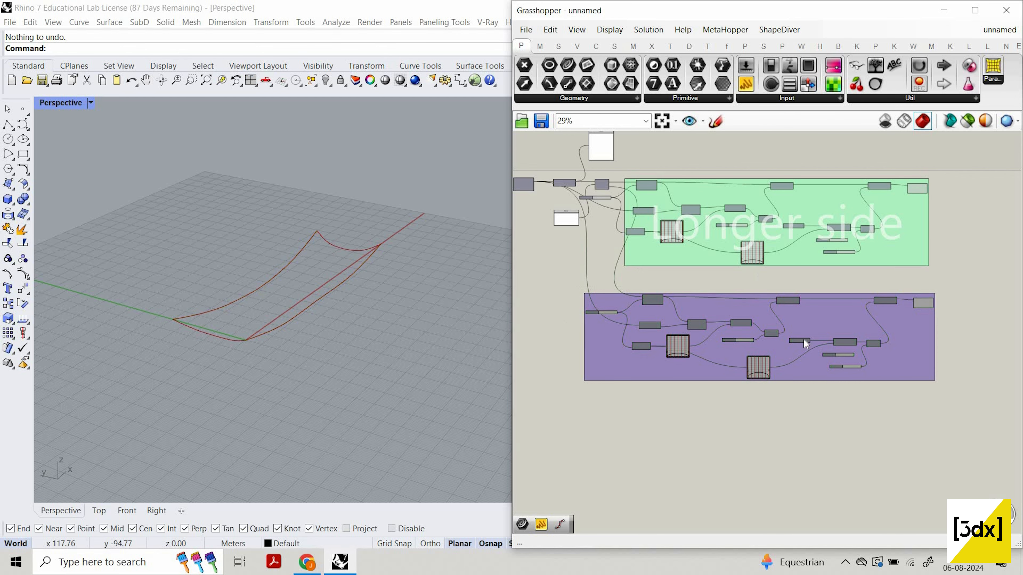
- Colour the copied chain's group pink with hue 318°, saturation 36 and value 95
{"action": "scroll", "coordinate": [803, 339], "scroll_direction": "up", "scroll_amount": 3}
{"action": "right_click_drag", "start_coordinate": [803, 339], "coordinate": [849, 362]}
{"action": "right_click", "coordinate": [849, 362]}
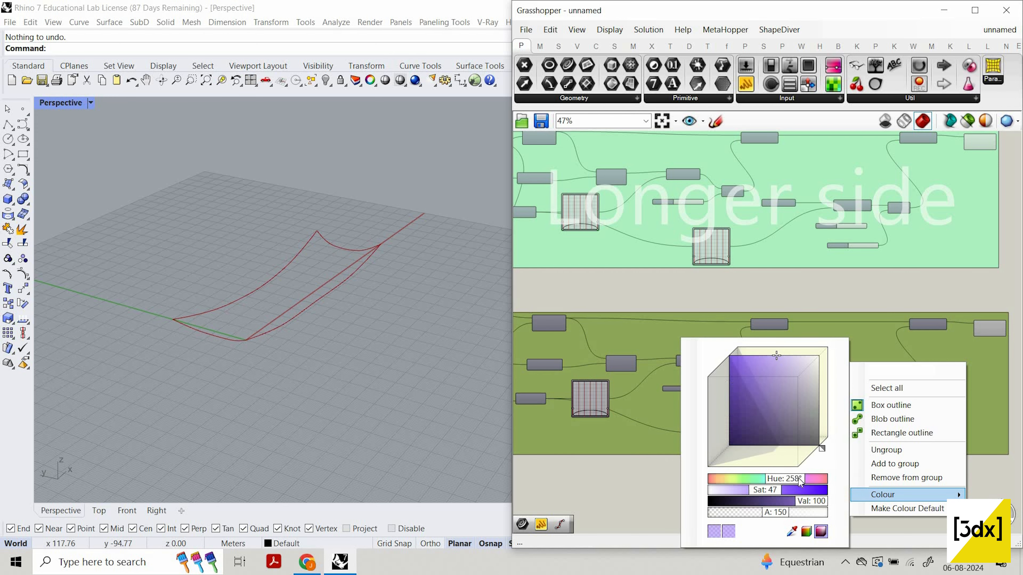
{"action": "left_click", "coordinate": [813, 479]}
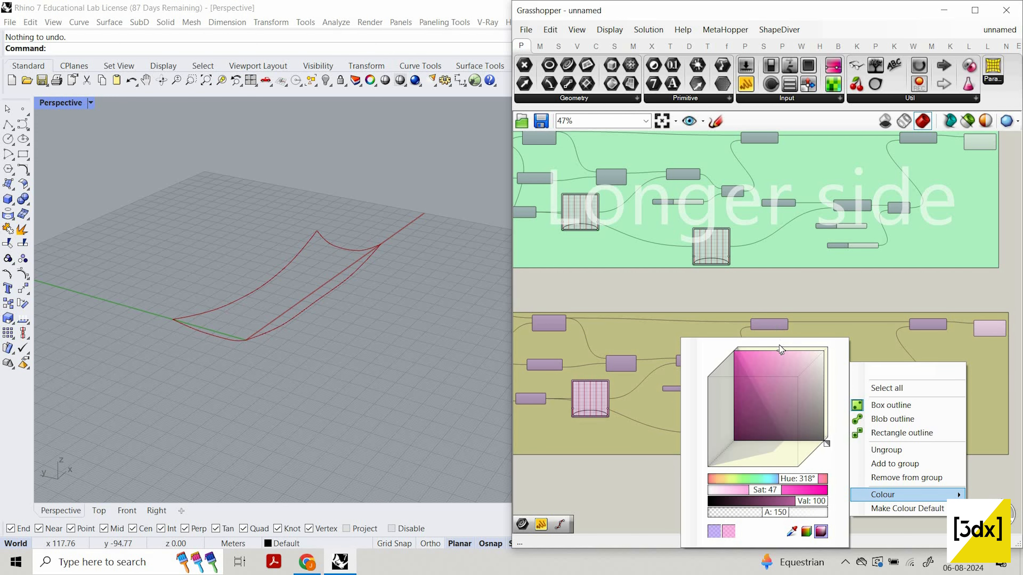
{"action": "left_click", "coordinate": [770, 355]}
{"action": "left_click", "coordinate": [793, 356]}
{"action": "left_click", "coordinate": [871, 288]}
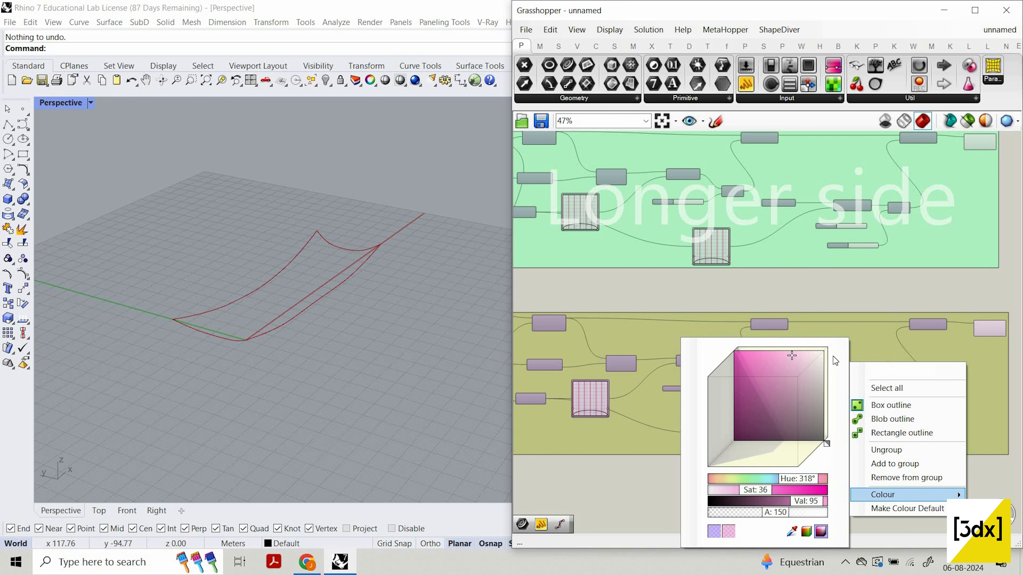
- Name the pink group "shorter side"
{"action": "scroll", "coordinate": [889, 358], "scroll_direction": "down", "scroll_amount": 2}
{"action": "scroll", "coordinate": [867, 369], "scroll_direction": "up", "scroll_amount": 2}
{"action": "right_click", "coordinate": [868, 368]}
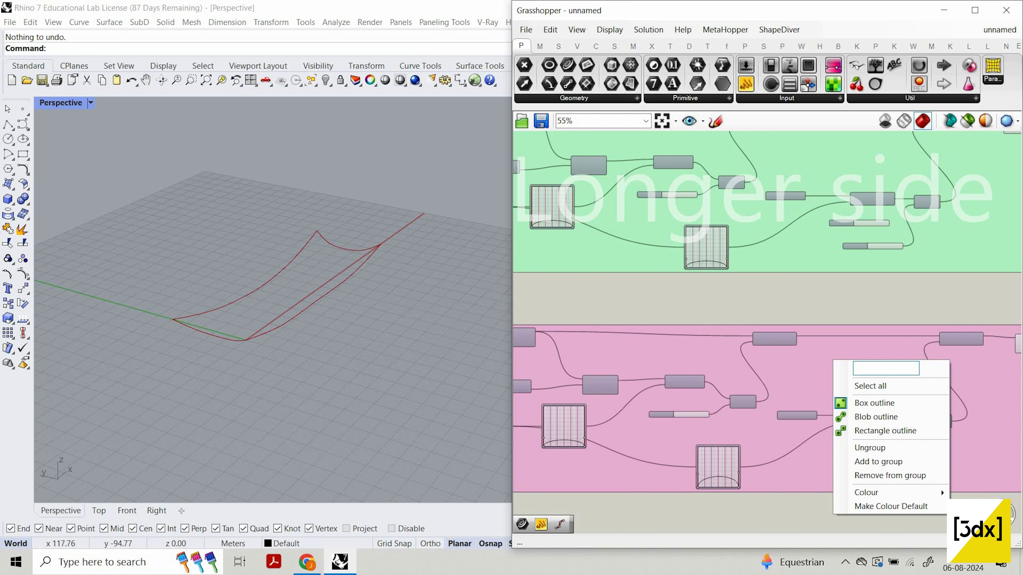
{"action": "type", "text": "shorter"}
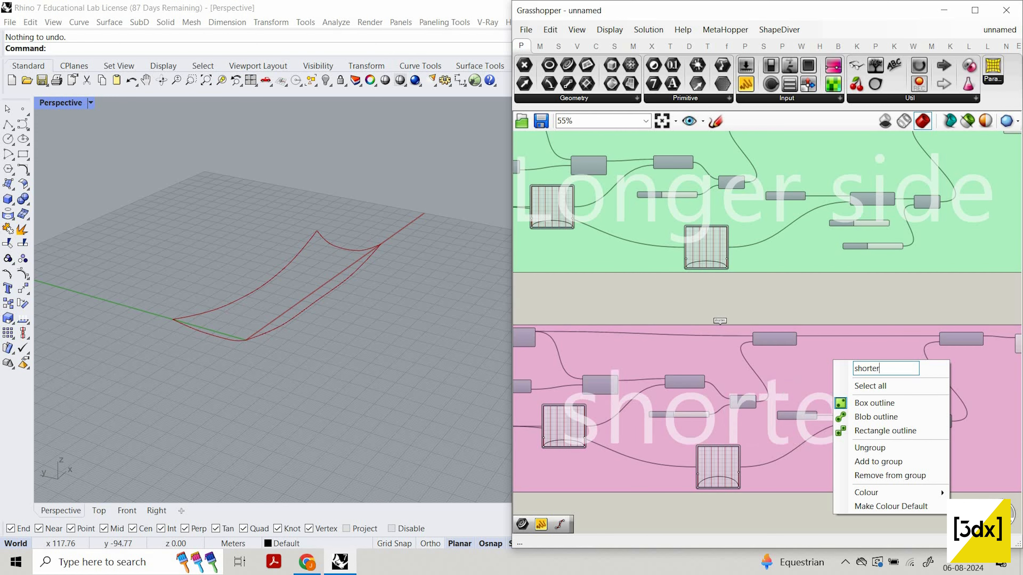
{"action": "type", "text": " side"}
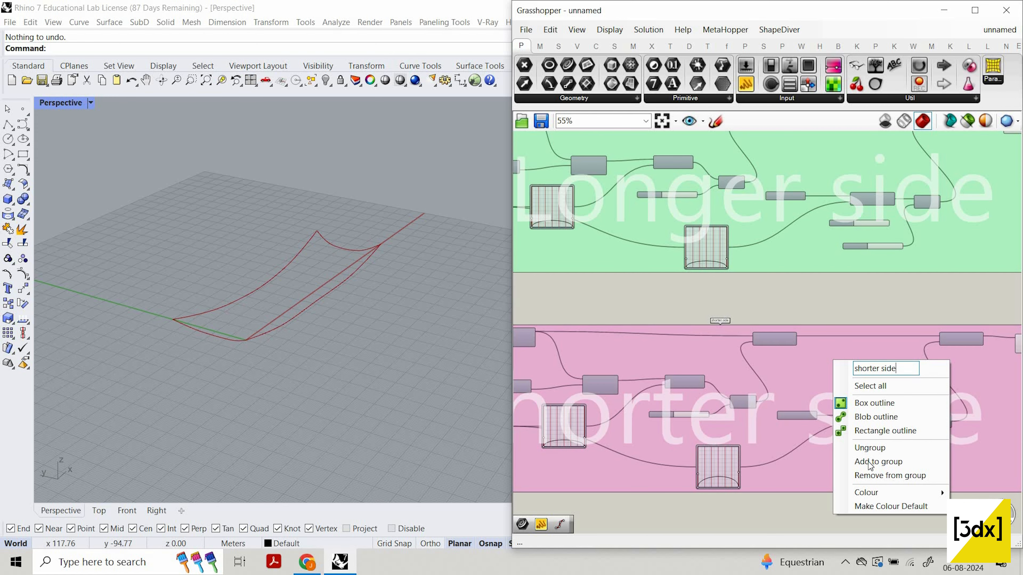
{"action": "key", "text": "Return"}
- Add the division number slider feeding the longer-side chain to the "Longer side" group
{"action": "scroll", "coordinate": [674, 420], "scroll_direction": "down", "scroll_amount": 3}
{"action": "right_click_drag", "start_coordinate": [674, 420], "coordinate": [812, 472]}
{"action": "right_click_drag", "start_coordinate": [891, 278], "coordinate": [790, 355]}
{"action": "scroll", "coordinate": [790, 355], "scroll_direction": "down", "scroll_amount": 2}
{"action": "scroll", "coordinate": [757, 351], "scroll_direction": "up", "scroll_amount": 4}
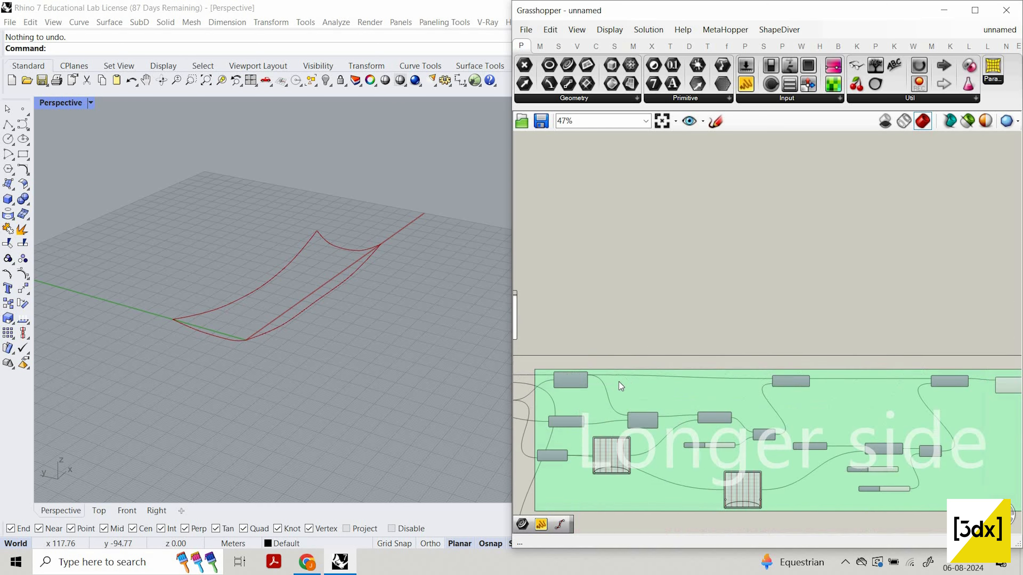
{"action": "right_click_drag", "start_coordinate": [538, 389], "coordinate": [711, 343]}
{"action": "scroll", "coordinate": [712, 348], "scroll_direction": "up", "scroll_amount": 5}
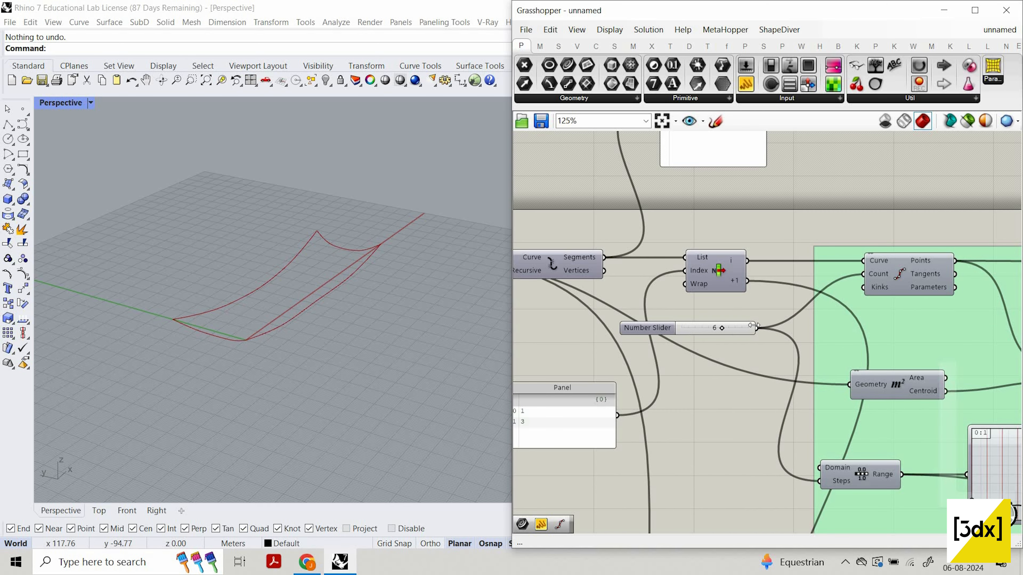
{"action": "right_click", "coordinate": [924, 350]}
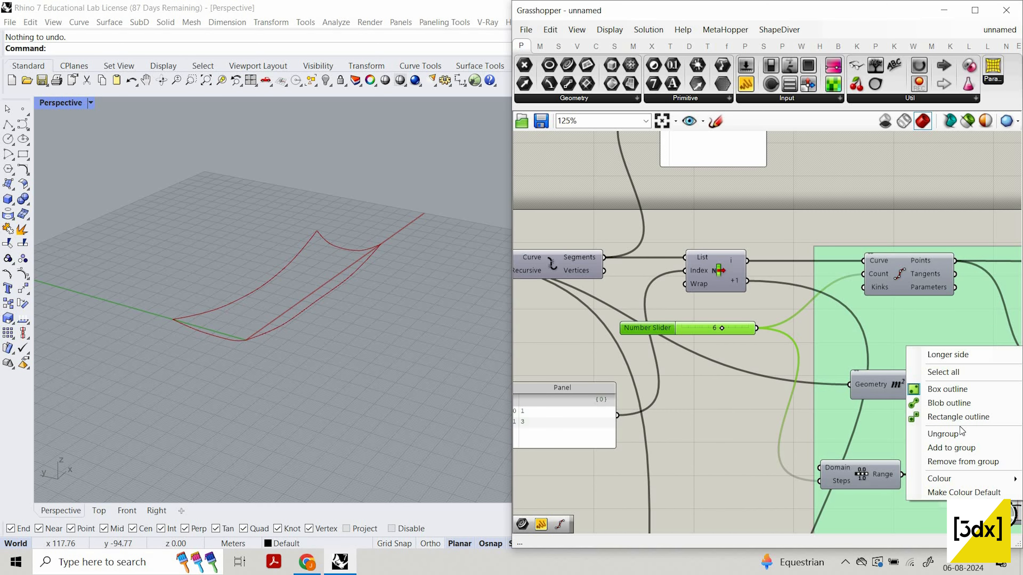
{"action": "left_click", "coordinate": [960, 448]}
{"action": "scroll", "coordinate": [703, 274], "scroll_direction": "down", "scroll_amount": 3}
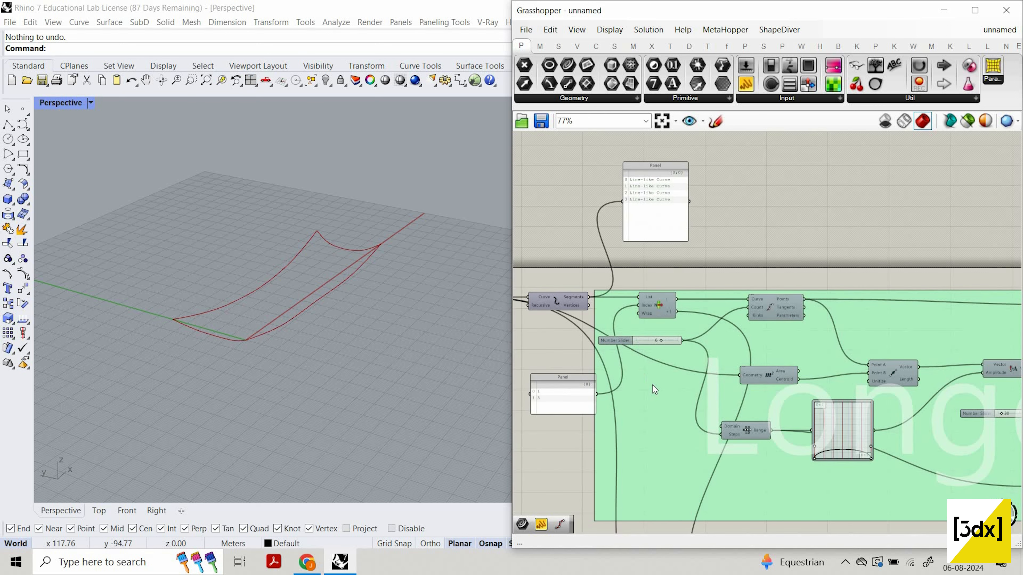
- Try to remove the division slider from the "Longer side" group
{"action": "left_click", "coordinate": [641, 341]}
{"action": "right_click", "coordinate": [653, 386]}
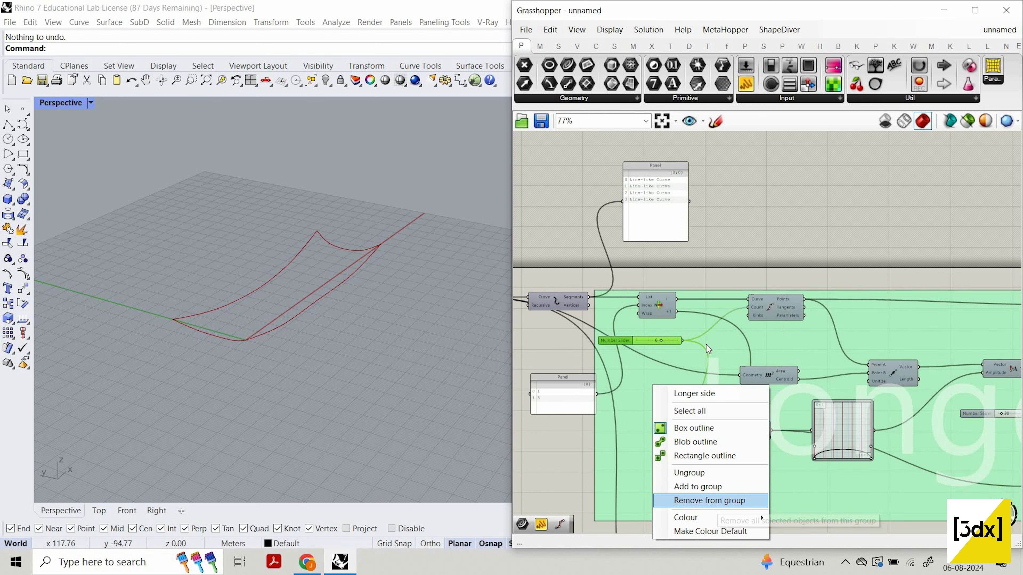
{"action": "left_click", "coordinate": [719, 501]}
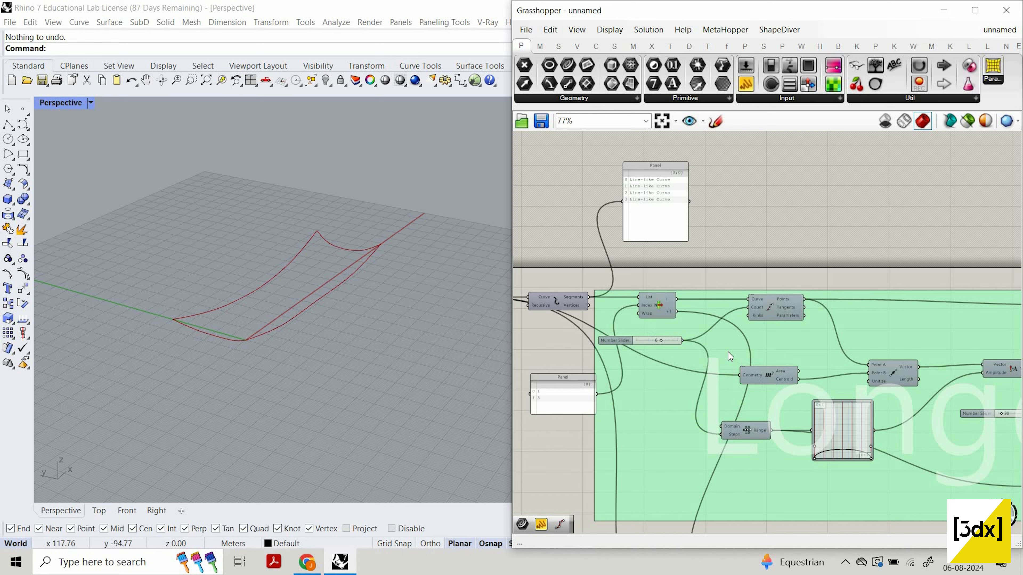
- Add a Bifocals component in the empty canvas area above the "Longer side" group to label all components
{"action": "scroll", "coordinate": [765, 345], "scroll_direction": "down", "scroll_amount": 4}
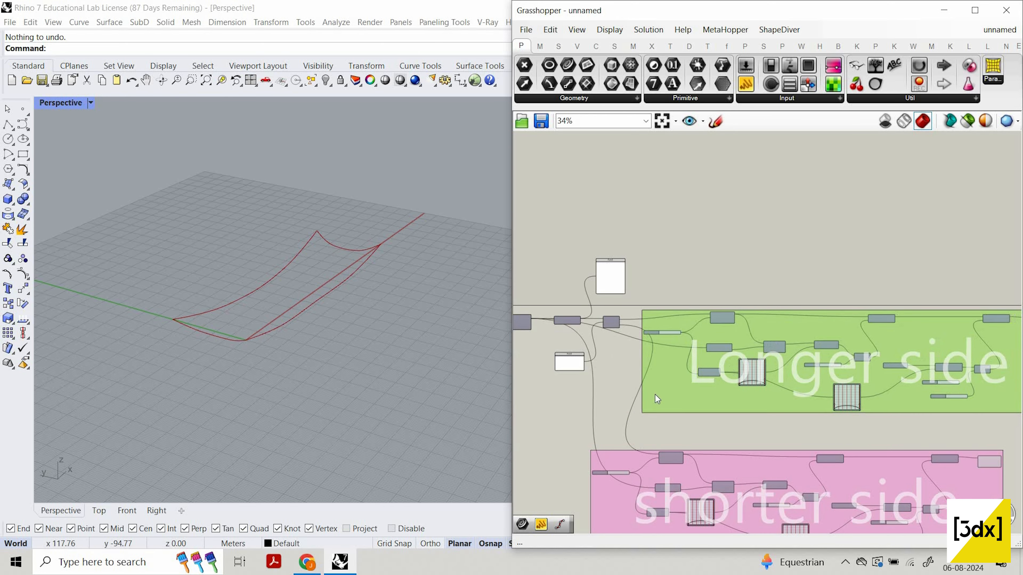
{"action": "scroll", "coordinate": [795, 441], "scroll_direction": "down", "scroll_amount": 1}
{"action": "left_click_drag", "start_coordinate": [797, 442], "coordinate": [836, 443]}
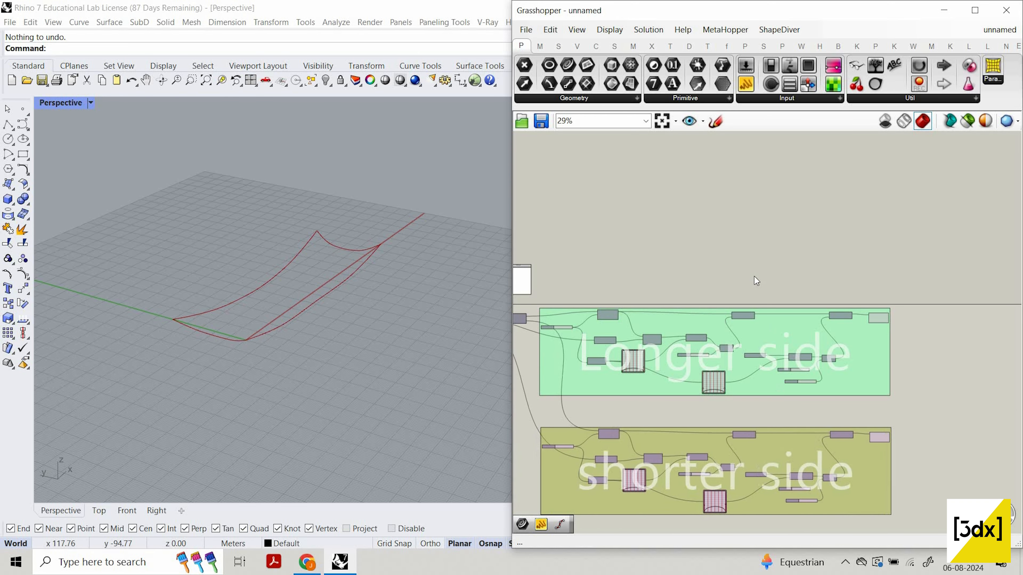
{"action": "double_click", "coordinate": [755, 276]}
{"action": "type", "text": "bif"}
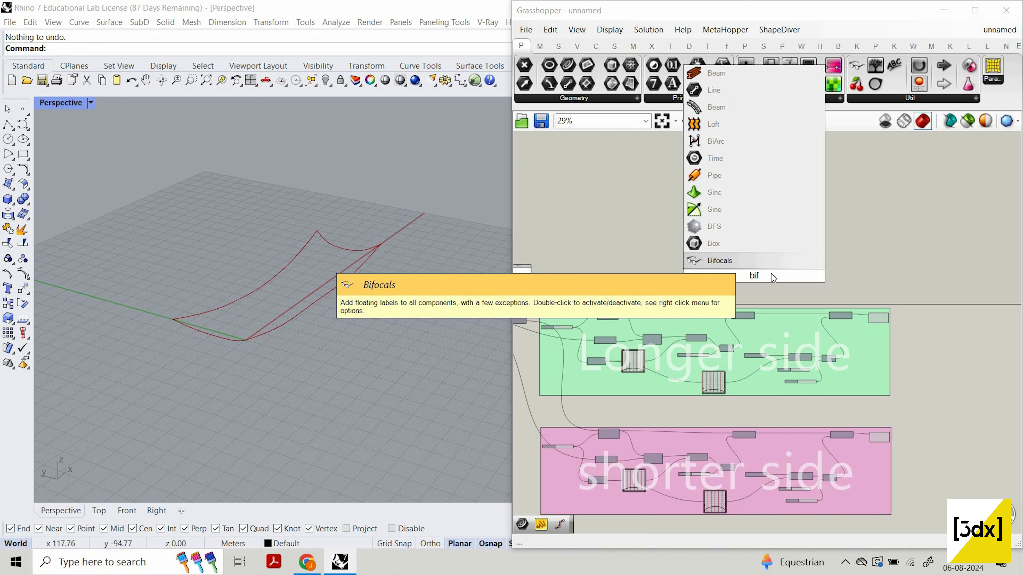
{"action": "left_click", "coordinate": [749, 259]}
{"action": "scroll", "coordinate": [748, 254], "scroll_direction": "up", "scroll_amount": 2}
{"action": "scroll", "coordinate": [748, 252], "scroll_direction": "up", "scroll_amount": 5}
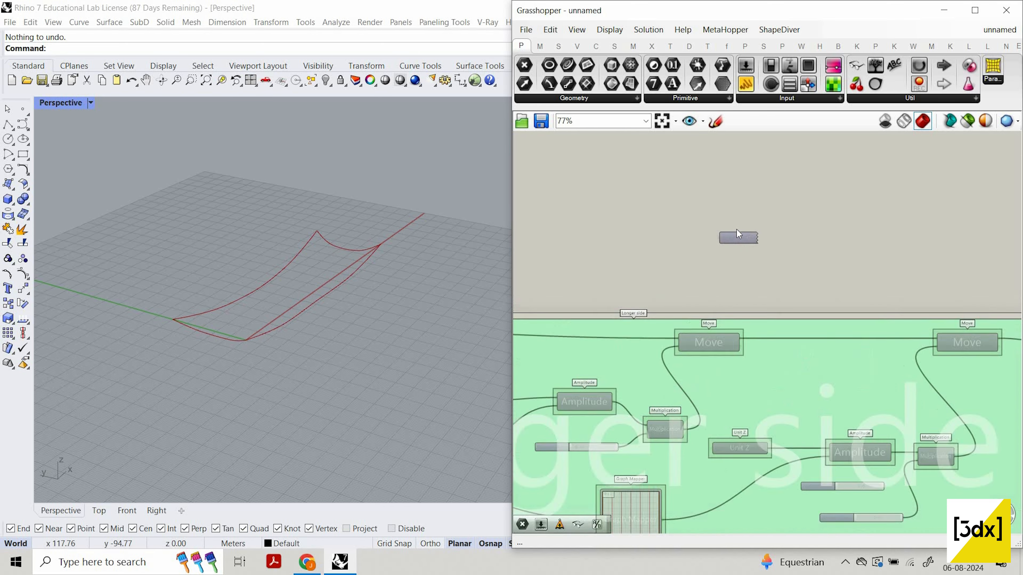
{"action": "left_click_drag", "start_coordinate": [737, 232], "coordinate": [732, 132]}
{"action": "scroll", "coordinate": [752, 289], "scroll_direction": "down", "scroll_amount": 5}
{"action": "scroll", "coordinate": [715, 345], "scroll_direction": "up", "scroll_amount": 5}
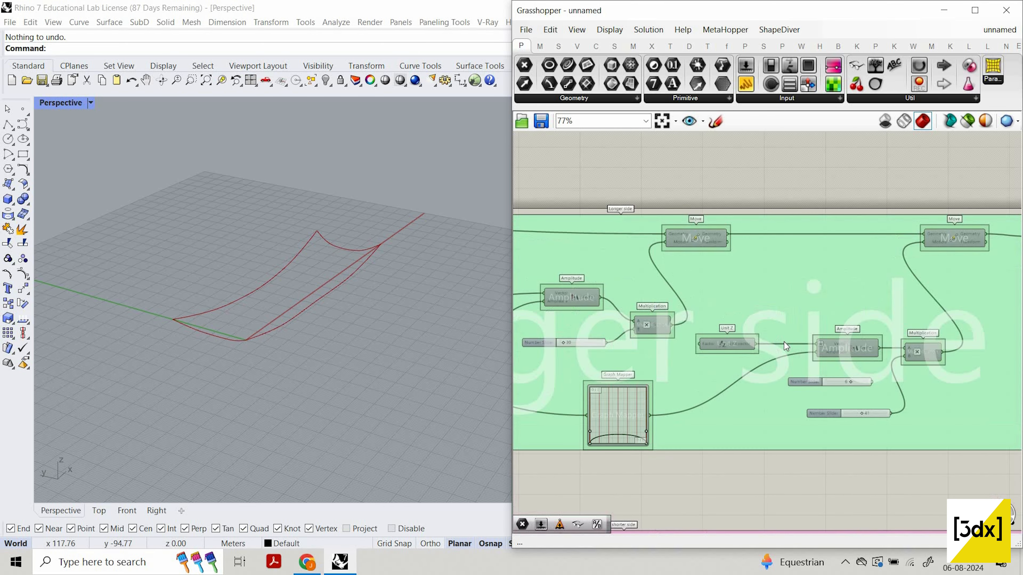
{"action": "scroll", "coordinate": [645, 362], "scroll_direction": "down", "scroll_amount": 6}
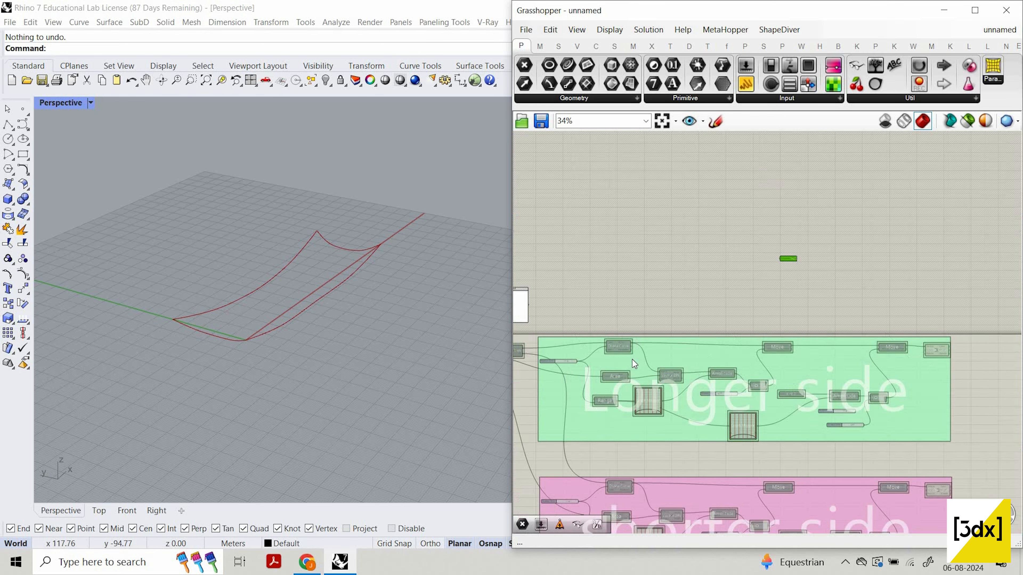
- Turn off the Group Display canvas widget
{"action": "scroll", "coordinate": [733, 378], "scroll_direction": "up", "scroll_amount": 3}
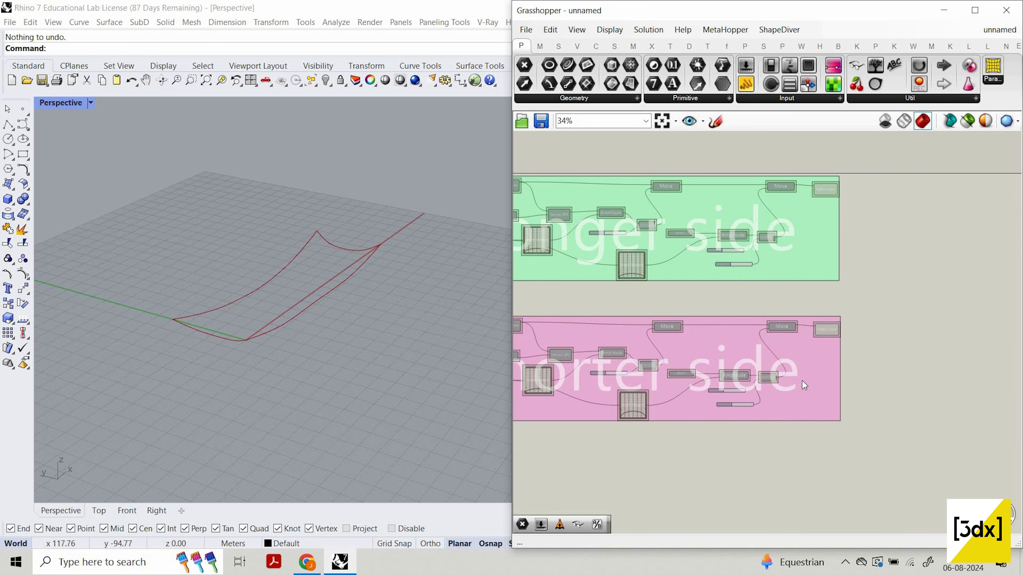
{"action": "scroll", "coordinate": [803, 381], "scroll_direction": "up", "scroll_amount": 1}
{"action": "scroll", "coordinate": [969, 305], "scroll_direction": "down", "scroll_amount": 1}
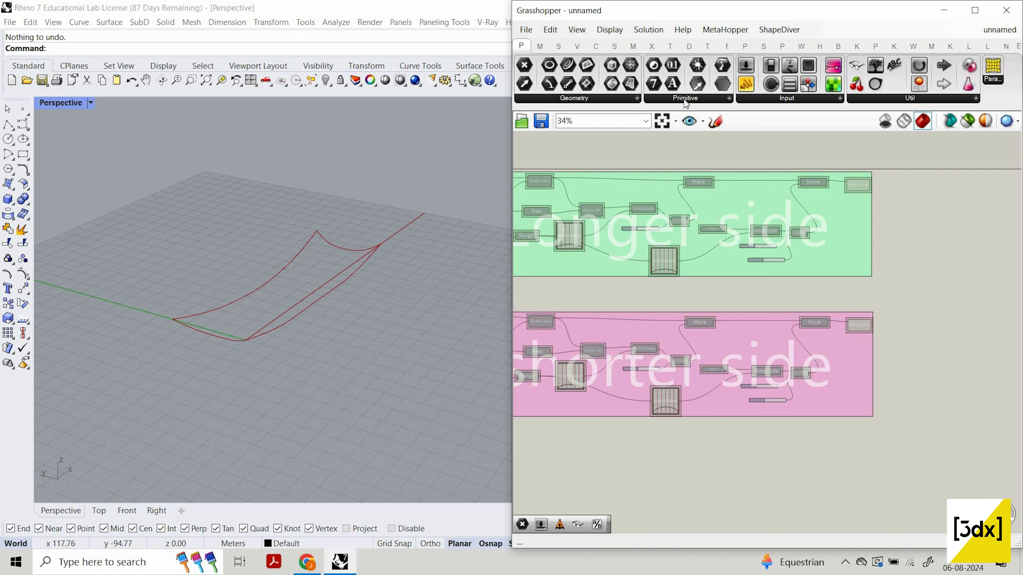
{"action": "left_click", "coordinate": [614, 35]}
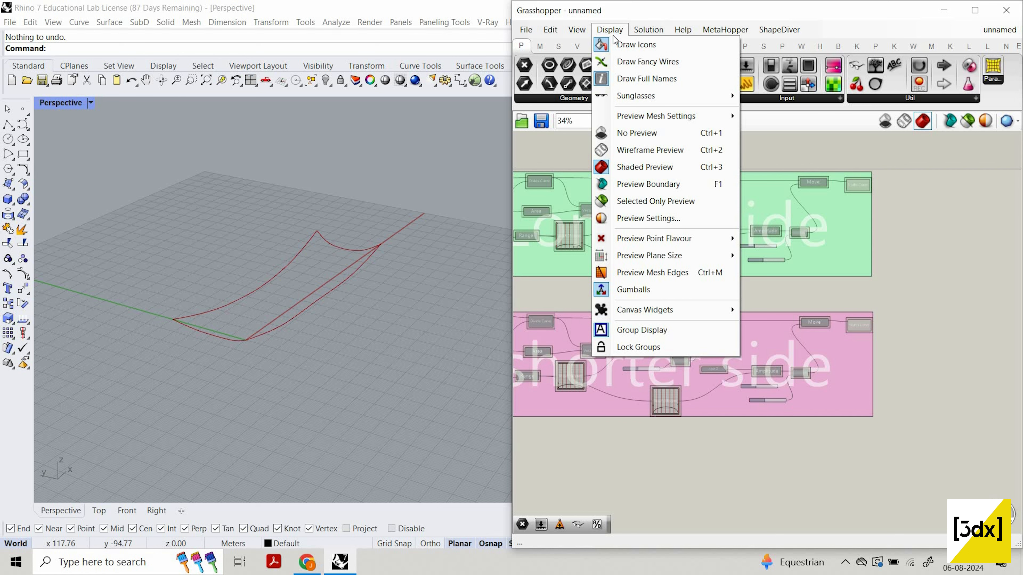
{"action": "mouse_move", "coordinate": [721, 310]}
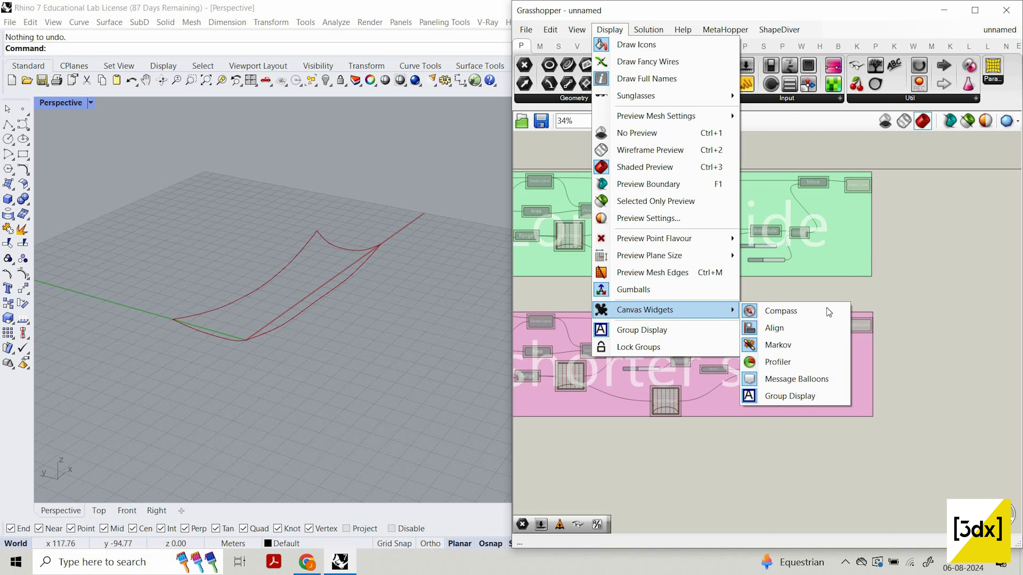
{"action": "left_click", "coordinate": [789, 394]}
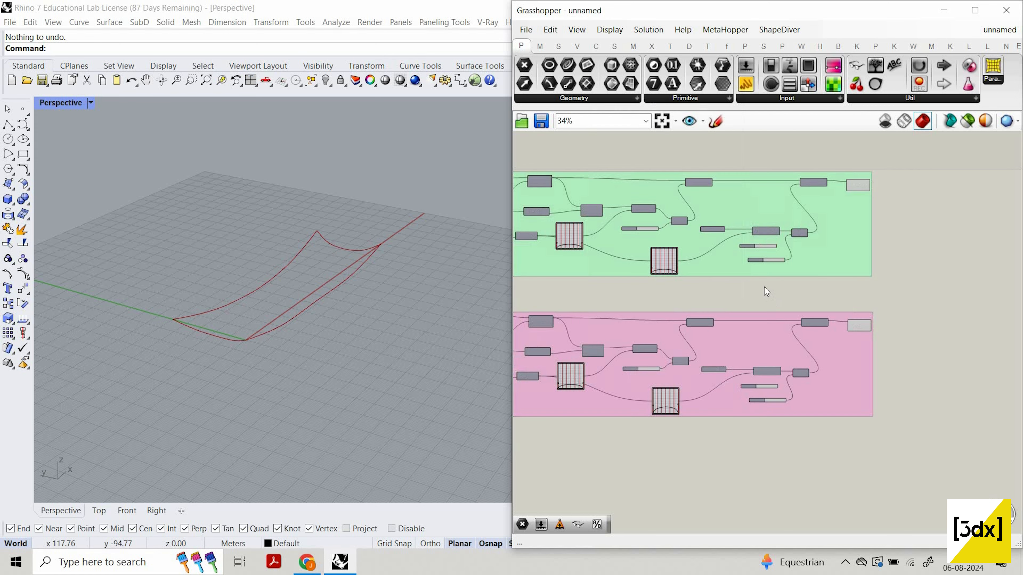
- Turn the Group Display canvas widget back on
{"action": "scroll", "coordinate": [764, 287], "scroll_direction": "up", "scroll_amount": 4}
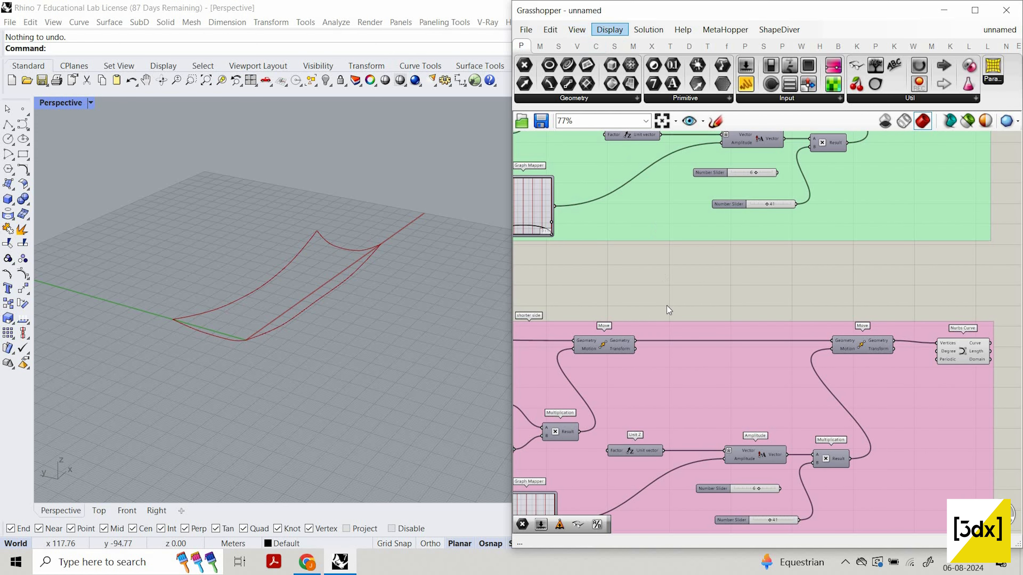
{"action": "left_click", "coordinate": [609, 29]}
{"action": "mouse_move", "coordinate": [685, 310]}
{"action": "left_click", "coordinate": [789, 393]}
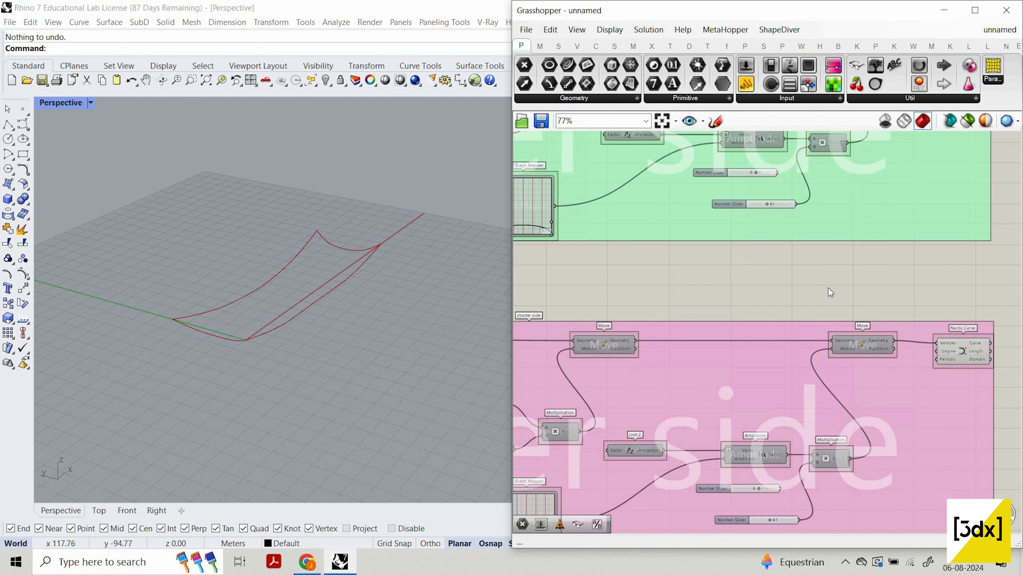
{"action": "scroll", "coordinate": [828, 288], "scroll_direction": "down", "scroll_amount": 4}
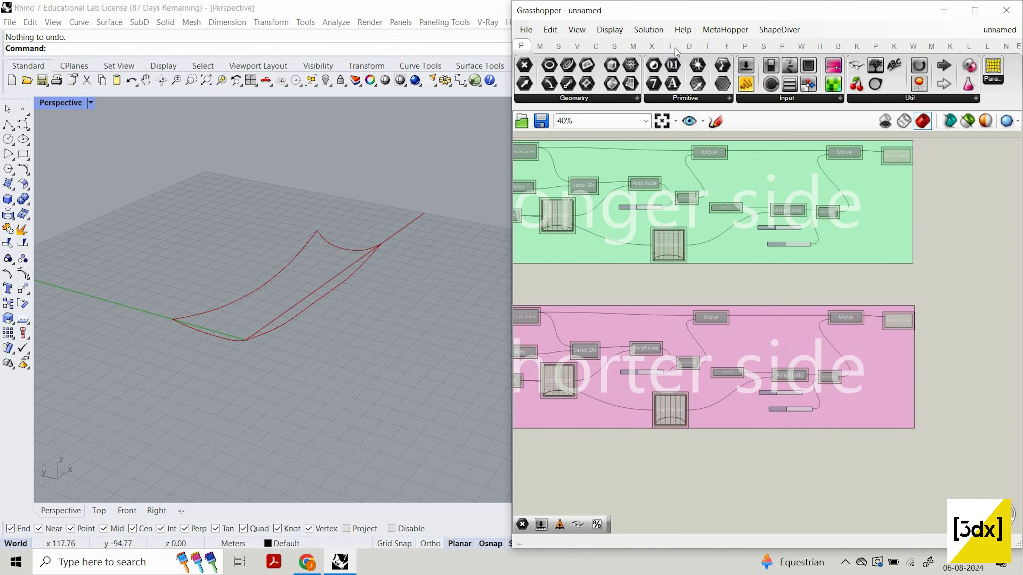
{"action": "mouse_move", "coordinate": [677, 51]}
{"action": "scroll", "coordinate": [863, 225], "scroll_direction": "down", "scroll_amount": 5}
{"action": "scroll", "coordinate": [860, 226], "scroll_direction": "up", "scroll_amount": 3}
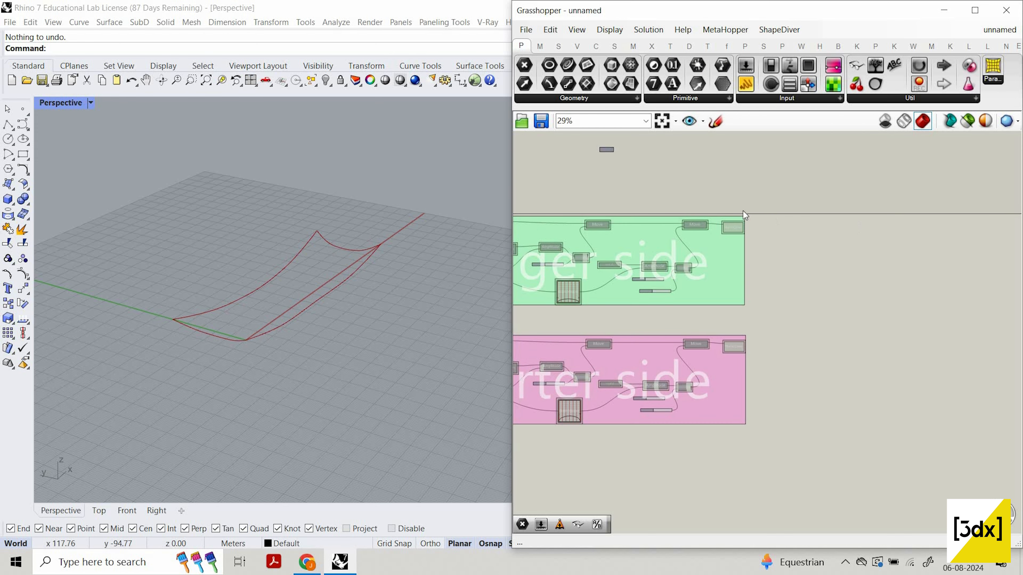
{"action": "scroll", "coordinate": [729, 241], "scroll_direction": "up", "scroll_amount": 6}
{"action": "left_click", "coordinate": [730, 242]}
{"action": "left_click", "coordinate": [830, 350]}
{"action": "scroll", "coordinate": [829, 350], "scroll_direction": "down", "scroll_amount": 5}
{"action": "scroll", "coordinate": [914, 318], "scroll_direction": "up", "scroll_amount": 3}
{"action": "scroll", "coordinate": [949, 312], "scroll_direction": "down", "scroll_amount": 3}
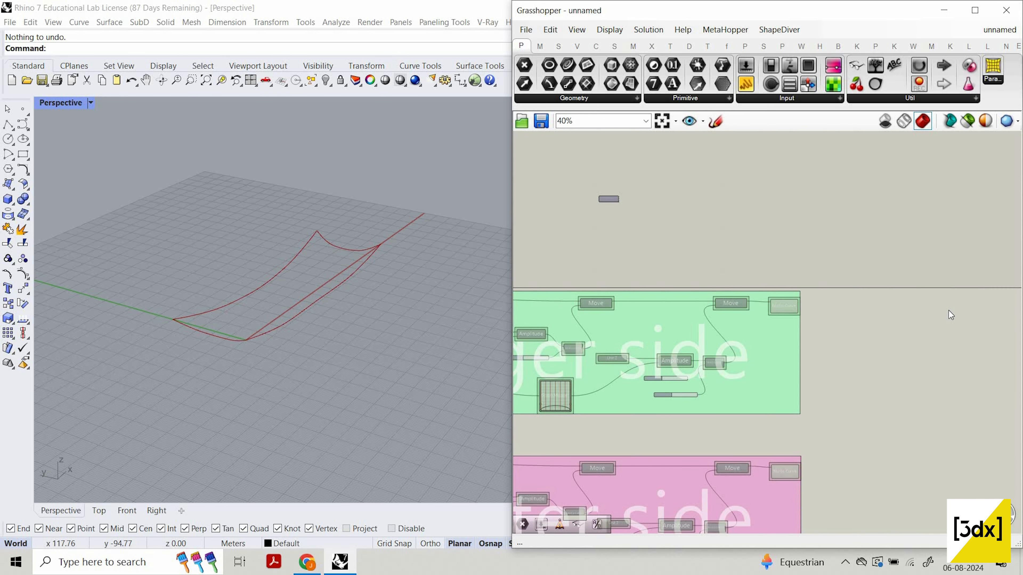
- Zoom the viewport to the final Nurbs Curve component of the Longer side group
{"action": "scroll", "coordinate": [243, 335], "scroll_direction": "up", "scroll_amount": 4}
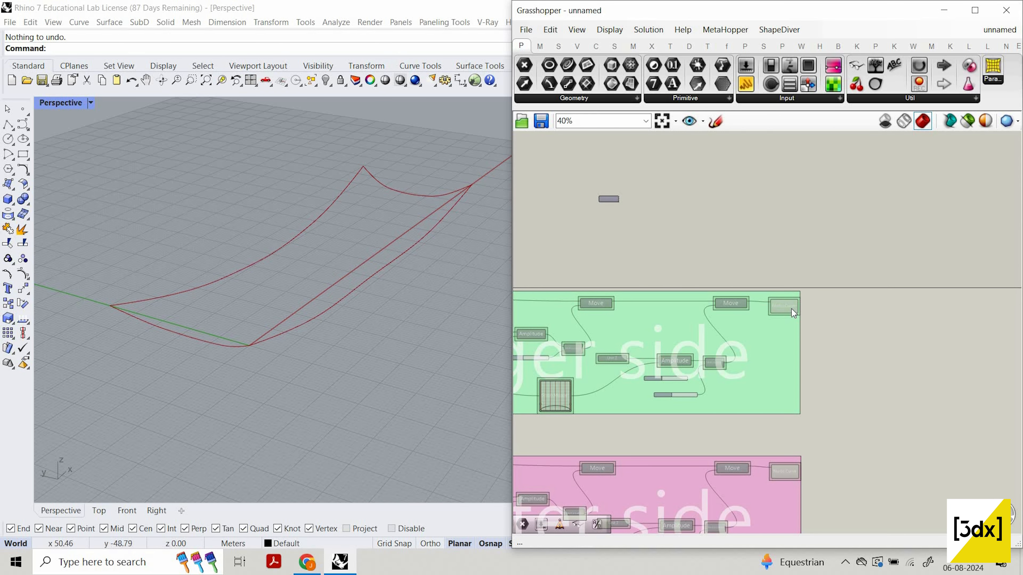
{"action": "scroll", "coordinate": [791, 308], "scroll_direction": "up", "scroll_amount": 1}
{"action": "scroll", "coordinate": [792, 309], "scroll_direction": "up", "scroll_amount": 1}
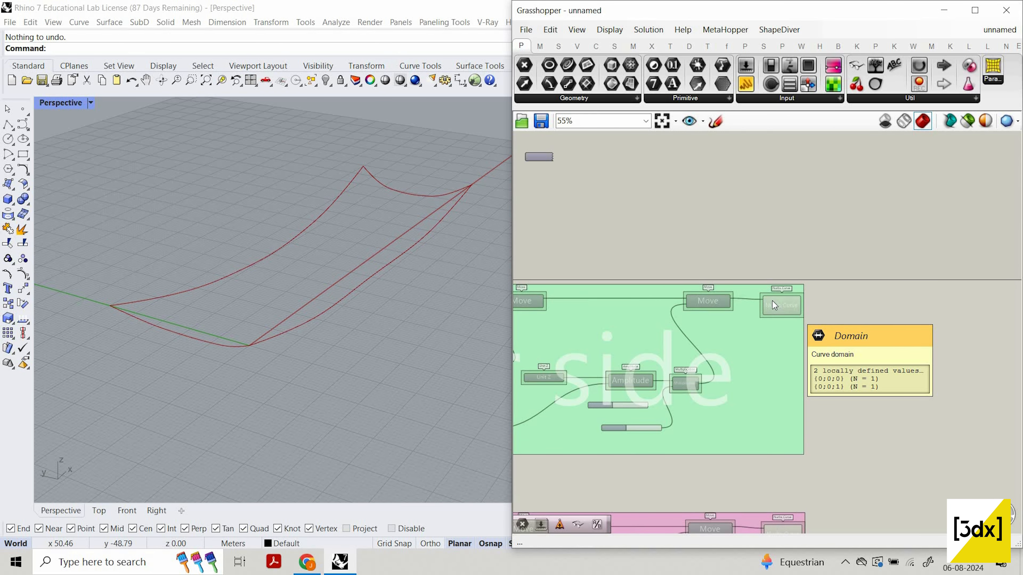
{"action": "scroll", "coordinate": [791, 308], "scroll_direction": "up", "scroll_amount": 1}
{"action": "left_click", "coordinate": [791, 309]}
{"action": "right_click", "coordinate": [883, 282]}
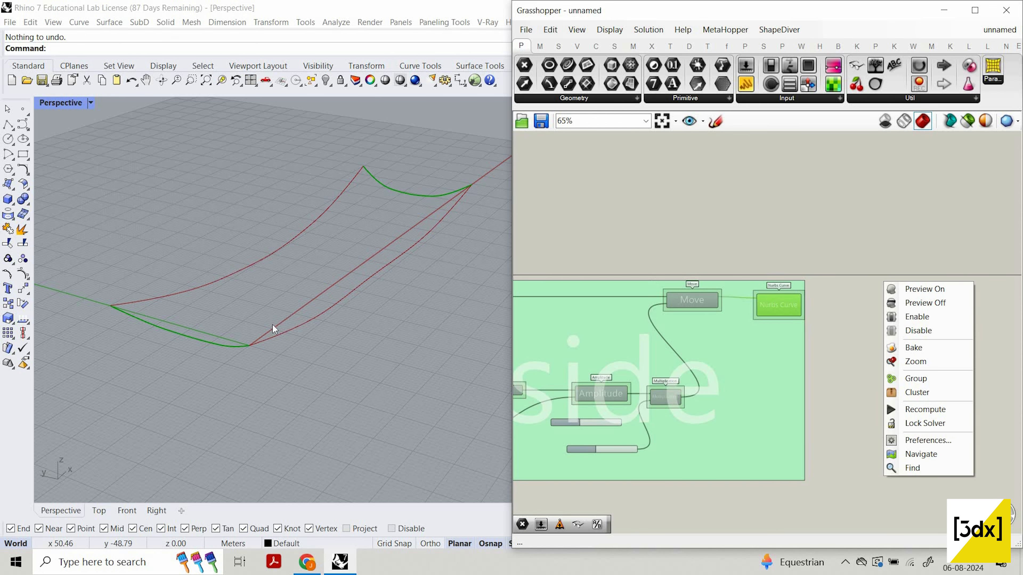
{"action": "left_click", "coordinate": [913, 361]}
{"action": "scroll", "coordinate": [738, 371], "scroll_direction": "down", "scroll_amount": 5}
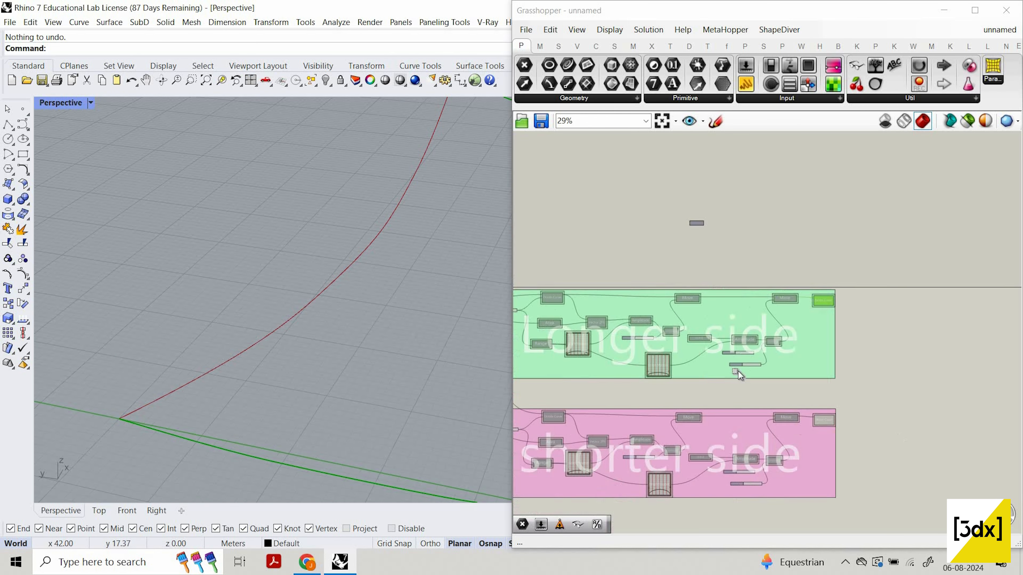
- Turn off the preview of all components in the shorter side group
{"action": "scroll", "coordinate": [739, 371], "scroll_direction": "down", "scroll_amount": 2}
{"action": "right_click_drag", "start_coordinate": [739, 371], "coordinate": [776, 312]}
{"action": "left_click_drag", "start_coordinate": [896, 435], "coordinate": [587, 335]}
{"action": "right_click", "coordinate": [593, 323]}
{"action": "left_click", "coordinate": [621, 335]}
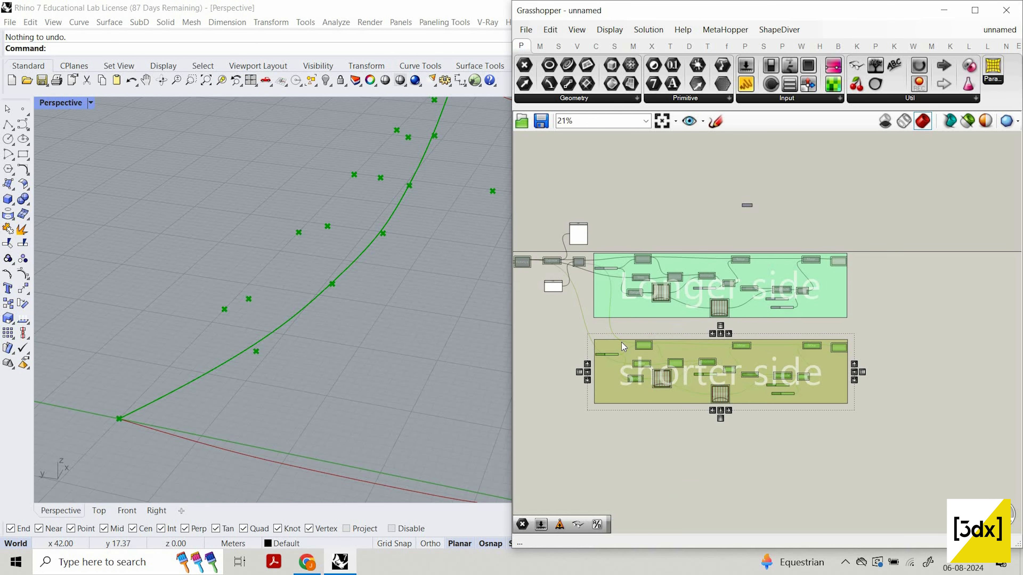
{"action": "right_click", "coordinate": [598, 334]}
{"action": "left_click", "coordinate": [634, 357]}
- Turn on the preview of the Longer side group's final Nurbs Curve and view both curves in perspective
{"action": "scroll", "coordinate": [853, 250], "scroll_direction": "up", "scroll_amount": 5}
{"action": "right_click_drag", "start_coordinate": [853, 250], "coordinate": [769, 251]}
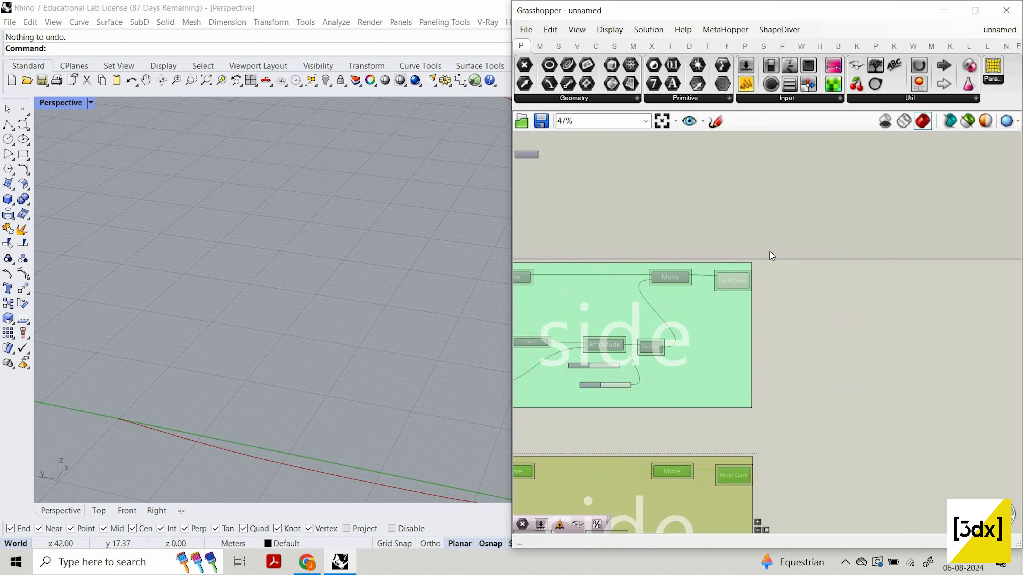
{"action": "scroll", "coordinate": [765, 274], "scroll_direction": "up", "scroll_amount": 3}
{"action": "left_click", "coordinate": [719, 278]}
{"action": "right_click", "coordinate": [770, 251]}
{"action": "left_click", "coordinate": [792, 255]}
{"action": "scroll", "coordinate": [282, 315], "scroll_direction": "down", "scroll_amount": 10}
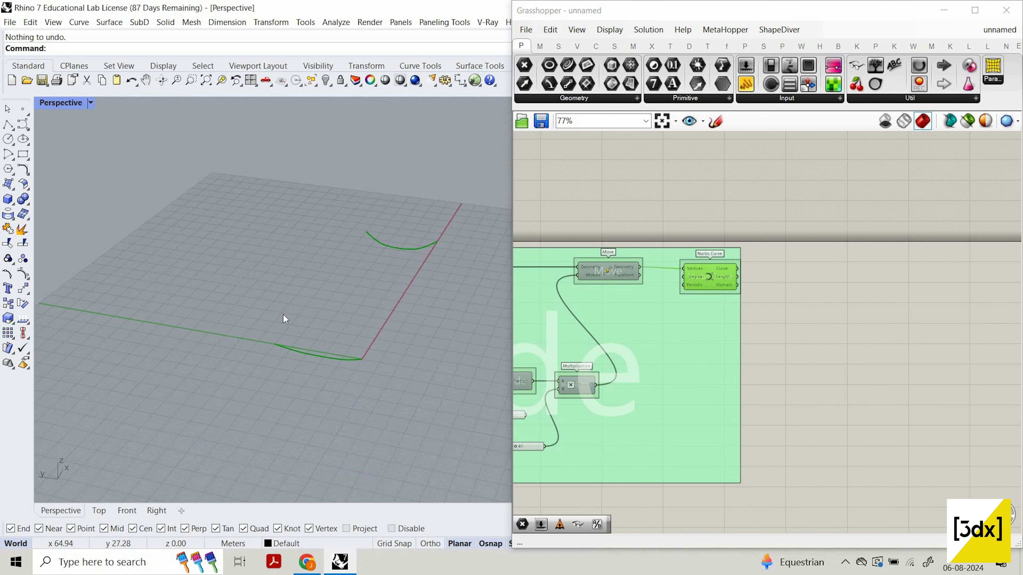
{"action": "right_click_drag", "start_coordinate": [283, 315], "coordinate": [182, 312]}
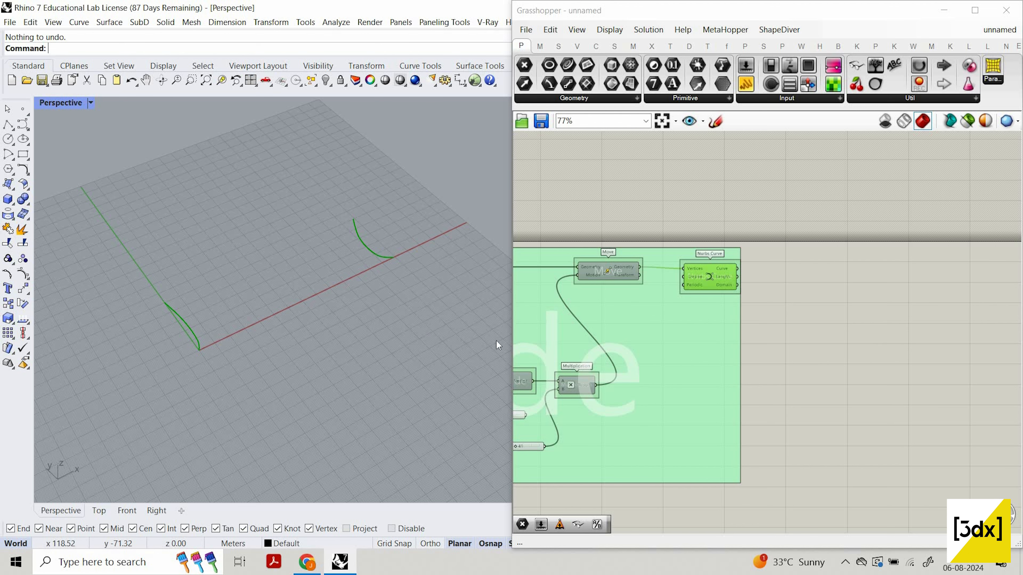
- Add a List Item component above the Longer side group, fed by the Geometry output of the group's last Move
{"action": "scroll", "coordinate": [772, 345], "scroll_direction": "down", "scroll_amount": 3}
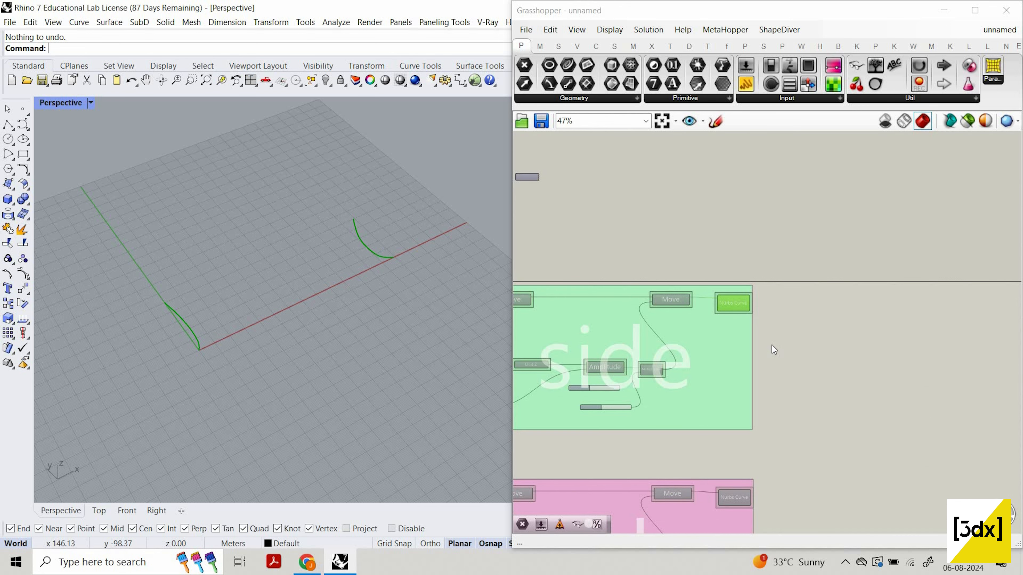
{"action": "scroll", "coordinate": [796, 327], "scroll_direction": "up", "scroll_amount": 2}
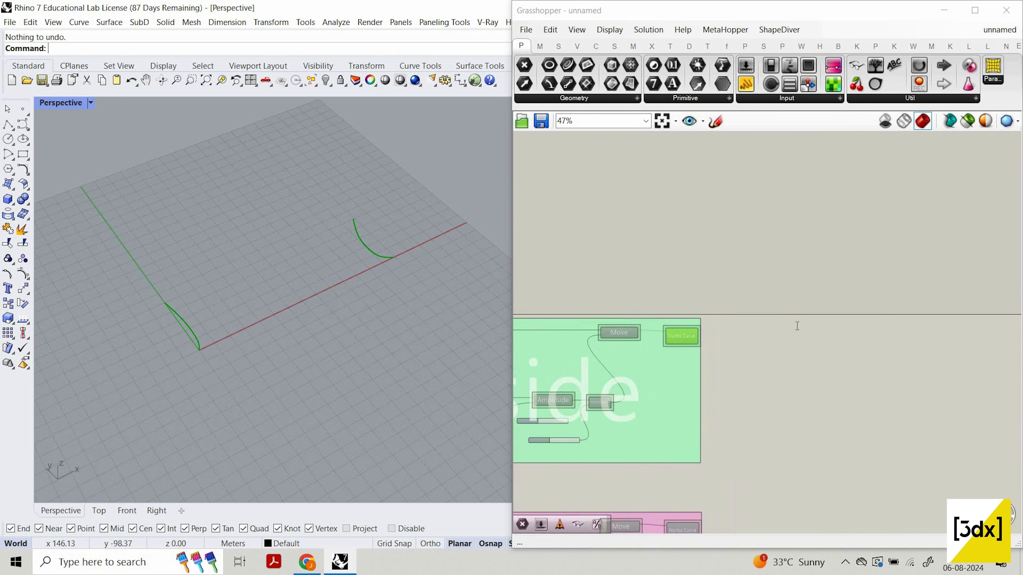
{"action": "double_click", "coordinate": [796, 326]}
{"action": "left_click", "coordinate": [749, 270]}
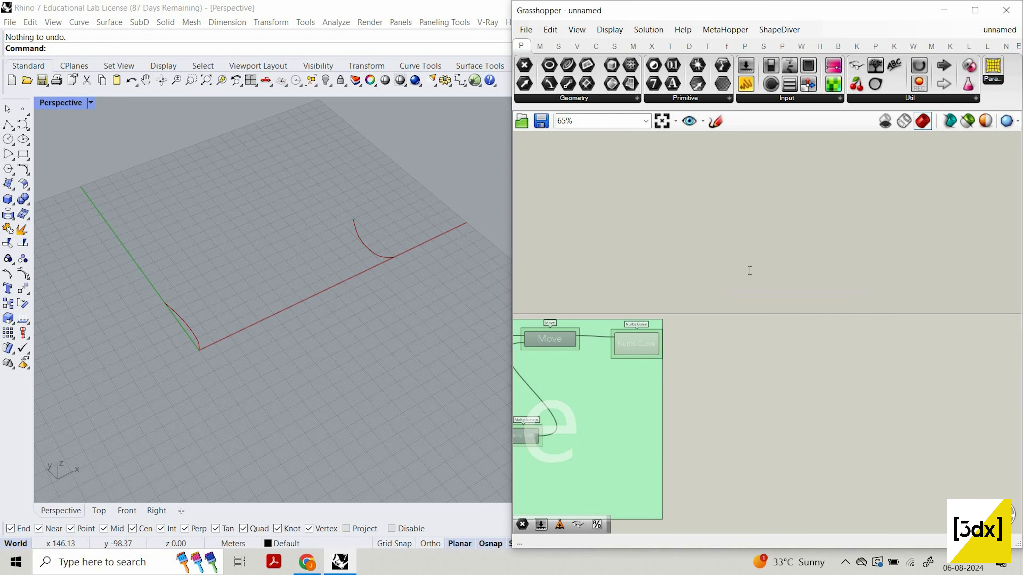
{"action": "double_click", "coordinate": [749, 271]}
{"action": "type", "text": "list item"}
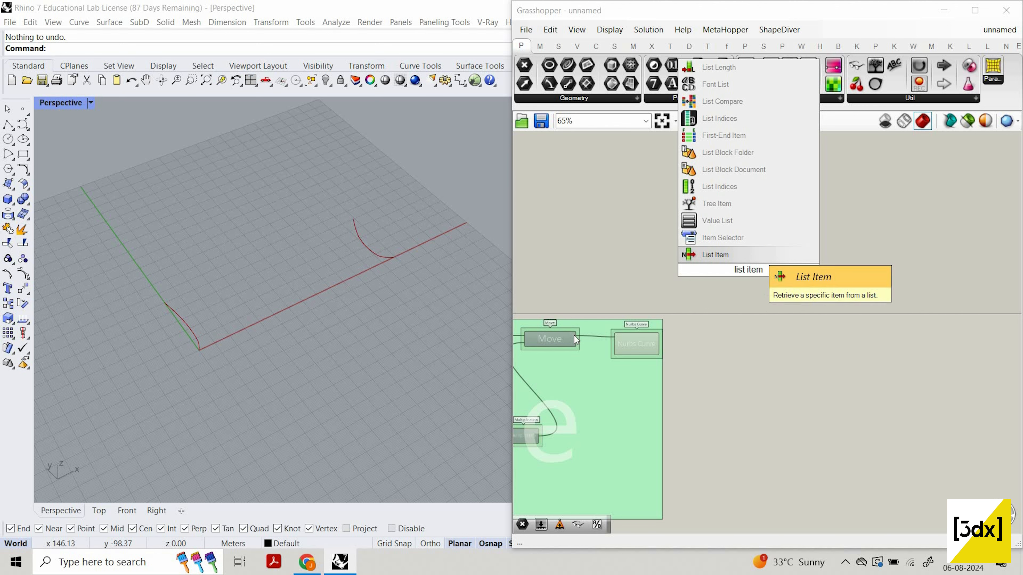
{"action": "left_click", "coordinate": [707, 259]}
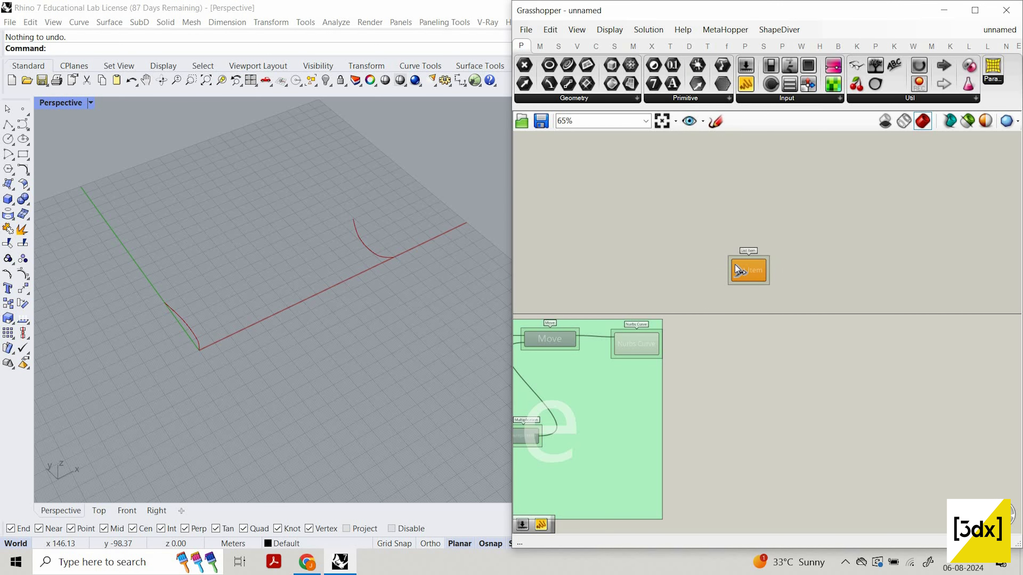
{"action": "left_click_drag", "start_coordinate": [577, 335], "coordinate": [753, 190]}
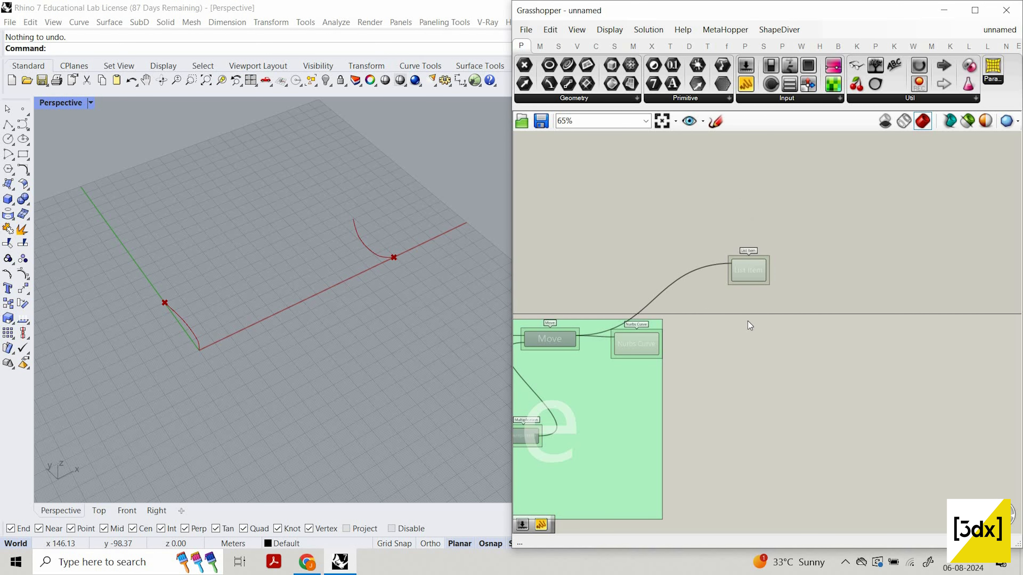
{"action": "left_click_drag", "start_coordinate": [750, 268], "coordinate": [747, 192]}
- Add a number slider set to 3 and connect it to the List Item's Index input
{"action": "right_click_drag", "start_coordinate": [748, 191], "coordinate": [748, 244]}
{"action": "scroll", "coordinate": [748, 244], "scroll_direction": "up", "scroll_amount": 5}
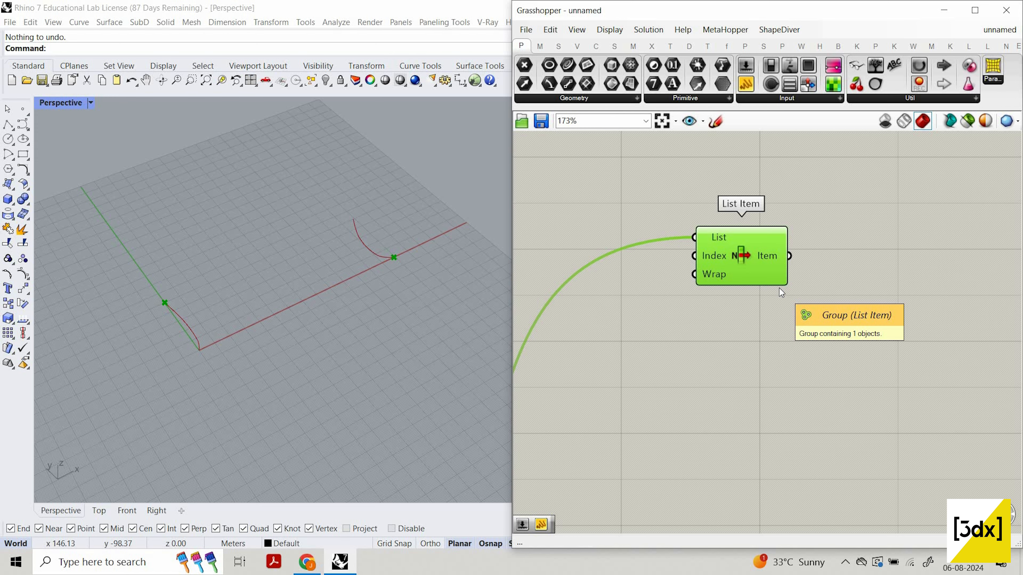
{"action": "double_click", "coordinate": [614, 278]}
{"action": "type", "text": "3"}
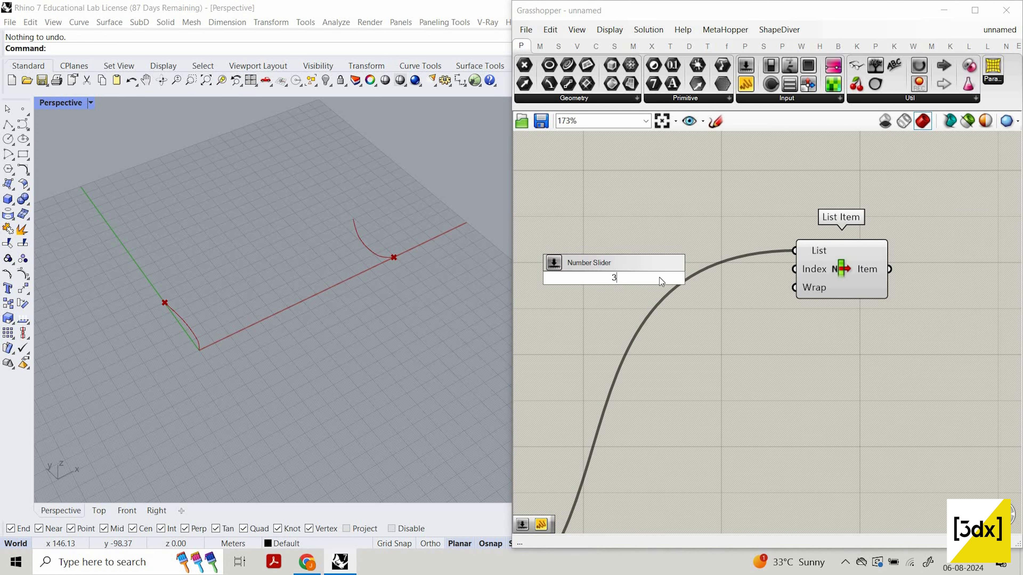
{"action": "key", "text": "Return"}
{"action": "left_click_drag", "start_coordinate": [709, 278], "coordinate": [850, 269]}
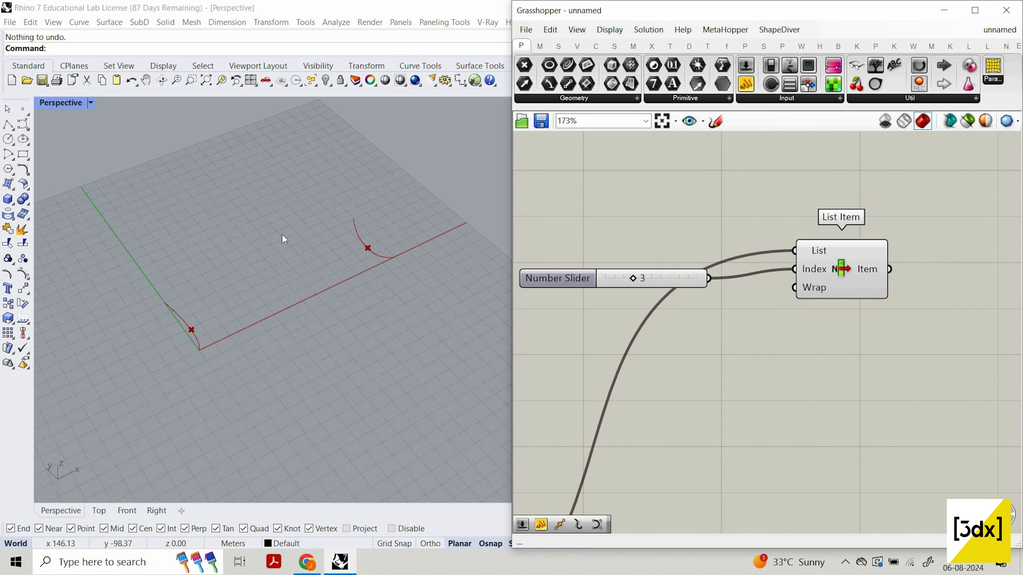
{"action": "right_click_drag", "start_coordinate": [338, 201], "coordinate": [465, 244]}
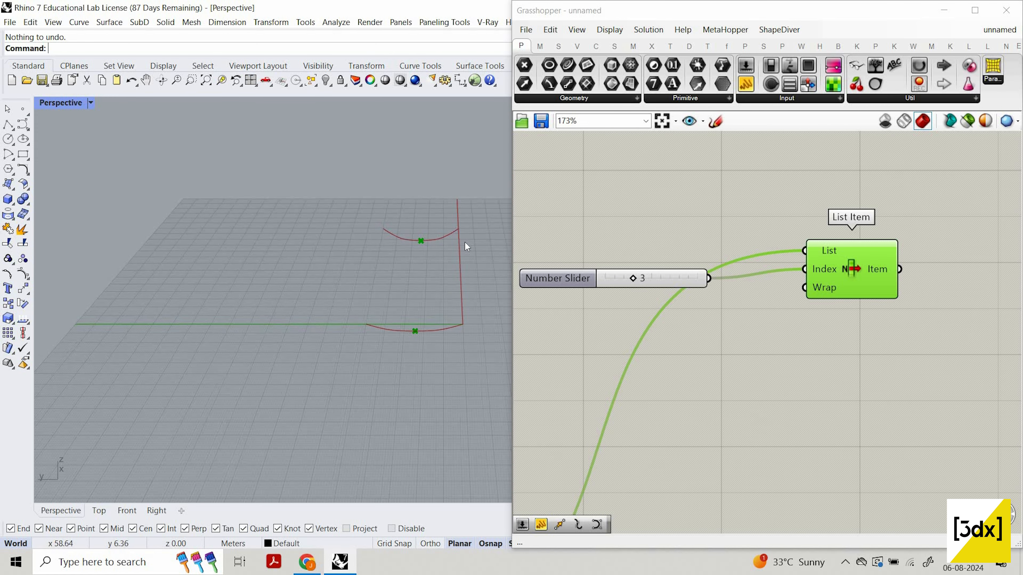
- Try a Curve Middle Point component on the Curve output of the Longer side Nurbs Curve
{"action": "scroll", "coordinate": [749, 354], "scroll_direction": "down", "scroll_amount": 5}
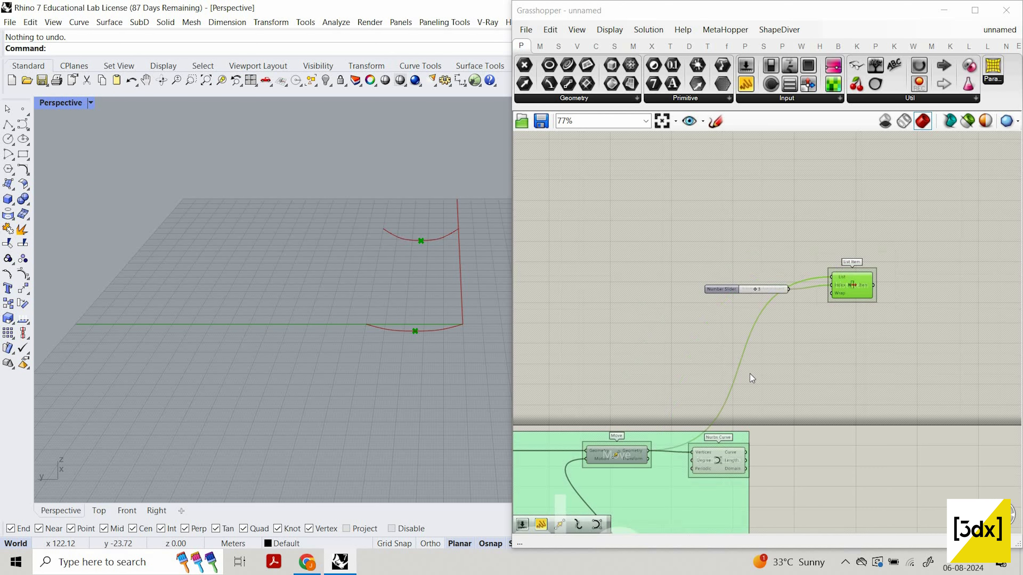
{"action": "double_click", "coordinate": [758, 356]}
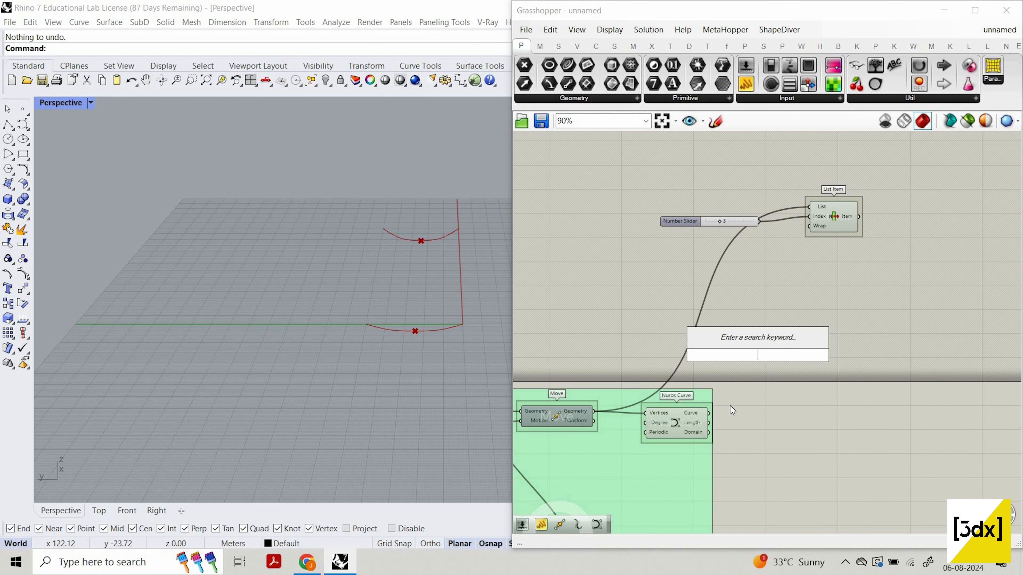
{"action": "scroll", "coordinate": [803, 401], "scroll_direction": "up", "scroll_amount": 3}
{"action": "double_click", "coordinate": [803, 400]}
{"action": "type", "text": "mi"}
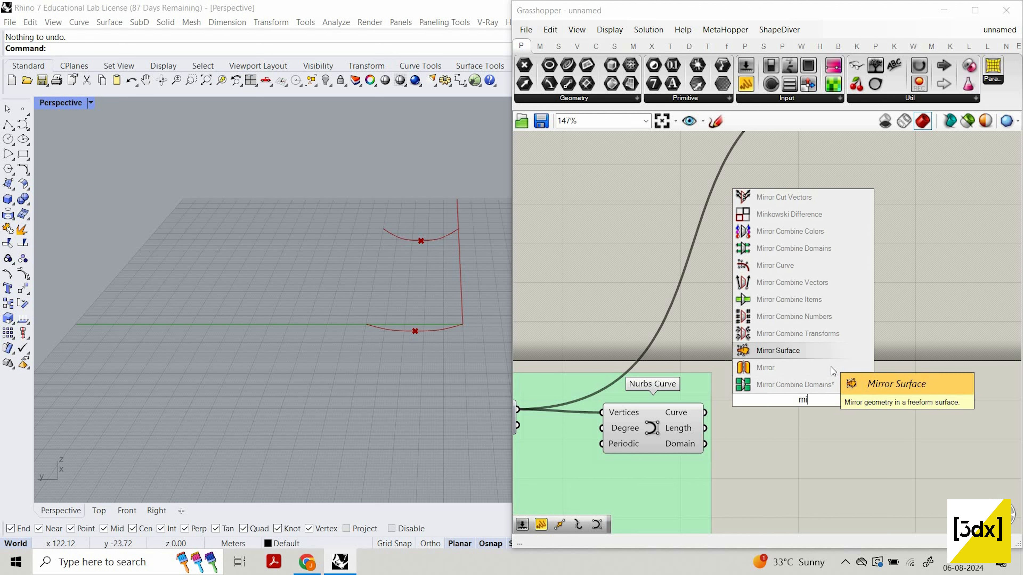
{"action": "type", "text": "d crv"}
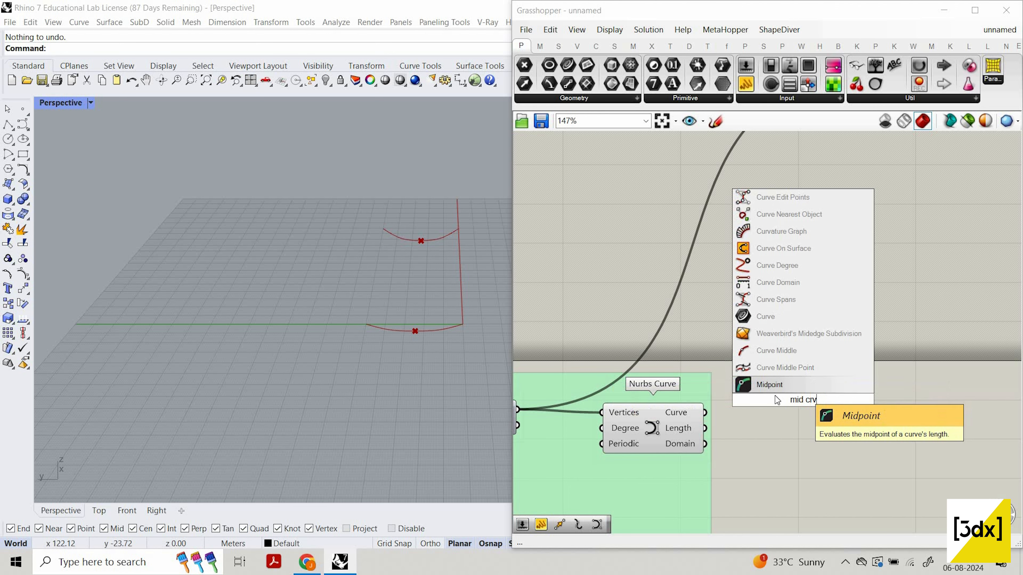
{"action": "key", "text": "Return"}
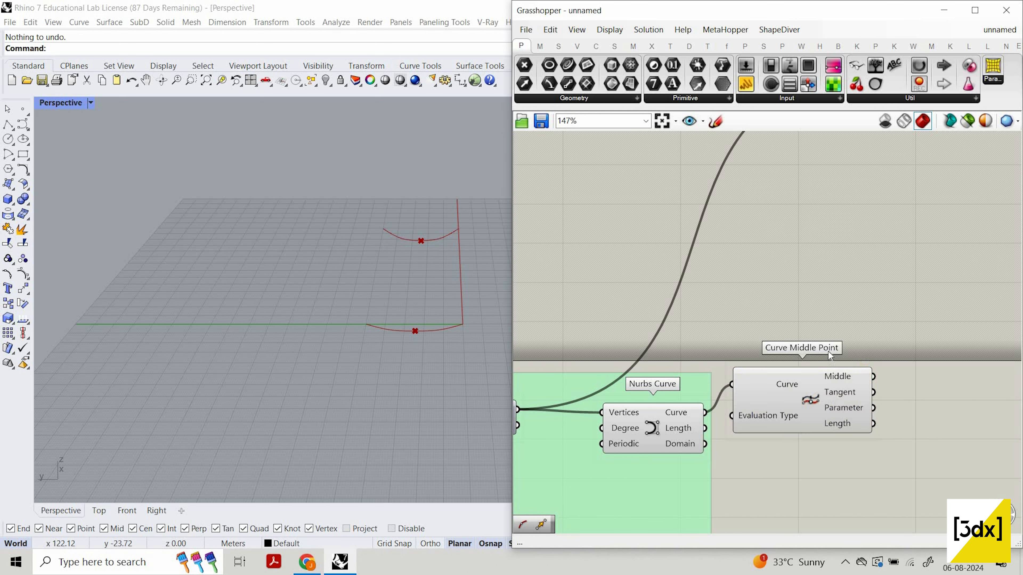
{"action": "left_click_drag", "start_coordinate": [826, 371], "coordinate": [798, 308]}
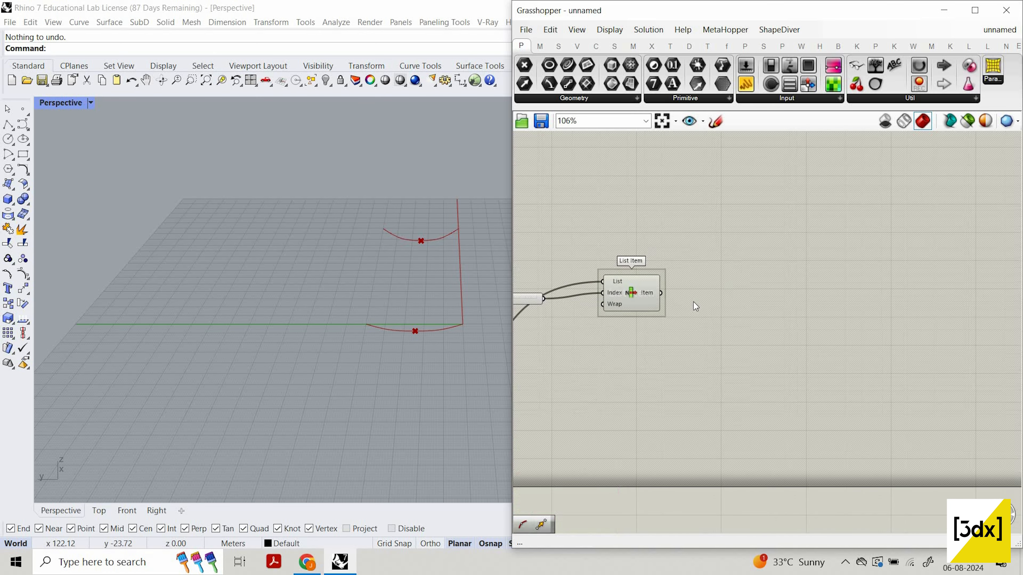
- Add a second List Item fed by the first one's Item output and flatten its List input
{"action": "double_click", "coordinate": [695, 302]}
{"action": "type", "text": "lis"}
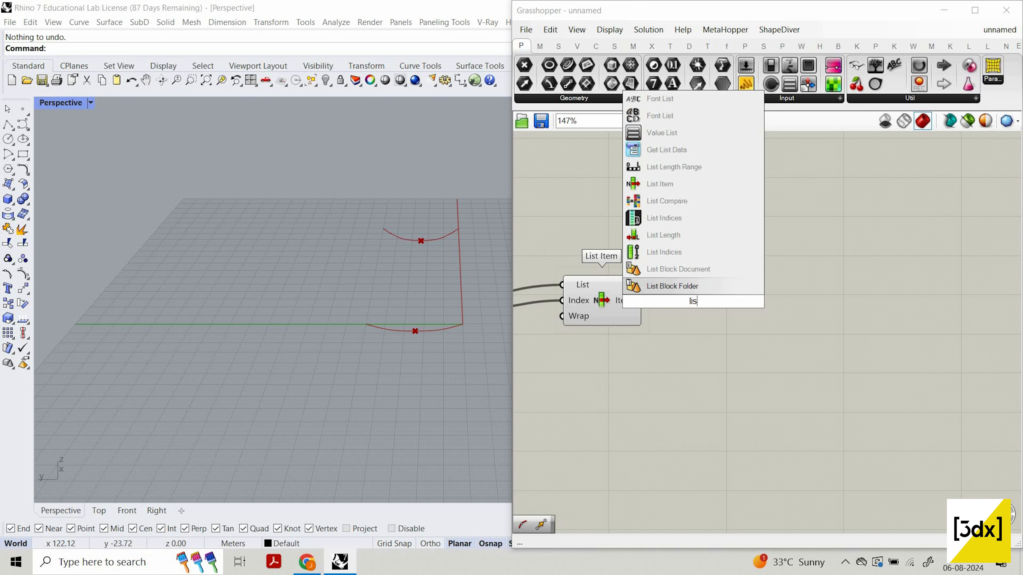
{"action": "type", "text": "t item"}
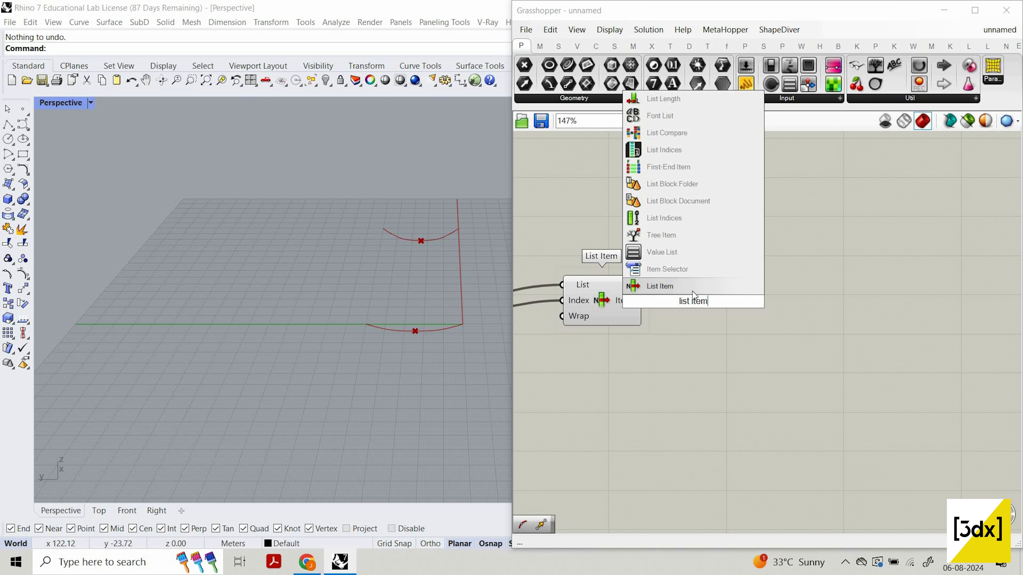
{"action": "left_click_drag", "start_coordinate": [643, 300], "coordinate": [736, 299]}
{"action": "right_click", "coordinate": [704, 302]}
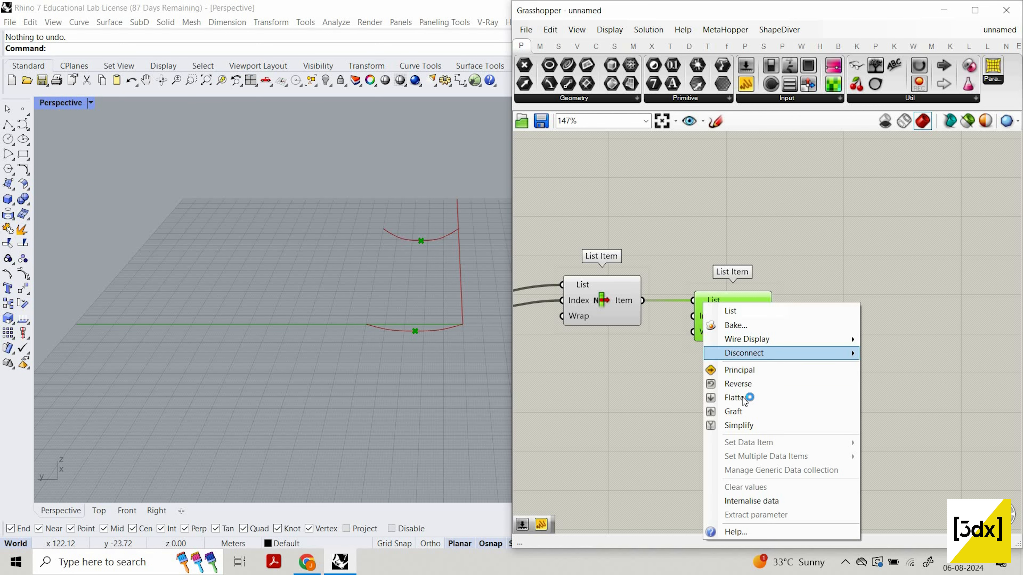
{"action": "left_click", "coordinate": [752, 396]}
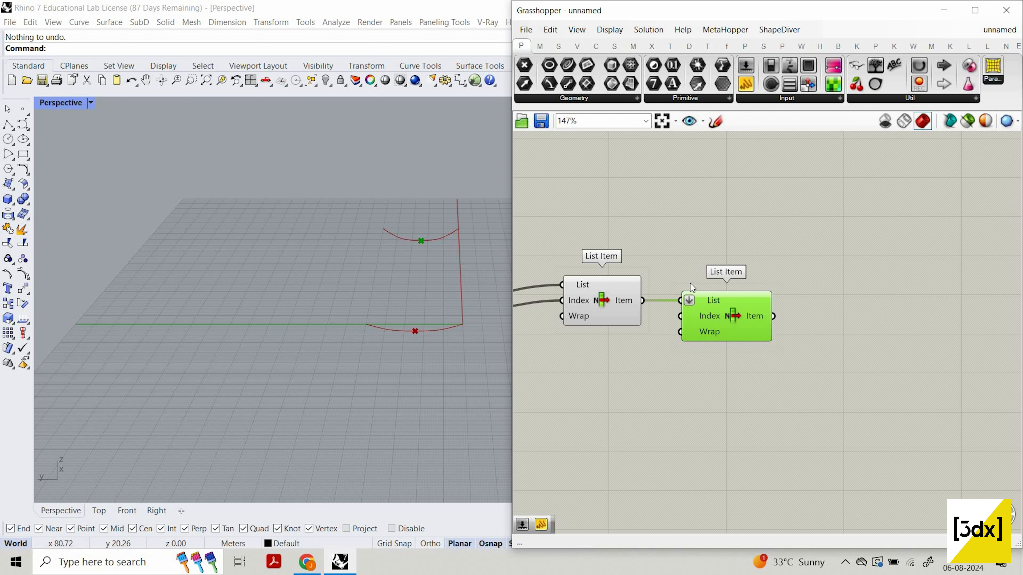
- Add a +1 output to the second List Item and connect i and +1 to a new Line's Start Point and End Point
{"action": "scroll", "coordinate": [679, 353], "scroll_direction": "up", "scroll_amount": 4}
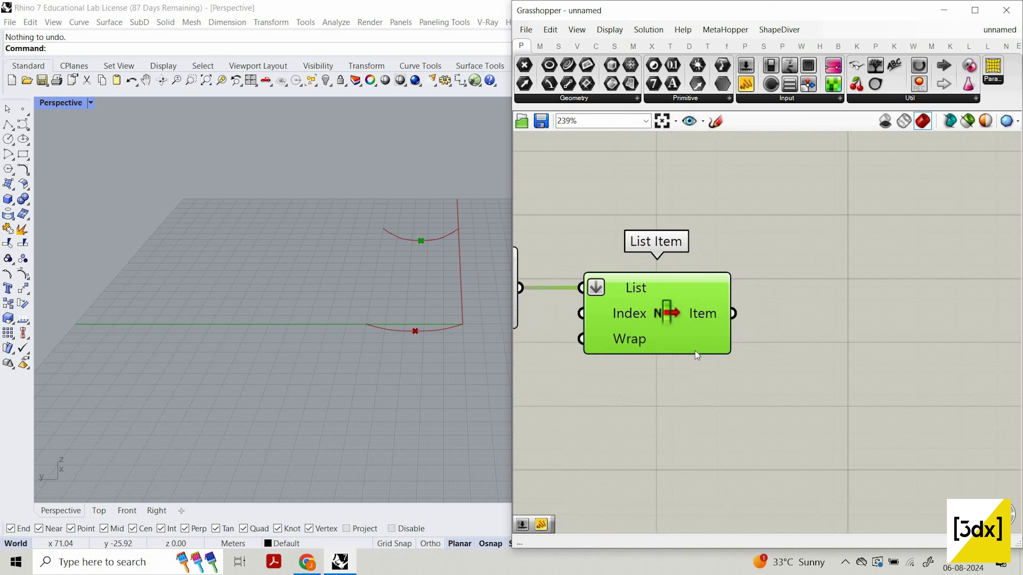
{"action": "scroll", "coordinate": [852, 320], "scroll_direction": "up", "scroll_amount": 3}
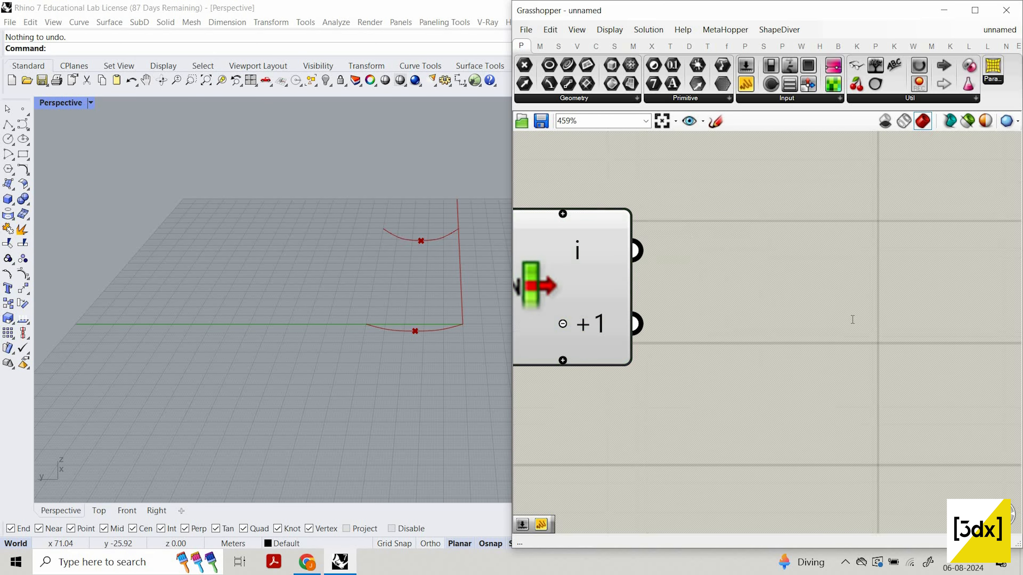
{"action": "double_click", "coordinate": [852, 320]}
{"action": "type", "text": "line"}
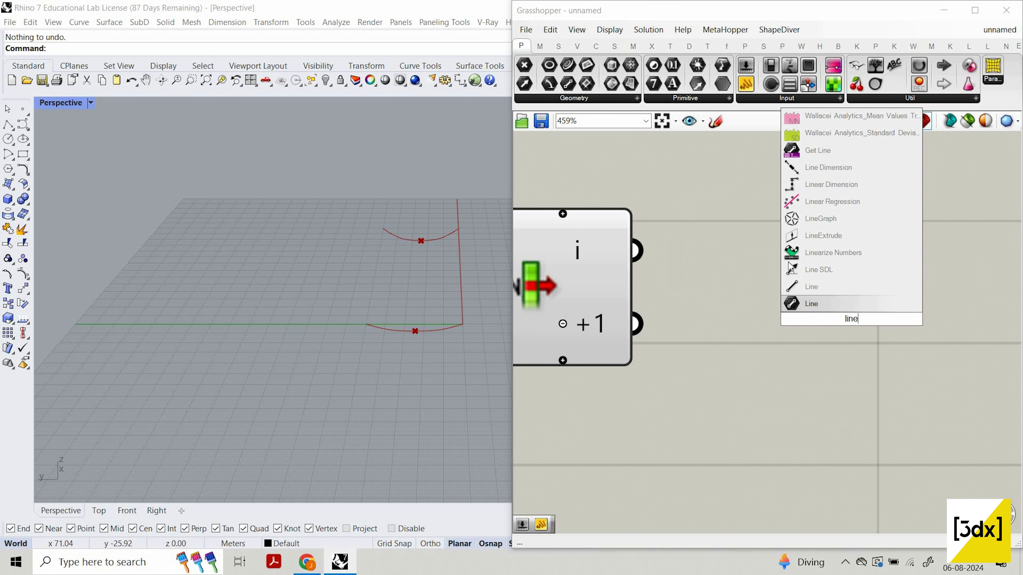
{"action": "left_click", "coordinate": [811, 303]}
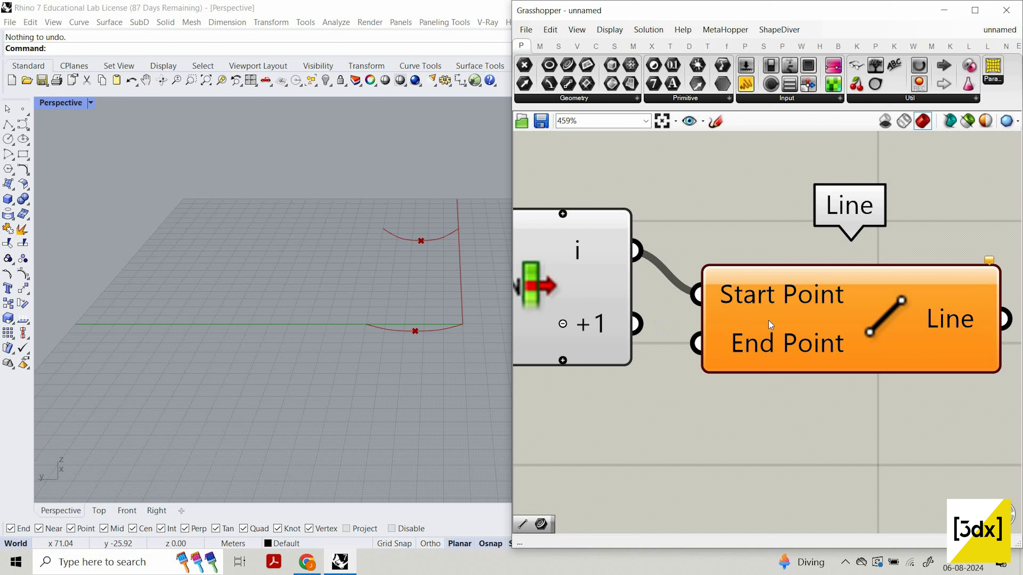
{"action": "left_click_drag", "start_coordinate": [697, 344], "coordinate": [636, 323]}
{"action": "left_click_drag", "start_coordinate": [814, 282], "coordinate": [854, 237]}
{"action": "scroll", "coordinate": [631, 316], "scroll_direction": "down", "scroll_amount": 6}
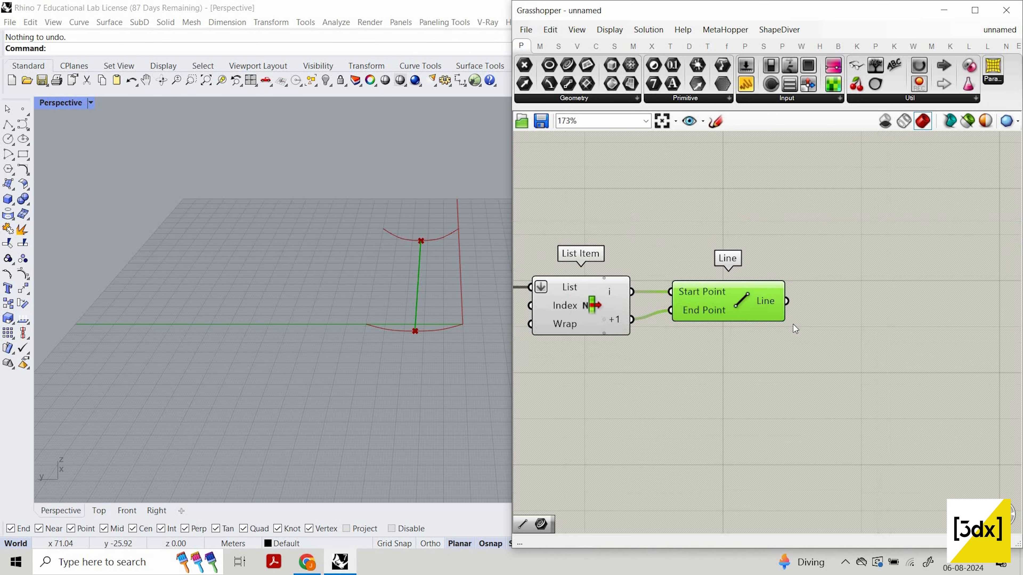
- Add a Move component and connect the Line output to its Geometry input
{"action": "scroll", "coordinate": [789, 326], "scroll_direction": "down", "scroll_amount": 2}
{"action": "double_click", "coordinate": [769, 312]}
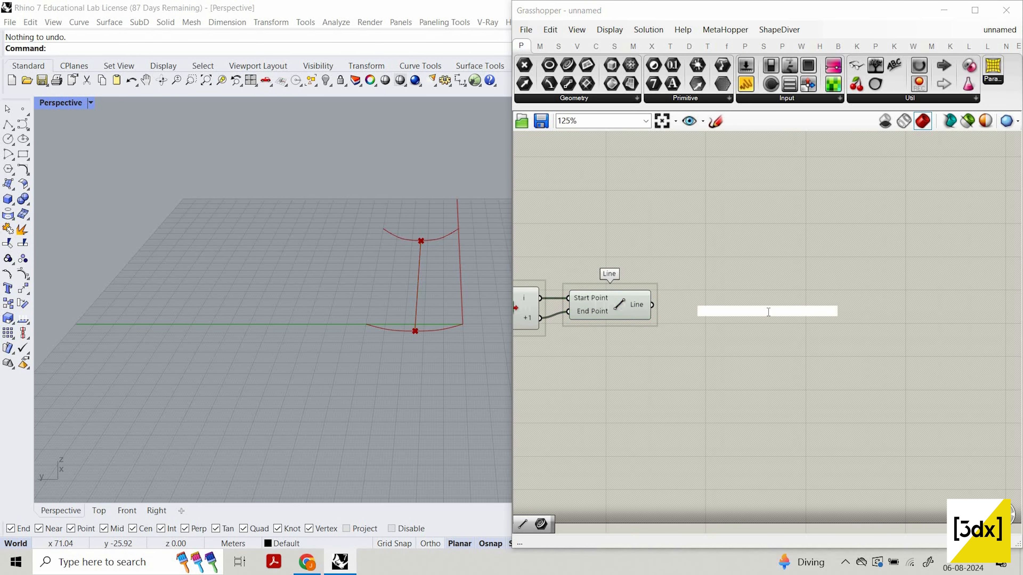
{"action": "type", "text": "move"}
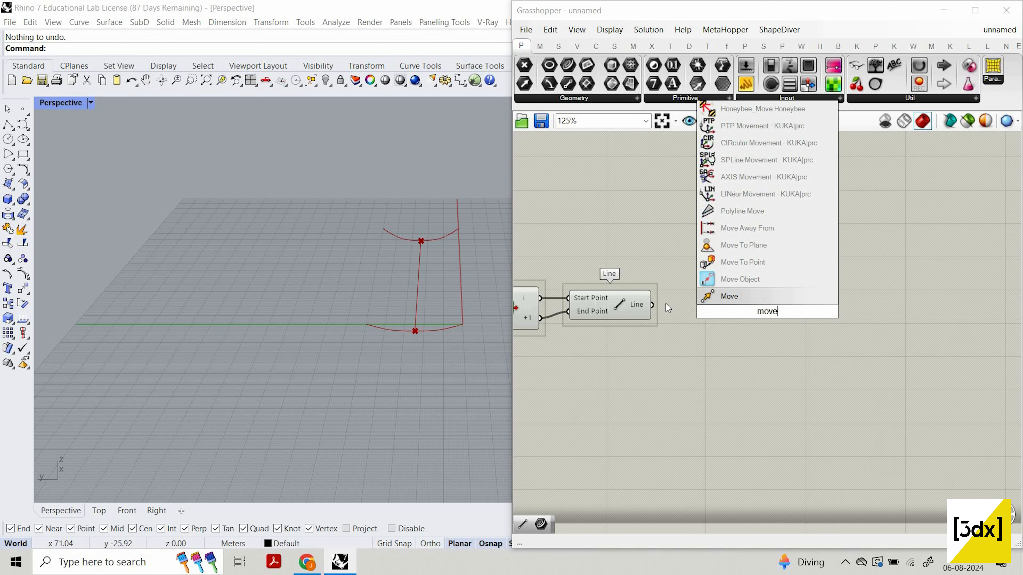
{"action": "key", "text": "Return"}
{"action": "left_click_drag", "start_coordinate": [652, 305], "coordinate": [766, 305]}
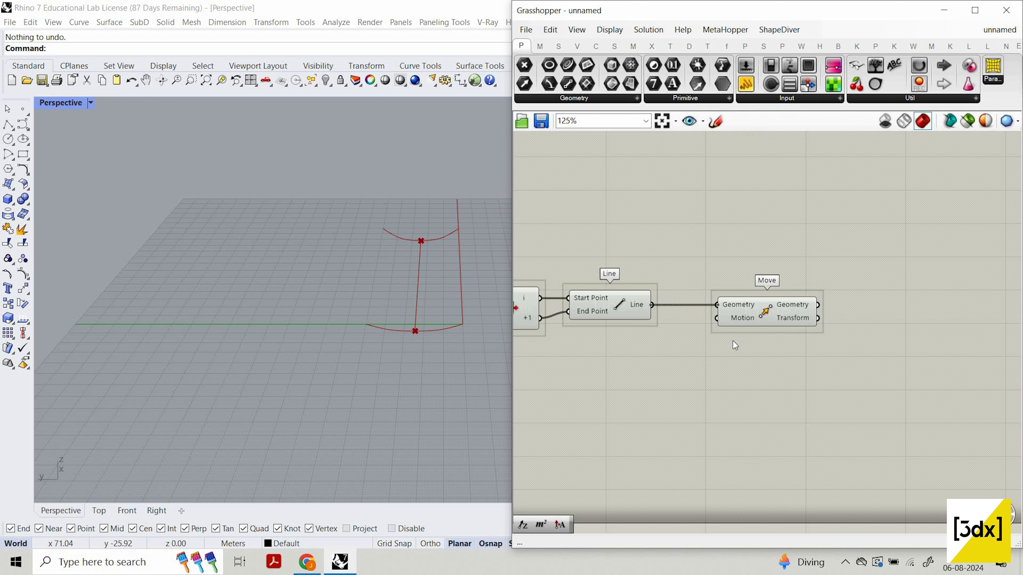
- Add a Unit Z component and connect its Unit vector output to Move's Motion input
{"action": "double_click", "coordinate": [520, 404]}
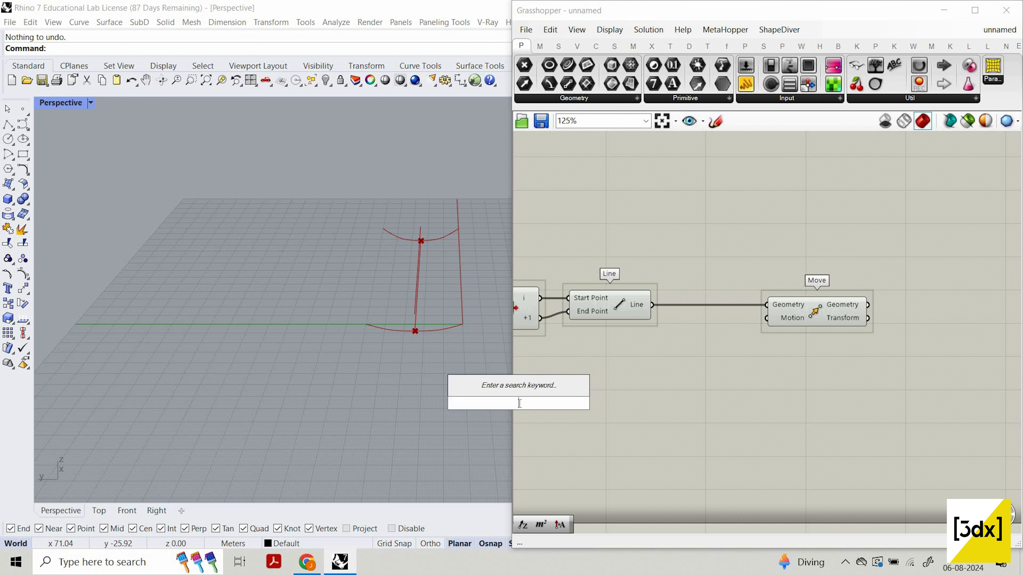
{"action": "type", "text": "unit z"}
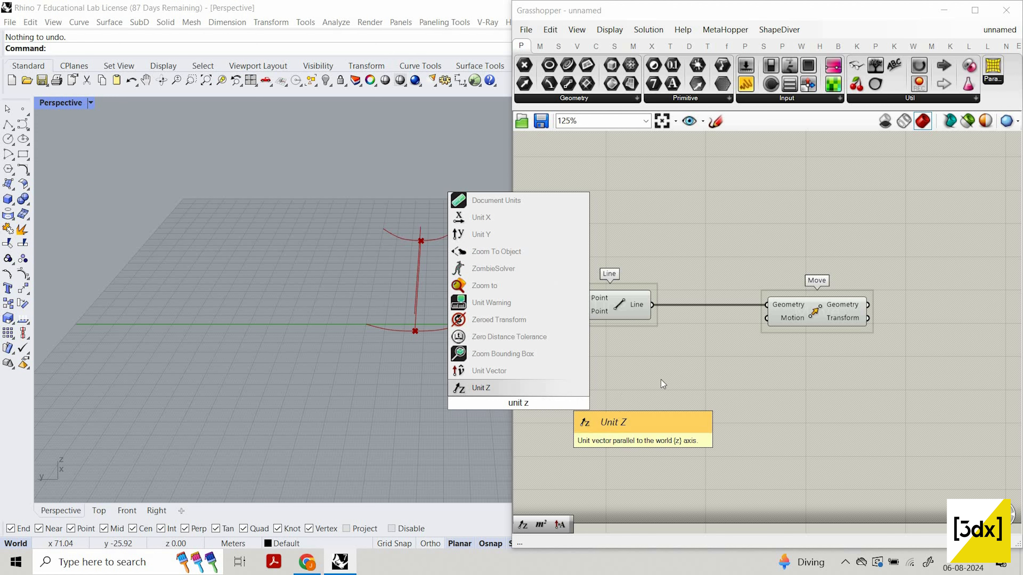
{"action": "key", "text": "Return"}
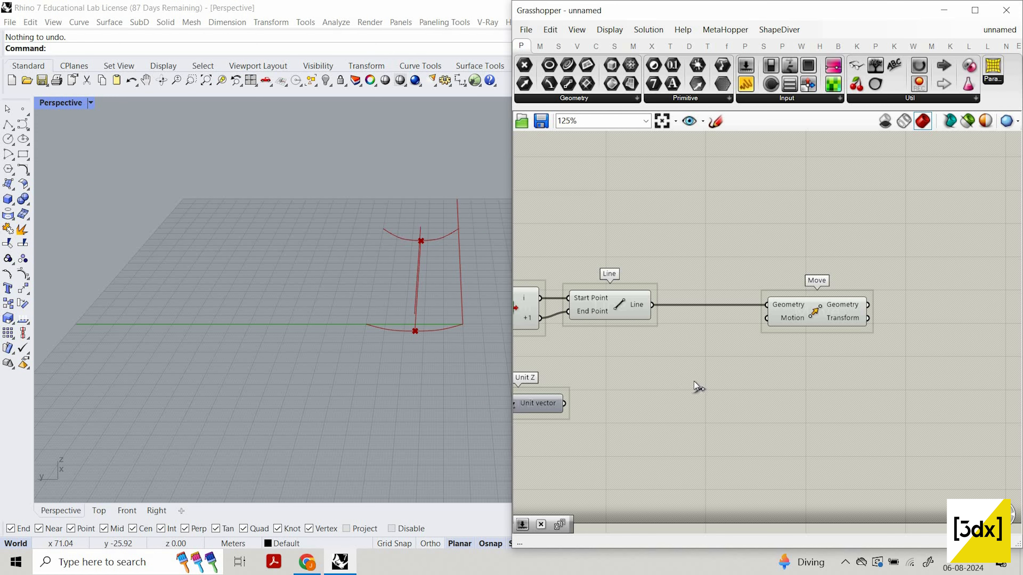
{"action": "left_click_drag", "start_coordinate": [689, 383], "coordinate": [892, 296]}
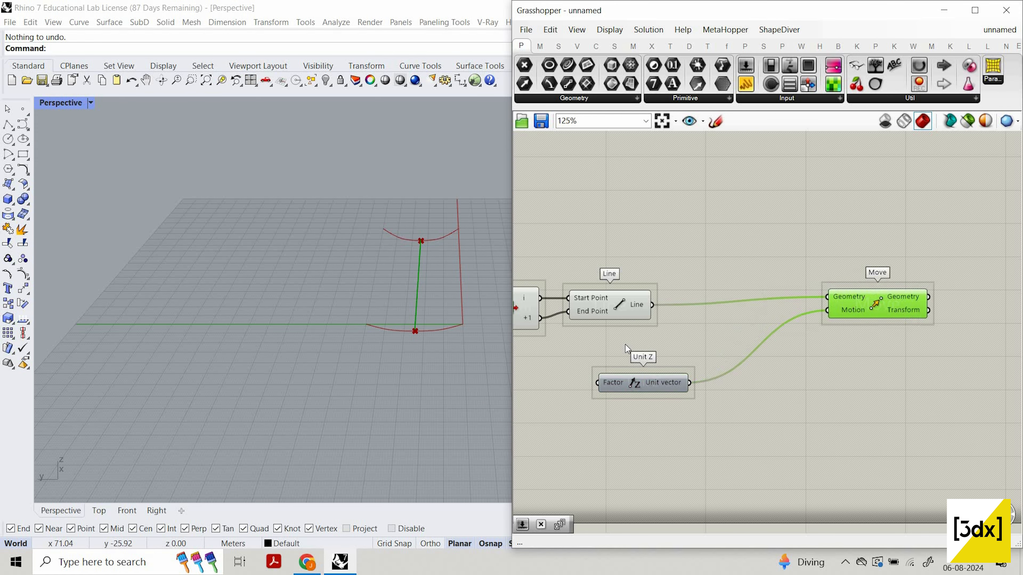
- Add a number slider of 15 and connect it to Unit Z's Factor input
{"action": "scroll", "coordinate": [891, 296], "scroll_direction": "down", "scroll_amount": 4}
{"action": "scroll", "coordinate": [620, 346], "scroll_direction": "up", "scroll_amount": 3}
{"action": "double_click", "coordinate": [620, 347]}
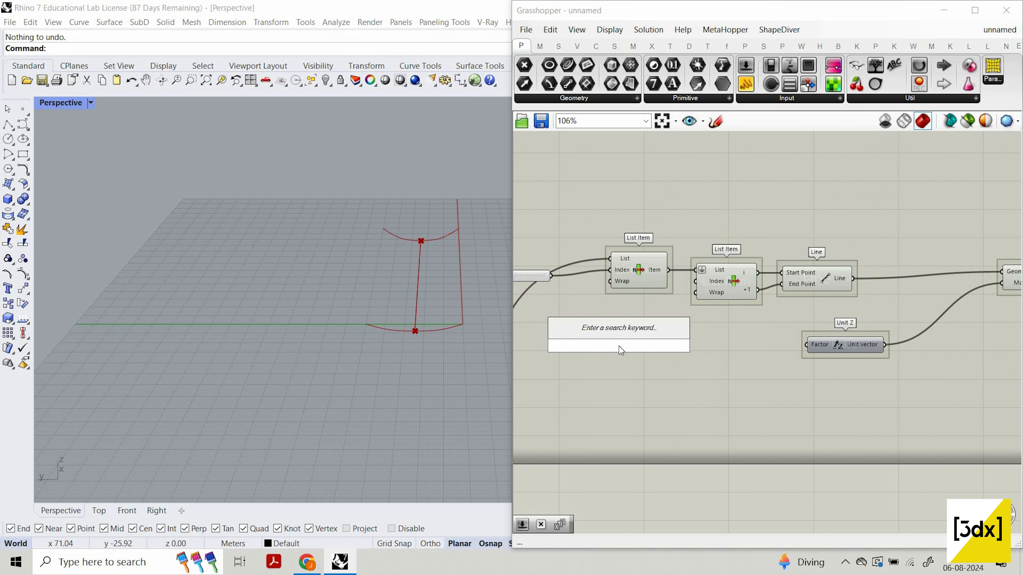
{"action": "type", "text": "15"}
{"action": "key", "text": "Return"}
{"action": "left_click_drag", "start_coordinate": [679, 345], "coordinate": [807, 345]}
- Set the Unit Z Factor slider to 25, checking the moved line's height in the Perspective view
{"action": "right_click_drag", "start_coordinate": [370, 283], "coordinate": [584, 360]}
{"action": "scroll", "coordinate": [583, 360], "scroll_direction": "up", "scroll_amount": 3}
{"action": "left_click_drag", "start_coordinate": [587, 360], "coordinate": [601, 360]}
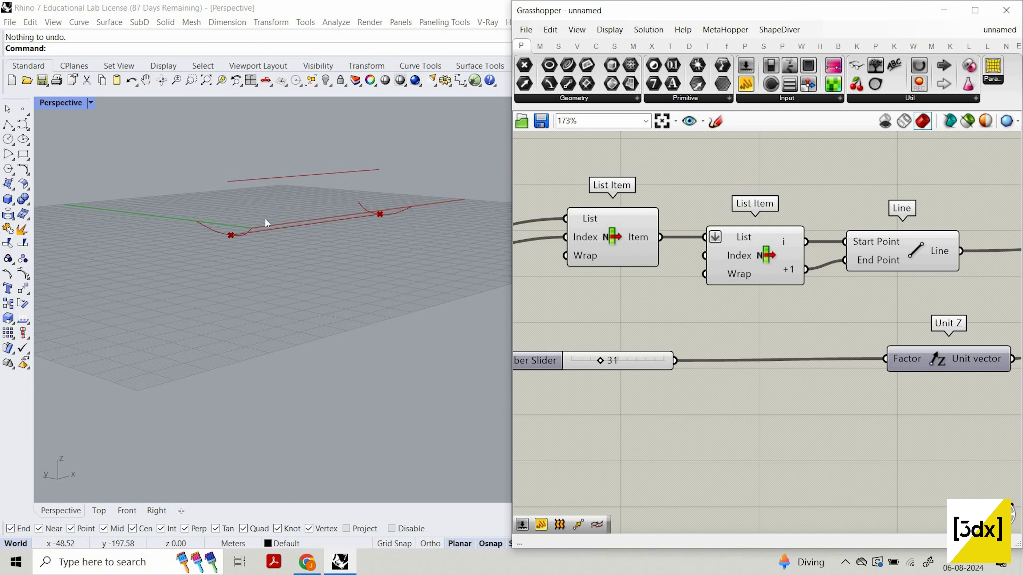
{"action": "right_click_drag", "start_coordinate": [276, 228], "coordinate": [354, 279]}
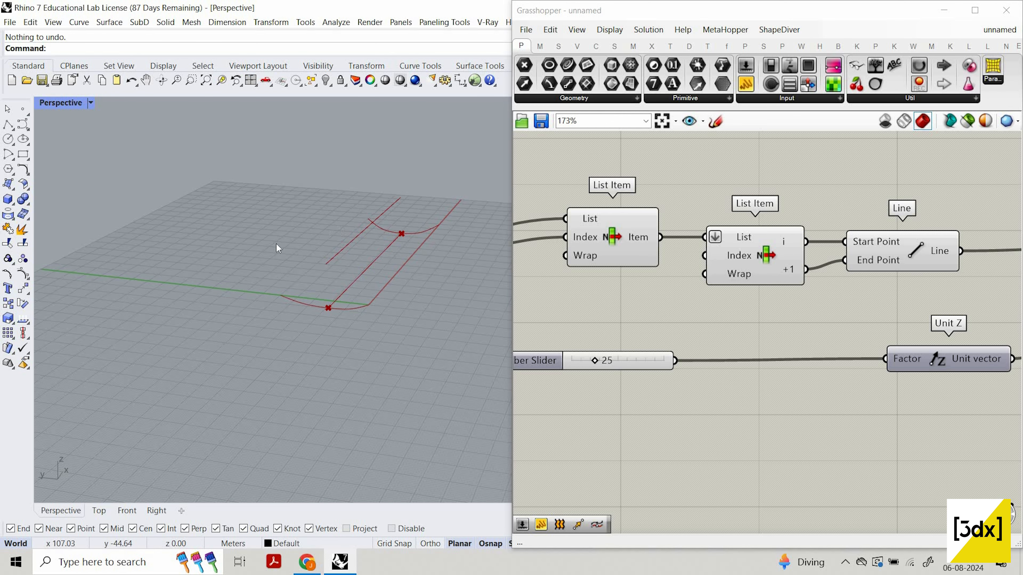
{"action": "right_click_drag", "start_coordinate": [277, 244], "coordinate": [403, 226]}
{"action": "scroll", "coordinate": [860, 326], "scroll_direction": "down", "scroll_amount": 1}
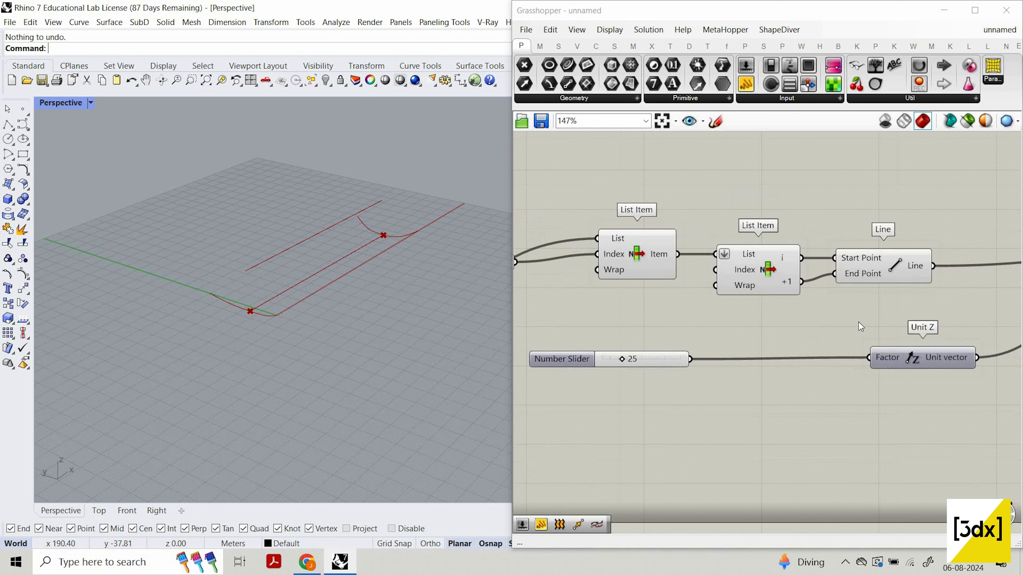
{"action": "scroll", "coordinate": [861, 326], "scroll_direction": "down", "scroll_amount": 10}
{"action": "scroll", "coordinate": [886, 323], "scroll_direction": "up", "scroll_amount": 9}
{"action": "left_click_drag", "start_coordinate": [844, 307], "coordinate": [817, 316]}
{"action": "right_click_drag", "start_coordinate": [712, 216], "coordinate": [533, 212]}
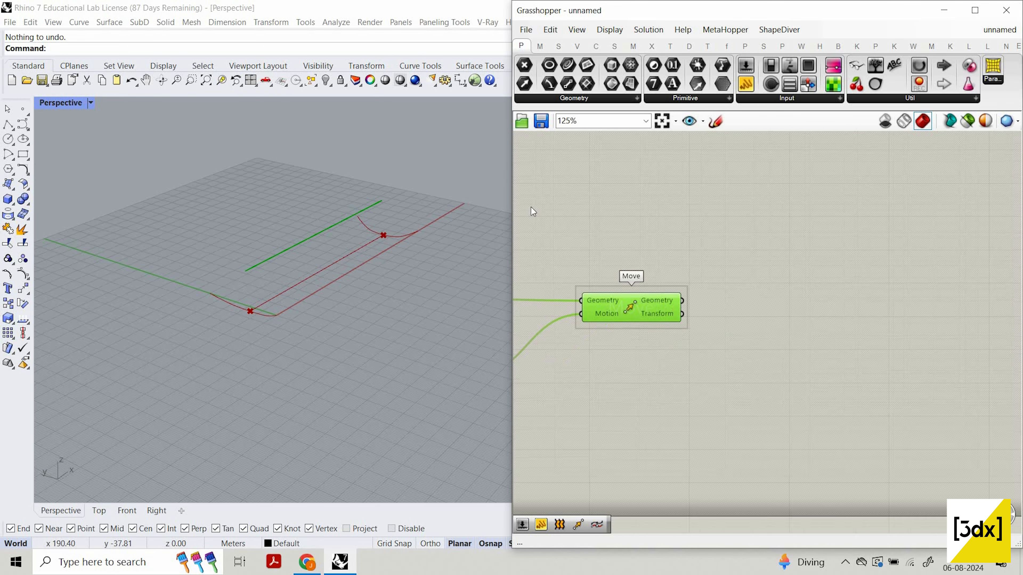
{"action": "left_click", "coordinate": [715, 121]}
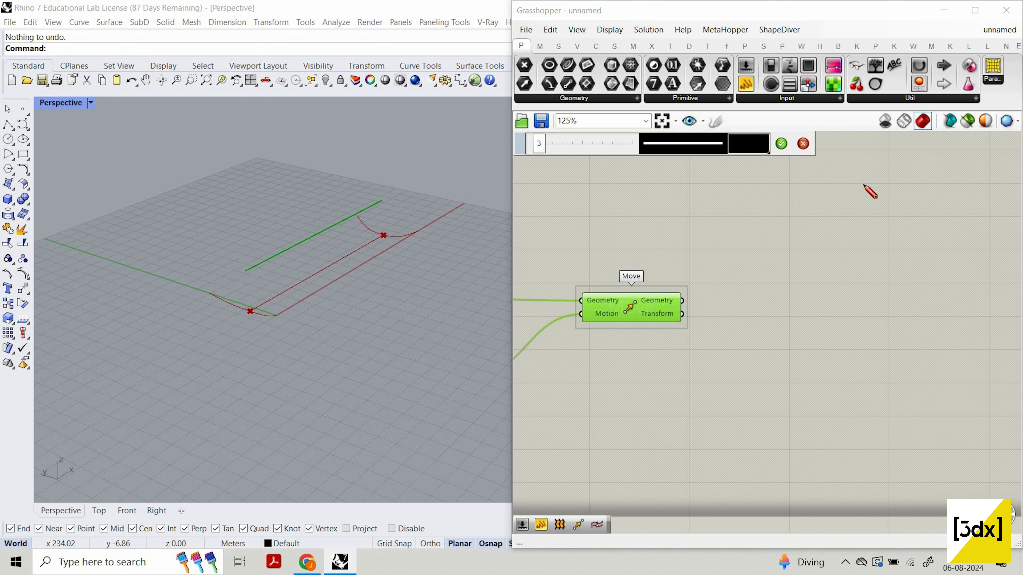
{"action": "mouse_move", "coordinate": [864, 185]}
{"action": "left_mouse_down"}
{"action": "mouse_move", "coordinate": [1000, 225]}
{"action": "mouse_move", "coordinate": [1001, 212]}
{"action": "left_mouse_up"}
{"action": "left_click", "coordinate": [804, 144]}
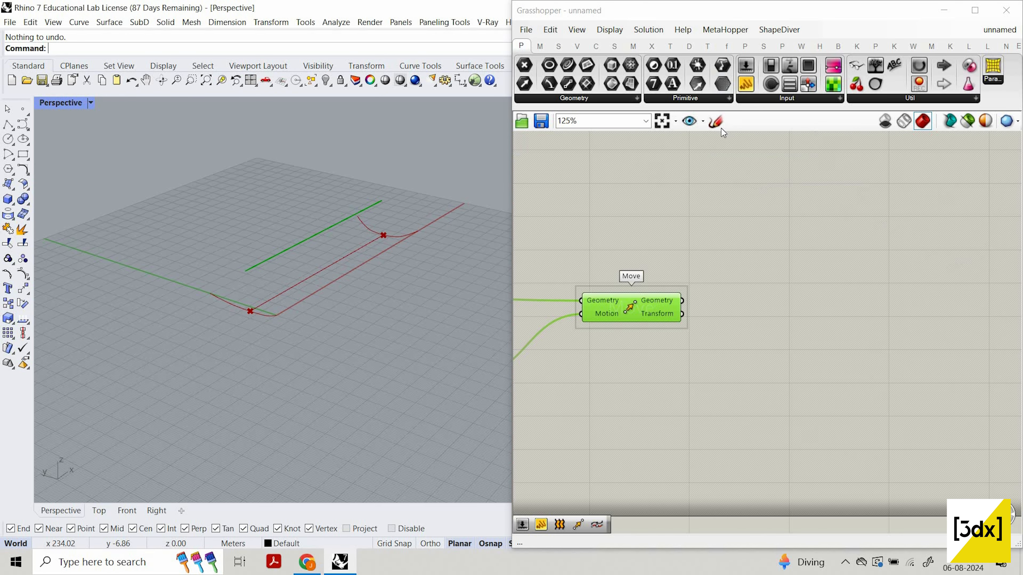
{"action": "left_click_drag", "start_coordinate": [627, 174], "coordinate": [777, 156]}
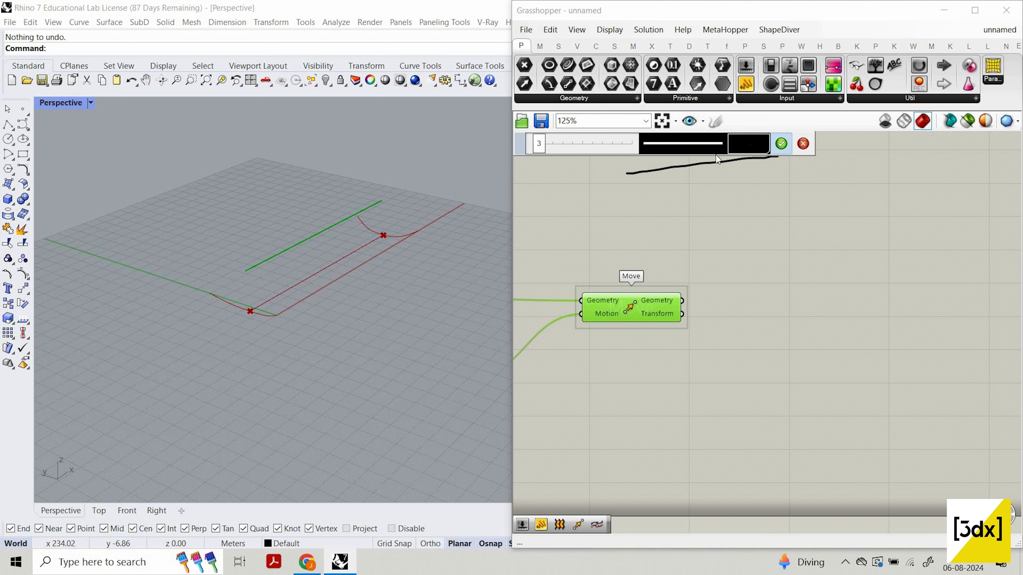
{"action": "left_click", "coordinate": [803, 144]}
{"action": "left_click", "coordinate": [716, 121]}
{"action": "mouse_move", "coordinate": [728, 193]}
{"action": "left_mouse_down"}
{"action": "mouse_move", "coordinate": [827, 191]}
{"action": "mouse_move", "coordinate": [892, 226]}
{"action": "left_mouse_up"}
{"action": "left_click_drag", "start_coordinate": [656, 199], "coordinate": [600, 219]}
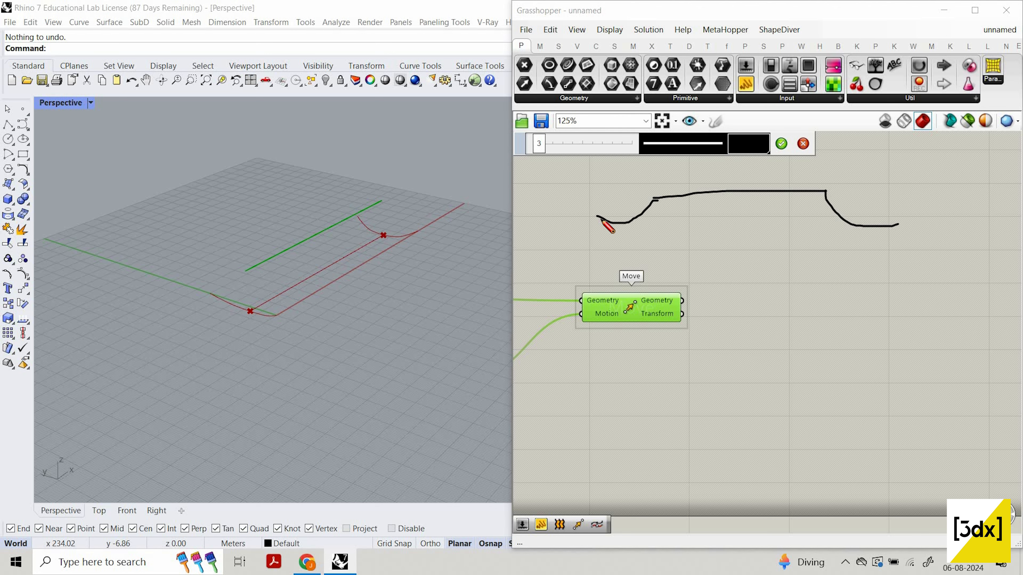
{"action": "left_click_drag", "start_coordinate": [858, 225], "coordinate": [602, 219]}
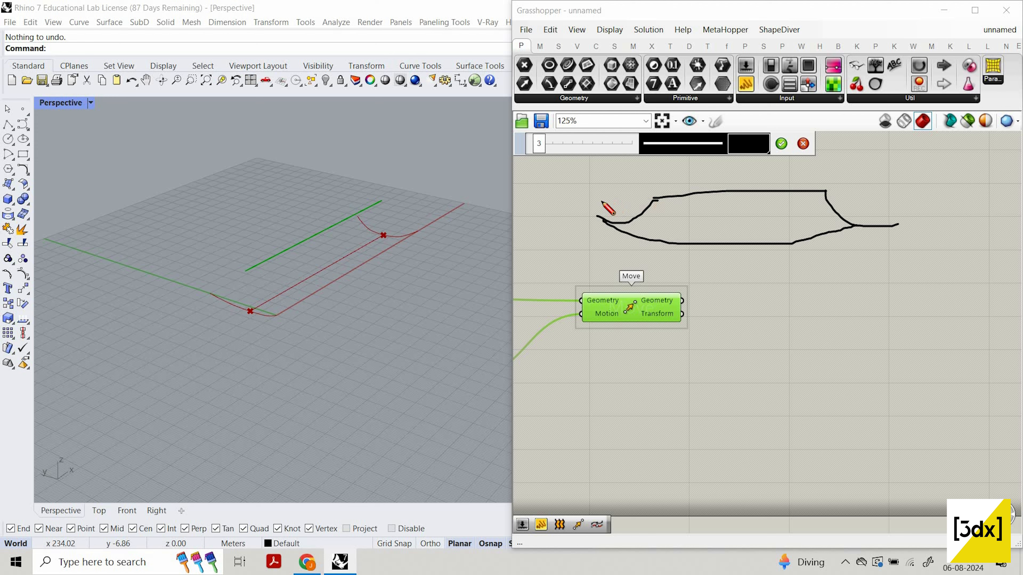
{"action": "mouse_move", "coordinate": [646, 188]}
{"action": "left_mouse_down"}
{"action": "mouse_move", "coordinate": [676, 220]}
{"action": "mouse_move", "coordinate": [697, 213]}
{"action": "left_mouse_up"}
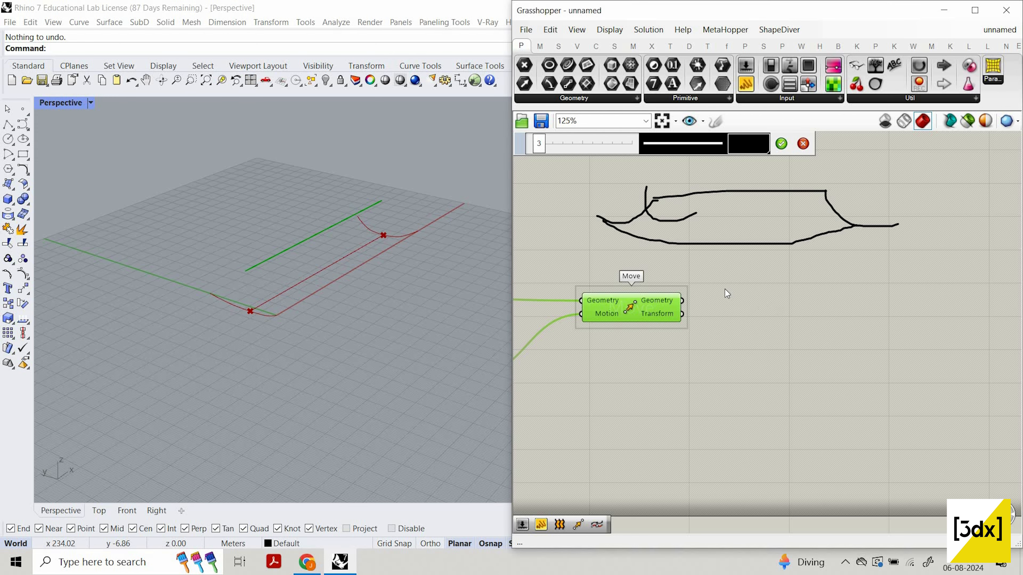
{"action": "key", "text": "Escape"}
- Add a Scale component and connect Move's Geometry output to its Geometry input
{"action": "left_click", "coordinate": [771, 297]}
{"action": "double_click", "coordinate": [771, 297]}
{"action": "type", "text": "sc"}
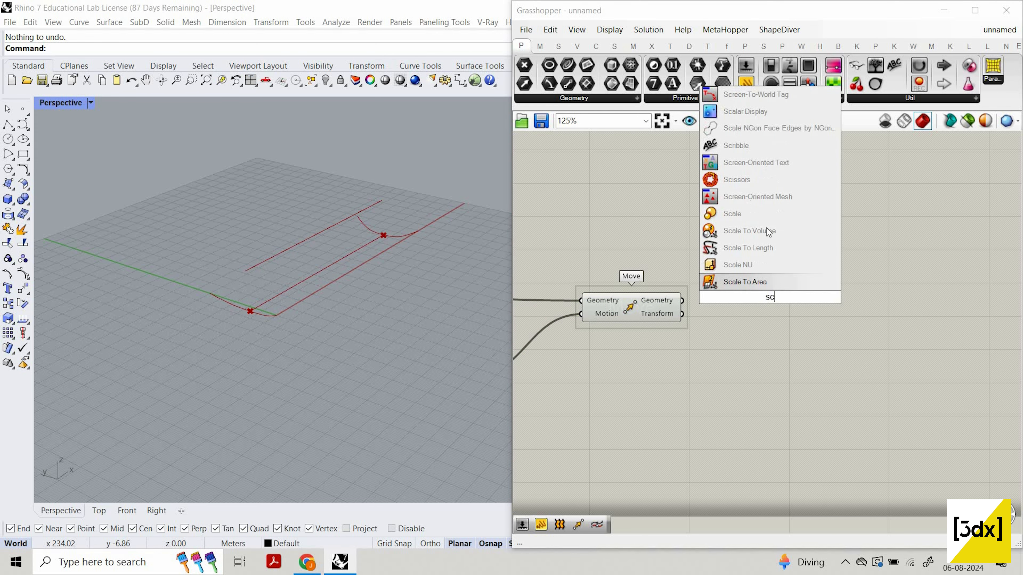
{"action": "key", "text": "Return"}
{"action": "scroll", "coordinate": [756, 318], "scroll_direction": "up", "scroll_amount": 2}
{"action": "left_click_drag", "start_coordinate": [771, 289], "coordinate": [832, 294]}
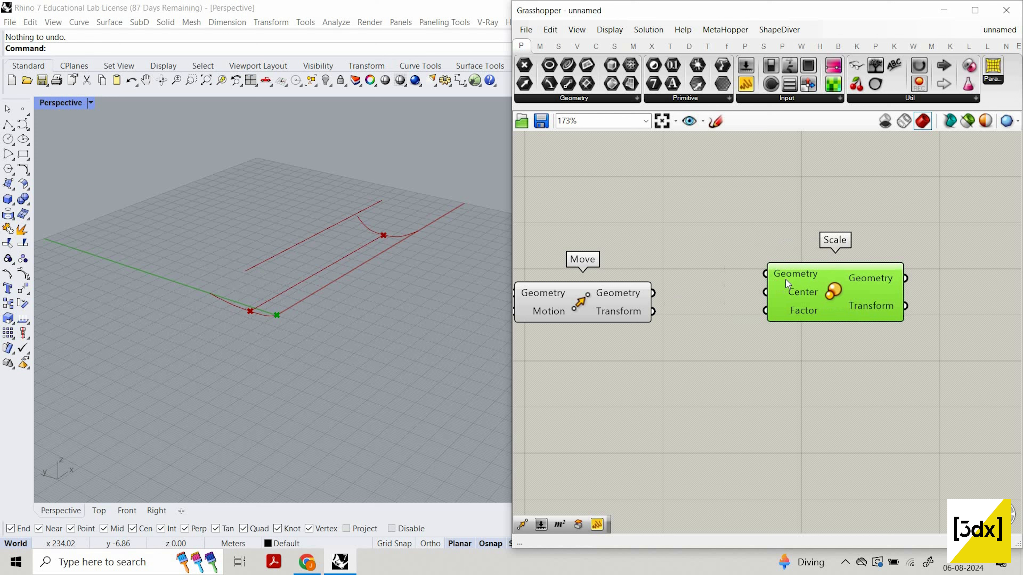
{"action": "left_click_drag", "start_coordinate": [654, 293], "coordinate": [767, 275]}
{"action": "left_click_drag", "start_coordinate": [841, 290], "coordinate": [887, 307]}
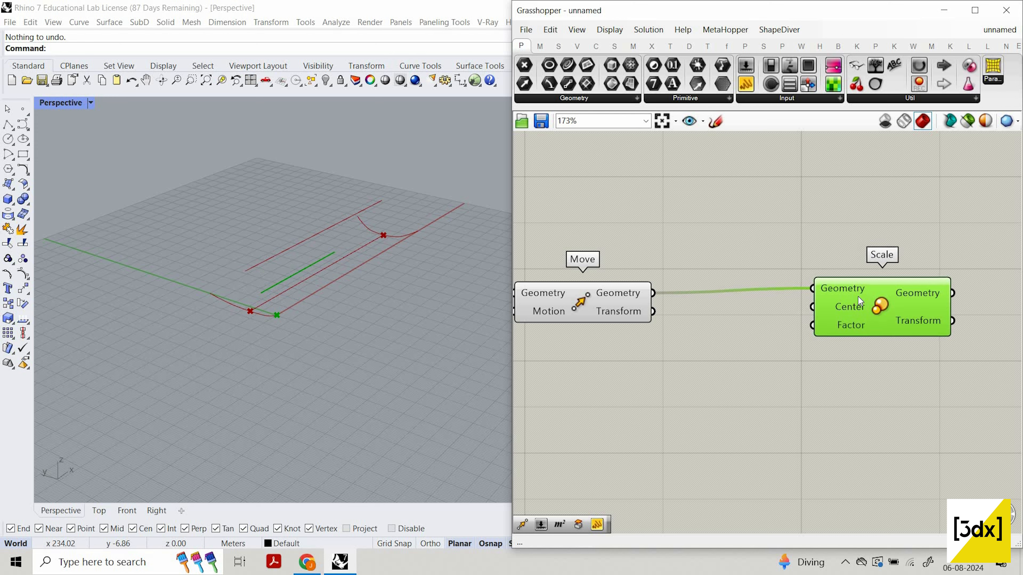
- Add a Curve Middle component fed by Move's Geometry output and connect its Midpoint to Scale's Center input
{"action": "double_click", "coordinate": [735, 357]}
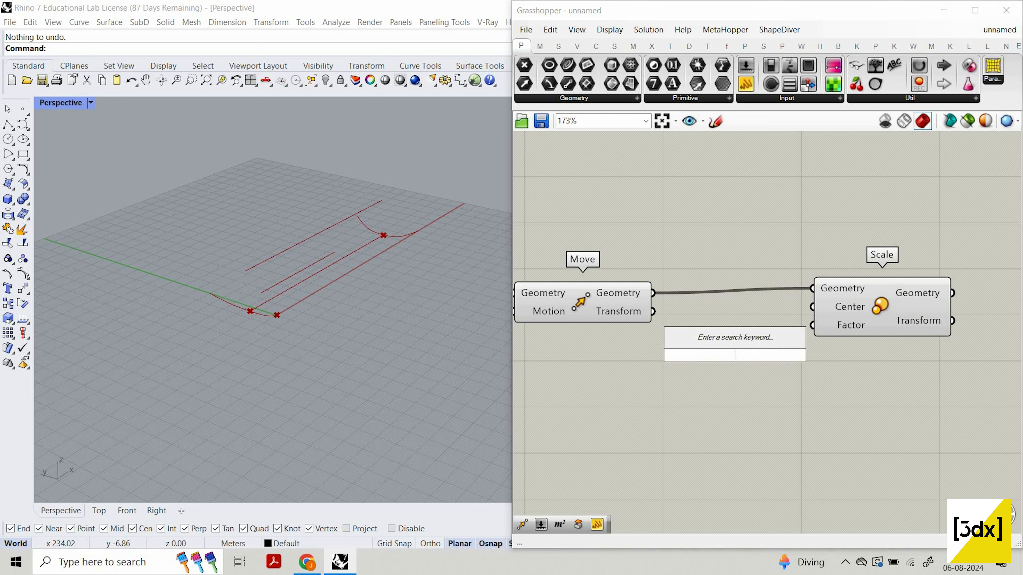
{"action": "type", "text": "mid"}
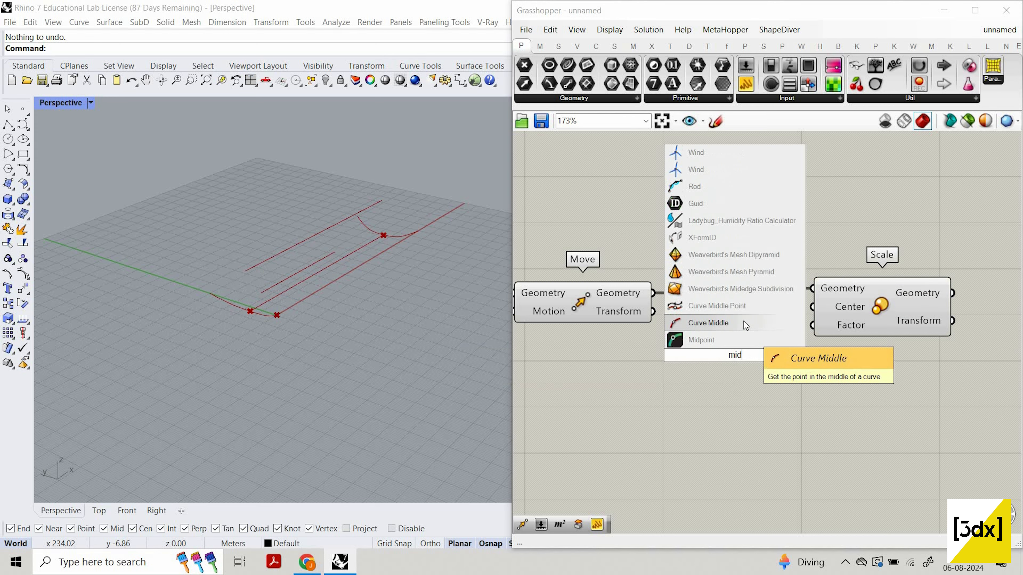
{"action": "left_click", "coordinate": [738, 324]}
{"action": "left_click_drag", "start_coordinate": [654, 294], "coordinate": [677, 353]}
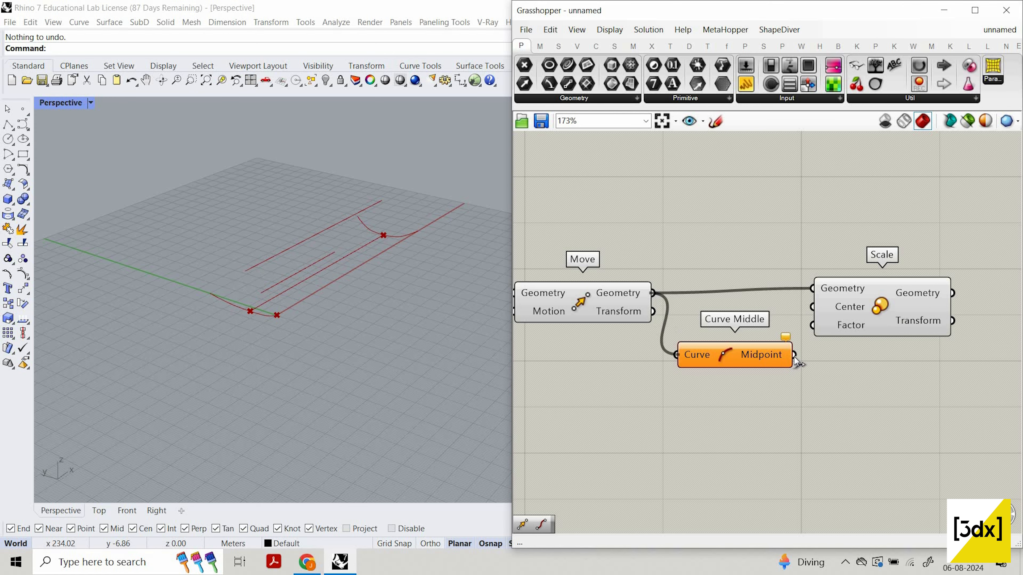
{"action": "left_click_drag", "start_coordinate": [794, 355], "coordinate": [812, 308]}
{"action": "left_click_drag", "start_coordinate": [874, 323], "coordinate": [894, 325]}
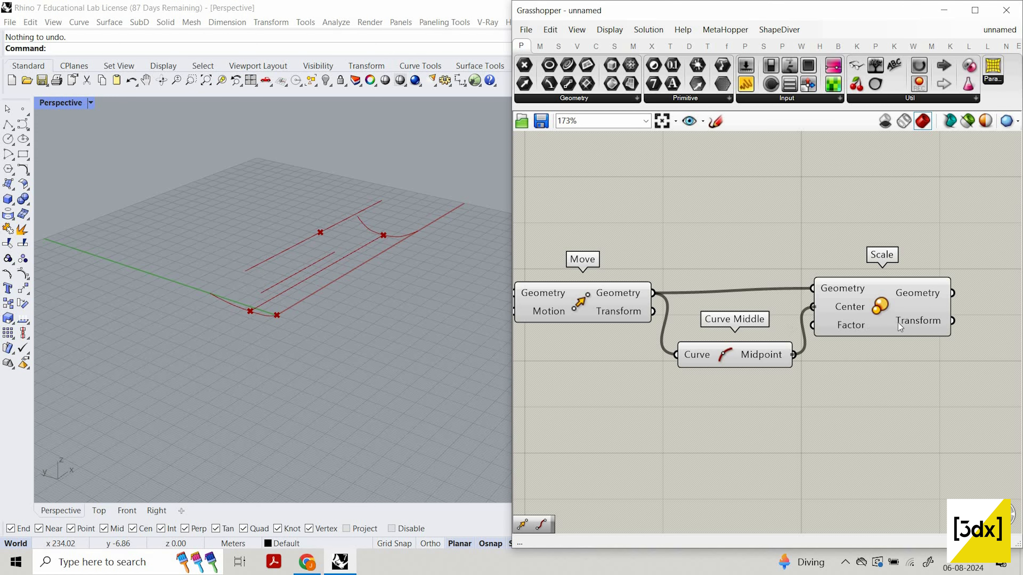
- Add a number slider set to 0.6 and connect it to Scale's Factor input
{"action": "double_click", "coordinate": [662, 418]}
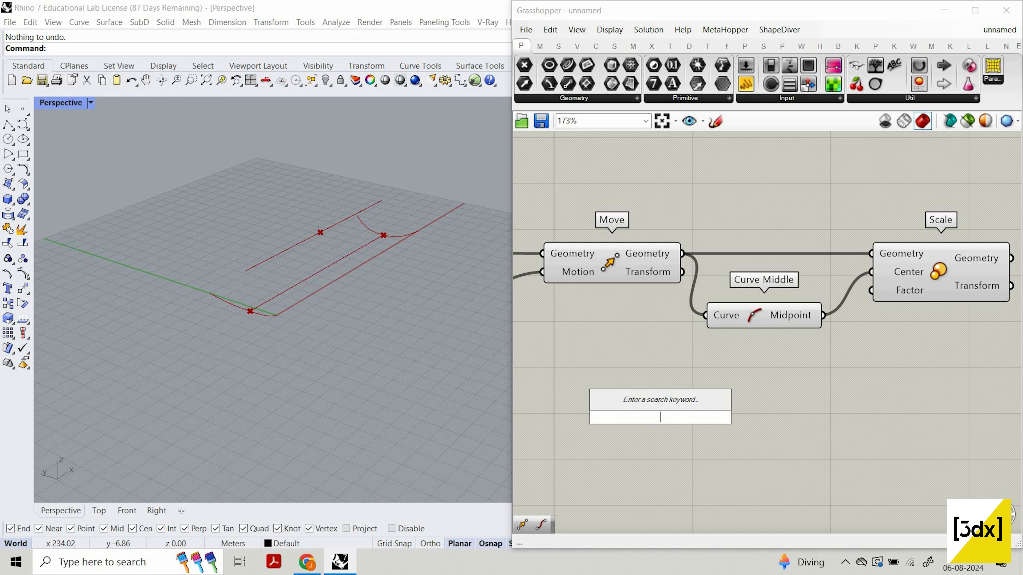
{"action": "type", "text": "0.6"}
{"action": "key", "text": "Return"}
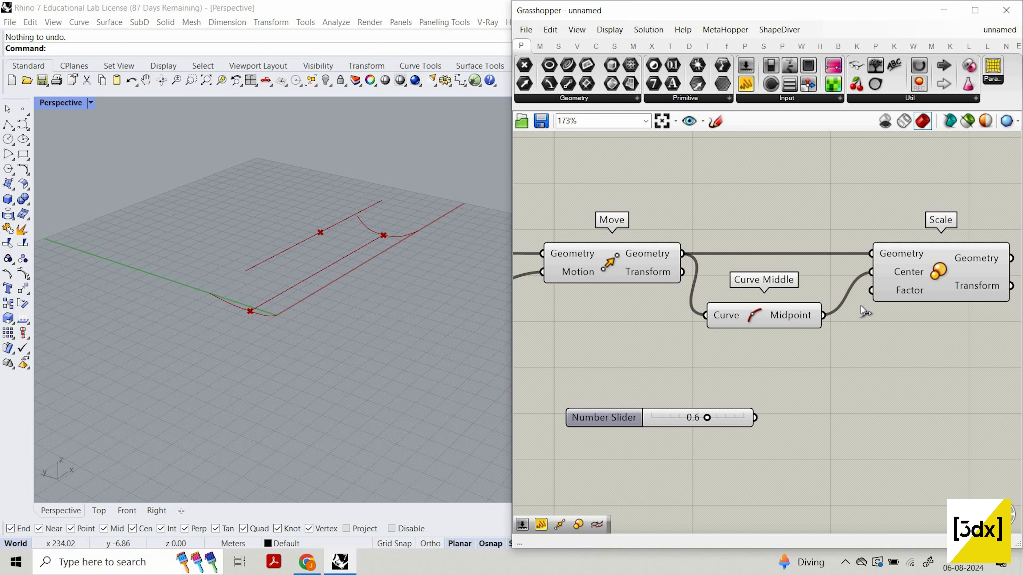
{"action": "left_click_drag", "start_coordinate": [871, 290], "coordinate": [756, 417]}
{"action": "left_click_drag", "start_coordinate": [927, 301], "coordinate": [942, 311]}
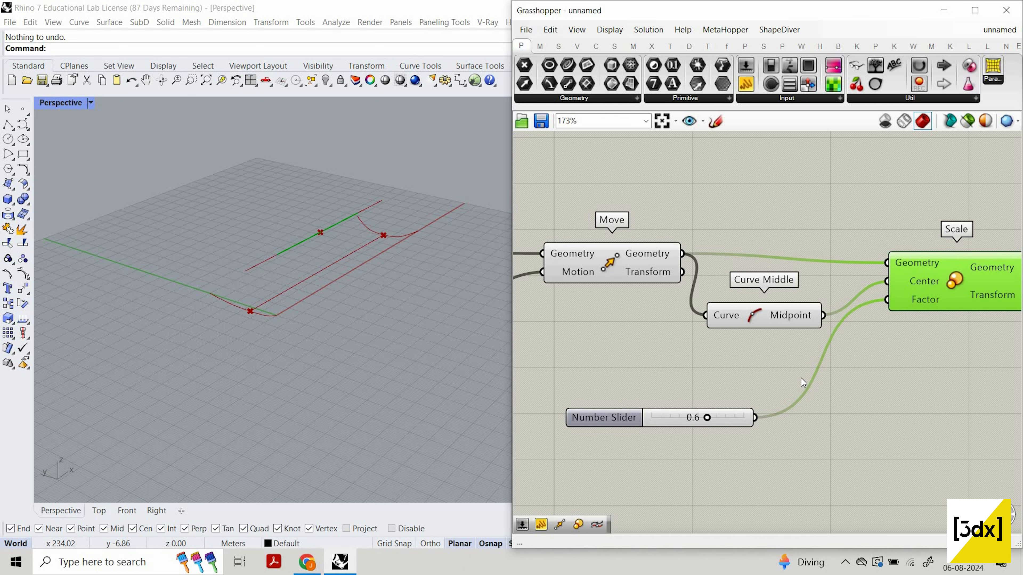
- Turn off the preview of all components feeding Scale together with the Longer side Nurbs Curve
{"action": "scroll", "coordinate": [819, 339], "scroll_direction": "down", "scroll_amount": 6}
{"action": "left_click_drag", "start_coordinate": [824, 404], "coordinate": [532, 263]}
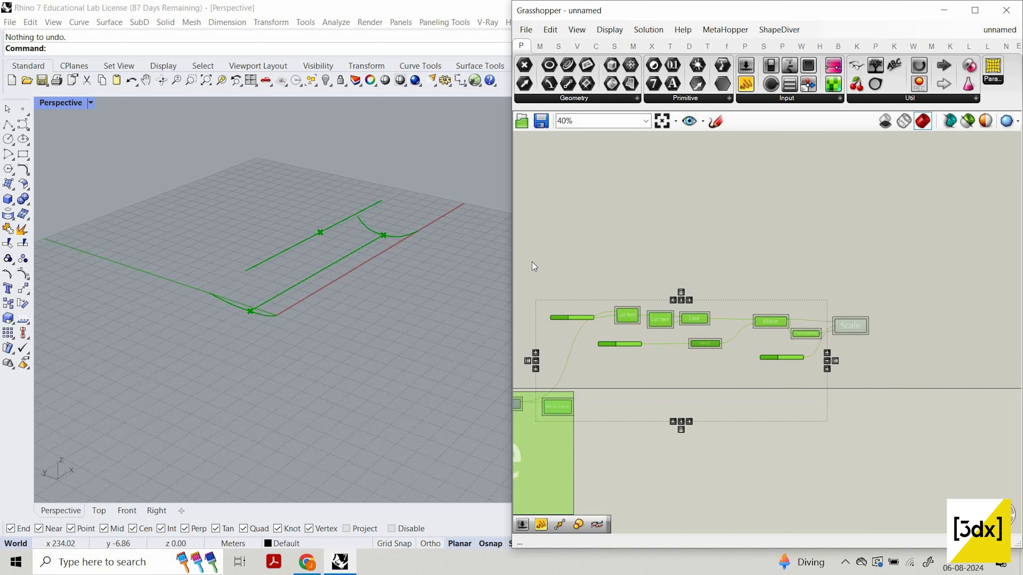
{"action": "right_click", "coordinate": [668, 251]}
{"action": "left_click", "coordinate": [692, 273]}
{"action": "left_click", "coordinate": [850, 325]}
{"action": "scroll", "coordinate": [850, 322], "scroll_direction": "up", "scroll_amount": 3}
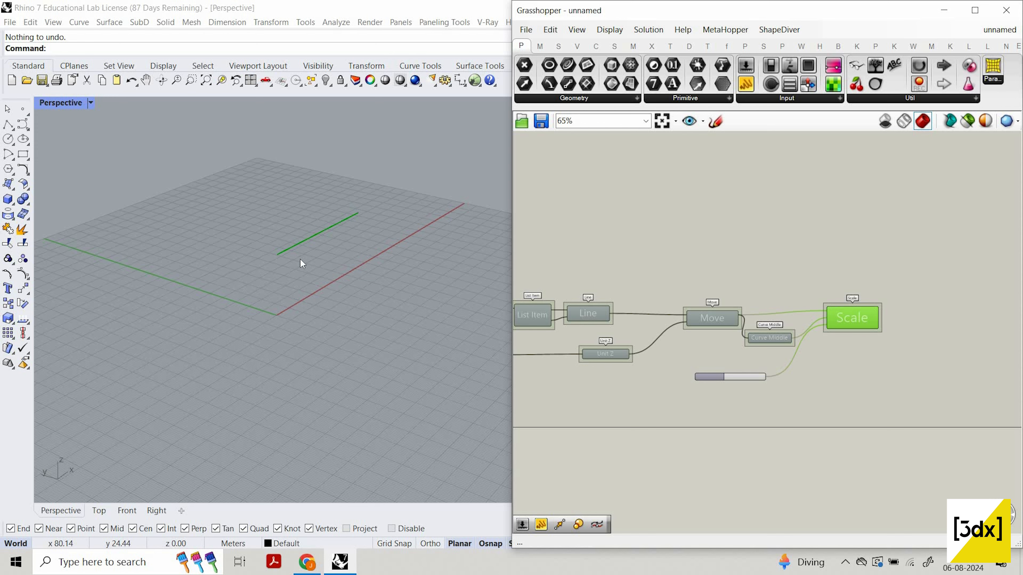
- Turn the preview of the Longer side group's Nurbs Curve back on
{"action": "scroll", "coordinate": [703, 388], "scroll_direction": "down", "scroll_amount": 5}
{"action": "right_click_drag", "start_coordinate": [572, 411], "coordinate": [813, 360]}
{"action": "scroll", "coordinate": [719, 381], "scroll_direction": "up", "scroll_amount": 7}
{"action": "left_click", "coordinate": [714, 385]}
{"action": "right_click", "coordinate": [800, 355]}
{"action": "left_click", "coordinate": [830, 362]}
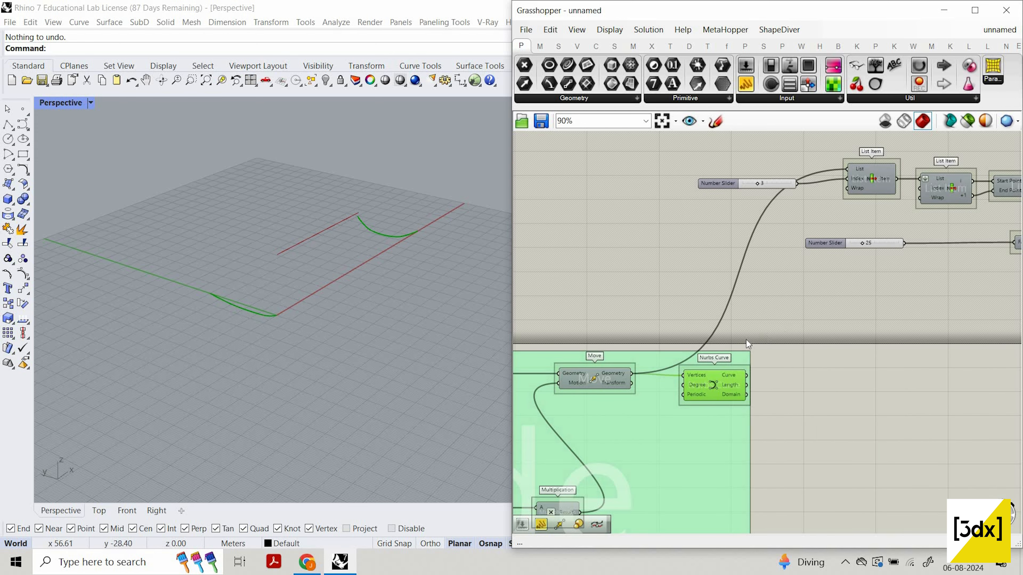
- Turn on the preview of the Shorter side group's Nurbs Curve and inspect the curves in the Perspective view
{"action": "scroll", "coordinate": [759, 388], "scroll_direction": "down", "scroll_amount": 5}
{"action": "scroll", "coordinate": [742, 464], "scroll_direction": "up", "scroll_amount": 5}
{"action": "left_click", "coordinate": [758, 376]}
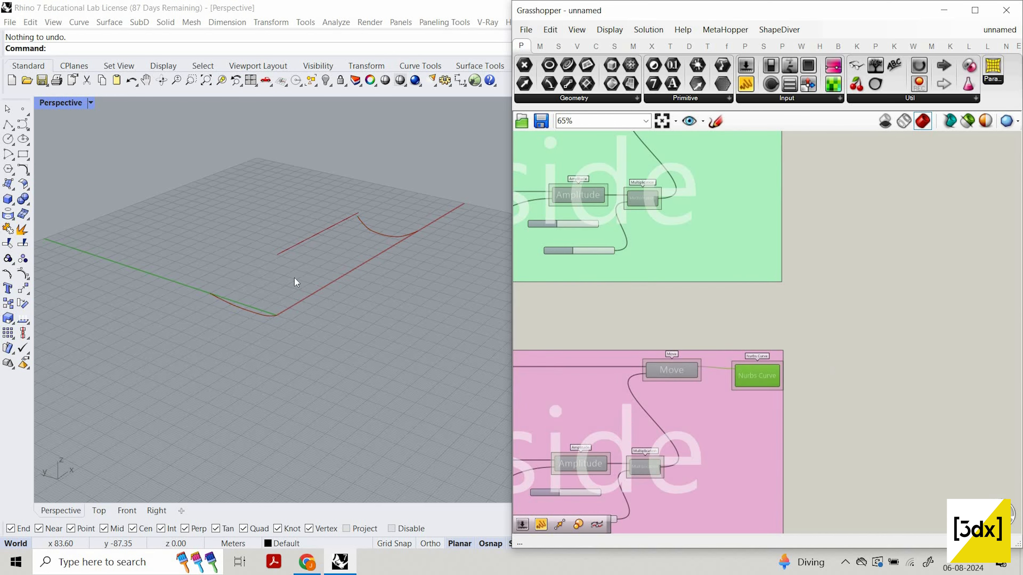
{"action": "right_click", "coordinate": [820, 354]}
{"action": "left_click", "coordinate": [848, 361]}
{"action": "right_click_drag", "start_coordinate": [301, 279], "coordinate": [321, 353]}
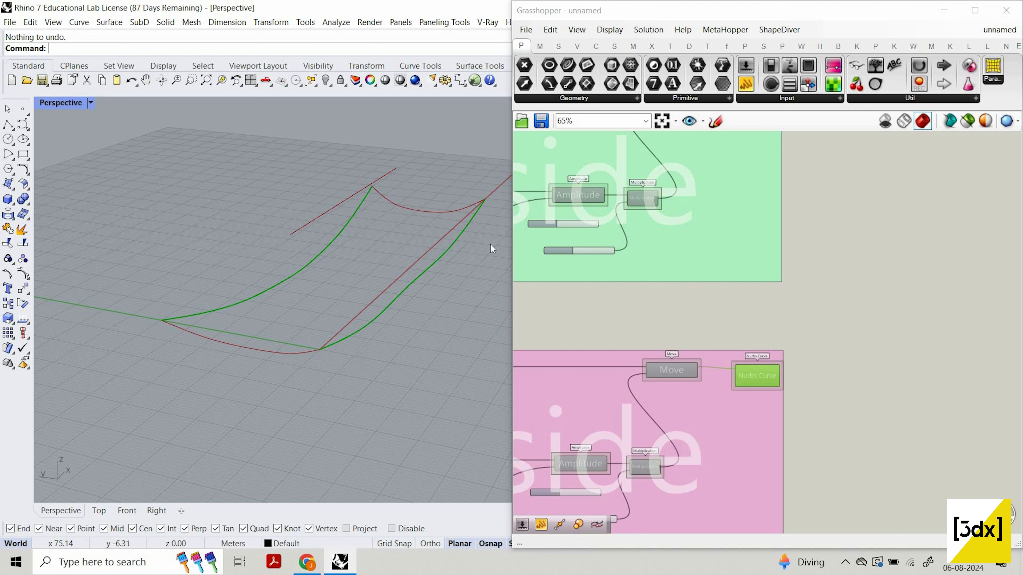
{"action": "scroll", "coordinate": [729, 247], "scroll_direction": "down", "scroll_amount": 3}
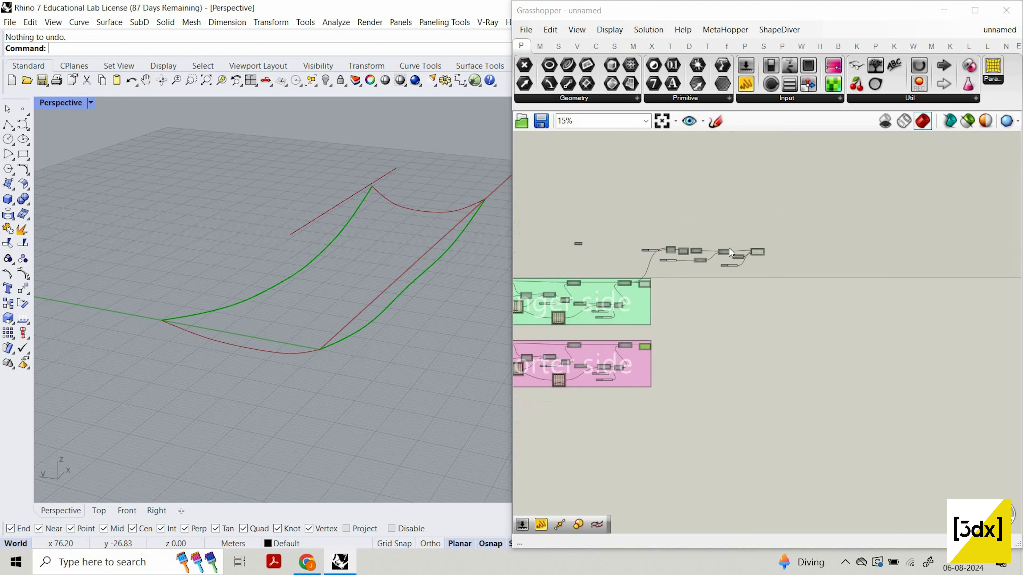
{"action": "scroll", "coordinate": [740, 247], "scroll_direction": "up", "scroll_amount": 3}
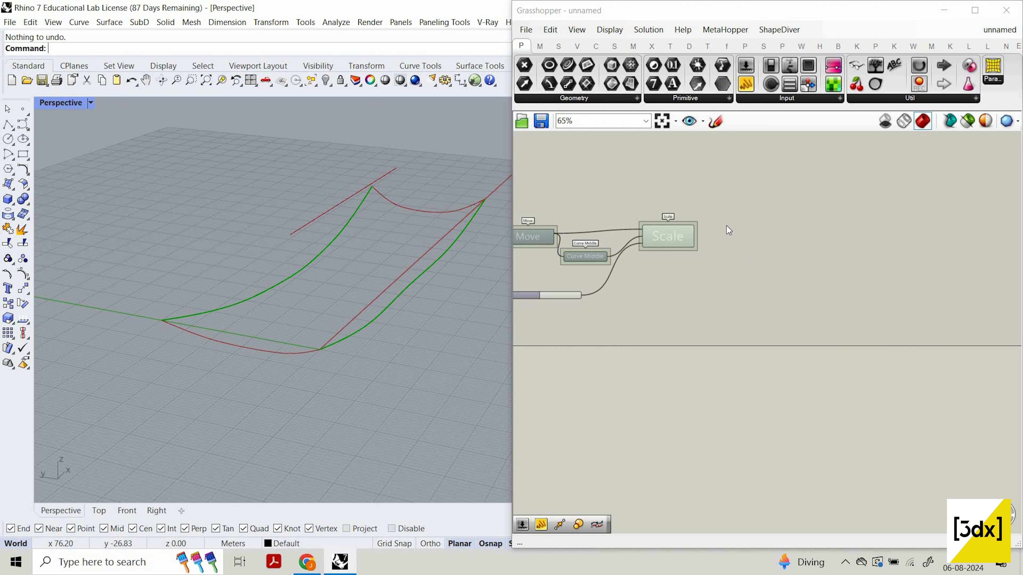
- Add a Curve parameter beside Scale and connect it to Scale's Geometry output
{"action": "scroll", "coordinate": [724, 283], "scroll_direction": "up", "scroll_amount": 4}
{"action": "double_click", "coordinate": [720, 269]}
{"action": "type", "text": "curve"}
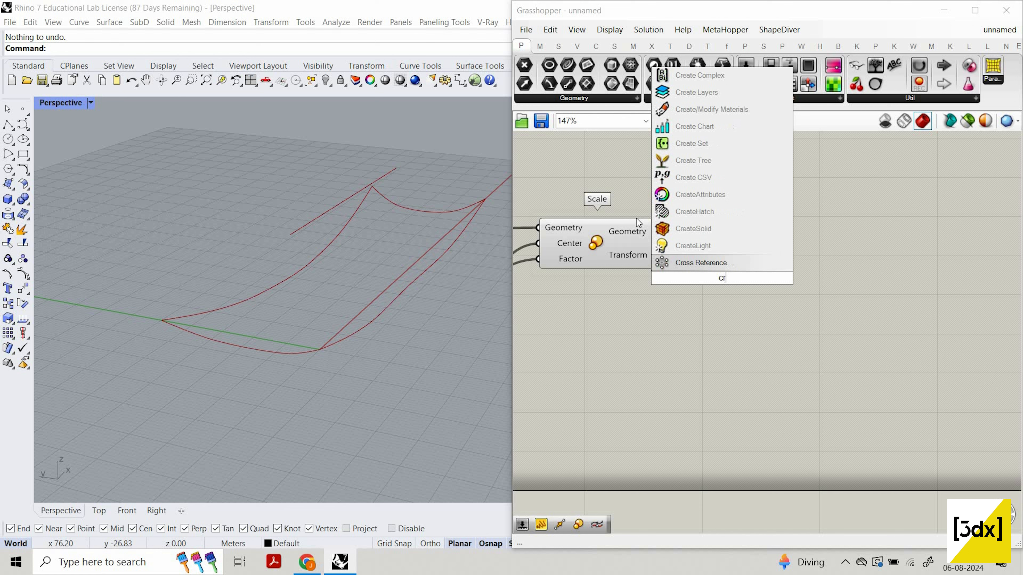
{"action": "key", "text": "Return"}
{"action": "left_click_drag", "start_coordinate": [657, 231], "coordinate": [765, 336]}
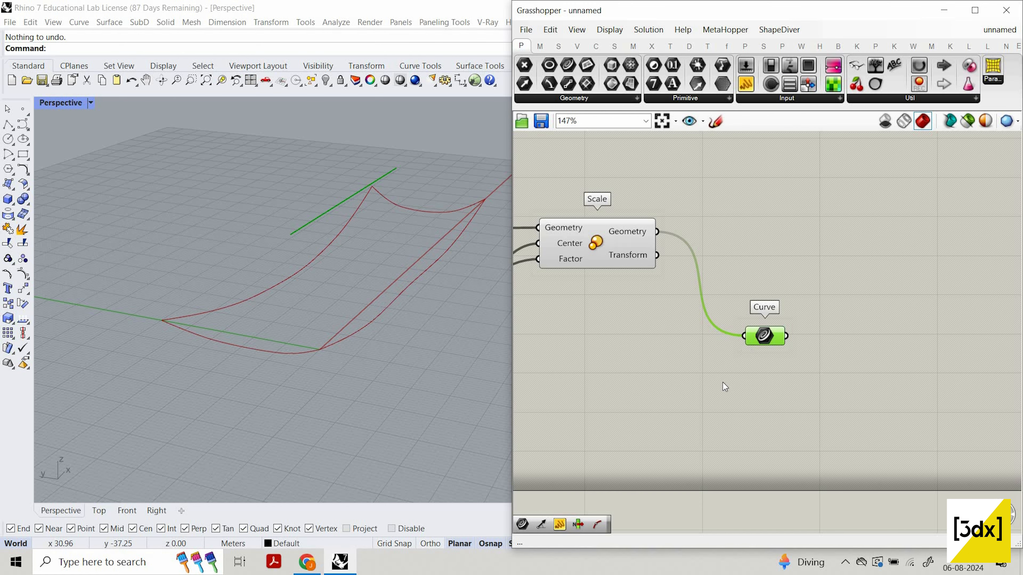
- Add an End Points component below the Curve parameter and connect its Curve input to Scale's Geometry output
{"action": "scroll", "coordinate": [717, 363], "scroll_direction": "down", "scroll_amount": 2}
{"action": "scroll", "coordinate": [654, 334], "scroll_direction": "up", "scroll_amount": 2}
{"action": "double_click", "coordinate": [619, 395]}
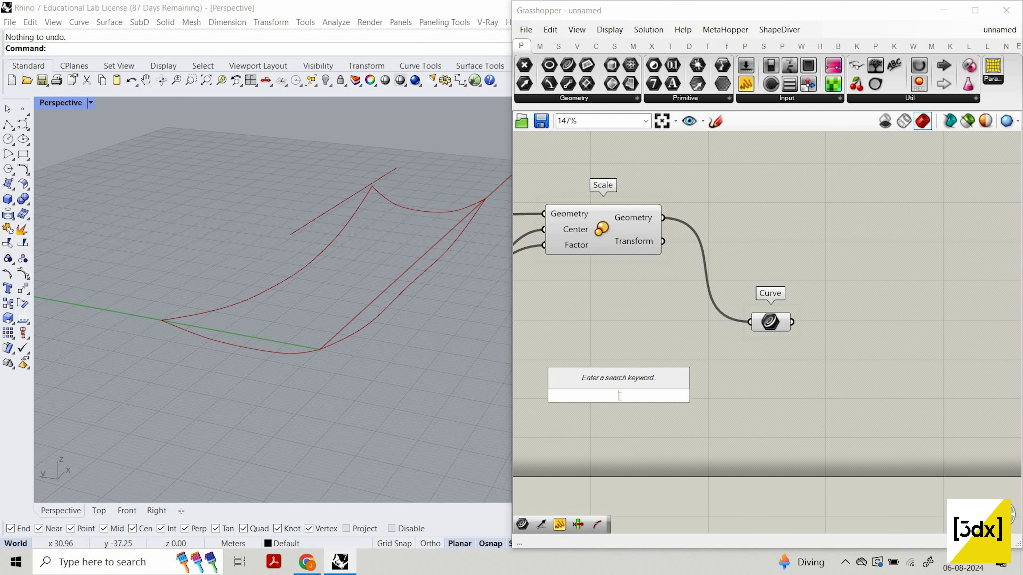
{"action": "type", "text": "end"}
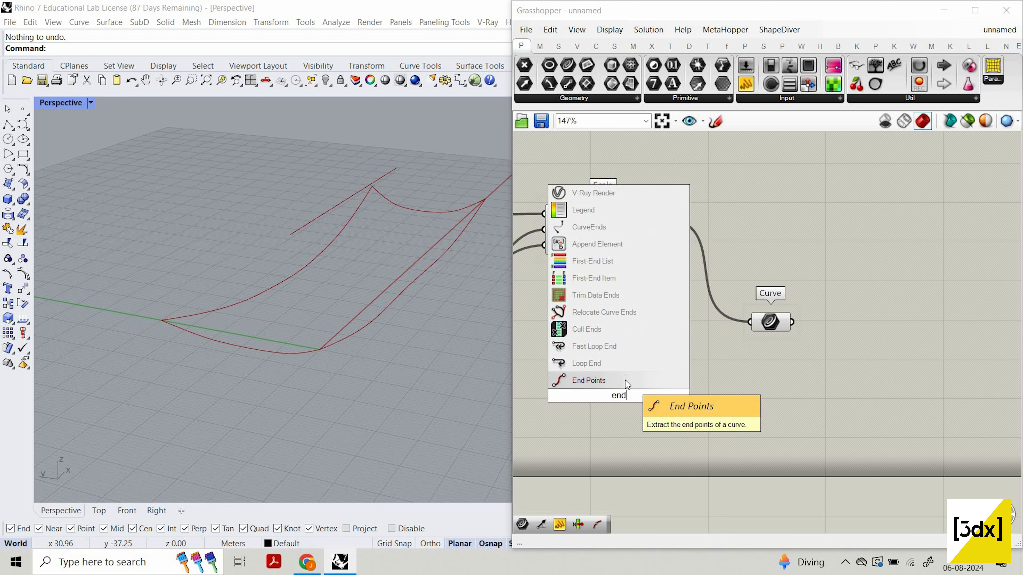
{"action": "key", "text": "Return"}
{"action": "left_click_drag", "start_coordinate": [576, 395], "coordinate": [664, 218]}
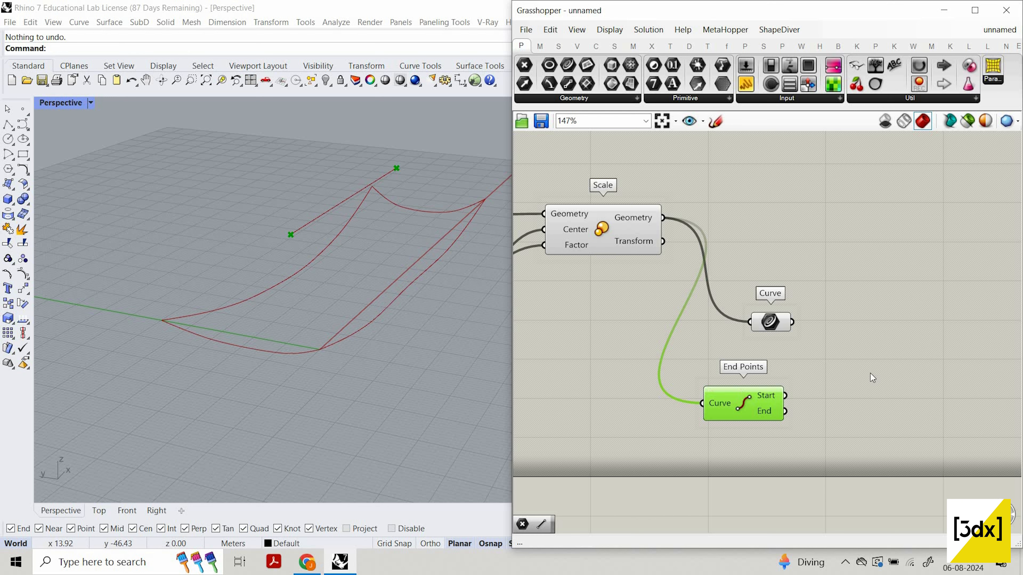
{"action": "scroll", "coordinate": [896, 350], "scroll_direction": "down", "scroll_amount": 3}
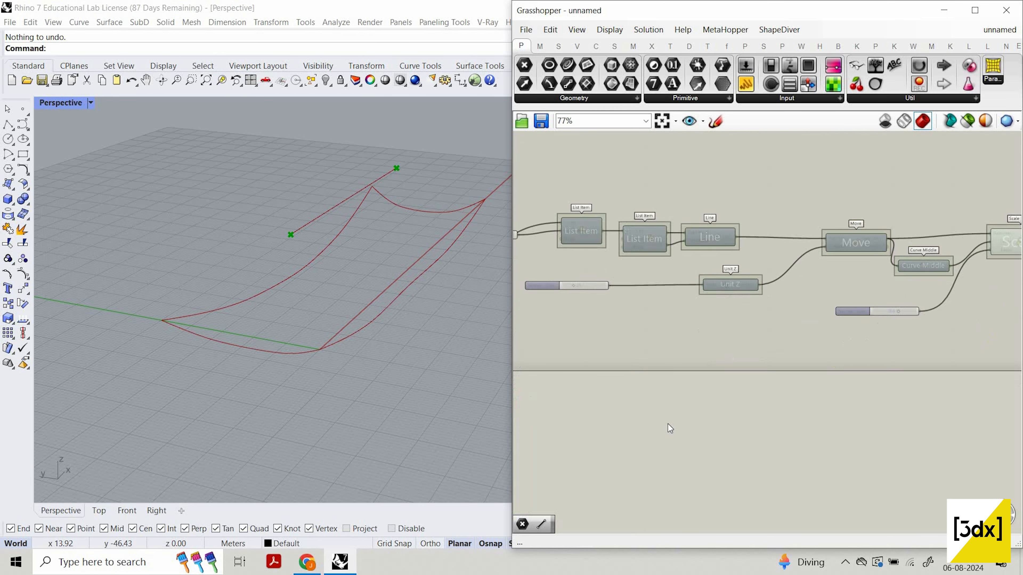
{"action": "scroll", "coordinate": [669, 424], "scroll_direction": "up", "scroll_amount": 4}
{"action": "double_click", "coordinate": [668, 424]}
{"action": "type", "text": "s"}
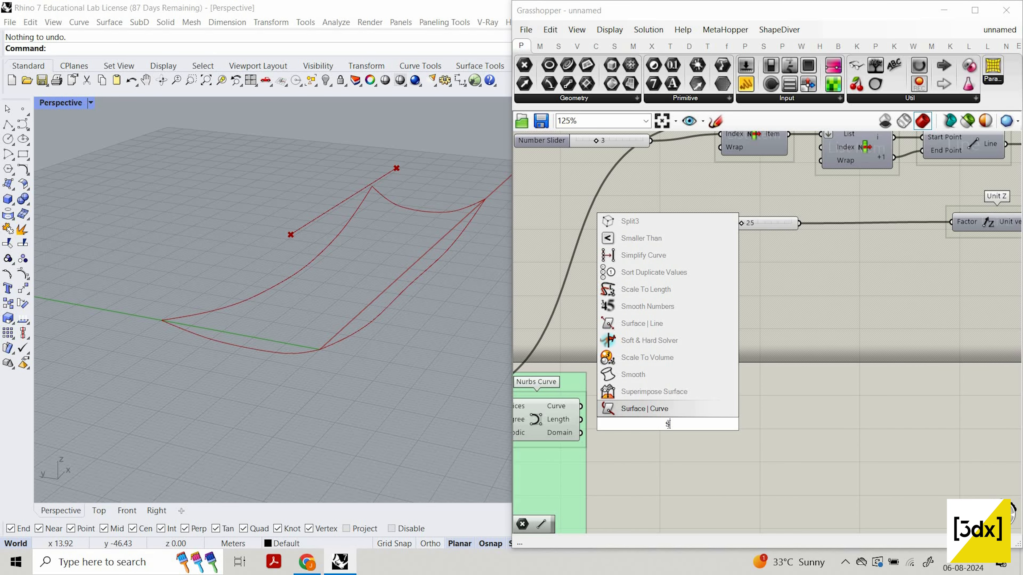
{"action": "type", "text": "l"}
{"action": "key", "text": "Escape"}
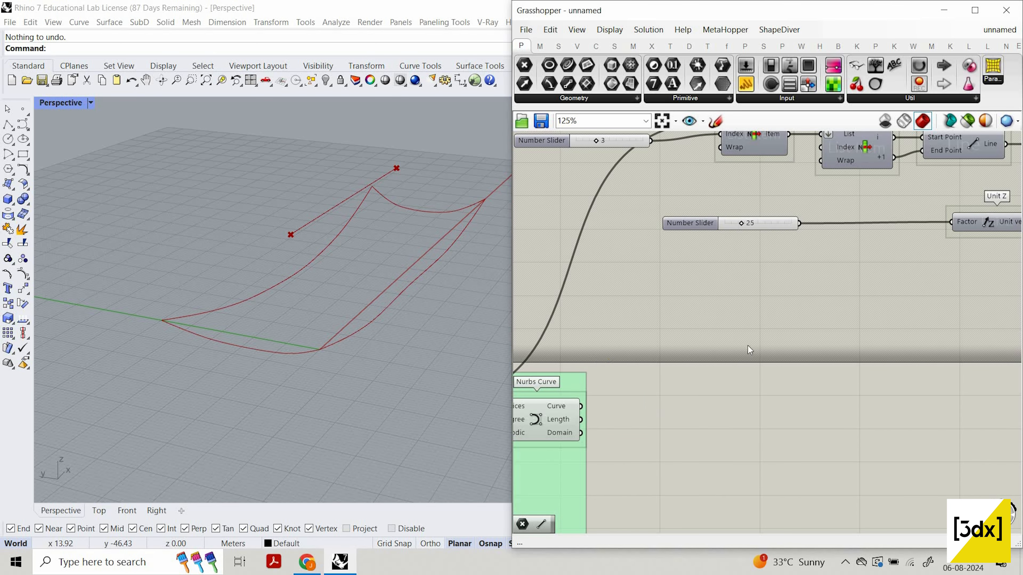
- Group the ridge line components and sliders from the first List Item through Scale, leaving out Curve and End Points
{"action": "scroll", "coordinate": [675, 338], "scroll_direction": "down", "scroll_amount": 5}
{"action": "right_click_drag", "start_coordinate": [549, 291], "coordinate": [615, 313]}
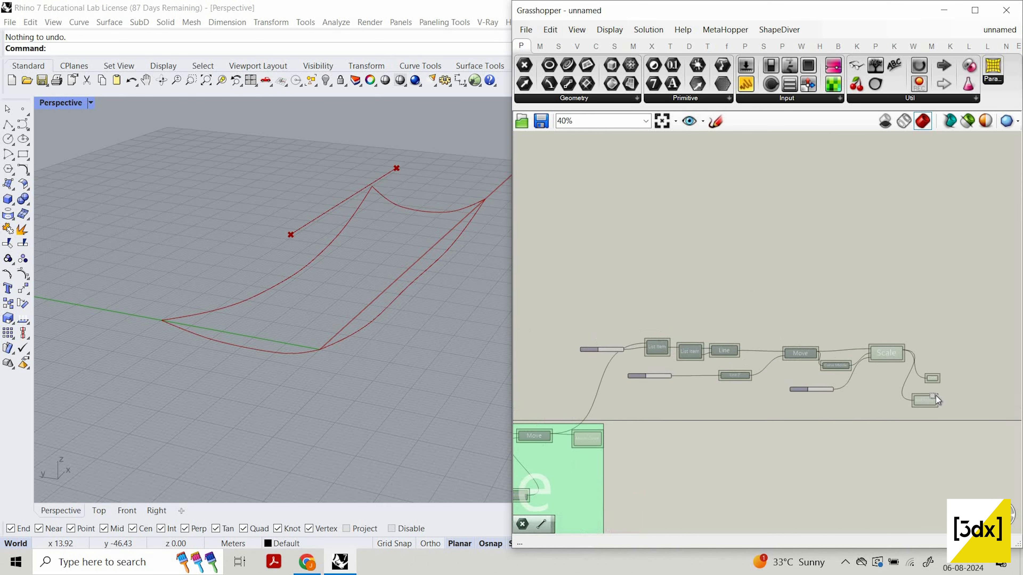
{"action": "left_click_drag", "start_coordinate": [537, 277], "coordinate": [922, 393]}
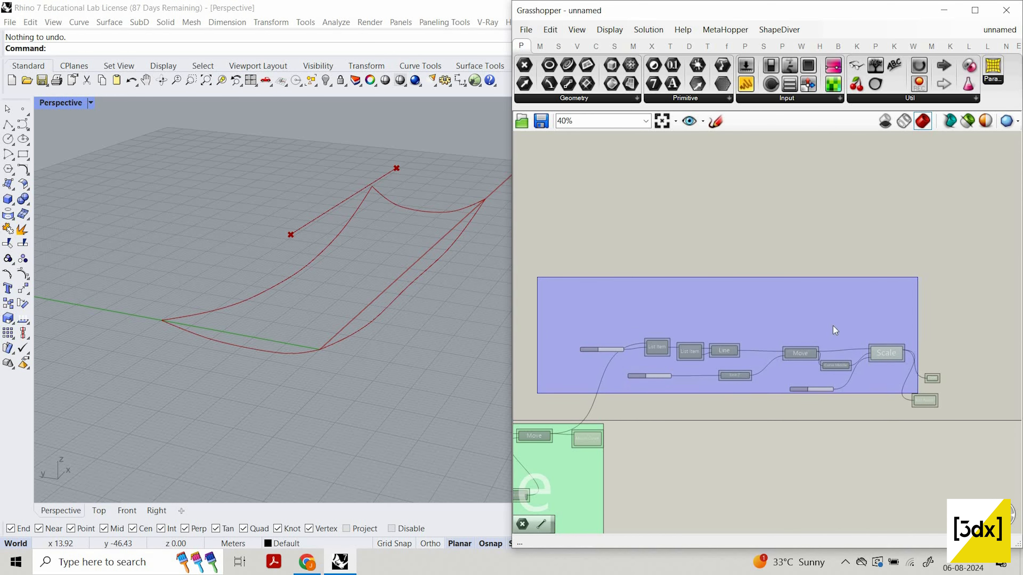
{"action": "scroll", "coordinate": [881, 353], "scroll_direction": "up", "scroll_amount": 3}
{"action": "right_click", "coordinate": [833, 327]}
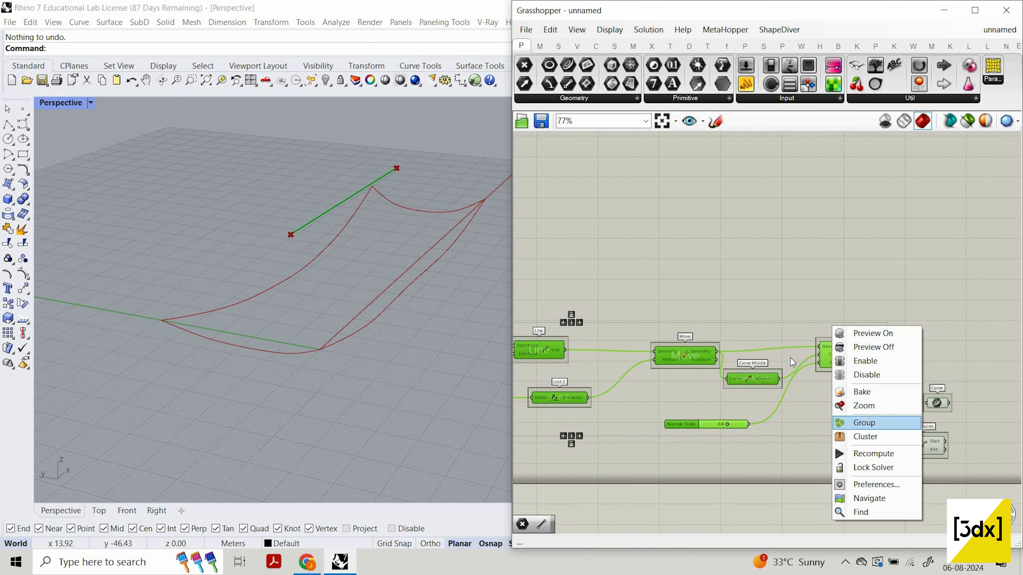
{"action": "left_click", "coordinate": [870, 424]}
- Change the new group's colour to yellow
{"action": "right_click", "coordinate": [791, 360]}
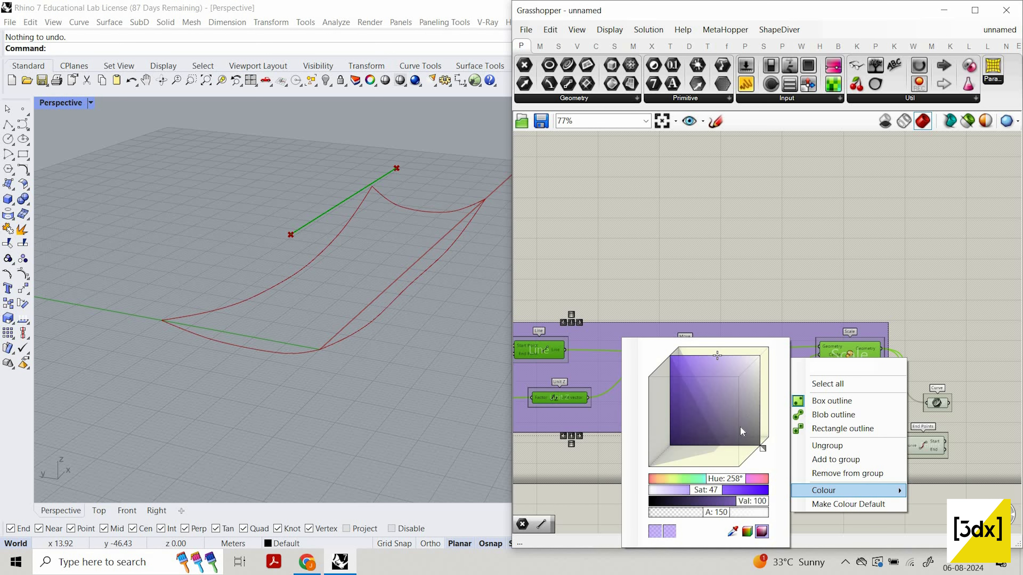
{"action": "left_click", "coordinate": [739, 427]}
{"action": "left_click", "coordinate": [668, 479]}
{"action": "left_click", "coordinate": [691, 385]}
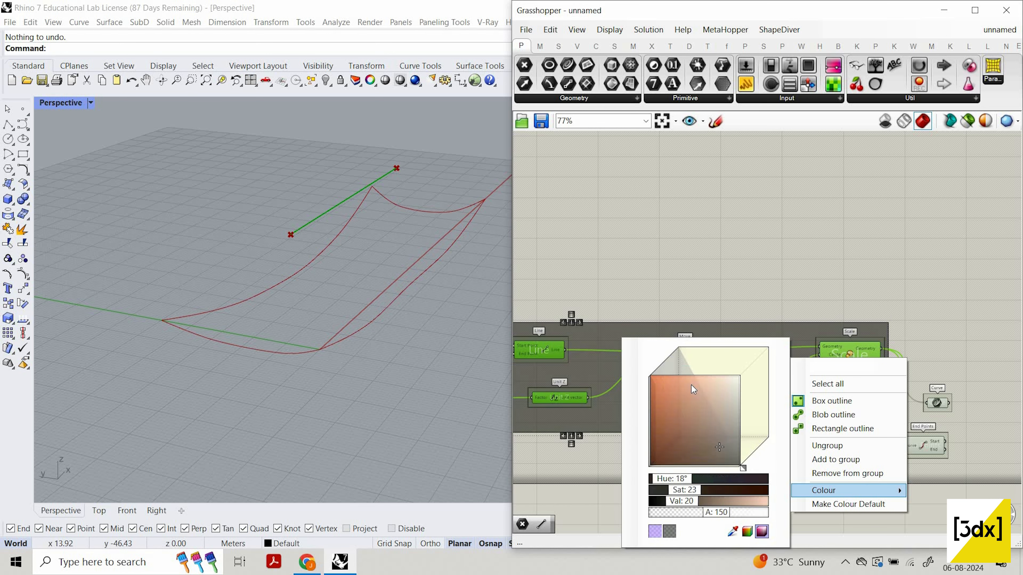
{"action": "key", "text": "Escape"}
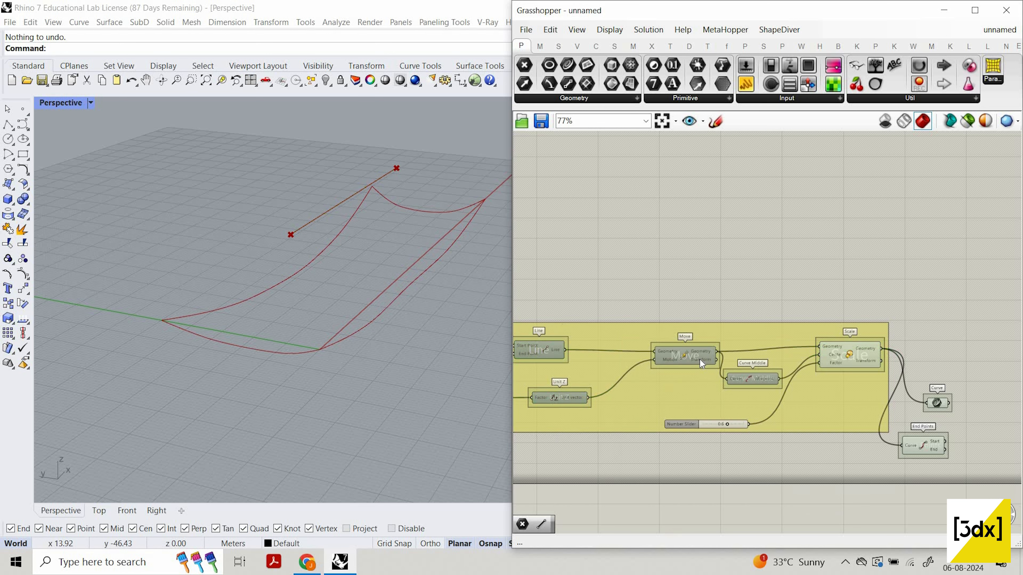
- Name the yellow group "top curve"
{"action": "scroll", "coordinate": [700, 359], "scroll_direction": "up", "scroll_amount": 2}
{"action": "right_click", "coordinate": [701, 361]}
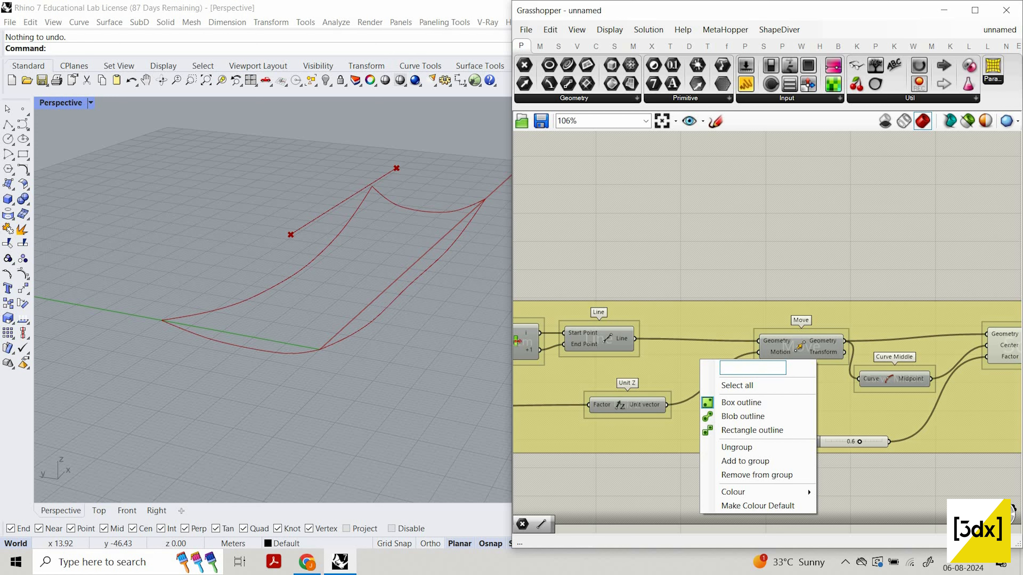
{"action": "type", "text": "top curve"}
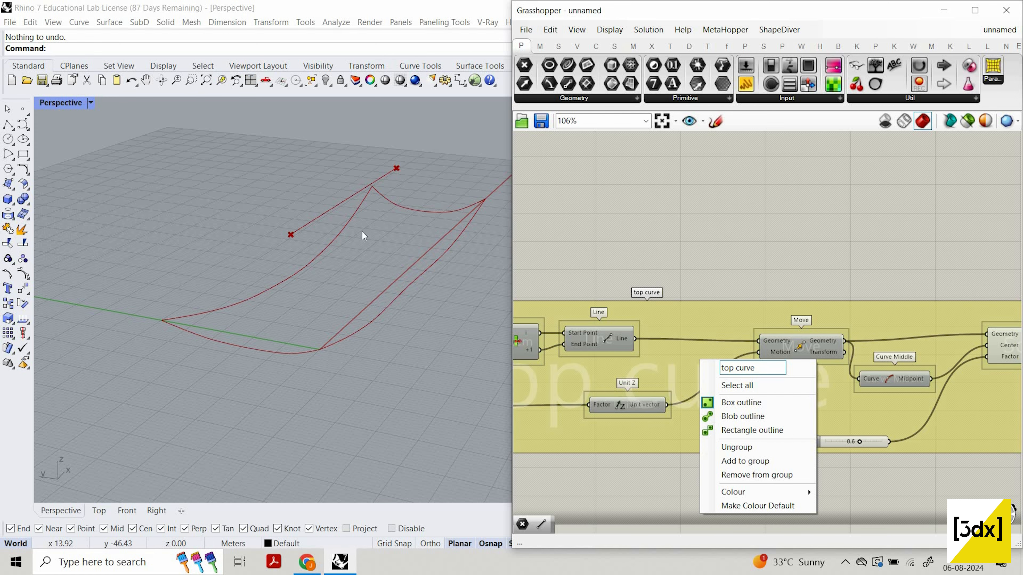
{"action": "key", "text": "Return"}
{"action": "scroll", "coordinate": [704, 299], "scroll_direction": "down", "scroll_amount": 6}
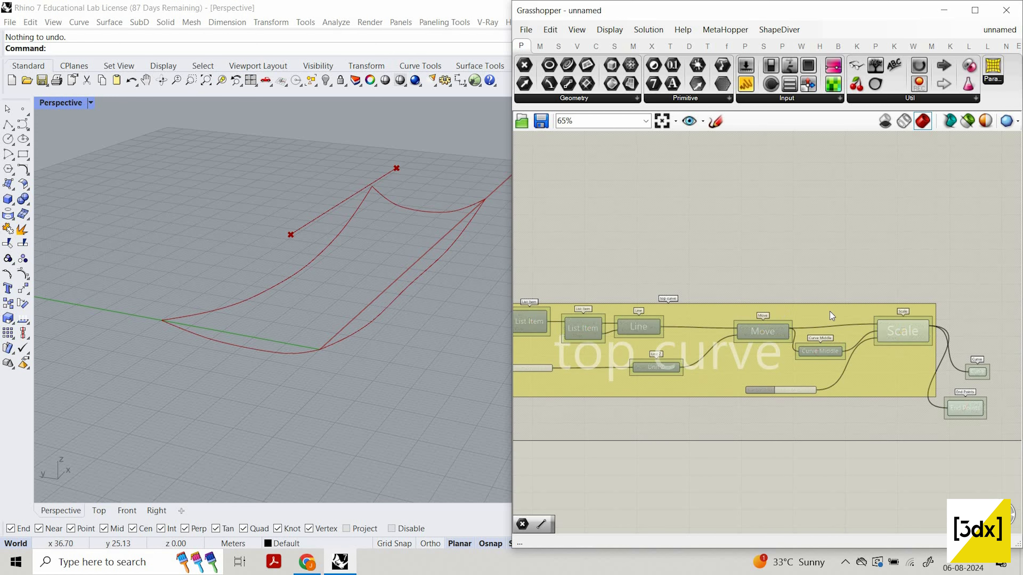
{"action": "scroll", "coordinate": [664, 360], "scroll_direction": "up", "scroll_amount": 6}
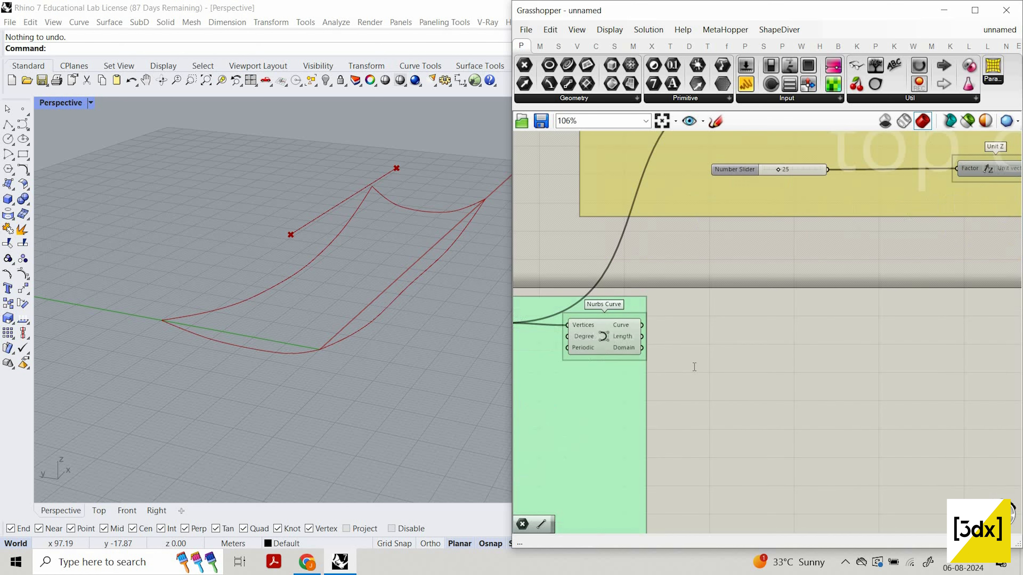
{"action": "double_click", "coordinate": [664, 359]}
{"action": "type", "text": "list"}
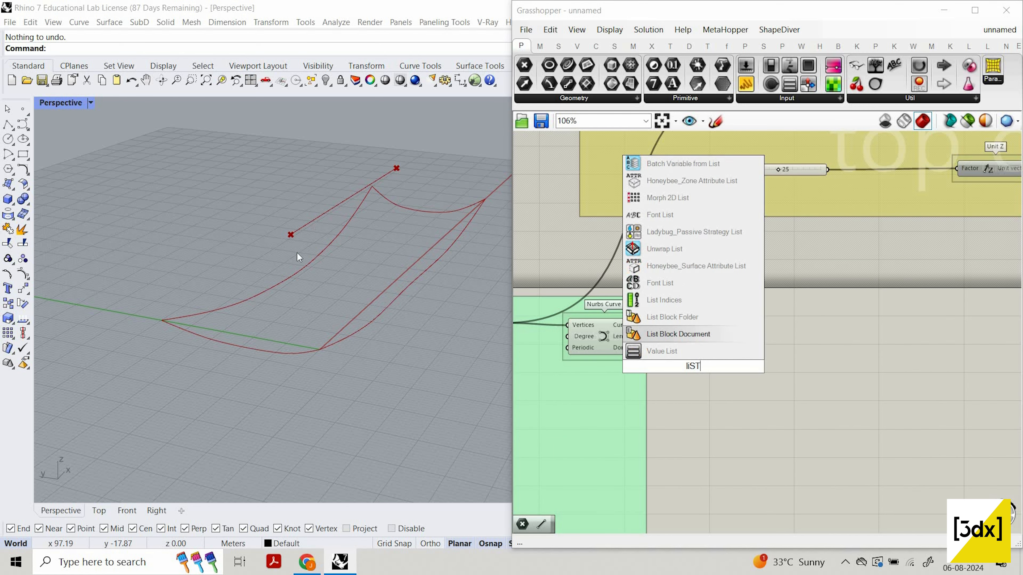
{"action": "key", "text": "Escape"}
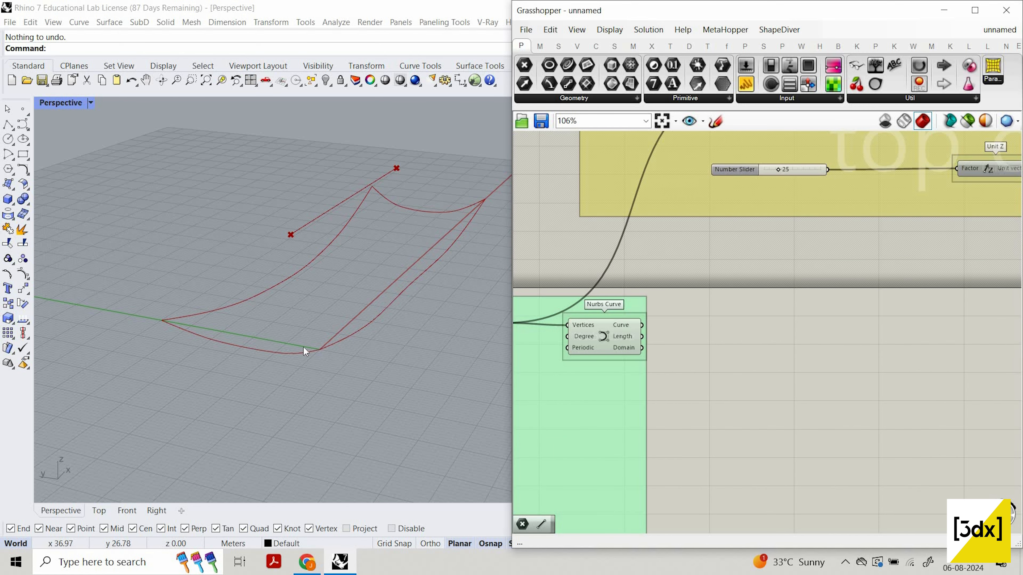
- Add a List Item component and connect its List input to the Curve output of the green group's Nurbs Curve
{"action": "double_click", "coordinate": [804, 403]}
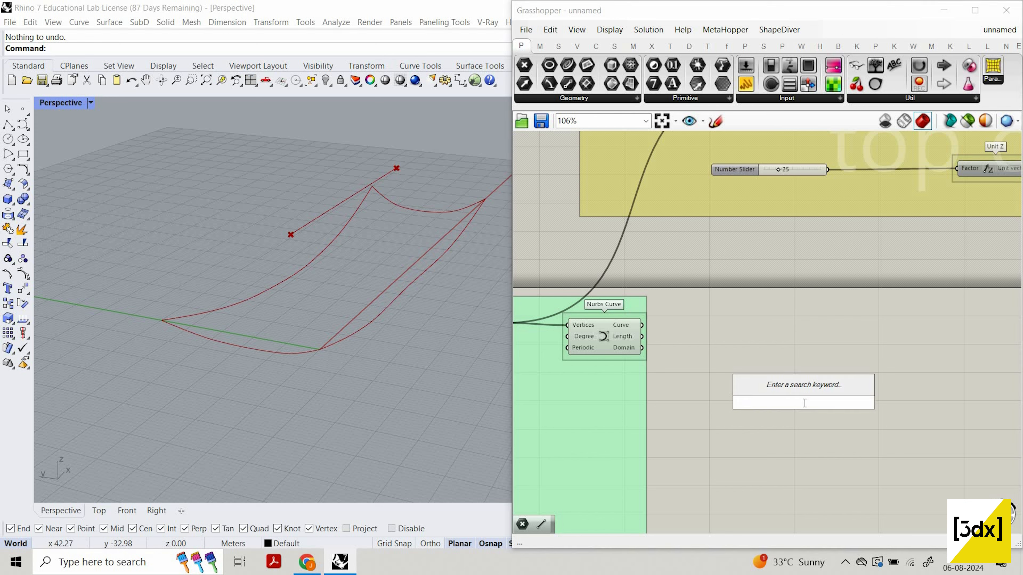
{"action": "type", "text": "LIST I"}
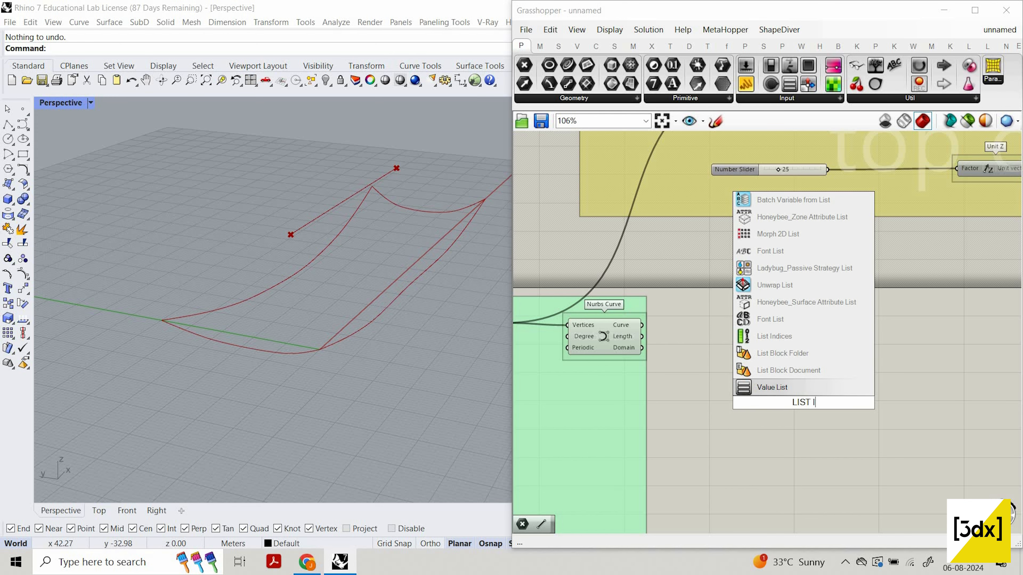
{"action": "type", "text": "TEM"}
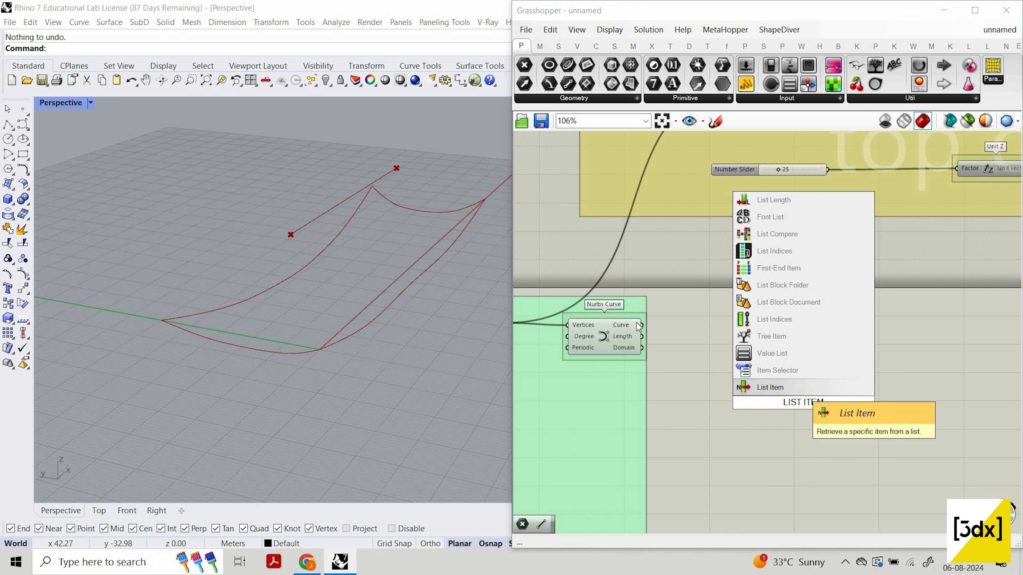
{"action": "key", "text": "Return"}
{"action": "left_click_drag", "start_coordinate": [775, 390], "coordinate": [775, 391]}
{"action": "left_click_drag", "start_coordinate": [802, 396], "coordinate": [857, 339]}
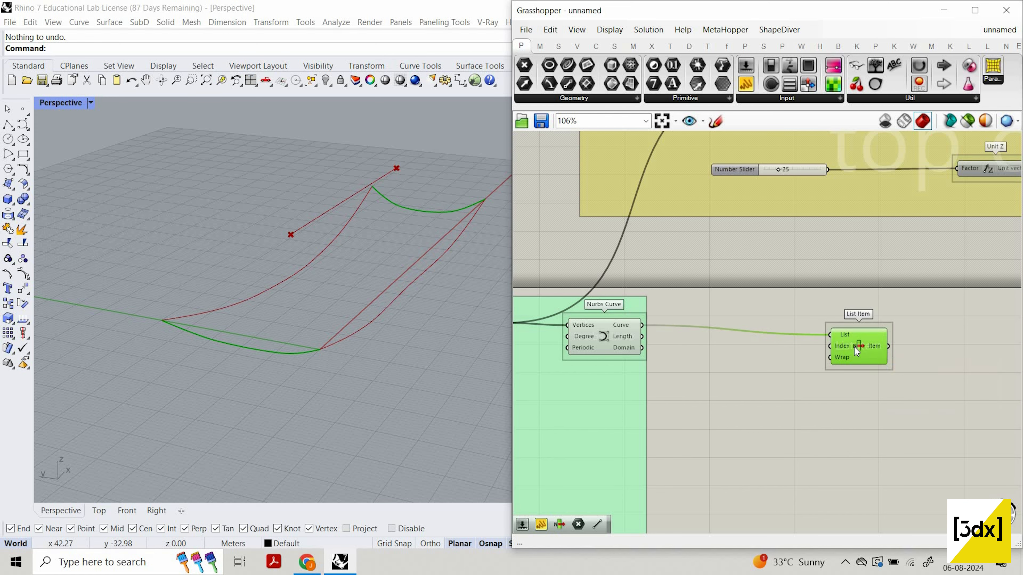
- Move the List Item below the End Points component and flatten its List input
{"action": "scroll", "coordinate": [854, 348], "scroll_direction": "down", "scroll_amount": 6}
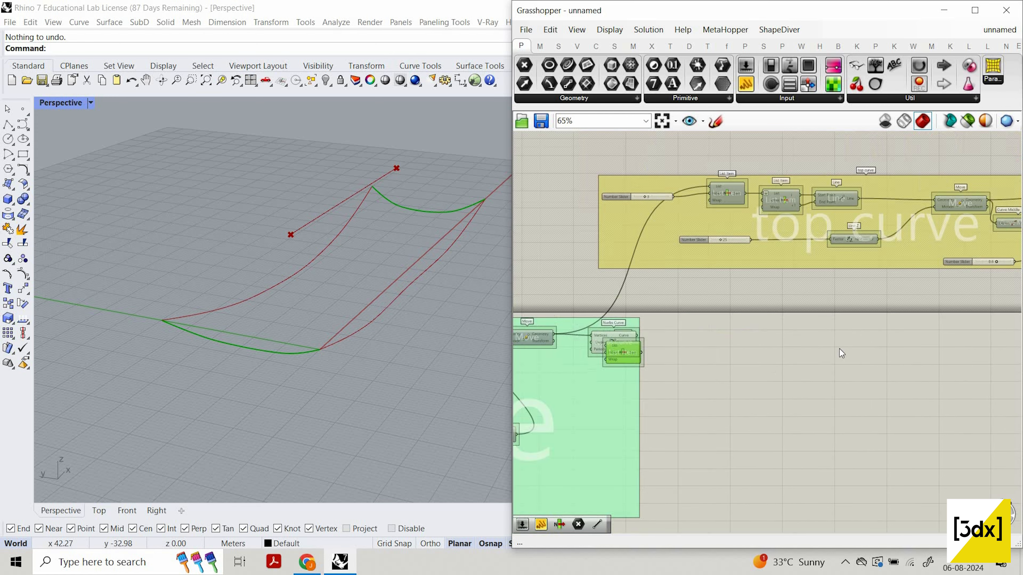
{"action": "scroll", "coordinate": [871, 332], "scroll_direction": "up", "scroll_amount": 6}
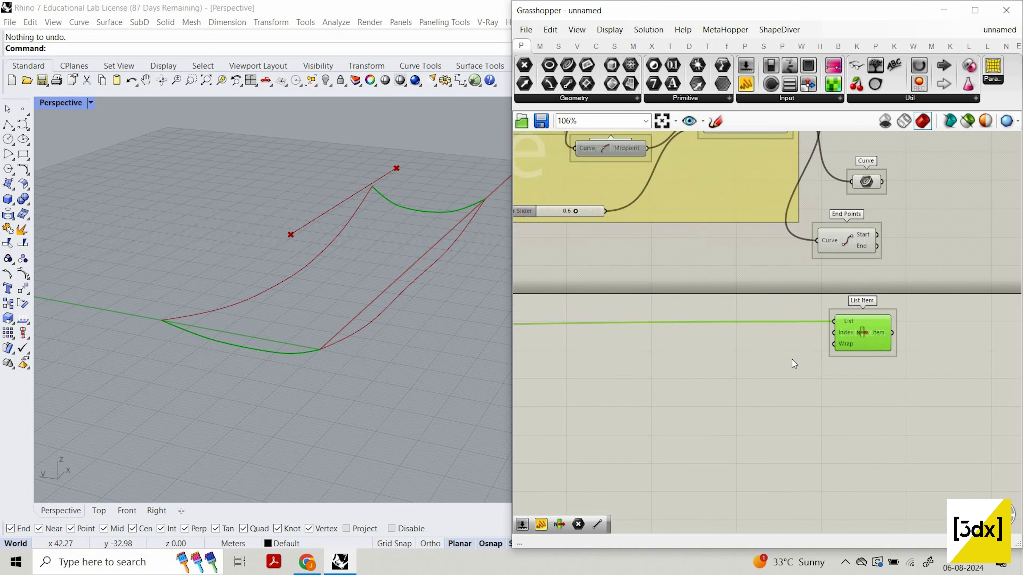
{"action": "scroll", "coordinate": [912, 357], "scroll_direction": "down", "scroll_amount": 1}
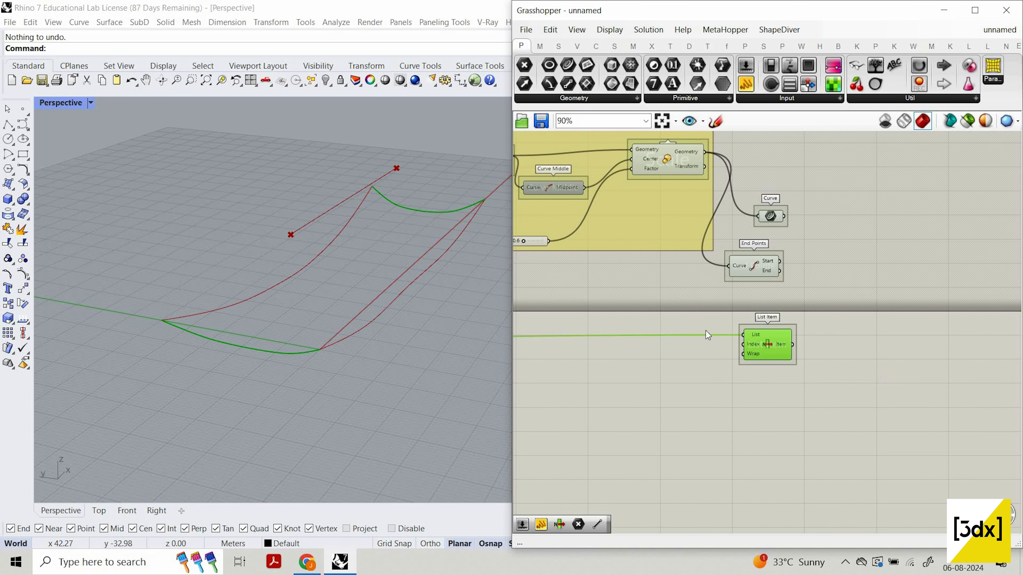
{"action": "scroll", "coordinate": [709, 343], "scroll_direction": "up", "scroll_amount": 4}
{"action": "right_click", "coordinate": [711, 346]}
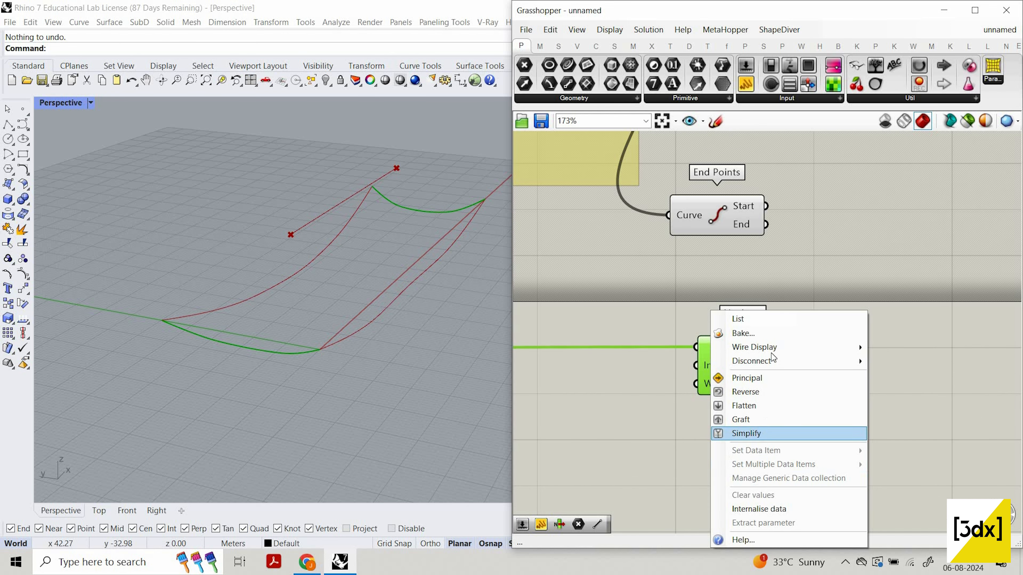
{"action": "left_click", "coordinate": [765, 405]}
- Add a second output, +1, to the flattened List Item so it supplies both curves separately
{"action": "scroll", "coordinate": [818, 446], "scroll_direction": "down", "scroll_amount": 11}
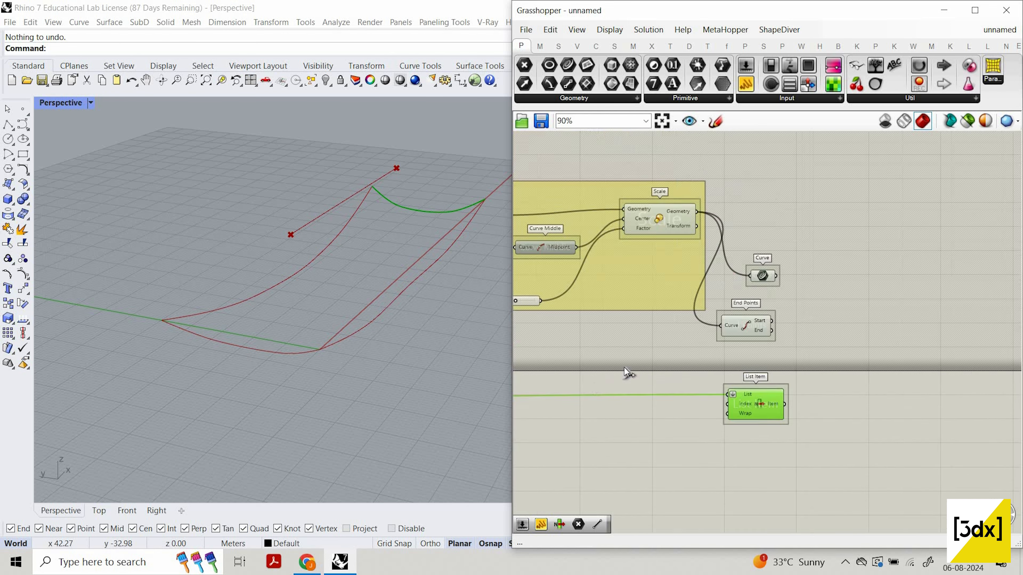
{"action": "scroll", "coordinate": [633, 368], "scroll_direction": "up", "scroll_amount": 8}
{"action": "scroll", "coordinate": [875, 454], "scroll_direction": "down", "scroll_amount": 4}
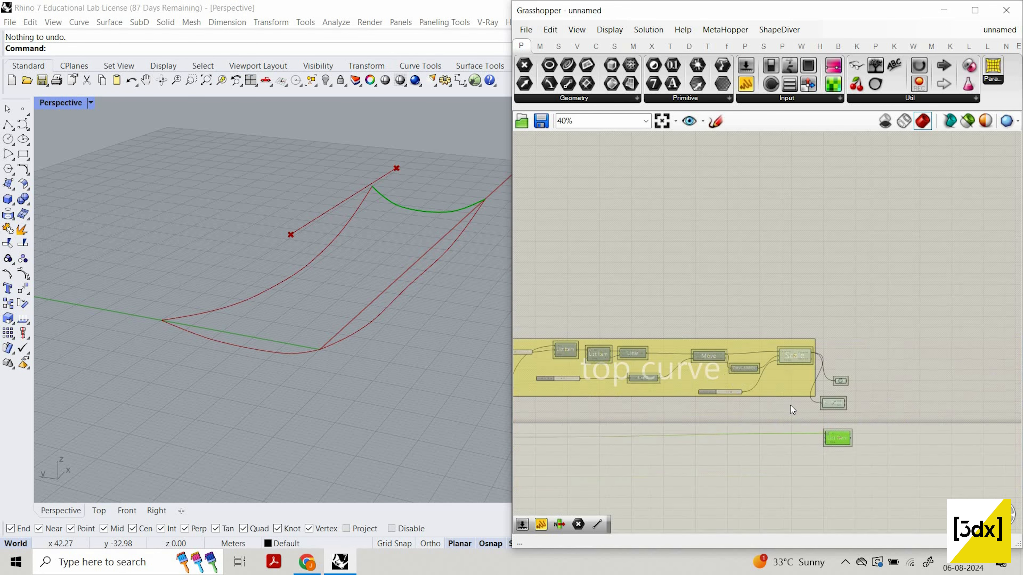
{"action": "scroll", "coordinate": [757, 403], "scroll_direction": "up", "scroll_amount": 10}
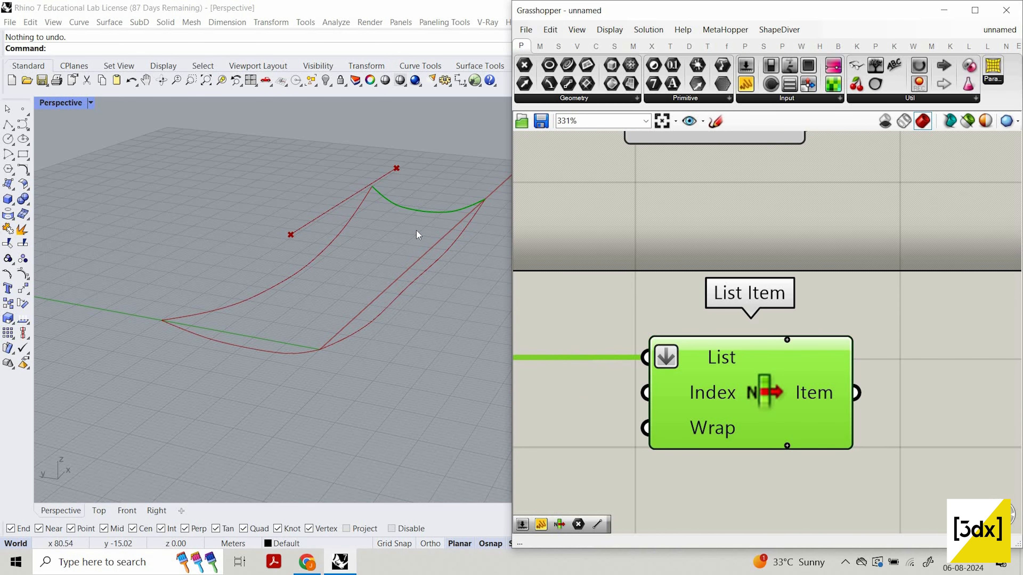
{"action": "left_click", "coordinate": [805, 475]}
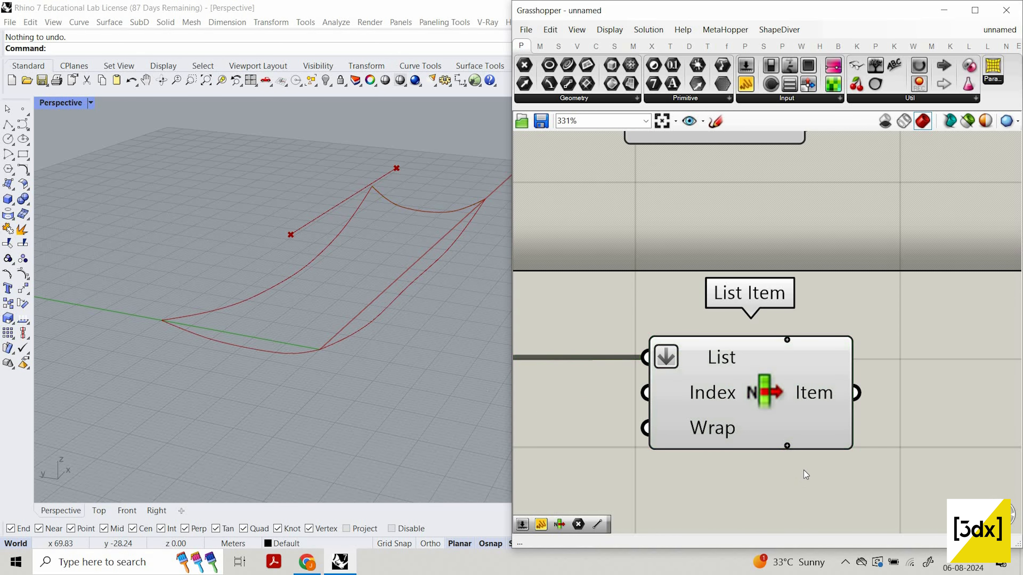
{"action": "left_click", "coordinate": [787, 446]}
{"action": "left_click", "coordinate": [808, 434]}
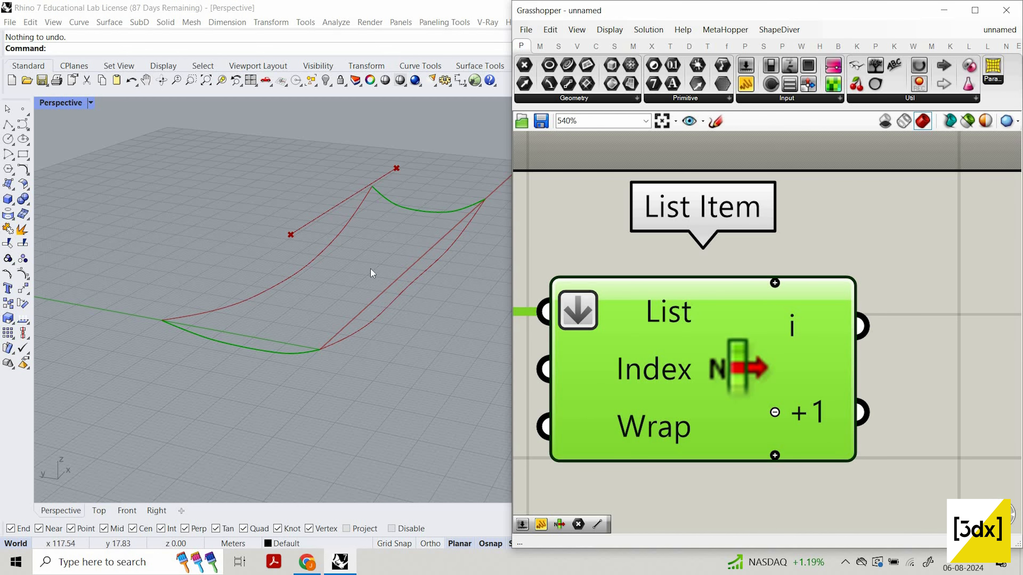
{"action": "scroll", "coordinate": [416, 280], "scroll_direction": "down", "scroll_amount": 5}
{"action": "scroll", "coordinate": [931, 425], "scroll_direction": "down", "scroll_amount": 3}
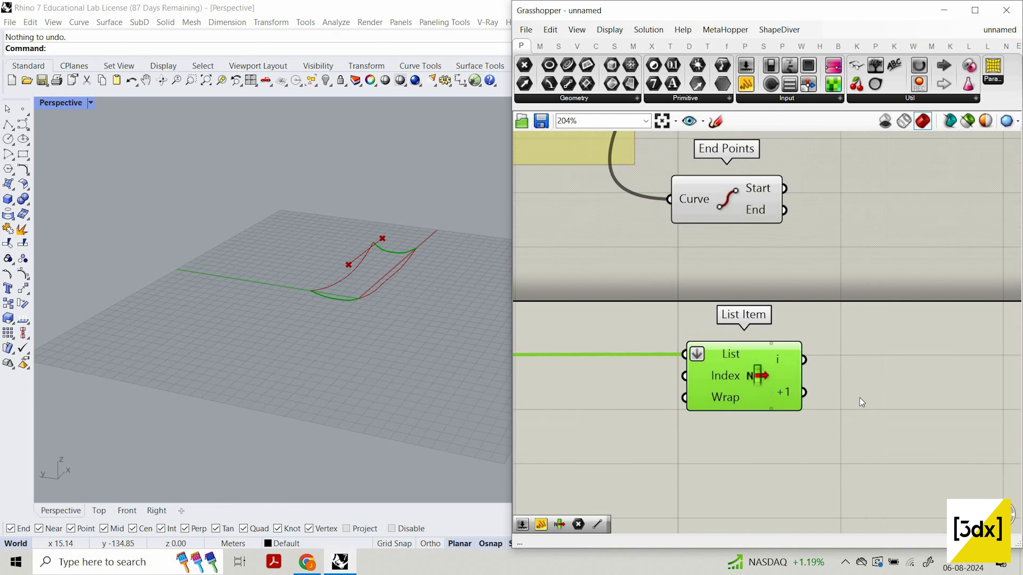
{"action": "scroll", "coordinate": [860, 398], "scroll_direction": "up", "scroll_amount": 2}
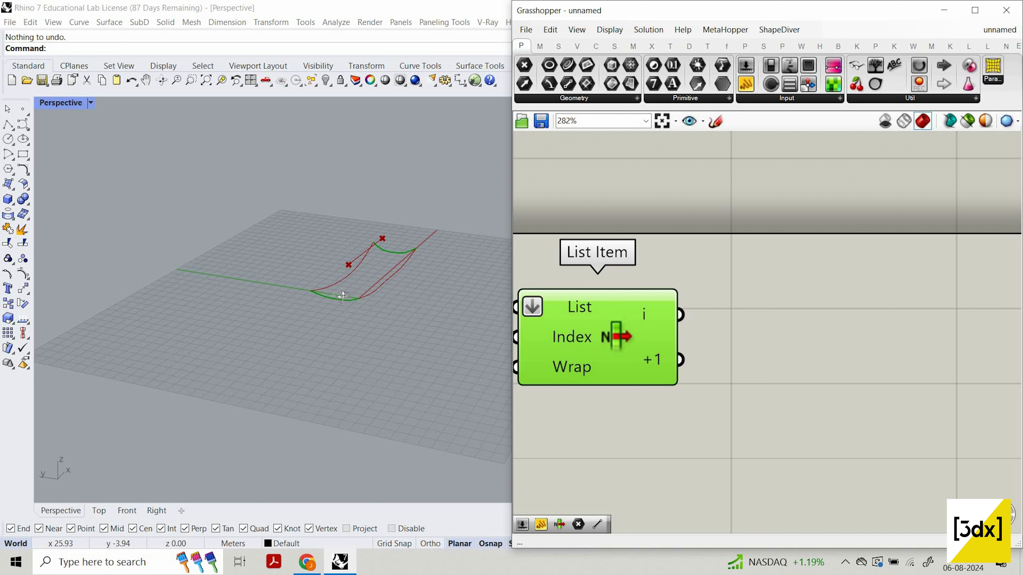
- Add a Line component beside the top curve's End Points component
{"action": "scroll", "coordinate": [312, 271], "scroll_direction": "up", "scroll_amount": 5}
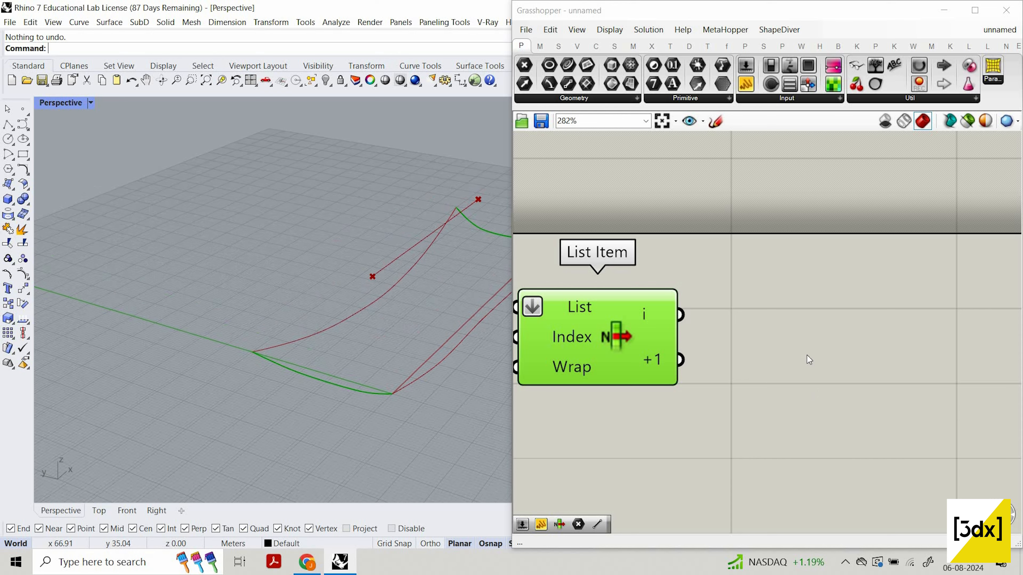
{"action": "scroll", "coordinate": [807, 355], "scroll_direction": "down", "scroll_amount": 3}
{"action": "left_click", "coordinate": [730, 312]}
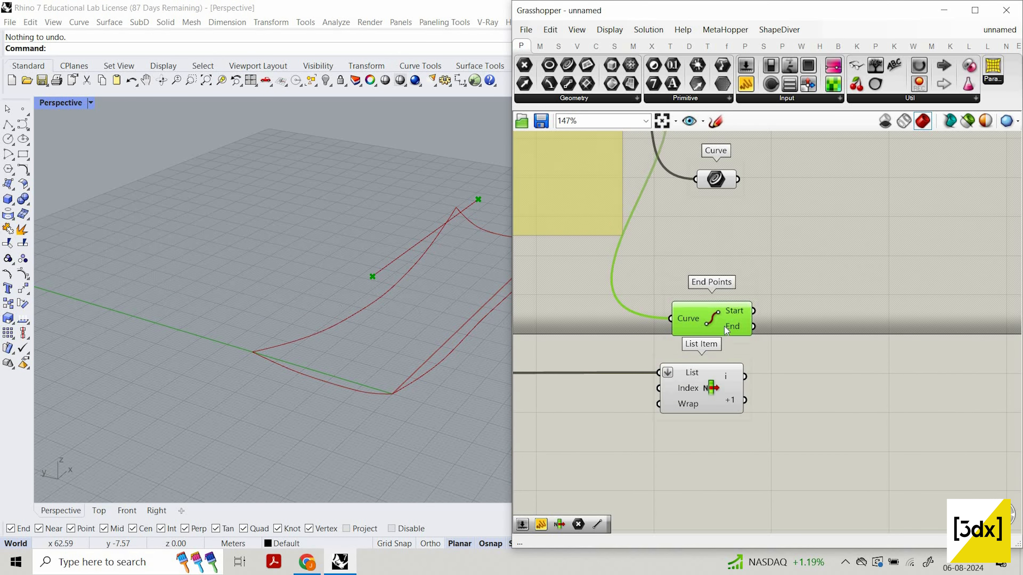
{"action": "scroll", "coordinate": [817, 323], "scroll_direction": "up", "scroll_amount": 2}
{"action": "double_click", "coordinate": [817, 320]}
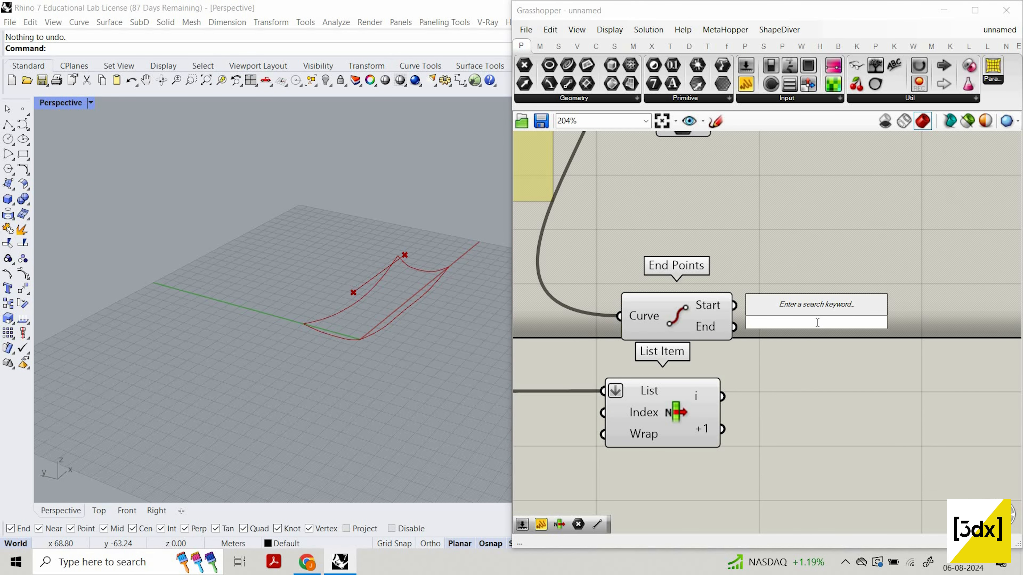
{"action": "type", "text": "line"}
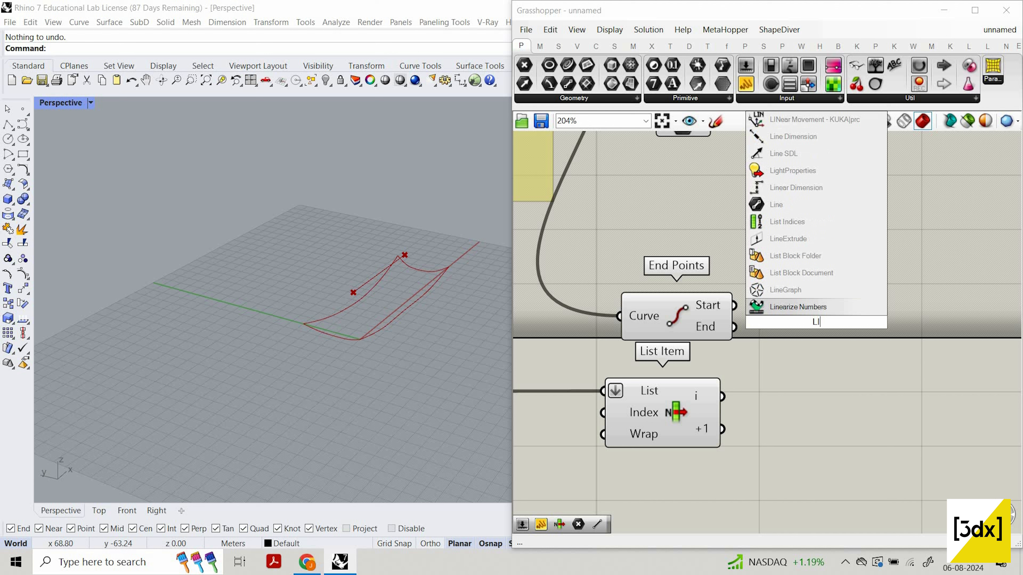
{"action": "left_click", "coordinate": [789, 311]}
{"action": "left_click_drag", "start_coordinate": [835, 332], "coordinate": [886, 335]}
- Add an End Points component beside the List Item and feed its Curve input from the i output
{"action": "double_click", "coordinate": [795, 437]}
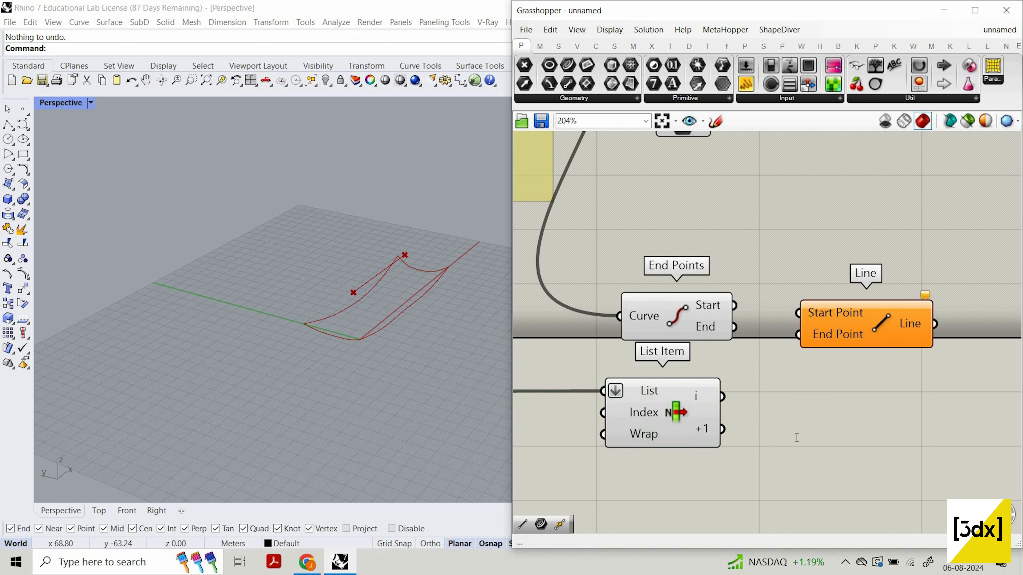
{"action": "type", "text": "E"}
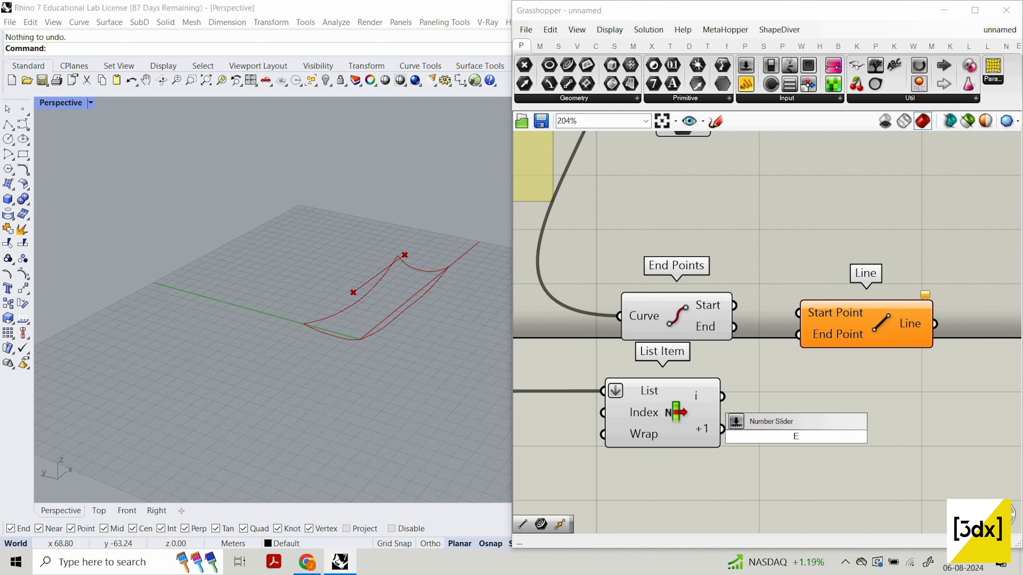
{"action": "type", "text": "nd"}
{"action": "key", "text": "Return"}
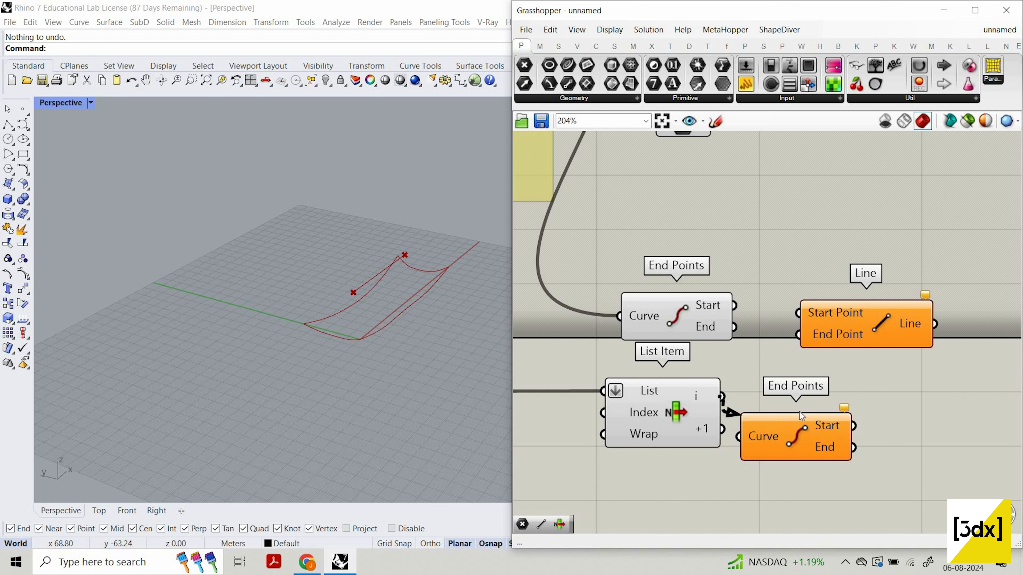
{"action": "left_click_drag", "start_coordinate": [799, 413], "coordinate": [822, 463]}
- Duplicate the new End Points component and connect the List Item's +1 output to the copy's Curve input
{"action": "key", "text": "ctrl+c"}
{"action": "key", "text": "ctrl+v"}
{"action": "left_click_drag", "start_coordinate": [724, 430], "coordinate": [789, 476]}
{"action": "scroll", "coordinate": [728, 426], "scroll_direction": "down", "scroll_amount": 4}
{"action": "scroll", "coordinate": [856, 409], "scroll_direction": "up", "scroll_amount": 3}
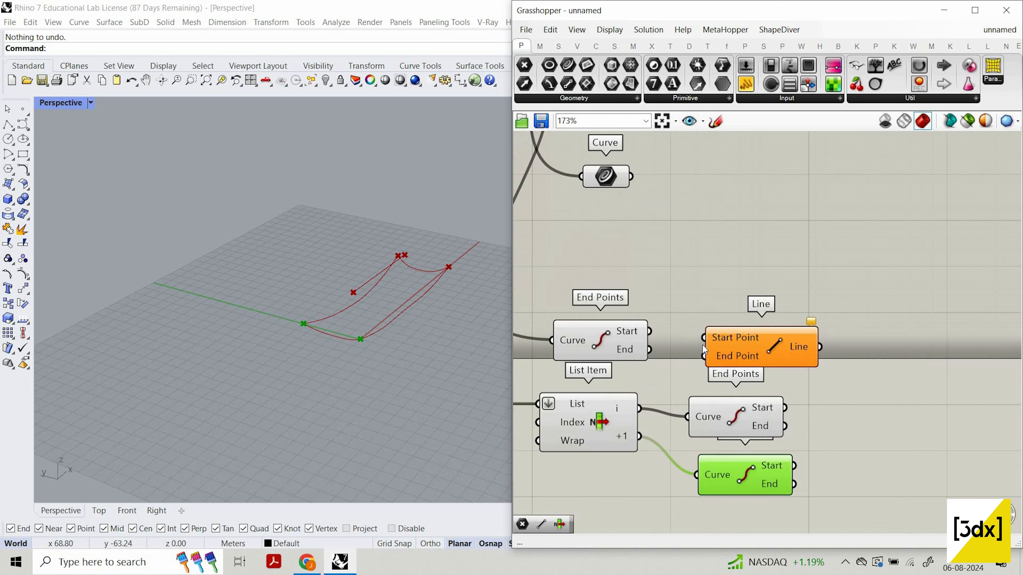
- Connect the Line's Start Point to the top curve's Start and its End Point to the first side curve's Start
{"action": "left_click_drag", "start_coordinate": [760, 342], "coordinate": [834, 332]}
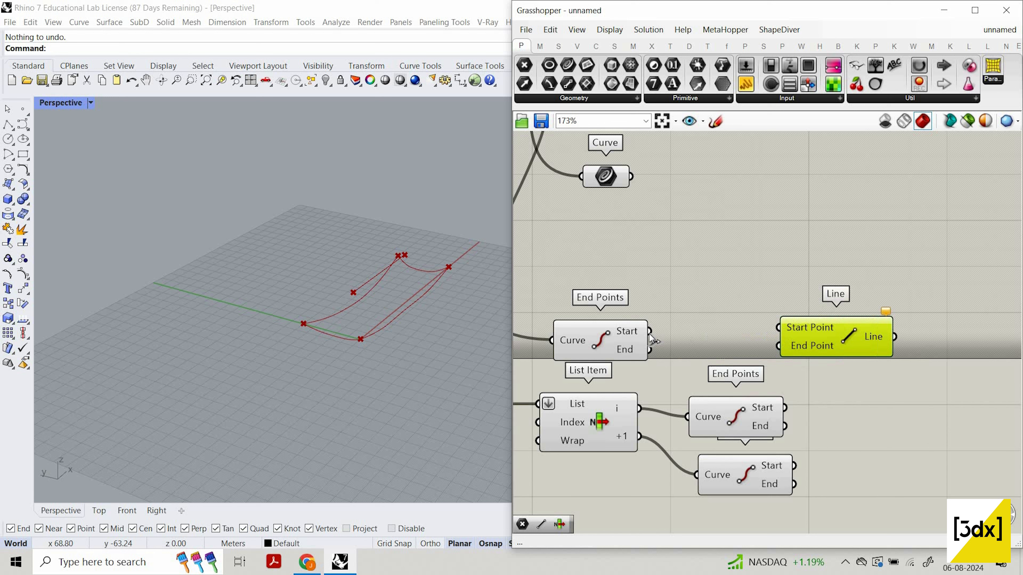
{"action": "left_click", "coordinate": [634, 332]}
{"action": "left_click_drag", "start_coordinate": [649, 332], "coordinate": [779, 327]}
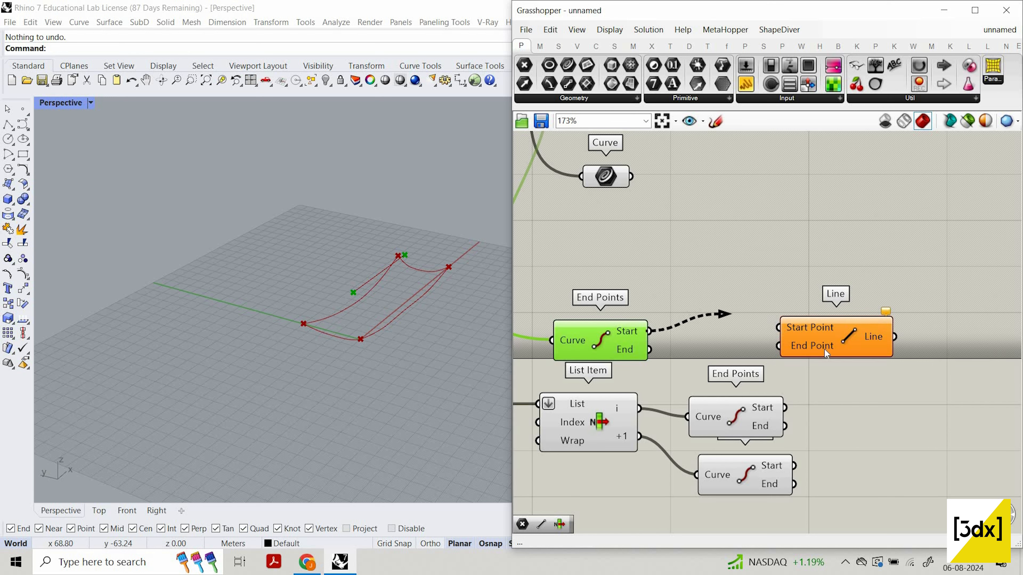
{"action": "left_click_drag", "start_coordinate": [842, 345], "coordinate": [868, 346]}
{"action": "mouse_move", "coordinate": [784, 408]}
{"action": "left_mouse_down"}
{"action": "mouse_move", "coordinate": [806, 350]}
{"action": "mouse_move", "coordinate": [884, 352]}
{"action": "mouse_move", "coordinate": [815, 353]}
{"action": "left_mouse_up"}
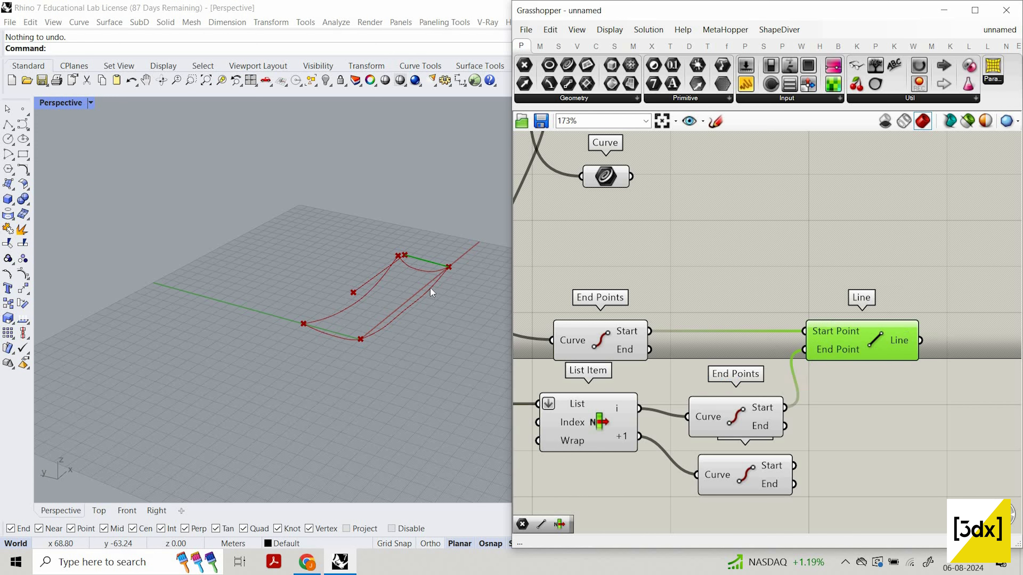
{"action": "scroll", "coordinate": [431, 287], "scroll_direction": "up", "scroll_amount": 8}
{"action": "right_click_drag", "start_coordinate": [472, 228], "coordinate": [442, 236]}
{"action": "scroll", "coordinate": [443, 241], "scroll_direction": "down", "scroll_amount": 4}
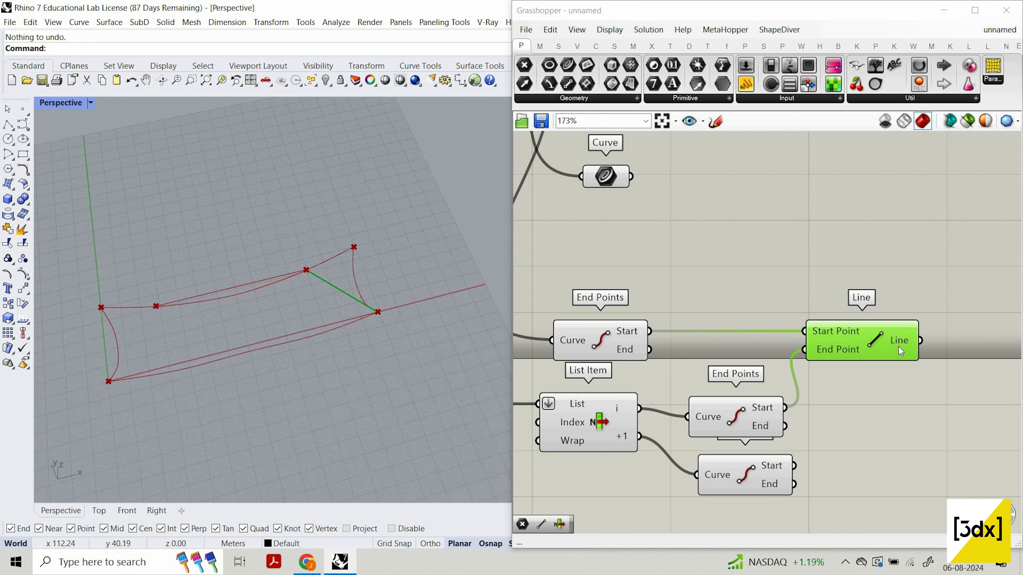
- Duplicate the Line component below the original and connect the first side curve's End output to the copy's End Point
{"action": "scroll", "coordinate": [860, 325], "scroll_direction": "up", "scroll_amount": 2}
{"action": "key", "text": "ctrl+c"}
{"action": "key", "text": "ctrl+v"}
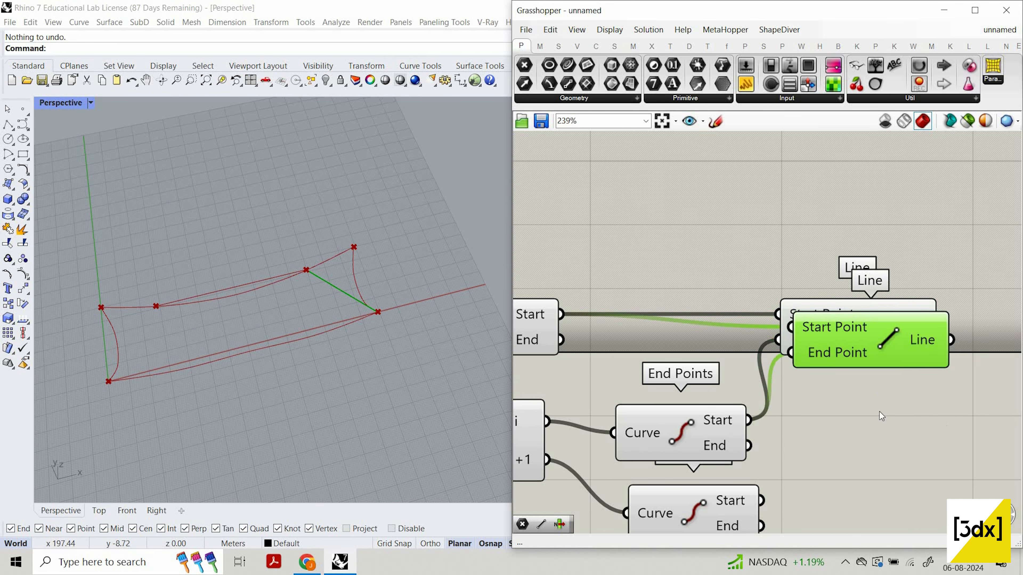
{"action": "left_click_drag", "start_coordinate": [880, 346], "coordinate": [957, 437]}
{"action": "scroll", "coordinate": [826, 406], "scroll_direction": "down", "scroll_amount": 3}
{"action": "scroll", "coordinate": [674, 377], "scroll_direction": "up", "scroll_amount": 2}
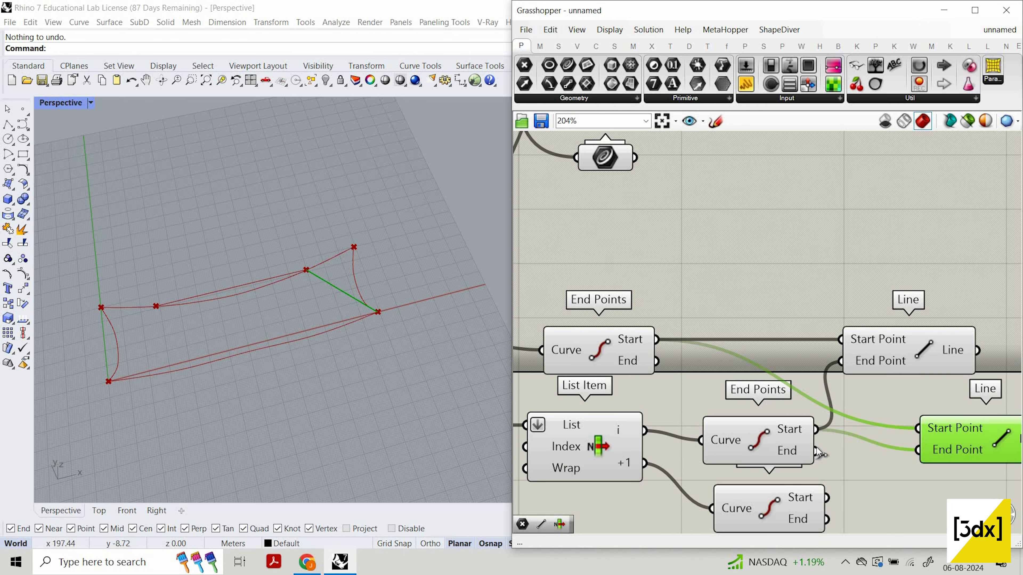
{"action": "left_click_drag", "start_coordinate": [816, 451], "coordinate": [917, 450]}
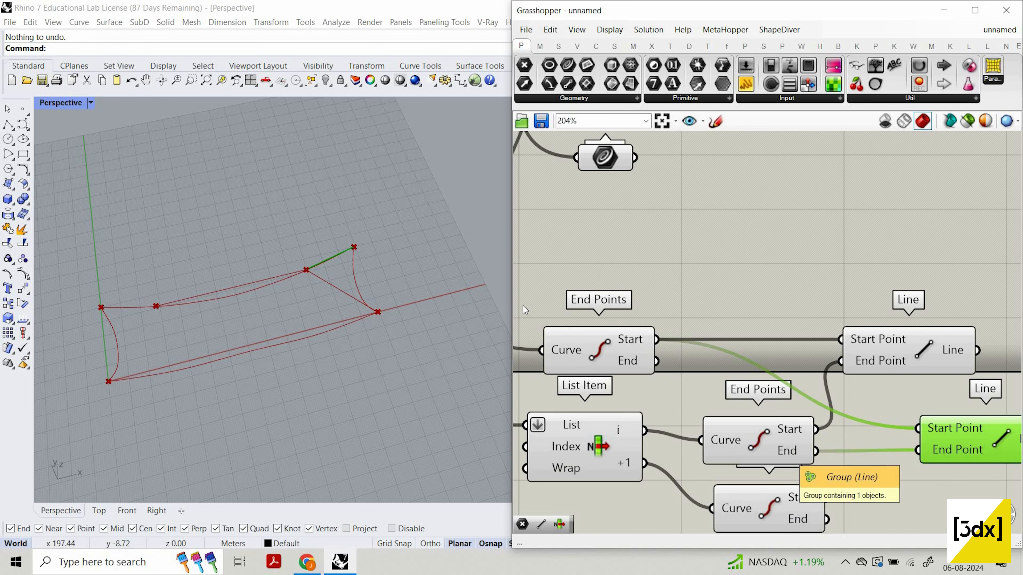
- Align the two Line components in a column to the side of the End Points components
{"action": "right_click_drag", "start_coordinate": [388, 201], "coordinate": [342, 226]}
{"action": "scroll", "coordinate": [822, 320], "scroll_direction": "down", "scroll_amount": 3}
{"action": "right_click_drag", "start_coordinate": [925, 346], "coordinate": [820, 320]}
{"action": "scroll", "coordinate": [820, 319], "scroll_direction": "up", "scroll_amount": 1}
{"action": "left_click_drag", "start_coordinate": [788, 316], "coordinate": [845, 317]}
{"action": "left_click_drag", "start_coordinate": [766, 269], "coordinate": [935, 448]}
{"action": "left_click", "coordinate": [830, 399]}
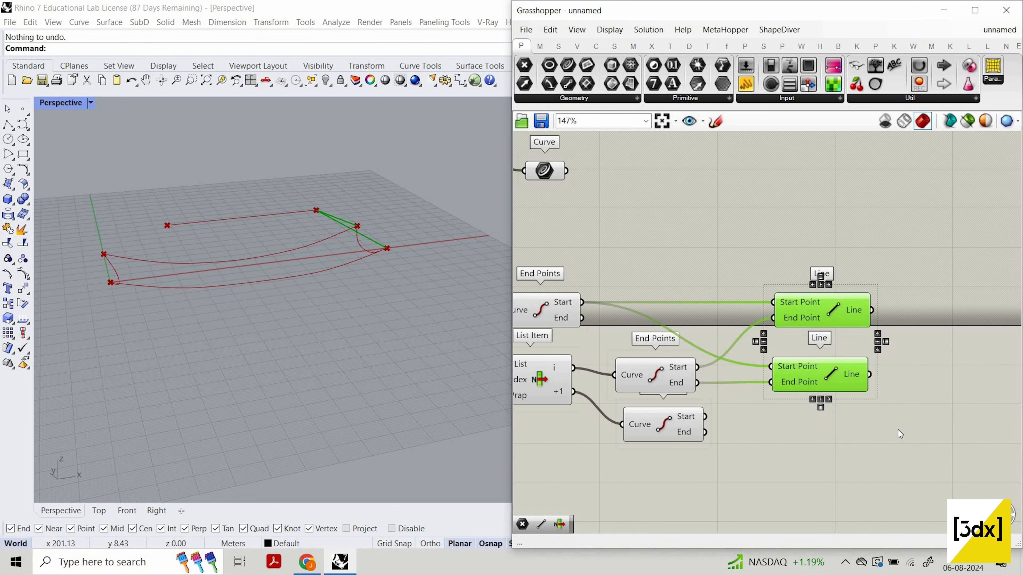
{"action": "left_click", "coordinate": [853, 350]}
- Duplicate both Line components together and place the copies below the original pair
{"action": "scroll", "coordinate": [814, 278], "scroll_direction": "down", "scroll_amount": 3}
{"action": "scroll", "coordinate": [852, 340], "scroll_direction": "up", "scroll_amount": 3}
{"action": "left_click_drag", "start_coordinate": [895, 389], "coordinate": [799, 237]}
{"action": "key", "text": "ctrl+c"}
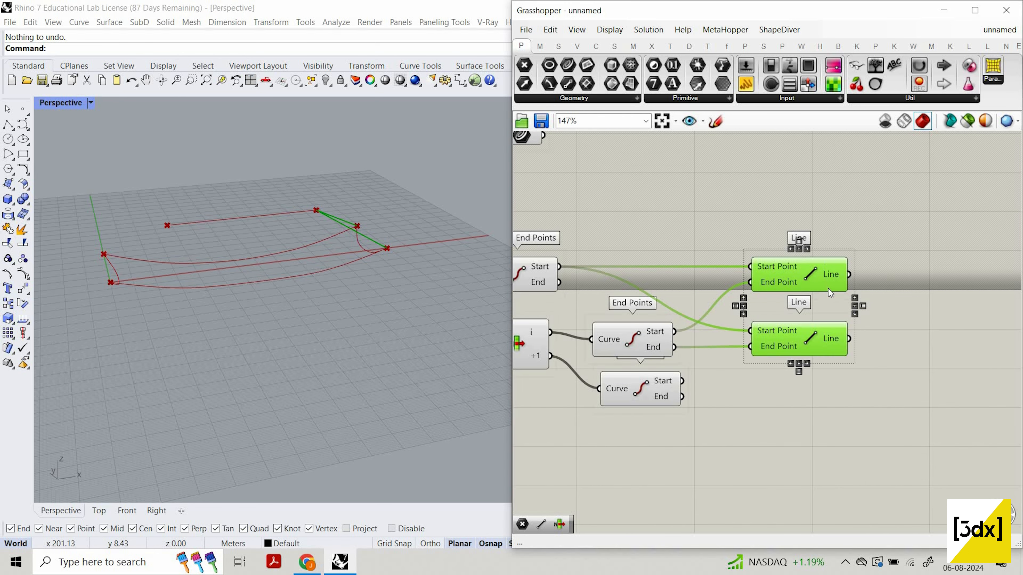
{"action": "key", "text": "ctrl+v"}
{"action": "left_click_drag", "start_coordinate": [828, 289], "coordinate": [836, 440]}
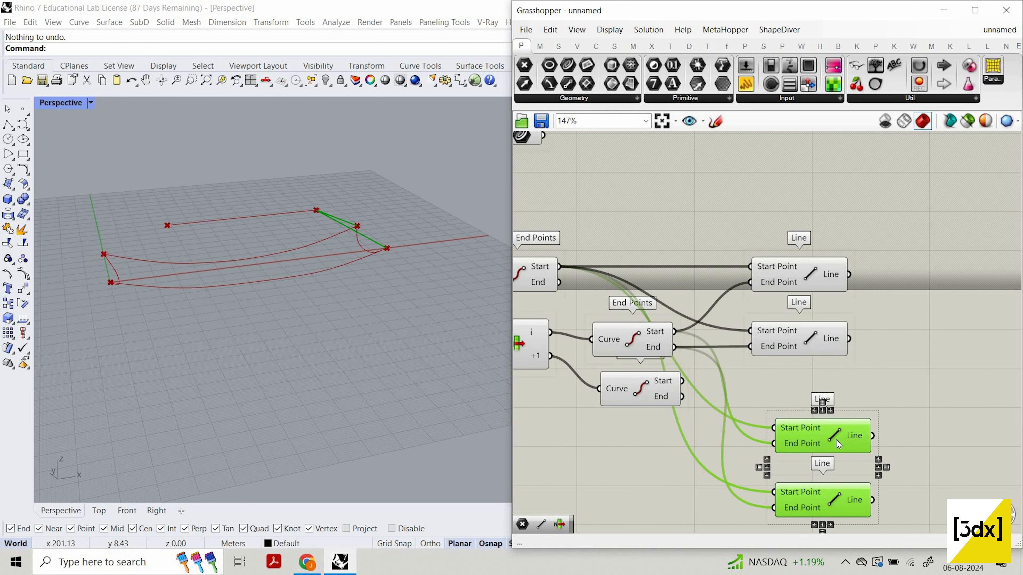
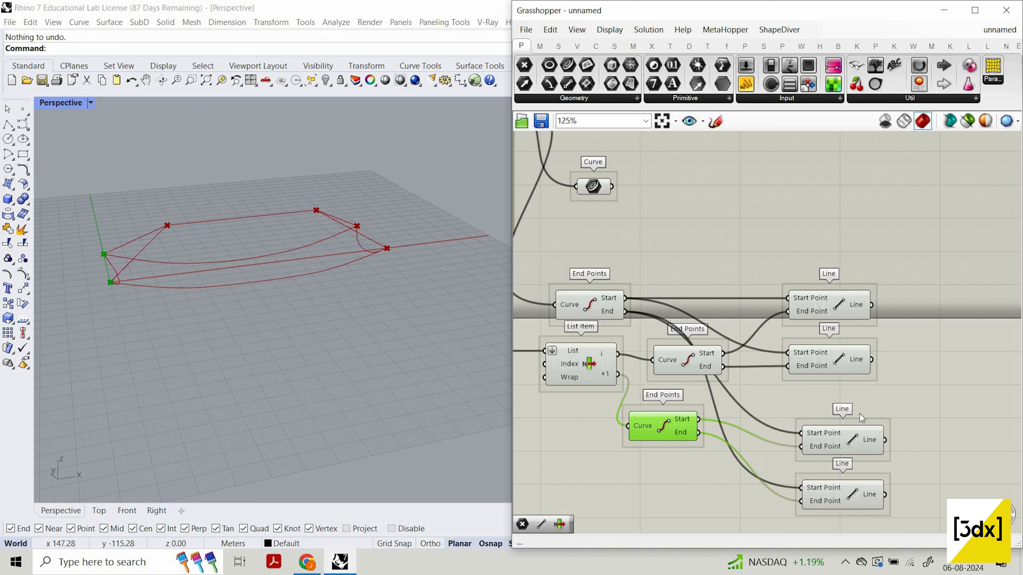
- Align all four Line components in one column and inspect the resulting lines in the Rhino viewport
{"action": "scroll", "coordinate": [819, 334], "scroll_direction": "down", "scroll_amount": 2}
{"action": "left_click_drag", "start_coordinate": [812, 380], "coordinate": [790, 488]}
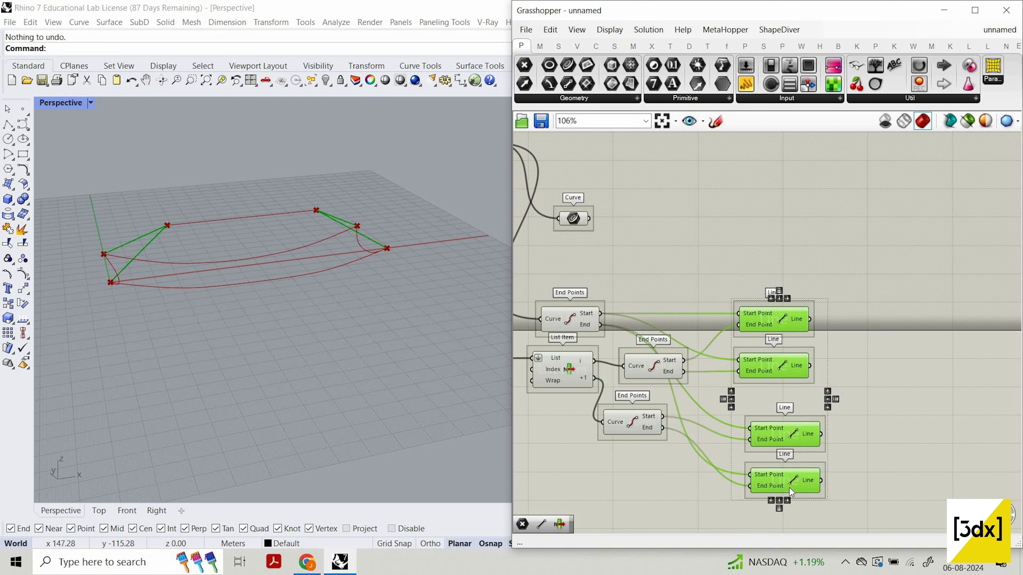
{"action": "left_click", "coordinate": [859, 401]}
{"action": "scroll", "coordinate": [722, 374], "scroll_direction": "down", "scroll_amount": 3}
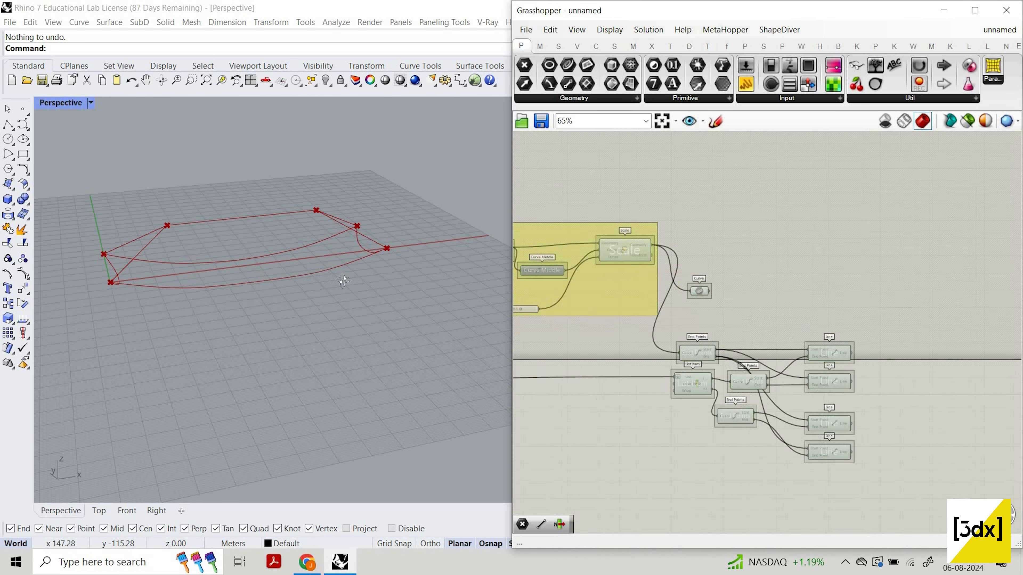
{"action": "right_click_drag", "start_coordinate": [242, 307], "coordinate": [217, 336]}
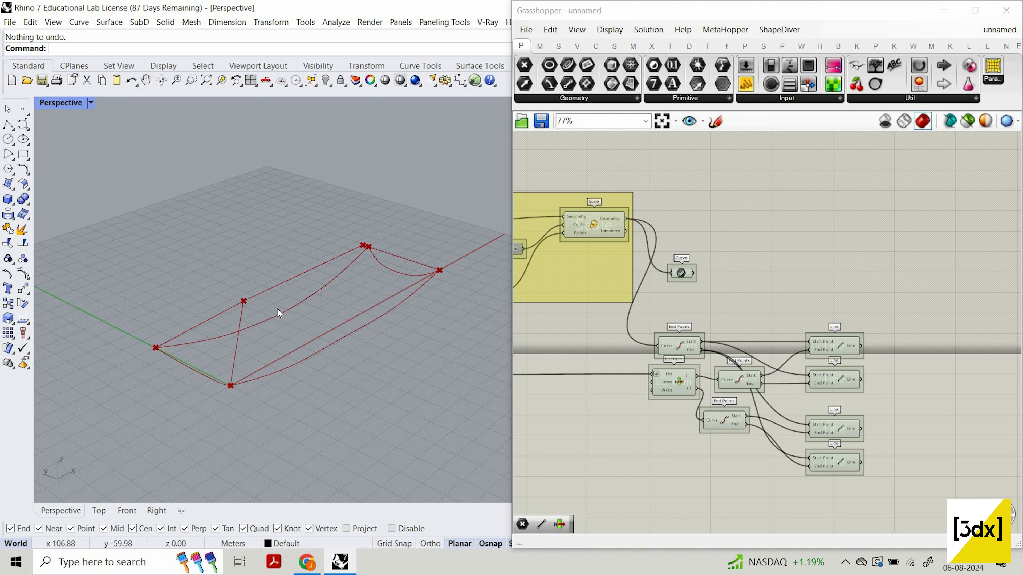
{"action": "right_click_drag", "start_coordinate": [191, 307], "coordinate": [241, 279]}
{"action": "scroll", "coordinate": [242, 279], "scroll_direction": "up", "scroll_amount": 2}
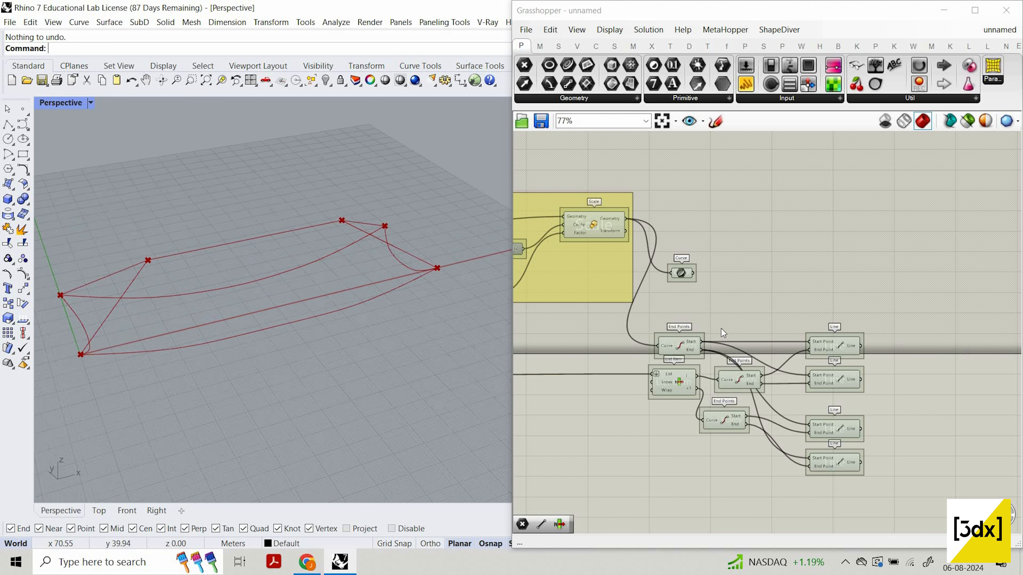
- Add a Divide Curve component, the one that splits a curve into equal length segments, beside the four Line components
{"action": "right_click_drag", "start_coordinate": [931, 390], "coordinate": [743, 343]}
{"action": "scroll", "coordinate": [743, 343], "scroll_direction": "down", "scroll_amount": 1}
{"action": "scroll", "coordinate": [743, 343], "scroll_direction": "up", "scroll_amount": 2}
{"action": "double_click", "coordinate": [744, 343]}
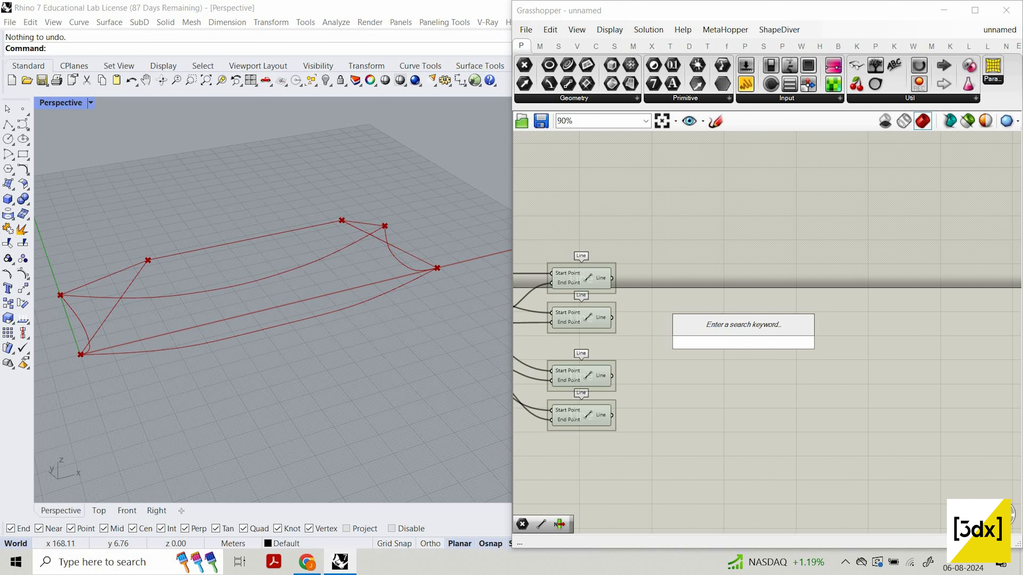
{"action": "type", "text": "DIV"}
{"action": "key", "text": "Up"}
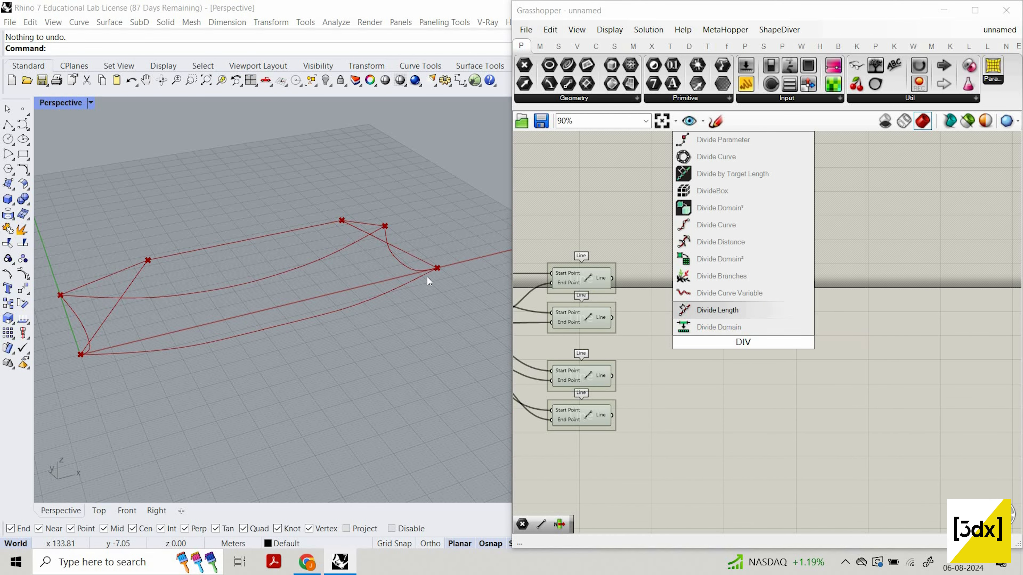
{"action": "key", "text": "Up"}
{"action": "key", "text": "Down"}
{"action": "key", "text": "Down"}
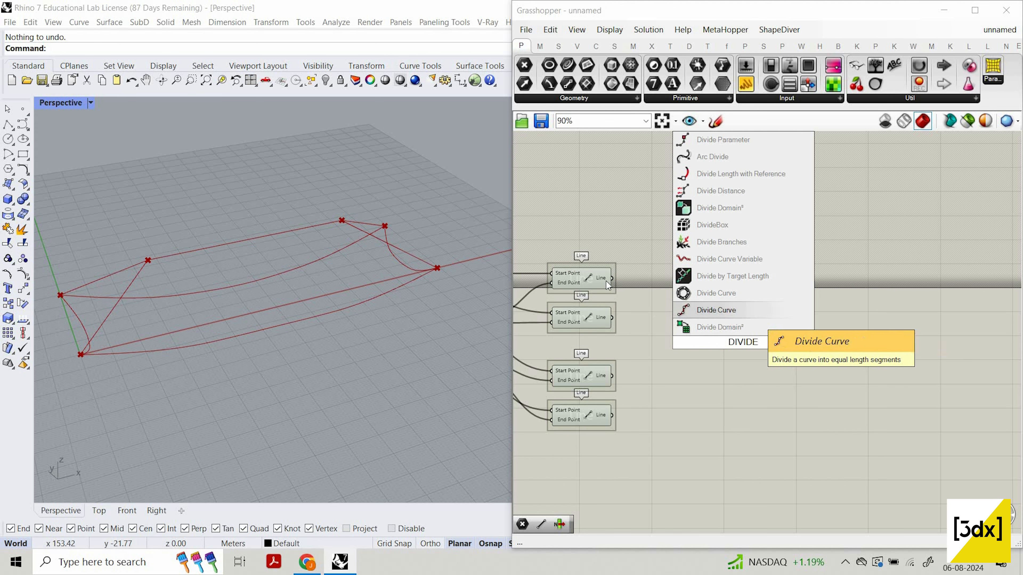
{"action": "left_click", "coordinate": [752, 313]}
{"action": "scroll", "coordinate": [649, 303], "scroll_direction": "up", "scroll_amount": 2}
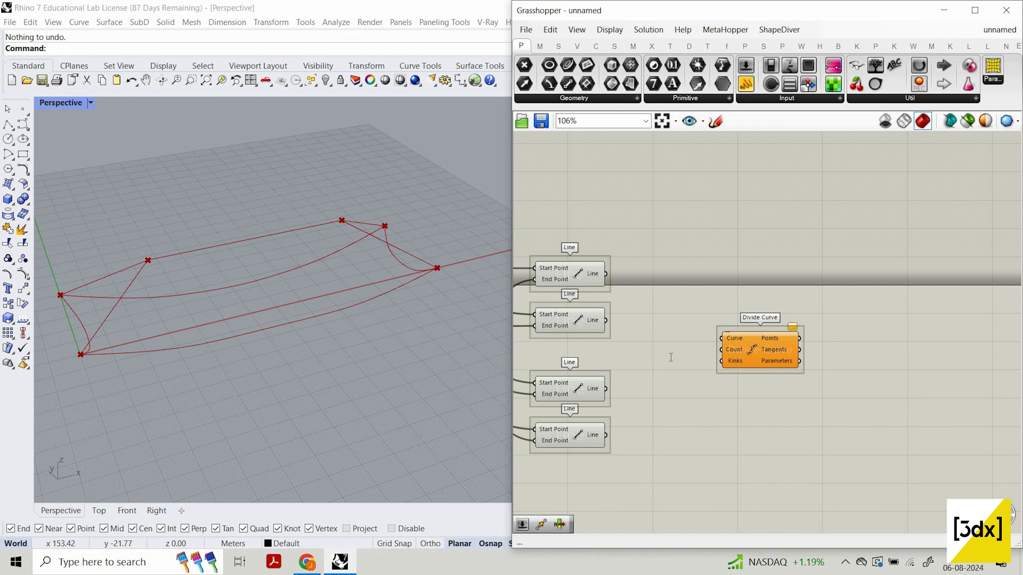
- Add a Merge component before Divide Curve and connect the four Line outputs to inputs D1 through D4
{"action": "double_click", "coordinate": [671, 358]}
{"action": "type", "text": "MERG"}
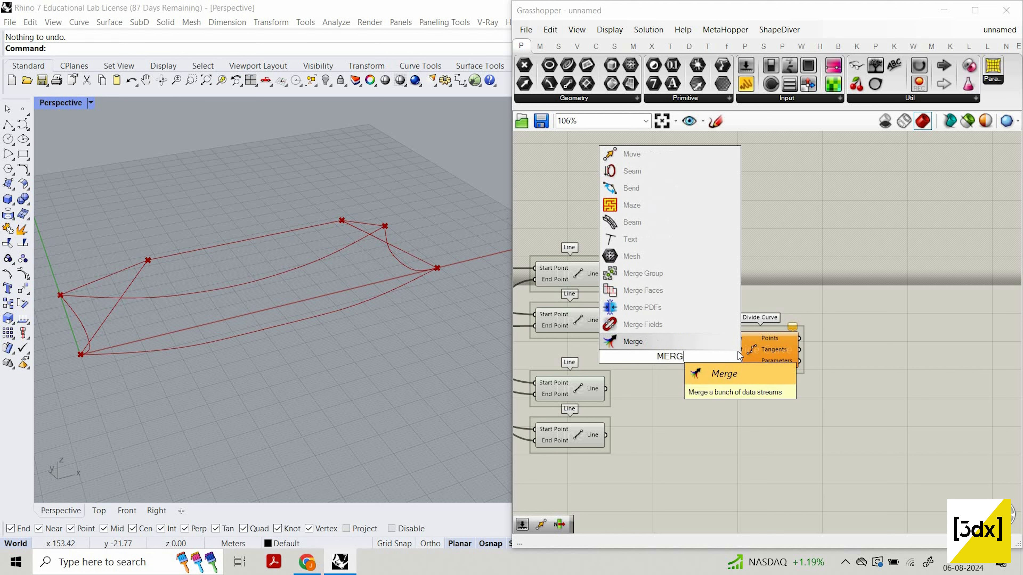
{"action": "left_click", "coordinate": [680, 343]}
{"action": "left_click_drag", "start_coordinate": [752, 350], "coordinate": [824, 349]}
{"action": "left_click_drag", "start_coordinate": [607, 274], "coordinate": [637, 363]}
{"action": "left_click_drag", "start_coordinate": [607, 321], "coordinate": [636, 351]}
{"action": "left_click_drag", "start_coordinate": [606, 389], "coordinate": [596, 439]}
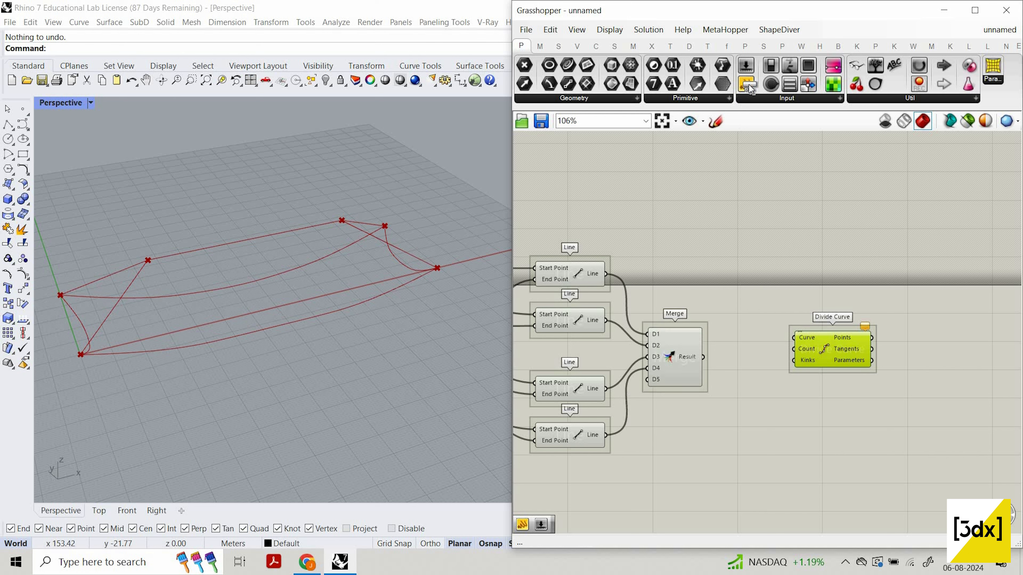
- Connect the Merge Result to a new Panel and to the Curve input of Divide Curve
{"action": "left_click", "coordinate": [748, 84]}
{"action": "left_click", "coordinate": [775, 232]}
{"action": "left_click_drag", "start_coordinate": [728, 231], "coordinate": [703, 356]}
{"action": "left_click_drag", "start_coordinate": [781, 258], "coordinate": [797, 278]}
{"action": "left_click_drag", "start_coordinate": [703, 357], "coordinate": [877, 362]}
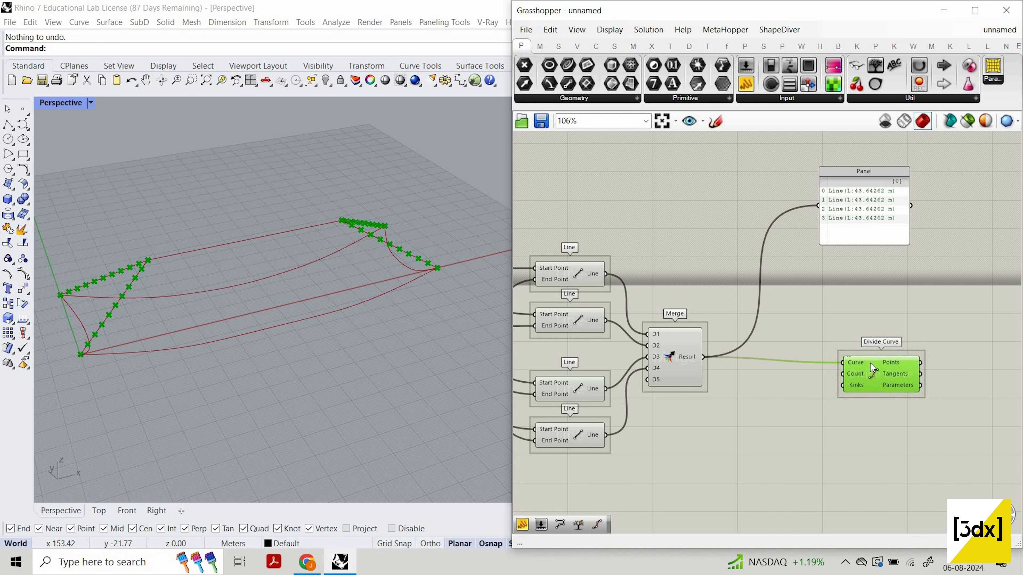
{"action": "mouse_move", "coordinate": [859, 365]}
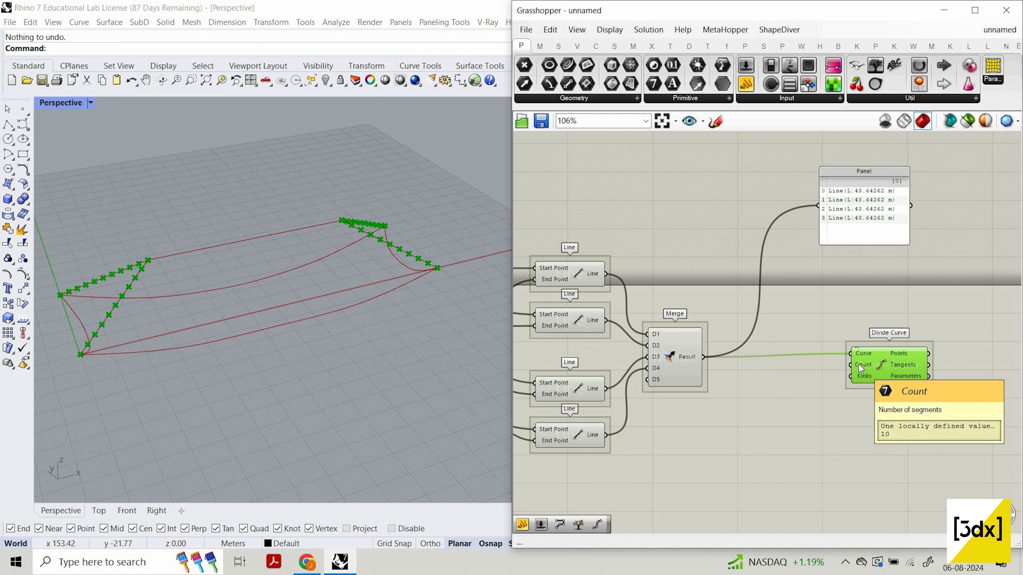
- Add a Move component and connect Divide Curve's Points output to its Geometry input
{"action": "scroll", "coordinate": [935, 363], "scroll_direction": "down", "scroll_amount": 2}
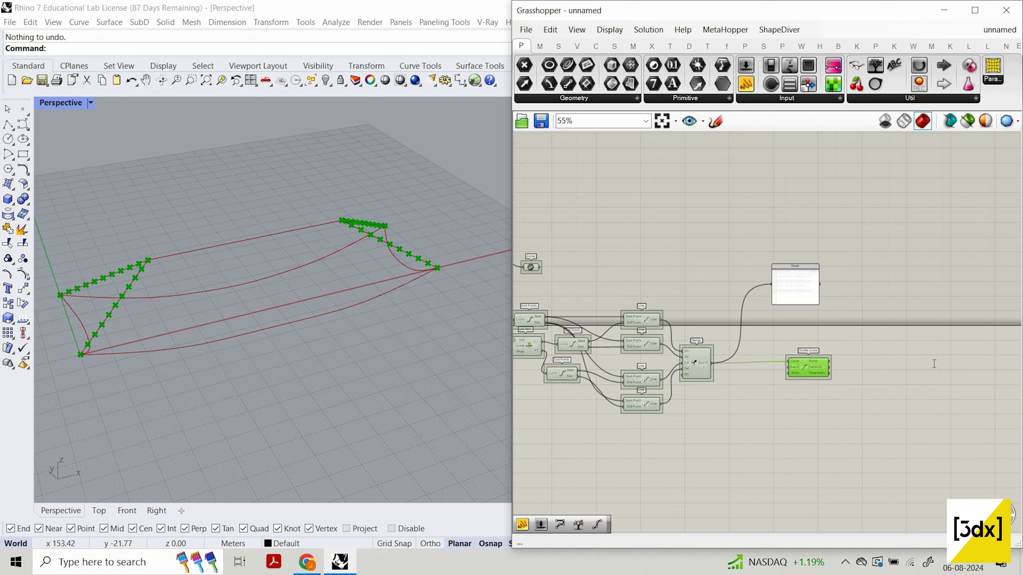
{"action": "double_click", "coordinate": [934, 364]}
{"action": "type", "text": "MOVE"}
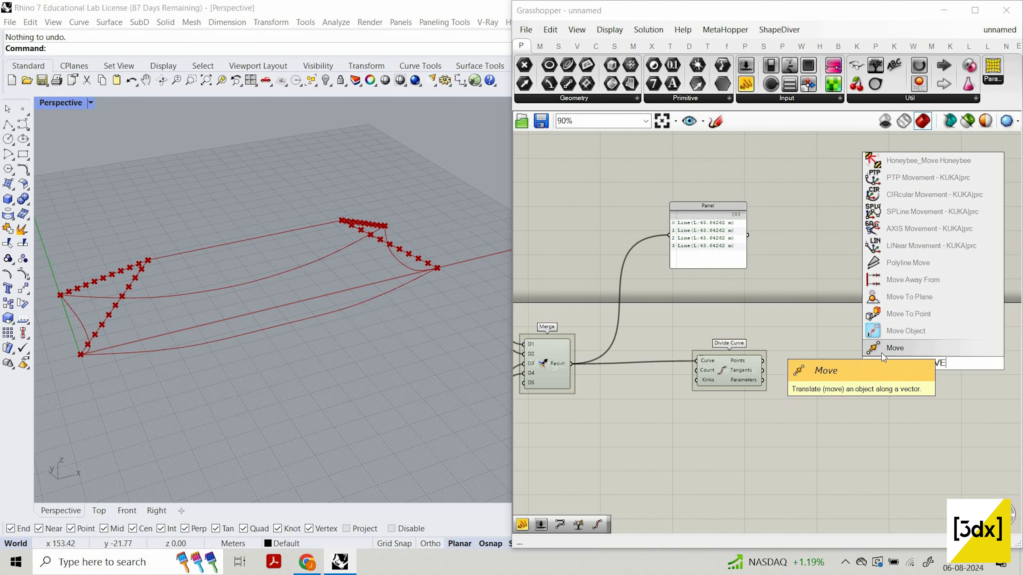
{"action": "left_click", "coordinate": [948, 348]}
{"action": "scroll", "coordinate": [911, 350], "scroll_direction": "up", "scroll_amount": 2}
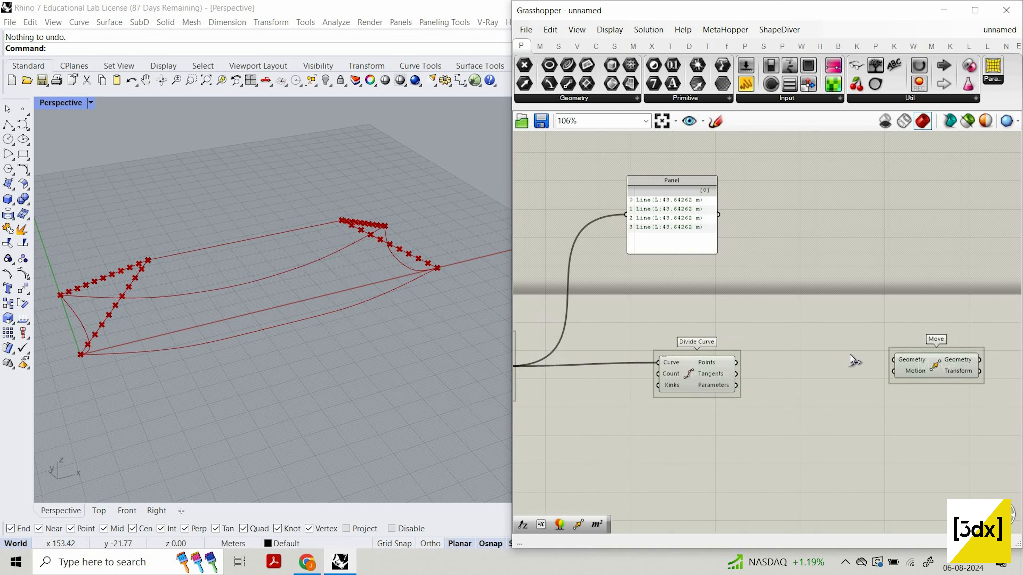
{"action": "left_click_drag", "start_coordinate": [736, 362], "coordinate": [963, 378]}
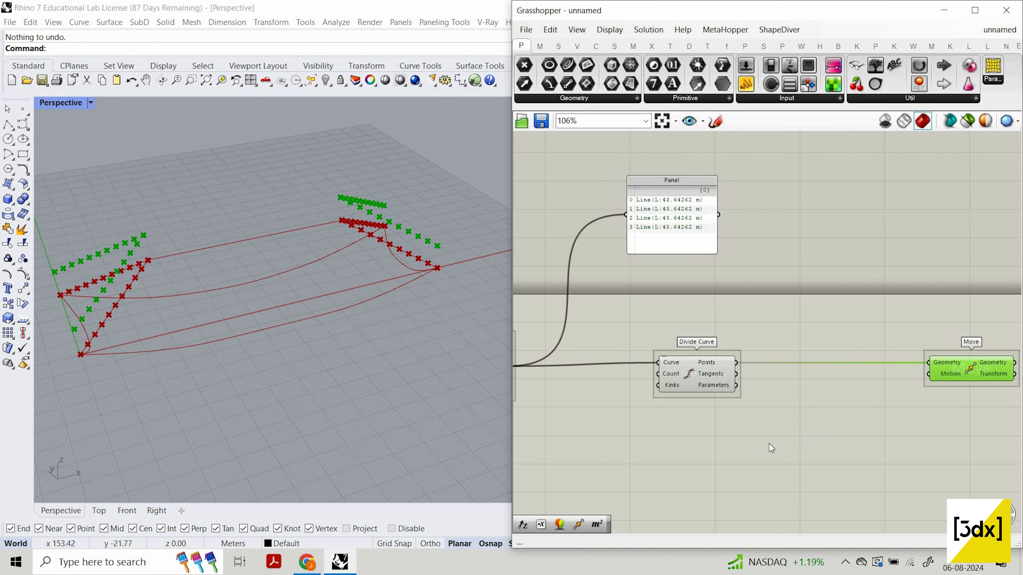
- Add a Graph Mapper component below Divide Curve
{"action": "double_click", "coordinate": [761, 459]}
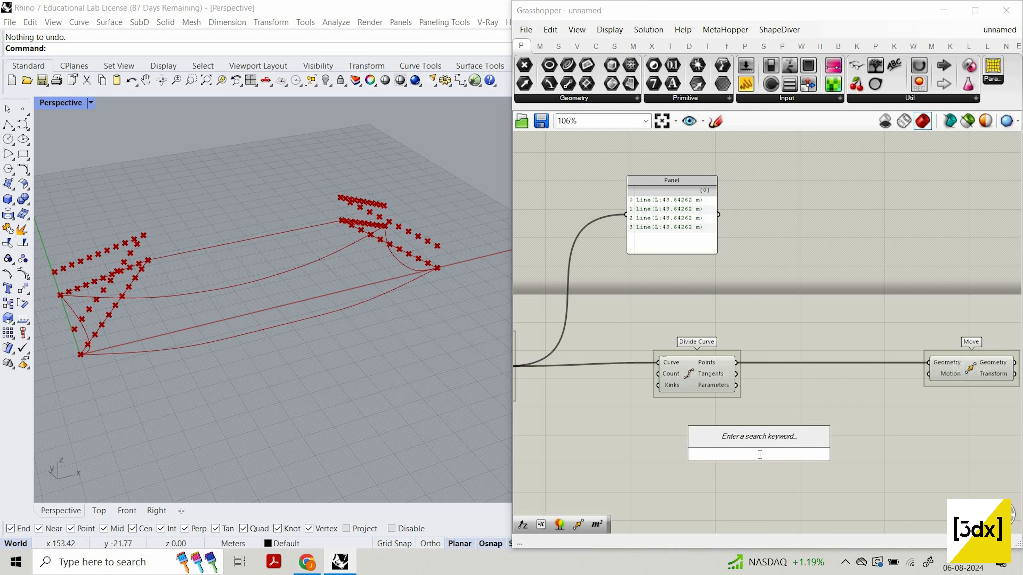
{"action": "type", "text": "GRP"}
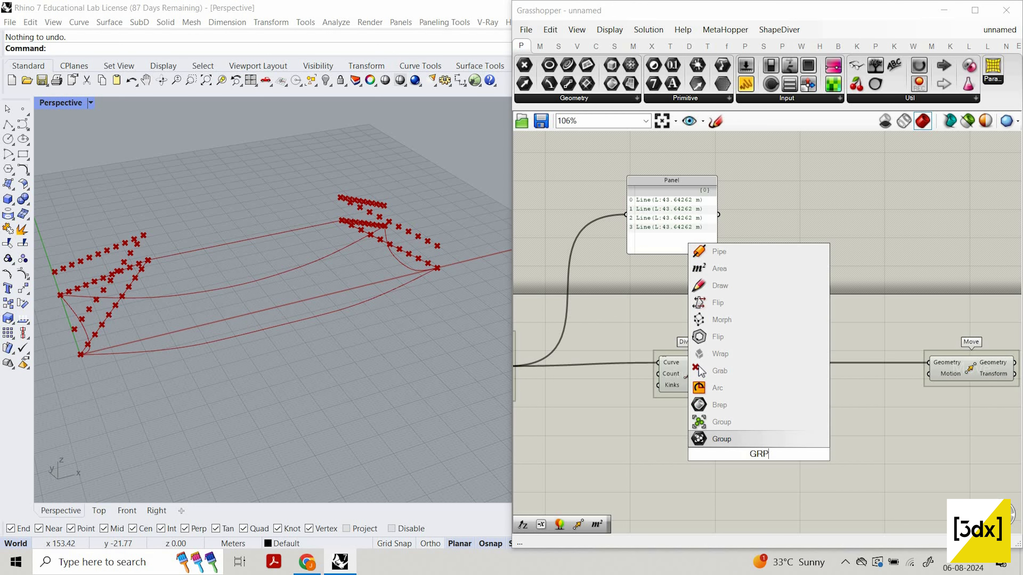
{"action": "key", "text": "BackSpace"}
{"action": "type", "text": "A"}
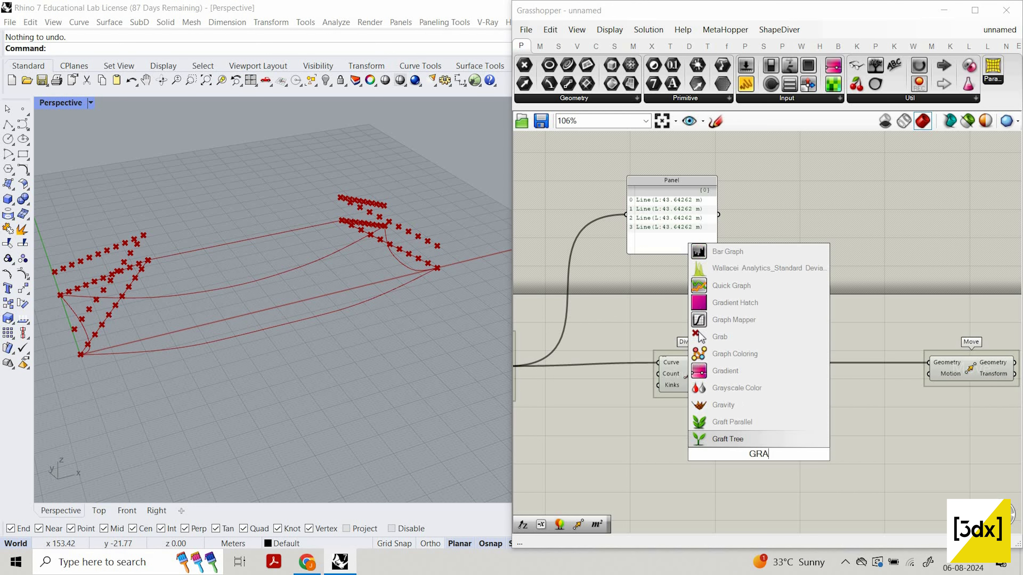
{"action": "type", "text": "PH MAPPER"}
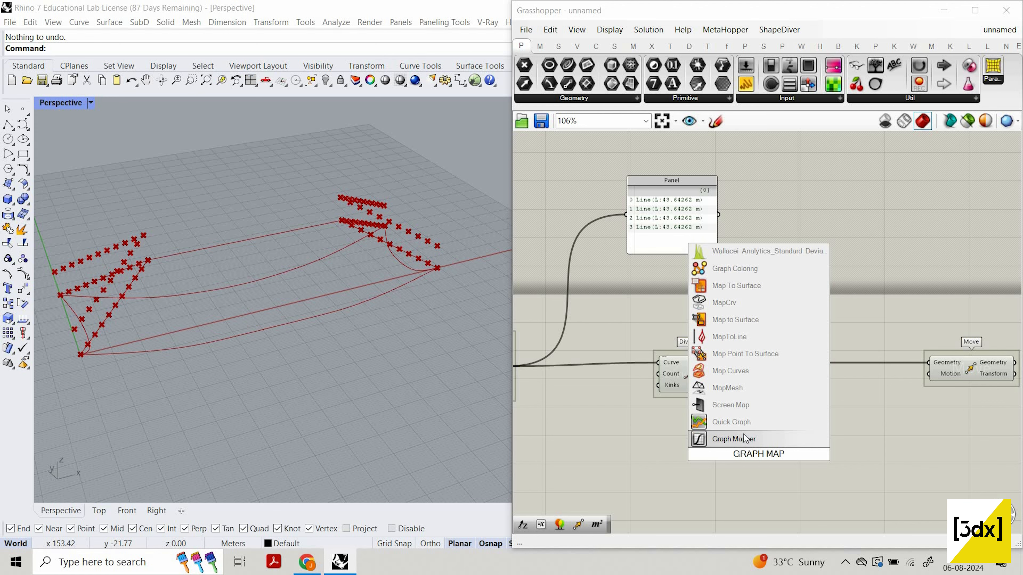
{"action": "left_click", "coordinate": [725, 439]}
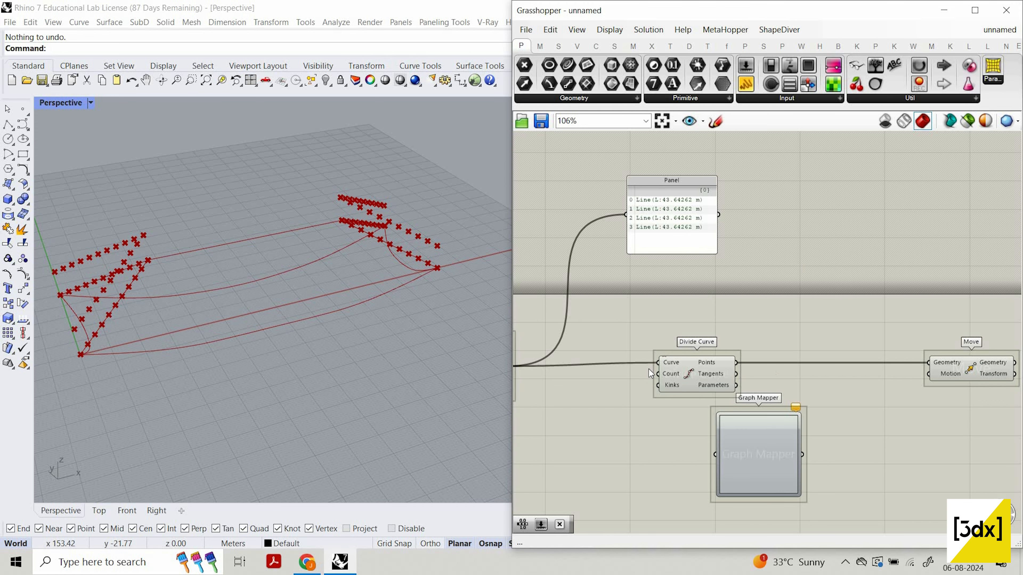
- Highlight the first of the four Line components and examine its division points in the Rhino viewport
{"action": "scroll", "coordinate": [649, 370], "scroll_direction": "down", "scroll_amount": 5}
{"action": "right_click_drag", "start_coordinate": [671, 352], "coordinate": [717, 353]}
{"action": "scroll", "coordinate": [671, 352], "scroll_direction": "up", "scroll_amount": 6}
{"action": "left_click", "coordinate": [693, 327]}
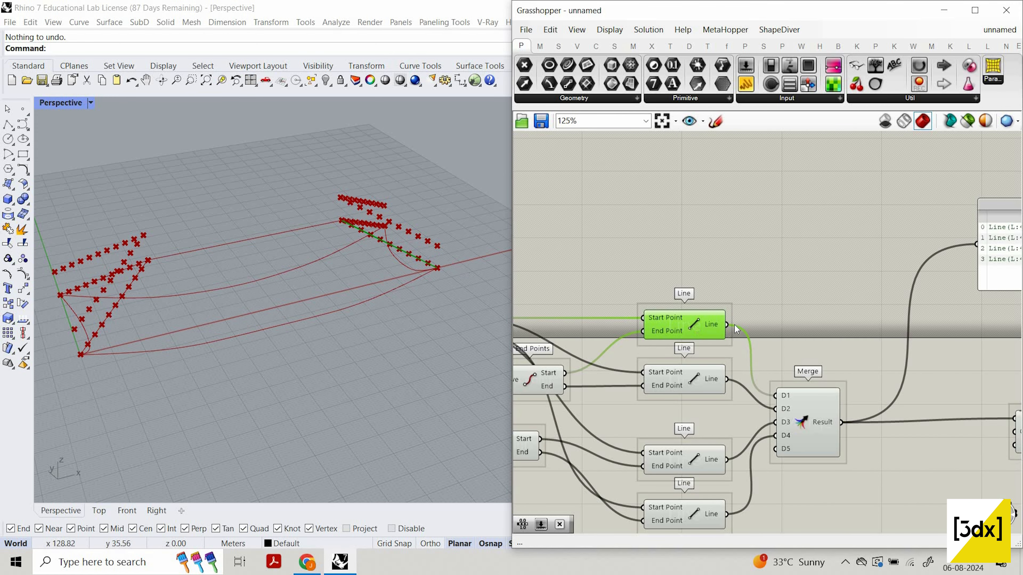
{"action": "scroll", "coordinate": [379, 242], "scroll_direction": "up", "scroll_amount": 4}
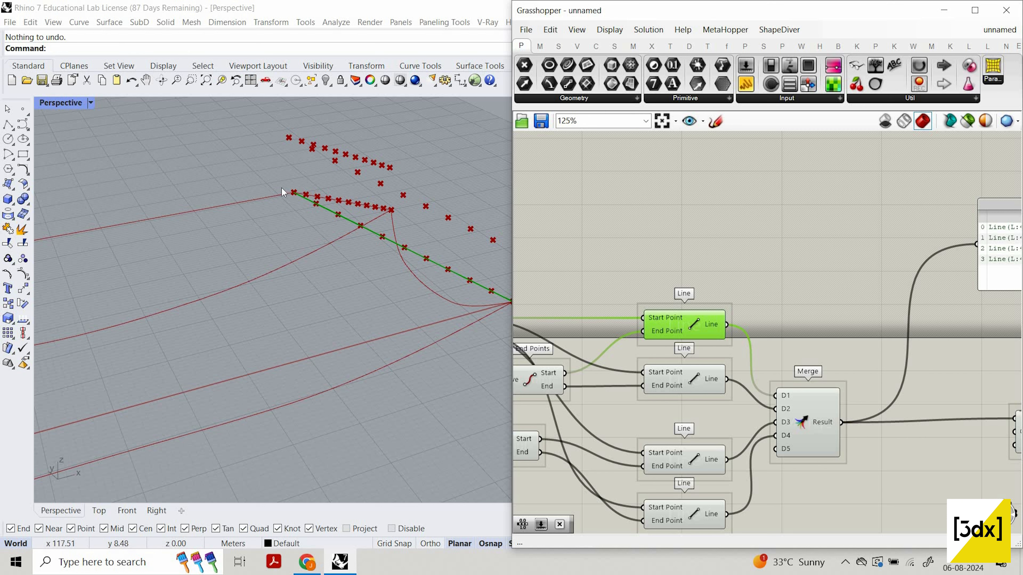
{"action": "scroll", "coordinate": [858, 334], "scroll_direction": "down", "scroll_amount": 5}
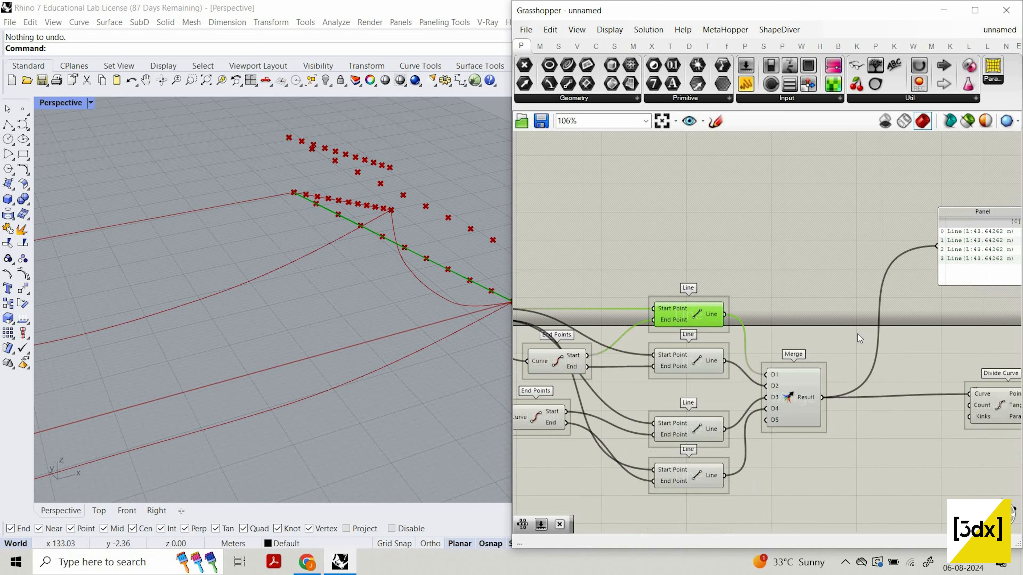
{"action": "scroll", "coordinate": [869, 387], "scroll_direction": "up", "scroll_amount": 5}
{"action": "left_click", "coordinate": [863, 373]}
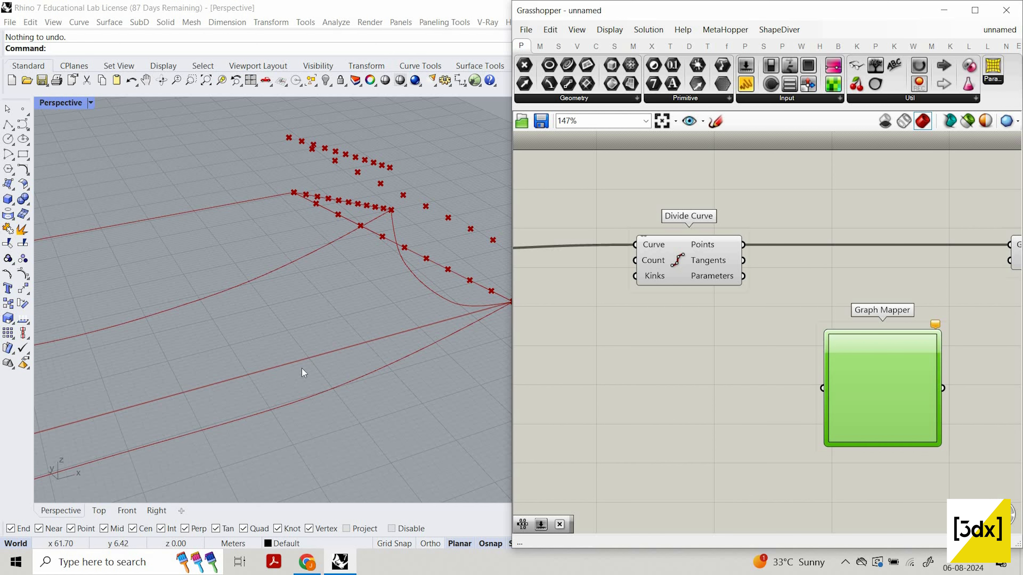
- Reposition the Graph Mapper below Divide Curve and set its graph type to Bezier
{"action": "scroll", "coordinate": [703, 289], "scroll_direction": "down", "scroll_amount": 4}
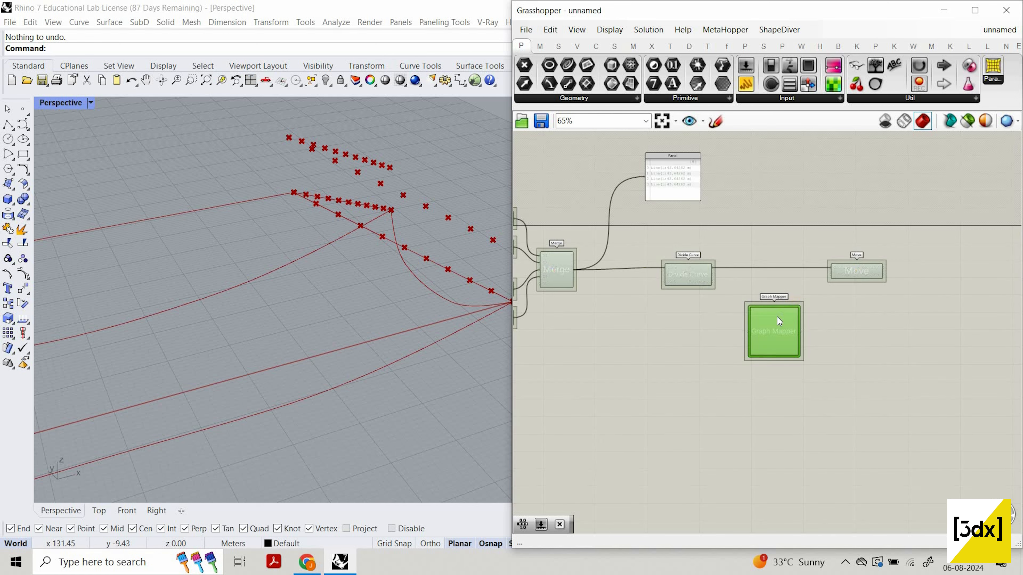
{"action": "scroll", "coordinate": [777, 317], "scroll_direction": "up", "scroll_amount": 4}
{"action": "right_click_drag", "start_coordinate": [777, 317], "coordinate": [927, 325]}
{"action": "scroll", "coordinate": [868, 381], "scroll_direction": "down", "scroll_amount": 4}
{"action": "scroll", "coordinate": [867, 381], "scroll_direction": "up", "scroll_amount": 3}
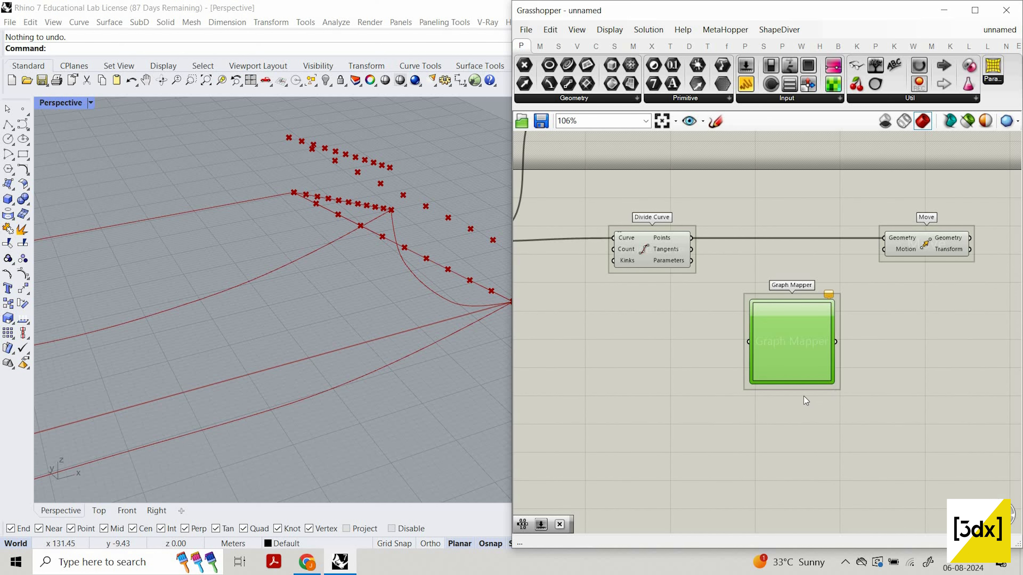
{"action": "left_click_drag", "start_coordinate": [797, 334], "coordinate": [713, 349]}
{"action": "right_click", "coordinate": [729, 342]}
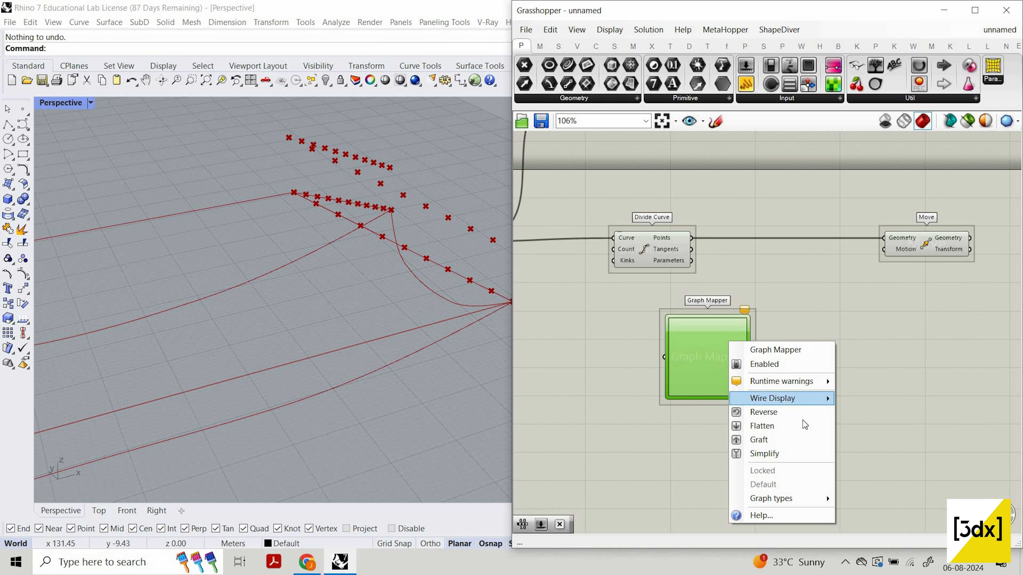
{"action": "mouse_move", "coordinate": [794, 500]}
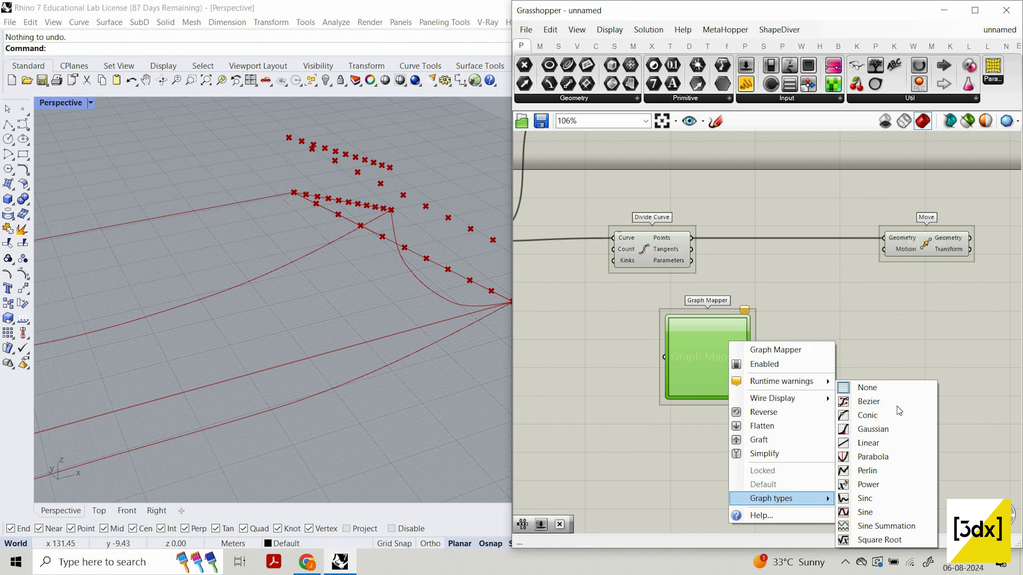
{"action": "left_click", "coordinate": [886, 407]}
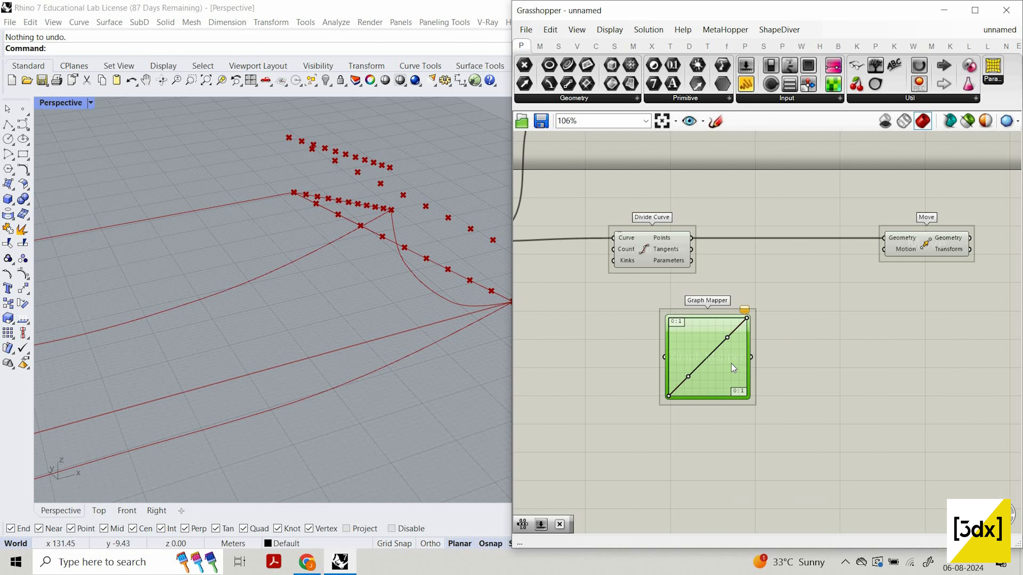
- Add a Range component and place it beside the Graph Mapper's input side
{"action": "right_click_drag", "start_coordinate": [624, 391], "coordinate": [788, 404]}
{"action": "double_click", "coordinate": [624, 385]}
{"action": "type", "text": "RANGE"}
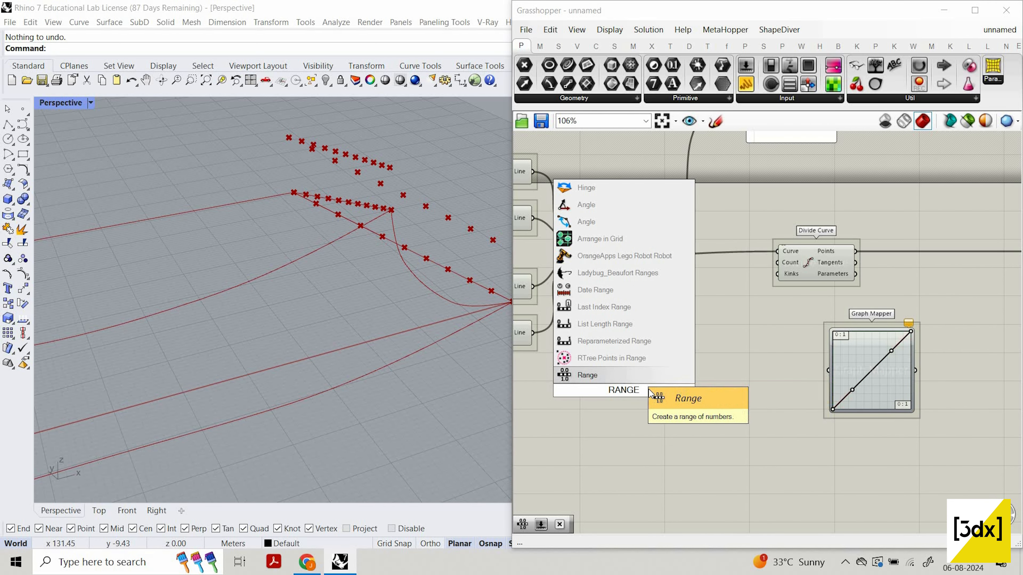
{"action": "left_click", "coordinate": [632, 373]}
{"action": "left_click_drag", "start_coordinate": [641, 385], "coordinate": [770, 400]}
- Create a number slider set to 6 and connect it to Divide Curve's Count and Range's Steps inputs
{"action": "left_click", "coordinate": [645, 377]}
{"action": "double_click", "coordinate": [646, 376]}
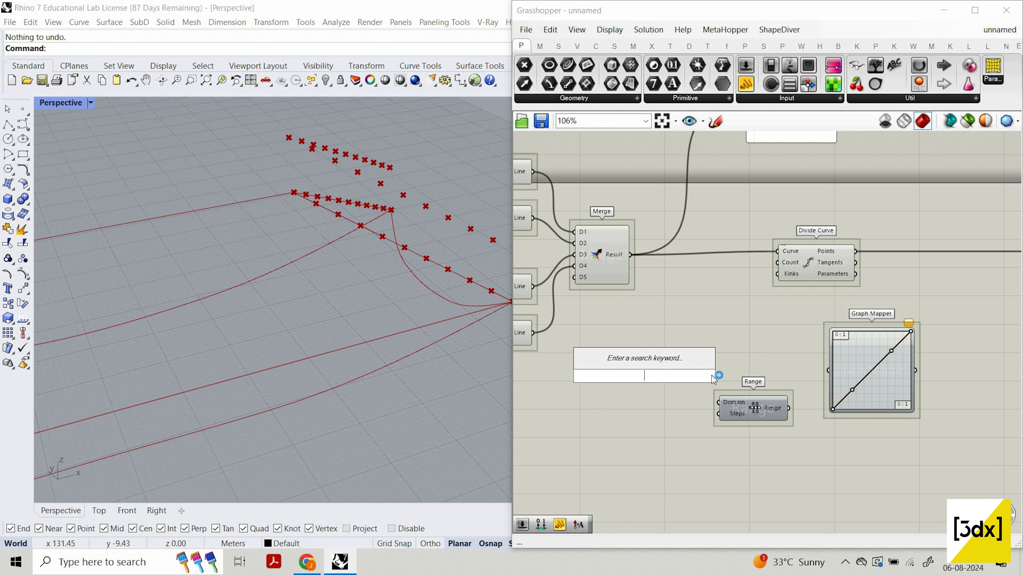
{"action": "type", "text": "6"}
{"action": "key", "text": "Return"}
{"action": "left_click_drag", "start_coordinate": [777, 262], "coordinate": [703, 376]}
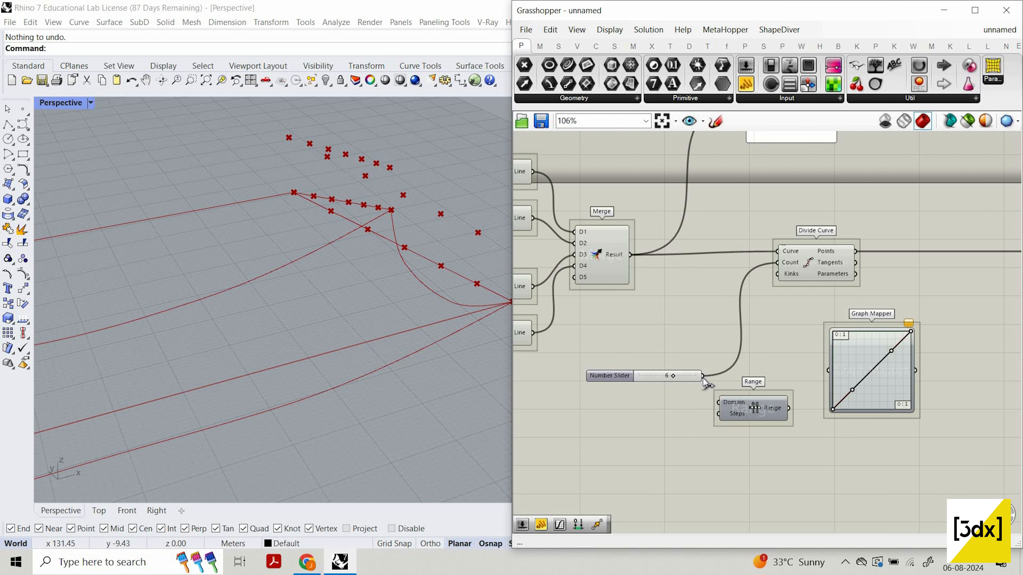
{"action": "left_click_drag", "start_coordinate": [718, 414], "coordinate": [703, 376]}
- Connect Range to the Graph Mapper and wire the mapper's output to the Amplitude input of a new Amplitude component
{"action": "left_click_drag", "start_coordinate": [788, 408], "coordinate": [828, 370]}
{"action": "scroll", "coordinate": [795, 337], "scroll_direction": "down", "scroll_amount": 3}
{"action": "scroll", "coordinate": [809, 386], "scroll_direction": "up", "scroll_amount": 5}
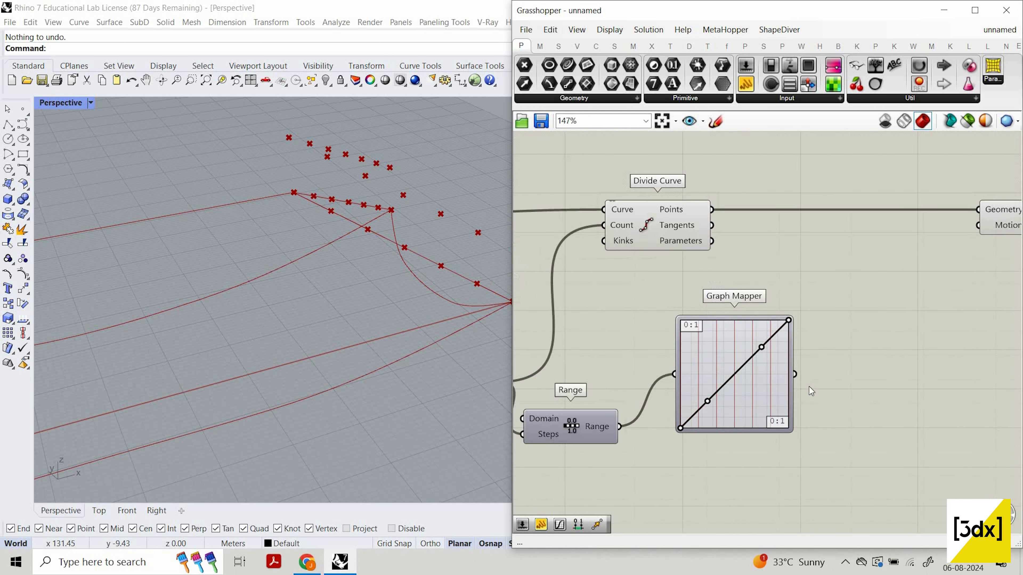
{"action": "double_click", "coordinate": [890, 385]}
{"action": "type", "text": "AMPL"}
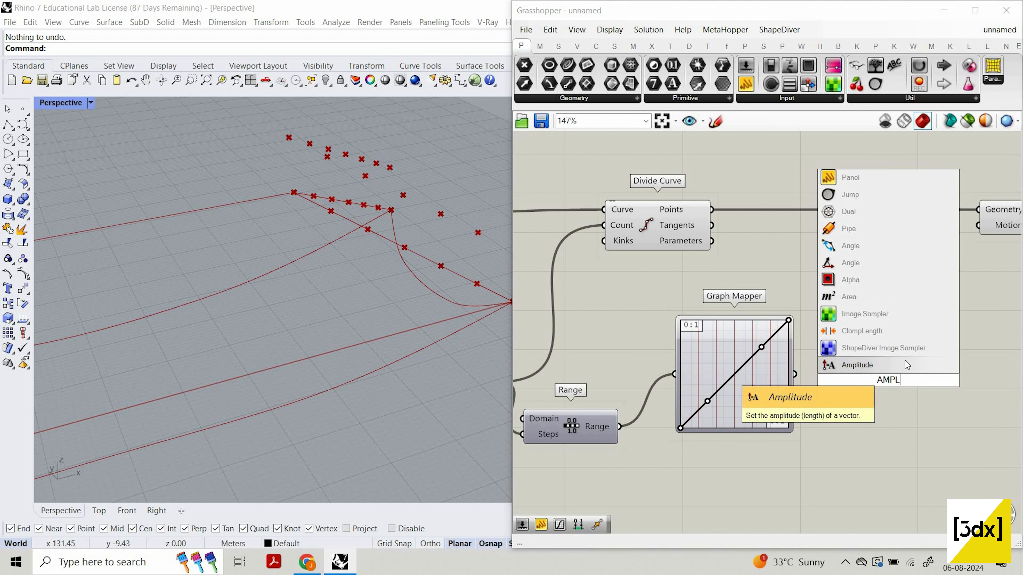
{"action": "left_click", "coordinate": [888, 367]}
{"action": "left_click_drag", "start_coordinate": [792, 377], "coordinate": [846, 362]}
- Add a Unit Z component, connect its Unit vector to Amplitude's Vector input, and shift the Amplitude component slightly
{"action": "double_click", "coordinate": [781, 281]}
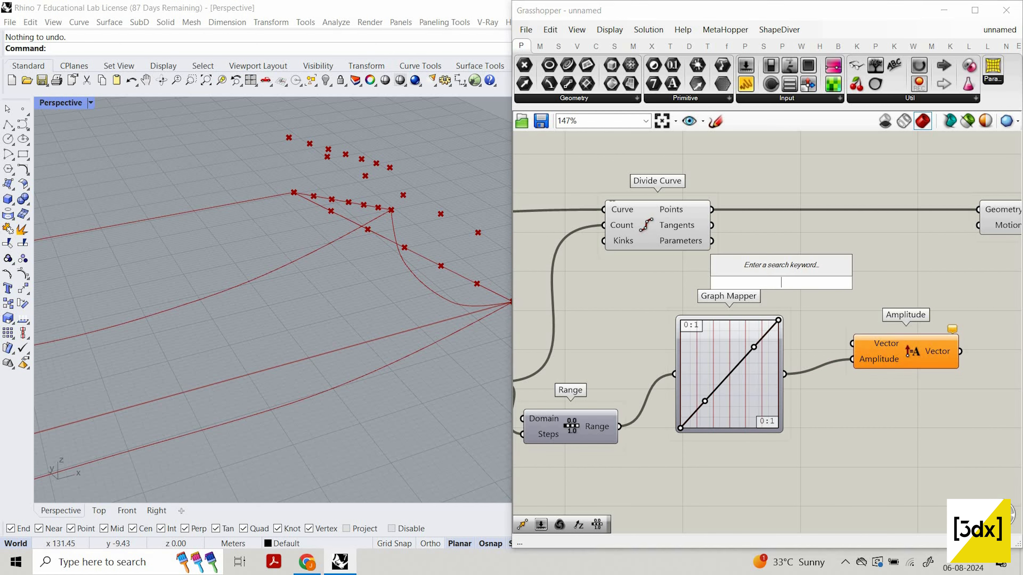
{"action": "type", "text": "UNIT Z"}
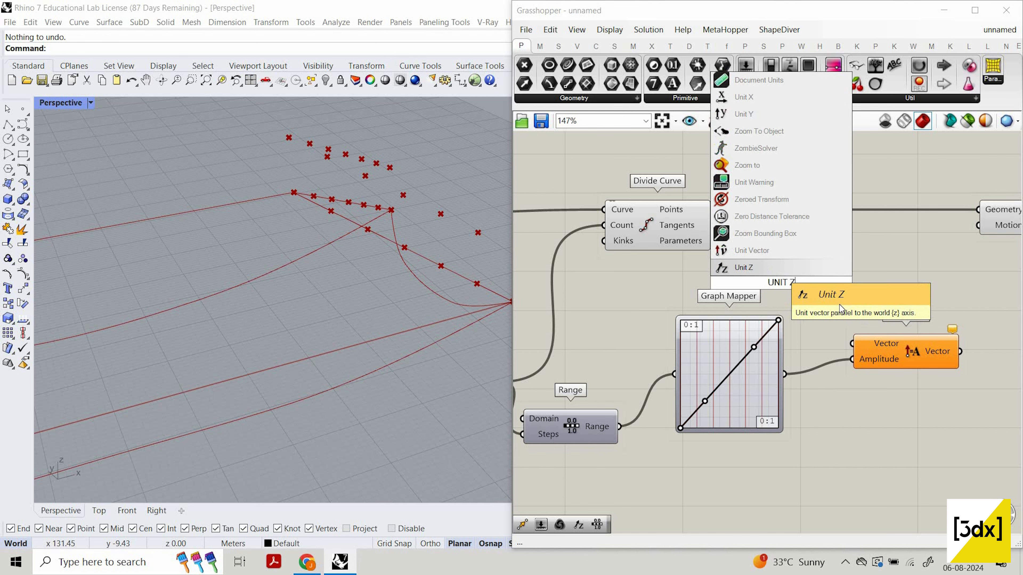
{"action": "key", "text": "Return"}
{"action": "left_click_drag", "start_coordinate": [835, 283], "coordinate": [851, 343]}
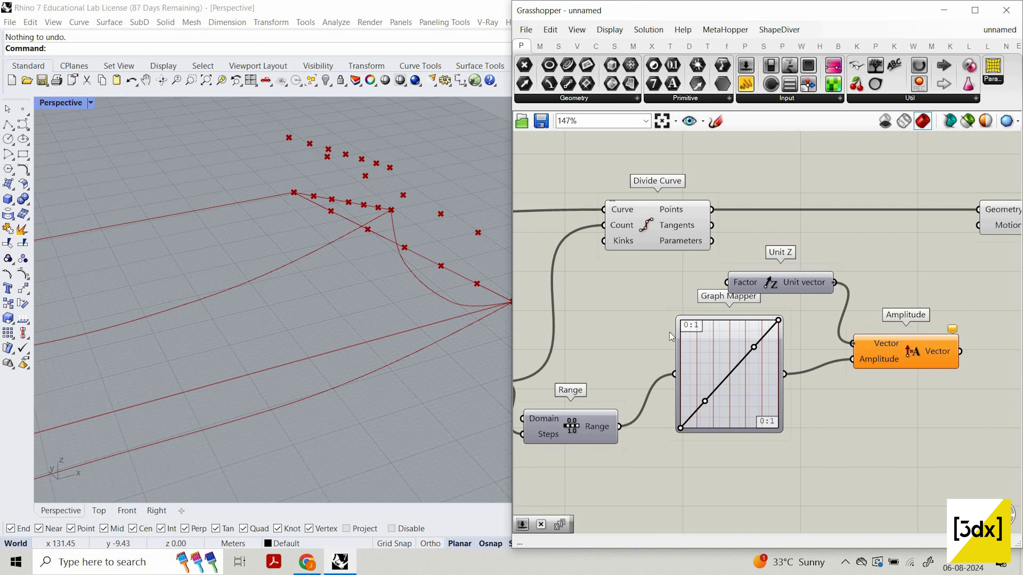
{"action": "left_click_drag", "start_coordinate": [910, 357], "coordinate": [900, 331]}
- Add a Multiplication component after the Amplitude component
{"action": "scroll", "coordinate": [909, 338], "scroll_direction": "up", "scroll_amount": 1}
{"action": "scroll", "coordinate": [911, 337], "scroll_direction": "down", "scroll_amount": 1}
{"action": "right_click_drag", "start_coordinate": [910, 338], "coordinate": [752, 317]}
{"action": "scroll", "coordinate": [885, 316], "scroll_direction": "up", "scroll_amount": 2}
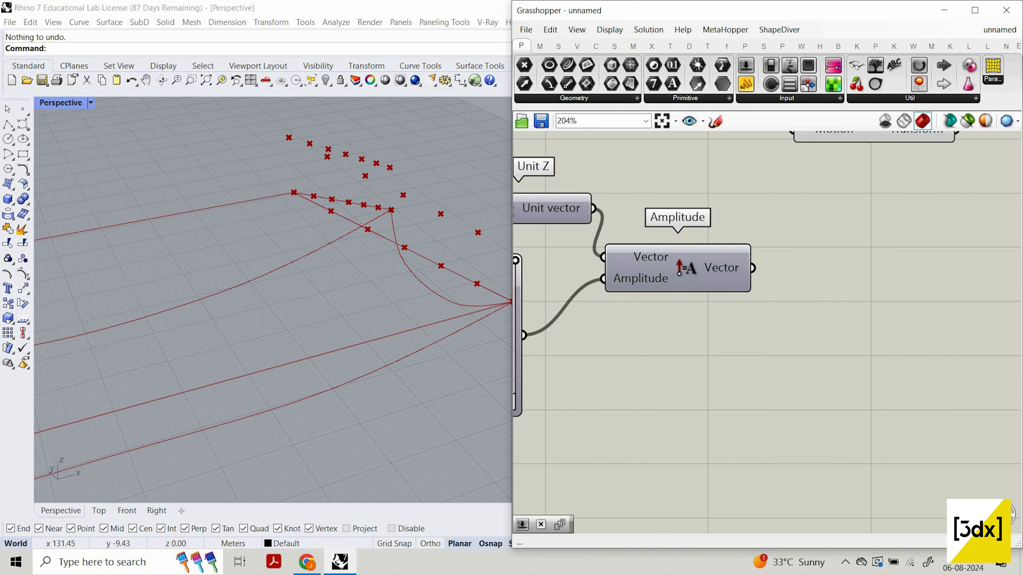
{"action": "double_click", "coordinate": [884, 315]}
{"action": "type", "text": "MUL"}
{"action": "key", "text": "Return"}
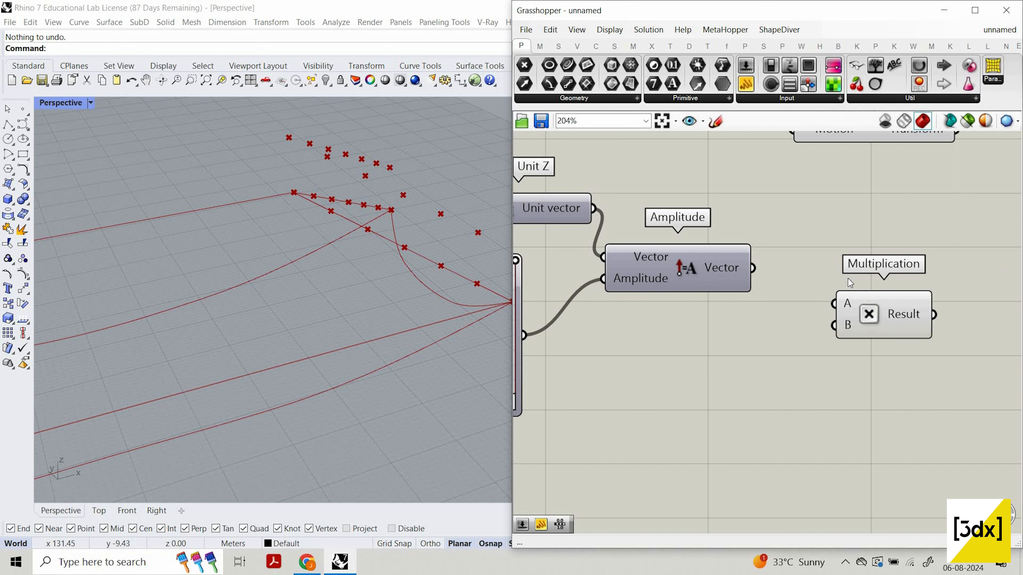
- Inspect the Range component's Domain and list its output in a temporary enlarged Panel, and delete that Panel
{"action": "scroll", "coordinate": [843, 362], "scroll_direction": "down", "scroll_amount": 3}
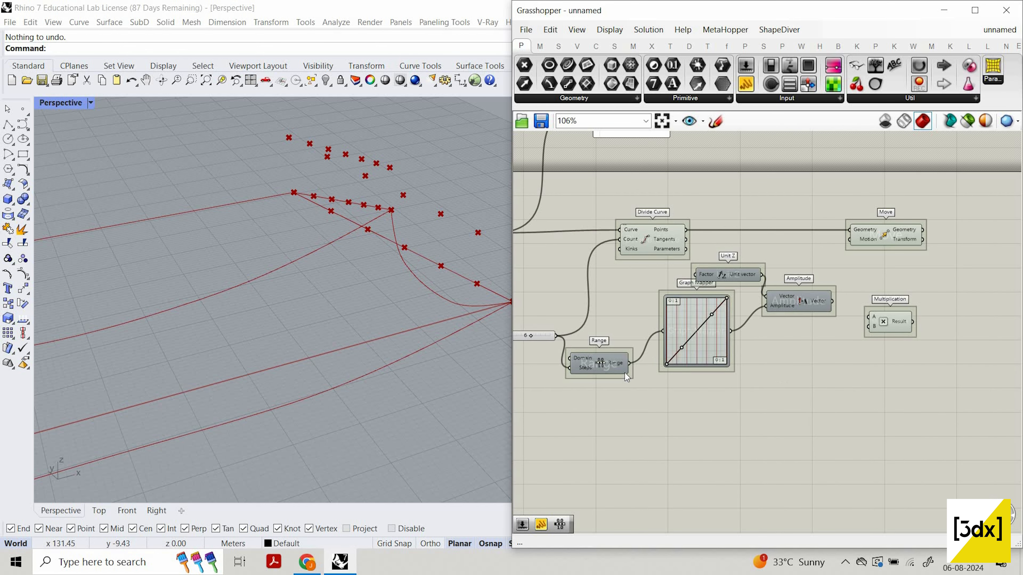
{"action": "scroll", "coordinate": [625, 373], "scroll_direction": "up", "scroll_amount": 4}
{"action": "scroll", "coordinate": [667, 361], "scroll_direction": "down", "scroll_amount": 3}
{"action": "scroll", "coordinate": [668, 360], "scroll_direction": "up", "scroll_amount": 3}
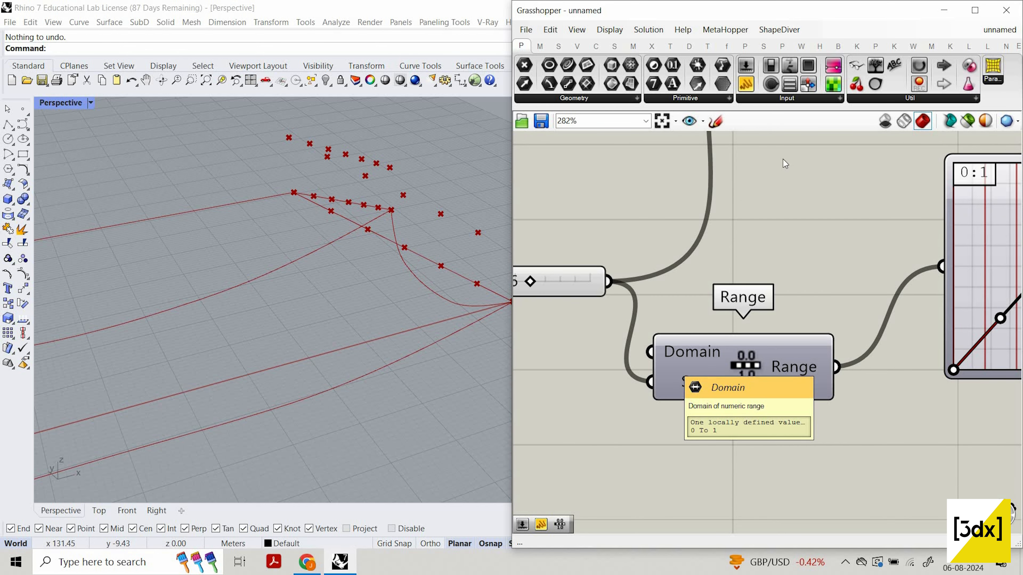
{"action": "scroll", "coordinate": [627, 417], "scroll_direction": "down", "scroll_amount": 6}
{"action": "left_click_drag", "start_coordinate": [740, 399], "coordinate": [741, 464]}
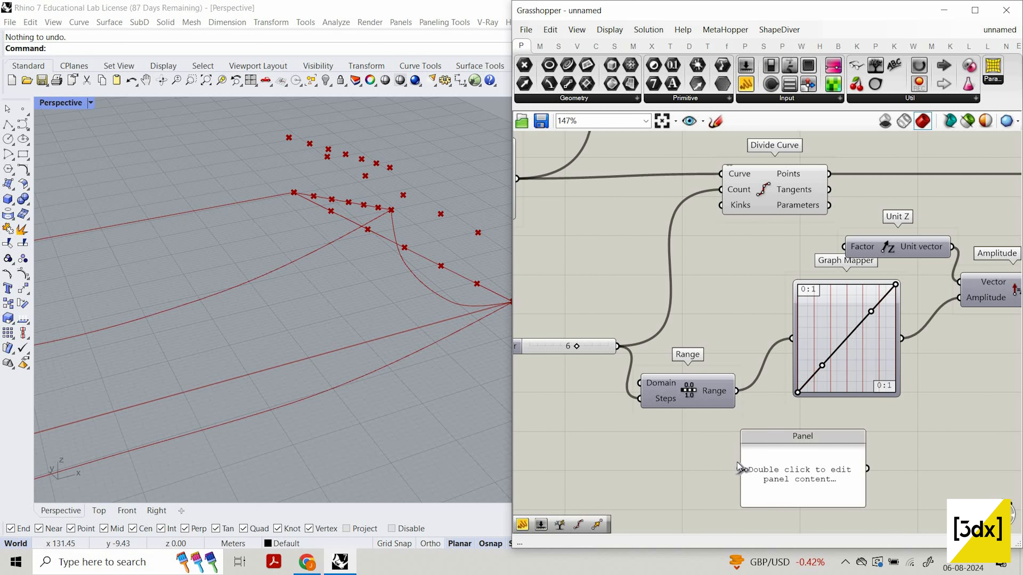
{"action": "scroll", "coordinate": [789, 501], "scroll_direction": "down", "scroll_amount": 3}
{"action": "scroll", "coordinate": [783, 486], "scroll_direction": "up", "scroll_amount": 1}
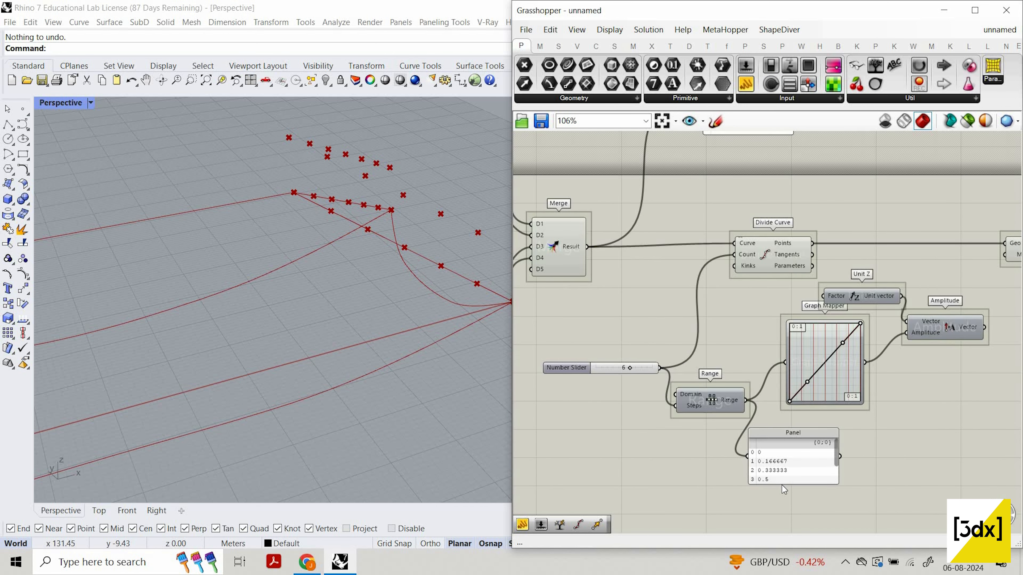
{"action": "left_click_drag", "start_coordinate": [781, 491], "coordinate": [777, 514]}
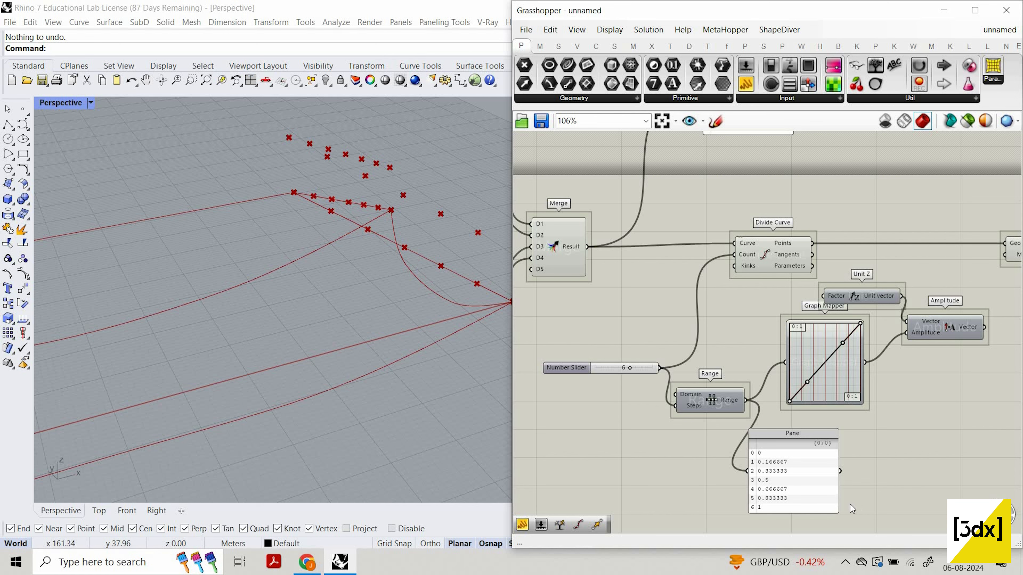
{"action": "left_click", "coordinate": [812, 487]}
{"action": "scroll", "coordinate": [846, 339], "scroll_direction": "down", "scroll_amount": 2}
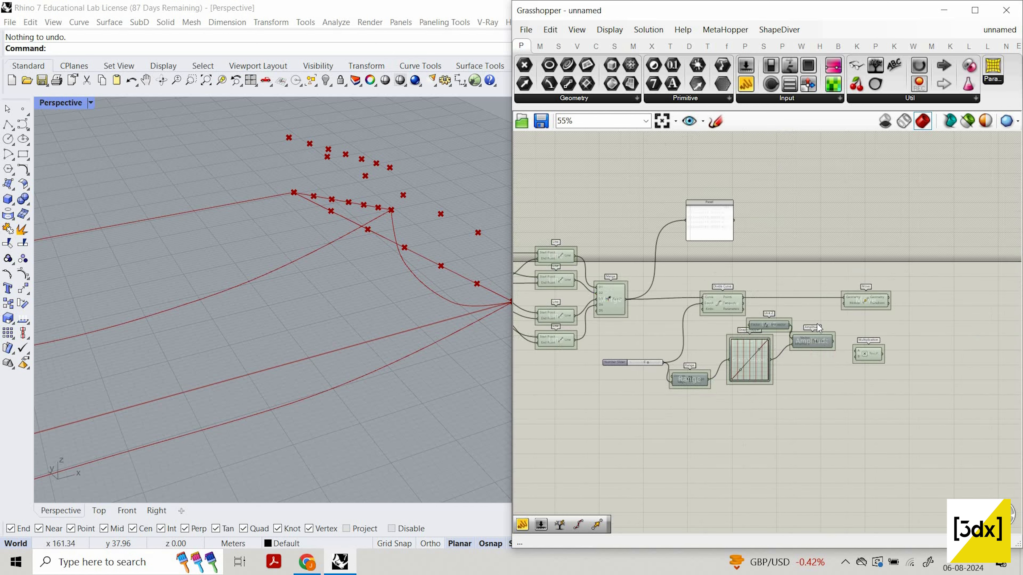
- Connect Amplitude's Vector output to input A of the Multiplication component
{"action": "scroll", "coordinate": [817, 324], "scroll_direction": "up", "scroll_amount": 4}
{"action": "scroll", "coordinate": [752, 306], "scroll_direction": "up", "scroll_amount": 1}
{"action": "left_click_drag", "start_coordinate": [752, 305], "coordinate": [833, 341]}
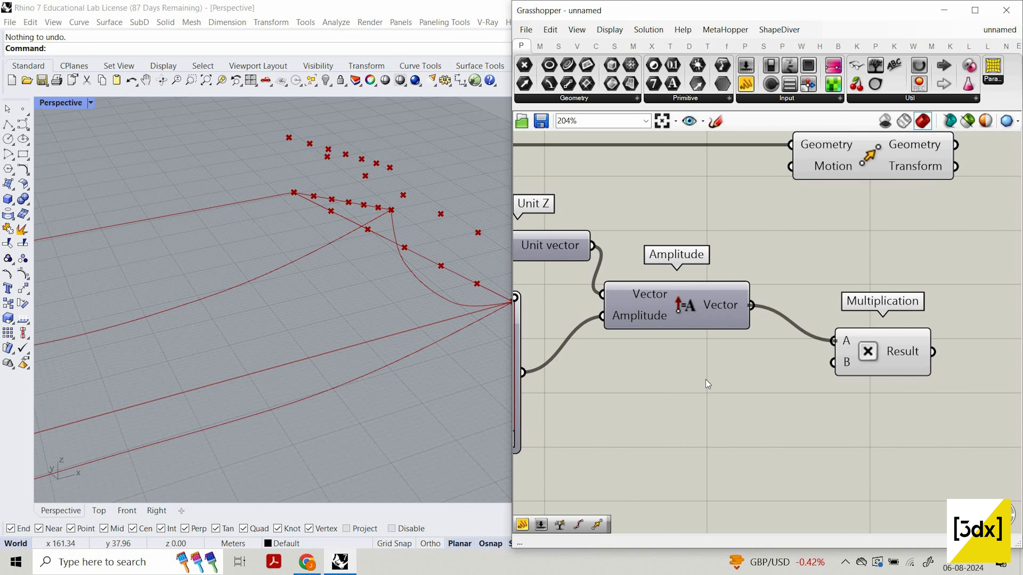
- Connect a new number slider set to 50 to Multiplication's B input and its Result to Move's Motion input
{"action": "double_click", "coordinate": [667, 406]}
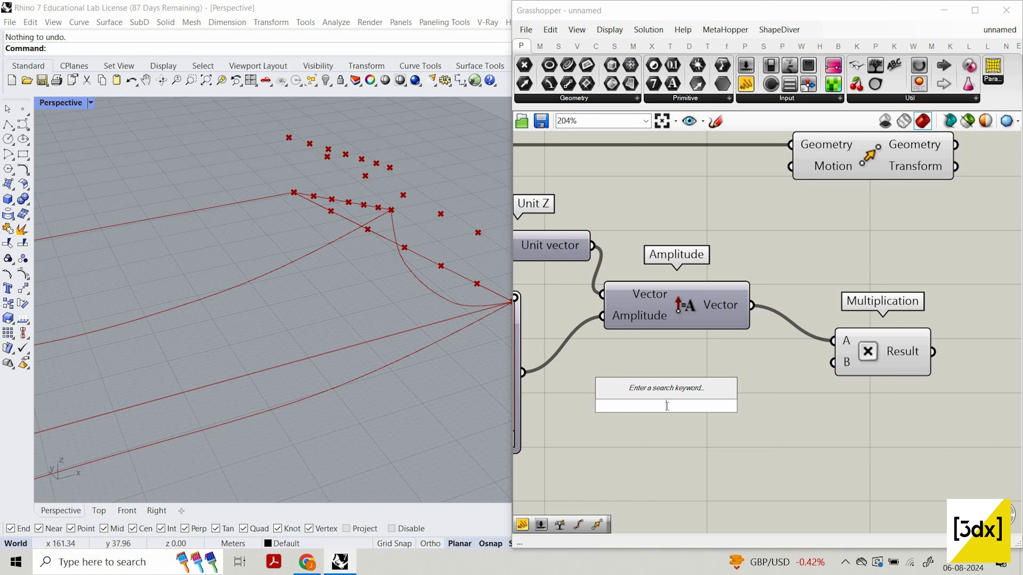
{"action": "type", "text": "50"}
{"action": "key", "text": "Return"}
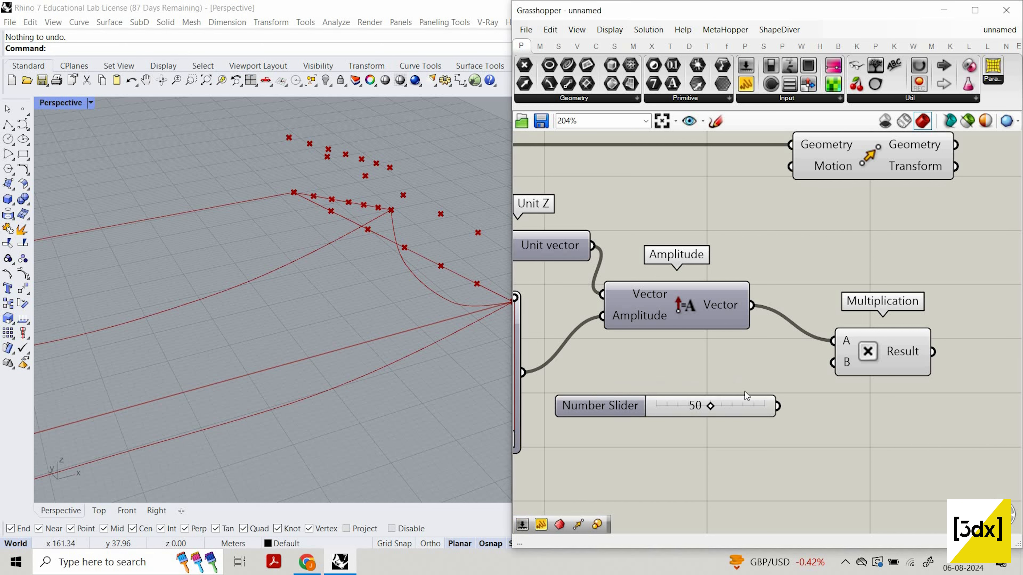
{"action": "left_click_drag", "start_coordinate": [780, 407], "coordinate": [840, 364]}
{"action": "mouse_move", "coordinate": [933, 351]}
{"action": "left_mouse_down"}
{"action": "mouse_move", "coordinate": [816, 229]}
{"action": "mouse_move", "coordinate": [812, 166]}
{"action": "left_mouse_up"}
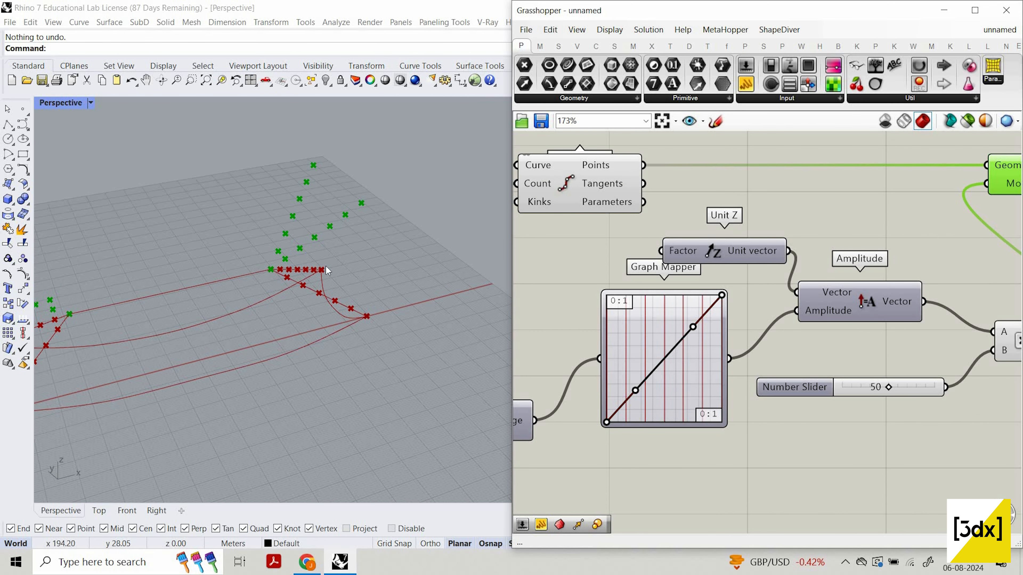
{"action": "scroll", "coordinate": [326, 266], "scroll_direction": "up", "scroll_amount": 3}
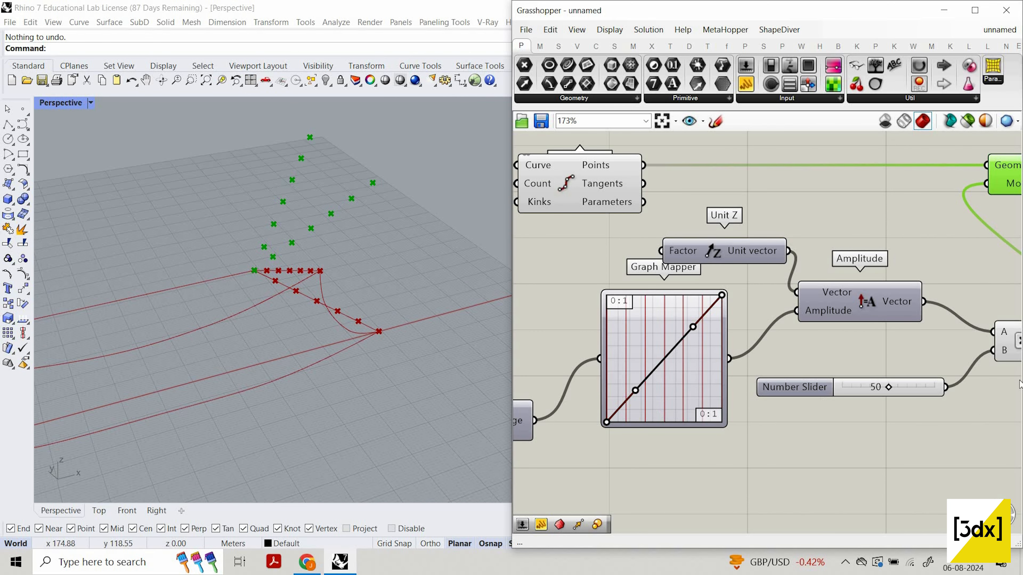
- Set the number slider feeding Multiplication's B input to 11
{"action": "scroll", "coordinate": [892, 394], "scroll_direction": "up", "scroll_amount": 3}
{"action": "left_click_drag", "start_coordinate": [892, 393], "coordinate": [836, 392]}
{"action": "scroll", "coordinate": [727, 369], "scroll_direction": "down", "scroll_amount": 2}
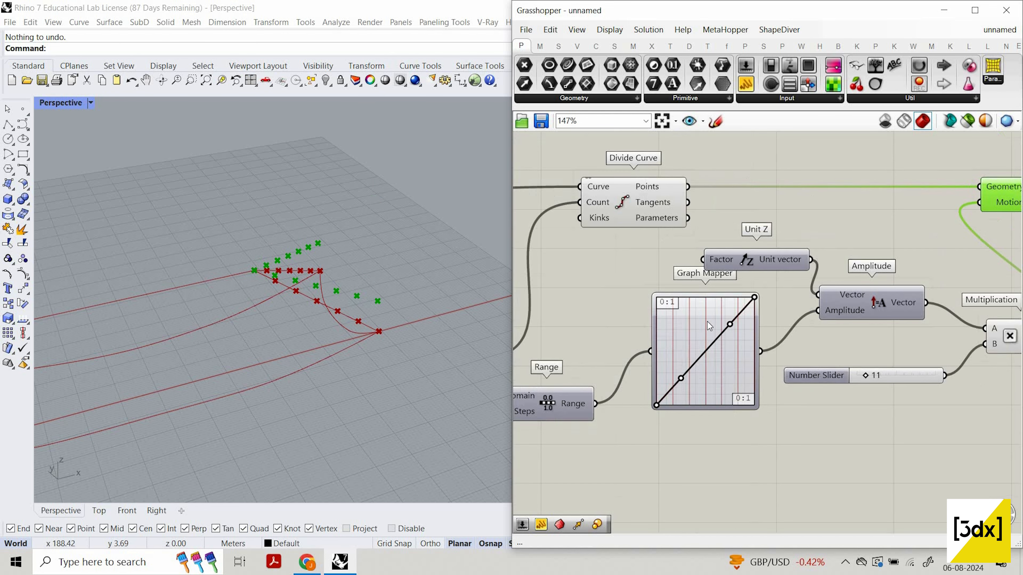
- Reshape the Graph Mapper's curve into a low arch with both endpoints at zero height
{"action": "scroll", "coordinate": [760, 275], "scroll_direction": "up", "scroll_amount": 1}
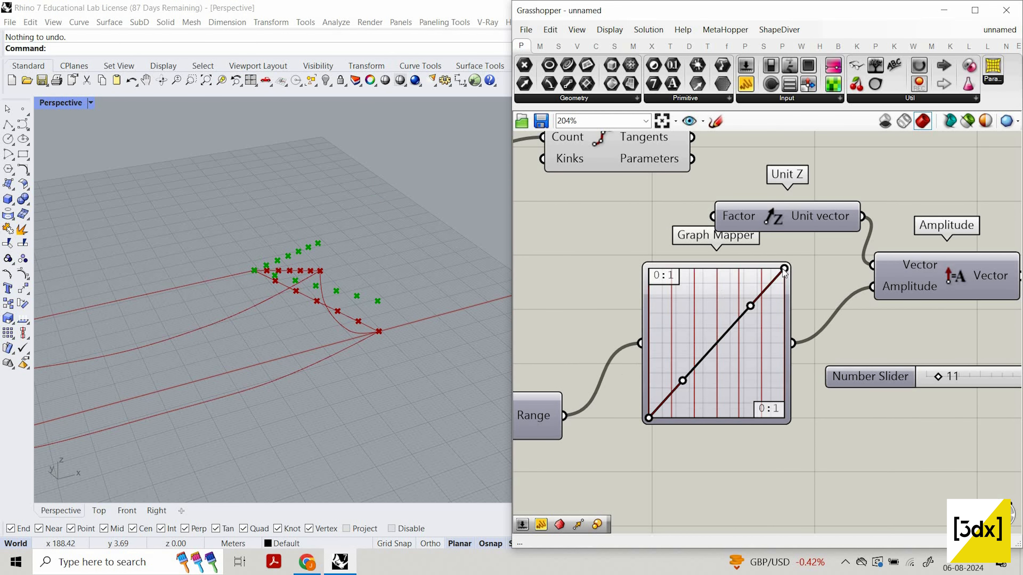
{"action": "left_click_drag", "start_coordinate": [784, 269], "coordinate": [792, 459]}
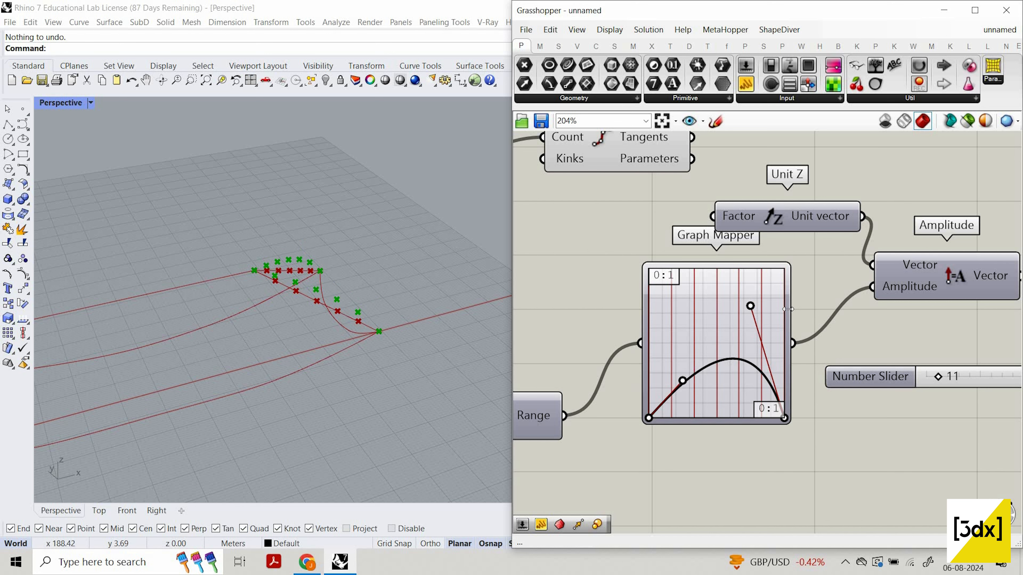
{"action": "left_click_drag", "start_coordinate": [751, 306], "coordinate": [770, 369]}
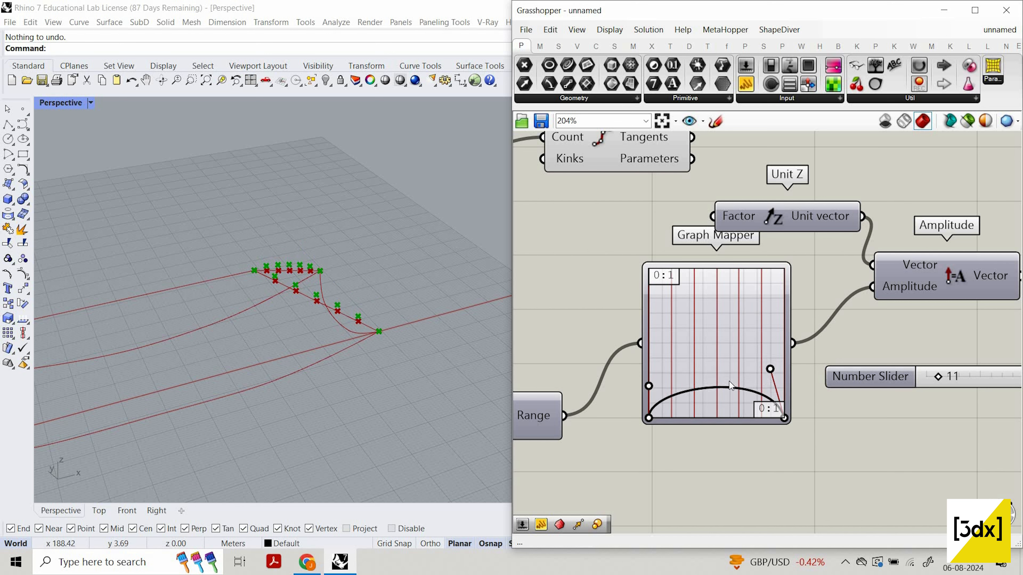
- Add a Nurbs Curve component after Move and connect Move's Geometry output to its Vertices input
{"action": "scroll", "coordinate": [842, 341], "scroll_direction": "down", "scroll_amount": 5}
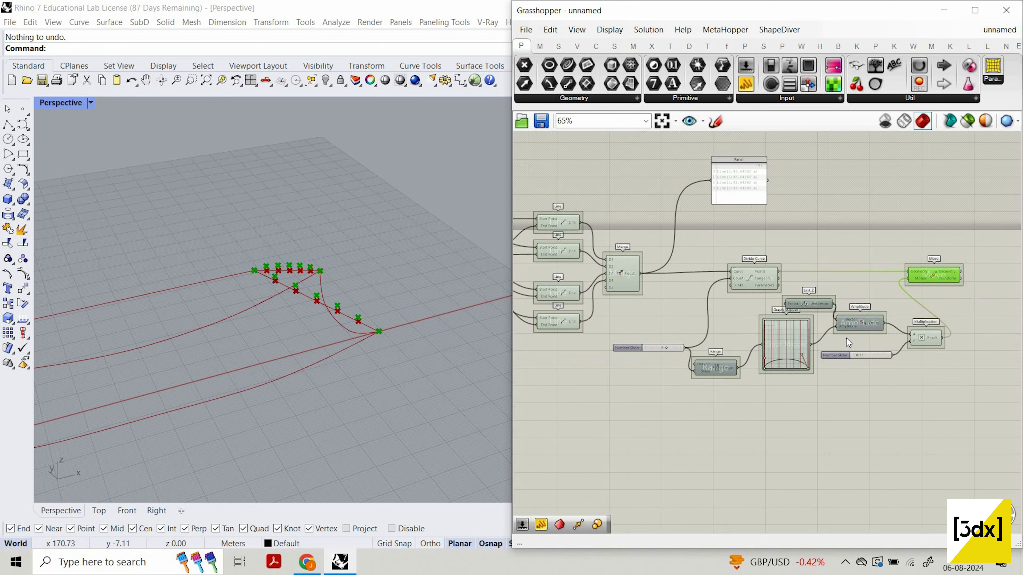
{"action": "scroll", "coordinate": [907, 300], "scroll_direction": "up", "scroll_amount": 3}
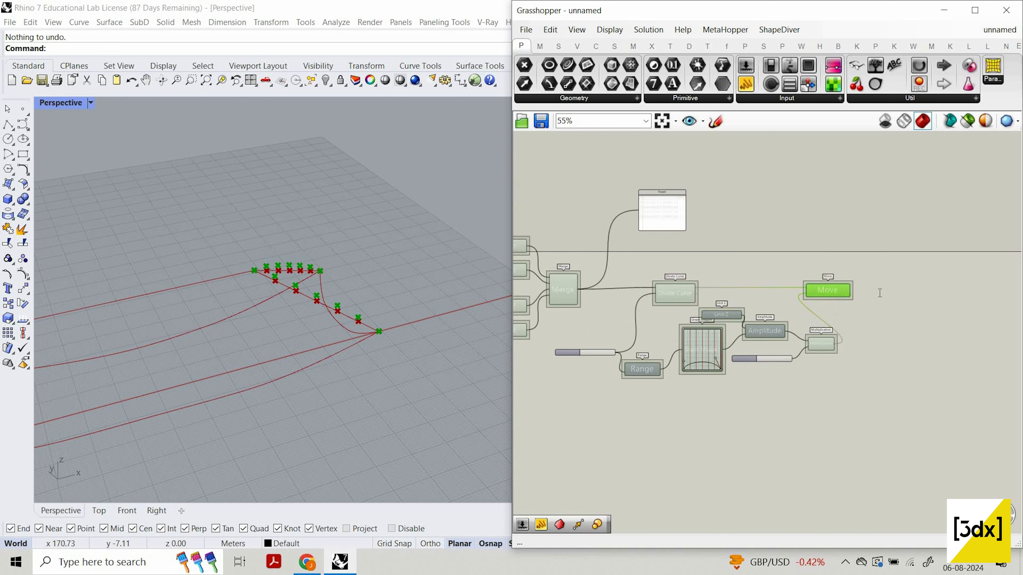
{"action": "double_click", "coordinate": [879, 282]}
{"action": "type", "text": "NURB"}
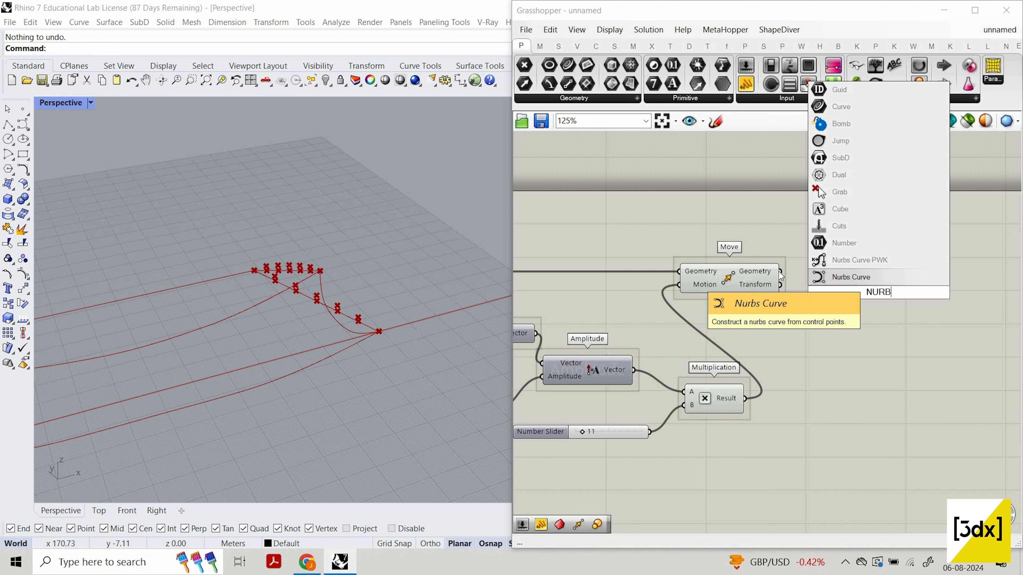
{"action": "key", "text": "Return"}
{"action": "left_click_drag", "start_coordinate": [780, 271], "coordinate": [845, 276]}
{"action": "scroll", "coordinate": [920, 334], "scroll_direction": "up", "scroll_amount": 3}
{"action": "scroll", "coordinate": [760, 346], "scroll_direction": "down", "scroll_amount": 6}
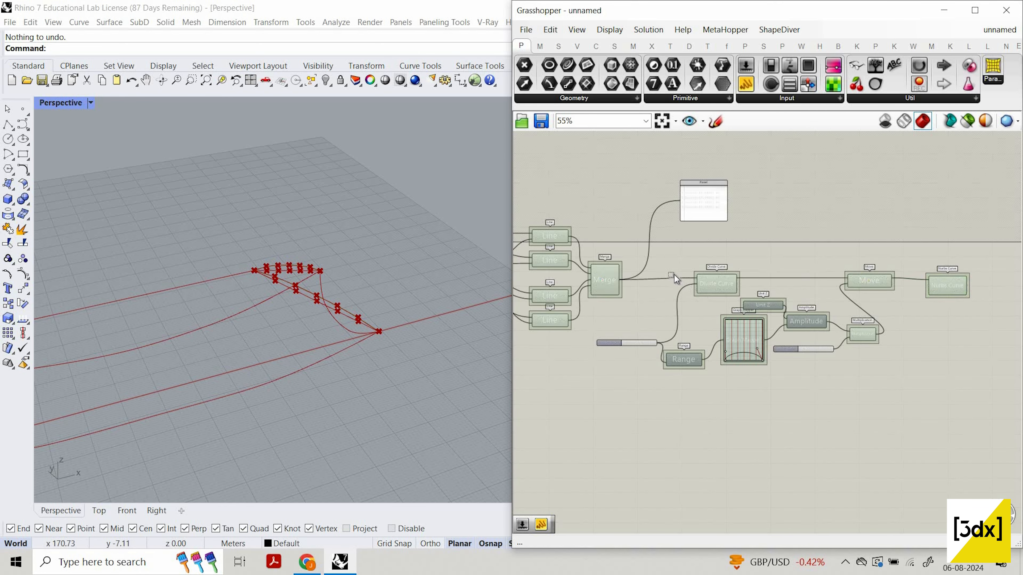
- Turn off the preview of the components from Divide Curve to Move so only the resulting curves show
{"action": "left_click_drag", "start_coordinate": [903, 408], "coordinate": [661, 268]}
{"action": "middle_click", "coordinate": [793, 256]}
{"action": "left_click", "coordinate": [794, 267]}
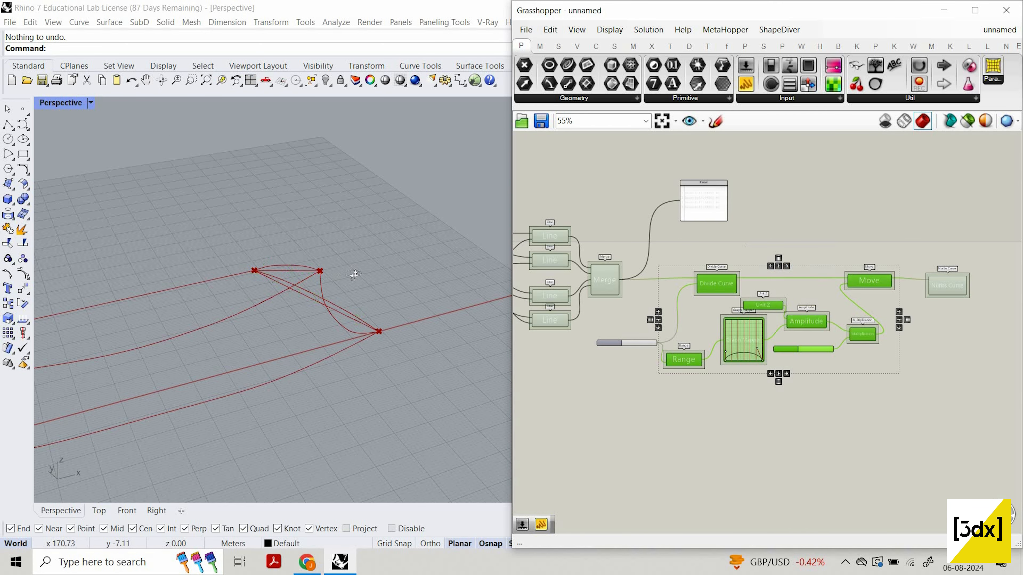
{"action": "scroll", "coordinate": [352, 275], "scroll_direction": "up", "scroll_amount": 5}
{"action": "scroll", "coordinate": [352, 275], "scroll_direction": "down", "scroll_amount": 7}
{"action": "right_click_drag", "start_coordinate": [353, 275], "coordinate": [398, 265]}
{"action": "scroll", "coordinate": [398, 265], "scroll_direction": "up", "scroll_amount": 3}
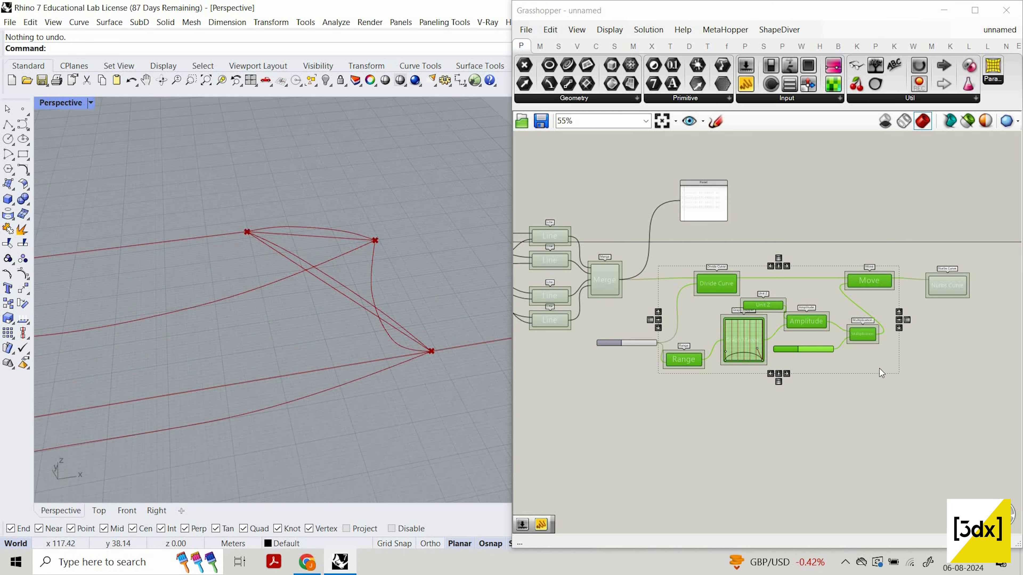
- Apply a negating expression to the Vector input of the Amplitude component to reverse the arch direction
{"action": "scroll", "coordinate": [630, 290], "scroll_direction": "up", "scroll_amount": 5}
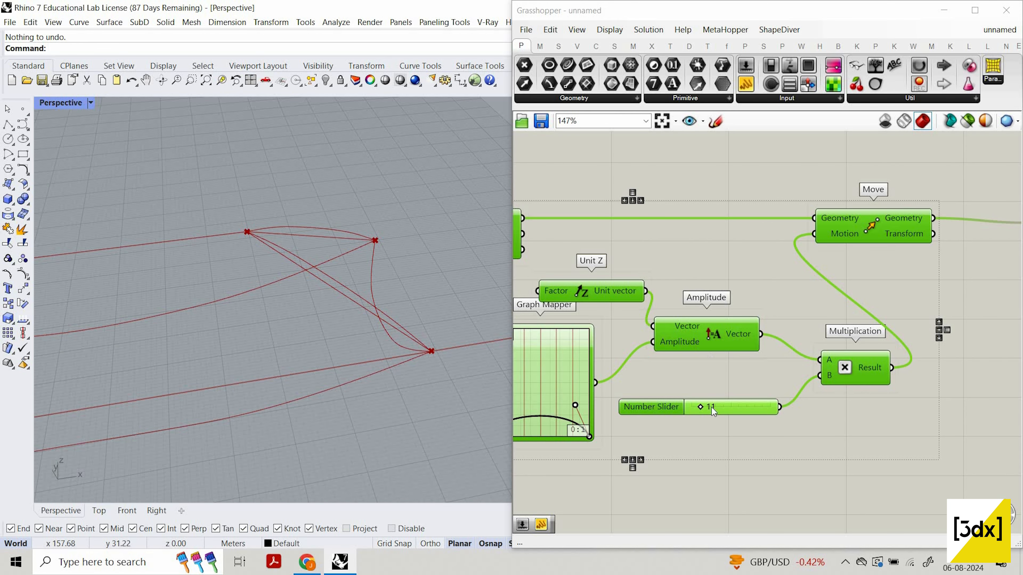
{"action": "right_click", "coordinate": [665, 325]}
{"action": "mouse_move", "coordinate": [731, 434]}
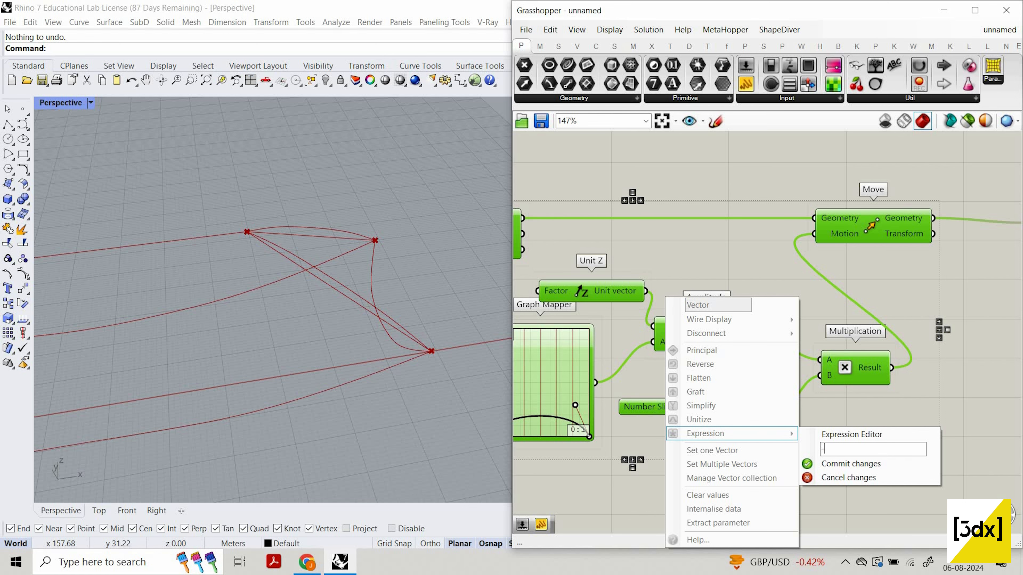
{"action": "left_click", "coordinate": [859, 467]}
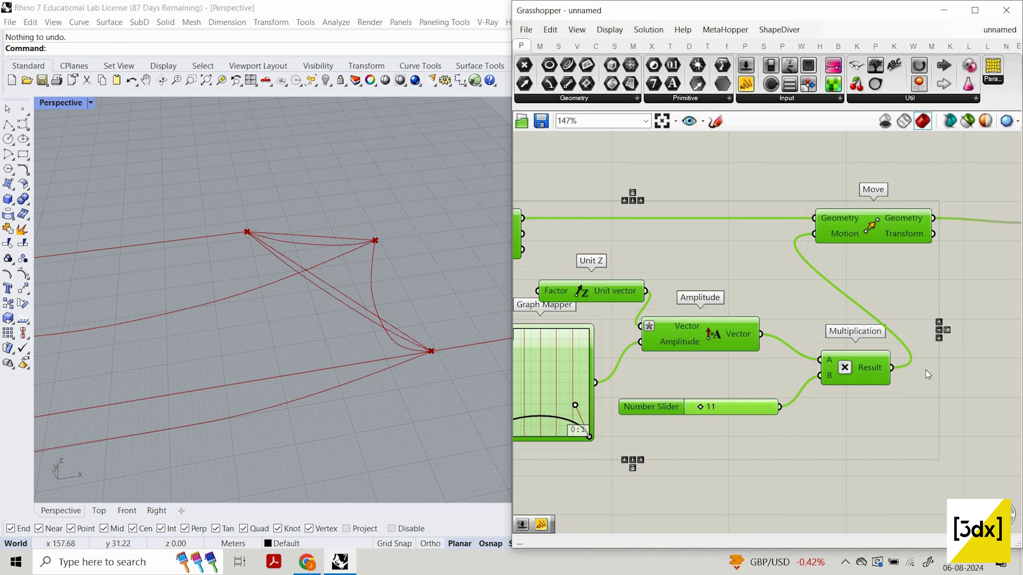
- Check the Nurbs Curve component's curves in the viewport and set the Divide Curve to Move components to Preview Off
{"action": "scroll", "coordinate": [994, 304], "scroll_direction": "down", "scroll_amount": 4}
{"action": "left_click", "coordinate": [996, 307]}
{"action": "scroll", "coordinate": [991, 308], "scroll_direction": "down", "scroll_amount": 3}
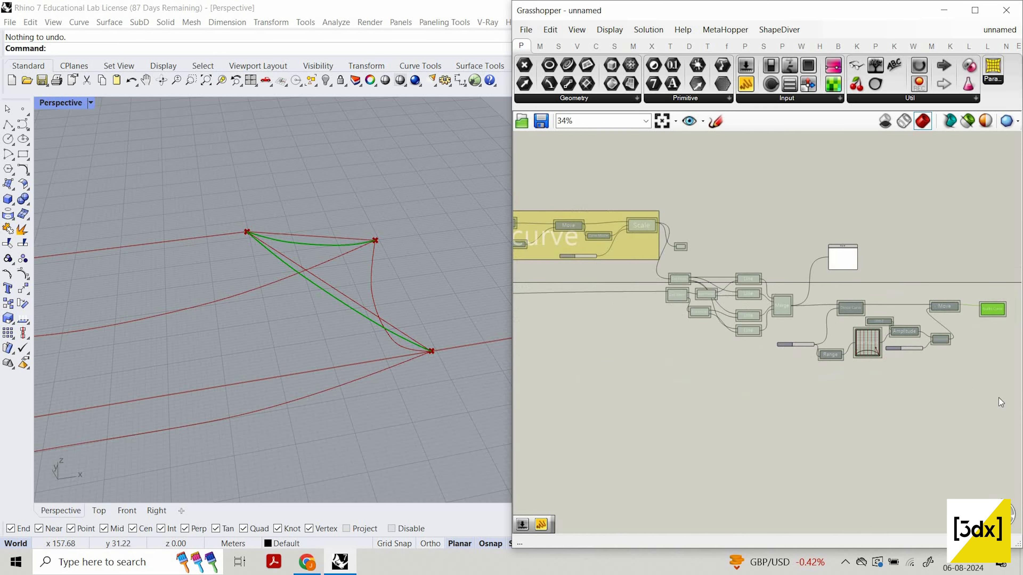
{"action": "scroll", "coordinate": [909, 369], "scroll_direction": "up", "scroll_amount": 5}
{"action": "left_click_drag", "start_coordinate": [999, 398], "coordinate": [635, 159]}
{"action": "right_click", "coordinate": [763, 167]}
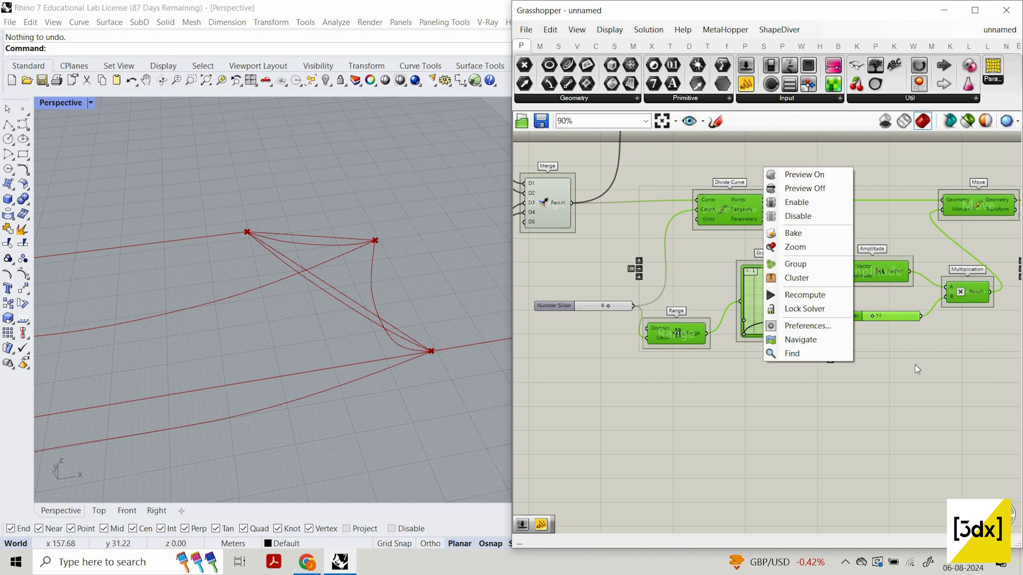
{"action": "left_click", "coordinate": [798, 187]}
- Turn off the preview of the four Line components and the Merge component
{"action": "scroll", "coordinate": [915, 365], "scroll_direction": "down", "scroll_amount": 4}
{"action": "left_click_drag", "start_coordinate": [706, 226], "coordinate": [711, 228]}
{"action": "left_click_drag", "start_coordinate": [855, 427], "coordinate": [710, 228]}
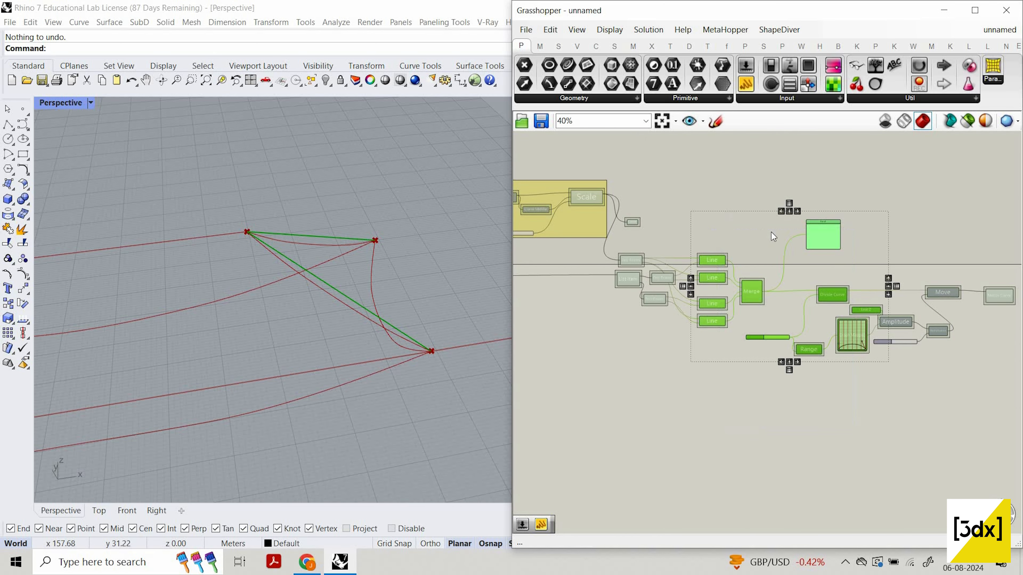
{"action": "right_click", "coordinate": [725, 212]}
{"action": "right_click_drag", "start_coordinate": [341, 237], "coordinate": [392, 217]}
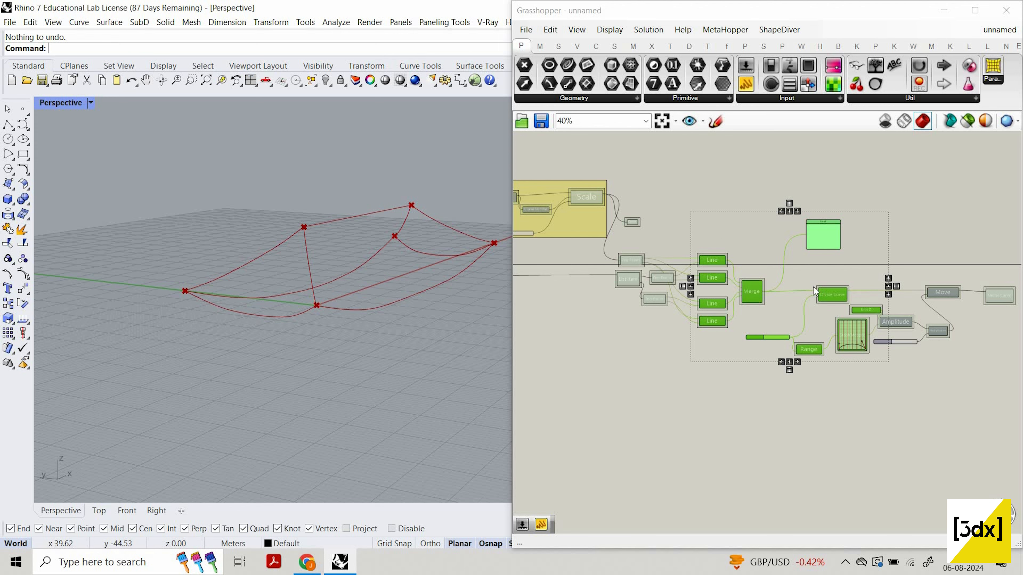
{"action": "scroll", "coordinate": [818, 329], "scroll_direction": "down", "scroll_amount": 1}
{"action": "right_click_drag", "start_coordinate": [1019, 339], "coordinate": [850, 339]}
{"action": "scroll", "coordinate": [848, 332], "scroll_direction": "up", "scroll_amount": 3}
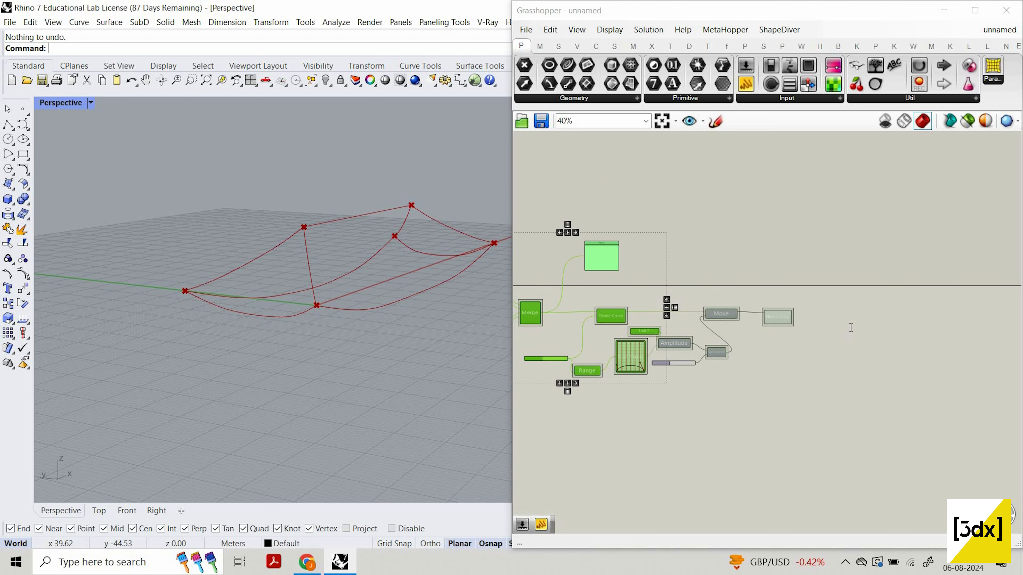
{"action": "double_click", "coordinate": [851, 327]}
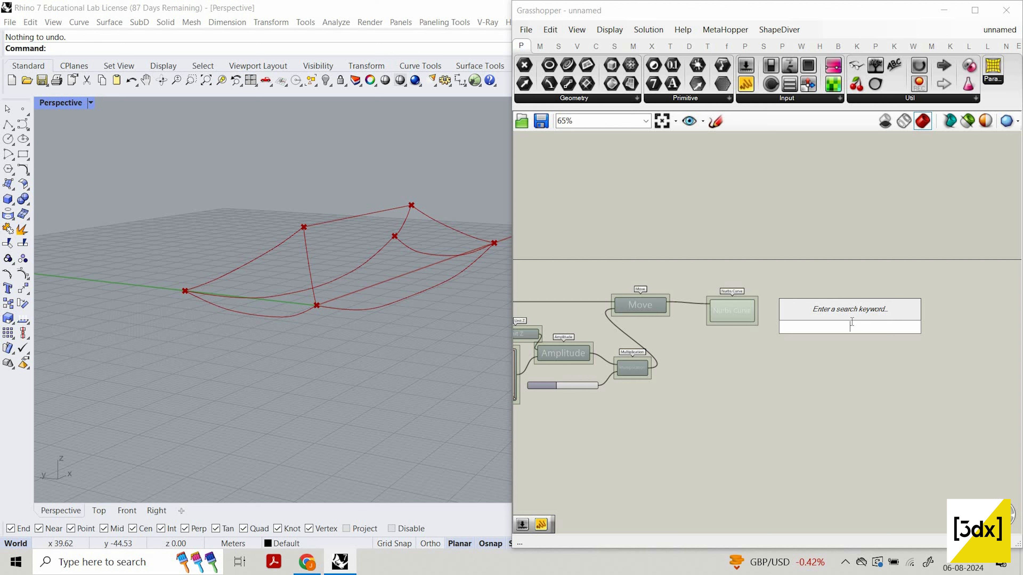
{"action": "type", "text": "crv fr"}
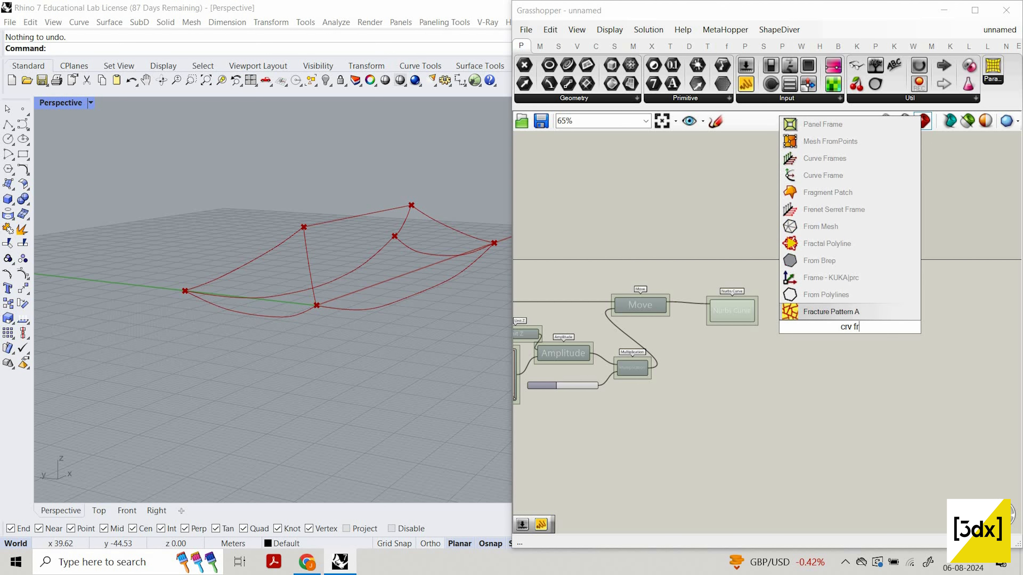
{"action": "key", "text": "BackSpace"}
{"action": "key", "text": "BackSpace"}
{"action": "key", "text": "BackSpace"}
{"action": "key", "text": "BackSpace"}
{"action": "key", "text": "BackSpace"}
{"action": "key", "text": "BackSpace"}
{"action": "type", "text": "sr"}
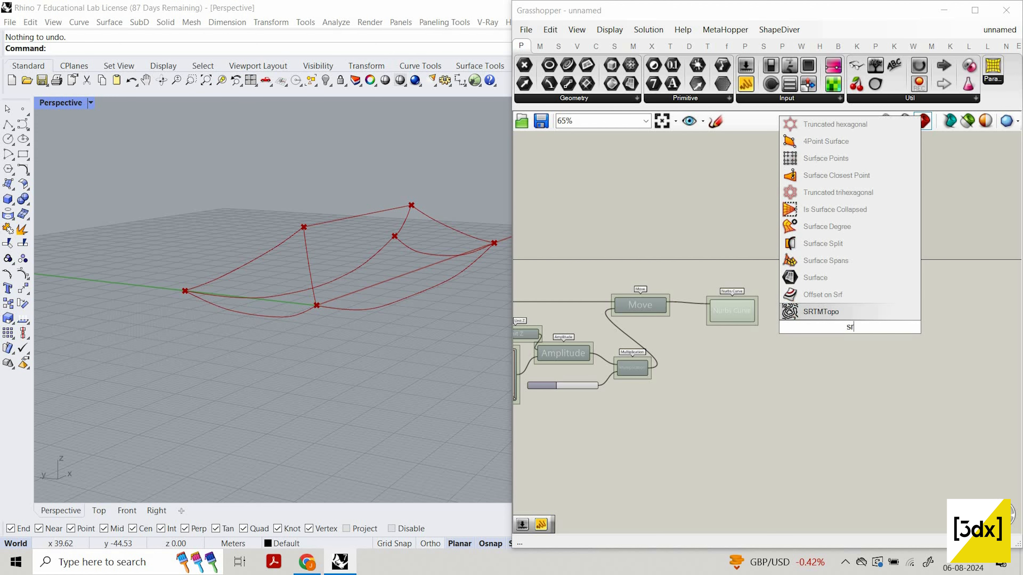
{"action": "type", "text": "f"}
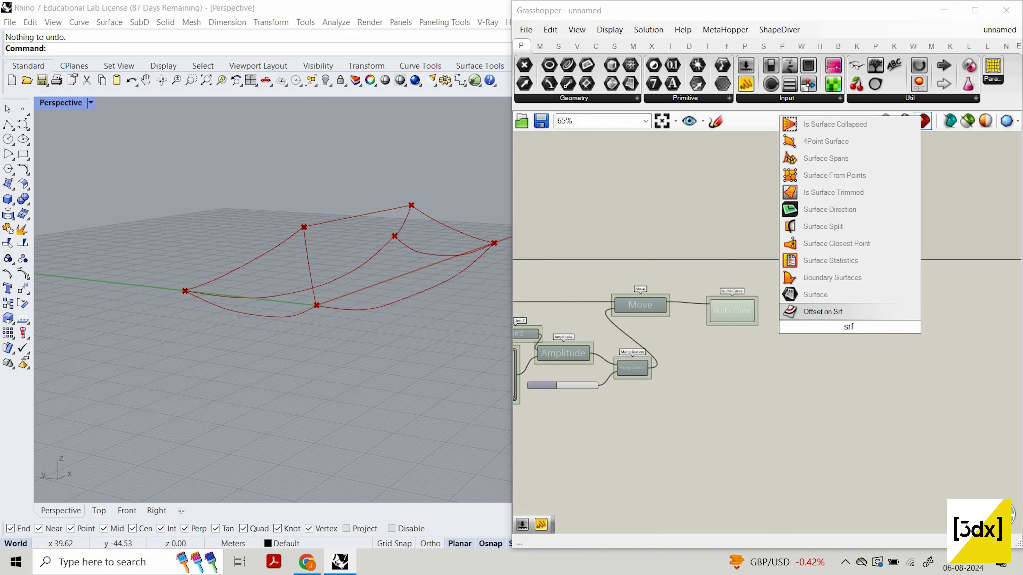
{"action": "type", "text": " from"}
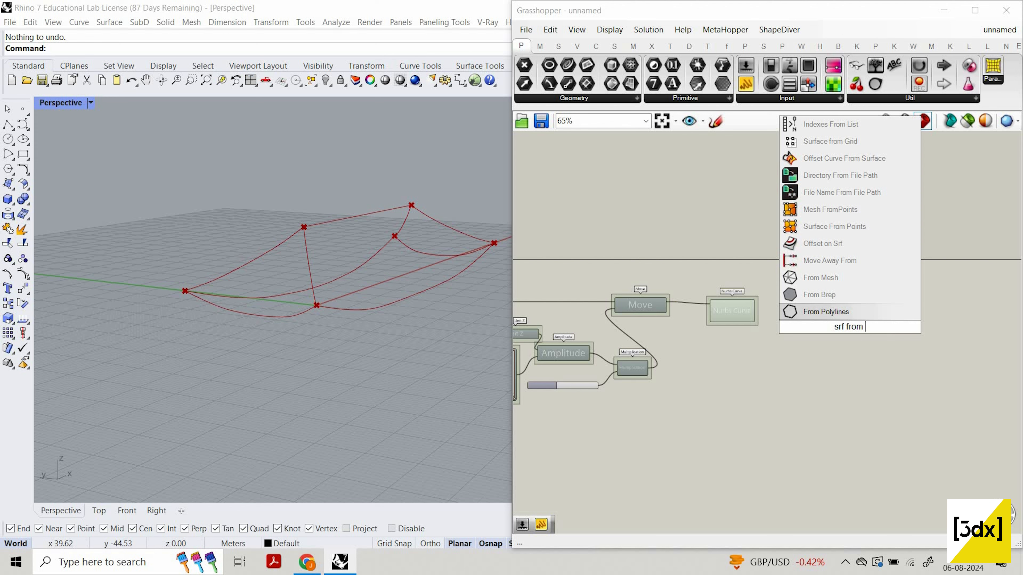
{"action": "type", "text": " crv"}
{"action": "left_click", "coordinate": [854, 226]}
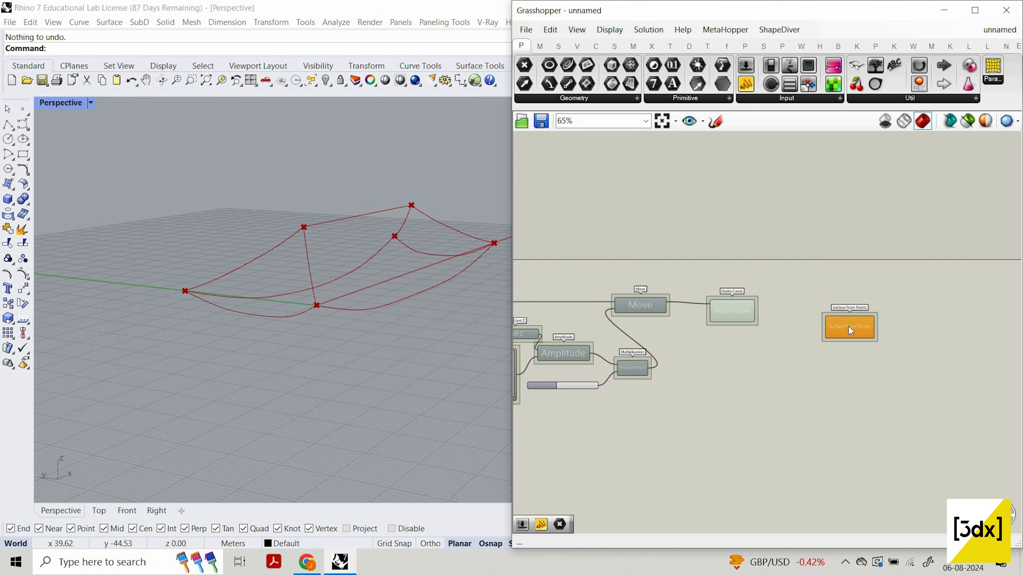
{"action": "scroll", "coordinate": [854, 327], "scroll_direction": "up", "scroll_amount": 5}
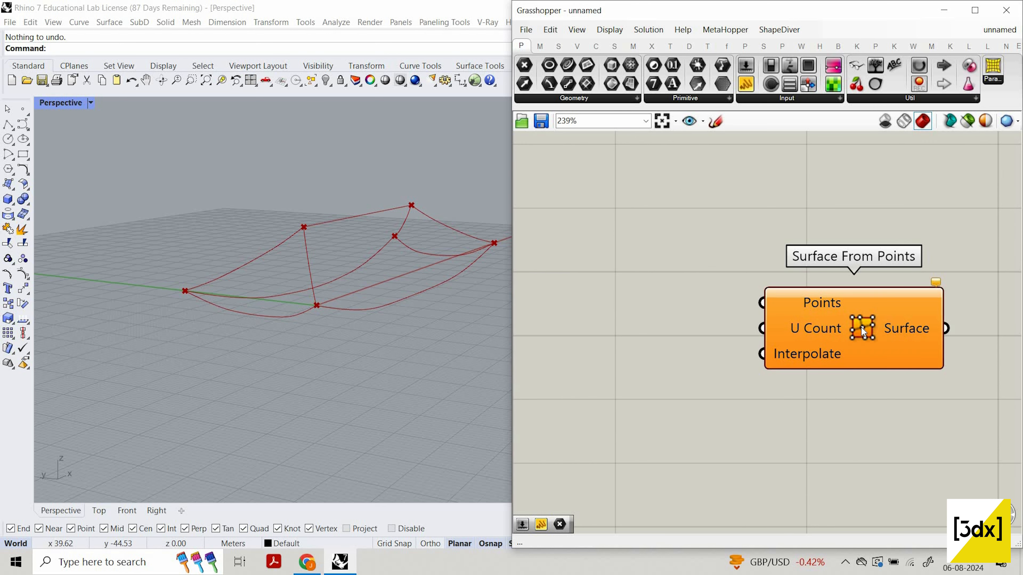
{"action": "left_click", "coordinate": [863, 332], "text": "ctrl+alt"}
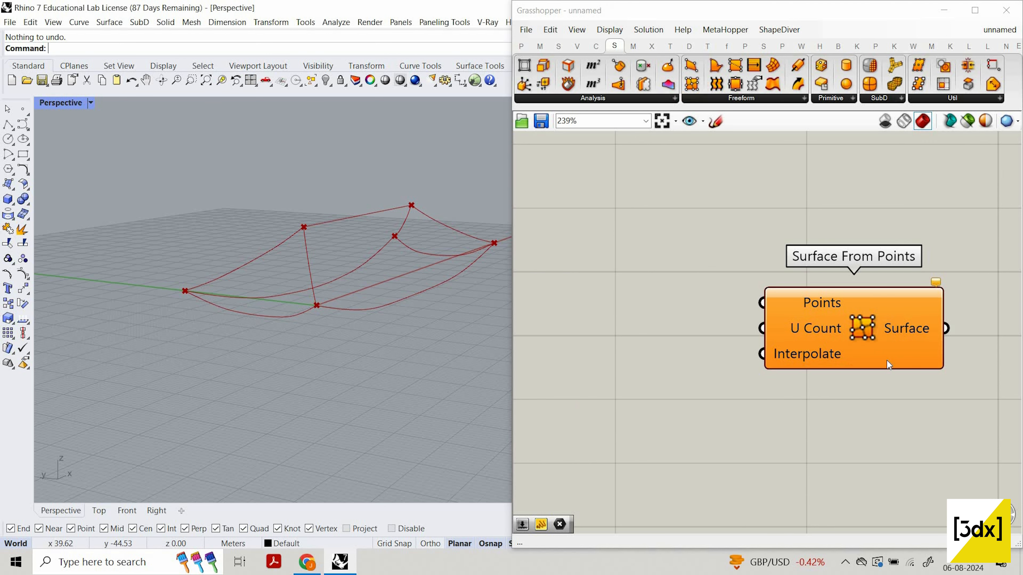
{"action": "left_click", "coordinate": [845, 278]}
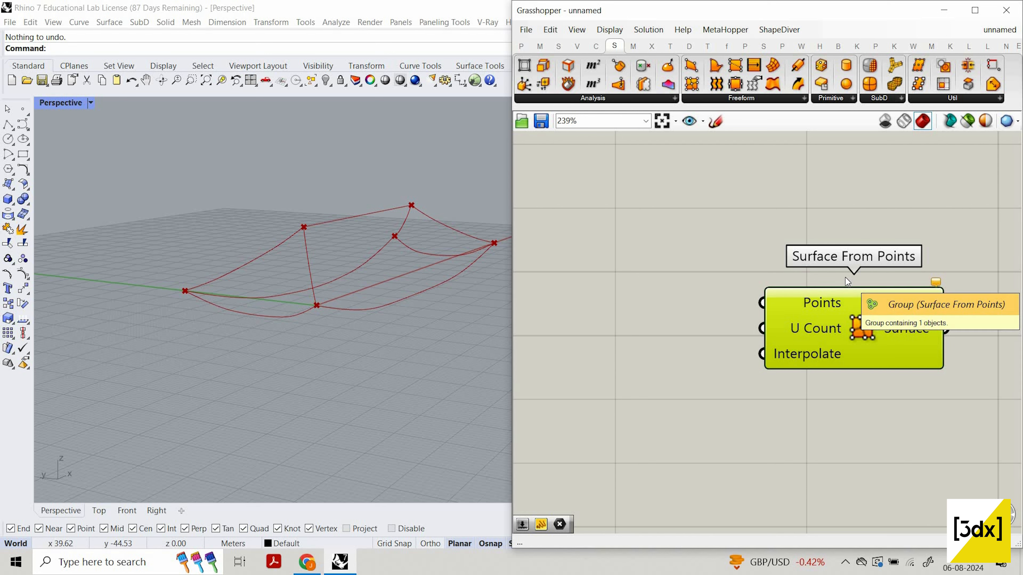
{"action": "key", "text": "Delete"}
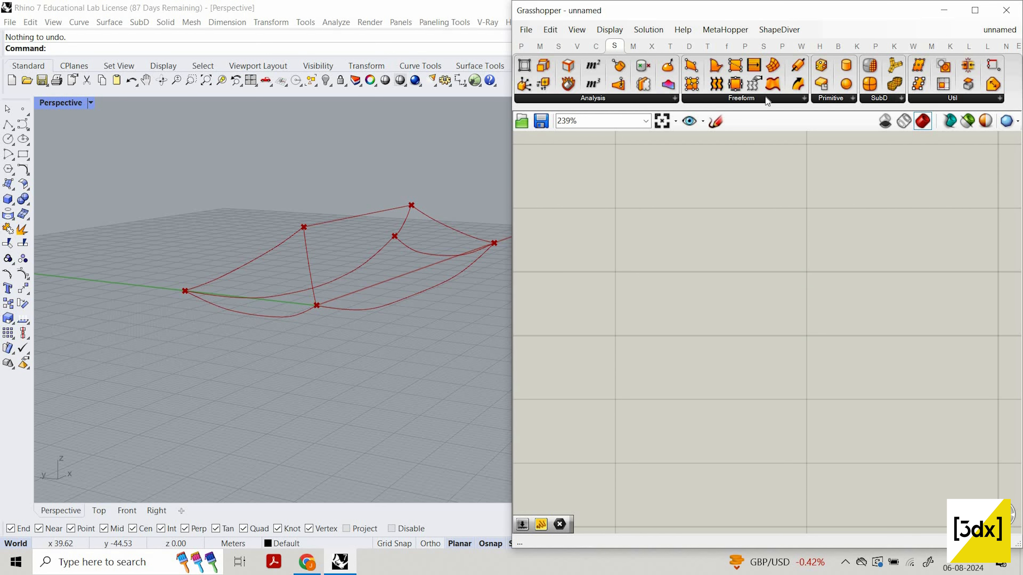
{"action": "left_click", "coordinate": [766, 98]}
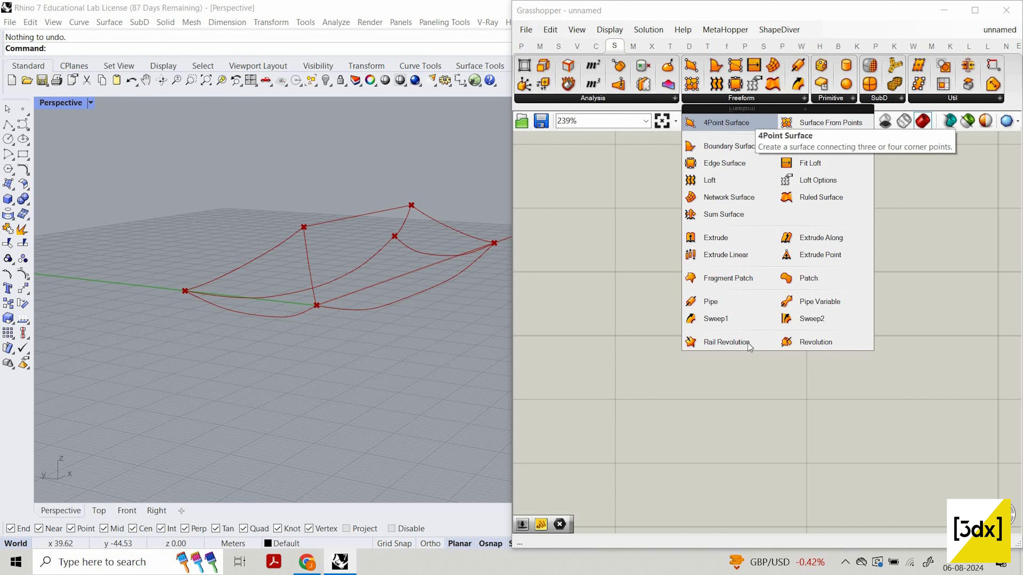
{"action": "left_click", "coordinate": [798, 354]}
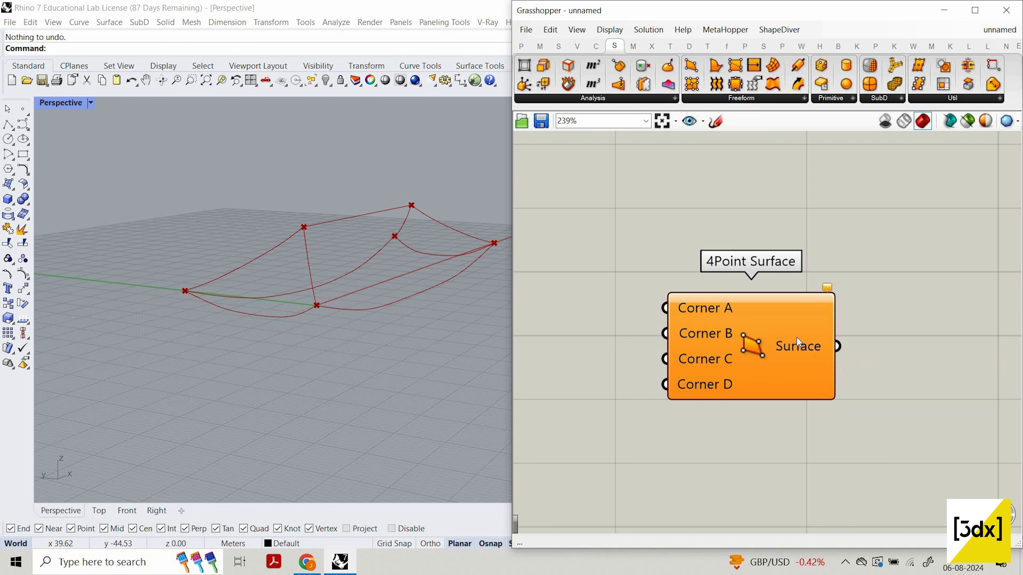
{"action": "left_click", "coordinate": [796, 337]}
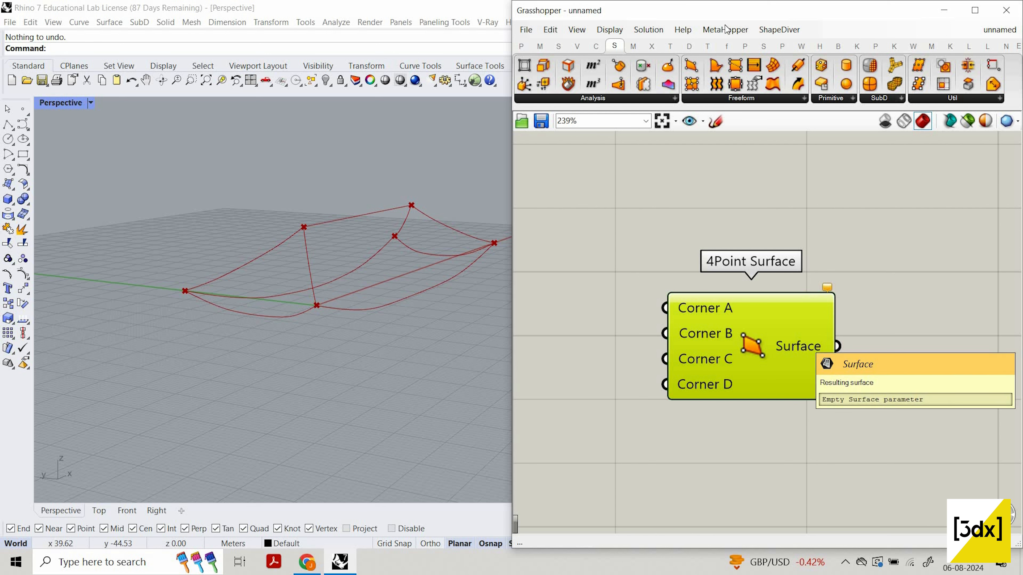
{"action": "key", "text": "Delete"}
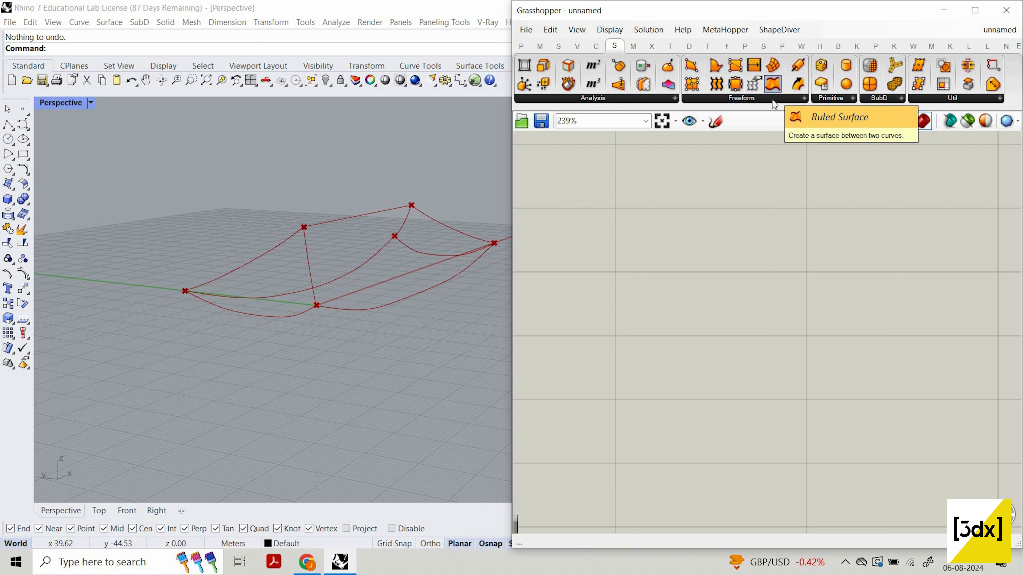
- Add an Edge Surface component and place it after the Nurbs Curve component
{"action": "left_click_drag", "start_coordinate": [711, 281], "coordinate": [710, 281]}
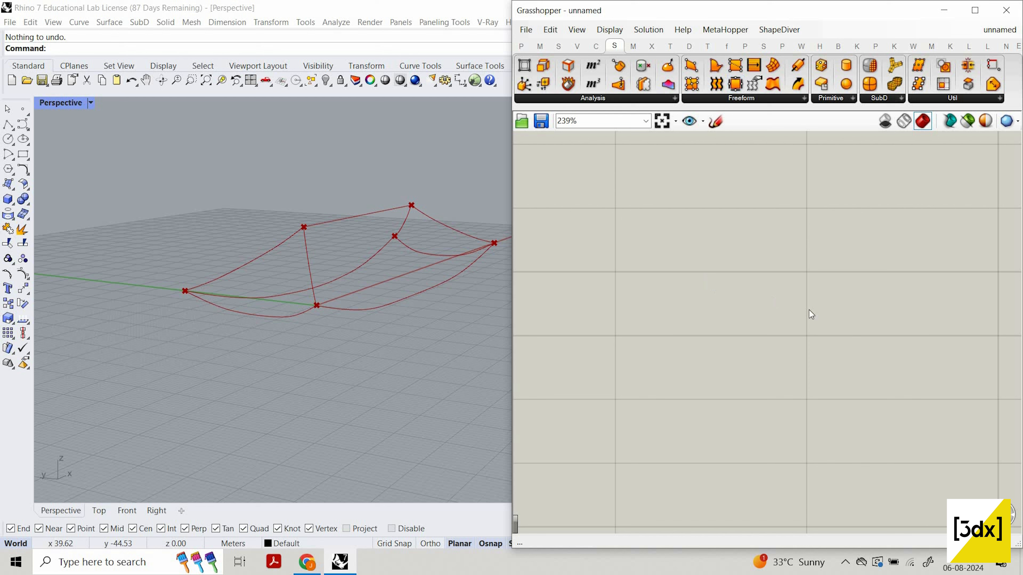
{"action": "scroll", "coordinate": [898, 370], "scroll_direction": "down", "scroll_amount": 3}
{"action": "scroll", "coordinate": [669, 316], "scroll_direction": "up", "scroll_amount": 3}
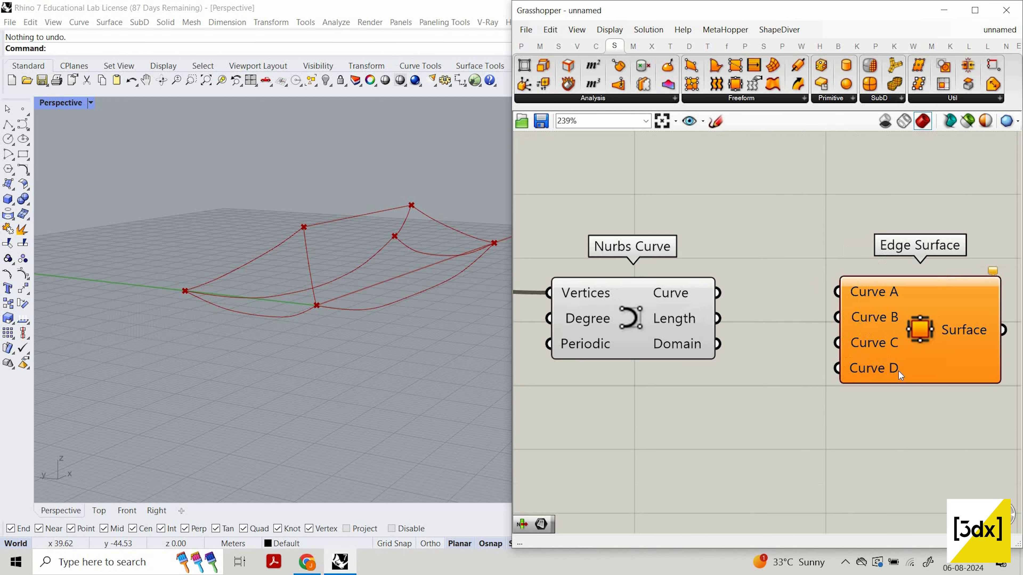
{"action": "scroll", "coordinate": [800, 320], "scroll_direction": "down", "scroll_amount": 3}
{"action": "left_click_drag", "start_coordinate": [864, 340], "coordinate": [902, 390]}
{"action": "left_click", "coordinate": [727, 328]}
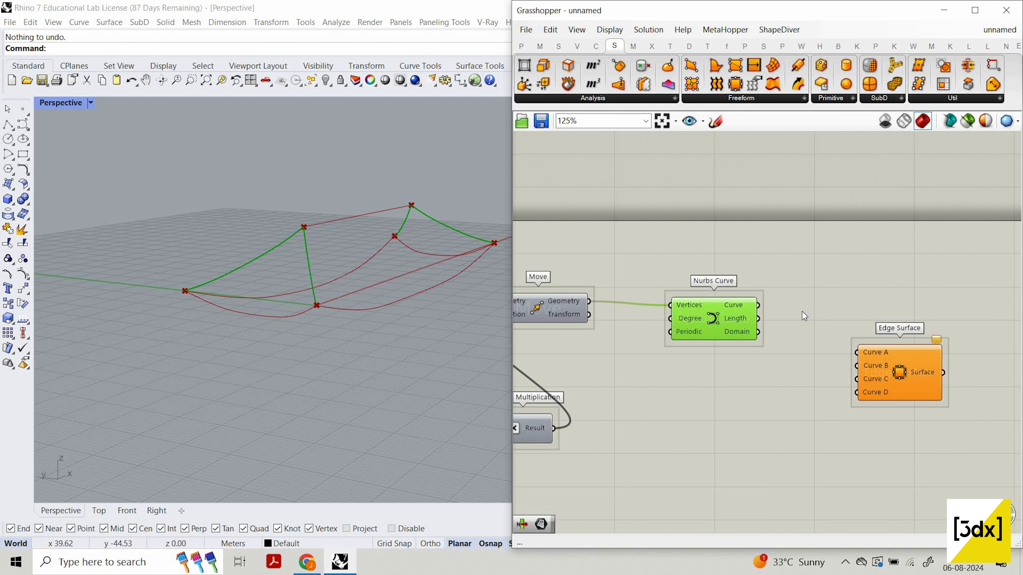
- Flatten the Curve output of the Nurbs Curve component
{"action": "scroll", "coordinate": [751, 339], "scroll_direction": "up", "scroll_amount": 3}
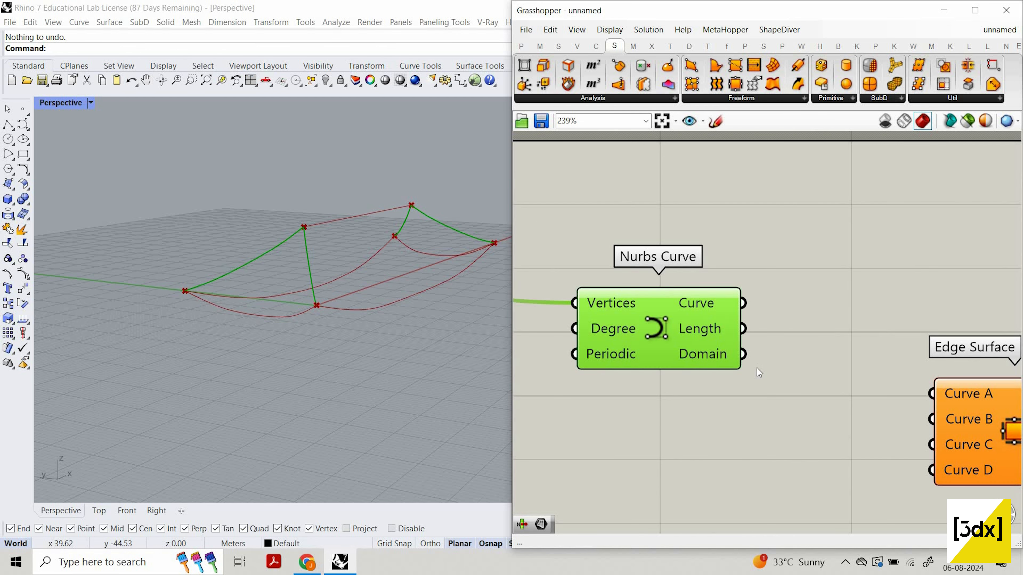
{"action": "right_click", "coordinate": [714, 305]}
{"action": "left_click", "coordinate": [765, 353]}
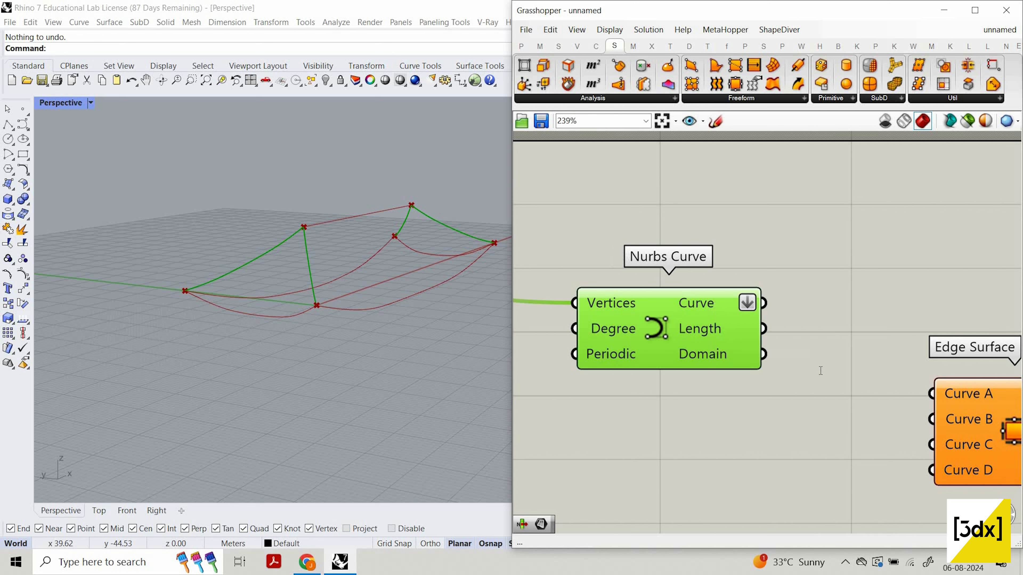
- Add a List Item component fed by the flattened Curve output and place it between Nurbs Curve and Edge Surface
{"action": "double_click", "coordinate": [820, 370]}
{"action": "type", "text": "lis"}
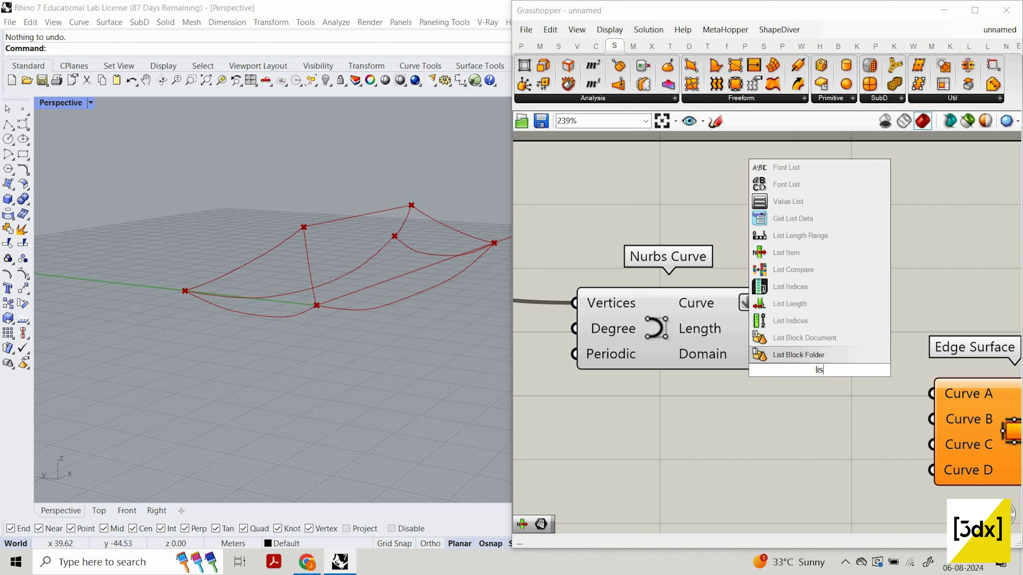
{"action": "type", "text": "t item"}
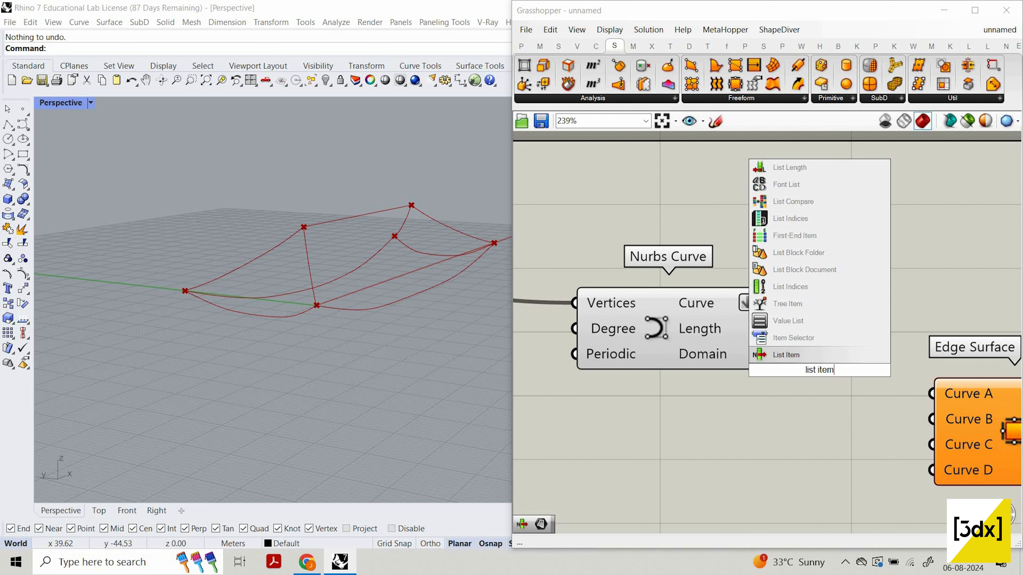
{"action": "left_click", "coordinate": [824, 355]}
{"action": "scroll", "coordinate": [628, 322], "scroll_direction": "down", "scroll_amount": 3}
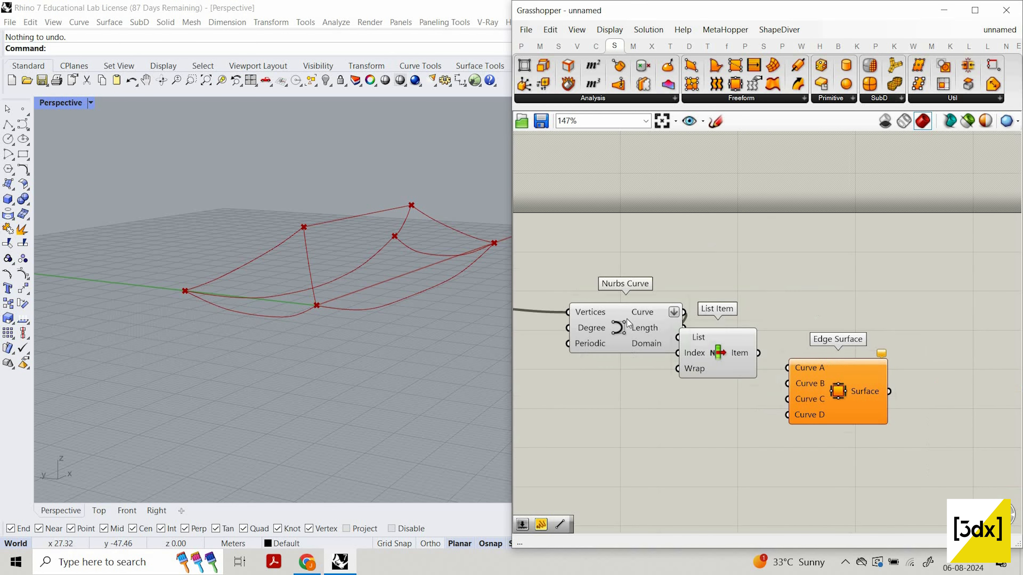
{"action": "scroll", "coordinate": [841, 398], "scroll_direction": "up", "scroll_amount": 4}
{"action": "left_click_drag", "start_coordinate": [841, 399], "coordinate": [975, 305]}
{"action": "left_click_drag", "start_coordinate": [675, 292], "coordinate": [776, 256]}
{"action": "scroll", "coordinate": [939, 344], "scroll_direction": "down", "scroll_amount": 2}
{"action": "right_click_drag", "start_coordinate": [938, 344], "coordinate": [822, 340]}
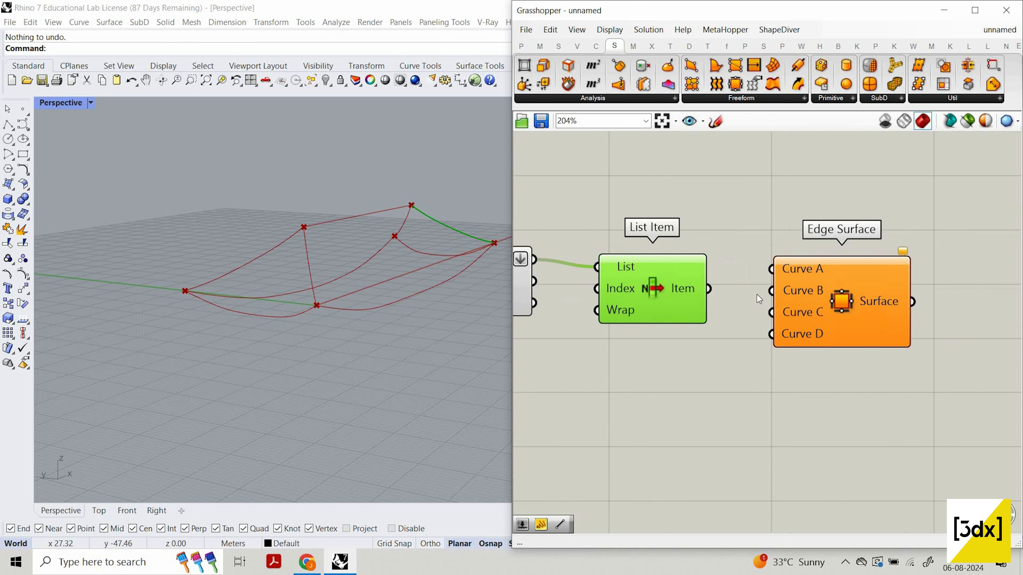
{"action": "left_click", "coordinate": [759, 298]}
{"action": "left_click_drag", "start_coordinate": [862, 296], "coordinate": [914, 296]}
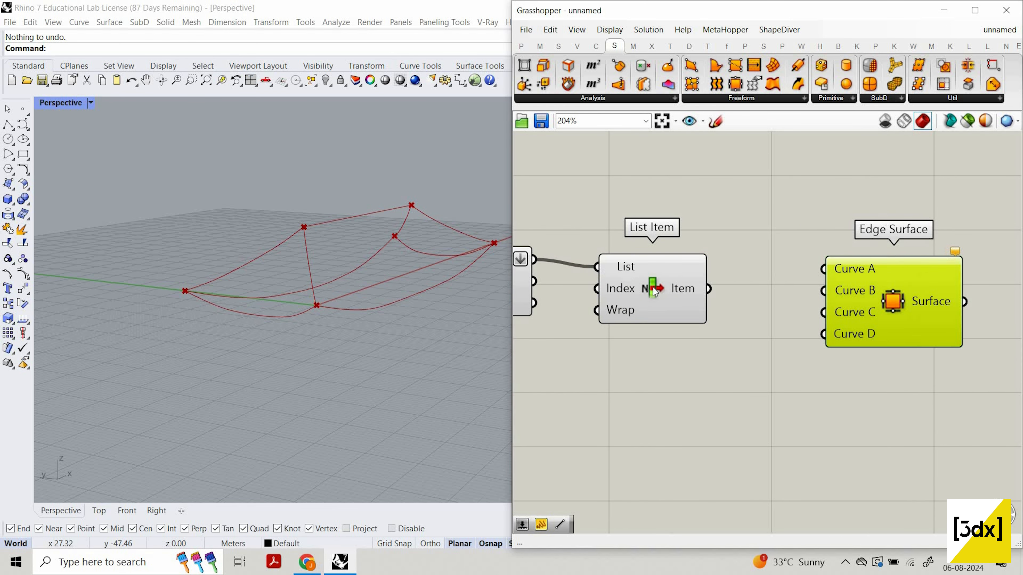
- Check in the viewport which curve the new List Item component picks out
{"action": "left_click", "coordinate": [651, 313]}
{"action": "scroll", "coordinate": [834, 358], "scroll_direction": "down", "scroll_amount": 2}
{"action": "left_click", "coordinate": [867, 308]}
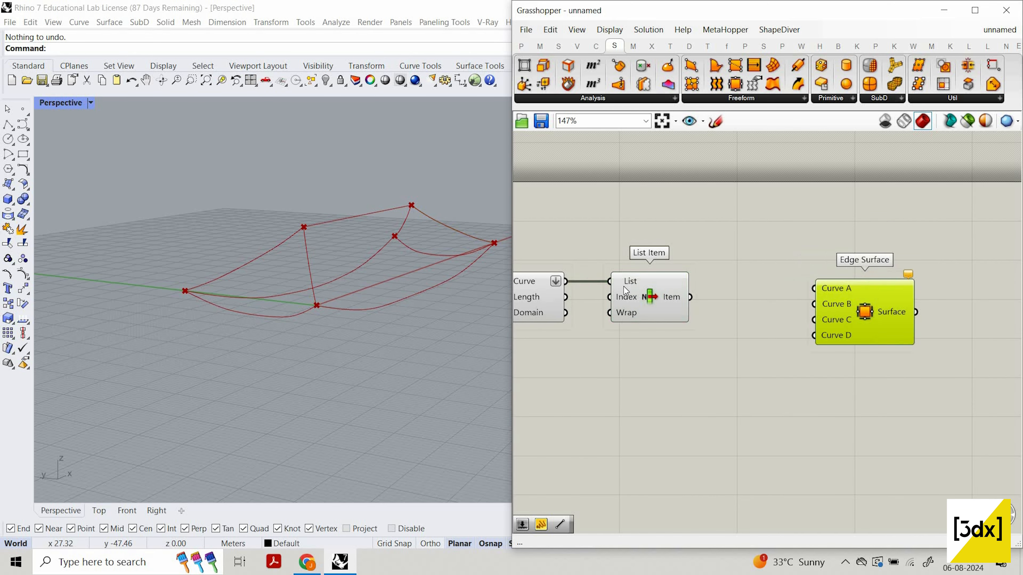
{"action": "left_click", "coordinate": [647, 294]}
{"action": "scroll", "coordinate": [646, 294], "scroll_direction": "up", "scroll_amount": 3}
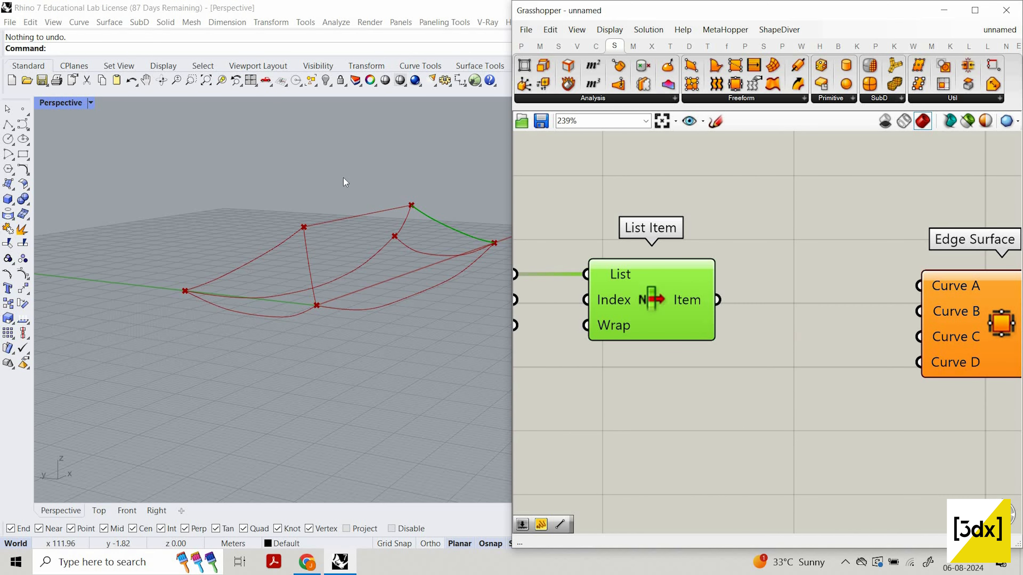
{"action": "right_click_drag", "start_coordinate": [344, 178], "coordinate": [370, 179]}
{"action": "scroll", "coordinate": [348, 174], "scroll_direction": "up", "scroll_amount": 6}
{"action": "scroll", "coordinate": [371, 173], "scroll_direction": "down", "scroll_amount": 6}
{"action": "scroll", "coordinate": [368, 171], "scroll_direction": "up", "scroll_amount": 5}
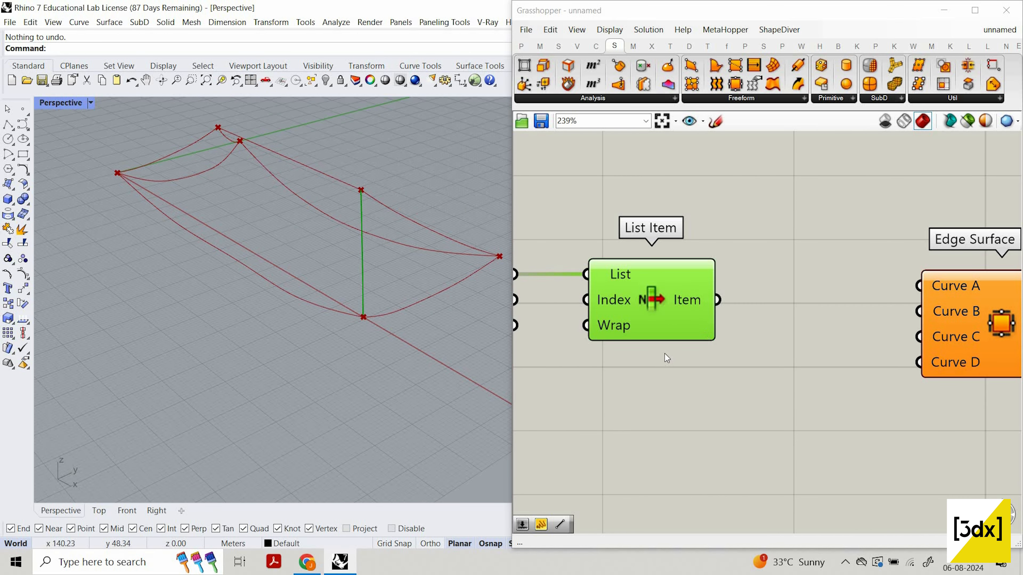
- Add a +1 output to List Item and connect outputs i and +1 to Curve A and Curve B of Edge Surface
{"action": "scroll", "coordinate": [699, 307], "scroll_direction": "up", "scroll_amount": 3}
{"action": "left_click", "coordinate": [648, 358]}
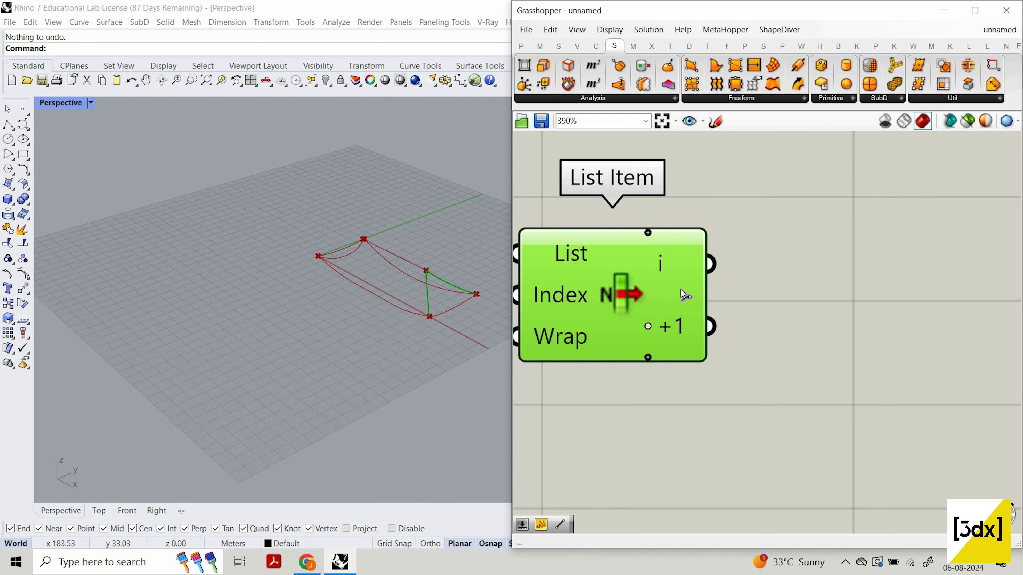
{"action": "scroll", "coordinate": [649, 273], "scroll_direction": "down", "scroll_amount": 2}
{"action": "left_click_drag", "start_coordinate": [693, 266], "coordinate": [685, 314]}
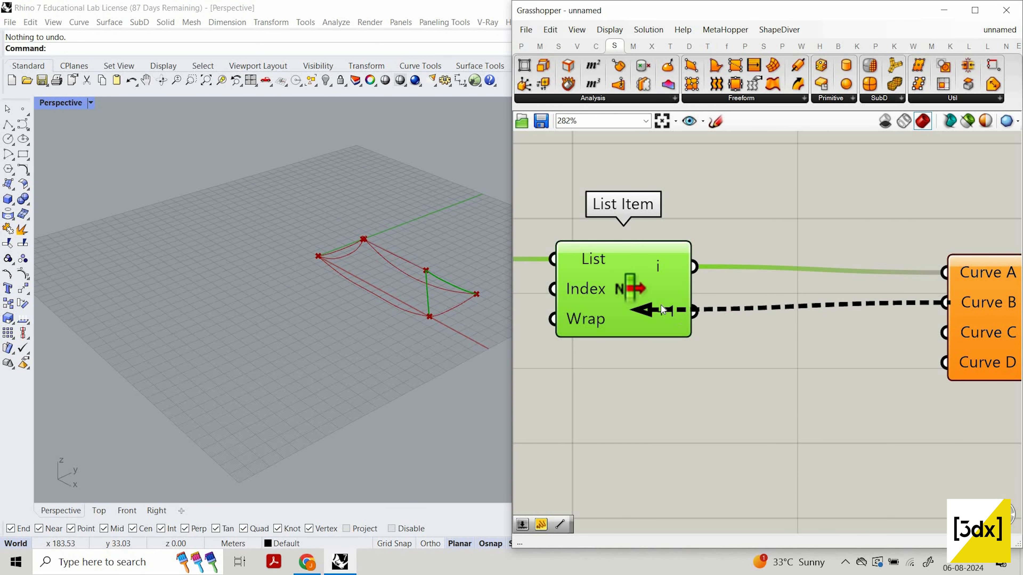
{"action": "scroll", "coordinate": [435, 317], "scroll_direction": "up", "scroll_amount": 5}
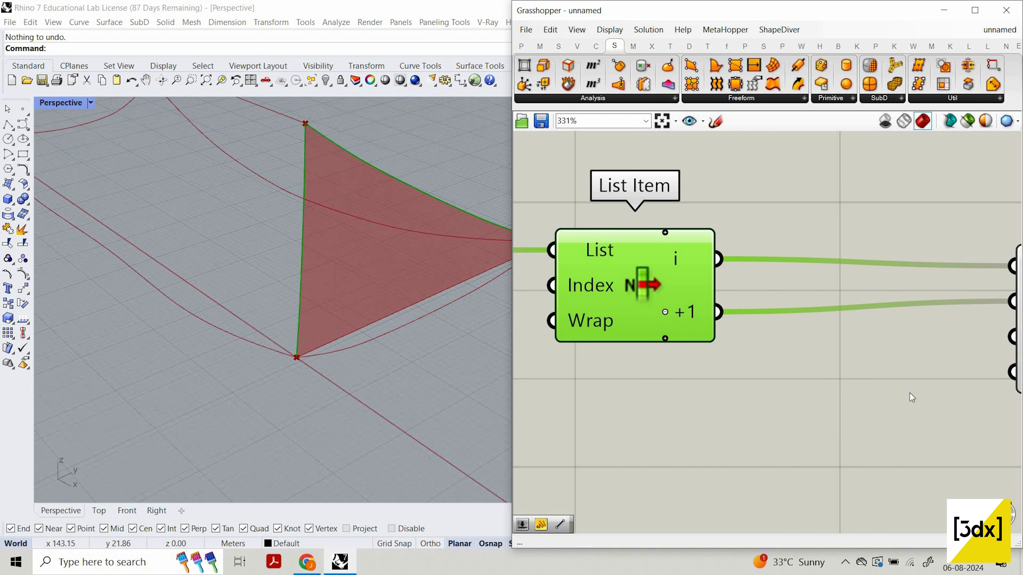
- Examine the side Nurbs Curve and the List Item feeding the End Points components as sources for the surface's third edge
{"action": "scroll", "coordinate": [890, 348], "scroll_direction": "down", "scroll_amount": 10}
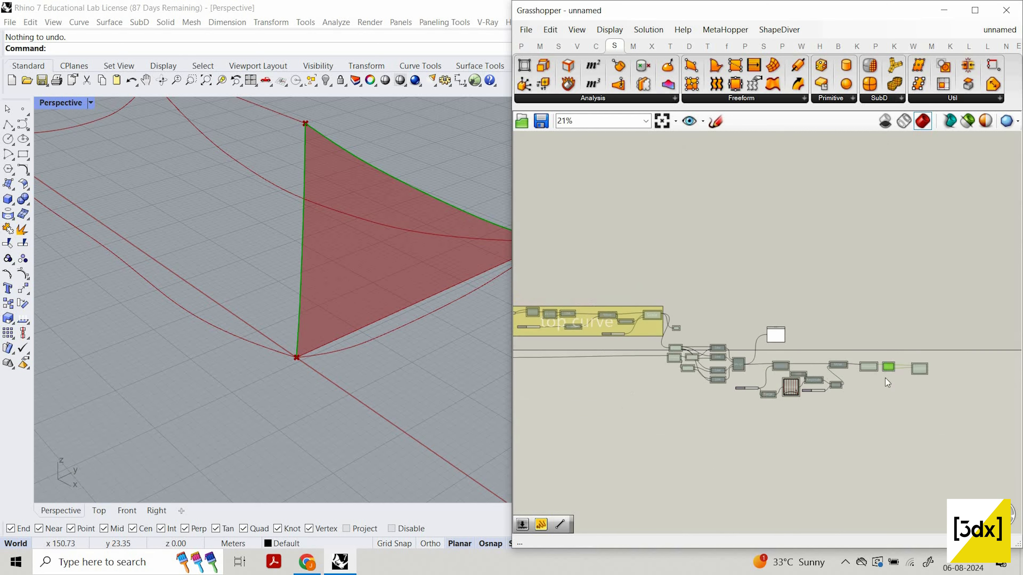
{"action": "scroll", "coordinate": [727, 349], "scroll_direction": "up", "scroll_amount": 6}
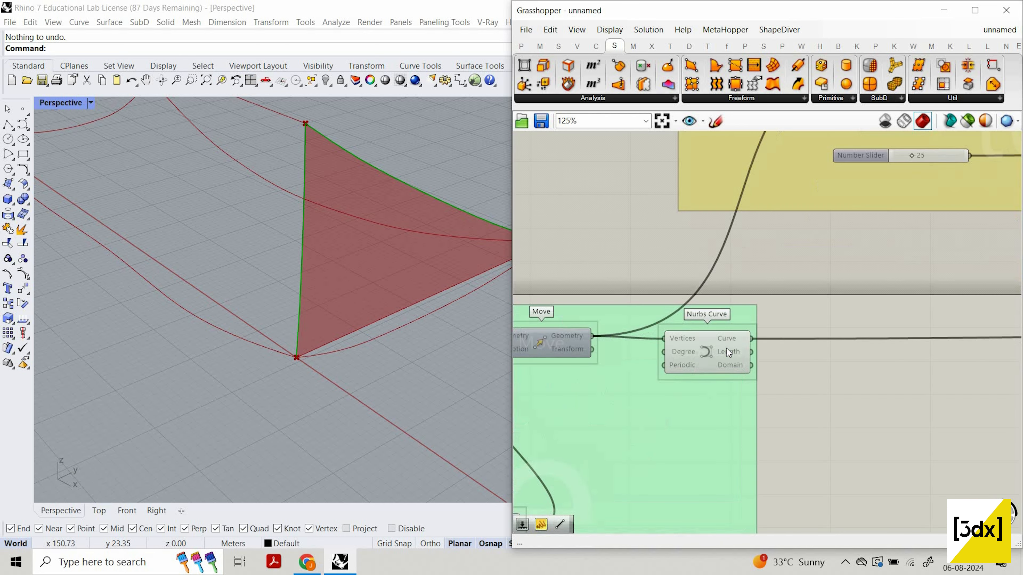
{"action": "left_click", "coordinate": [726, 349]}
{"action": "scroll", "coordinate": [742, 393], "scroll_direction": "down", "scroll_amount": 6}
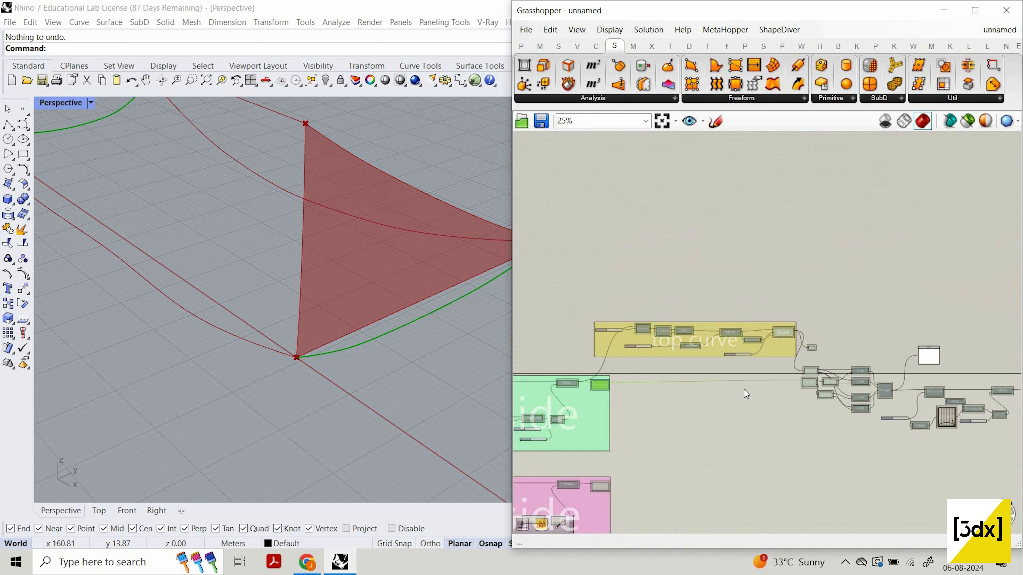
{"action": "scroll", "coordinate": [678, 416], "scroll_direction": "up", "scroll_amount": 7}
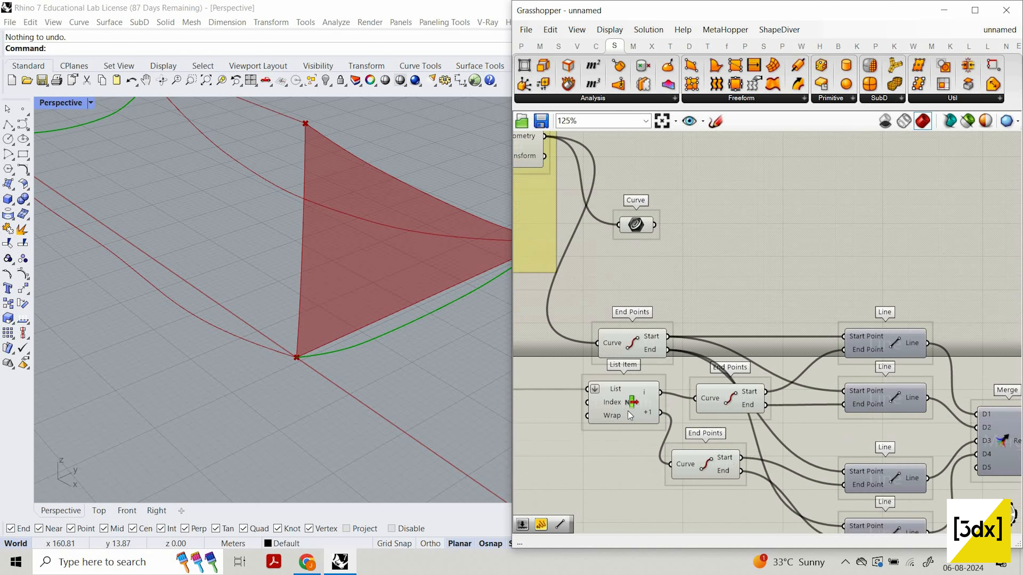
{"action": "left_click", "coordinate": [628, 411]}
{"action": "left_click", "coordinate": [617, 485]}
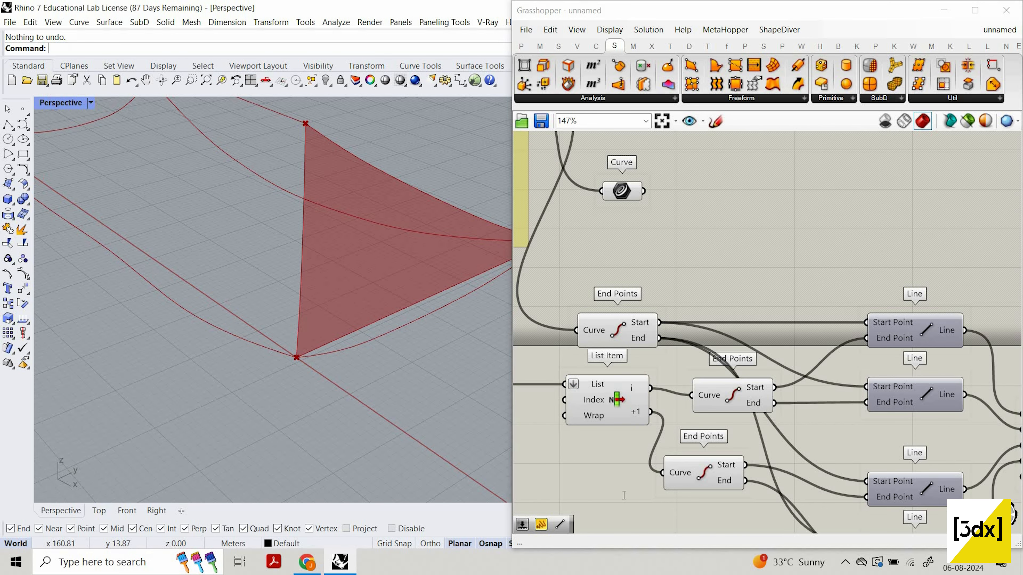
- Add a Curve parameter below the End Points' List Item and feed it from that component's i output
{"action": "double_click", "coordinate": [624, 496]}
{"action": "type", "text": "curve"}
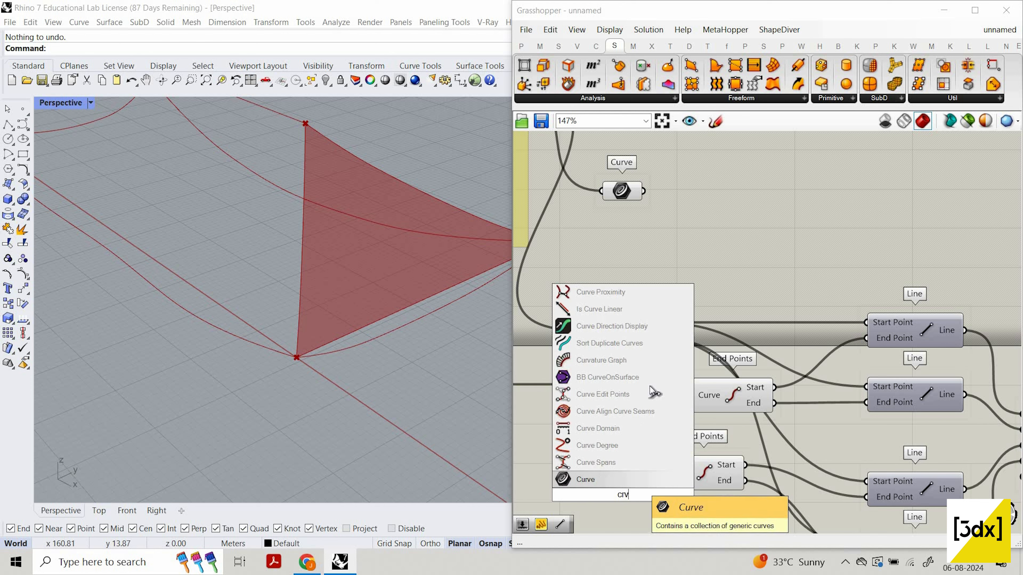
{"action": "key", "text": "Return"}
{"action": "left_click_drag", "start_coordinate": [602, 495], "coordinate": [639, 365]}
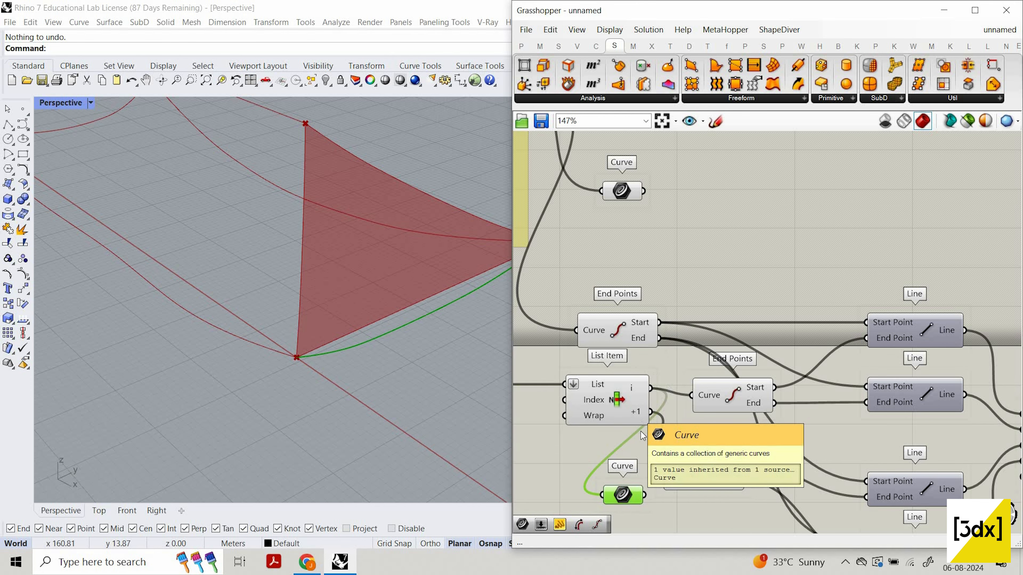
- Route the new Curve parameter's input wire through a Relay and move the parameter over to the Edge Surface area
{"action": "scroll", "coordinate": [665, 383], "scroll_direction": "down", "scroll_amount": 4}
{"action": "scroll", "coordinate": [640, 428], "scroll_direction": "down", "scroll_amount": 3}
{"action": "left_click_drag", "start_coordinate": [643, 400], "coordinate": [686, 500]}
{"action": "scroll", "coordinate": [673, 494], "scroll_direction": "up", "scroll_amount": 6}
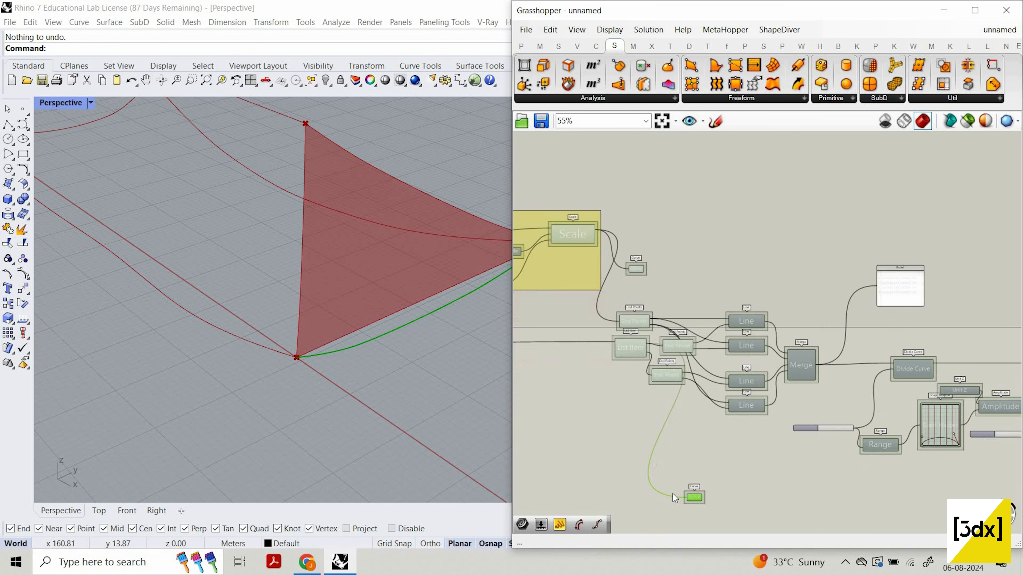
{"action": "scroll", "coordinate": [640, 474], "scroll_direction": "down", "scroll_amount": 7}
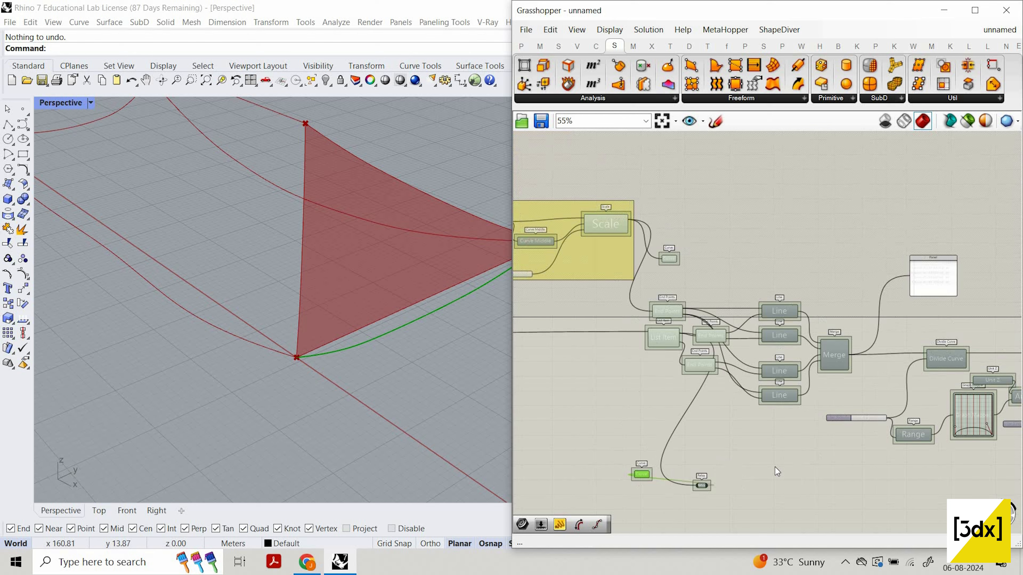
{"action": "scroll", "coordinate": [904, 486], "scroll_direction": "down", "scroll_amount": 1}
{"action": "left_click_drag", "start_coordinate": [904, 486], "coordinate": [726, 475]}
{"action": "scroll", "coordinate": [802, 478], "scroll_direction": "up", "scroll_amount": 4}
{"action": "scroll", "coordinate": [725, 475], "scroll_direction": "up", "scroll_amount": 4}
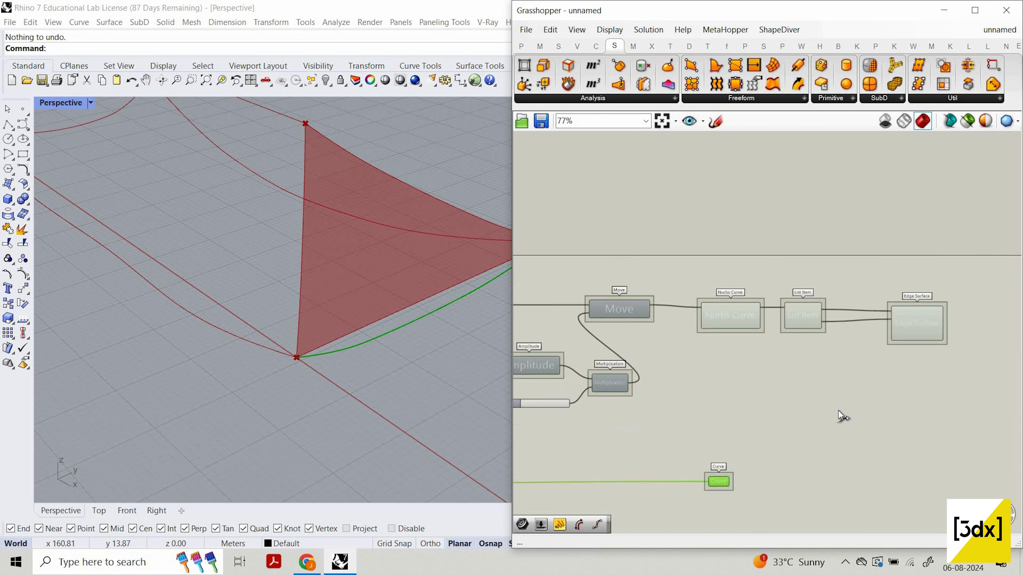
- Connect the Curve parameter to the Curve C input of Edge Surface
{"action": "left_click_drag", "start_coordinate": [924, 313], "coordinate": [935, 304]}
{"action": "left_click", "coordinate": [940, 317]}
{"action": "scroll", "coordinate": [927, 356], "scroll_direction": "down", "scroll_amount": 3}
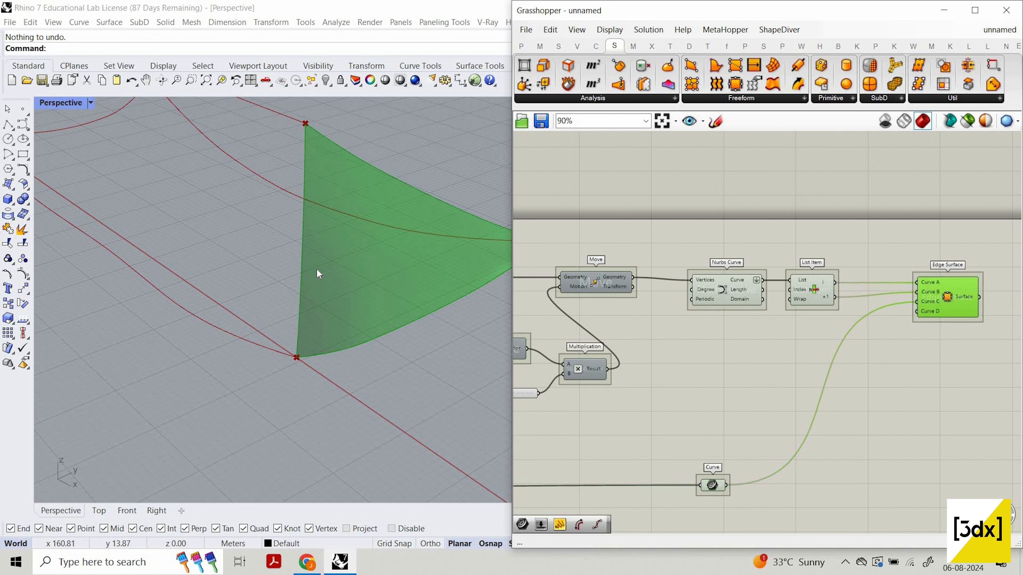
- Inspect the three-edged surface in the viewport from several angles against its boundary curves
{"action": "right_click_drag", "start_coordinate": [316, 269], "coordinate": [355, 291]}
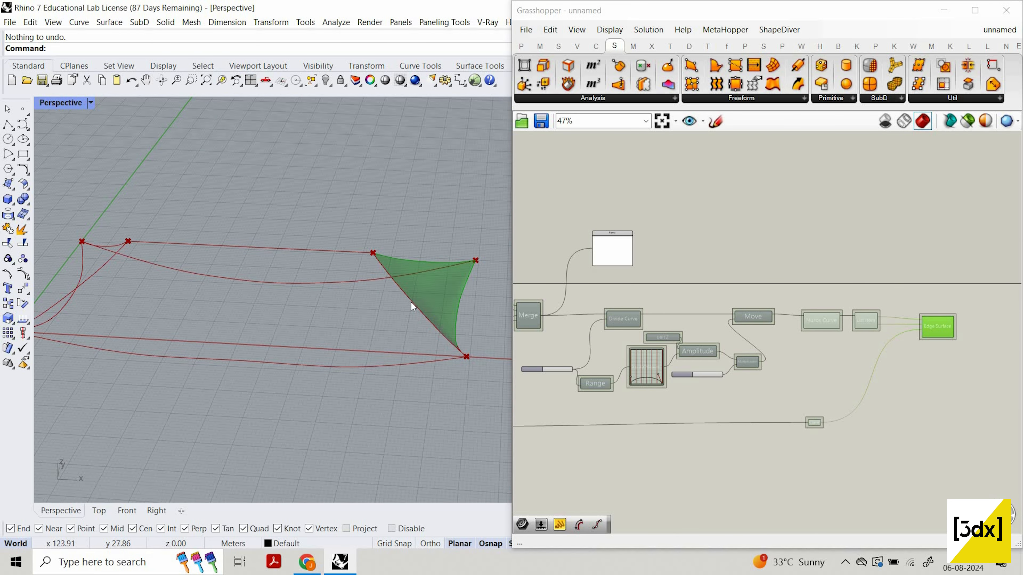
{"action": "right_click_drag", "start_coordinate": [328, 314], "coordinate": [189, 316]}
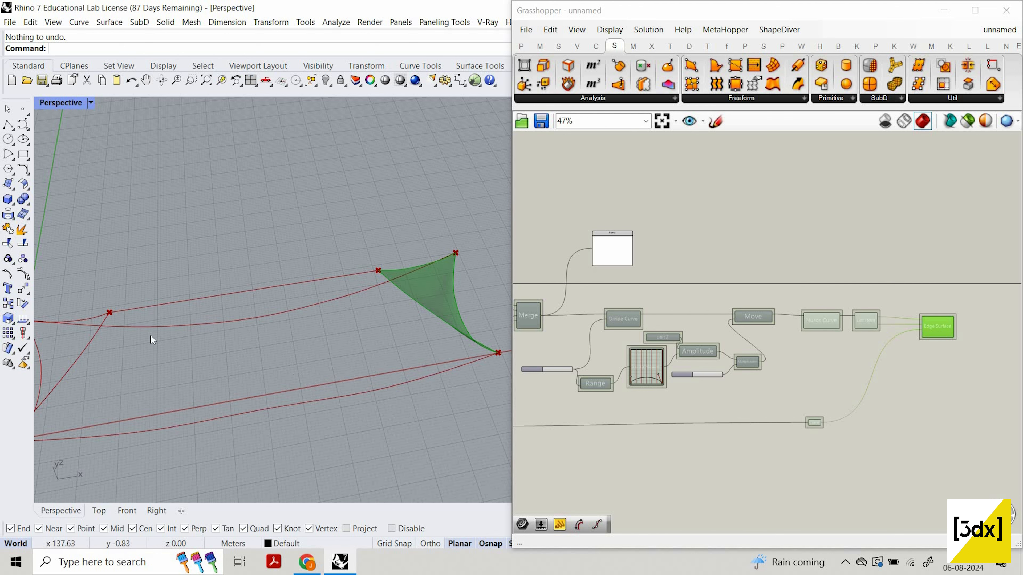
{"action": "scroll", "coordinate": [150, 336], "scroll_direction": "down", "scroll_amount": 3}
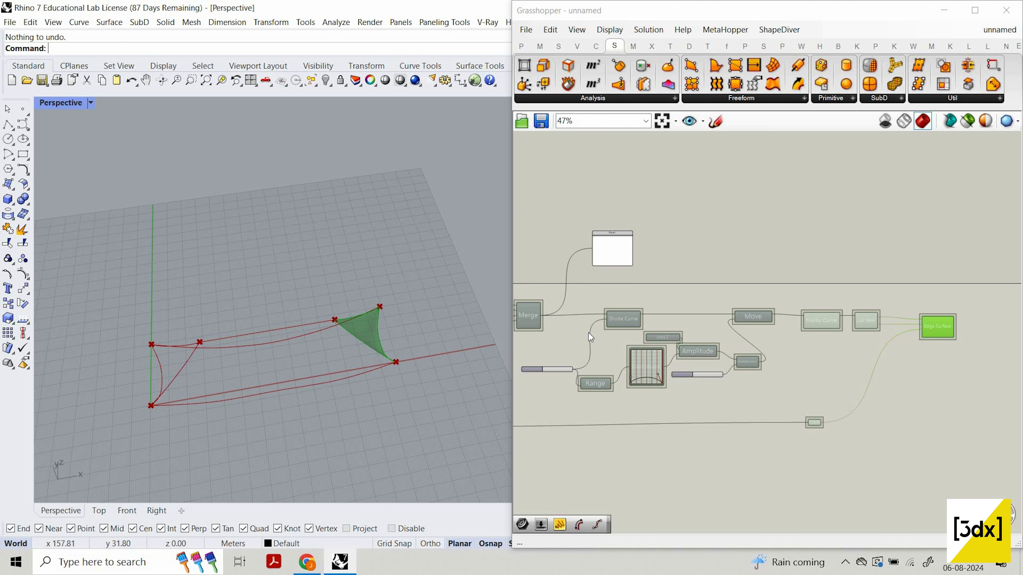
{"action": "scroll", "coordinate": [885, 317], "scroll_direction": "up", "scroll_amount": 5}
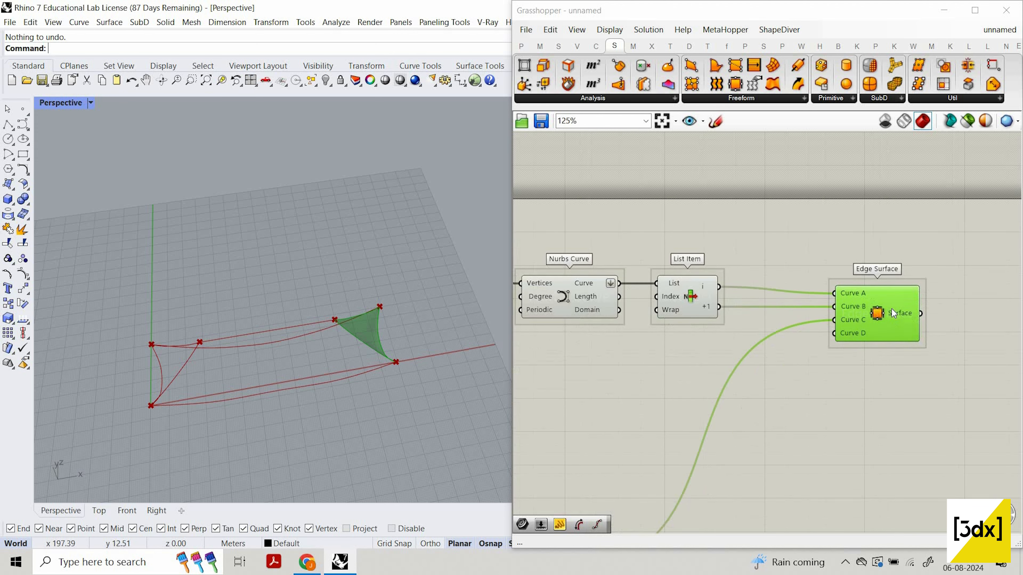
{"action": "left_click_drag", "start_coordinate": [892, 309], "coordinate": [897, 303]}
{"action": "scroll", "coordinate": [891, 308], "scroll_direction": "down", "scroll_amount": 4}
{"action": "scroll", "coordinate": [721, 449], "scroll_direction": "up", "scroll_amount": 3}
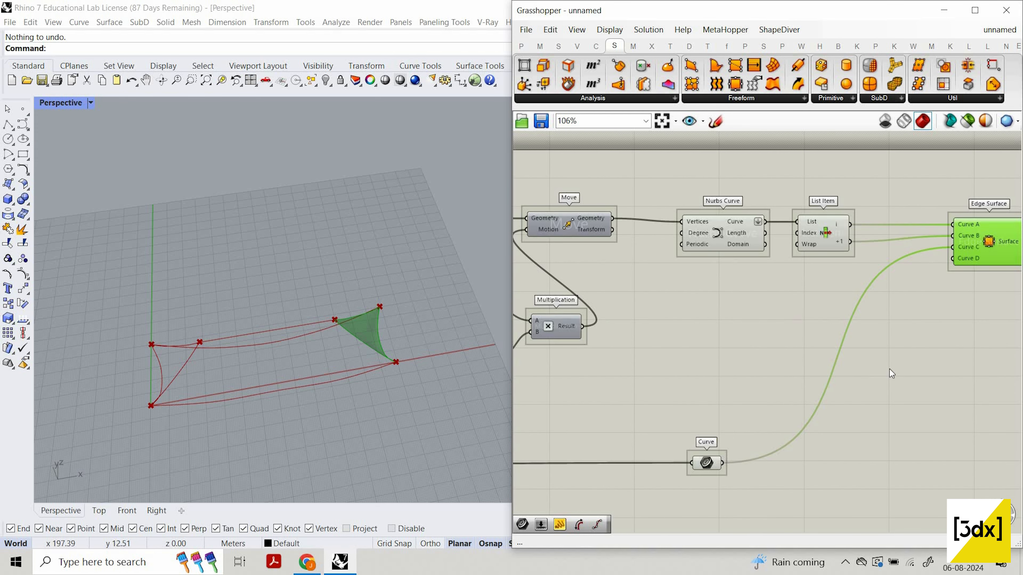
- Remove the Relay from the wire so that the Curve parameter is fed directly by the List Item
{"action": "left_click", "coordinate": [707, 462]}
{"action": "scroll", "coordinate": [664, 445], "scroll_direction": "down", "scroll_amount": 4}
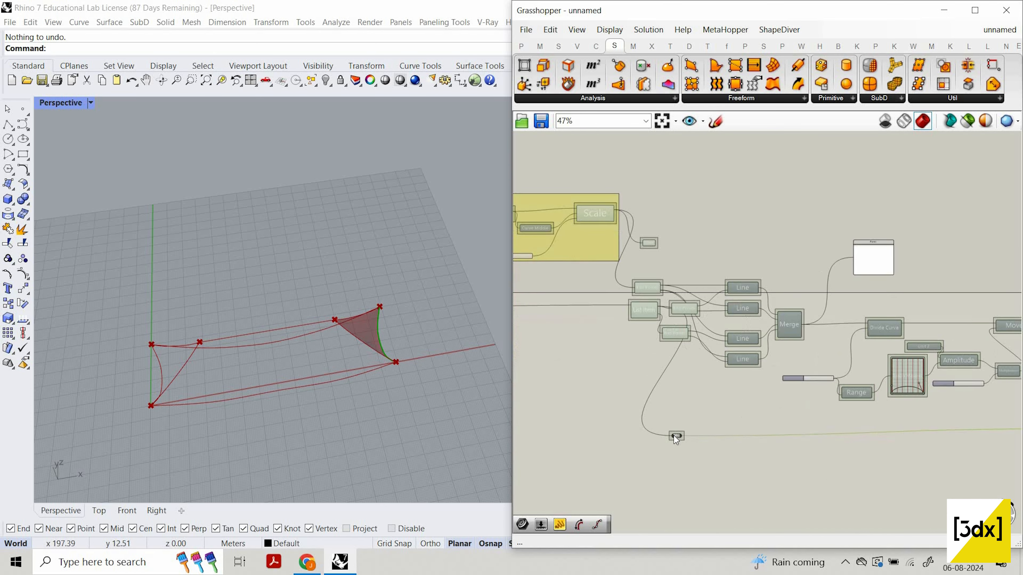
{"action": "scroll", "coordinate": [674, 435], "scroll_direction": "up", "scroll_amount": 2}
{"action": "left_click_drag", "start_coordinate": [674, 435], "coordinate": [794, 417]}
{"action": "scroll", "coordinate": [742, 401], "scroll_direction": "down", "scroll_amount": 4}
{"action": "scroll", "coordinate": [820, 405], "scroll_direction": "down", "scroll_amount": 2}
{"action": "scroll", "coordinate": [850, 416], "scroll_direction": "up", "scroll_amount": 3}
{"action": "scroll", "coordinate": [753, 413], "scroll_direction": "up", "scroll_amount": 3}
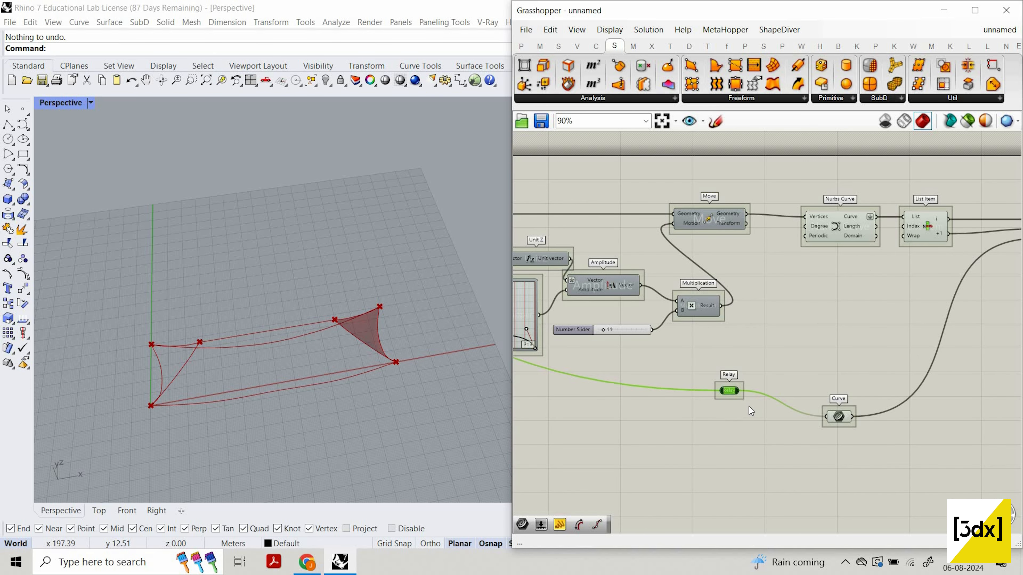
{"action": "scroll", "coordinate": [748, 406], "scroll_direction": "up", "scroll_amount": 2}
{"action": "scroll", "coordinate": [906, 422], "scroll_direction": "up", "scroll_amount": 3}
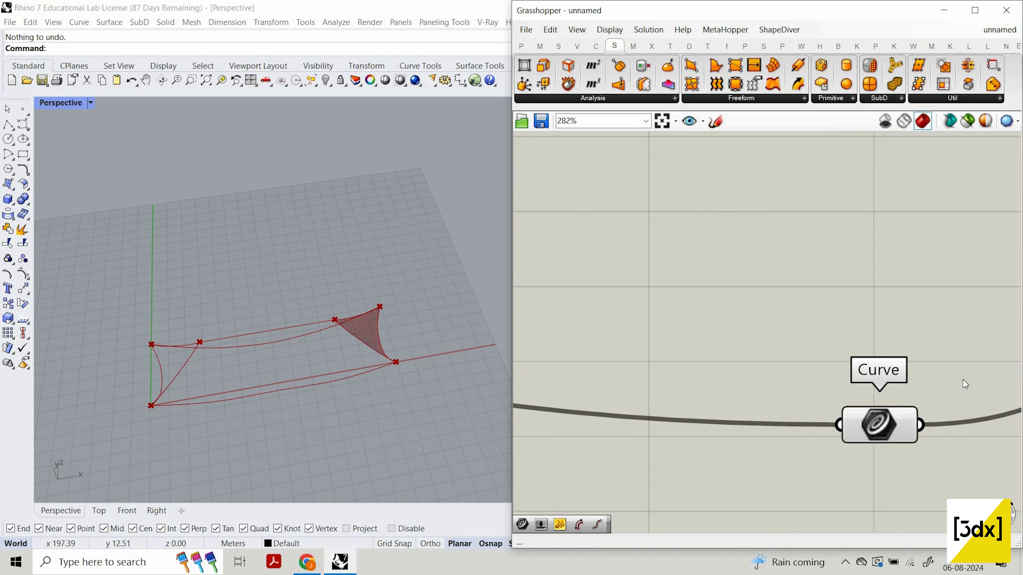
- Set the Curve parameter's wire display to Hidden and place the parameter directly beneath the List Item beside Edge Surface
{"action": "right_click", "coordinate": [878, 423]}
{"action": "mouse_move", "coordinate": [964, 347]}
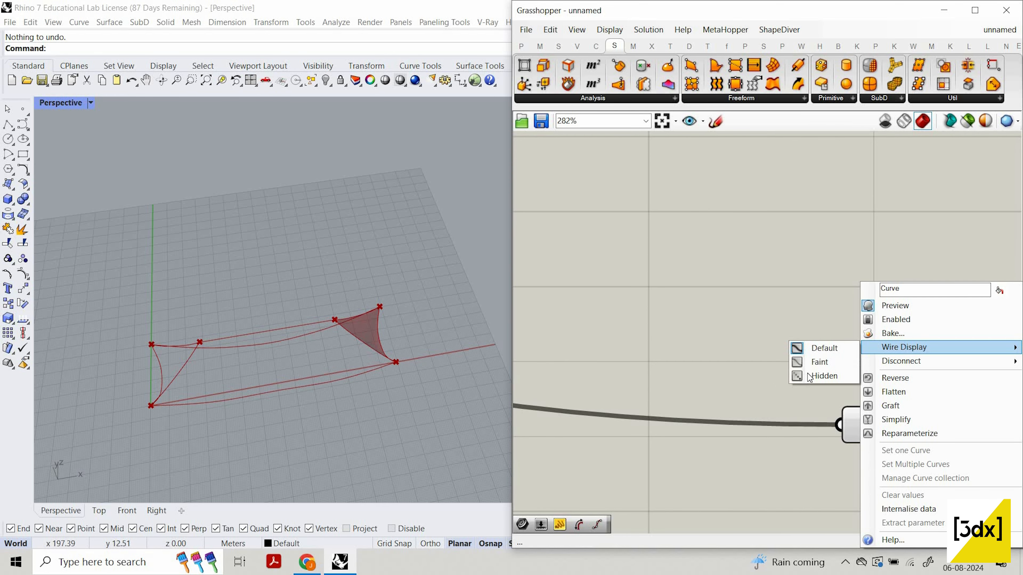
{"action": "left_click", "coordinate": [820, 376]}
{"action": "scroll", "coordinate": [783, 391], "scroll_direction": "down", "scroll_amount": 4}
{"action": "left_click_drag", "start_coordinate": [808, 473], "coordinate": [817, 418]}
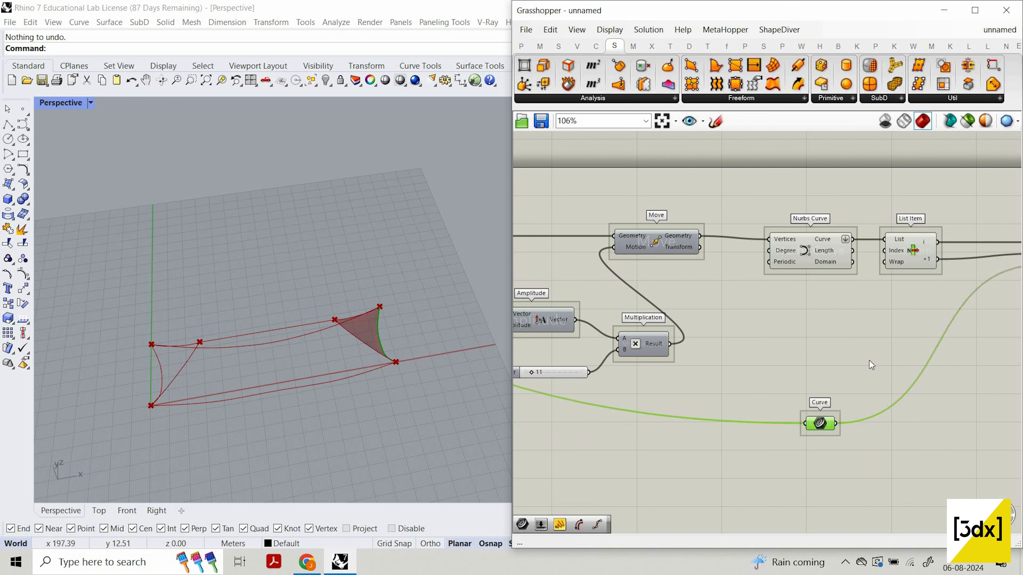
{"action": "scroll", "coordinate": [819, 328], "scroll_direction": "up", "scroll_amount": 4}
{"action": "mouse_move", "coordinate": [808, 323]}
{"action": "left_mouse_down"}
{"action": "mouse_move", "coordinate": [816, 307]}
{"action": "mouse_move", "coordinate": [809, 319]}
{"action": "left_mouse_up"}
{"action": "left_click", "coordinate": [785, 413]}
{"action": "scroll", "coordinate": [954, 332], "scroll_direction": "down", "scroll_amount": 5}
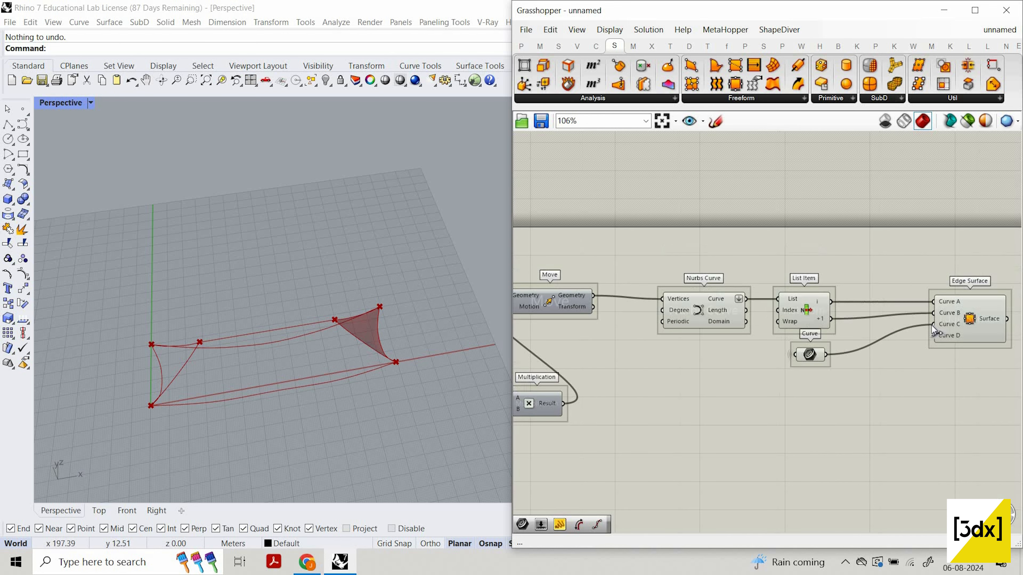
{"action": "scroll", "coordinate": [851, 383], "scroll_direction": "up", "scroll_amount": 4}
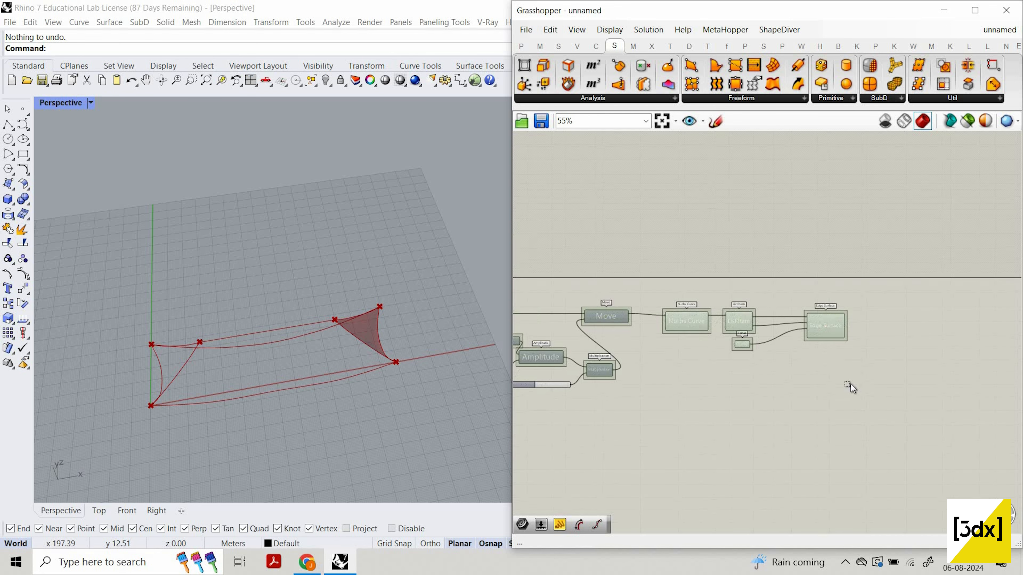
{"action": "left_click_drag", "start_coordinate": [852, 385], "coordinate": [636, 257]}
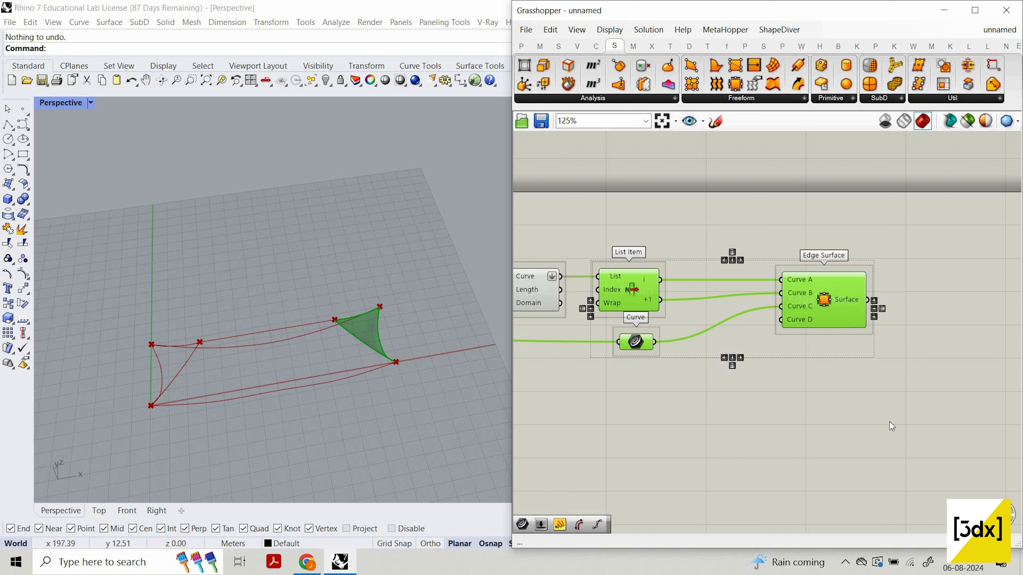
{"action": "left_click", "coordinate": [808, 355]}
{"action": "left_click_drag", "start_coordinate": [889, 423], "coordinate": [761, 309]}
{"action": "scroll", "coordinate": [785, 324], "scroll_direction": "down", "scroll_amount": 2}
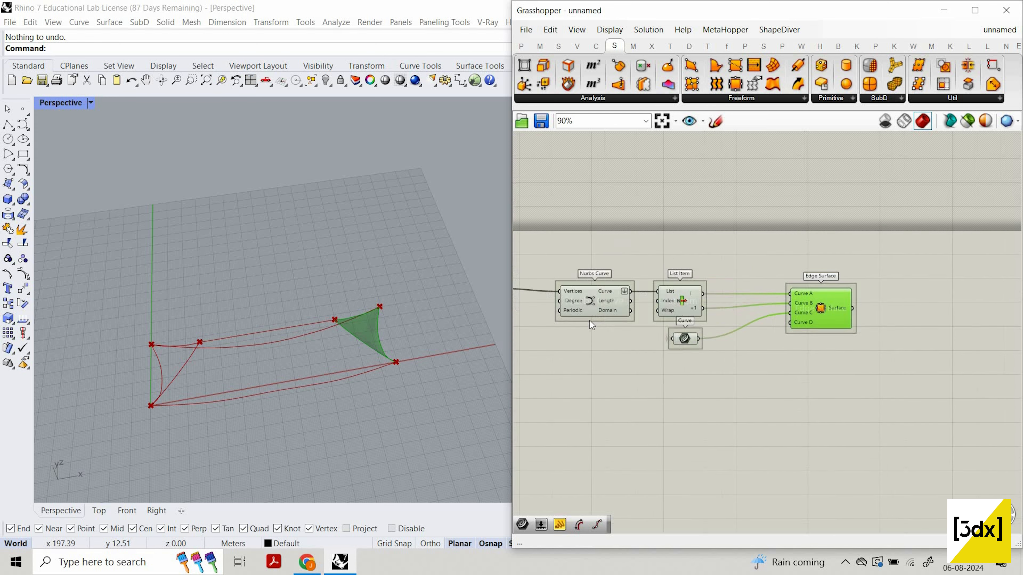
- Add the +2 and +3 outputs to the List Item that feeds Edge Surface
{"action": "scroll", "coordinate": [633, 278], "scroll_direction": "up", "scroll_amount": 4}
{"action": "left_click", "coordinate": [654, 280]}
{"action": "left_click", "coordinate": [743, 324]}
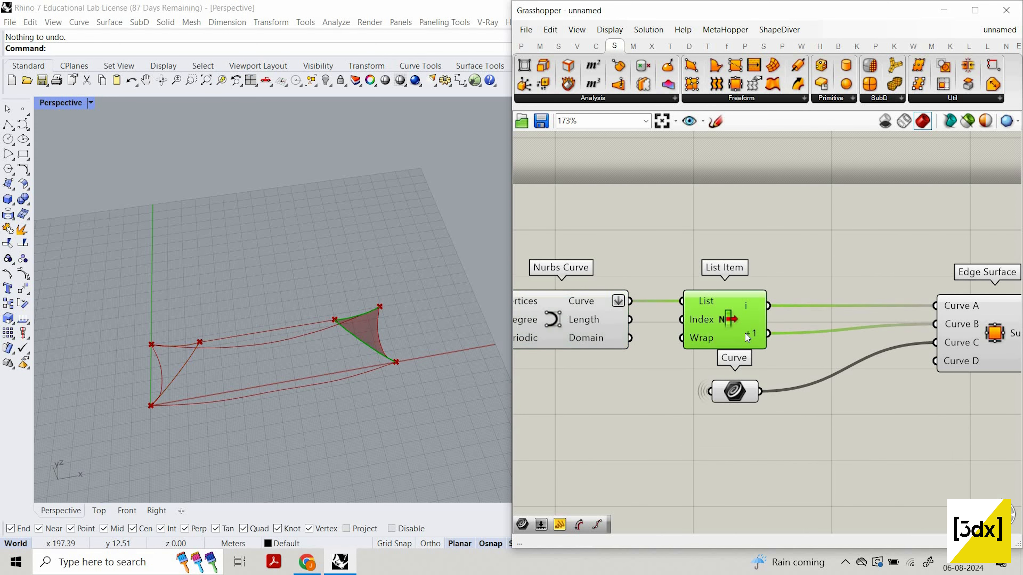
{"action": "scroll", "coordinate": [727, 345], "scroll_direction": "up", "scroll_amount": 6}
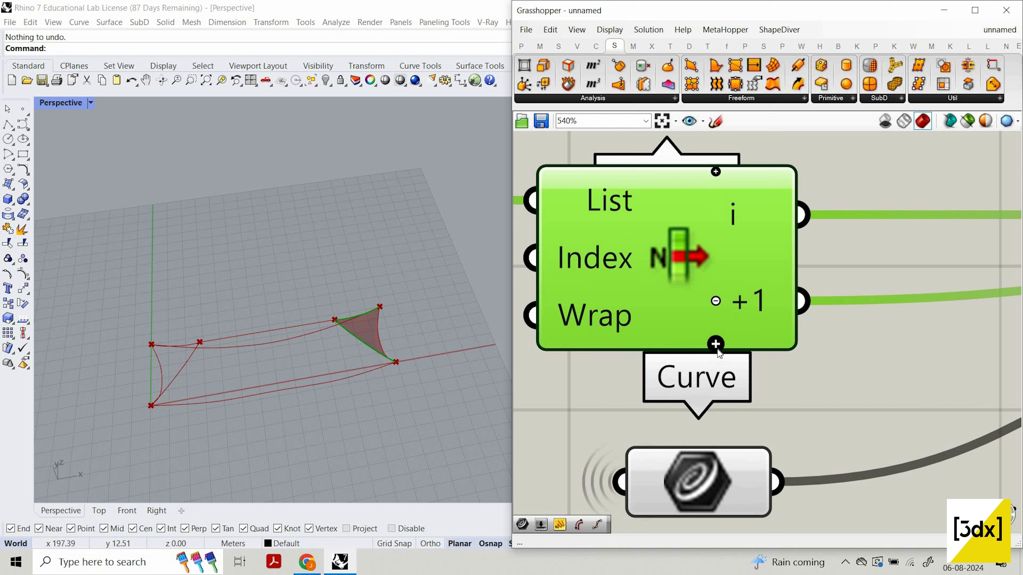
{"action": "left_click", "coordinate": [715, 343]}
{"action": "left_click", "coordinate": [715, 343]}
{"action": "scroll", "coordinate": [715, 355], "scroll_direction": "down", "scroll_amount": 8}
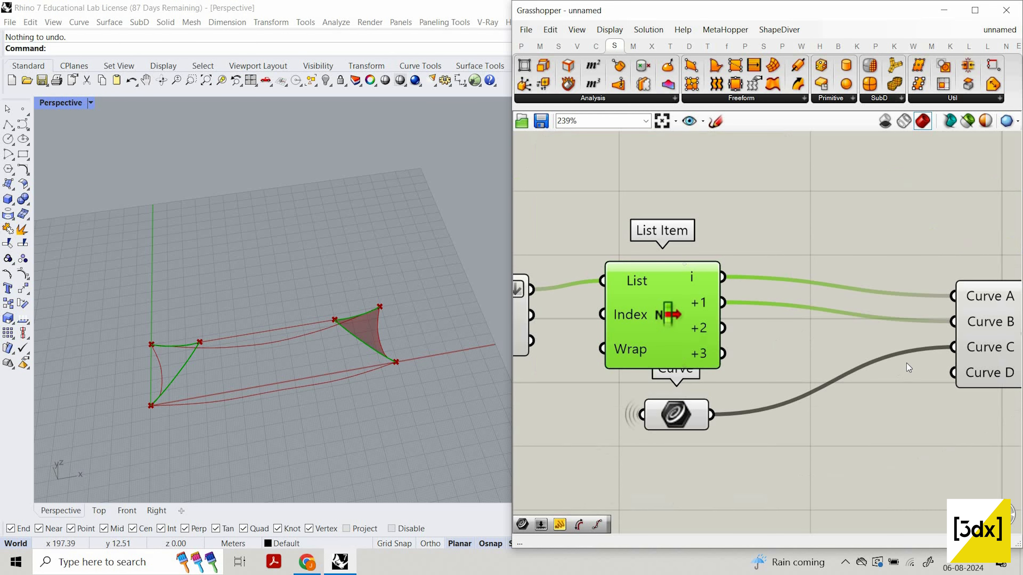
- Duplicate the Edge Surface below the original and feed its Curve A and Curve B inputs from List Item outputs +2 and +3
{"action": "scroll", "coordinate": [844, 324], "scroll_direction": "up", "scroll_amount": 2}
{"action": "left_click_drag", "start_coordinate": [844, 324], "coordinate": [882, 487], "text": "alt"}
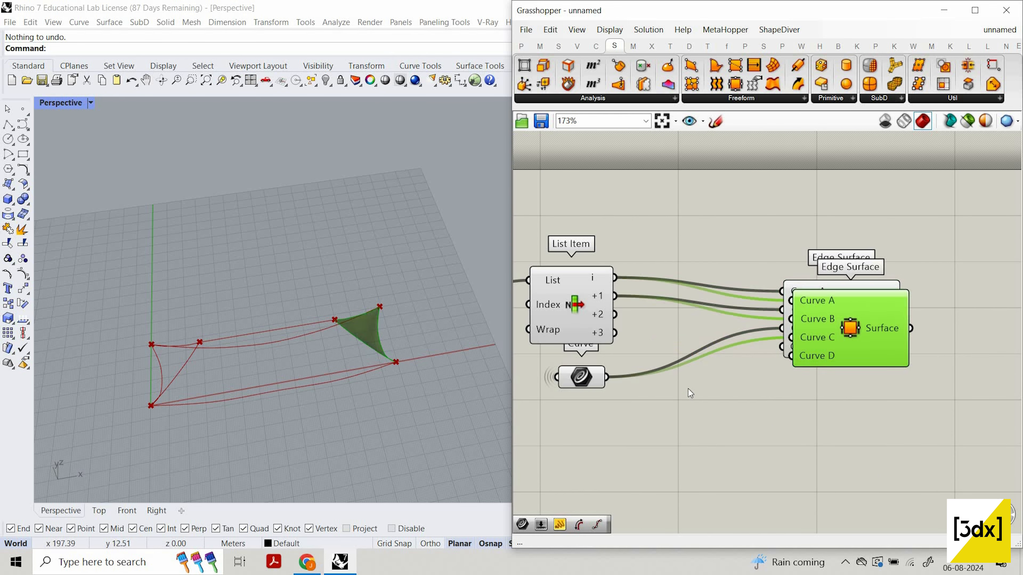
{"action": "left_click_drag", "start_coordinate": [821, 471], "coordinate": [620, 337]}
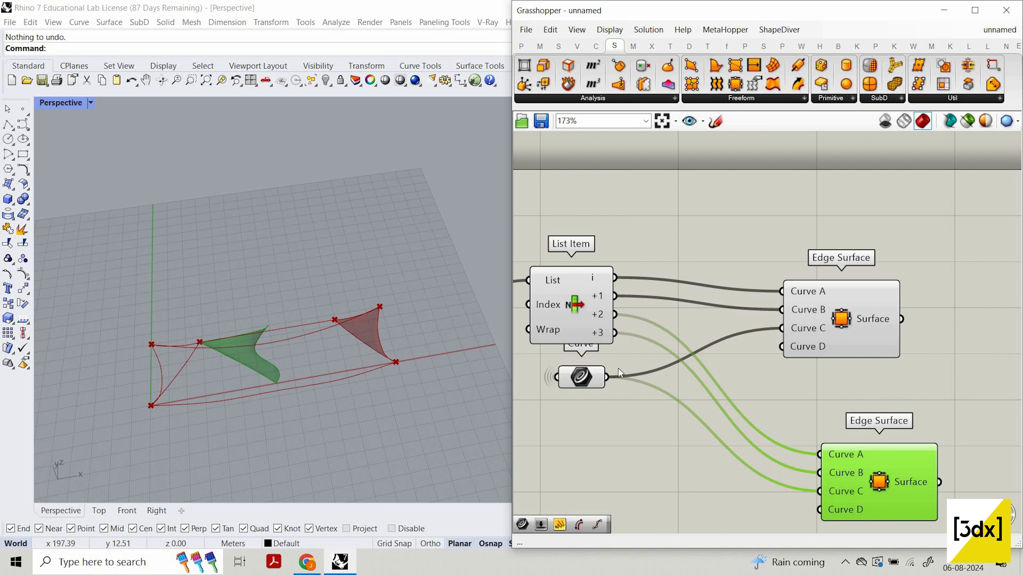
- Add a Curve parameter near the upstream End Points components and feed it from the +1 output of the adjacent List Item
{"action": "scroll", "coordinate": [619, 369], "scroll_direction": "down", "scroll_amount": 3}
{"action": "scroll", "coordinate": [619, 369], "scroll_direction": "up", "scroll_amount": 3}
{"action": "scroll", "coordinate": [578, 399], "scroll_direction": "down", "scroll_amount": 5}
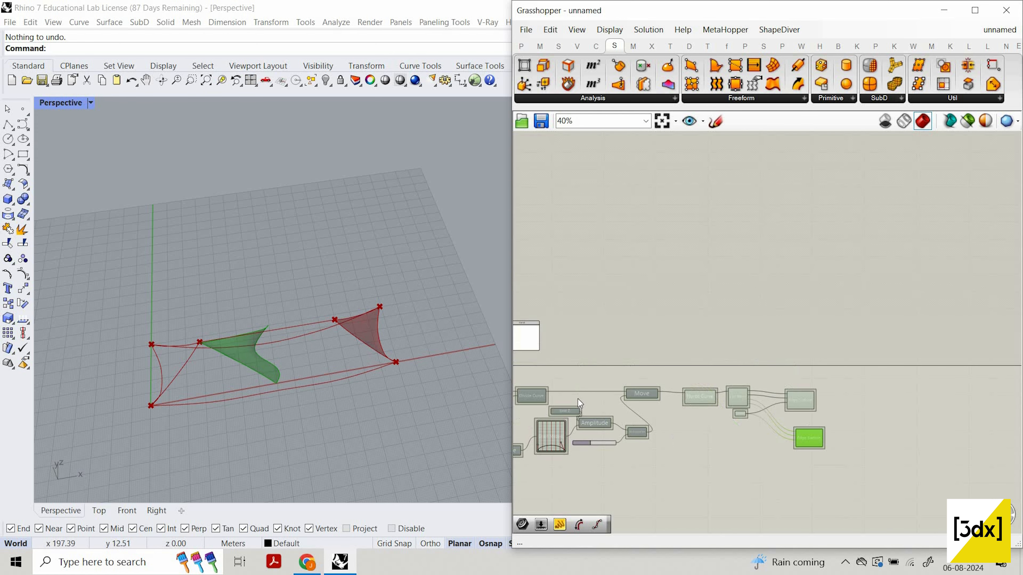
{"action": "scroll", "coordinate": [537, 389], "scroll_direction": "up", "scroll_amount": 6}
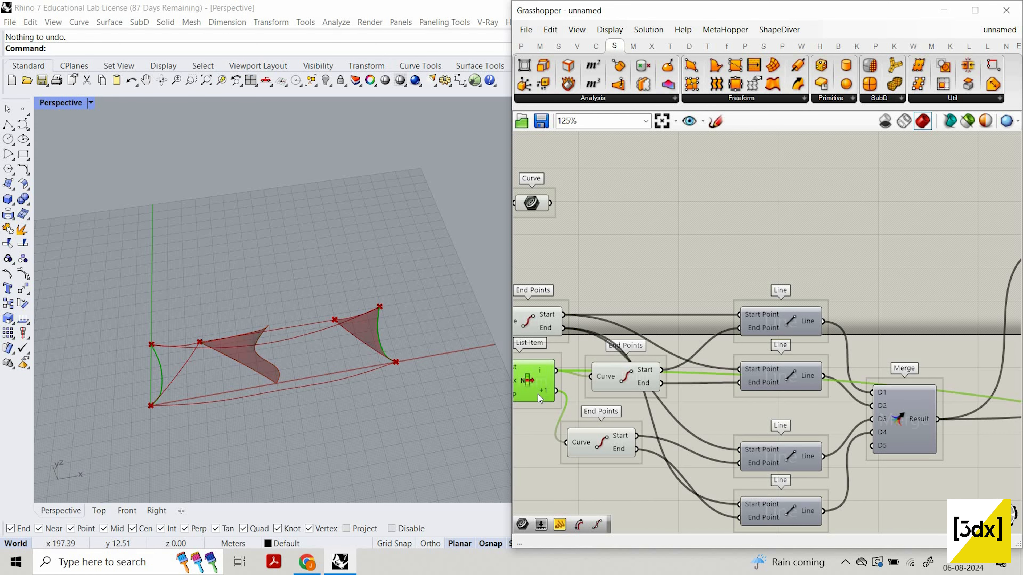
{"action": "scroll", "coordinate": [540, 392], "scroll_direction": "down", "scroll_amount": 3}
{"action": "scroll", "coordinate": [575, 341], "scroll_direction": "up", "scroll_amount": 2}
{"action": "scroll", "coordinate": [608, 384], "scroll_direction": "down", "scroll_amount": 4}
{"action": "scroll", "coordinate": [665, 489], "scroll_direction": "up", "scroll_amount": 4}
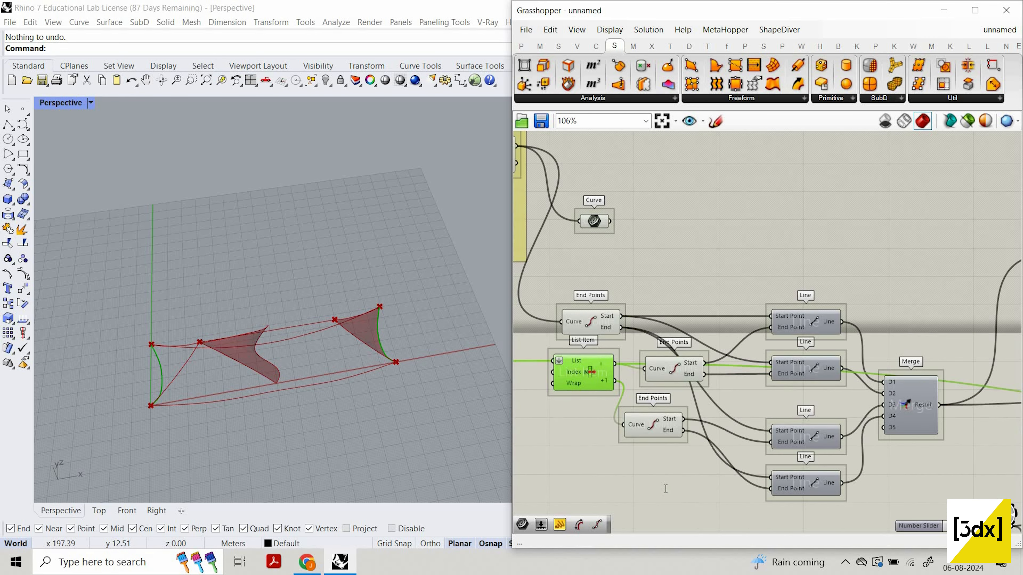
{"action": "double_click", "coordinate": [665, 489]}
{"action": "type", "text": "curve"}
{"action": "key", "text": "Return"}
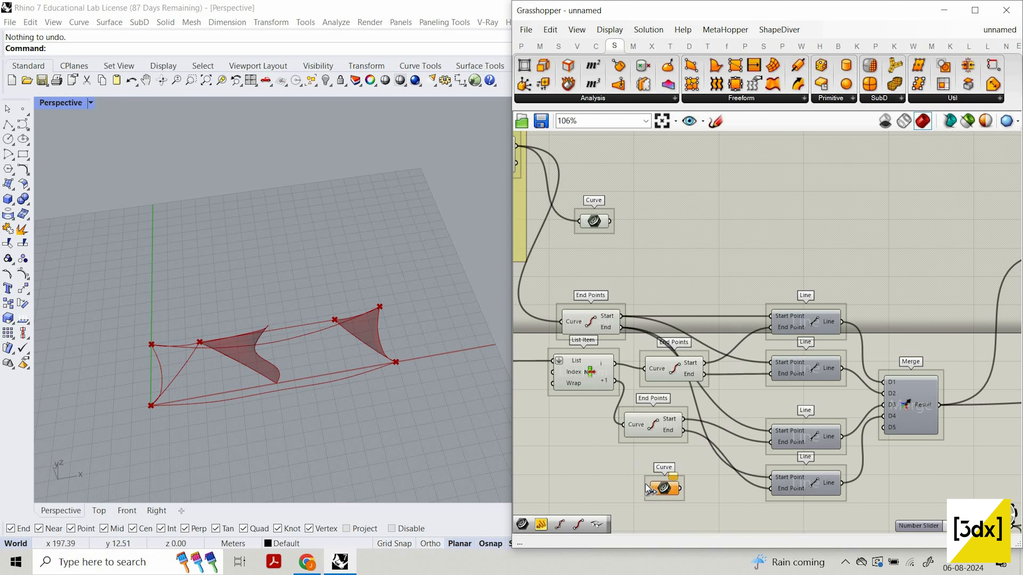
{"action": "left_click_drag", "start_coordinate": [615, 381], "coordinate": [803, 424]}
- Place the new Curve parameter beneath the existing one near the Edge Surfaces and set its wire display to Hidden
{"action": "scroll", "coordinate": [602, 373], "scroll_direction": "down", "scroll_amount": 6}
{"action": "right_click_drag", "start_coordinate": [858, 419], "coordinate": [803, 424]}
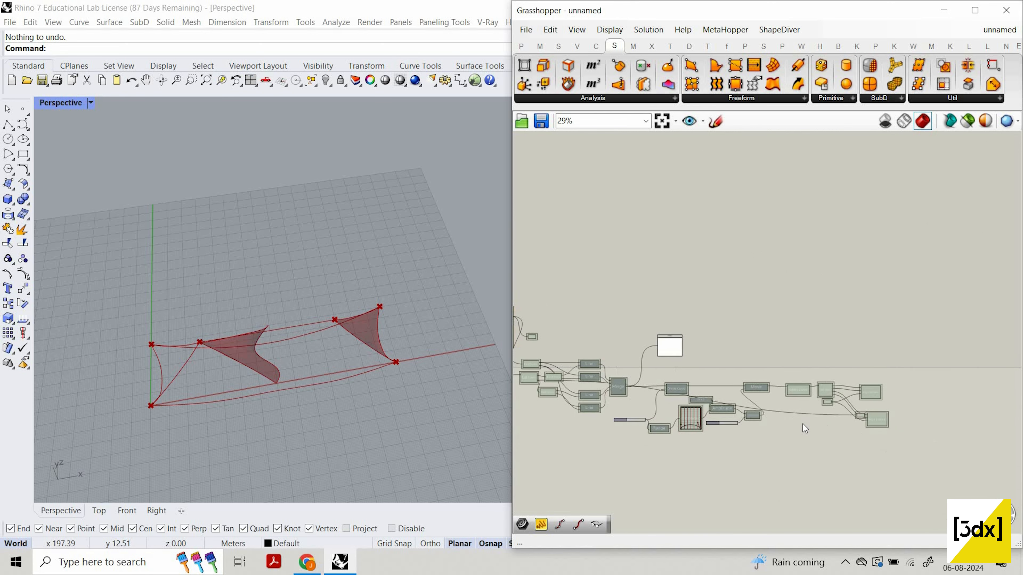
{"action": "scroll", "coordinate": [802, 424], "scroll_direction": "up", "scroll_amount": 7}
{"action": "left_click_drag", "start_coordinate": [803, 423], "coordinate": [757, 402]}
{"action": "scroll", "coordinate": [778, 403], "scroll_direction": "up", "scroll_amount": 4}
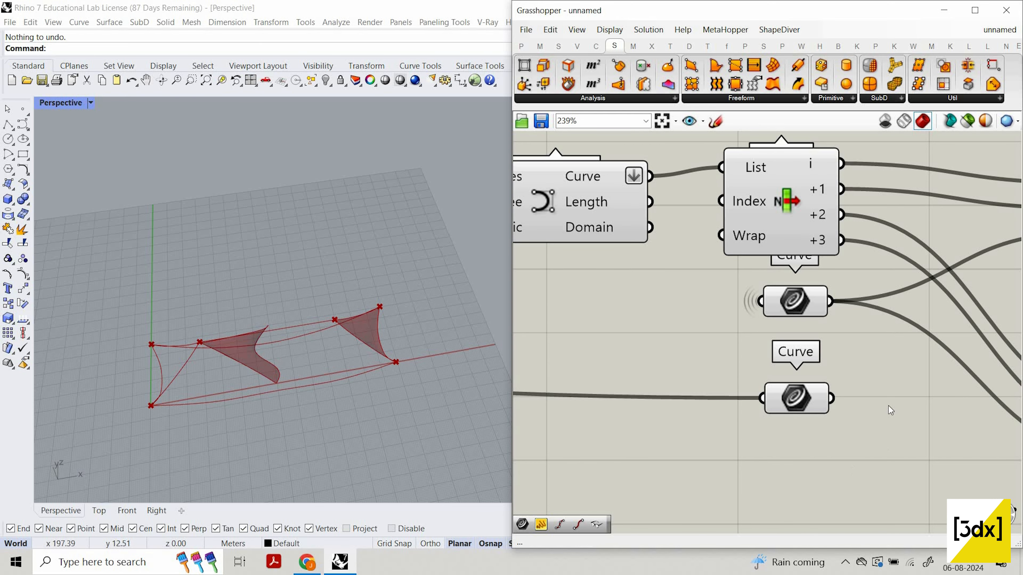
{"action": "right_click", "coordinate": [779, 401]}
{"action": "mouse_move", "coordinate": [926, 347]}
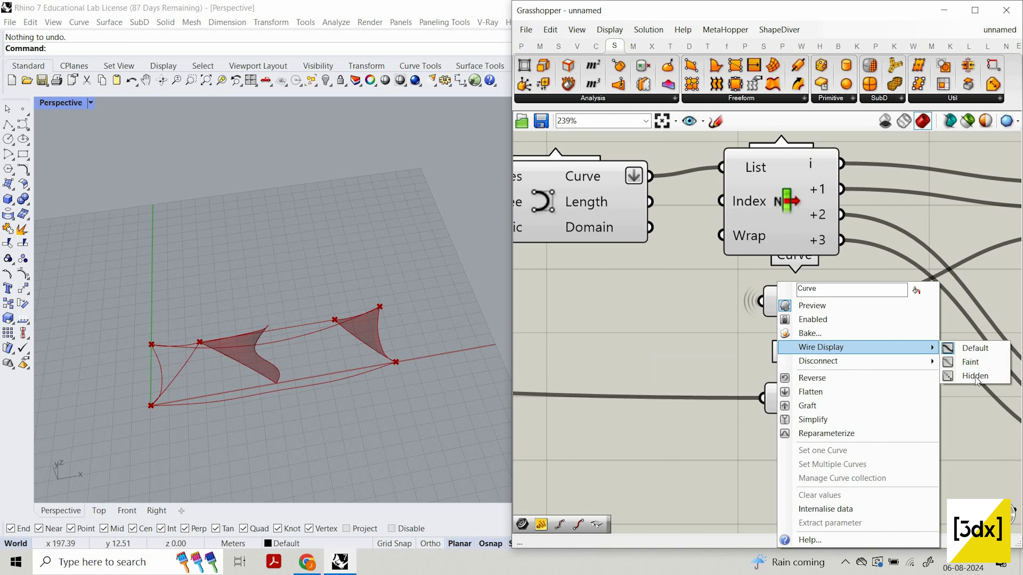
{"action": "left_click", "coordinate": [975, 376]}
- Connect the new Curve parameter to Curve C of the duplicated Edge Surface and position that component directly beneath the original
{"action": "scroll", "coordinate": [834, 397], "scroll_direction": "down", "scroll_amount": 5}
{"action": "left_click_drag", "start_coordinate": [832, 398], "coordinate": [893, 317]}
{"action": "scroll", "coordinate": [835, 397], "scroll_direction": "up", "scroll_amount": 4}
{"action": "left_click", "coordinate": [905, 381]}
{"action": "right_click_drag", "start_coordinate": [958, 413], "coordinate": [901, 437]}
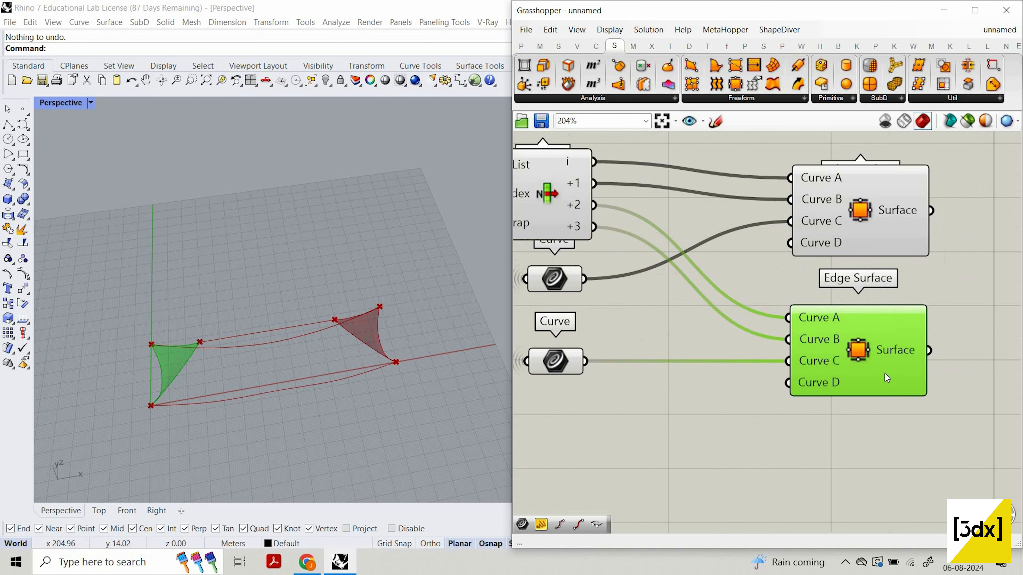
- Align the two Edge Surface components with each other in one vertical column
{"action": "left_click", "coordinate": [872, 243], "text": "shift"}
{"action": "left_click", "coordinate": [765, 419]}
{"action": "scroll", "coordinate": [753, 360], "scroll_direction": "down", "scroll_amount": 5}
{"action": "right_click_drag", "start_coordinate": [322, 363], "coordinate": [435, 320]}
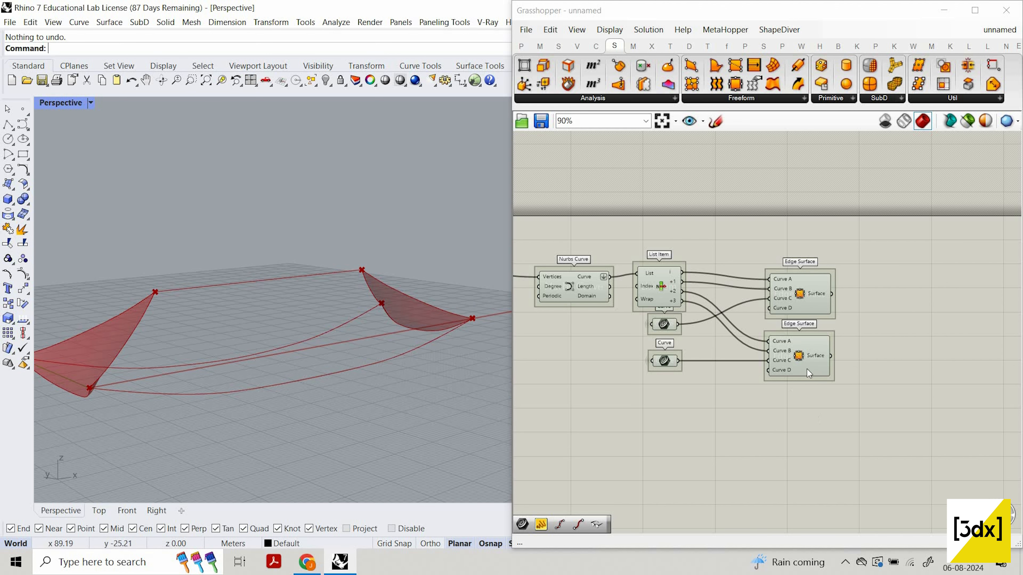
{"action": "scroll", "coordinate": [820, 247], "scroll_direction": "up", "scroll_amount": 3}
{"action": "left_click", "coordinate": [816, 237]}
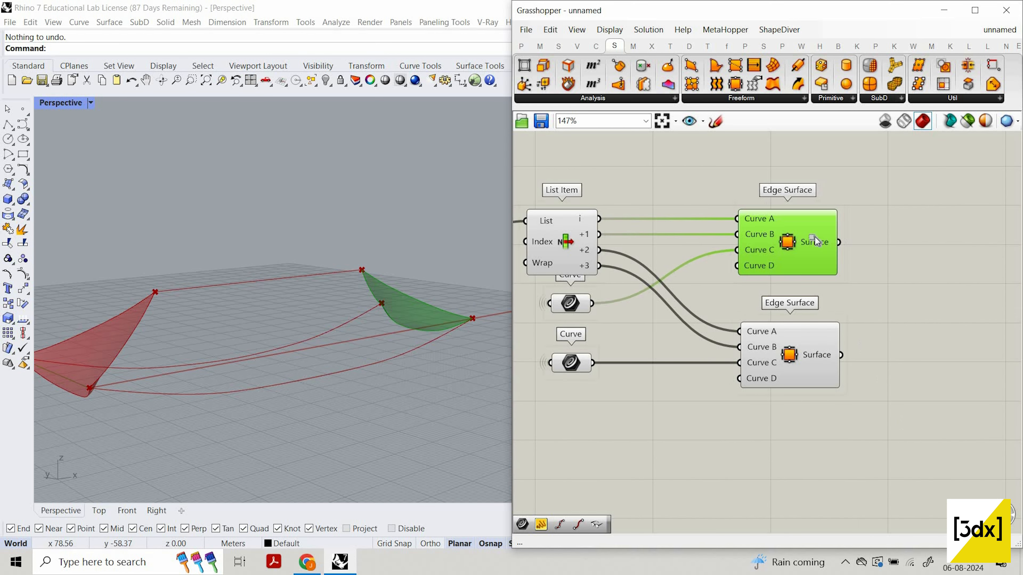
{"action": "left_click_drag", "start_coordinate": [903, 421], "coordinate": [792, 258]}
{"action": "left_click", "coordinate": [798, 396]}
{"action": "left_click", "coordinate": [903, 412]}
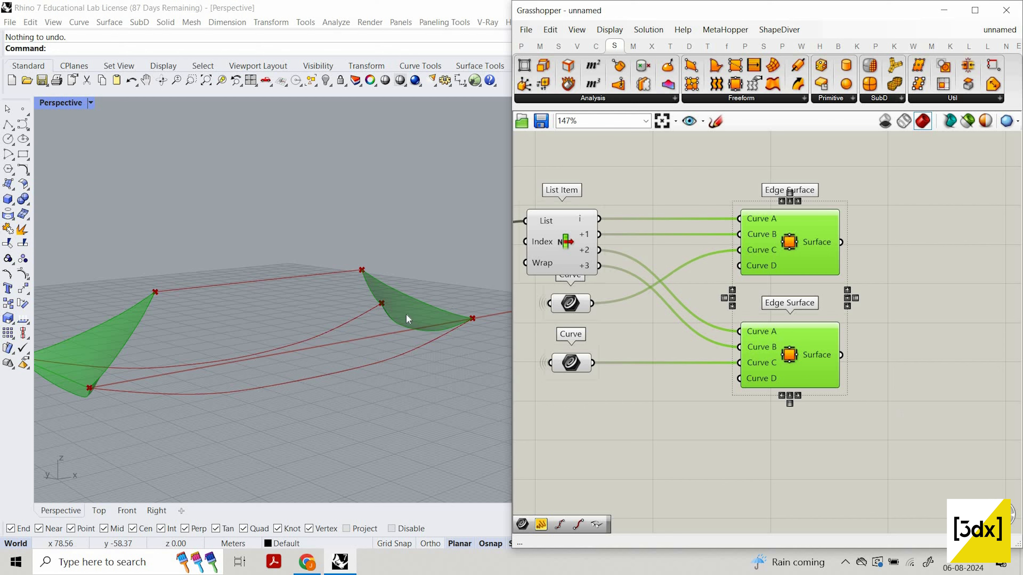
- Inspect the two triangular end surfaces and the remaining open edges in the viewport from several angles
{"action": "right_click_drag", "start_coordinate": [273, 352], "coordinate": [355, 334]}
{"action": "scroll", "coordinate": [299, 330], "scroll_direction": "down", "scroll_amount": 7}
{"action": "scroll", "coordinate": [789, 318], "scroll_direction": "down", "scroll_amount": 5}
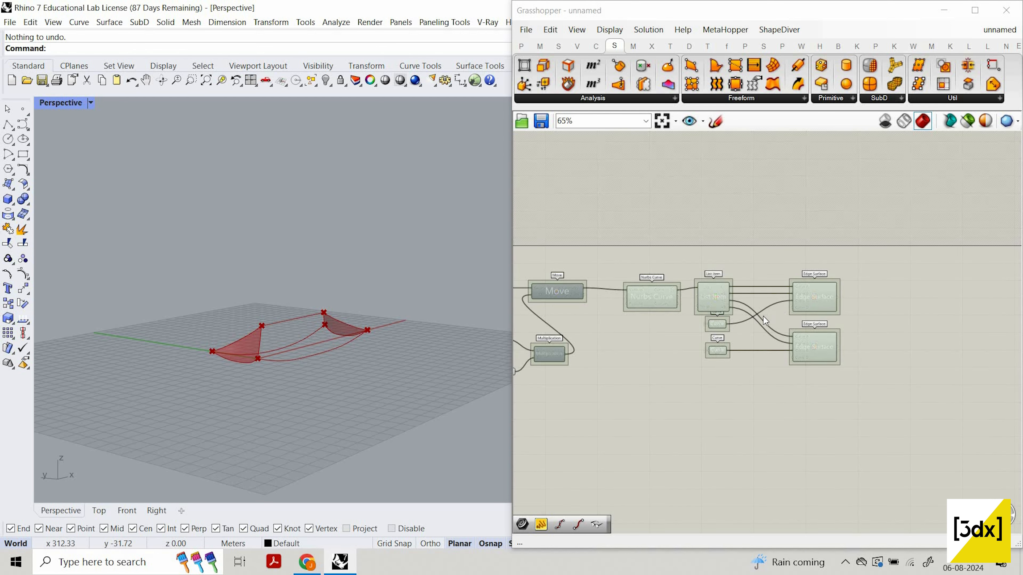
{"action": "scroll", "coordinate": [765, 323], "scroll_direction": "up", "scroll_amount": 4}
{"action": "left_click_drag", "start_coordinate": [906, 421], "coordinate": [807, 242]}
{"action": "right_click_drag", "start_coordinate": [294, 315], "coordinate": [437, 456]}
{"action": "scroll", "coordinate": [887, 312], "scroll_direction": "down", "scroll_amount": 6}
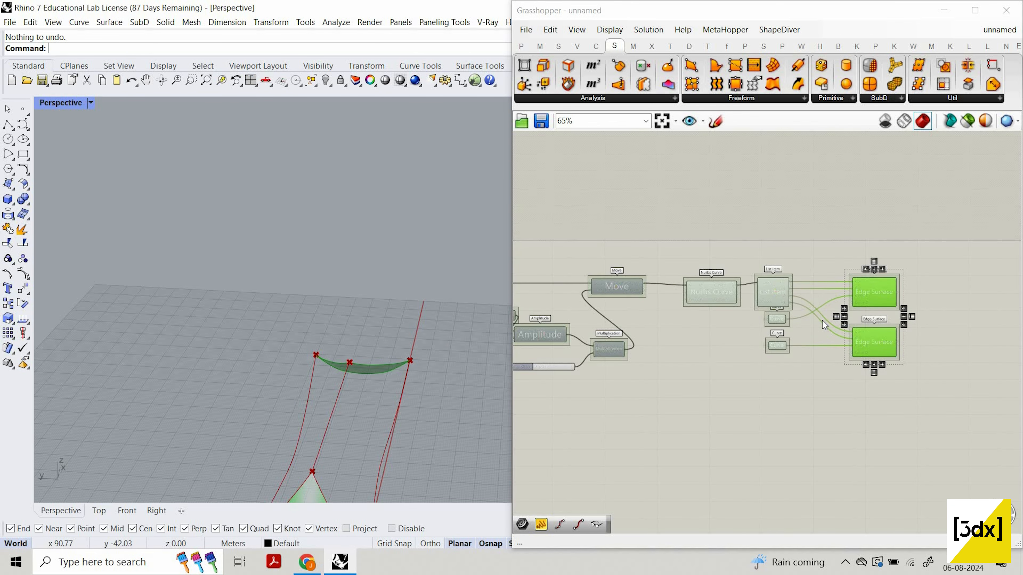
{"action": "scroll", "coordinate": [930, 393], "scroll_direction": "up", "scroll_amount": 2}
{"action": "scroll", "coordinate": [921, 338], "scroll_direction": "up", "scroll_amount": 5}
{"action": "left_click_drag", "start_coordinate": [930, 398], "coordinate": [771, 227]}
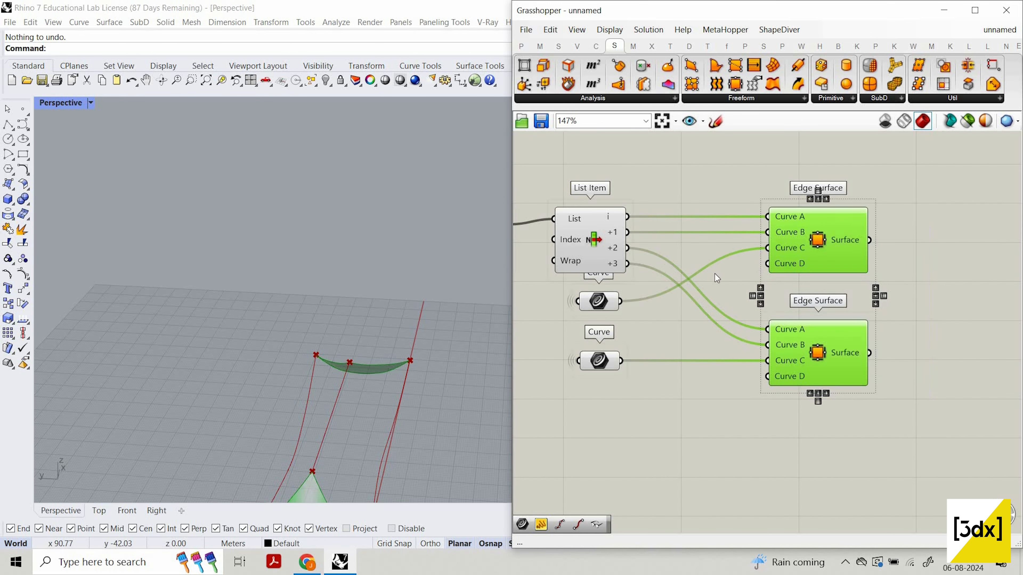
{"action": "scroll", "coordinate": [714, 274], "scroll_direction": "down", "scroll_amount": 4}
{"action": "scroll", "coordinate": [685, 264], "scroll_direction": "up", "scroll_amount": 4}
{"action": "left_click", "coordinate": [640, 250]}
{"action": "left_click", "coordinate": [643, 249]}
{"action": "left_click", "coordinate": [866, 320]}
{"action": "right_click_drag", "start_coordinate": [885, 261], "coordinate": [706, 207]}
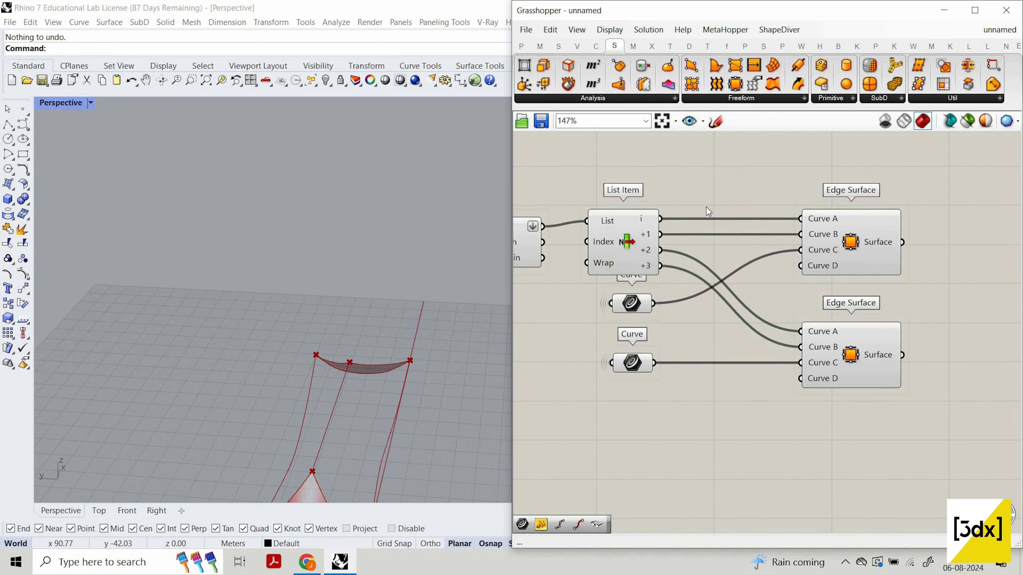
- Duplicate the upper Edge Surface and place the copy below the other two
{"action": "scroll", "coordinate": [707, 207], "scroll_direction": "down", "scroll_amount": 3}
{"action": "scroll", "coordinate": [707, 207], "scroll_direction": "up", "scroll_amount": 2}
{"action": "left_click", "coordinate": [707, 207]}
{"action": "key", "text": "ctrl+c"}
{"action": "key", "text": "ctrl+v"}
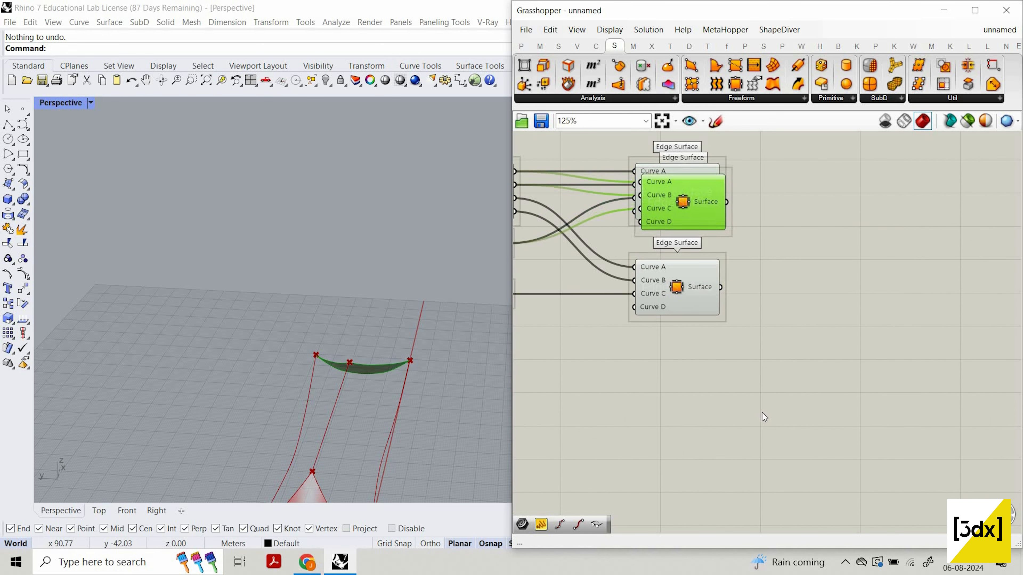
{"action": "left_click_drag", "start_coordinate": [705, 222], "coordinate": [747, 462]}
{"action": "scroll", "coordinate": [761, 430], "scroll_direction": "down", "scroll_amount": 4}
{"action": "scroll", "coordinate": [685, 308], "scroll_direction": "up", "scroll_amount": 2}
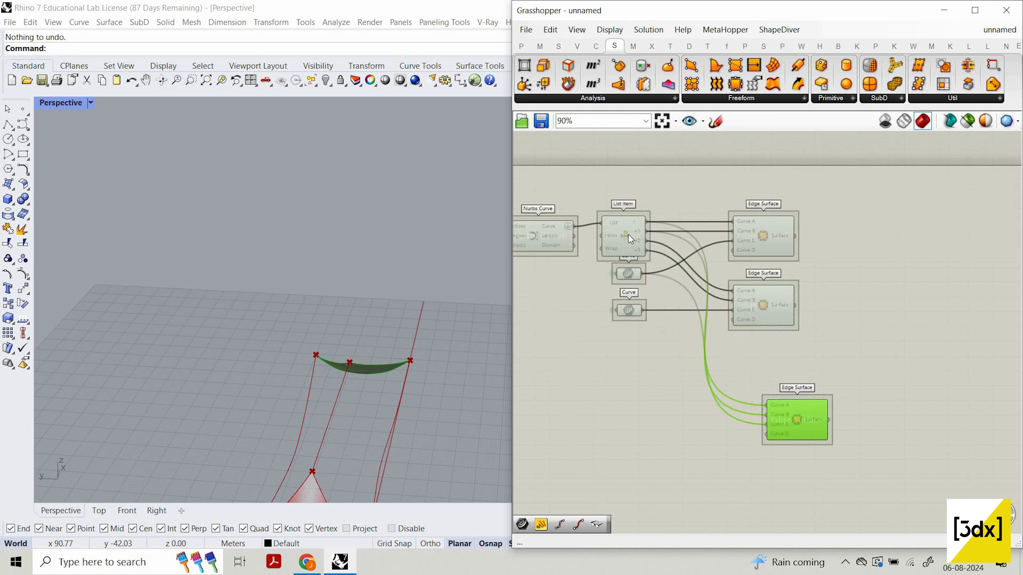
- Disconnect the wires from the Curve A, Curve B and Curve C inputs of the new Edge Surface copy
{"action": "left_click", "coordinate": [628, 234]}
{"action": "right_click_drag", "start_coordinate": [417, 397], "coordinate": [475, 403]}
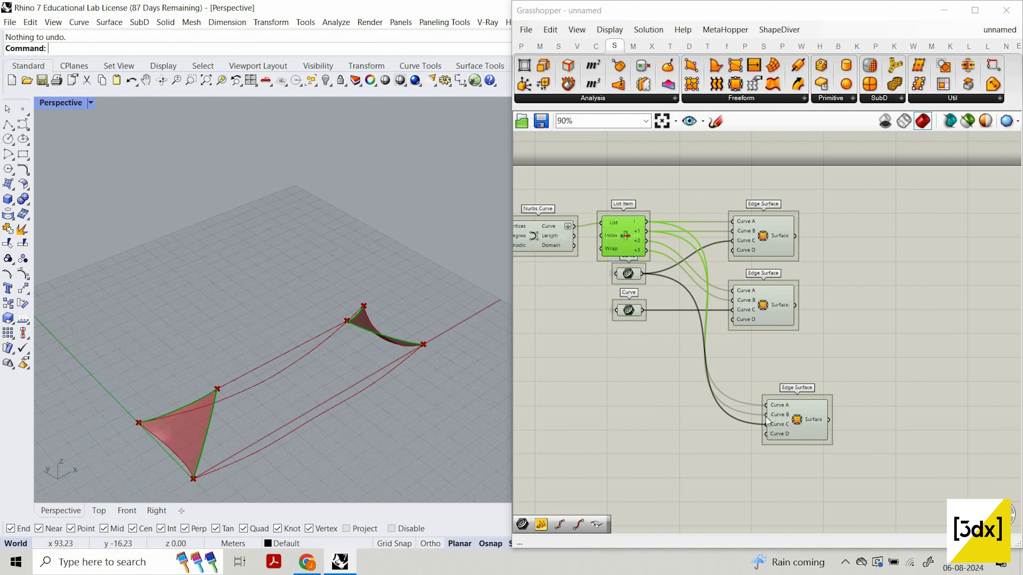
{"action": "scroll", "coordinate": [764, 404], "scroll_direction": "up", "scroll_amount": 1}
{"action": "scroll", "coordinate": [789, 405], "scroll_direction": "up", "scroll_amount": 3}
{"action": "right_click", "coordinate": [771, 397]}
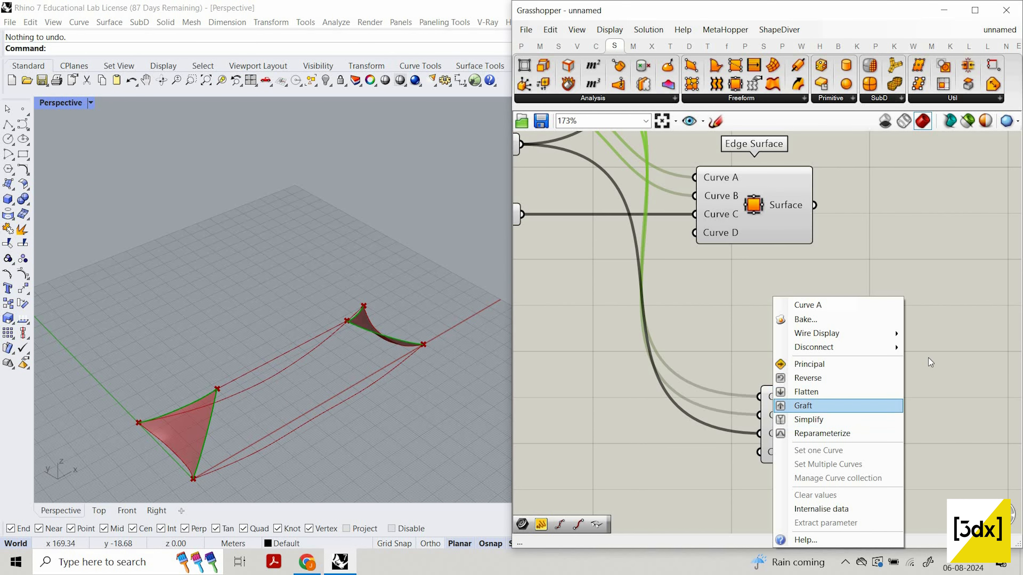
{"action": "mouse_move", "coordinate": [817, 347]}
{"action": "left_click", "coordinate": [961, 362]}
{"action": "right_click", "coordinate": [767, 415]}
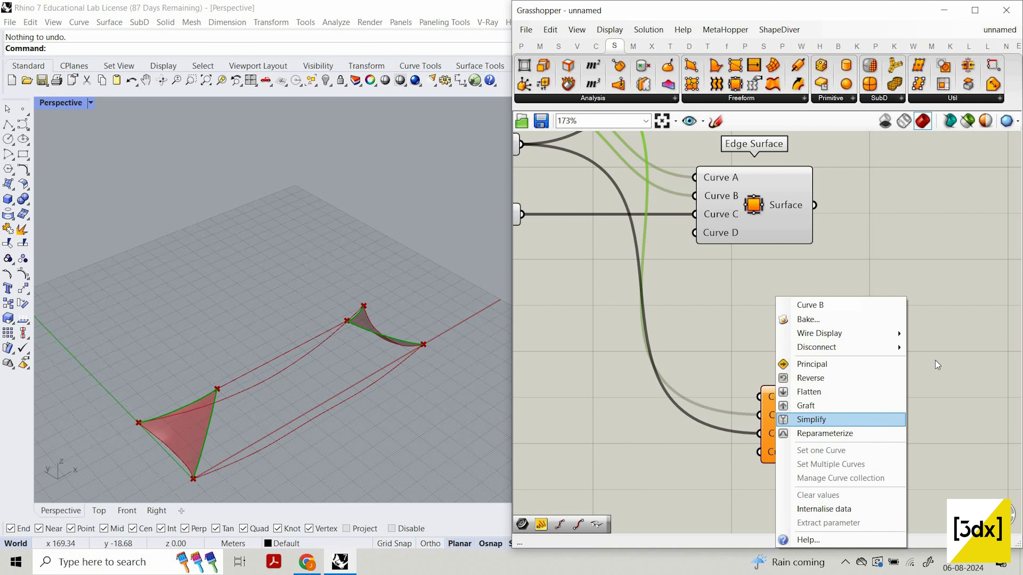
{"action": "left_click", "coordinate": [713, 362]}
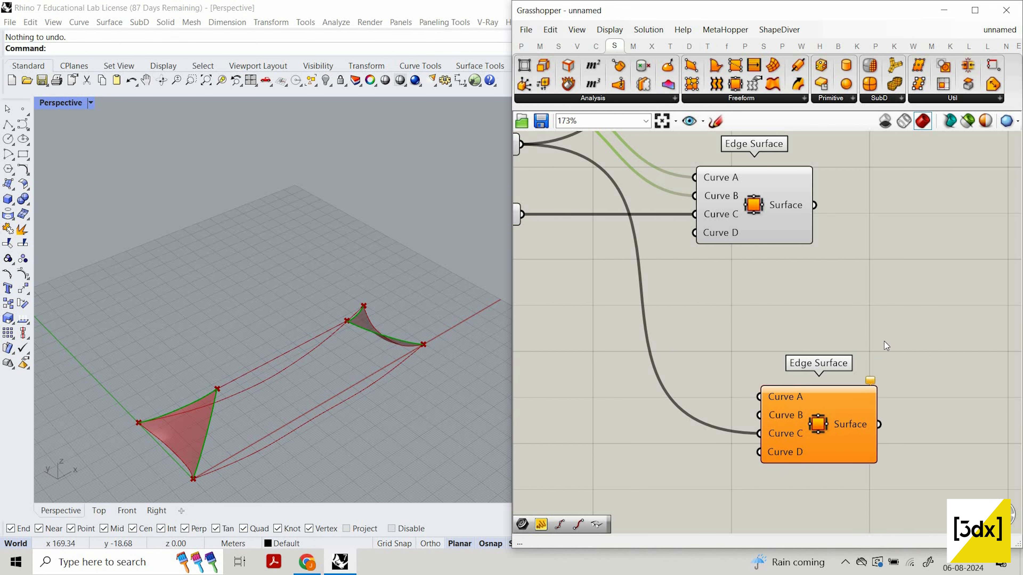
{"action": "right_click", "coordinate": [786, 434]}
{"action": "left_click", "coordinate": [948, 347]}
{"action": "scroll", "coordinate": [866, 428], "scroll_direction": "down", "scroll_amount": 4}
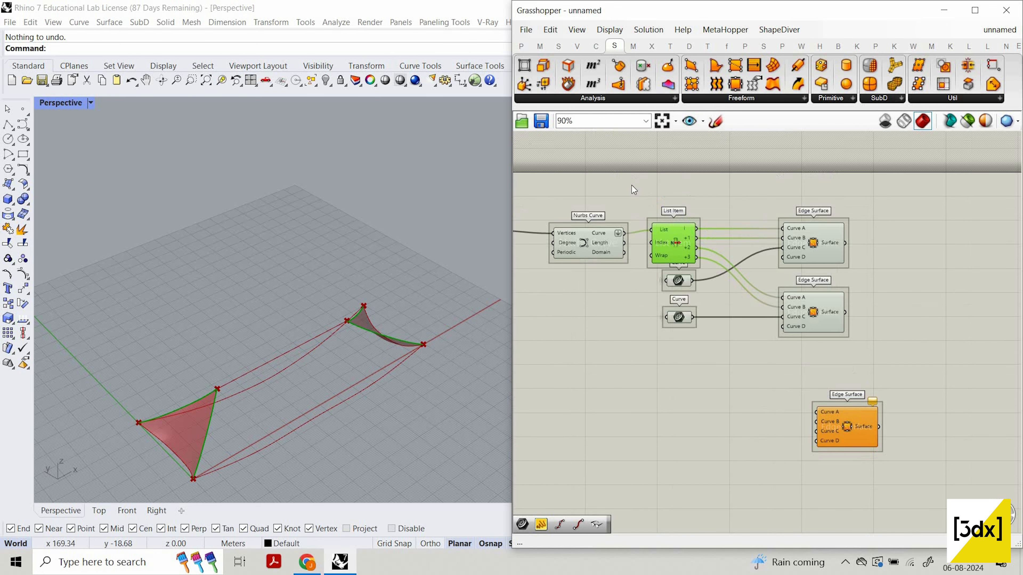
- Connect the List Item's i output to the Curve A input of the third Edge Surface
{"action": "right_click_drag", "start_coordinate": [292, 299], "coordinate": [740, 438]}
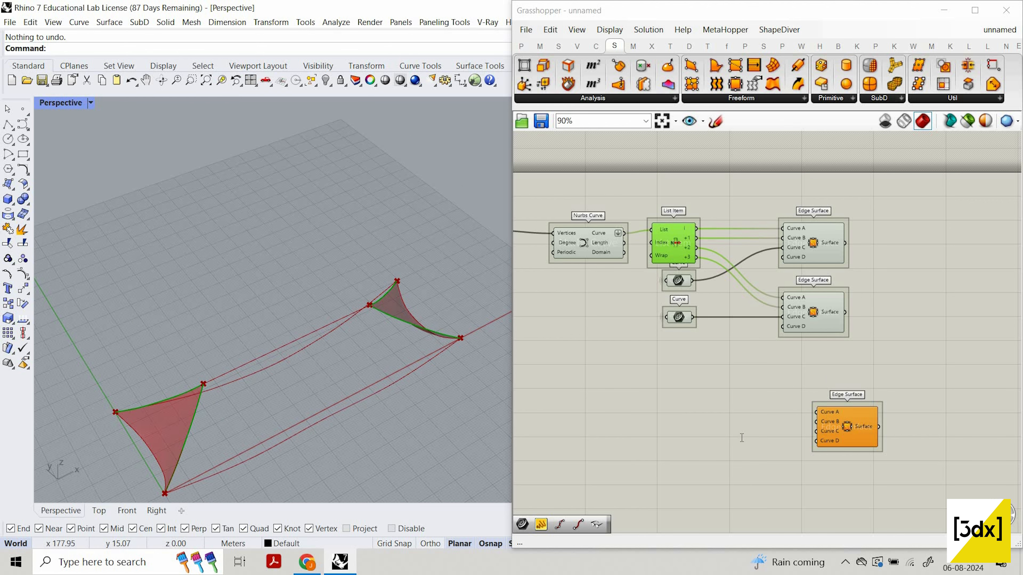
{"action": "double_click", "coordinate": [742, 438]}
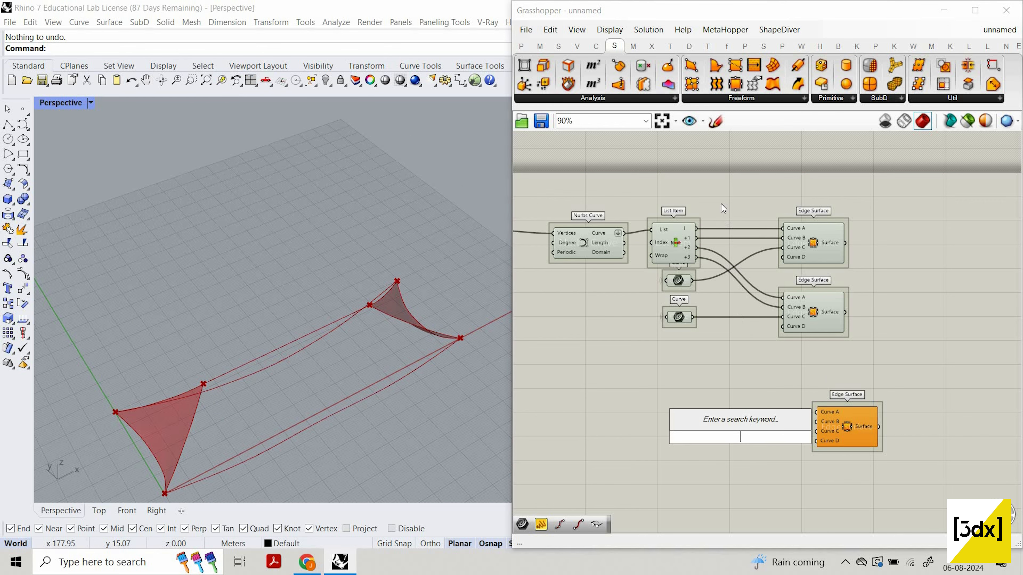
{"action": "left_click_drag", "start_coordinate": [830, 408], "coordinate": [830, 409]}
{"action": "left_click", "coordinate": [830, 409]}
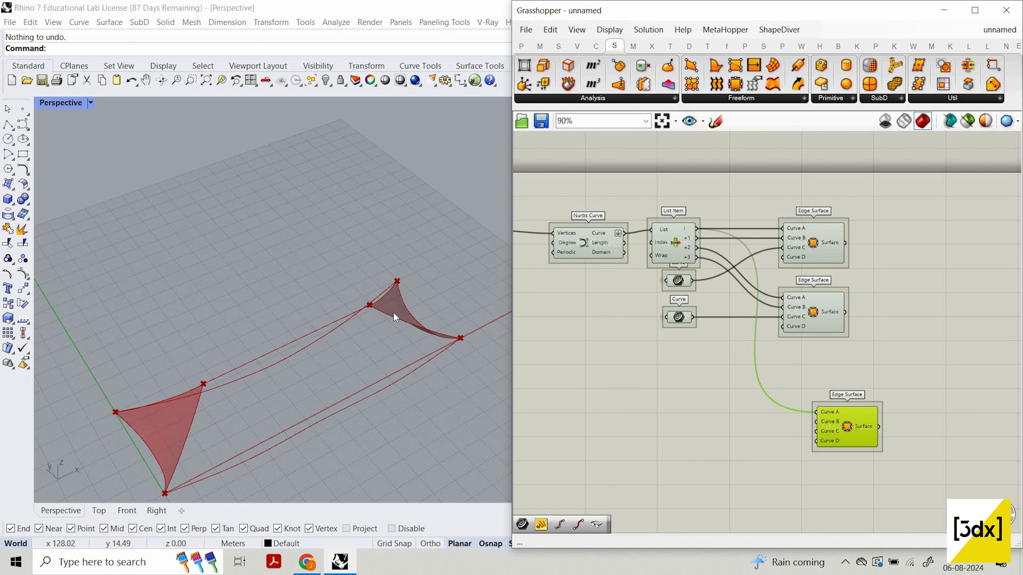
- Connect the curve parameter fed by the top curve group's Scale component to the Curve B input of the third Edge Surface
{"action": "scroll", "coordinate": [393, 312], "scroll_direction": "up", "scroll_amount": 2}
{"action": "scroll", "coordinate": [393, 312], "scroll_direction": "down", "scroll_amount": 5}
{"action": "right_click_drag", "start_coordinate": [393, 312], "coordinate": [483, 379]}
{"action": "scroll", "coordinate": [484, 379], "scroll_direction": "down", "scroll_amount": 5}
{"action": "scroll", "coordinate": [528, 390], "scroll_direction": "down", "scroll_amount": 1}
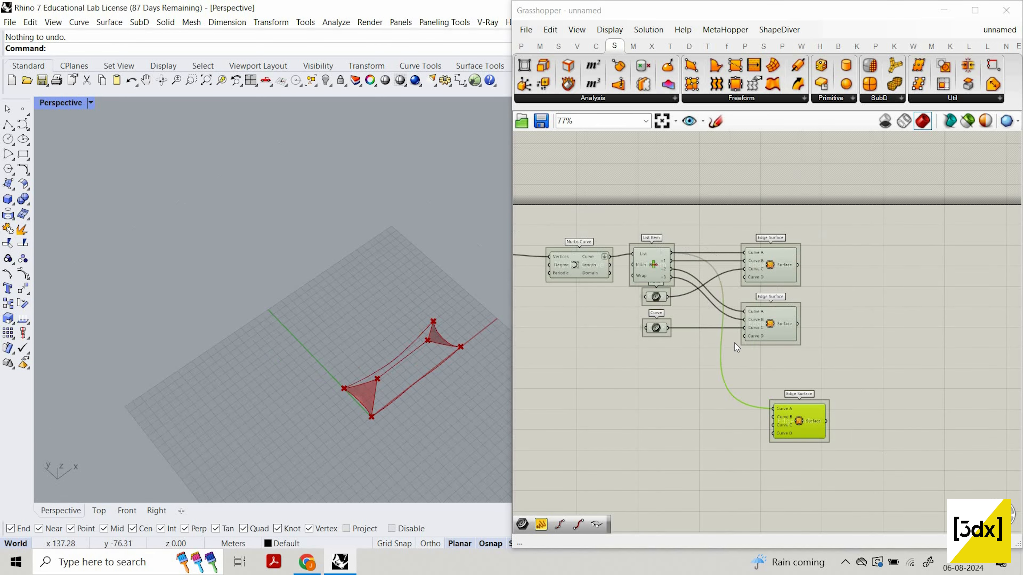
{"action": "scroll", "coordinate": [709, 316], "scroll_direction": "down", "scroll_amount": 6}
{"action": "right_click_drag", "start_coordinate": [532, 282], "coordinate": [659, 383]}
{"action": "scroll", "coordinate": [658, 383], "scroll_direction": "up", "scroll_amount": 2}
{"action": "right_click_drag", "start_coordinate": [536, 337], "coordinate": [705, 342]}
{"action": "scroll", "coordinate": [650, 335], "scroll_direction": "up", "scroll_amount": 1}
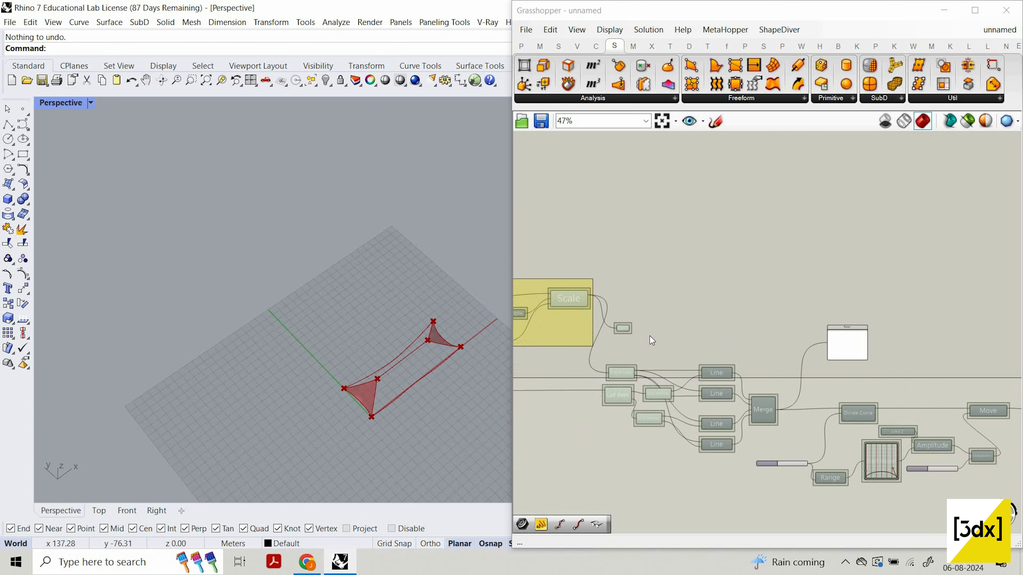
{"action": "scroll", "coordinate": [613, 320], "scroll_direction": "up", "scroll_amount": 5}
{"action": "left_click_drag", "start_coordinate": [661, 340], "coordinate": [910, 332]}
{"action": "scroll", "coordinate": [624, 260], "scroll_direction": "down", "scroll_amount": 9}
{"action": "scroll", "coordinate": [873, 355], "scroll_direction": "up", "scroll_amount": 2}
{"action": "scroll", "coordinate": [873, 355], "scroll_direction": "up", "scroll_amount": 7}
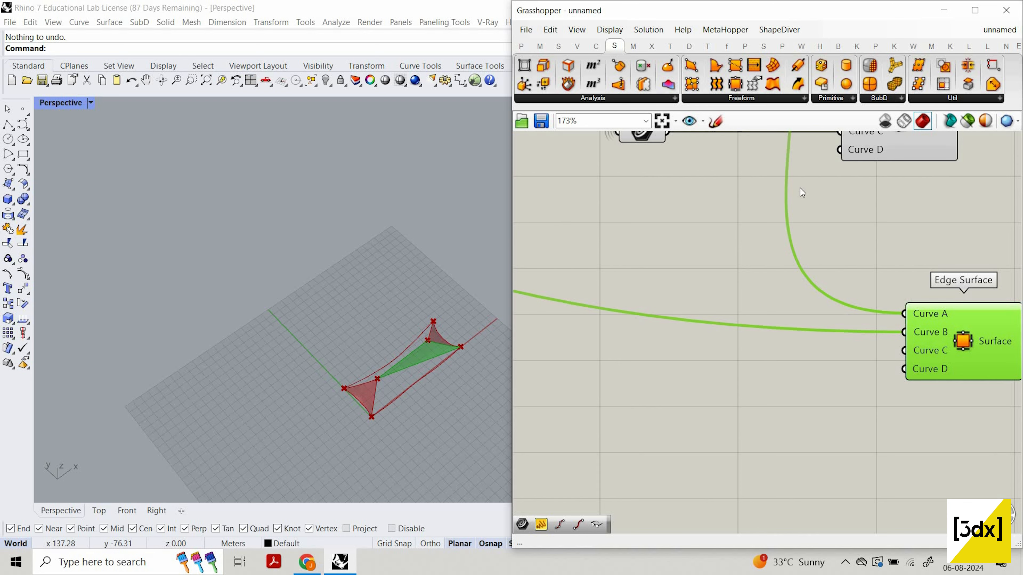
- Connect the List Item's +3 output to the Curve C input of the third Edge Surface
{"action": "scroll", "coordinate": [800, 188], "scroll_direction": "down", "scroll_amount": 4}
{"action": "right_click_drag", "start_coordinate": [800, 188], "coordinate": [799, 262]}
{"action": "scroll", "coordinate": [795, 198], "scroll_direction": "up", "scroll_amount": 2}
{"action": "left_click_drag", "start_coordinate": [712, 155], "coordinate": [904, 407]}
{"action": "key", "text": "ctrl+z"}
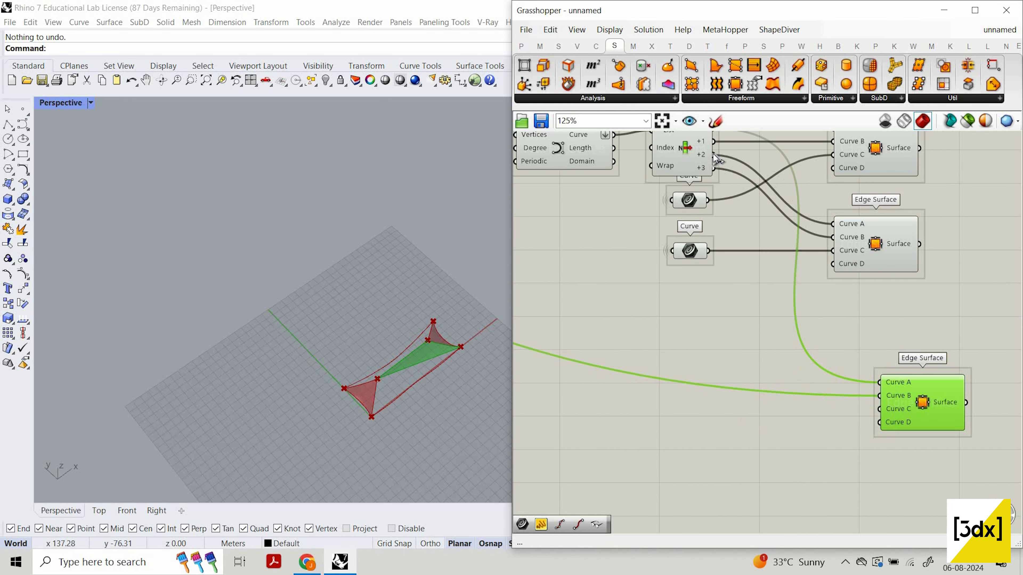
{"action": "left_click_drag", "start_coordinate": [713, 155], "coordinate": [880, 409]}
{"action": "key", "text": "ctrl+z"}
{"action": "right_click_drag", "start_coordinate": [407, 345], "coordinate": [483, 363]}
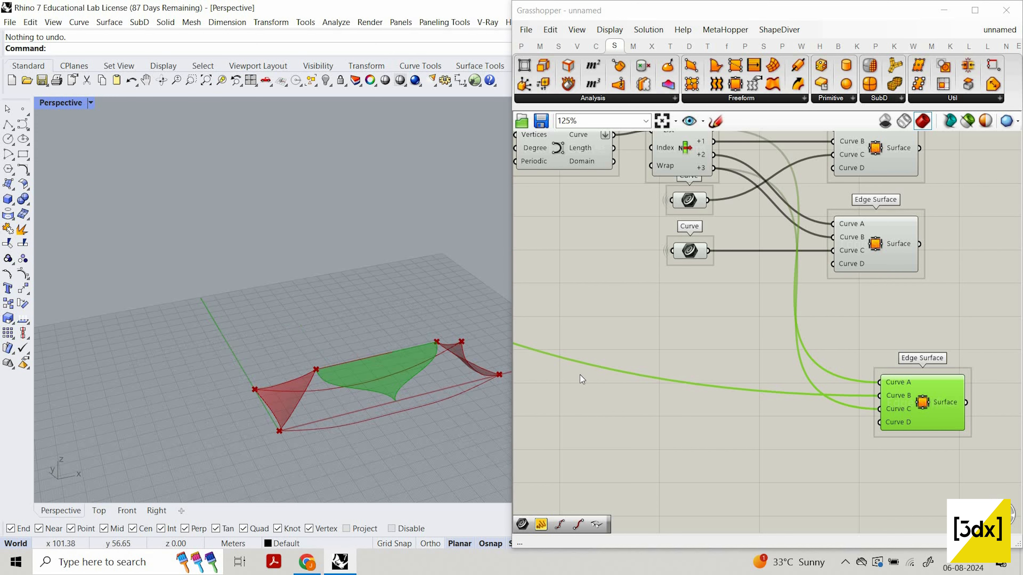
- Add a List Item component beside the Nurbs Curve at the end of the pink group
{"action": "scroll", "coordinate": [834, 419], "scroll_direction": "down", "scroll_amount": 4}
{"action": "scroll", "coordinate": [711, 451], "scroll_direction": "down", "scroll_amount": 6}
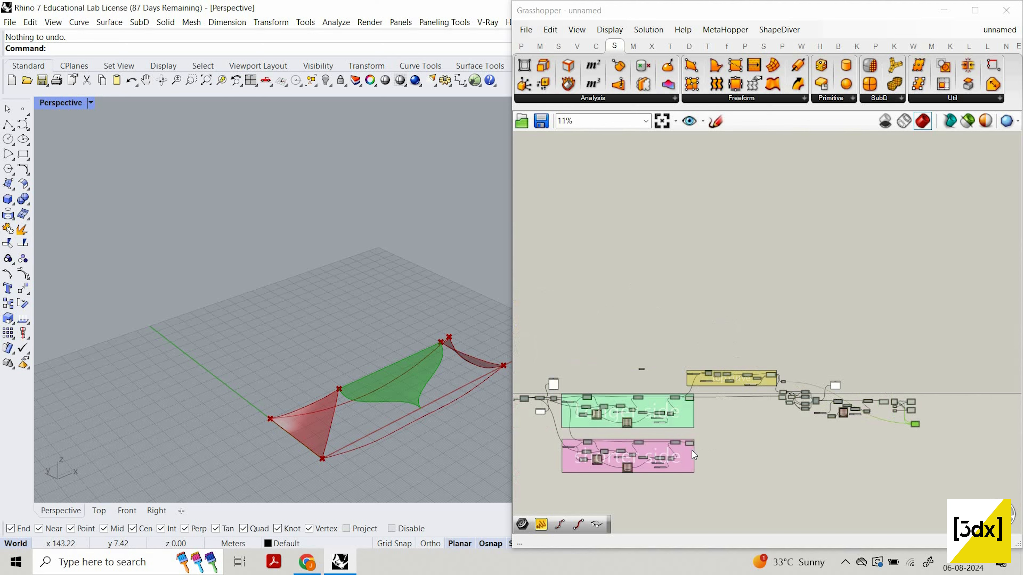
{"action": "scroll", "coordinate": [691, 451], "scroll_direction": "up", "scroll_amount": 9}
{"action": "left_click", "coordinate": [668, 411]}
{"action": "double_click", "coordinate": [861, 426]}
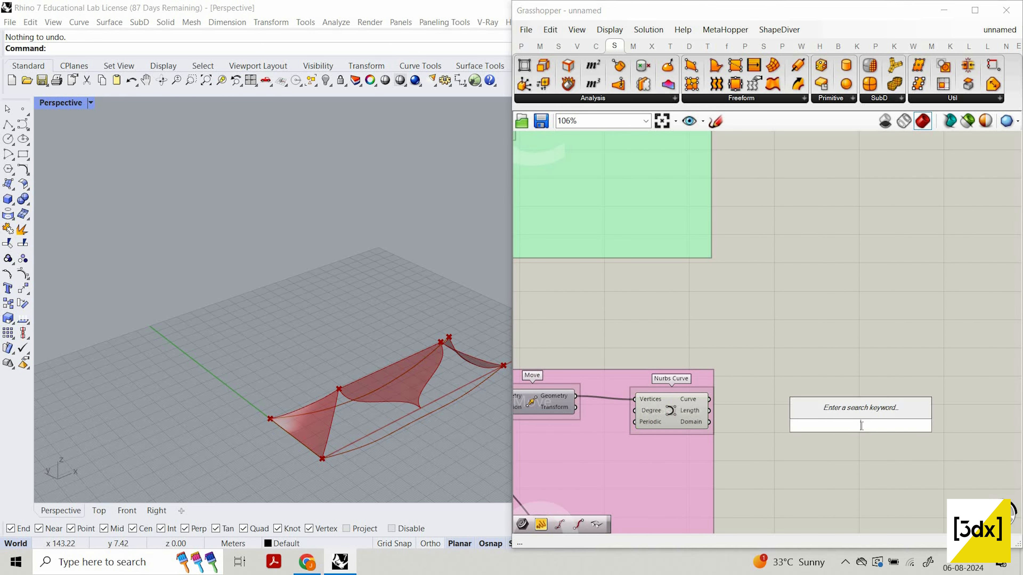
{"action": "type", "text": "list "}
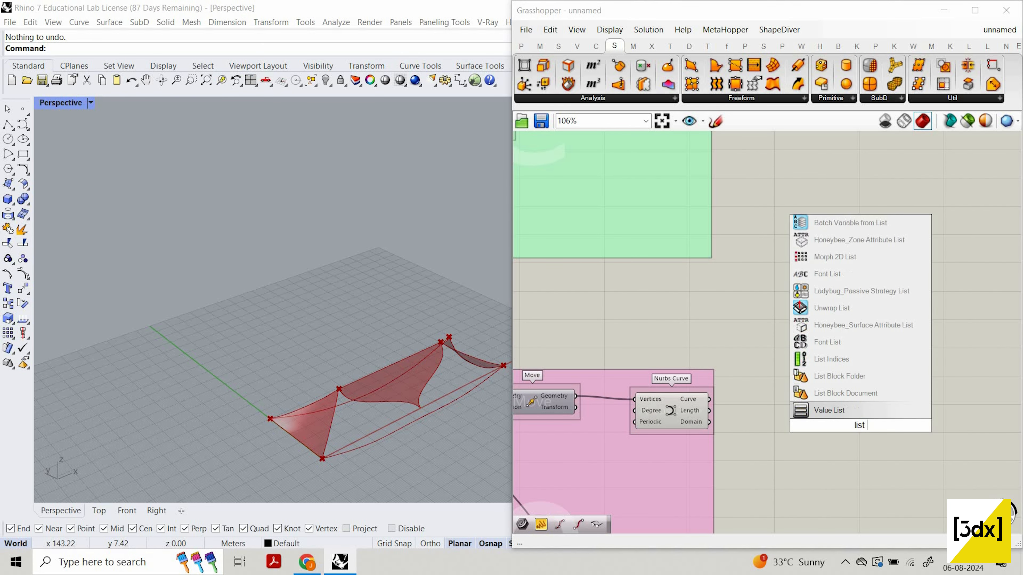
{"action": "type", "text": "it"}
{"action": "key", "text": "Return"}
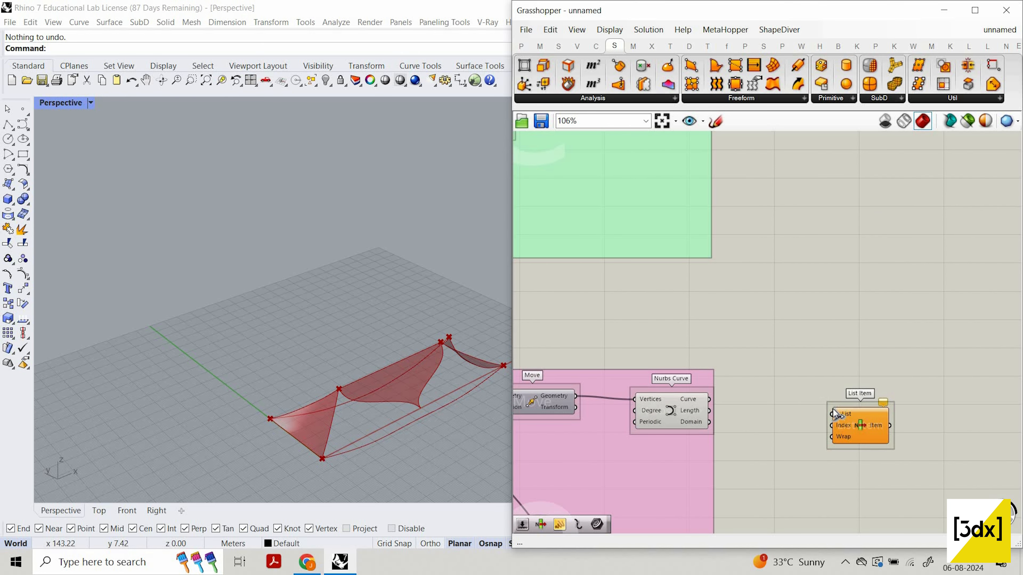
- Connect the pink group's Nurbs Curve output to the new List Item and flatten its List input
{"action": "left_click_drag", "start_coordinate": [862, 409], "coordinate": [841, 401]}
{"action": "right_click", "coordinate": [843, 413]}
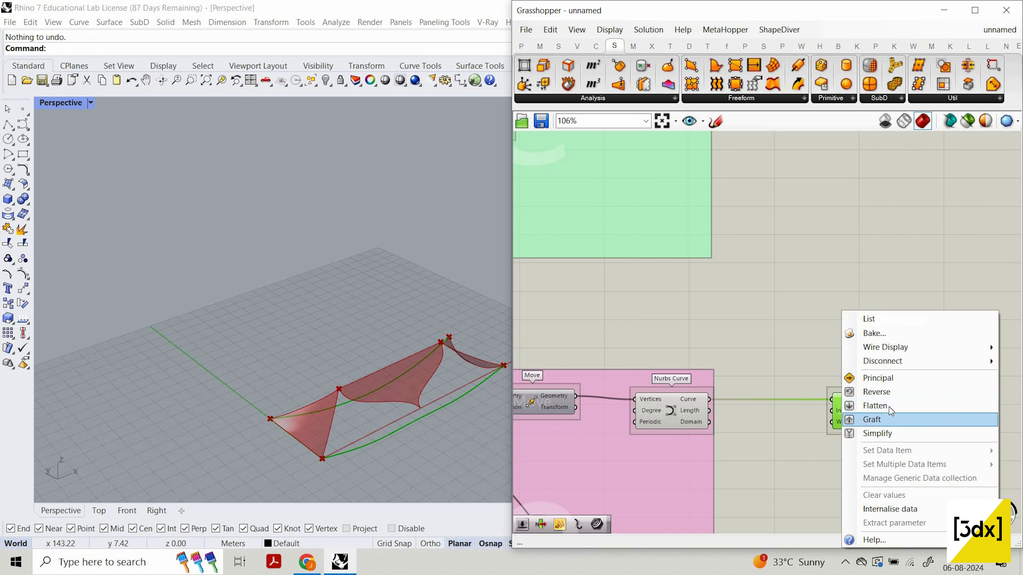
{"action": "left_click", "coordinate": [872, 419]}
- Place the new List Item next to the third Edge Surface and check its output curve in the viewport
{"action": "scroll", "coordinate": [728, 420], "scroll_direction": "down", "scroll_amount": 10}
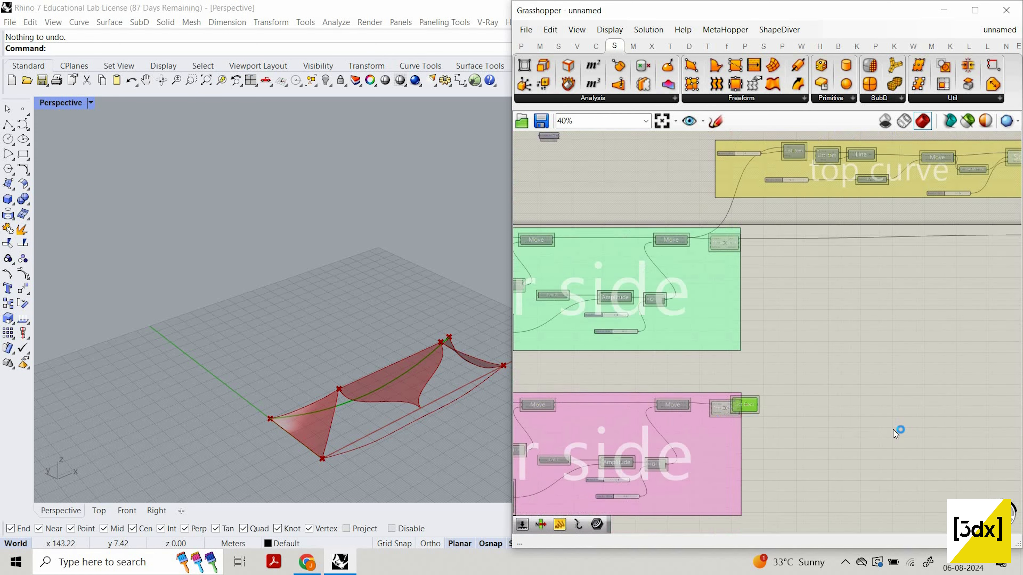
{"action": "scroll", "coordinate": [873, 420], "scroll_direction": "up", "scroll_amount": 2}
{"action": "scroll", "coordinate": [880, 423], "scroll_direction": "up", "scroll_amount": 10}
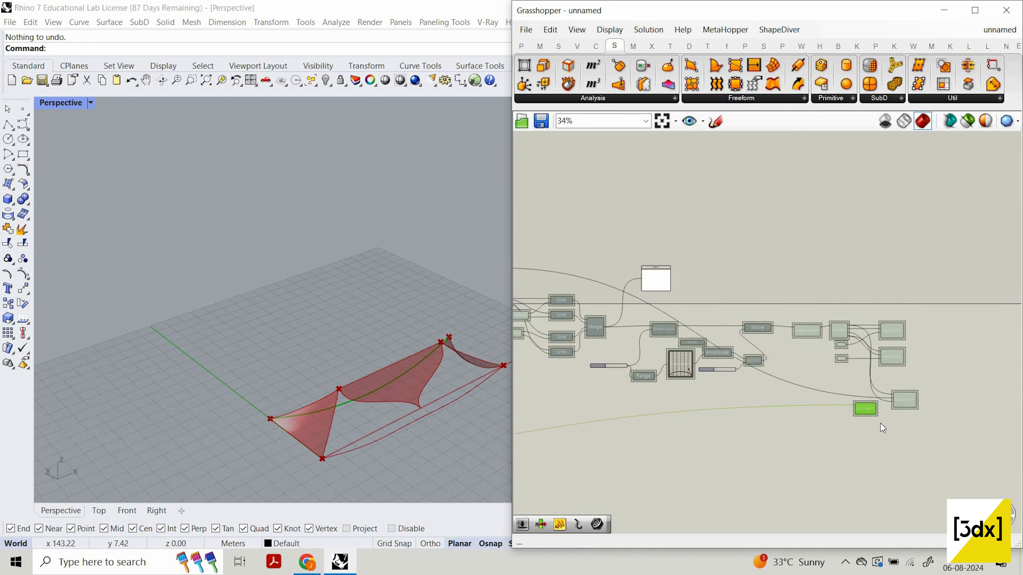
{"action": "right_click_drag", "start_coordinate": [313, 452], "coordinate": [303, 485]}
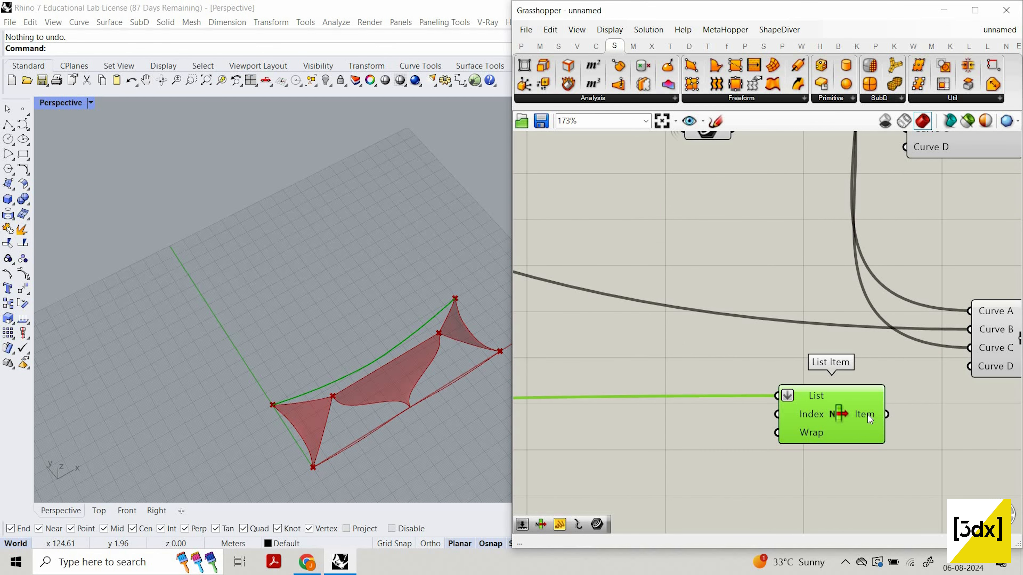
{"action": "right_click_drag", "start_coordinate": [472, 330], "coordinate": [502, 305]}
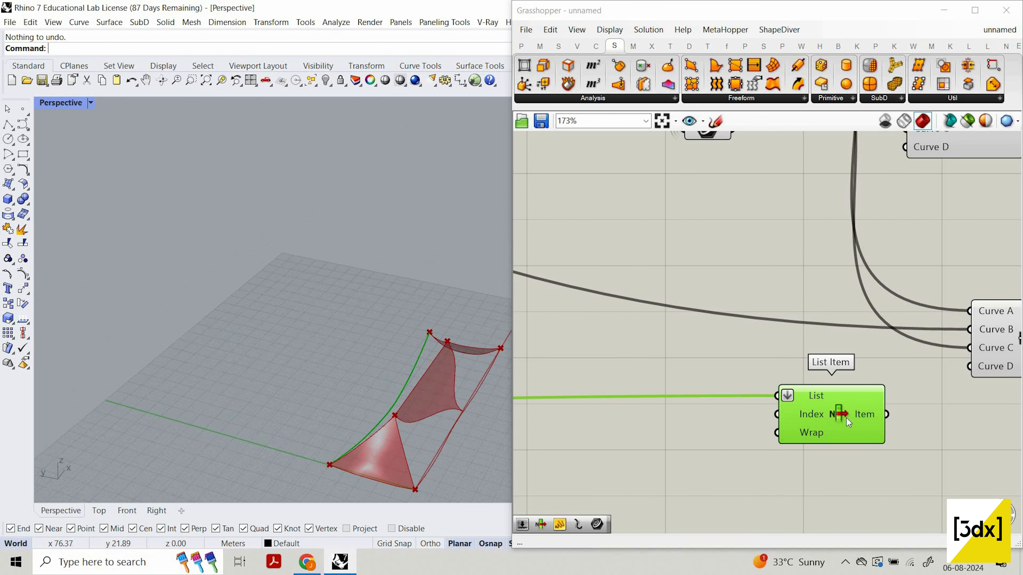
- Add a +1 output to the new List Item and connect it to Curve D of the third Edge Surface
{"action": "scroll", "coordinate": [848, 443], "scroll_direction": "up", "scroll_amount": 5}
{"action": "scroll", "coordinate": [852, 439], "scroll_direction": "up", "scroll_amount": 1}
{"action": "left_click", "coordinate": [856, 443]}
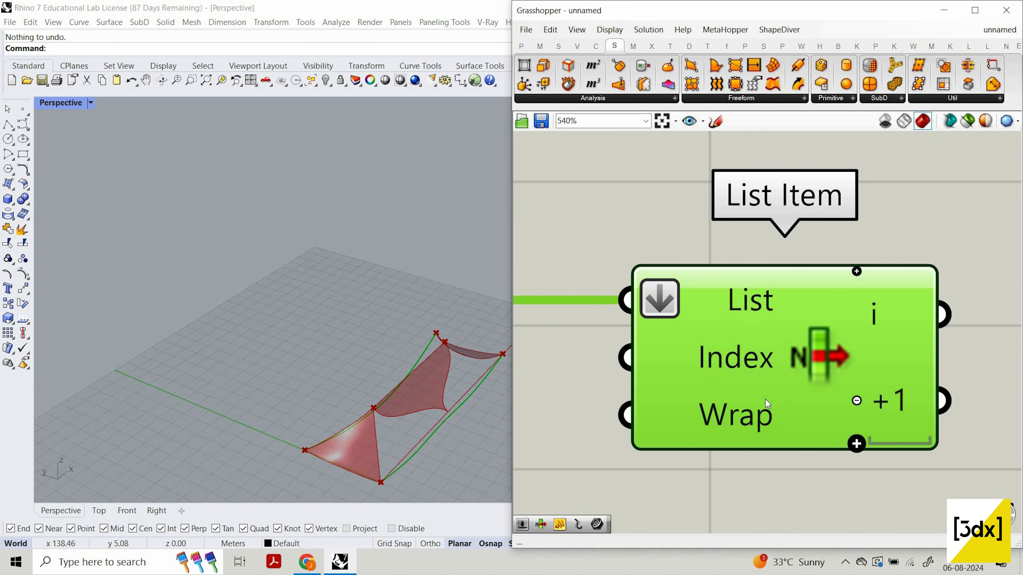
{"action": "scroll", "coordinate": [618, 406], "scroll_direction": "down", "scroll_amount": 4}
{"action": "scroll", "coordinate": [891, 372], "scroll_direction": "up", "scroll_amount": 2}
{"action": "left_click_drag", "start_coordinate": [749, 412], "coordinate": [945, 276]}
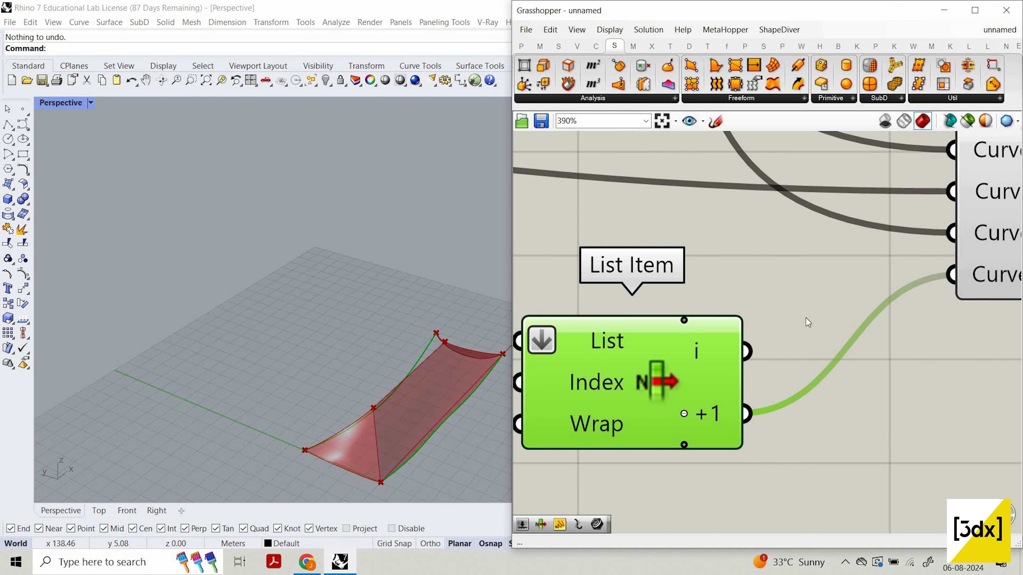
- Duplicate the third Edge Surface and place the copy directly below it
{"action": "scroll", "coordinate": [805, 318], "scroll_direction": "down", "scroll_amount": 4}
{"action": "left_click", "coordinate": [754, 287]}
{"action": "key", "text": "ctrl+c"}
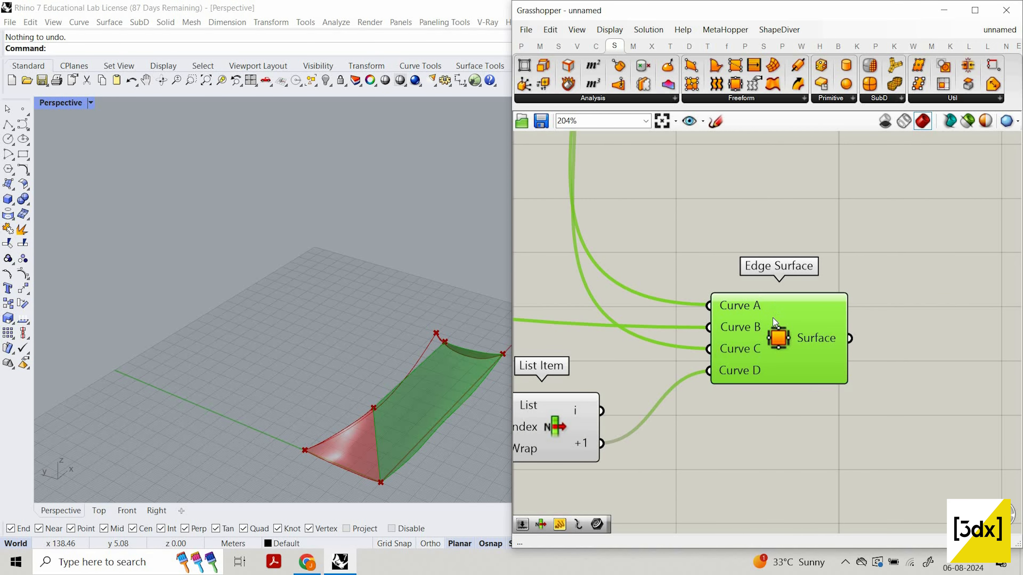
{"action": "key", "text": "ctrl+v"}
{"action": "scroll", "coordinate": [627, 452], "scroll_direction": "down", "scroll_amount": 1}
{"action": "right_click_drag", "start_coordinate": [627, 453], "coordinate": [695, 444]}
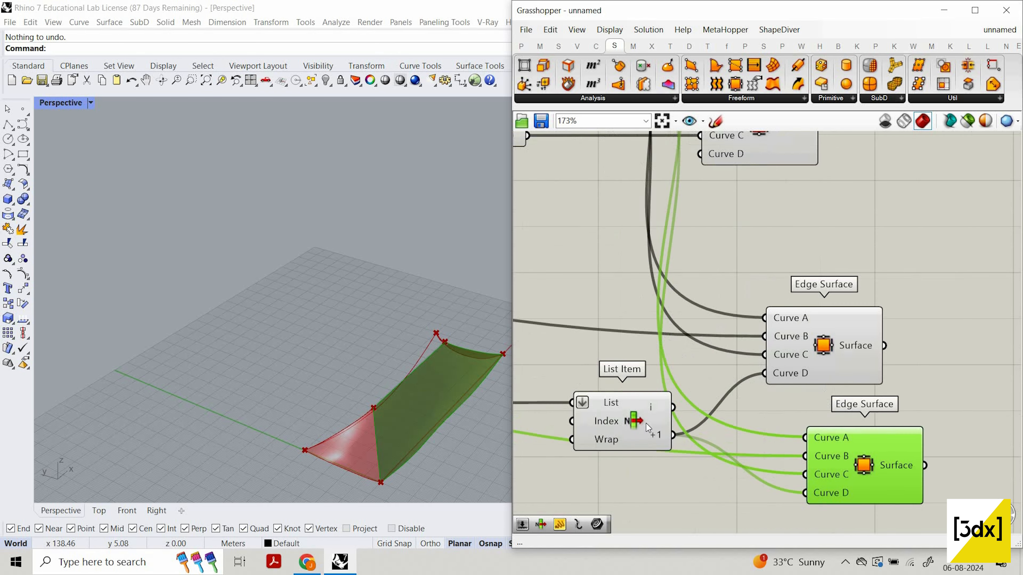
- Move the new List Item down and connect its i output to Curve D of the fourth Edge Surface
{"action": "left_click_drag", "start_coordinate": [648, 423], "coordinate": [654, 517]}
{"action": "scroll", "coordinate": [628, 435], "scroll_direction": "down", "scroll_amount": 2}
{"action": "scroll", "coordinate": [713, 480], "scroll_direction": "up", "scroll_amount": 2}
{"action": "left_click_drag", "start_coordinate": [644, 459], "coordinate": [788, 443]}
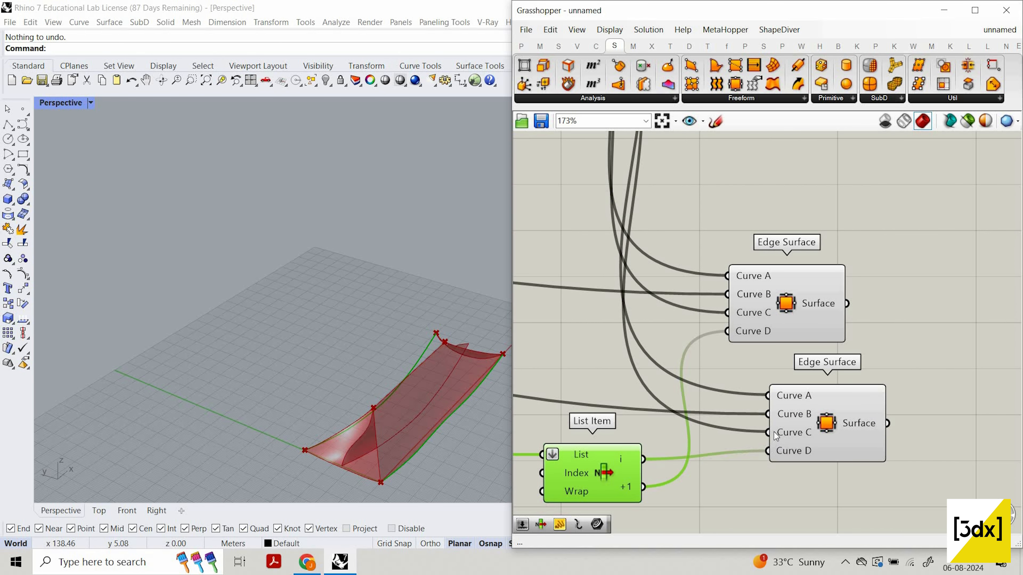
- Rewire Curve A of the fourth Edge Surface to the +1 output of the upper List Item
{"action": "left_click", "coordinate": [818, 426]}
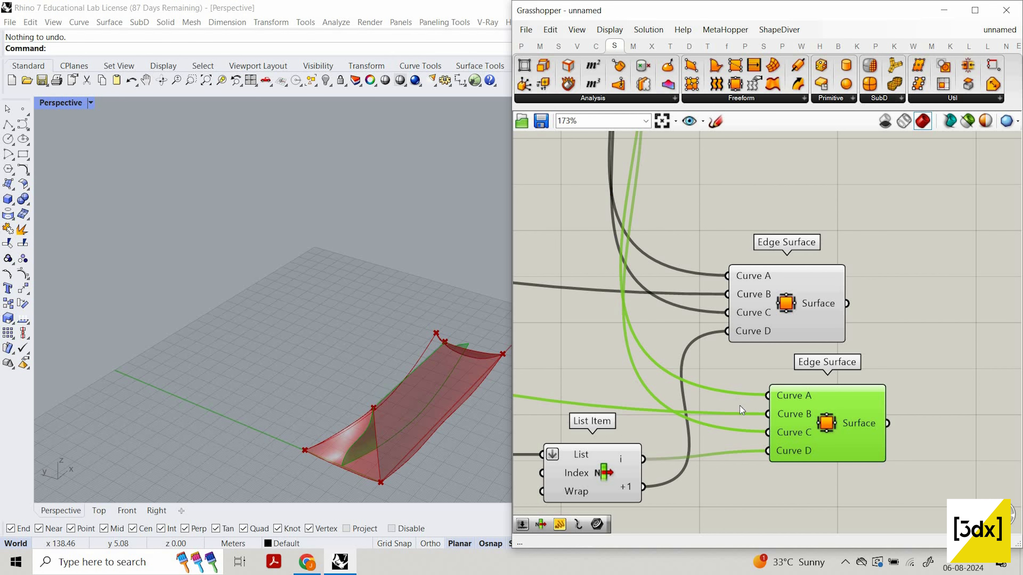
{"action": "scroll", "coordinate": [709, 262], "scroll_direction": "down", "scroll_amount": 4}
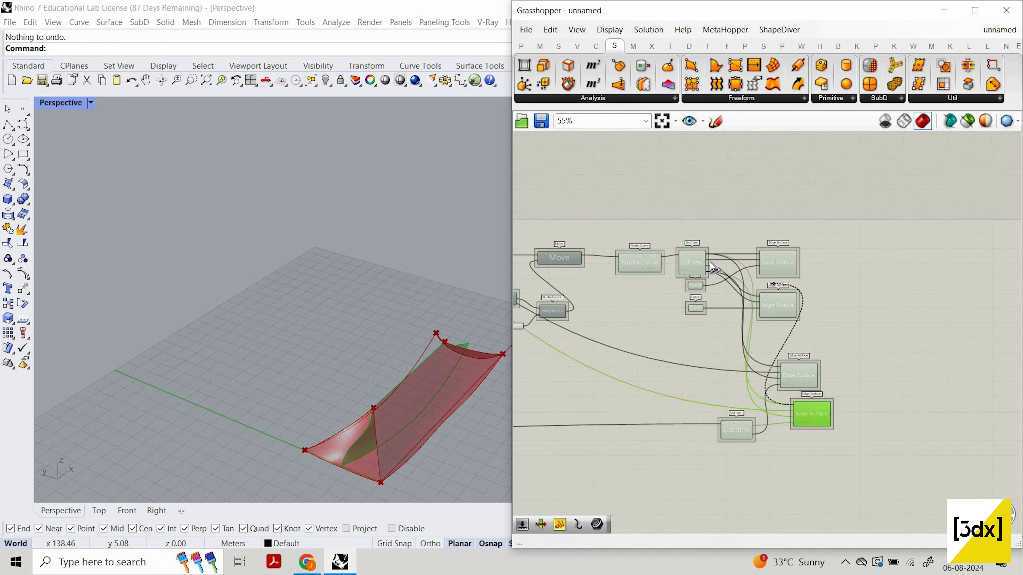
{"action": "scroll", "coordinate": [709, 262], "scroll_direction": "up", "scroll_amount": 3}
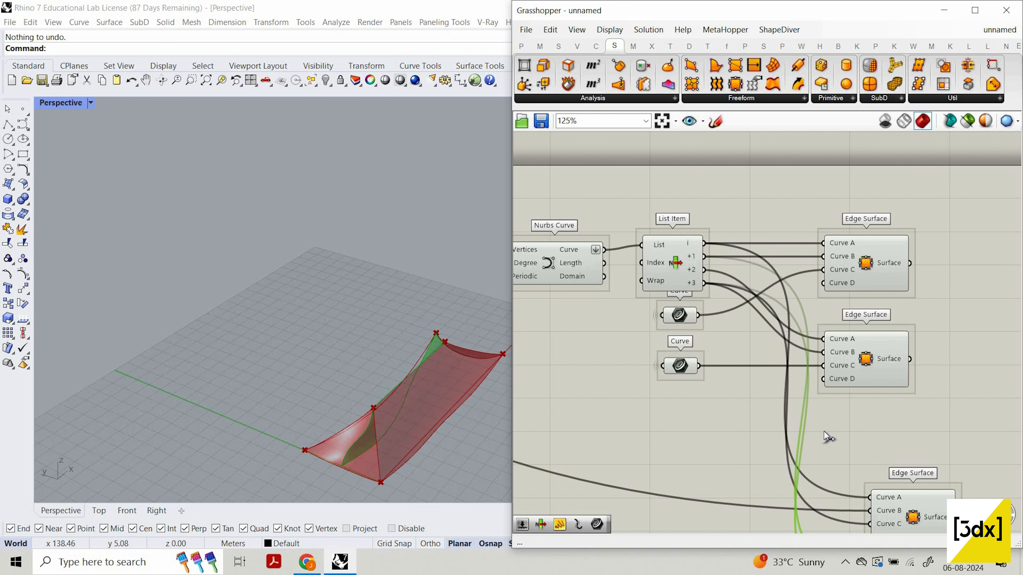
{"action": "scroll", "coordinate": [824, 433], "scroll_direction": "down", "scroll_amount": 3}
{"action": "scroll", "coordinate": [838, 483], "scroll_direction": "up", "scroll_amount": 3}
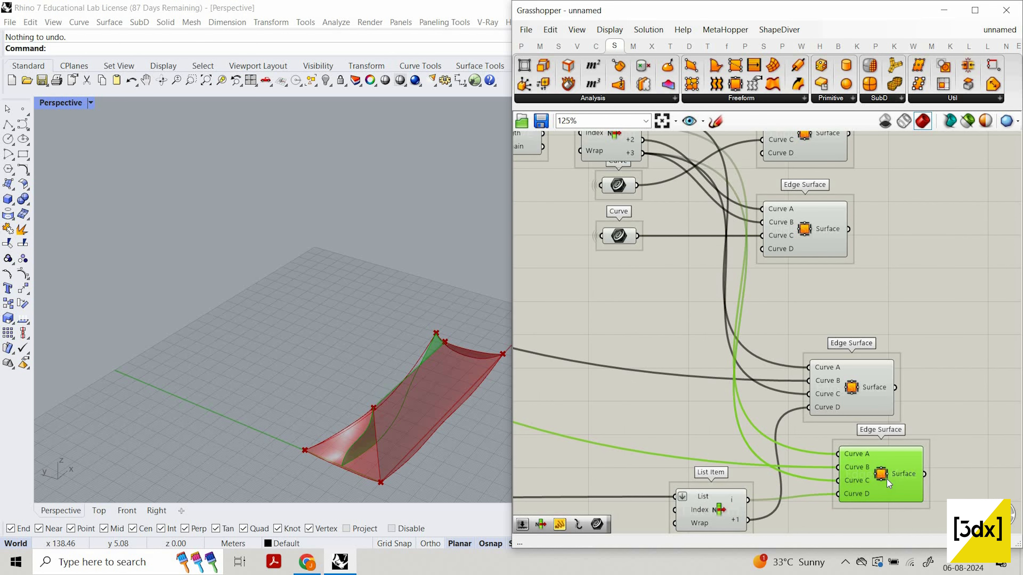
- Shift the fourth Edge Surface under the third one and check its surface from the opposite side of the model
{"action": "left_click_drag", "start_coordinate": [858, 485], "coordinate": [833, 491]}
{"action": "right_click_drag", "start_coordinate": [478, 385], "coordinate": [506, 388]}
{"action": "scroll", "coordinate": [834, 436], "scroll_direction": "down", "scroll_amount": 4}
{"action": "scroll", "coordinate": [889, 440], "scroll_direction": "up", "scroll_amount": 2}
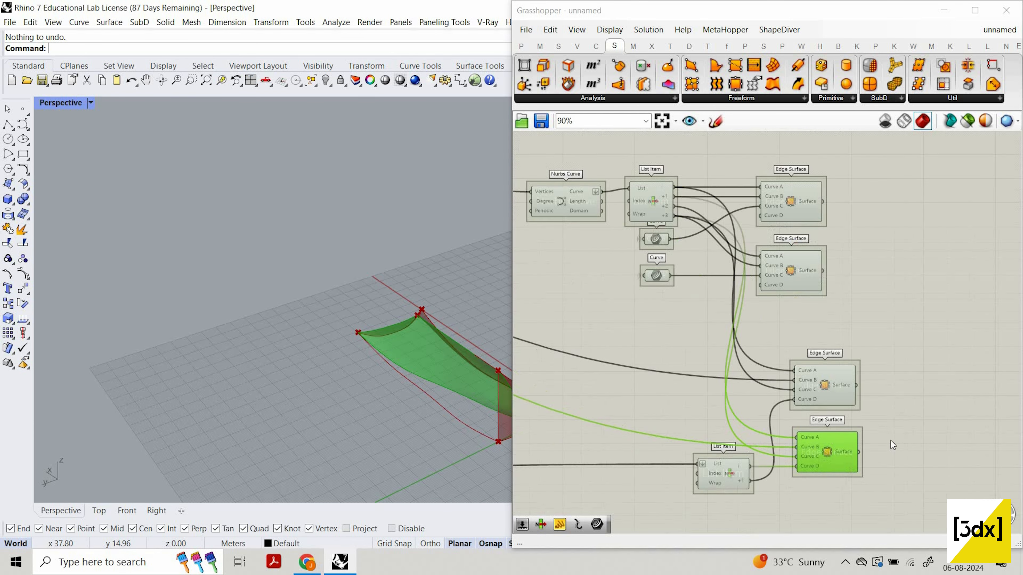
{"action": "left_click", "coordinate": [875, 469]}
{"action": "scroll", "coordinate": [860, 472], "scroll_direction": "up", "scroll_amount": 3}
{"action": "left_click", "coordinate": [860, 472]}
{"action": "scroll", "coordinate": [862, 444], "scroll_direction": "down", "scroll_amount": 5}
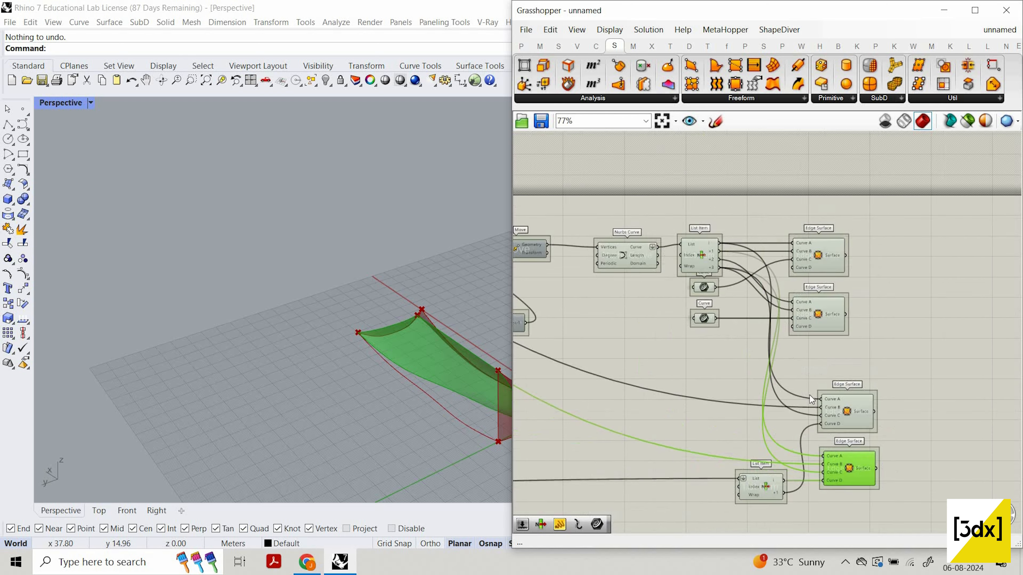
- Rewire Curve C of the fourth Edge Surface to the upper List Item's +2 output and check the surface in the viewport
{"action": "scroll", "coordinate": [834, 448], "scroll_direction": "down", "scroll_amount": 2}
{"action": "scroll", "coordinate": [835, 448], "scroll_direction": "up", "scroll_amount": 6}
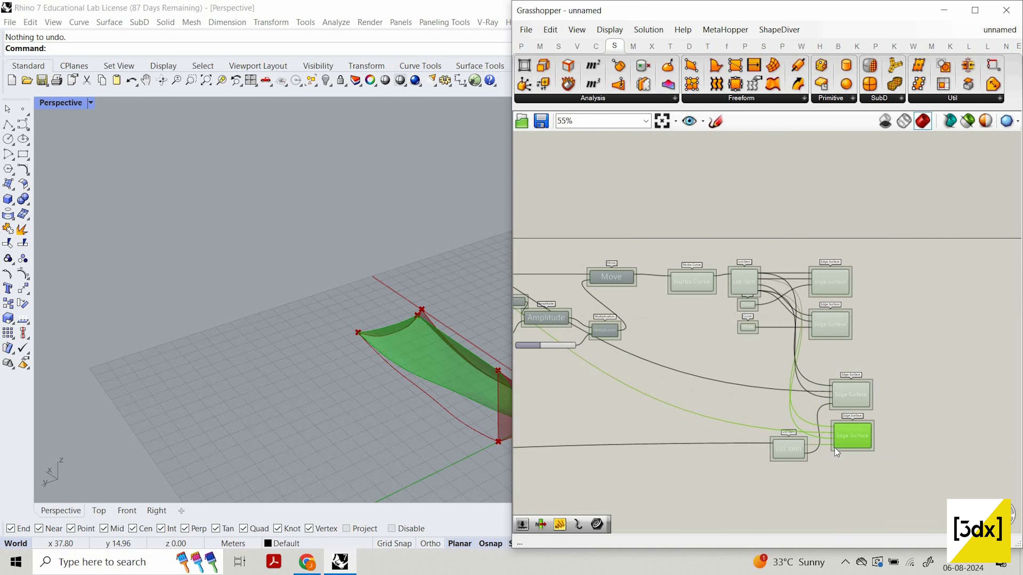
{"action": "scroll", "coordinate": [835, 448], "scroll_direction": "up", "scroll_amount": 2}
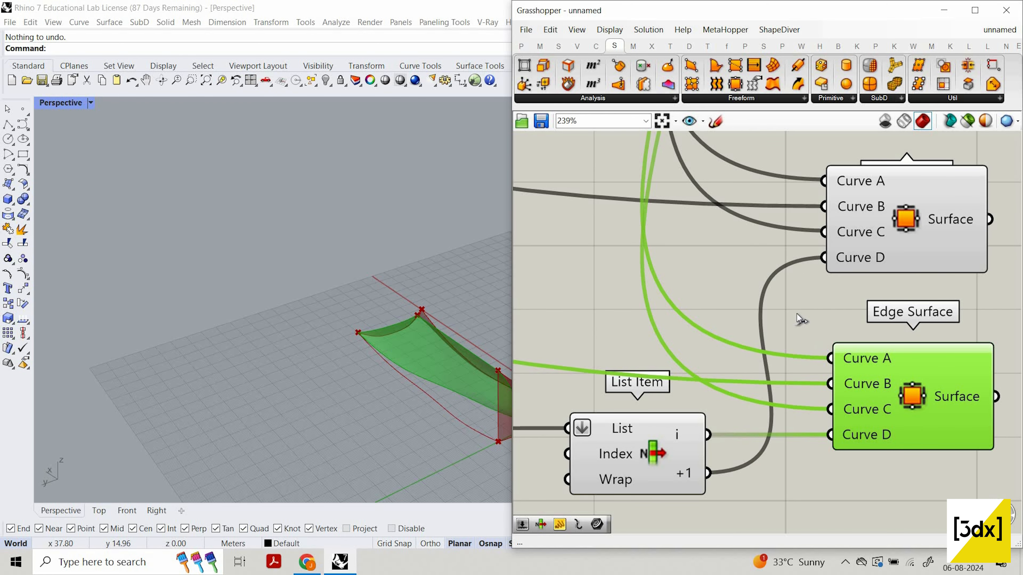
{"action": "scroll", "coordinate": [828, 410], "scroll_direction": "down", "scroll_amount": 5}
{"action": "left_click_drag", "start_coordinate": [829, 410], "coordinate": [686, 211]}
{"action": "scroll", "coordinate": [847, 398], "scroll_direction": "down", "scroll_amount": 3}
{"action": "scroll", "coordinate": [799, 230], "scroll_direction": "up", "scroll_amount": 5}
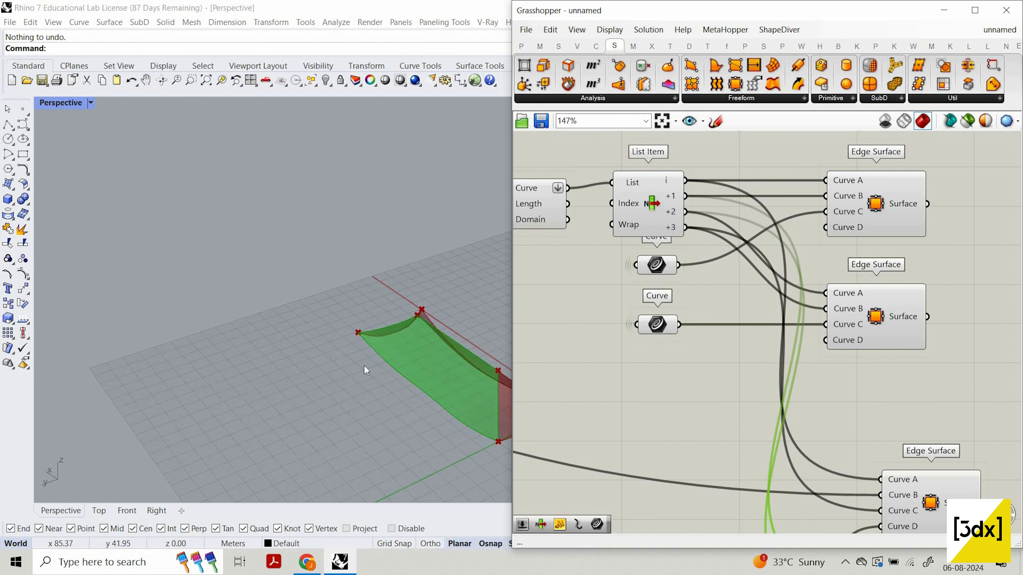
{"action": "scroll", "coordinate": [364, 367], "scroll_direction": "down", "scroll_amount": 6}
{"action": "scroll", "coordinate": [347, 354], "scroll_direction": "up", "scroll_amount": 4}
{"action": "right_click_drag", "start_coordinate": [347, 354], "coordinate": [302, 260]}
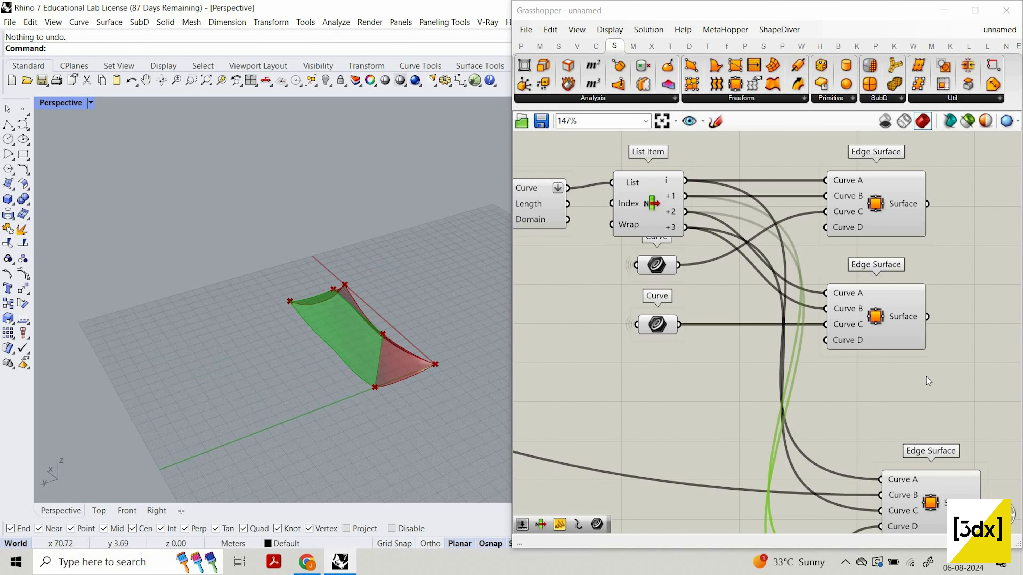
- Select all four Edge Surface components and align them in one vertical column
{"action": "scroll", "coordinate": [928, 381], "scroll_direction": "down", "scroll_amount": 3}
{"action": "left_click_drag", "start_coordinate": [946, 139], "coordinate": [845, 450]}
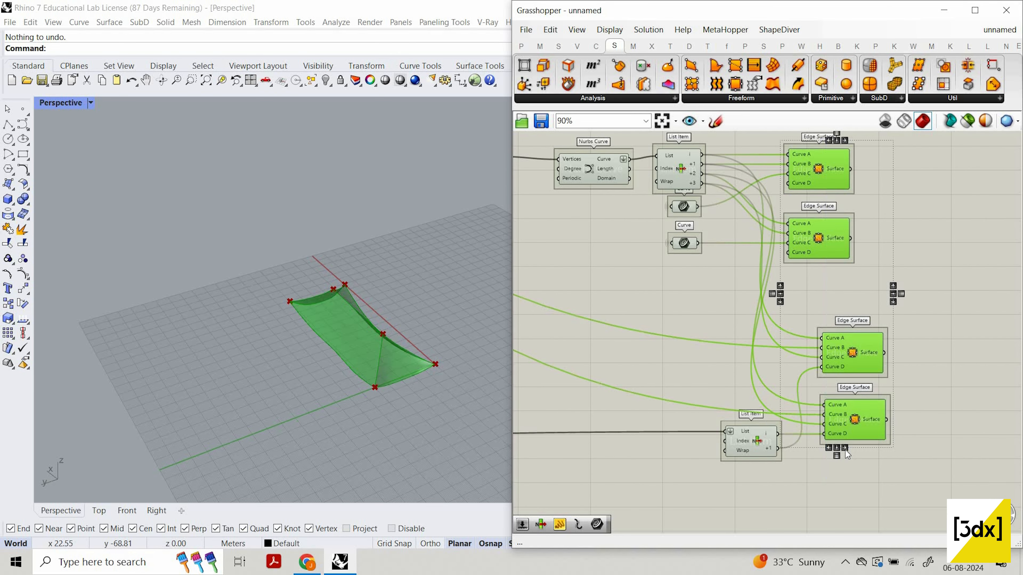
{"action": "scroll", "coordinate": [910, 466], "scroll_direction": "down", "scroll_amount": 3}
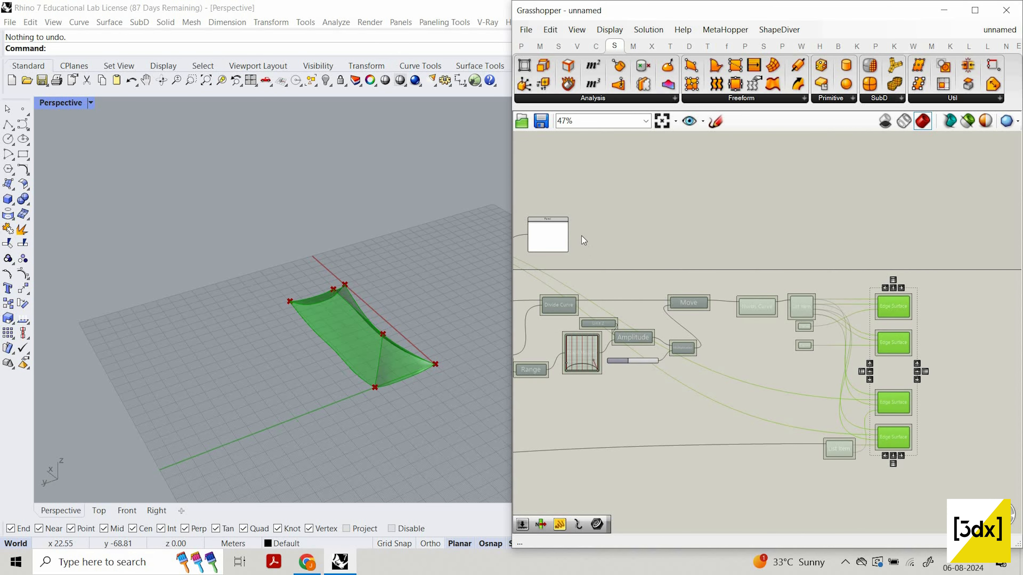
- Hide the preview of the components from the Graph Mapper section through the List Items that feed the Edge Surfaces
{"action": "left_click_drag", "start_coordinate": [858, 512], "coordinate": [564, 242]}
{"action": "scroll", "coordinate": [923, 368], "scroll_direction": "down", "scroll_amount": 2}
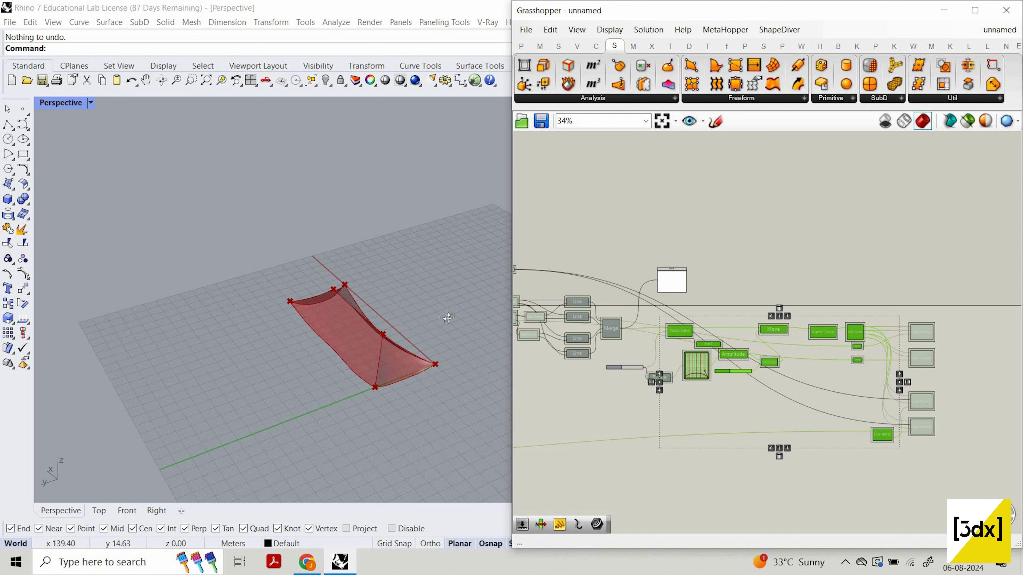
{"action": "right_click_drag", "start_coordinate": [448, 318], "coordinate": [942, 416]}
{"action": "scroll", "coordinate": [982, 358], "scroll_direction": "down", "scroll_amount": 6}
{"action": "left_click", "coordinate": [782, 283]}
{"action": "scroll", "coordinate": [971, 363], "scroll_direction": "down", "scroll_amount": 3}
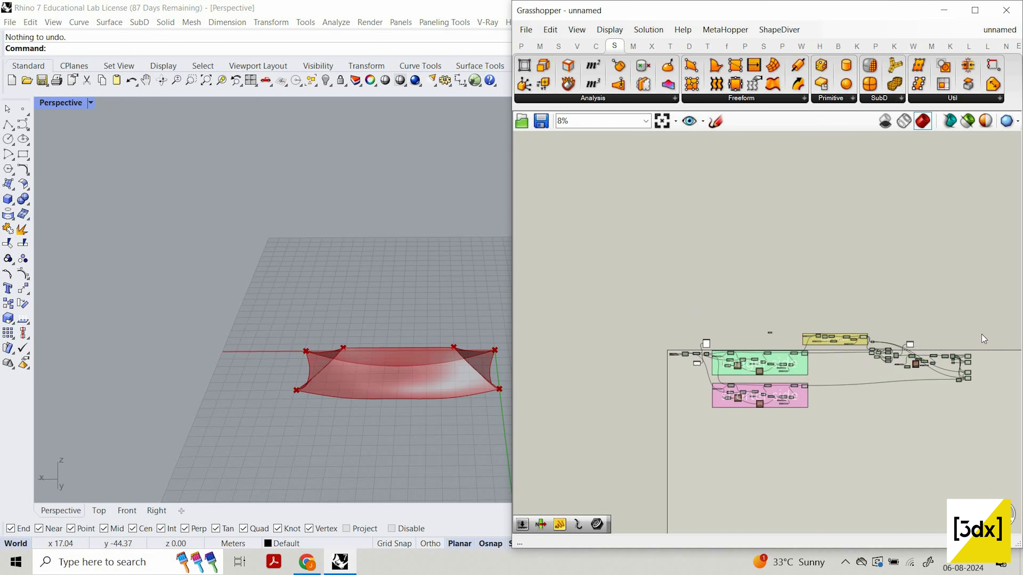
- Select everything from the top curve group's end to the List Items and turn off its preview, leaving the Edge Surfaces shown
{"action": "left_click_drag", "start_coordinate": [937, 430], "coordinate": [782, 282]}
{"action": "scroll", "coordinate": [971, 371], "scroll_direction": "up", "scroll_amount": 5}
{"action": "left_click_drag", "start_coordinate": [943, 438], "coordinate": [689, 169]}
{"action": "right_click", "coordinate": [689, 170]}
{"action": "right_click_drag", "start_coordinate": [411, 342], "coordinate": [801, 363]}
{"action": "scroll", "coordinate": [913, 427], "scroll_direction": "down", "scroll_amount": 4}
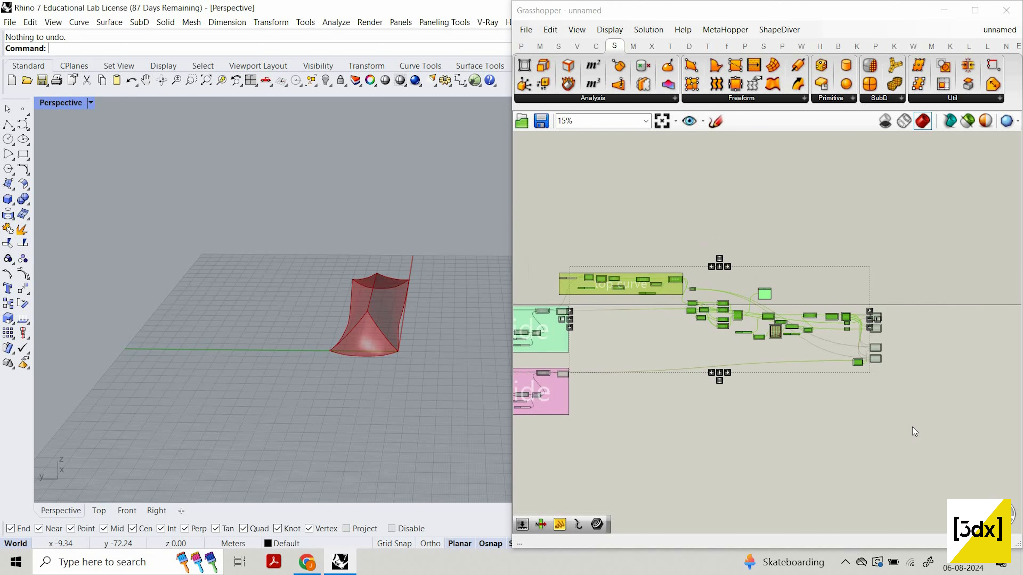
{"action": "scroll", "coordinate": [847, 318], "scroll_direction": "up", "scroll_amount": 3}
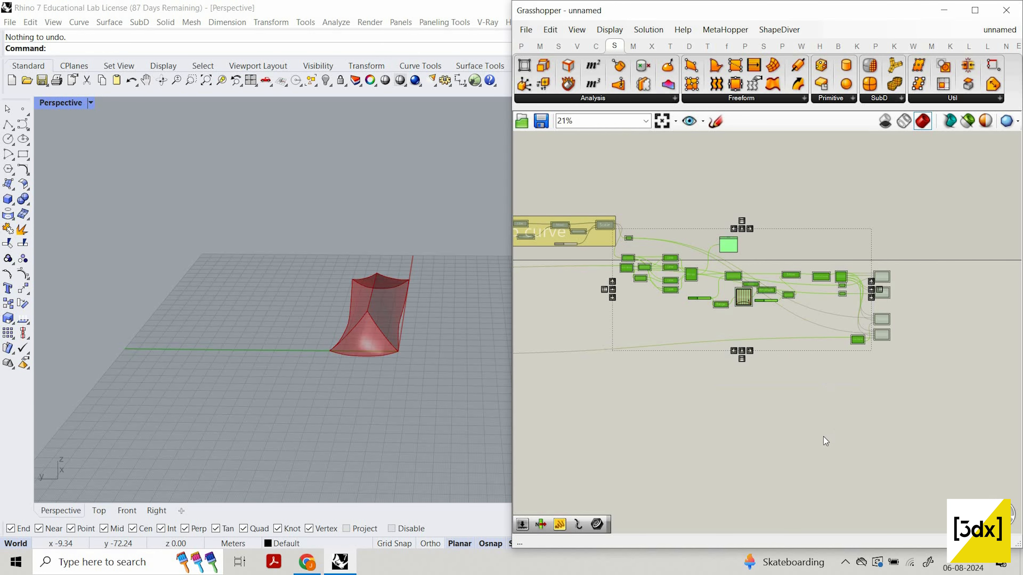
- Turn off the preview of the components and side groups before the Edge Surfaces, leaving only the roof surfaces displayed
{"action": "scroll", "coordinate": [823, 436], "scroll_direction": "down", "scroll_amount": 4}
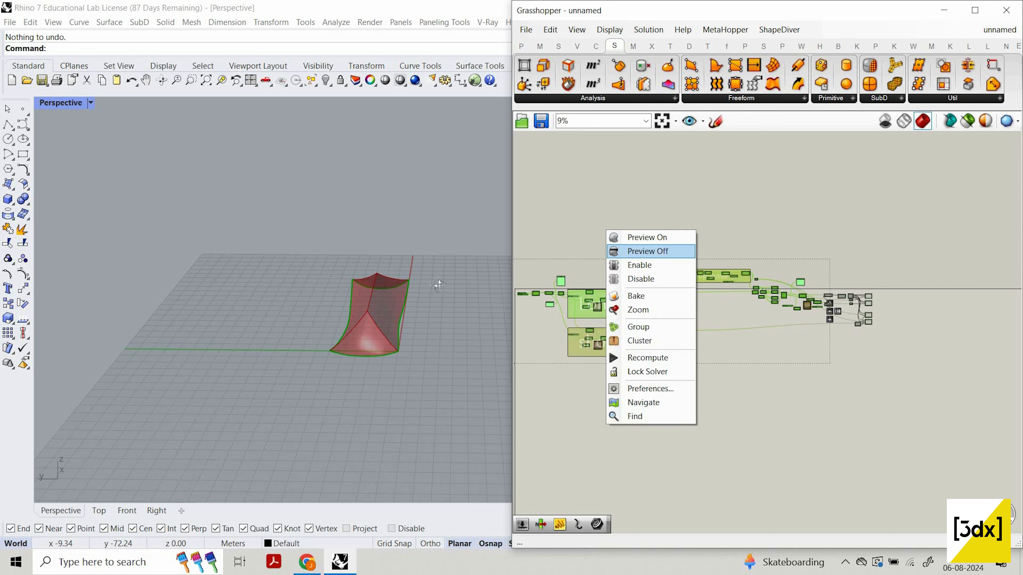
{"action": "left_click", "coordinate": [631, 253]}
{"action": "right_click_drag", "start_coordinate": [389, 331], "coordinate": [475, 343]}
{"action": "scroll", "coordinate": [668, 349], "scroll_direction": "down", "scroll_amount": 1}
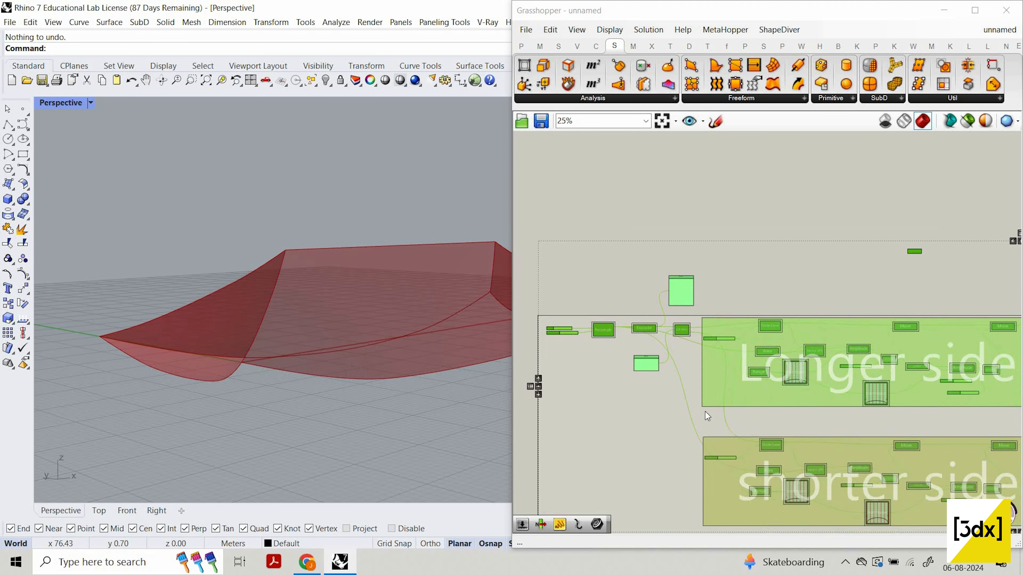
- Set the rectangle's Y Size slider to 73 and the length slider feeding X Size to 300
{"action": "scroll", "coordinate": [705, 412], "scroll_direction": "up", "scroll_amount": 3}
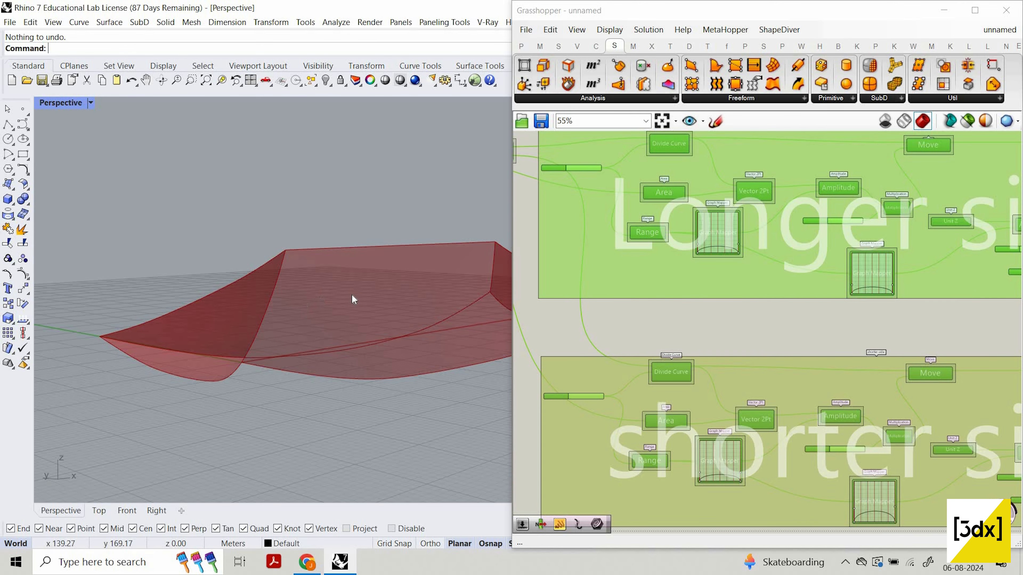
{"action": "right_click_drag", "start_coordinate": [351, 298], "coordinate": [804, 374]}
{"action": "scroll", "coordinate": [403, 342], "scroll_direction": "down", "scroll_amount": 4}
{"action": "right_click_drag", "start_coordinate": [403, 342], "coordinate": [709, 314]}
{"action": "scroll", "coordinate": [886, 386], "scroll_direction": "down", "scroll_amount": 5}
{"action": "scroll", "coordinate": [657, 302], "scroll_direction": "up", "scroll_amount": 4}
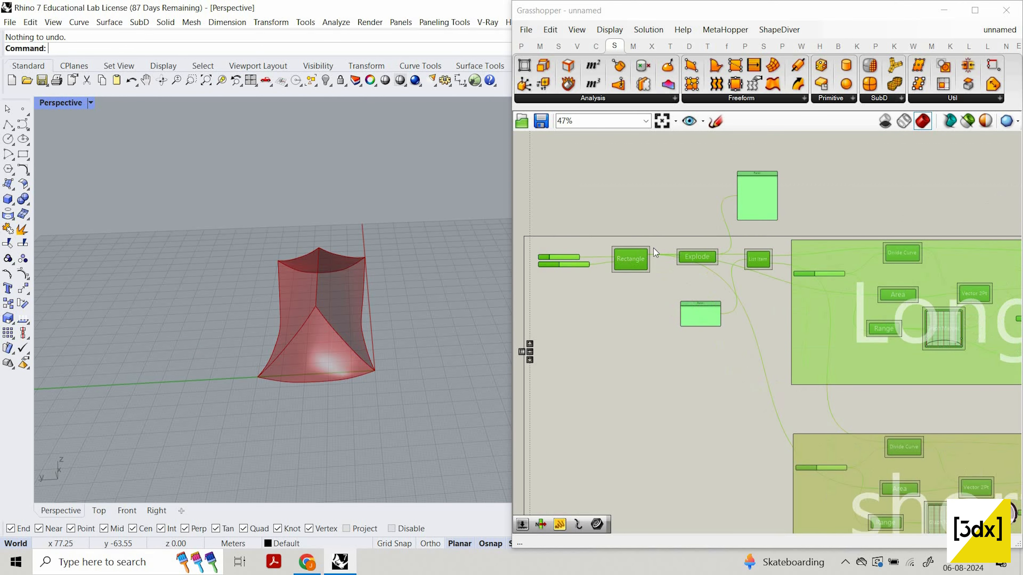
{"action": "scroll", "coordinate": [621, 324], "scroll_direction": "up", "scroll_amount": 6}
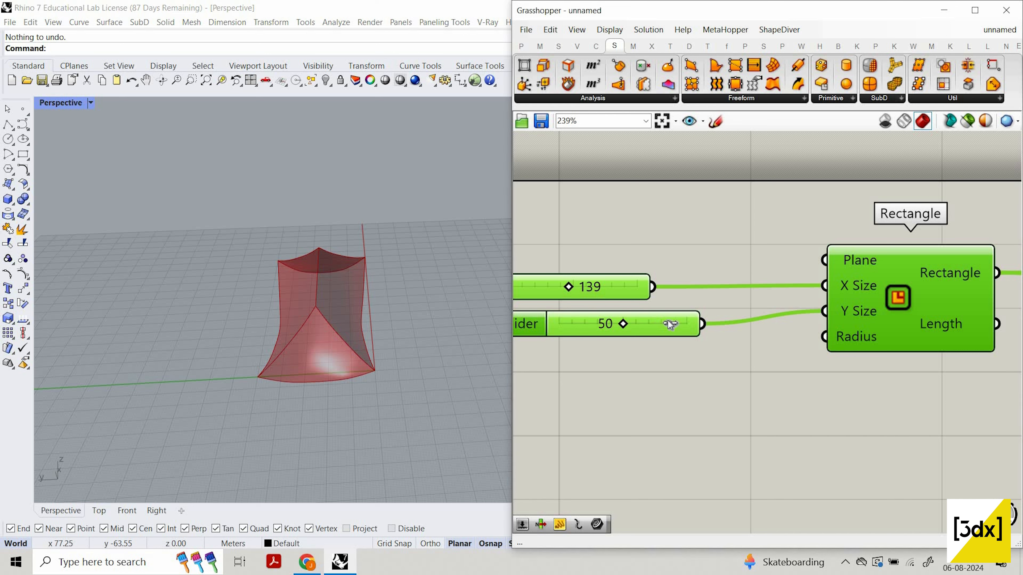
{"action": "mouse_move", "coordinate": [668, 323]}
{"action": "left_mouse_down"}
{"action": "mouse_move", "coordinate": [696, 323]}
{"action": "mouse_move", "coordinate": [644, 323]}
{"action": "mouse_move", "coordinate": [660, 324]}
{"action": "left_mouse_up"}
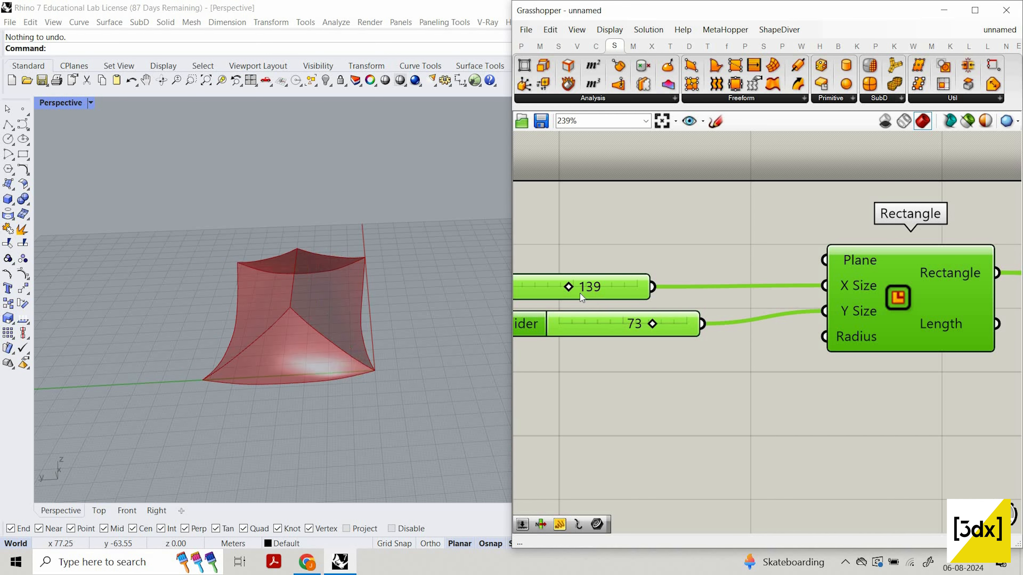
{"action": "left_click_drag", "start_coordinate": [601, 275], "coordinate": [645, 272]}
- Set the rectangle's Y Size slider to 100, check the stretched roof in perspective, and clear the component selection
{"action": "right_click_drag", "start_coordinate": [129, 307], "coordinate": [483, 338]}
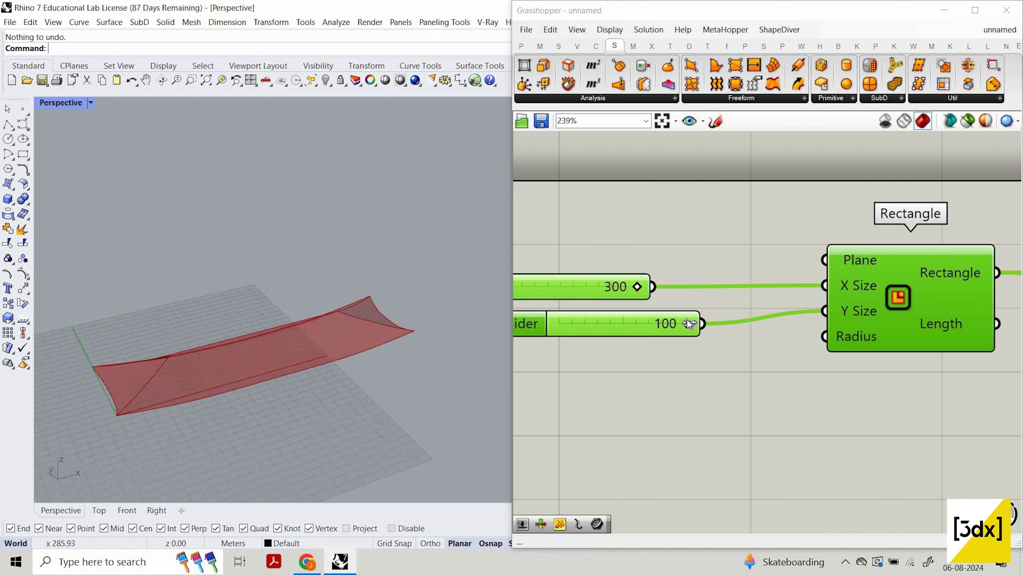
{"action": "left_click_drag", "start_coordinate": [557, 338], "coordinate": [446, 359]}
{"action": "right_click_drag", "start_coordinate": [257, 354], "coordinate": [431, 334]}
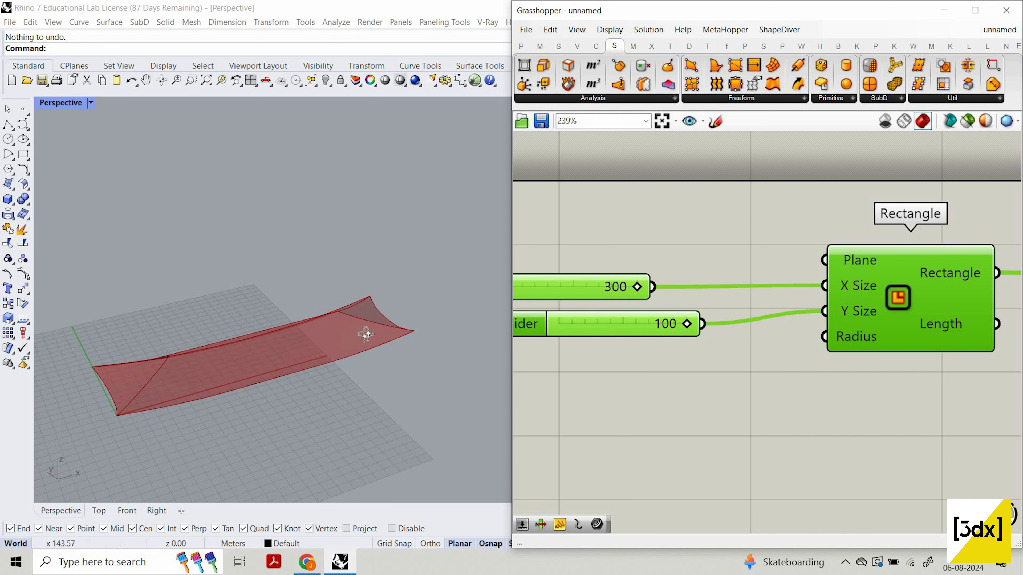
{"action": "right_click_drag", "start_coordinate": [366, 334], "coordinate": [282, 363]}
{"action": "scroll", "coordinate": [681, 337], "scroll_direction": "down", "scroll_amount": 3}
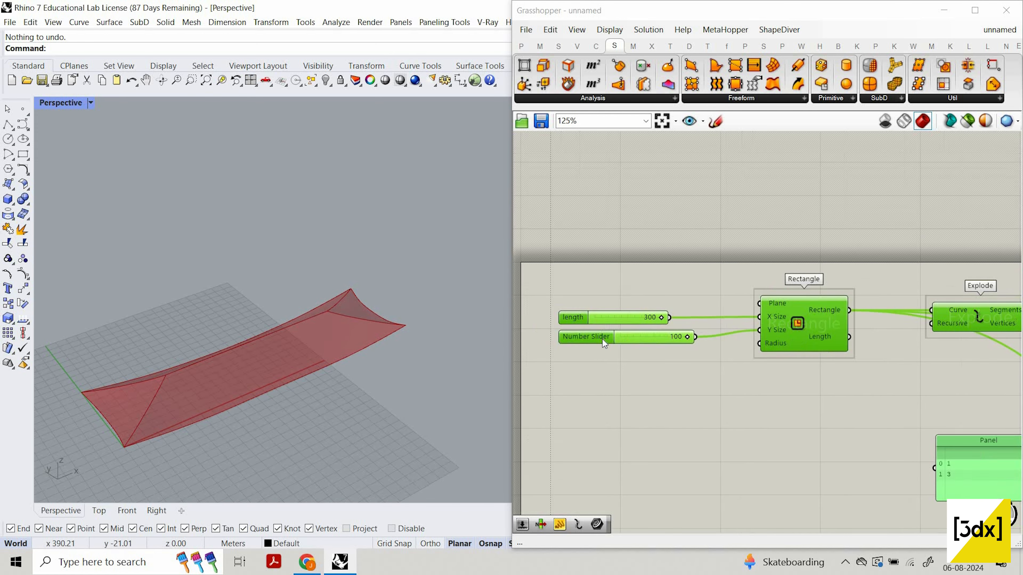
{"action": "scroll", "coordinate": [642, 334], "scroll_direction": "up", "scroll_amount": 3}
{"action": "right_click_drag", "start_coordinate": [642, 335], "coordinate": [674, 339]}
{"action": "left_click", "coordinate": [687, 352]}
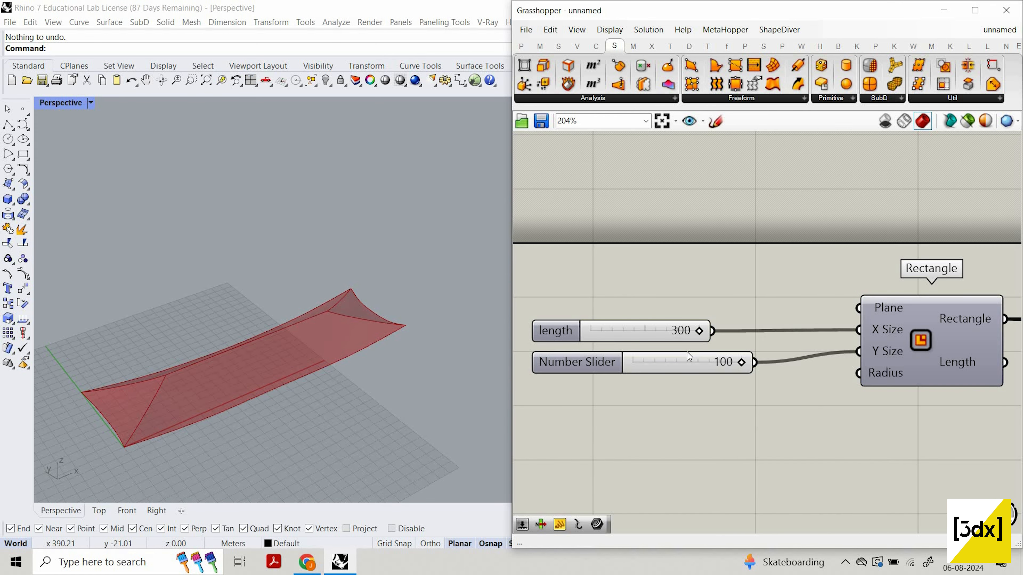
- Move the third Edge Surface slightly upward in the column and add a Brep Join component beside the Edge Surfaces
{"action": "scroll", "coordinate": [685, 354], "scroll_direction": "down", "scroll_amount": 10}
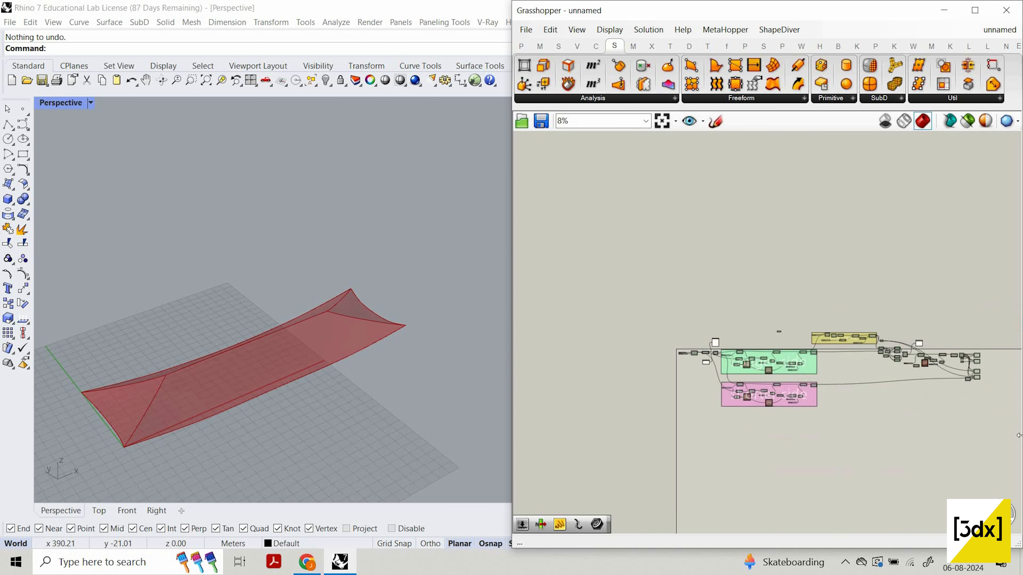
{"action": "scroll", "coordinate": [985, 422], "scroll_direction": "up", "scroll_amount": 10}
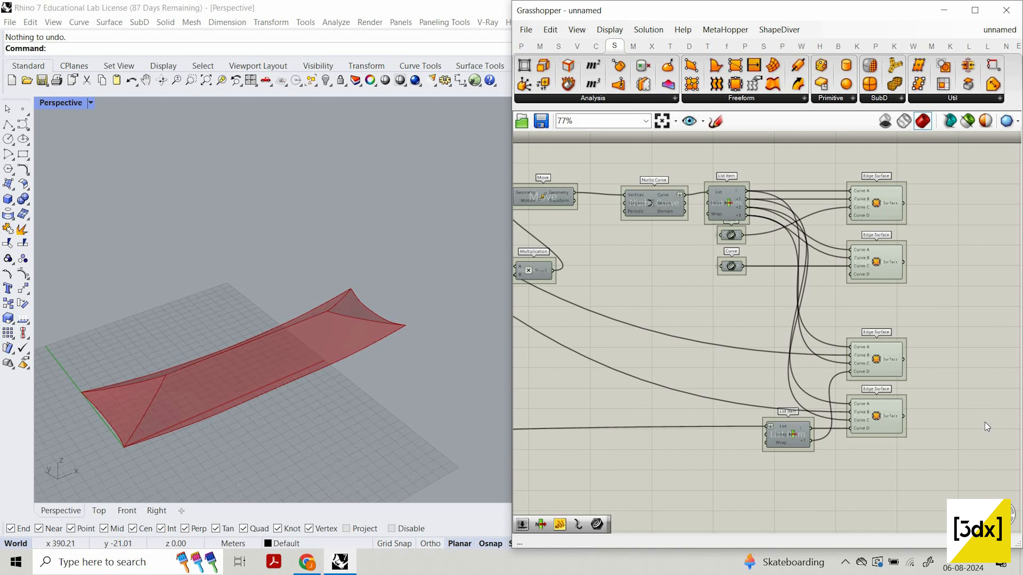
{"action": "scroll", "coordinate": [761, 375], "scroll_direction": "down", "scroll_amount": 5}
{"action": "scroll", "coordinate": [745, 368], "scroll_direction": "up", "scroll_amount": 4}
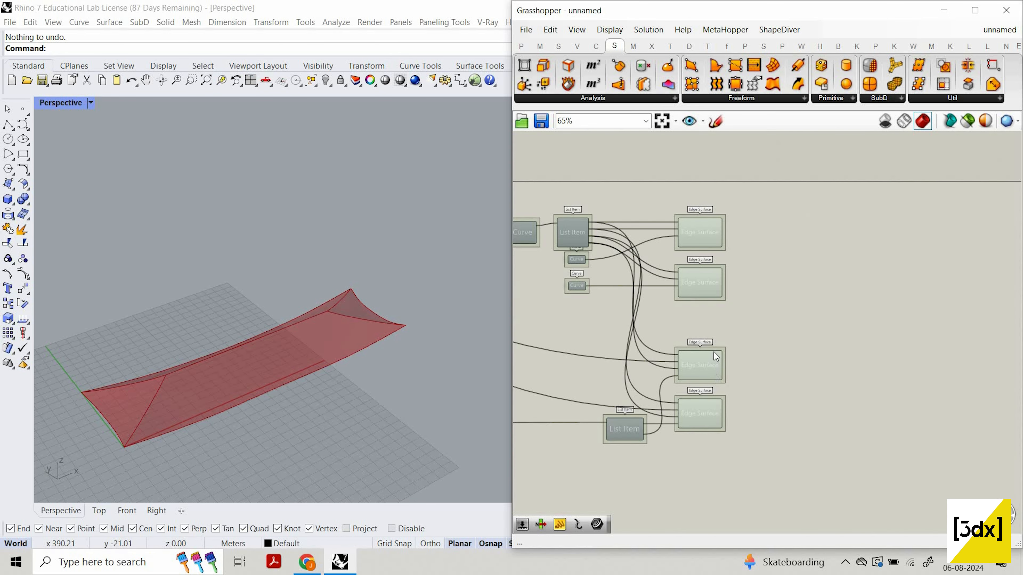
{"action": "left_click_drag", "start_coordinate": [703, 365], "coordinate": [702, 343]}
{"action": "double_click", "coordinate": [782, 342]}
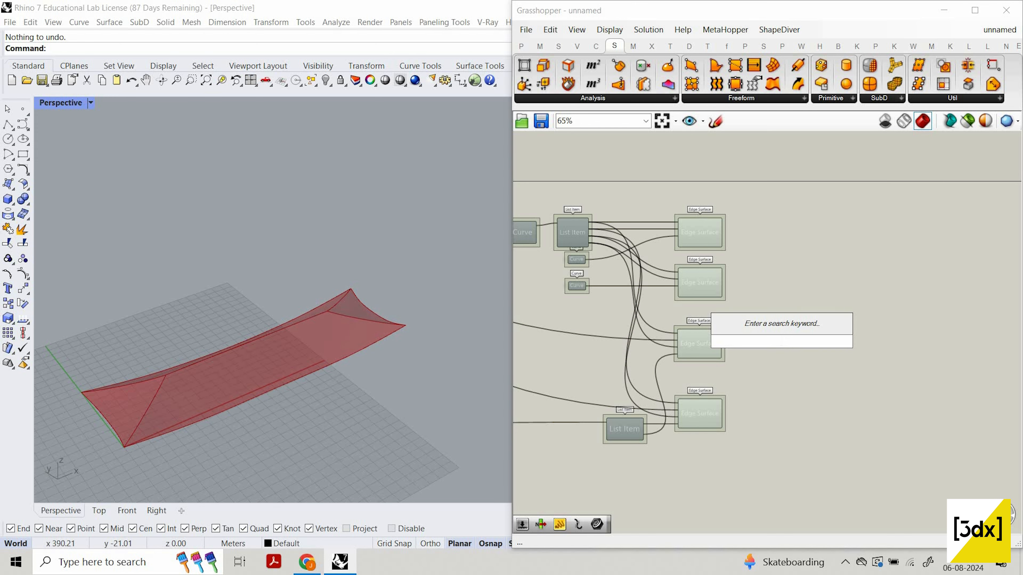
{"action": "type", "text": "brep joi"}
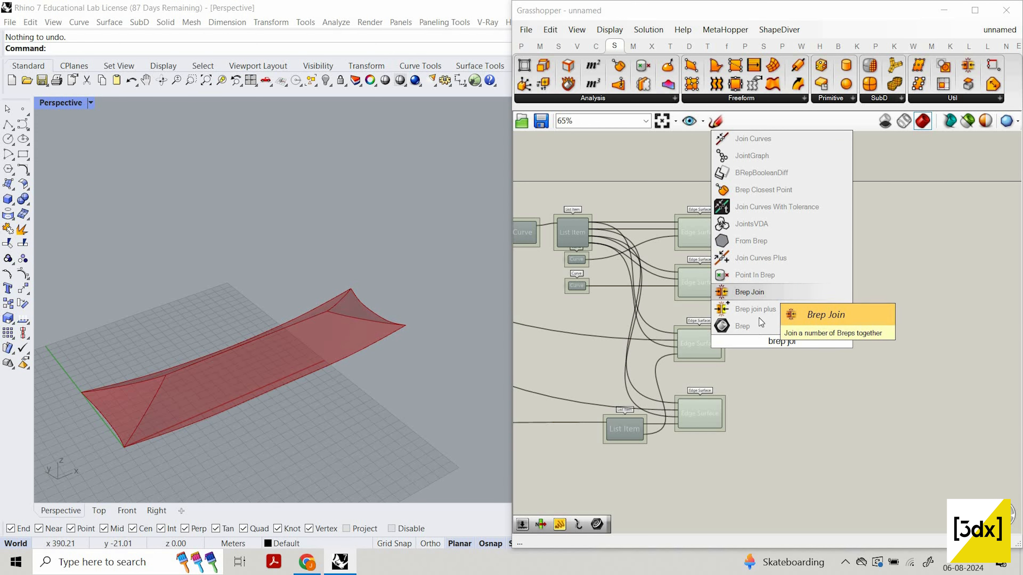
{"action": "left_click", "coordinate": [754, 293]}
{"action": "scroll", "coordinate": [748, 325], "scroll_direction": "up", "scroll_amount": 4}
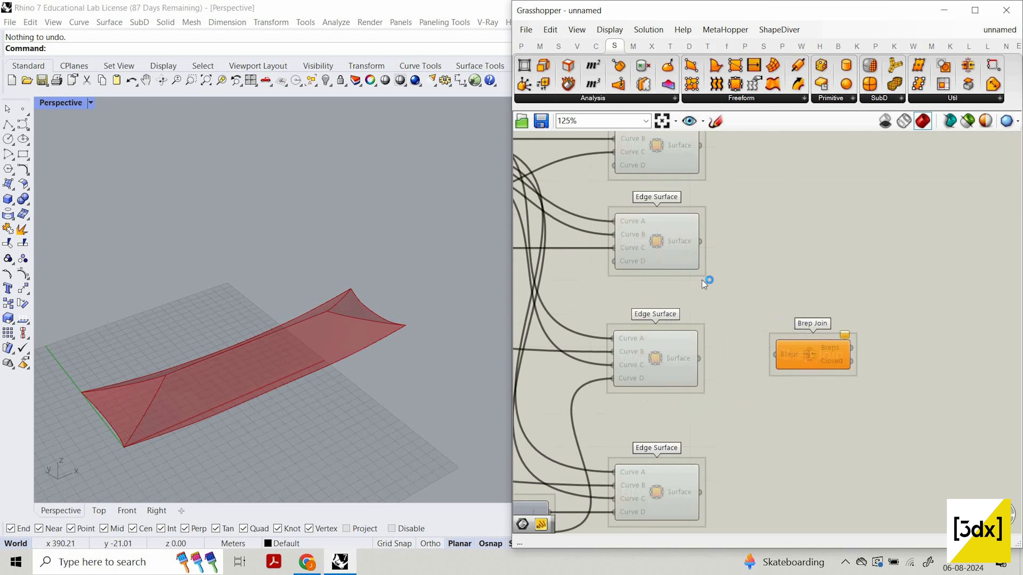
- Connect the Surface outputs of all four Edge Surfaces to Brep Join's Breps input and move Brep Join farther right
{"action": "scroll", "coordinate": [710, 300], "scroll_direction": "down", "scroll_amount": 1}
{"action": "right_click_drag", "start_coordinate": [710, 299], "coordinate": [729, 433]}
{"action": "left_click_drag", "start_coordinate": [719, 302], "coordinate": [717, 483]}
{"action": "scroll", "coordinate": [684, 499], "scroll_direction": "down", "scroll_amount": 1}
{"action": "right_click_drag", "start_coordinate": [684, 498], "coordinate": [656, 418]}
{"action": "scroll", "coordinate": [657, 418], "scroll_direction": "up", "scroll_amount": 1}
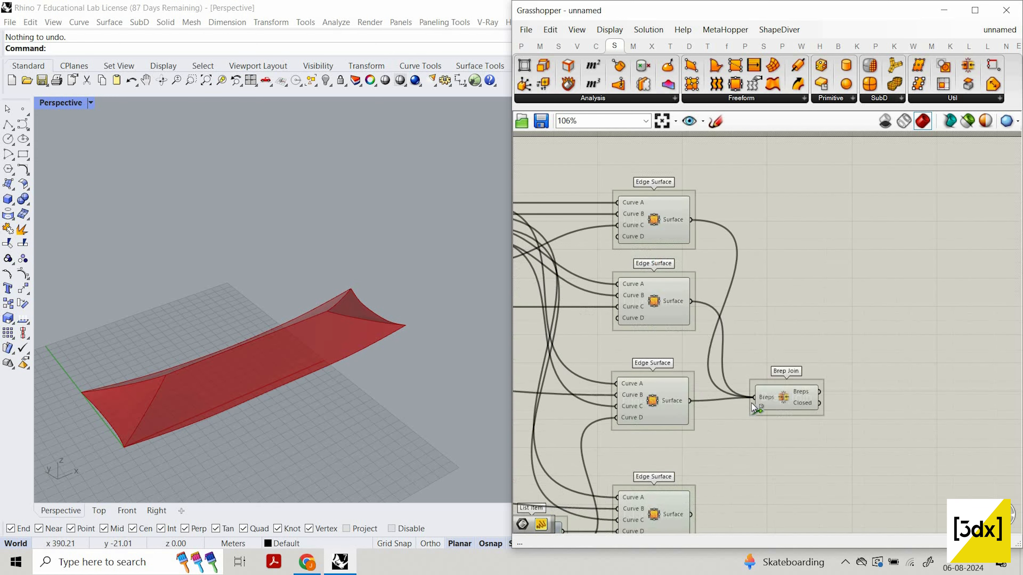
{"action": "left_click_drag", "start_coordinate": [691, 514], "coordinate": [902, 404], "text": "shift"}
{"action": "scroll", "coordinate": [891, 400], "scroll_direction": "down", "scroll_amount": 4}
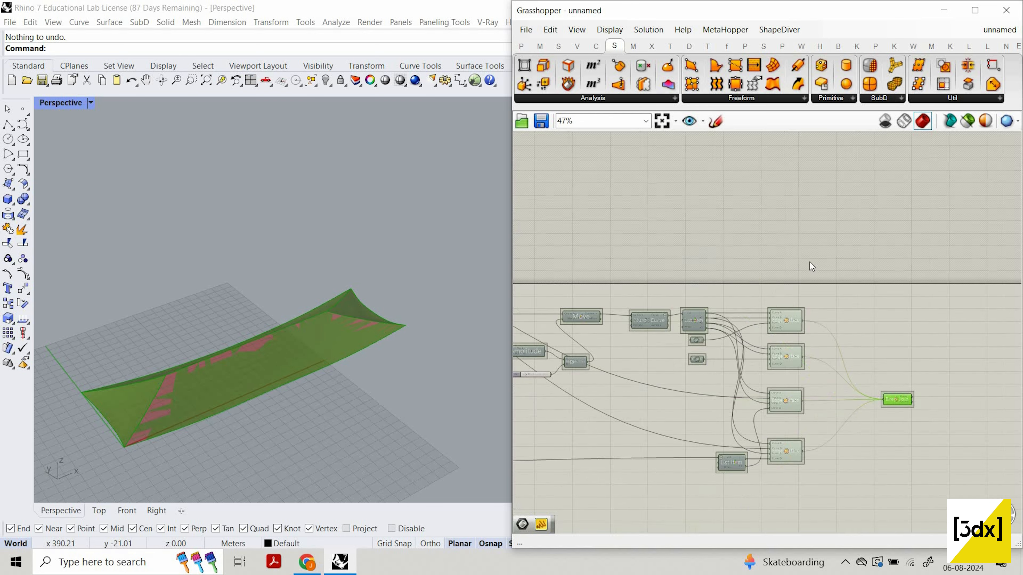
- Select the four Edge Surfaces and turn off their preview so only the joined brep is displayed
{"action": "left_click_drag", "start_coordinate": [821, 246], "coordinate": [772, 507]}
{"action": "right_click", "coordinate": [809, 262]}
{"action": "scroll", "coordinate": [394, 303], "scroll_direction": "up", "scroll_amount": 3}
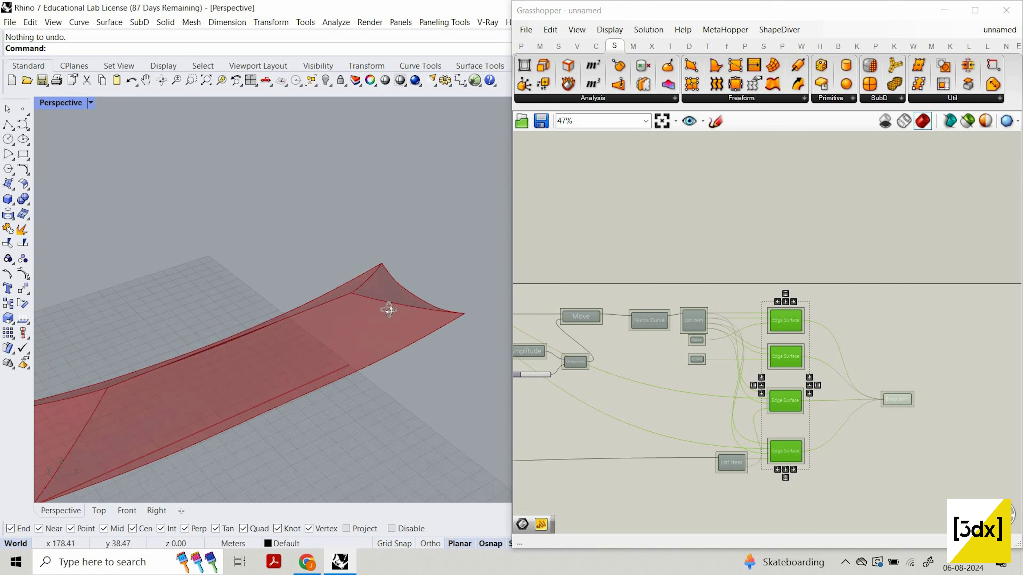
{"action": "right_click_drag", "start_coordinate": [388, 308], "coordinate": [343, 325]}
{"action": "scroll", "coordinate": [903, 381], "scroll_direction": "up", "scroll_amount": 5}
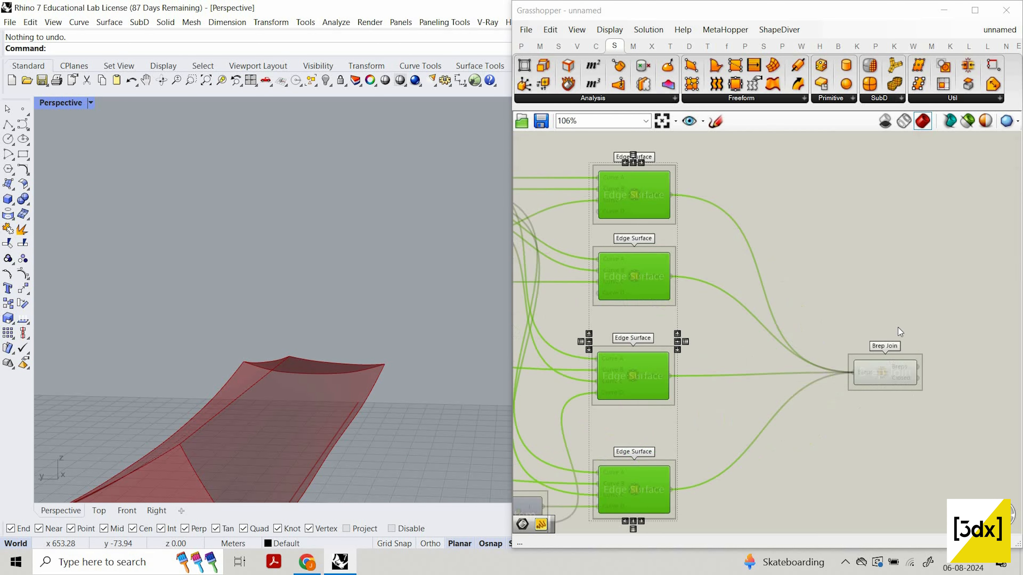
- Place a Panel beyond Brep Join and connect the Breps output to it to inspect the joined result
{"action": "left_click", "coordinate": [522, 47]}
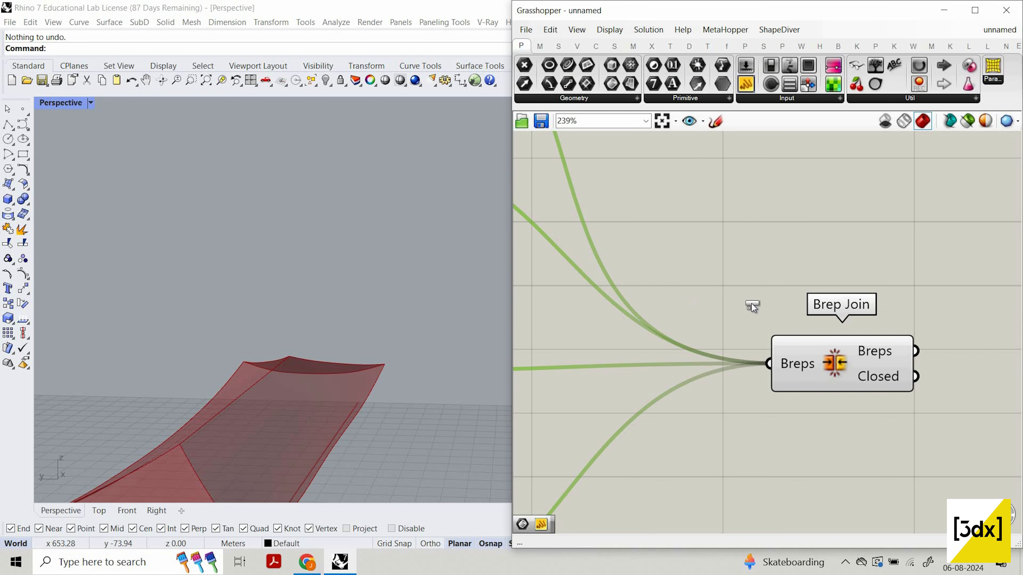
{"action": "scroll", "coordinate": [751, 304], "scroll_direction": "down", "scroll_amount": 5}
{"action": "scroll", "coordinate": [756, 325], "scroll_direction": "up", "scroll_amount": 2}
{"action": "left_click", "coordinate": [756, 325]}
{"action": "left_click_drag", "start_coordinate": [716, 305], "coordinate": [808, 297]}
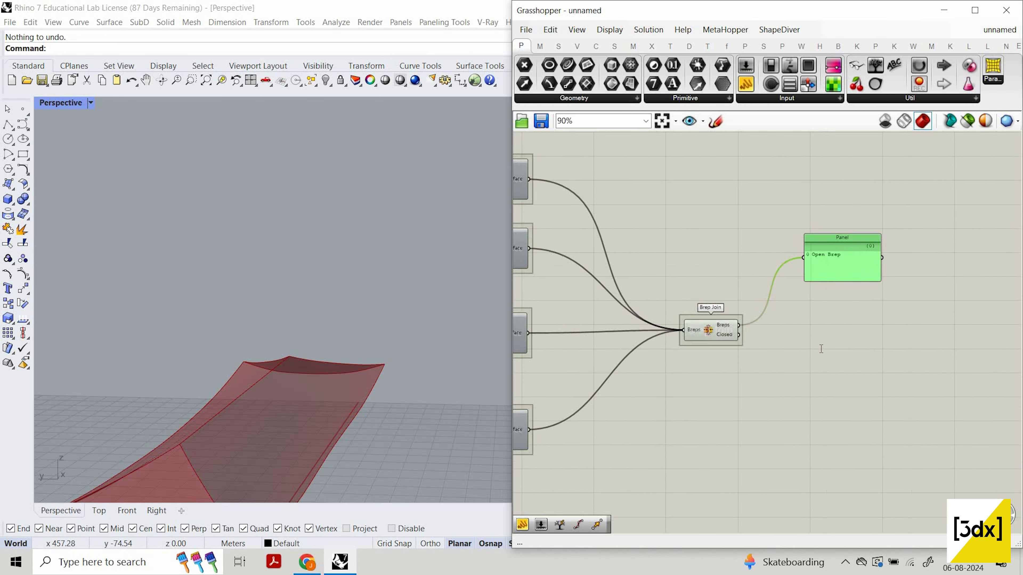
- Add an Extrude component, connect Brep Join's Breps output to its Base input, and move it farther right
{"action": "scroll", "coordinate": [822, 347], "scroll_direction": "up", "scroll_amount": 1}
{"action": "double_click", "coordinate": [820, 348]}
{"action": "type", "text": "extru"}
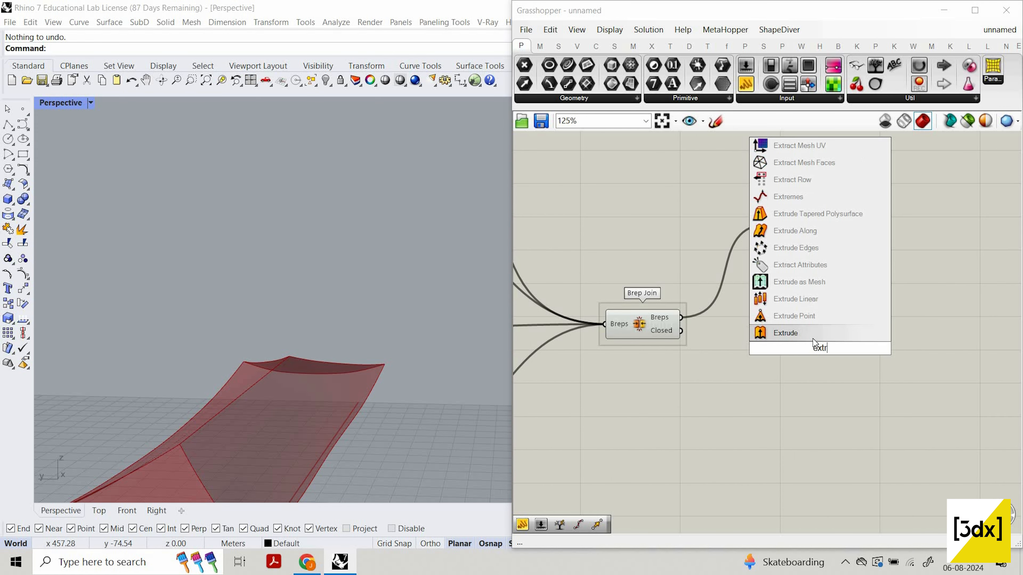
{"action": "key", "text": "Return"}
{"action": "scroll", "coordinate": [708, 323], "scroll_direction": "up", "scroll_amount": 2}
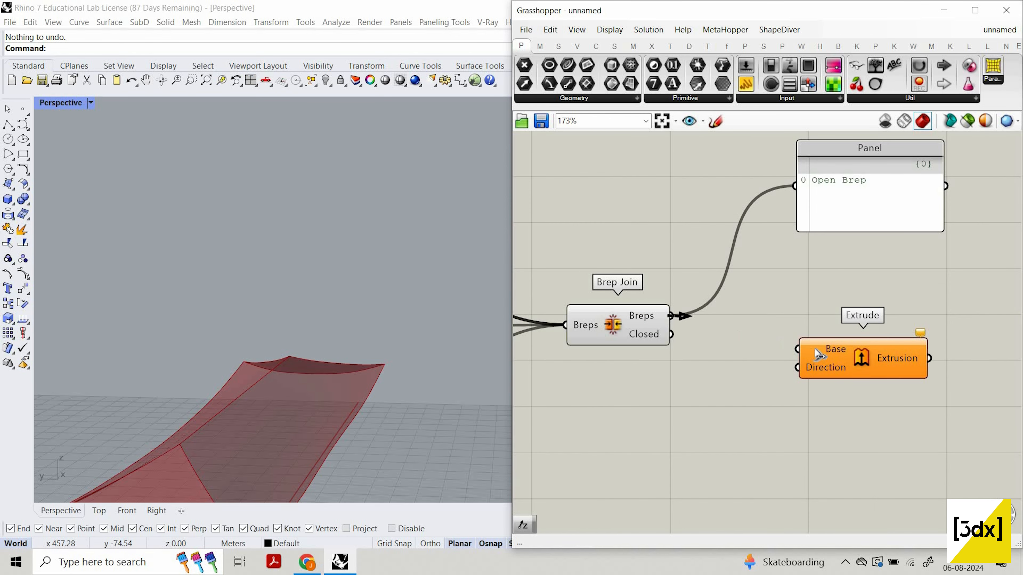
{"action": "left_click_drag", "start_coordinate": [671, 316], "coordinate": [944, 358]}
- Add a Unit Z vector below Brep Join and connect its Unit vector output to Extrude's Direction input
{"action": "double_click", "coordinate": [553, 471]}
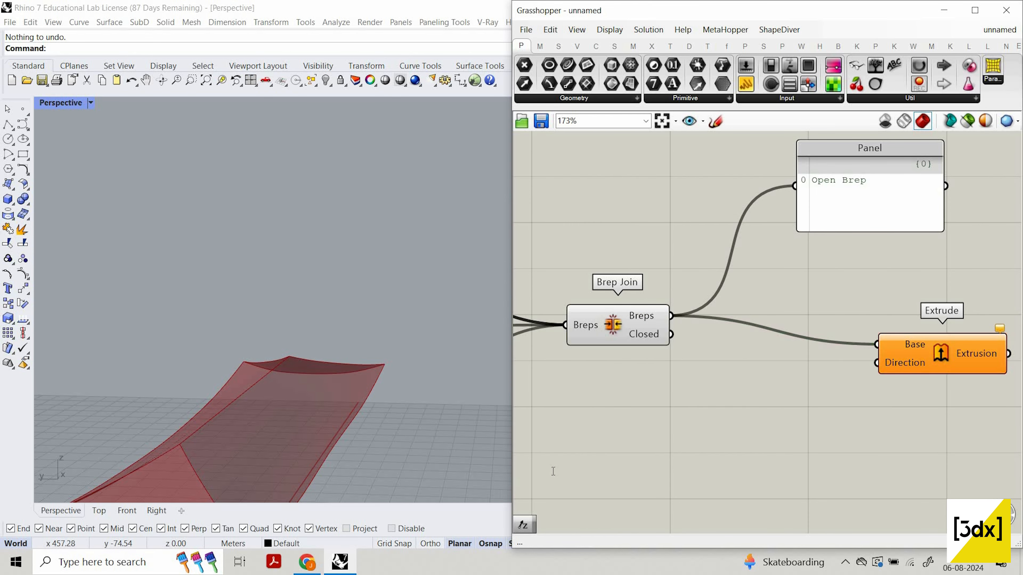
{"action": "type", "text": "unit"}
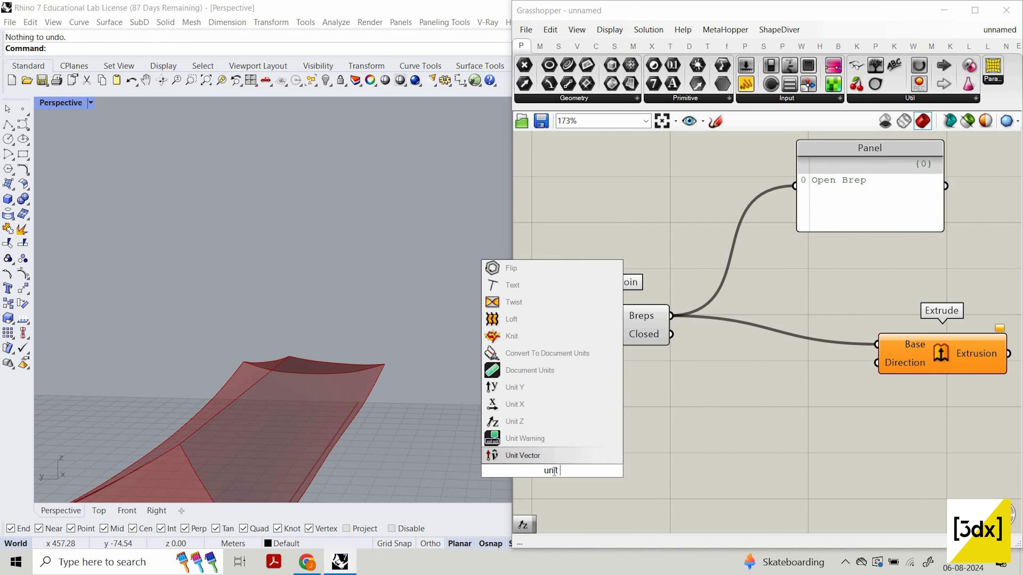
{"action": "type", "text": " z"}
{"action": "key", "text": "Return"}
{"action": "left_click_drag", "start_coordinate": [615, 471], "coordinate": [917, 362]}
{"action": "scroll", "coordinate": [614, 375], "scroll_direction": "down", "scroll_amount": 3}
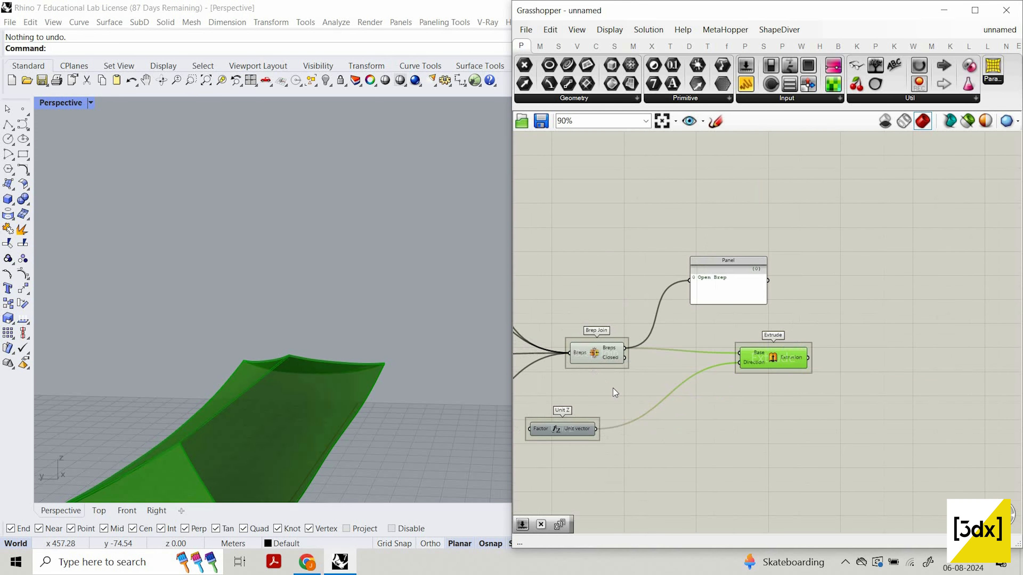
- Turn off the preview of the Brep Join component
{"action": "scroll", "coordinate": [599, 364], "scroll_direction": "up", "scroll_amount": 3}
{"action": "left_click", "coordinate": [599, 363]}
{"action": "right_click", "coordinate": [588, 233]}
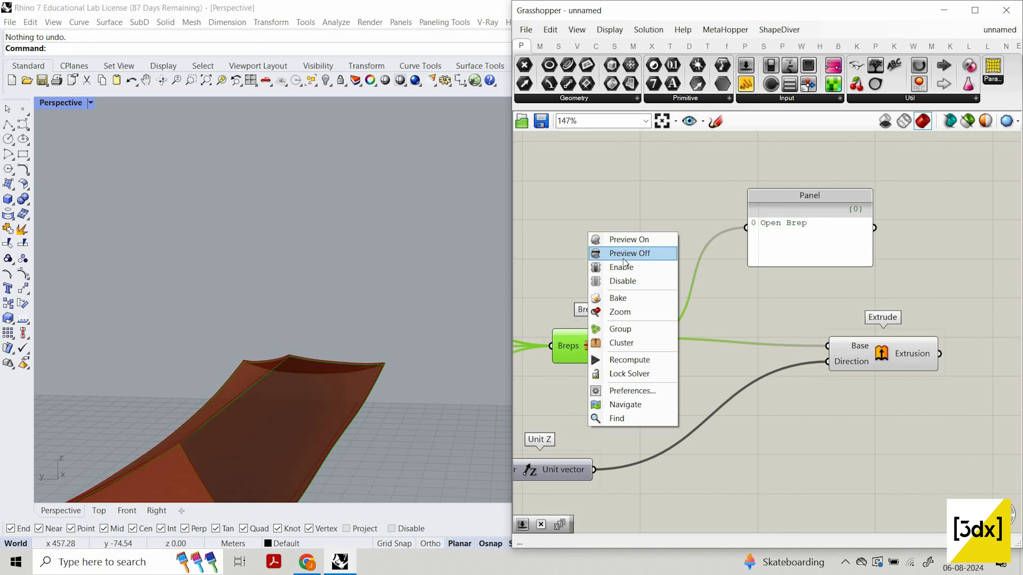
{"action": "left_click", "coordinate": [623, 258]}
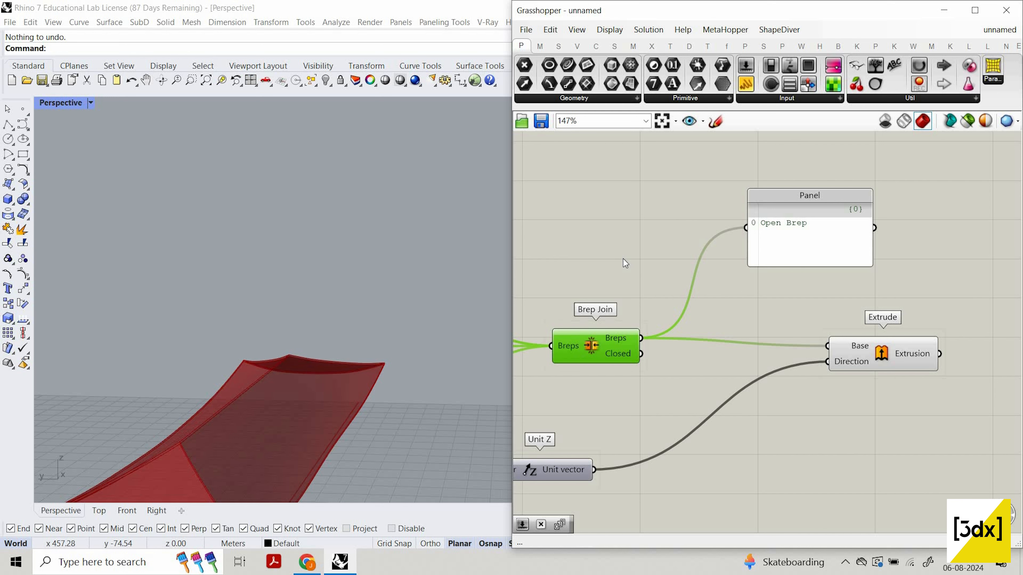
{"action": "right_click_drag", "start_coordinate": [304, 448], "coordinate": [261, 355]}
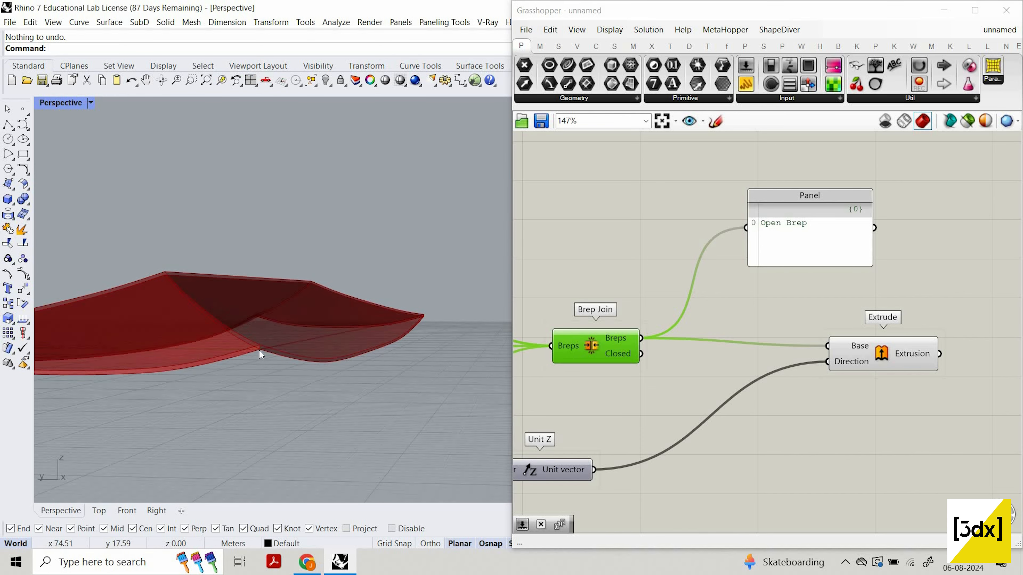
- Feed the Extrude component's Extrusion output into the panel and place the panel beyond the Extrude component
{"action": "left_click", "coordinate": [903, 346]}
{"action": "left_click", "coordinate": [967, 364]}
{"action": "scroll", "coordinate": [898, 299], "scroll_direction": "down", "scroll_amount": 3}
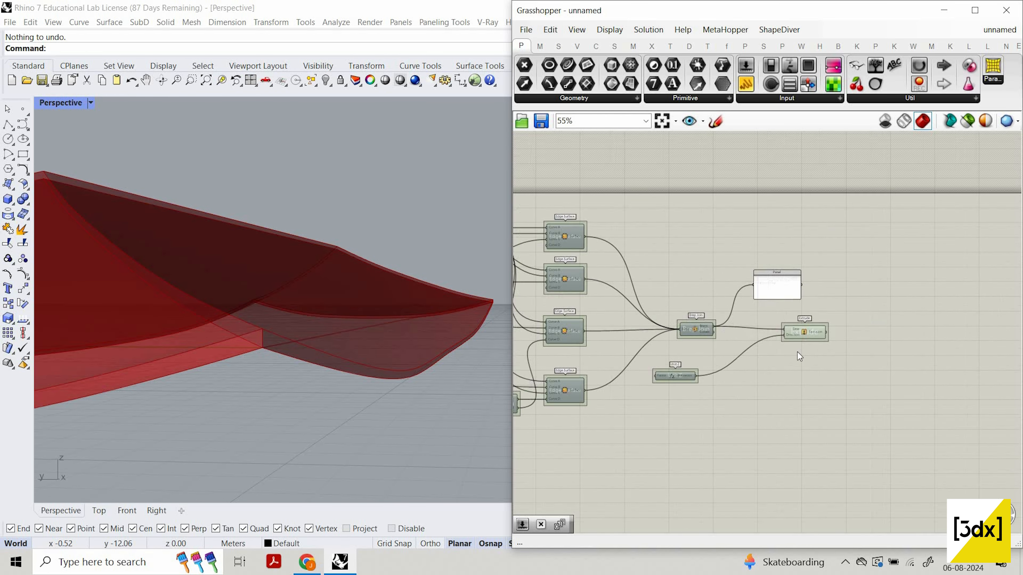
{"action": "scroll", "coordinate": [752, 286], "scroll_direction": "up", "scroll_amount": 1}
{"action": "left_click_drag", "start_coordinate": [788, 348], "coordinate": [876, 314]}
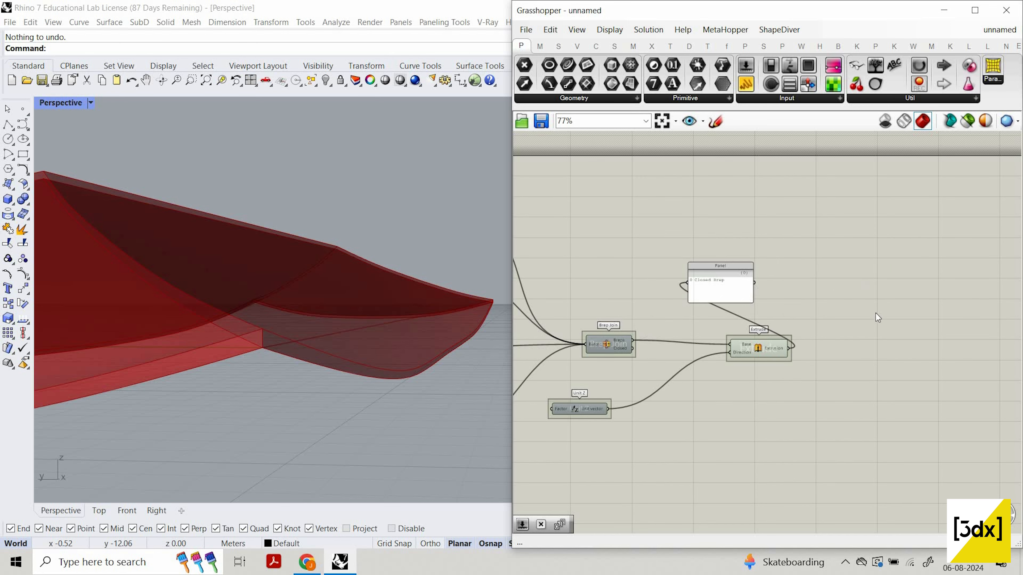
{"action": "scroll", "coordinate": [770, 352], "scroll_direction": "up", "scroll_amount": 2}
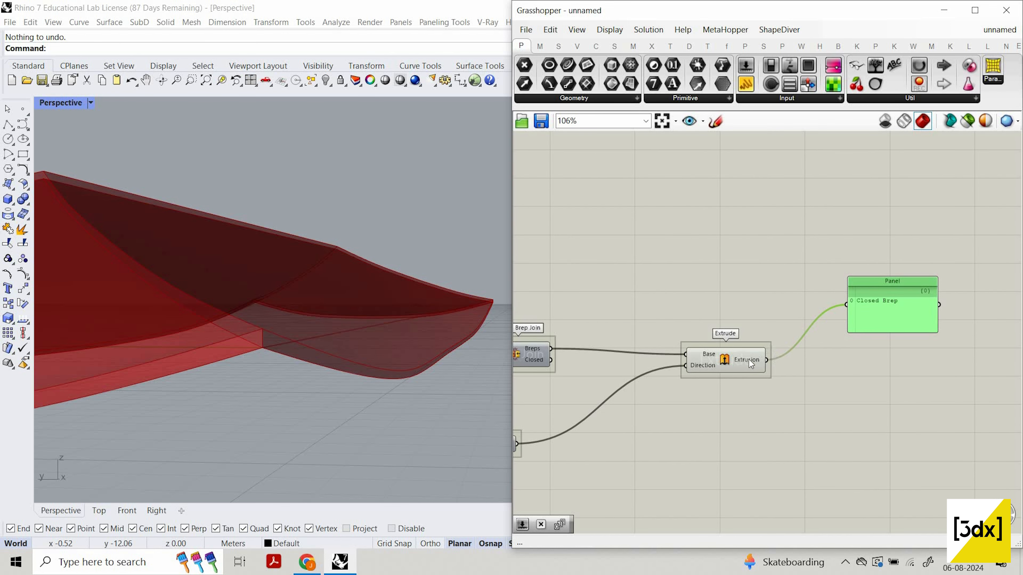
- Align the Extrude component with Brep Join and move the Unit Z component closer to the Extrude Direction input
{"action": "left_click_drag", "start_coordinate": [749, 361], "coordinate": [759, 355]}
{"action": "right_click_drag", "start_coordinate": [641, 416], "coordinate": [791, 371]}
{"action": "left_click_drag", "start_coordinate": [622, 399], "coordinate": [755, 374]}
{"action": "scroll", "coordinate": [815, 386], "scroll_direction": "down", "scroll_amount": 4}
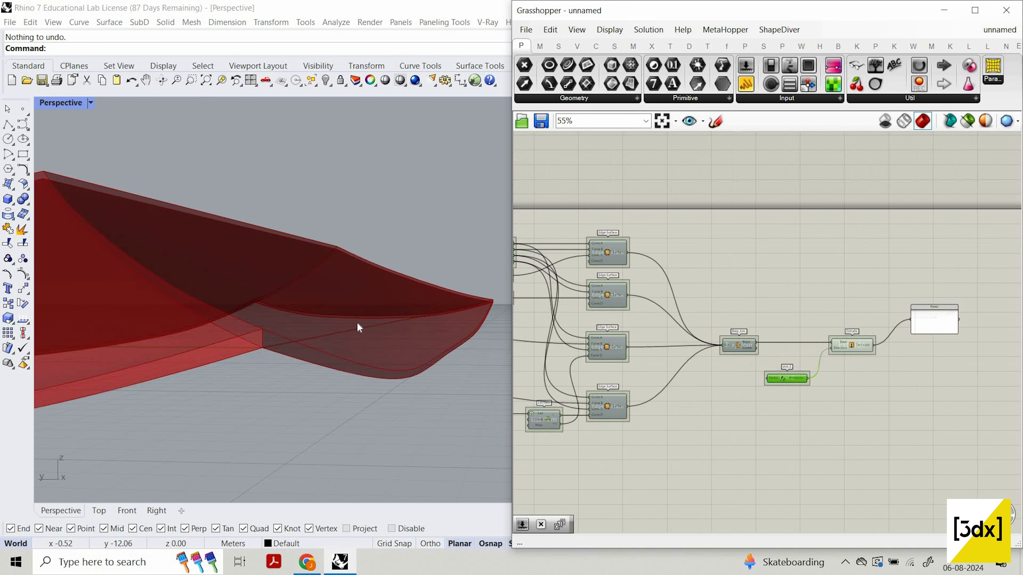
{"action": "scroll", "coordinate": [357, 322], "scroll_direction": "up", "scroll_amount": 2}
{"action": "right_click_drag", "start_coordinate": [321, 335], "coordinate": [362, 290]}
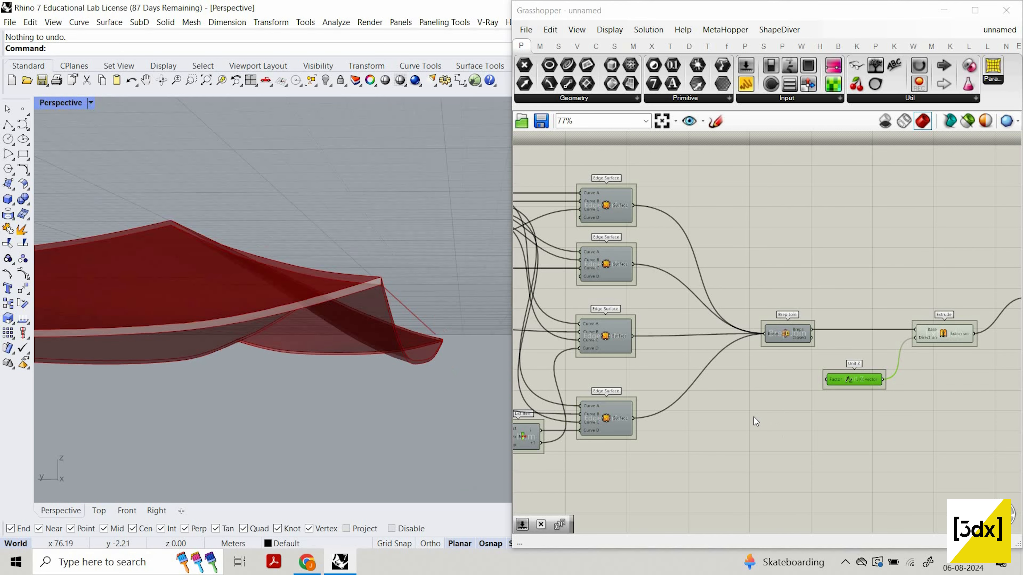
- Add a number slider with value 20 and connect it to the Factor input of the Unit Z component
{"action": "double_click", "coordinate": [741, 420]}
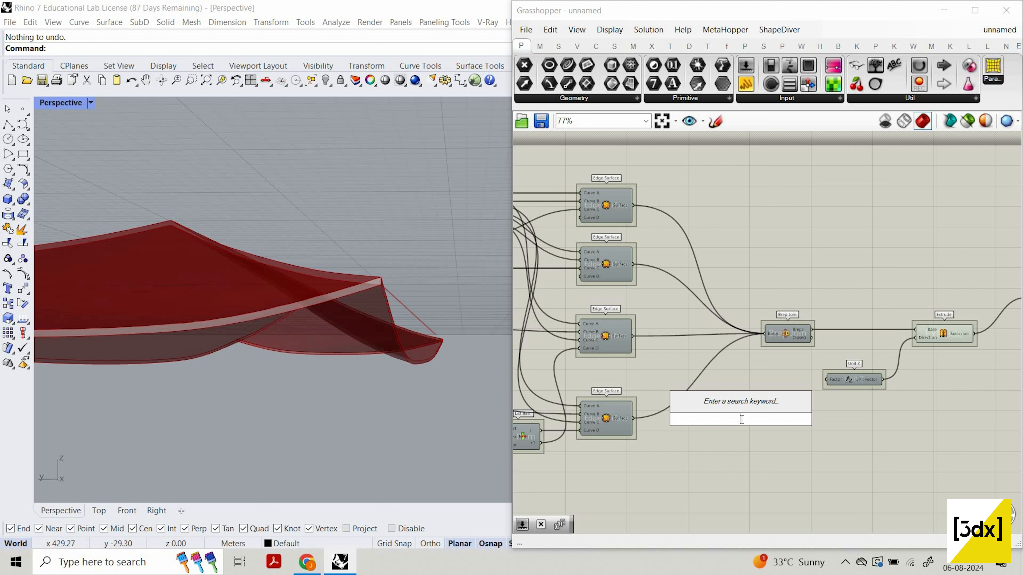
{"action": "type", "text": "20"}
{"action": "key", "text": "Return"}
{"action": "left_click_drag", "start_coordinate": [752, 413], "coordinate": [826, 375]}
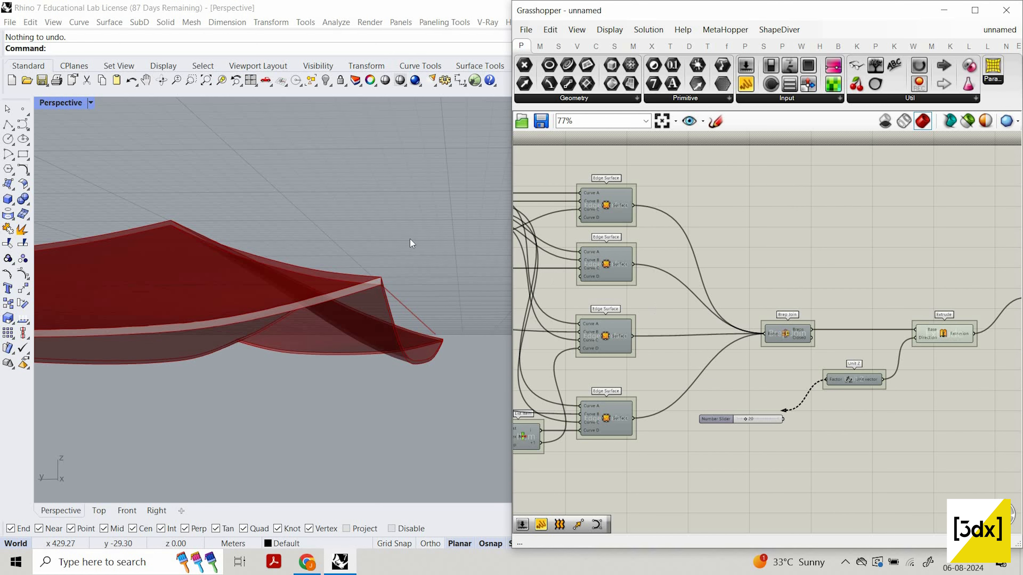
{"action": "right_click_drag", "start_coordinate": [360, 239], "coordinate": [311, 345]}
{"action": "scroll", "coordinate": [352, 365], "scroll_direction": "down", "scroll_amount": 5}
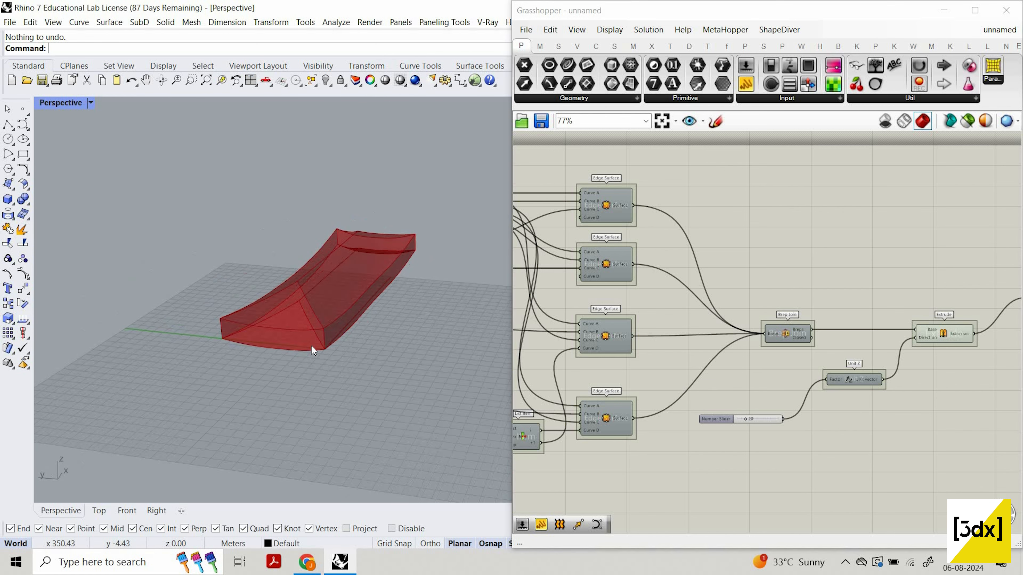
{"action": "scroll", "coordinate": [853, 387], "scroll_direction": "up", "scroll_amount": 3}
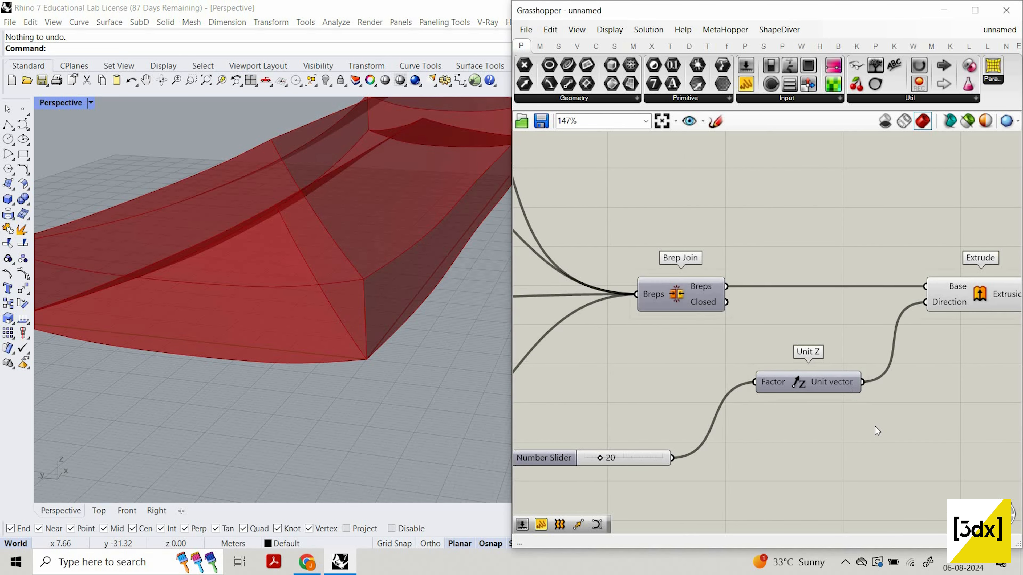
- Reverse the extrusion direction by applying the expression -x to the Unit Z component's Unit vector output
{"action": "right_click", "coordinate": [856, 385]}
{"action": "mouse_move", "coordinate": [902, 495]}
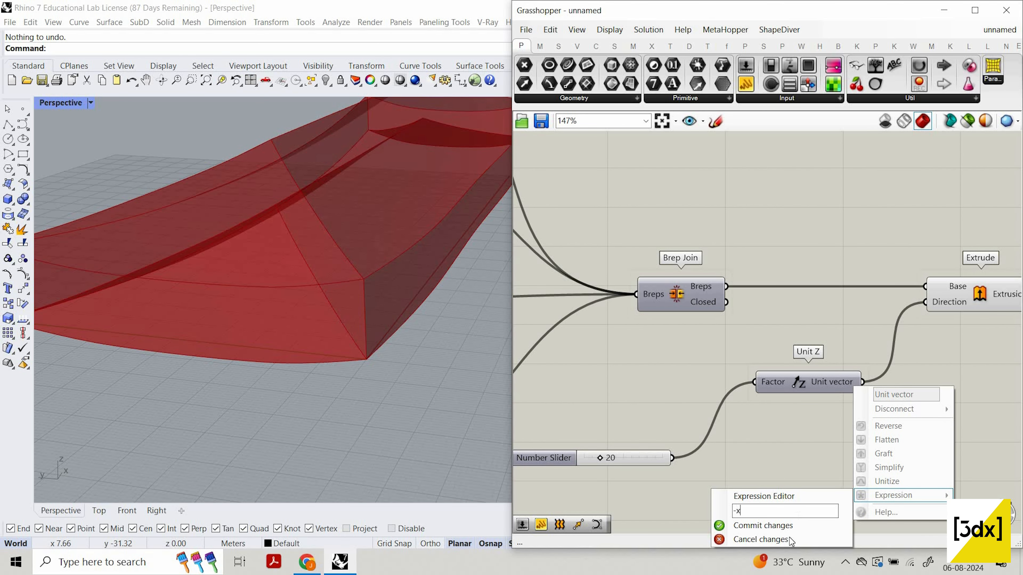
{"action": "left_click", "coordinate": [763, 526]}
{"action": "right_click_drag", "start_coordinate": [326, 382], "coordinate": [370, 403]}
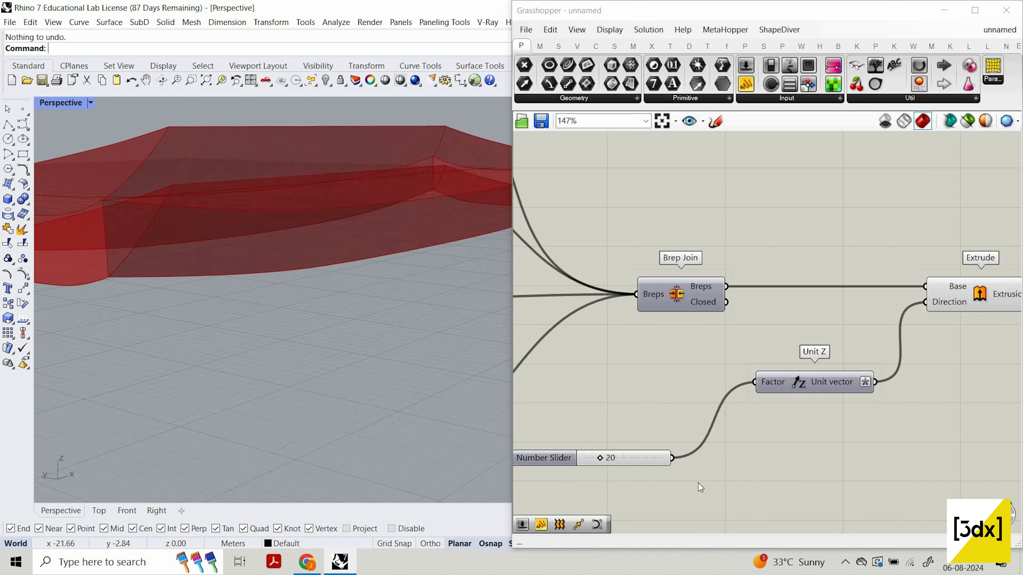
- Reduce the roof's extrusion thickness by setting the Unit Z factor slider to 3
{"action": "scroll", "coordinate": [638, 470], "scroll_direction": "up", "scroll_amount": 2}
{"action": "mouse_move", "coordinate": [580, 454]}
{"action": "left_mouse_down"}
{"action": "mouse_move", "coordinate": [596, 454]}
{"action": "mouse_move", "coordinate": [577, 445]}
{"action": "left_mouse_up"}
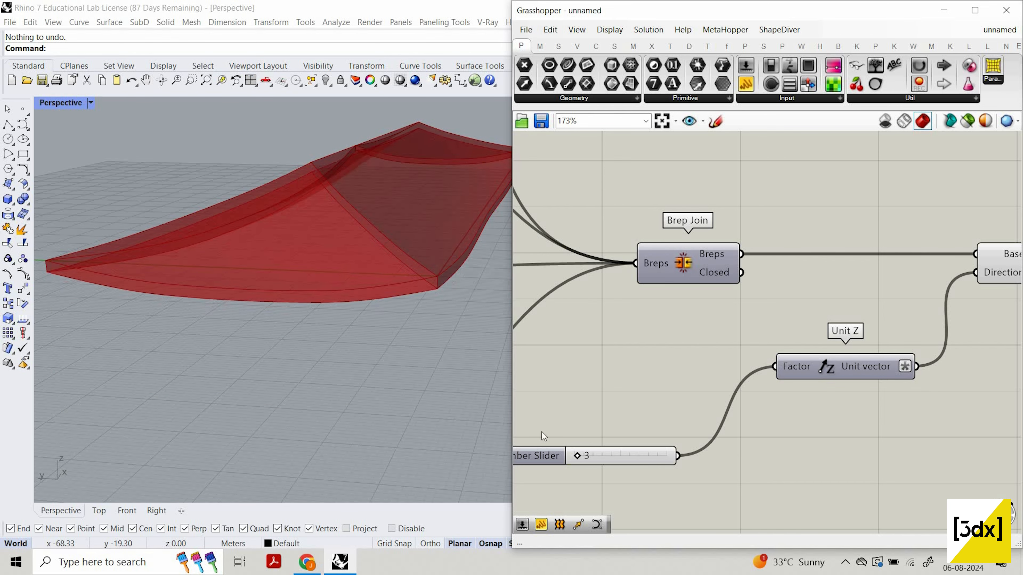
{"action": "right_click_drag", "start_coordinate": [468, 321], "coordinate": [885, 379]}
- Examine the length and width sliders feeding the base Rectangle together with the roof model in the viewport
{"action": "scroll", "coordinate": [968, 404], "scroll_direction": "down", "scroll_amount": 12}
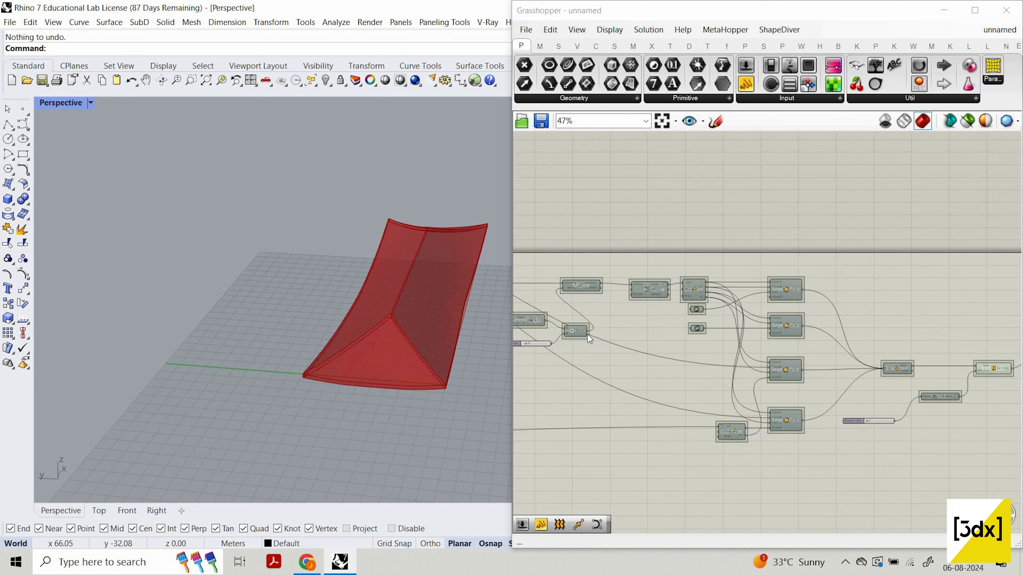
{"action": "scroll", "coordinate": [967, 441], "scroll_direction": "down", "scroll_amount": 2}
{"action": "scroll", "coordinate": [788, 456], "scroll_direction": "up", "scroll_amount": 5}
{"action": "scroll", "coordinate": [788, 456], "scroll_direction": "down", "scroll_amount": 6}
{"action": "scroll", "coordinate": [651, 412], "scroll_direction": "up", "scroll_amount": 9}
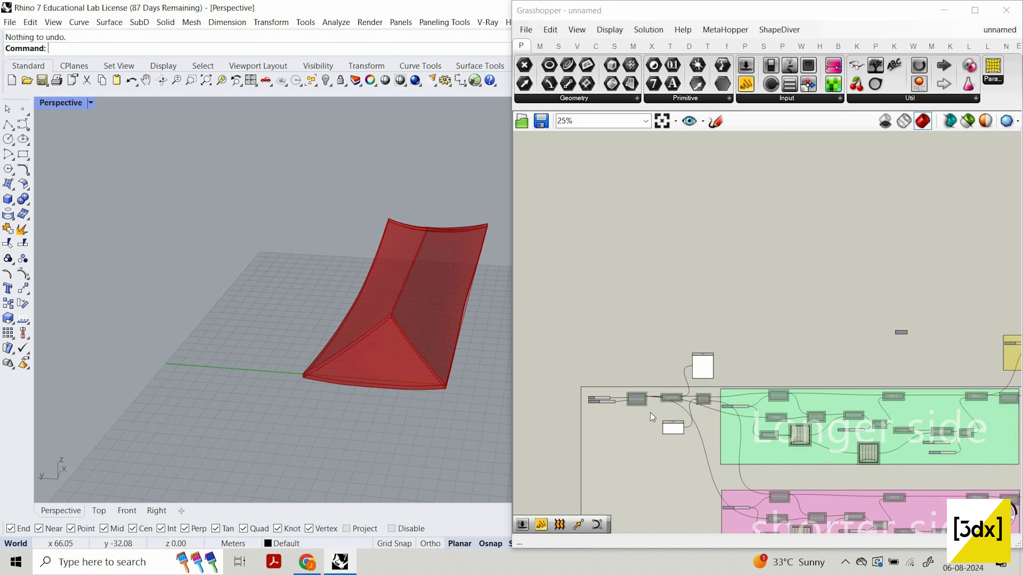
{"action": "right_click_drag", "start_coordinate": [650, 413], "coordinate": [742, 459]}
{"action": "scroll", "coordinate": [742, 459], "scroll_direction": "up", "scroll_amount": 5}
{"action": "mouse_move", "coordinate": [737, 453]}
{"action": "left_mouse_down"}
{"action": "mouse_move", "coordinate": [678, 454]}
{"action": "mouse_move", "coordinate": [738, 454]}
{"action": "left_mouse_up"}
{"action": "left_click_drag", "start_coordinate": [689, 418], "coordinate": [693, 375]}
{"action": "scroll", "coordinate": [301, 336], "scroll_direction": "down", "scroll_amount": 6}
{"action": "scroll", "coordinate": [358, 256], "scroll_direction": "up", "scroll_amount": 5}
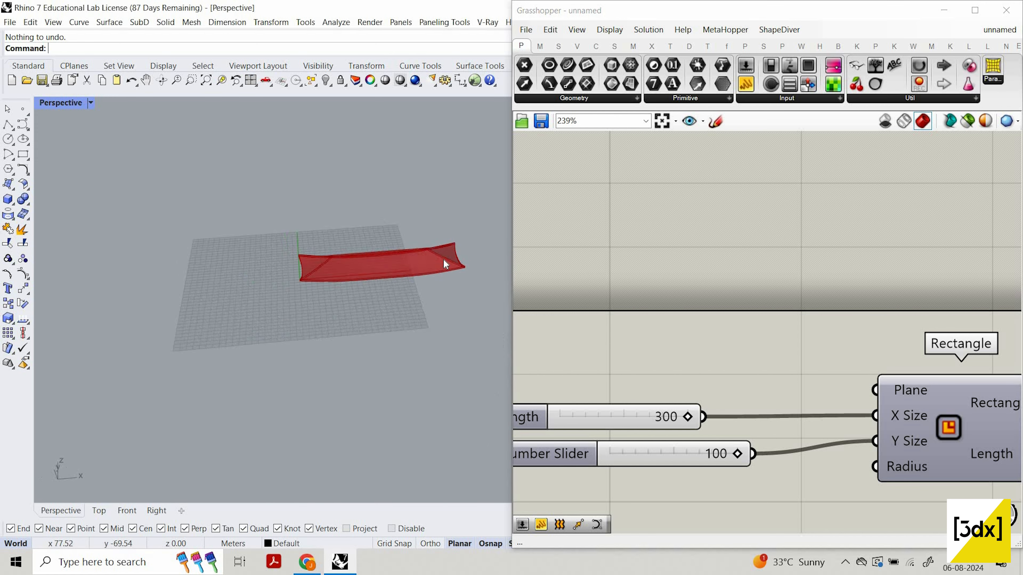
{"action": "scroll", "coordinate": [708, 360], "scroll_direction": "down", "scroll_amount": 4}
{"action": "scroll", "coordinate": [708, 360], "scroll_direction": "down", "scroll_amount": 11}
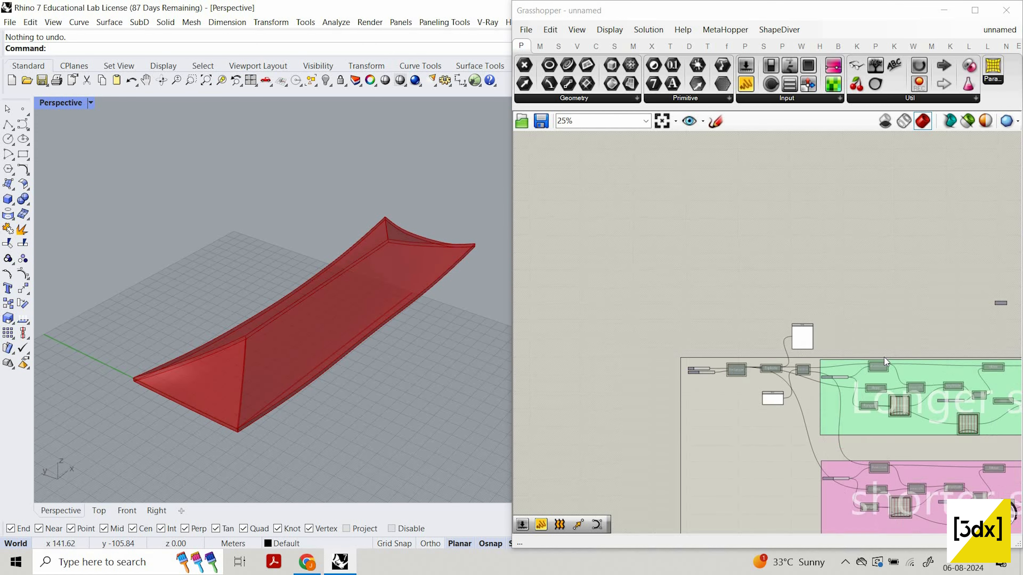
- Highlight the Extrude component's geometry and check the geometry type of the Brep Join Breps output
{"action": "scroll", "coordinate": [935, 359], "scroll_direction": "up", "scroll_amount": 7}
{"action": "left_click", "coordinate": [902, 352]}
{"action": "scroll", "coordinate": [891, 348], "scroll_direction": "up", "scroll_amount": 7}
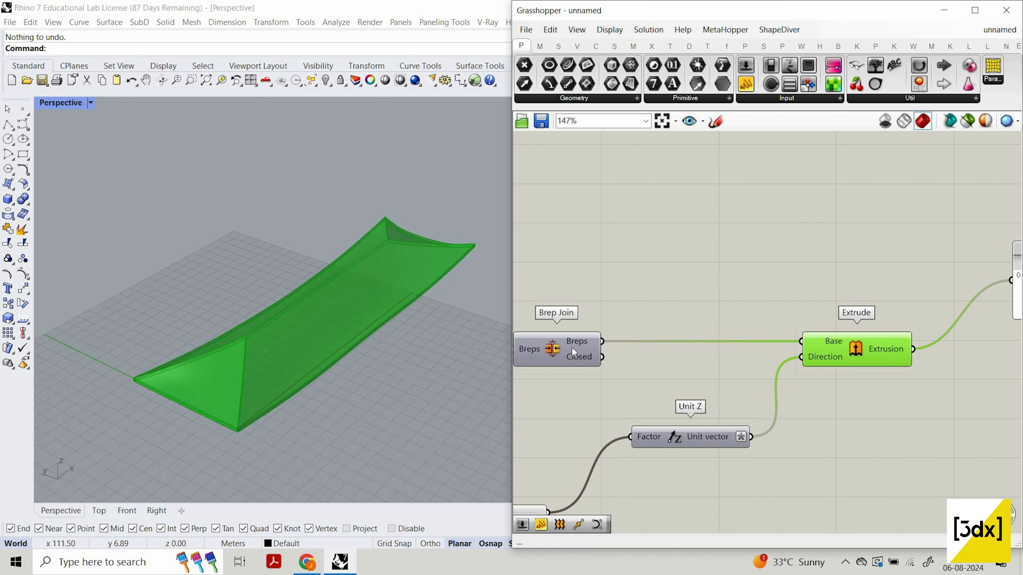
{"action": "mouse_move", "coordinate": [572, 349]}
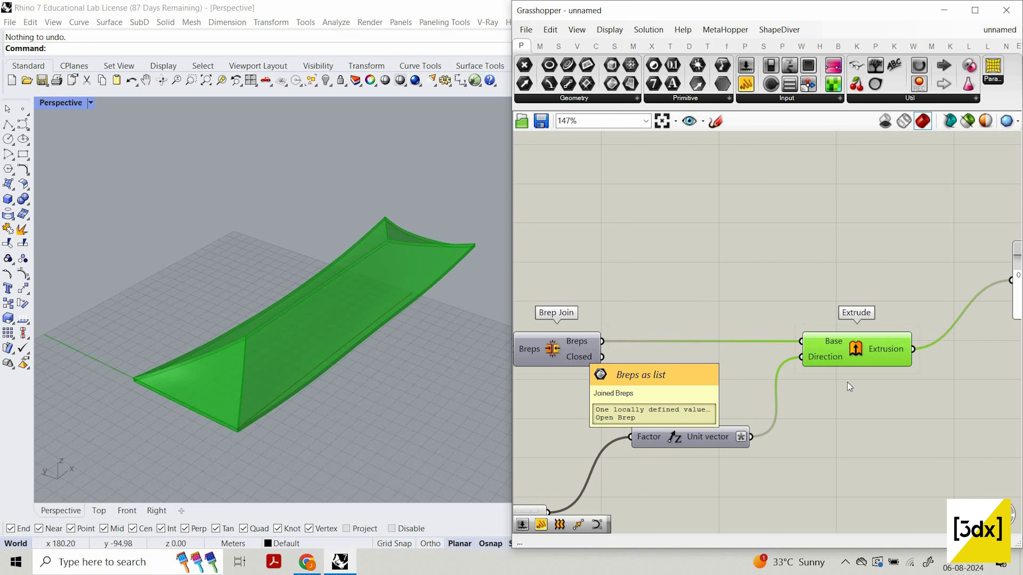
- Line up the panel horizontally with the Extrusion output and deselect the components
{"action": "scroll", "coordinate": [664, 333], "scroll_direction": "down", "scroll_amount": 7}
{"action": "scroll", "coordinate": [800, 326], "scroll_direction": "up", "scroll_amount": 8}
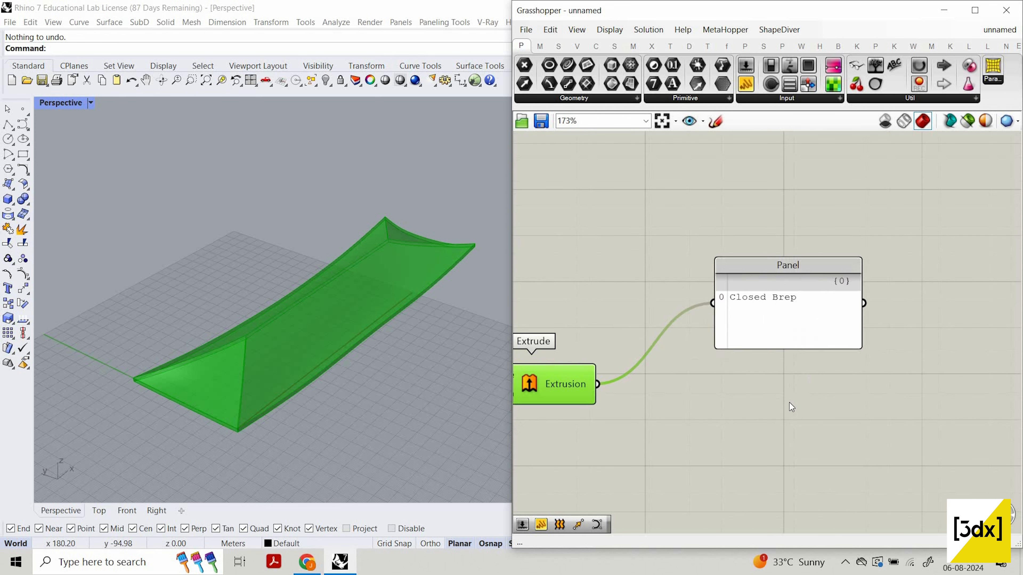
{"action": "left_click_drag", "start_coordinate": [798, 326], "coordinate": [782, 410]}
{"action": "left_click", "coordinate": [773, 309]}
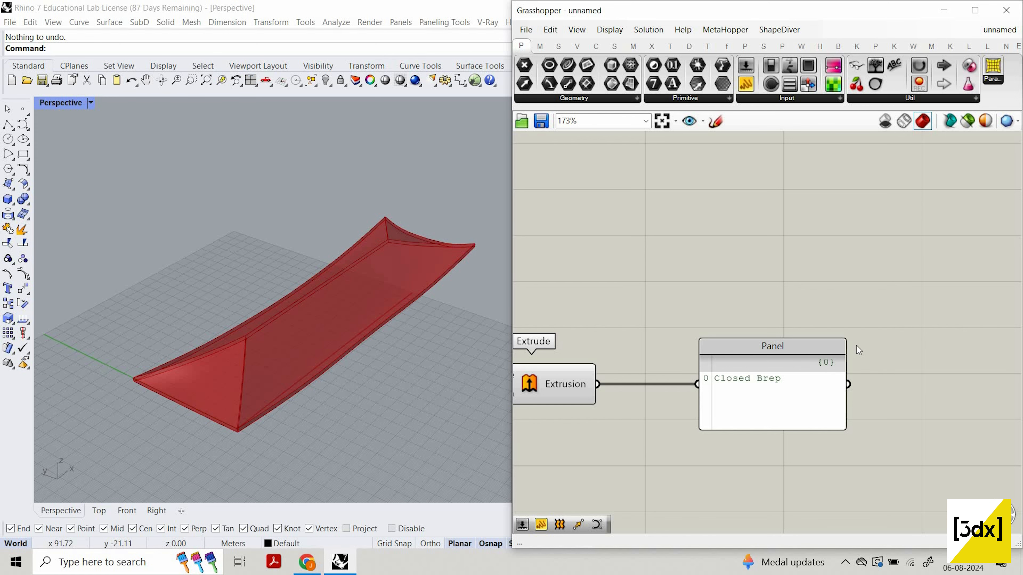
- Select the lowest Edge Surface component to examine which side of the roof it forms
{"action": "scroll", "coordinate": [714, 417], "scroll_direction": "down", "scroll_amount": 5}
{"action": "scroll", "coordinate": [731, 376], "scroll_direction": "up", "scroll_amount": 4}
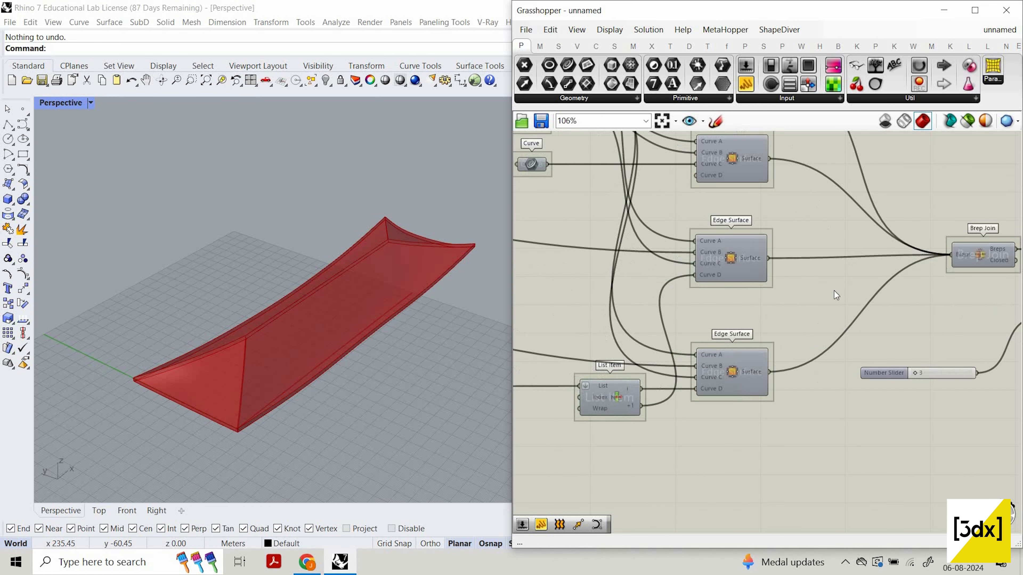
{"action": "left_click", "coordinate": [731, 371]}
{"action": "scroll", "coordinate": [731, 375], "scroll_direction": "up", "scroll_amount": 3}
{"action": "right_click", "coordinate": [834, 289]}
{"action": "right_click_drag", "start_coordinate": [483, 300], "coordinate": [694, 359]}
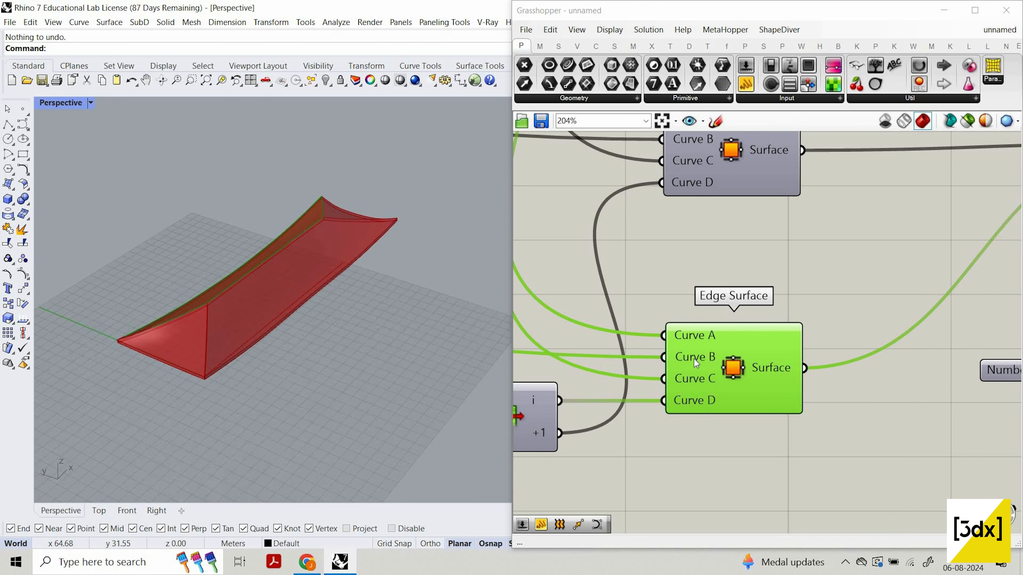
{"action": "scroll", "coordinate": [693, 360], "scroll_direction": "down", "scroll_amount": 4}
{"action": "scroll", "coordinate": [828, 359], "scroll_direction": "up", "scroll_amount": 3}
{"action": "right_click", "coordinate": [787, 338]}
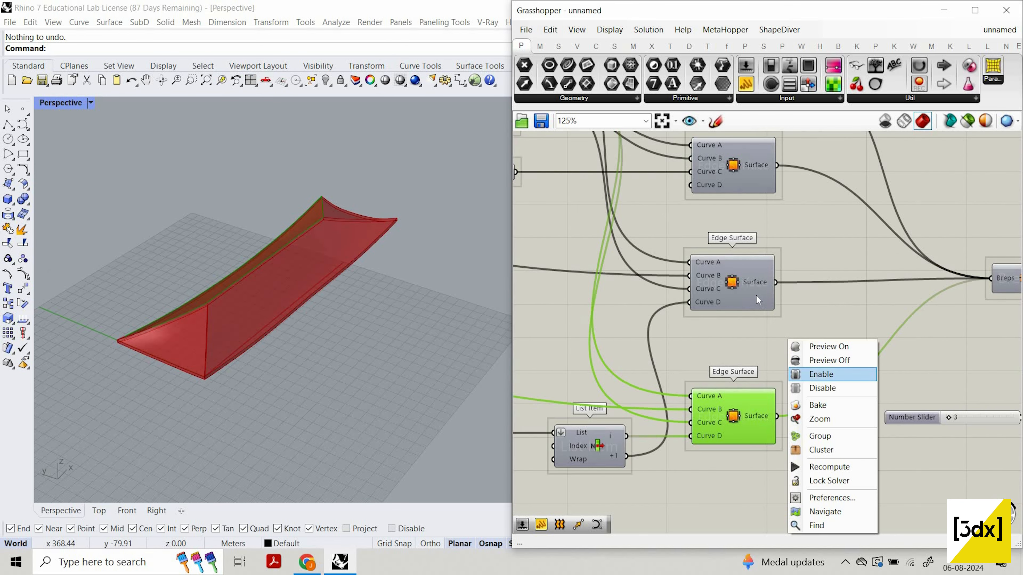
- Turn on the preview of the Edge Surface component just above the lowest one and inspect its roof face
{"action": "left_click", "coordinate": [733, 266]}
{"action": "right_click", "coordinate": [794, 251]}
{"action": "left_click", "coordinate": [809, 256]}
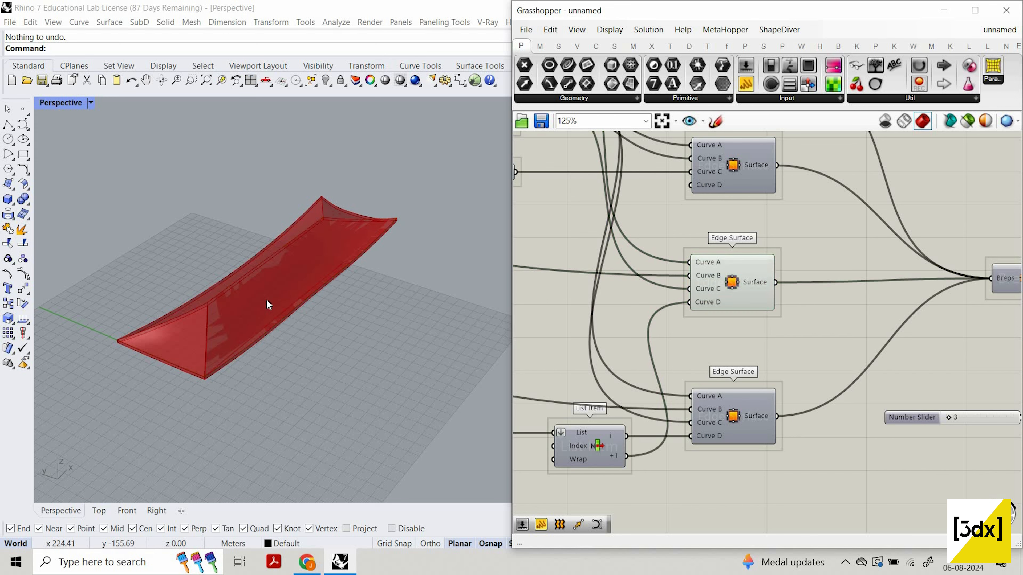
{"action": "scroll", "coordinate": [252, 304], "scroll_direction": "up", "scroll_amount": 3}
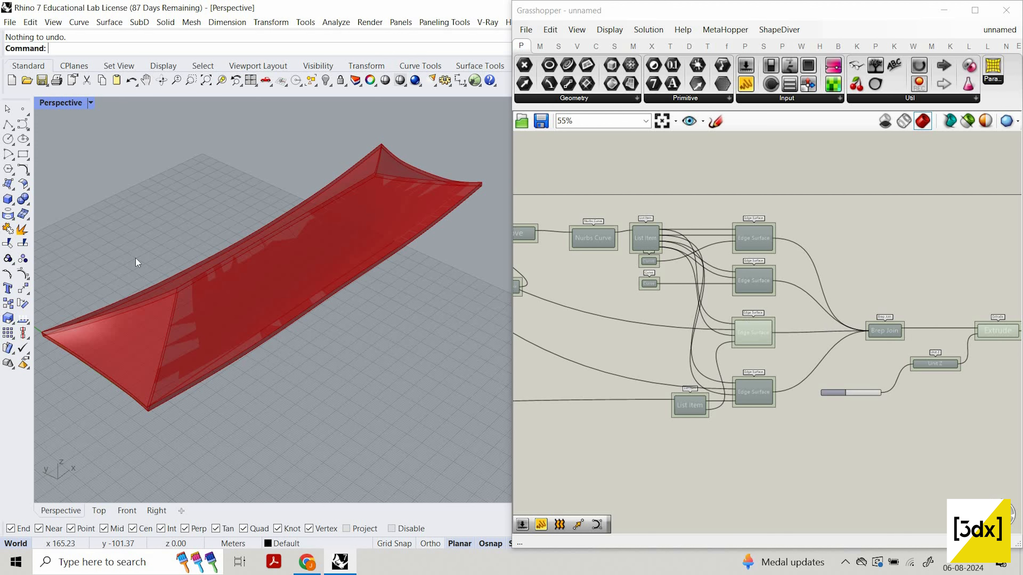
{"action": "scroll", "coordinate": [288, 250], "scroll_direction": "down", "scroll_amount": 6}
{"action": "right_click_drag", "start_coordinate": [291, 251], "coordinate": [407, 242]}
{"action": "scroll", "coordinate": [789, 362], "scroll_direction": "up", "scroll_amount": 4}
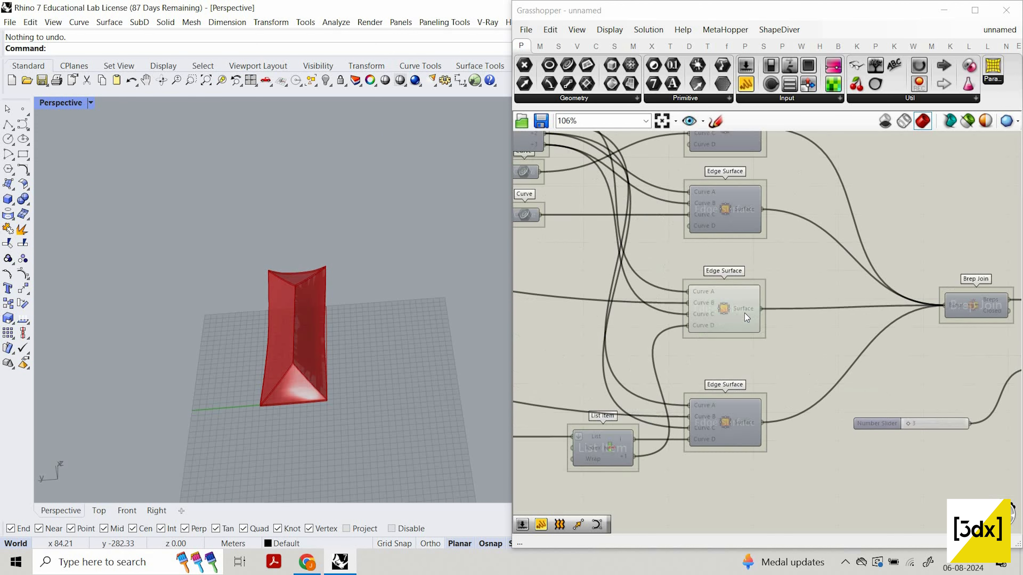
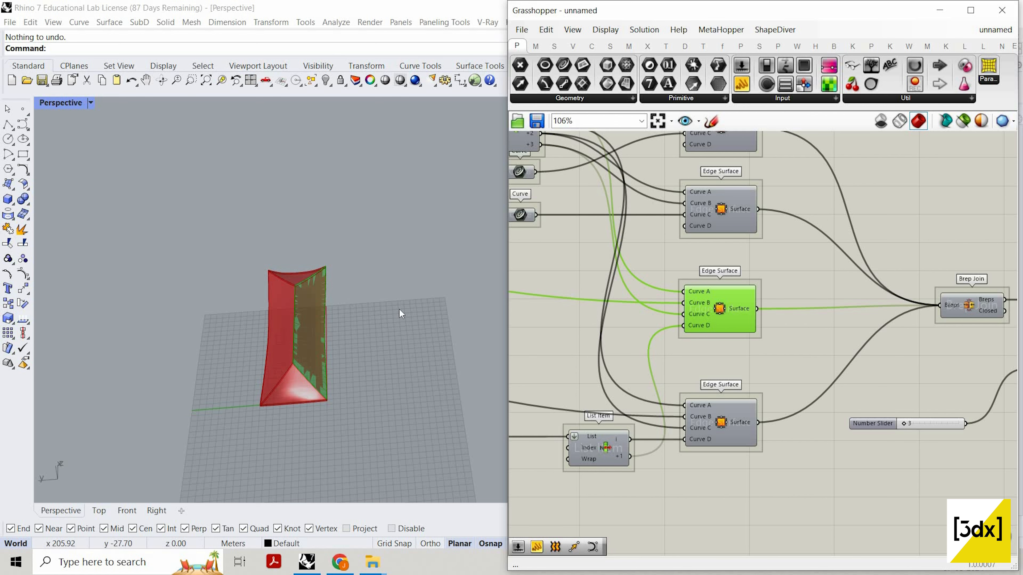
- Add a Curve parameter above the existing one and connect it to the Geometry output of the Scale component
{"action": "scroll", "coordinate": [880, 424], "scroll_direction": "down", "scroll_amount": 7}
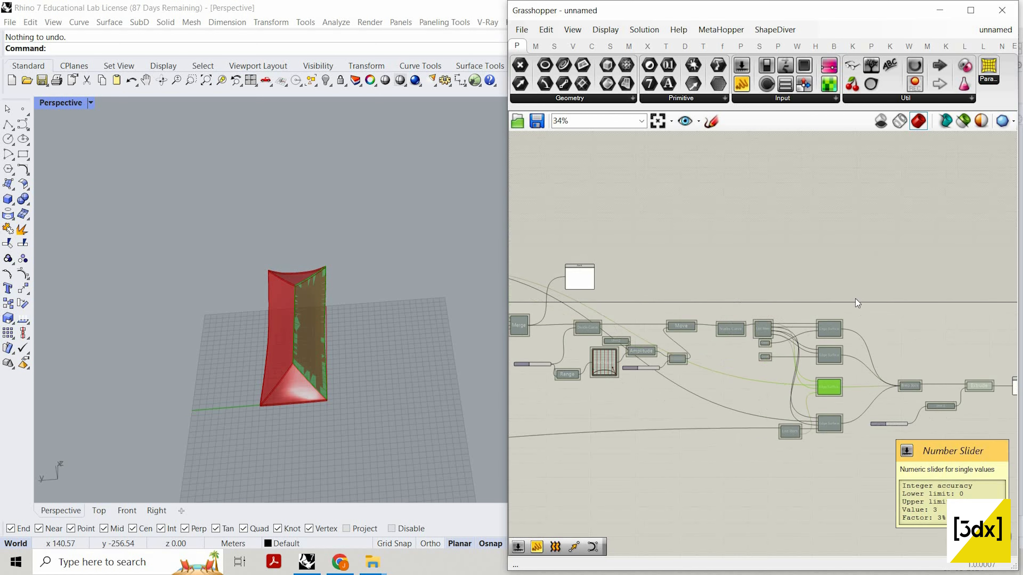
{"action": "scroll", "coordinate": [789, 299], "scroll_direction": "up", "scroll_amount": 3}
{"action": "right_click_drag", "start_coordinate": [789, 299], "coordinate": [618, 316]}
{"action": "scroll", "coordinate": [621, 318], "scroll_direction": "down", "scroll_amount": 2}
{"action": "right_click_drag", "start_coordinate": [658, 358], "coordinate": [854, 351]}
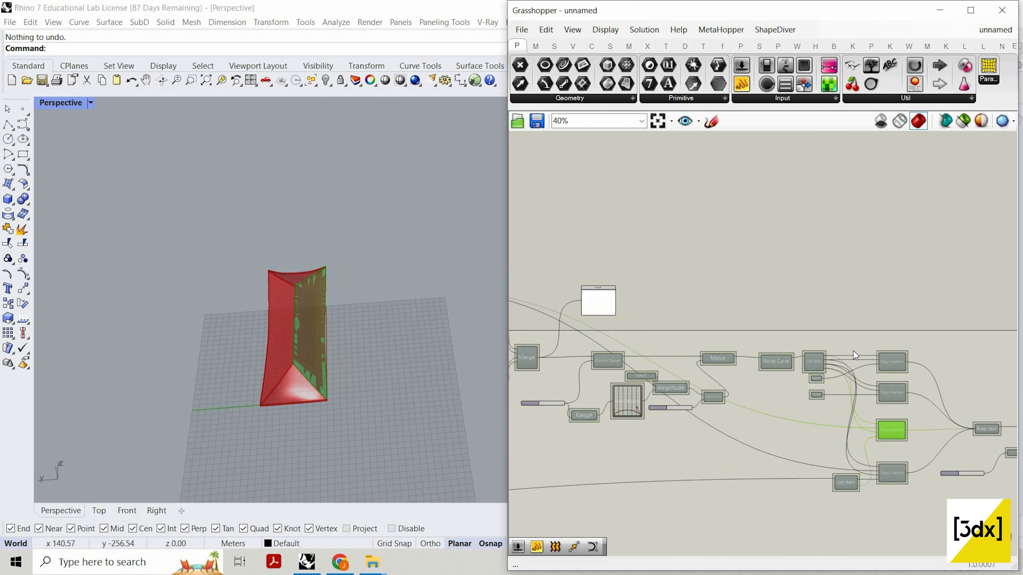
{"action": "scroll", "coordinate": [636, 334], "scroll_direction": "down", "scroll_amount": 2}
{"action": "scroll", "coordinate": [682, 305], "scroll_direction": "up", "scroll_amount": 8}
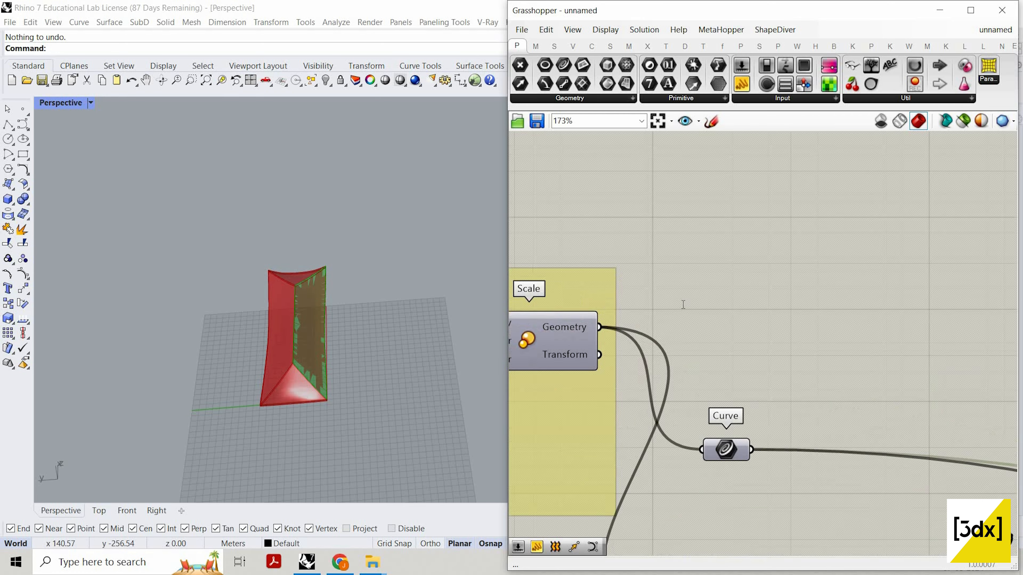
{"action": "double_click", "coordinate": [683, 305]}
{"action": "type", "text": "curve"}
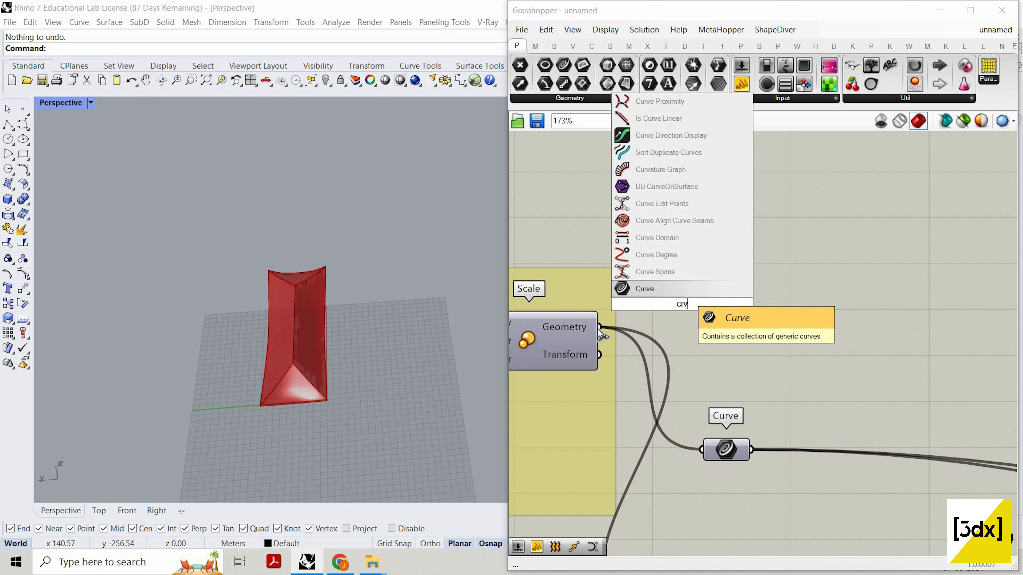
{"action": "key", "text": "Return"}
{"action": "left_click_drag", "start_coordinate": [657, 304], "coordinate": [599, 327]}
{"action": "left_click_drag", "start_coordinate": [674, 305], "coordinate": [885, 303]}
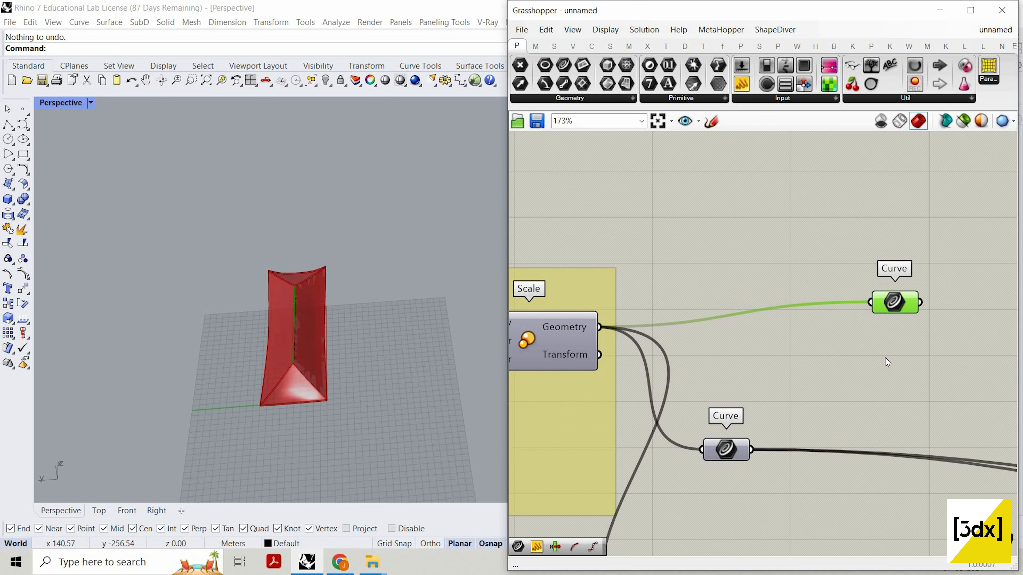
- Add an Extend Curve component and connect the upper Curve parameter to its Curve input
{"action": "scroll", "coordinate": [885, 358], "scroll_direction": "down", "scroll_amount": 2}
{"action": "right_click_drag", "start_coordinate": [885, 359], "coordinate": [633, 390]}
{"action": "double_click", "coordinate": [885, 358]}
{"action": "type", "text": "exten"}
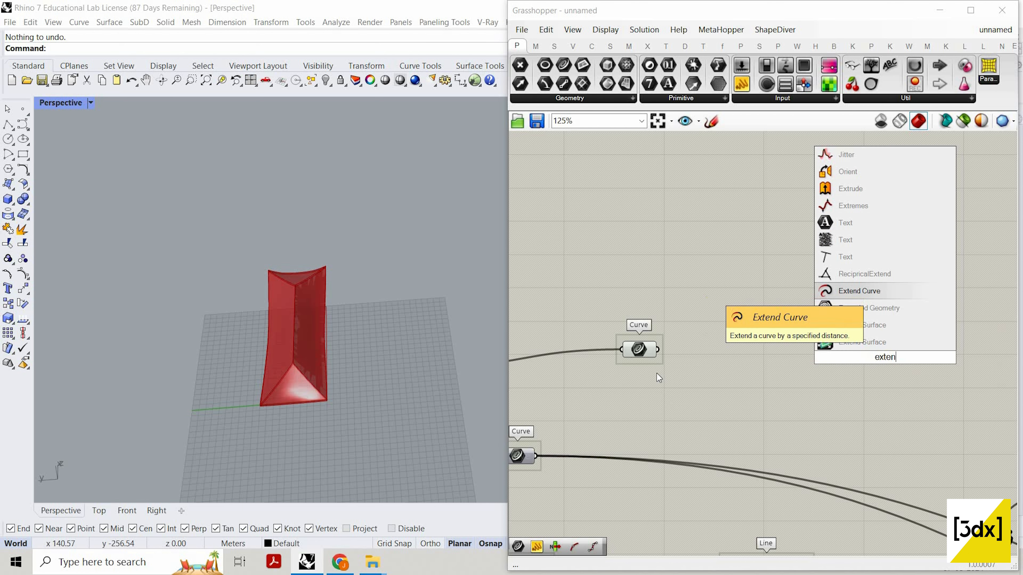
{"action": "left_click", "coordinate": [874, 290]}
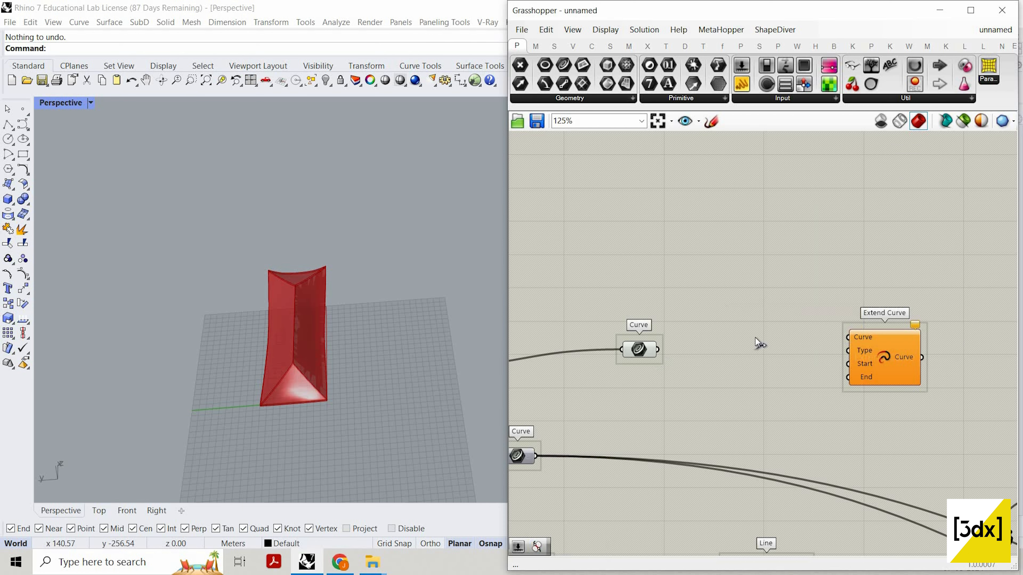
{"action": "left_click_drag", "start_coordinate": [852, 340], "coordinate": [660, 351]}
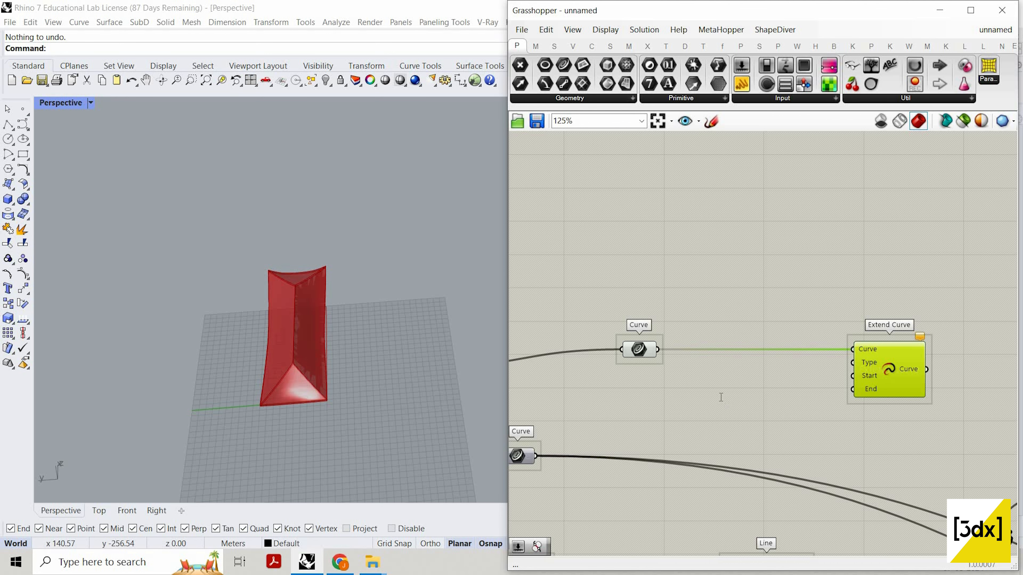
- Add number sliders of 30 and 50 and connect them to the Start and End inputs of Extend Curve
{"action": "double_click", "coordinate": [743, 409]}
{"action": "type", "text": "30"}
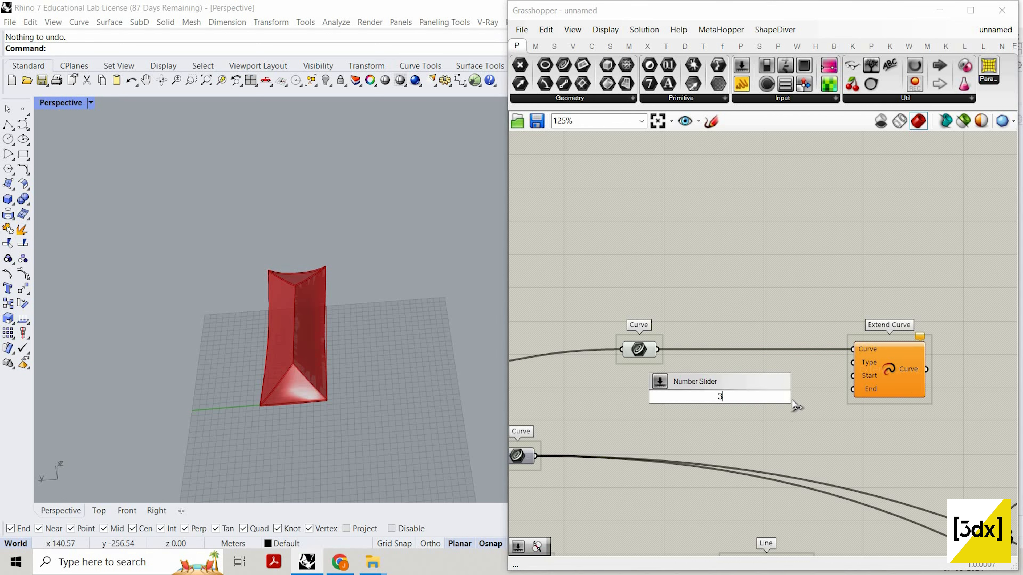
{"action": "key", "text": "Return"}
{"action": "left_click_drag", "start_coordinate": [788, 397], "coordinate": [853, 375]}
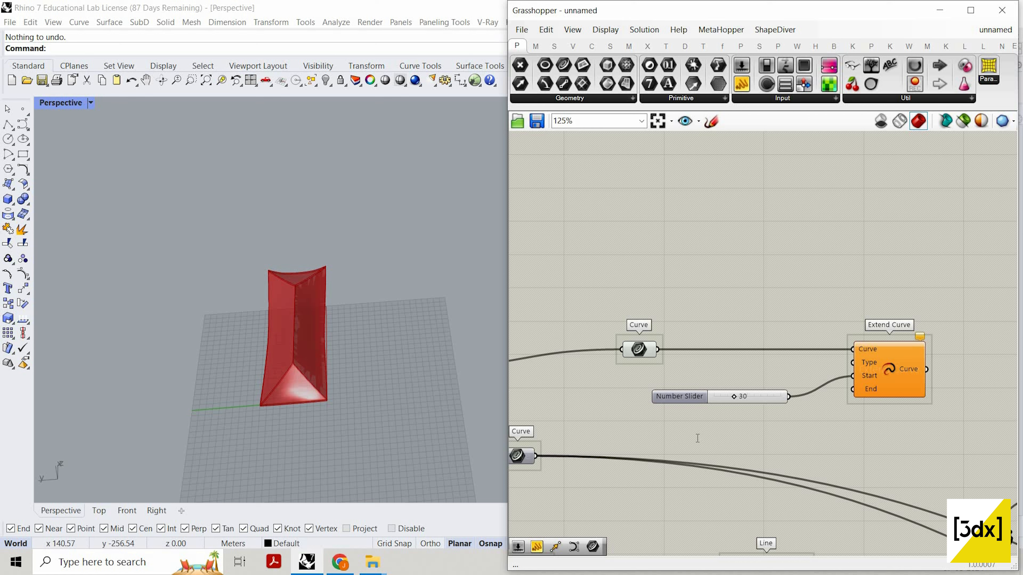
{"action": "double_click", "coordinate": [694, 439]}
{"action": "type", "text": "50"}
{"action": "key", "text": "Return"}
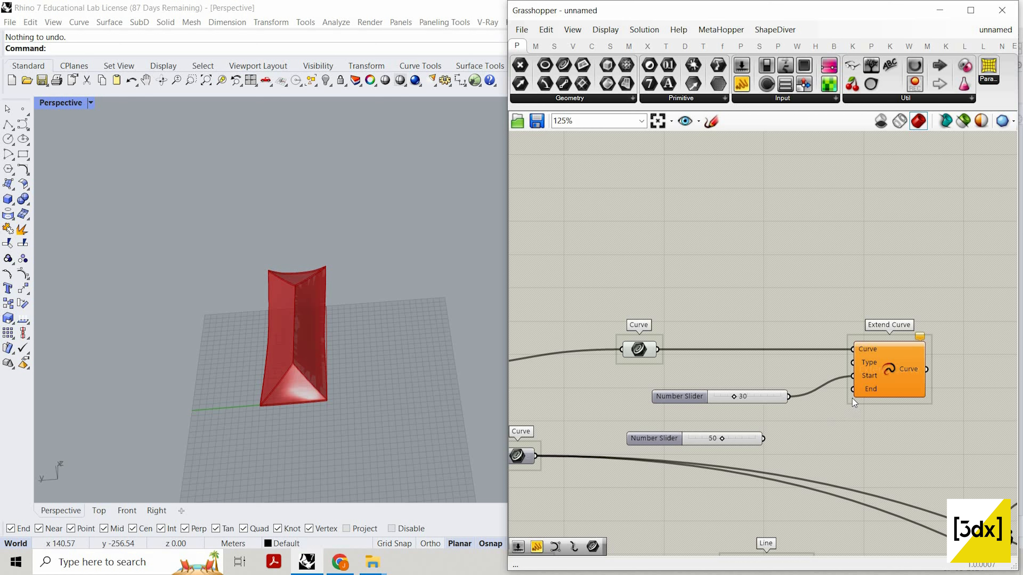
{"action": "left_click_drag", "start_coordinate": [763, 439], "coordinate": [933, 387]}
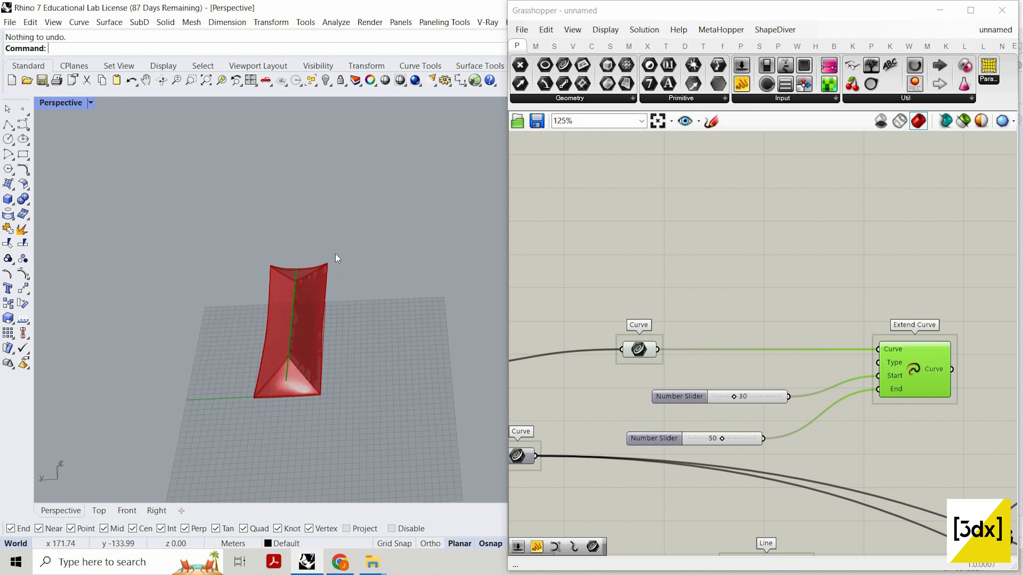
- Check the extended ridge line against the roof, then raise the Start slider to 57 and the End slider to 69
{"action": "right_click_drag", "start_coordinate": [337, 259], "coordinate": [310, 256]}
{"action": "scroll", "coordinate": [312, 257], "scroll_direction": "up", "scroll_amount": 7}
{"action": "right_click_drag", "start_coordinate": [432, 300], "coordinate": [315, 398]}
{"action": "scroll", "coordinate": [355, 370], "scroll_direction": "down", "scroll_amount": 6}
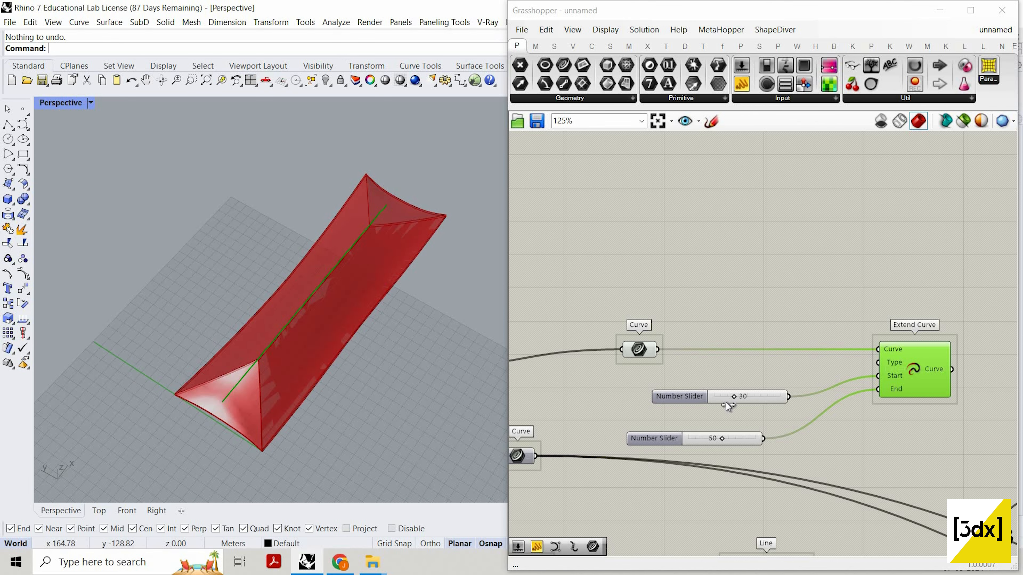
{"action": "scroll", "coordinate": [726, 403], "scroll_direction": "up", "scroll_amount": 3}
{"action": "left_click_drag", "start_coordinate": [726, 404], "coordinate": [753, 404]}
{"action": "left_click_drag", "start_coordinate": [713, 461], "coordinate": [737, 459]}
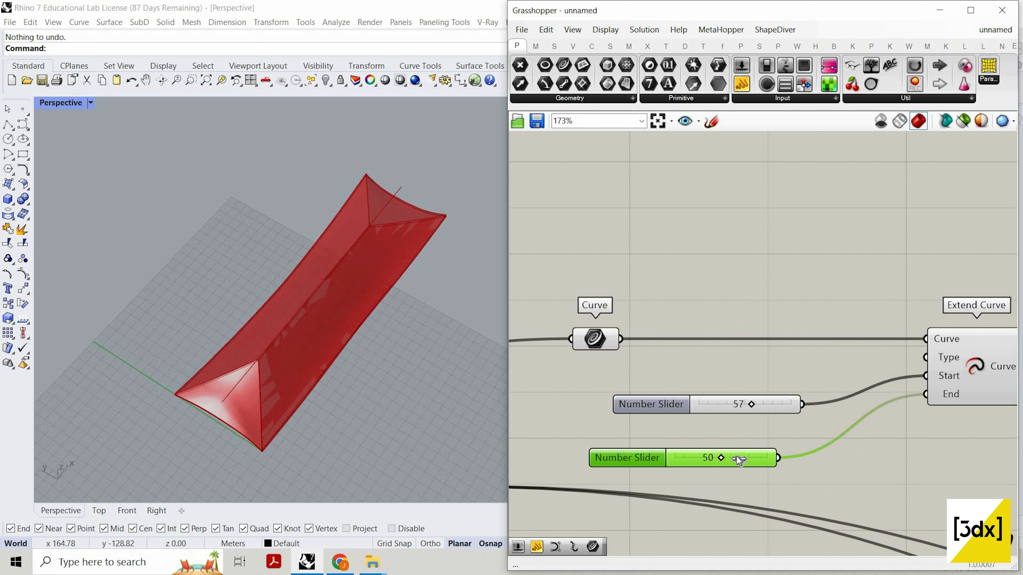
- Move the upper Curve parameter, its two sliders and Extend Curve together to the free area below the roof definition, then deselect them
{"action": "scroll", "coordinate": [703, 386], "scroll_direction": "down", "scroll_amount": 4}
{"action": "left_click_drag", "start_coordinate": [655, 353], "coordinate": [843, 352]}
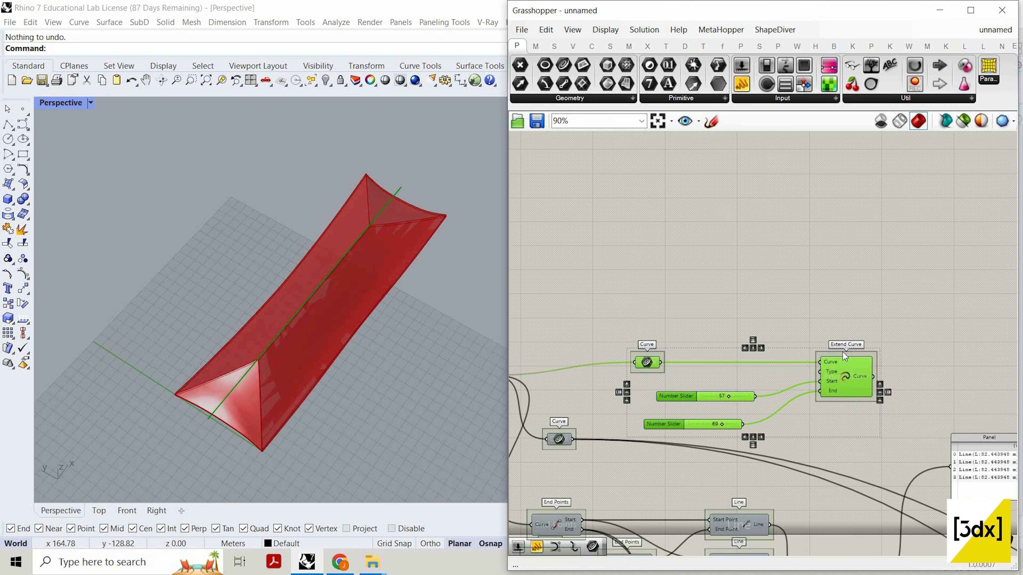
{"action": "scroll", "coordinate": [763, 195], "scroll_direction": "down", "scroll_amount": 10}
{"action": "left_click_drag", "start_coordinate": [762, 194], "coordinate": [790, 382]}
{"action": "scroll", "coordinate": [835, 362], "scroll_direction": "up", "scroll_amount": 4}
{"action": "scroll", "coordinate": [789, 382], "scroll_direction": "up", "scroll_amount": 6}
{"action": "left_click", "coordinate": [749, 326]}
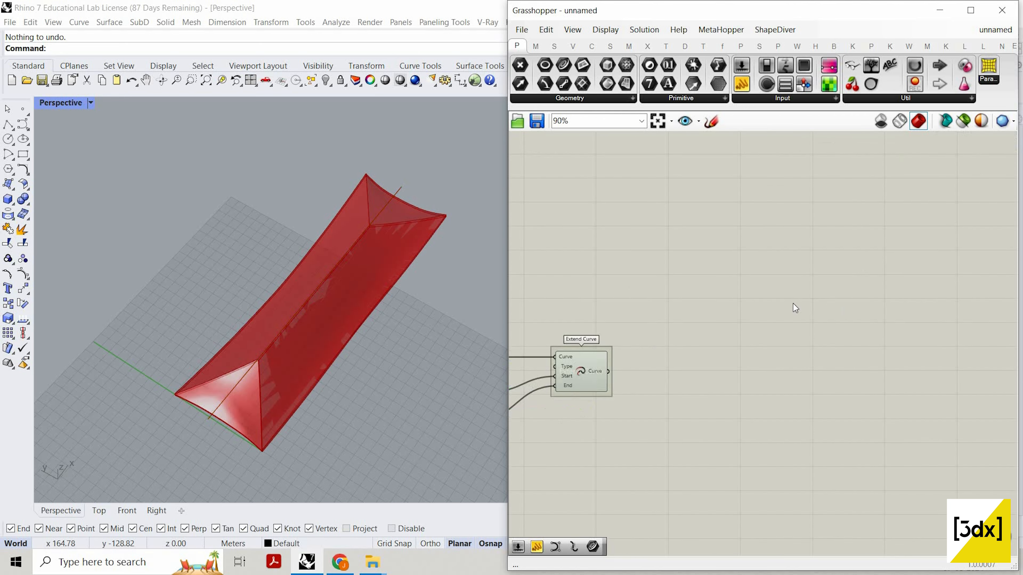
- Add a Surface parameter below the lowest Edge Surface and connect it to the Edge Surface output just above the lowest one
{"action": "scroll", "coordinate": [792, 304], "scroll_direction": "down", "scroll_amount": 3}
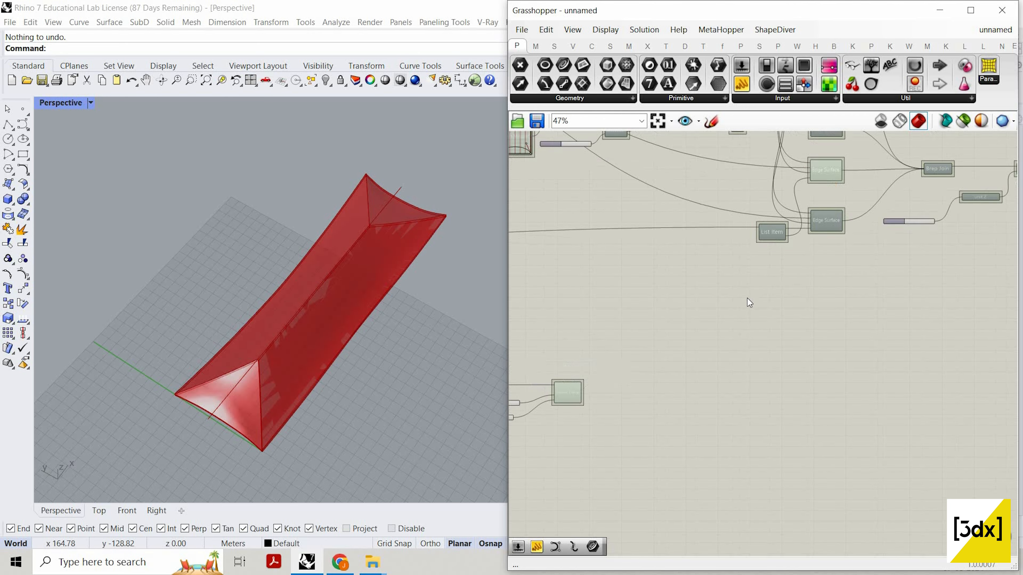
{"action": "scroll", "coordinate": [754, 348], "scroll_direction": "up", "scroll_amount": 3}
{"action": "double_click", "coordinate": [754, 347]}
{"action": "type", "text": "surface"}
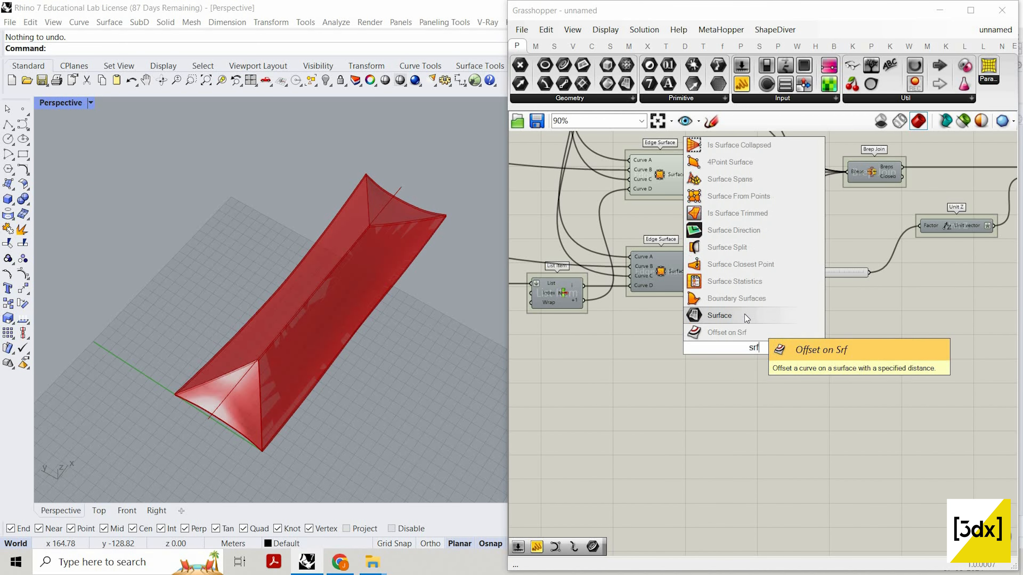
{"action": "left_click", "coordinate": [724, 317]}
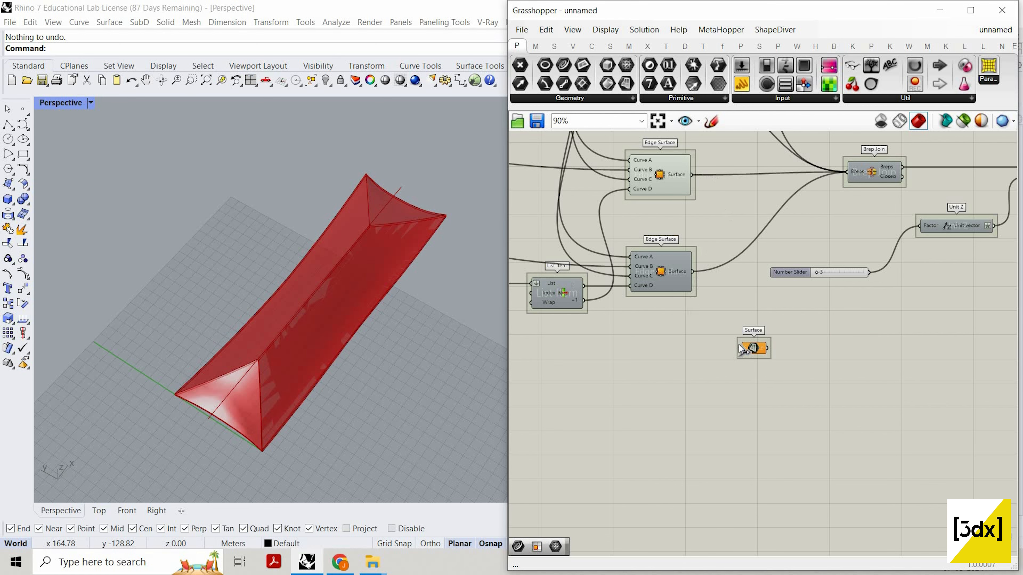
{"action": "left_click_drag", "start_coordinate": [691, 175], "coordinate": [750, 357]}
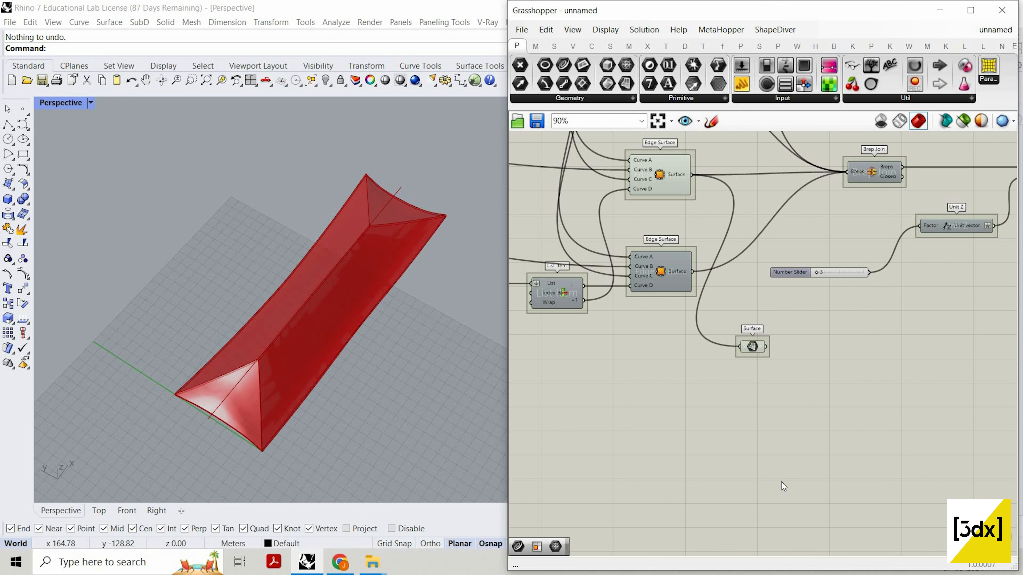
- Remove the new Surface parameter together with the trial Project component
{"action": "left_click", "coordinate": [752, 347]}
{"action": "scroll", "coordinate": [604, 442], "scroll_direction": "down", "scroll_amount": 3}
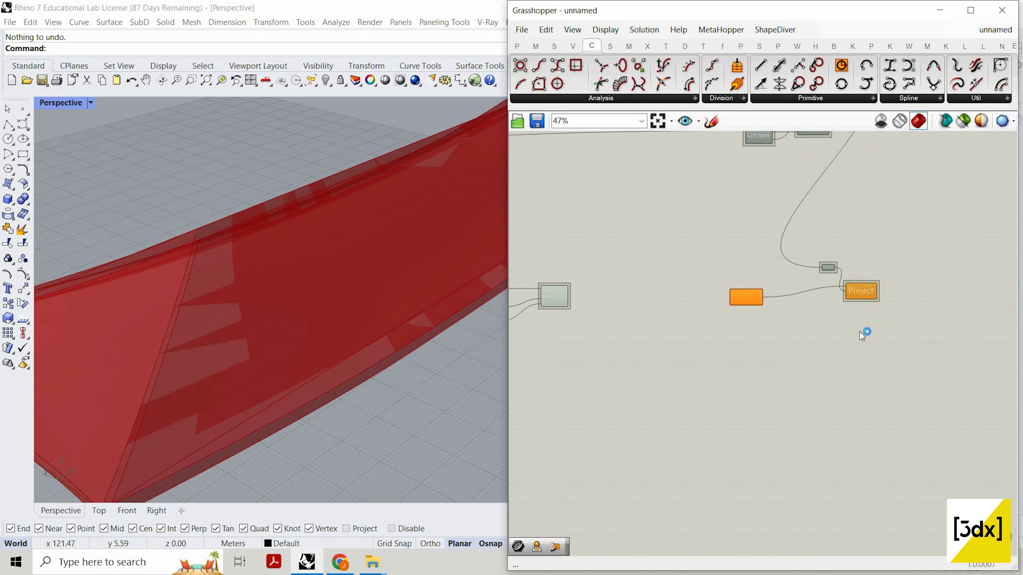
{"action": "left_click_drag", "start_coordinate": [860, 332], "coordinate": [716, 250]}
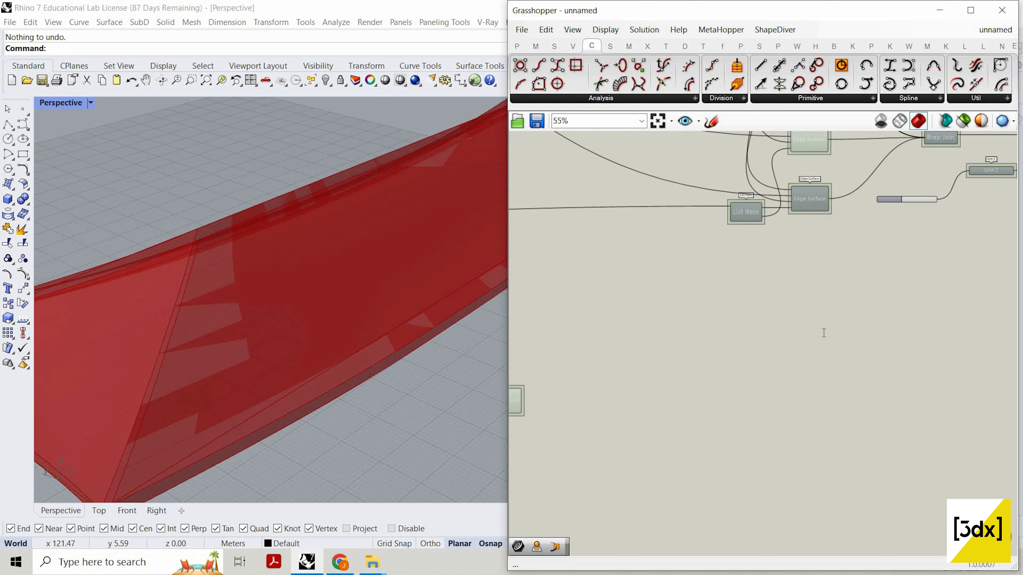
- Add a fresh Surface parameter fed by the second-lowest Edge Surface and place it in the free area below the lowest one
{"action": "double_click", "coordinate": [823, 333]}
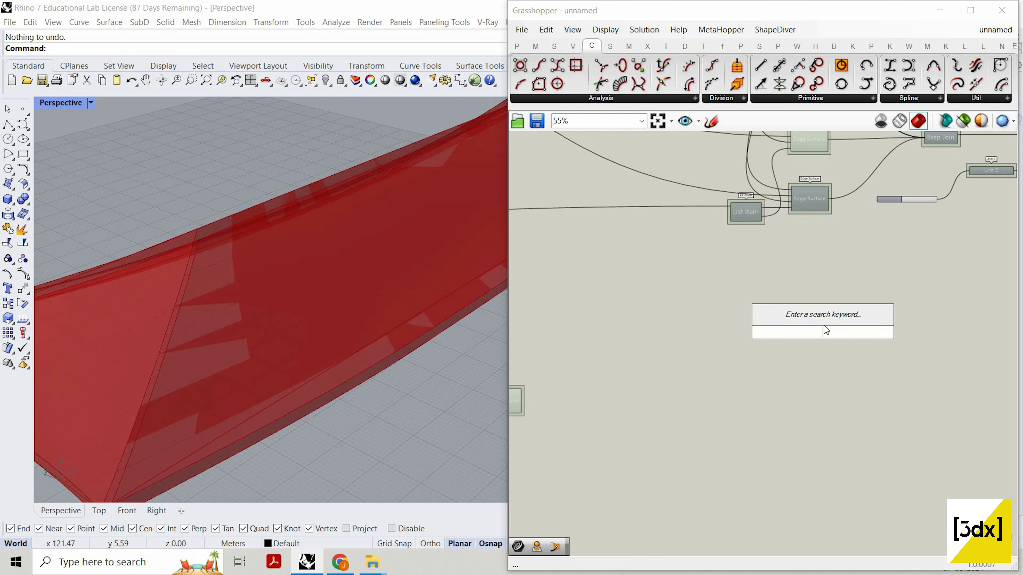
{"action": "type", "text": "surface"}
{"action": "key", "text": "Return"}
{"action": "scroll", "coordinate": [831, 141], "scroll_direction": "up", "scroll_amount": 4}
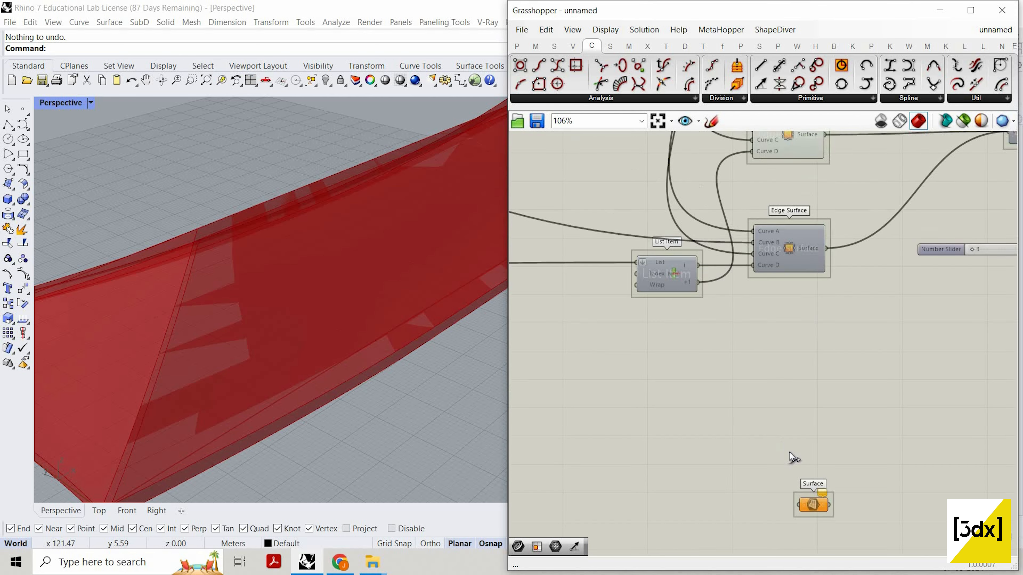
{"action": "left_click_drag", "start_coordinate": [800, 501], "coordinate": [800, 505]}
{"action": "left_click_drag", "start_coordinate": [807, 505], "coordinate": [823, 441]}
- Select the Extend Curve component and examine how the extended ridge line passes beyond the hip ends of the roof
{"action": "scroll", "coordinate": [859, 433], "scroll_direction": "down", "scroll_amount": 5}
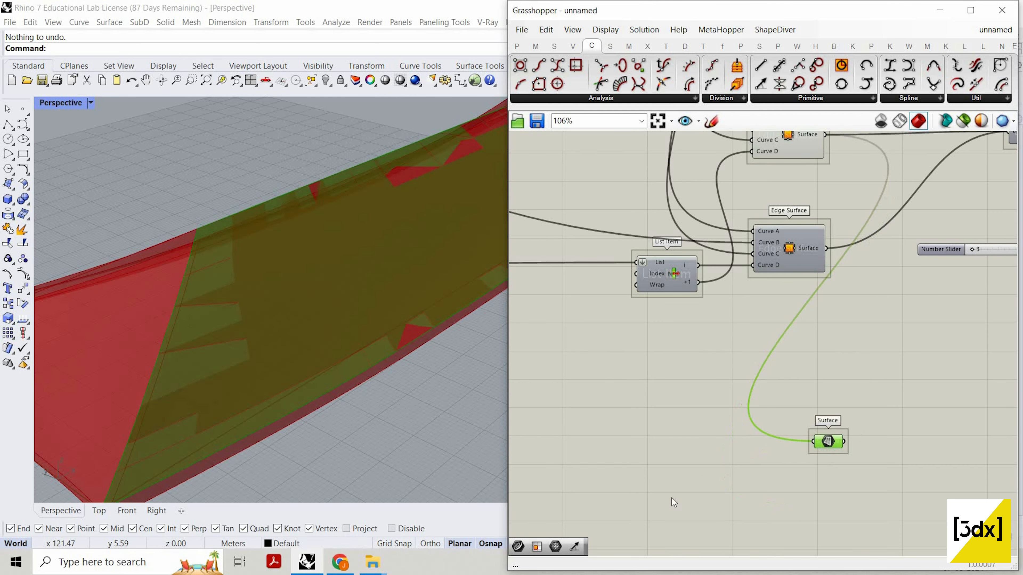
{"action": "scroll", "coordinate": [782, 456], "scroll_direction": "down", "scroll_amount": 5}
{"action": "scroll", "coordinate": [723, 477], "scroll_direction": "up", "scroll_amount": 8}
{"action": "left_click", "coordinate": [726, 467]}
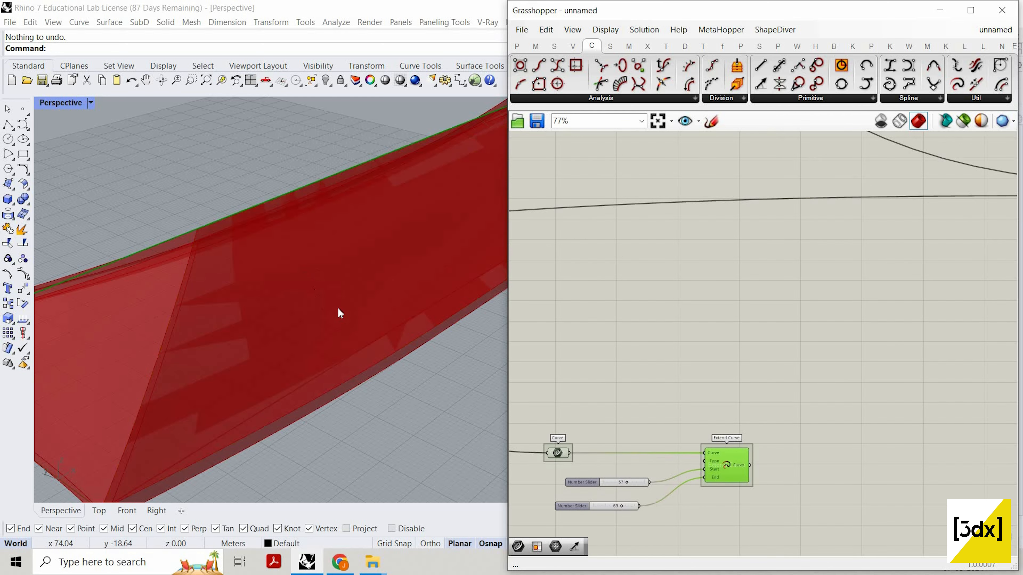
{"action": "scroll", "coordinate": [337, 308], "scroll_direction": "down", "scroll_amount": 10}
{"action": "scroll", "coordinate": [364, 245], "scroll_direction": "up", "scroll_amount": 3}
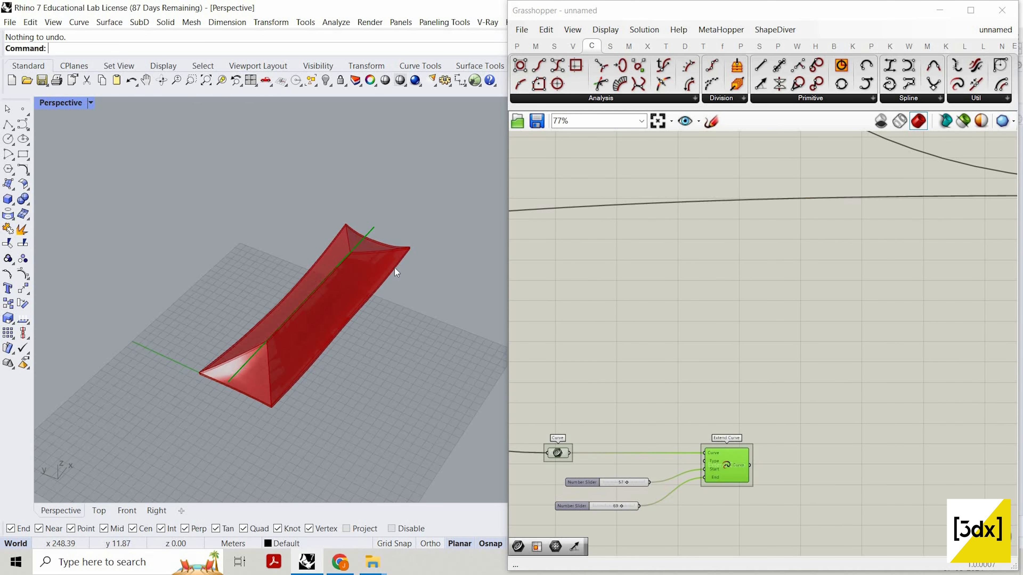
{"action": "scroll", "coordinate": [403, 278], "scroll_direction": "down", "scroll_amount": 3}
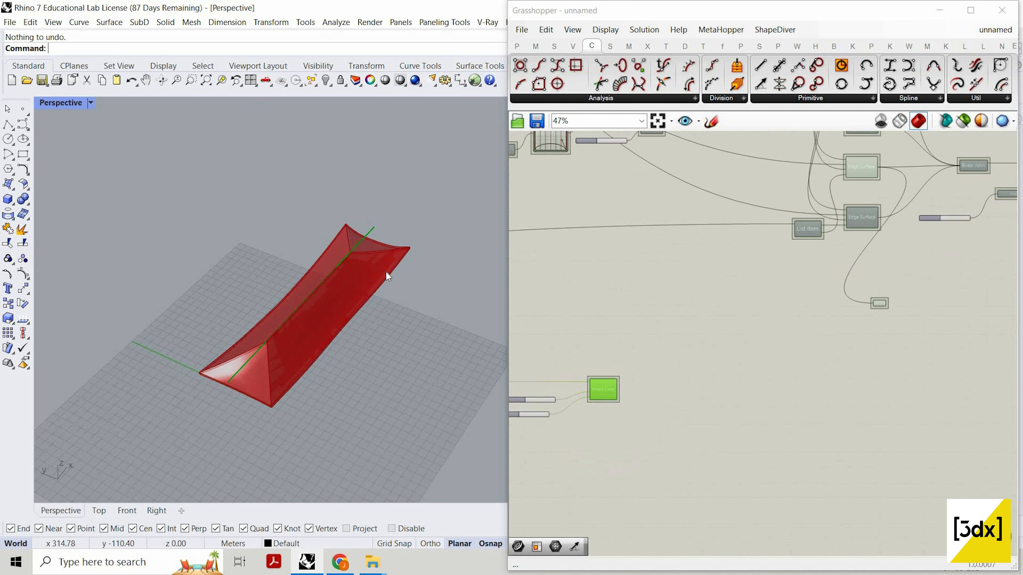
{"action": "scroll", "coordinate": [389, 247], "scroll_direction": "up", "scroll_amount": 3}
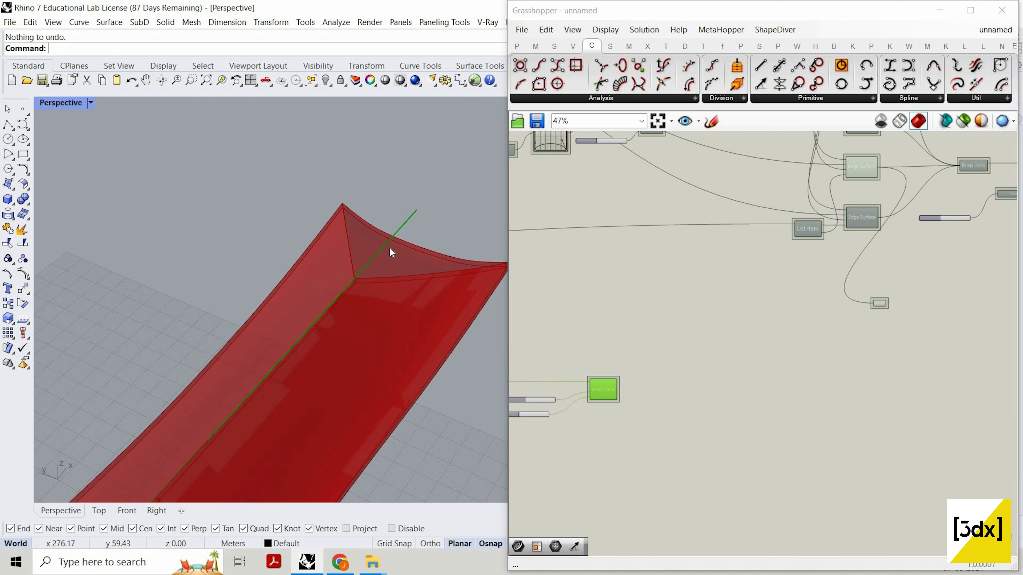
- Add a Divide Distance component and connect the Extend Curve output to its Curve input
{"action": "scroll", "coordinate": [661, 381], "scroll_direction": "up", "scroll_amount": 3}
{"action": "double_click", "coordinate": [661, 382]}
{"action": "type", "text": "di"}
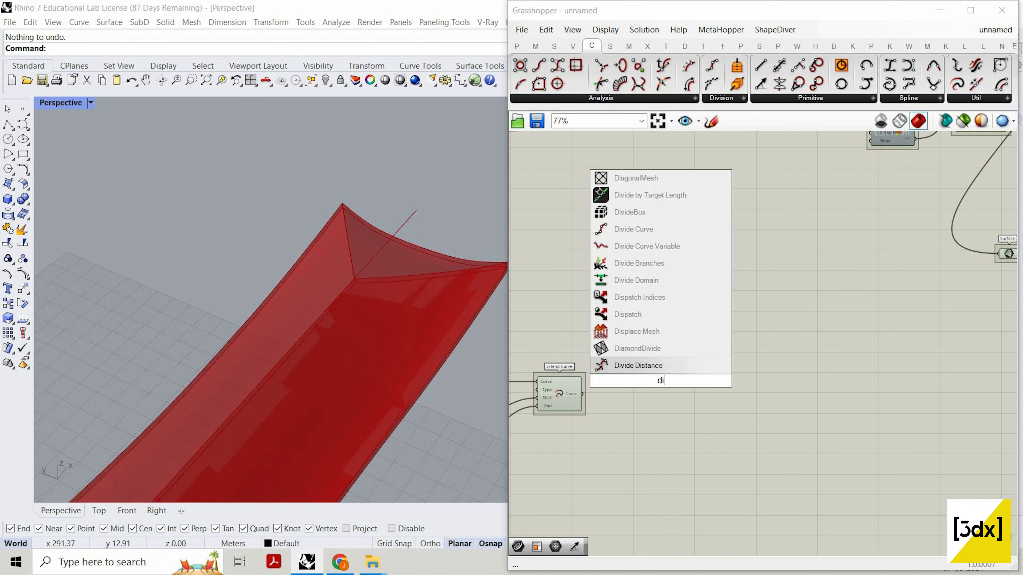
{"action": "type", "text": "ve"}
{"action": "key", "text": "BackSpace"}
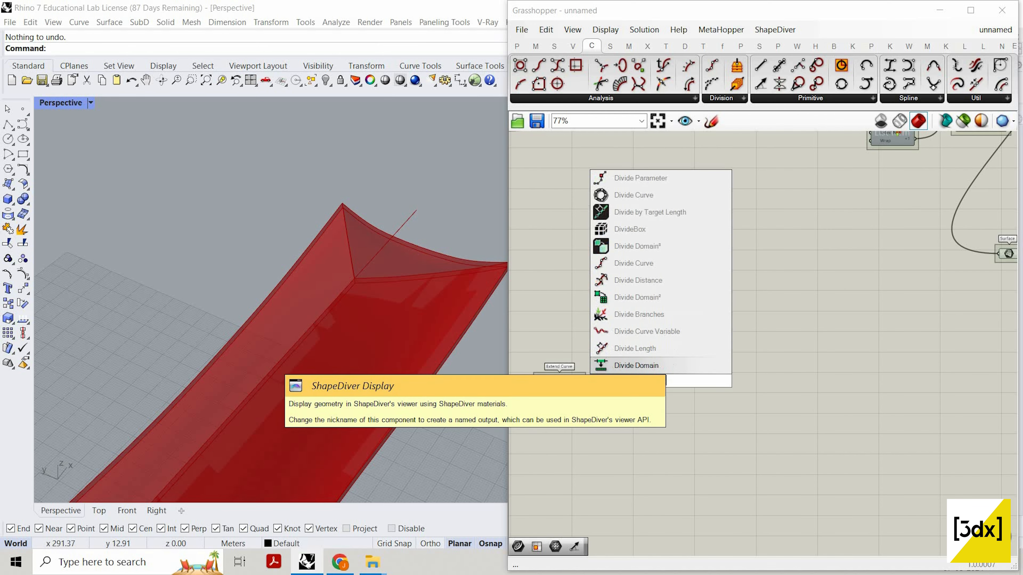
{"action": "type", "text": "ide"}
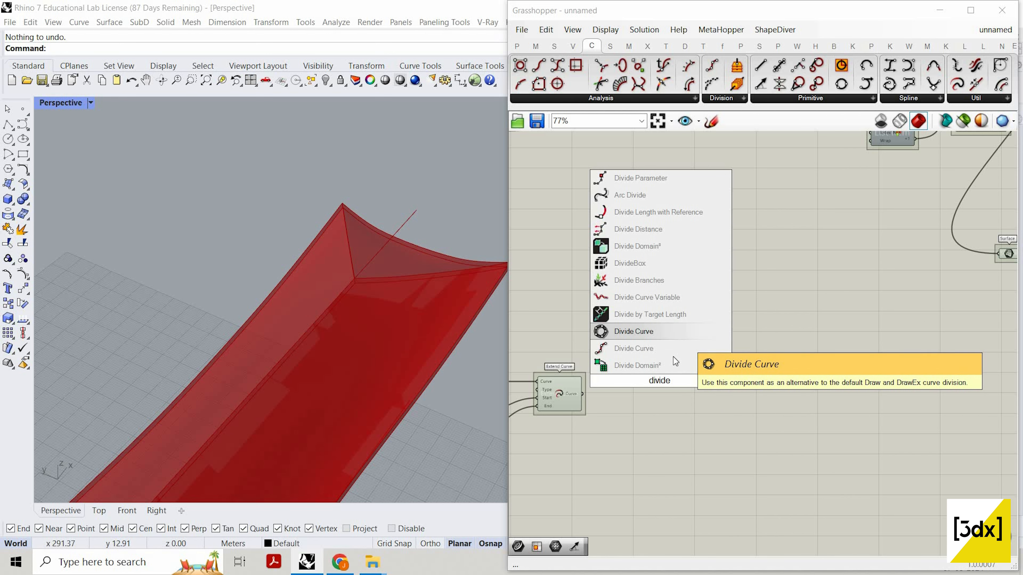
{"action": "type", "text": " di"}
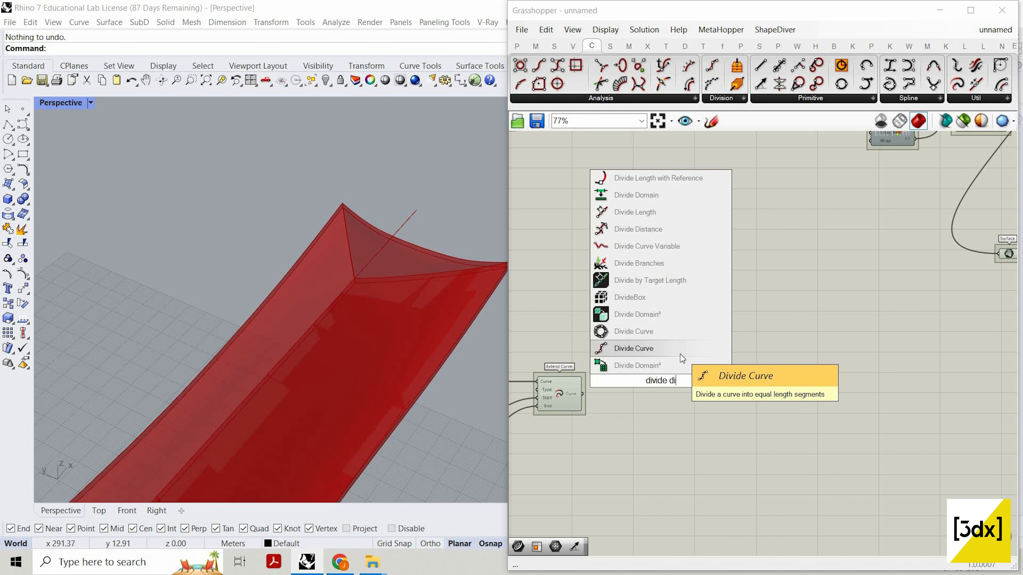
{"action": "type", "text": "st"}
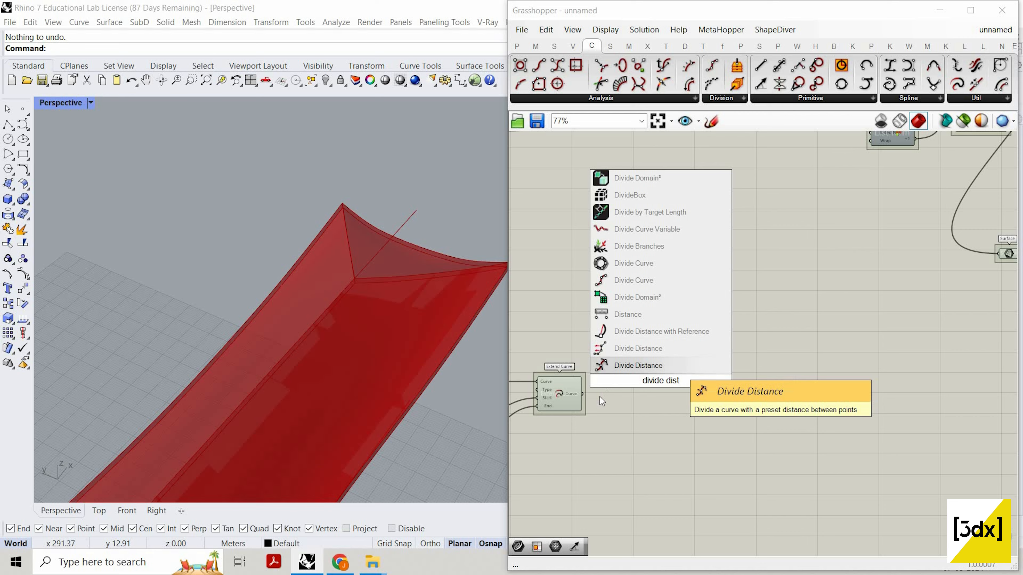
{"action": "key", "text": "Return"}
{"action": "scroll", "coordinate": [573, 396], "scroll_direction": "up", "scroll_amount": 4}
{"action": "left_click_drag", "start_coordinate": [560, 396], "coordinate": [806, 428]}
{"action": "scroll", "coordinate": [609, 476], "scroll_direction": "down", "scroll_amount": 3}
{"action": "scroll", "coordinate": [609, 477], "scroll_direction": "up", "scroll_amount": 4}
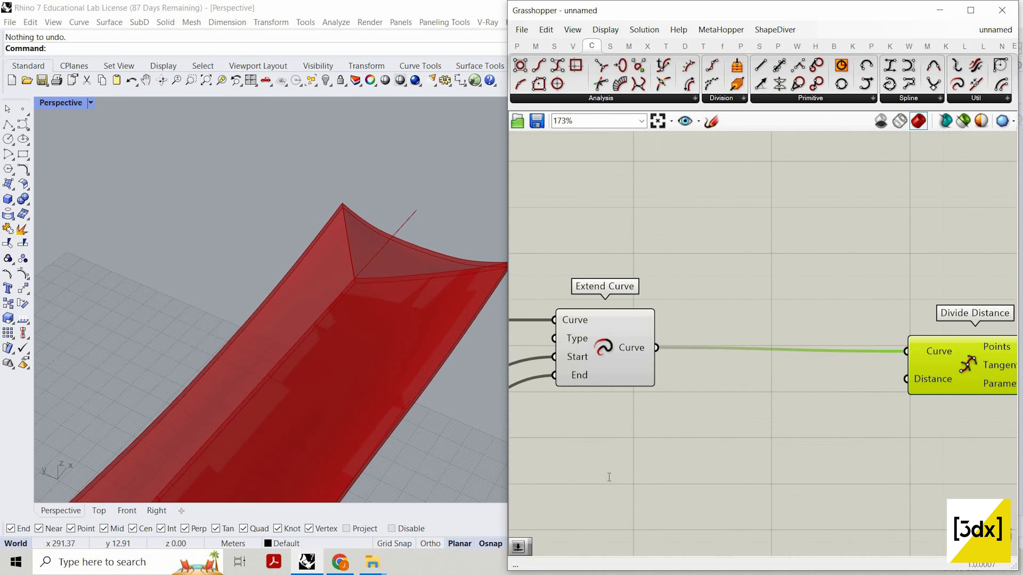
- Add a number slider of 1.5 and connect it to the Distance input of Divide Distance
{"action": "double_click", "coordinate": [609, 477]}
{"action": "type", "text": "1.5"}
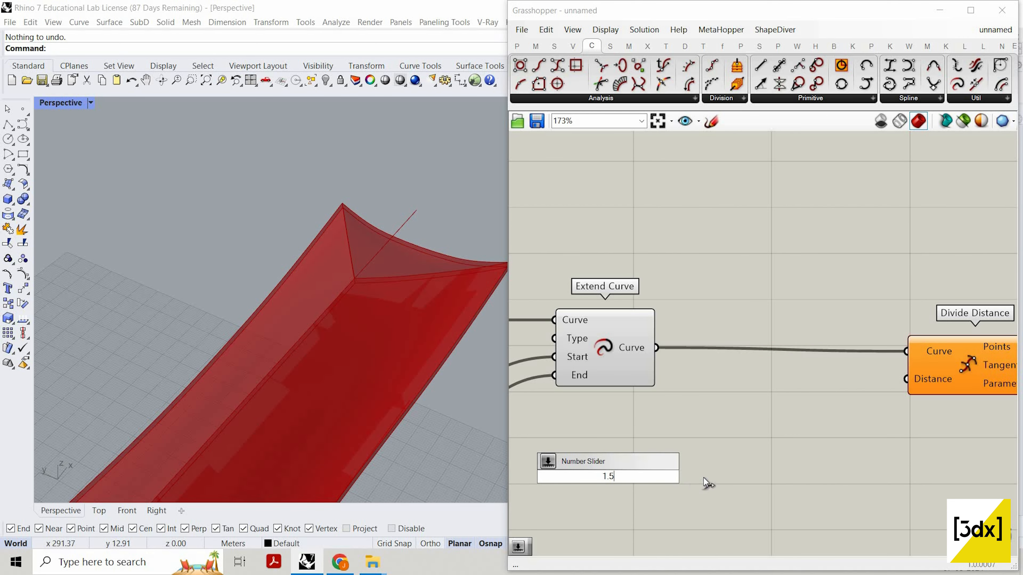
{"action": "key", "text": "Return"}
{"action": "left_click_drag", "start_coordinate": [703, 478], "coordinate": [733, 367]}
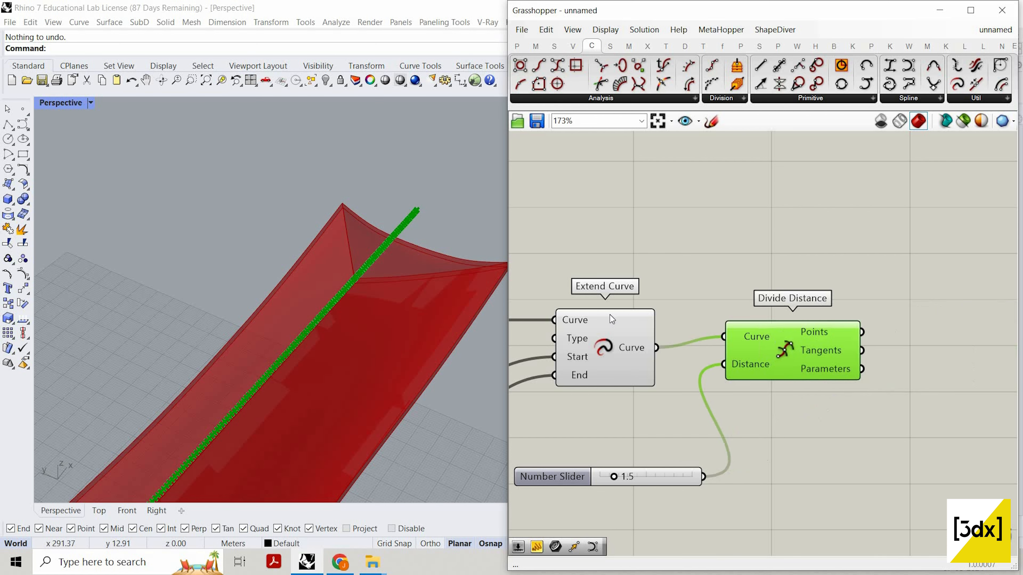
- Add a Line SDL component beside Divide Distance
{"action": "right_click_drag", "start_coordinate": [810, 347], "coordinate": [645, 339]}
{"action": "double_click", "coordinate": [810, 347]}
{"action": "type", "text": "li"}
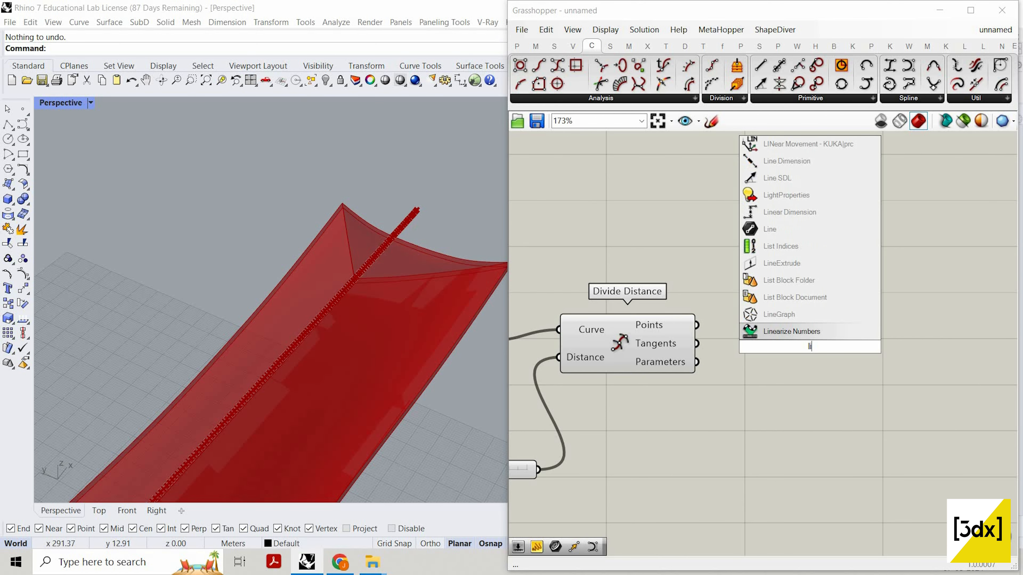
{"action": "type", "text": "ne sdl"}
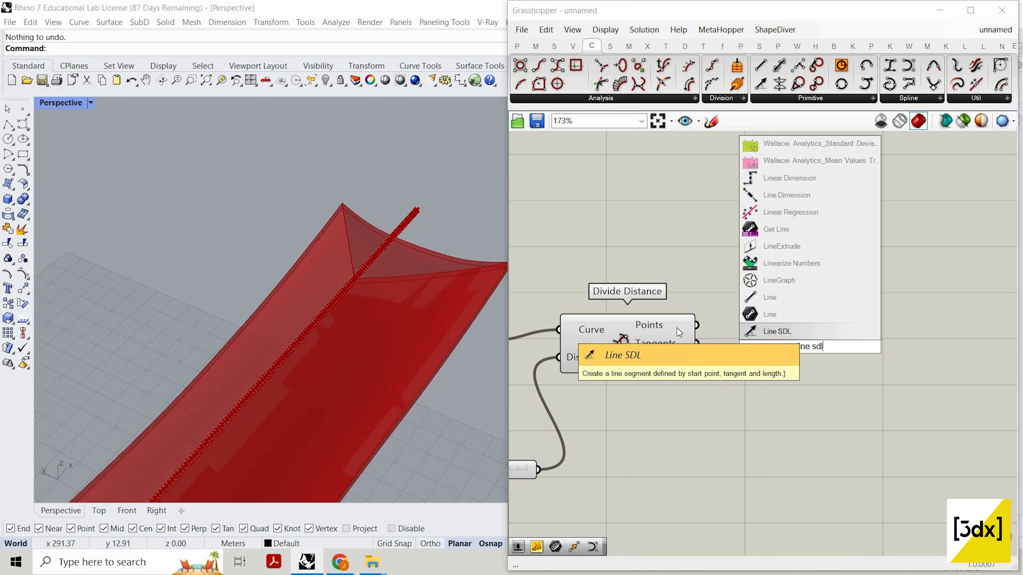
{"action": "key", "text": "Return"}
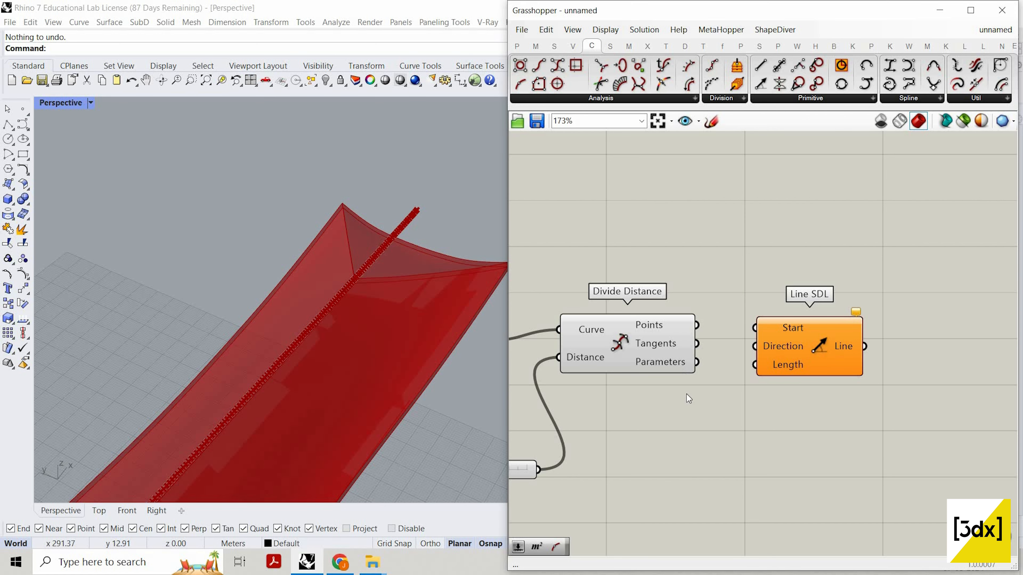
- Move the Divide Distance and Line SDL components apart to make room between them
{"action": "left_click_drag", "start_coordinate": [672, 328], "coordinate": [687, 394]}
{"action": "left_click_drag", "start_coordinate": [841, 355], "coordinate": [948, 348]}
{"action": "scroll", "coordinate": [721, 333], "scroll_direction": "down", "scroll_amount": 1}
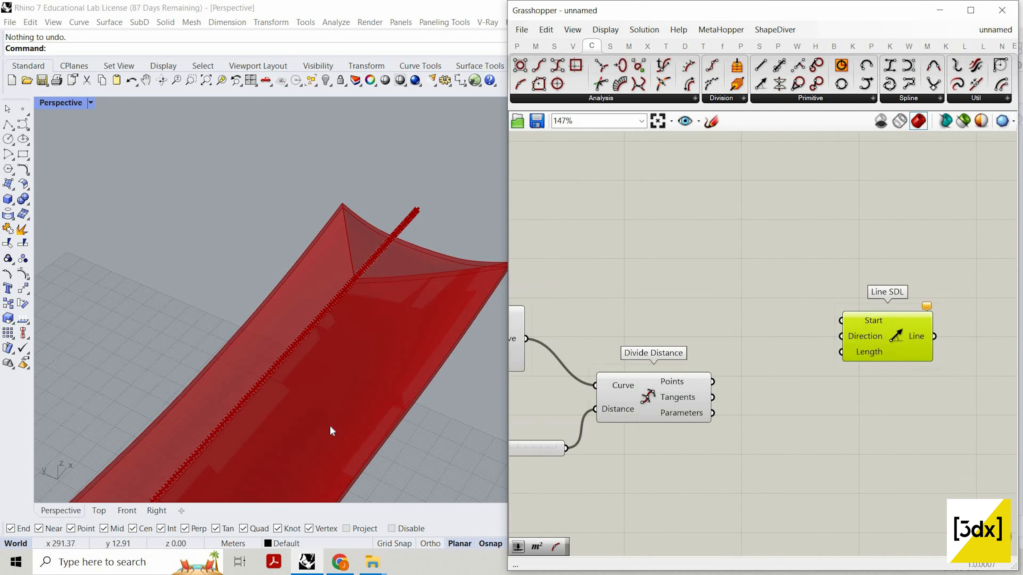
{"action": "scroll", "coordinate": [332, 366], "scroll_direction": "down", "scroll_amount": 5}
{"action": "scroll", "coordinate": [354, 364], "scroll_direction": "up", "scroll_amount": 2}
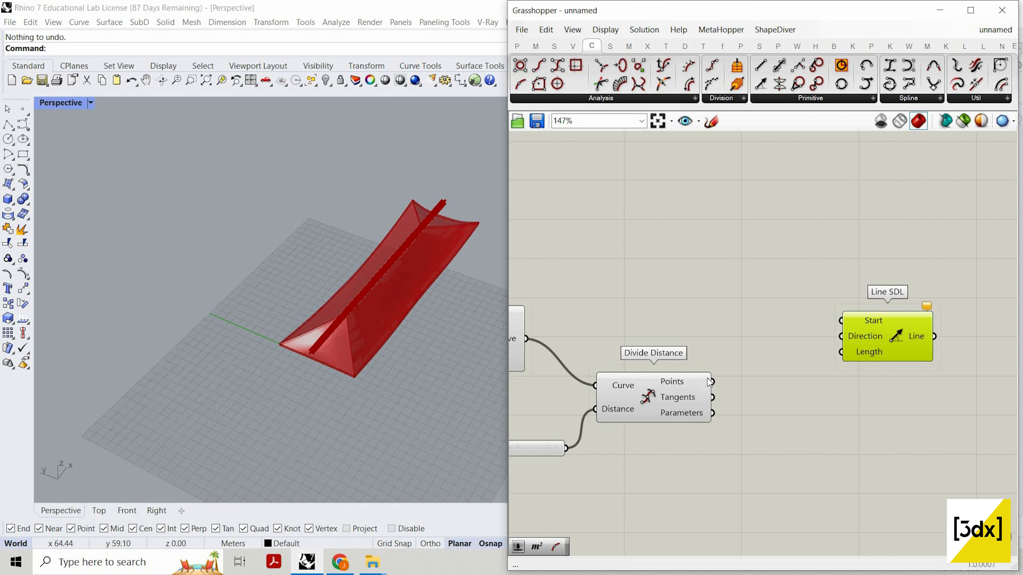
- Add a Unit Y vector for the Direction input of Line SDL and connect the Divide Distance Points to its Start input
{"action": "double_click", "coordinate": [657, 326]}
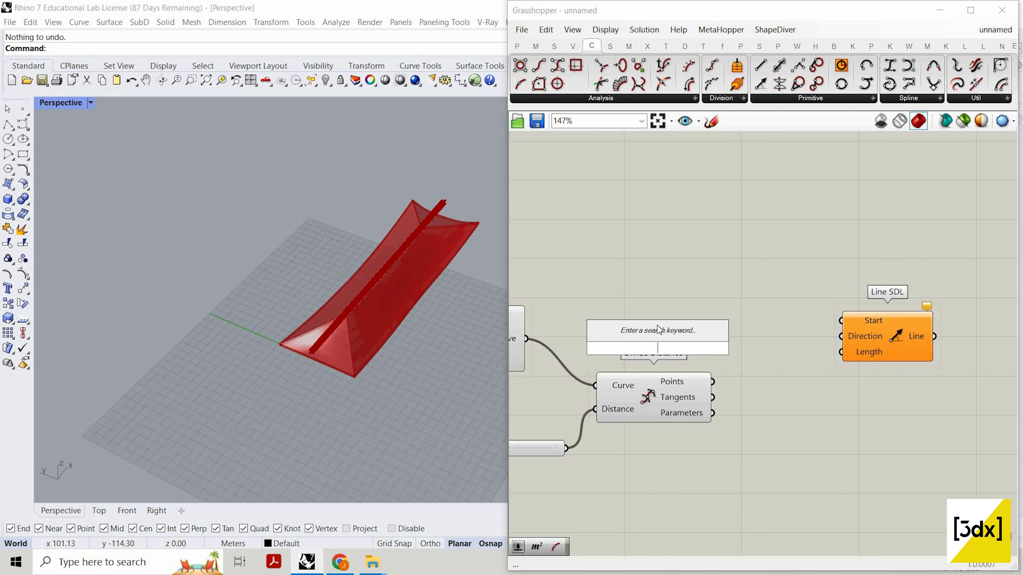
{"action": "type", "text": "y"}
{"action": "left_click", "coordinate": [664, 328]}
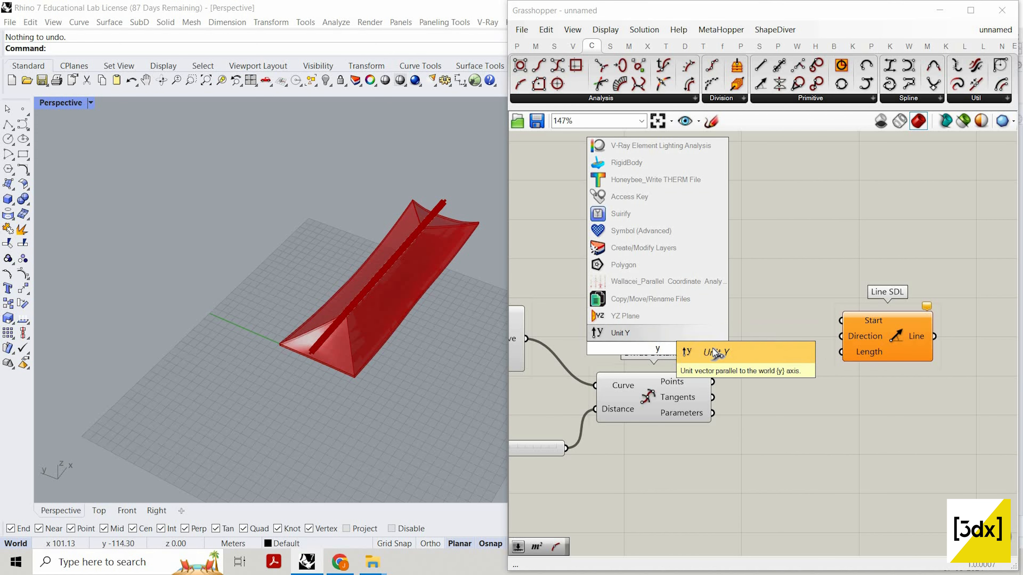
{"action": "left_click_drag", "start_coordinate": [712, 347], "coordinate": [845, 338]}
{"action": "left_click_drag", "start_coordinate": [712, 381], "coordinate": [866, 327]}
{"action": "left_click_drag", "start_coordinate": [930, 348], "coordinate": [966, 349]}
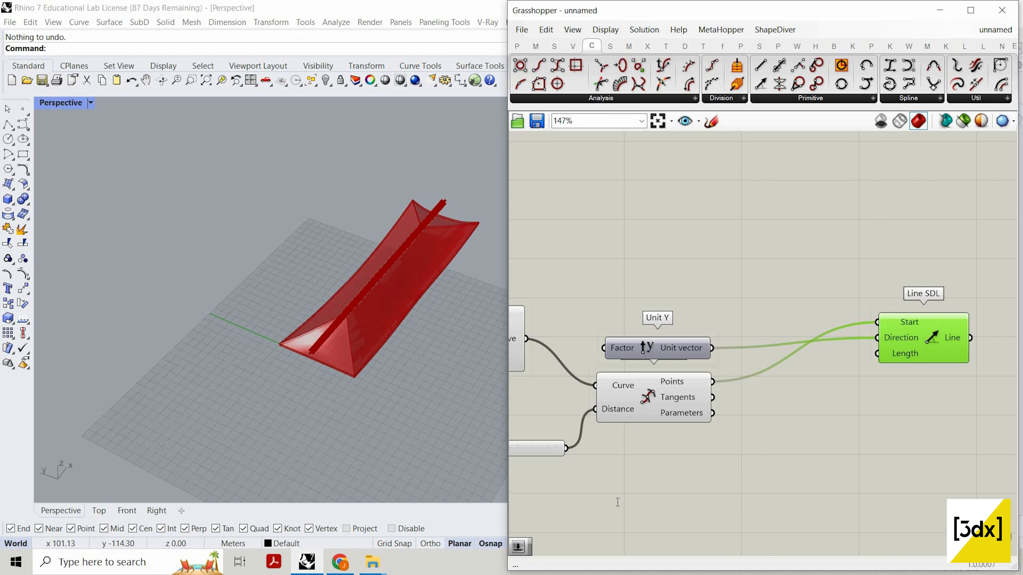
- Add a number slider of 50 and connect it to the Length input of Line SDL
{"action": "double_click", "coordinate": [617, 502]}
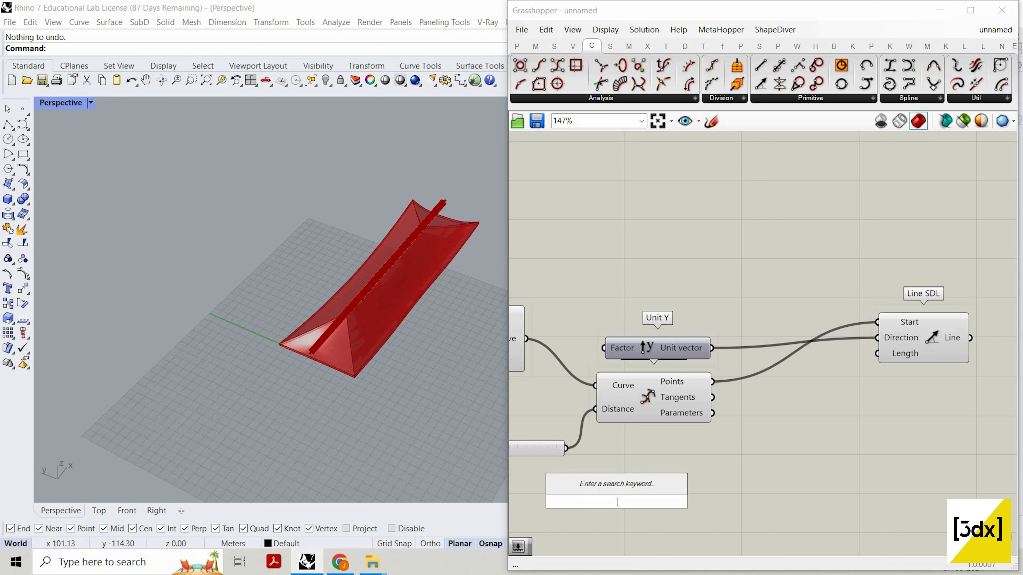
{"action": "type", "text": "50"}
{"action": "key", "text": "Return"}
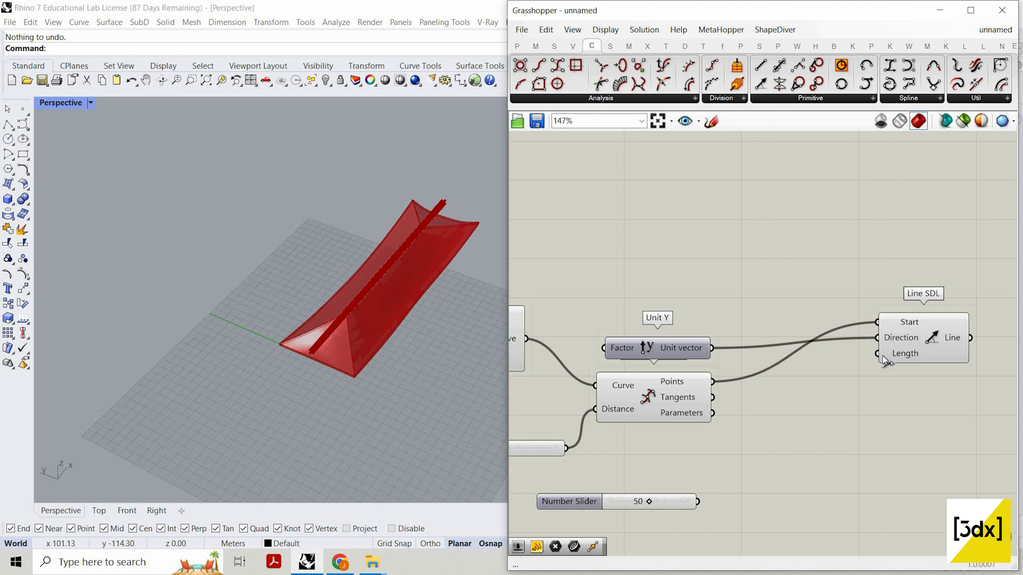
{"action": "left_click_drag", "start_coordinate": [698, 502], "coordinate": [878, 354]}
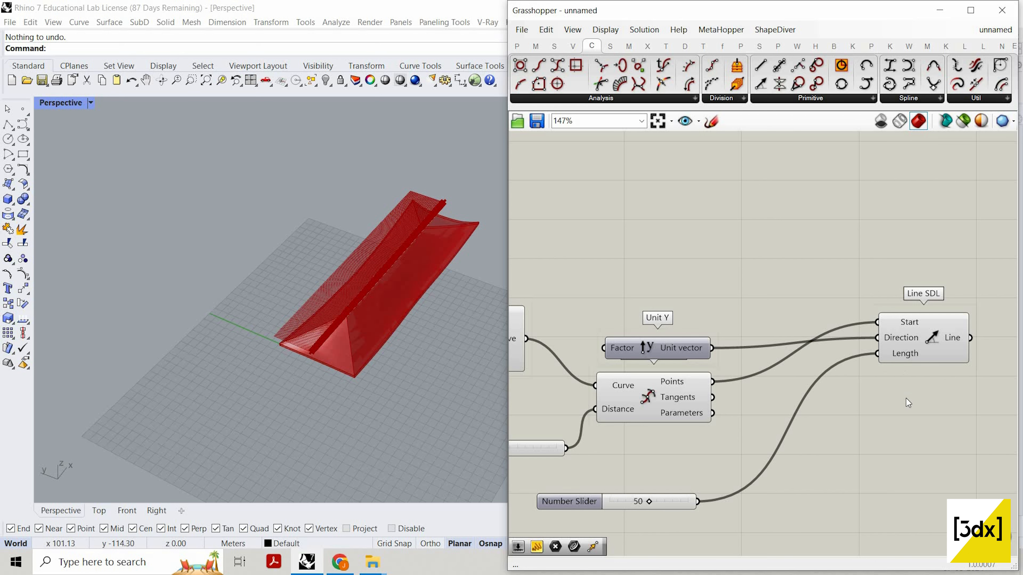
- Apply the expression -x to the Length input of Line SDL to reverse the line direction
{"action": "right_click", "coordinate": [906, 353]}
{"action": "mouse_move", "coordinate": [923, 434]}
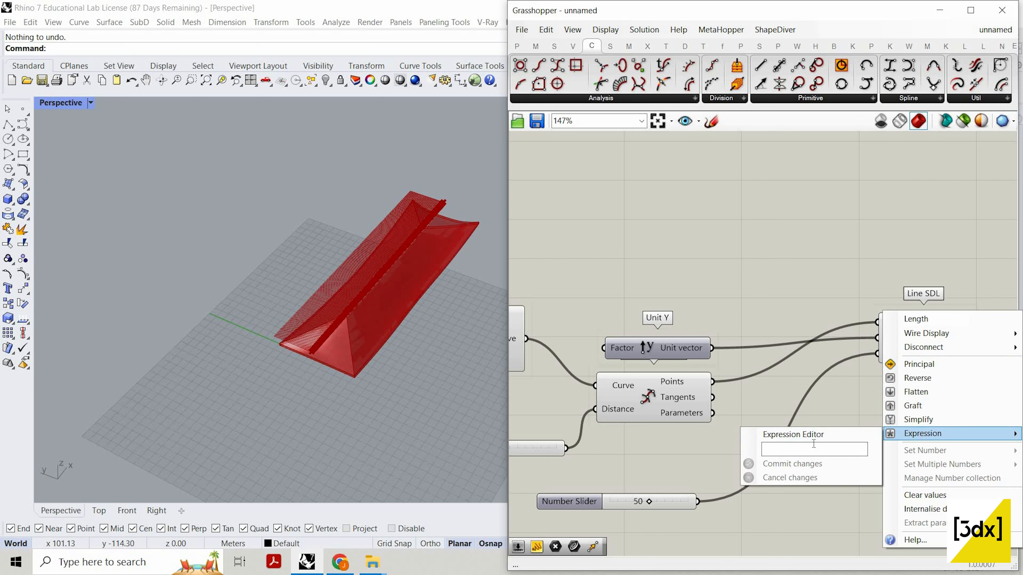
{"action": "left_click", "coordinate": [814, 446]}
{"action": "type", "text": "-x"}
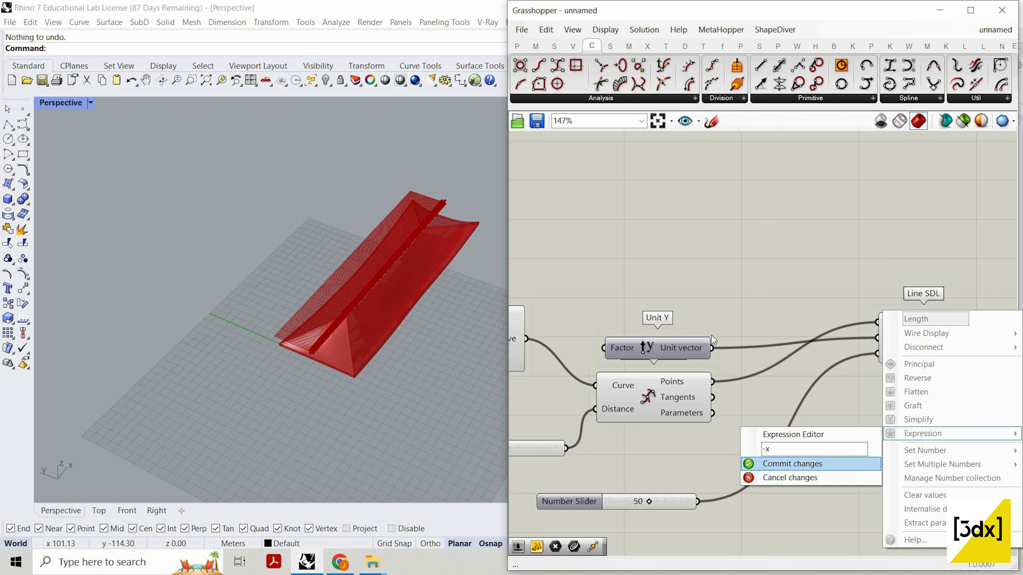
{"action": "left_click", "coordinate": [781, 463]}
{"action": "scroll", "coordinate": [638, 454], "scroll_direction": "down", "scroll_amount": 2}
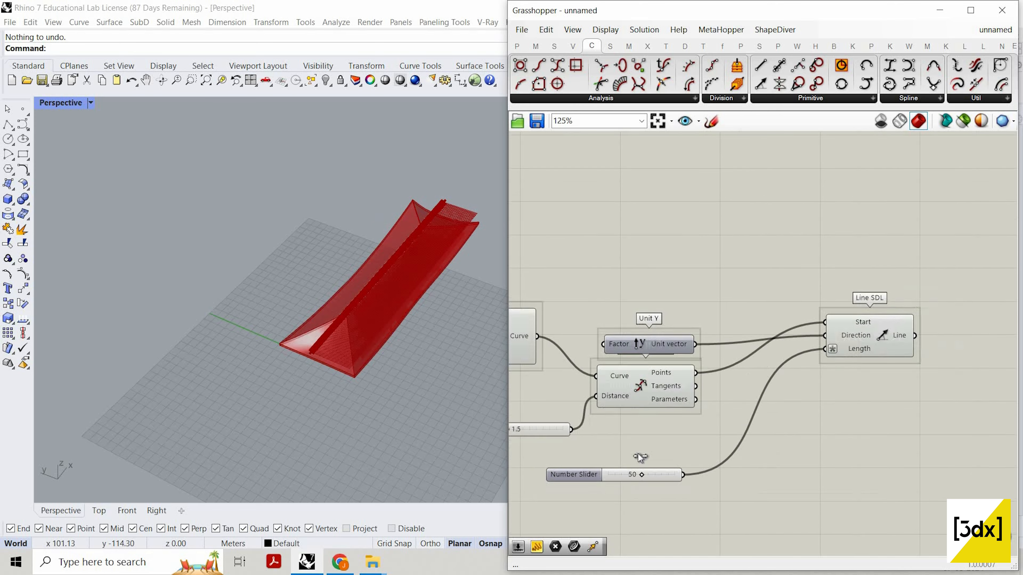
- Set the line length slider to 100 so the lines extend past the edge of the roof face
{"action": "right_click_drag", "start_coordinate": [714, 466], "coordinate": [712, 443]}
{"action": "scroll", "coordinate": [639, 454], "scroll_direction": "up", "scroll_amount": 1}
{"action": "left_click_drag", "start_coordinate": [639, 451], "coordinate": [680, 452]}
{"action": "scroll", "coordinate": [437, 304], "scroll_direction": "down", "scroll_amount": 6}
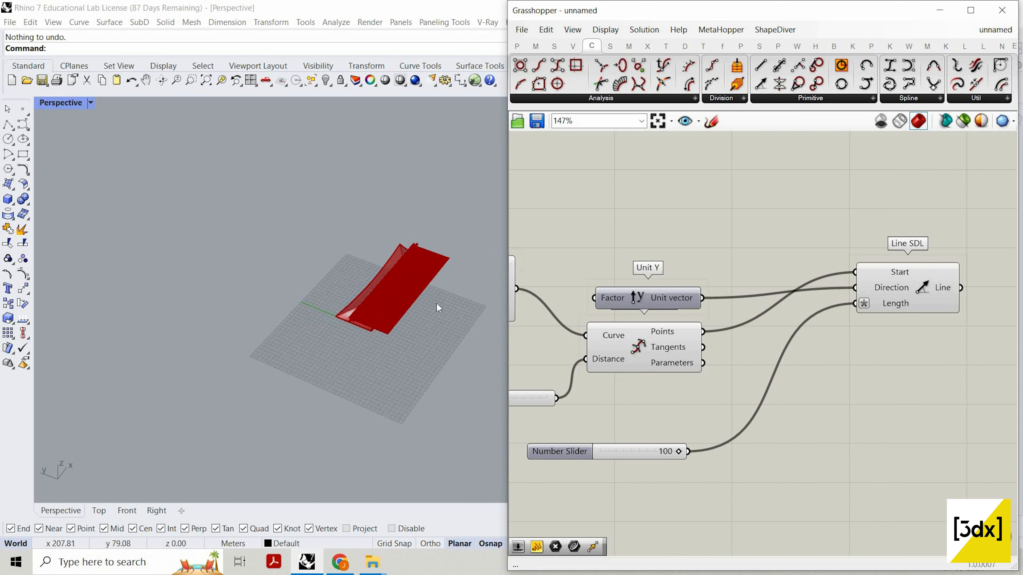
{"action": "scroll", "coordinate": [438, 264], "scroll_direction": "up", "scroll_amount": 5}
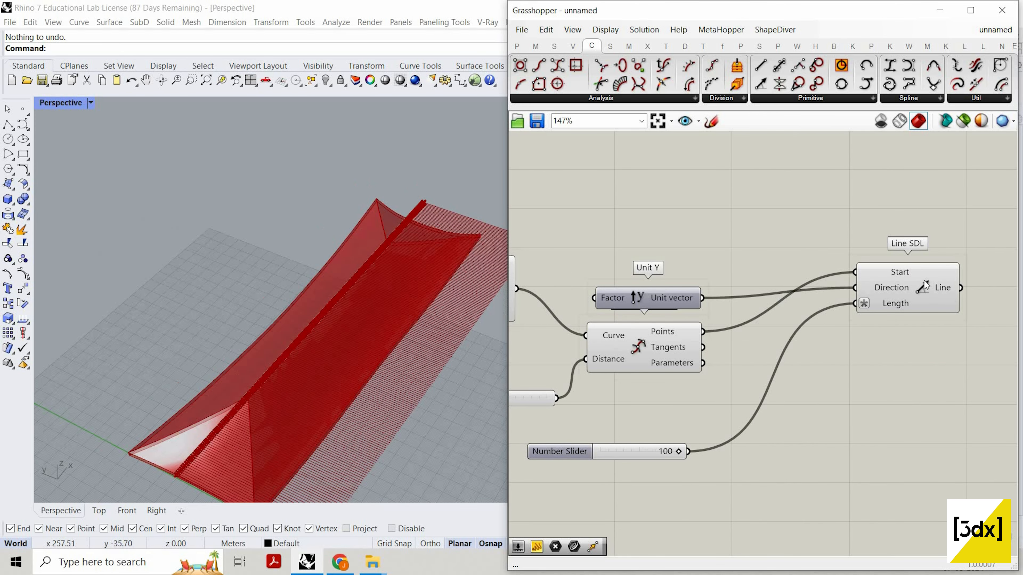
- Add a Project component that projects curves onto a Brep, placing it below the Surface parameter
{"action": "scroll", "coordinate": [924, 281], "scroll_direction": "down", "scroll_amount": 5}
{"action": "right_click_drag", "start_coordinate": [924, 281], "coordinate": [568, 358]}
{"action": "scroll", "coordinate": [568, 359], "scroll_direction": "down", "scroll_amount": 1}
{"action": "scroll", "coordinate": [754, 383], "scroll_direction": "up", "scroll_amount": 2}
{"action": "double_click", "coordinate": [752, 380]}
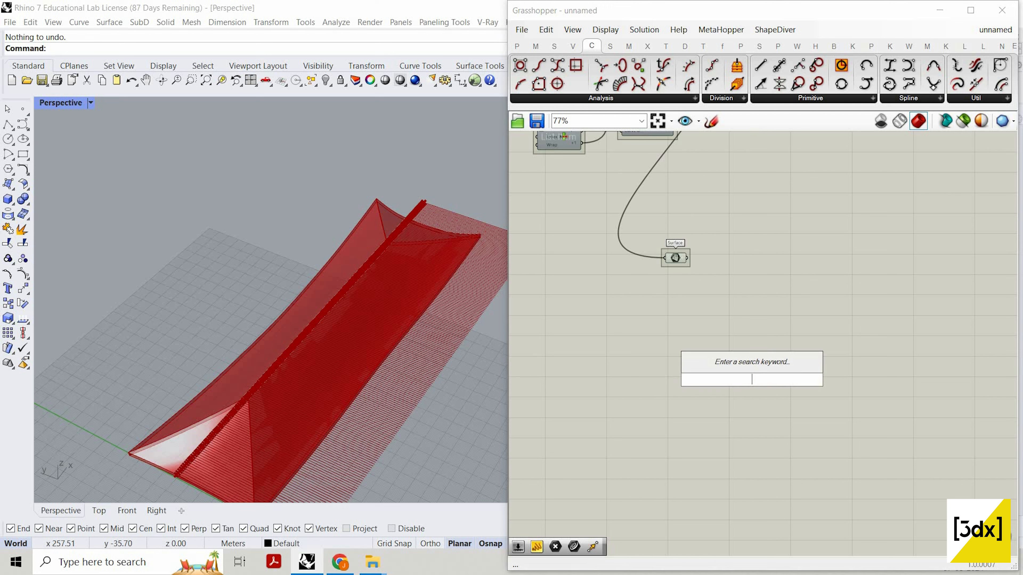
{"action": "type", "text": "pro"}
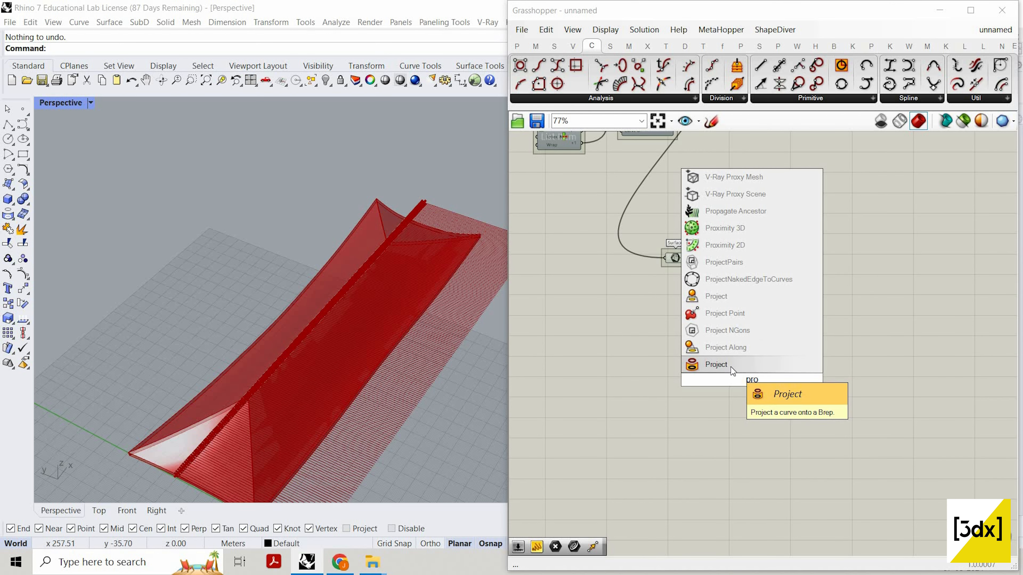
{"action": "key", "text": "Return"}
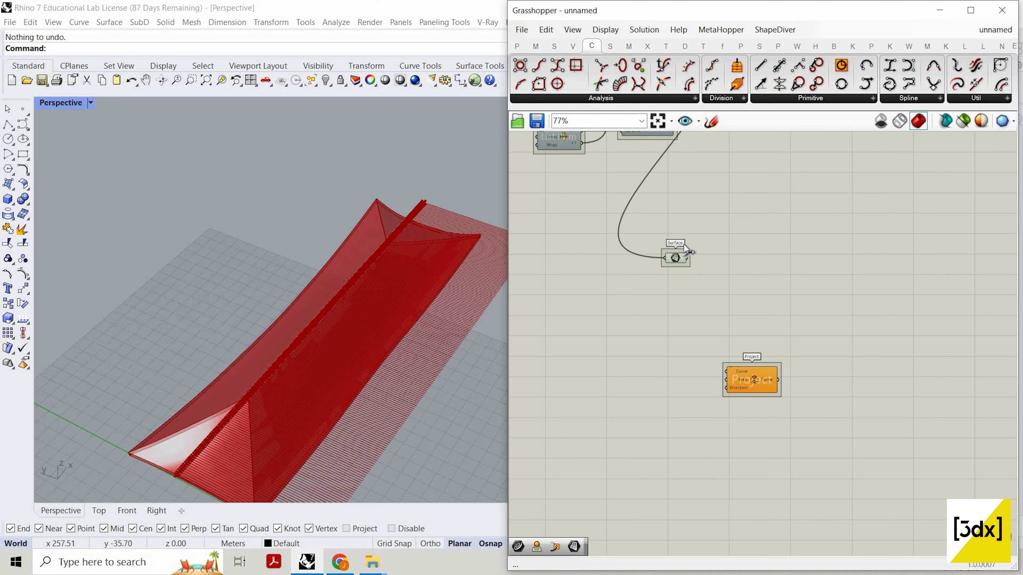
- Connect the Surface parameter to the Brep input of Project and the Line SDL output to its Curve input
{"action": "scroll", "coordinate": [684, 244], "scroll_direction": "up", "scroll_amount": 3}
{"action": "left_click_drag", "start_coordinate": [684, 246], "coordinate": [647, 498]}
{"action": "scroll", "coordinate": [958, 421], "scroll_direction": "down", "scroll_amount": 1}
{"action": "scroll", "coordinate": [946, 472], "scroll_direction": "down", "scroll_amount": 6}
{"action": "left_click_drag", "start_coordinate": [754, 491], "coordinate": [736, 479]}
{"action": "scroll", "coordinate": [738, 482], "scroll_direction": "up", "scroll_amount": 4}
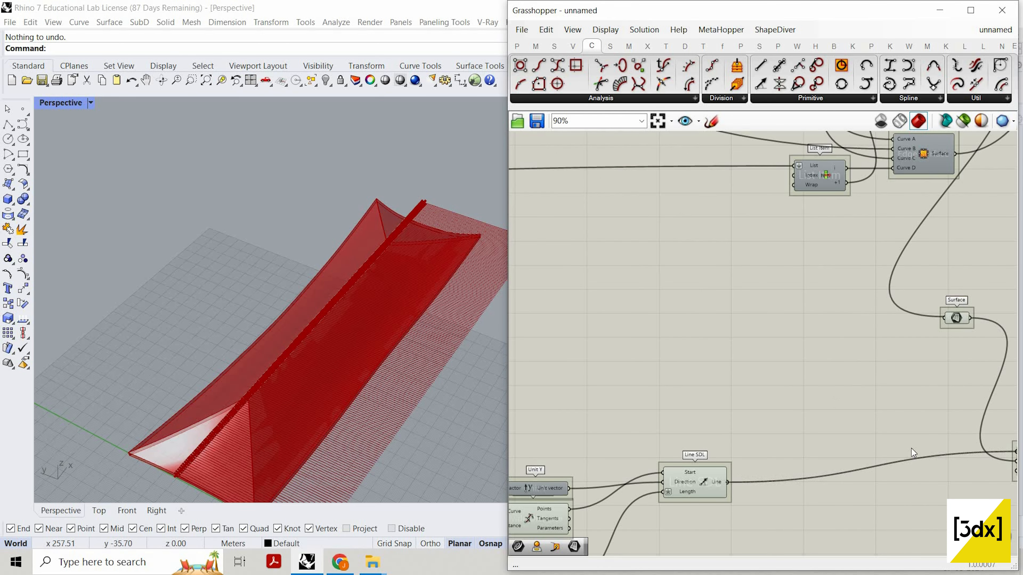
{"action": "scroll", "coordinate": [911, 448], "scroll_direction": "down", "scroll_amount": 2}
{"action": "scroll", "coordinate": [945, 434], "scroll_direction": "down", "scroll_amount": 2}
{"action": "left_click", "coordinate": [938, 411]}
{"action": "scroll", "coordinate": [907, 428], "scroll_direction": "down", "scroll_amount": 3}
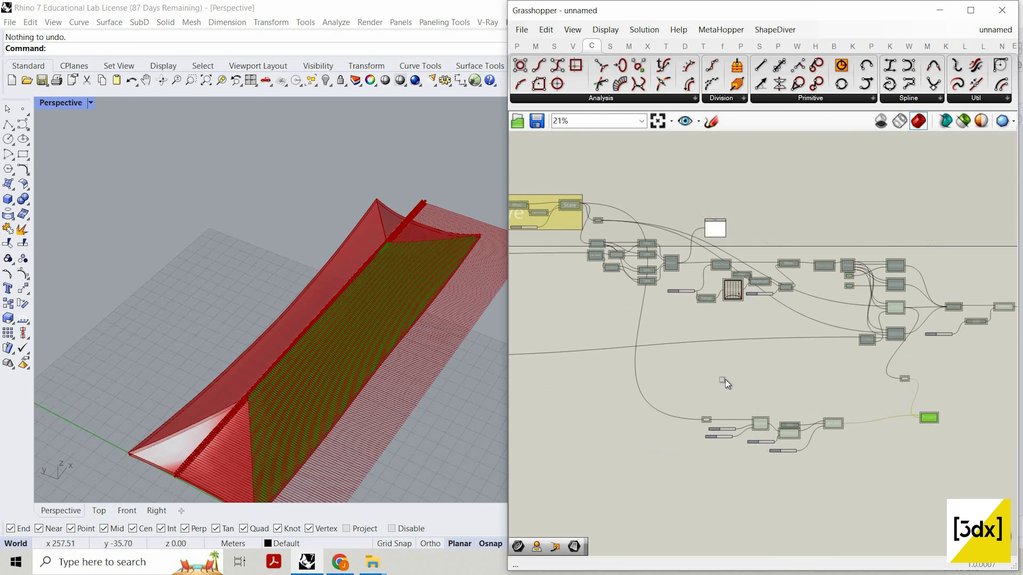
- Hide the preview of the line-generating components and the Surface parameter, keeping the Project component displayed
{"action": "left_click_drag", "start_coordinate": [895, 517], "coordinate": [703, 377]}
{"action": "scroll", "coordinate": [924, 378], "scroll_direction": "up", "scroll_amount": 4}
{"action": "scroll", "coordinate": [808, 333], "scroll_direction": "up", "scroll_amount": 3}
{"action": "left_click_drag", "start_coordinate": [991, 429], "coordinate": [787, 342], "text": "shift"}
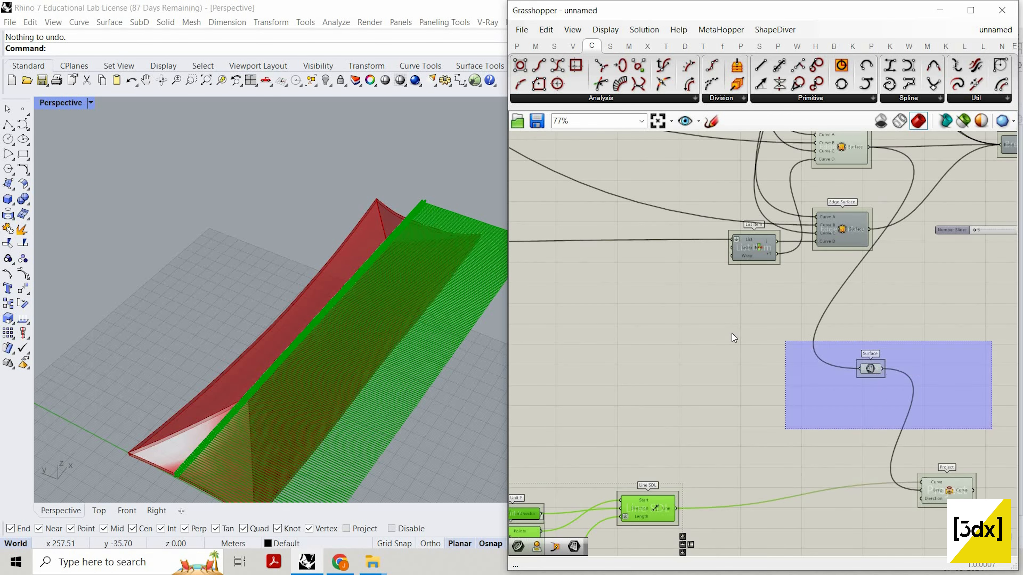
{"action": "right_click", "coordinate": [741, 352]}
{"action": "left_click", "coordinate": [746, 342]}
- Examine the projected lines along the roof face and at its hip end in the perspective view
{"action": "scroll", "coordinate": [349, 371], "scroll_direction": "up", "scroll_amount": 3}
{"action": "right_click_drag", "start_coordinate": [349, 371], "coordinate": [232, 338]}
{"action": "scroll", "coordinate": [296, 347], "scroll_direction": "down", "scroll_amount": 4}
{"action": "scroll", "coordinate": [232, 338], "scroll_direction": "up", "scroll_amount": 3}
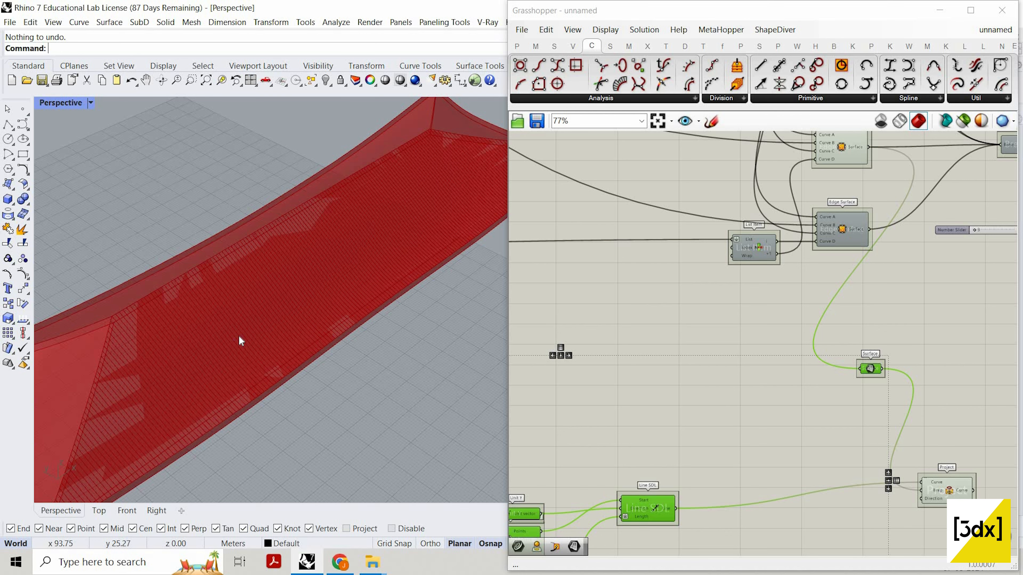
{"action": "scroll", "coordinate": [179, 412], "scroll_direction": "down", "scroll_amount": 3}
{"action": "scroll", "coordinate": [167, 426], "scroll_direction": "up", "scroll_amount": 4}
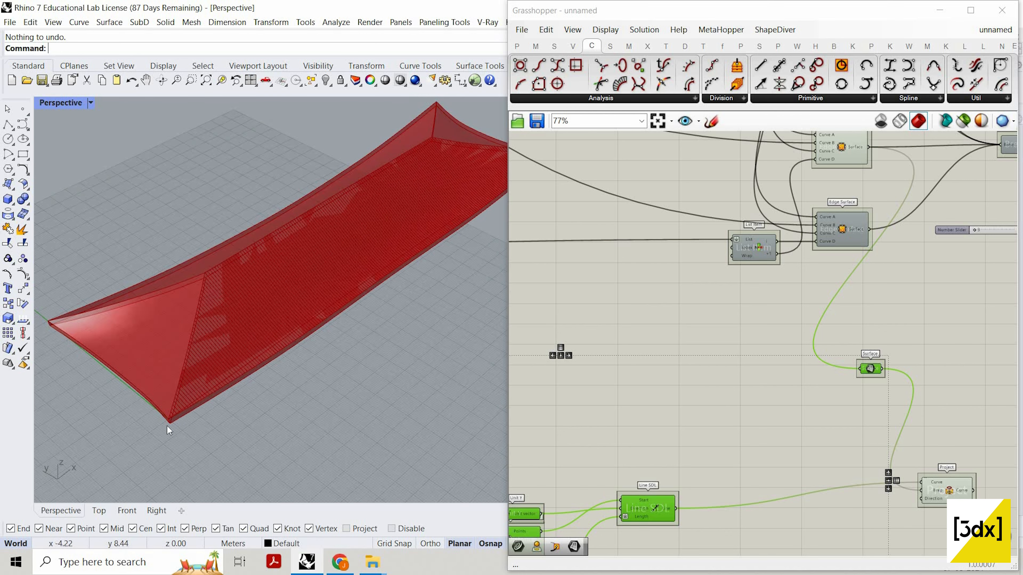
{"action": "scroll", "coordinate": [203, 397], "scroll_direction": "up", "scroll_amount": 4}
{"action": "right_click_drag", "start_coordinate": [204, 395], "coordinate": [871, 333]}
{"action": "scroll", "coordinate": [258, 346], "scroll_direction": "down", "scroll_amount": 6}
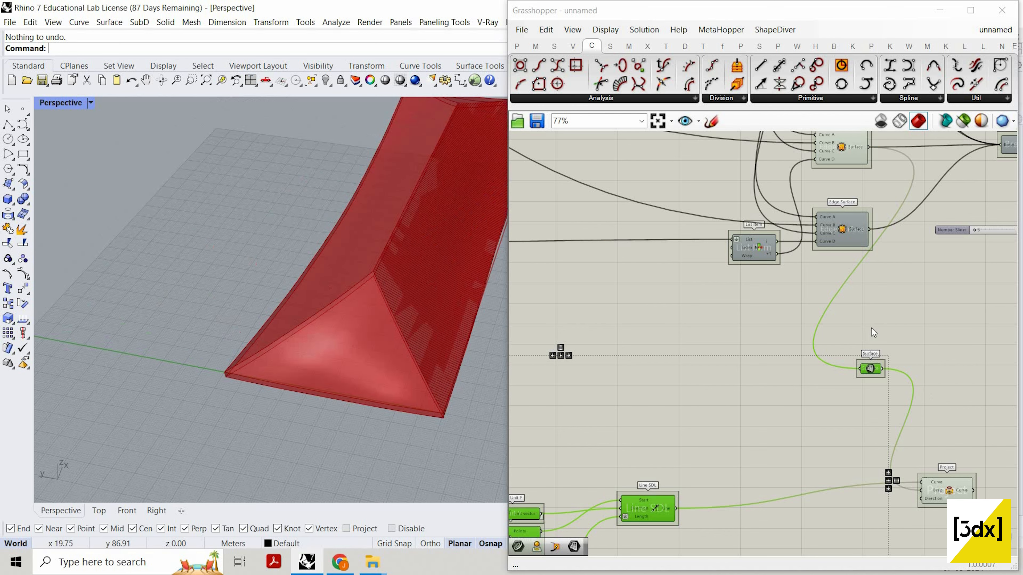
- Review the component chain from Extend Curve to Line SDL and compare it with the lines on the roof
{"action": "scroll", "coordinate": [708, 409], "scroll_direction": "down", "scroll_amount": 6}
{"action": "scroll", "coordinate": [732, 377], "scroll_direction": "up", "scroll_amount": 5}
{"action": "scroll", "coordinate": [797, 445], "scroll_direction": "down", "scroll_amount": 5}
{"action": "scroll", "coordinate": [690, 393], "scroll_direction": "up", "scroll_amount": 5}
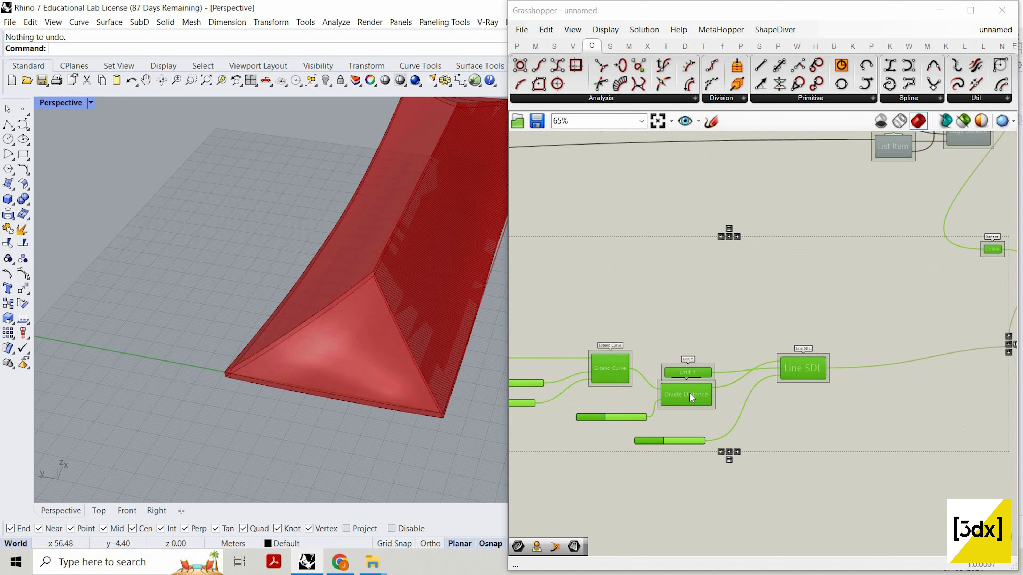
{"action": "scroll", "coordinate": [732, 376], "scroll_direction": "up", "scroll_amount": 4}
{"action": "scroll", "coordinate": [735, 358], "scroll_direction": "down", "scroll_amount": 3}
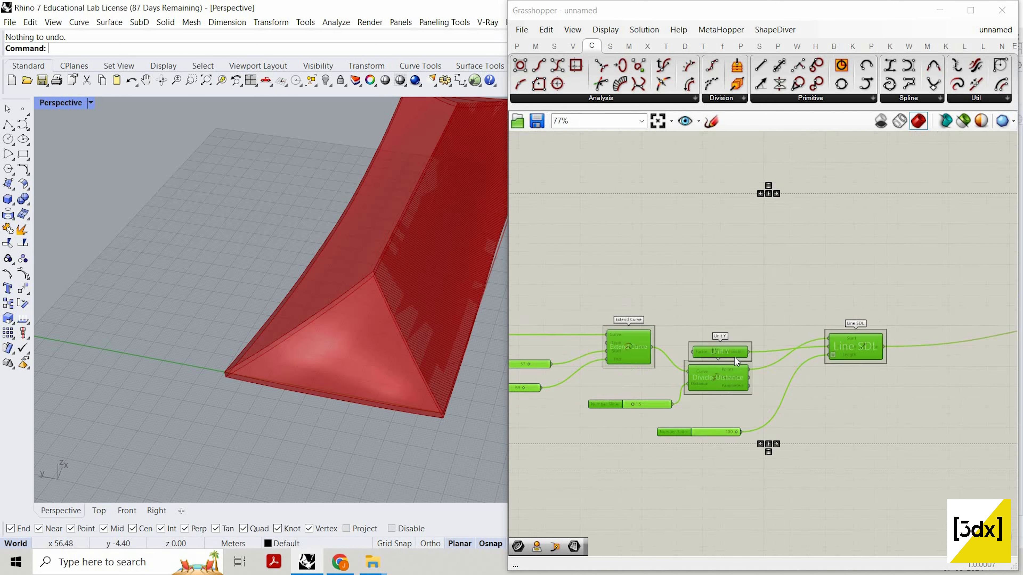
{"action": "scroll", "coordinate": [719, 379], "scroll_direction": "up", "scroll_amount": 4}
{"action": "scroll", "coordinate": [720, 380], "scroll_direction": "down", "scroll_amount": 5}
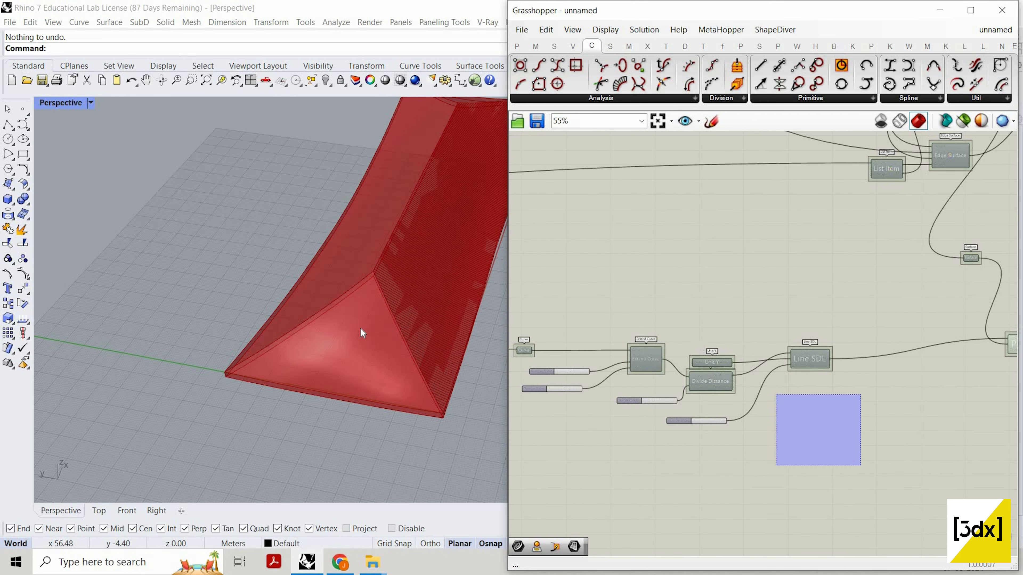
{"action": "right_click_drag", "start_coordinate": [377, 279], "coordinate": [409, 224]}
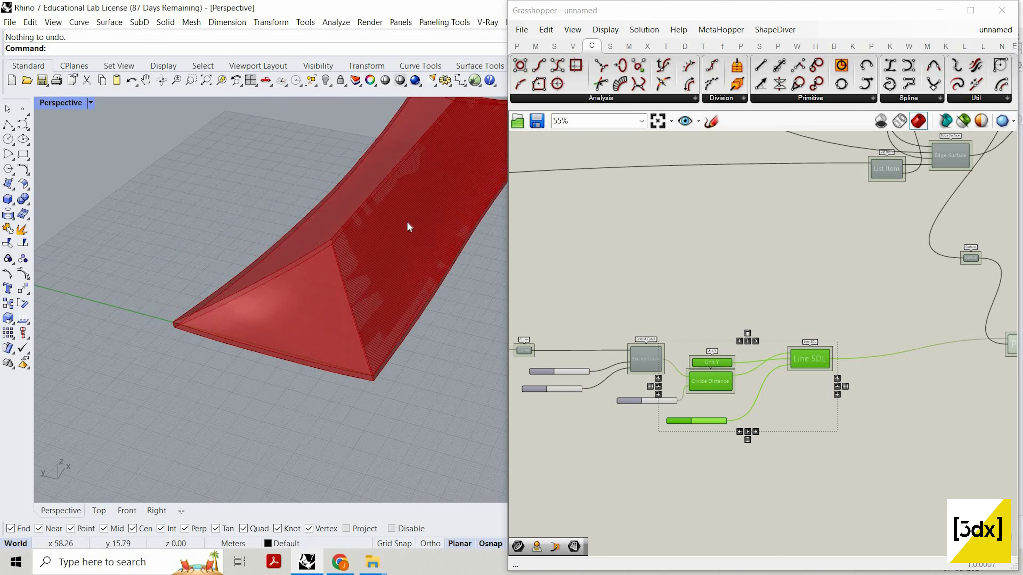
- Reposition the Divide Distance and Unit Y components closer to Line SDL
{"action": "scroll", "coordinate": [838, 403], "scroll_direction": "down", "scroll_amount": 1}
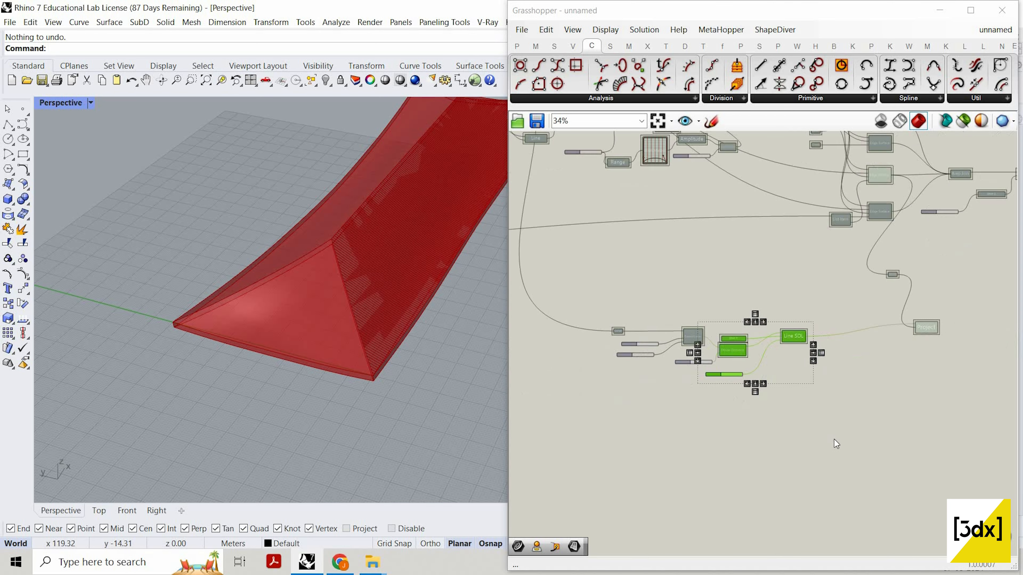
{"action": "scroll", "coordinate": [825, 383], "scroll_direction": "up", "scroll_amount": 2}
{"action": "scroll", "coordinate": [748, 342], "scroll_direction": "up", "scroll_amount": 4}
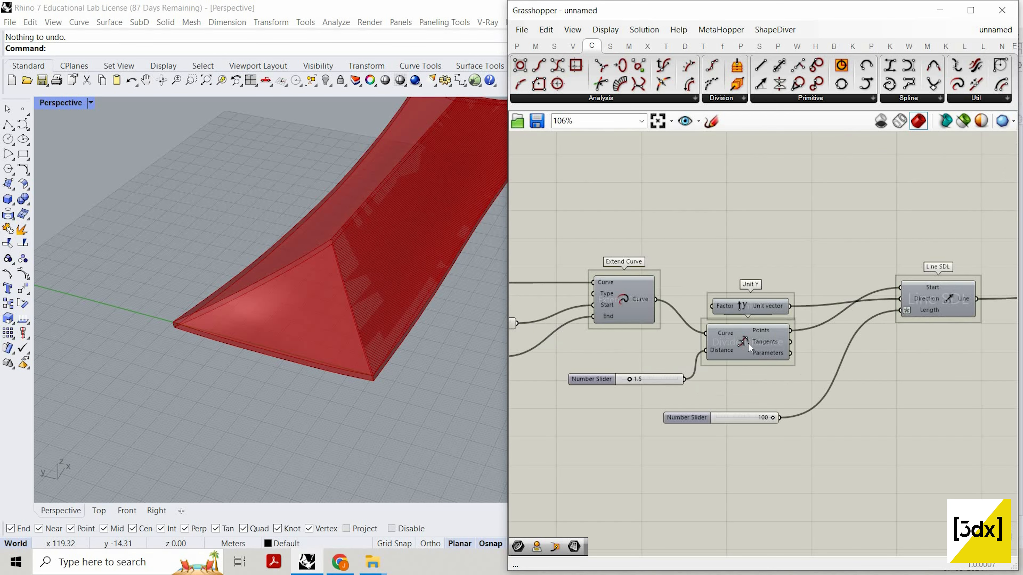
{"action": "left_click_drag", "start_coordinate": [741, 342], "coordinate": [847, 279]}
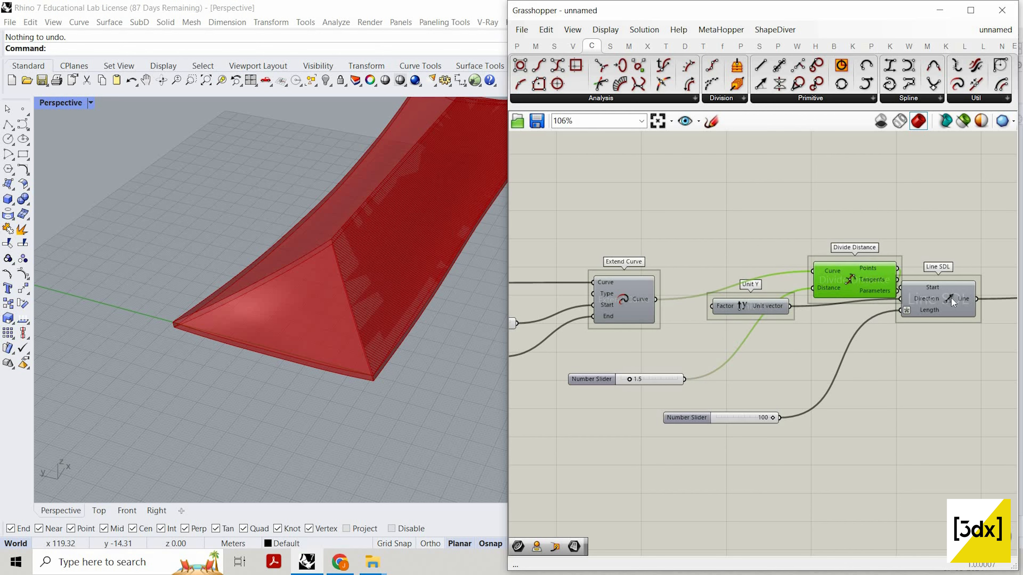
{"action": "left_click_drag", "start_coordinate": [741, 306], "coordinate": [801, 226]}
- Add a List Item component beside the Nurbs Curve component at the end of the pink group
{"action": "scroll", "coordinate": [736, 333], "scroll_direction": "down", "scroll_amount": 4}
{"action": "scroll", "coordinate": [584, 293], "scroll_direction": "up", "scroll_amount": 2}
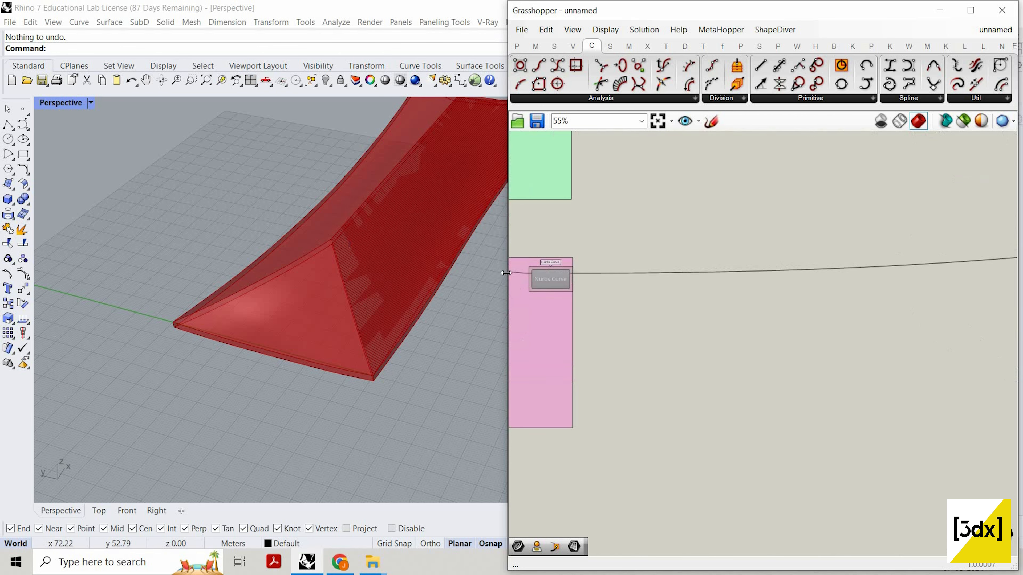
{"action": "left_click", "coordinate": [559, 277]}
{"action": "scroll", "coordinate": [661, 356], "scroll_direction": "up", "scroll_amount": 4}
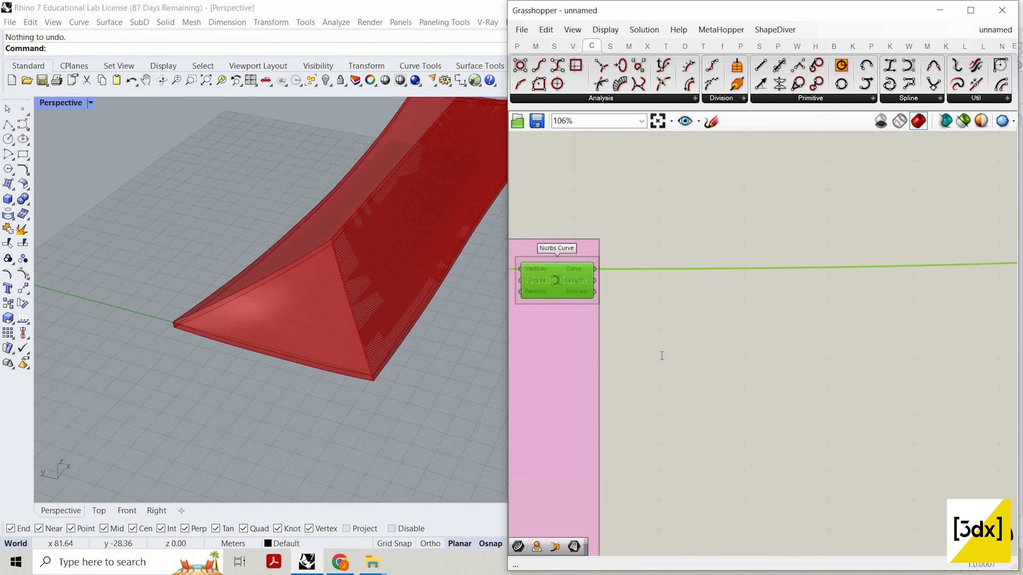
{"action": "double_click", "coordinate": [661, 356]}
{"action": "scroll", "coordinate": [779, 344], "scroll_direction": "down", "scroll_amount": 4}
{"action": "scroll", "coordinate": [771, 368], "scroll_direction": "up", "scroll_amount": 5}
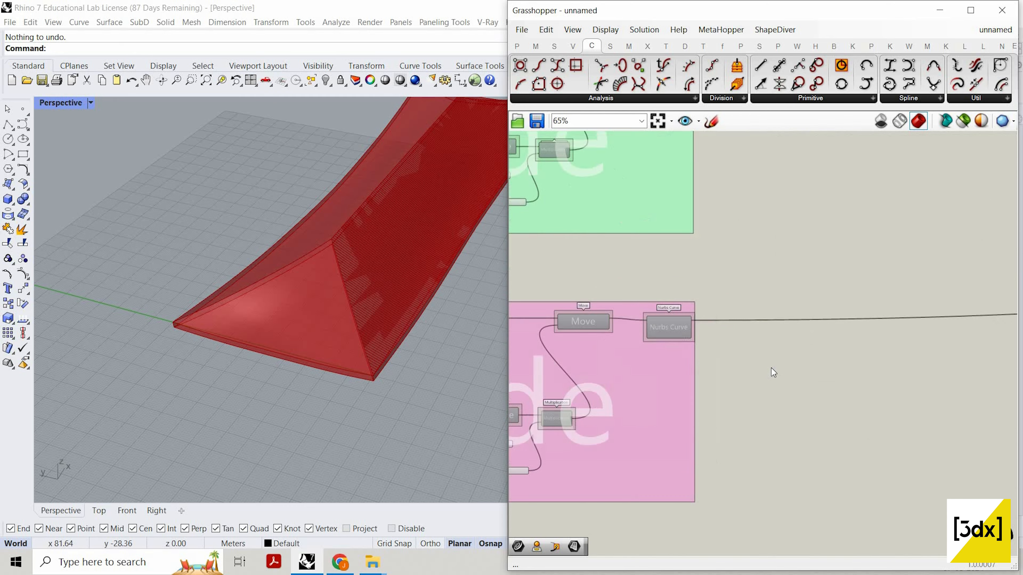
{"action": "double_click", "coordinate": [772, 368]}
{"action": "type", "text": "lis"}
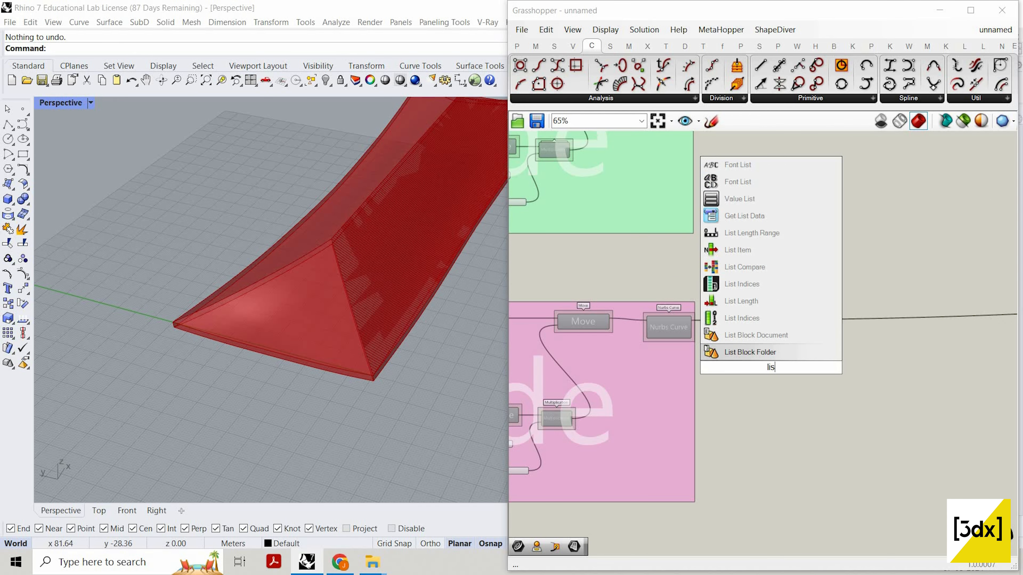
{"action": "type", "text": "t item"}
{"action": "left_click", "coordinate": [767, 357]}
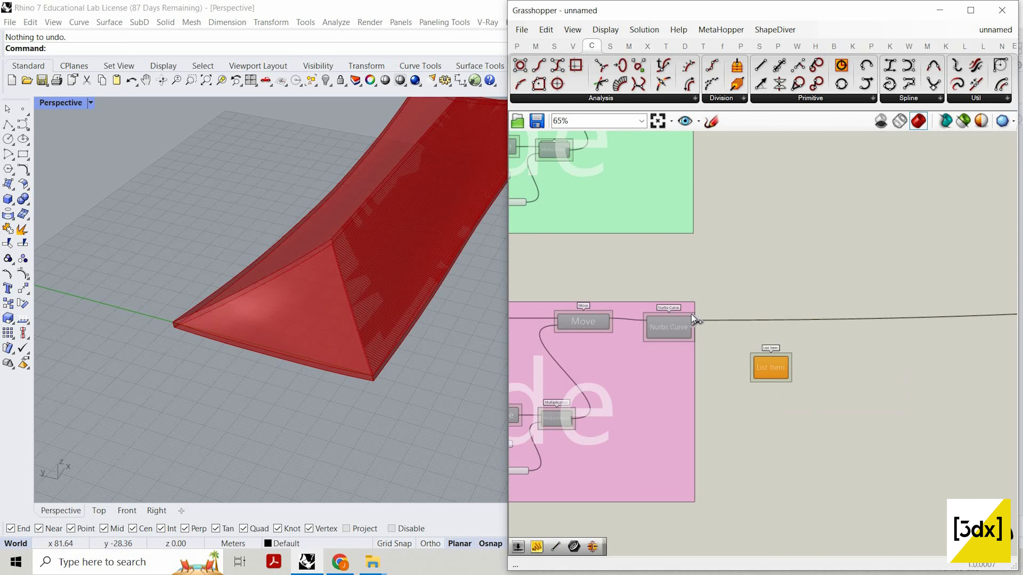
- Connect the Curve output of Nurbs Curve to the List input of List Item
{"action": "scroll", "coordinate": [691, 314], "scroll_direction": "up", "scroll_amount": 2}
{"action": "left_click_drag", "start_coordinate": [690, 314], "coordinate": [790, 371]}
{"action": "scroll", "coordinate": [818, 391], "scroll_direction": "up", "scroll_amount": 3}
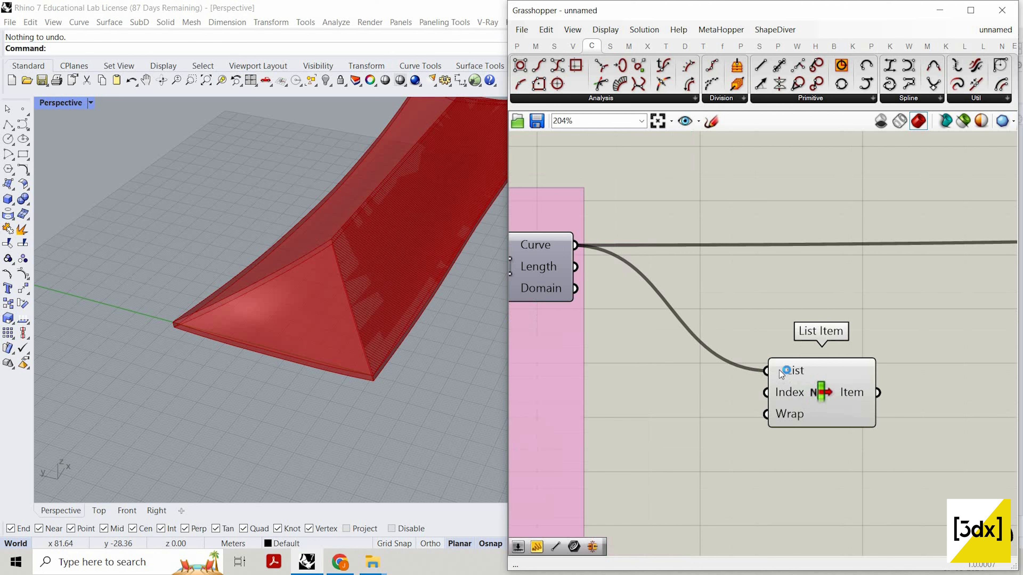
- Flatten the List input of List Item and add a +1 output to the component
{"action": "right_click", "coordinate": [781, 370]}
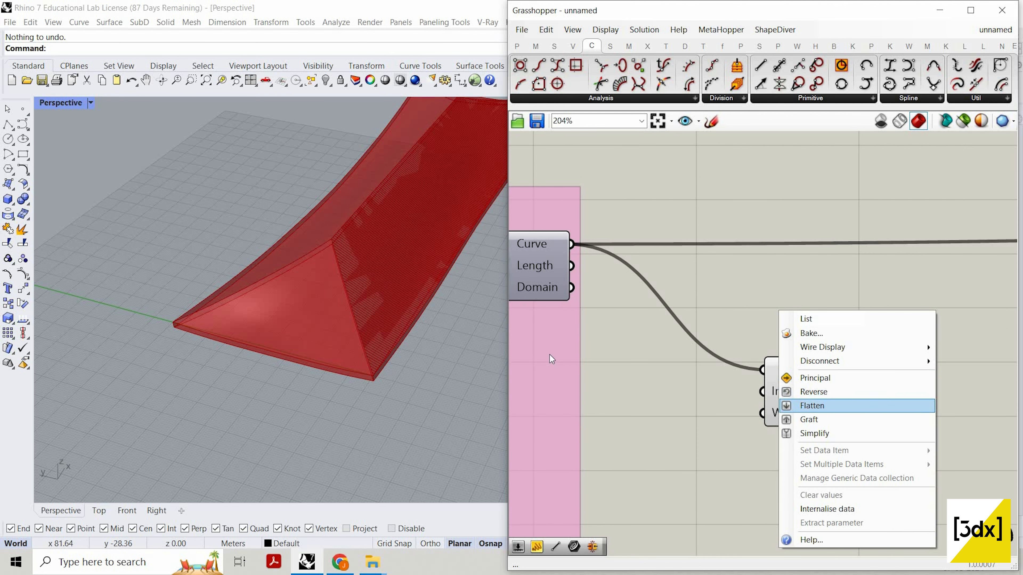
{"action": "left_click", "coordinate": [807, 404]}
{"action": "right_click_drag", "start_coordinate": [411, 250], "coordinate": [387, 343]}
{"action": "scroll", "coordinate": [773, 380], "scroll_direction": "up", "scroll_amount": 2}
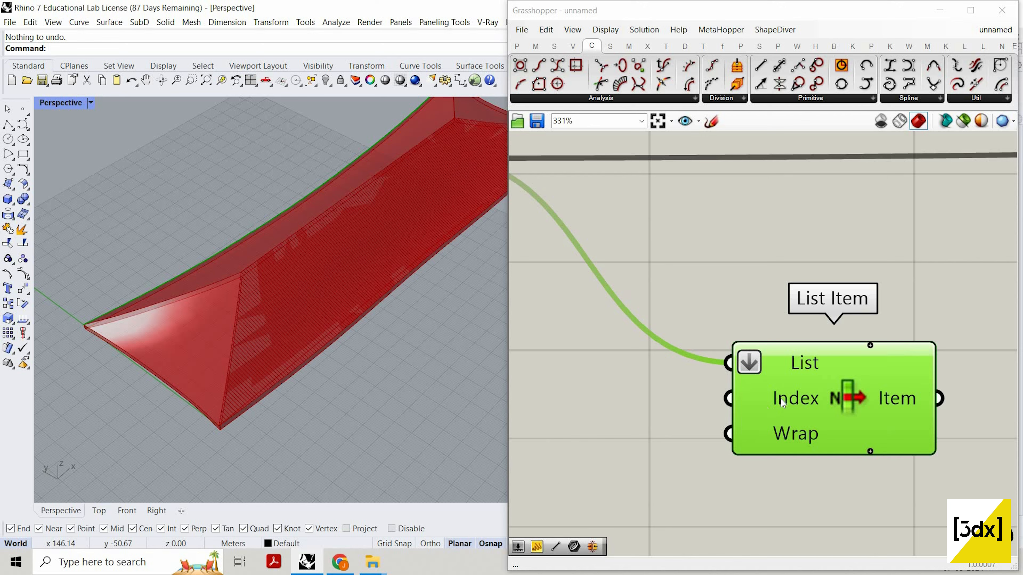
{"action": "scroll", "coordinate": [782, 403], "scroll_direction": "up", "scroll_amount": 2}
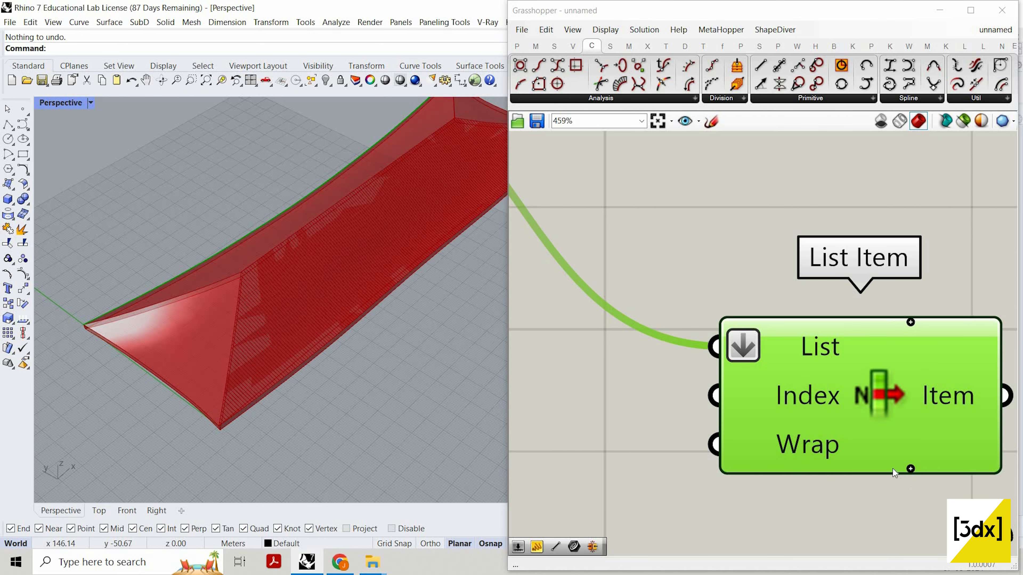
{"action": "scroll", "coordinate": [893, 468], "scroll_direction": "up", "scroll_amount": 2}
{"action": "scroll", "coordinate": [754, 298], "scroll_direction": "down", "scroll_amount": 14}
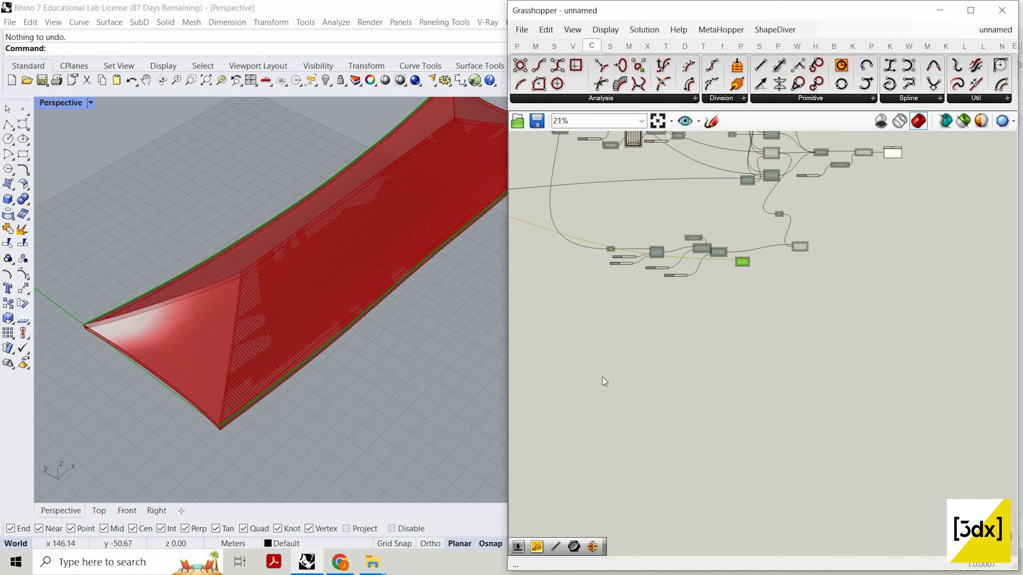
- Add a Curve Middle Point component beside List Item and connect List Item's +1 output to its Curve input
{"action": "scroll", "coordinate": [603, 377], "scroll_direction": "up", "scroll_amount": 8}
{"action": "scroll", "coordinate": [700, 410], "scroll_direction": "up", "scroll_amount": 3}
{"action": "double_click", "coordinate": [698, 409]}
{"action": "type", "text": "m"}
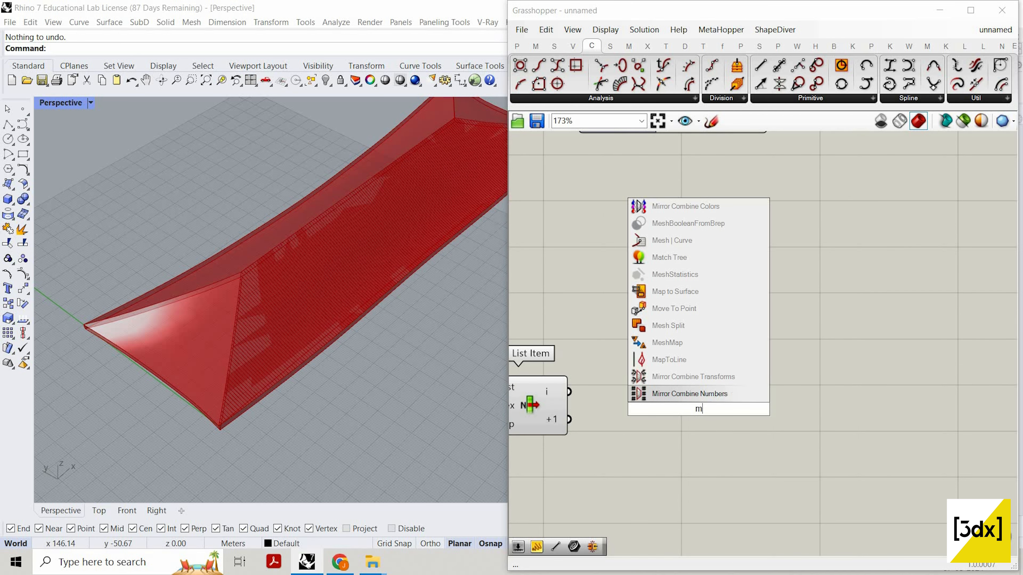
{"action": "type", "text": "id poi"}
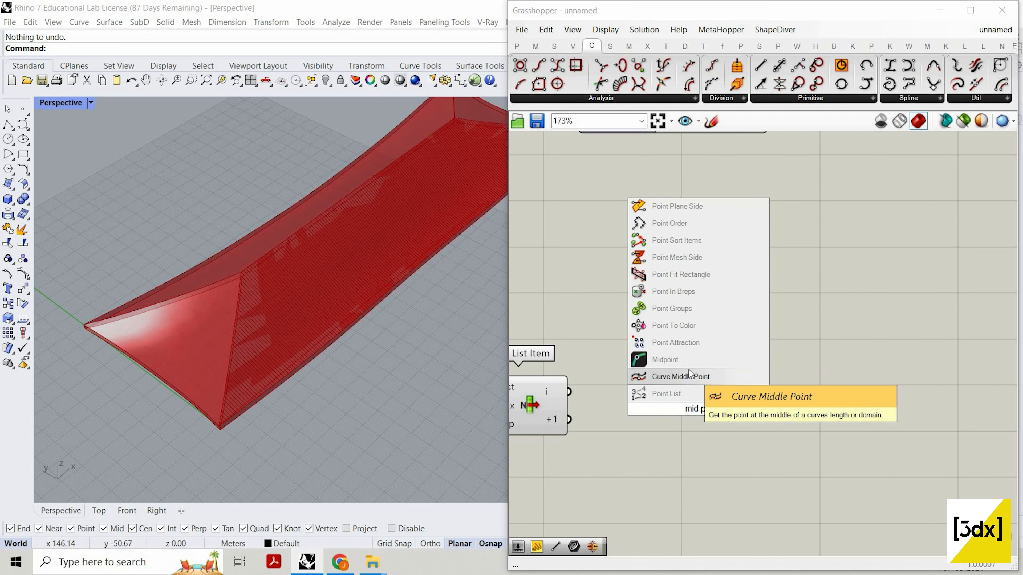
{"action": "key", "text": "Return"}
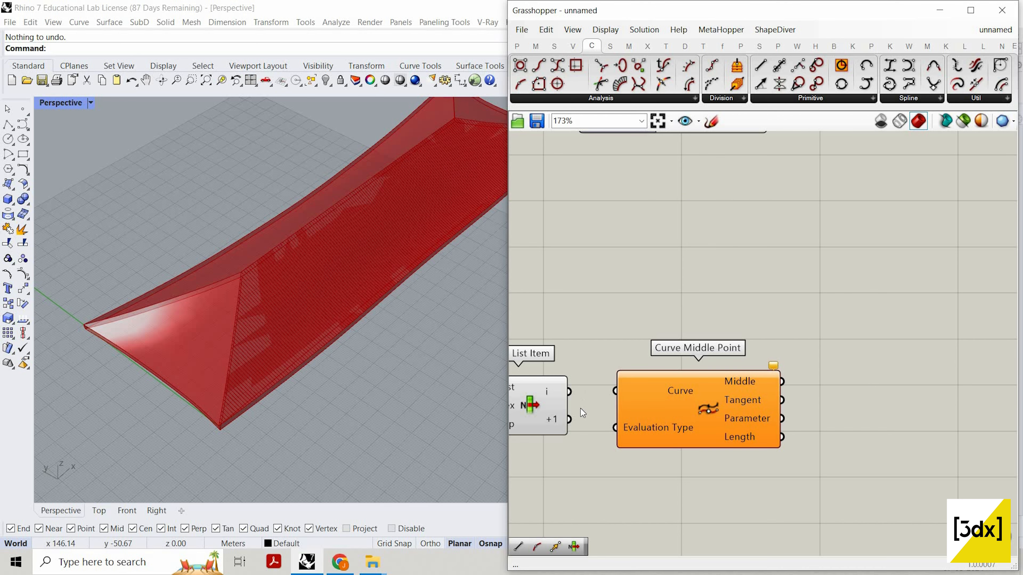
{"action": "left_click_drag", "start_coordinate": [568, 419], "coordinate": [617, 391]}
{"action": "left_click", "coordinate": [685, 393]}
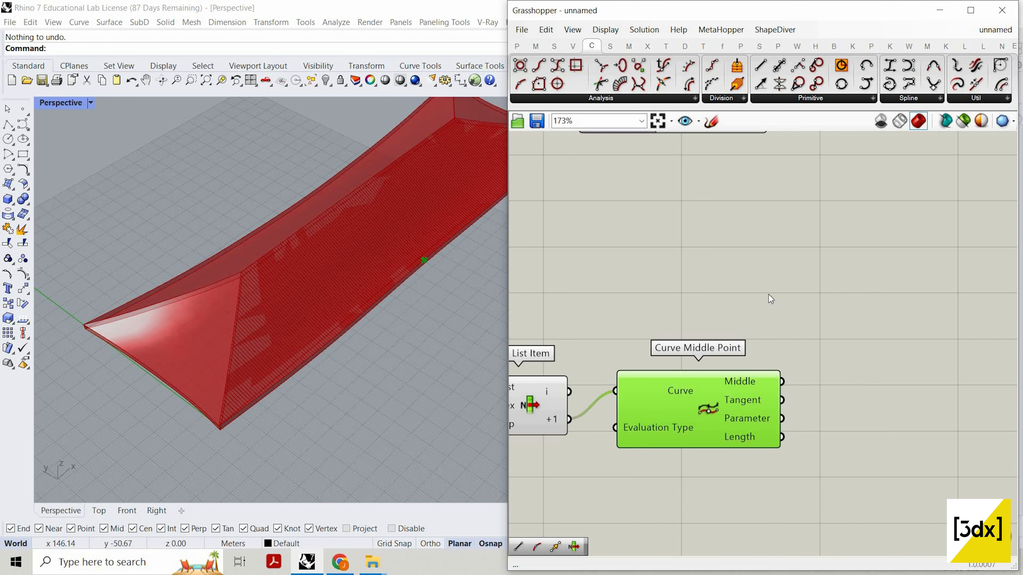
- Add a Curve Middle component above Curve Middle Point and connect the Extend Curve output to its Curve input
{"action": "scroll", "coordinate": [770, 299], "scroll_direction": "down", "scroll_amount": 4}
{"action": "right_click_drag", "start_coordinate": [770, 299], "coordinate": [777, 373]}
{"action": "scroll", "coordinate": [765, 291], "scroll_direction": "up", "scroll_amount": 3}
{"action": "left_click", "coordinate": [765, 291]}
{"action": "double_click", "coordinate": [762, 378]}
{"action": "type", "text": "mid"}
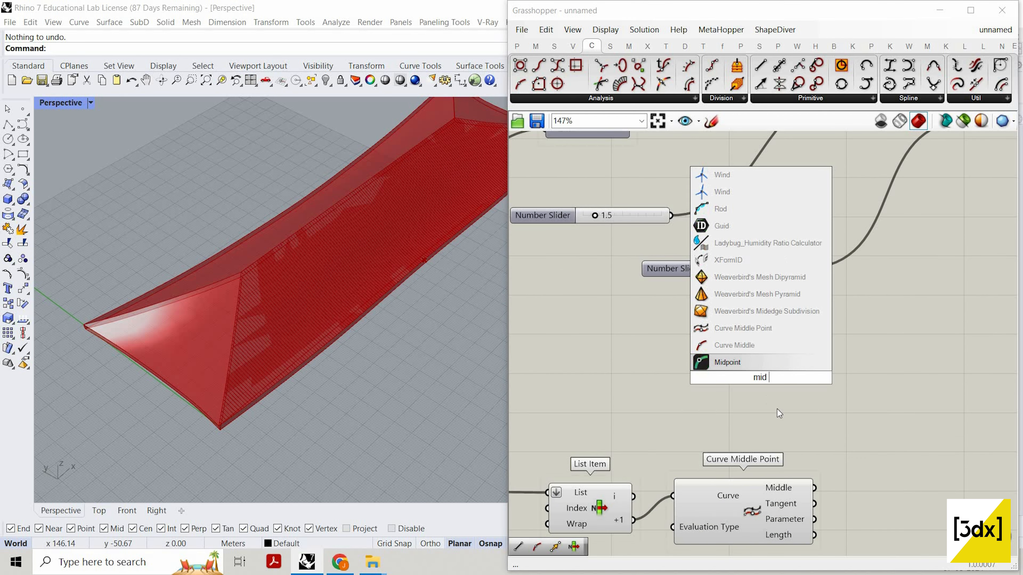
{"action": "left_click", "coordinate": [745, 343]}
{"action": "scroll", "coordinate": [701, 247], "scroll_direction": "down", "scroll_amount": 2}
{"action": "left_click_drag", "start_coordinate": [693, 245], "coordinate": [789, 486]}
{"action": "scroll", "coordinate": [763, 486], "scroll_direction": "down", "scroll_amount": 3}
{"action": "scroll", "coordinate": [763, 486], "scroll_direction": "up", "scroll_amount": 2}
{"action": "scroll", "coordinate": [791, 483], "scroll_direction": "up", "scroll_amount": 4}
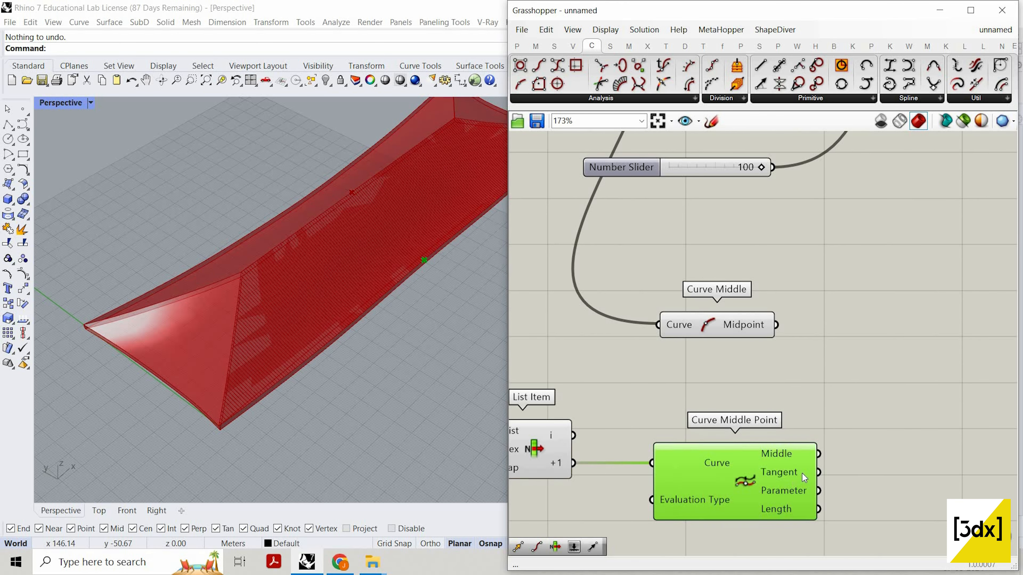
- Check the Middle and Tangent outputs of Curve Middle Point and reposition the Curve Middle component above it
{"action": "mouse_move", "coordinate": [808, 460]}
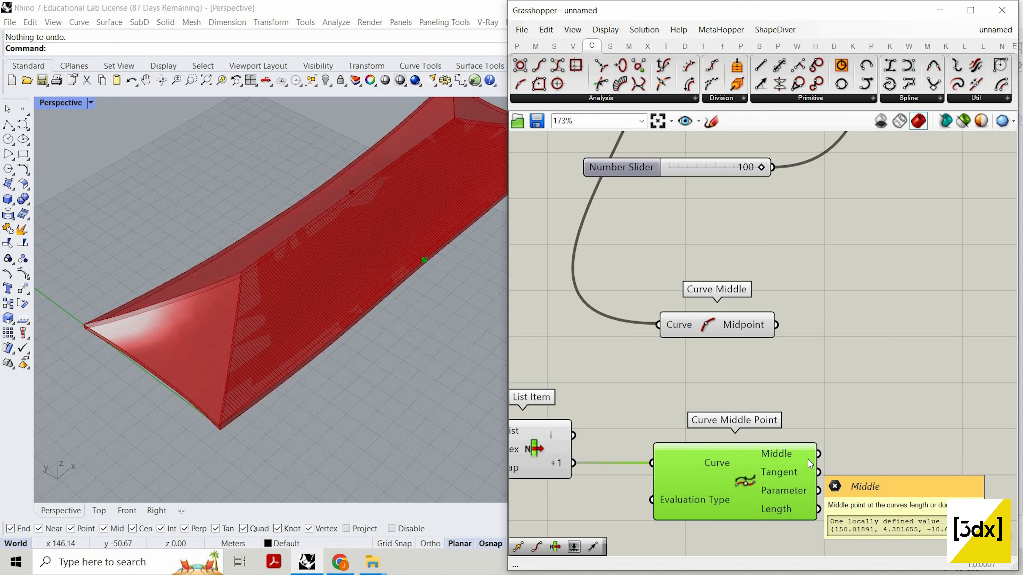
{"action": "mouse_move", "coordinate": [794, 480]}
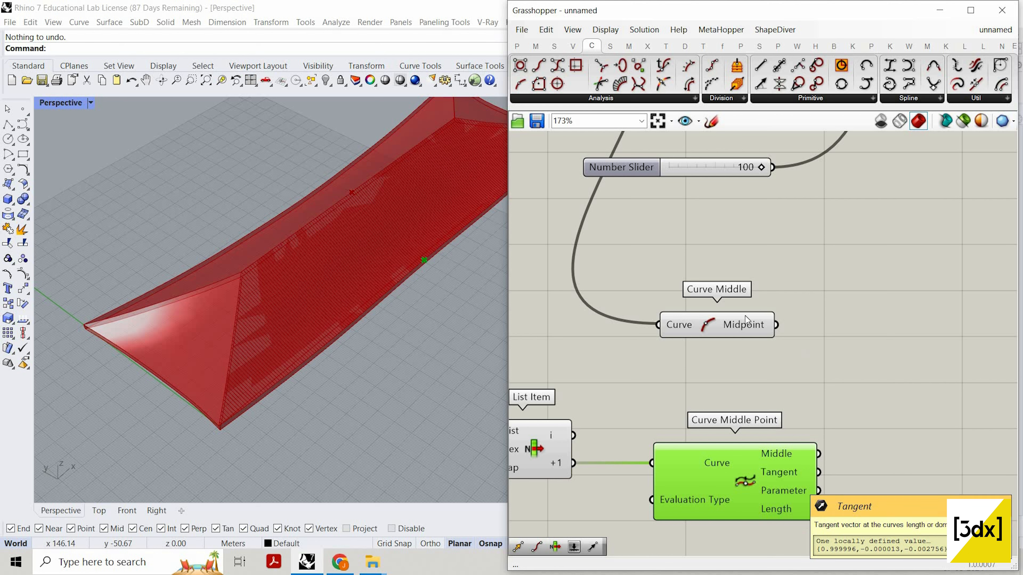
{"action": "left_click", "coordinate": [761, 328]}
{"action": "left_click_drag", "start_coordinate": [738, 333], "coordinate": [757, 335]}
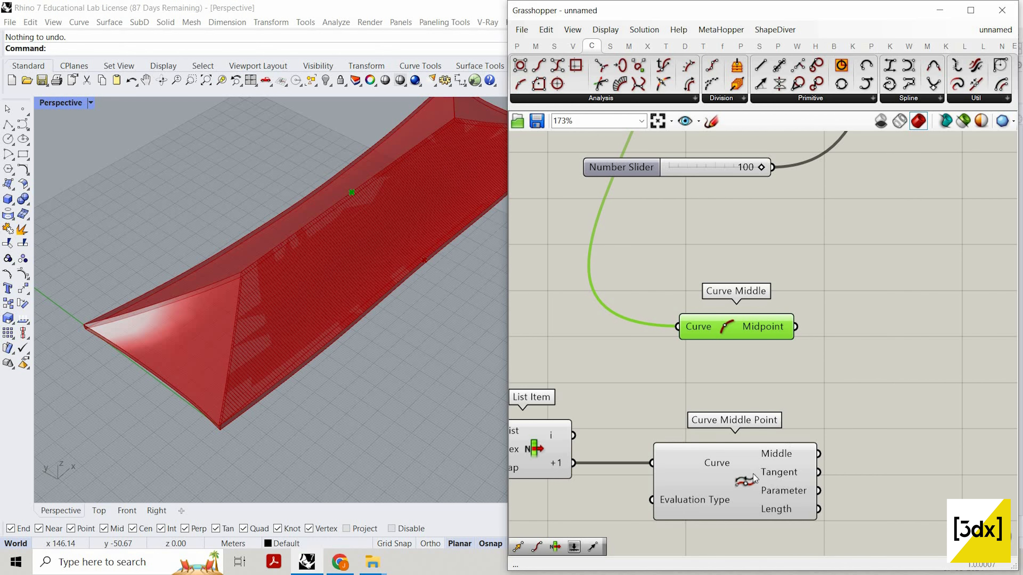
- Add a Vector Display component, connect Middle to Anchor and Tangent to Vector, and inspect the arrow on the roof edge
{"action": "scroll", "coordinate": [803, 449], "scroll_direction": "down", "scroll_amount": 3}
{"action": "scroll", "coordinate": [804, 445], "scroll_direction": "up", "scroll_amount": 2}
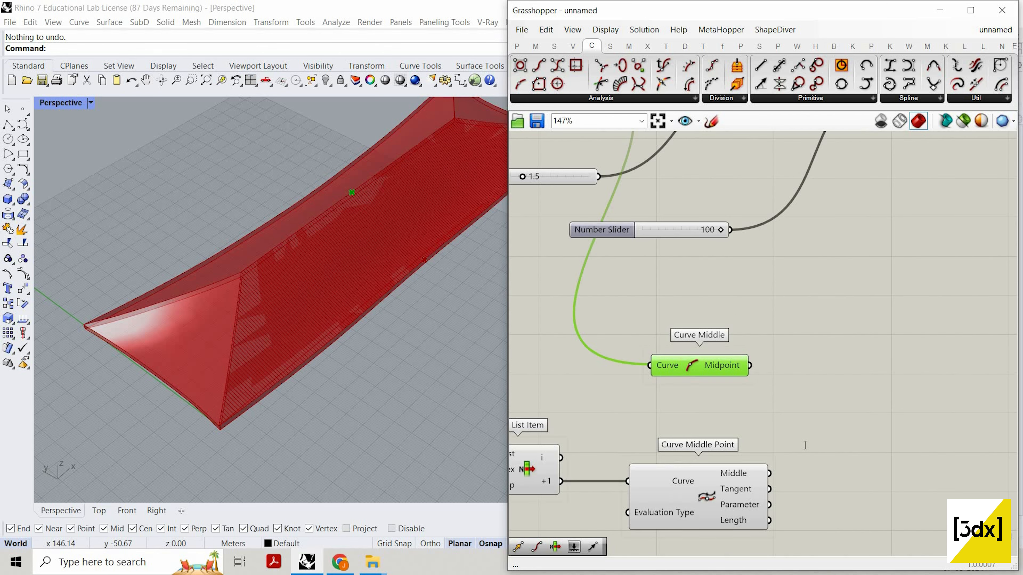
{"action": "double_click", "coordinate": [805, 445]}
{"action": "type", "text": "vect"}
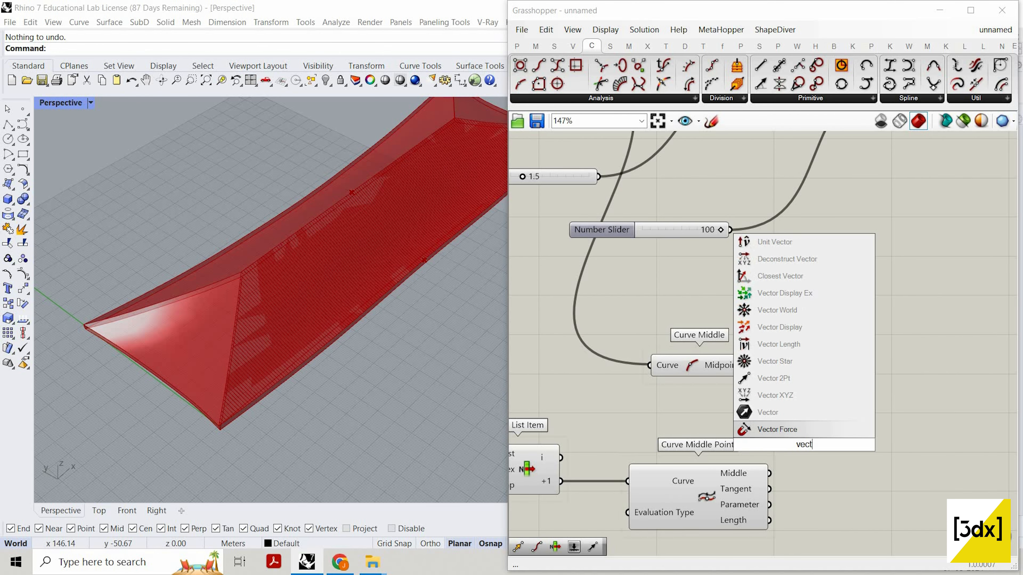
{"action": "type", "text": "or di"}
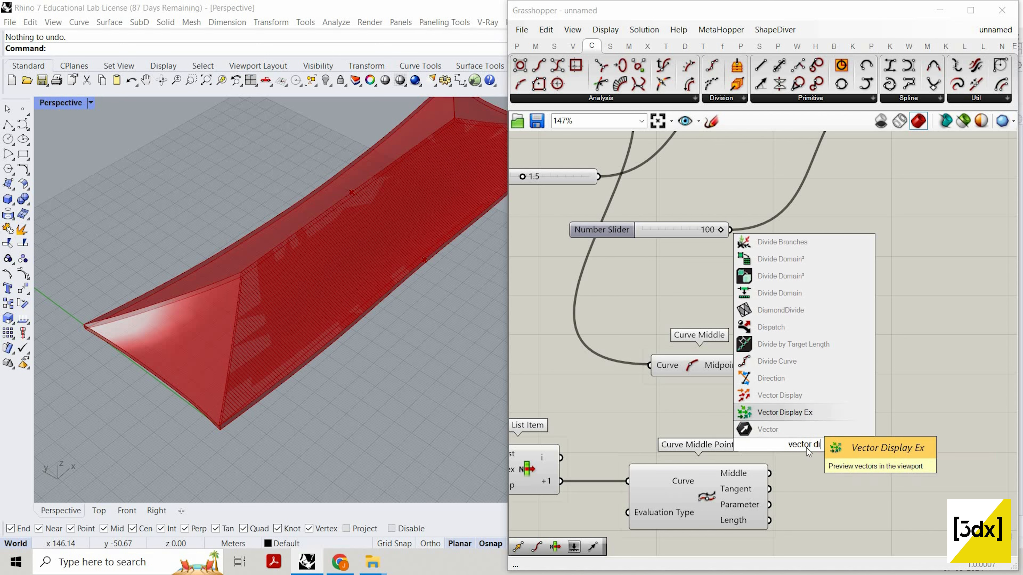
{"action": "left_click", "coordinate": [802, 396]}
{"action": "scroll", "coordinate": [782, 472], "scroll_direction": "up", "scroll_amount": 2}
{"action": "left_click_drag", "start_coordinate": [765, 496], "coordinate": [771, 425]}
{"action": "left_click", "coordinate": [790, 443]}
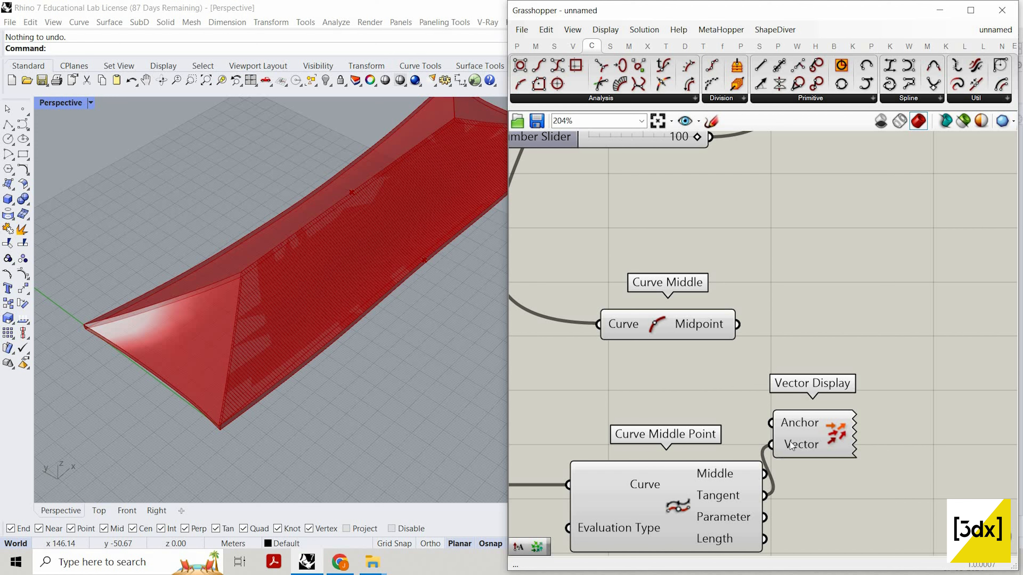
{"action": "scroll", "coordinate": [412, 290], "scroll_direction": "up", "scroll_amount": 6}
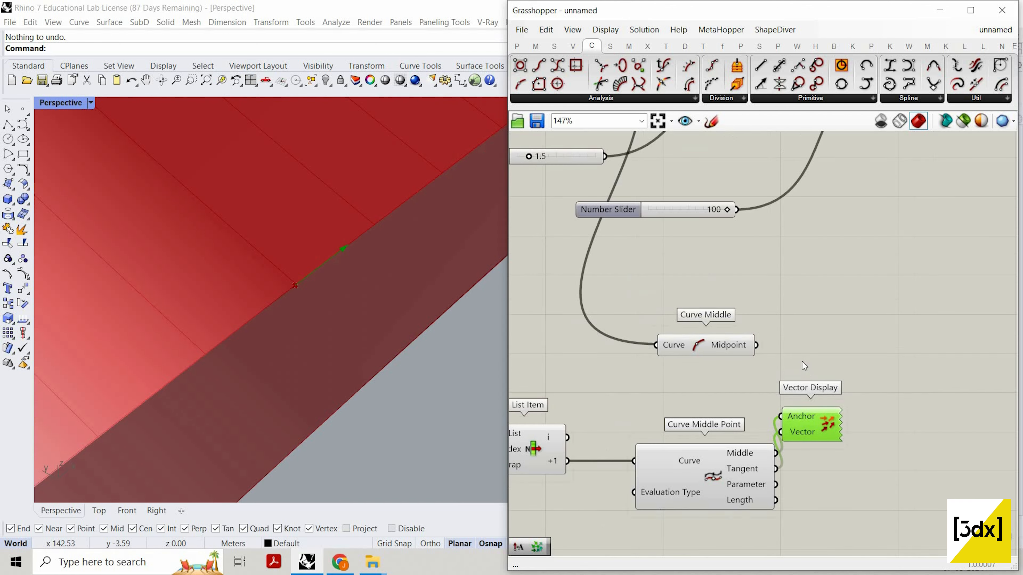
{"action": "scroll", "coordinate": [803, 361], "scroll_direction": "down", "scroll_amount": 2}
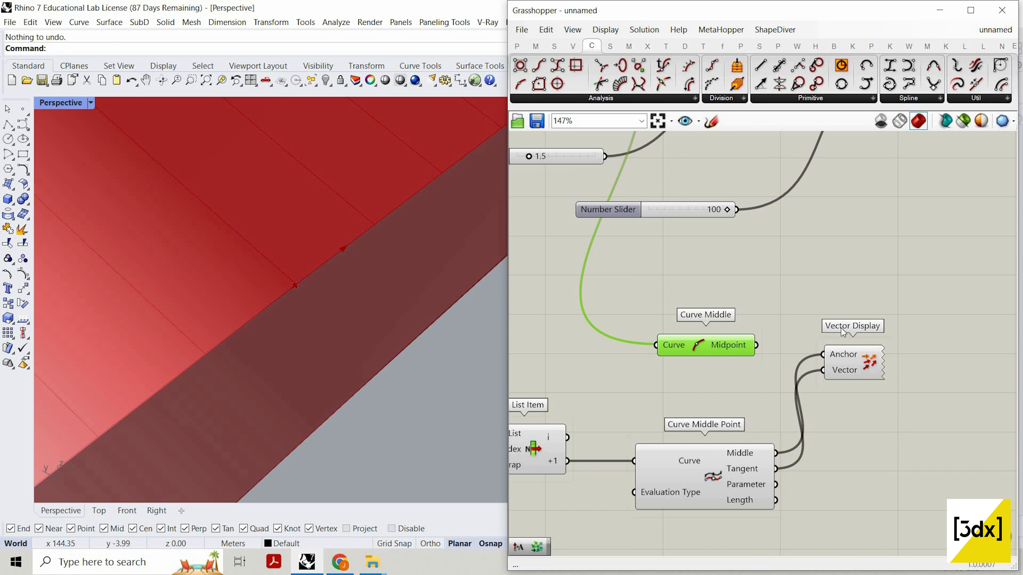
- Delete the Vector Display and Curve Middle Point components
{"action": "left_click", "coordinate": [850, 364]}
{"action": "key", "text": "Delete"}
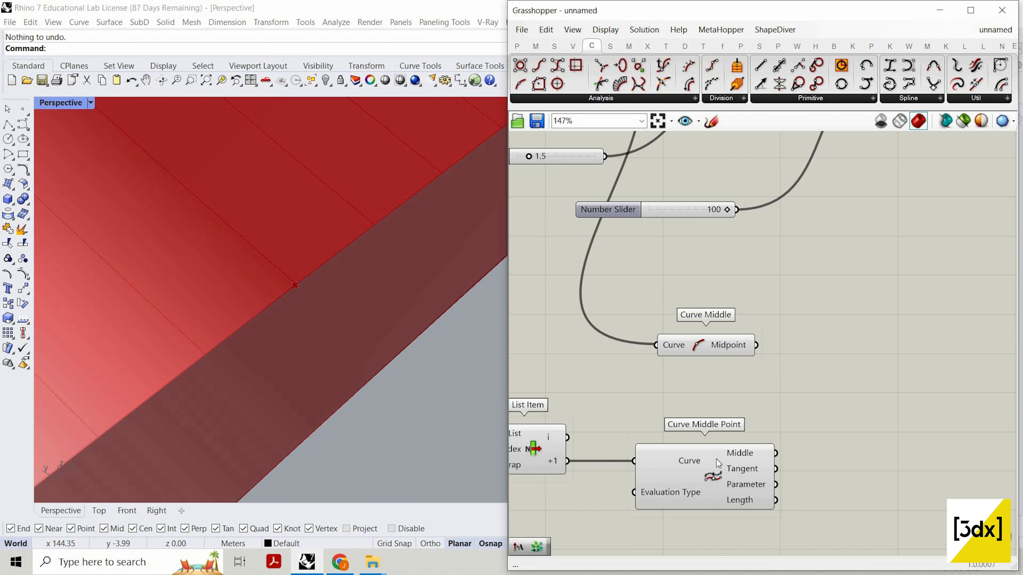
{"action": "scroll", "coordinate": [717, 458], "scroll_direction": "down", "scroll_amount": 4}
{"action": "scroll", "coordinate": [717, 458], "scroll_direction": "up", "scroll_amount": 3}
{"action": "left_click", "coordinate": [717, 459]}
{"action": "key", "text": "Delete"}
- Duplicate the Curve Middle component and connect List Item's +1 output to the copy's Curve input
{"action": "left_click", "coordinate": [688, 365]}
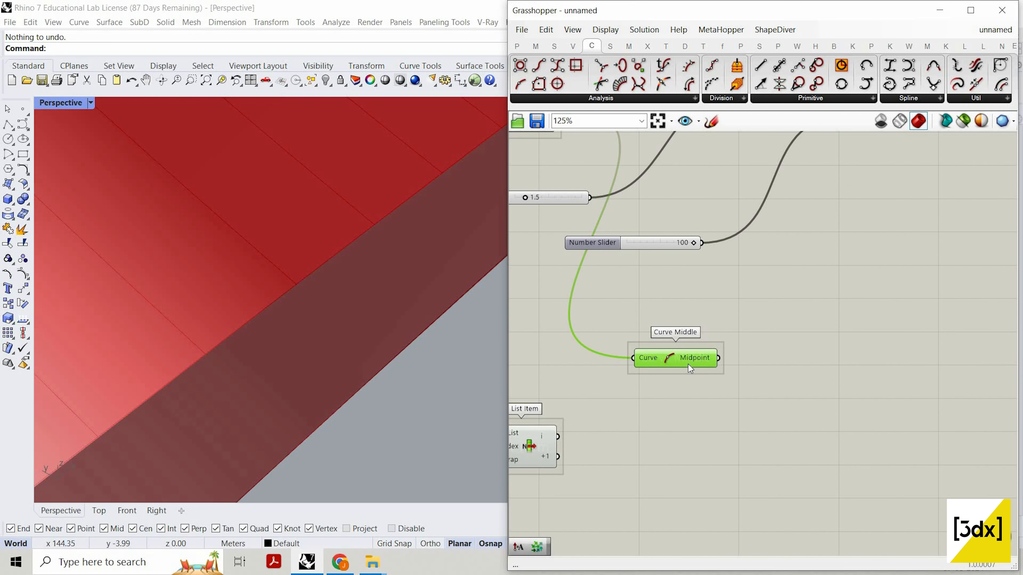
{"action": "key", "text": "ctrl+c"}
{"action": "key", "text": "ctrl+v"}
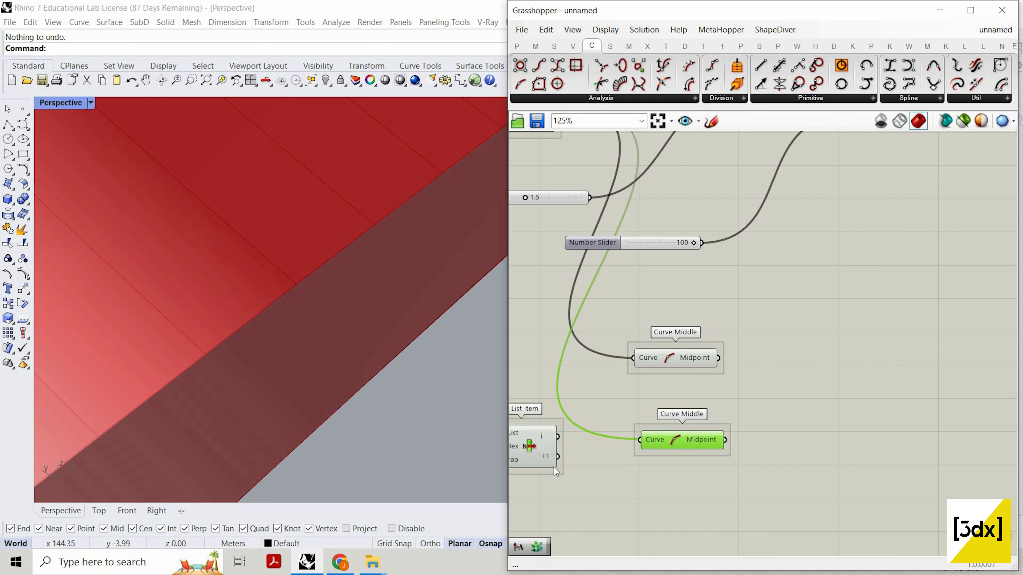
{"action": "left_click_drag", "start_coordinate": [550, 465], "coordinate": [554, 467]}
{"action": "left_click_drag", "start_coordinate": [562, 459], "coordinate": [677, 456]}
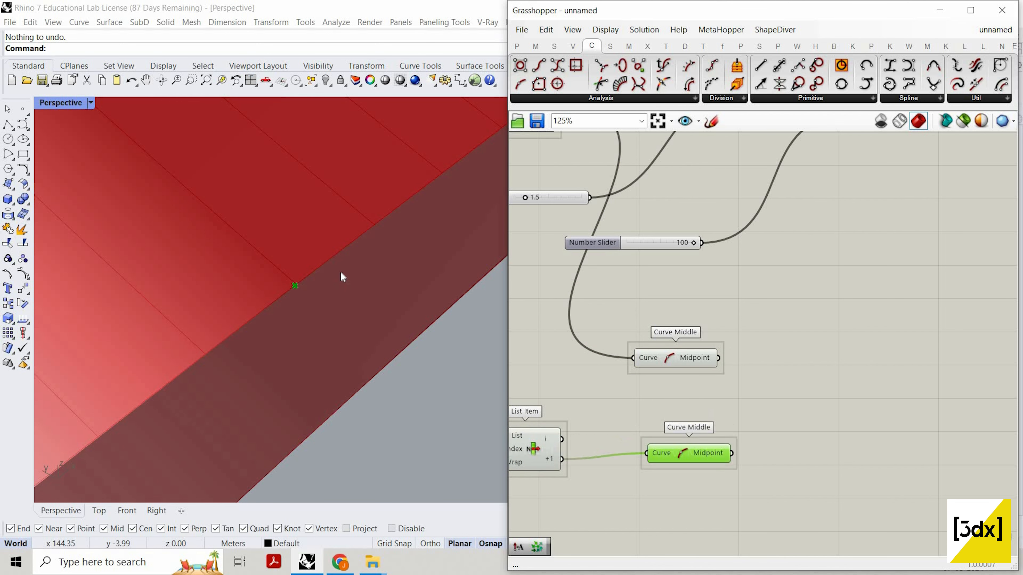
{"action": "scroll", "coordinate": [337, 284], "scroll_direction": "down", "scroll_amount": 12}
{"action": "left_click", "coordinate": [694, 321]}
{"action": "left_click_drag", "start_coordinate": [818, 476], "coordinate": [697, 323]}
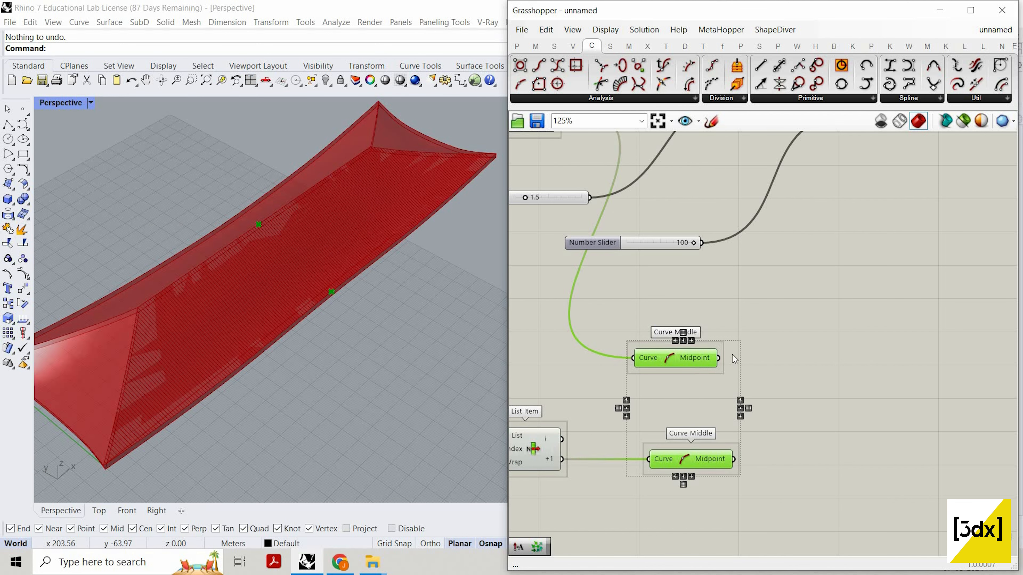
- Add a Vector 2Pt component, connecting Extend Curve's midpoint to Point A and List Item's midpoint to Point B
{"action": "double_click", "coordinate": [756, 388]}
{"action": "type", "text": "ve"}
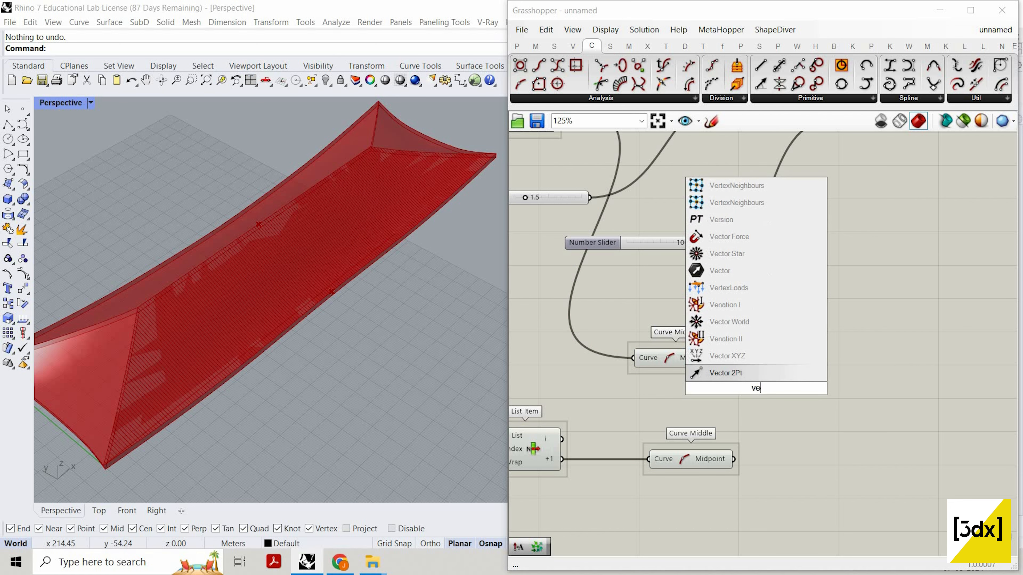
{"action": "type", "text": "cto"}
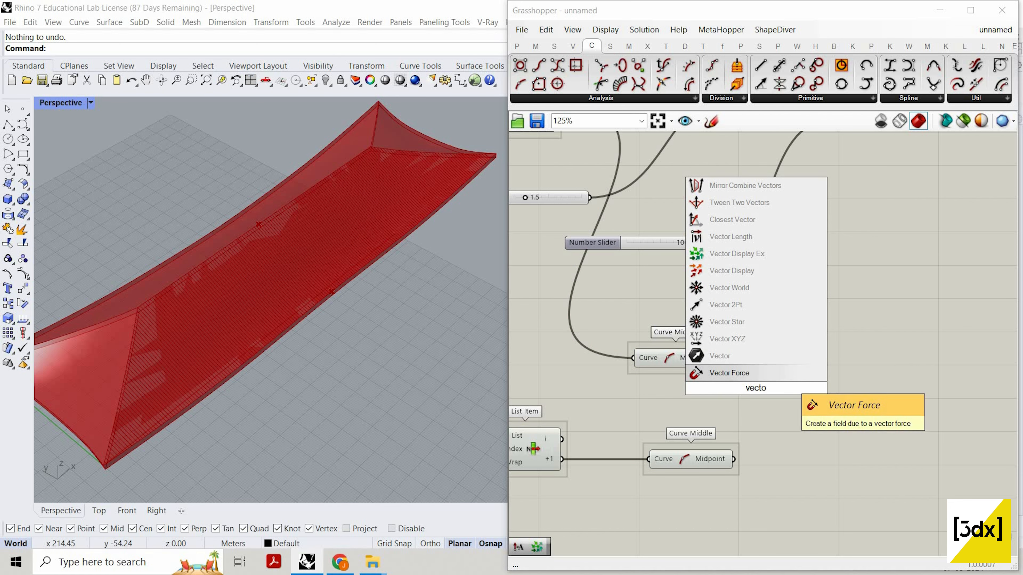
{"action": "type", "text": "r 2p"}
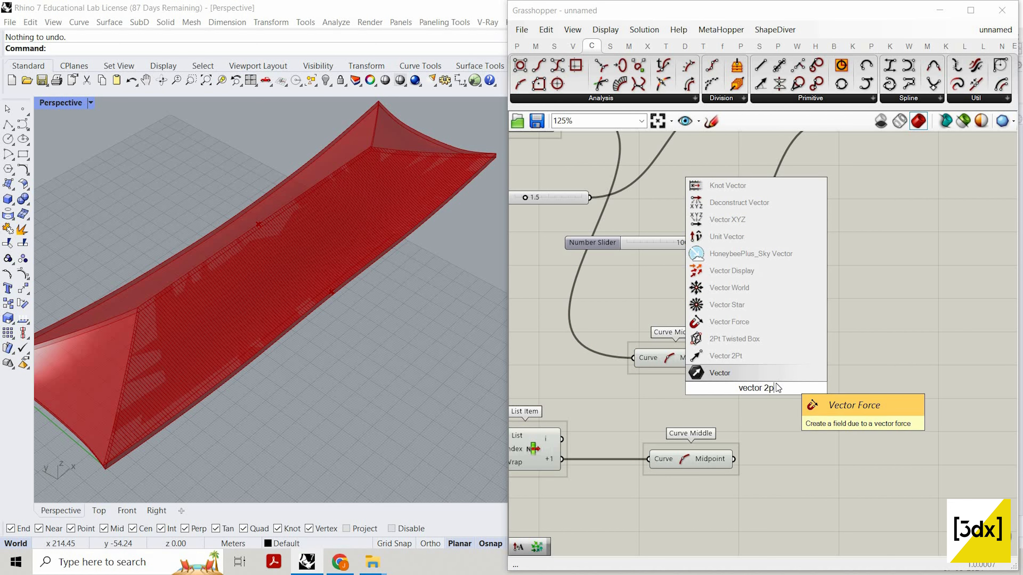
{"action": "key", "text": "Return"}
{"action": "scroll", "coordinate": [796, 388], "scroll_direction": "up", "scroll_amount": 3}
{"action": "left_click_drag", "start_coordinate": [703, 348], "coordinate": [764, 374]}
{"action": "left_click_drag", "start_coordinate": [724, 488], "coordinate": [764, 392]}
{"action": "left_click_drag", "start_coordinate": [689, 487], "coordinate": [647, 468]}
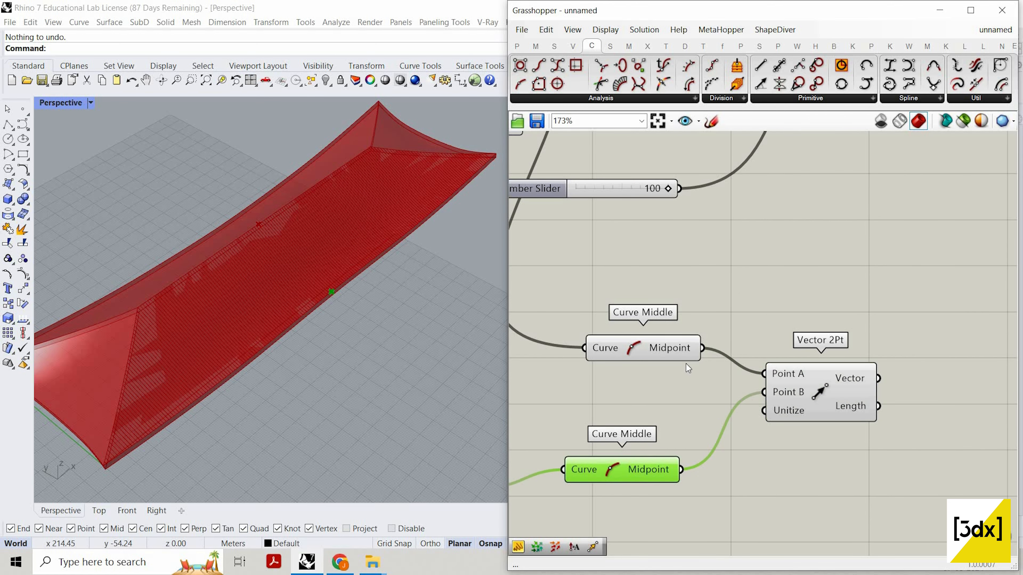
{"action": "left_click_drag", "start_coordinate": [664, 343], "coordinate": [665, 375]}
- Duplicate the Divide Distance component below Line SDL and connect List Item's +1 output to the copy's Curve input
{"action": "scroll", "coordinate": [779, 362], "scroll_direction": "down", "scroll_amount": 4}
{"action": "right_click_drag", "start_coordinate": [859, 373], "coordinate": [749, 369]}
{"action": "scroll", "coordinate": [674, 413], "scroll_direction": "down", "scroll_amount": 3}
{"action": "right_click_drag", "start_coordinate": [548, 434], "coordinate": [636, 445]}
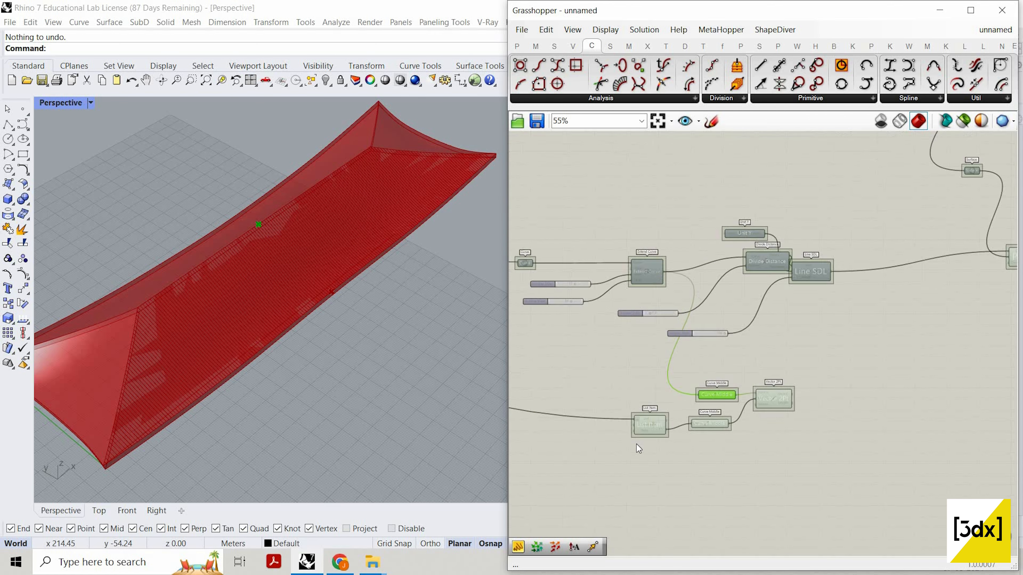
{"action": "scroll", "coordinate": [665, 411], "scroll_direction": "up", "scroll_amount": 4}
{"action": "left_click", "coordinate": [643, 439]}
{"action": "scroll", "coordinate": [802, 334], "scroll_direction": "down", "scroll_amount": 1}
{"action": "right_click_drag", "start_coordinate": [801, 334], "coordinate": [712, 342]}
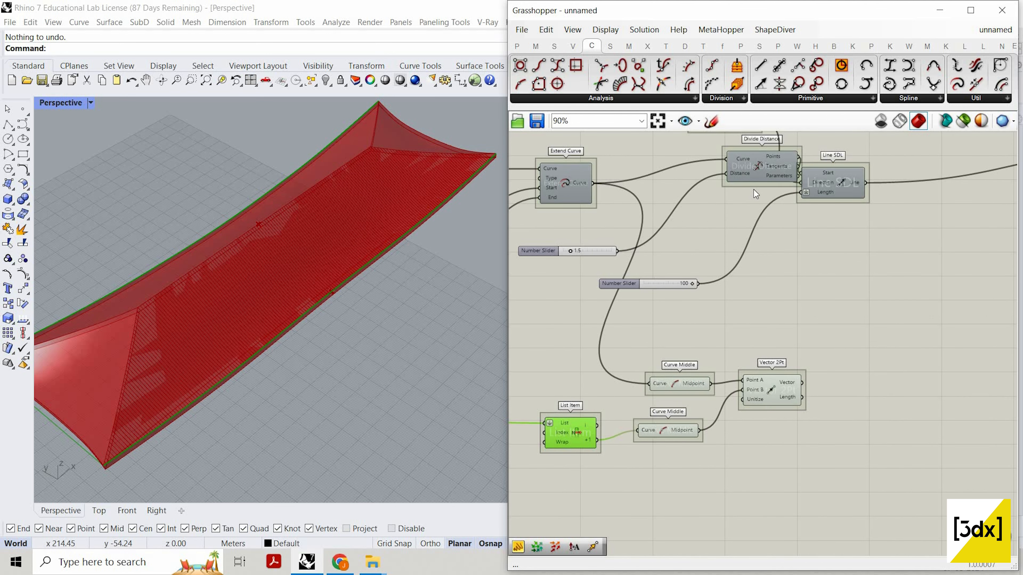
{"action": "left_click", "coordinate": [748, 173]}
{"action": "key", "text": "ctrl+c"}
{"action": "key", "text": "ctrl+v"}
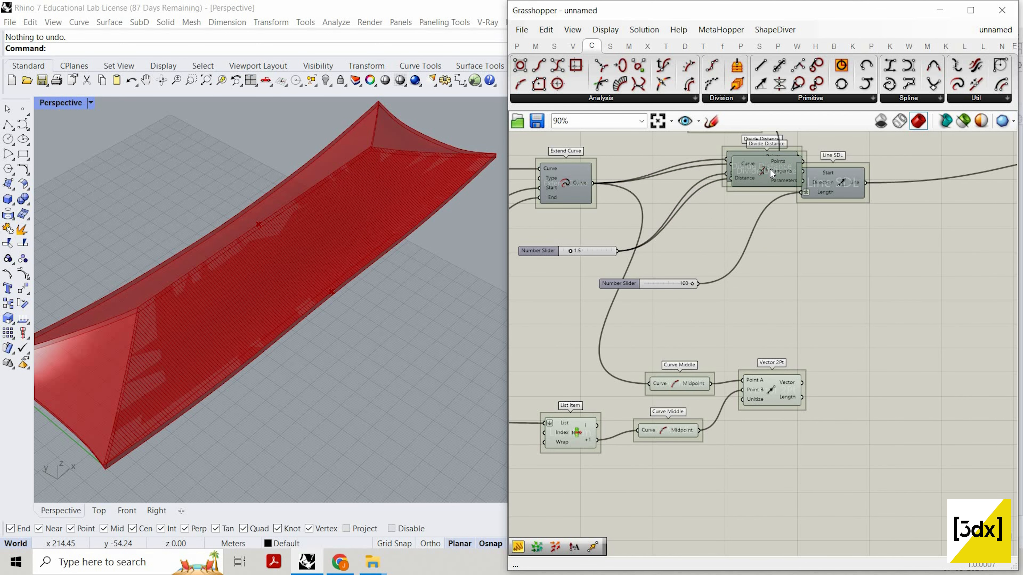
{"action": "left_click_drag", "start_coordinate": [762, 170], "coordinate": [594, 435]}
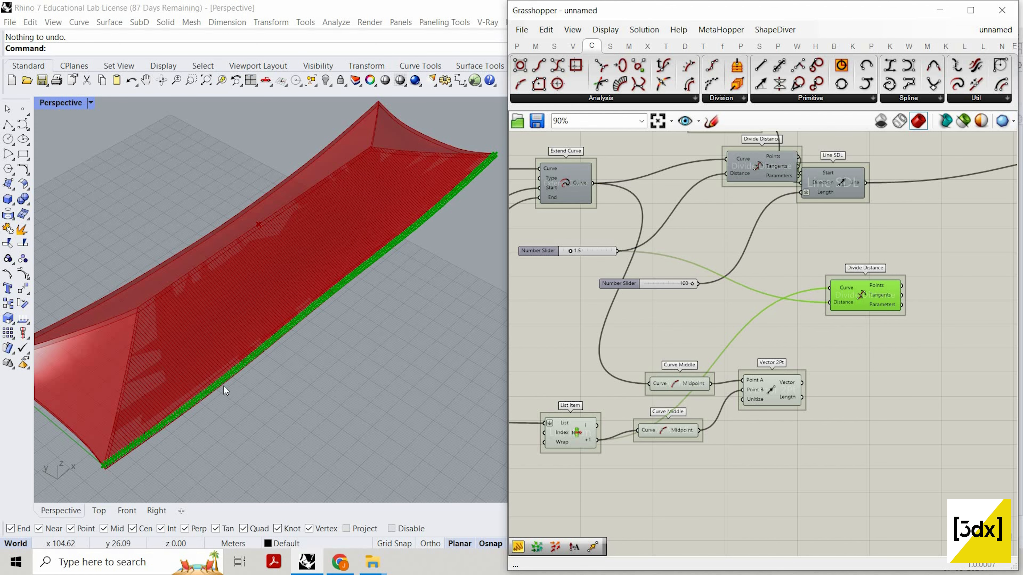
{"action": "scroll", "coordinate": [263, 211], "scroll_direction": "down", "scroll_amount": 3}
- Add a Line SDL component beside Vector 2Pt and connect the lower Divide Distance's Points output to its Start input
{"action": "left_click_drag", "start_coordinate": [784, 390], "coordinate": [834, 401]}
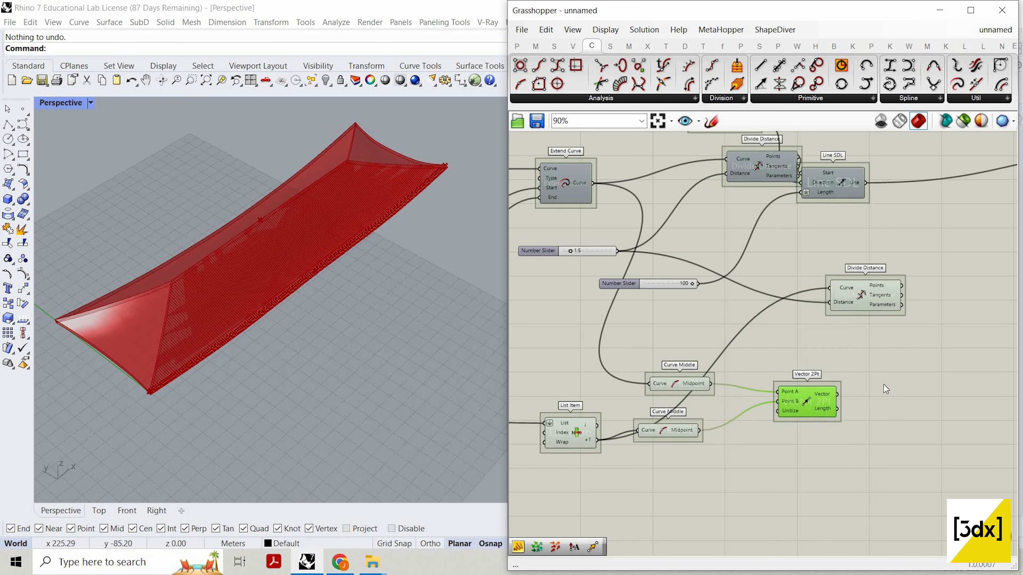
{"action": "scroll", "coordinate": [884, 384], "scroll_direction": "down", "scroll_amount": 4}
{"action": "scroll", "coordinate": [884, 385], "scroll_direction": "up", "scroll_amount": 3}
{"action": "double_click", "coordinate": [877, 349]}
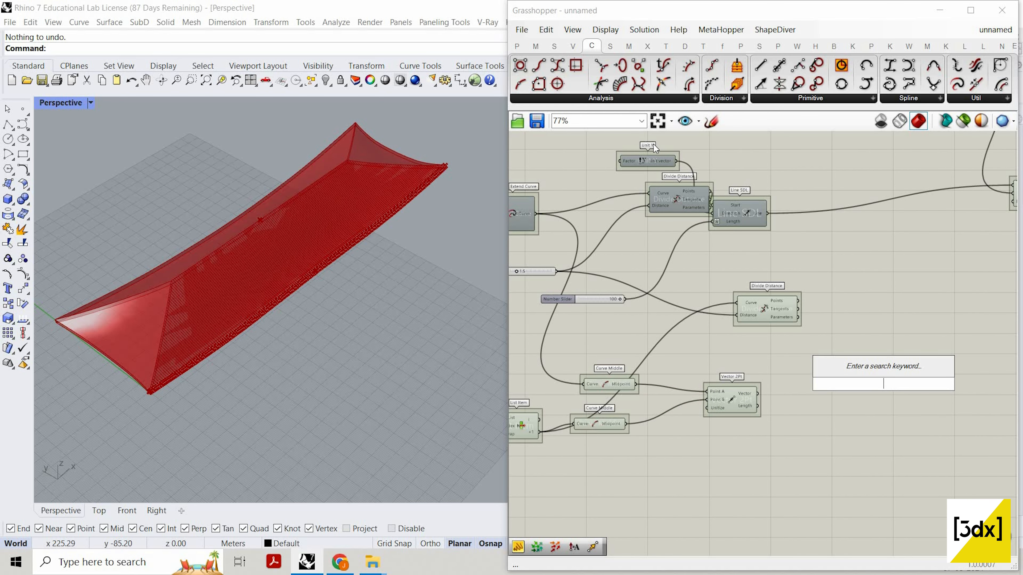
{"action": "scroll", "coordinate": [866, 372], "scroll_direction": "up", "scroll_amount": 2}
{"action": "double_click", "coordinate": [871, 350]}
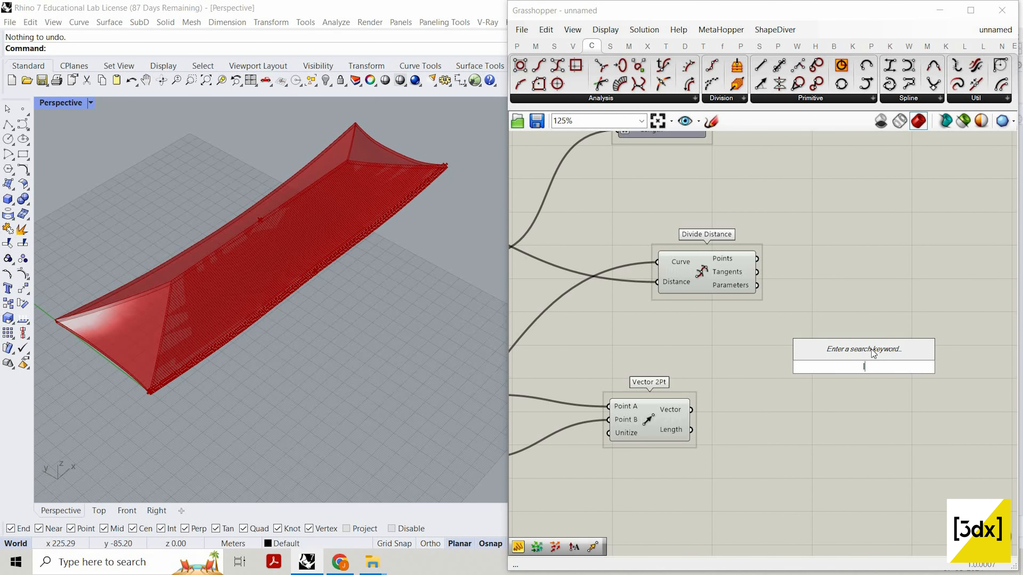
{"action": "type", "text": "lin"}
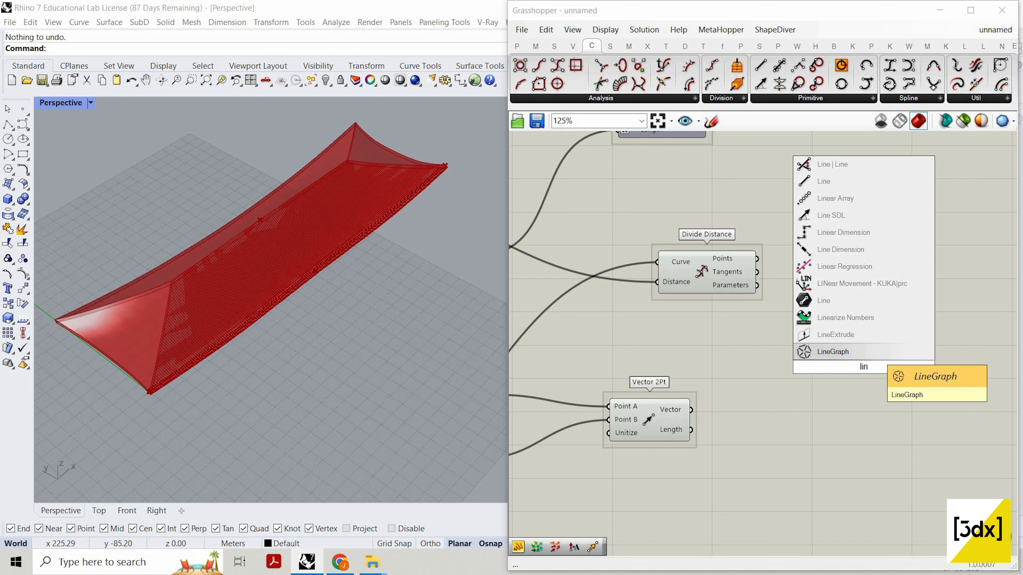
{"action": "type", "text": "e sdl"}
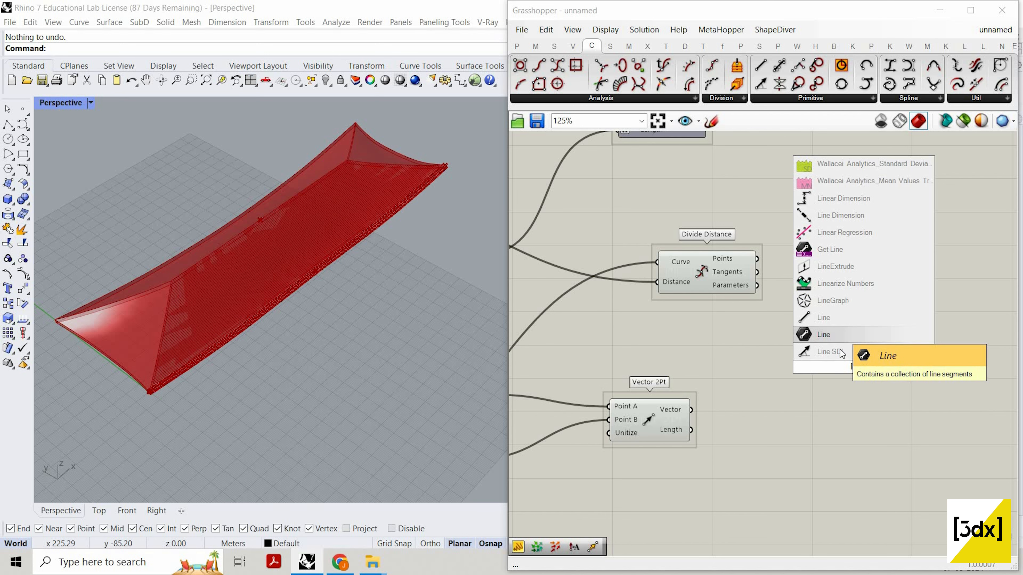
{"action": "left_click", "coordinate": [829, 352]}
{"action": "mouse_move", "coordinate": [742, 255]}
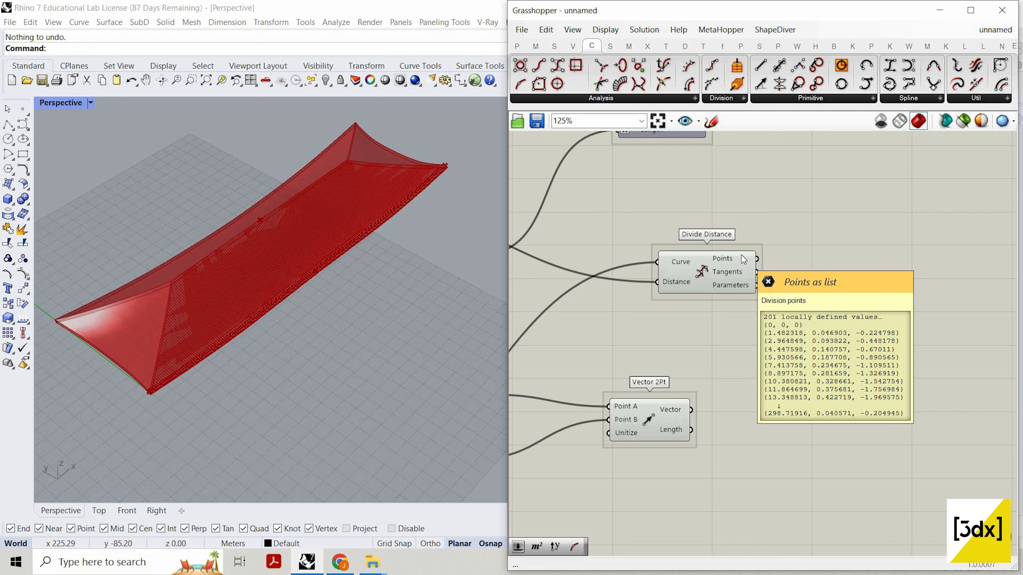
{"action": "left_click_drag", "start_coordinate": [756, 258], "coordinate": [824, 354]}
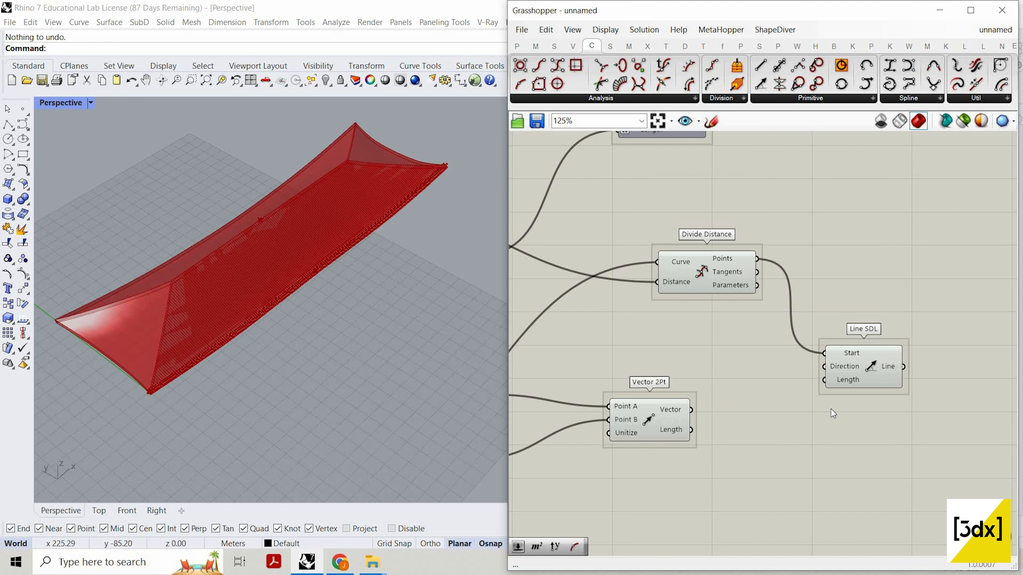
- Move Unit Y below the upper Divide Distance and connect Vector 2Pt's Vector output to the new Line SDL's Direction input
{"action": "scroll", "coordinate": [777, 361], "scroll_direction": "down", "scroll_amount": 5}
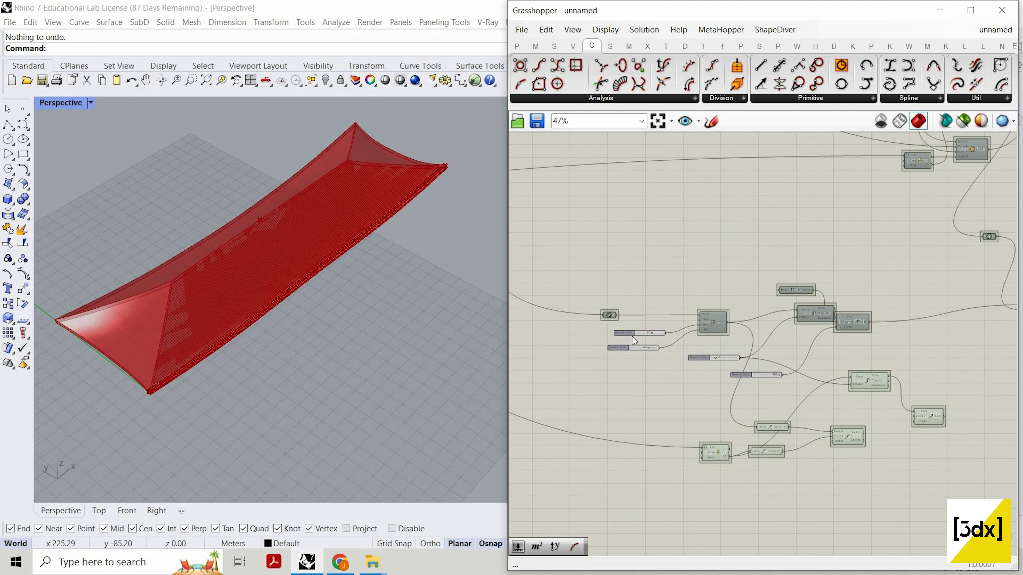
{"action": "scroll", "coordinate": [686, 325], "scroll_direction": "up", "scroll_amount": 5}
{"action": "scroll", "coordinate": [688, 254], "scroll_direction": "down", "scroll_amount": 4}
{"action": "scroll", "coordinate": [886, 288], "scroll_direction": "up", "scroll_amount": 4}
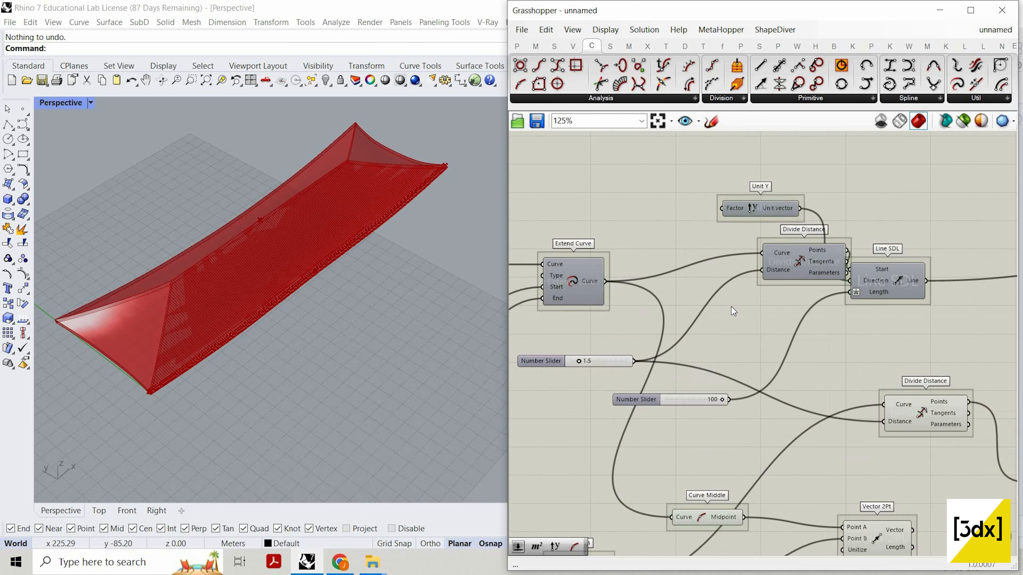
{"action": "scroll", "coordinate": [731, 250], "scroll_direction": "up", "scroll_amount": 1}
{"action": "left_click_drag", "start_coordinate": [765, 207], "coordinate": [738, 324]}
{"action": "scroll", "coordinate": [846, 318], "scroll_direction": "down", "scroll_amount": 3}
{"action": "right_click_drag", "start_coordinate": [872, 441], "coordinate": [756, 347]}
{"action": "scroll", "coordinate": [756, 347], "scroll_direction": "up", "scroll_amount": 2}
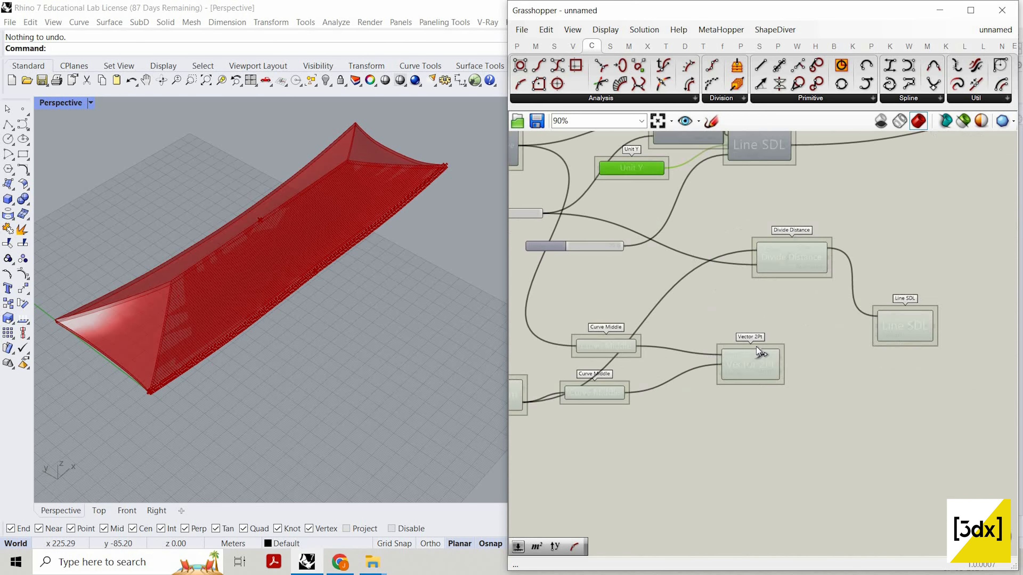
{"action": "scroll", "coordinate": [756, 347], "scroll_direction": "up", "scroll_amount": 2}
{"action": "left_click_drag", "start_coordinate": [757, 345], "coordinate": [926, 314]}
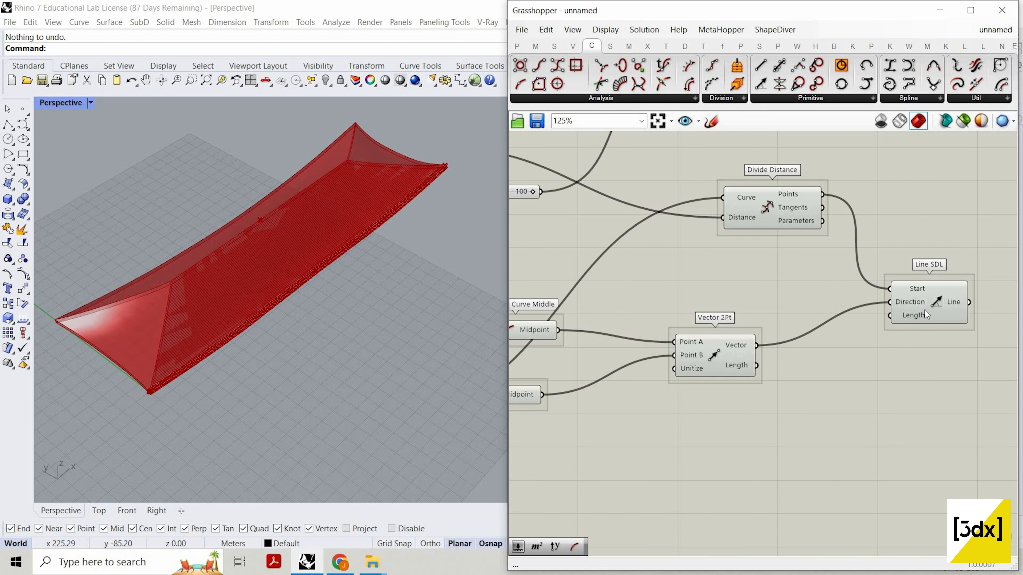
- Connect the 100 Number Slider to the Length input of the new Line SDL
{"action": "scroll", "coordinate": [720, 208], "scroll_direction": "down", "scroll_amount": 3}
{"action": "scroll", "coordinate": [665, 242], "scroll_direction": "up", "scroll_amount": 2}
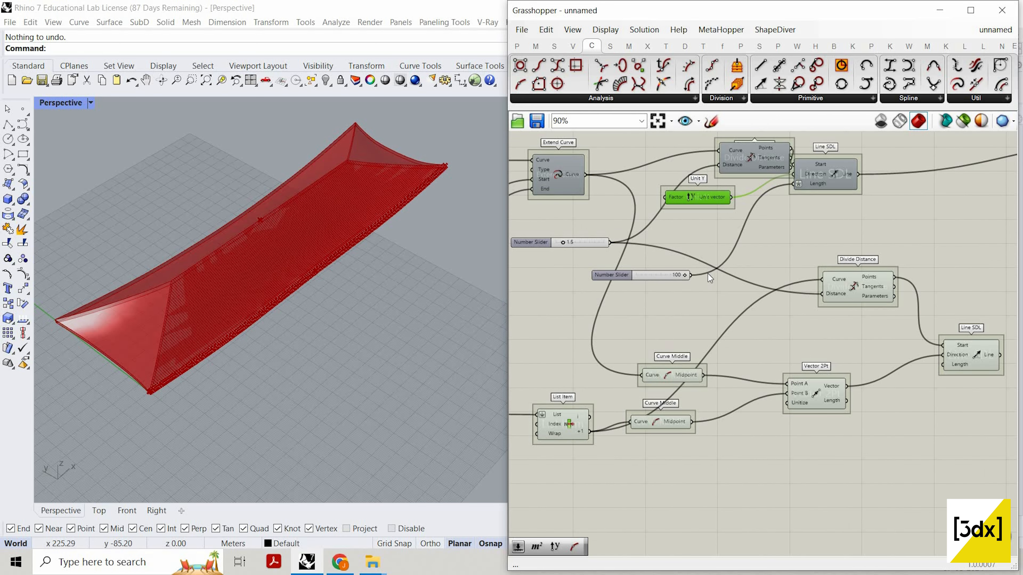
{"action": "left_click_drag", "start_coordinate": [690, 276], "coordinate": [726, 252]}
{"action": "scroll", "coordinate": [648, 218], "scroll_direction": "down", "scroll_amount": 3}
{"action": "scroll", "coordinate": [868, 309], "scroll_direction": "up", "scroll_amount": 3}
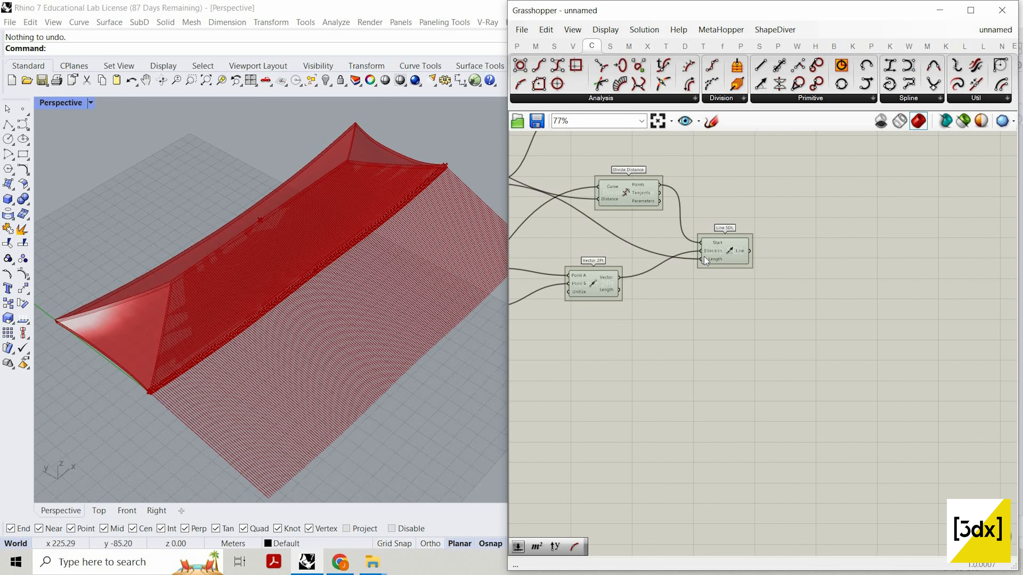
- Set the expression -x on the new Line SDL's Length input
{"action": "left_click", "coordinate": [714, 258]}
{"action": "scroll", "coordinate": [714, 255], "scroll_direction": "up", "scroll_amount": 3}
{"action": "right_click", "coordinate": [716, 263]}
{"action": "mouse_move", "coordinate": [755, 387]}
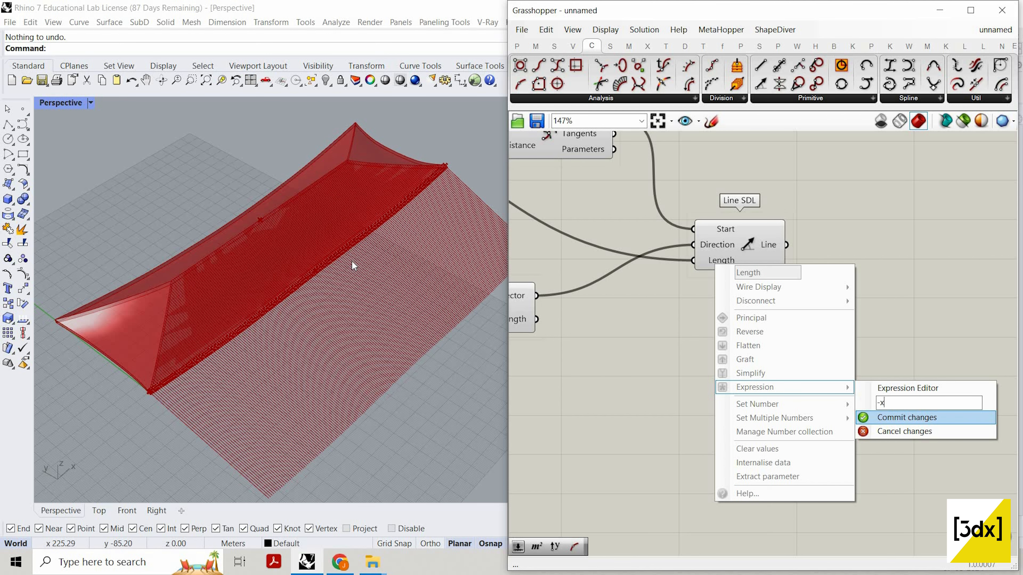
{"action": "left_click", "coordinate": [905, 417]}
- Add the new Line SDL's Line output to Project's Curve input while keeping the existing connection
{"action": "scroll", "coordinate": [770, 325], "scroll_direction": "down", "scroll_amount": 5}
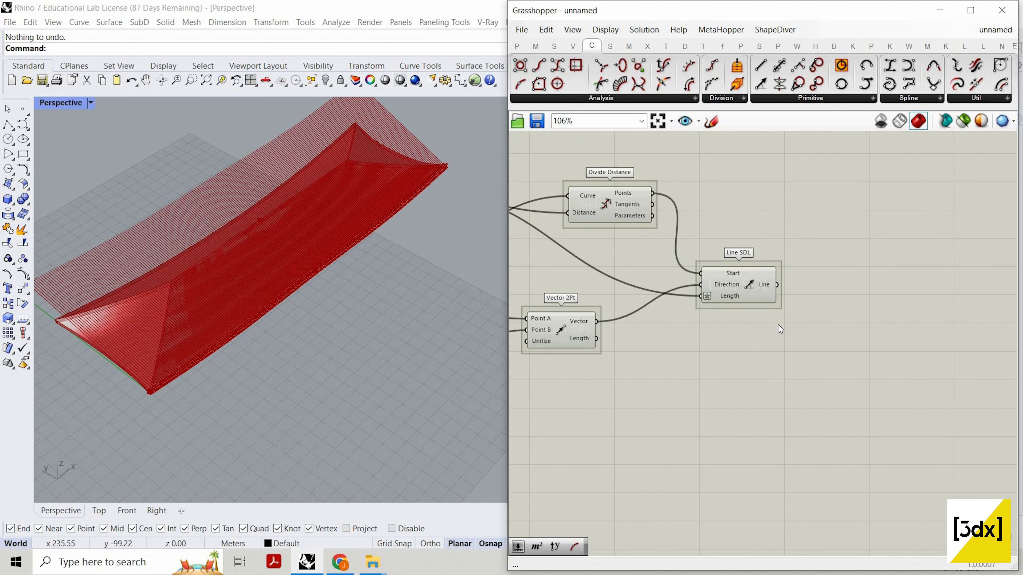
{"action": "scroll", "coordinate": [716, 442], "scroll_direction": "up", "scroll_amount": 2}
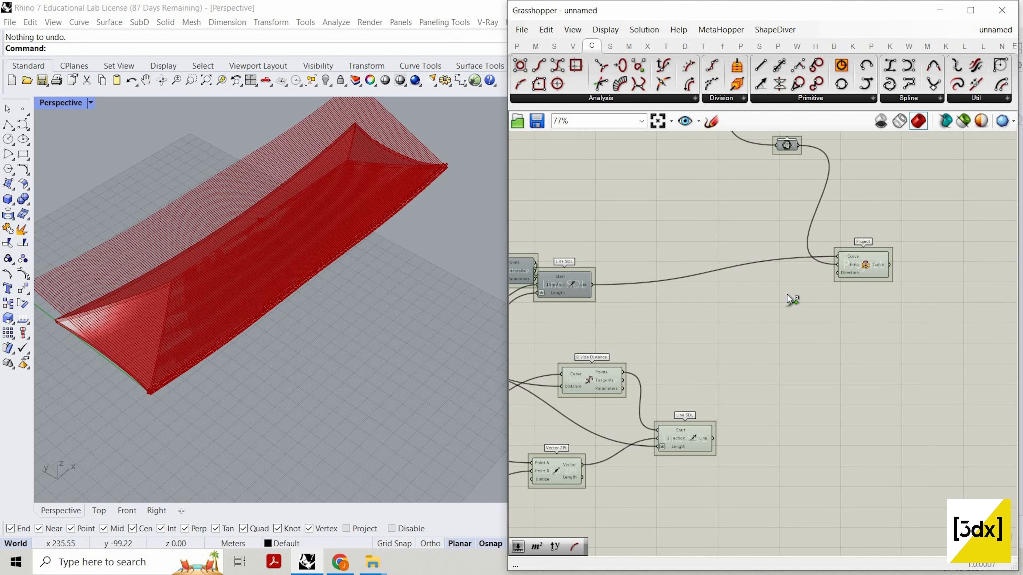
{"action": "left_click_drag", "start_coordinate": [831, 251], "coordinate": [835, 256], "text": "shift"}
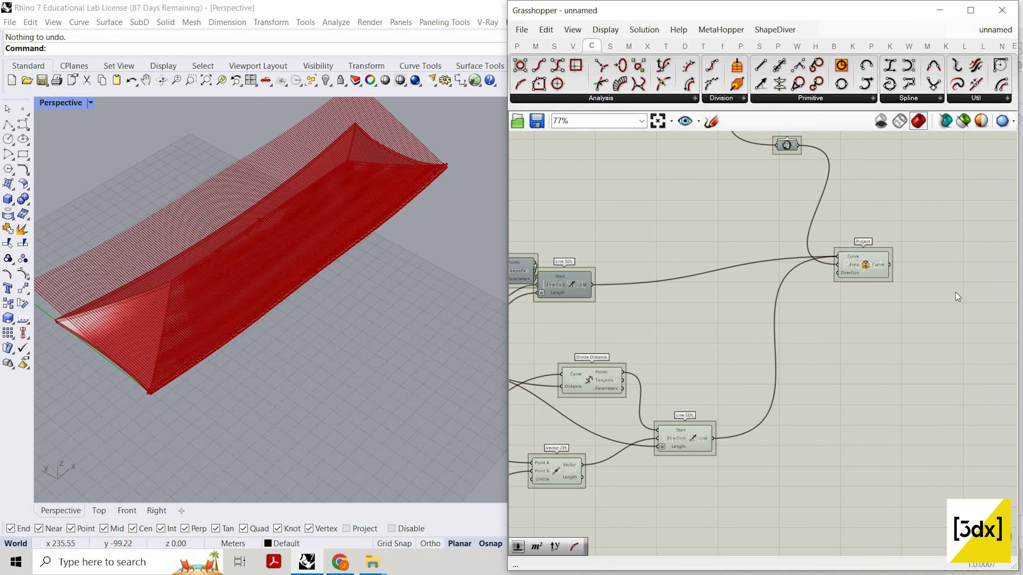
- Hide the preview of all components feeding the two Line SDLs and inspect the projected lines on the roof
{"action": "scroll", "coordinate": [815, 405], "scroll_direction": "down", "scroll_amount": 5}
{"action": "scroll", "coordinate": [813, 403], "scroll_direction": "up", "scroll_amount": 2}
{"action": "left_click_drag", "start_coordinate": [860, 406], "coordinate": [523, 202]}
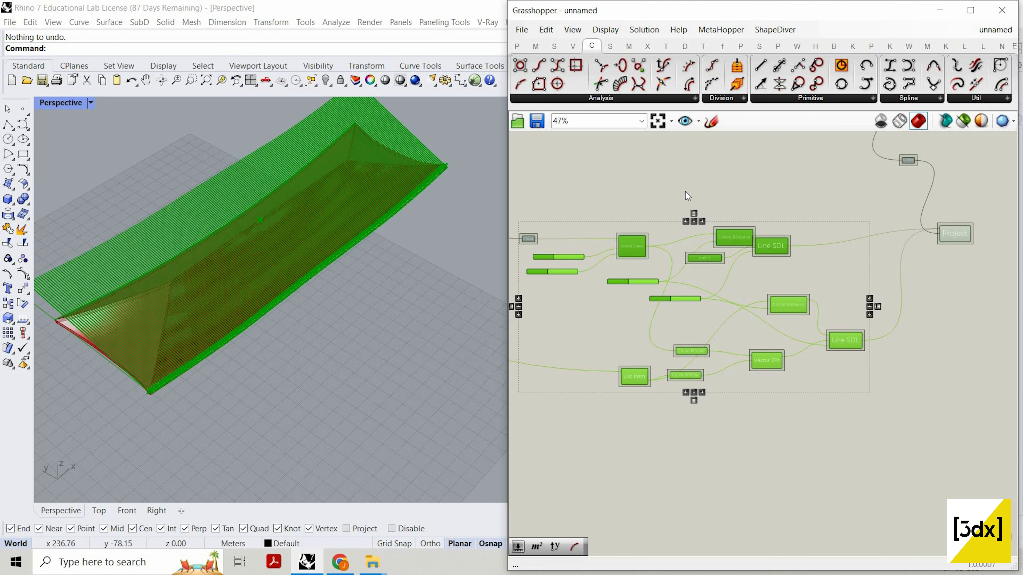
{"action": "right_click", "coordinate": [659, 176]}
{"action": "left_click", "coordinate": [686, 194]}
{"action": "scroll", "coordinate": [262, 261], "scroll_direction": "up", "scroll_amount": 5}
{"action": "right_click_drag", "start_coordinate": [262, 261], "coordinate": [298, 262]}
{"action": "scroll", "coordinate": [873, 171], "scroll_direction": "down", "scroll_amount": 1}
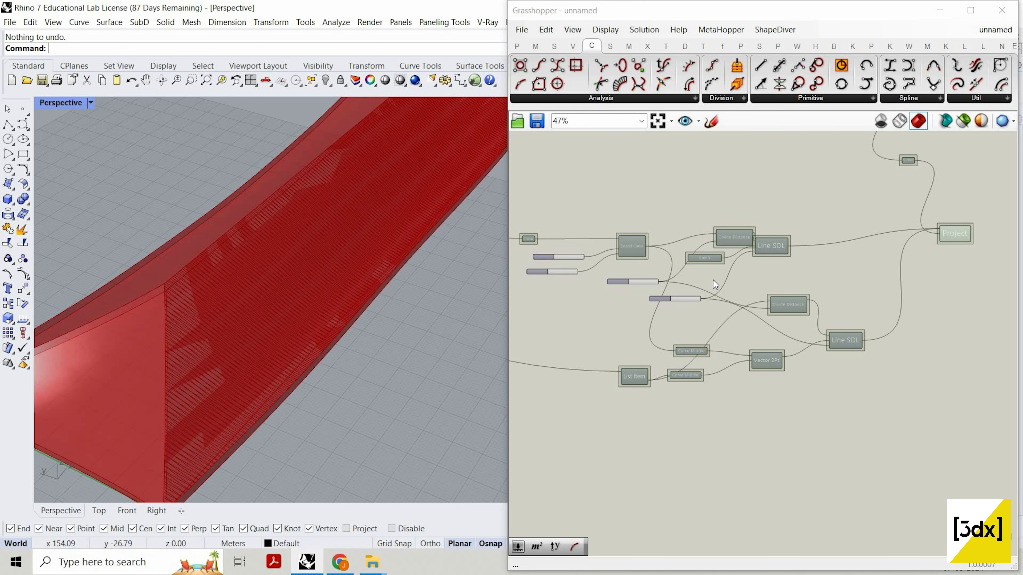
- Stack the 100 length slider directly above the 1.5 spacing slider, over the List Item component
{"action": "scroll", "coordinate": [750, 308], "scroll_direction": "up", "scroll_amount": 4}
{"action": "left_click_drag", "start_coordinate": [627, 225], "coordinate": [670, 307]}
{"action": "left_click_drag", "start_coordinate": [624, 254], "coordinate": [556, 259]}
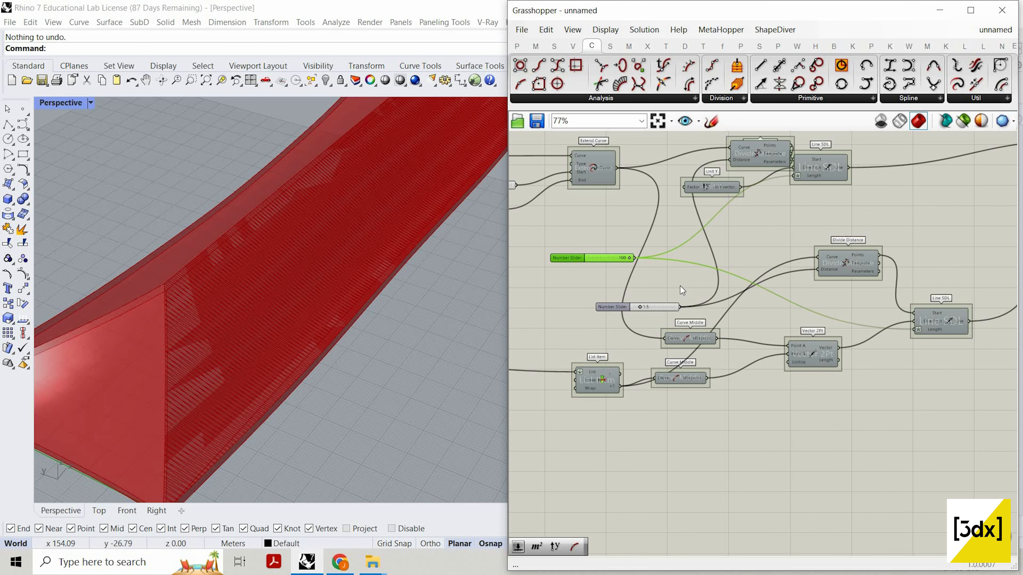
{"action": "scroll", "coordinate": [649, 299], "scroll_direction": "down", "scroll_amount": 2}
{"action": "scroll", "coordinate": [585, 275], "scroll_direction": "up", "scroll_amount": 4}
{"action": "left_click_drag", "start_coordinate": [616, 298], "coordinate": [556, 264]}
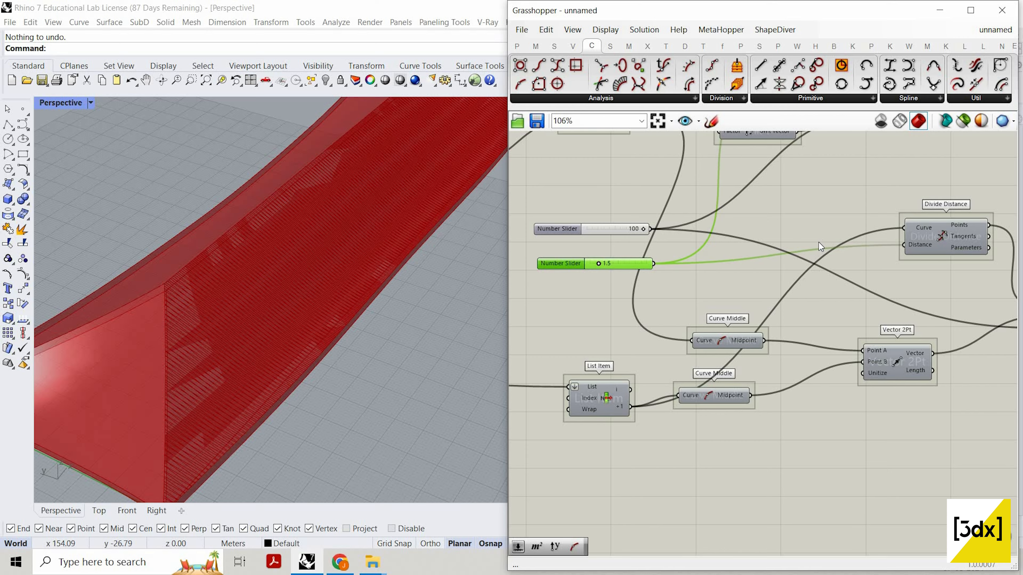
- Line up the two Curve Middle components, level the lower Line SDL with Vector 2Pt, and place Divide Distance just above Vector 2Pt
{"action": "scroll", "coordinate": [622, 271], "scroll_direction": "down", "scroll_amount": 4}
{"action": "scroll", "coordinate": [673, 355], "scroll_direction": "up", "scroll_amount": 2}
{"action": "left_click_drag", "start_coordinate": [677, 361], "coordinate": [682, 362]}
{"action": "left_click_drag", "start_coordinate": [672, 311], "coordinate": [672, 318]}
{"action": "left_click_drag", "start_coordinate": [671, 358], "coordinate": [671, 354]}
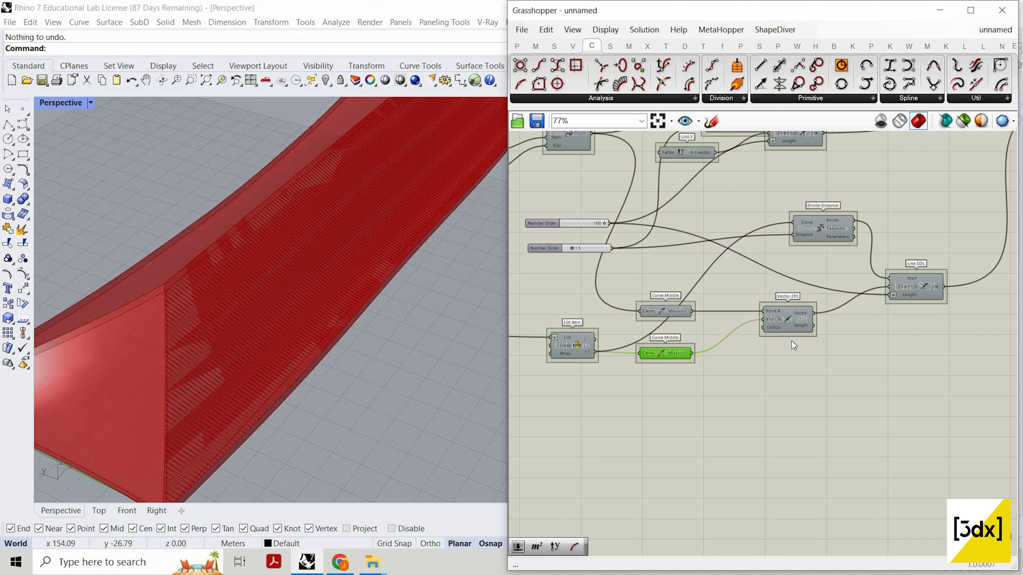
{"action": "left_click_drag", "start_coordinate": [790, 329], "coordinate": [794, 330]}
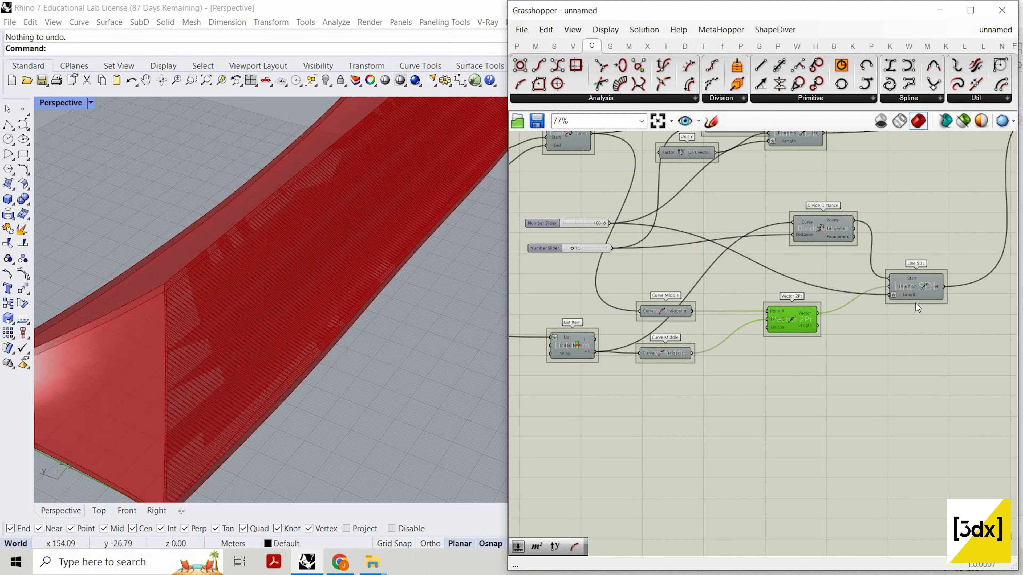
{"action": "left_click_drag", "start_coordinate": [916, 302], "coordinate": [919, 336]}
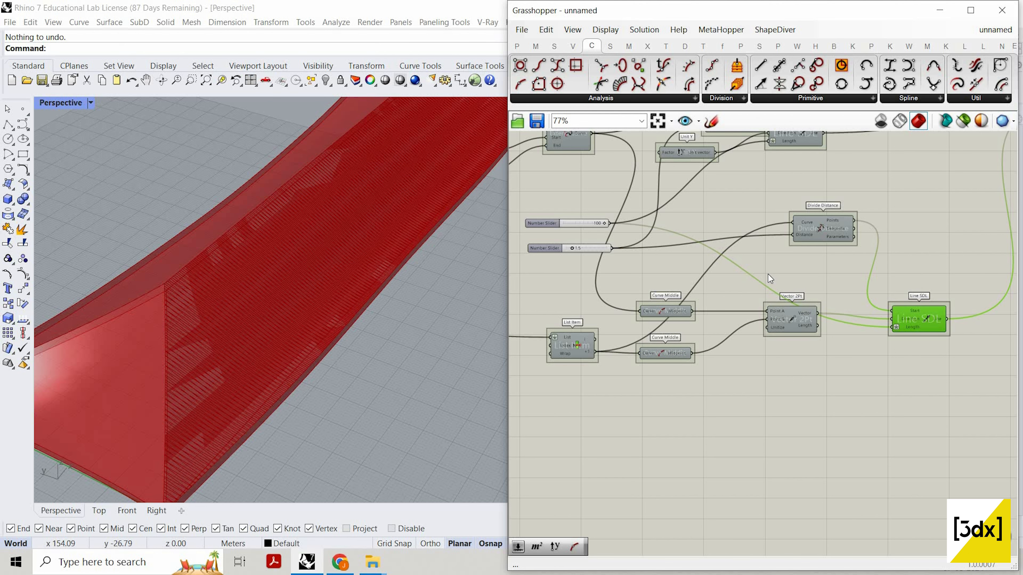
{"action": "left_click_drag", "start_coordinate": [821, 229], "coordinate": [786, 269]}
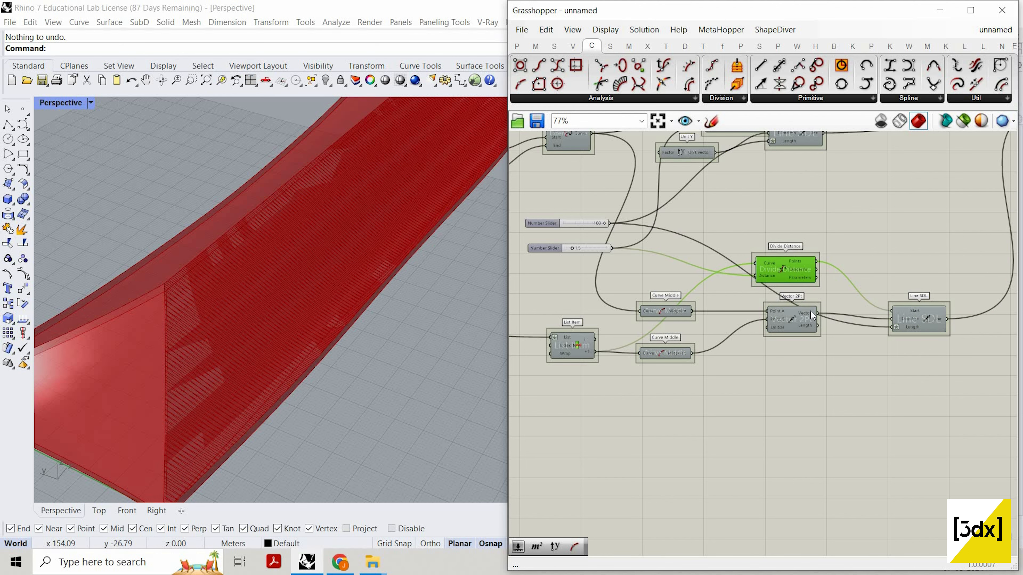
- Place Unit Y directly beneath the upper Divide Distance and lower the upper Line SDL beside them
{"action": "scroll", "coordinate": [811, 311], "scroll_direction": "down", "scroll_amount": 2}
{"action": "scroll", "coordinate": [749, 301], "scroll_direction": "up", "scroll_amount": 2}
{"action": "left_click_drag", "start_coordinate": [747, 166], "coordinate": [690, 220]}
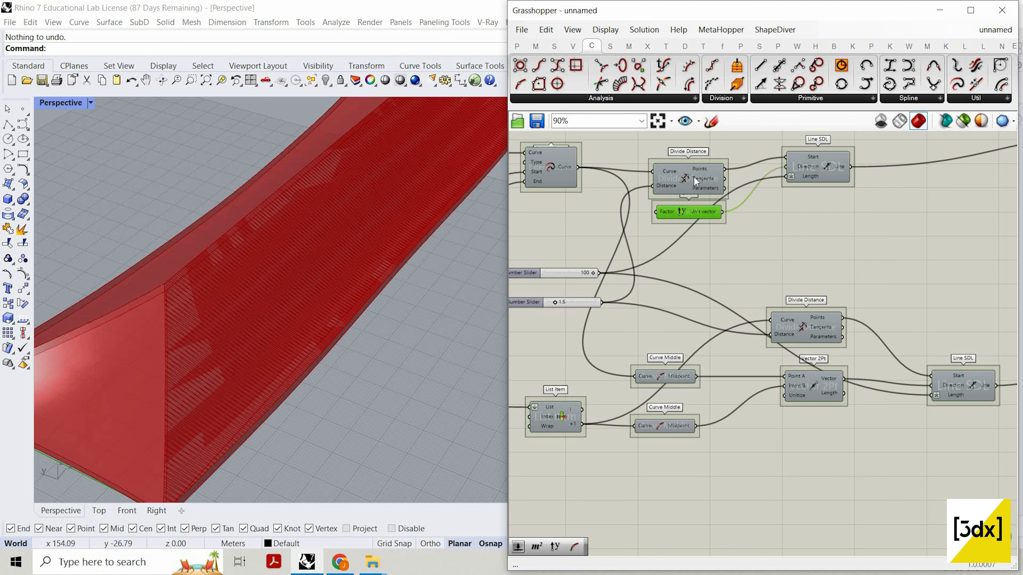
{"action": "left_click_drag", "start_coordinate": [694, 176], "coordinate": [695, 172]}
{"action": "left_click_drag", "start_coordinate": [825, 161], "coordinate": [828, 192]}
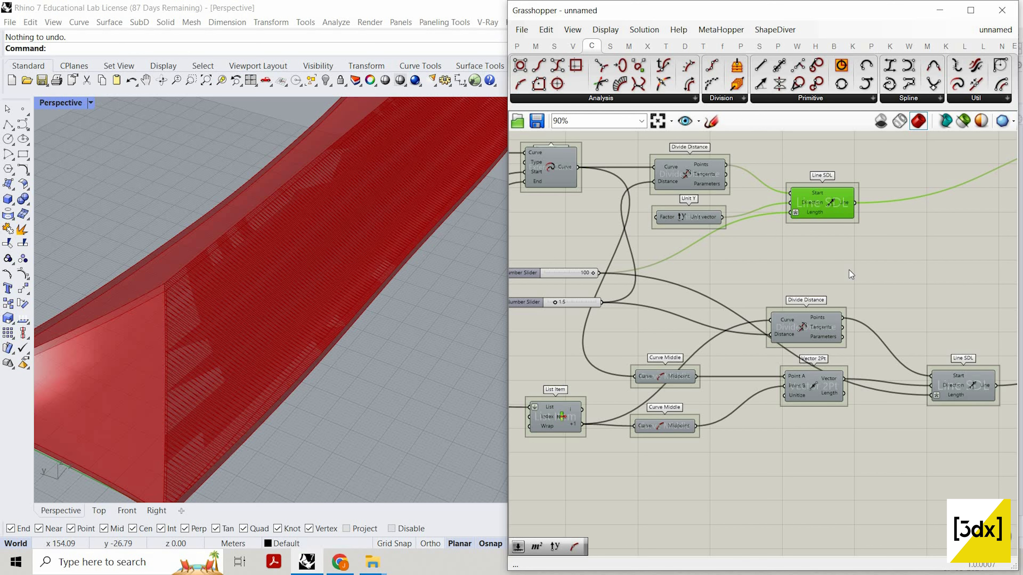
{"action": "mouse_move", "coordinate": [825, 209]}
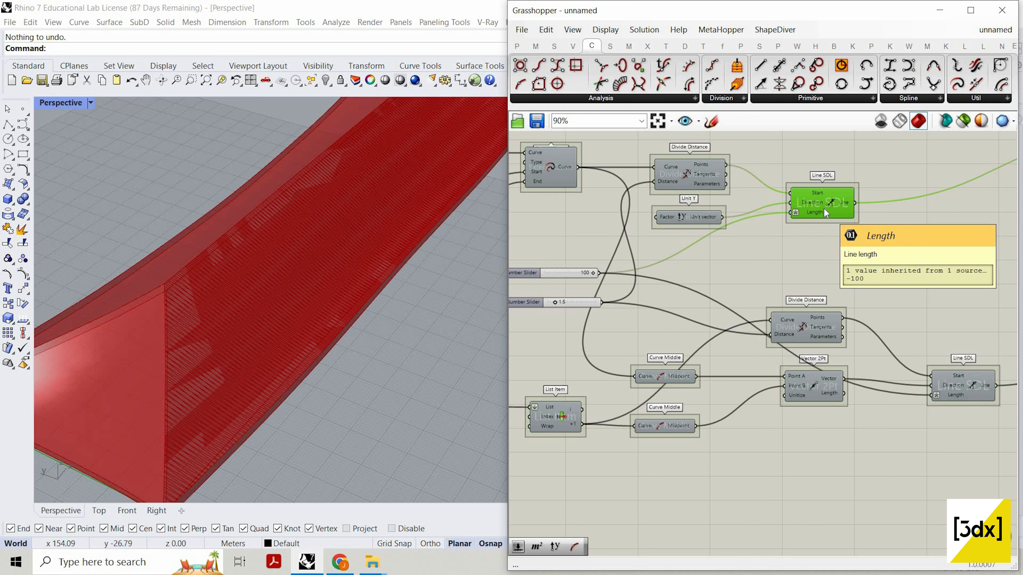
{"action": "left_click_drag", "start_coordinate": [824, 209], "coordinate": [822, 235]}
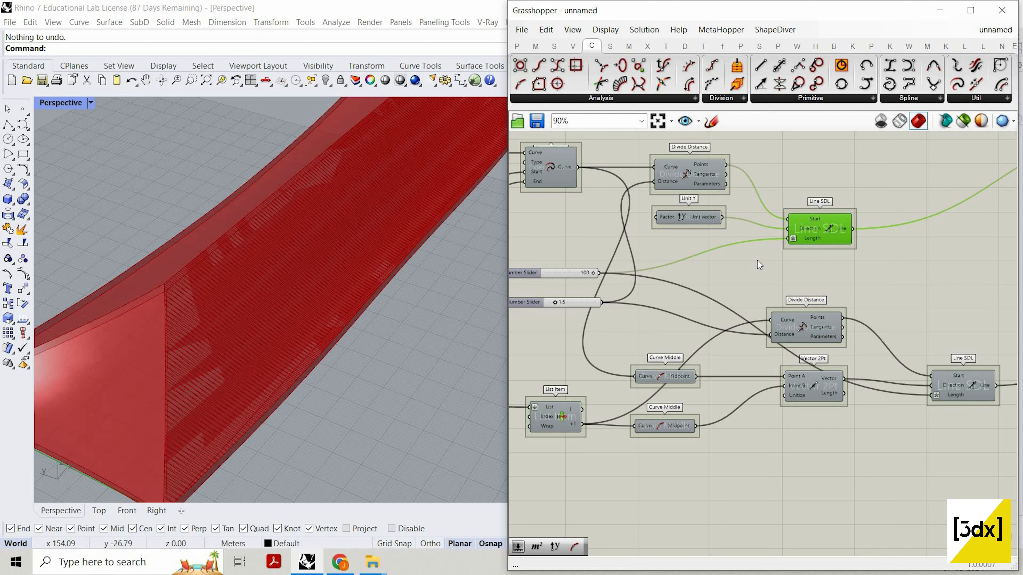
- Align the right edges of the upper Line SDL, lower Divide Distance and Vector 2Pt, and raise the lower Line SDL slightly
{"action": "scroll", "coordinate": [786, 320], "scroll_direction": "down", "scroll_amount": 2}
{"action": "scroll", "coordinate": [787, 323], "scroll_direction": "up", "scroll_amount": 2}
{"action": "left_click_drag", "start_coordinate": [783, 319], "coordinate": [780, 314]}
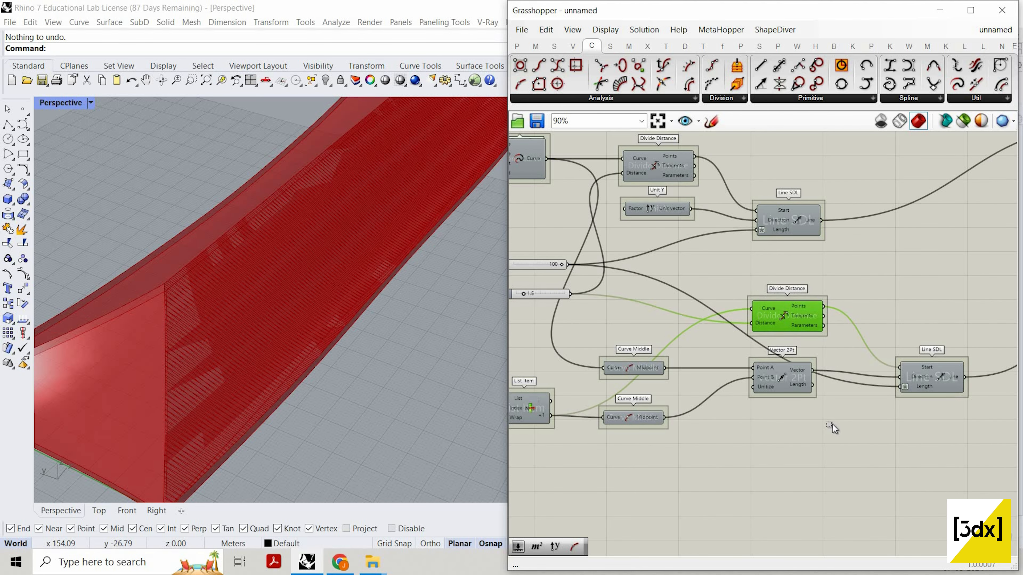
{"action": "left_click_drag", "start_coordinate": [833, 143], "coordinate": [787, 405]}
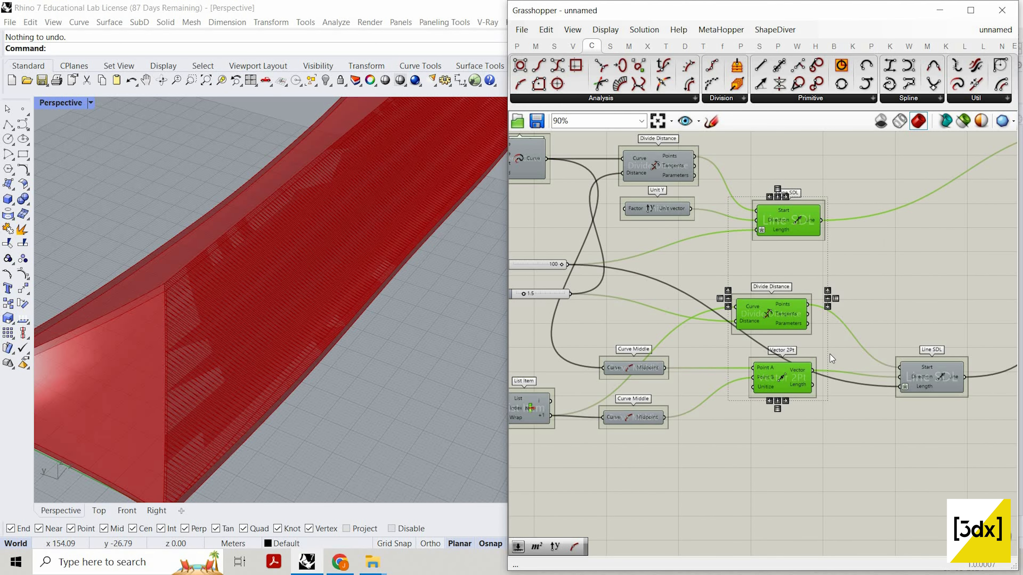
{"action": "left_click", "coordinate": [827, 299]}
{"action": "mouse_move", "coordinate": [795, 314]}
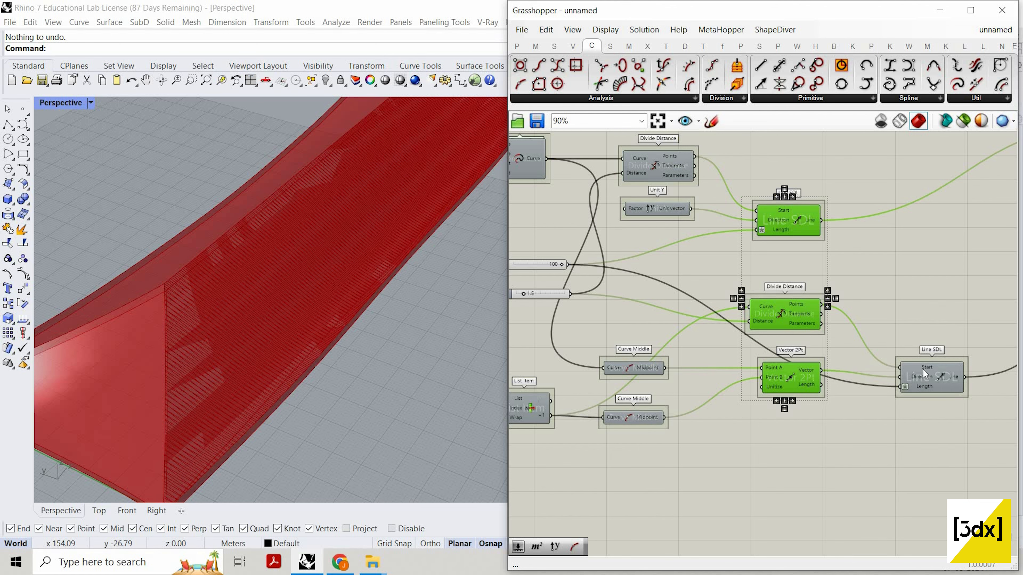
{"action": "mouse_move", "coordinate": [923, 369]}
{"action": "left_click_drag", "start_coordinate": [927, 380], "coordinate": [927, 363]}
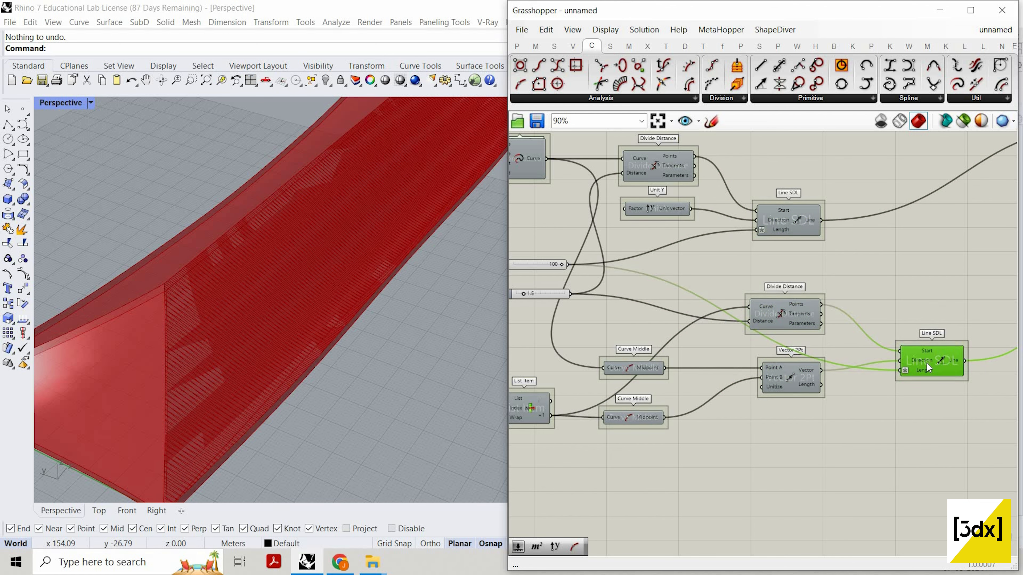
- Inspect the Project component's curves up close on the long roof face
{"action": "scroll", "coordinate": [820, 283], "scroll_direction": "down", "scroll_amount": 7}
{"action": "scroll", "coordinate": [844, 262], "scroll_direction": "up", "scroll_amount": 7}
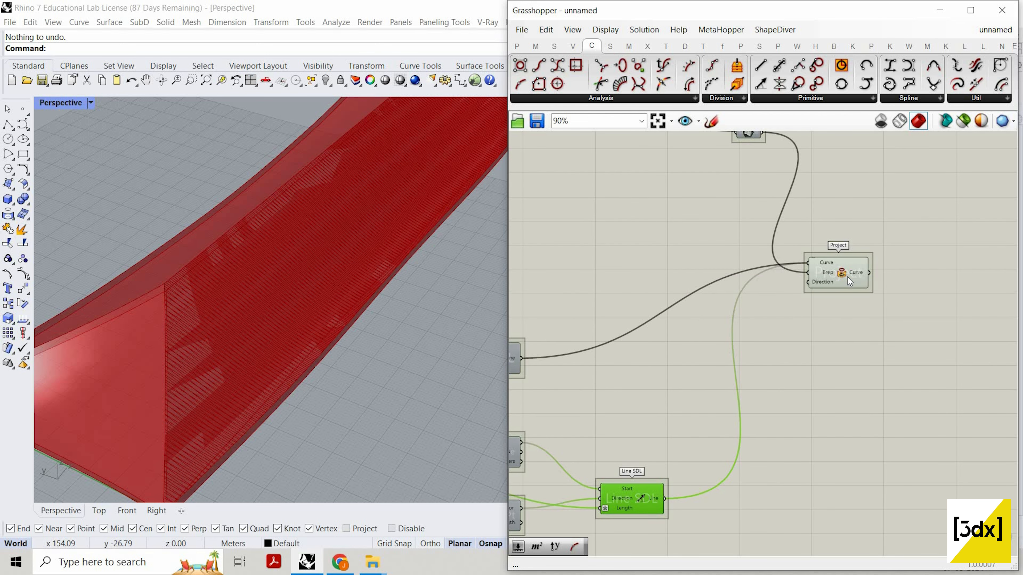
{"action": "scroll", "coordinate": [937, 279], "scroll_direction": "down", "scroll_amount": 1}
{"action": "right_click_drag", "start_coordinate": [932, 274], "coordinate": [721, 287]}
{"action": "scroll", "coordinate": [657, 295], "scroll_direction": "up", "scroll_amount": 2}
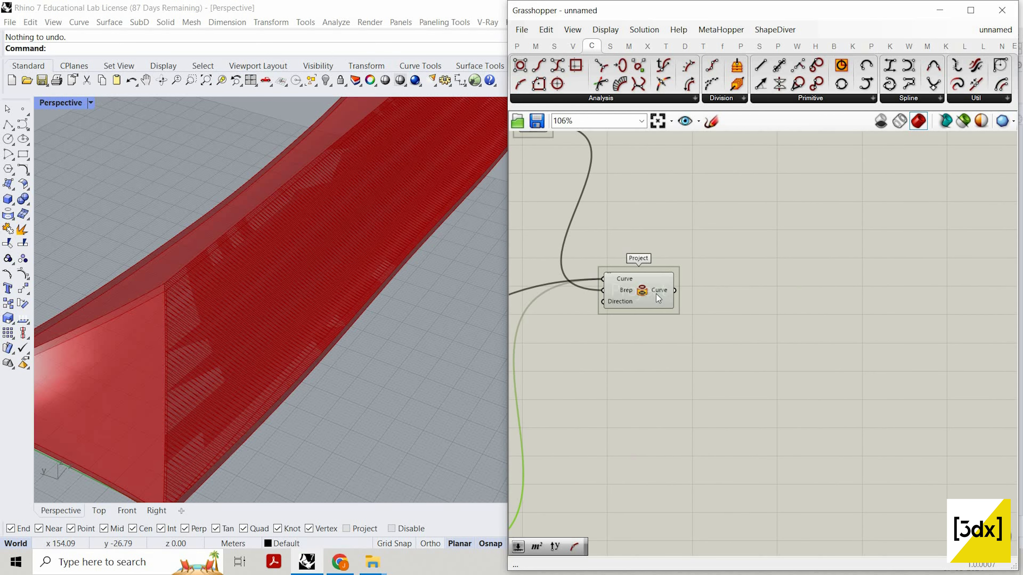
{"action": "middle_click", "coordinate": [733, 228]}
{"action": "scroll", "coordinate": [274, 330], "scroll_direction": "down", "scroll_amount": 9}
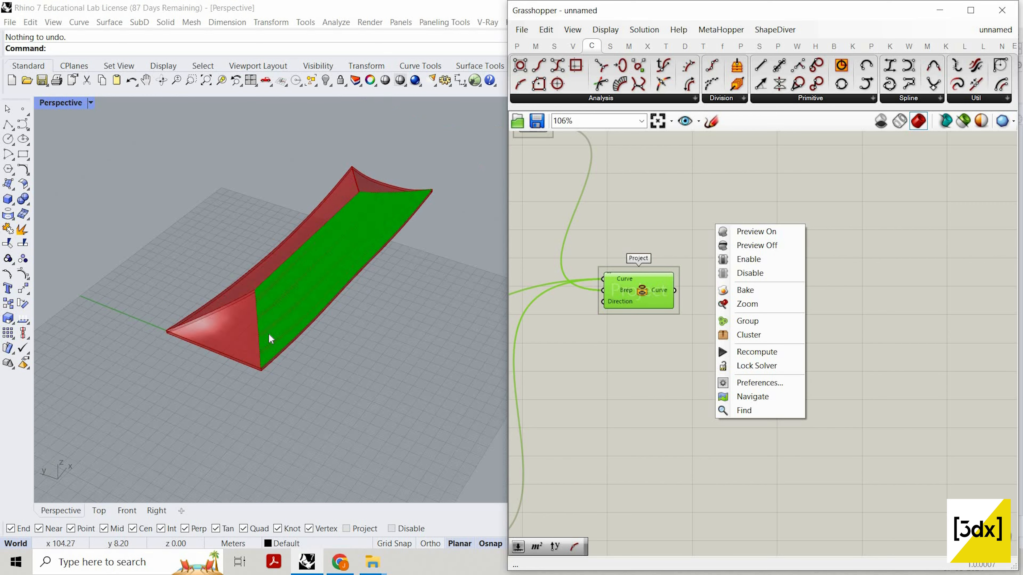
{"action": "right_click_drag", "start_coordinate": [269, 333], "coordinate": [246, 362]}
{"action": "scroll", "coordinate": [310, 319], "scroll_direction": "up", "scroll_amount": 10}
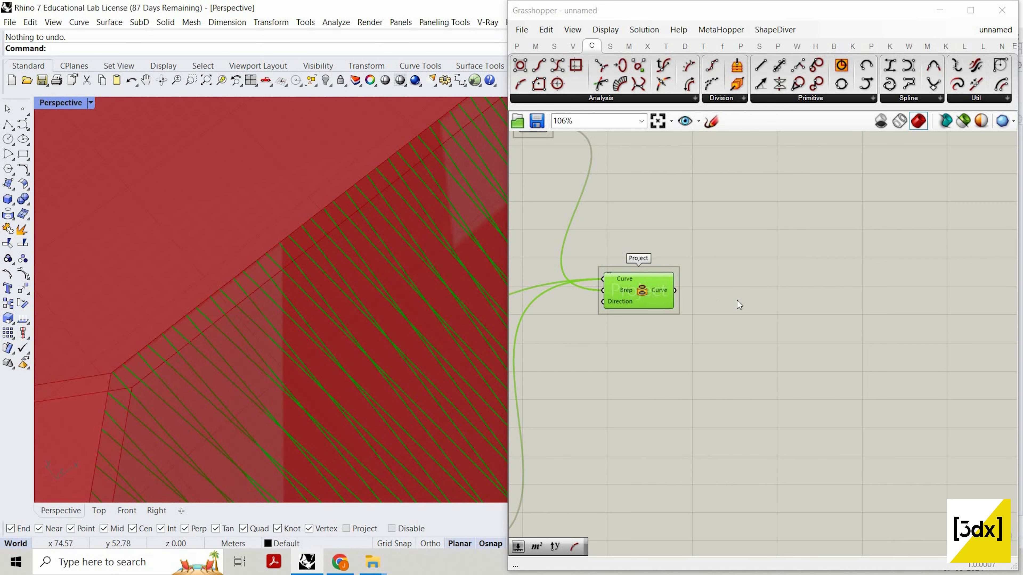
- Turn off the preview of the upper Line SDL
{"action": "scroll", "coordinate": [742, 302], "scroll_direction": "down", "scroll_amount": 5}
{"action": "scroll", "coordinate": [647, 334], "scroll_direction": "up", "scroll_amount": 3}
{"action": "right_click_drag", "start_coordinate": [645, 340], "coordinate": [850, 324]}
{"action": "scroll", "coordinate": [847, 325], "scroll_direction": "down", "scroll_amount": 1}
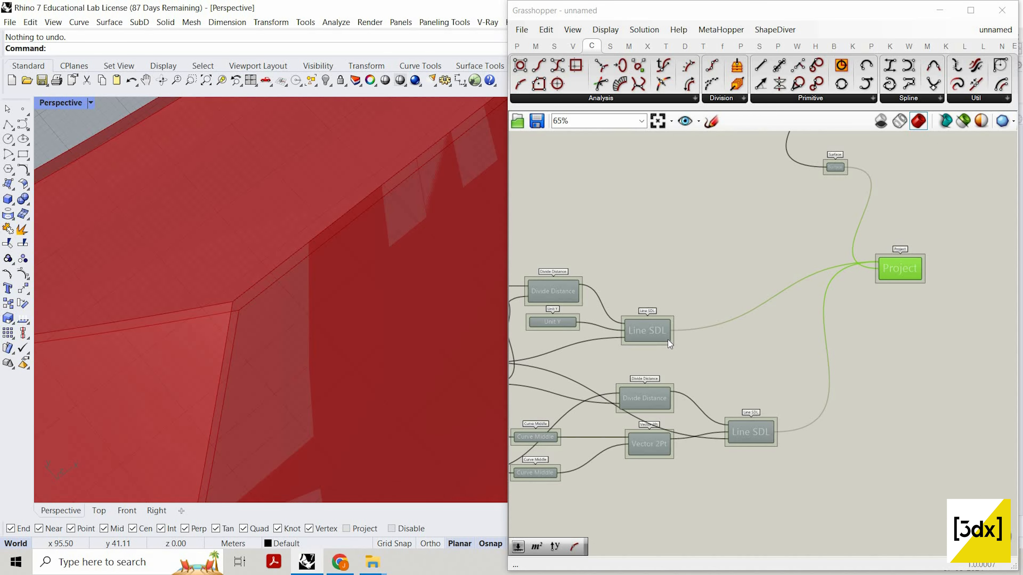
{"action": "scroll", "coordinate": [668, 340], "scroll_direction": "up", "scroll_amount": 1}
{"action": "left_click_drag", "start_coordinate": [722, 368], "coordinate": [656, 288]}
{"action": "middle_click", "coordinate": [679, 272]}
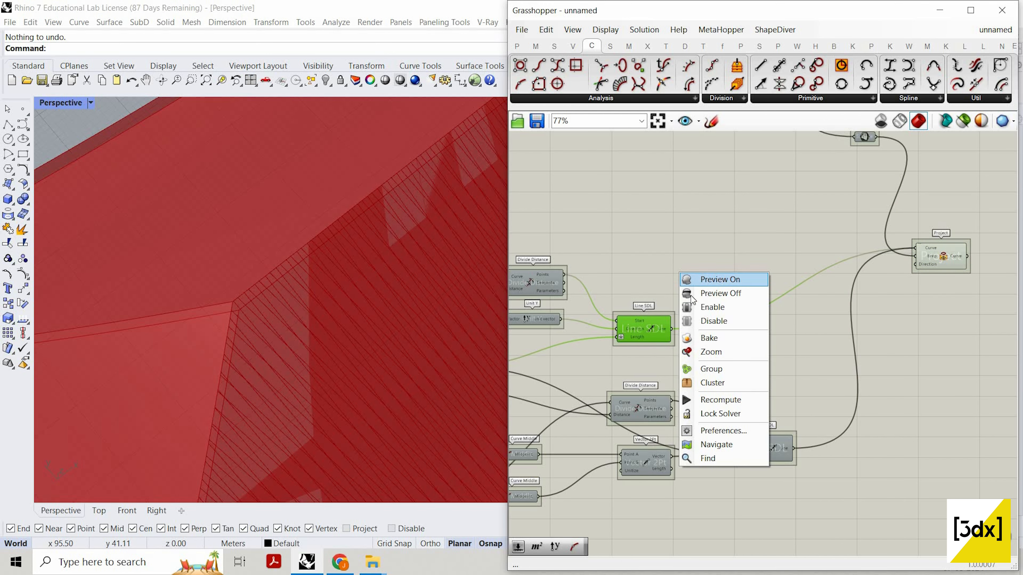
{"action": "left_click", "coordinate": [702, 294]}
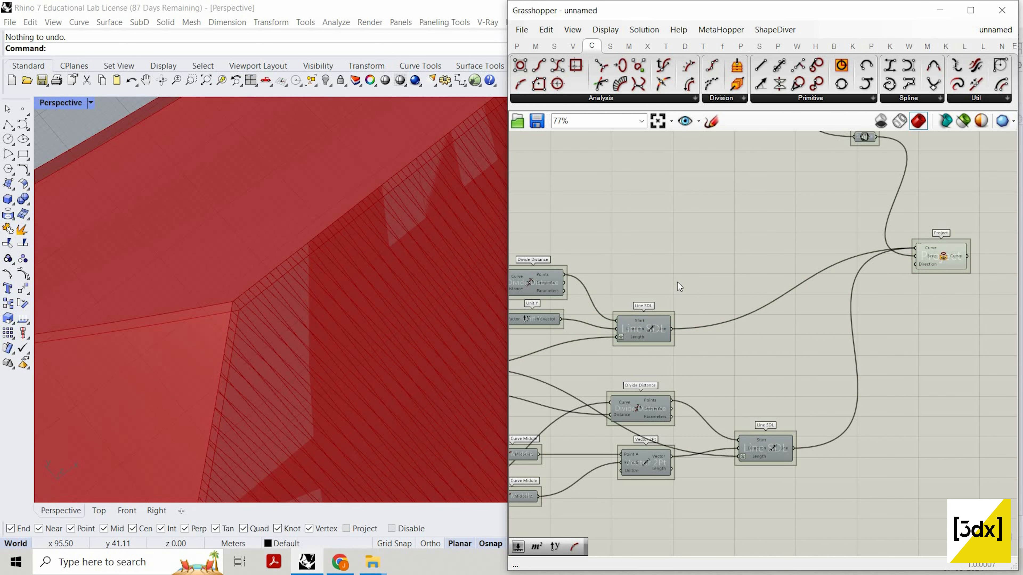
- Try the definition without the upper Line SDL by deleting it, and undo the deletion
{"action": "key", "text": "Delete"}
{"action": "scroll", "coordinate": [374, 189], "scroll_direction": "down", "scroll_amount": 6}
{"action": "right_click_drag", "start_coordinate": [349, 269], "coordinate": [420, 222]}
{"action": "scroll", "coordinate": [420, 222], "scroll_direction": "up", "scroll_amount": 2}
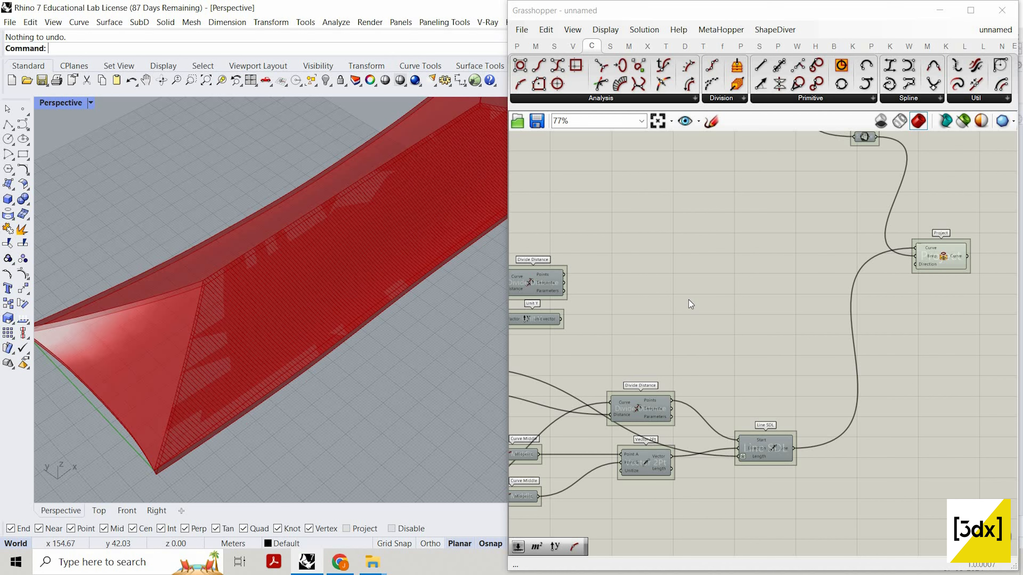
{"action": "left_click", "coordinate": [690, 300]}
{"action": "key", "text": "ctrl+z"}
- Examine how the two sets of projected lines overlap across the roof face and along its lower edge
{"action": "right_click_drag", "start_coordinate": [298, 319], "coordinate": [203, 267]}
{"action": "scroll", "coordinate": [203, 267], "scroll_direction": "up", "scroll_amount": 4}
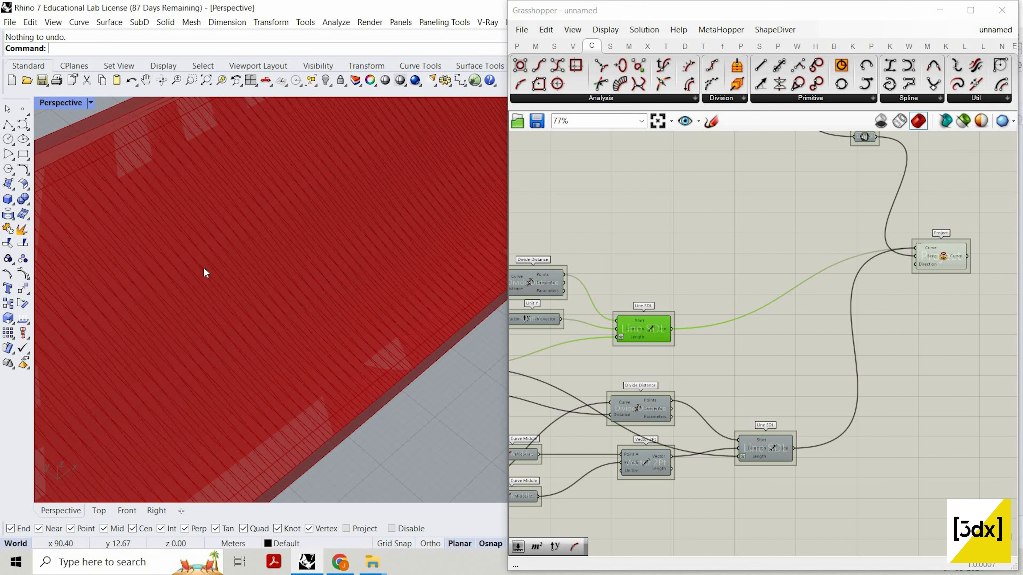
{"action": "scroll", "coordinate": [151, 318], "scroll_direction": "down", "scroll_amount": 8}
{"action": "scroll", "coordinate": [181, 258], "scroll_direction": "up", "scroll_amount": 5}
{"action": "scroll", "coordinate": [265, 336], "scroll_direction": "up", "scroll_amount": 6}
{"action": "scroll", "coordinate": [212, 353], "scroll_direction": "down", "scroll_amount": 8}
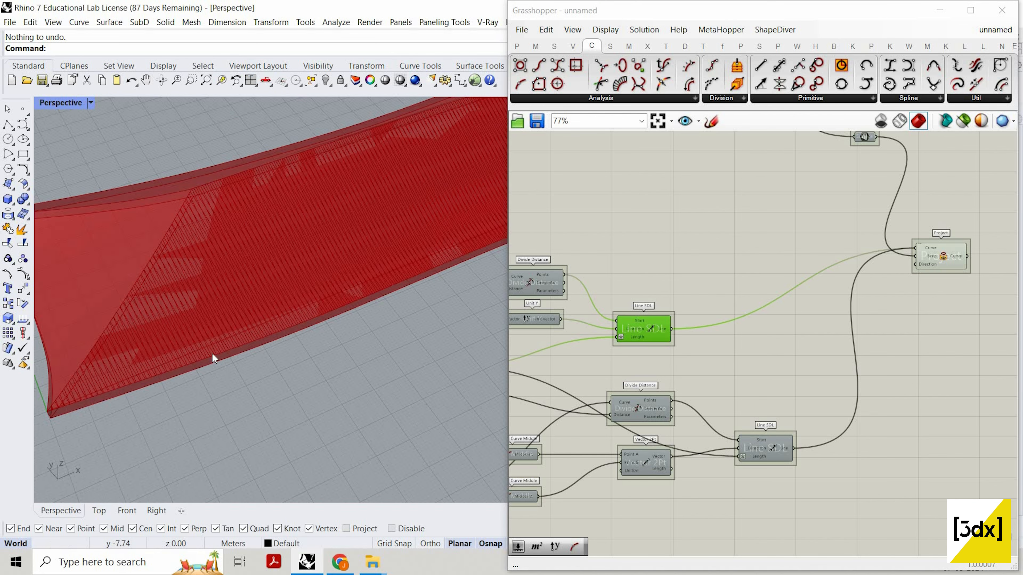
{"action": "scroll", "coordinate": [212, 354], "scroll_direction": "up", "scroll_amount": 7}
- Turn on the preview of the upper Line SDL to compare its flat lines with the roof
{"action": "left_click", "coordinate": [655, 271]}
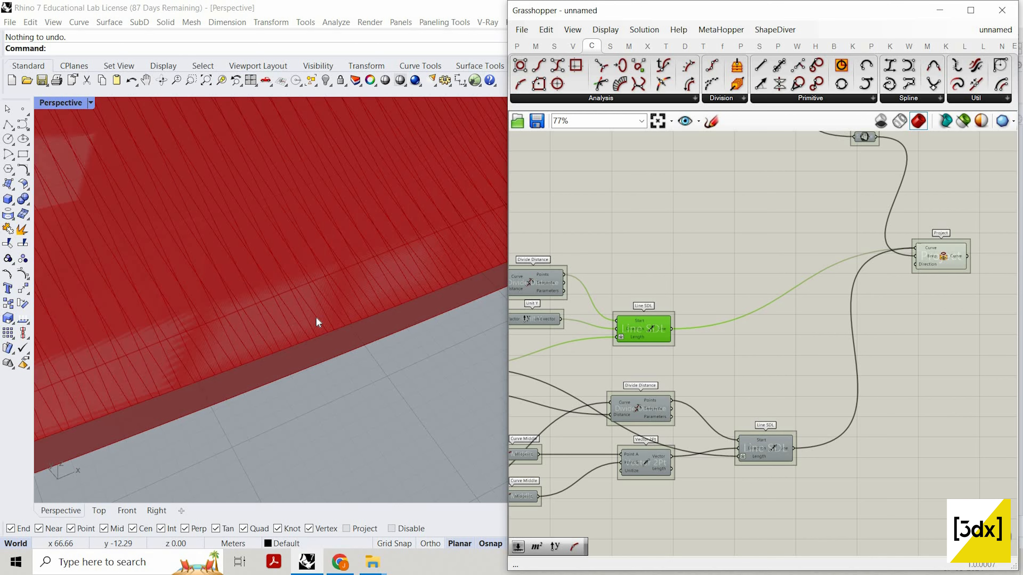
{"action": "scroll", "coordinate": [361, 270], "scroll_direction": "down", "scroll_amount": 10}
{"action": "scroll", "coordinate": [343, 307], "scroll_direction": "up", "scroll_amount": 3}
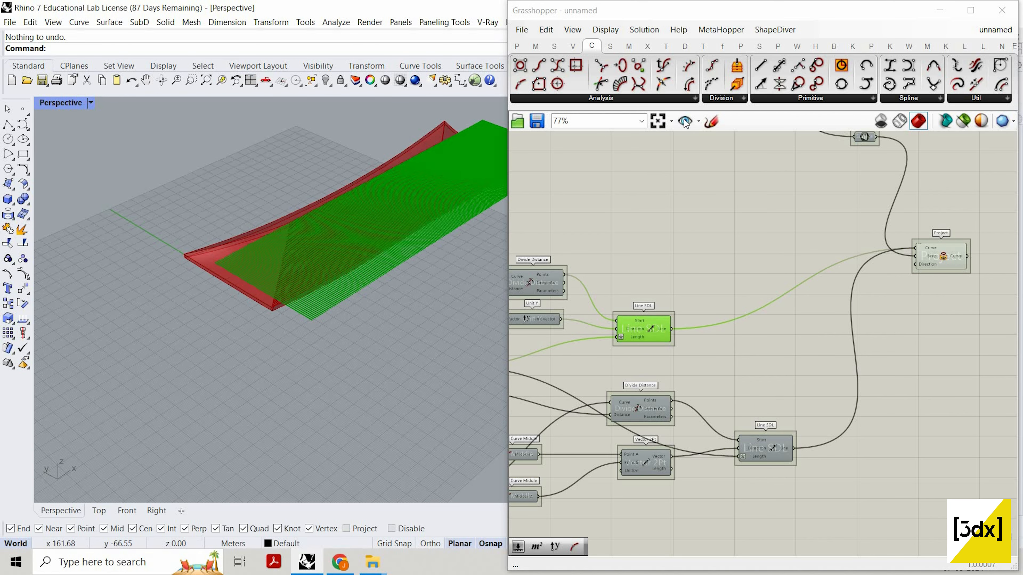
- Sketch an arrow and crossing lines on the canvas to illustrate the line directions
{"action": "left_click", "coordinate": [711, 121]}
{"action": "left_click_drag", "start_coordinate": [725, 184], "coordinate": [715, 256]}
{"action": "mouse_move", "coordinate": [708, 245]}
{"action": "left_mouse_down"}
{"action": "mouse_move", "coordinate": [719, 260]}
{"action": "mouse_move", "coordinate": [727, 230]}
{"action": "mouse_move", "coordinate": [869, 276]}
{"action": "left_mouse_up"}
{"action": "left_click_drag", "start_coordinate": [796, 223], "coordinate": [779, 315]}
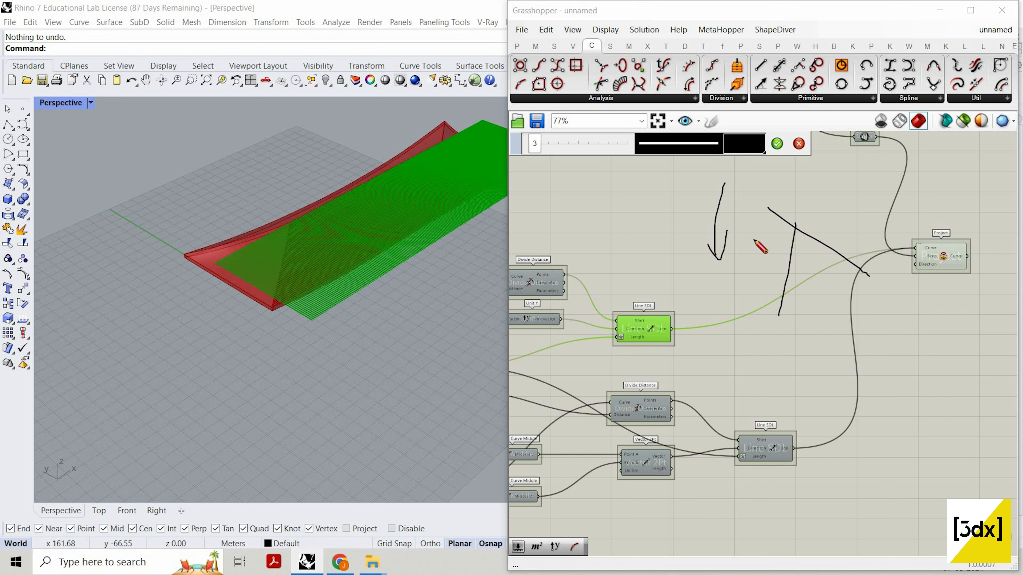
{"action": "left_click_drag", "start_coordinate": [774, 268], "coordinate": [772, 321]}
{"action": "left_click_drag", "start_coordinate": [747, 240], "coordinate": [886, 301]}
- Discard the canvas sketch and hide the preview of the upper Line SDL
{"action": "left_click", "coordinate": [469, 289]}
{"action": "left_click_drag", "start_coordinate": [680, 355], "coordinate": [643, 300]}
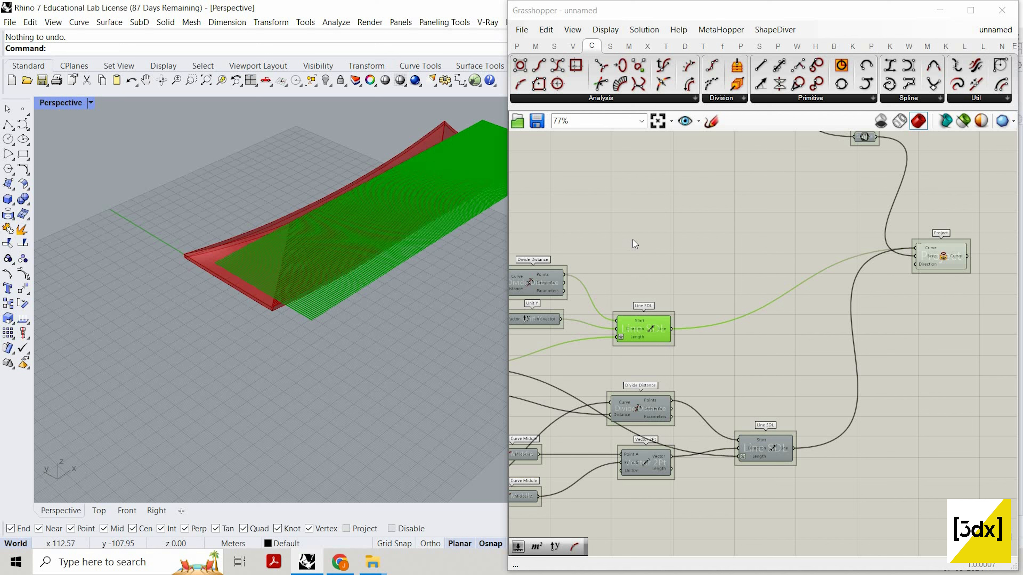
{"action": "right_click", "coordinate": [633, 240]}
{"action": "left_click", "coordinate": [670, 260]}
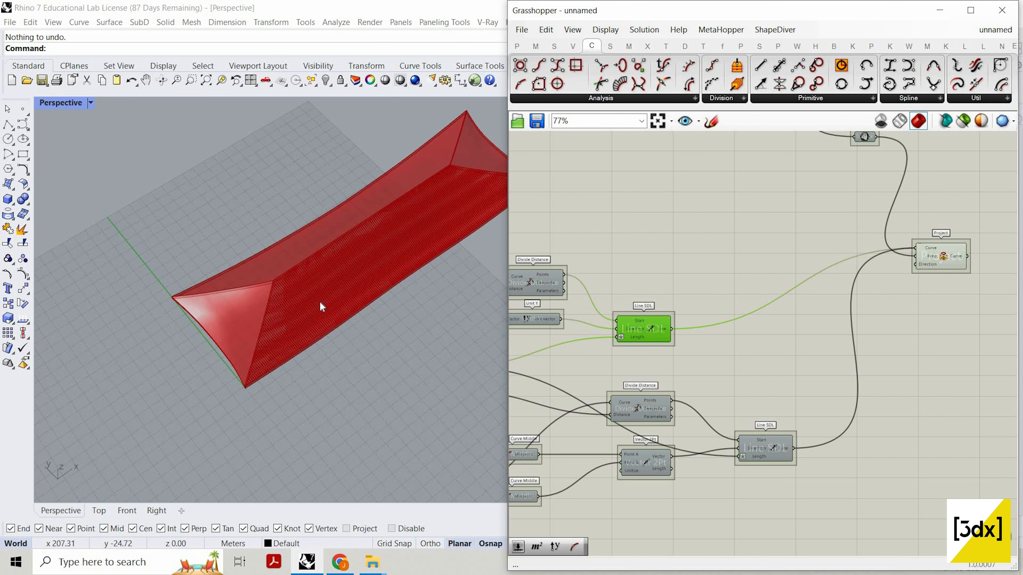
{"action": "scroll", "coordinate": [299, 311], "scroll_direction": "up", "scroll_amount": 5}
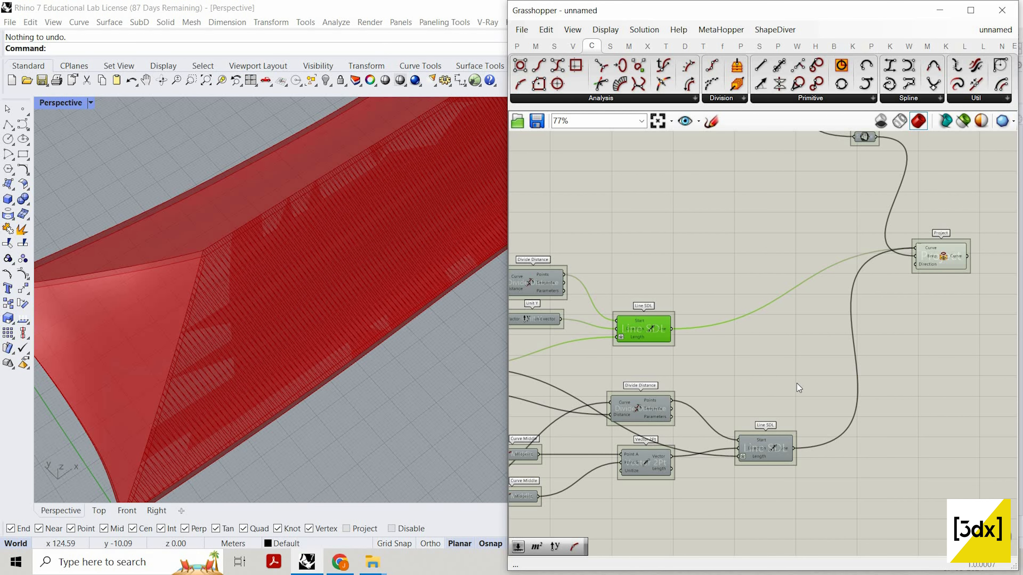
- Disconnect the upper Line SDL from Project's Curve input, leaving only the lower Line SDL connected
{"action": "left_click", "coordinate": [772, 442]}
{"action": "right_click", "coordinate": [764, 354]}
{"action": "left_click", "coordinate": [680, 332]}
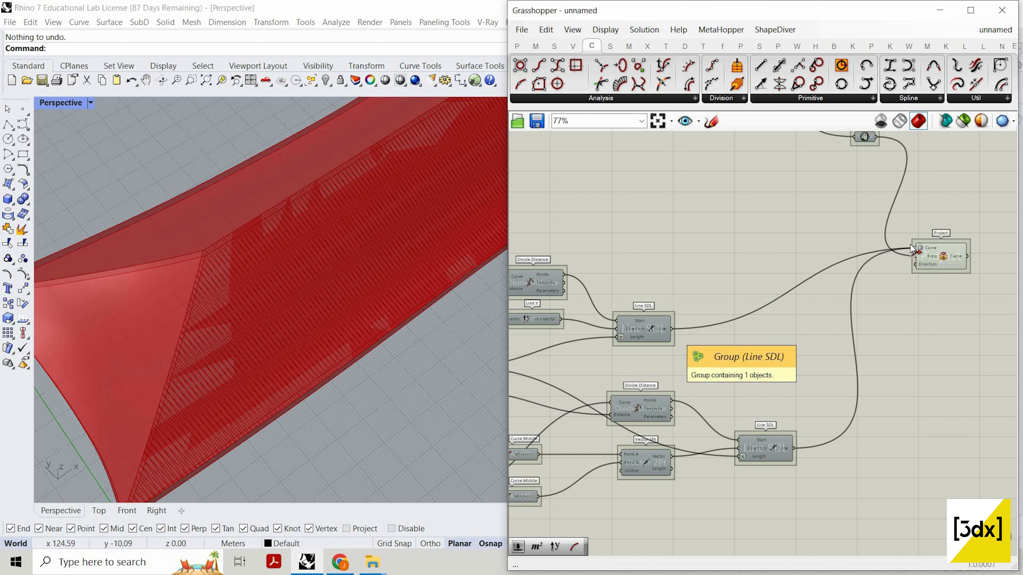
{"action": "scroll", "coordinate": [914, 436], "scroll_direction": "down", "scroll_amount": 2}
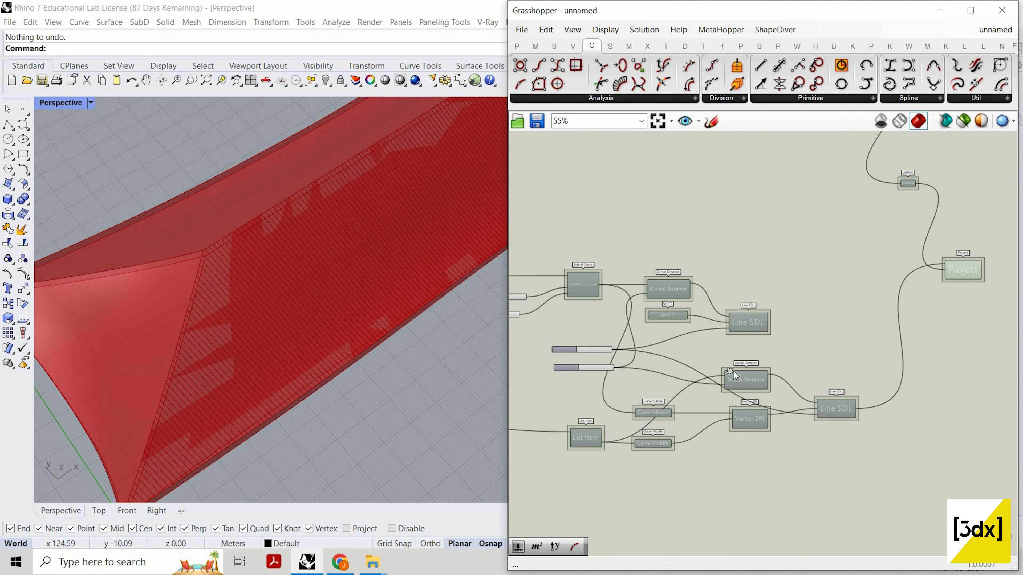
- Group all the components that generate the projection lines into one purple group, leaving Project outside it
{"action": "scroll", "coordinate": [734, 371], "scroll_direction": "down", "scroll_amount": 3}
{"action": "left_click_drag", "start_coordinate": [903, 485], "coordinate": [634, 324]}
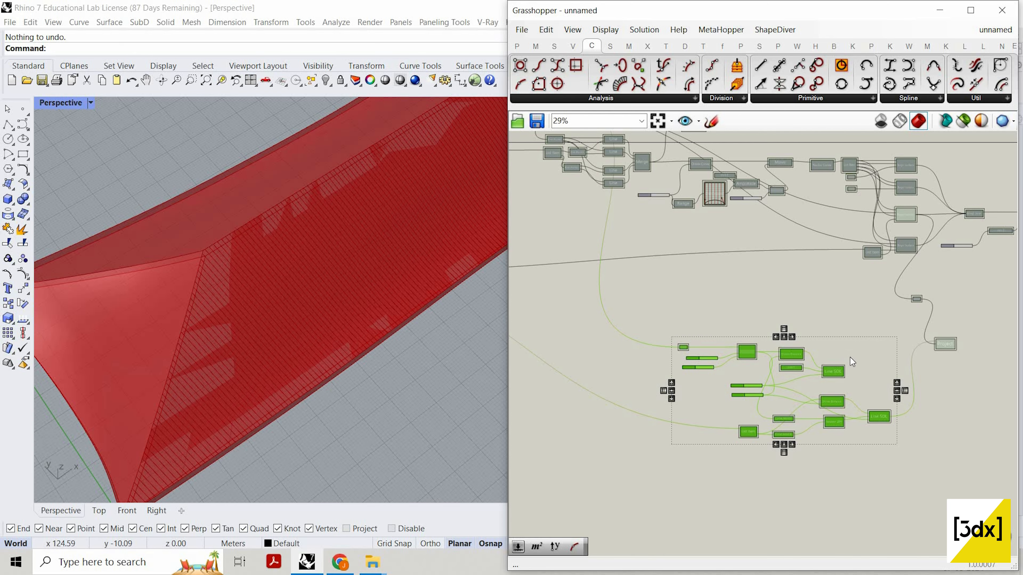
{"action": "key", "text": "ctrl+g"}
{"action": "scroll", "coordinate": [855, 371], "scroll_direction": "up", "scroll_amount": 3}
{"action": "right_click", "coordinate": [855, 371]}
{"action": "left_click", "coordinate": [616, 317]}
{"action": "scroll", "coordinate": [645, 322], "scroll_direction": "down", "scroll_amount": 9}
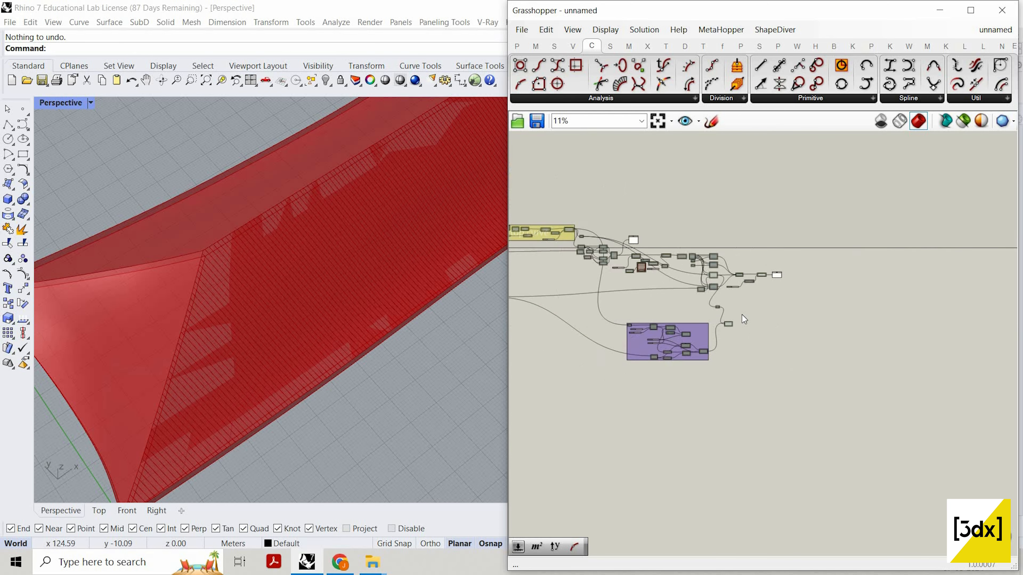
- Examine the remaining projected curves on the roof by highlighting the Project component's output
{"action": "scroll", "coordinate": [744, 320], "scroll_direction": "up", "scroll_amount": 10}
{"action": "left_click", "coordinate": [751, 321]}
{"action": "scroll", "coordinate": [322, 295], "scroll_direction": "down", "scroll_amount": 7}
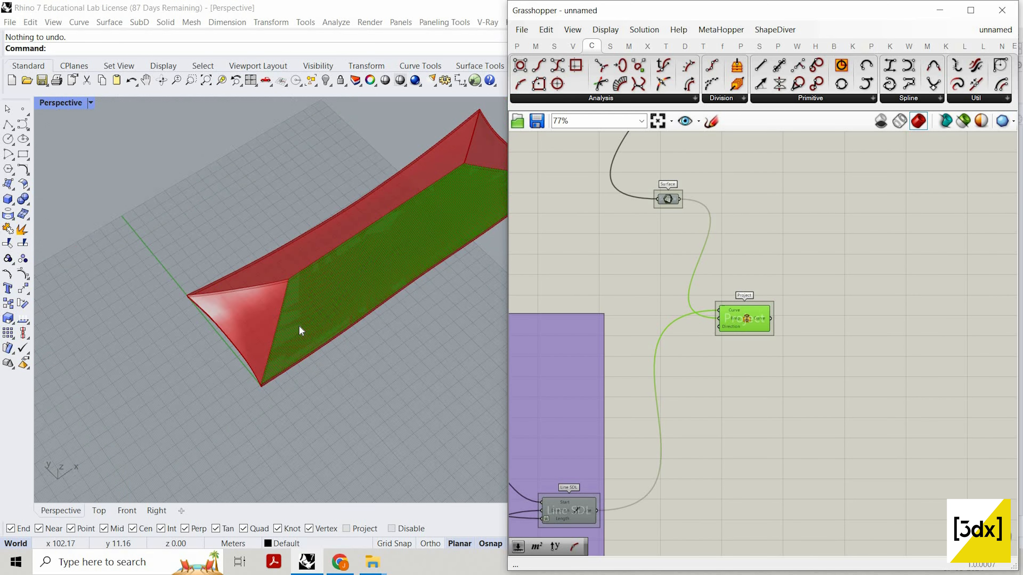
{"action": "scroll", "coordinate": [410, 245], "scroll_direction": "down", "scroll_amount": 2}
{"action": "scroll", "coordinate": [419, 221], "scroll_direction": "up", "scroll_amount": 5}
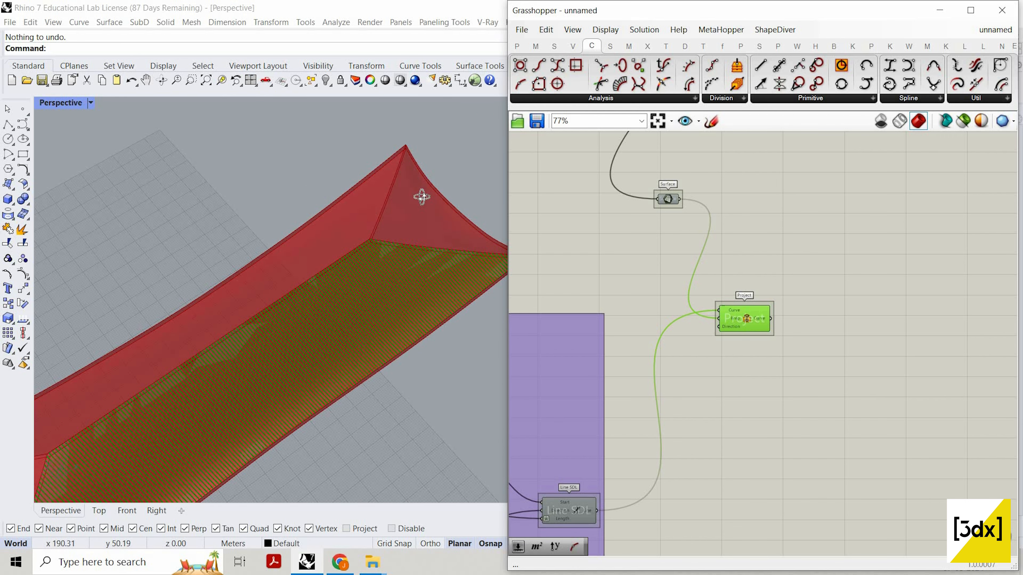
{"action": "right_click_drag", "start_coordinate": [414, 165], "coordinate": [411, 230]}
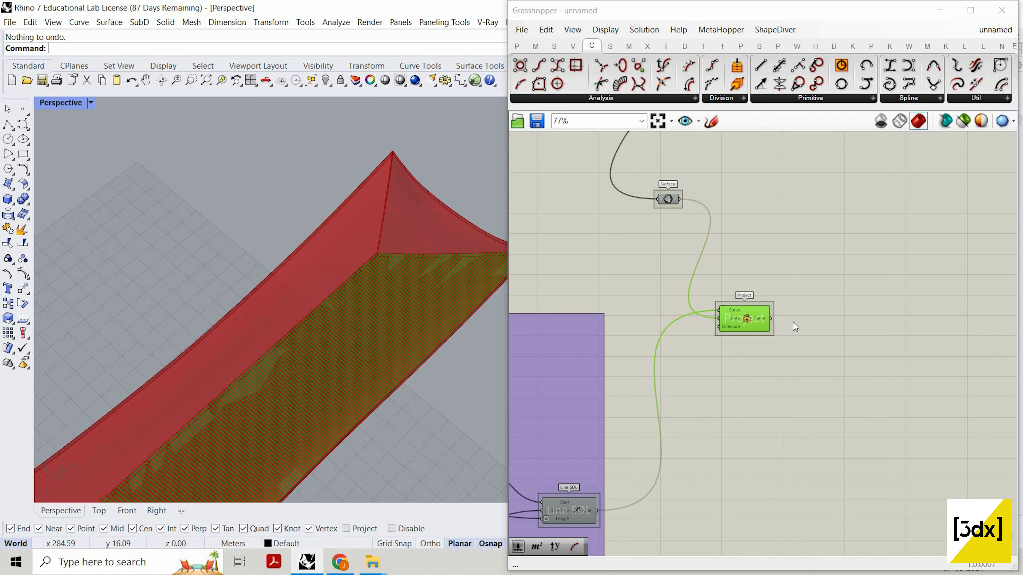
- Add a Dispatch component beside Project and connect Project's Curve output to its List input
{"action": "scroll", "coordinate": [781, 325], "scroll_direction": "down", "scroll_amount": 1}
{"action": "scroll", "coordinate": [780, 326], "scroll_direction": "up", "scroll_amount": 4}
{"action": "double_click", "coordinate": [781, 325]}
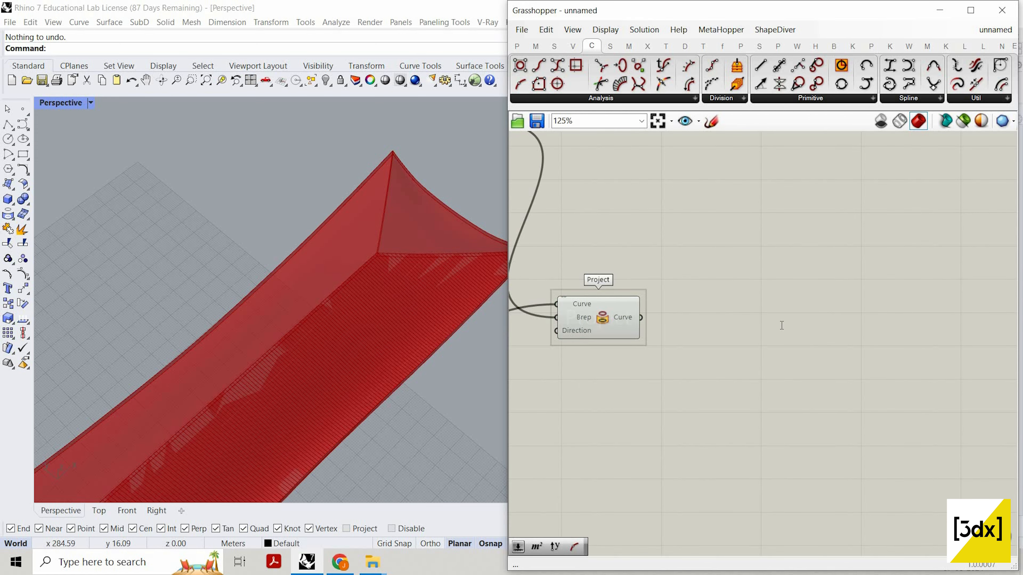
{"action": "type", "text": "disp"}
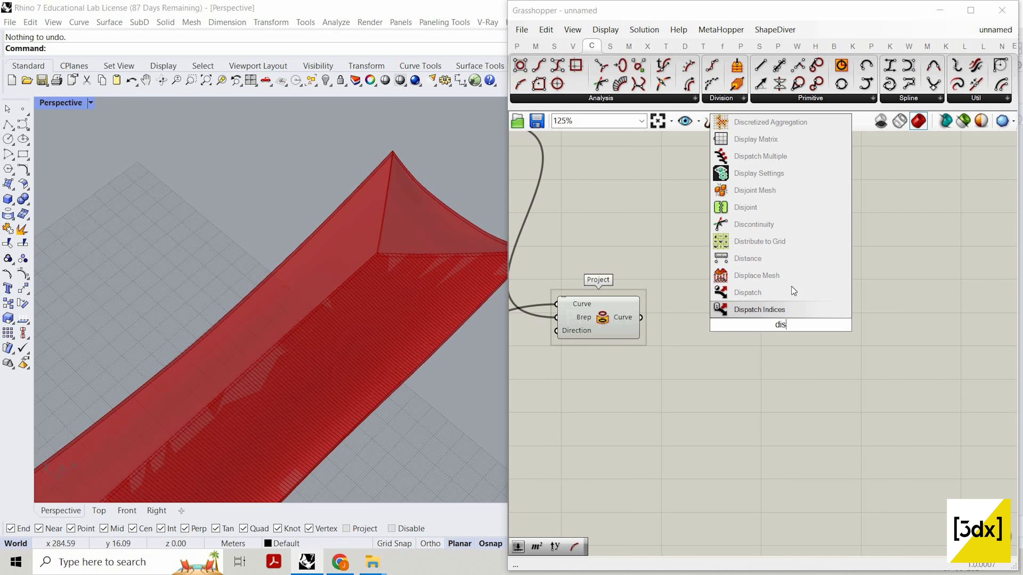
{"action": "left_click", "coordinate": [791, 292]}
{"action": "scroll", "coordinate": [660, 310], "scroll_direction": "up", "scroll_amount": 1}
{"action": "left_click_drag", "start_coordinate": [638, 318], "coordinate": [865, 324]}
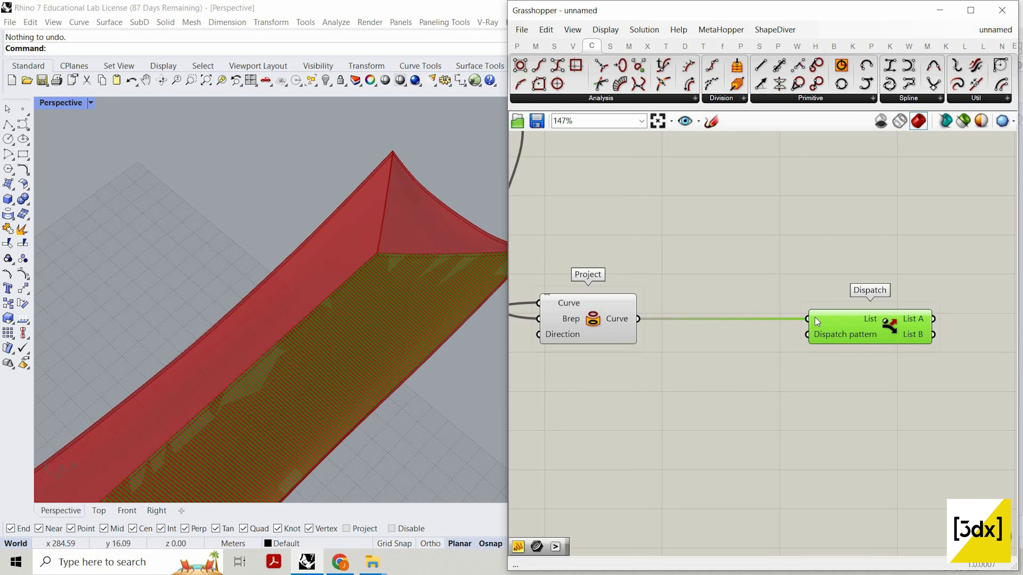
- Add a Larger Than component and place it below Dispatch
{"action": "scroll", "coordinate": [741, 380], "scroll_direction": "up", "scroll_amount": 2}
{"action": "double_click", "coordinate": [741, 380]}
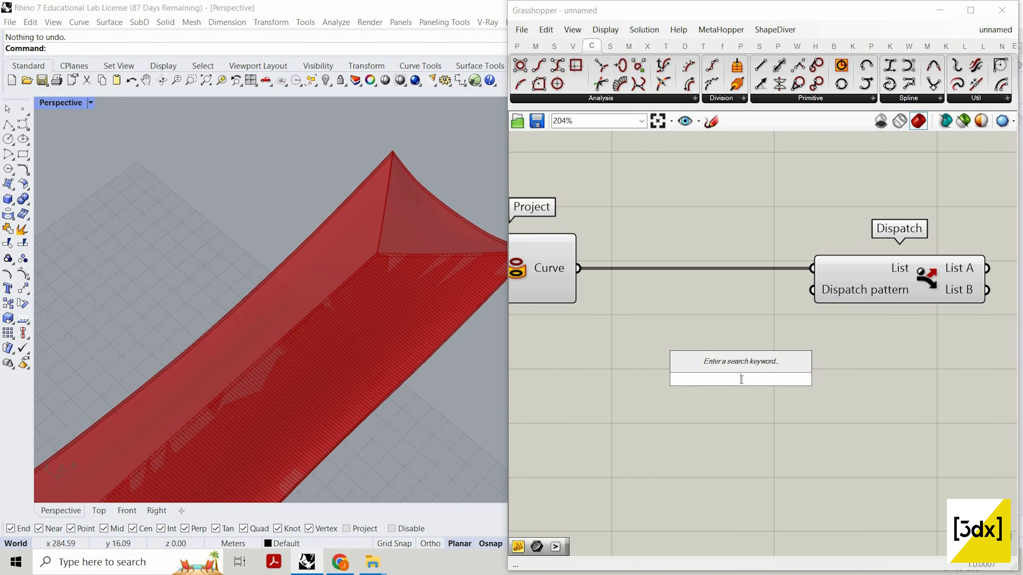
{"action": "type", "text": "large"}
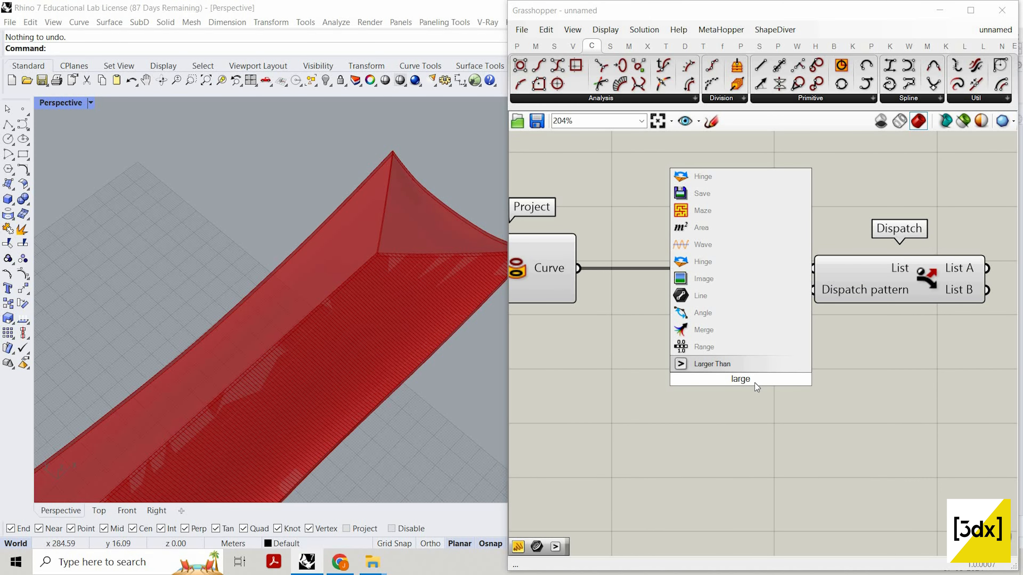
{"action": "key", "text": "Return"}
{"action": "scroll", "coordinate": [832, 422], "scroll_direction": "down", "scroll_amount": 1}
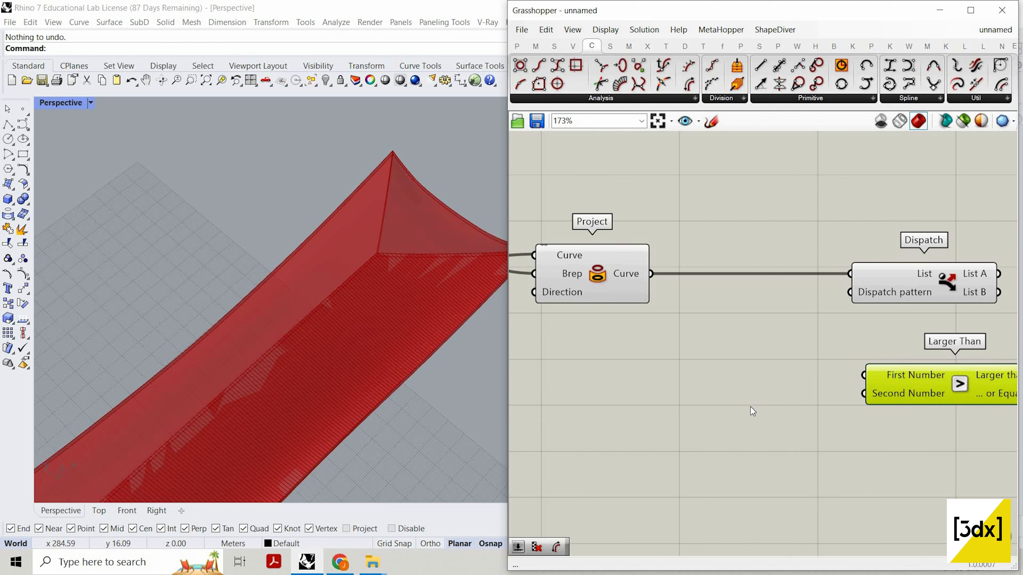
{"action": "scroll", "coordinate": [700, 426], "scroll_direction": "up", "scroll_amount": 1}
{"action": "double_click", "coordinate": [701, 426]}
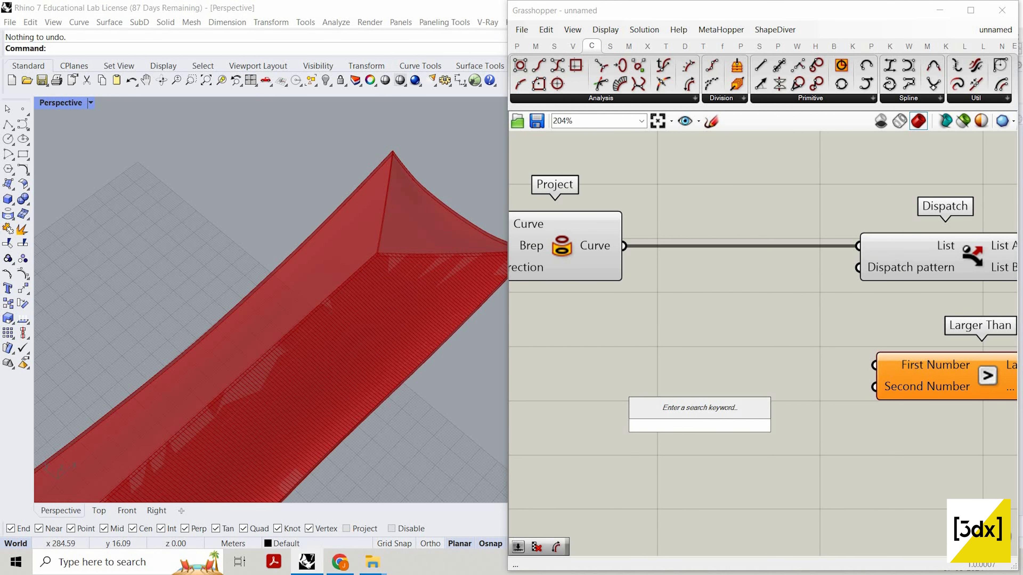
{"action": "type", "text": "cur"}
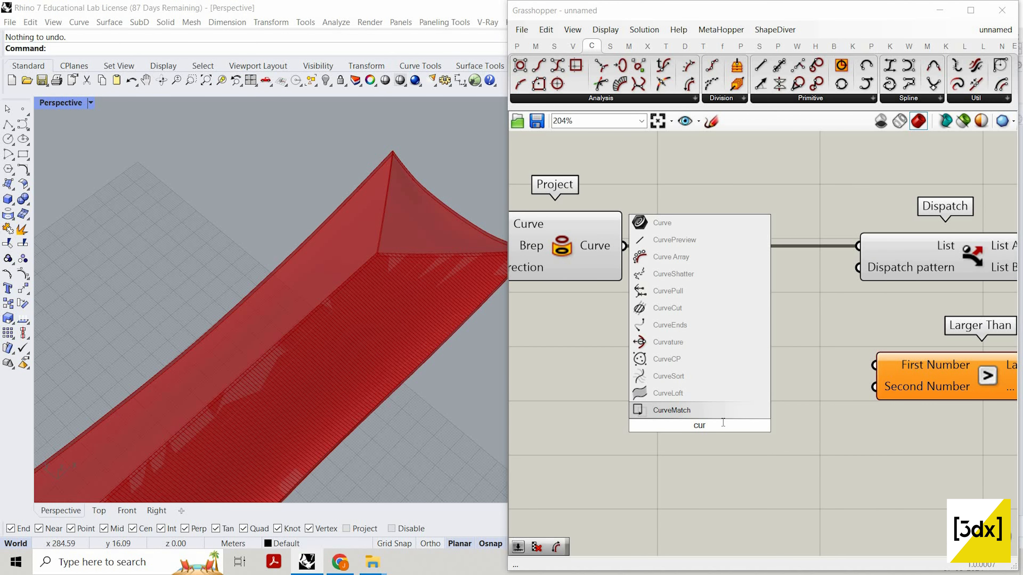
{"action": "type", "text": "ve"}
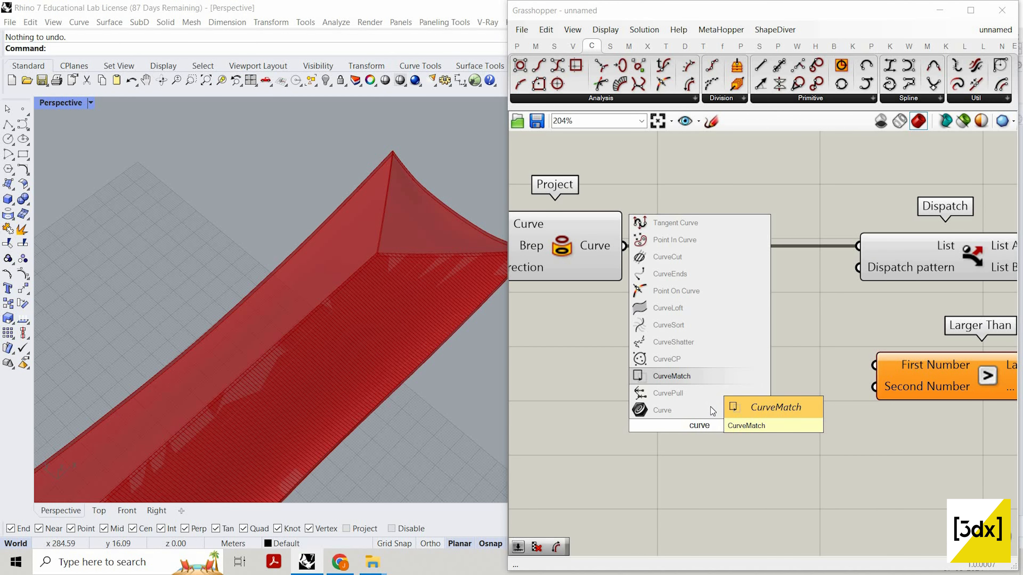
{"action": "type", "text": "leng"}
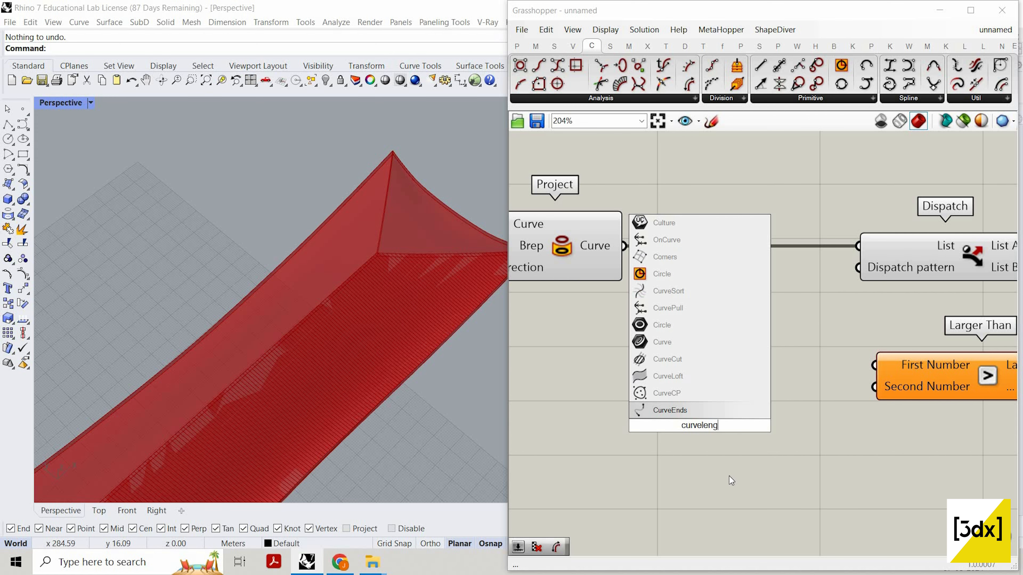
{"action": "left_click", "coordinate": [729, 476]}
- Add a curve Length component below and between Project and Larger Than
{"action": "double_click", "coordinate": [729, 476]}
{"action": "type", "text": "length"}
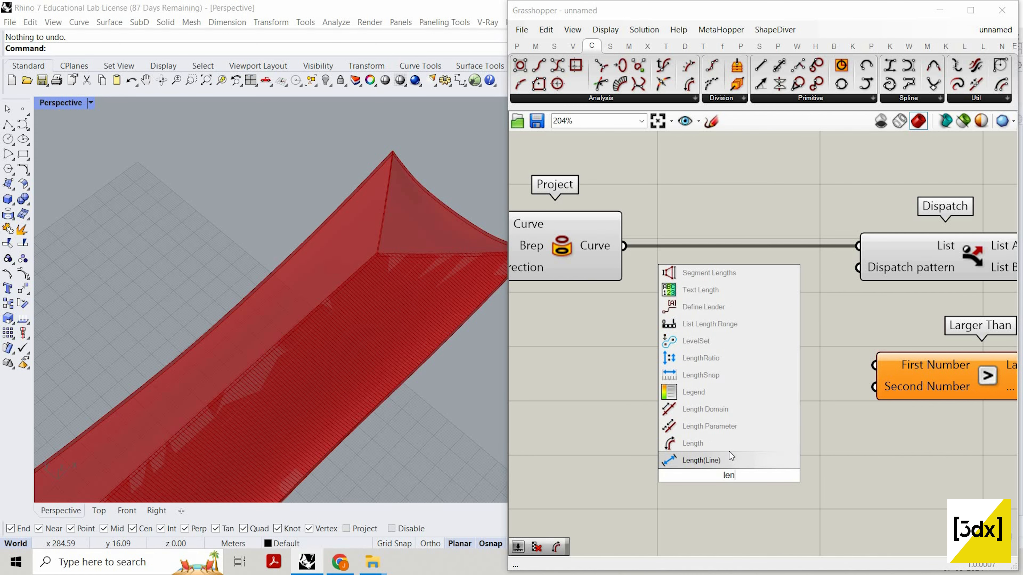
{"action": "key", "text": "Return"}
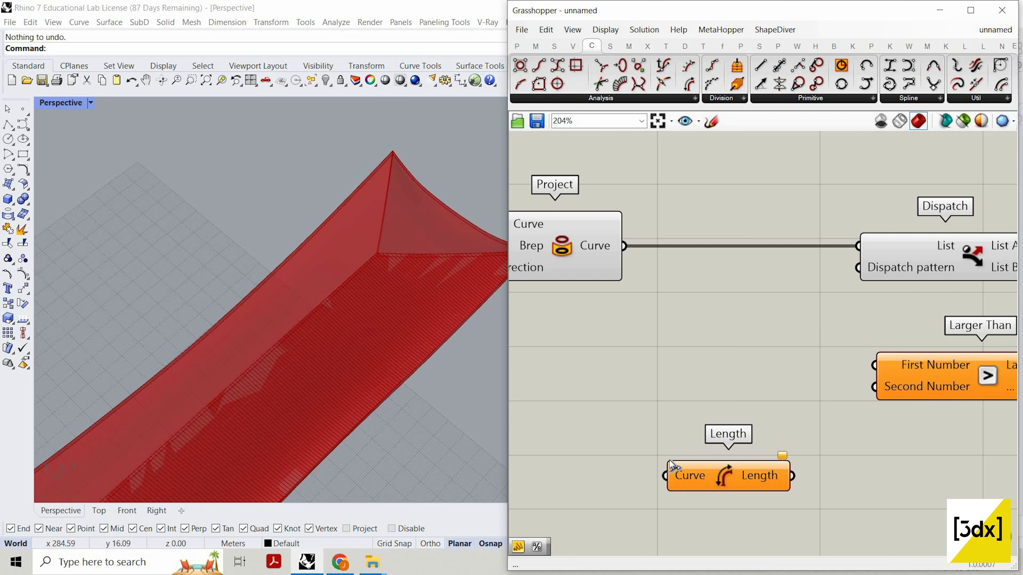
- Connect Project's Curve output to Length, flatten the Length output, and connect it to Larger Than's First Number input
{"action": "left_click_drag", "start_coordinate": [624, 245], "coordinate": [647, 390]}
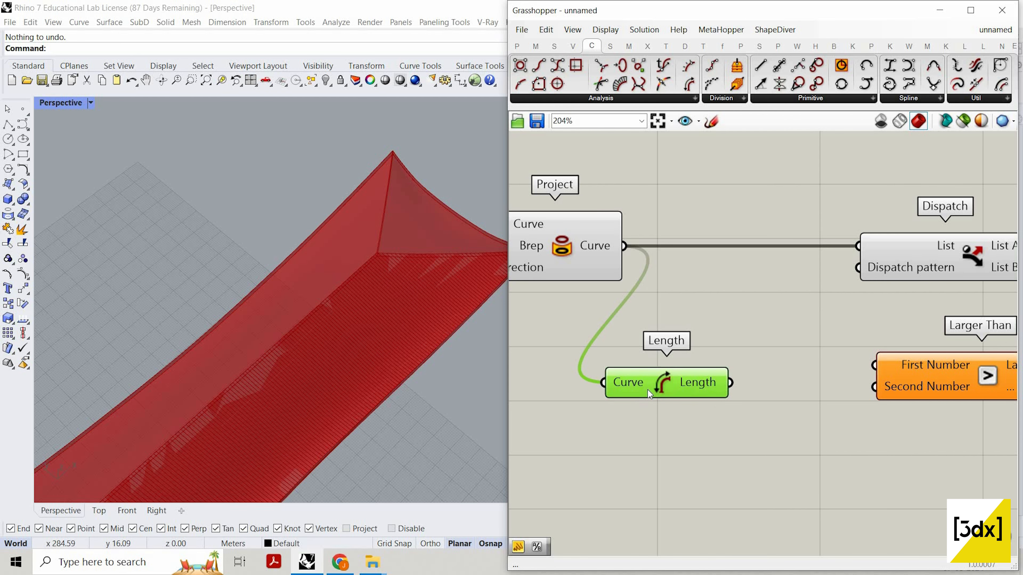
{"action": "scroll", "coordinate": [717, 407], "scroll_direction": "up", "scroll_amount": 2}
{"action": "right_click", "coordinate": [675, 367]}
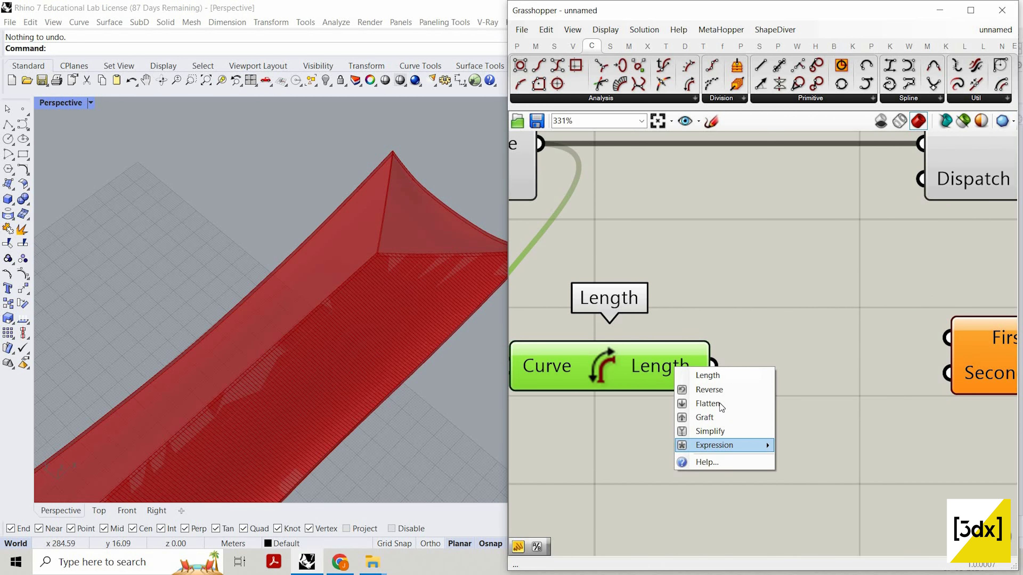
{"action": "left_click", "coordinate": [707, 403]}
{"action": "left_click_drag", "start_coordinate": [714, 363], "coordinate": [857, 389]}
{"action": "scroll", "coordinate": [873, 366], "scroll_direction": "down", "scroll_amount": 2}
{"action": "scroll", "coordinate": [942, 284], "scroll_direction": "down", "scroll_amount": 7}
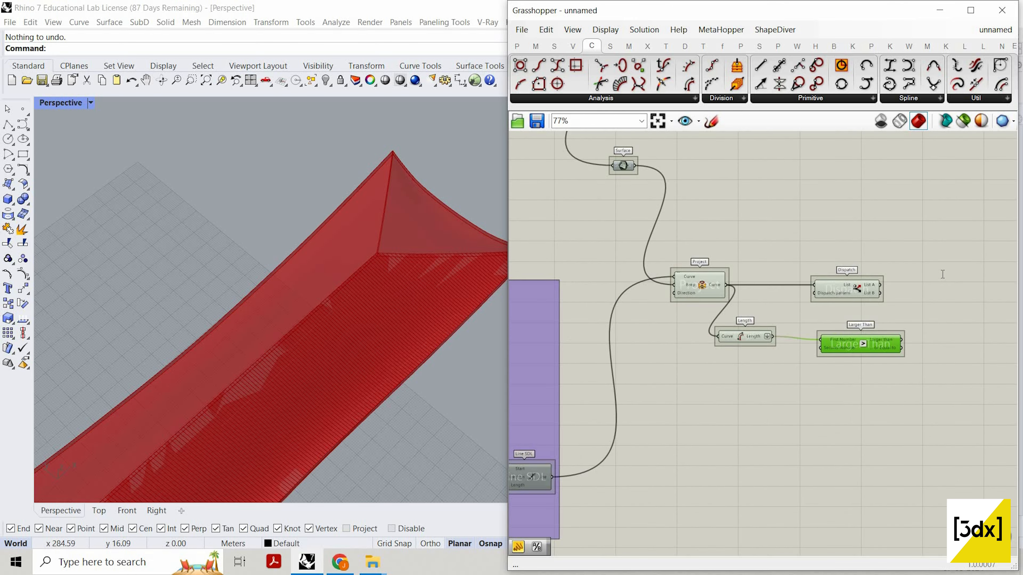
- Add a Curve parameter beside Dispatch and connect Dispatch's List A output to it
{"action": "scroll", "coordinate": [943, 274], "scroll_direction": "up", "scroll_amount": 2}
{"action": "double_click", "coordinate": [943, 275]}
{"action": "type", "text": "curve"}
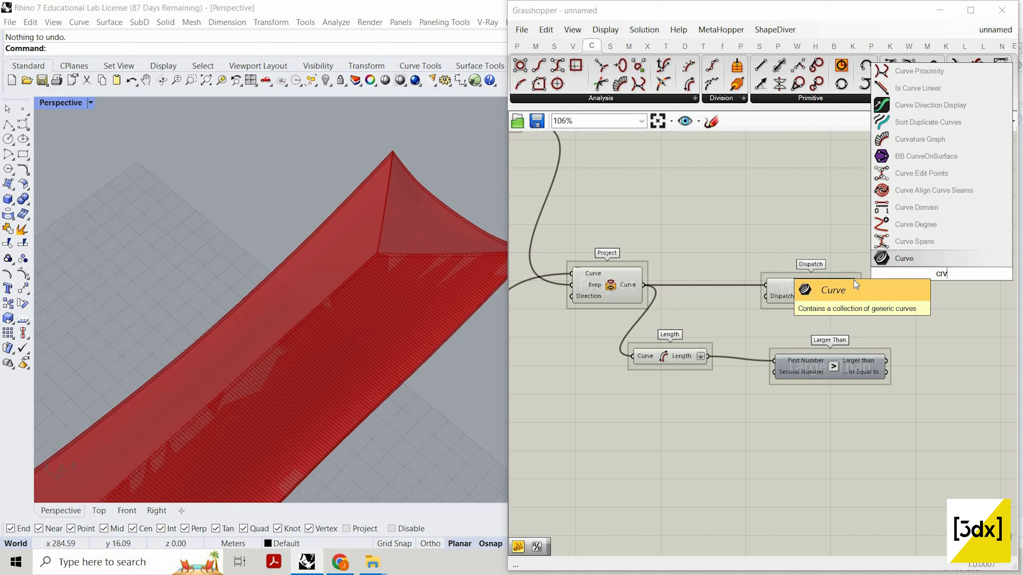
{"action": "left_click", "coordinate": [853, 280]}
{"action": "left_click_drag", "start_coordinate": [933, 274], "coordinate": [856, 285]}
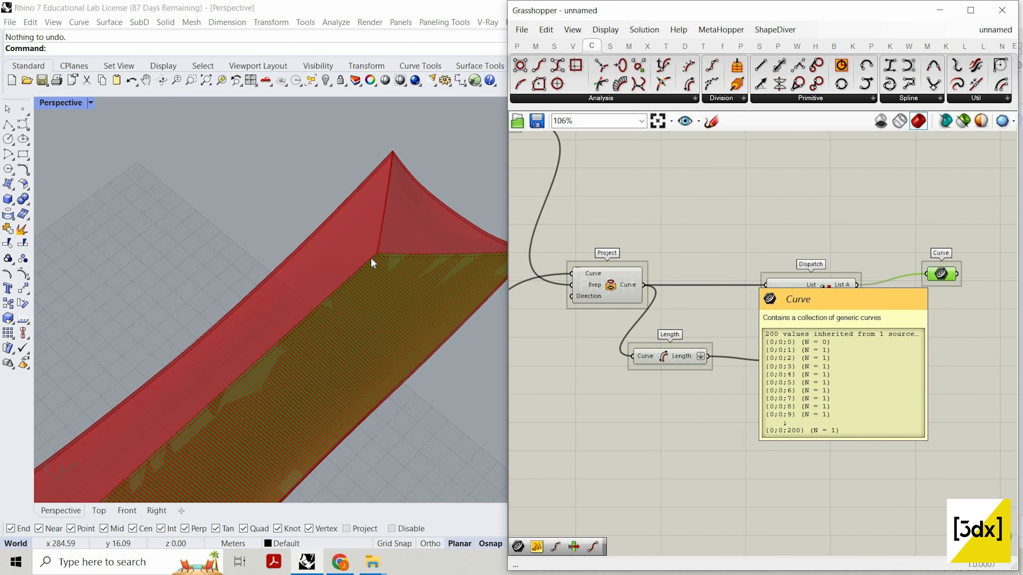
{"action": "scroll", "coordinate": [368, 200], "scroll_direction": "up", "scroll_amount": 3}
{"action": "scroll", "coordinate": [369, 200], "scroll_direction": "up", "scroll_amount": 3}
{"action": "scroll", "coordinate": [745, 292], "scroll_direction": "up", "scroll_amount": 1}
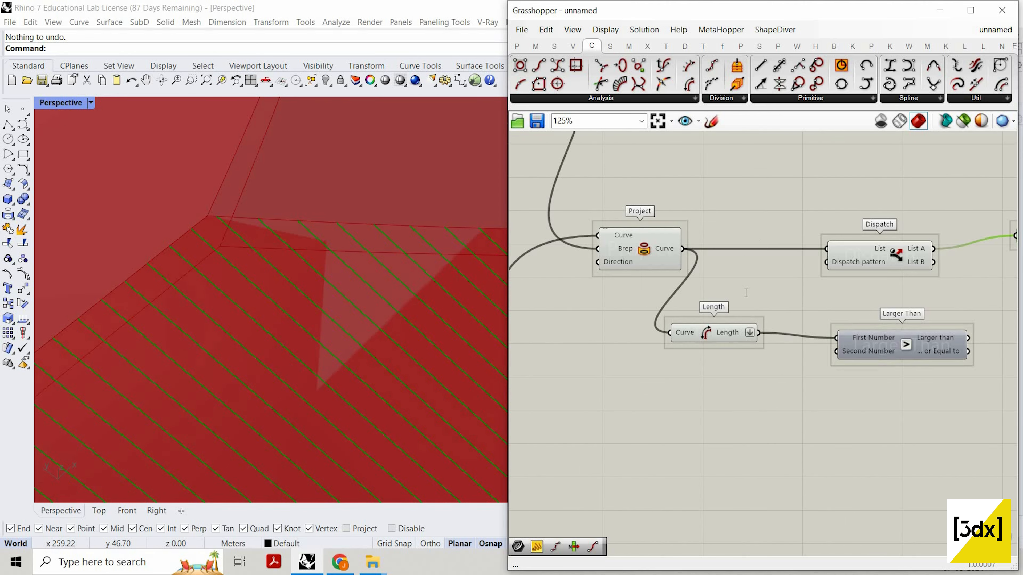
{"action": "left_click", "coordinate": [753, 296]}
{"action": "double_click", "coordinate": [753, 296]}
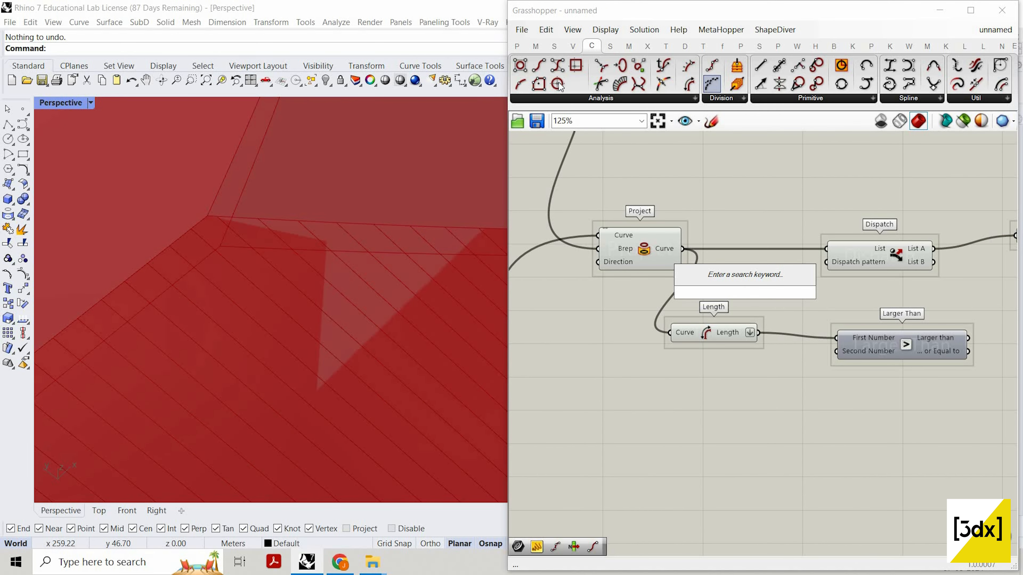
{"action": "key", "text": "Escape"}
{"action": "scroll", "coordinate": [826, 278], "scroll_direction": "down", "scroll_amount": 1}
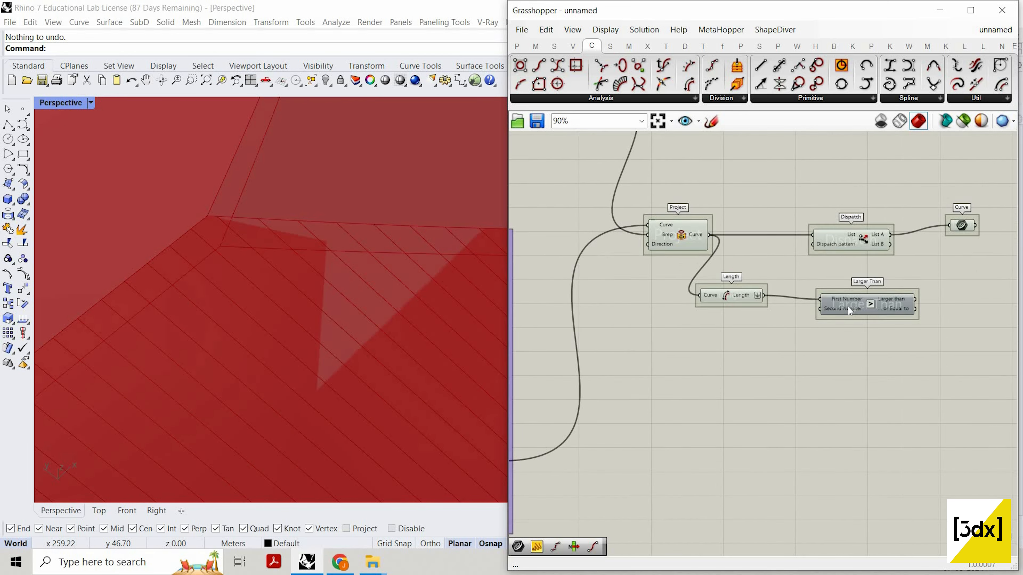
- Rearrange the Length and Larger Than components so they sit farther apart below Project and Dispatch
{"action": "left_click", "coordinate": [821, 298]}
{"action": "scroll", "coordinate": [757, 282], "scroll_direction": "down", "scroll_amount": 2}
{"action": "left_click_drag", "start_coordinate": [701, 278], "coordinate": [656, 299]}
{"action": "left_click_drag", "start_coordinate": [796, 293], "coordinate": [789, 299]}
{"action": "scroll", "coordinate": [782, 299], "scroll_direction": "up", "scroll_amount": 4}
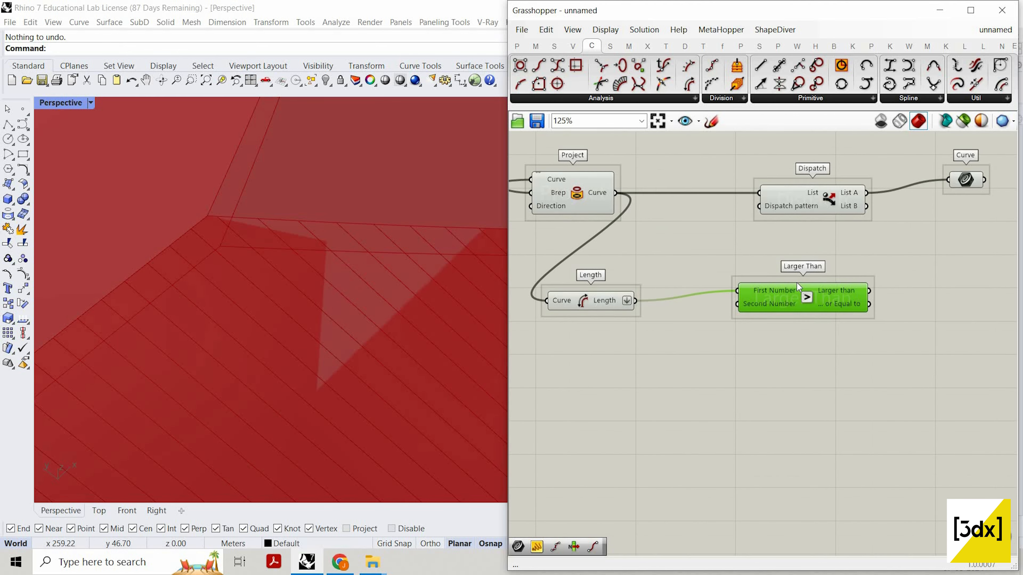
{"action": "scroll", "coordinate": [846, 262], "scroll_direction": "down", "scroll_amount": 1}
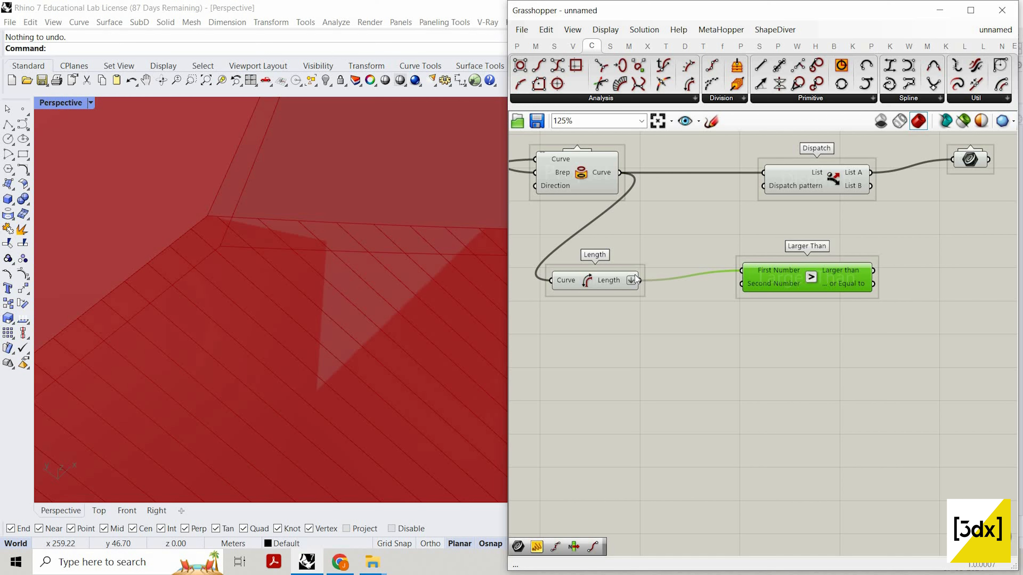
- Add a Panel fed by the Length output, make it taller, and place it below Larger Than
{"action": "left_click", "coordinate": [517, 46]}
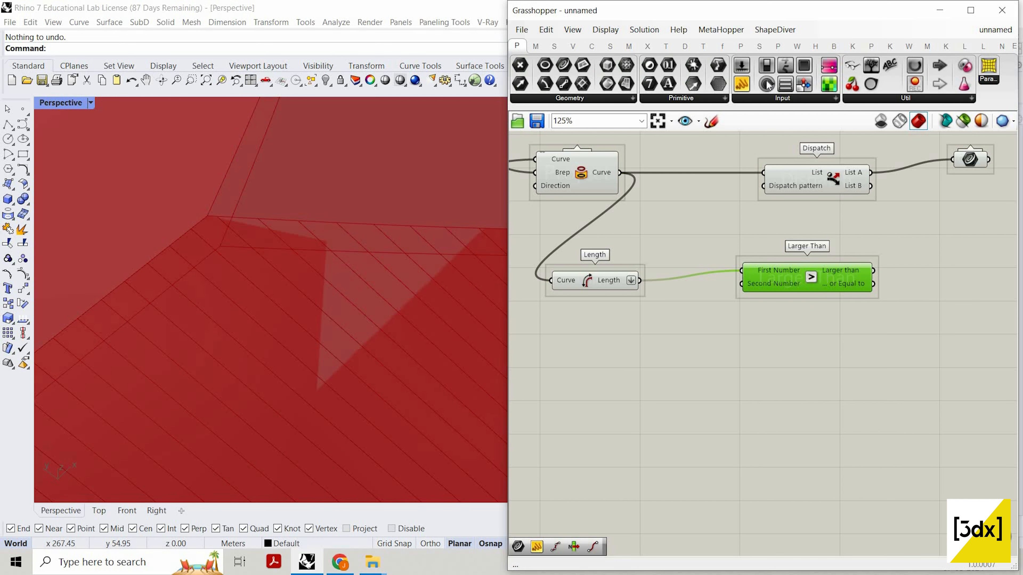
{"action": "left_click", "coordinate": [742, 84]}
{"action": "left_click", "coordinate": [722, 444]}
{"action": "left_click_drag", "start_coordinate": [641, 281], "coordinate": [765, 405]}
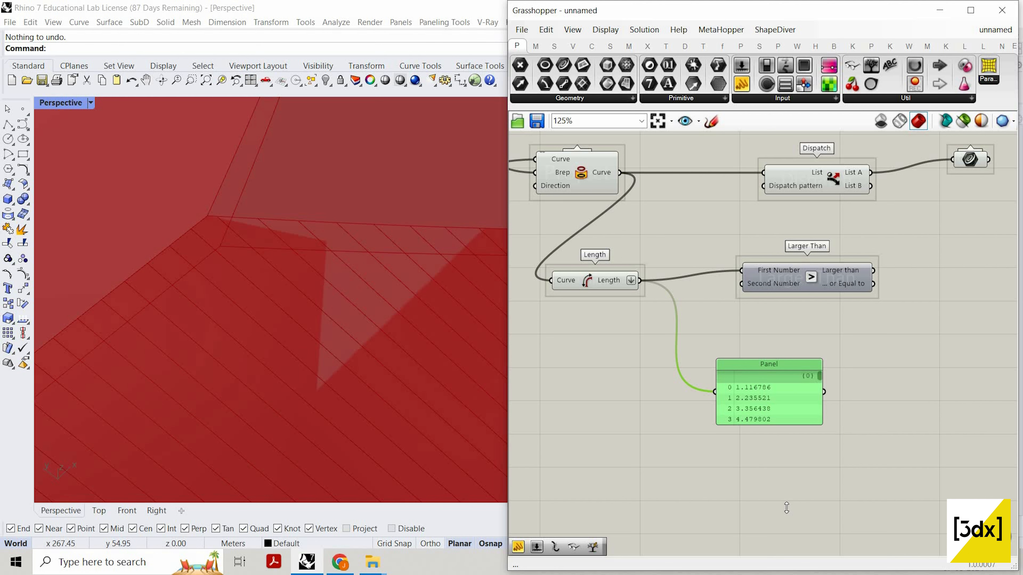
{"action": "left_click_drag", "start_coordinate": [770, 426], "coordinate": [770, 515]}
{"action": "left_click_drag", "start_coordinate": [767, 478], "coordinate": [849, 444]}
- Add a number slider with the value 1 and connect it to Larger Than's Second Number input
{"action": "double_click", "coordinate": [625, 412]}
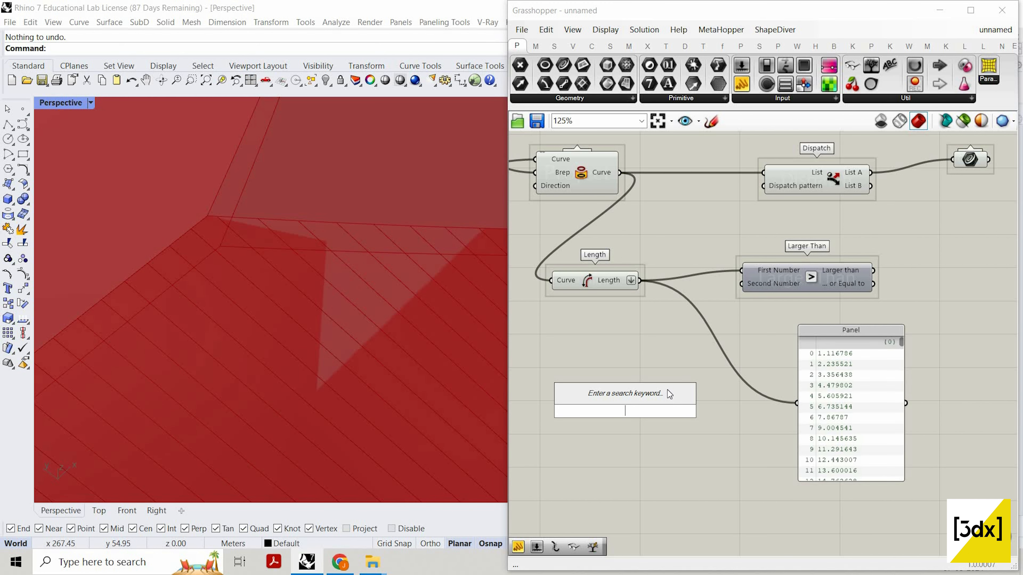
{"action": "type", "text": "1"}
{"action": "key", "text": "Return"}
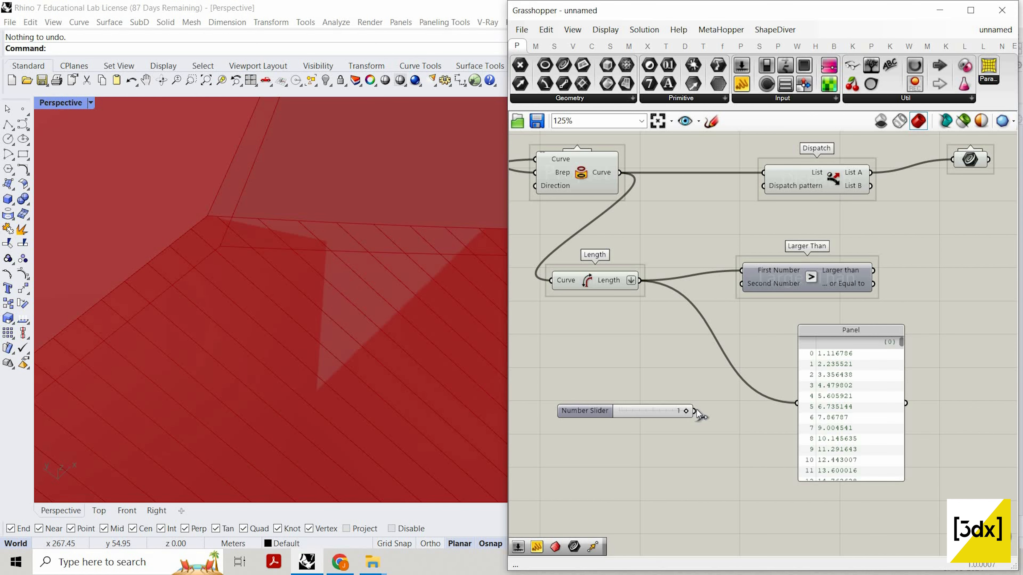
{"action": "left_click_drag", "start_coordinate": [695, 411], "coordinate": [743, 285]}
{"action": "scroll", "coordinate": [777, 293], "scroll_direction": "down", "scroll_amount": 1}
{"action": "scroll", "coordinate": [777, 293], "scroll_direction": "up", "scroll_amount": 1}
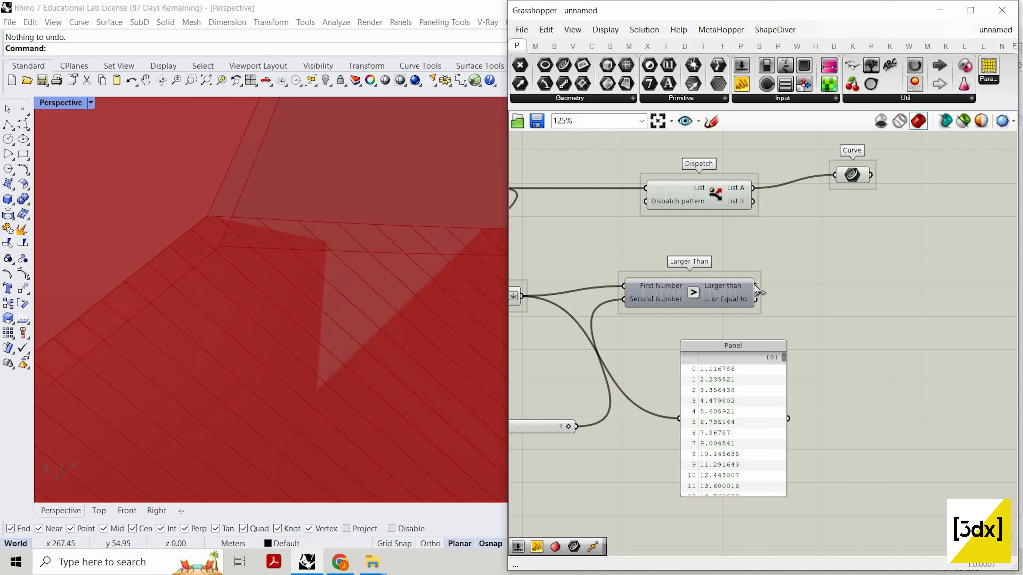
- Connect the Larger than output to the Panel and to Dispatch's Dispatch pattern input
{"action": "left_click_drag", "start_coordinate": [759, 291], "coordinate": [600, 200]}
{"action": "left_click_drag", "start_coordinate": [757, 287], "coordinate": [673, 423]}
{"action": "left_click_drag", "start_coordinate": [749, 309], "coordinate": [679, 418]}
{"action": "left_click_drag", "start_coordinate": [755, 285], "coordinate": [645, 201]}
{"action": "scroll", "coordinate": [542, 261], "scroll_direction": "down", "scroll_amount": 2}
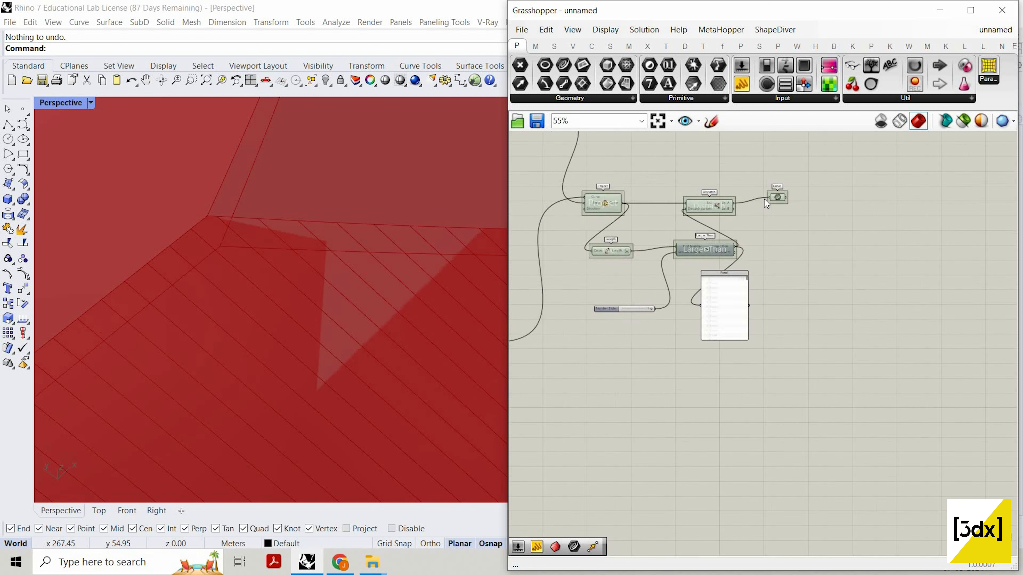
{"action": "scroll", "coordinate": [322, 315], "scroll_direction": "down", "scroll_amount": 10}
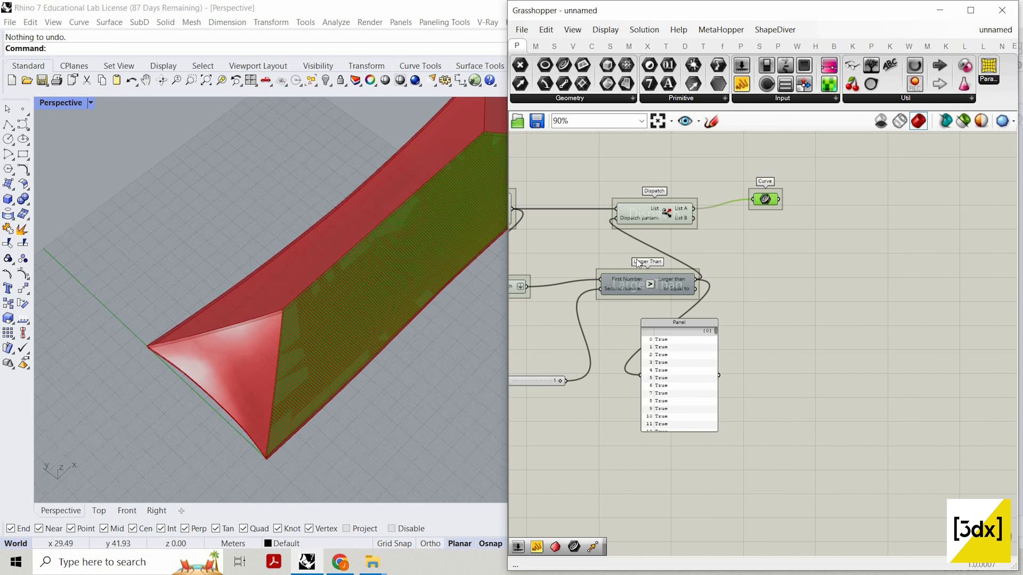
{"action": "scroll", "coordinate": [266, 355], "scroll_direction": "up", "scroll_amount": 5}
{"action": "scroll", "coordinate": [626, 403], "scroll_direction": "down", "scroll_amount": 2}
{"action": "scroll", "coordinate": [626, 403], "scroll_direction": "up", "scroll_amount": 2}
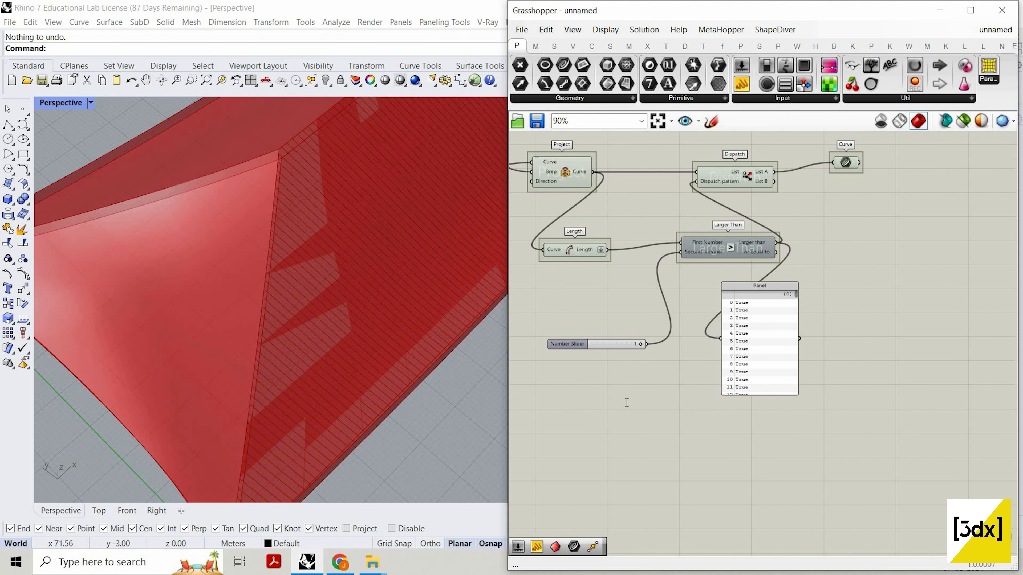
- Add a second number slider with the value 20 and connect it to Larger Than's Second Number input instead
{"action": "double_click", "coordinate": [626, 403]}
{"action": "type", "text": "20"}
{"action": "key", "text": "Return"}
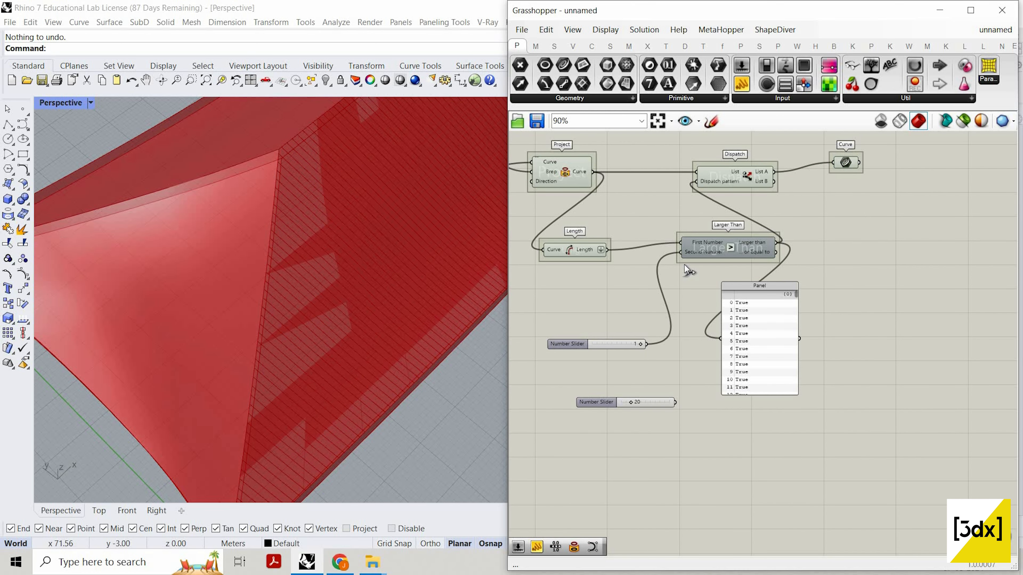
{"action": "left_click_drag", "start_coordinate": [684, 253], "coordinate": [682, 252]}
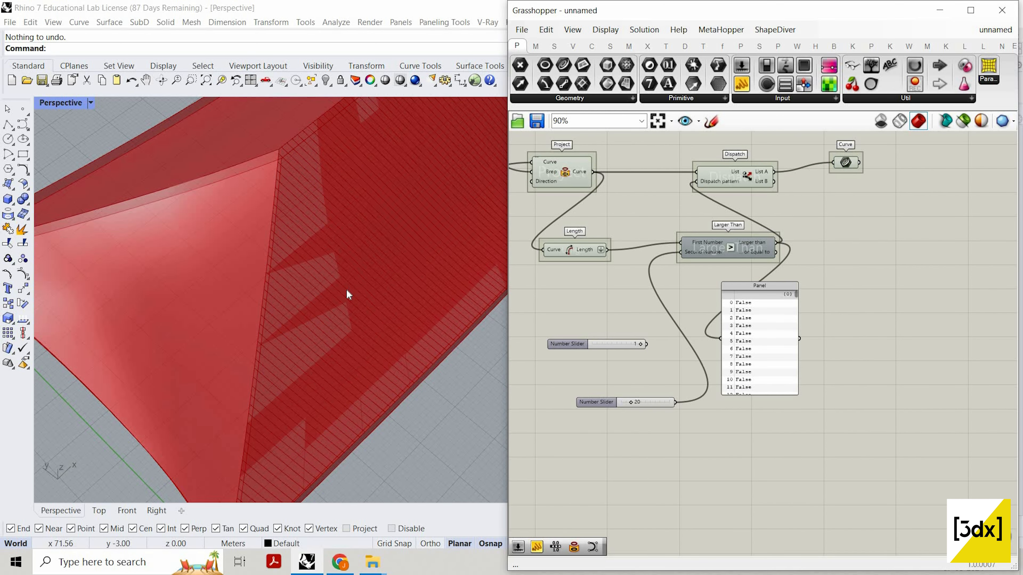
{"action": "scroll", "coordinate": [349, 295], "scroll_direction": "down", "scroll_amount": 6}
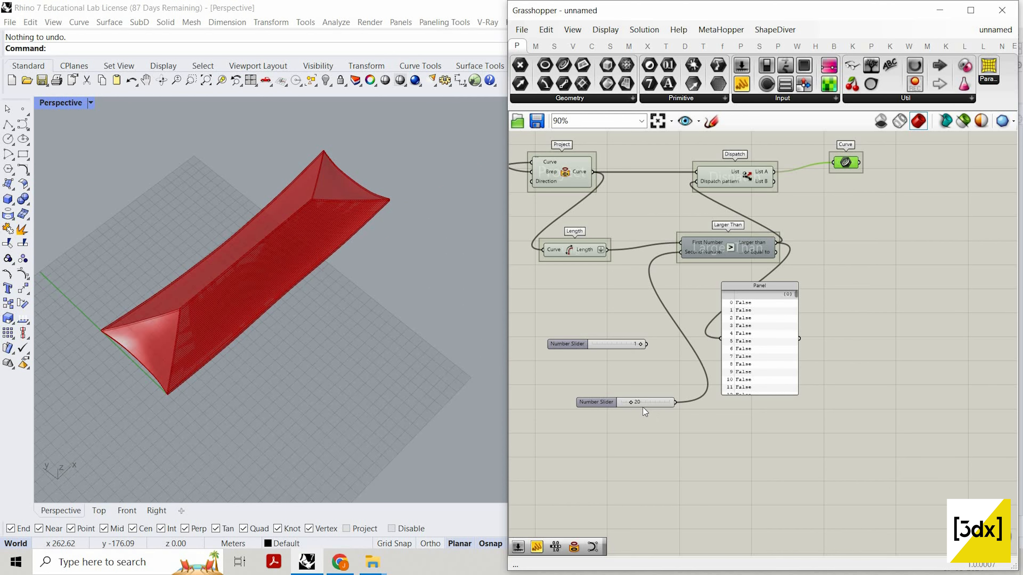
- Set the connected length-threshold slider to 8 and check the projected curves on the roof
{"action": "scroll", "coordinate": [645, 411], "scroll_direction": "up", "scroll_amount": 3}
{"action": "left_click_drag", "start_coordinate": [614, 410], "coordinate": [611, 408]}
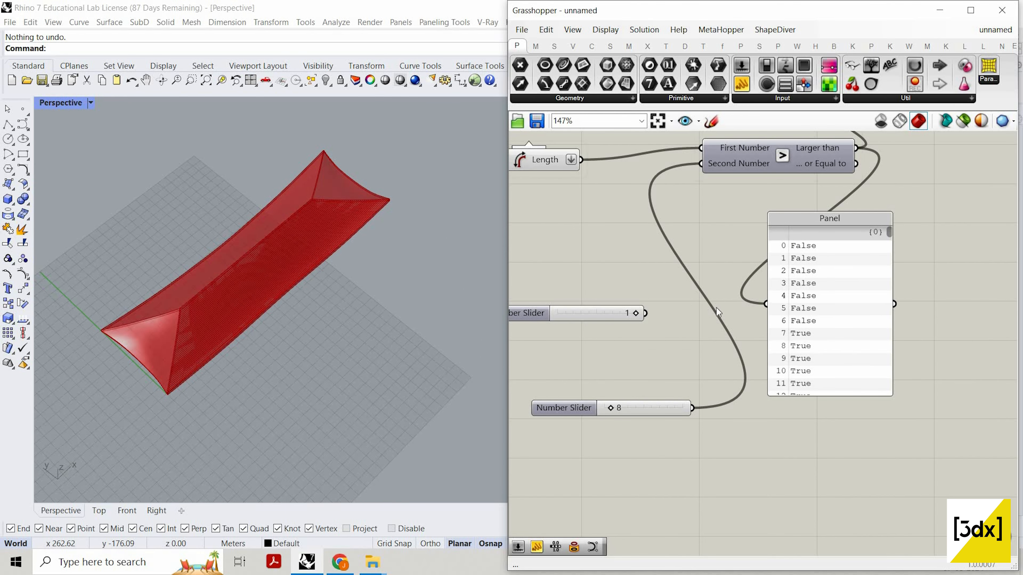
{"action": "right_click_drag", "start_coordinate": [844, 183], "coordinate": [740, 299]}
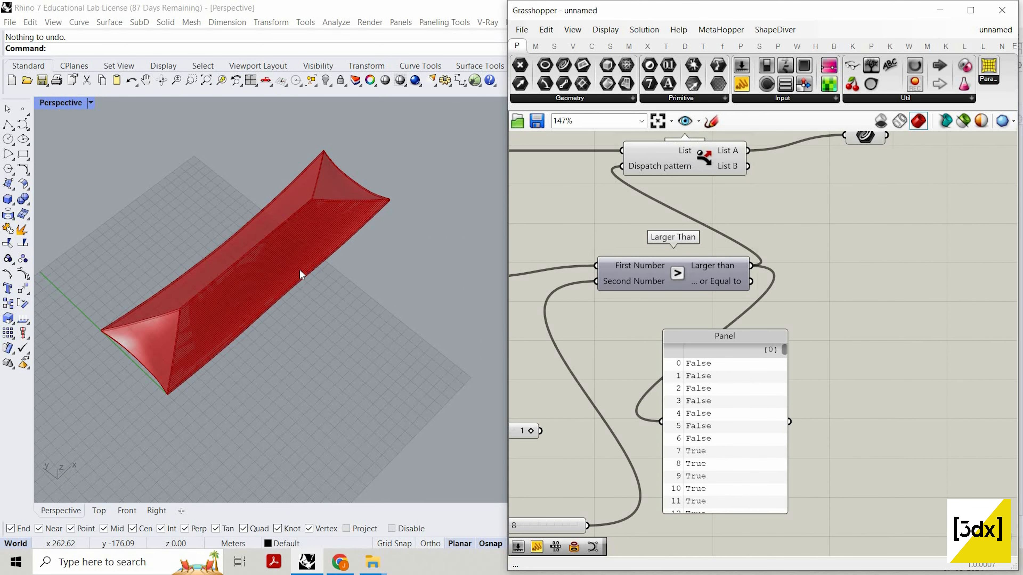
{"action": "scroll", "coordinate": [282, 294], "scroll_direction": "up", "scroll_amount": 8}
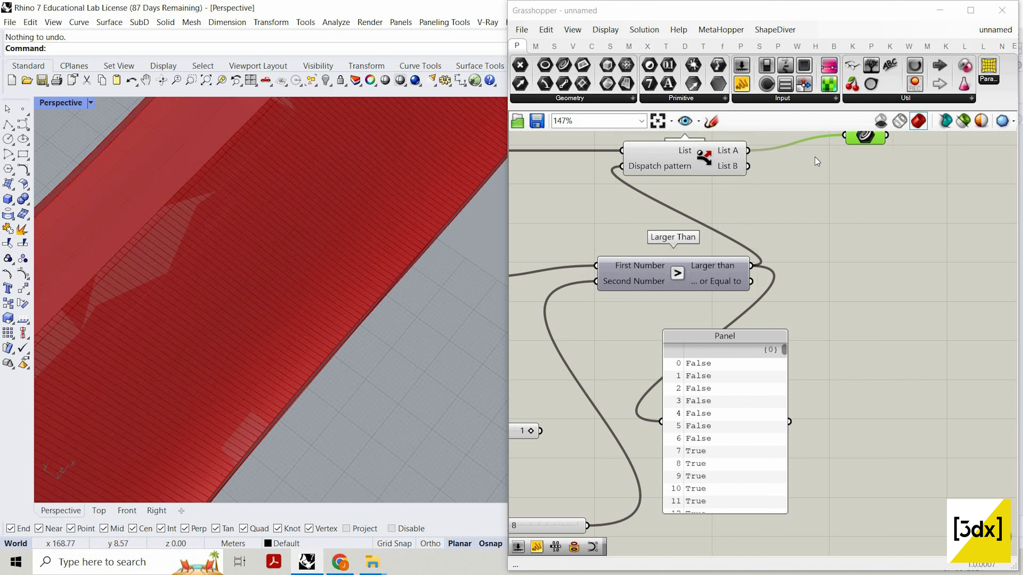
{"action": "scroll", "coordinate": [371, 306], "scroll_direction": "down", "scroll_amount": 5}
{"action": "scroll", "coordinate": [766, 243], "scroll_direction": "down", "scroll_amount": 1}
- Switch the Curve parameter's source to Dispatch's List B output and flatten Dispatch's List input
{"action": "left_click_drag", "start_coordinate": [846, 153], "coordinate": [751, 178]}
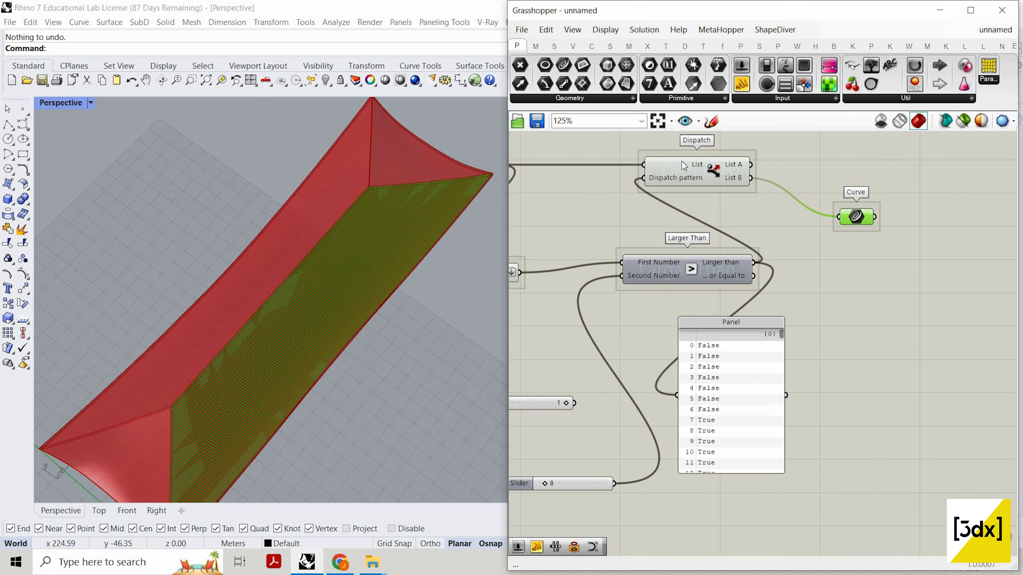
{"action": "left_click", "coordinate": [662, 151]}
{"action": "right_click", "coordinate": [661, 163]}
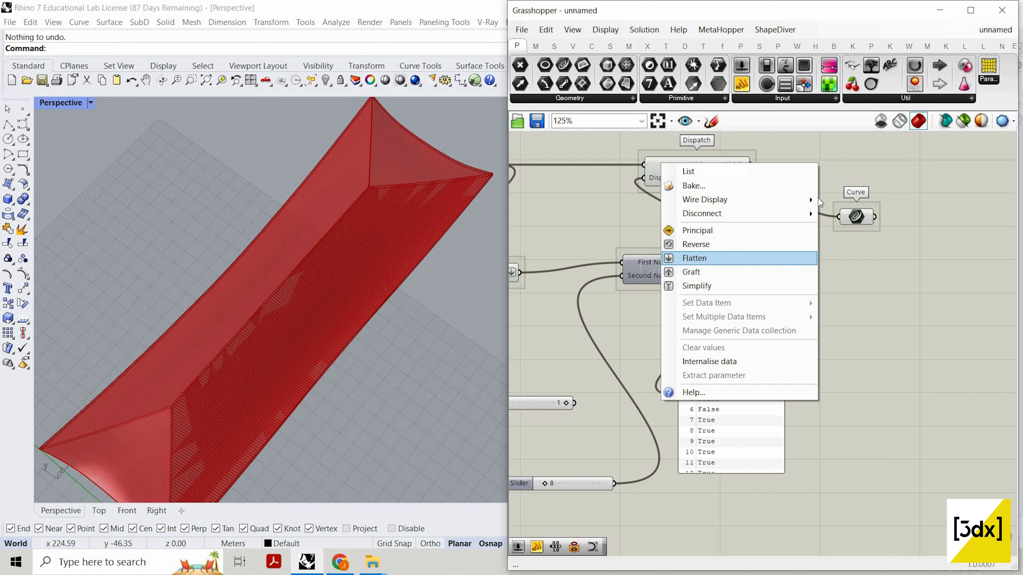
{"action": "left_click", "coordinate": [685, 258]}
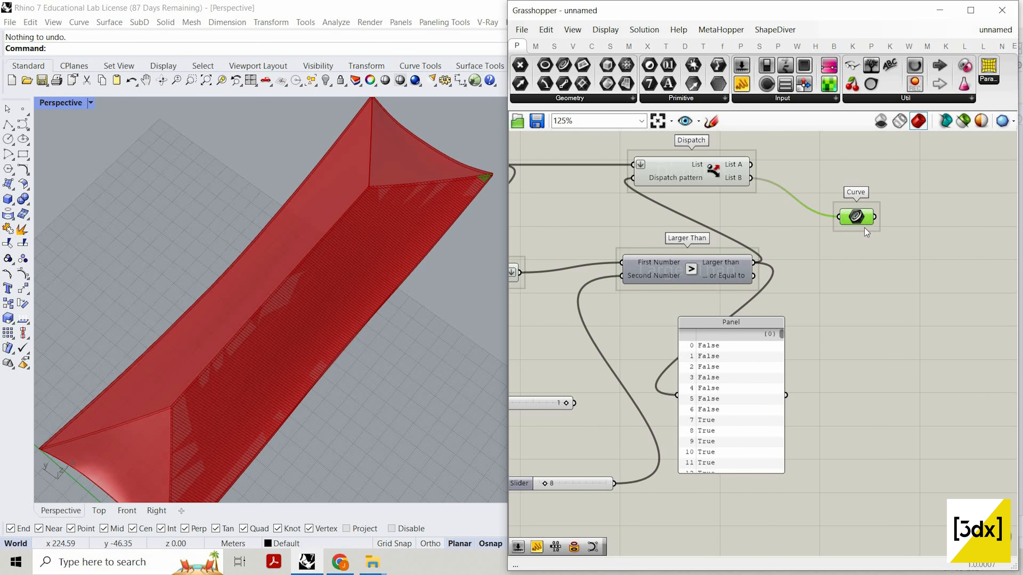
- Move the Curve parameter slightly up, connect it to Dispatch's List A output, and examine the filtered curves at the roof corners
{"action": "left_click_drag", "start_coordinate": [856, 217], "coordinate": [862, 195]}
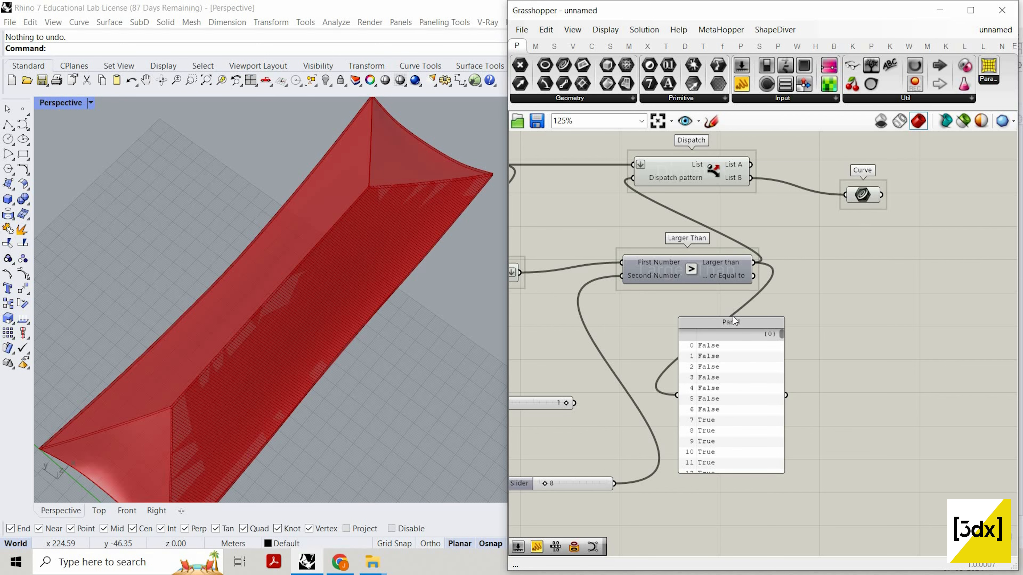
{"action": "left_click_drag", "start_coordinate": [750, 164], "coordinate": [853, 195]}
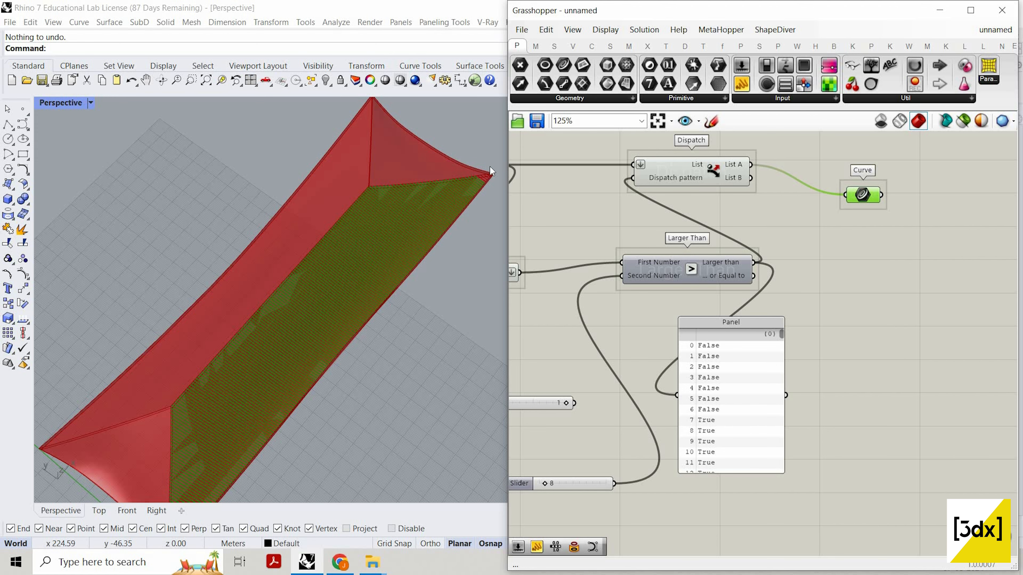
{"action": "scroll", "coordinate": [379, 257], "scroll_direction": "up", "scroll_amount": 4}
{"action": "scroll", "coordinate": [242, 413], "scroll_direction": "down", "scroll_amount": 5}
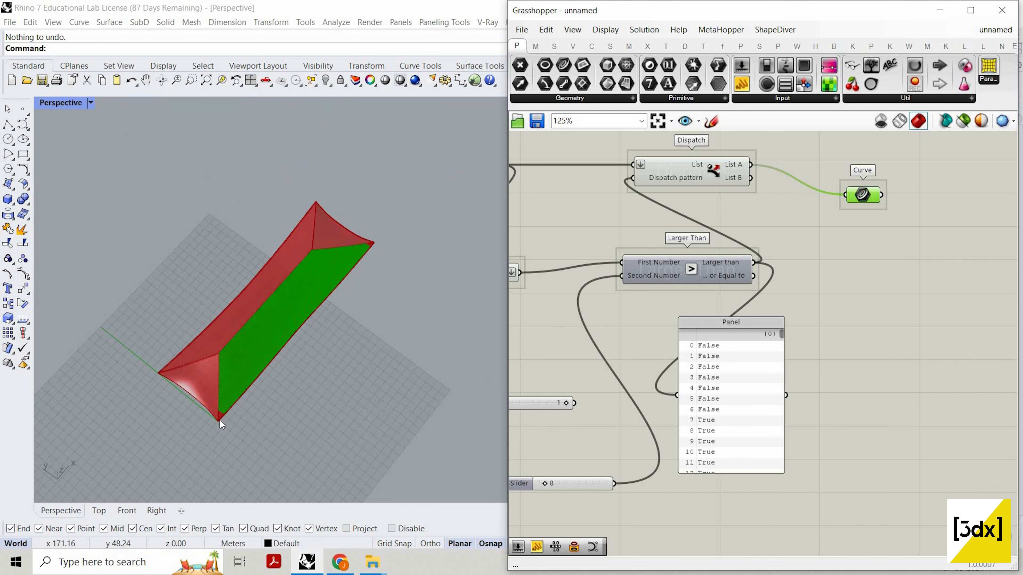
{"action": "scroll", "coordinate": [203, 406], "scroll_direction": "up", "scroll_amount": 6}
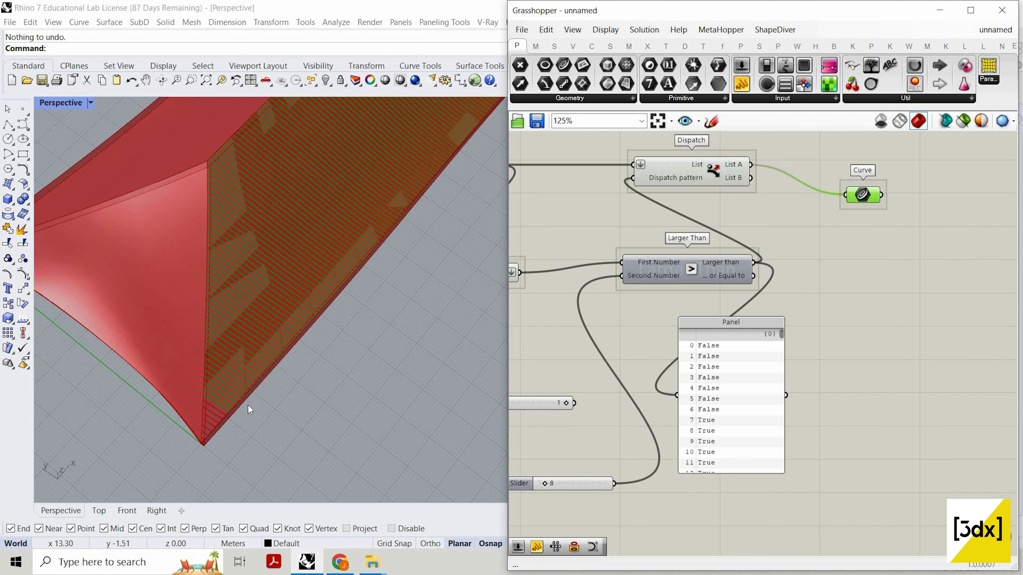
{"action": "scroll", "coordinate": [214, 403], "scroll_direction": "down", "scroll_amount": 5}
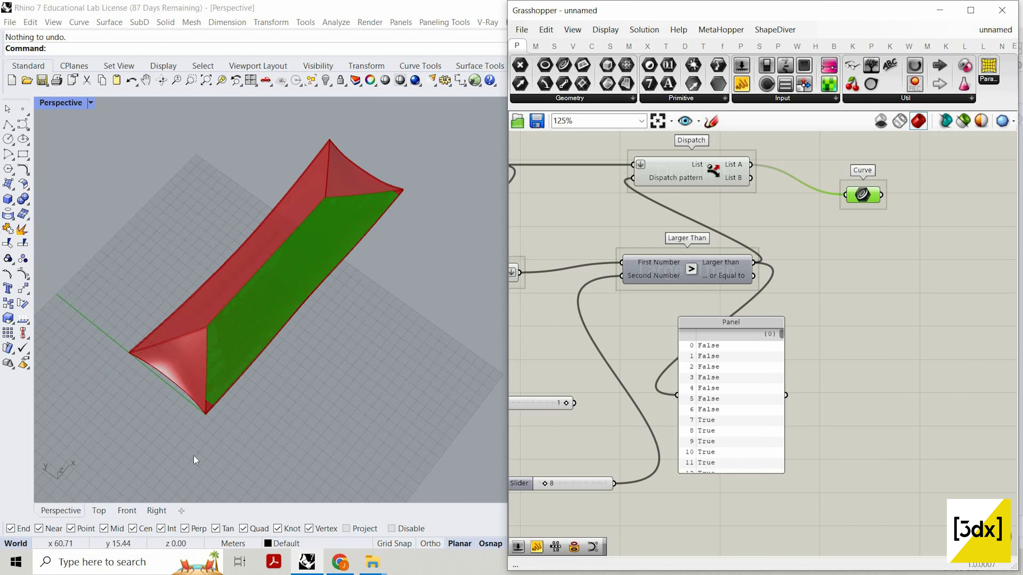
{"action": "scroll", "coordinate": [194, 455], "scroll_direction": "up", "scroll_amount": 5}
{"action": "scroll", "coordinate": [184, 355], "scroll_direction": "up", "scroll_amount": 3}
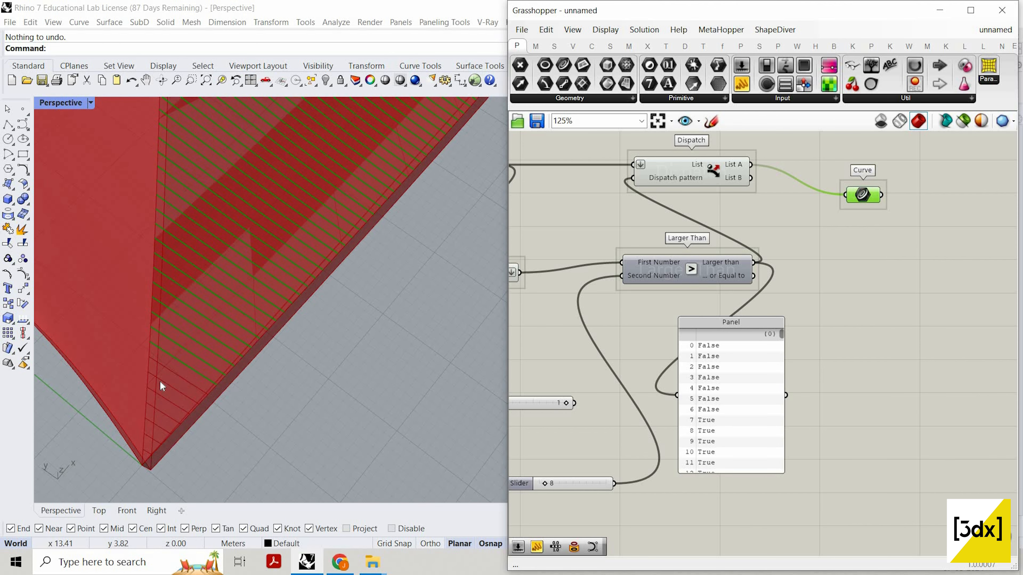
{"action": "scroll", "coordinate": [155, 428], "scroll_direction": "up", "scroll_amount": 2}
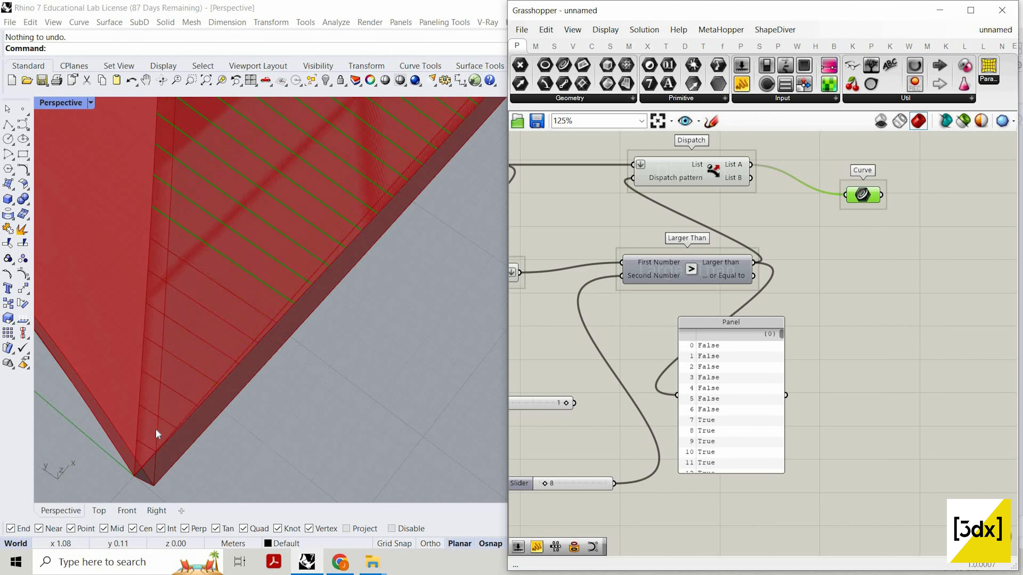
{"action": "scroll", "coordinate": [143, 426], "scroll_direction": "up", "scroll_amount": 2}
{"action": "scroll", "coordinate": [350, 144], "scroll_direction": "down", "scroll_amount": 8}
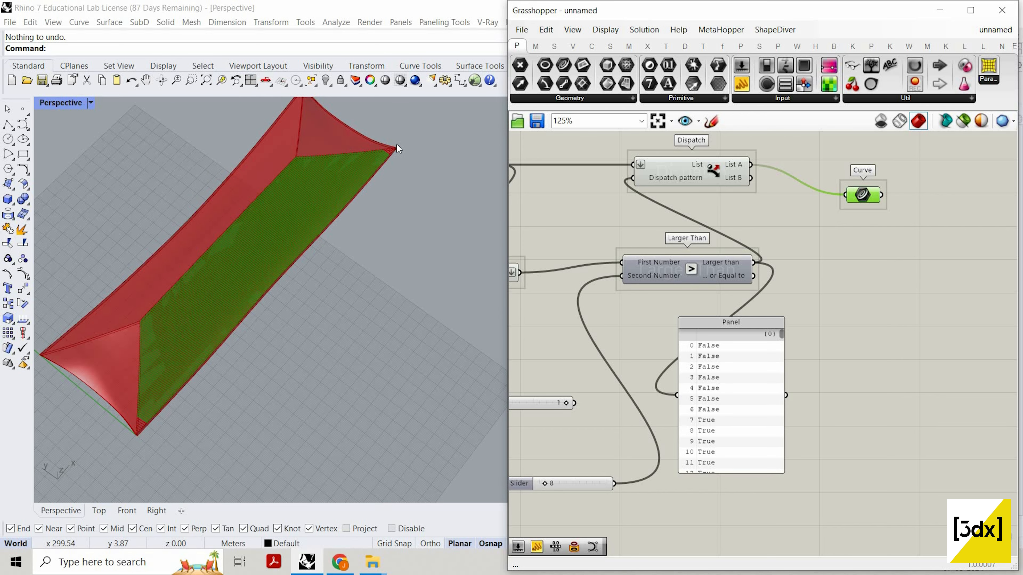
- Move the panel of Larger Than results aside and set the connected length-threshold slider to 3
{"action": "scroll", "coordinate": [397, 149], "scroll_direction": "up", "scroll_amount": 4}
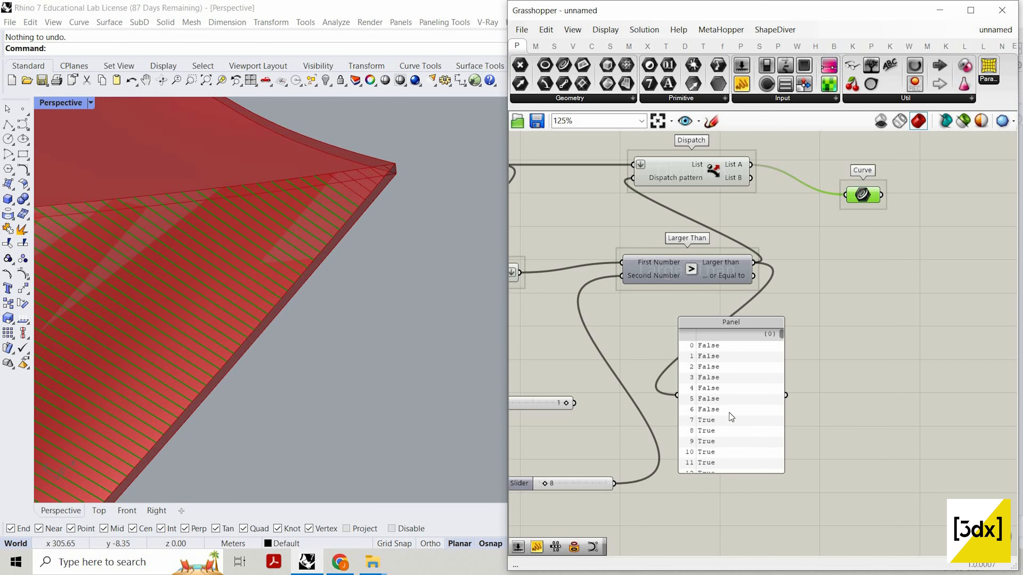
{"action": "left_click_drag", "start_coordinate": [740, 406], "coordinate": [920, 369]}
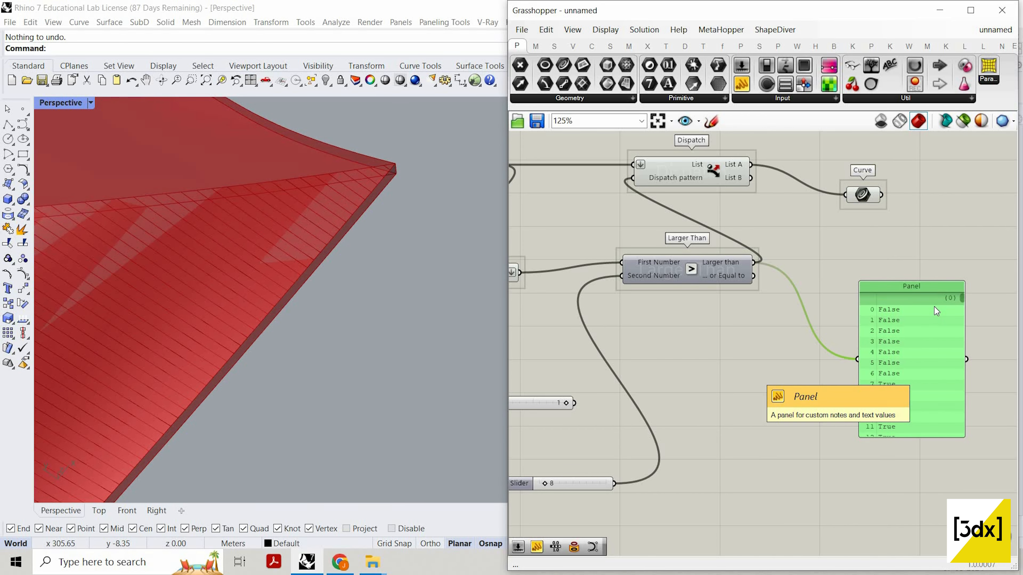
{"action": "scroll", "coordinate": [644, 415], "scroll_direction": "down", "scroll_amount": 2}
{"action": "scroll", "coordinate": [641, 416], "scroll_direction": "up", "scroll_amount": 5}
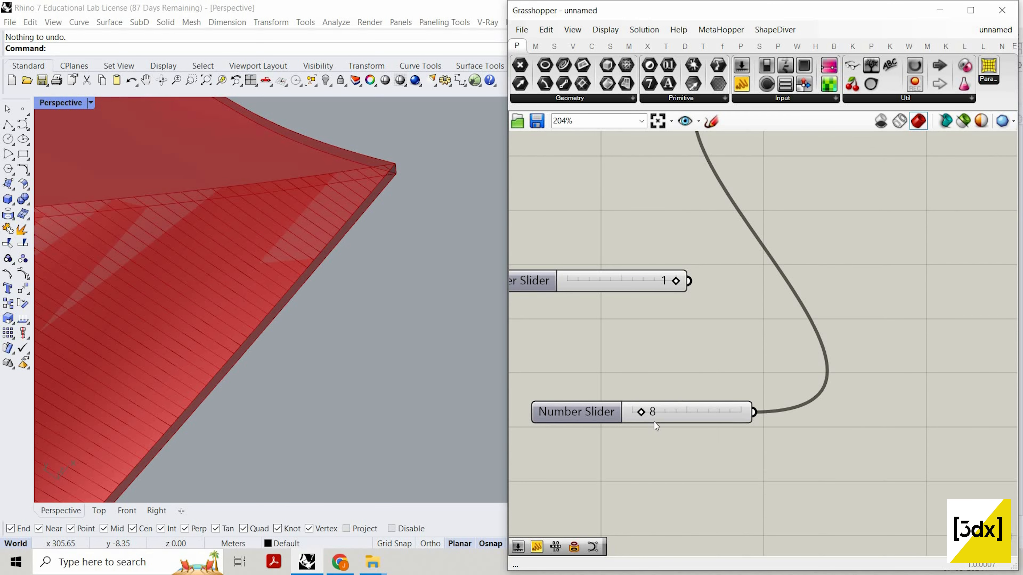
{"action": "scroll", "coordinate": [923, 236], "scroll_direction": "down", "scroll_amount": 5}
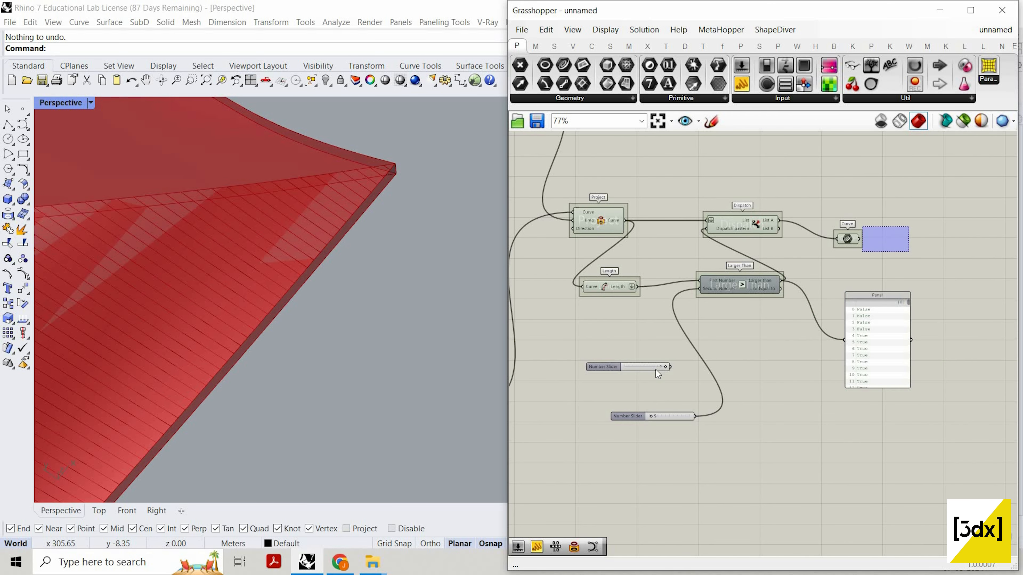
{"action": "scroll", "coordinate": [653, 429], "scroll_direction": "up", "scroll_amount": 4}
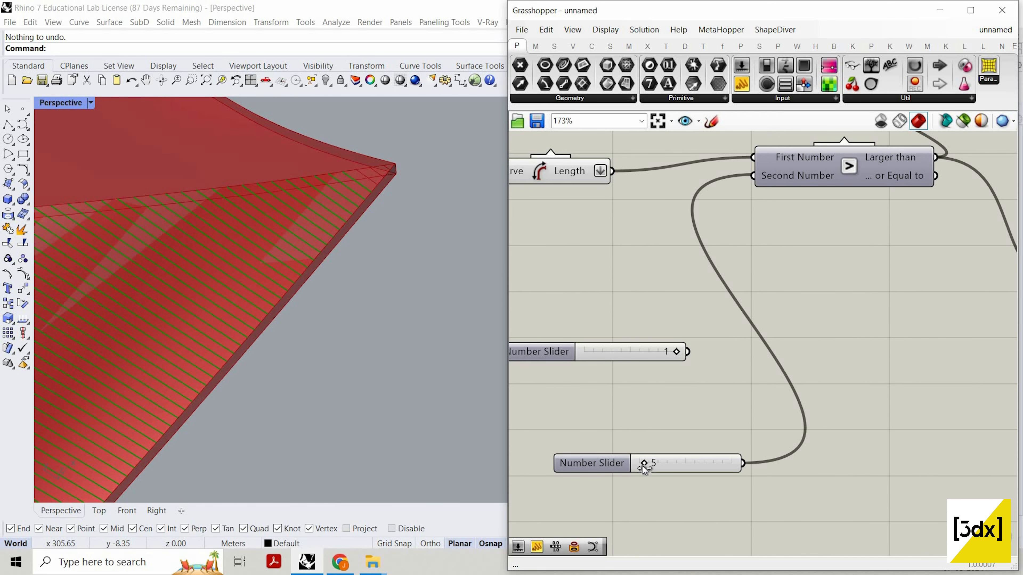
{"action": "mouse_move", "coordinate": [643, 464]}
{"action": "left_mouse_down"}
{"action": "mouse_move", "coordinate": [675, 463]}
{"action": "mouse_move", "coordinate": [652, 464]}
{"action": "left_mouse_up"}
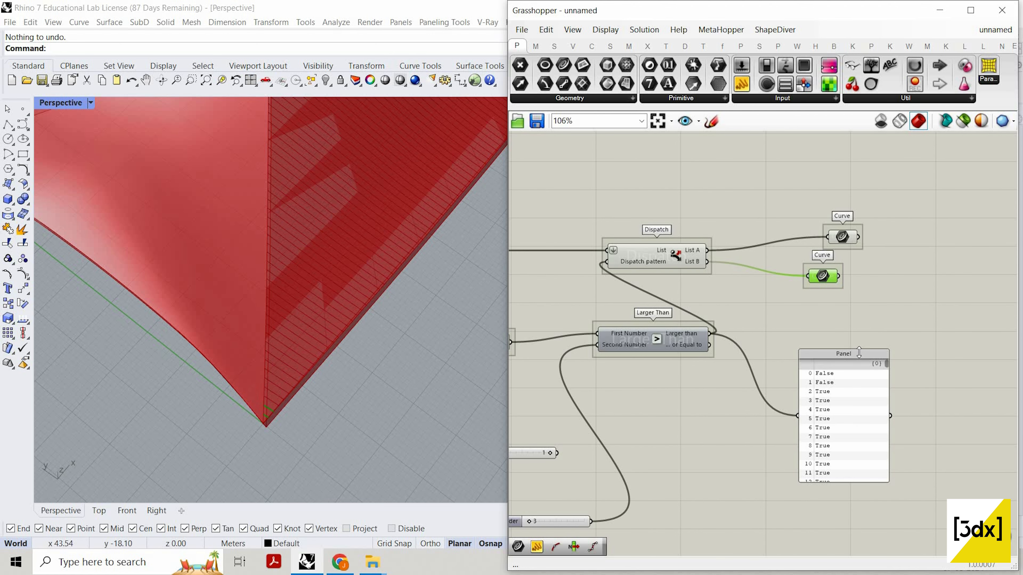
- Delete the panel connected to Larger Than's output
{"action": "scroll", "coordinate": [724, 336], "scroll_direction": "down", "scroll_amount": 1}
{"action": "scroll", "coordinate": [610, 320], "scroll_direction": "up", "scroll_amount": 2}
{"action": "scroll", "coordinate": [587, 339], "scroll_direction": "down", "scroll_amount": 2}
{"action": "scroll", "coordinate": [604, 323], "scroll_direction": "up", "scroll_amount": 1}
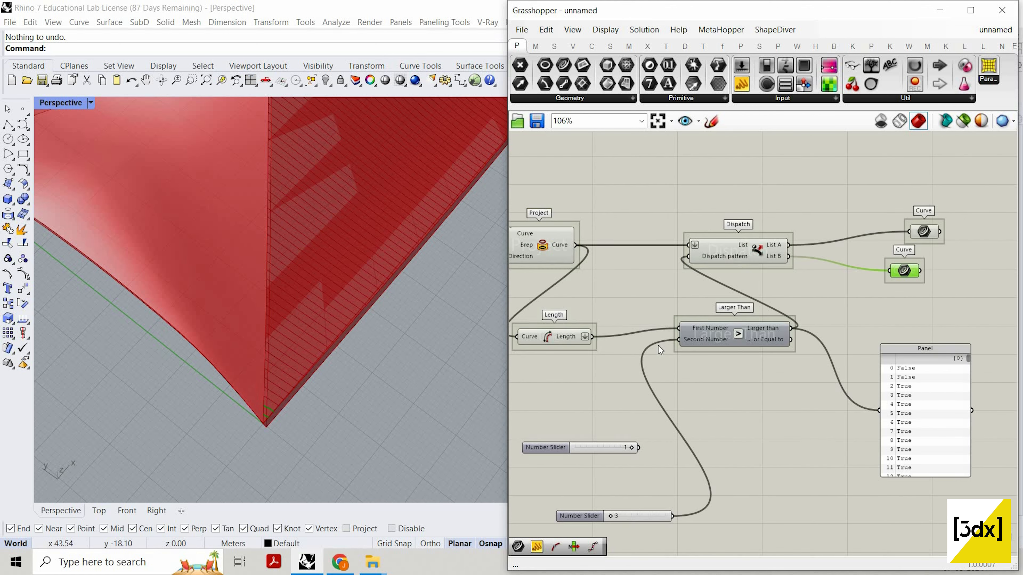
{"action": "scroll", "coordinate": [645, 511], "scroll_direction": "down", "scroll_amount": 1}
{"action": "right_click_drag", "start_coordinate": [646, 511], "coordinate": [650, 478]}
{"action": "scroll", "coordinate": [649, 478], "scroll_direction": "up", "scroll_amount": 1}
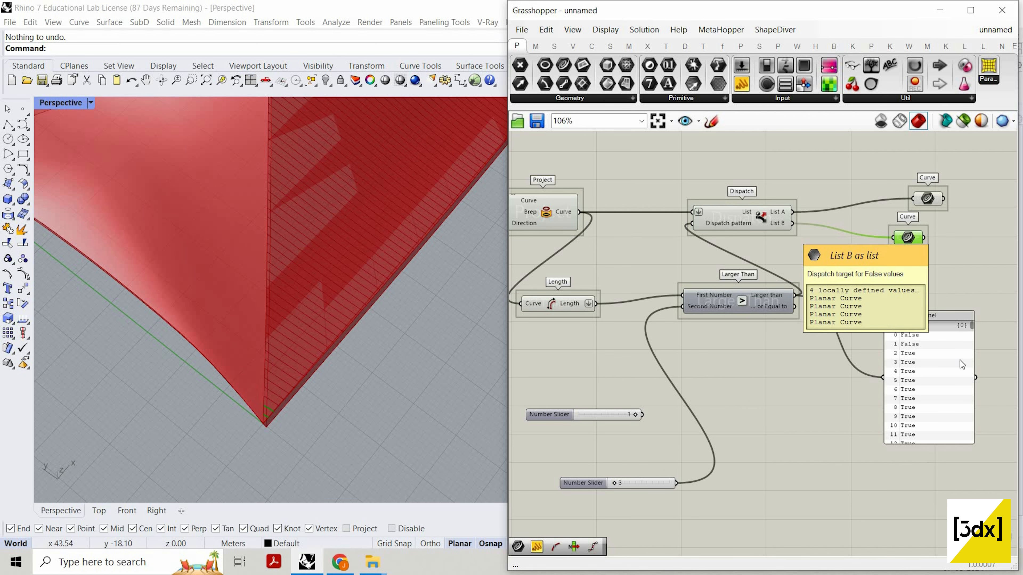
{"action": "left_click", "coordinate": [960, 385]}
{"action": "key", "text": "Delete"}
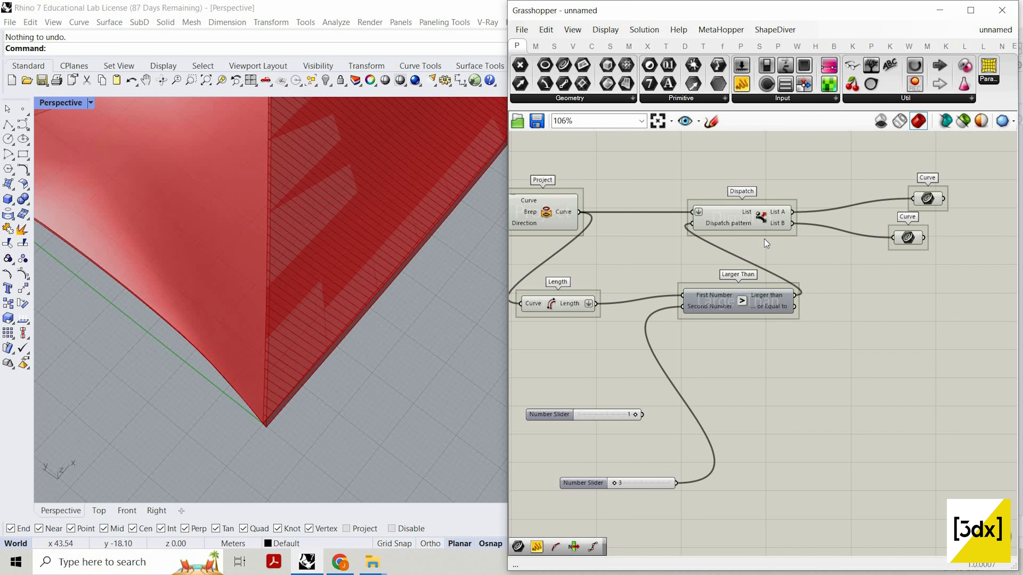
- Align the List A Curve parameter with its Dispatch output and move the List B Curve parameter lower
{"action": "scroll", "coordinate": [781, 207], "scroll_direction": "down", "scroll_amount": 4}
{"action": "scroll", "coordinate": [783, 222], "scroll_direction": "up", "scroll_amount": 6}
{"action": "left_click_drag", "start_coordinate": [795, 193], "coordinate": [755, 215]}
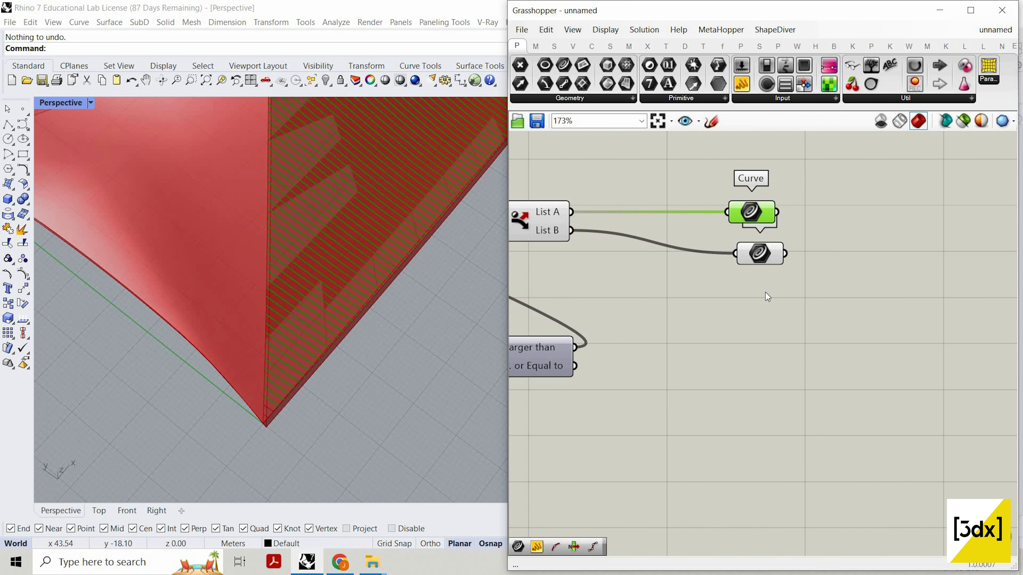
{"action": "left_click_drag", "start_coordinate": [763, 257], "coordinate": [760, 316]}
- Rearrange Length, Larger Than and the threshold slider compactly beneath Project and Dispatch
{"action": "scroll", "coordinate": [764, 320], "scroll_direction": "down", "scroll_amount": 3}
{"action": "right_click_drag", "start_coordinate": [709, 383], "coordinate": [849, 370]}
{"action": "left_click_drag", "start_coordinate": [621, 315], "coordinate": [620, 287]}
{"action": "left_click_drag", "start_coordinate": [756, 313], "coordinate": [736, 299]}
{"action": "left_click_drag", "start_coordinate": [625, 468], "coordinate": [557, 320]}
{"action": "scroll", "coordinate": [850, 201], "scroll_direction": "down", "scroll_amount": 3}
{"action": "scroll", "coordinate": [895, 235], "scroll_direction": "up", "scroll_amount": 3}
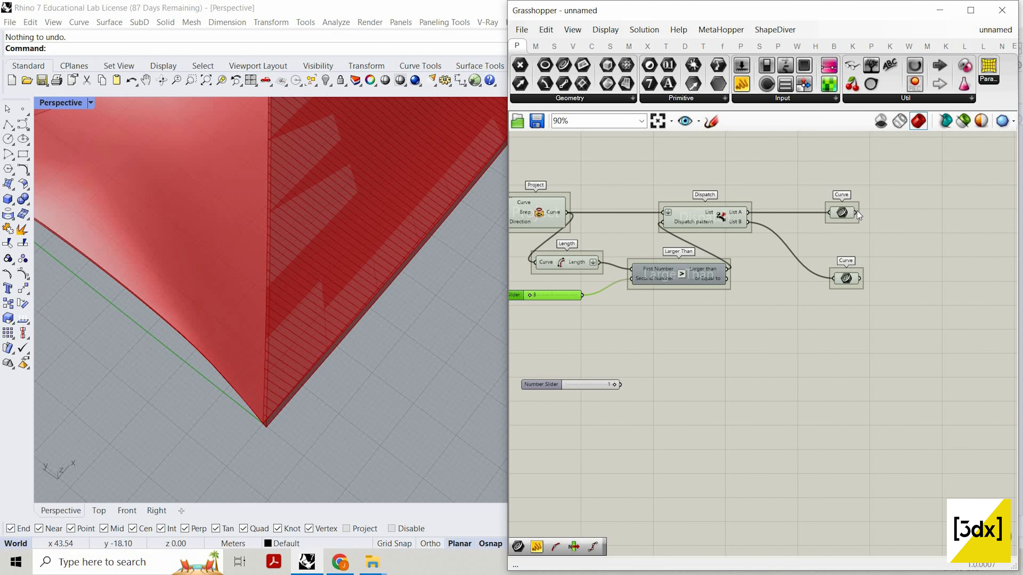
- Highlight the List A Curve parameter, check its curves on the whole roof, and clear the selection
{"action": "scroll", "coordinate": [750, 212], "scroll_direction": "down", "scroll_amount": 4}
{"action": "scroll", "coordinate": [865, 190], "scroll_direction": "up", "scroll_amount": 3}
{"action": "scroll", "coordinate": [760, 222], "scroll_direction": "up", "scroll_amount": 2}
{"action": "left_click", "coordinate": [753, 227]}
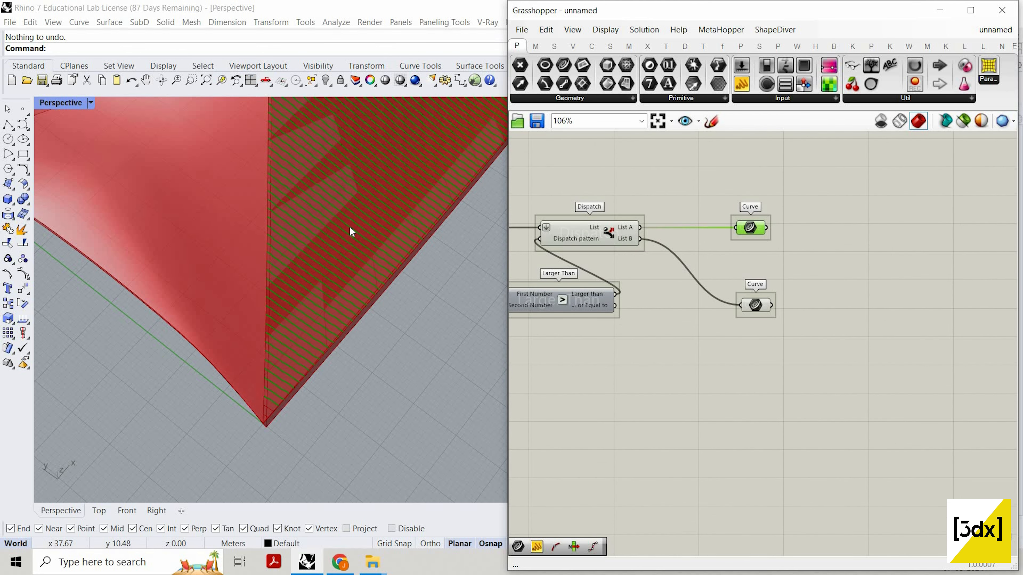
{"action": "scroll", "coordinate": [350, 226], "scroll_direction": "down", "scroll_amount": 7}
{"action": "right_click_drag", "start_coordinate": [931, 232], "coordinate": [856, 230]}
{"action": "left_click", "coordinate": [857, 230]}
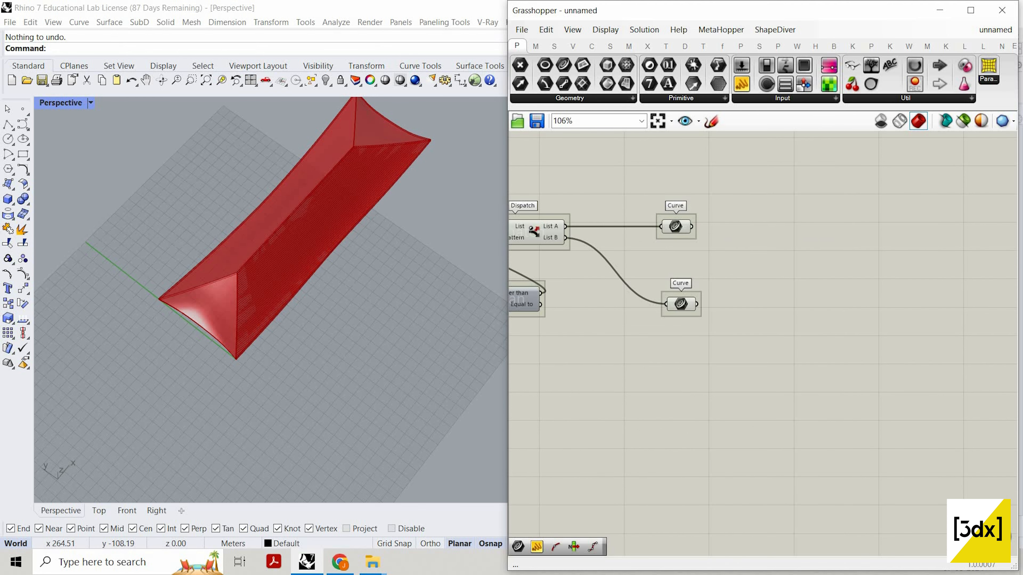
- Add an Extend Curve component and connect the List A Curve parameter to its Curve input
{"action": "double_click", "coordinate": [793, 231]}
{"action": "type", "text": "extend"}
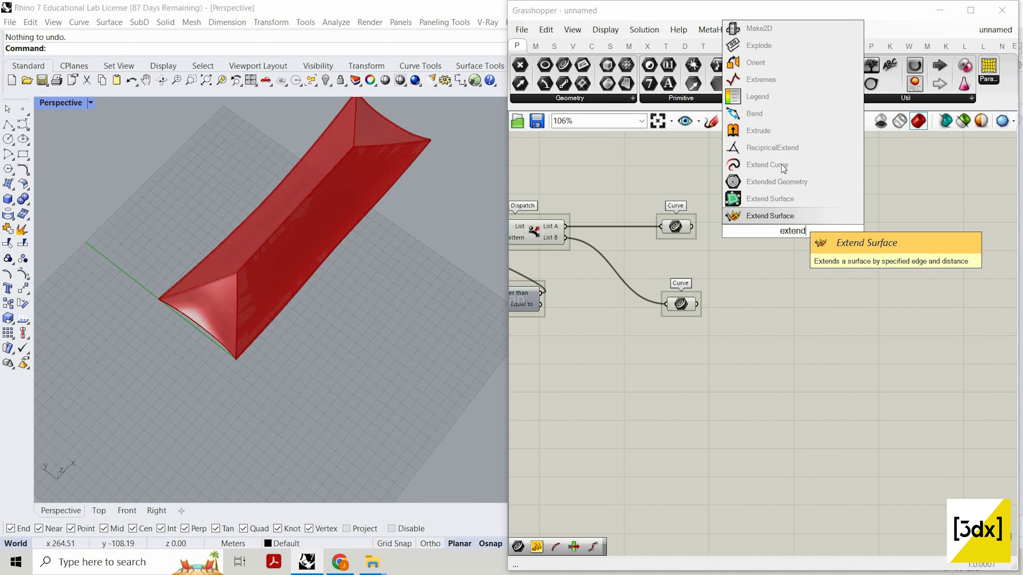
{"action": "left_click", "coordinate": [784, 168]}
{"action": "scroll", "coordinate": [752, 222], "scroll_direction": "up", "scroll_amount": 3}
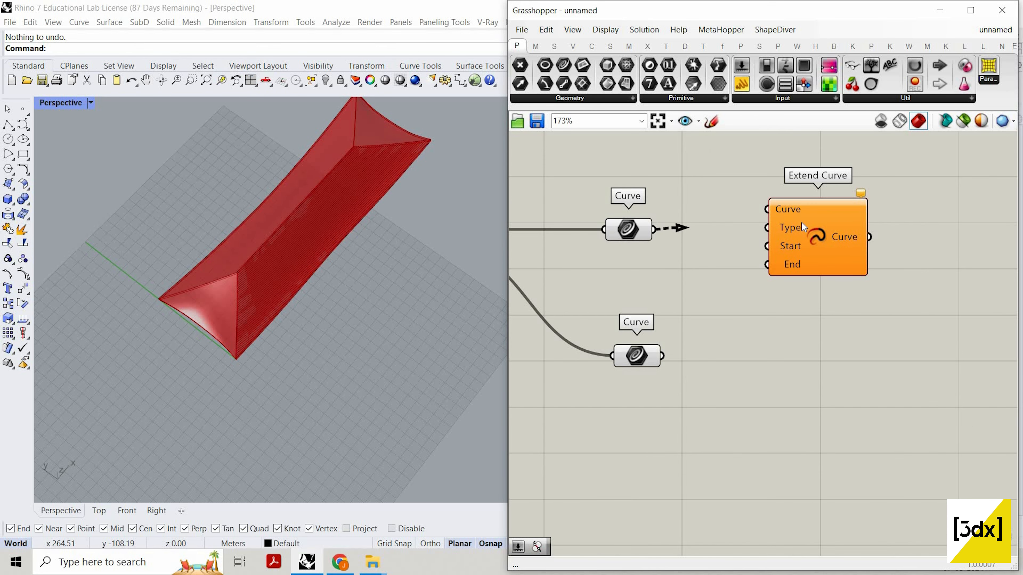
{"action": "left_click_drag", "start_coordinate": [801, 223], "coordinate": [779, 211]}
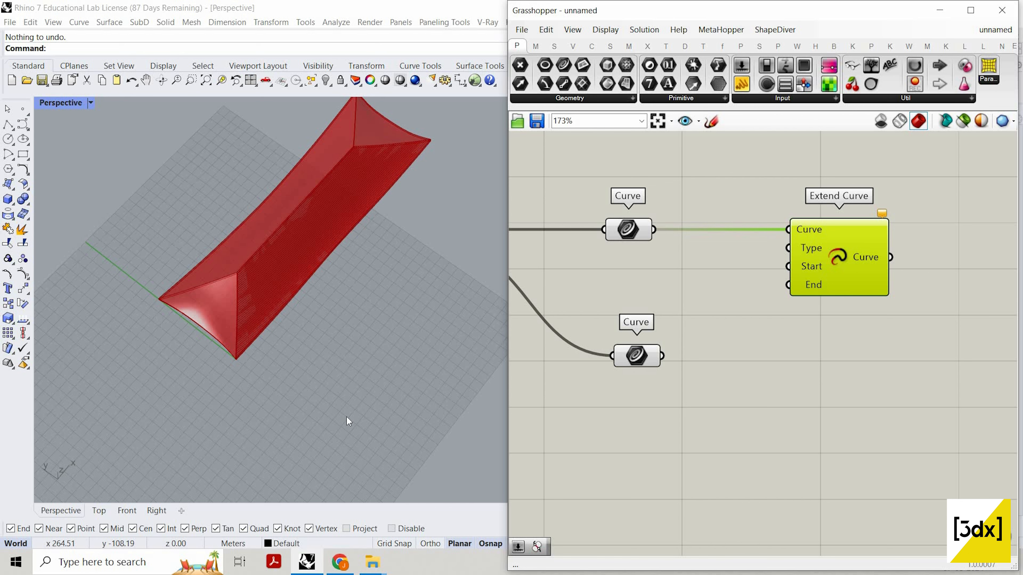
- Try a new number slider with the value 2 as Extend Curve's Type input
{"action": "scroll", "coordinate": [665, 248], "scroll_direction": "up", "scroll_amount": 1}
{"action": "double_click", "coordinate": [666, 248]}
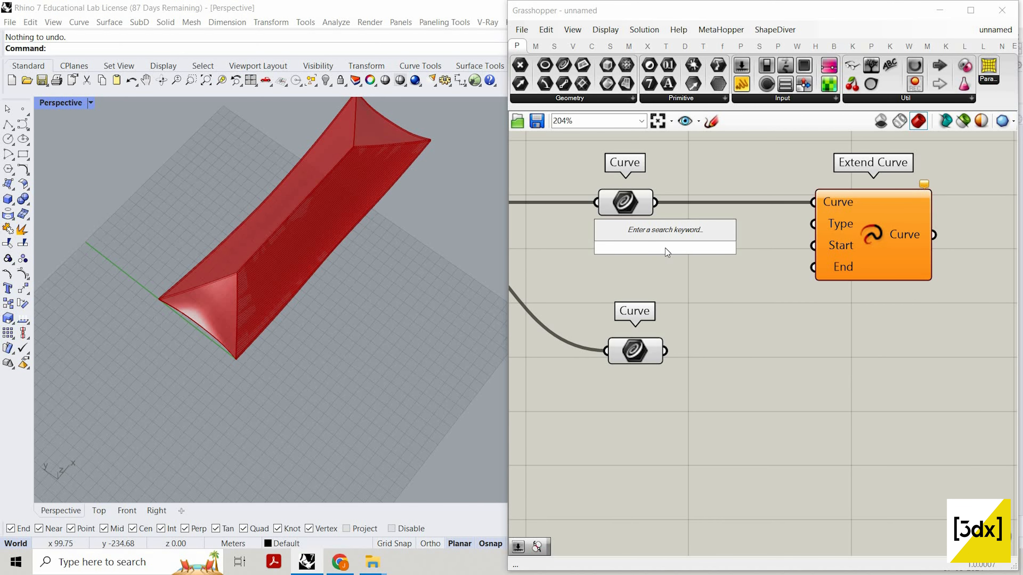
{"action": "type", "text": "2"}
{"action": "key", "text": "Return"}
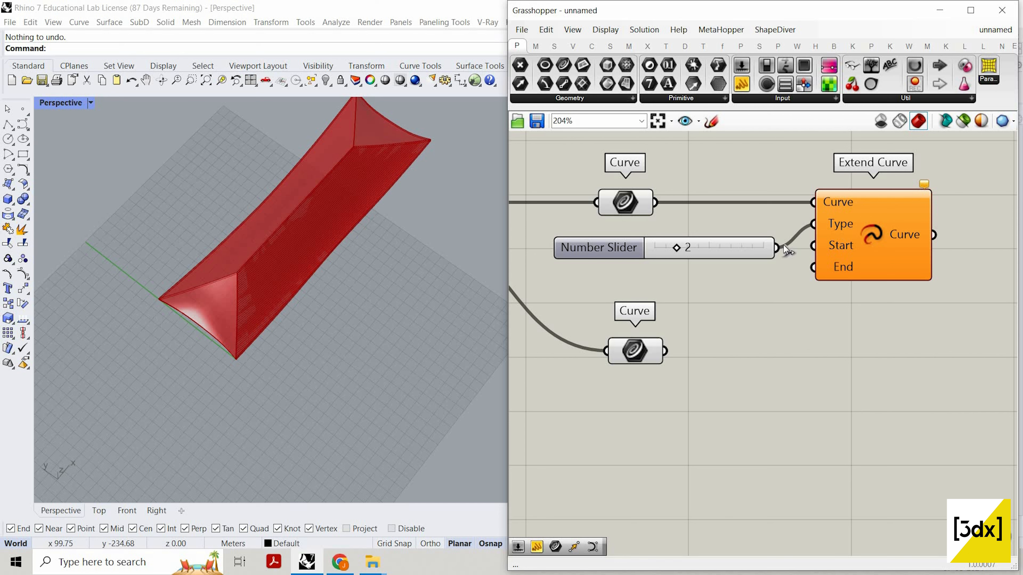
{"action": "left_click_drag", "start_coordinate": [783, 245], "coordinate": [783, 246]}
{"action": "key", "text": "ctrl+z"}
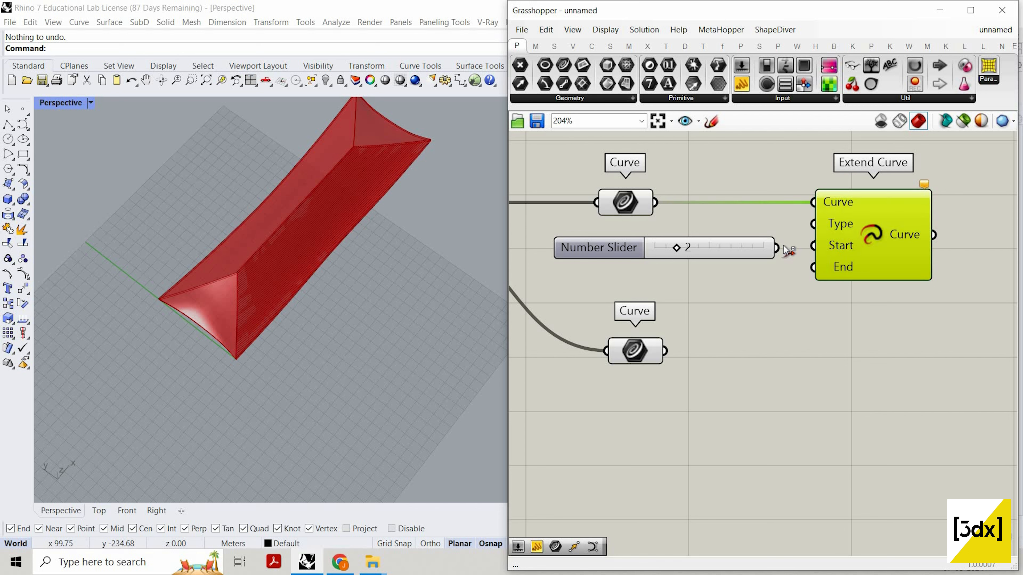
{"action": "key", "text": "ctrl+z"}
- Add number sliders with the values 0.5 and 0 and connect them to Extend Curve's Start and End inputs
{"action": "double_click", "coordinate": [649, 263]}
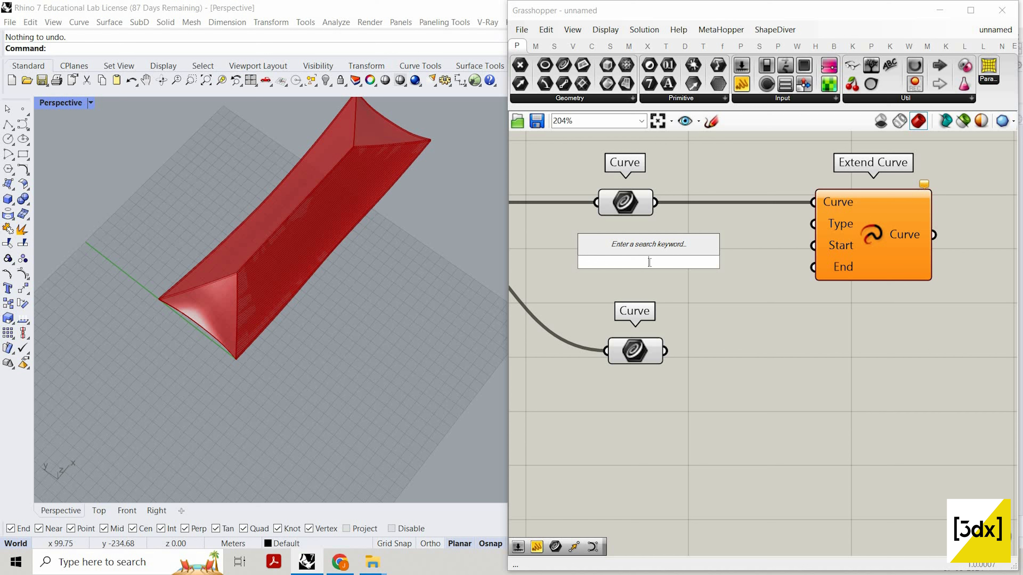
{"action": "type", "text": "0.5"}
{"action": "key", "text": "Return"}
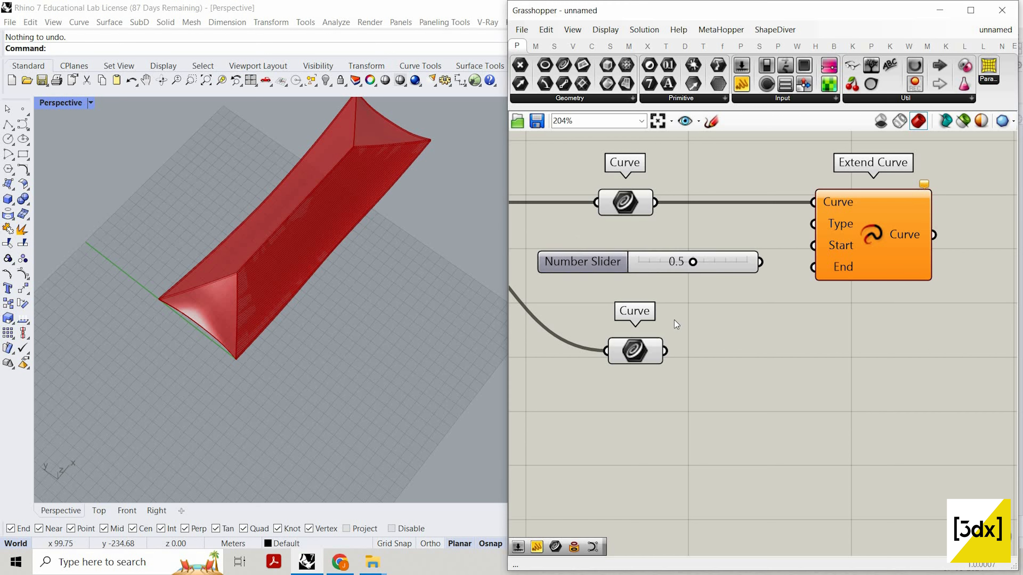
{"action": "double_click", "coordinate": [675, 320]}
{"action": "type", "text": "0"}
{"action": "key", "text": "Return"}
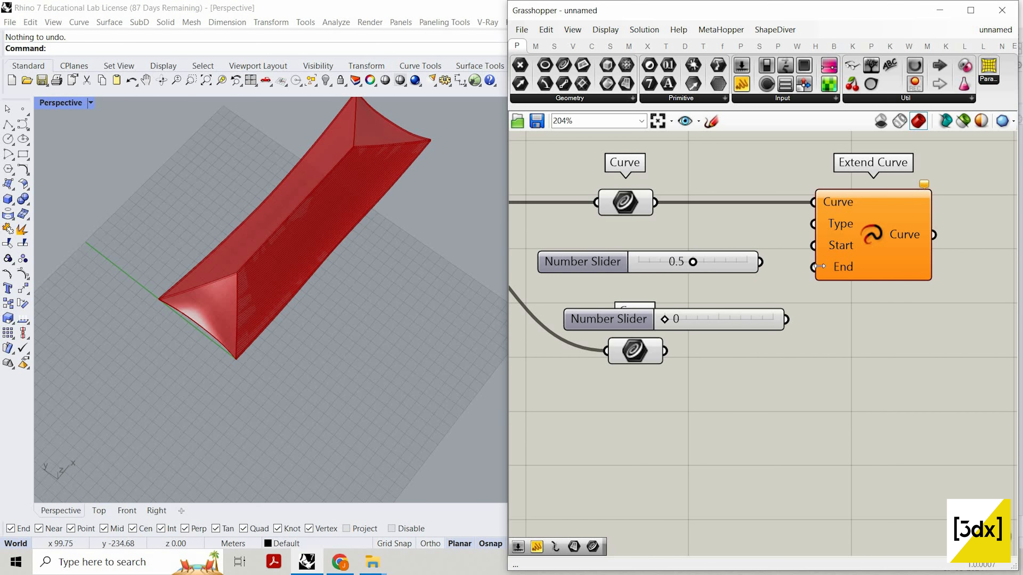
{"action": "left_click_drag", "start_coordinate": [786, 320], "coordinate": [822, 320]}
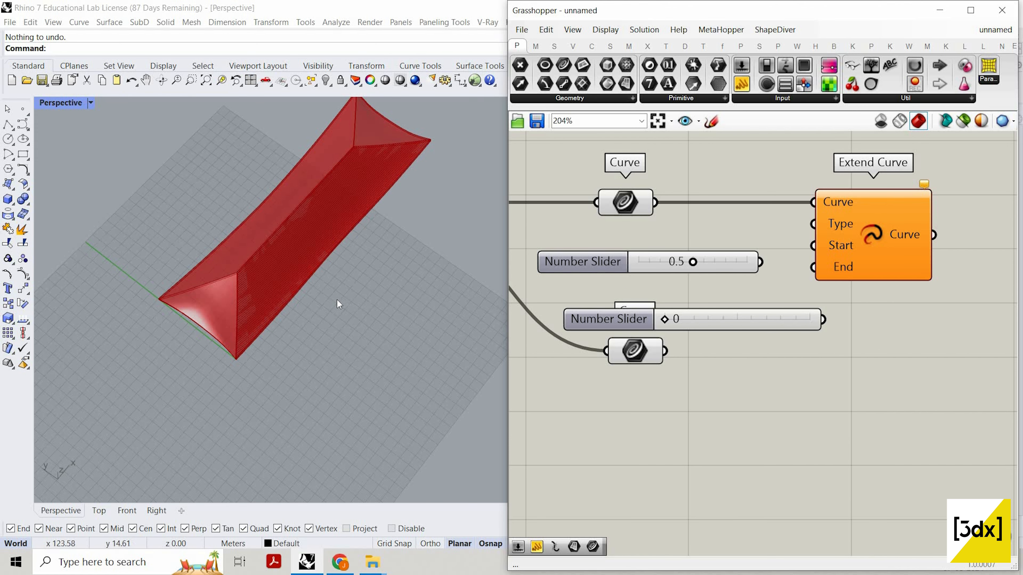
{"action": "scroll", "coordinate": [337, 300], "scroll_direction": "up", "scroll_amount": 5}
{"action": "left_click_drag", "start_coordinate": [813, 245], "coordinate": [761, 262]}
{"action": "left_click_drag", "start_coordinate": [812, 266], "coordinate": [824, 320]}
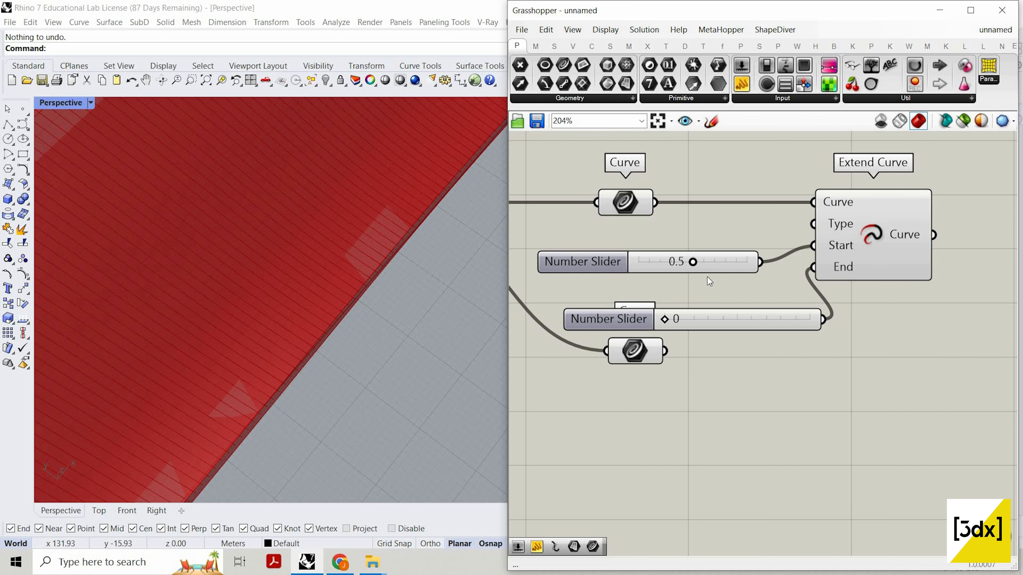
- Replace the slider on Extend Curve's Start input with a new number slider set to 20, placed beside that input
{"action": "left_click_drag", "start_coordinate": [693, 262], "coordinate": [747, 262]}
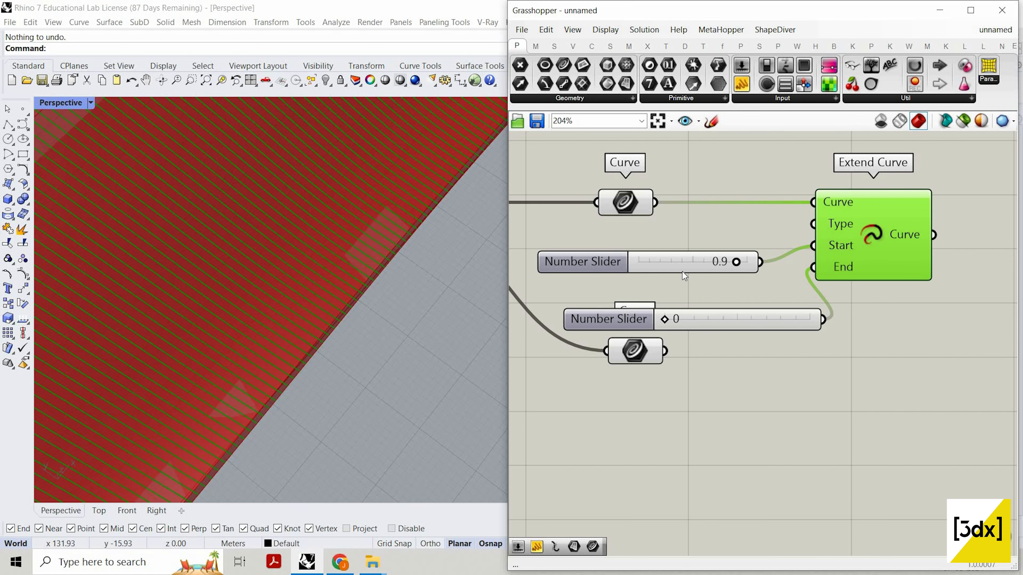
{"action": "double_click", "coordinate": [697, 294]}
{"action": "type", "text": "2"}
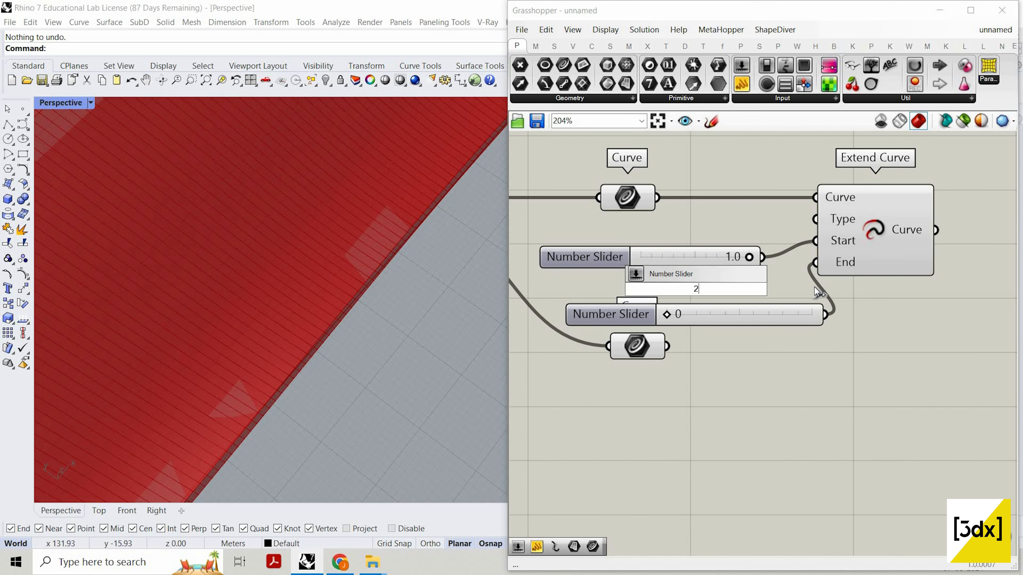
{"action": "type", "text": "0"}
{"action": "key", "text": "Return"}
{"action": "left_click_drag", "start_coordinate": [808, 289], "coordinate": [815, 241]}
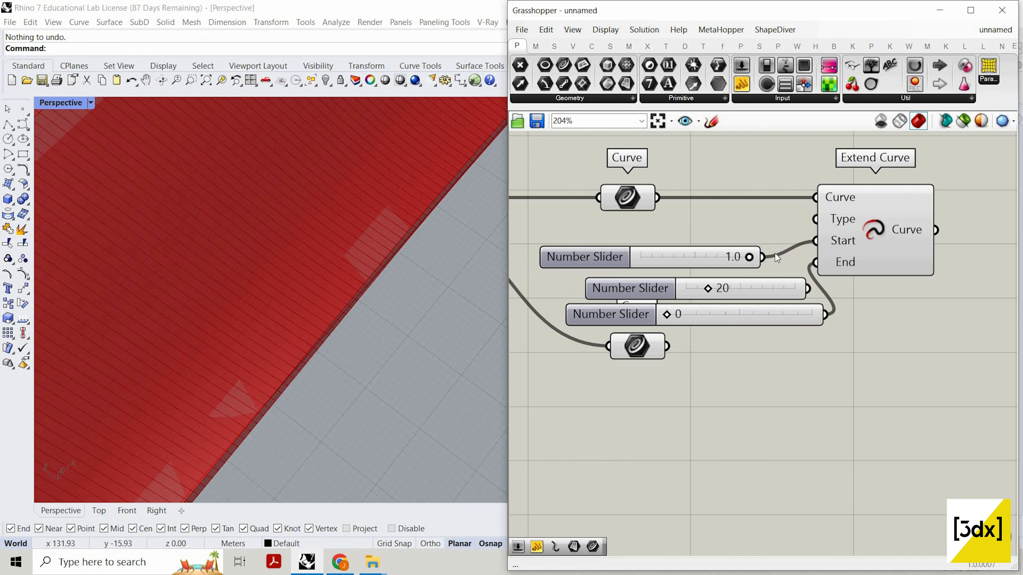
{"action": "left_click", "coordinate": [709, 256]}
{"action": "key", "text": "Delete"}
{"action": "left_click_drag", "start_coordinate": [630, 289], "coordinate": [591, 241]}
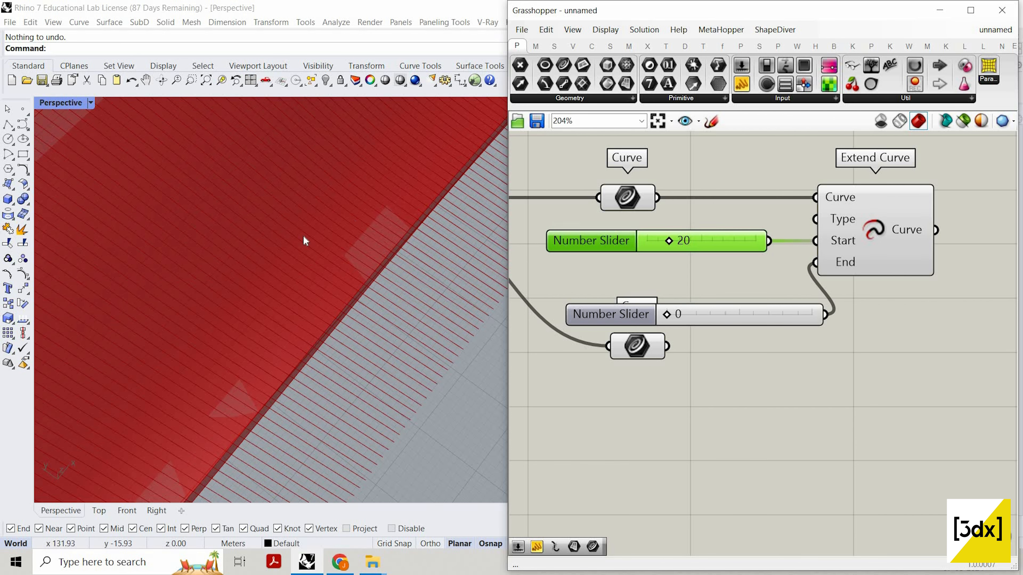
- Set Extend Curve's Start slider to 8 and check how far the curves project beyond the roof edge
{"action": "scroll", "coordinate": [268, 315], "scroll_direction": "down", "scroll_amount": 14}
{"action": "mouse_move", "coordinate": [302, 251]}
{"action": "right_mouse_down"}
{"action": "mouse_move", "coordinate": [315, 187]}
{"action": "mouse_move", "coordinate": [354, 158]}
{"action": "mouse_move", "coordinate": [342, 148]}
{"action": "mouse_move", "coordinate": [310, 260]}
{"action": "right_mouse_up"}
{"action": "scroll", "coordinate": [315, 187], "scroll_direction": "down", "scroll_amount": 5}
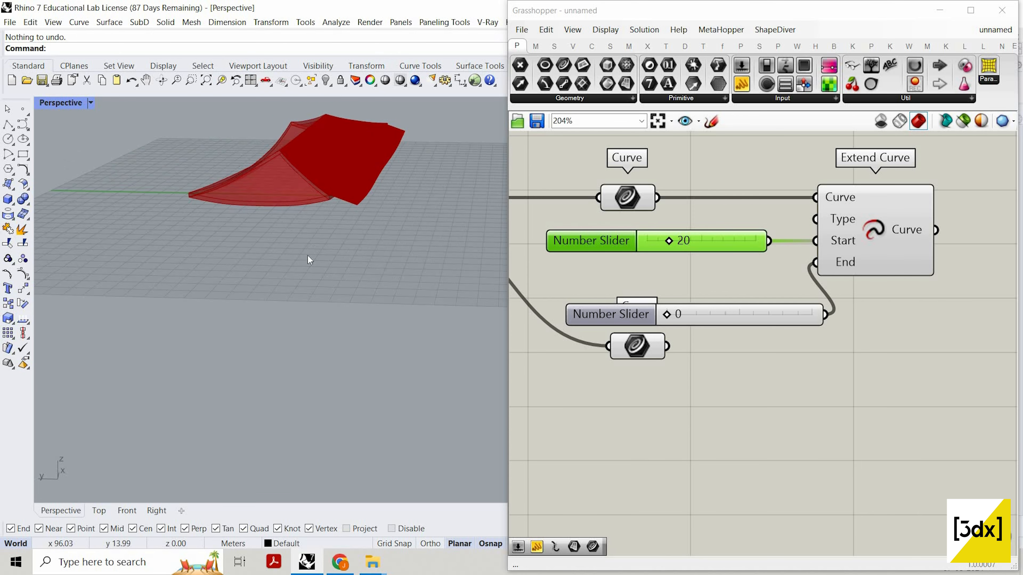
{"action": "scroll", "coordinate": [307, 260], "scroll_direction": "up", "scroll_amount": 6}
{"action": "scroll", "coordinate": [693, 232], "scroll_direction": "up", "scroll_amount": 2}
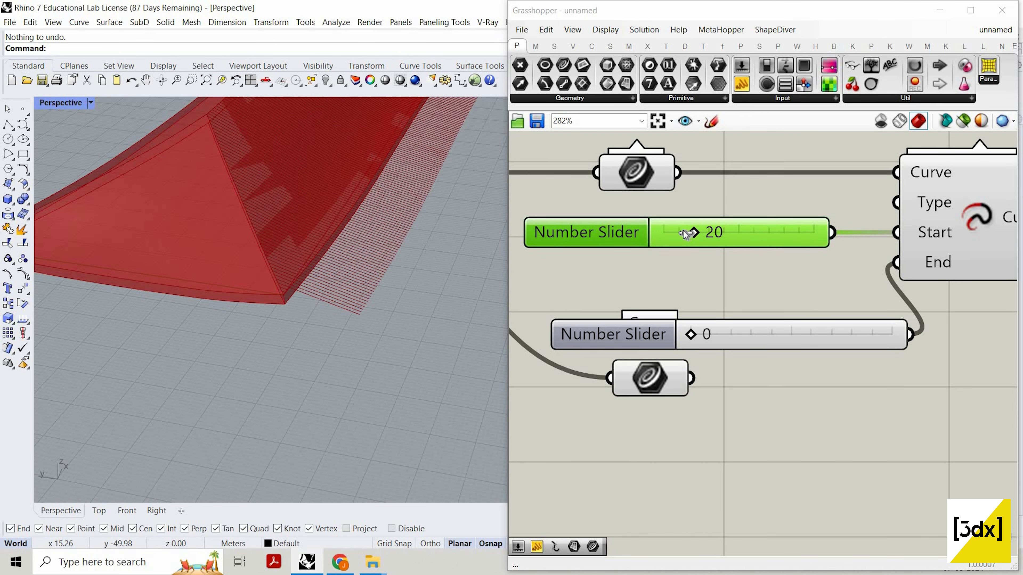
{"action": "left_click_drag", "start_coordinate": [685, 233], "coordinate": [669, 233]}
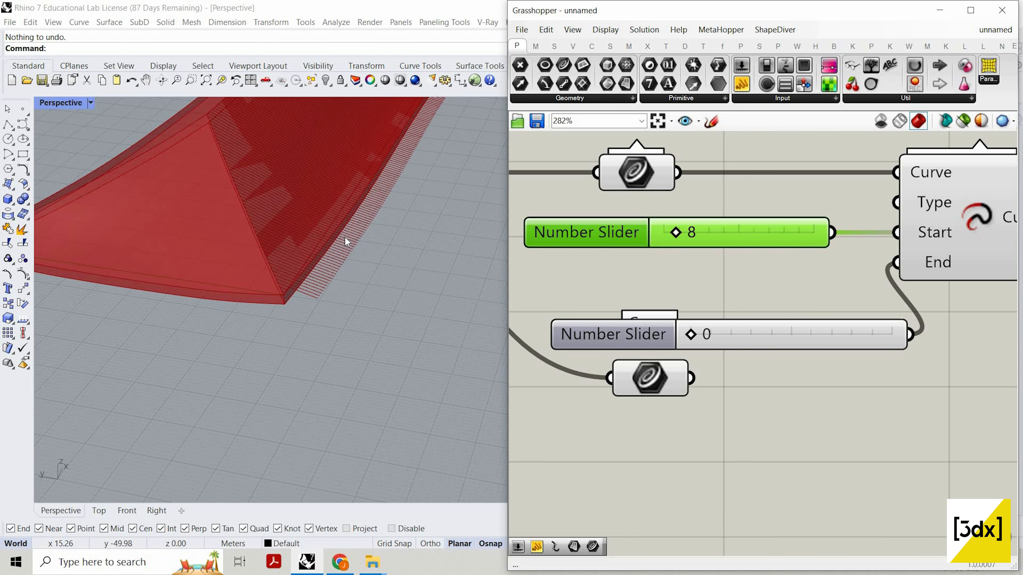
{"action": "right_click_drag", "start_coordinate": [376, 235], "coordinate": [390, 297]}
{"action": "scroll", "coordinate": [328, 297], "scroll_direction": "down", "scroll_amount": 5}
{"action": "scroll", "coordinate": [390, 297], "scroll_direction": "up", "scroll_amount": 3}
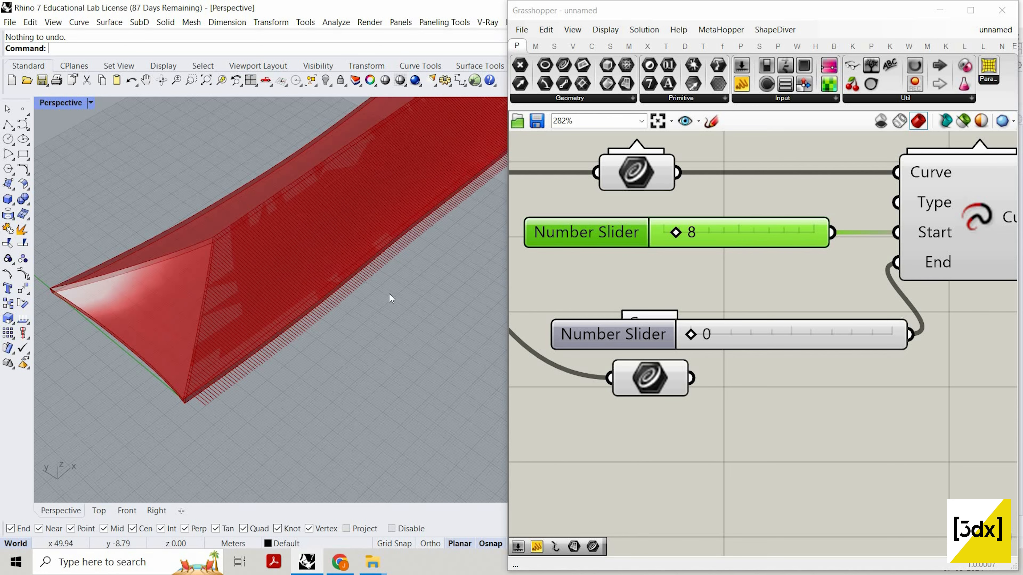
- Delete the Curve parameter connected to Dispatch's List B output
{"action": "scroll", "coordinate": [874, 208], "scroll_direction": "down", "scroll_amount": 3}
{"action": "left_click_drag", "start_coordinate": [779, 364], "coordinate": [731, 320]}
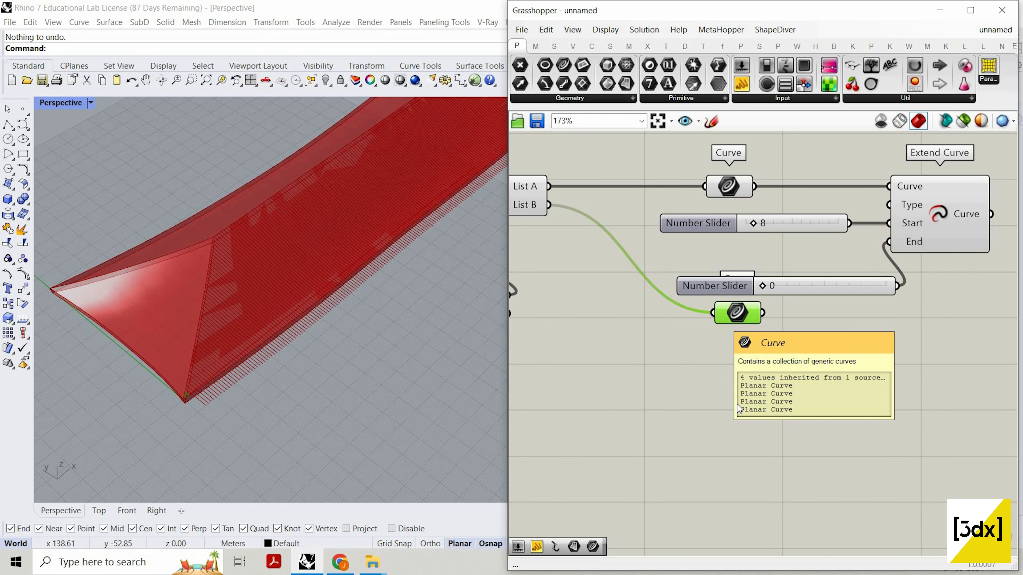
{"action": "key", "text": "Delete"}
- Turn off the preview of the Project, Length, Larger Than and Dispatch components and inspect the extended curves on the roof
{"action": "scroll", "coordinate": [807, 397], "scroll_direction": "down", "scroll_amount": 5}
{"action": "scroll", "coordinate": [715, 372], "scroll_direction": "up", "scroll_amount": 3}
{"action": "left_click_drag", "start_coordinate": [738, 425], "coordinate": [851, 332]}
{"action": "scroll", "coordinate": [851, 332], "scroll_direction": "down", "scroll_amount": 3}
{"action": "left_click_drag", "start_coordinate": [782, 388], "coordinate": [606, 206]}
{"action": "right_click", "coordinate": [606, 206]}
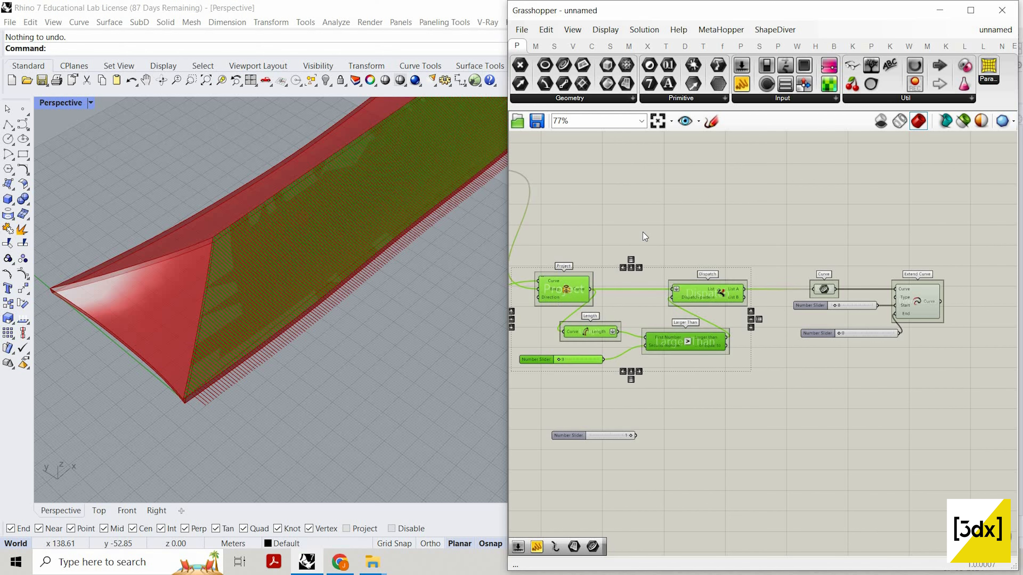
{"action": "left_click", "coordinate": [642, 231]}
{"action": "scroll", "coordinate": [326, 314], "scroll_direction": "up", "scroll_amount": 2}
{"action": "right_click_drag", "start_coordinate": [326, 314], "coordinate": [435, 264]}
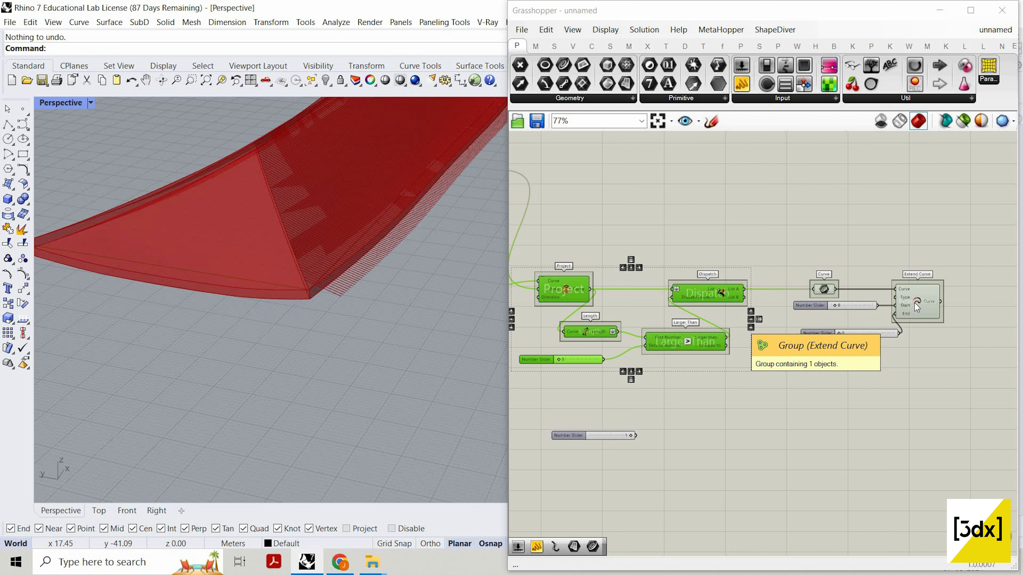
- Connect a new Panel to Extend Curve's Curve output, stretch it tall and examine how the curve list is structured
{"action": "scroll", "coordinate": [763, 296], "scroll_direction": "down", "scroll_amount": 4}
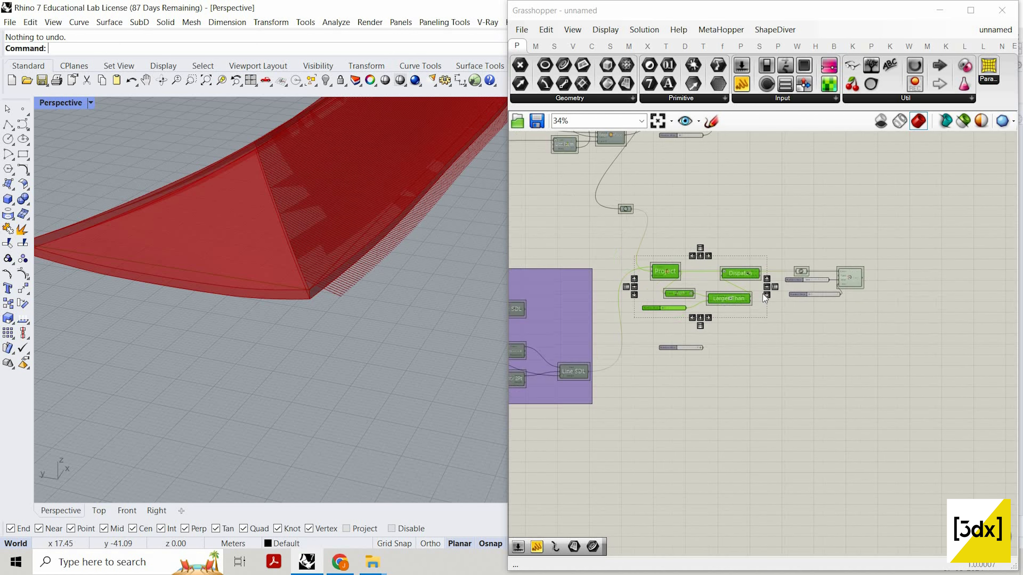
{"action": "scroll", "coordinate": [703, 296], "scroll_direction": "up", "scroll_amount": 7}
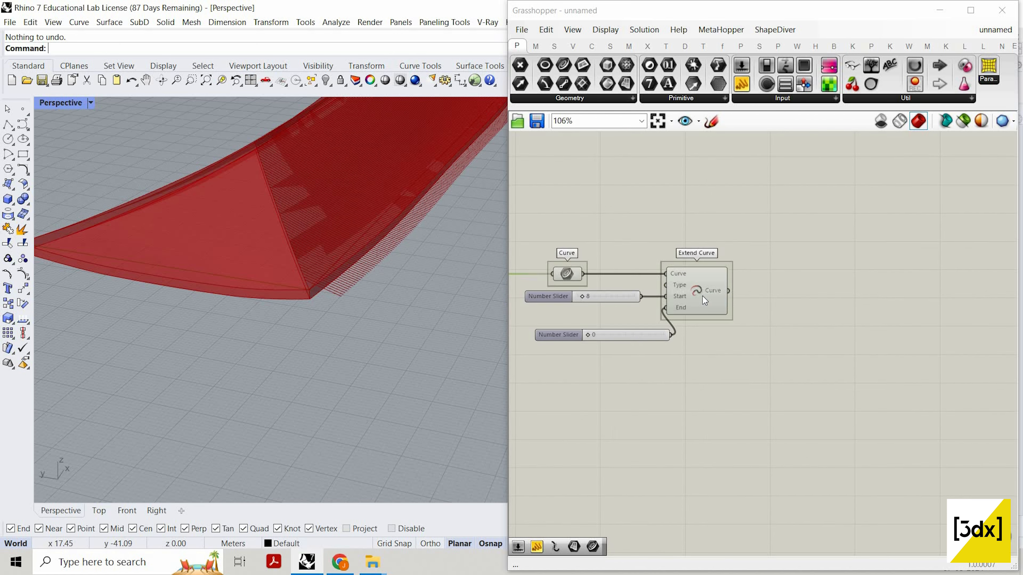
{"action": "left_click", "coordinate": [742, 85]}
{"action": "left_click", "coordinate": [783, 208]}
{"action": "left_click_drag", "start_coordinate": [712, 295], "coordinate": [817, 187]}
{"action": "left_click_drag", "start_coordinate": [845, 235], "coordinate": [842, 506]}
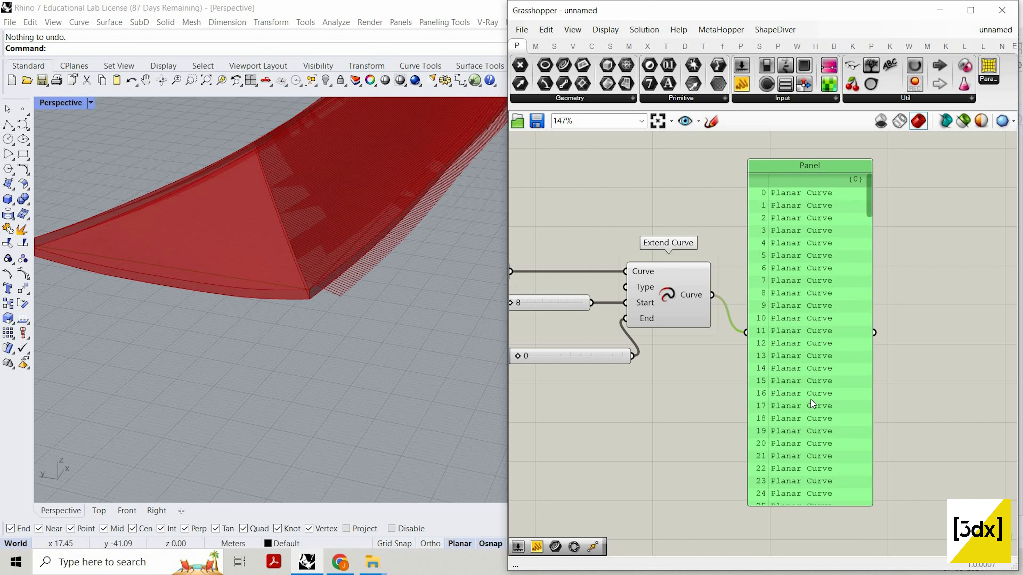
{"action": "scroll", "coordinate": [815, 354], "scroll_direction": "down", "scroll_amount": 3}
{"action": "scroll", "coordinate": [815, 353], "scroll_direction": "up", "scroll_amount": 2}
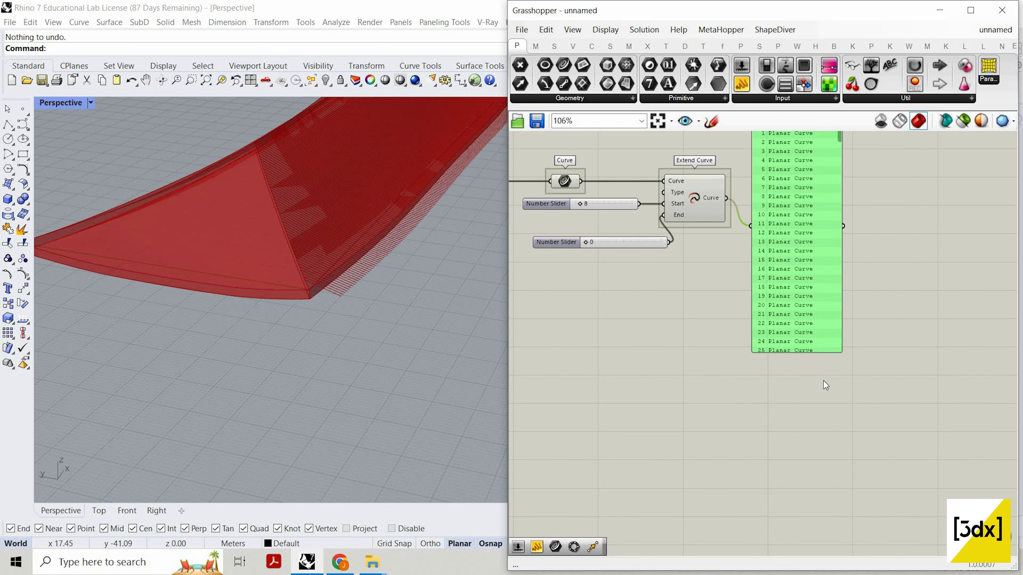
{"action": "left_click_drag", "start_coordinate": [823, 380], "coordinate": [846, 510]}
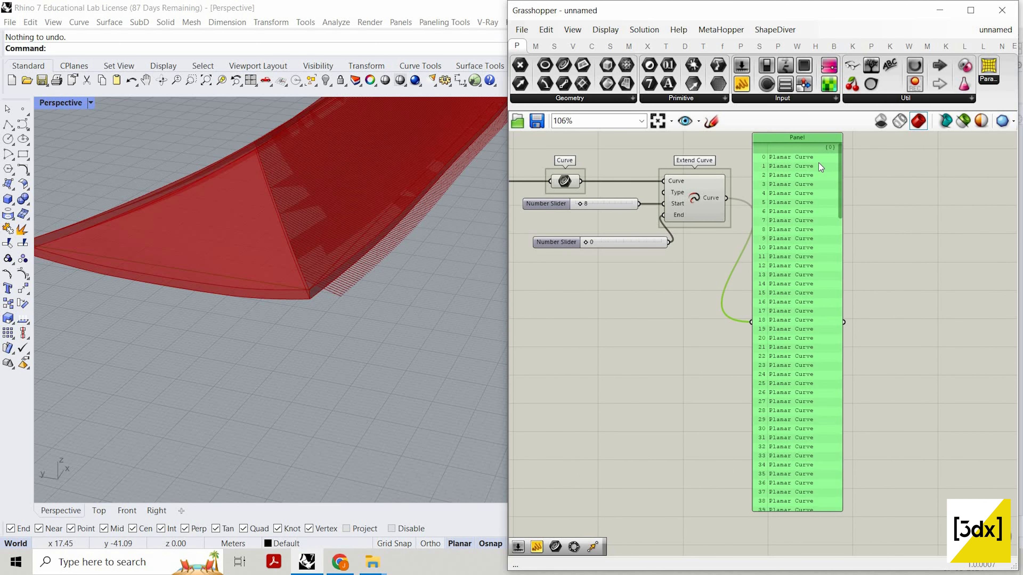
{"action": "scroll", "coordinate": [831, 161], "scroll_direction": "up", "scroll_amount": 5}
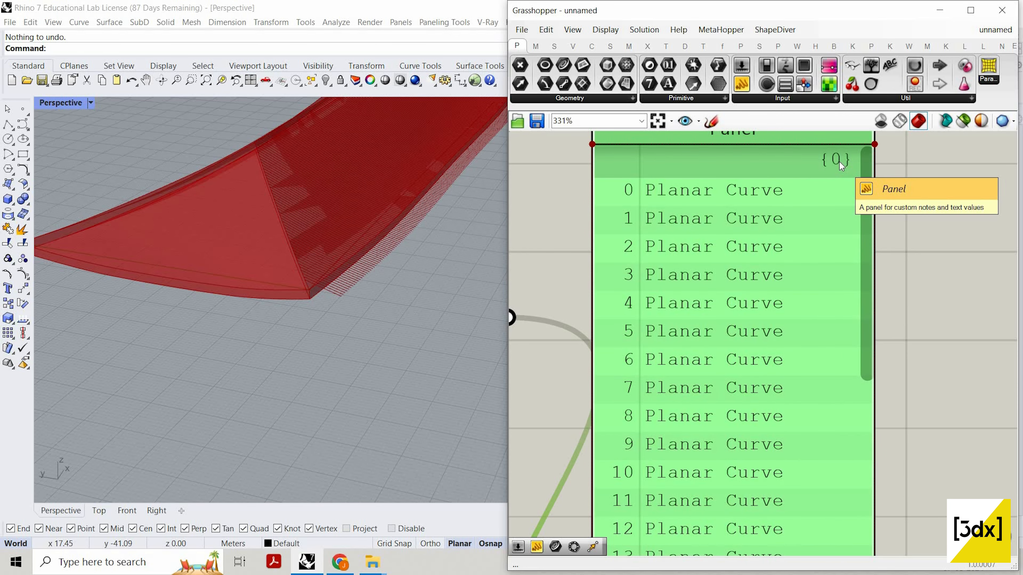
{"action": "scroll", "coordinate": [861, 168], "scroll_direction": "down", "scroll_amount": 3}
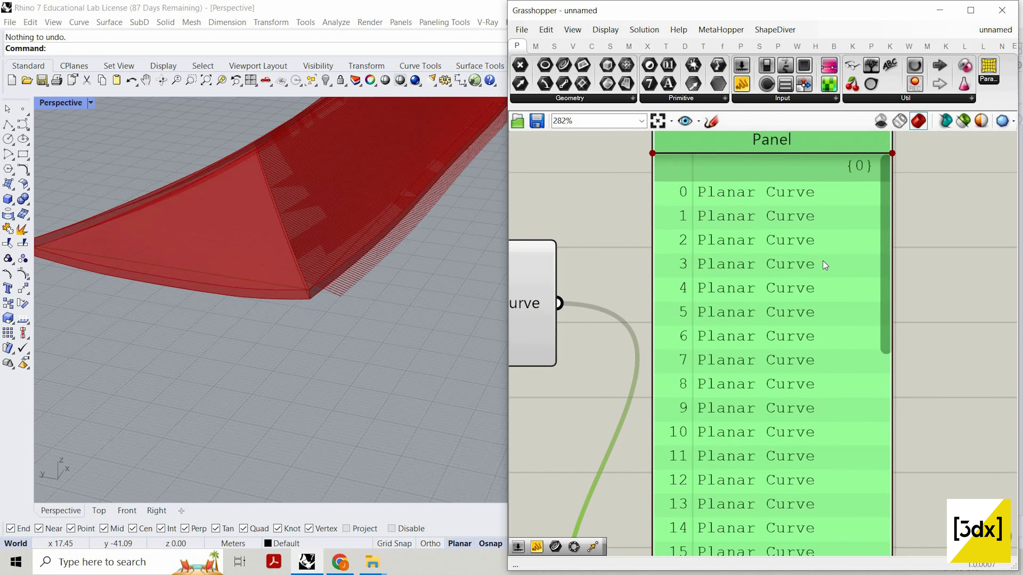
- Replace the Panel on Extend Curve's output with a new Curve parameter and graft its data
{"action": "left_click_drag", "start_coordinate": [737, 227], "coordinate": [843, 160]}
{"action": "double_click", "coordinate": [738, 227]}
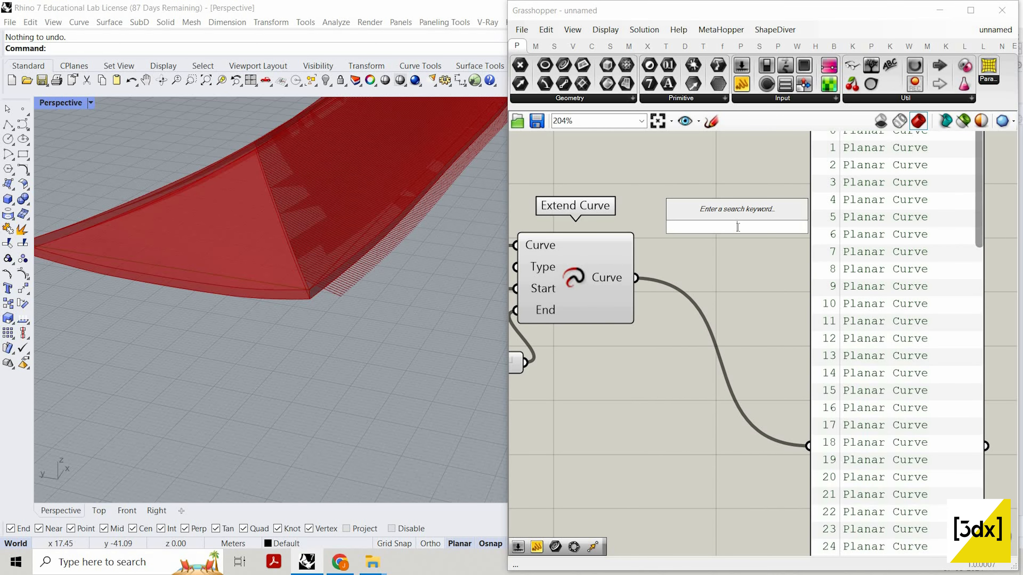
{"action": "type", "text": "curve"}
{"action": "key", "text": "Return"}
{"action": "scroll", "coordinate": [685, 262], "scroll_direction": "up", "scroll_amount": 2}
{"action": "right_click", "coordinate": [750, 265]}
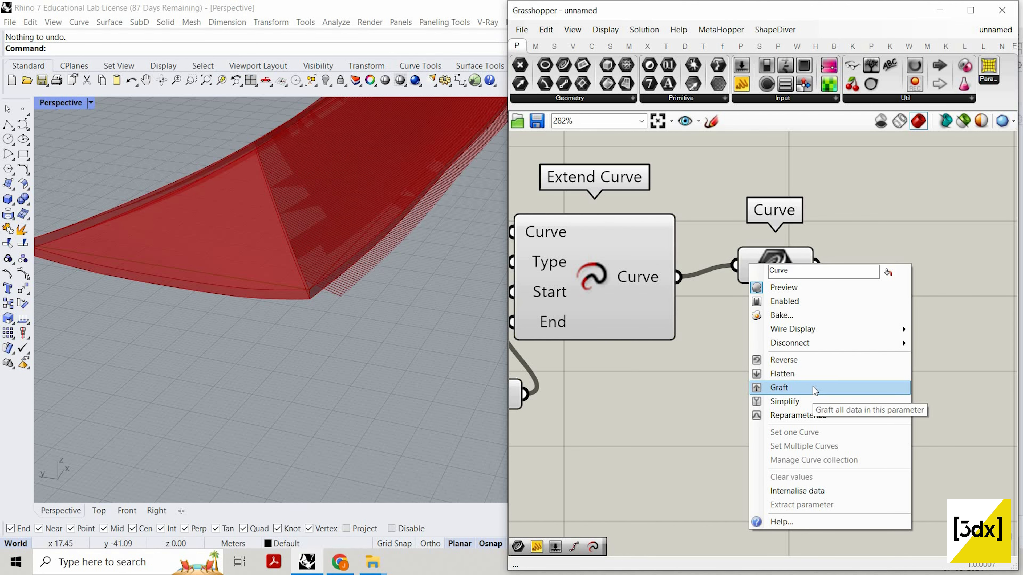
{"action": "left_click", "coordinate": [814, 390]}
{"action": "scroll", "coordinate": [487, 189], "scroll_direction": "down", "scroll_amount": 3}
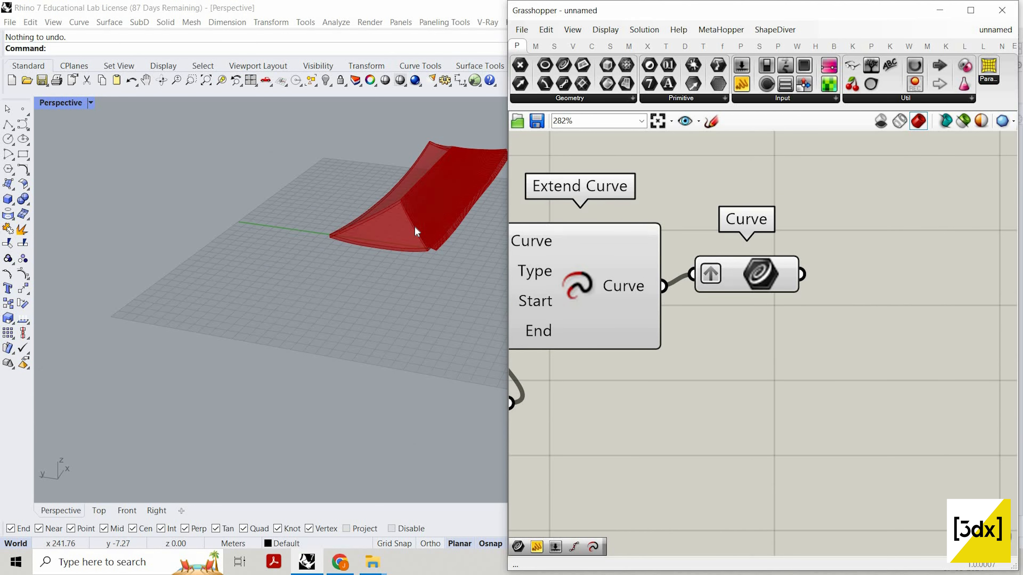
{"action": "scroll", "coordinate": [414, 227], "scroll_direction": "down", "scroll_amount": 1}
{"action": "scroll", "coordinate": [368, 236], "scroll_direction": "up", "scroll_amount": 2}
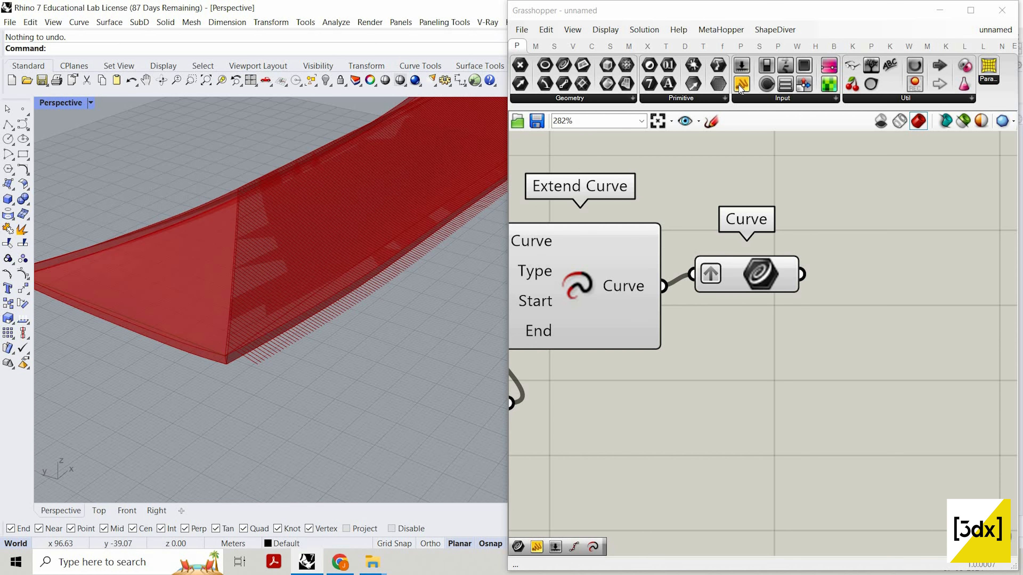
- Connect a new Panel to the grafted Curve parameter's output, enlarge it and examine the branch structure
{"action": "left_click_drag", "start_coordinate": [741, 84], "coordinate": [664, 208]}
{"action": "left_click_drag", "start_coordinate": [663, 286], "coordinate": [648, 184]}
{"action": "left_click_drag", "start_coordinate": [796, 244], "coordinate": [844, 223]}
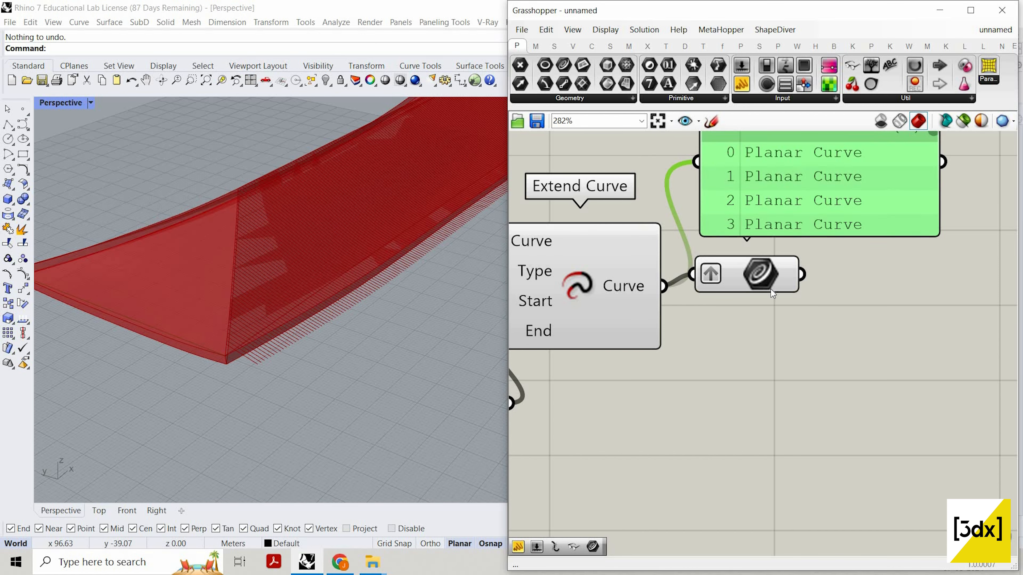
{"action": "left_click_drag", "start_coordinate": [770, 276], "coordinate": [860, 211]}
{"action": "scroll", "coordinate": [745, 294], "scroll_direction": "down", "scroll_amount": 3}
{"action": "scroll", "coordinate": [760, 282], "scroll_direction": "up", "scroll_amount": 1}
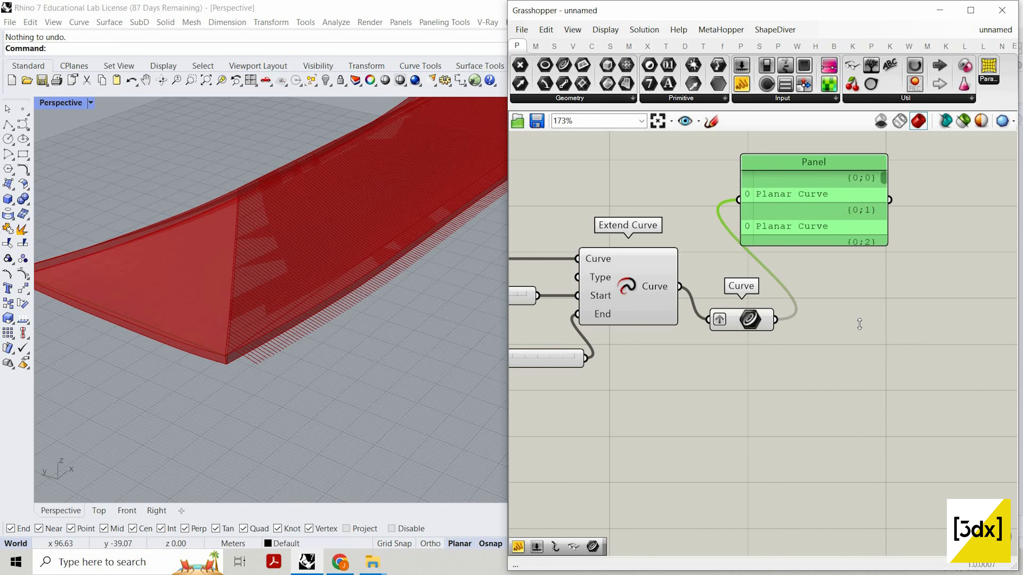
{"action": "left_click_drag", "start_coordinate": [788, 220], "coordinate": [902, 218]}
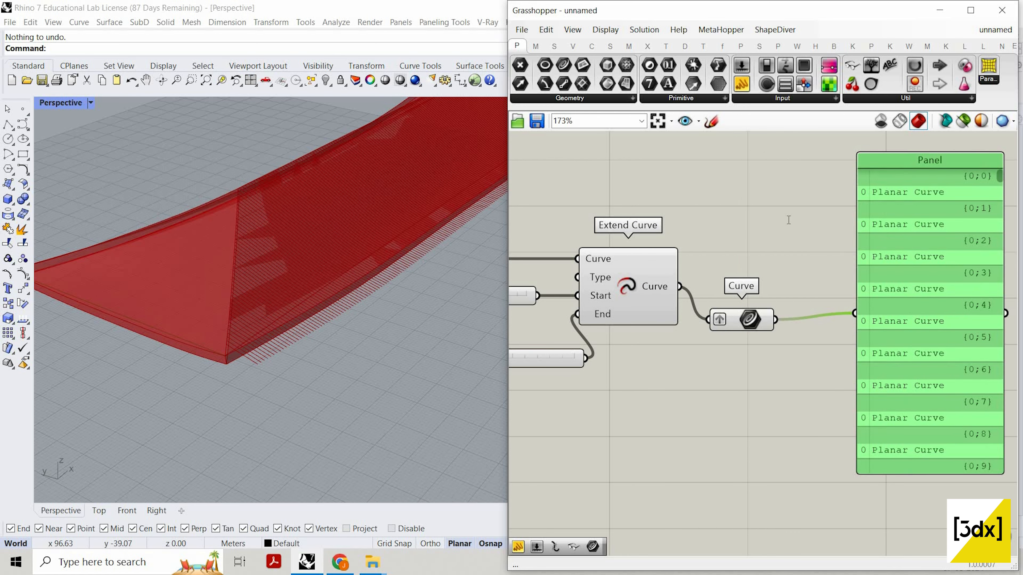
{"action": "double_click", "coordinate": [787, 214]}
{"action": "type", "text": "tre"}
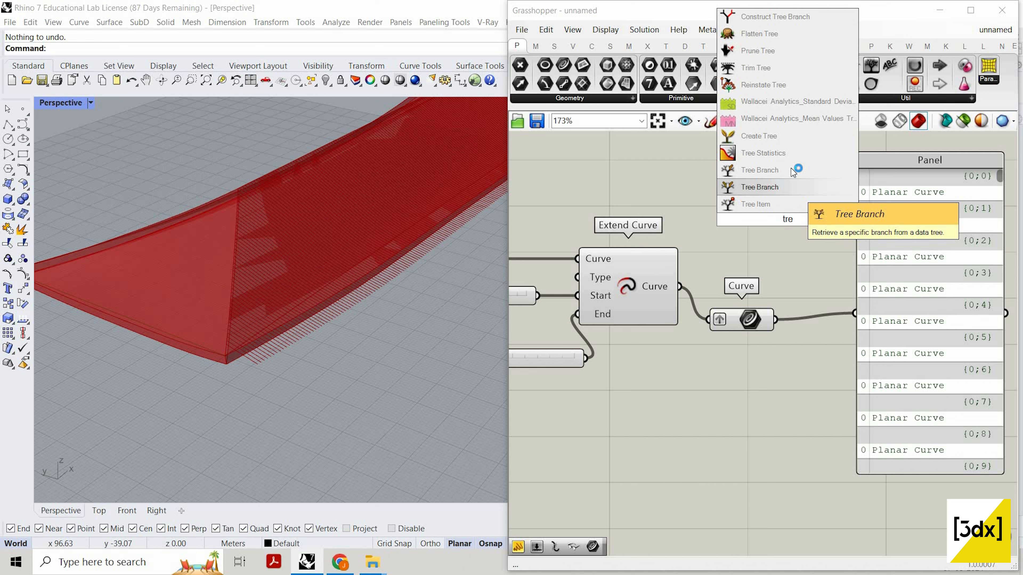
{"action": "key", "text": "Return"}
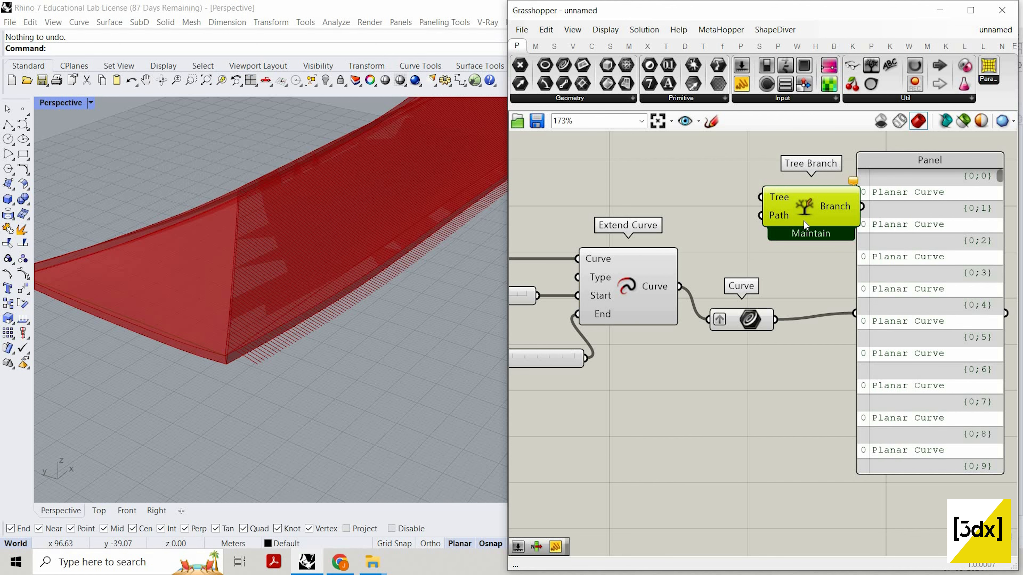
{"action": "key", "text": "Delete"}
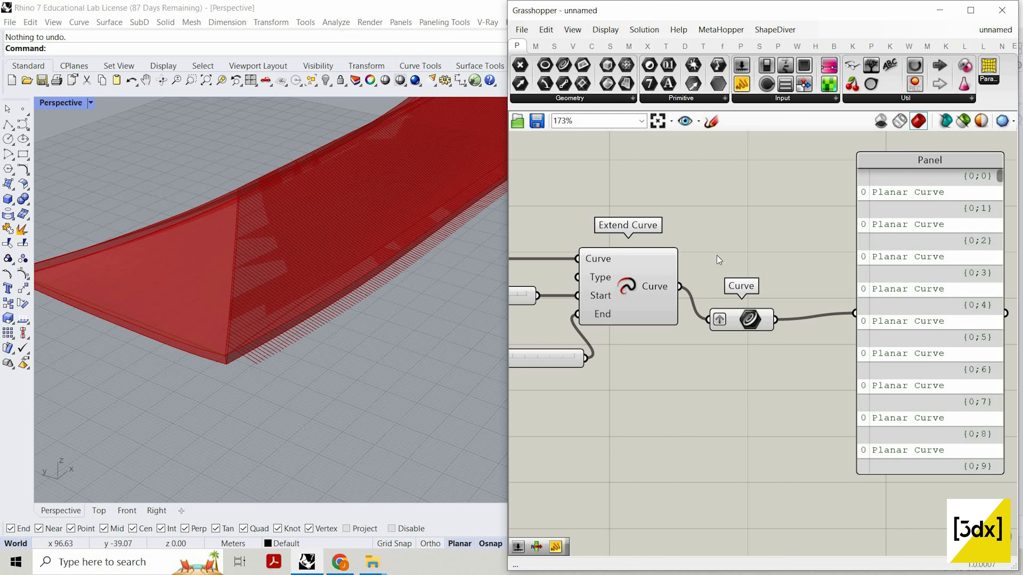
{"action": "scroll", "coordinate": [877, 255], "scroll_direction": "down", "scroll_amount": 1}
{"action": "right_click_drag", "start_coordinate": [878, 254], "coordinate": [791, 254]}
{"action": "left_click_drag", "start_coordinate": [791, 254], "coordinate": [831, 213]}
{"action": "left_click", "coordinate": [720, 201]}
{"action": "left_click_drag", "start_coordinate": [681, 309], "coordinate": [698, 255]}
{"action": "left_click", "coordinate": [721, 210]}
{"action": "double_click", "coordinate": [716, 218]}
{"action": "type", "text": "tree"}
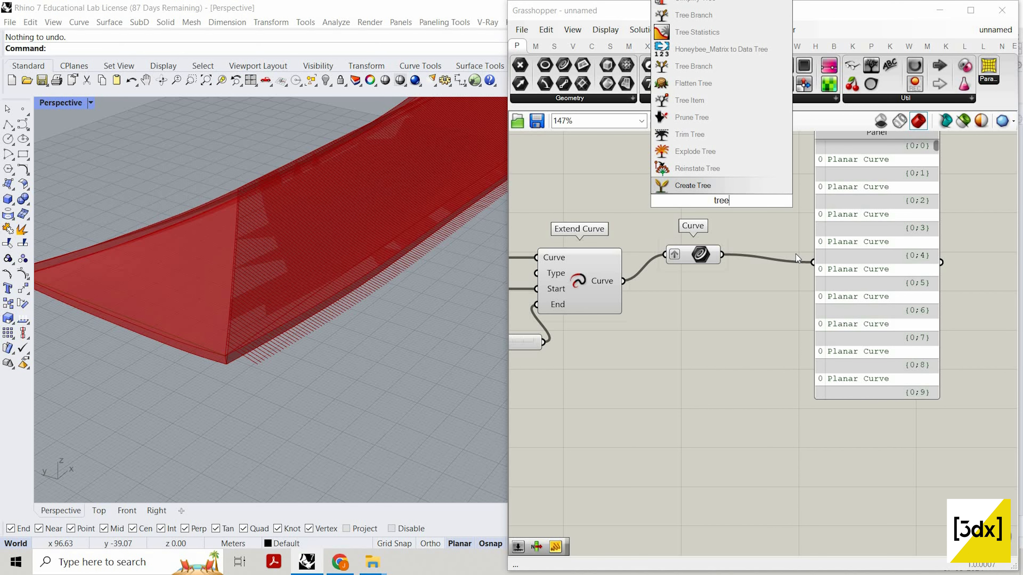
{"action": "left_click", "coordinate": [795, 254]}
- Delete the Panel connected to the grafted Curve parameter and move that parameter slightly lower on the canvas
{"action": "right_click_drag", "start_coordinate": [911, 252], "coordinate": [794, 242]}
{"action": "scroll", "coordinate": [794, 242], "scroll_direction": "down", "scroll_amount": 4}
{"action": "left_click", "coordinate": [805, 229]}
{"action": "scroll", "coordinate": [795, 242], "scroll_direction": "up", "scroll_amount": 3}
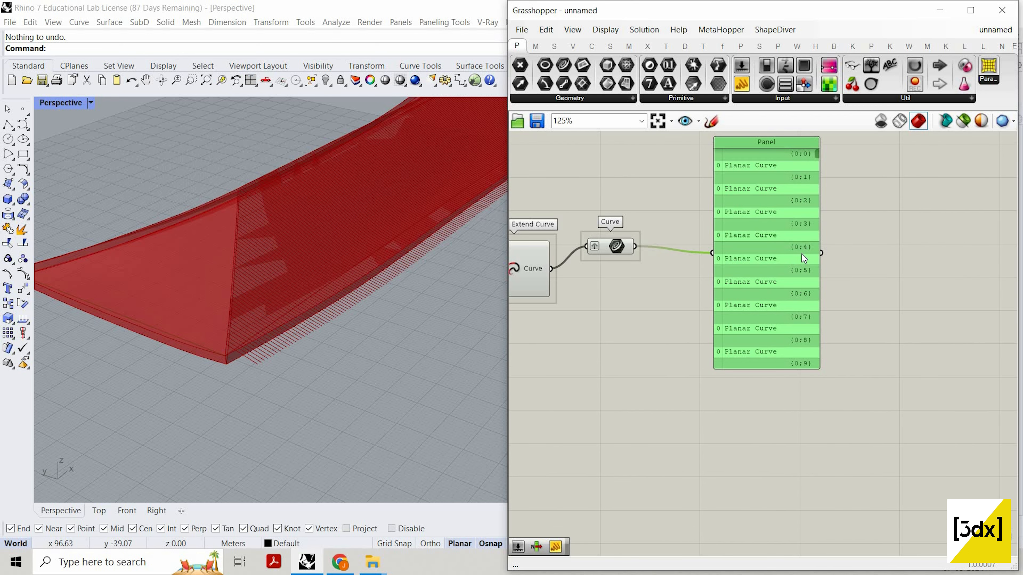
{"action": "key", "text": "Delete"}
{"action": "left_click_drag", "start_coordinate": [620, 247], "coordinate": [635, 289]}
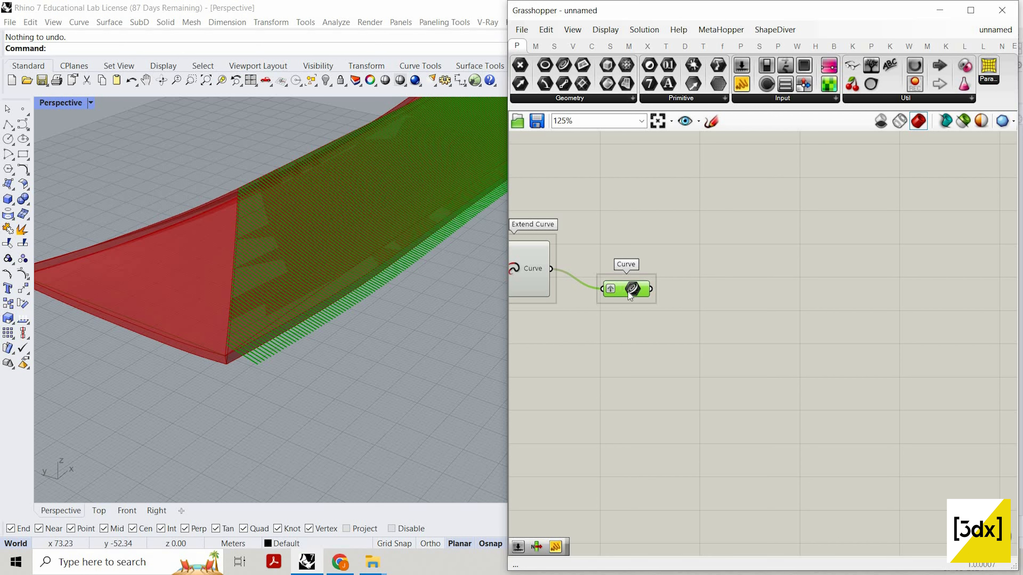
- Place a Sweep1 component well to the right of the grafted Curve parameter
{"action": "double_click", "coordinate": [868, 302]}
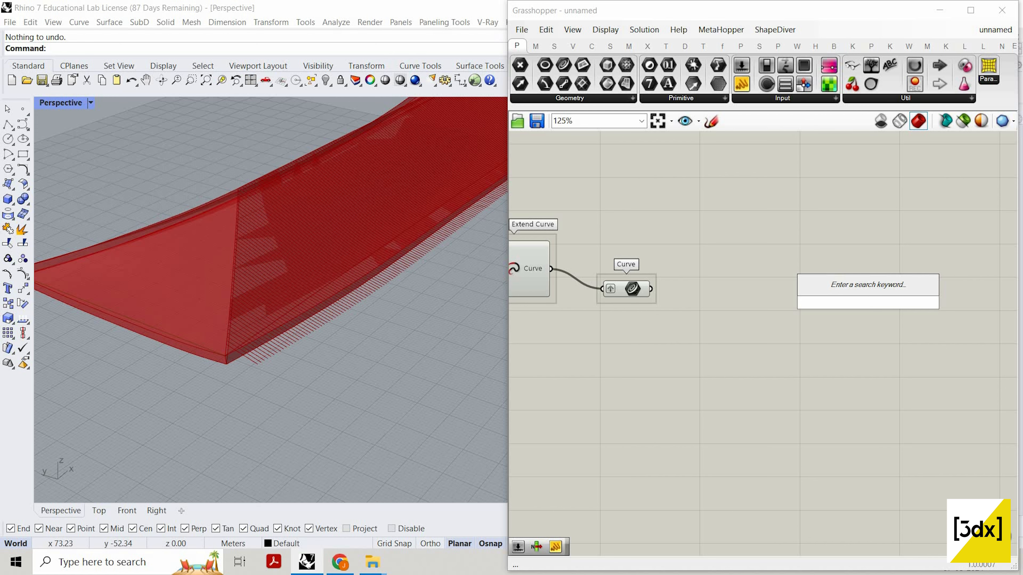
{"action": "type", "text": "swe"}
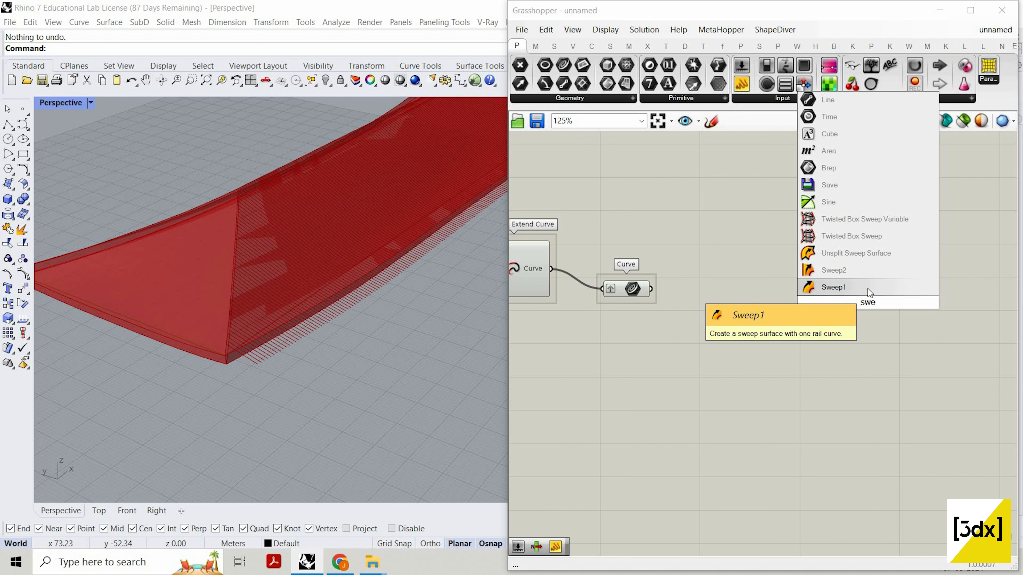
{"action": "left_click", "coordinate": [868, 288]}
{"action": "scroll", "coordinate": [898, 290], "scroll_direction": "down", "scroll_amount": 2}
{"action": "scroll", "coordinate": [613, 288], "scroll_direction": "down", "scroll_amount": 2}
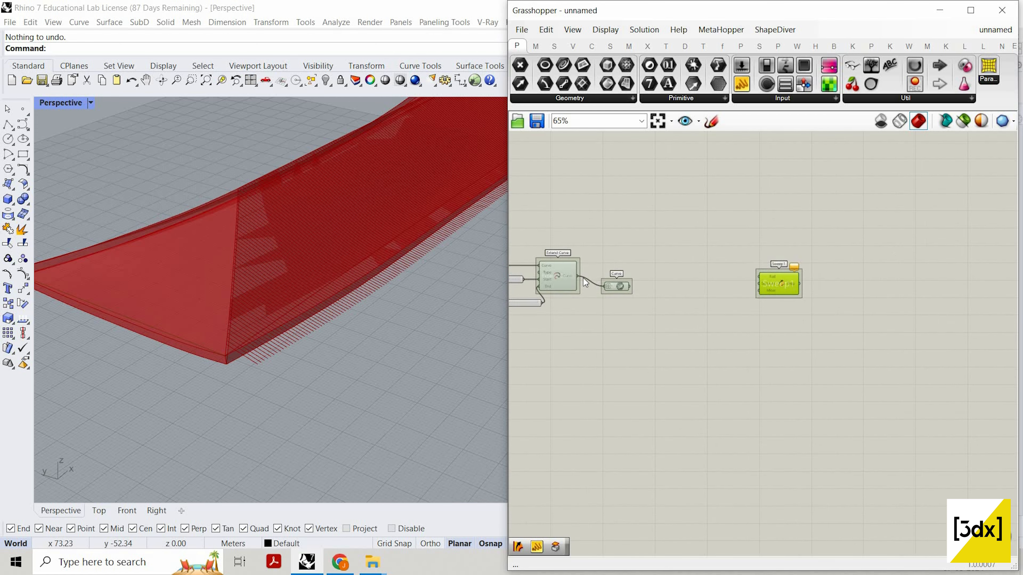
- Try connecting the grafted Curve parameter to Sweep1's Rail input and undo the connection
{"action": "scroll", "coordinate": [583, 276], "scroll_direction": "up", "scroll_amount": 3}
{"action": "left_click", "coordinate": [582, 274]}
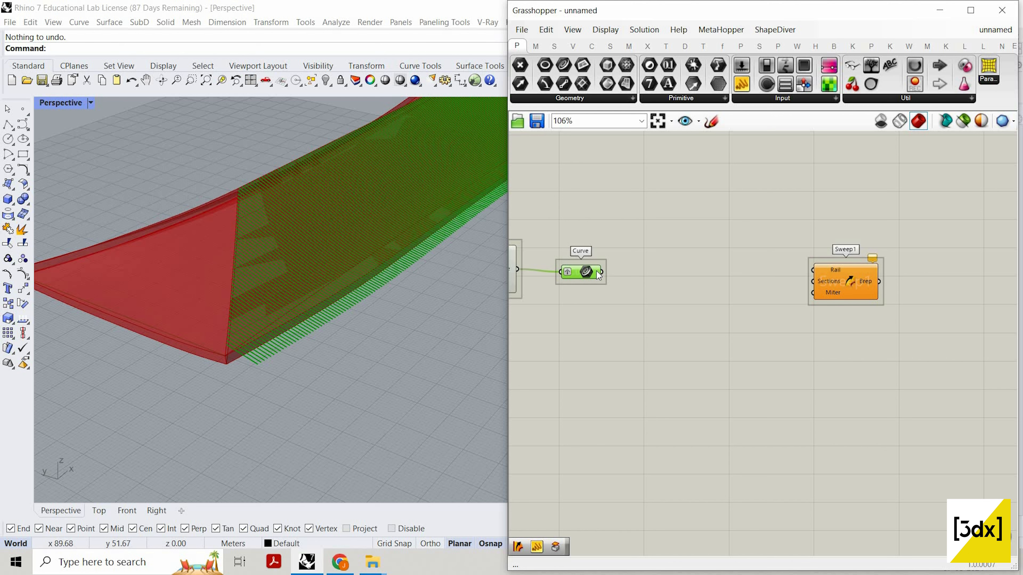
{"action": "left_click_drag", "start_coordinate": [602, 272], "coordinate": [883, 277]}
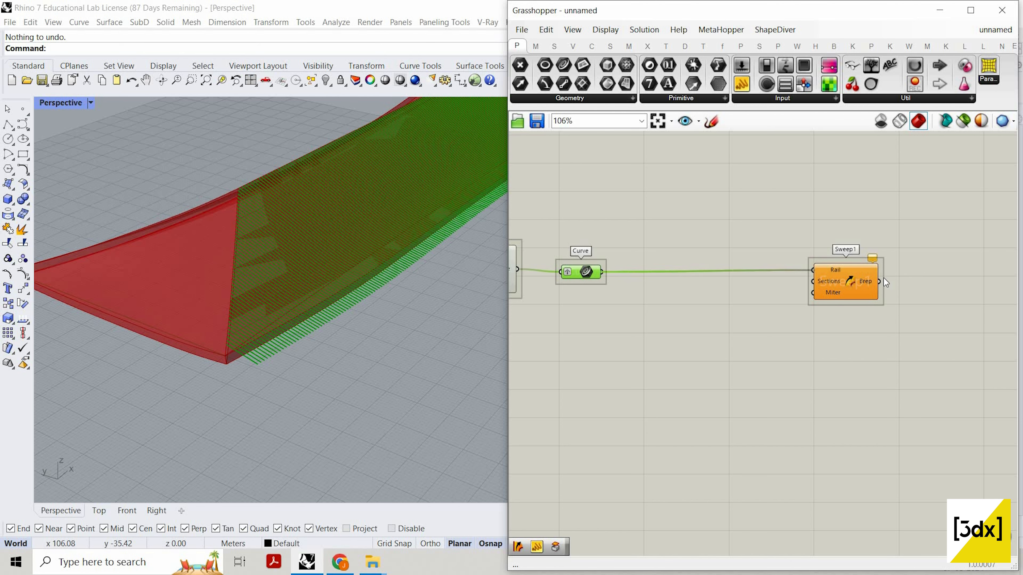
{"action": "key", "text": "ctrl+z"}
{"action": "key", "text": "ctrl+z"}
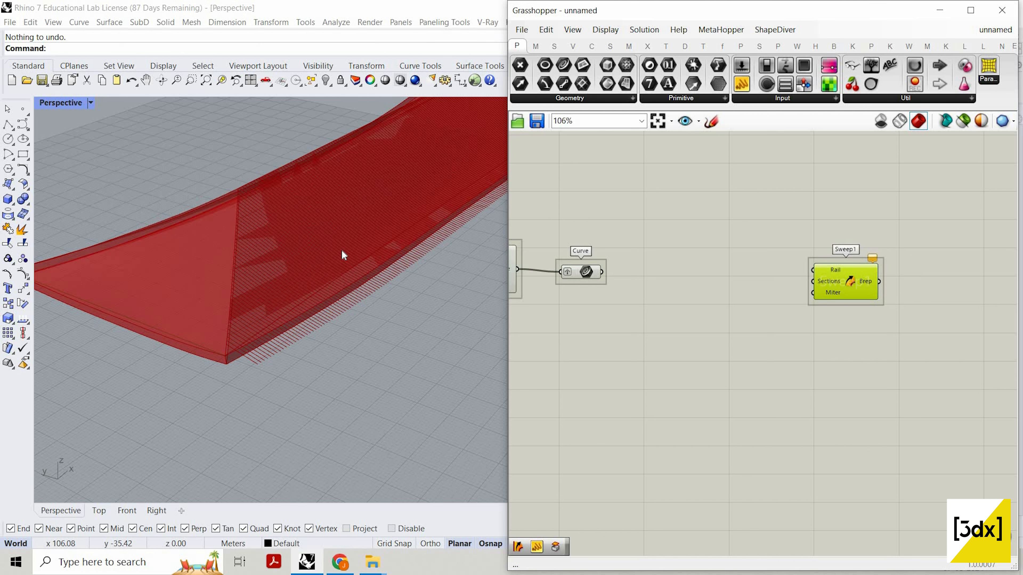
- Inspect the extended curves along the long roof face and where they project past the eave
{"action": "right_click_drag", "start_coordinate": [360, 272], "coordinate": [454, 123]}
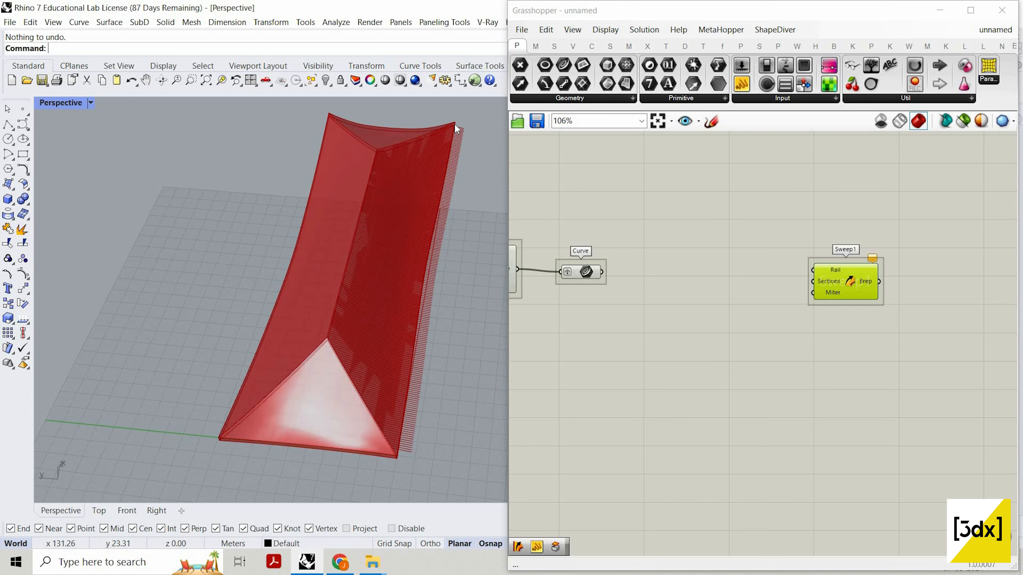
{"action": "scroll", "coordinate": [447, 133], "scroll_direction": "up", "scroll_amount": 6}
{"action": "right_click_drag", "start_coordinate": [459, 160], "coordinate": [326, 255]}
{"action": "scroll", "coordinate": [327, 255], "scroll_direction": "up", "scroll_amount": 4}
{"action": "right_click_drag", "start_coordinate": [442, 313], "coordinate": [262, 219]}
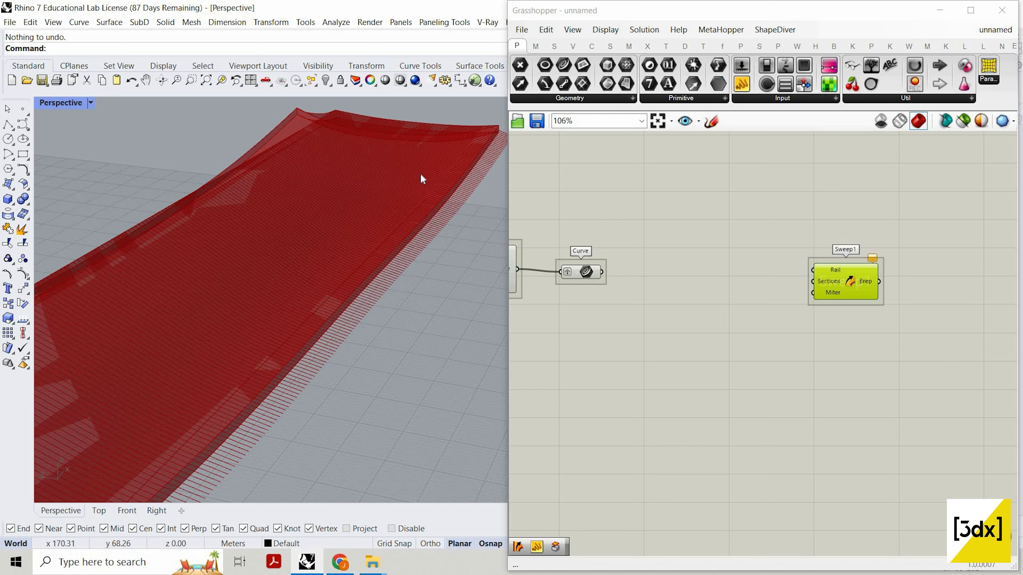
{"action": "right_click_drag", "start_coordinate": [420, 177], "coordinate": [369, 195]}
{"action": "right_click_drag", "start_coordinate": [334, 307], "coordinate": [471, 219]}
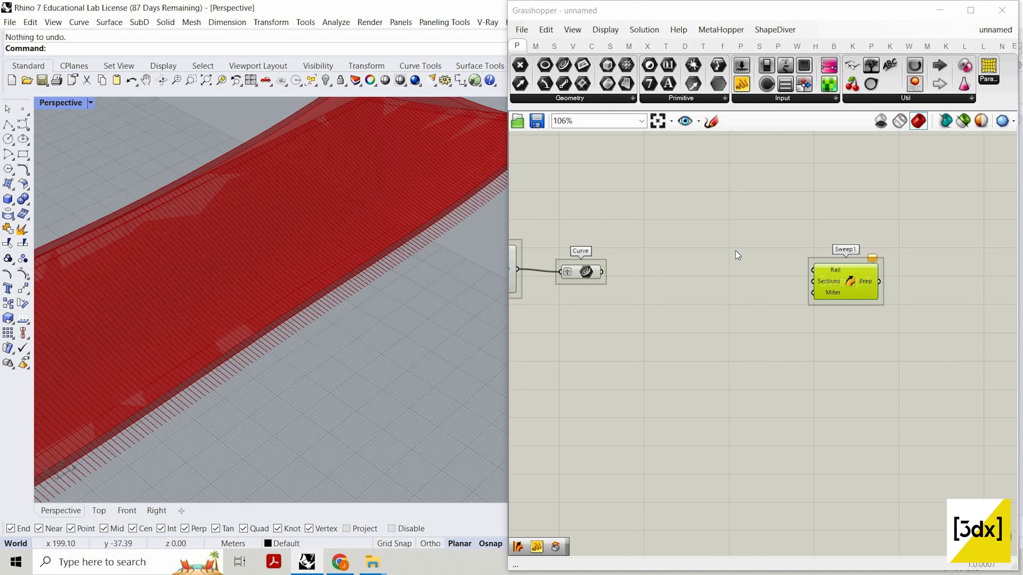
- Add a Perp Frame component below the grafted Curve parameter and connect that parameter to its Curve input
{"action": "scroll", "coordinate": [620, 327], "scroll_direction": "up", "scroll_amount": 2}
{"action": "double_click", "coordinate": [621, 326]}
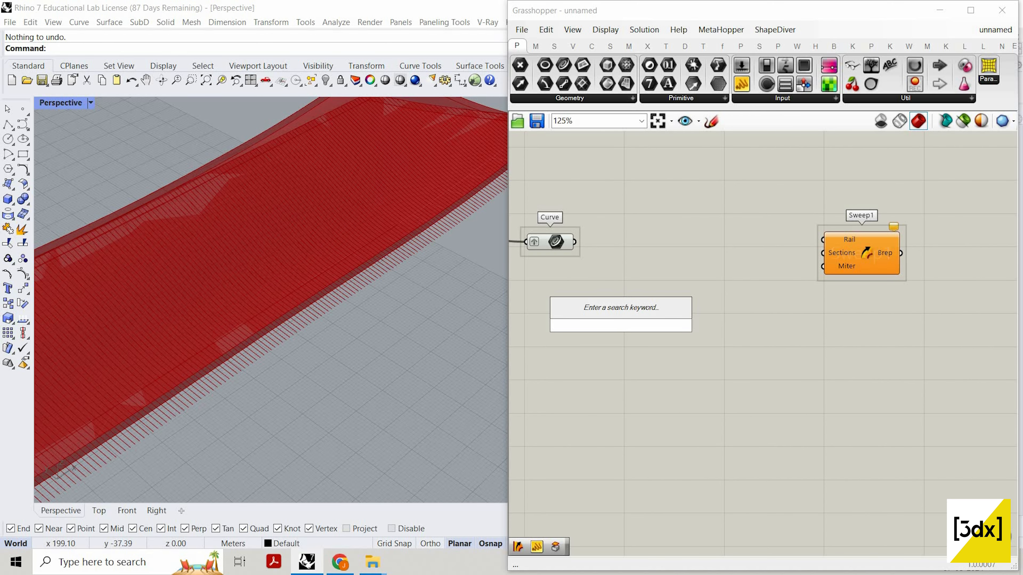
{"action": "type", "text": "per"}
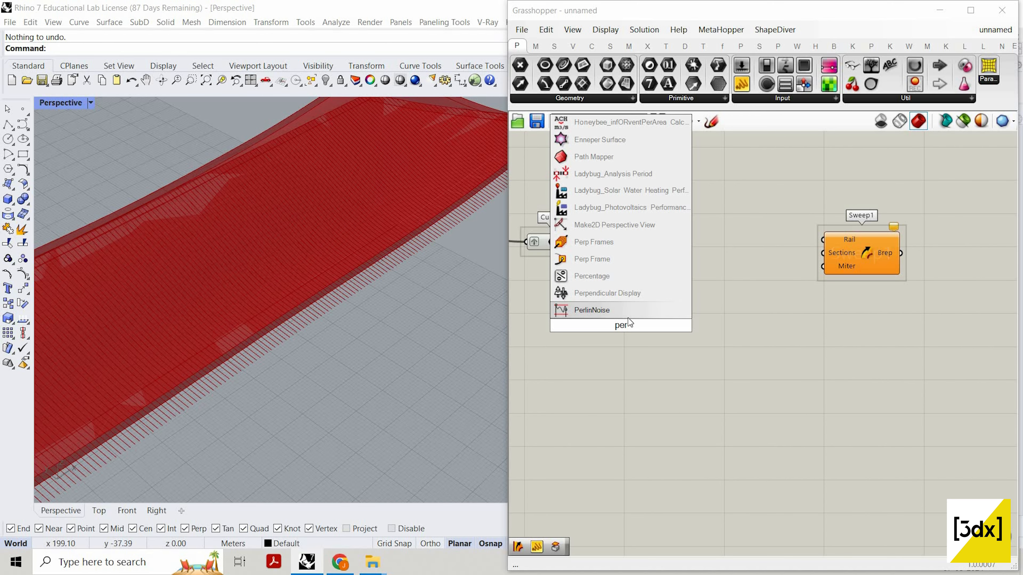
{"action": "left_click", "coordinate": [590, 258]}
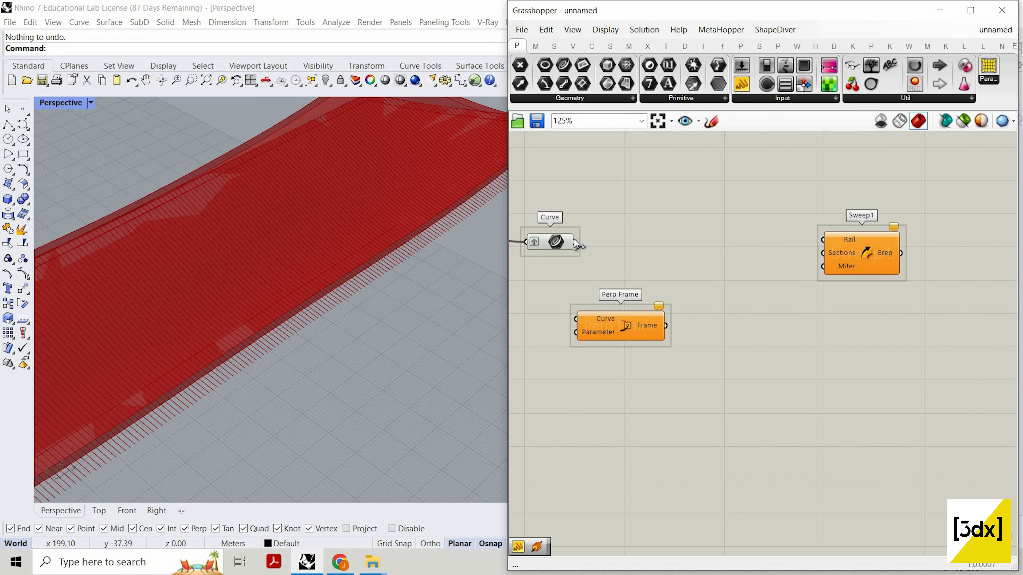
{"action": "left_click_drag", "start_coordinate": [574, 242], "coordinate": [610, 317]}
{"action": "scroll", "coordinate": [736, 337], "scroll_direction": "down", "scroll_amount": 1}
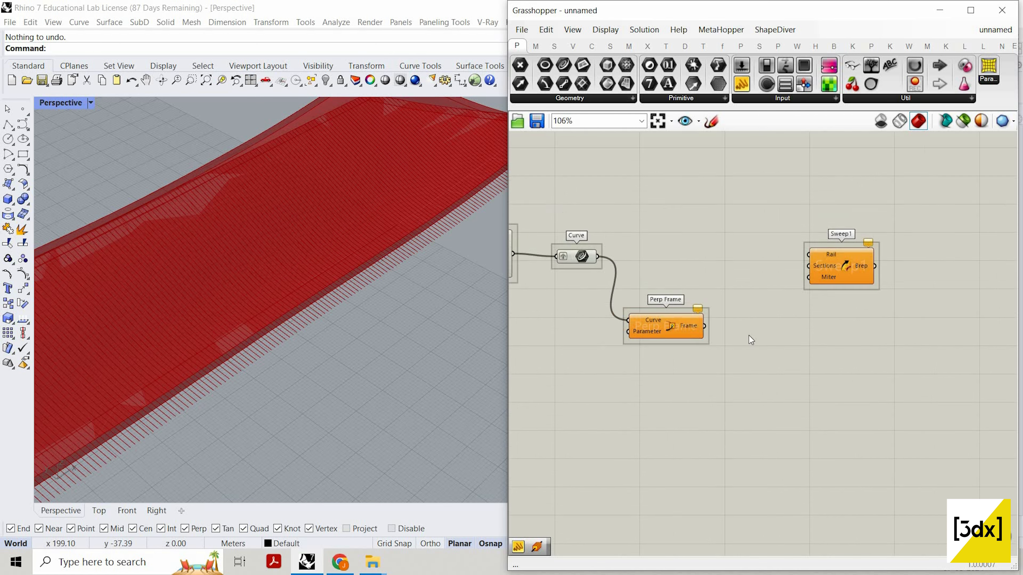
{"action": "right_click_drag", "start_coordinate": [748, 336], "coordinate": [850, 319]}
{"action": "scroll", "coordinate": [765, 308], "scroll_direction": "up", "scroll_amount": 1}
{"action": "left_click_drag", "start_coordinate": [765, 308], "coordinate": [804, 302]}
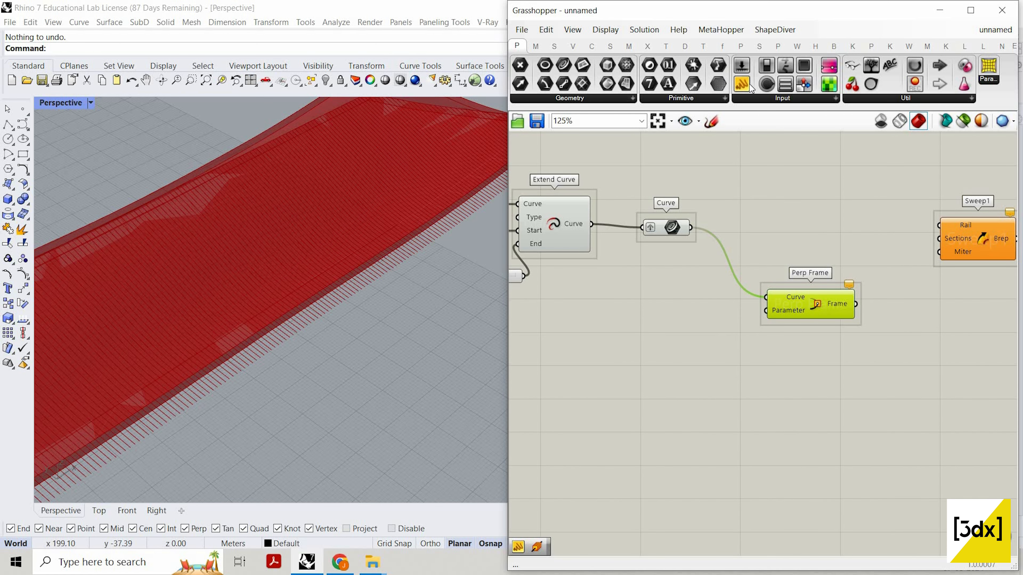
- Reparameterize the Curve input of the Perp Frame component
{"action": "scroll", "coordinate": [791, 315], "scroll_direction": "up", "scroll_amount": 3}
{"action": "right_click", "coordinate": [792, 300]}
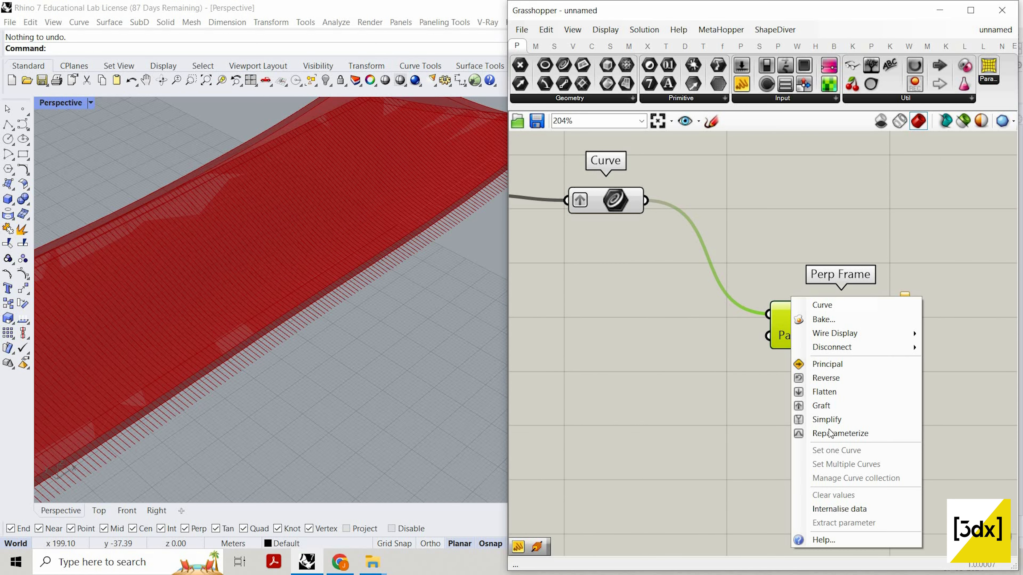
{"action": "left_click", "coordinate": [822, 433]}
{"action": "scroll", "coordinate": [771, 323], "scroll_direction": "down", "scroll_amount": 3}
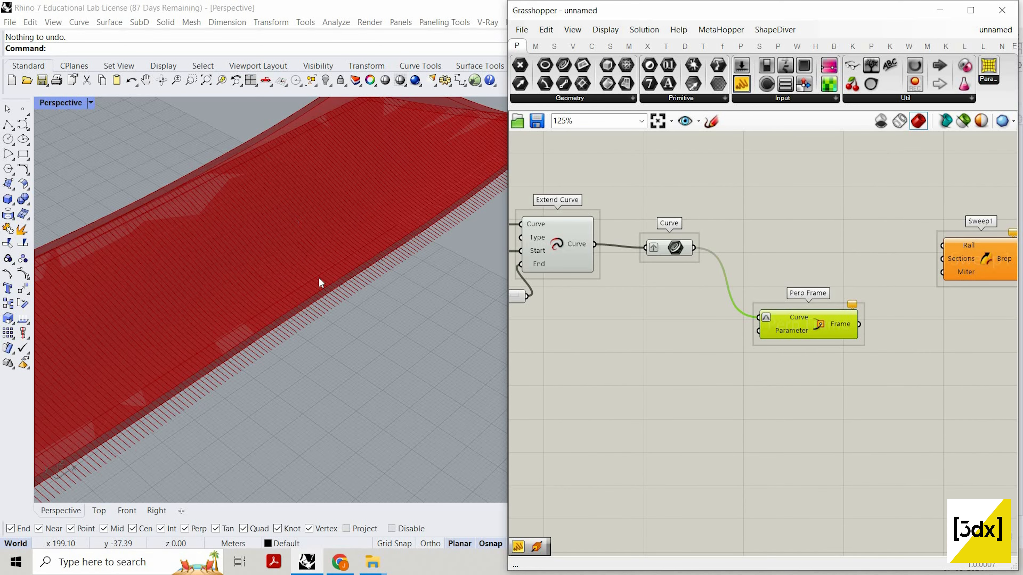
- Add a panel beside Perp Frame with the values 0, 0.5 and 1 on separate lines
{"action": "scroll", "coordinate": [241, 262], "scroll_direction": "down", "scroll_amount": 4}
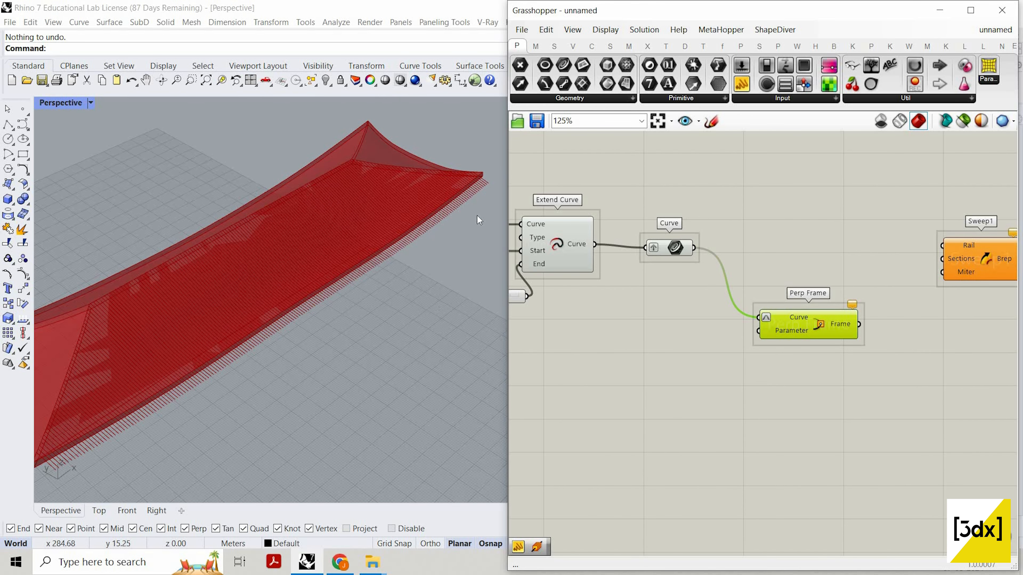
{"action": "scroll", "coordinate": [475, 191], "scroll_direction": "up", "scroll_amount": 5}
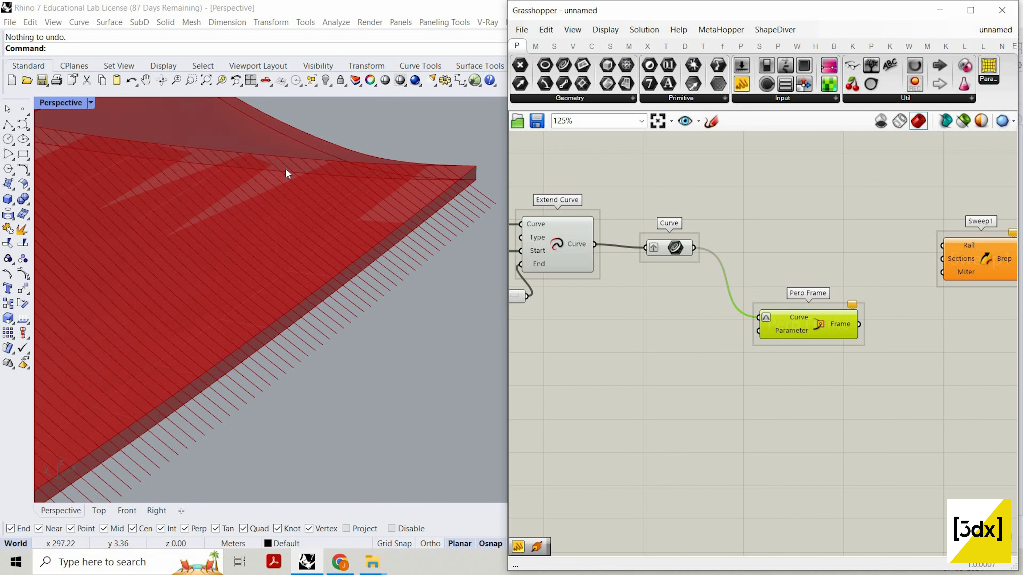
{"action": "scroll", "coordinate": [243, 143], "scroll_direction": "down", "scroll_amount": 3}
{"action": "scroll", "coordinate": [773, 325], "scroll_direction": "down", "scroll_amount": 1}
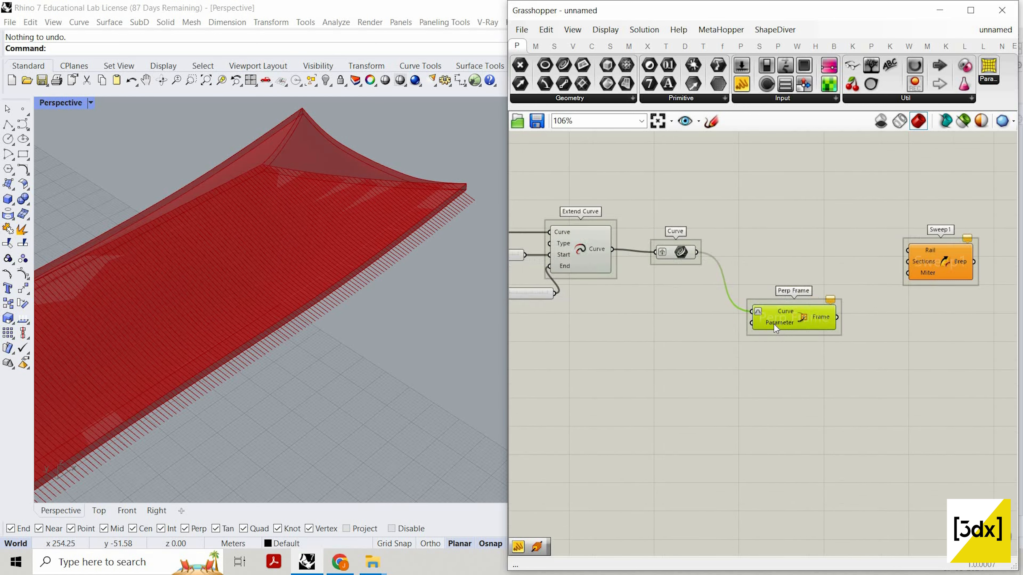
{"action": "scroll", "coordinate": [774, 324], "scroll_direction": "up", "scroll_amount": 3}
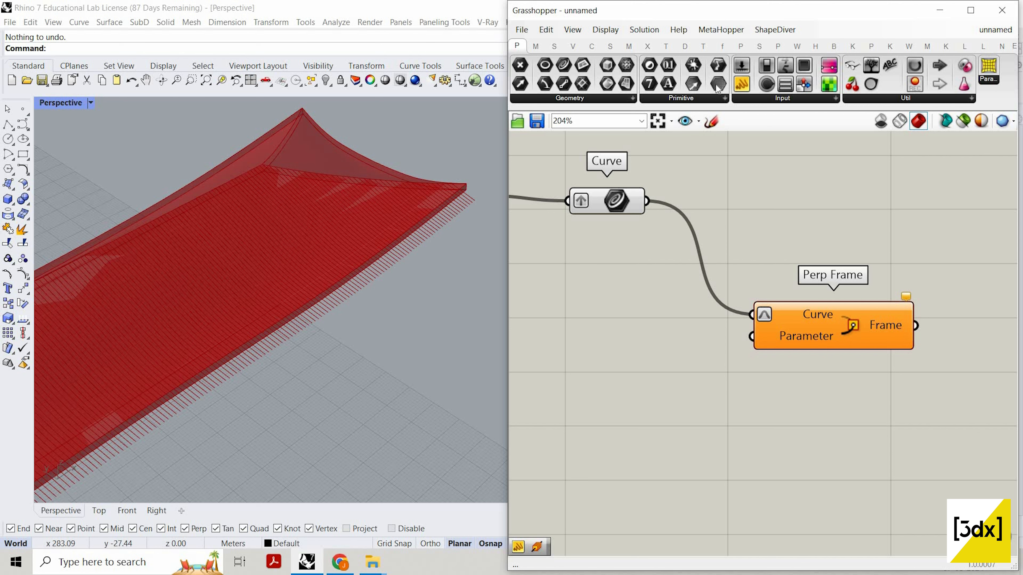
{"action": "left_click_drag", "start_coordinate": [742, 84], "coordinate": [608, 331]}
{"action": "double_click", "coordinate": [609, 332]}
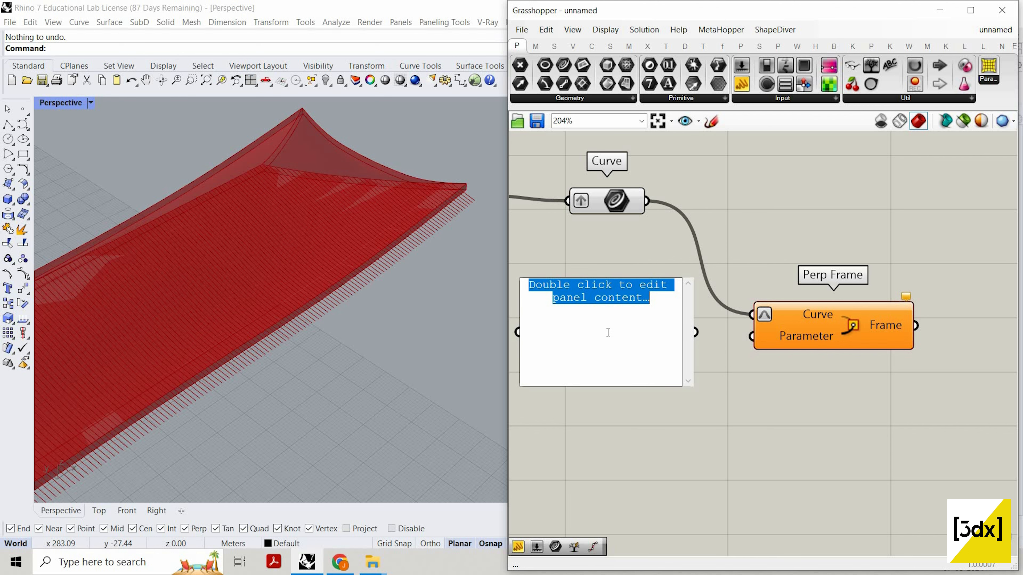
{"action": "type", "text": "0"}
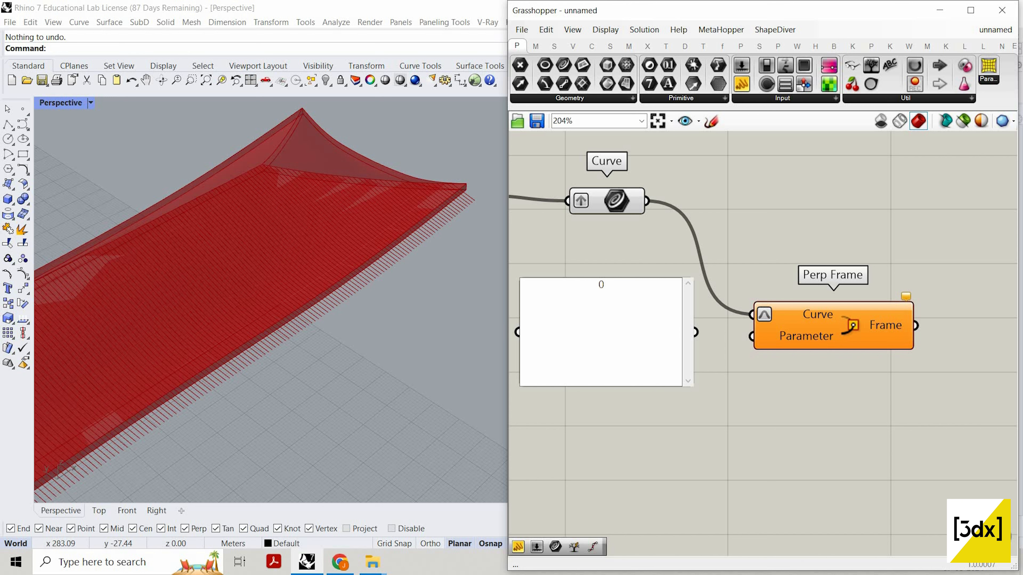
{"action": "type", "text": " 0.5"}
- Connect the panel to Perp Frame's Parameter input and turn off its Multiline Data option so each line is a separate item
{"action": "left_click_drag", "start_coordinate": [696, 332], "coordinate": [751, 336]}
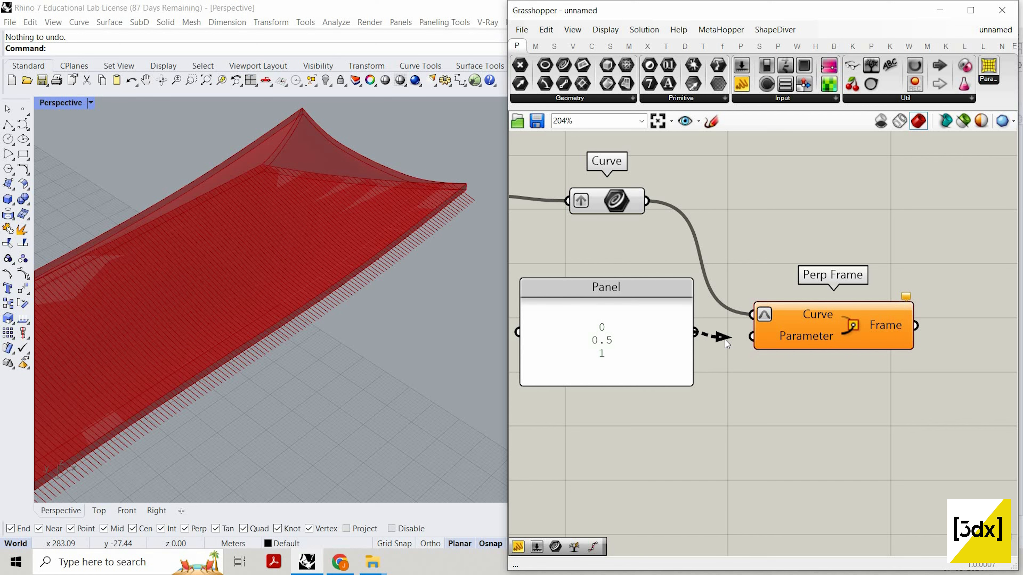
{"action": "left_click", "coordinate": [906, 297]}
{"action": "right_click", "coordinate": [649, 273]}
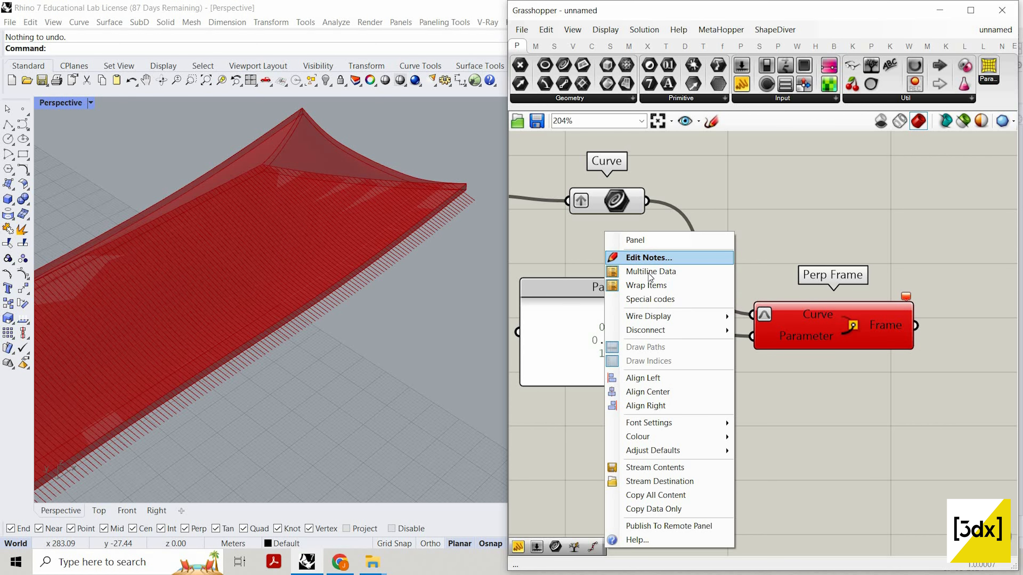
{"action": "left_click", "coordinate": [648, 274]}
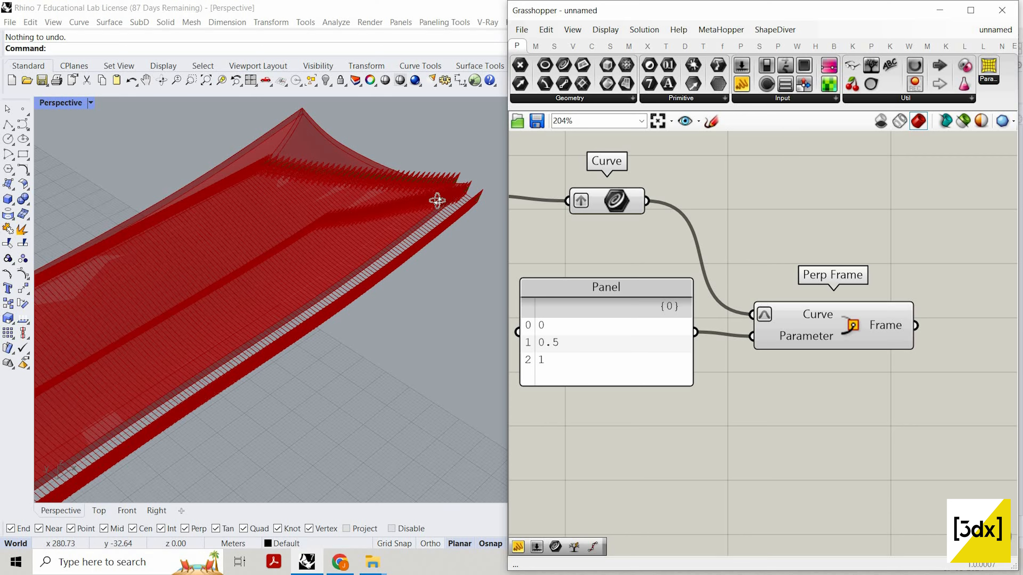
- Examine the perpendicular frames along the extended curves at the roof corner and past the eave
{"action": "right_click_drag", "start_coordinate": [436, 200], "coordinate": [378, 246]}
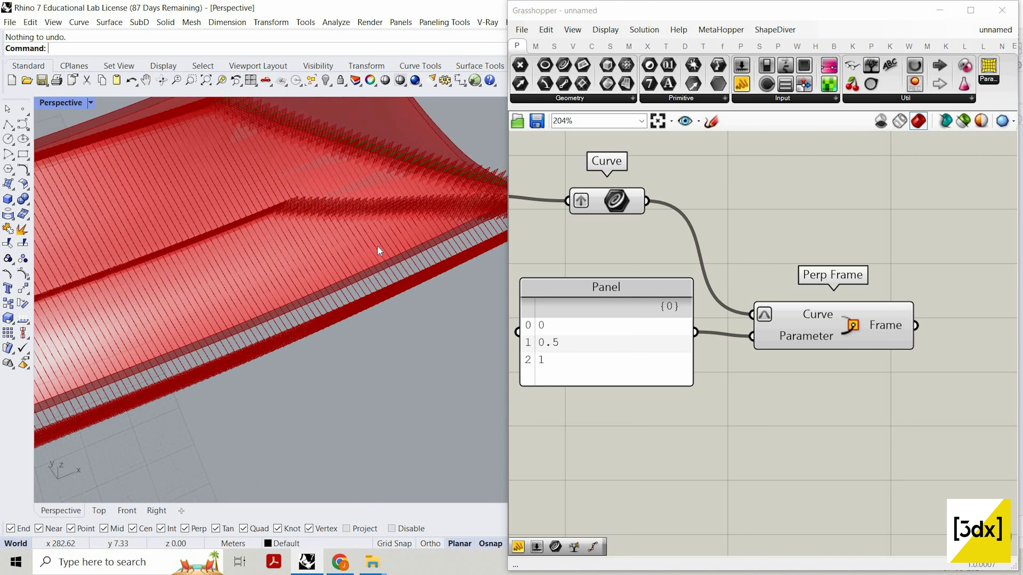
{"action": "scroll", "coordinate": [377, 247], "scroll_direction": "down", "scroll_amount": 7}
{"action": "scroll", "coordinate": [315, 253], "scroll_direction": "up", "scroll_amount": 4}
{"action": "right_click_drag", "start_coordinate": [332, 272], "coordinate": [298, 174]}
{"action": "scroll", "coordinate": [220, 205], "scroll_direction": "up", "scroll_amount": 5}
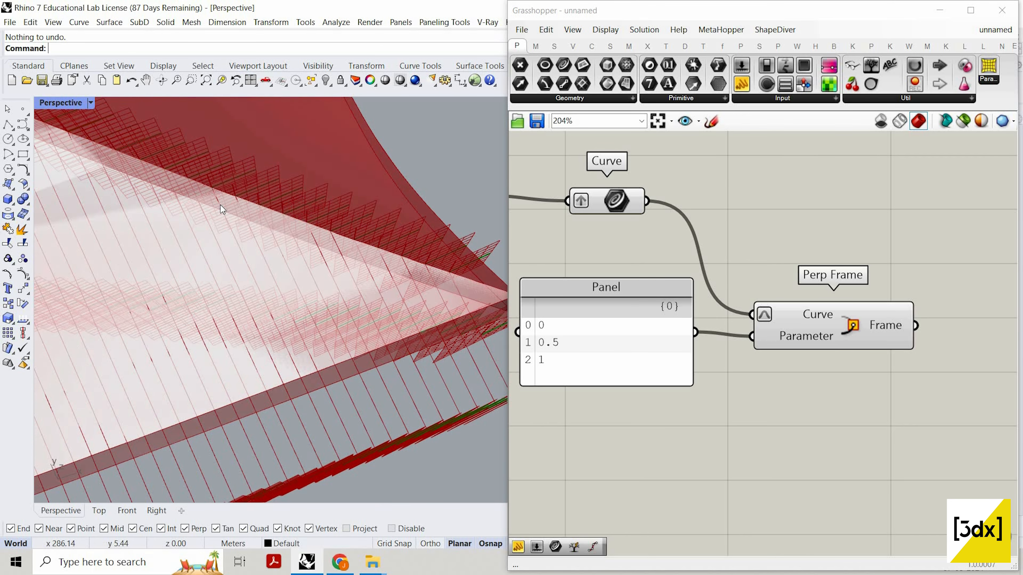
{"action": "scroll", "coordinate": [220, 205], "scroll_direction": "down", "scroll_amount": 3}
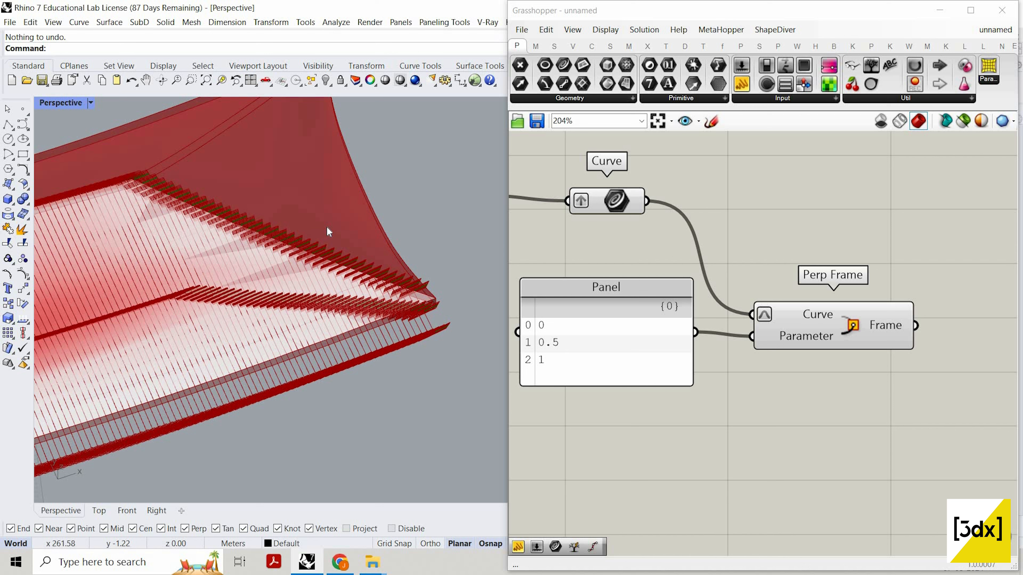
{"action": "scroll", "coordinate": [395, 346], "scroll_direction": "up", "scroll_amount": 3}
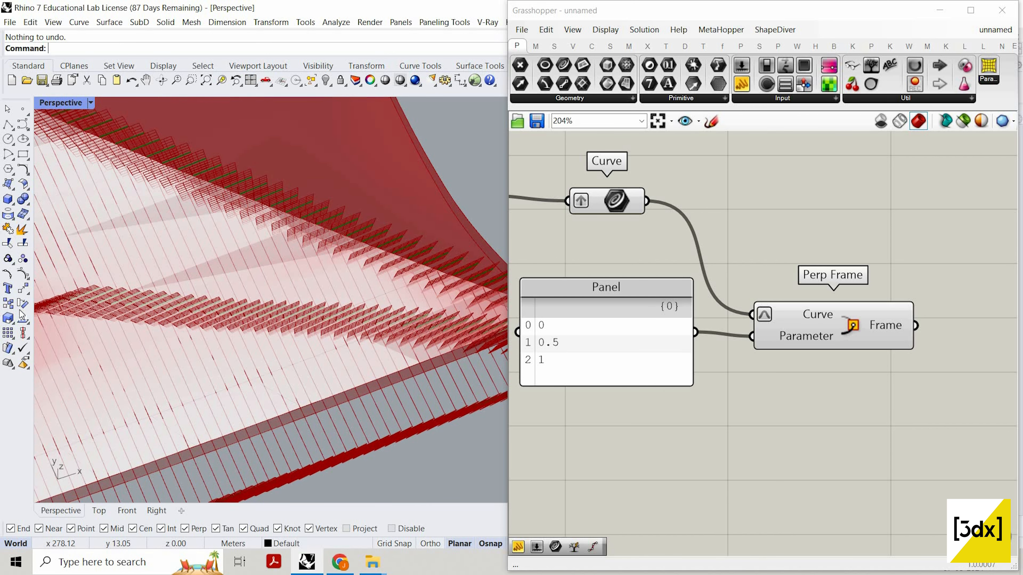
{"action": "scroll", "coordinate": [343, 357], "scroll_direction": "down", "scroll_amount": 4}
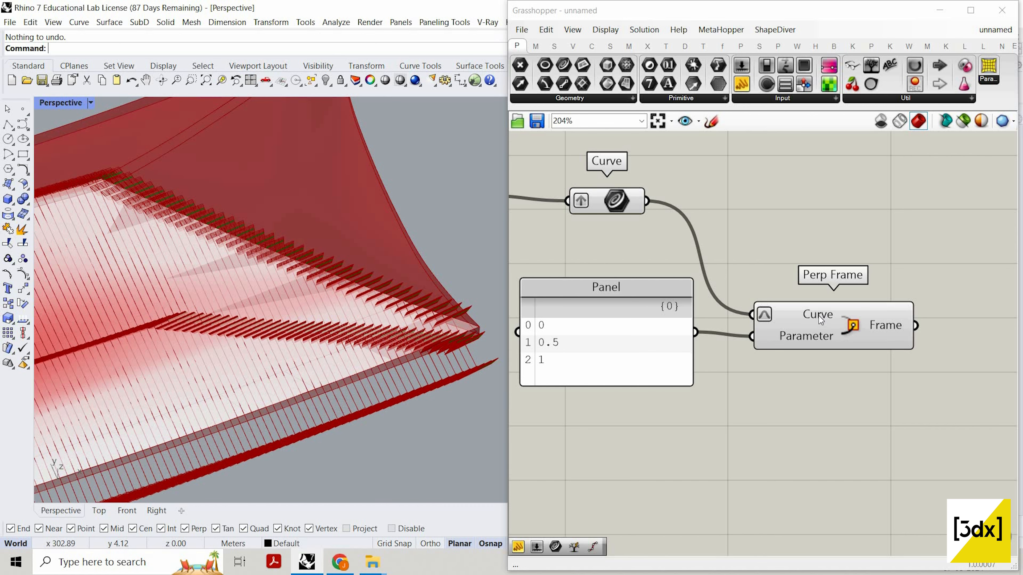
- Move the Perp Frame component slightly up and shift Sweep1 further right to make room between them
{"action": "scroll", "coordinate": [818, 316], "scroll_direction": "down", "scroll_amount": 2}
{"action": "scroll", "coordinate": [824, 318], "scroll_direction": "up", "scroll_amount": 1}
{"action": "left_click_drag", "start_coordinate": [833, 308], "coordinate": [840, 277]}
{"action": "scroll", "coordinate": [846, 274], "scroll_direction": "down", "scroll_amount": 3}
{"action": "right_click_drag", "start_coordinate": [1002, 205], "coordinate": [890, 210]}
{"action": "scroll", "coordinate": [902, 208], "scroll_direction": "up", "scroll_amount": 2}
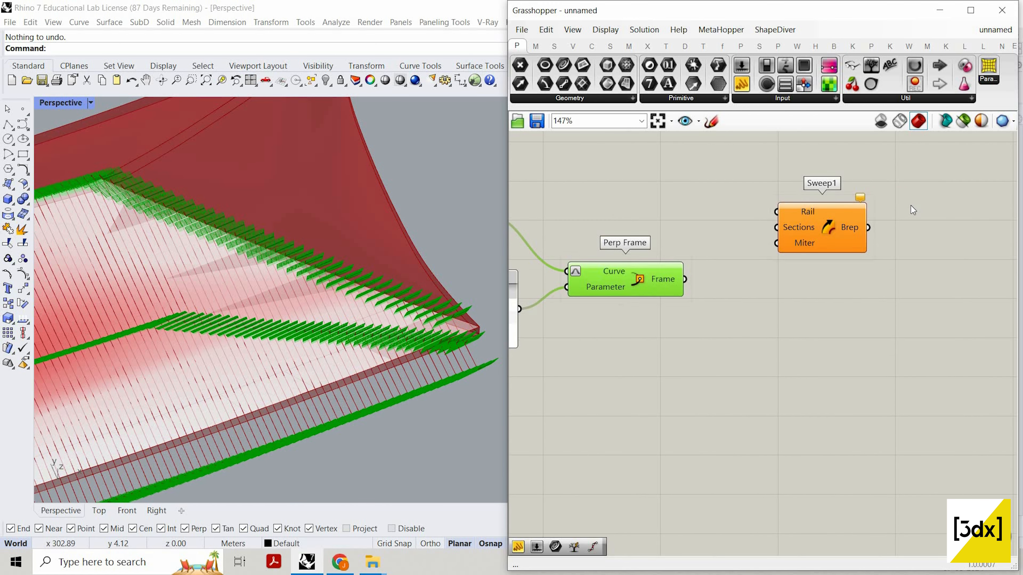
{"action": "left_click_drag", "start_coordinate": [834, 221], "coordinate": [906, 209]}
{"action": "scroll", "coordinate": [816, 329], "scroll_direction": "down", "scroll_amount": 2}
{"action": "scroll", "coordinate": [817, 329], "scroll_direction": "up", "scroll_amount": 1}
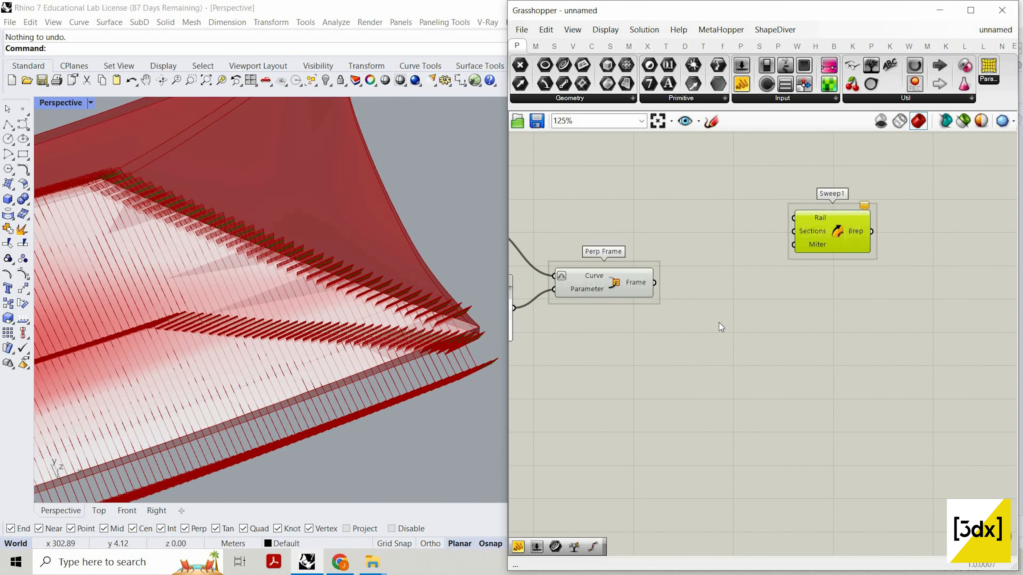
- Add a Rectangle component below Sweep1 and connect Perp Frame's Frame output to its Plane input
{"action": "scroll", "coordinate": [721, 327], "scroll_direction": "up", "scroll_amount": 1}
{"action": "double_click", "coordinate": [720, 325]}
{"action": "type", "text": "re"}
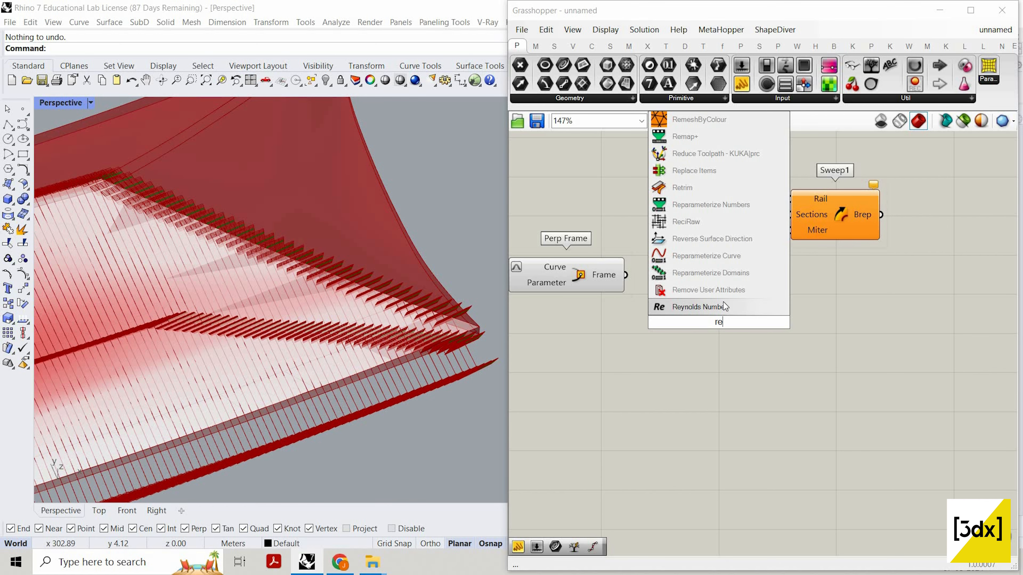
{"action": "type", "text": "ct"}
{"action": "key", "text": "Return"}
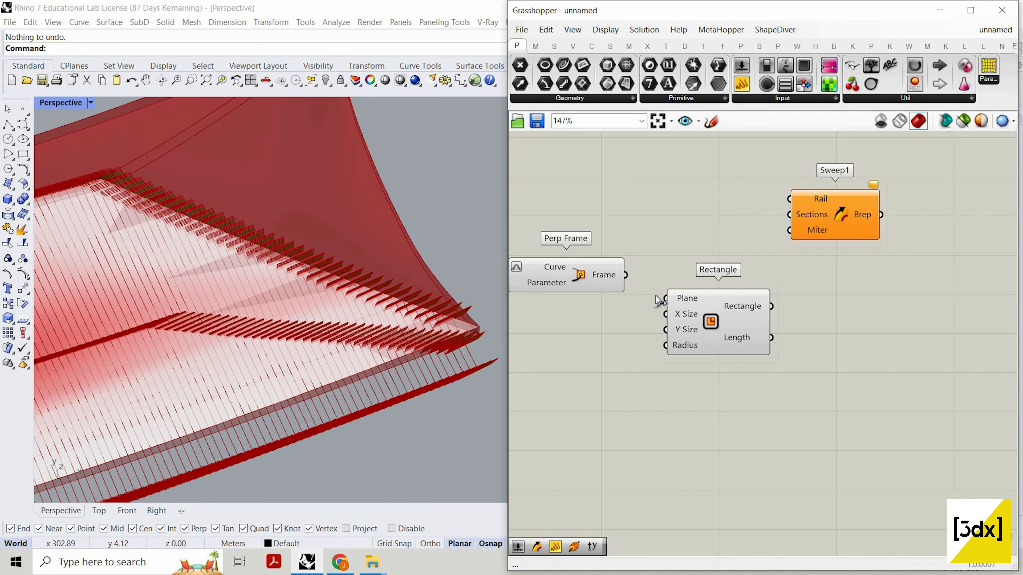
{"action": "left_click_drag", "start_coordinate": [657, 300], "coordinate": [625, 275]}
{"action": "left_click_drag", "start_coordinate": [713, 340], "coordinate": [806, 320]}
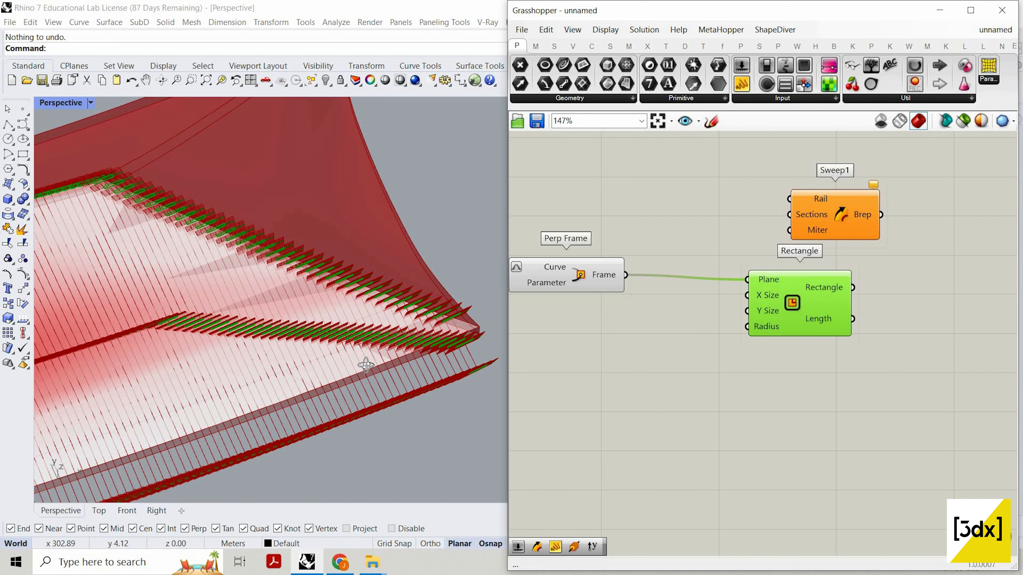
- Add a panel with the domain -0.2 to 0.2 and connect it to the Rectangle's X Size input
{"action": "scroll", "coordinate": [372, 310], "scroll_direction": "down", "scroll_amount": 6}
{"action": "right_click_drag", "start_coordinate": [296, 375], "coordinate": [310, 341]}
{"action": "scroll", "coordinate": [325, 307], "scroll_direction": "up", "scroll_amount": 9}
{"action": "scroll", "coordinate": [326, 310], "scroll_direction": "up", "scroll_amount": 3}
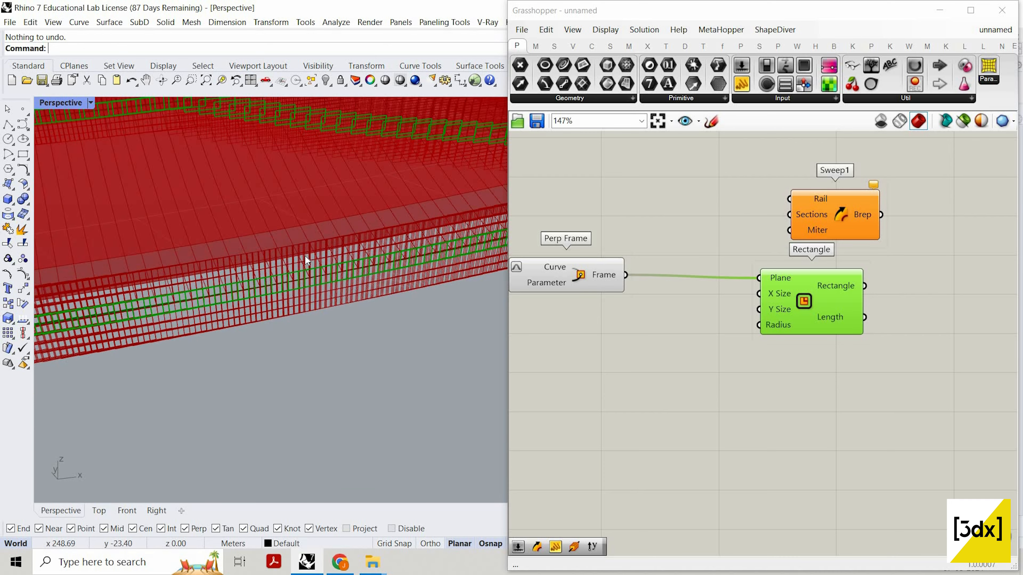
{"action": "scroll", "coordinate": [308, 256], "scroll_direction": "up", "scroll_amount": 3}
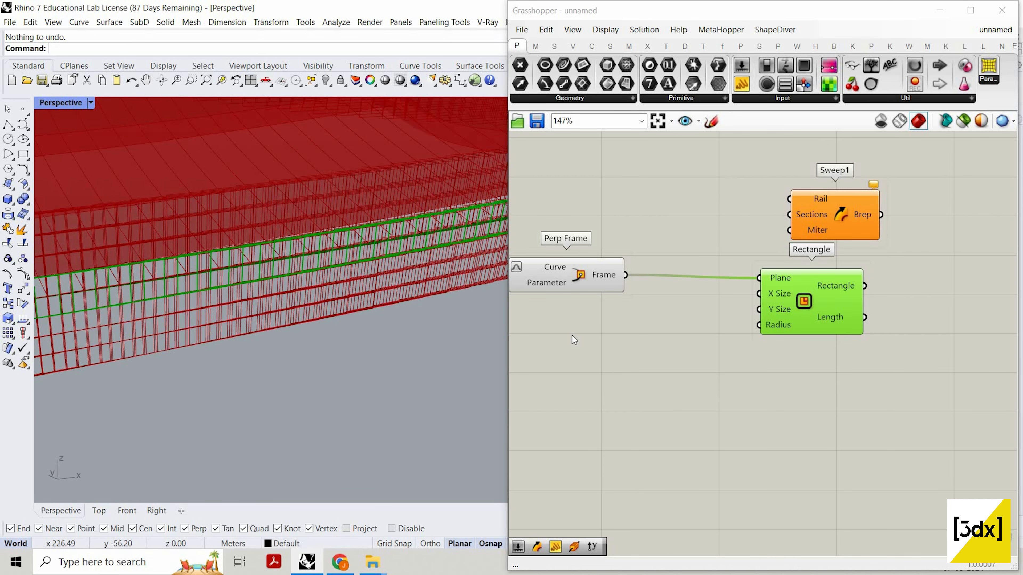
{"action": "double_click", "coordinate": [572, 335]}
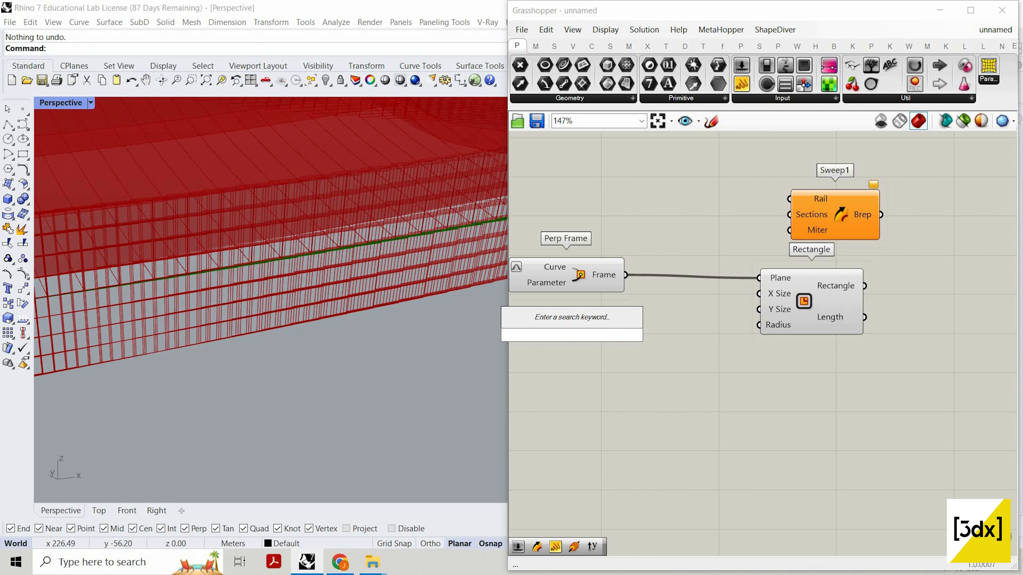
{"action": "type", "text": "pane"}
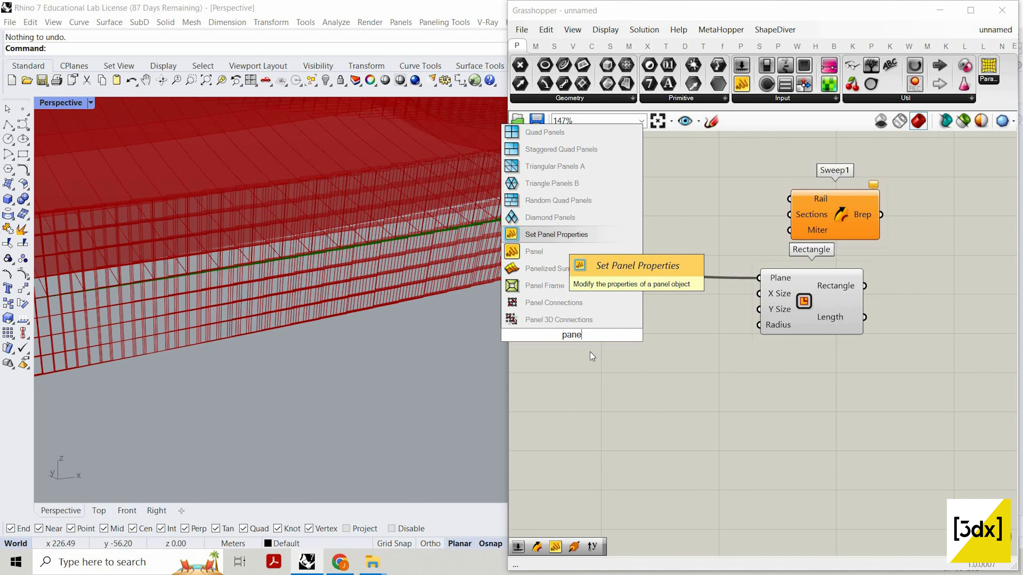
{"action": "type", "text": "l"}
{"action": "key", "text": "Return"}
{"action": "double_click", "coordinate": [588, 363]}
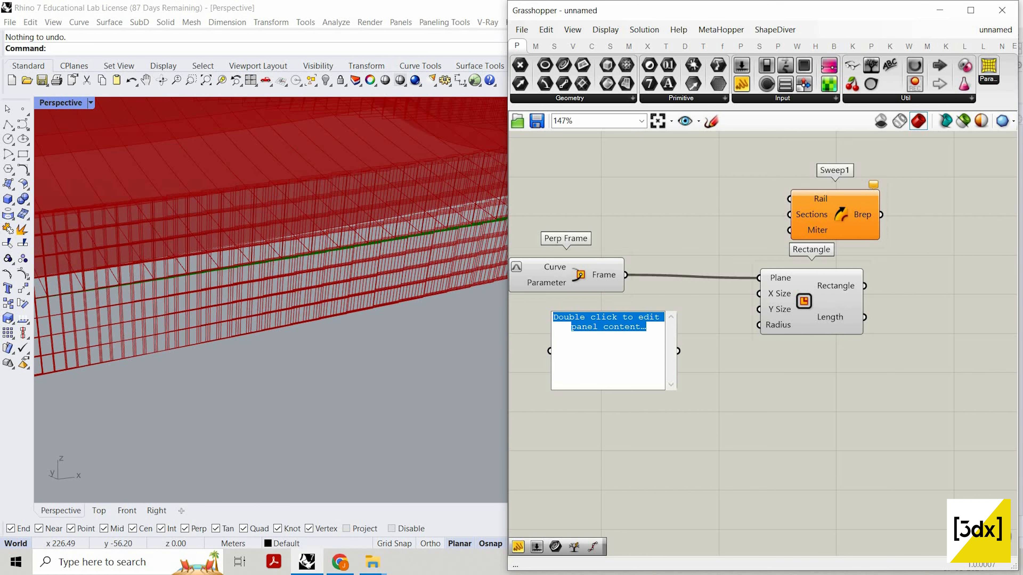
{"action": "type", "text": "-0"}
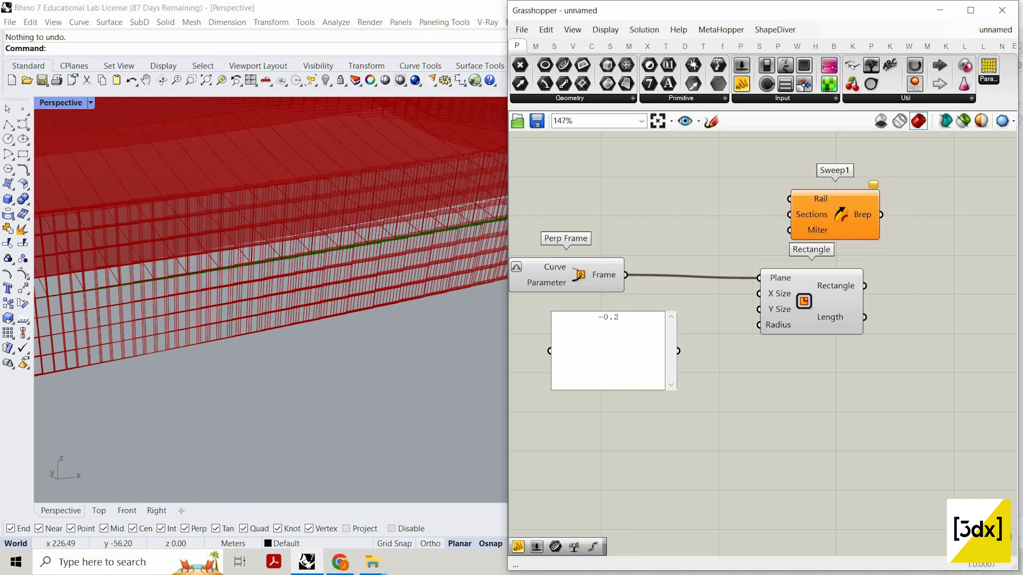
{"action": "type", "text": ".2 to 0.2"}
{"action": "left_click_drag", "start_coordinate": [679, 350], "coordinate": [759, 309]}
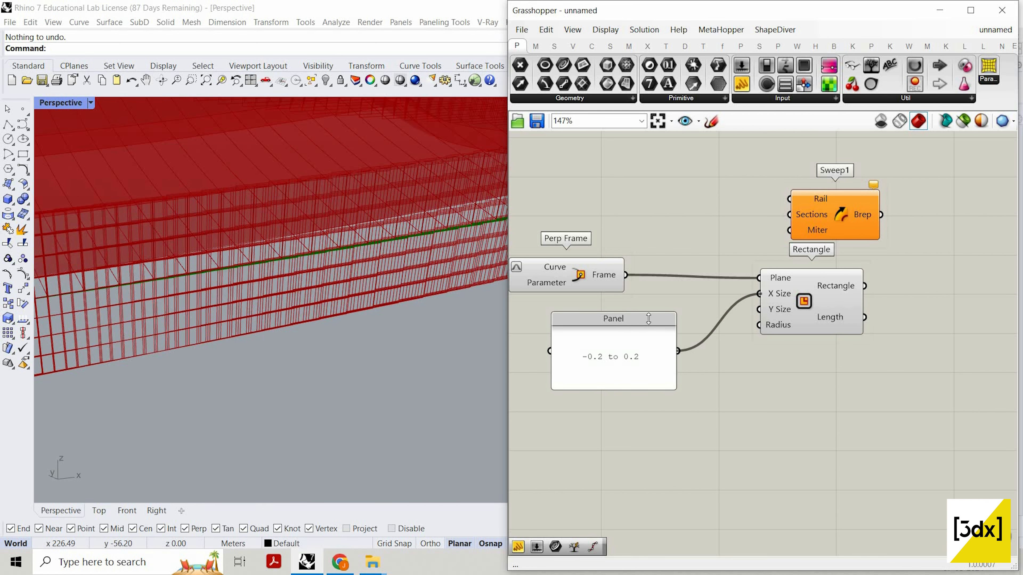
- Select the Curve parameter, Perp Frame and their neighbouring panels together and open the preview options for the selection
{"action": "scroll", "coordinate": [679, 279], "scroll_direction": "down", "scroll_amount": 5}
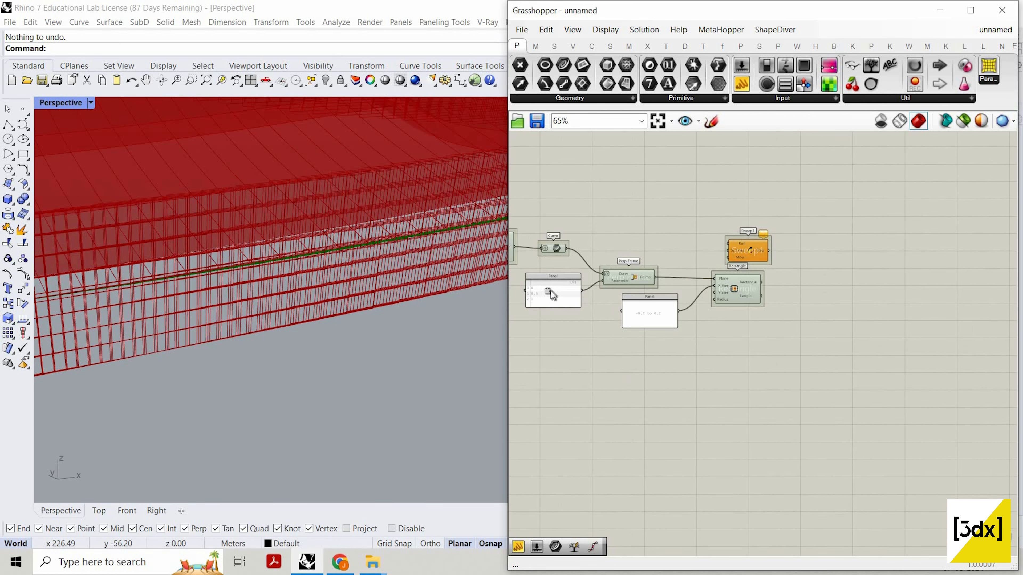
{"action": "scroll", "coordinate": [623, 213], "scroll_direction": "up", "scroll_amount": 3}
{"action": "left_click_drag", "start_coordinate": [663, 214], "coordinate": [512, 349]}
{"action": "right_click", "coordinate": [625, 247]}
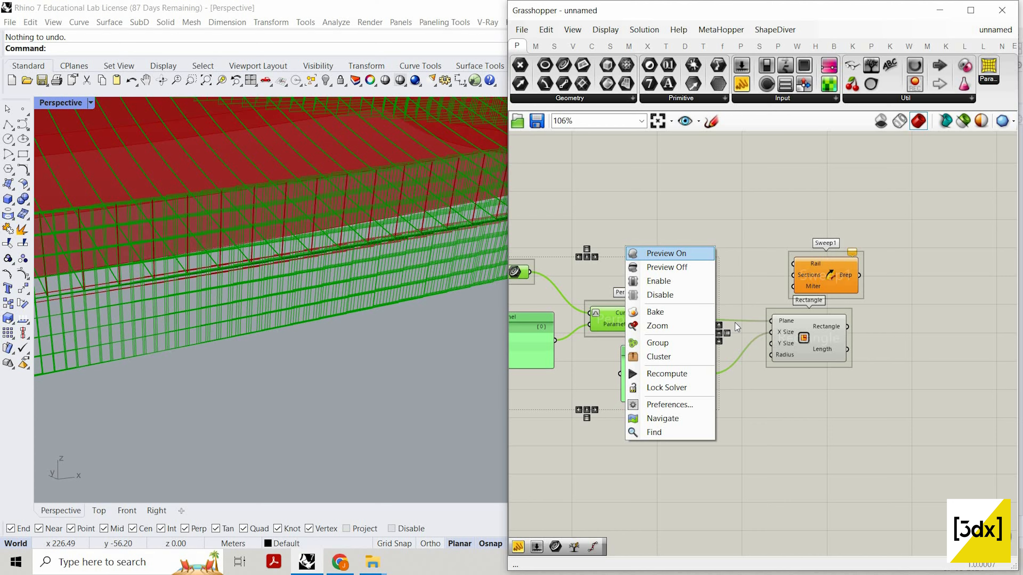
- Turn off the preview of the Perp Frame component and move the Rectangle component slightly away from its inputs
{"action": "left_click", "coordinate": [657, 326]}
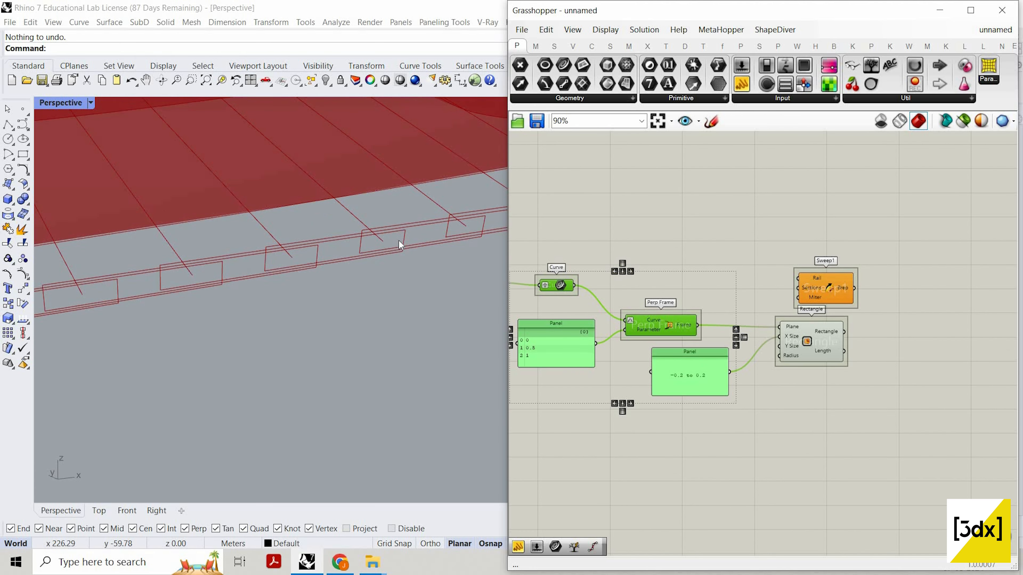
{"action": "right_click_drag", "start_coordinate": [403, 226], "coordinate": [427, 230]}
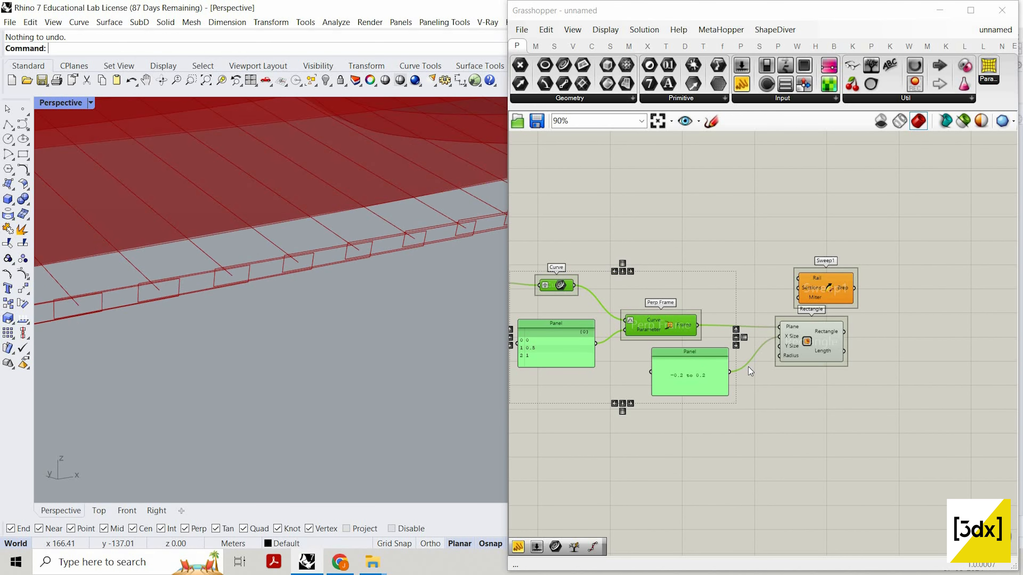
{"action": "scroll", "coordinate": [818, 365], "scroll_direction": "up", "scroll_amount": 1}
{"action": "left_click_drag", "start_coordinate": [793, 351], "coordinate": [834, 345]}
{"action": "left_click", "coordinate": [816, 363]}
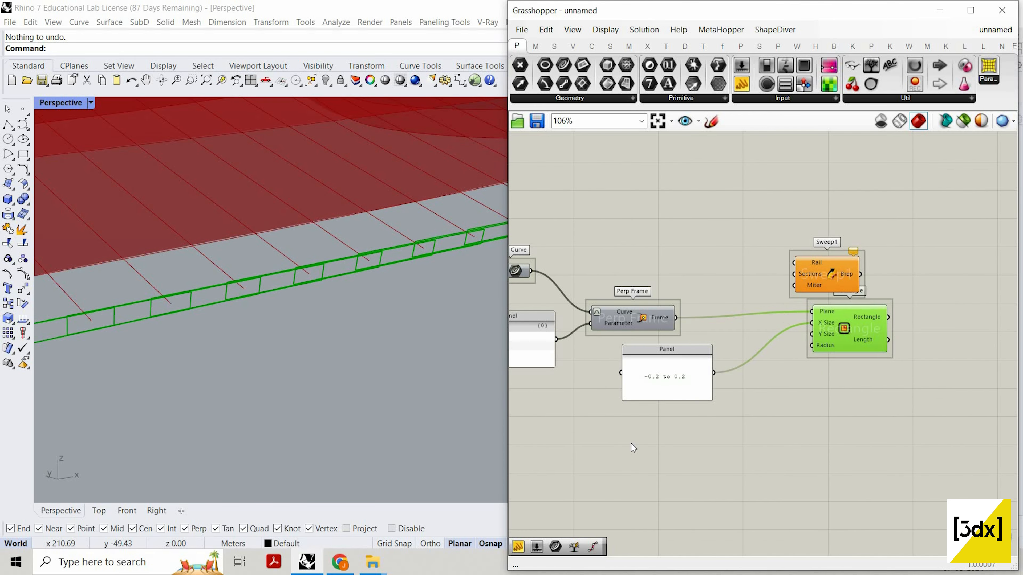
- Duplicate the -0.2 to 0.2 panel, place the copy below the original, and connect it to the Rectangle's Y Size
{"action": "double_click", "coordinate": [632, 445]}
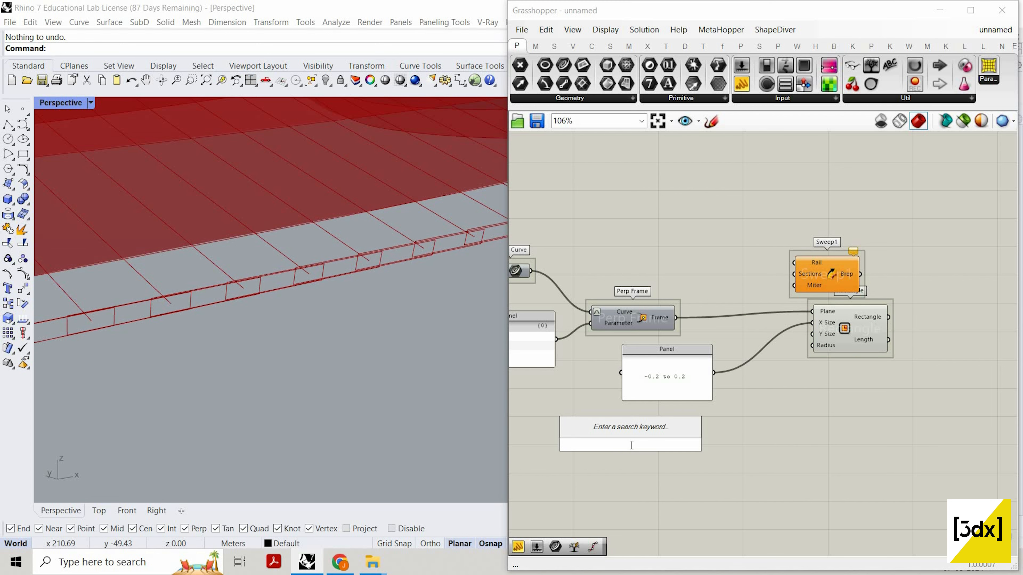
{"action": "left_click", "coordinate": [678, 393]}
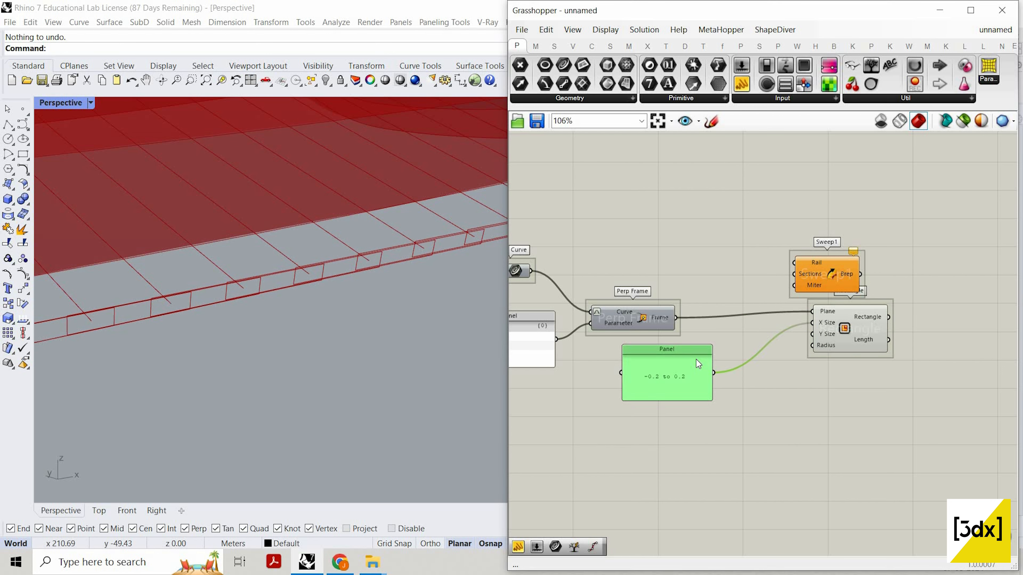
{"action": "key", "text": "ctrl+c"}
{"action": "key", "text": "ctrl+v"}
{"action": "left_click", "coordinate": [710, 441]}
{"action": "left_click_drag", "start_coordinate": [704, 397], "coordinate": [784, 461]}
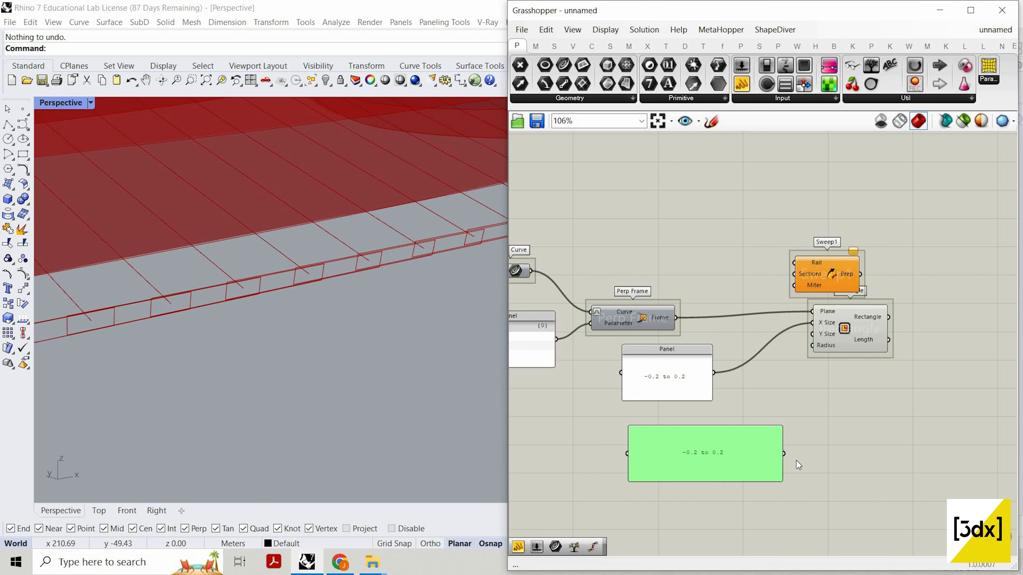
{"action": "left_click_drag", "start_coordinate": [807, 356], "coordinate": [846, 335]}
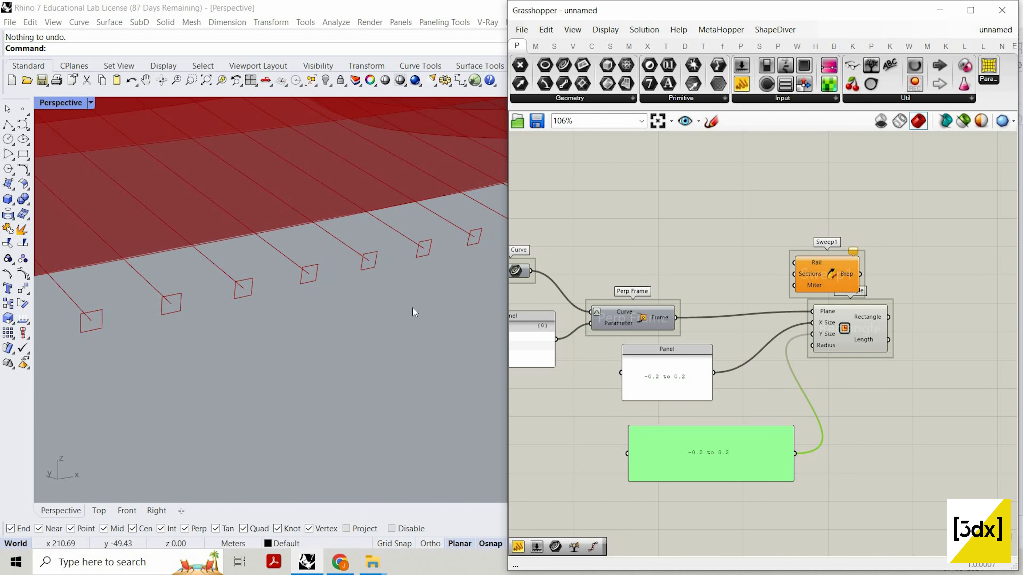
{"action": "right_click_drag", "start_coordinate": [331, 286], "coordinate": [410, 282]}
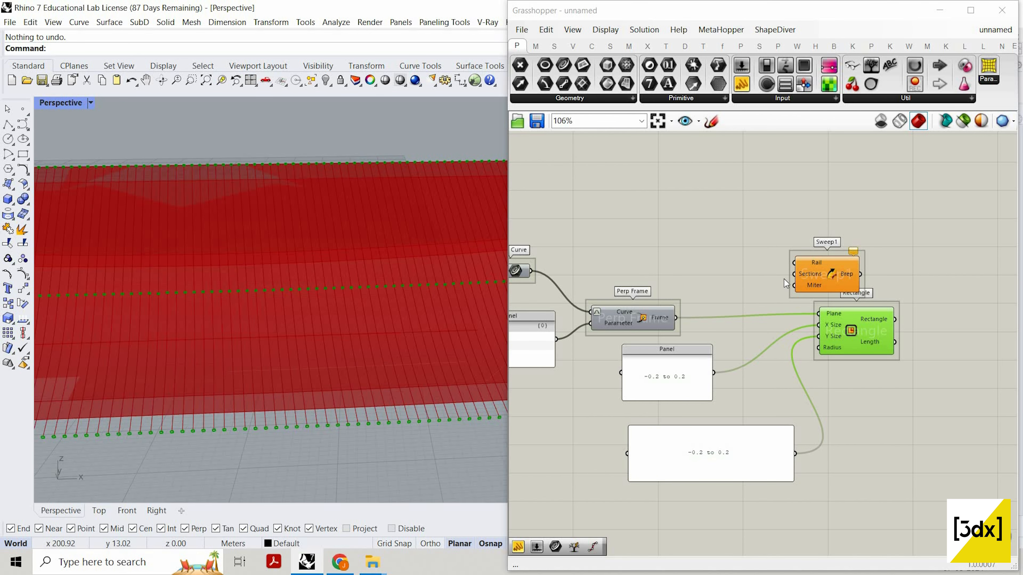
- Move Sweep1 clear of the Rectangle component and connect the Rectangle output to Sections and the extended curves to Rail
{"action": "scroll", "coordinate": [791, 258], "scroll_direction": "down", "scroll_amount": 2}
{"action": "scroll", "coordinate": [880, 257], "scroll_direction": "up", "scroll_amount": 2}
{"action": "left_click_drag", "start_coordinate": [778, 260], "coordinate": [880, 241]}
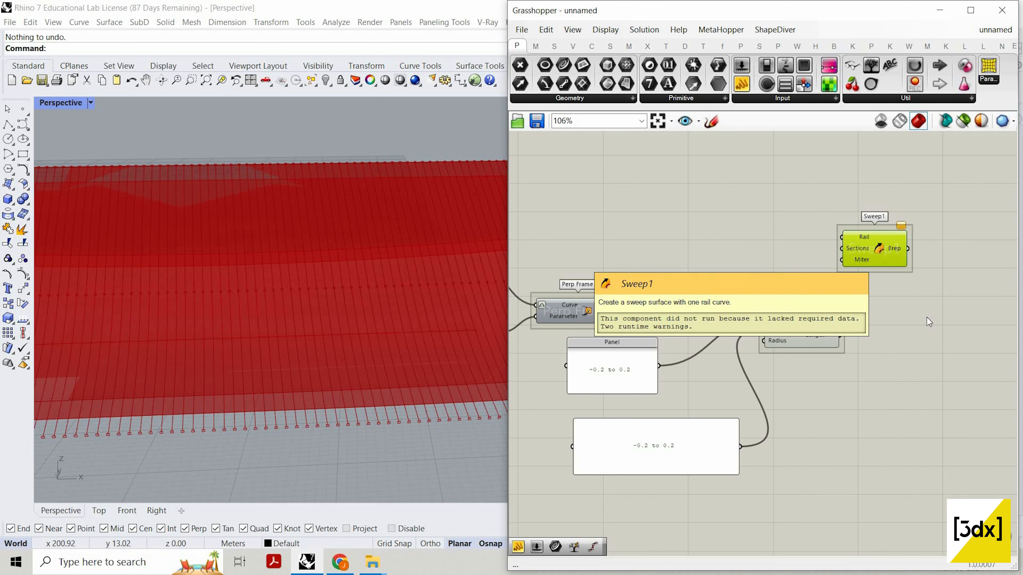
{"action": "scroll", "coordinate": [689, 344], "scroll_direction": "down", "scroll_amount": 1}
{"action": "scroll", "coordinate": [671, 277], "scroll_direction": "up", "scroll_amount": 3}
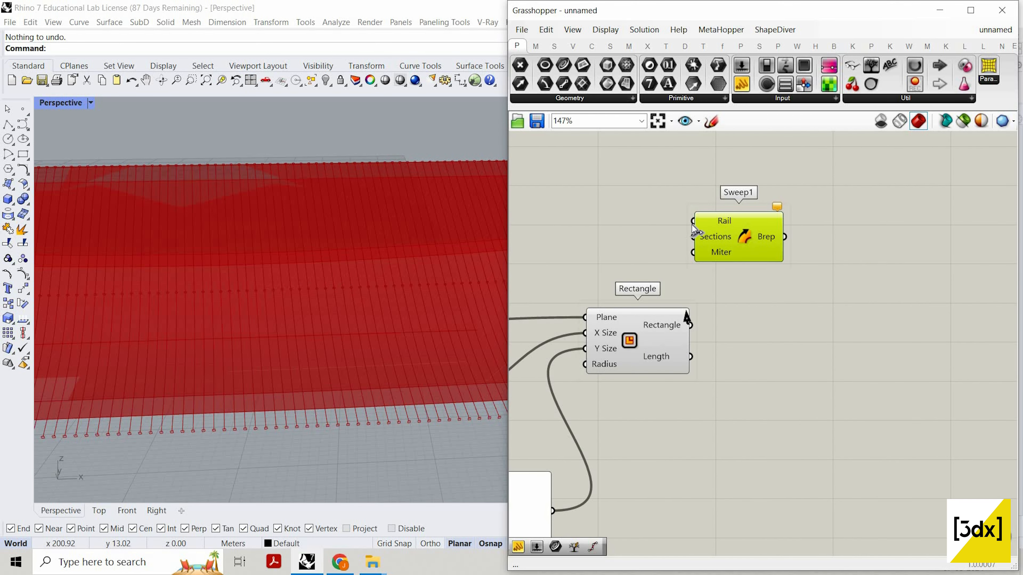
{"action": "left_click_drag", "start_coordinate": [692, 225], "coordinate": [627, 240]}
{"action": "scroll", "coordinate": [906, 255], "scroll_direction": "down", "scroll_amount": 6}
{"action": "scroll", "coordinate": [605, 236], "scroll_direction": "up", "scroll_amount": 3}
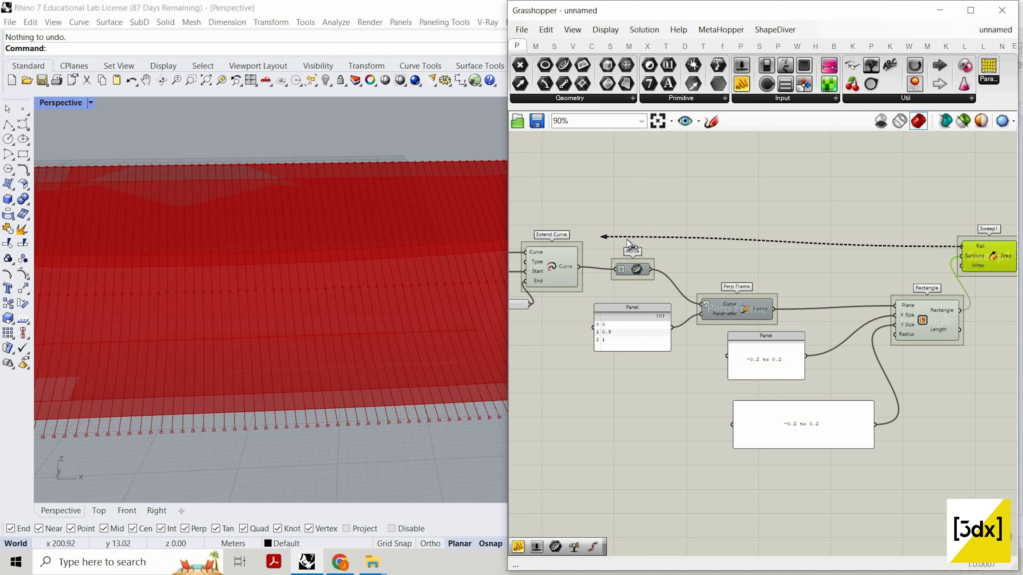
{"action": "left_click_drag", "start_coordinate": [690, 253], "coordinate": [980, 252]}
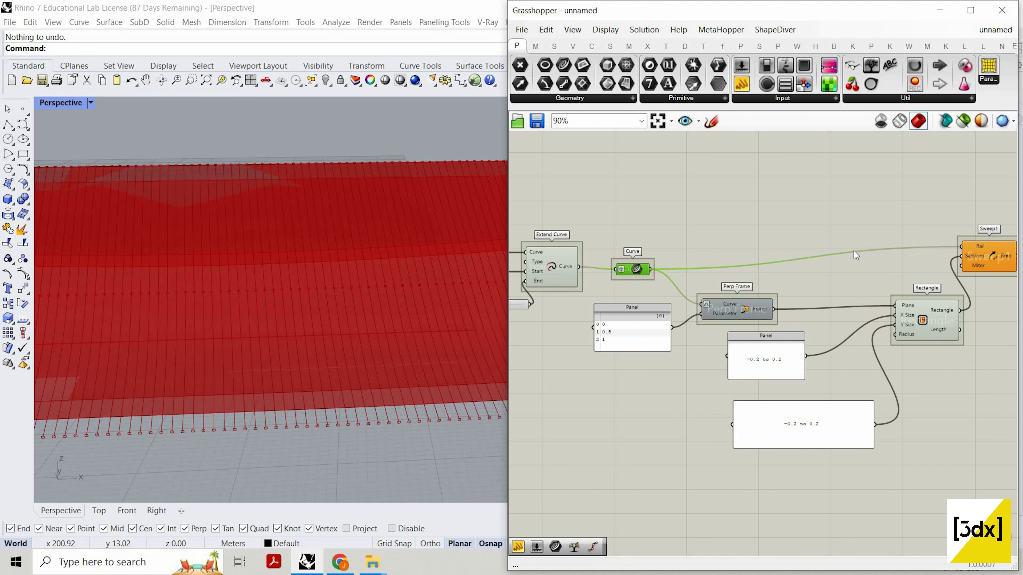
{"action": "left_click", "coordinate": [975, 260]}
{"action": "scroll", "coordinate": [936, 264], "scroll_direction": "down", "scroll_amount": 2}
{"action": "scroll", "coordinate": [940, 253], "scroll_direction": "up", "scroll_amount": 2}
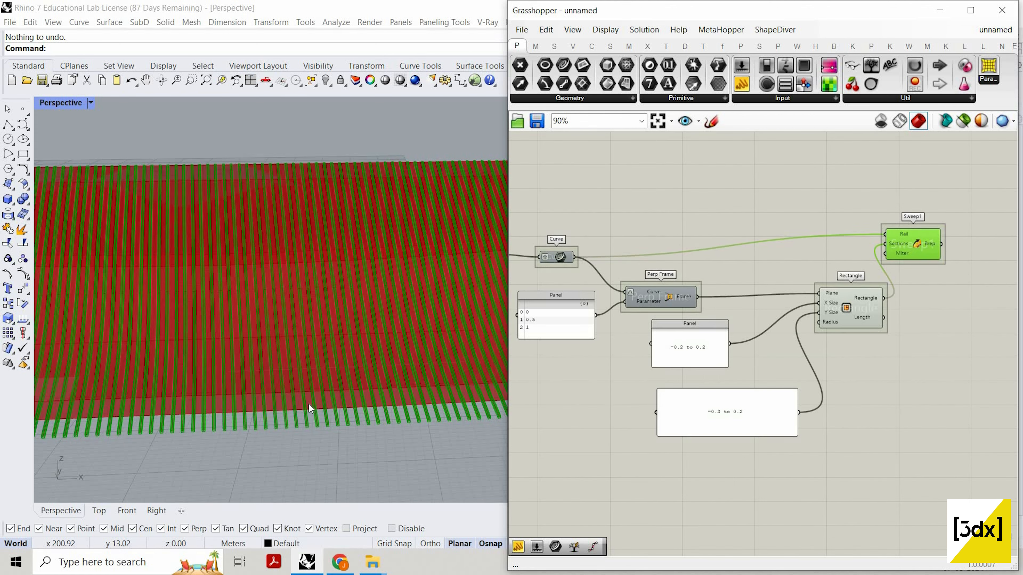
- Examine the swept beams along the roof edge from close up and from a distance
{"action": "scroll", "coordinate": [407, 437], "scroll_direction": "up", "scroll_amount": 5}
{"action": "right_click_drag", "start_coordinate": [408, 438], "coordinate": [267, 376]}
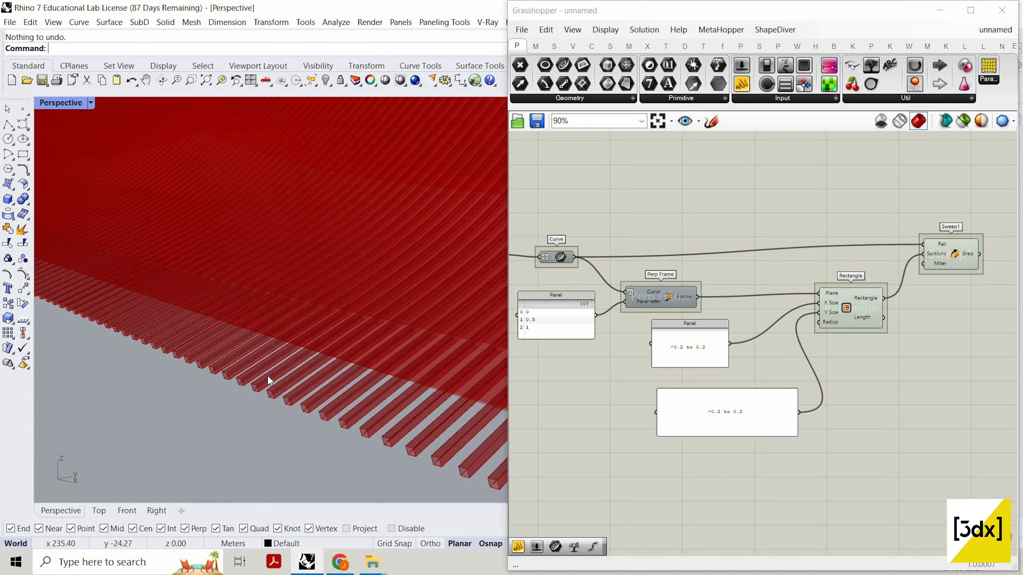
{"action": "right_click", "coordinate": [267, 376]}
{"action": "key", "text": "Escape"}
{"action": "right_click_drag", "start_coordinate": [343, 342], "coordinate": [149, 271]}
{"action": "right_click_drag", "start_coordinate": [224, 277], "coordinate": [121, 322]}
{"action": "scroll", "coordinate": [258, 307], "scroll_direction": "down", "scroll_amount": 6}
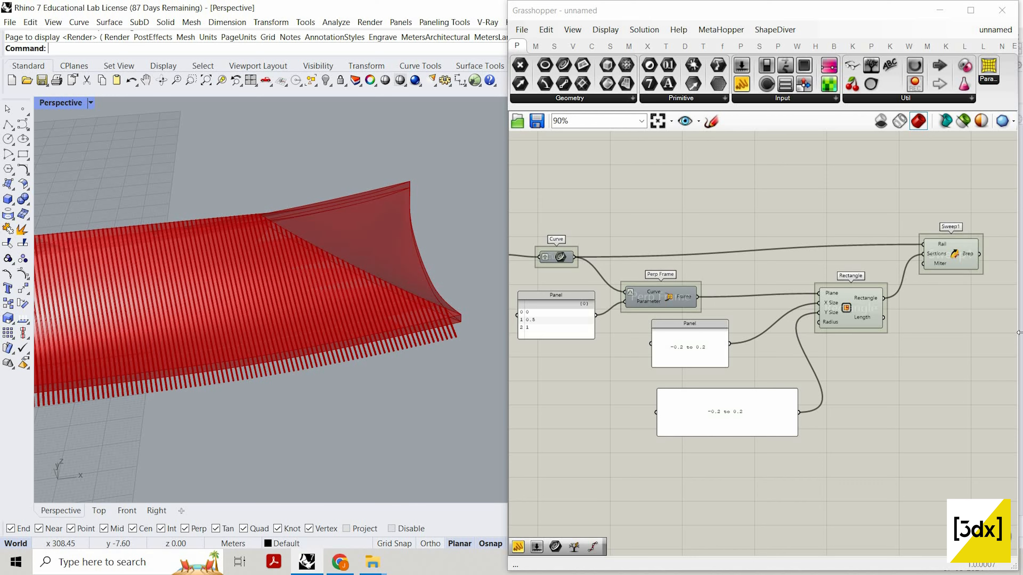
{"action": "scroll", "coordinate": [805, 319], "scroll_direction": "down", "scroll_amount": 5}
{"action": "scroll", "coordinate": [854, 314], "scroll_direction": "up", "scroll_amount": 5}
- Add a Cap Holes component after Sweep1 and connect the swept Brep to it
{"action": "left_click", "coordinate": [855, 314]}
{"action": "double_click", "coordinate": [851, 315]}
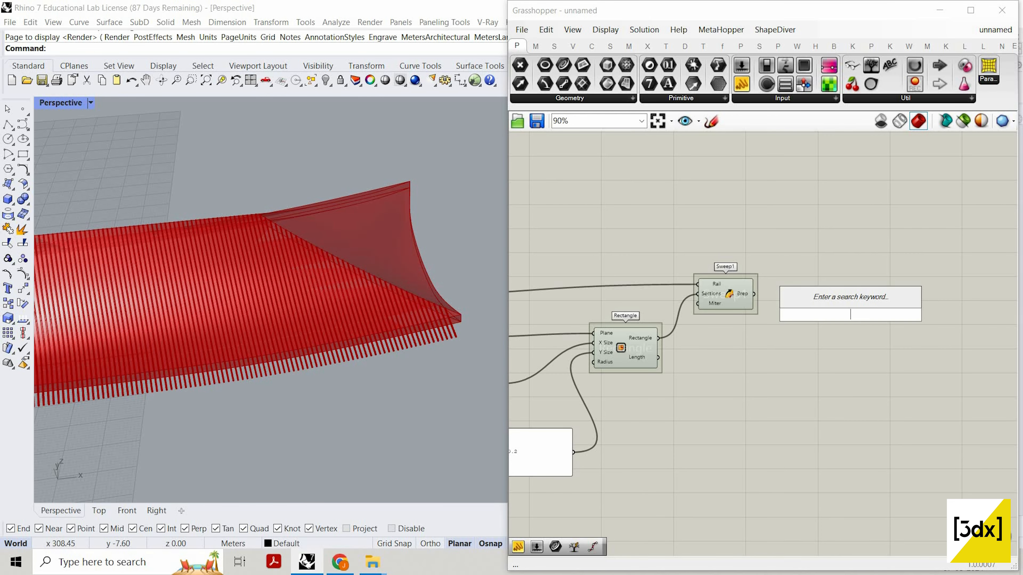
{"action": "type", "text": "cap"}
{"action": "key", "text": "Return"}
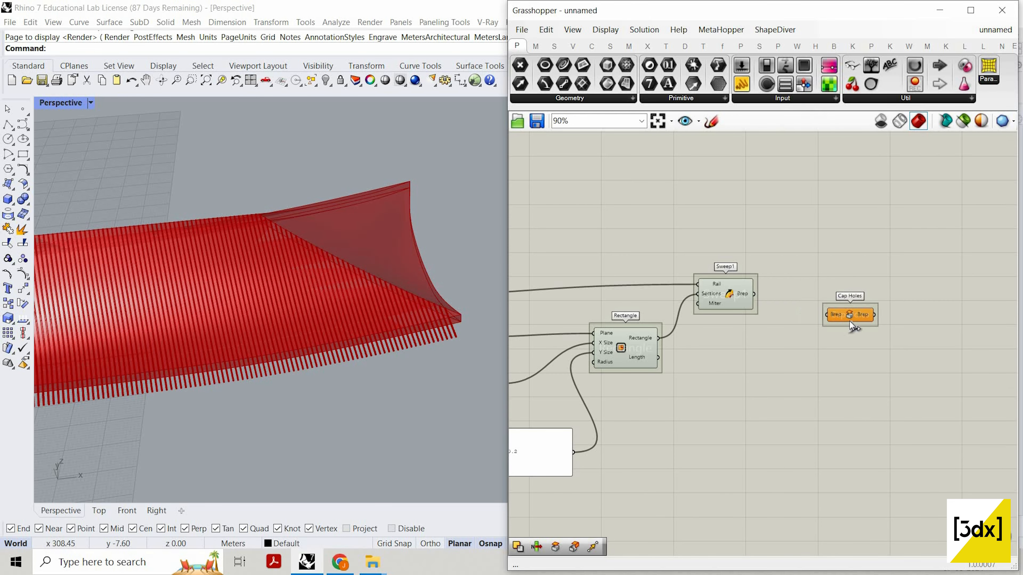
{"action": "scroll", "coordinate": [748, 296], "scroll_direction": "up", "scroll_amount": 2}
{"action": "left_click_drag", "start_coordinate": [756, 293], "coordinate": [839, 291]}
- Turn off the preview of the Rectangle and Sweep1 components
{"action": "scroll", "coordinate": [187, 354], "scroll_direction": "up", "scroll_amount": 6}
{"action": "scroll", "coordinate": [160, 274], "scroll_direction": "up", "scroll_amount": 2}
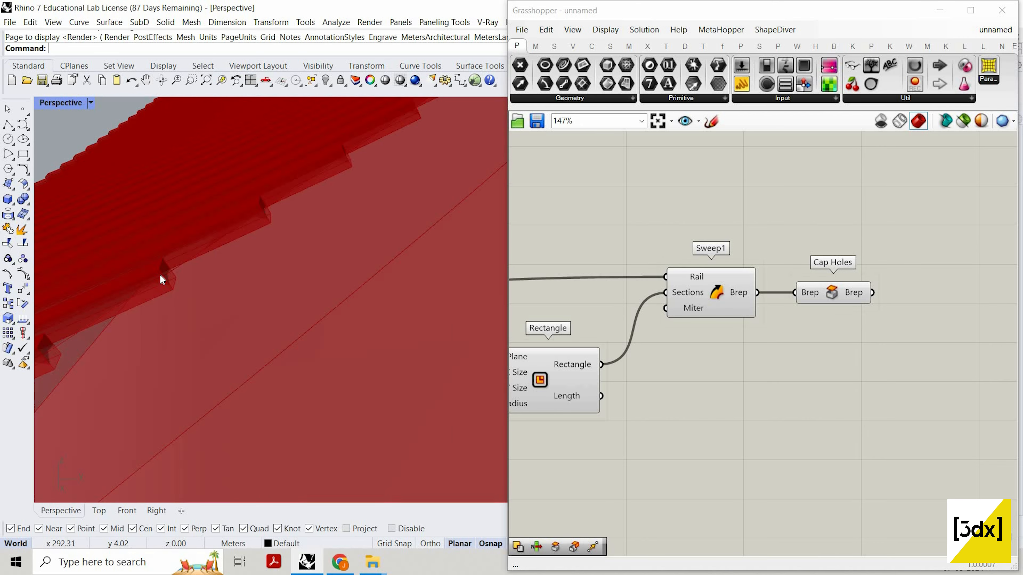
{"action": "right_click_drag", "start_coordinate": [320, 312], "coordinate": [281, 343]}
{"action": "scroll", "coordinate": [152, 285], "scroll_direction": "down", "scroll_amount": 2}
{"action": "right_click_drag", "start_coordinate": [151, 284], "coordinate": [131, 272]}
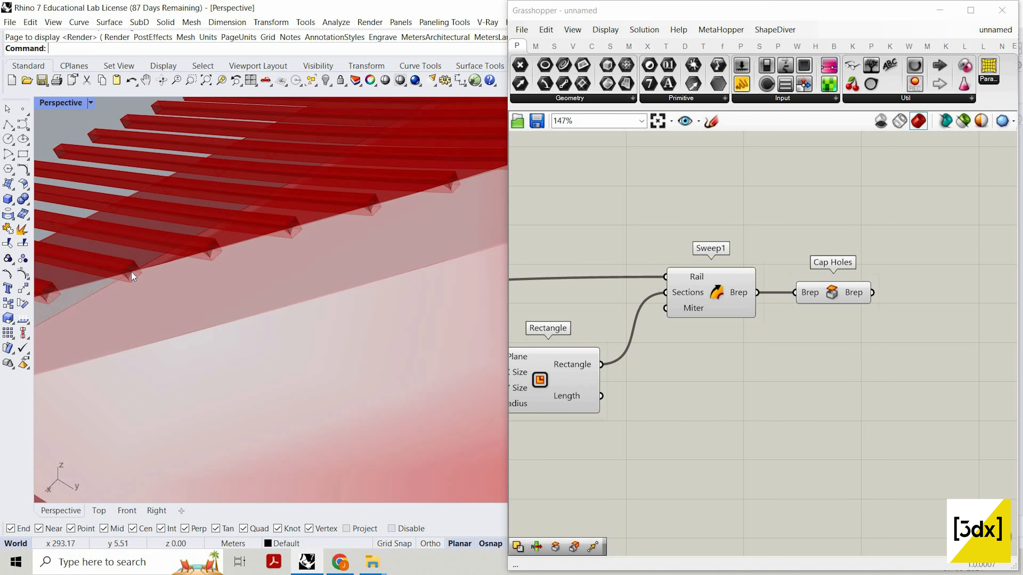
{"action": "scroll", "coordinate": [131, 272], "scroll_direction": "up", "scroll_amount": 4}
{"action": "scroll", "coordinate": [828, 377], "scroll_direction": "down", "scroll_amount": 4}
{"action": "left_click_drag", "start_coordinate": [785, 403], "coordinate": [690, 238]}
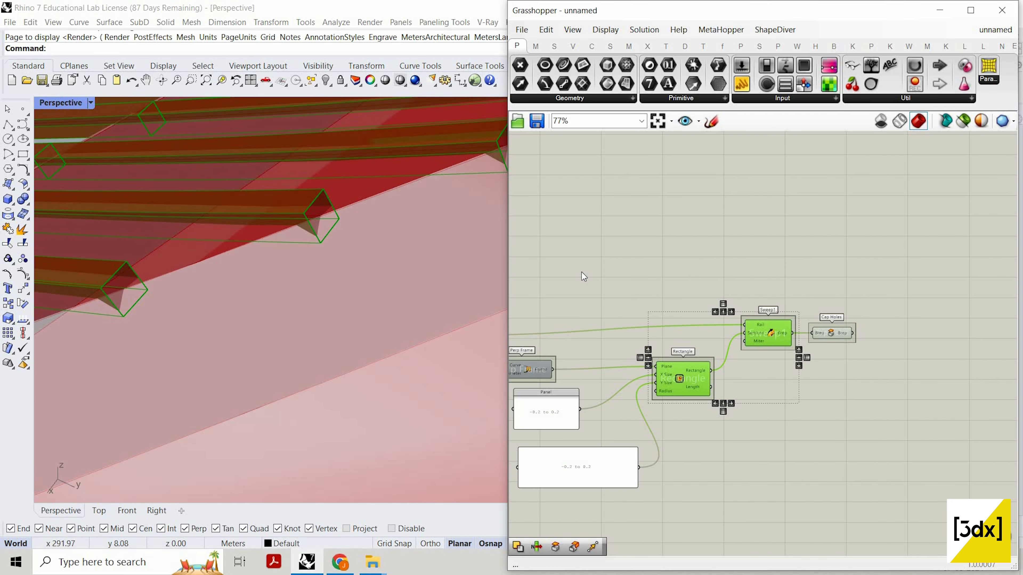
{"action": "middle_click", "coordinate": [690, 238]}
{"action": "left_click", "coordinate": [710, 259]}
- Examine the capped beams against the roof surface and at the end of the roof from several sides
{"action": "scroll", "coordinate": [348, 219], "scroll_direction": "up", "scroll_amount": 7}
{"action": "scroll", "coordinate": [190, 286], "scroll_direction": "down", "scroll_amount": 5}
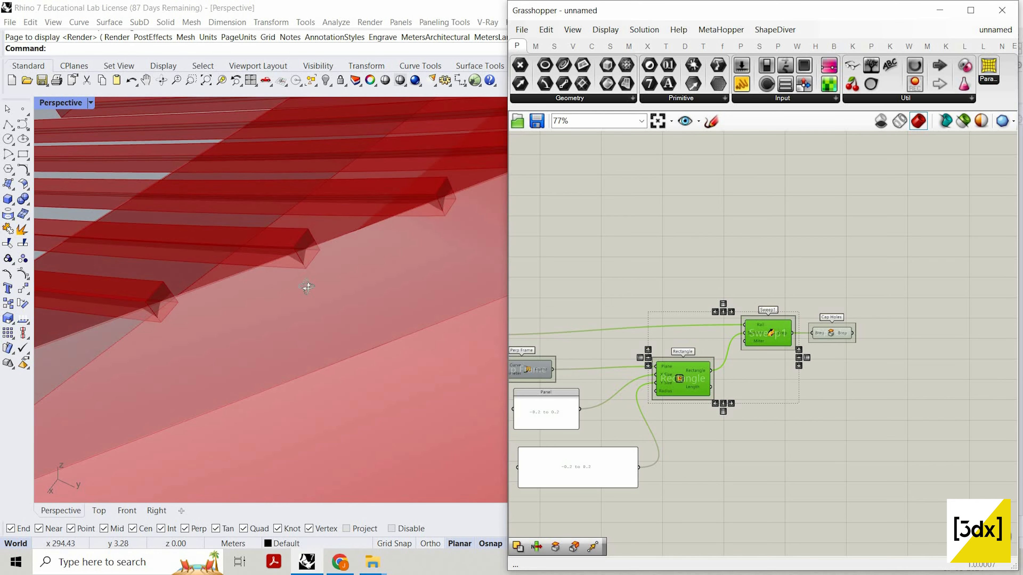
{"action": "scroll", "coordinate": [411, 242], "scroll_direction": "down", "scroll_amount": 5}
{"action": "right_click_drag", "start_coordinate": [412, 230], "coordinate": [331, 243]}
{"action": "scroll", "coordinate": [313, 281], "scroll_direction": "down", "scroll_amount": 3}
{"action": "right_click_drag", "start_coordinate": [312, 281], "coordinate": [314, 297]}
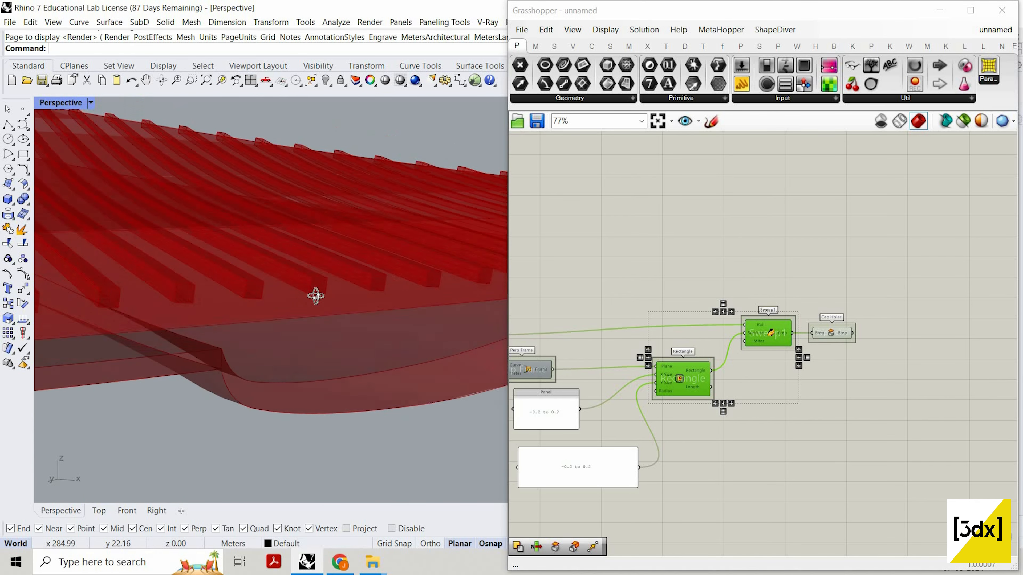
{"action": "scroll", "coordinate": [404, 254], "scroll_direction": "down", "scroll_amount": 5}
{"action": "right_click_drag", "start_coordinate": [405, 254], "coordinate": [335, 320]}
{"action": "scroll", "coordinate": [334, 320], "scroll_direction": "down", "scroll_amount": 5}
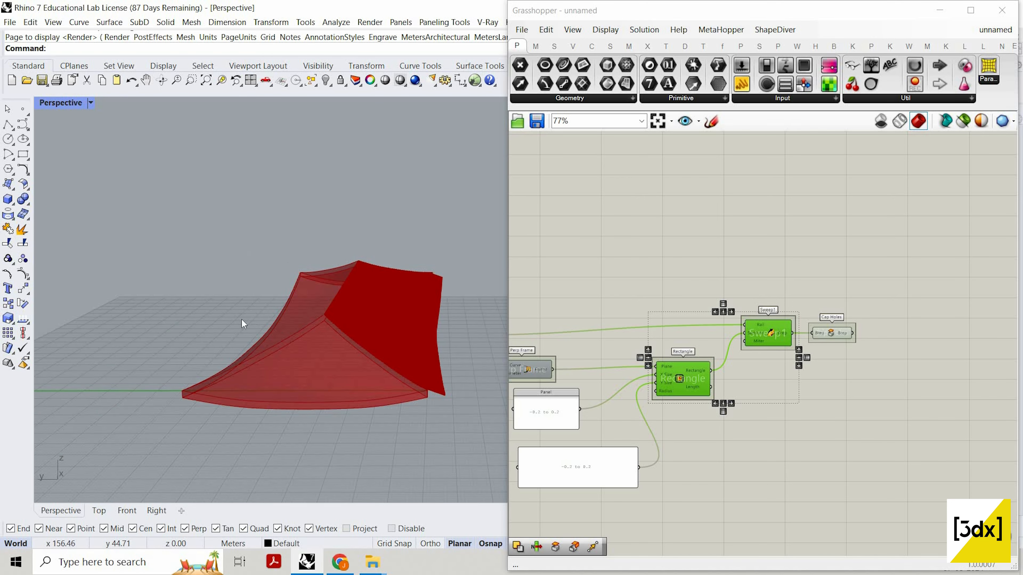
{"action": "scroll", "coordinate": [225, 323], "scroll_direction": "up", "scroll_amount": 5}
{"action": "scroll", "coordinate": [196, 324], "scroll_direction": "up", "scroll_amount": 2}
{"action": "scroll", "coordinate": [221, 279], "scroll_direction": "up", "scroll_amount": 3}
{"action": "scroll", "coordinate": [311, 311], "scroll_direction": "down", "scroll_amount": 3}
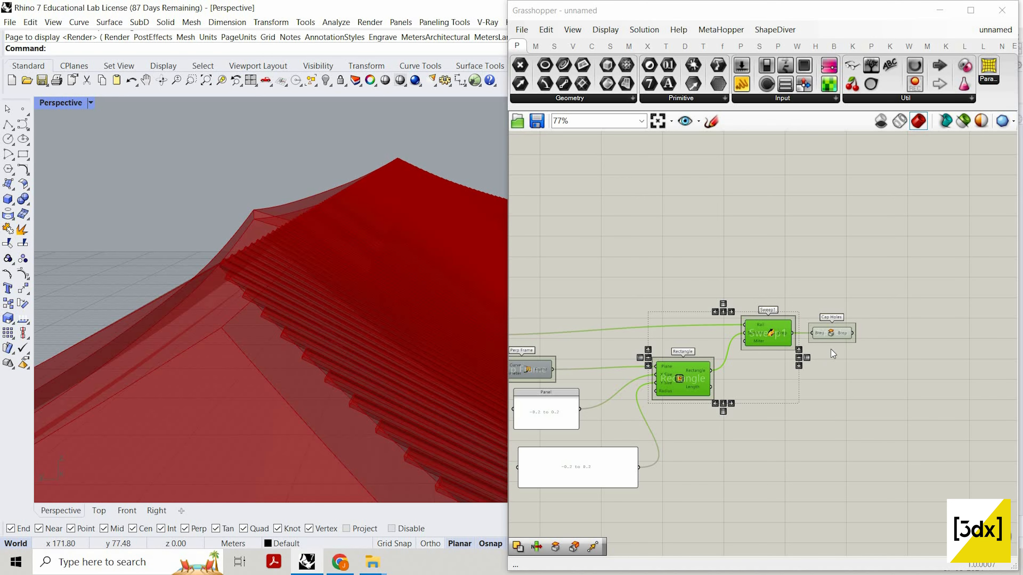
{"action": "scroll", "coordinate": [831, 349], "scroll_direction": "up", "scroll_amount": 2}
- Highlight the Cap Holes result and examine the closed beam ends projecting past the roof edge
{"action": "left_click", "coordinate": [834, 328]}
{"action": "mouse_move", "coordinate": [336, 280]}
{"action": "right_mouse_down"}
{"action": "mouse_move", "coordinate": [308, 312]}
{"action": "mouse_move", "coordinate": [330, 298]}
{"action": "right_mouse_up"}
{"action": "left_click", "coordinate": [596, 262]}
{"action": "scroll", "coordinate": [449, 264], "scroll_direction": "down", "scroll_amount": 5}
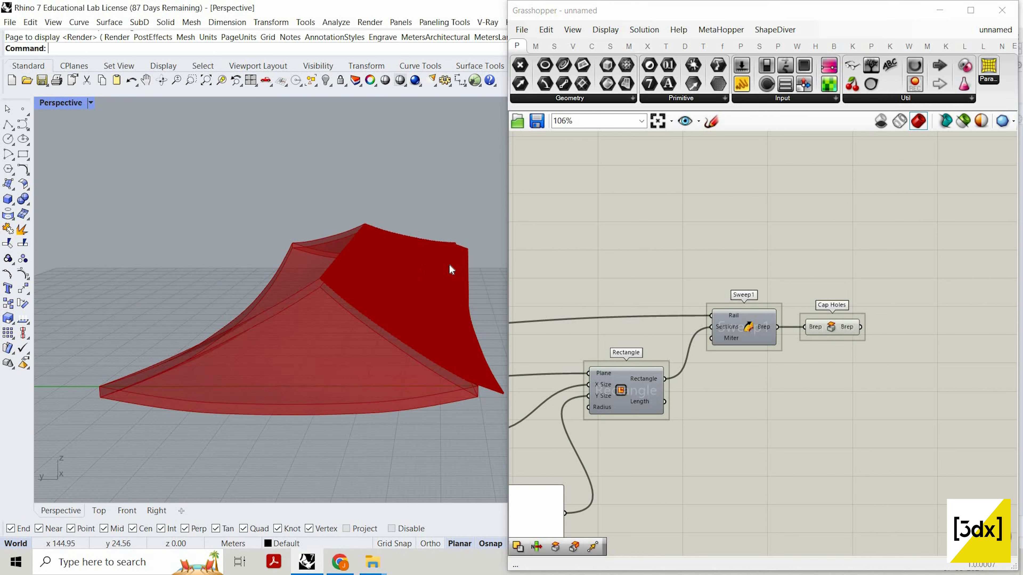
{"action": "scroll", "coordinate": [465, 259], "scroll_direction": "up", "scroll_amount": 4}
{"action": "right_click_drag", "start_coordinate": [449, 264], "coordinate": [402, 259]}
{"action": "scroll", "coordinate": [402, 259], "scroll_direction": "up", "scroll_amount": 4}
{"action": "scroll", "coordinate": [402, 259], "scroll_direction": "up", "scroll_amount": 3}
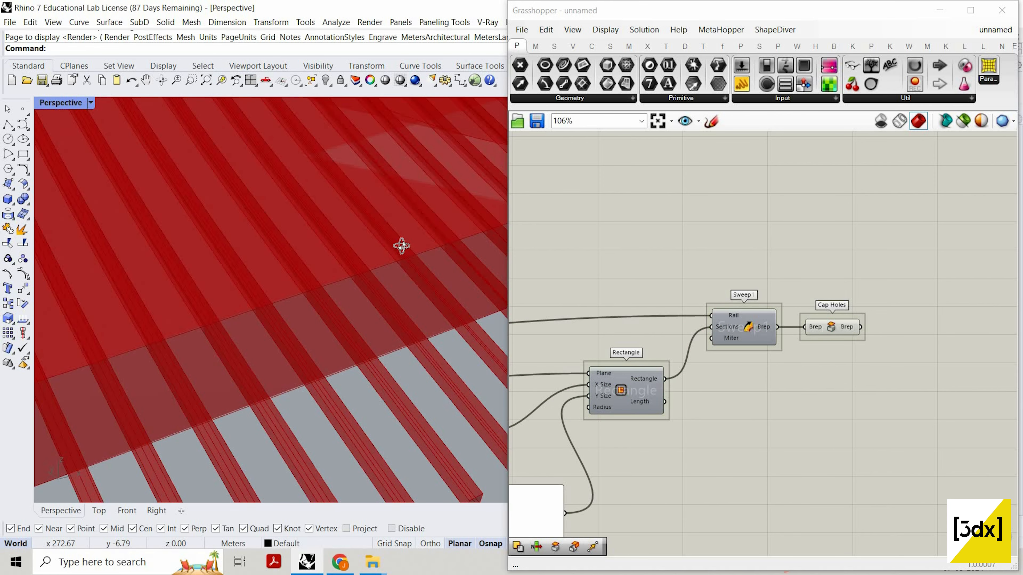
{"action": "scroll", "coordinate": [448, 256], "scroll_direction": "up", "scroll_amount": 3}
{"action": "scroll", "coordinate": [765, 370], "scroll_direction": "down", "scroll_amount": 5}
{"action": "scroll", "coordinate": [672, 432], "scroll_direction": "up", "scroll_amount": 6}
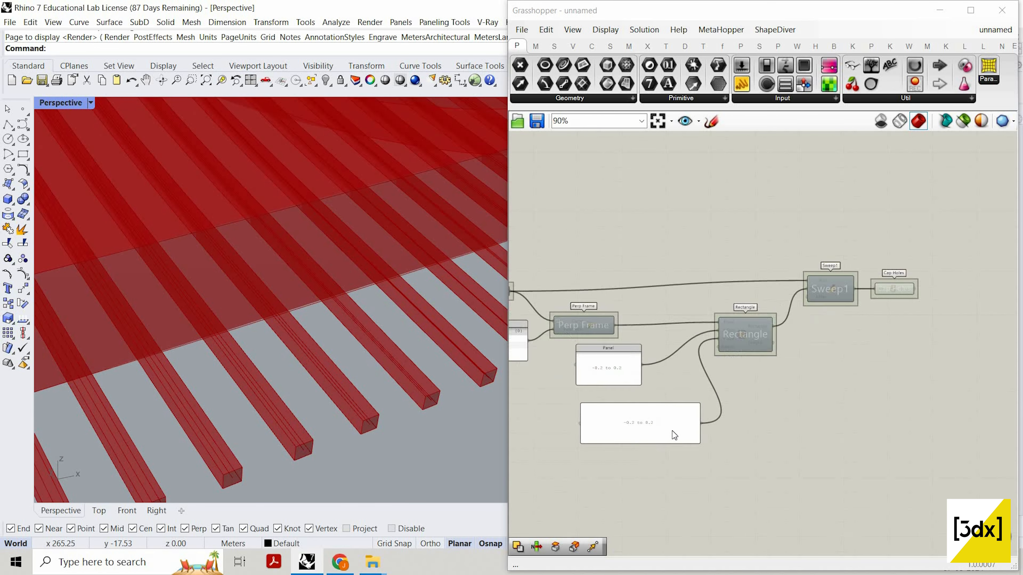
{"action": "left_click_drag", "start_coordinate": [707, 400], "coordinate": [664, 419]}
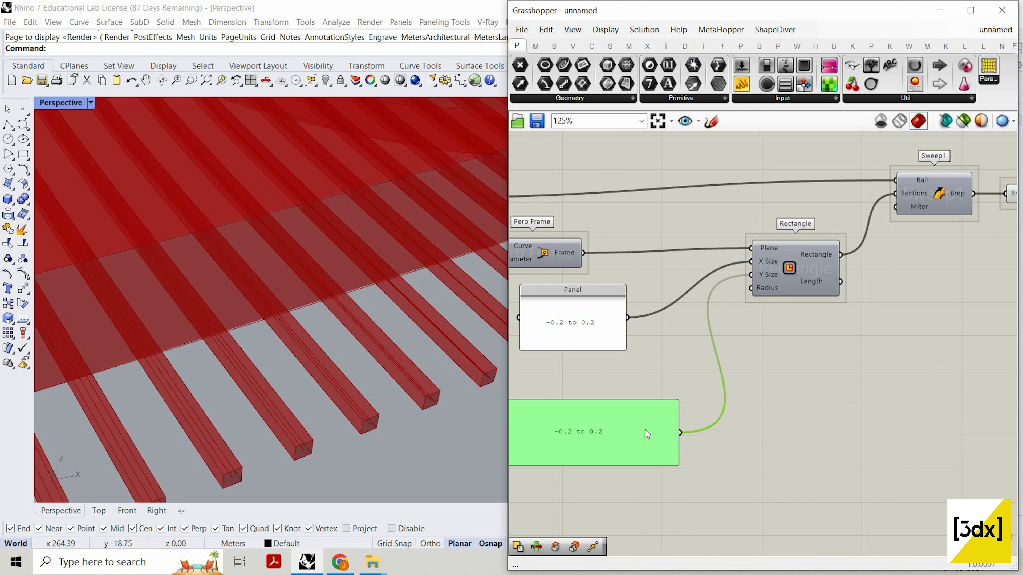
{"action": "key", "text": "Delete"}
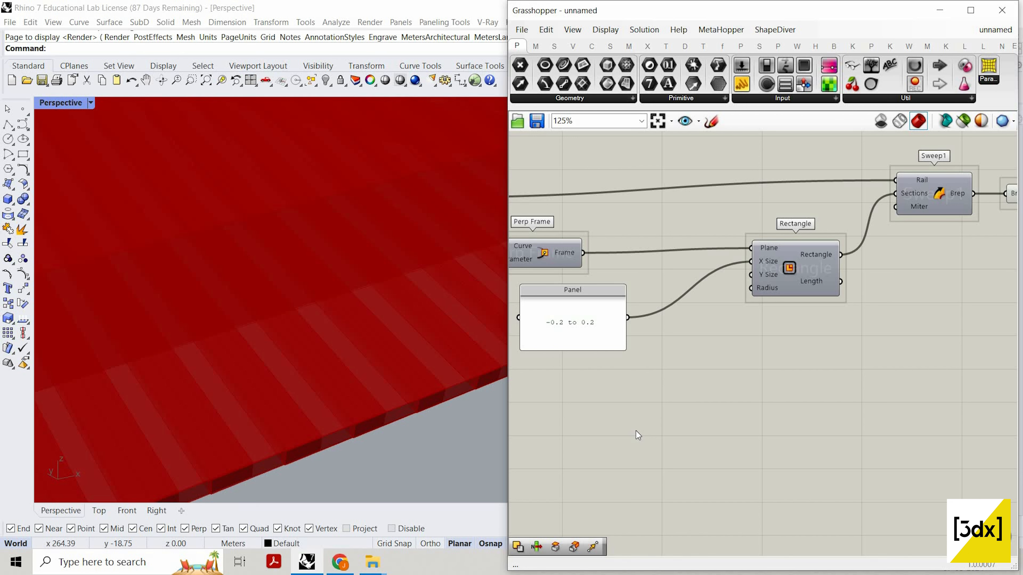
{"action": "key", "text": "ctrl+z"}
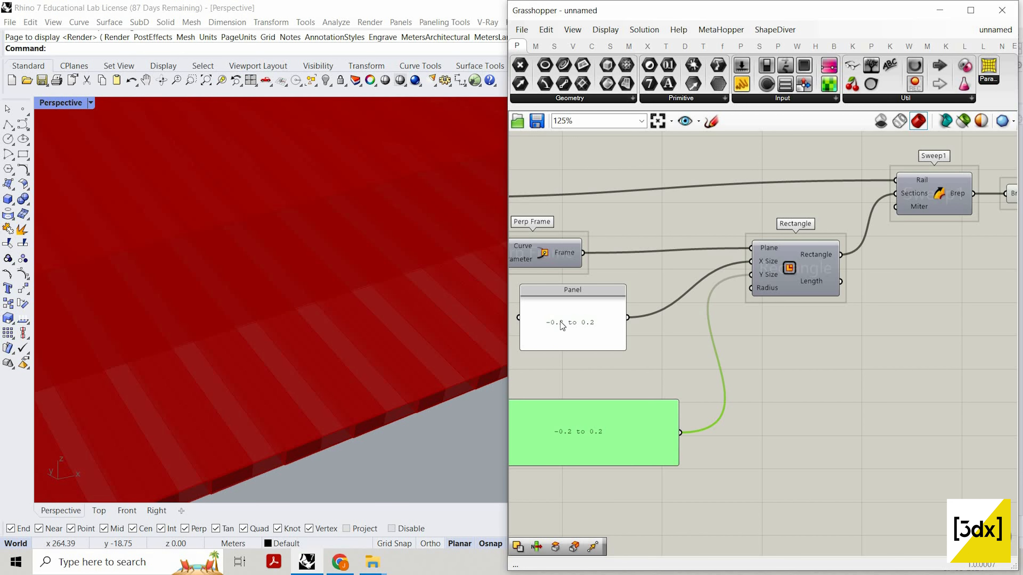
- Change the domain in the panel feeding the Rectangle's X Size to -0.3 to 0.3
{"action": "double_click", "coordinate": [562, 326]}
{"action": "double_click", "coordinate": [560, 289]}
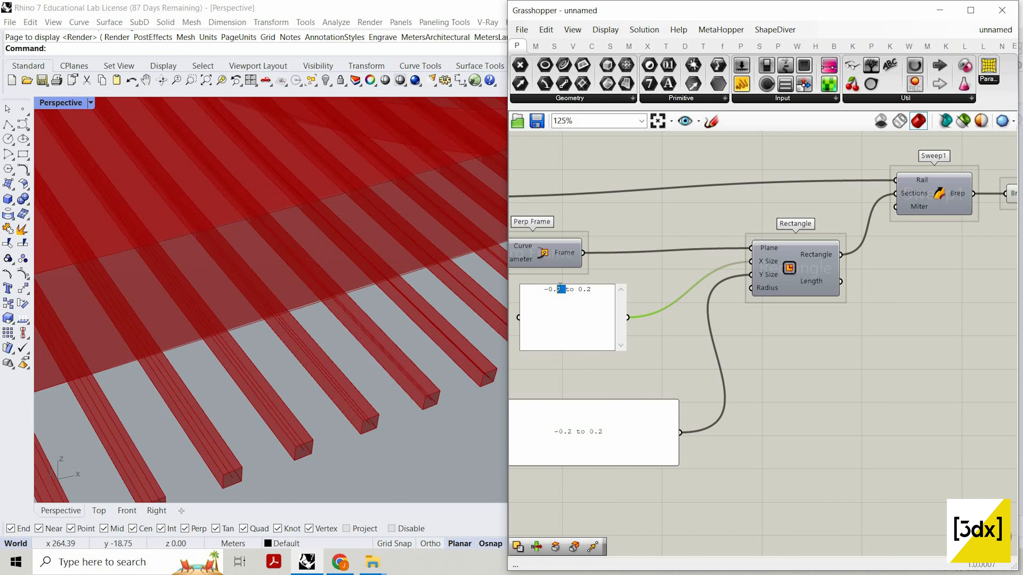
{"action": "type", "text": "3"}
{"action": "key", "text": "BackSpace"}
{"action": "type", "text": "3"}
{"action": "left_click", "coordinate": [687, 344]}
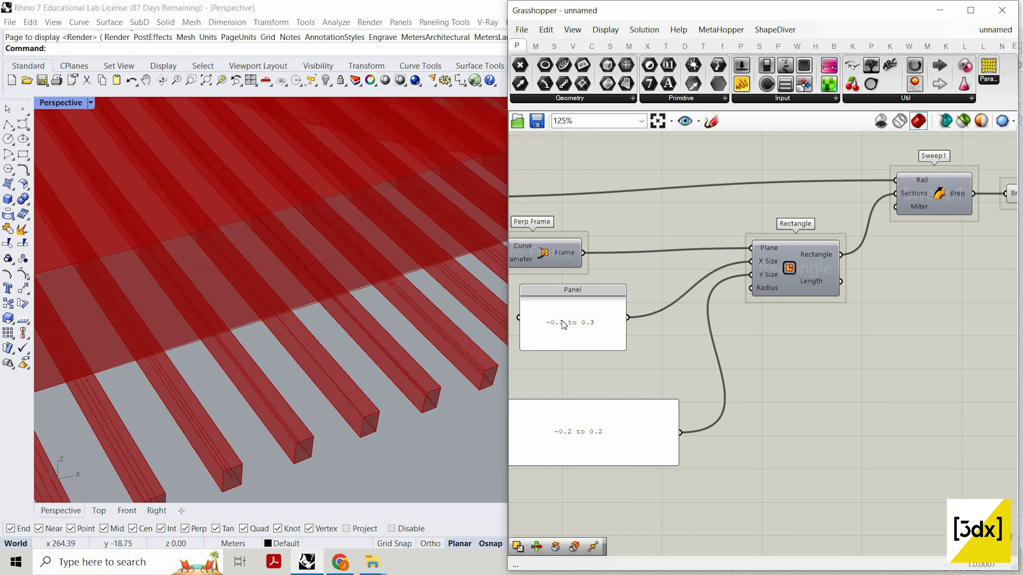
- Set the domain in the panel feeding the Rectangle's X Size to -0.5 to 0.5
{"action": "double_click", "coordinate": [563, 298]}
{"action": "left_click", "coordinate": [563, 294]}
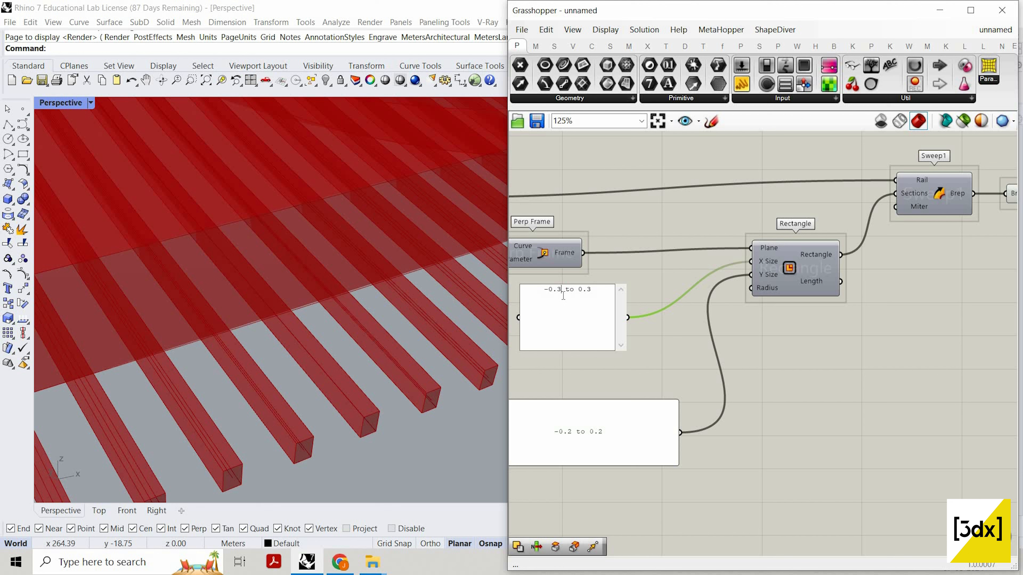
{"action": "key", "text": "BackSpace"}
{"action": "type", "text": "5"}
{"action": "left_click", "coordinate": [597, 295]}
{"action": "key", "text": "BackSpace"}
{"action": "type", "text": "5"}
- Set the domain in the panel feeding the Rectangle's Y Size to -0.3 to 0.3 and review the whole roof
{"action": "left_click", "coordinate": [610, 443]}
{"action": "double_click", "coordinate": [610, 443]}
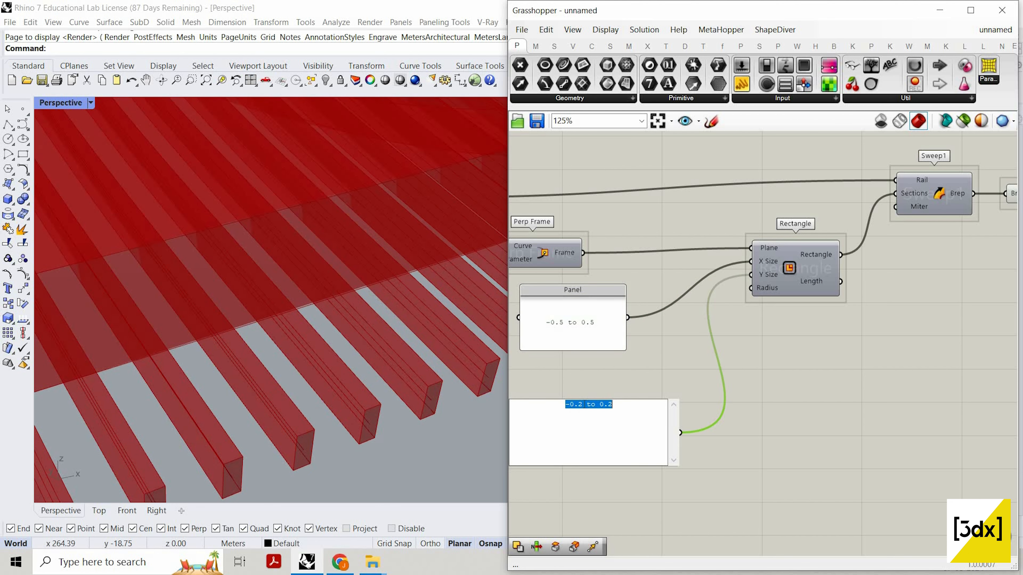
{"action": "left_click", "coordinate": [586, 404]}
{"action": "key", "text": "BackSpace"}
{"action": "type", "text": "3"}
{"action": "key", "text": "BackSpace"}
{"action": "type", "text": "3"}
{"action": "left_click", "coordinate": [354, 389]}
{"action": "scroll", "coordinate": [346, 356], "scroll_direction": "down", "scroll_amount": 10}
{"action": "right_click_drag", "start_coordinate": [347, 354], "coordinate": [279, 358]}
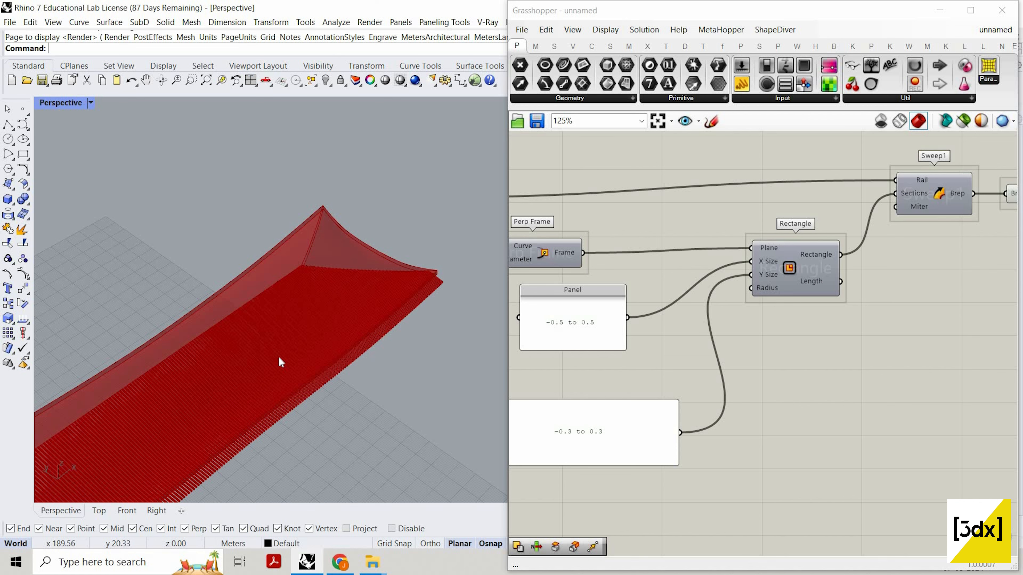
- Add a Curve parameter fed by the Scale component's Geometry output and place it above the Cap Holes component
{"action": "right_click_drag", "start_coordinate": [249, 338], "coordinate": [411, 210]}
{"action": "scroll", "coordinate": [935, 339], "scroll_direction": "down", "scroll_amount": 3}
{"action": "scroll", "coordinate": [926, 336], "scroll_direction": "down", "scroll_amount": 10}
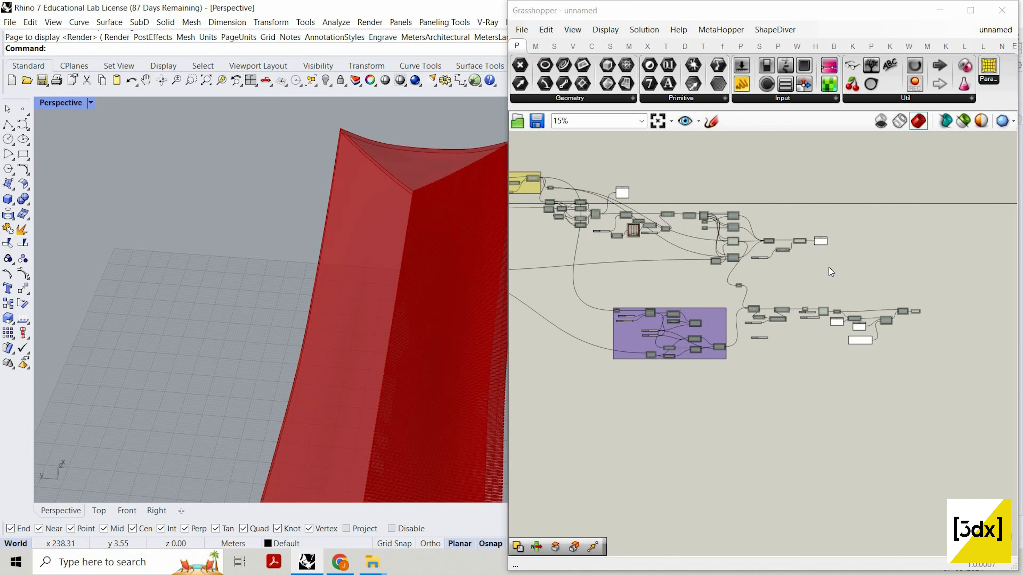
{"action": "scroll", "coordinate": [724, 193], "scroll_direction": "up", "scroll_amount": 10}
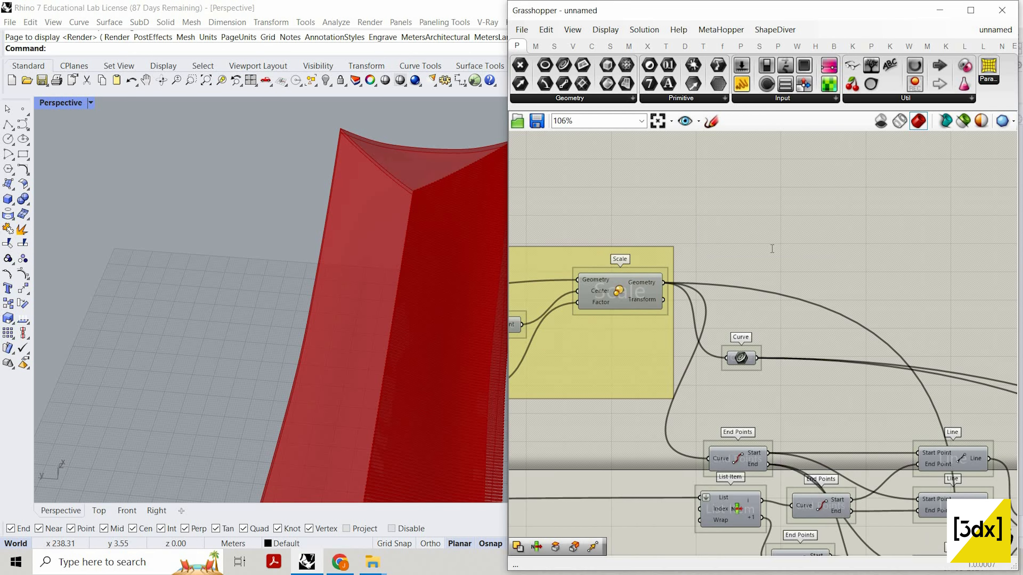
{"action": "double_click", "coordinate": [772, 248]}
{"action": "type", "text": "crv"}
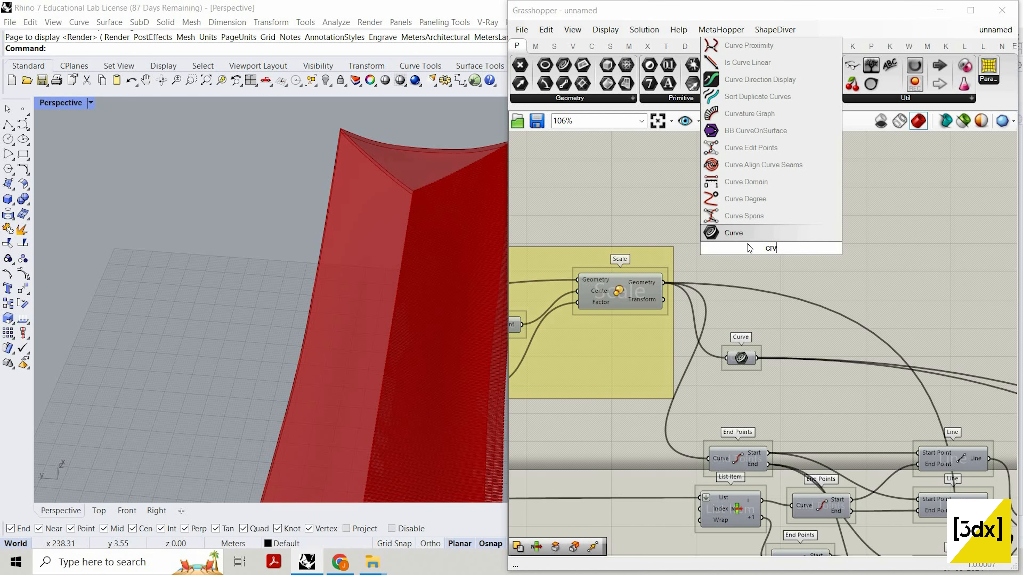
{"action": "left_click", "coordinate": [757, 233]}
{"action": "scroll", "coordinate": [667, 272], "scroll_direction": "up", "scroll_amount": 3}
{"action": "left_click_drag", "start_coordinate": [663, 286], "coordinate": [790, 239]}
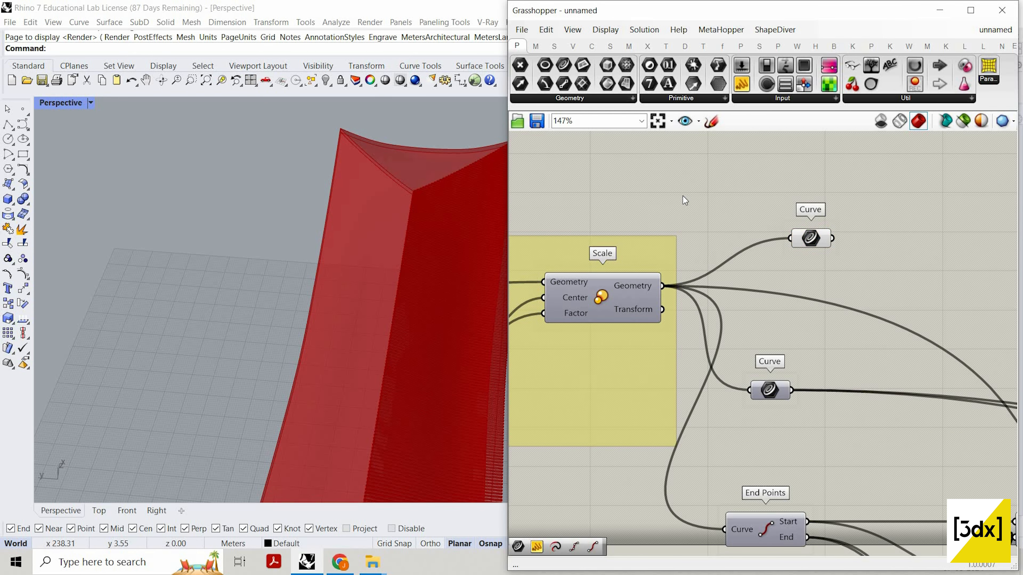
{"action": "scroll", "coordinate": [637, 218], "scroll_direction": "down", "scroll_amount": 15}
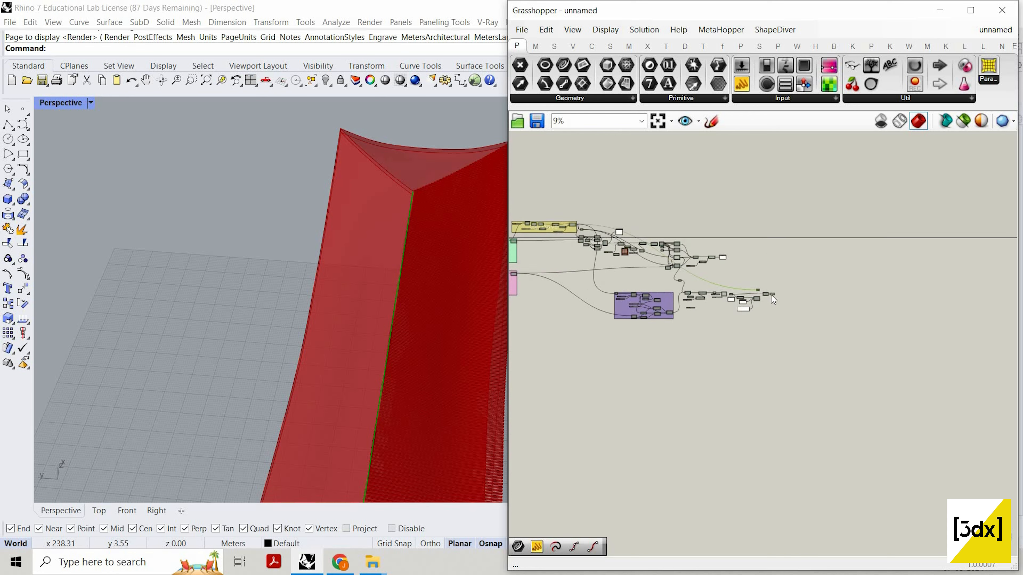
{"action": "scroll", "coordinate": [771, 291], "scroll_direction": "up", "scroll_amount": 14}
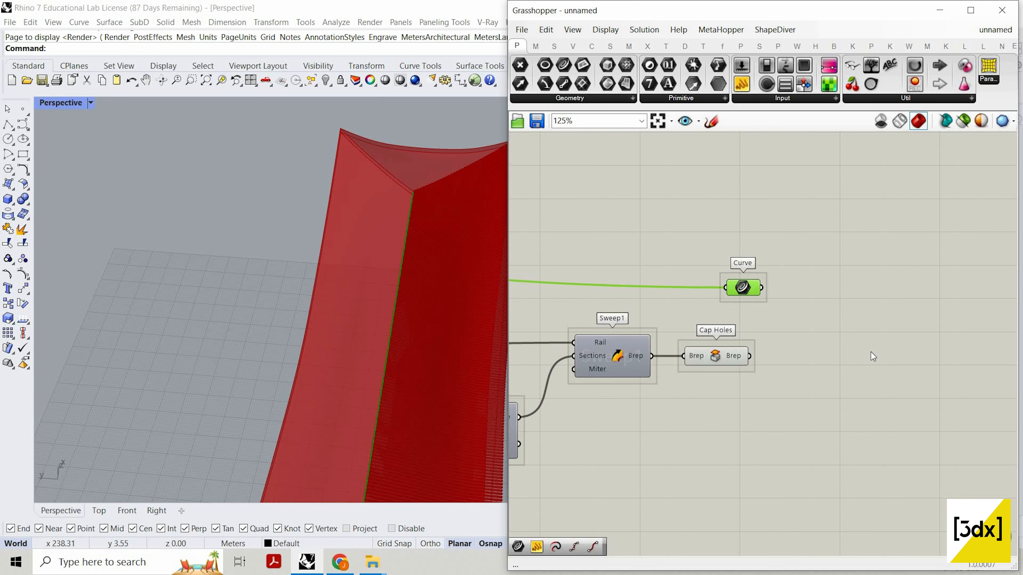
- Add a Mirror component and connect the Cap Holes Brep output to its Geometry input
{"action": "double_click", "coordinate": [872, 354]}
{"action": "type", "text": "mi"}
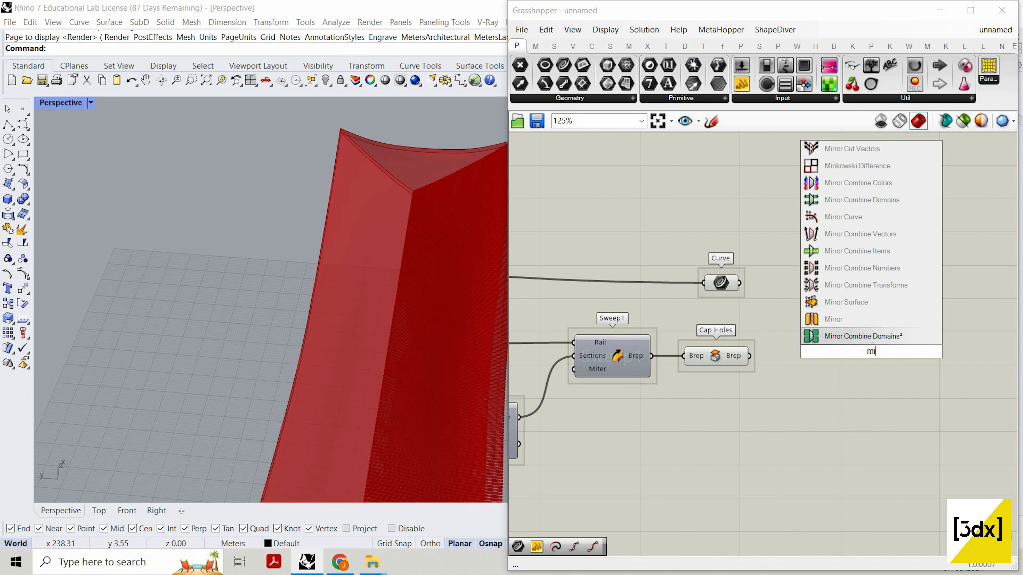
{"action": "left_click", "coordinate": [874, 322]}
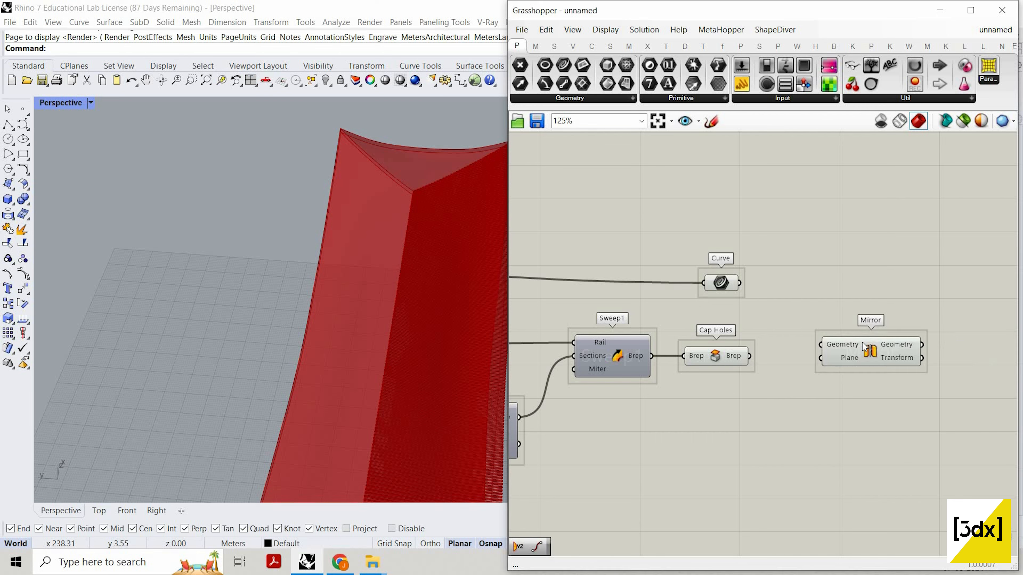
{"action": "scroll", "coordinate": [705, 274], "scroll_direction": "up", "scroll_amount": 1}
{"action": "left_click", "coordinate": [709, 271]}
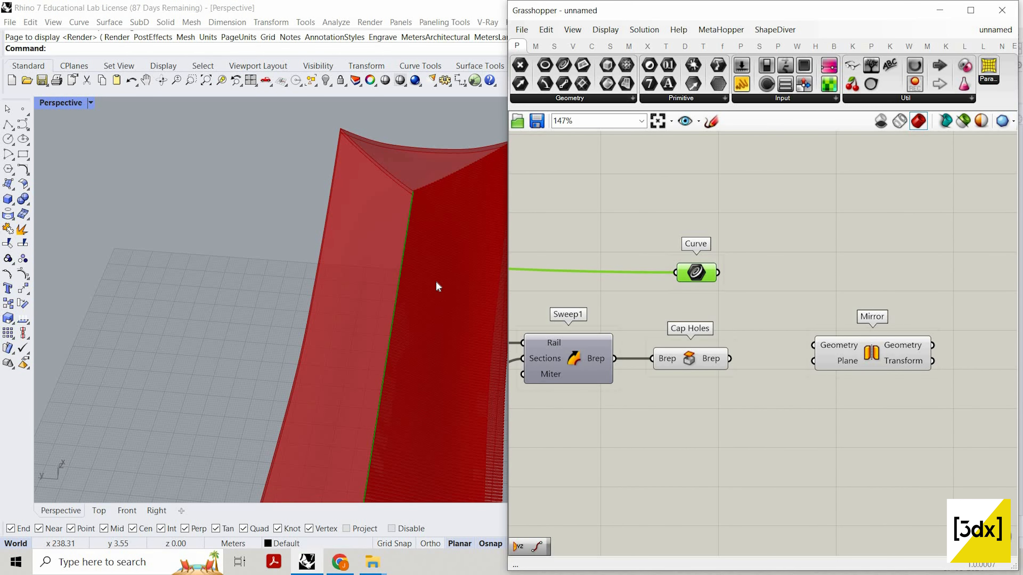
{"action": "right_click_drag", "start_coordinate": [365, 251], "coordinate": [430, 188]}
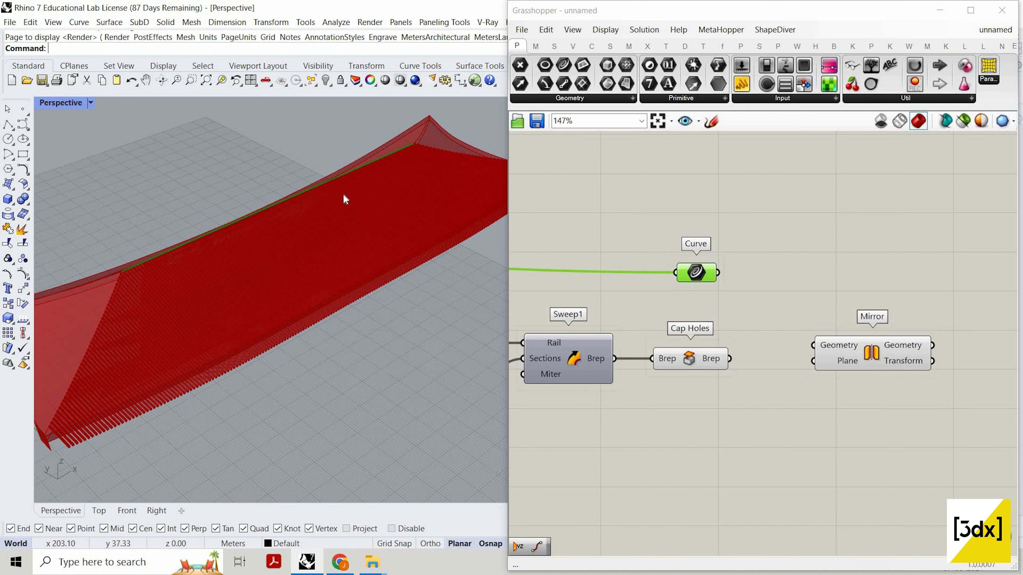
{"action": "left_click", "coordinate": [721, 359]}
{"action": "left_click_drag", "start_coordinate": [729, 358], "coordinate": [813, 345]}
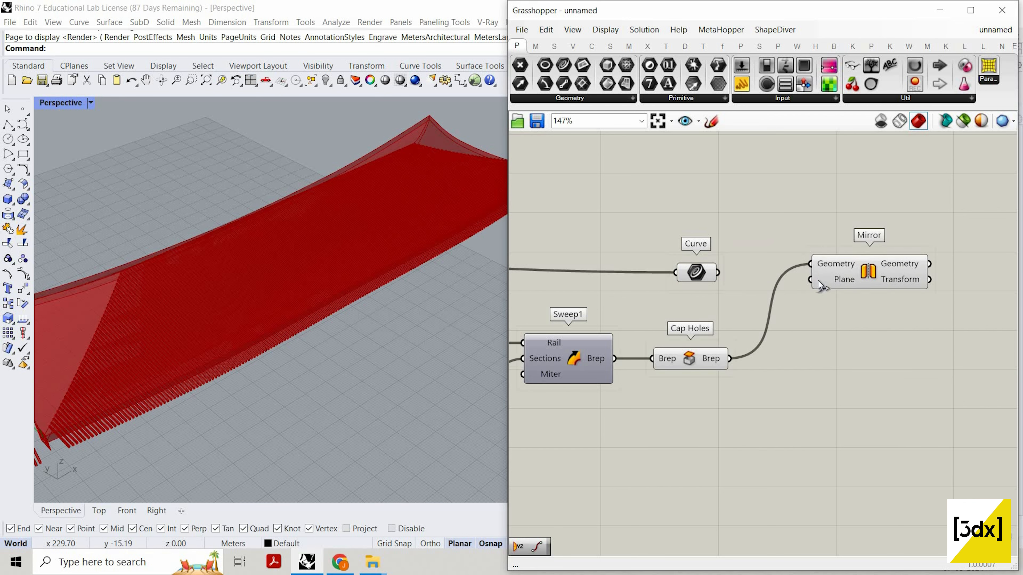
- Try the Curve parameter as the Mirror's Plane input, review the roof and undo the connection
{"action": "left_click_drag", "start_coordinate": [817, 280], "coordinate": [714, 277]}
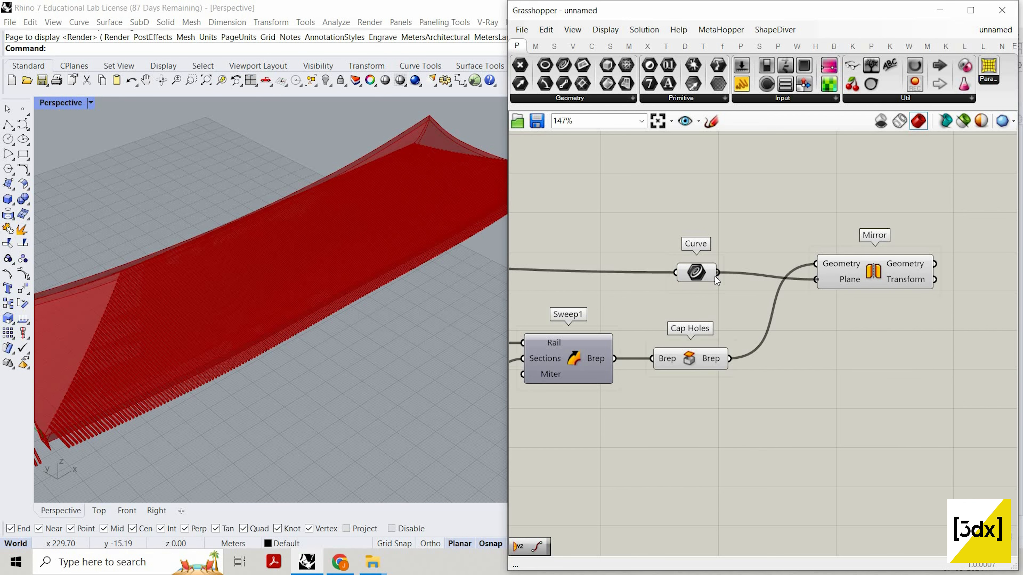
{"action": "right_click_drag", "start_coordinate": [292, 230], "coordinate": [455, 258]}
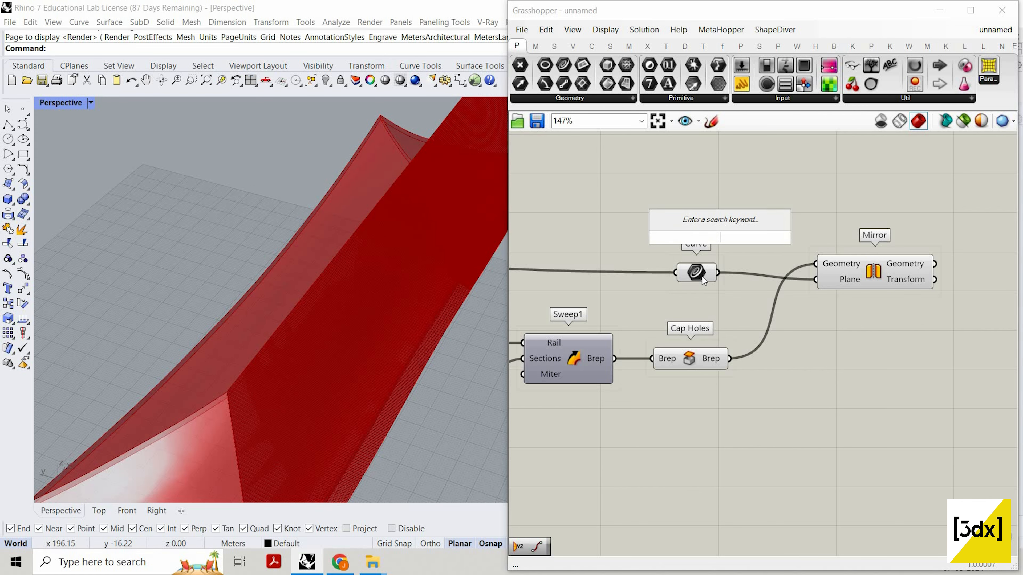
{"action": "left_click", "coordinate": [696, 268]}
{"action": "left_click_drag", "start_coordinate": [702, 274], "coordinate": [677, 258]}
{"action": "key", "text": "ctrl+z"}
{"action": "key", "text": "ctrl+z"}
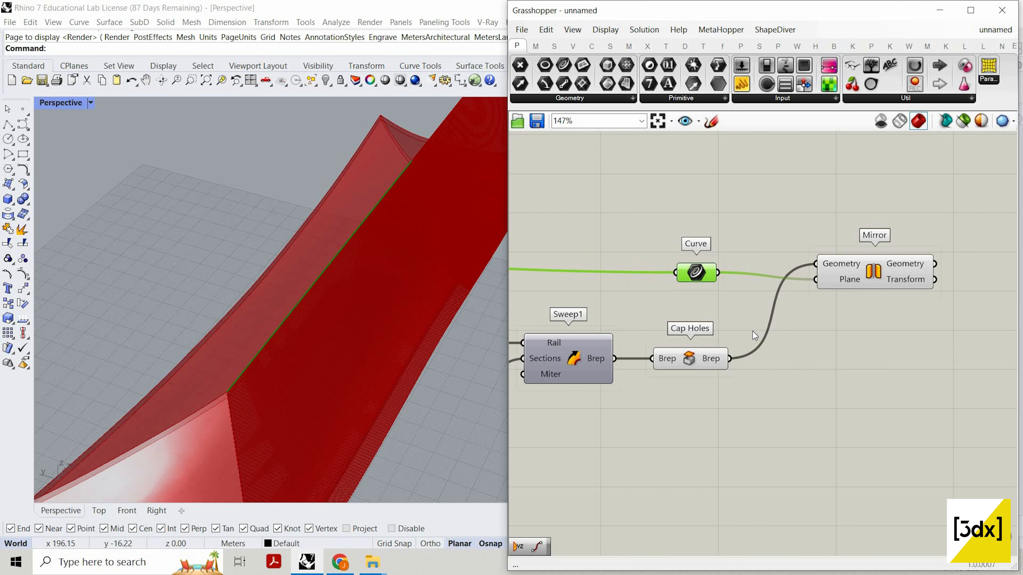
- Add an XZ Plane component, connect it to the Mirror's Plane input and review the mirrored roof
{"action": "double_click", "coordinate": [818, 399]}
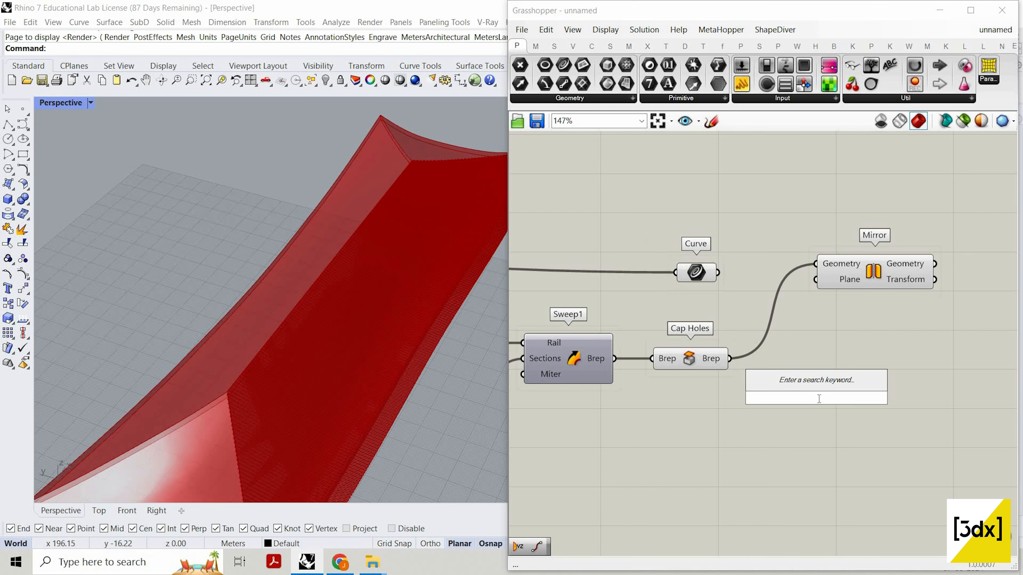
{"action": "type", "text": "x"}
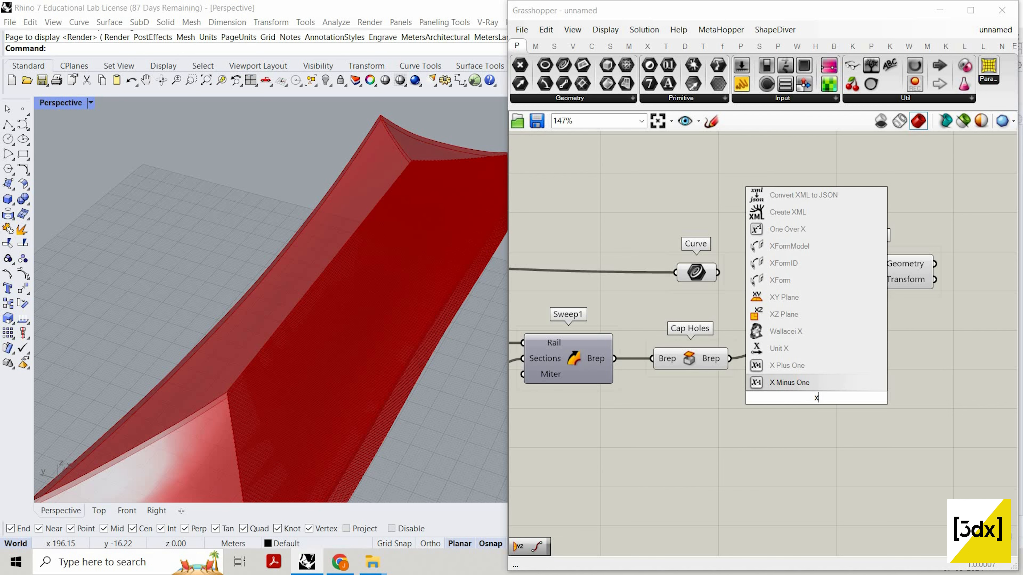
{"action": "type", "text": "z"}
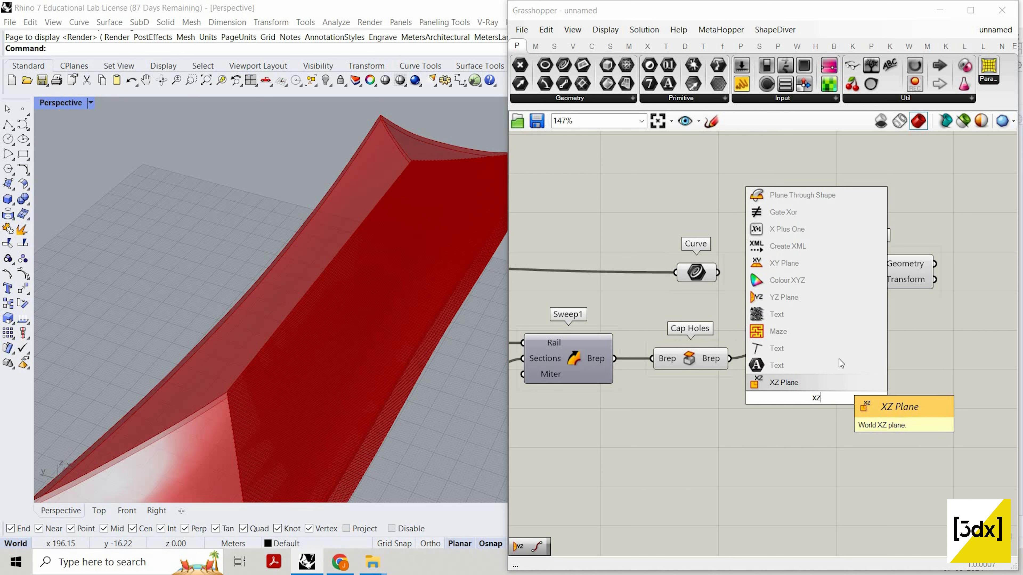
{"action": "left_click", "coordinate": [815, 383]}
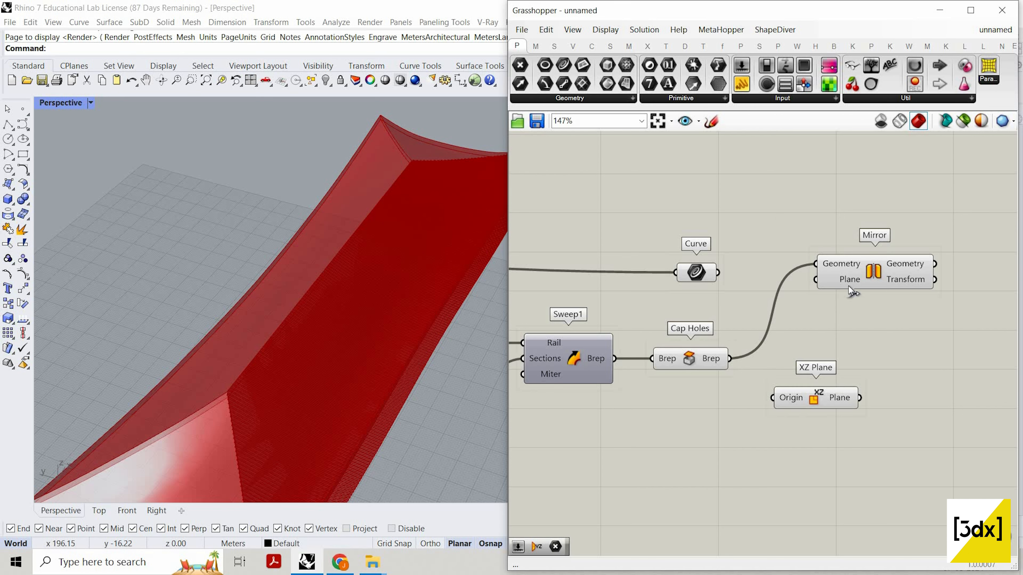
{"action": "left_click_drag", "start_coordinate": [824, 278], "coordinate": [859, 397]}
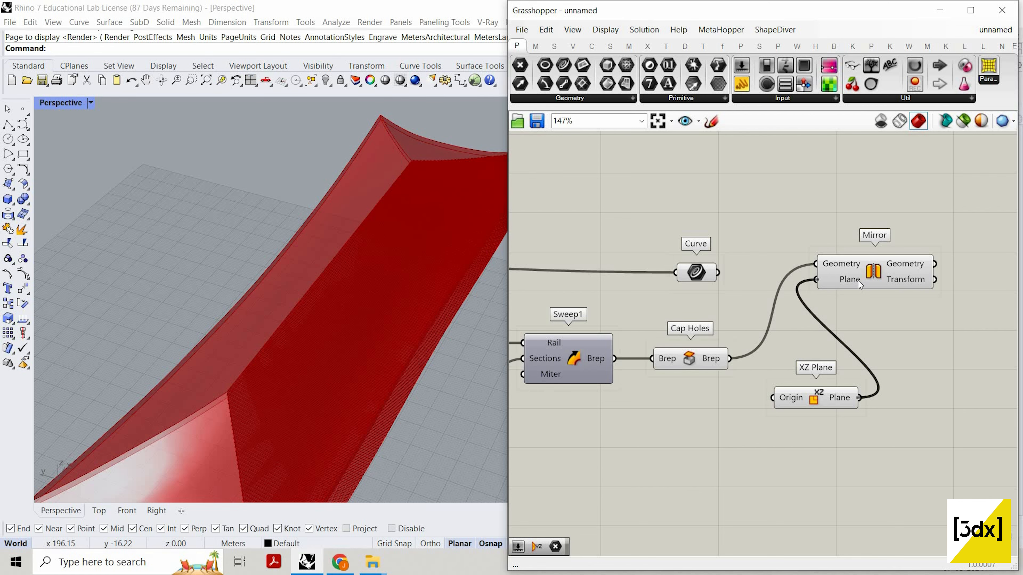
{"action": "scroll", "coordinate": [447, 299], "scroll_direction": "down", "scroll_amount": 8}
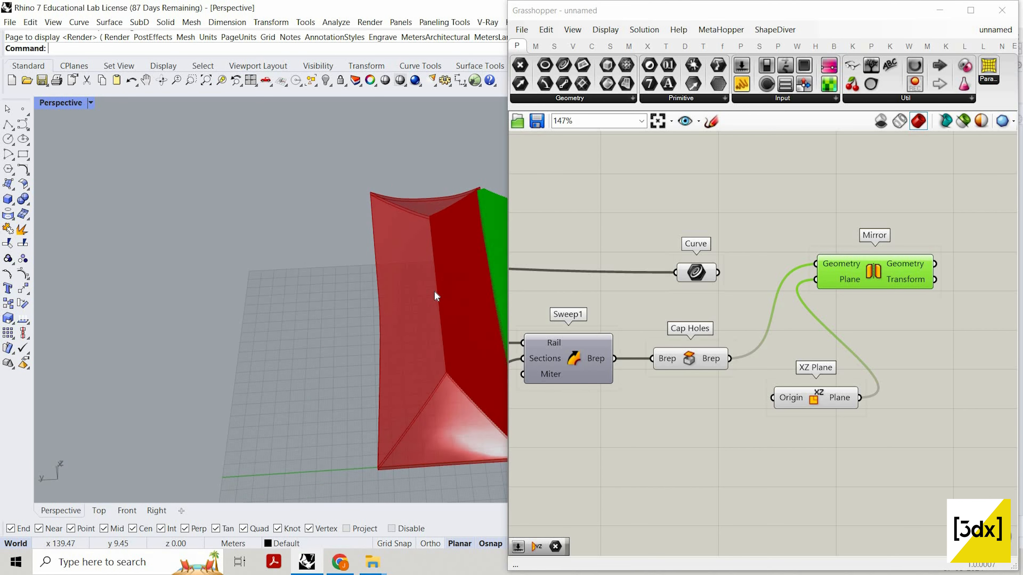
- Add a YZ Plane component and try it as the Mirror's Plane input
{"action": "double_click", "coordinate": [806, 469]}
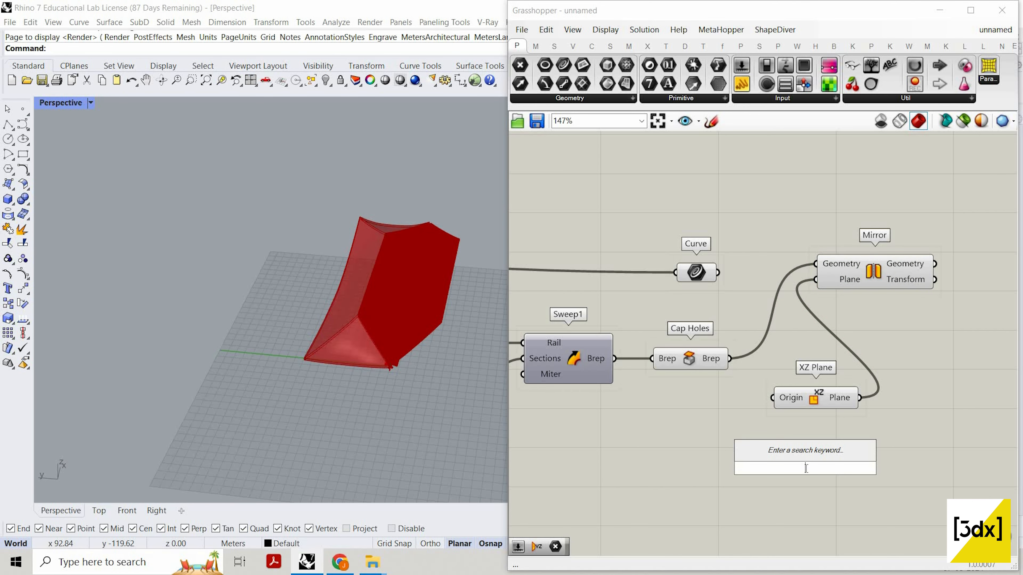
{"action": "type", "text": "yz"}
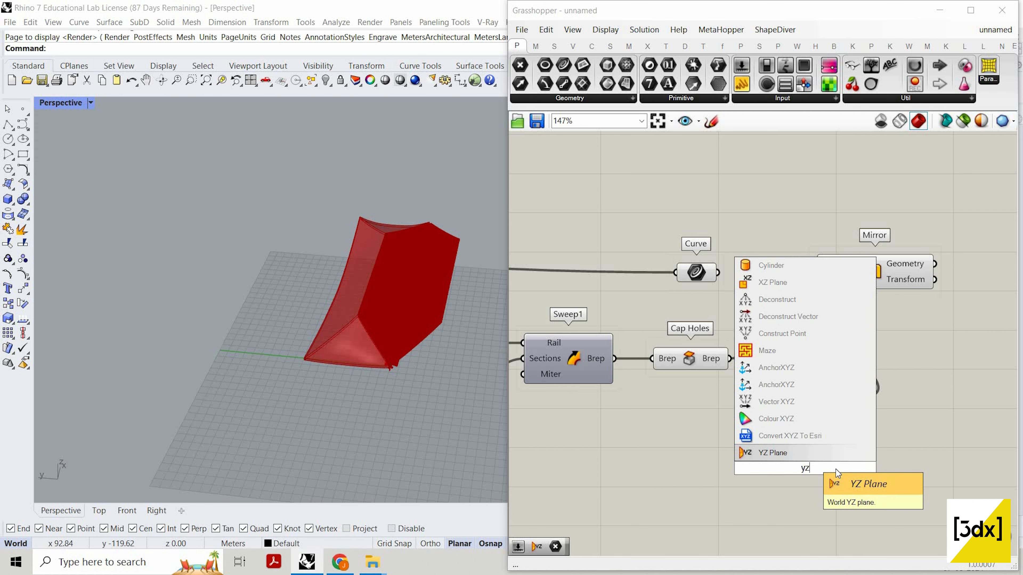
{"action": "left_click", "coordinate": [807, 454]}
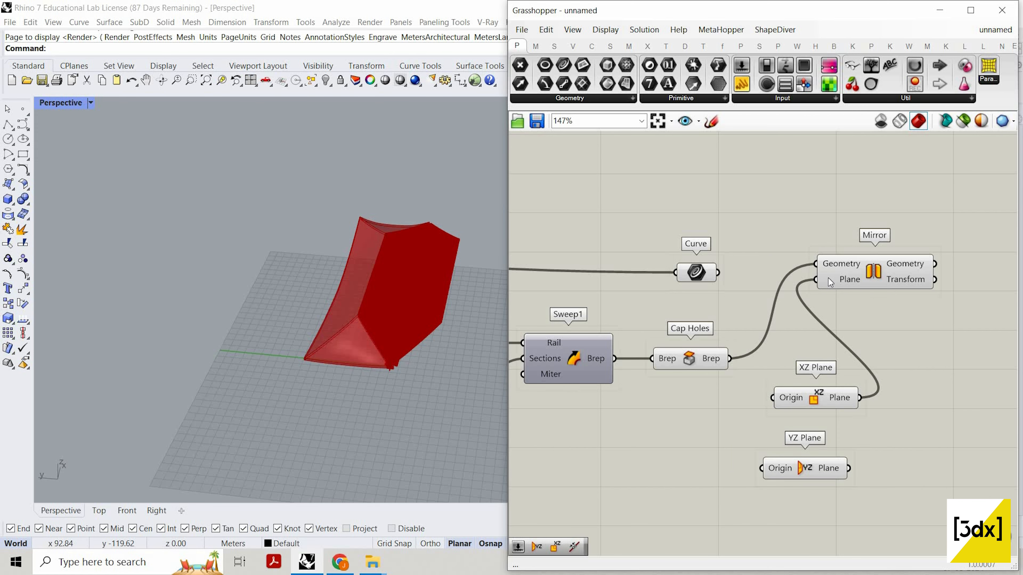
{"action": "left_click_drag", "start_coordinate": [816, 279], "coordinate": [849, 469]}
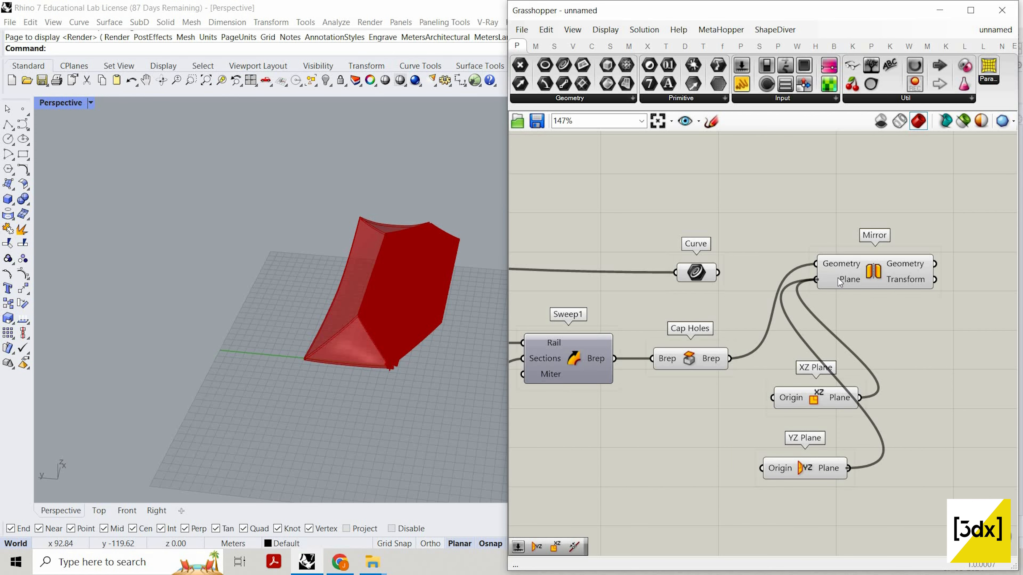
- Add an XY Plane component and try it as the Mirror's Plane input
{"action": "double_click", "coordinate": [800, 527]}
{"action": "type", "text": "xy"}
{"action": "left_click", "coordinate": [802, 509]}
{"action": "left_click_drag", "start_coordinate": [816, 279], "coordinate": [844, 526]}
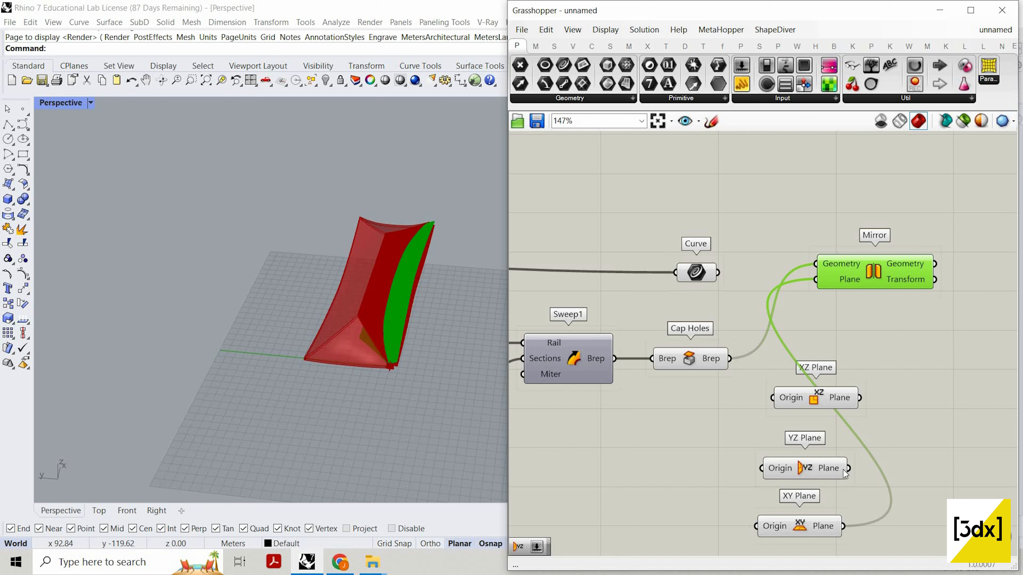
- Switch the Mirror's Plane input back to the XZ Plane and delete the YZ Plane and XY Plane components
{"action": "left_click_drag", "start_coordinate": [848, 468], "coordinate": [844, 280]}
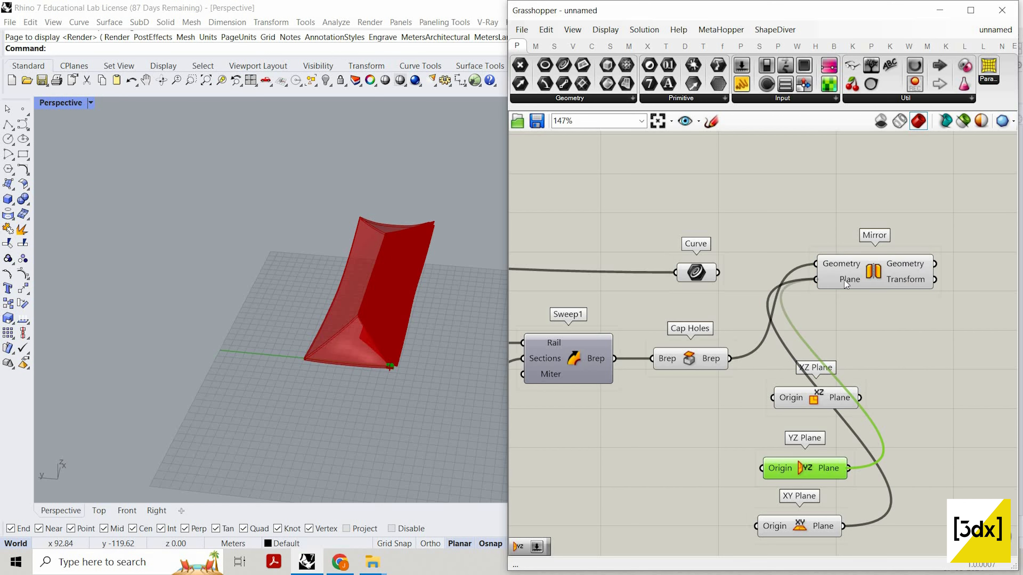
{"action": "left_click", "coordinate": [843, 281]}
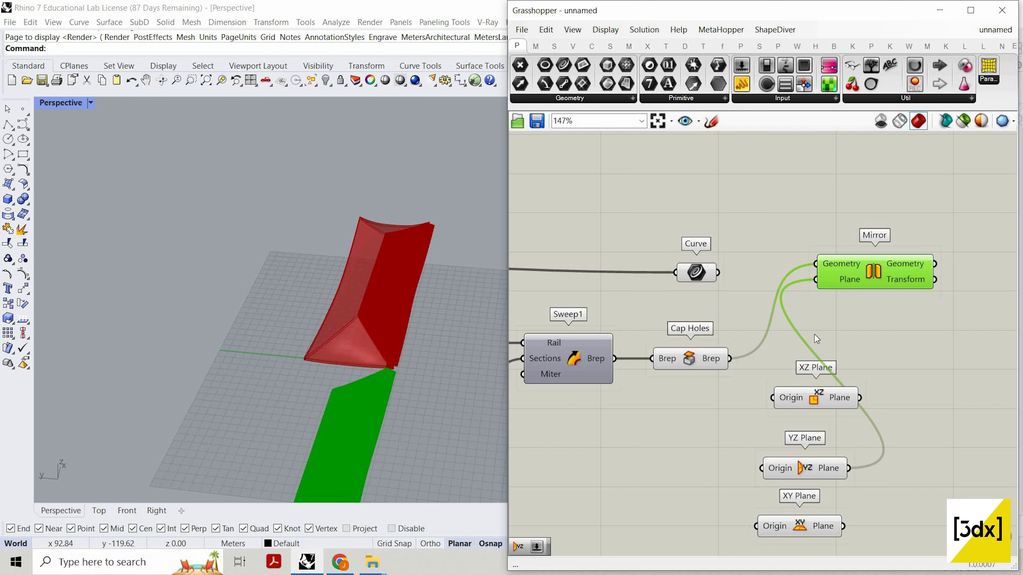
{"action": "left_click_drag", "start_coordinate": [860, 398], "coordinate": [815, 279]}
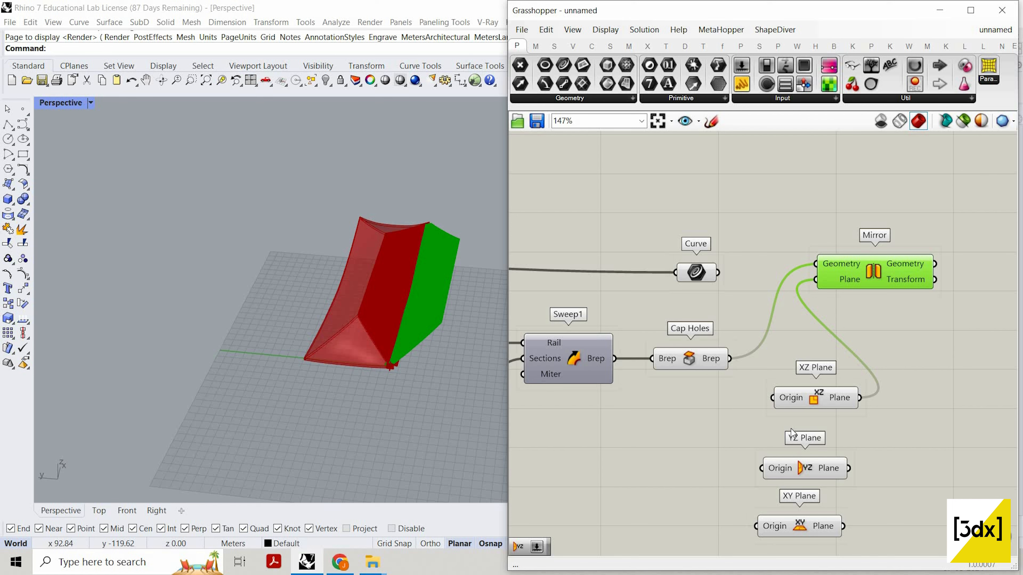
{"action": "left_click_drag", "start_coordinate": [792, 429], "coordinate": [854, 536]}
{"action": "key", "text": "Delete"}
- Replace the Mirror with a Mirror Surface component whose Geometry input takes the Cap Holes Brep output
{"action": "right_click_drag", "start_coordinate": [834, 275], "coordinate": [745, 299]}
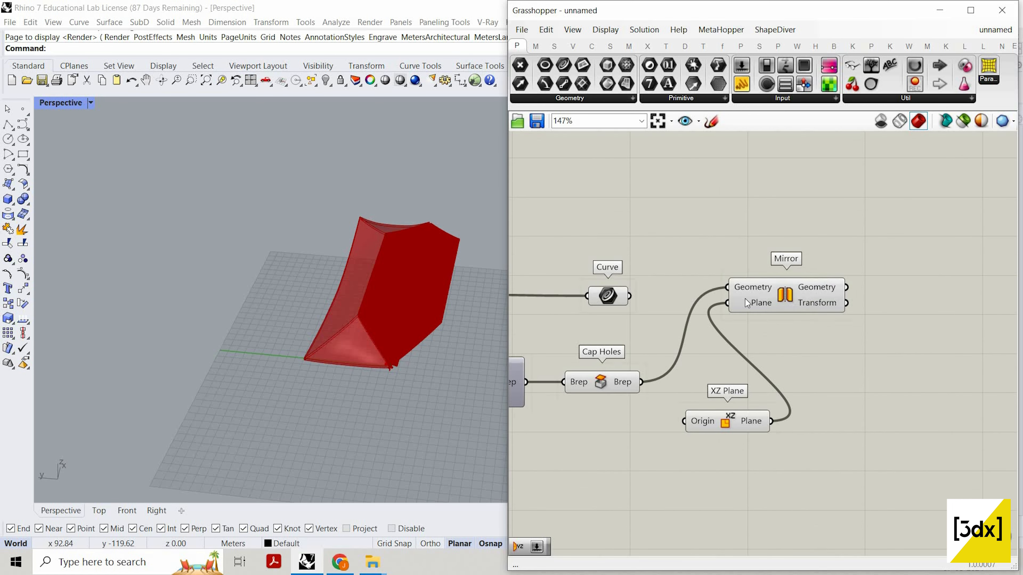
{"action": "scroll", "coordinate": [781, 297], "scroll_direction": "up", "scroll_amount": 3}
{"action": "left_click", "coordinate": [781, 297]}
{"action": "scroll", "coordinate": [659, 268], "scroll_direction": "down", "scroll_amount": 3}
{"action": "scroll", "coordinate": [658, 248], "scroll_direction": "up", "scroll_amount": 2}
{"action": "double_click", "coordinate": [657, 247]}
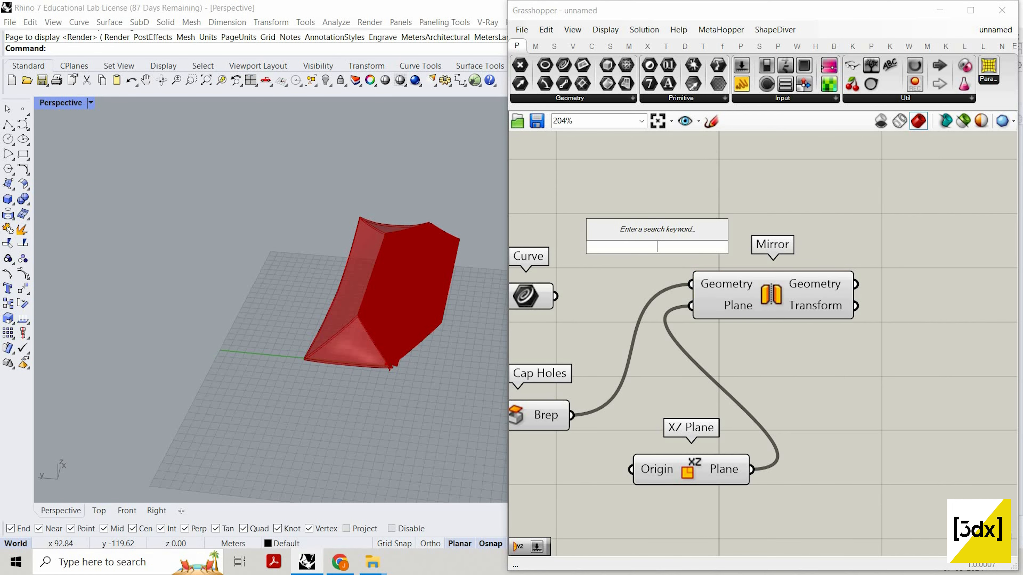
{"action": "type", "text": "mirr"}
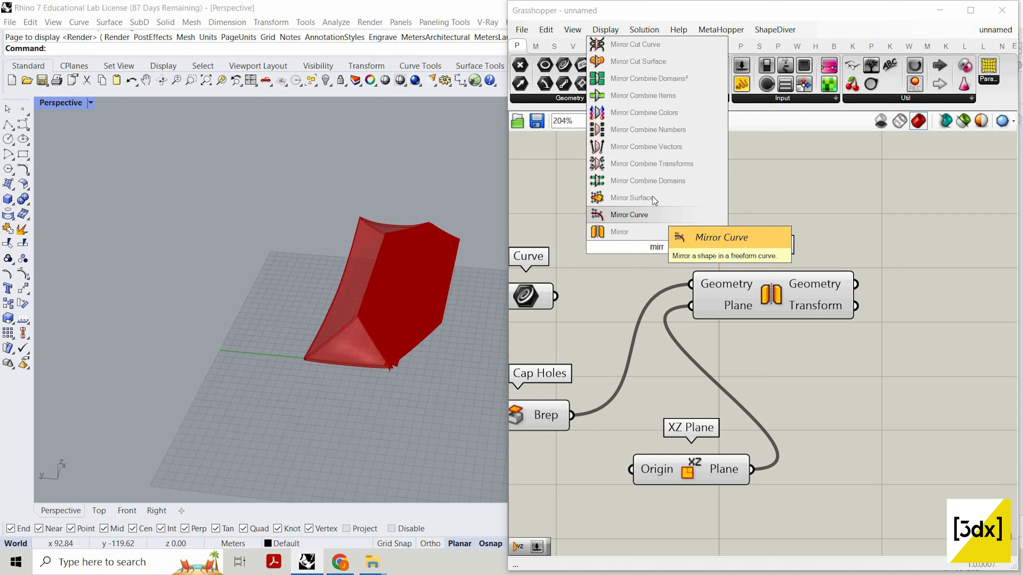
{"action": "left_click", "coordinate": [652, 197]}
{"action": "left_click_drag", "start_coordinate": [651, 246], "coordinate": [876, 368]}
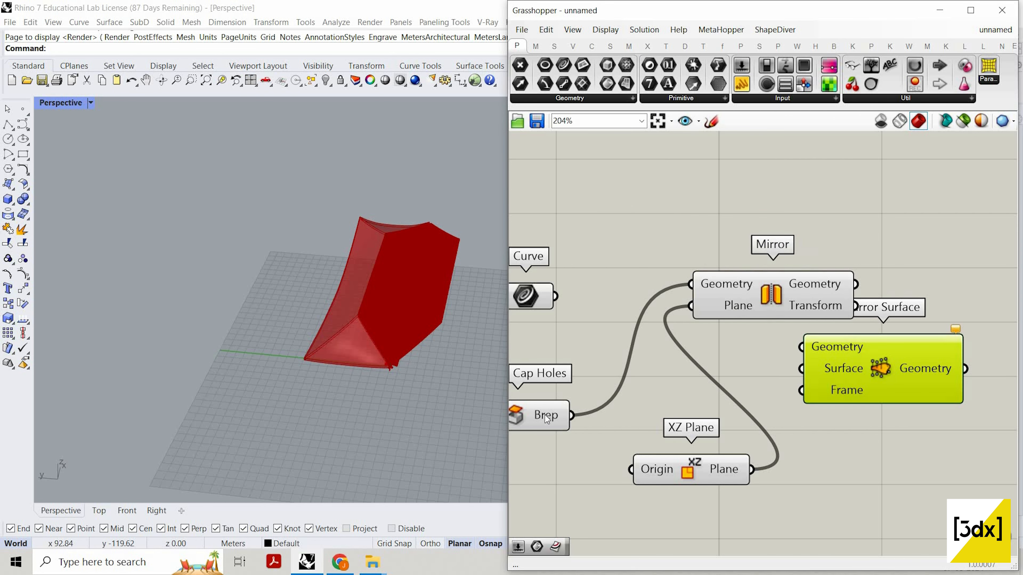
{"action": "left_click_drag", "start_coordinate": [574, 415], "coordinate": [802, 347]}
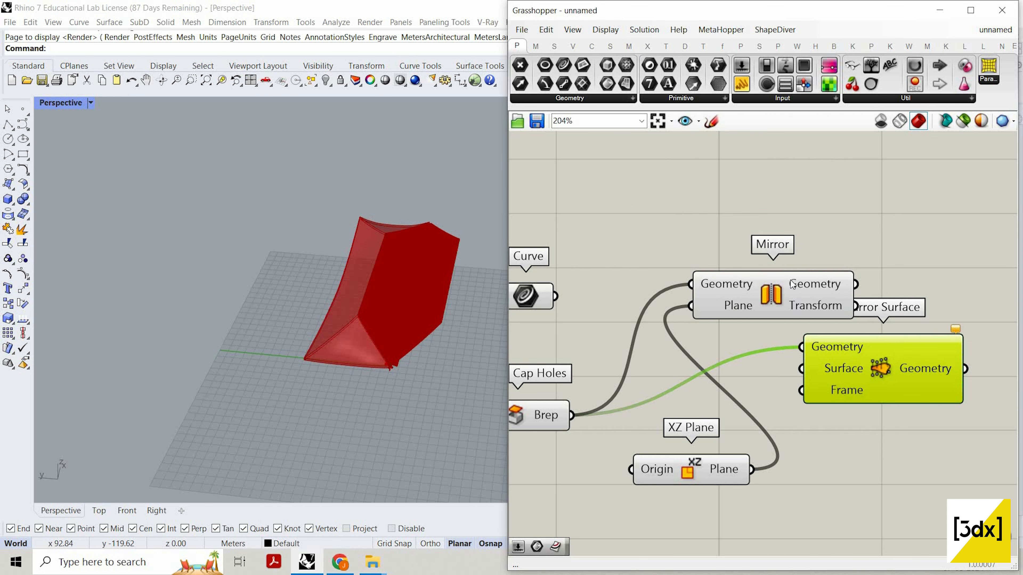
{"action": "left_click", "coordinate": [792, 284]}
{"action": "key", "text": "Delete"}
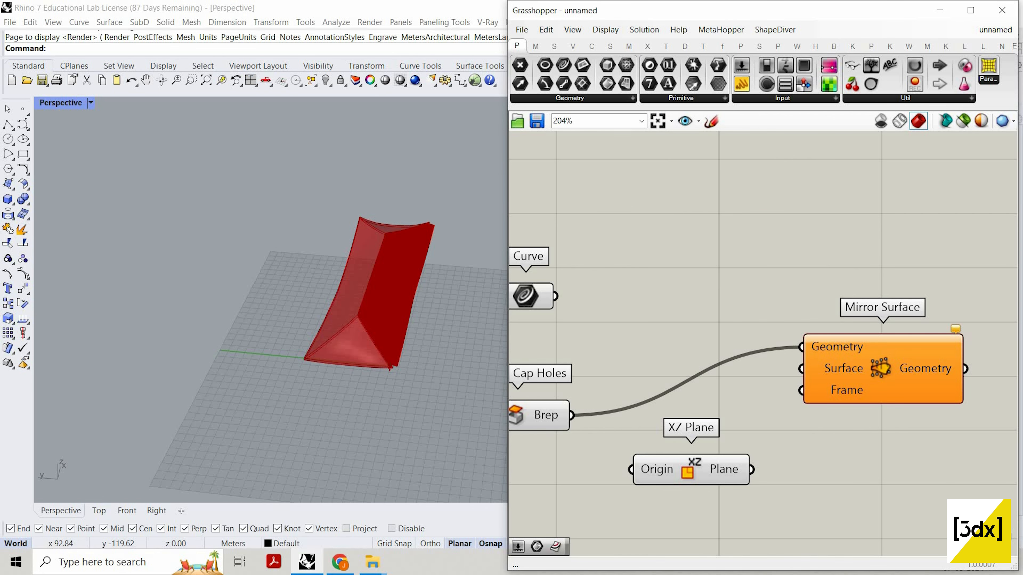
- Add an Extrude component and connect the Curve parameter to its Base input
{"action": "double_click", "coordinate": [685, 280]}
{"action": "type", "text": "extrude"}
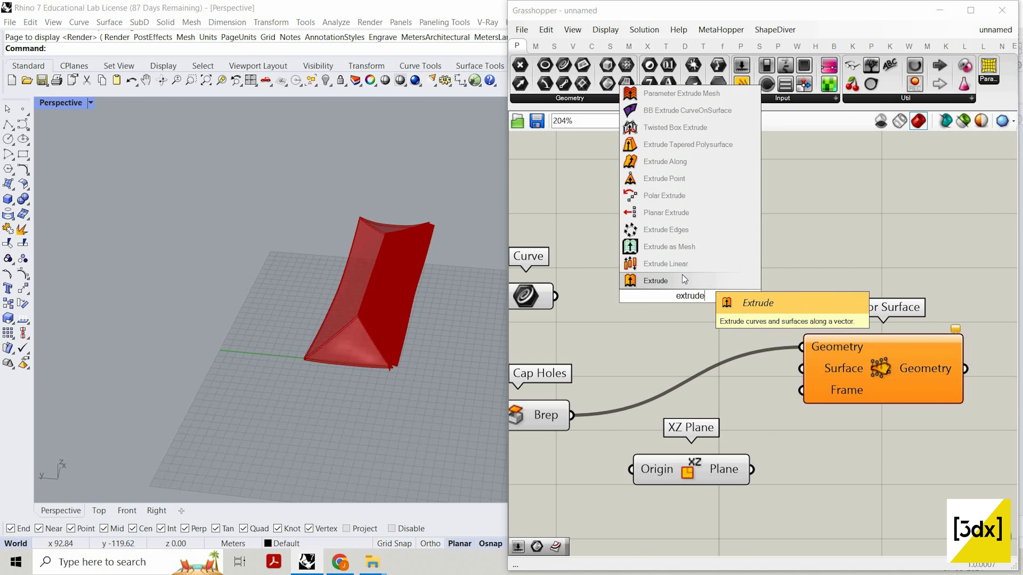
{"action": "left_click", "coordinate": [660, 281]}
{"action": "left_click_drag", "start_coordinate": [555, 296], "coordinate": [611, 286]}
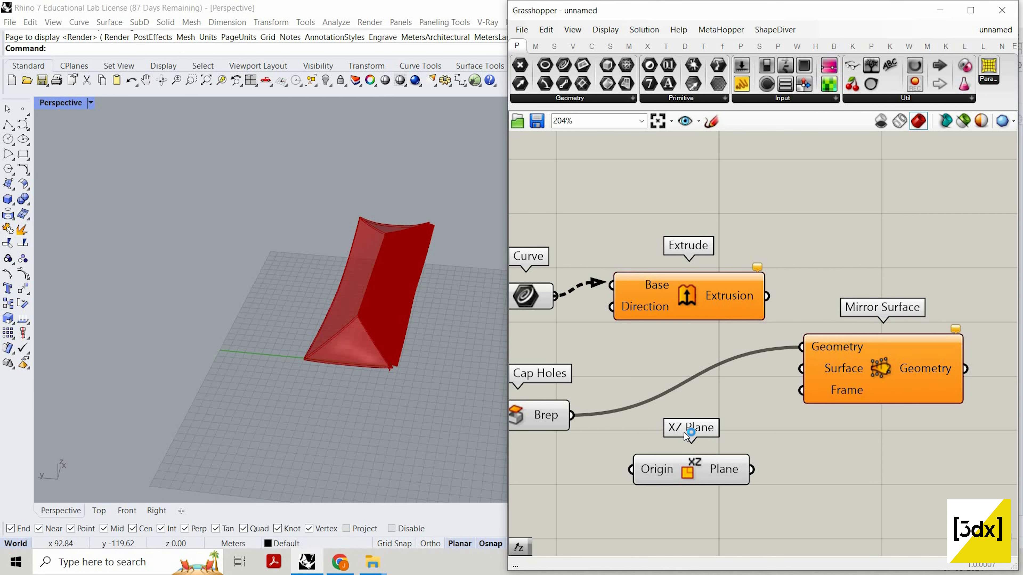
- Add a Unit Z component and connect its Unit vector output to the Extrude's Direction input
{"action": "double_click", "coordinate": [531, 343]}
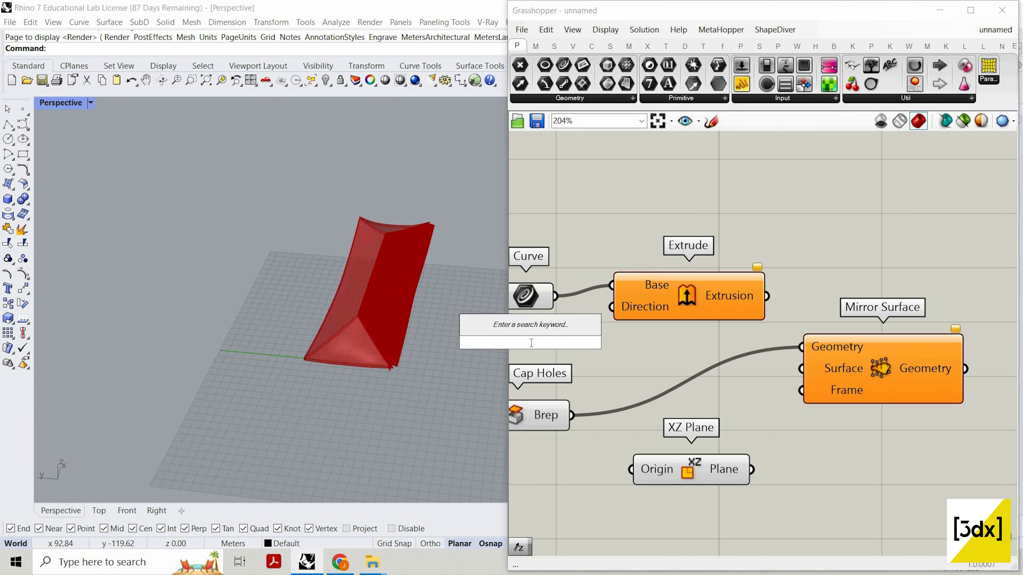
{"action": "type", "text": "z"}
{"action": "left_click", "coordinate": [538, 327]}
{"action": "right_click_drag", "start_coordinate": [680, 383], "coordinate": [755, 418]}
{"action": "scroll", "coordinate": [755, 418], "scroll_direction": "down", "scroll_amount": 1}
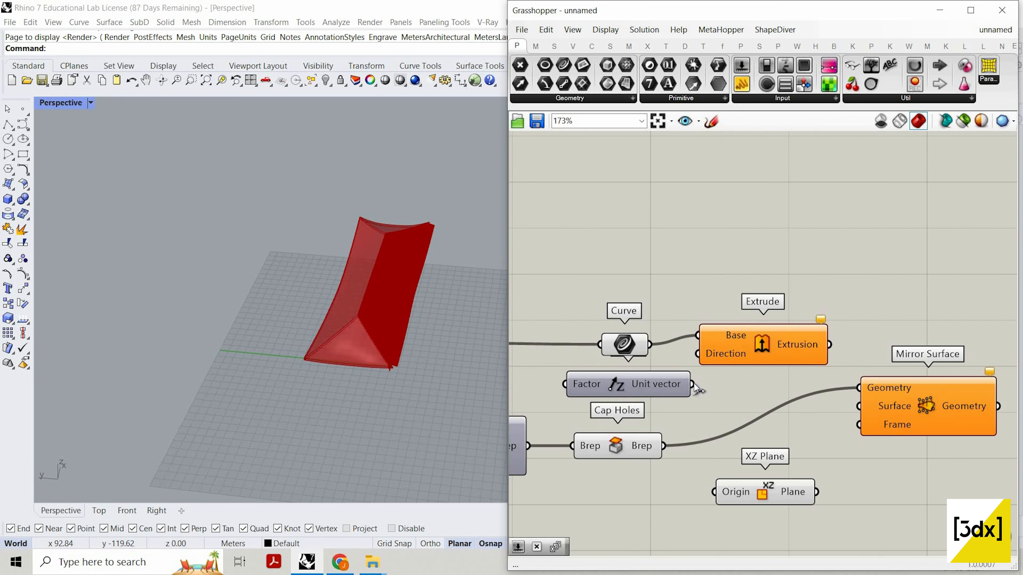
{"action": "left_click_drag", "start_coordinate": [693, 385], "coordinate": [702, 356]}
{"action": "left_click_drag", "start_coordinate": [780, 350], "coordinate": [782, 359]}
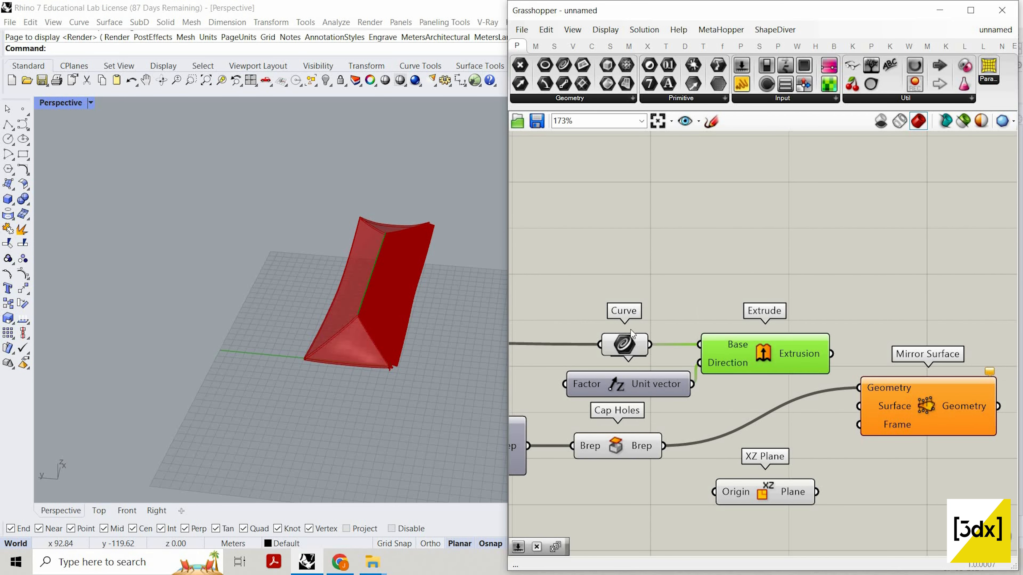
- Move the Curve parameter above the Extrude and add a number slider of 10 for the Unit Z's Factor input
{"action": "left_click_drag", "start_coordinate": [632, 333], "coordinate": [655, 275]}
{"action": "right_click_drag", "start_coordinate": [582, 333], "coordinate": [688, 291]}
{"action": "double_click", "coordinate": [593, 324]}
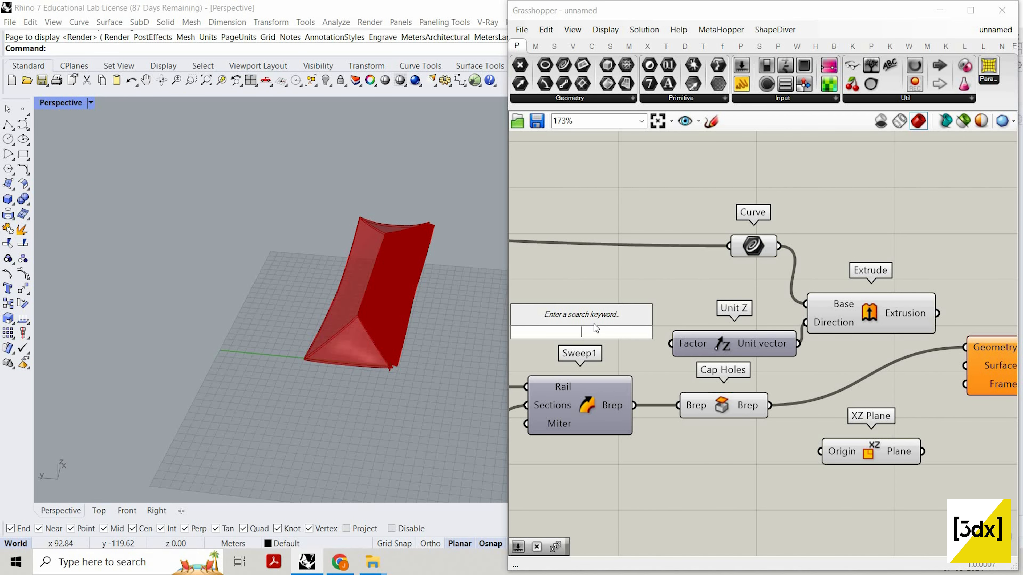
{"action": "type", "text": "number slider"}
{"action": "key", "text": "Return"}
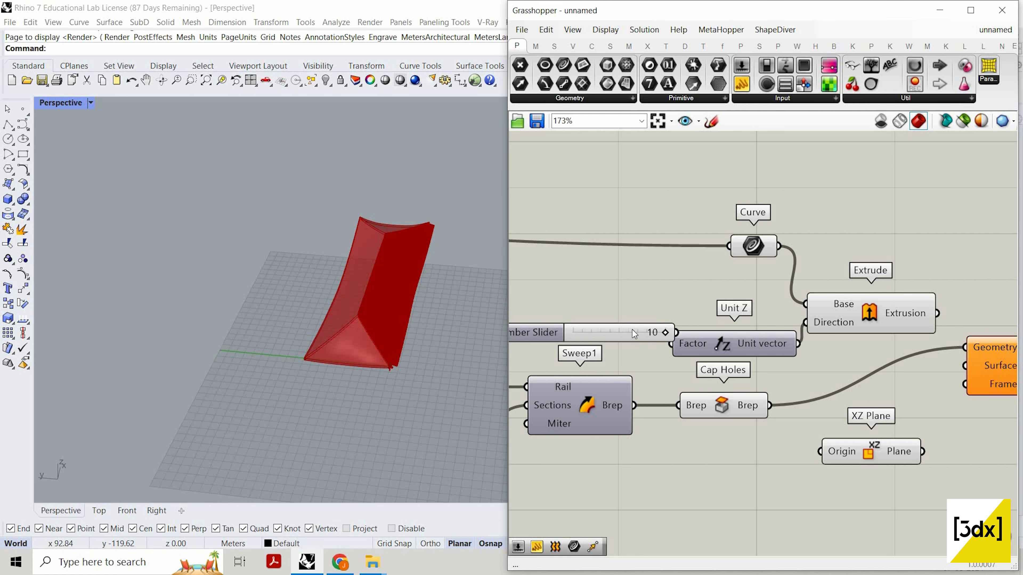
- Connect the Extrusion output to the Mirror Surface's Surface input and check the mirrored beams in the perspective view
{"action": "scroll", "coordinate": [741, 318], "scroll_direction": "down", "scroll_amount": 2}
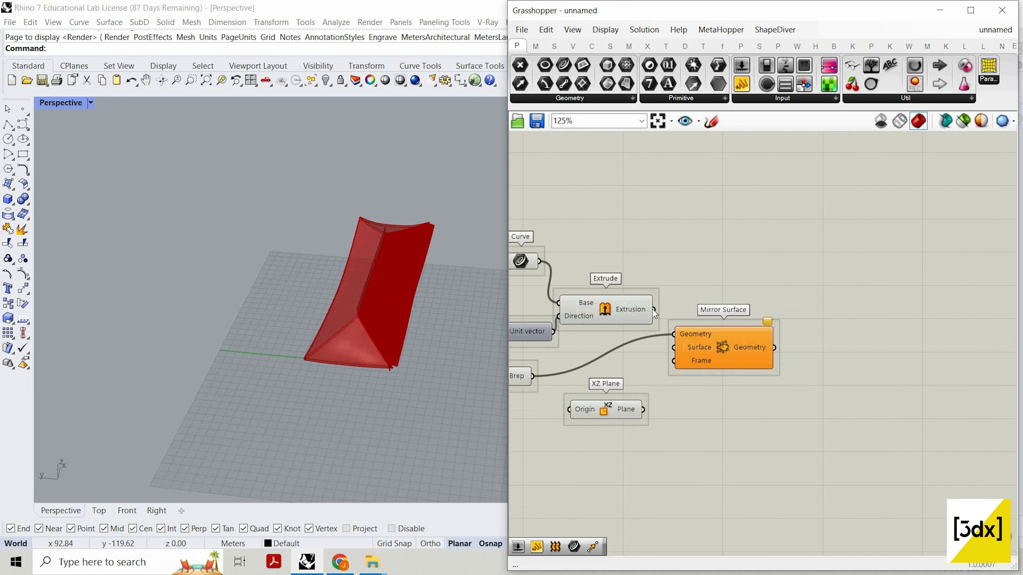
{"action": "scroll", "coordinate": [653, 310], "scroll_direction": "up", "scroll_amount": 2}
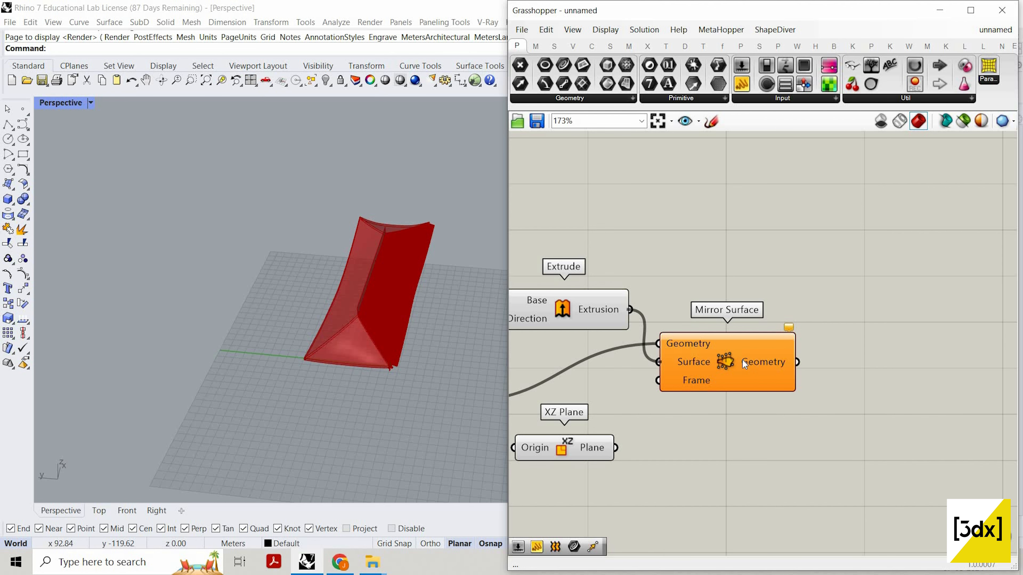
{"action": "scroll", "coordinate": [667, 361], "scroll_direction": "down", "scroll_amount": 2}
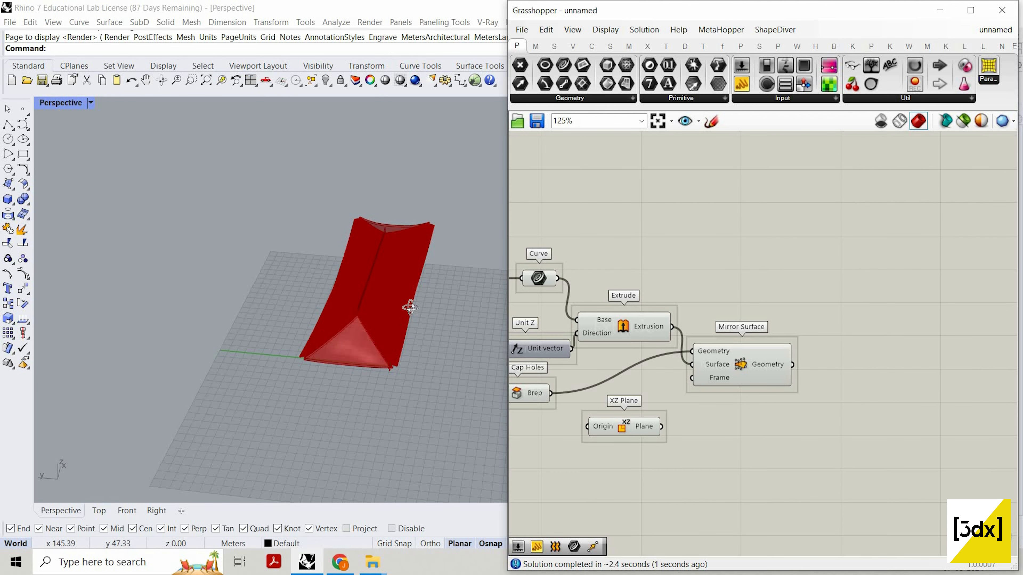
{"action": "right_click_drag", "start_coordinate": [411, 304], "coordinate": [729, 333]}
{"action": "scroll", "coordinate": [677, 395], "scroll_direction": "down", "scroll_amount": 4}
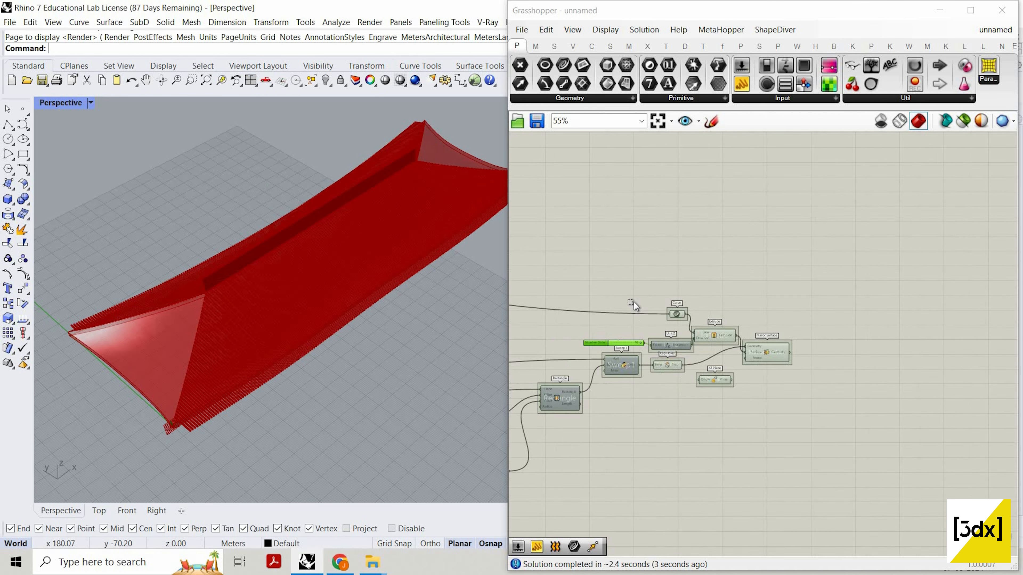
- Turn off the preview of the components feeding the Mirror Surface, including the Extrude
{"action": "key", "text": "ctrl+a"}
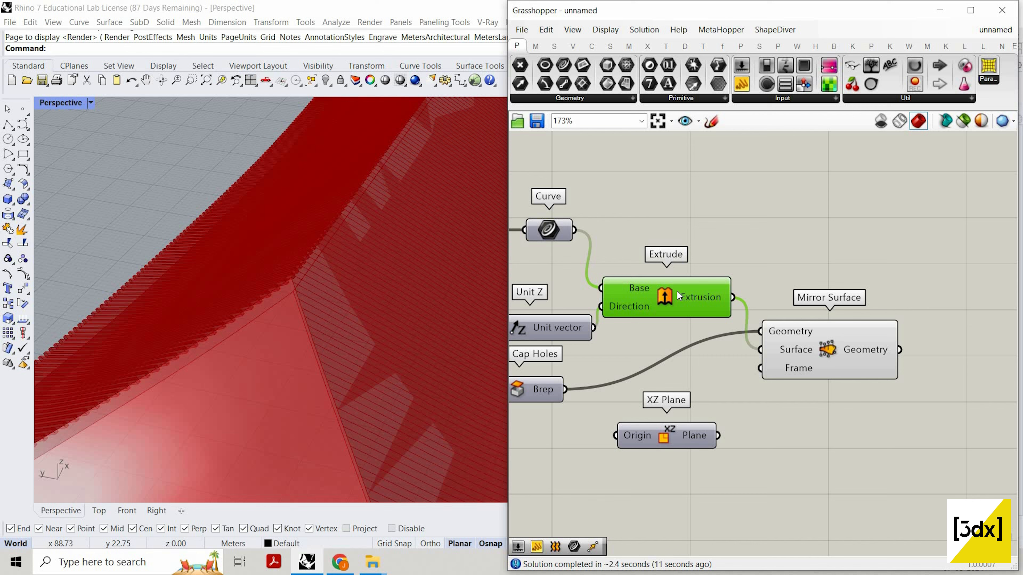
{"action": "right_click", "coordinate": [770, 249]}
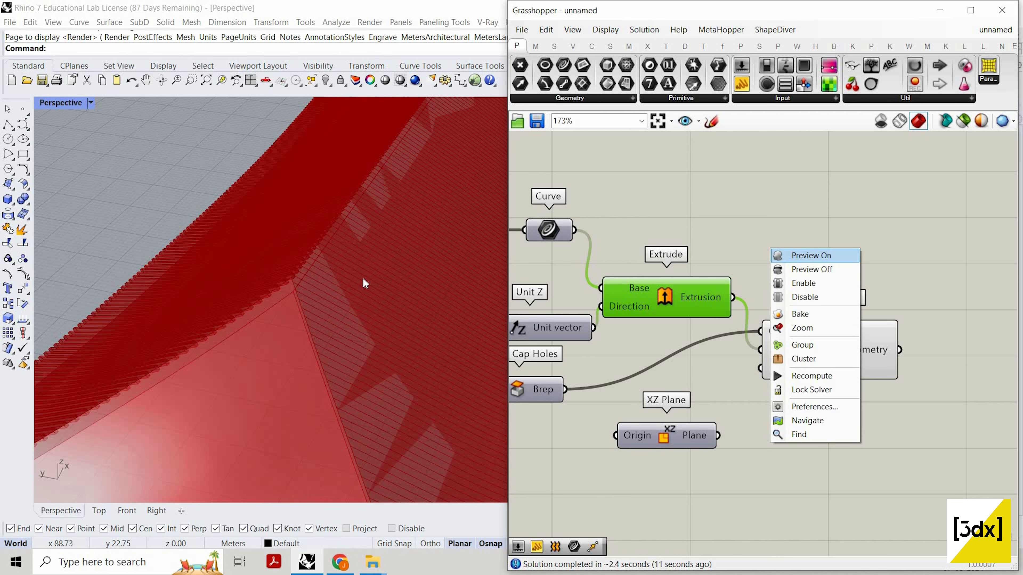
{"action": "left_click", "coordinate": [776, 285]}
{"action": "scroll", "coordinate": [776, 285], "scroll_direction": "down", "scroll_amount": 5}
{"action": "scroll", "coordinate": [750, 298], "scroll_direction": "up", "scroll_amount": 2}
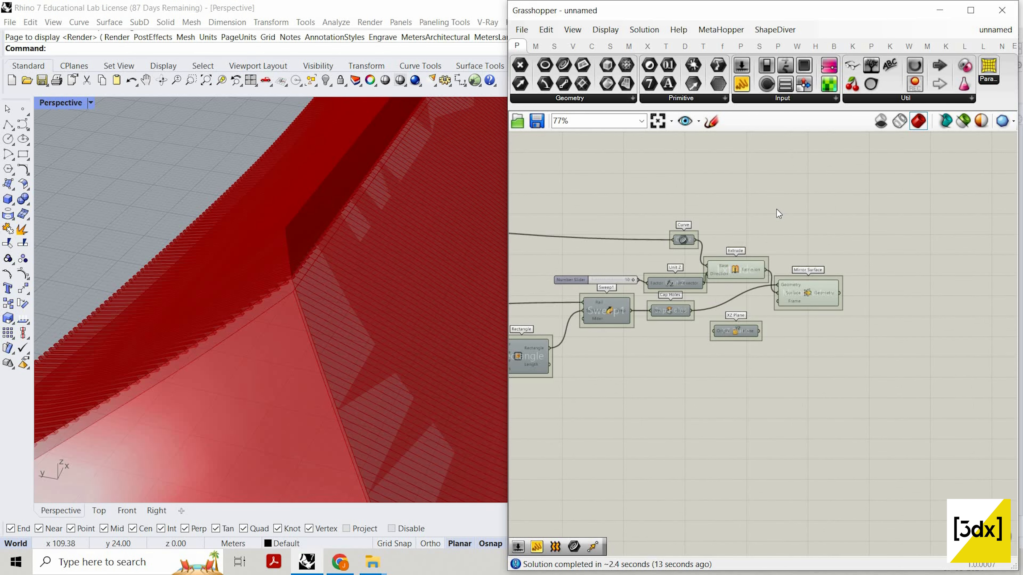
{"action": "scroll", "coordinate": [741, 247], "scroll_direction": "up", "scroll_amount": 2}
{"action": "left_click", "coordinate": [756, 278]}
{"action": "middle_click", "coordinate": [770, 205]}
{"action": "left_click", "coordinate": [787, 227]}
- Turn on the preview of the Cap Holes component
{"action": "left_click", "coordinate": [640, 350]}
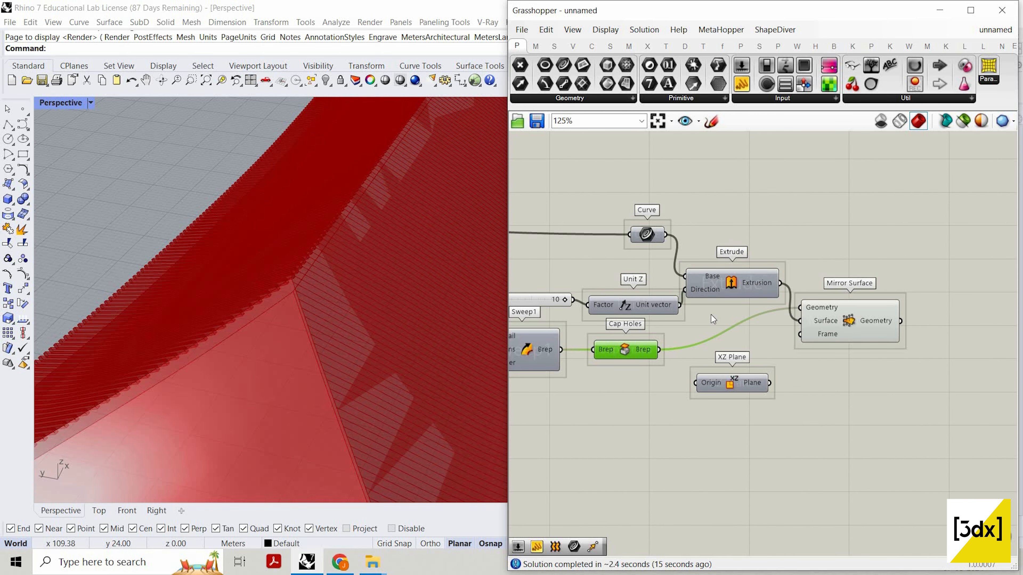
{"action": "middle_click", "coordinate": [711, 315]}
{"action": "left_click", "coordinate": [725, 322]}
{"action": "left_click", "coordinate": [725, 322]}
- Reposition the XZ Plane and Cap Holes components and select the beam component chain from Dispatch to Extrude
{"action": "scroll", "coordinate": [725, 323], "scroll_direction": "down", "scroll_amount": 3}
{"action": "scroll", "coordinate": [727, 379], "scroll_direction": "down", "scroll_amount": 1}
{"action": "left_click_drag", "start_coordinate": [684, 345], "coordinate": [800, 374]}
{"action": "left_click_drag", "start_coordinate": [731, 360], "coordinate": [687, 364]}
{"action": "scroll", "coordinate": [726, 383], "scroll_direction": "down", "scroll_amount": 4}
{"action": "left_click_drag", "start_coordinate": [576, 361], "coordinate": [898, 483]}
- Examine the beams along the ridge and at the roof's open end, and the Line SDL component in the purple group
{"action": "right_click_drag", "start_coordinate": [282, 262], "coordinate": [370, 218]}
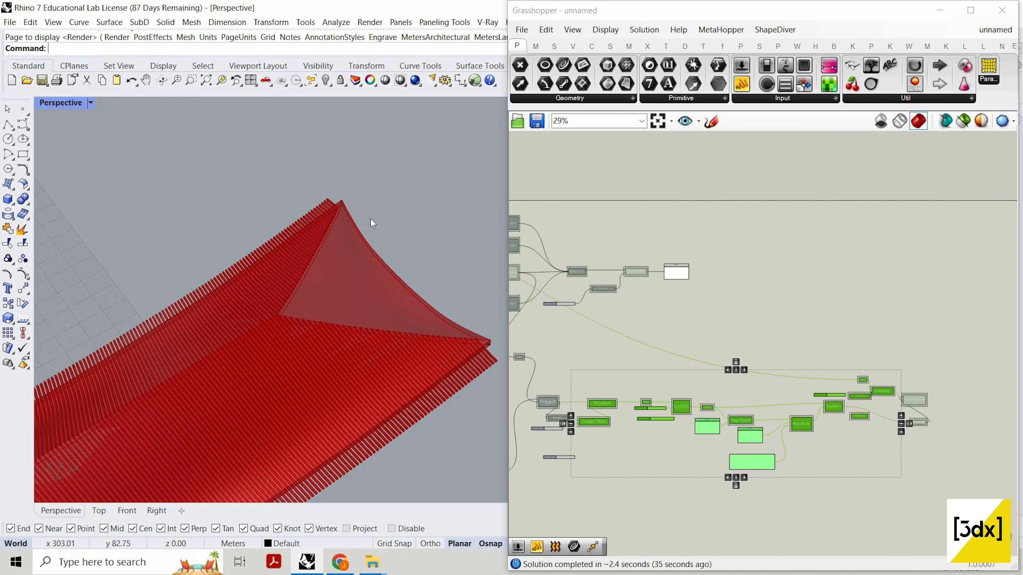
{"action": "right_click_drag", "start_coordinate": [370, 219], "coordinate": [439, 254]}
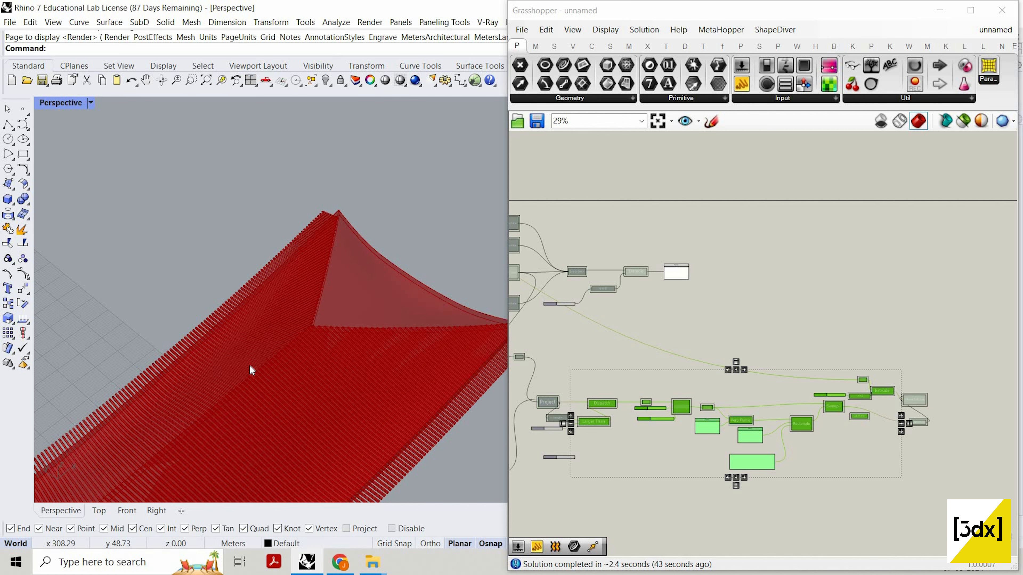
{"action": "scroll", "coordinate": [252, 366], "scroll_direction": "down", "scroll_amount": 5}
{"action": "right_click_drag", "start_coordinate": [275, 342], "coordinate": [416, 214], "text": "shift"}
{"action": "scroll", "coordinate": [879, 365], "scroll_direction": "down", "scroll_amount": 2}
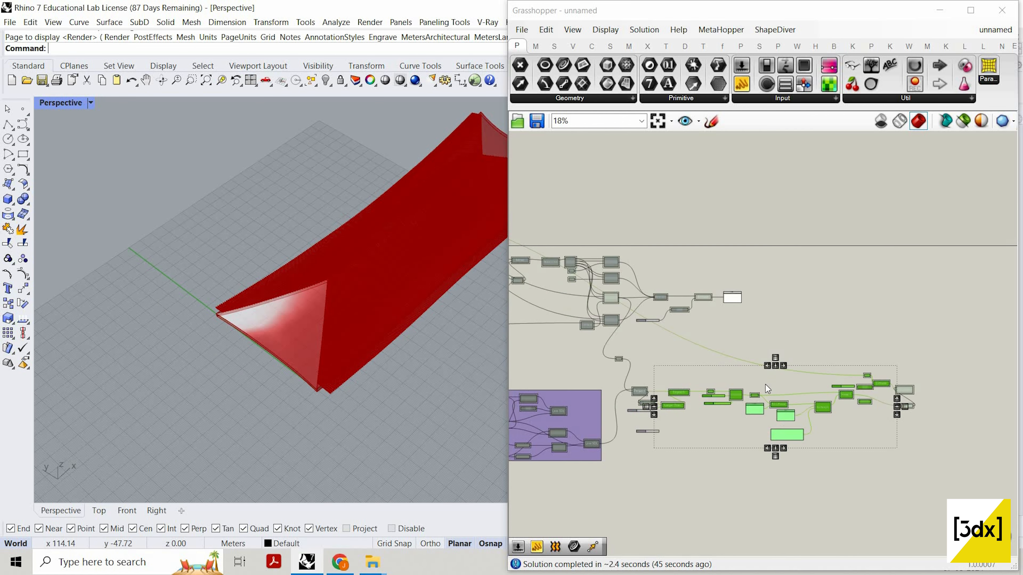
{"action": "scroll", "coordinate": [768, 388], "scroll_direction": "up", "scroll_amount": 4}
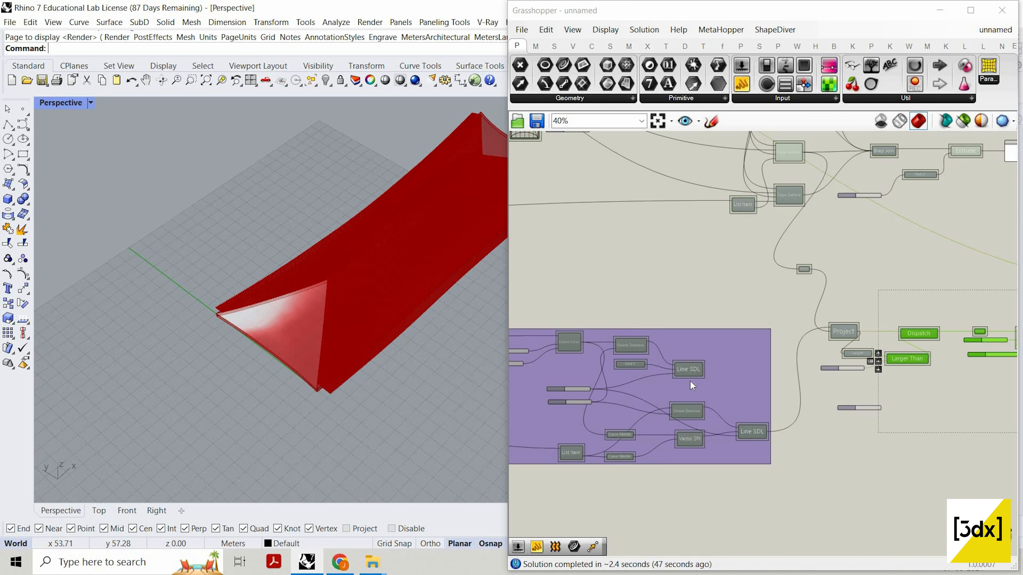
{"action": "scroll", "coordinate": [752, 340], "scroll_direction": "up", "scroll_amount": 4}
{"action": "left_click", "coordinate": [752, 340]}
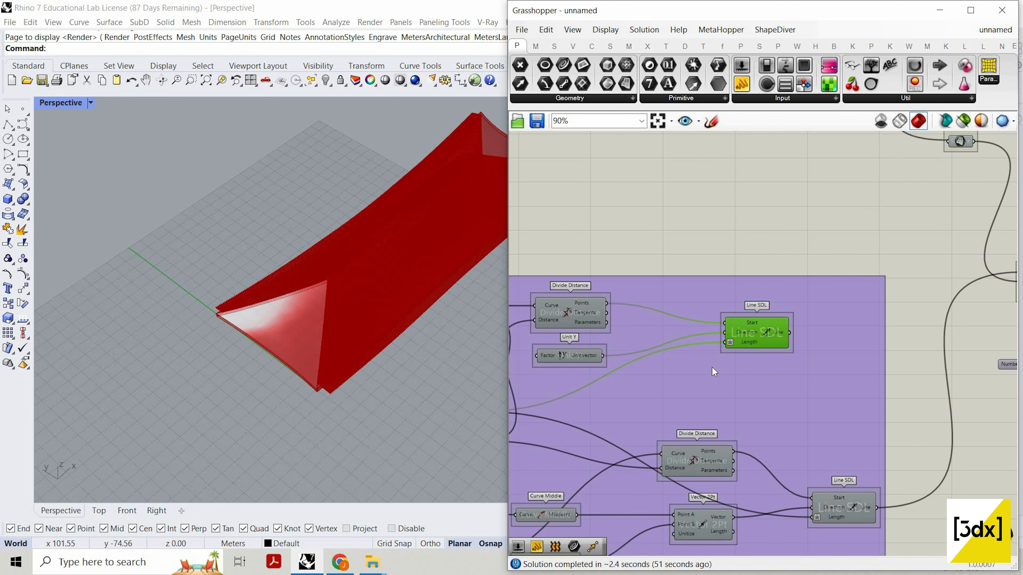
{"action": "scroll", "coordinate": [714, 370], "scroll_direction": "down", "scroll_amount": 2}
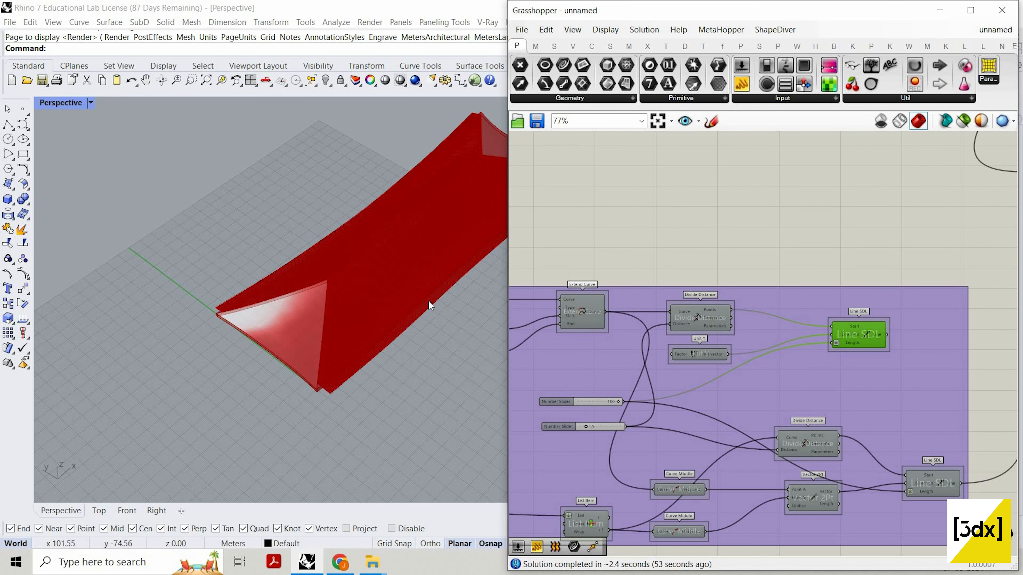
{"action": "scroll", "coordinate": [336, 258], "scroll_direction": "up", "scroll_amount": 3}
{"action": "scroll", "coordinate": [351, 290], "scroll_direction": "down", "scroll_amount": 5}
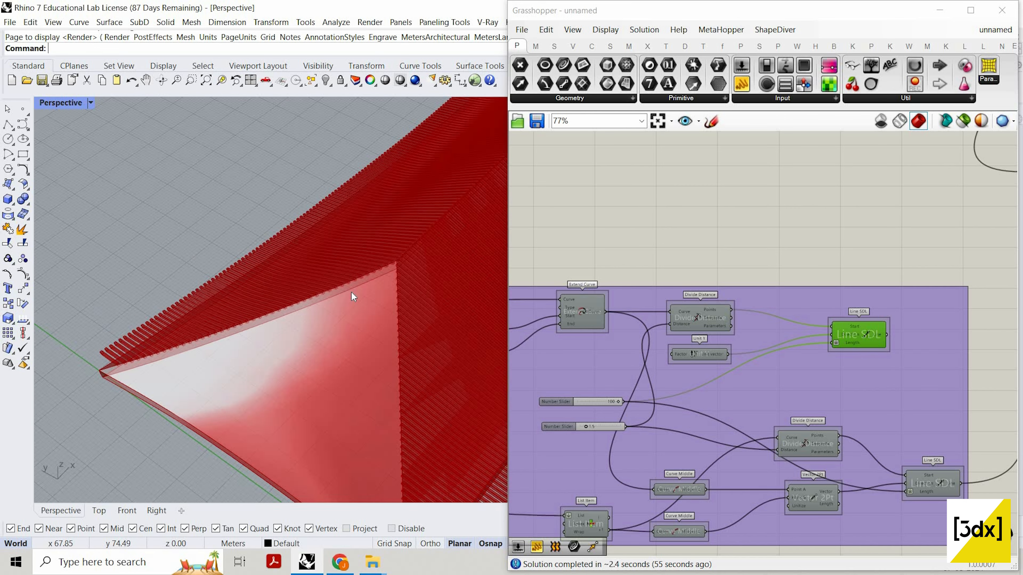
{"action": "scroll", "coordinate": [313, 369], "scroll_direction": "up", "scroll_amount": 3}
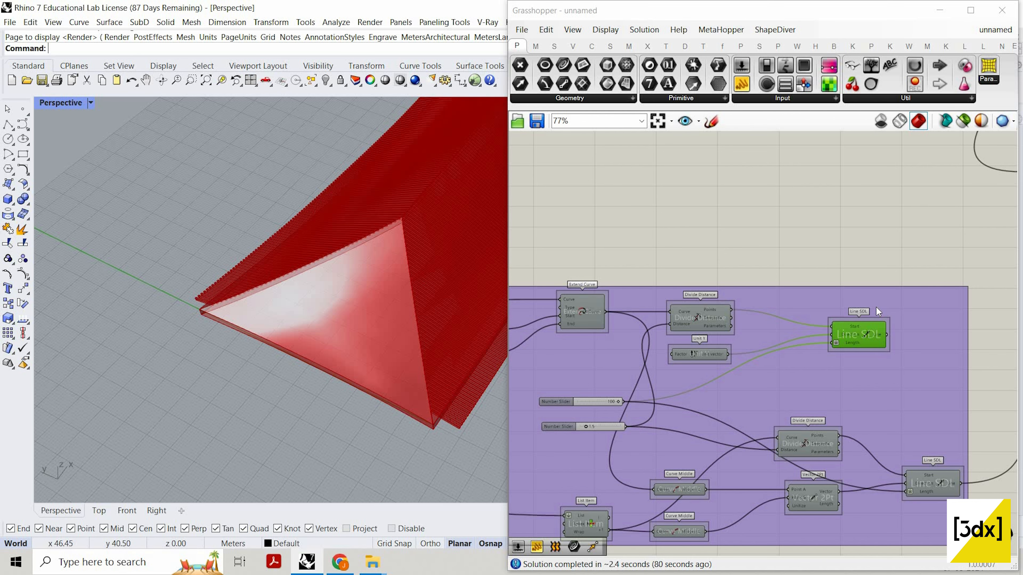
{"action": "scroll", "coordinate": [310, 270], "scroll_direction": "down", "scroll_amount": 5}
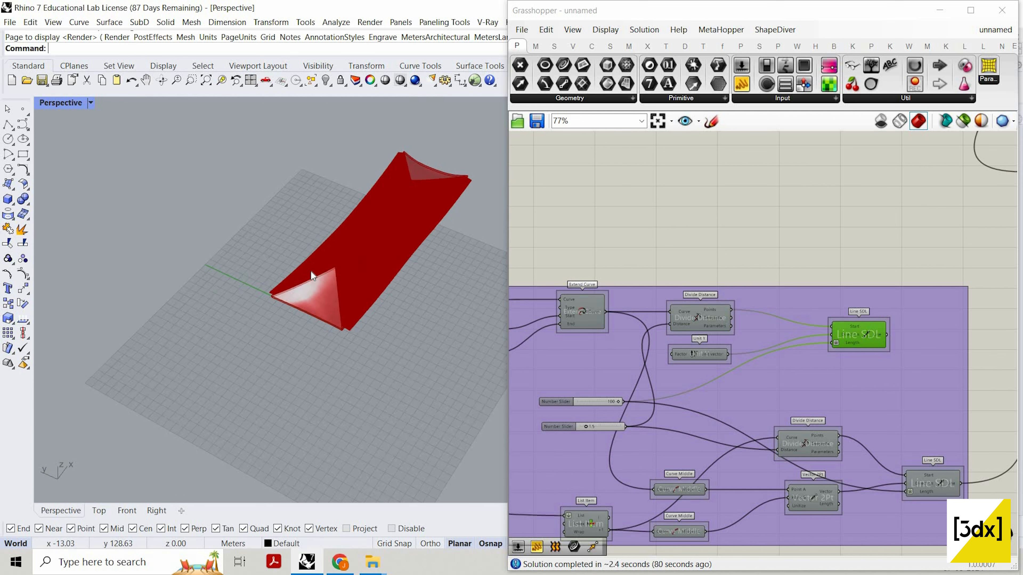
{"action": "scroll", "coordinate": [314, 247], "scroll_direction": "up", "scroll_amount": 8}
{"action": "right_click_drag", "start_coordinate": [221, 310], "coordinate": [322, 214]}
{"action": "scroll", "coordinate": [558, 286], "scroll_direction": "down", "scroll_amount": 6}
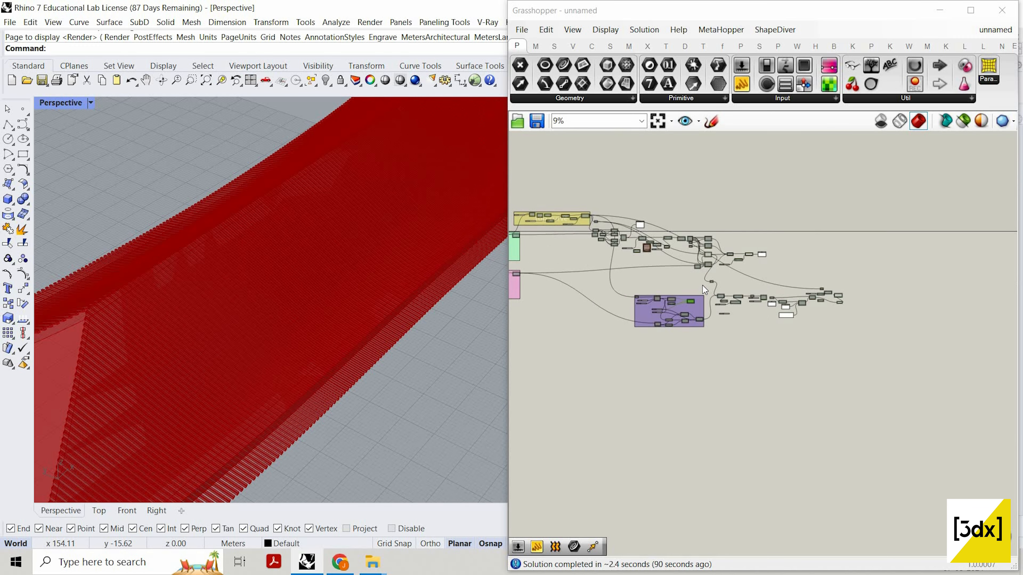
- Locate the Nurbs Curve component in the green side group and examine which roof curves it produces
{"action": "scroll", "coordinate": [696, 280], "scroll_direction": "up", "scroll_amount": 3}
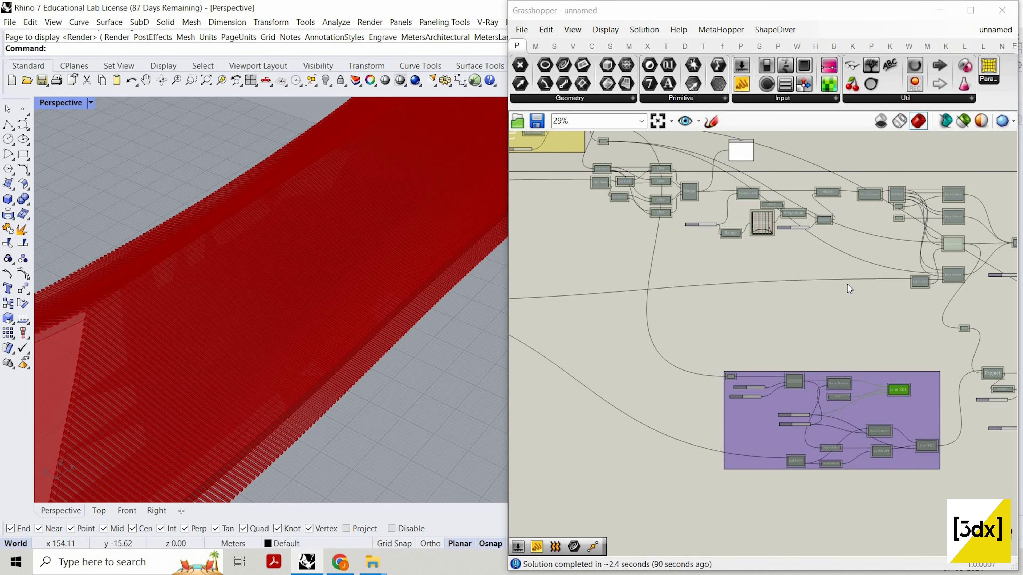
{"action": "scroll", "coordinate": [929, 361], "scroll_direction": "down", "scroll_amount": 5}
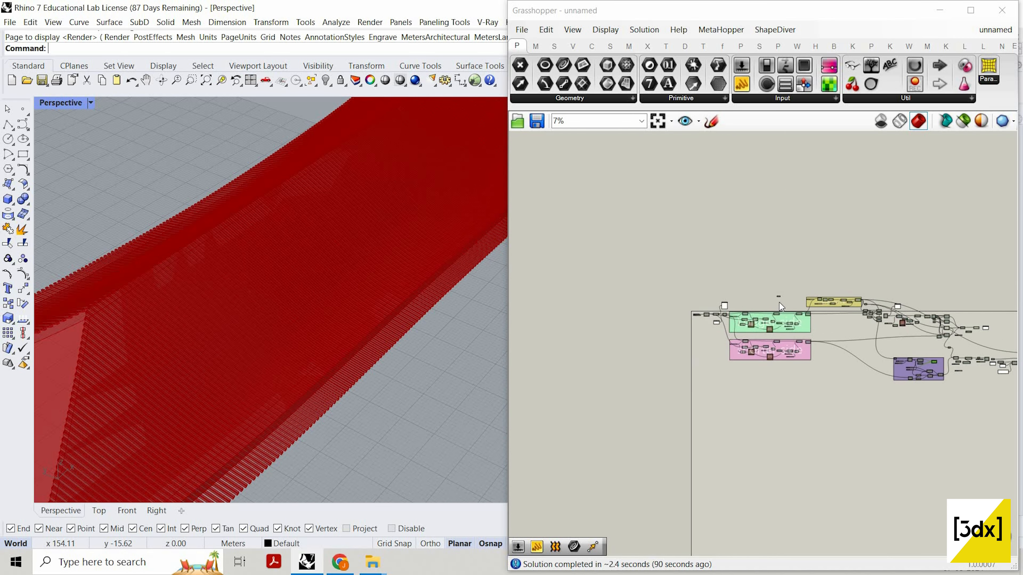
{"action": "scroll", "coordinate": [771, 280], "scroll_direction": "up", "scroll_amount": 2}
{"action": "scroll", "coordinate": [770, 280], "scroll_direction": "up", "scroll_amount": 6}
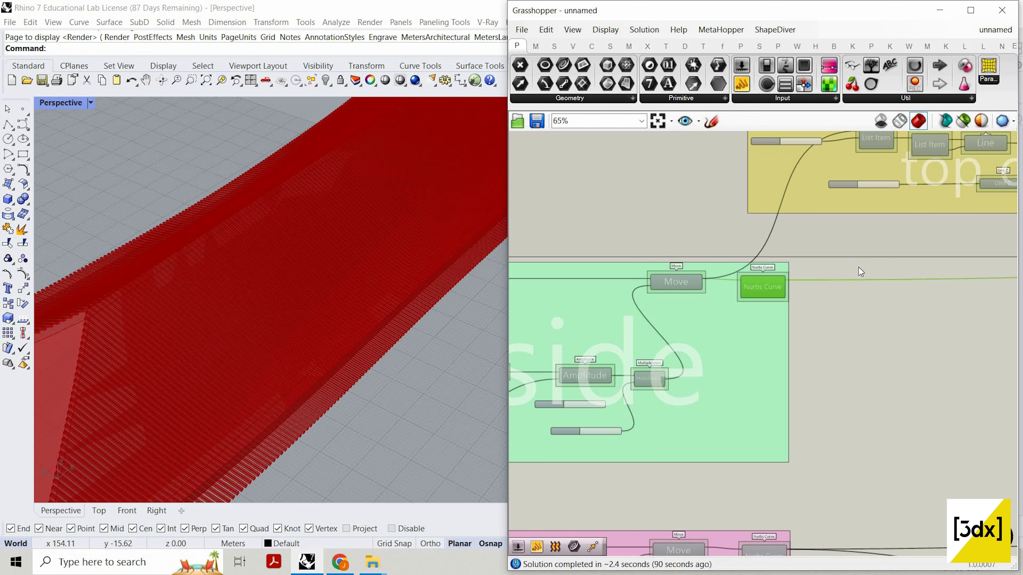
{"action": "right_click", "coordinate": [858, 267]}
{"action": "left_click", "coordinate": [307, 283]}
{"action": "scroll", "coordinate": [249, 309], "scroll_direction": "down", "scroll_amount": 8}
{"action": "scroll", "coordinate": [249, 308], "scroll_direction": "up", "scroll_amount": 2}
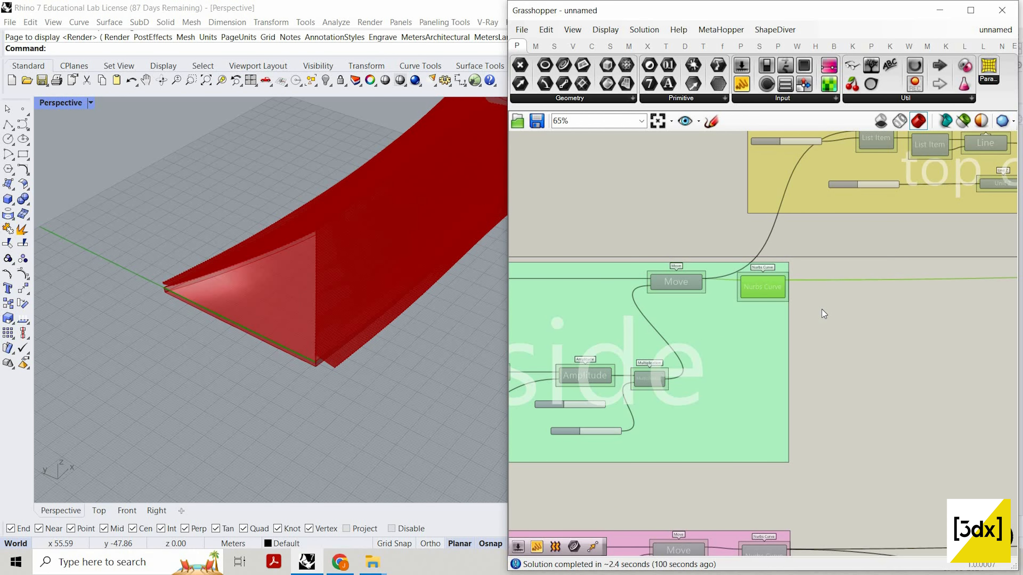
{"action": "scroll", "coordinate": [822, 309], "scroll_direction": "up", "scroll_amount": 4}
{"action": "scroll", "coordinate": [823, 309], "scroll_direction": "up", "scroll_amount": 2}
{"action": "double_click", "coordinate": [822, 310]}
{"action": "type", "text": "crv"}
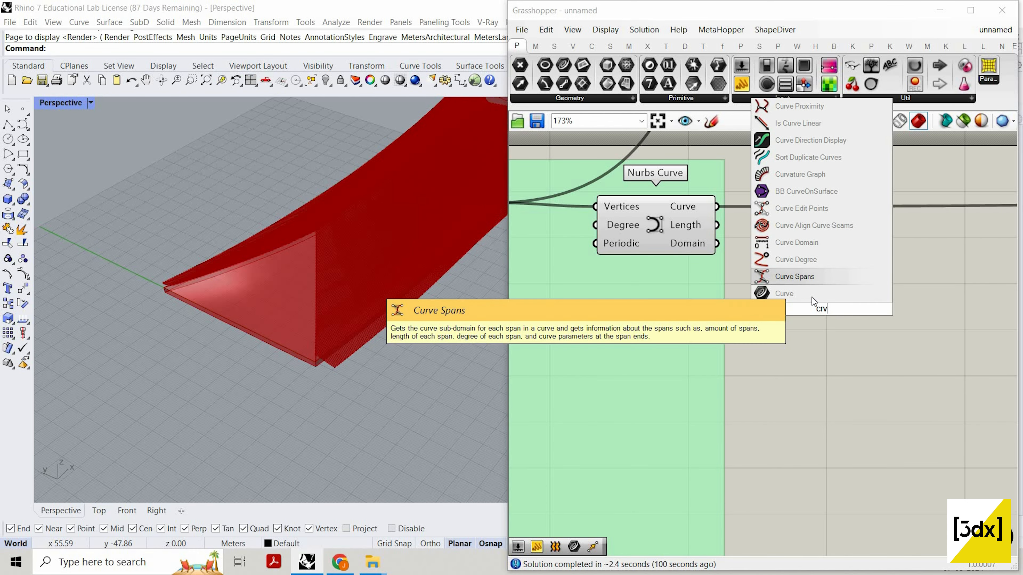
{"action": "left_click", "coordinate": [812, 403]}
- Add a List Item component and connect the green group's Nurbs Curve output to its List input
{"action": "double_click", "coordinate": [812, 403]}
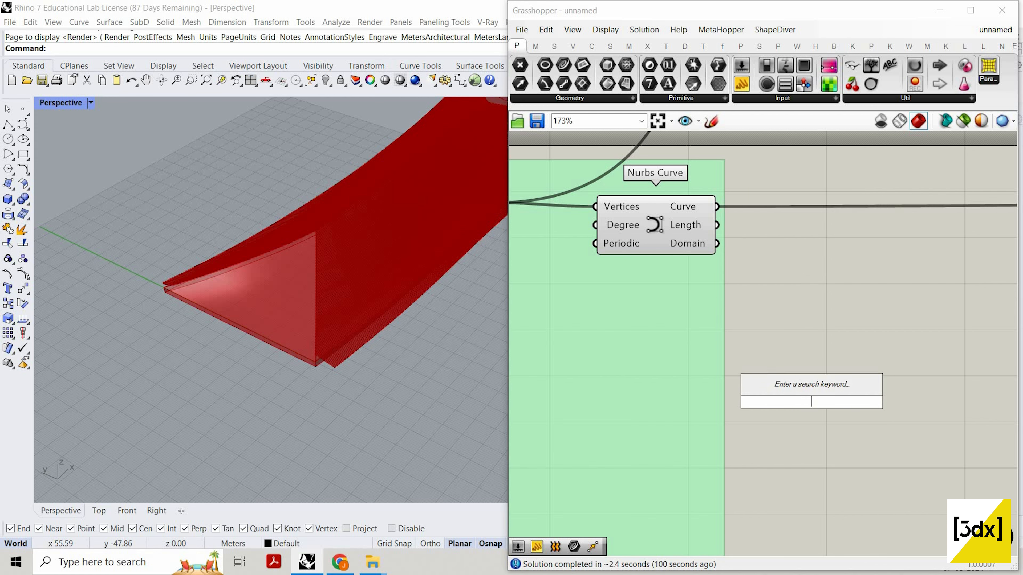
{"action": "type", "text": "list"}
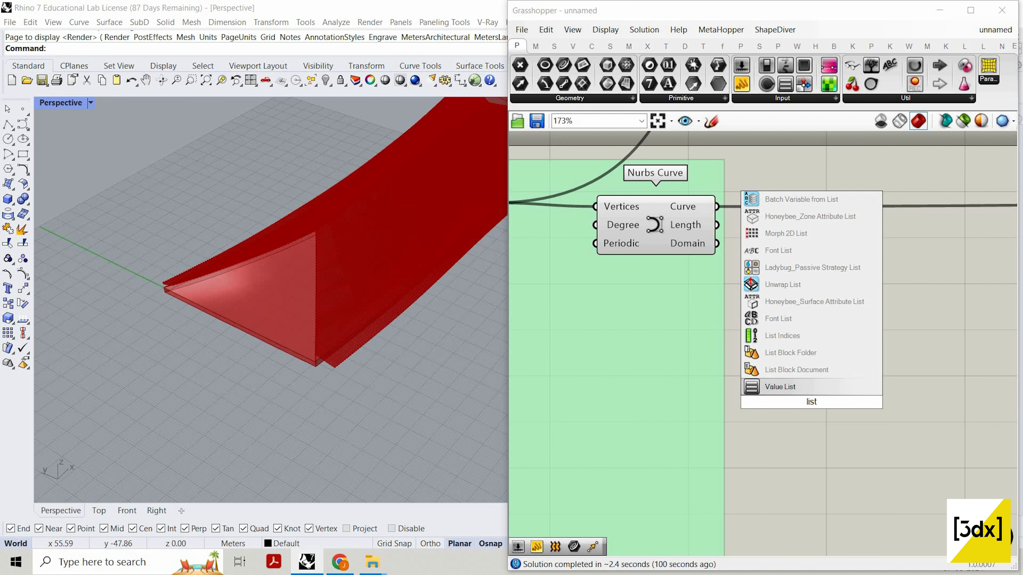
{"action": "type", "text": " item"}
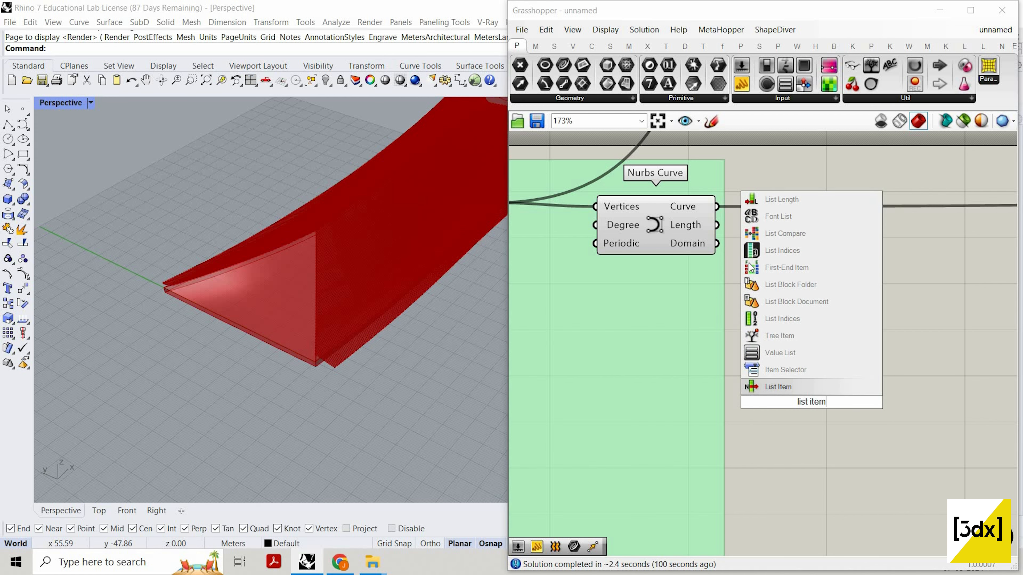
{"action": "key", "text": "Return"}
{"action": "left_click_drag", "start_coordinate": [716, 207], "coordinate": [764, 384]}
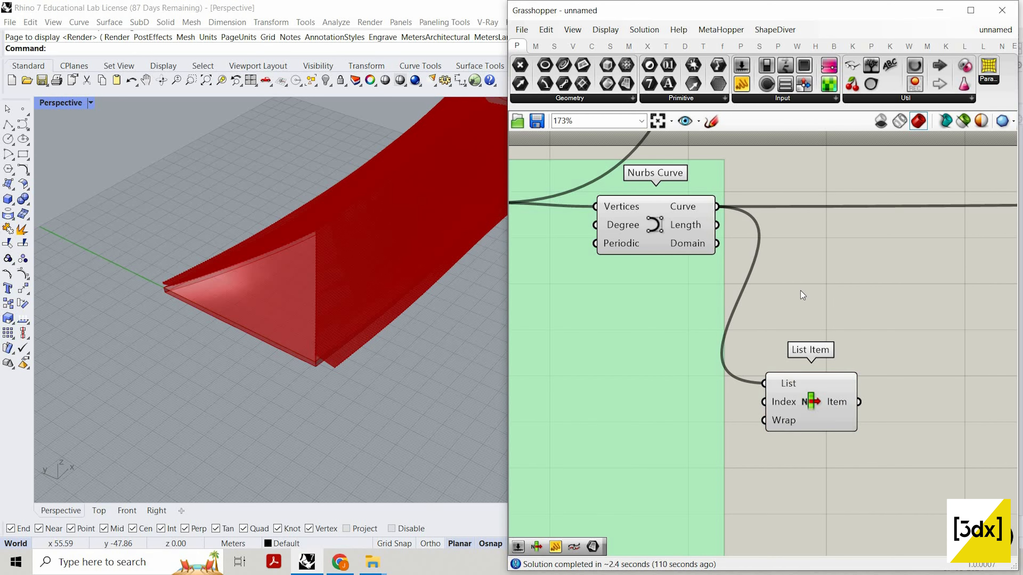
{"action": "scroll", "coordinate": [756, 278], "scroll_direction": "down", "scroll_amount": 10}
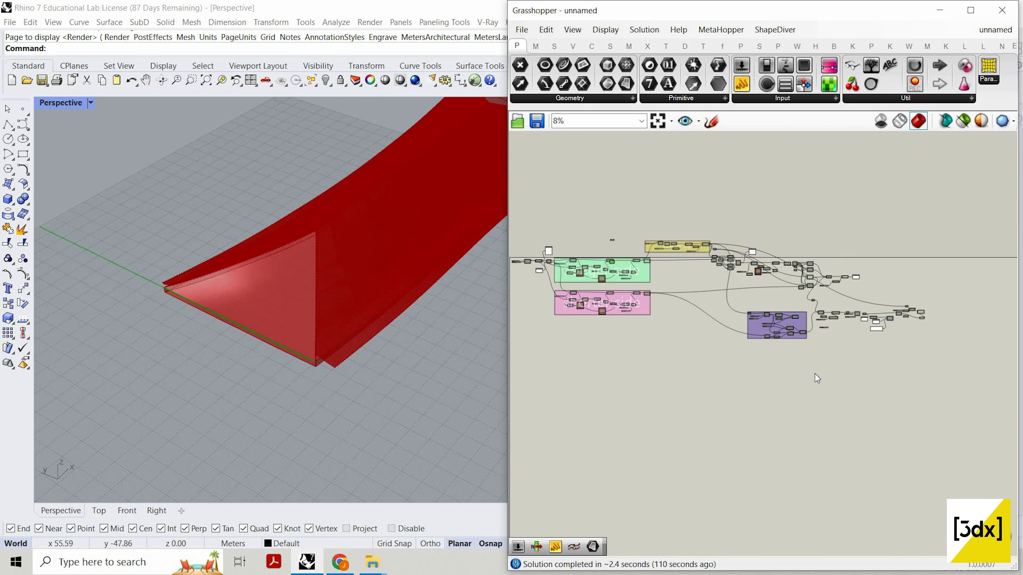
- Add a Curve Middle component beside the new List Item and connect the List Item's Item output to its Curve input
{"action": "scroll", "coordinate": [739, 373], "scroll_direction": "up", "scroll_amount": 5}
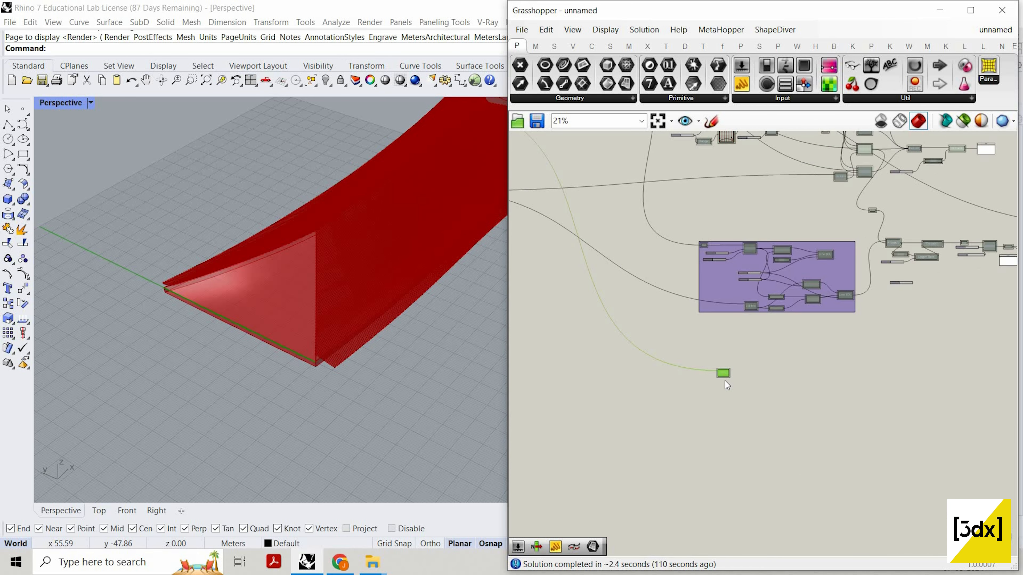
{"action": "scroll", "coordinate": [811, 404], "scroll_direction": "up", "scroll_amount": 3}
{"action": "double_click", "coordinate": [812, 401]}
{"action": "type", "text": "mid"}
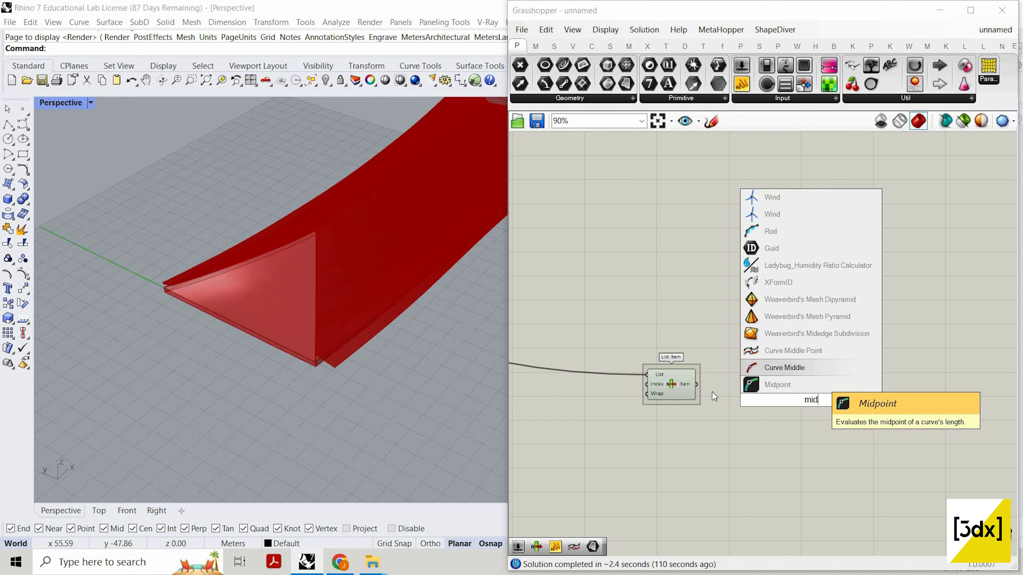
{"action": "key", "text": "Return"}
{"action": "scroll", "coordinate": [709, 387], "scroll_direction": "up", "scroll_amount": 3}
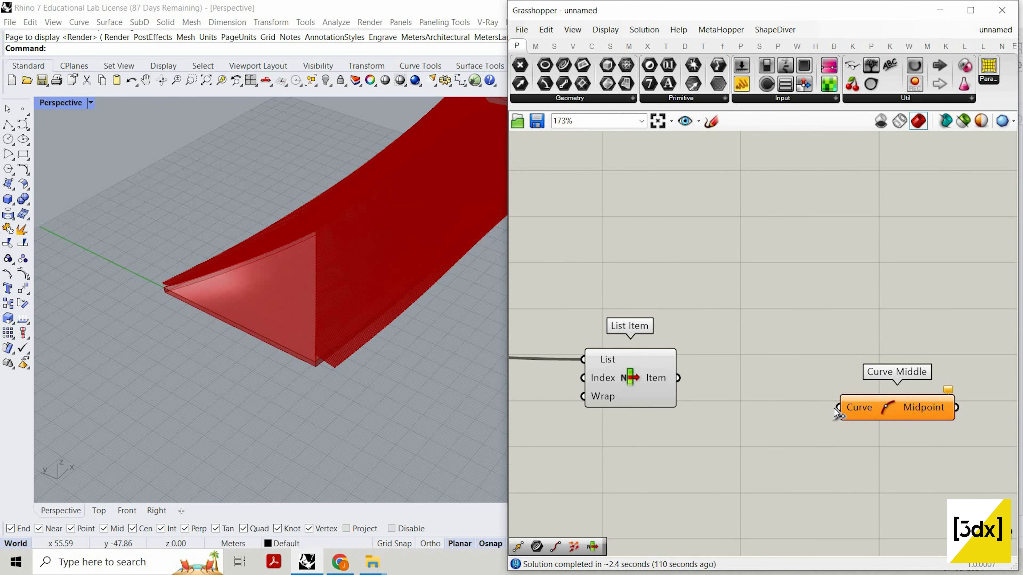
{"action": "left_click_drag", "start_coordinate": [679, 378], "coordinate": [883, 378]}
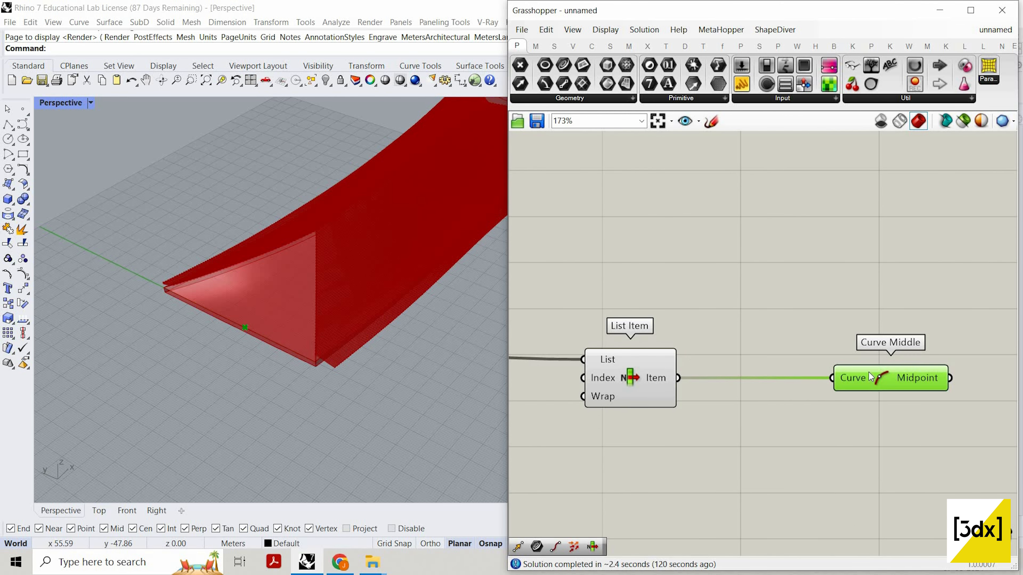
- Add an End Points component, feed it from the purple group's Curve parameter, and place it above the new List Item
{"action": "scroll", "coordinate": [869, 373], "scroll_direction": "down", "scroll_amount": 5}
{"action": "scroll", "coordinate": [630, 233], "scroll_direction": "down", "scroll_amount": 2}
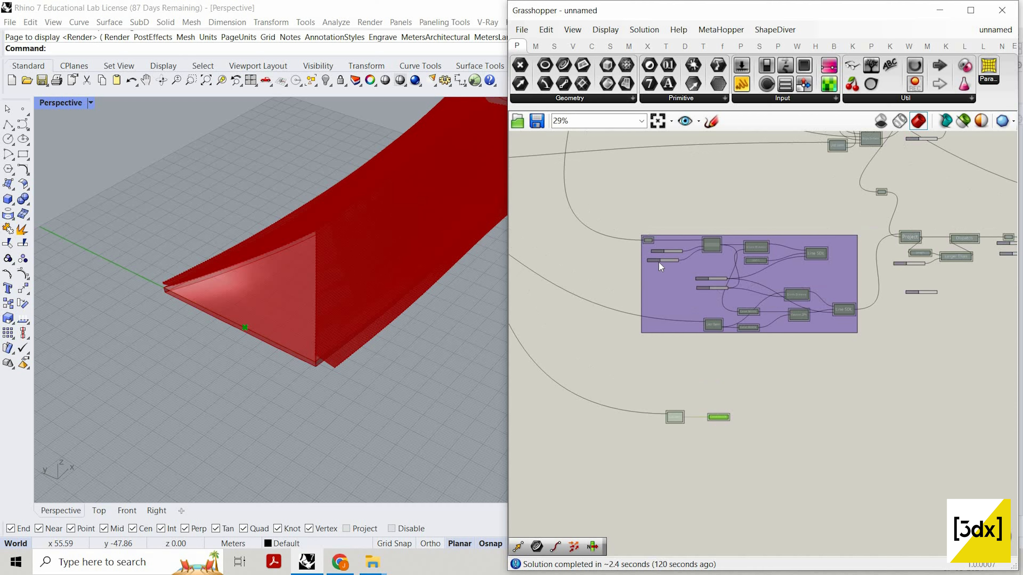
{"action": "scroll", "coordinate": [700, 235], "scroll_direction": "up", "scroll_amount": 4}
{"action": "double_click", "coordinate": [701, 235]}
{"action": "type", "text": "end po"}
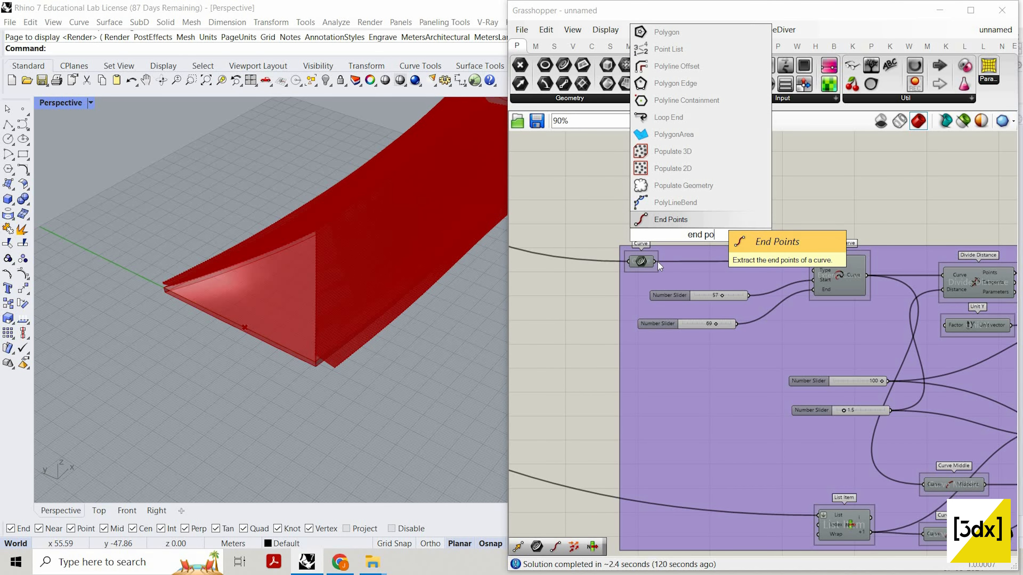
{"action": "key", "text": "Return"}
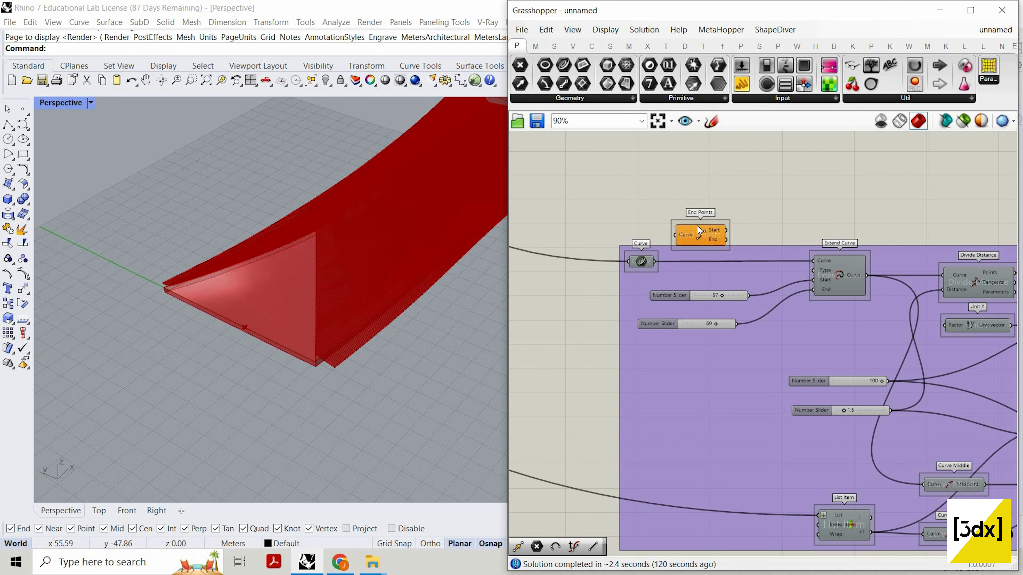
{"action": "scroll", "coordinate": [704, 226], "scroll_direction": "up", "scroll_amount": 3}
{"action": "left_click_drag", "start_coordinate": [650, 268], "coordinate": [708, 181]}
{"action": "scroll", "coordinate": [696, 407], "scroll_direction": "down", "scroll_amount": 7}
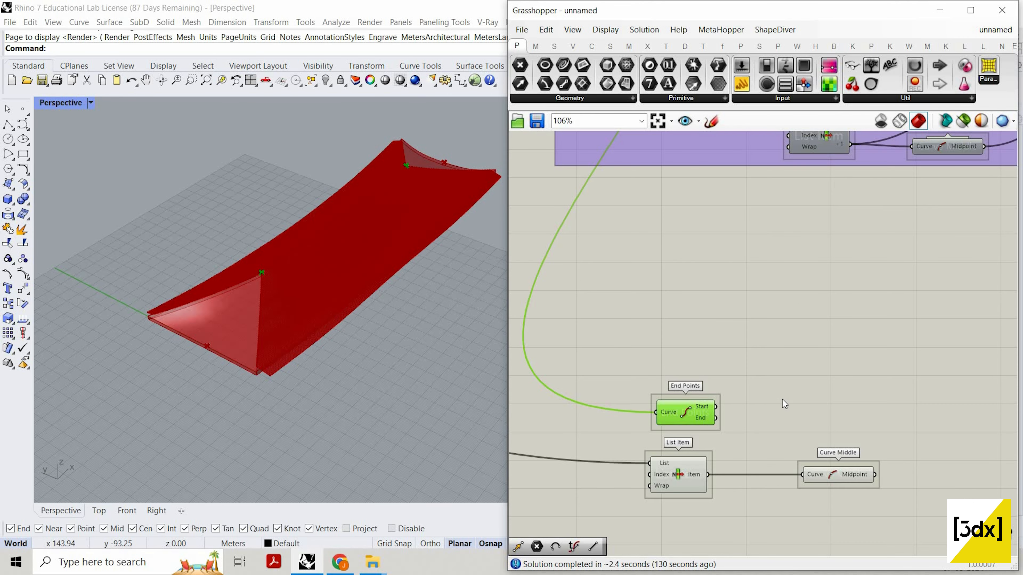
- Add a Point parameter and connect the End output of End Points to it
{"action": "scroll", "coordinate": [783, 400], "scroll_direction": "up", "scroll_amount": 2}
{"action": "double_click", "coordinate": [783, 400]}
{"action": "type", "text": "point"}
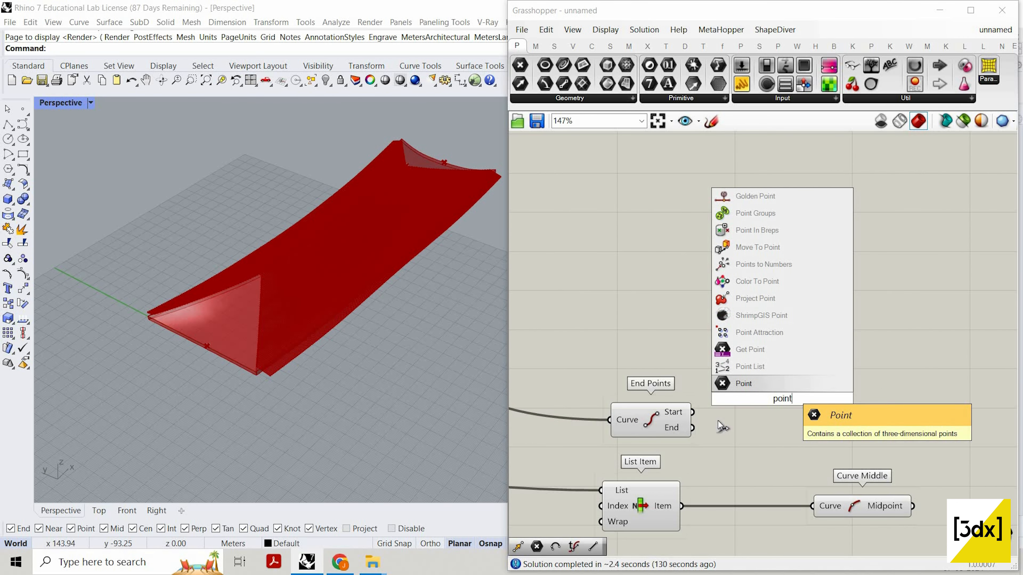
{"action": "key", "text": "Return"}
{"action": "left_click_drag", "start_coordinate": [692, 428], "coordinate": [872, 435]}
- Add a Vector 2Pt component with the Point parameter as Point A and the Curve Middle's Midpoint as Point B
{"action": "scroll", "coordinate": [871, 443], "scroll_direction": "down", "scroll_amount": 1}
{"action": "right_click_drag", "start_coordinate": [872, 443], "coordinate": [662, 373]}
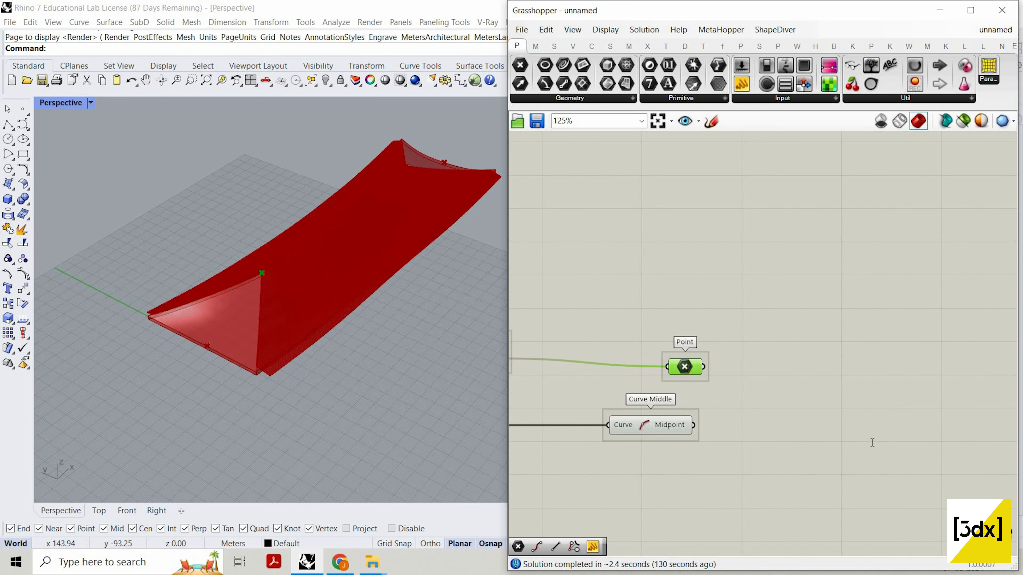
{"action": "double_click", "coordinate": [871, 442]}
{"action": "type", "text": "vect"}
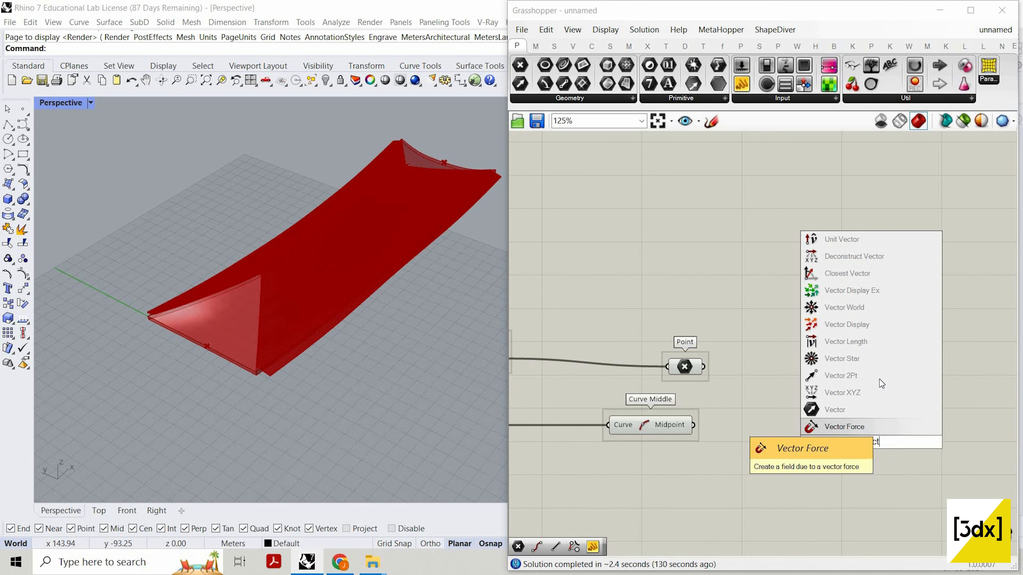
{"action": "key", "text": "Up"}
{"action": "key", "text": "Up"}
{"action": "key", "text": "Up"}
{"action": "key", "text": "Return"}
{"action": "scroll", "coordinate": [803, 401], "scroll_direction": "up", "scroll_amount": 2}
{"action": "left_click_drag", "start_coordinate": [664, 353], "coordinate": [840, 439]}
{"action": "left_click_drag", "start_coordinate": [650, 434], "coordinate": [839, 457]}
{"action": "left_click_drag", "start_coordinate": [891, 434], "coordinate": [891, 400]}
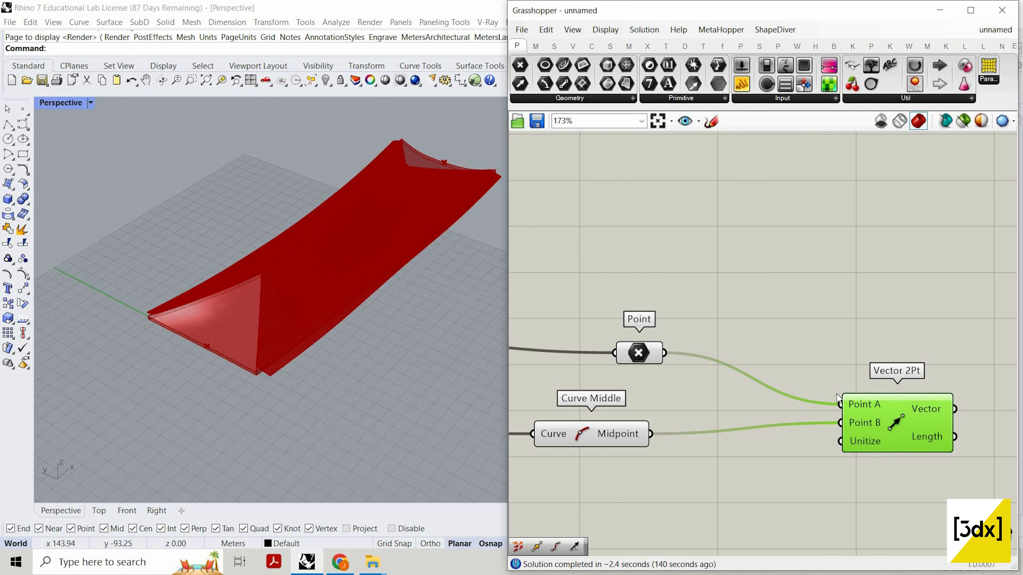
- Add a Line SDL component and place it above and beyond the new Vector 2Pt
{"action": "scroll", "coordinate": [902, 397], "scroll_direction": "down", "scroll_amount": 2}
{"action": "right_click_drag", "start_coordinate": [902, 397], "coordinate": [659, 384]}
{"action": "double_click", "coordinate": [837, 393]}
{"action": "type", "text": "slide"}
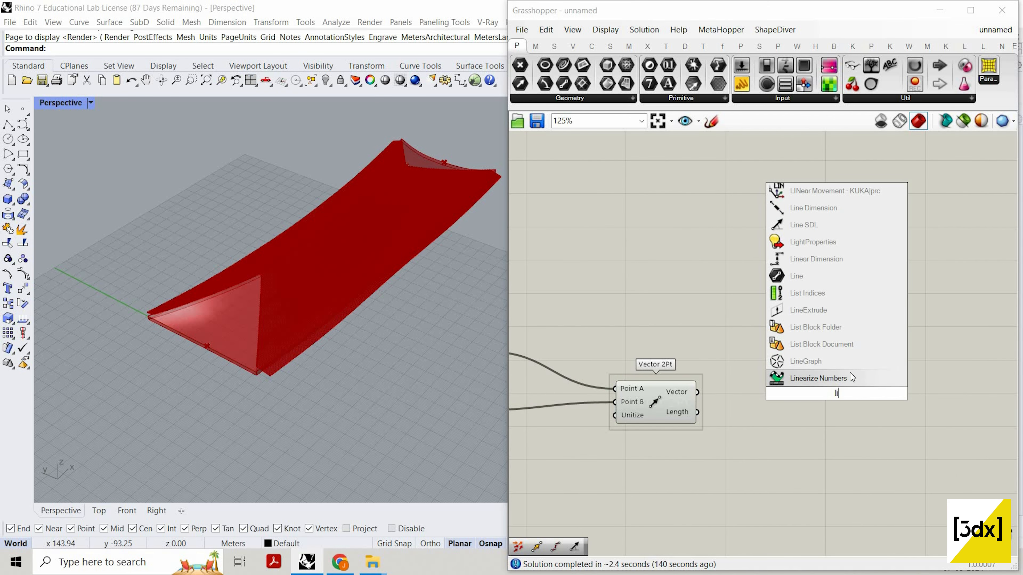
{"action": "double_click", "coordinate": [841, 438]}
{"action": "type", "text": "line sdl"}
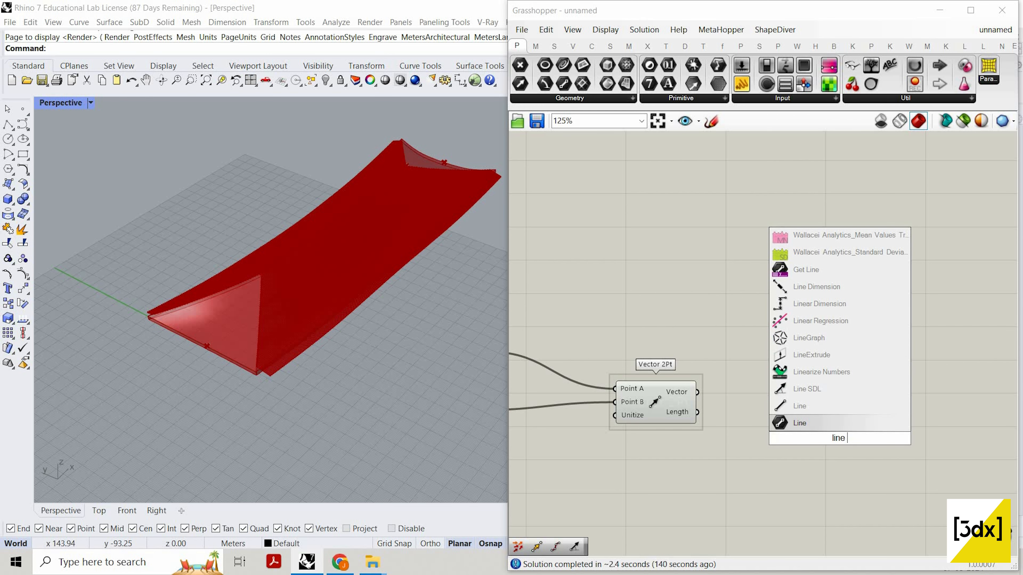
{"action": "left_click", "coordinate": [834, 430]}
{"action": "left_click_drag", "start_coordinate": [833, 429], "coordinate": [845, 307]}
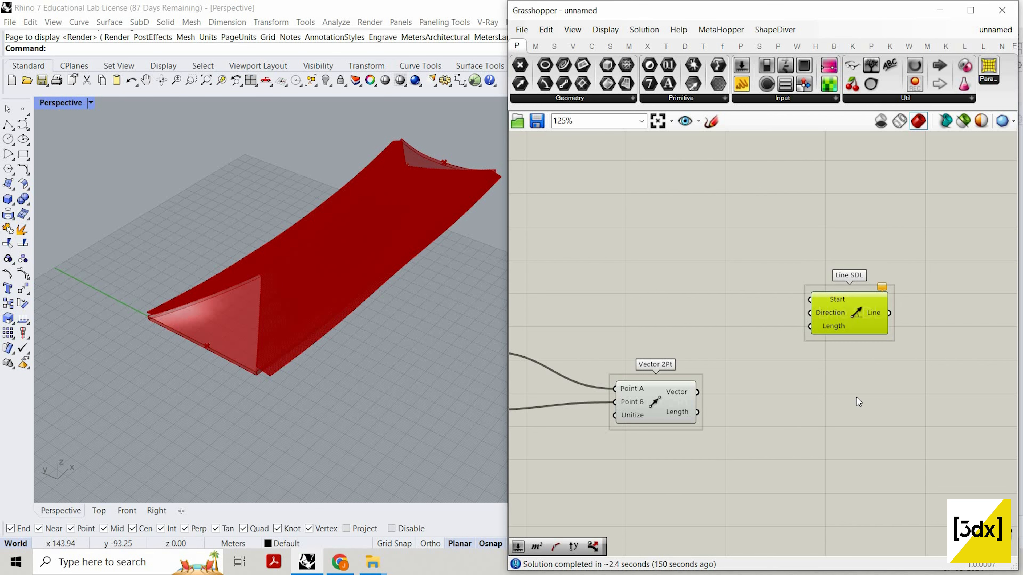
- Add a Divide Distance component above the Point parameter and connect the List Item's Item output to its Curve input
{"action": "scroll", "coordinate": [628, 417], "scroll_direction": "down", "scroll_amount": 1}
{"action": "right_click_drag", "start_coordinate": [626, 429], "coordinate": [752, 420]}
{"action": "scroll", "coordinate": [629, 417], "scroll_direction": "down", "scroll_amount": 1}
{"action": "scroll", "coordinate": [617, 409], "scroll_direction": "up", "scroll_amount": 1}
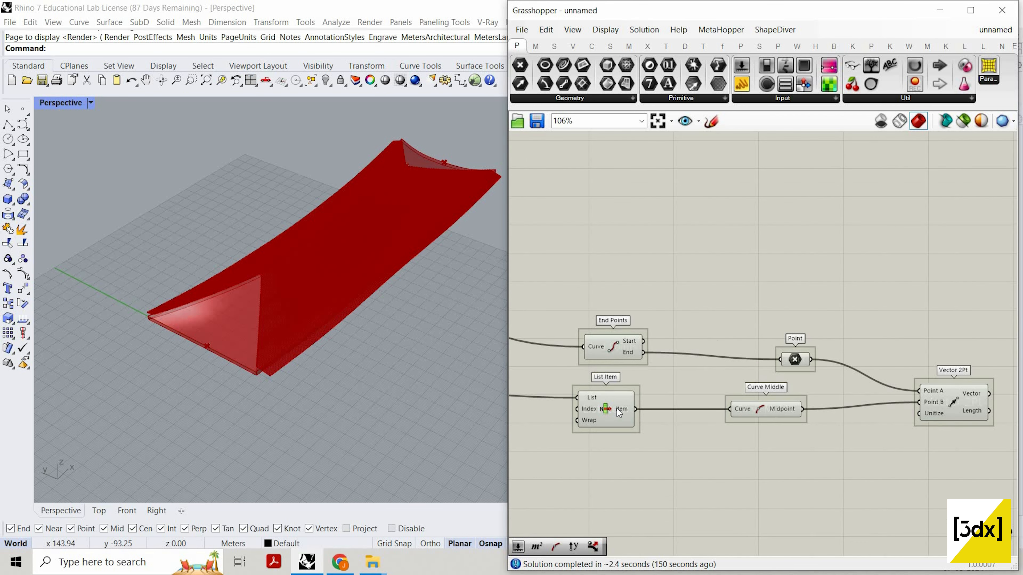
{"action": "left_click", "coordinate": [617, 408]}
{"action": "double_click", "coordinate": [756, 313]}
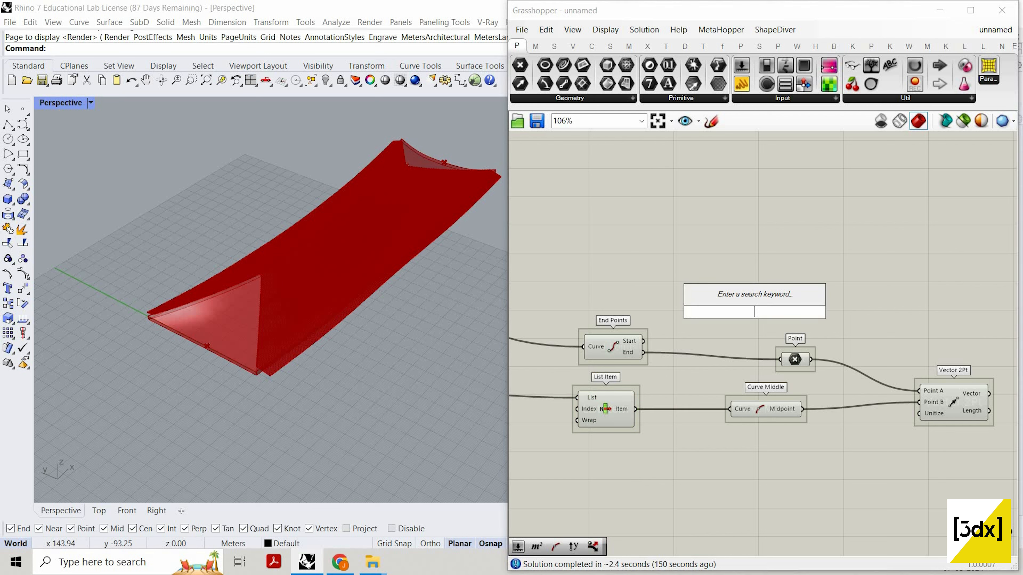
{"action": "type", "text": "divide di"}
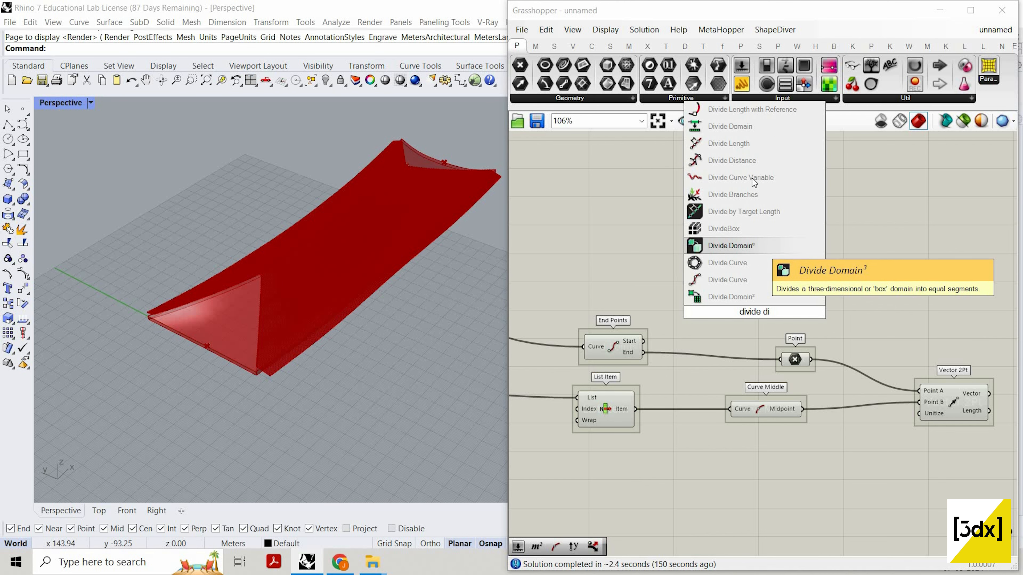
{"action": "key", "text": "Return"}
{"action": "scroll", "coordinate": [652, 402], "scroll_direction": "up", "scroll_amount": 3}
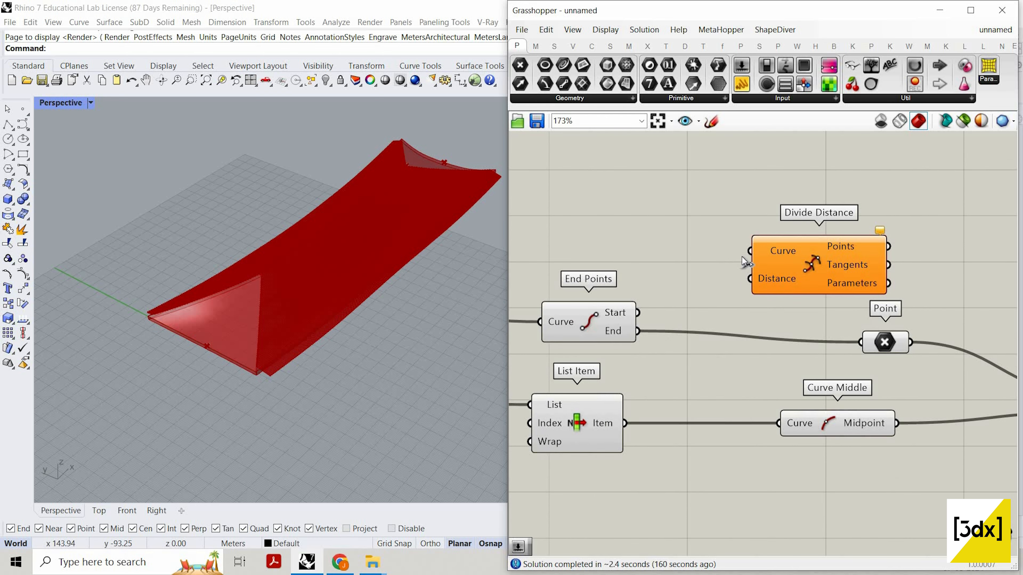
{"action": "left_click_drag", "start_coordinate": [624, 423], "coordinate": [956, 233]}
{"action": "scroll", "coordinate": [952, 242], "scroll_direction": "down", "scroll_amount": 1}
{"action": "right_click_drag", "start_coordinate": [705, 231], "coordinate": [839, 249]}
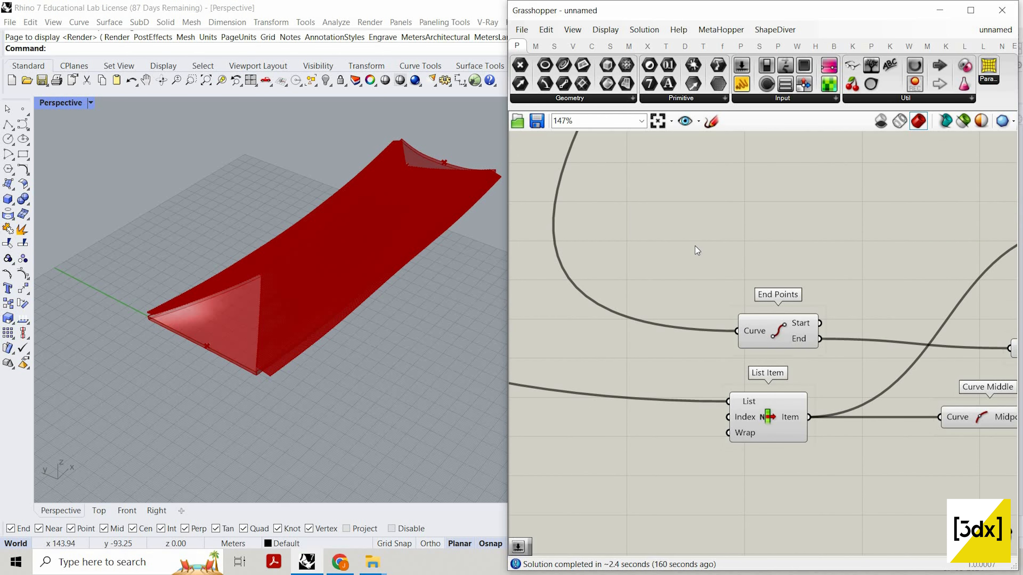
{"action": "double_click", "coordinate": [695, 247]}
{"action": "type", "text": "20"}
{"action": "key", "text": "Return"}
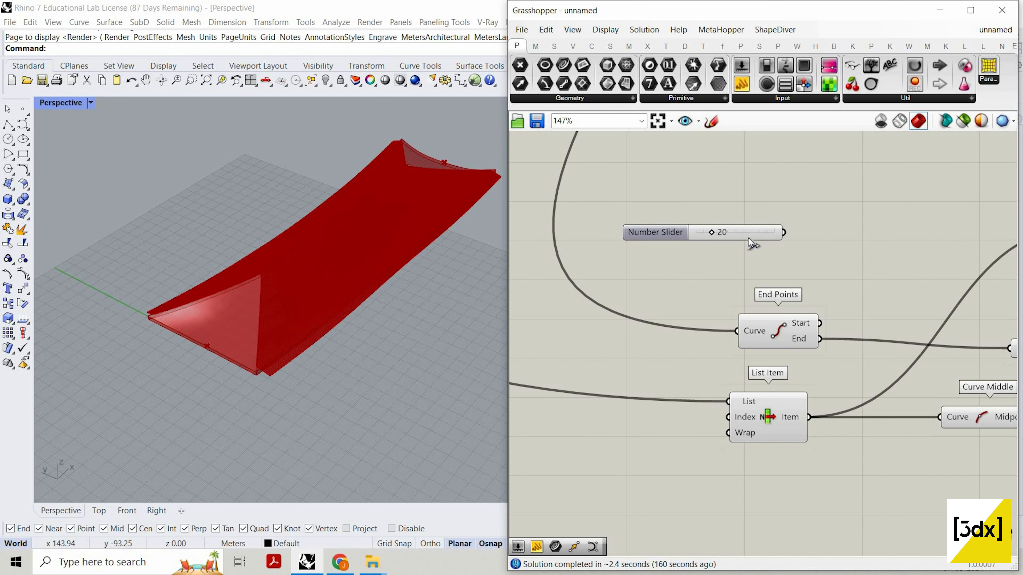
{"action": "left_click_drag", "start_coordinate": [731, 231], "coordinate": [841, 245]}
{"action": "scroll", "coordinate": [834, 249], "scroll_direction": "down", "scroll_amount": 5}
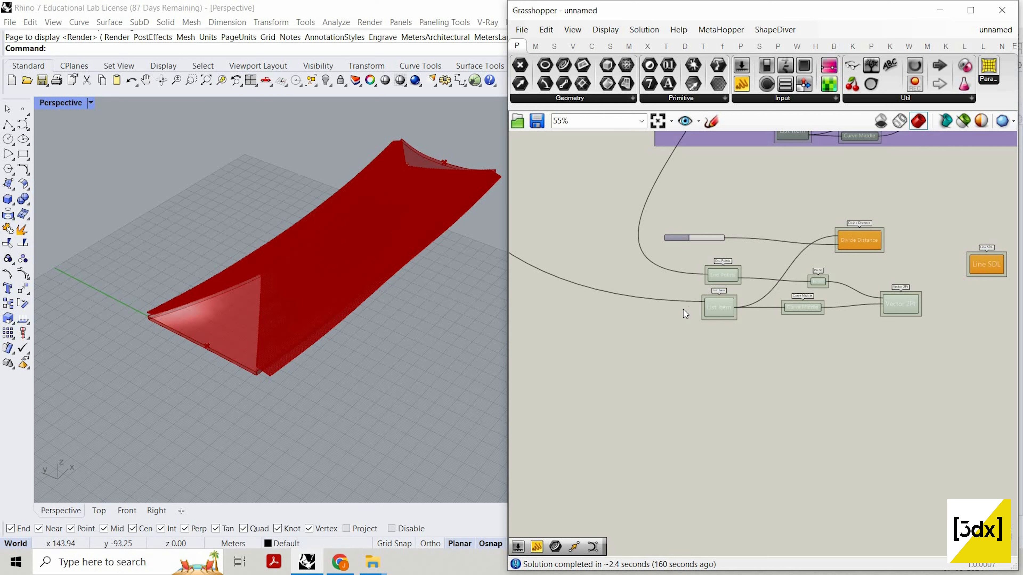
{"action": "right_click_drag", "start_coordinate": [763, 237], "coordinate": [725, 302]}
{"action": "scroll", "coordinate": [690, 313], "scroll_direction": "up", "scroll_amount": 4}
{"action": "key", "text": "ctrl+z"}
{"action": "left_click_drag", "start_coordinate": [745, 314], "coordinate": [626, 294]}
{"action": "key", "text": "Delete"}
- Connect the purple group's 1.5 number slider to the new Divide Distance's Distance input
{"action": "scroll", "coordinate": [724, 241], "scroll_direction": "down", "scroll_amount": 3}
{"action": "right_click_drag", "start_coordinate": [791, 150], "coordinate": [759, 249]}
{"action": "scroll", "coordinate": [760, 205], "scroll_direction": "down", "scroll_amount": 3}
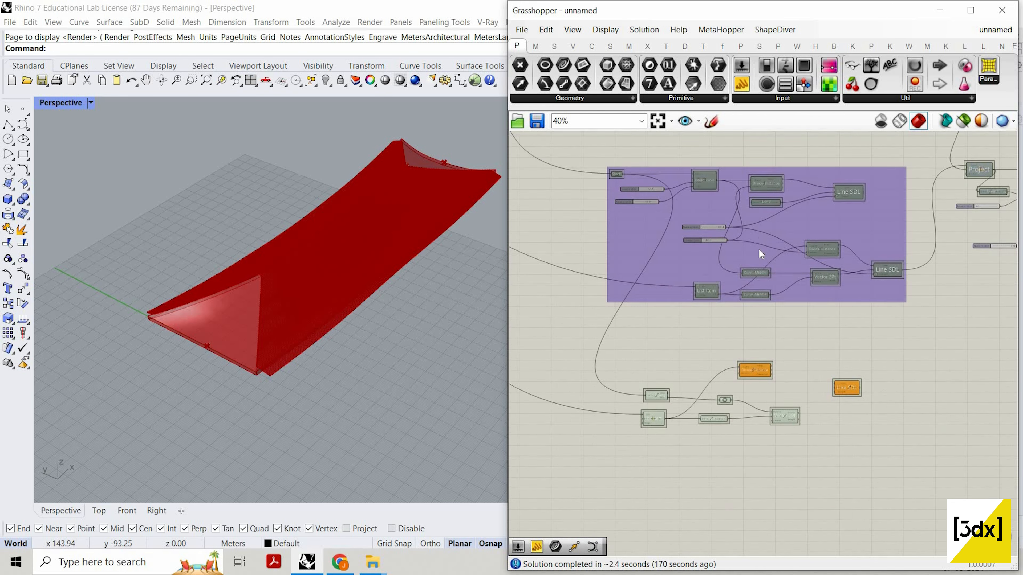
{"action": "scroll", "coordinate": [758, 248], "scroll_direction": "up", "scroll_amount": 5}
{"action": "scroll", "coordinate": [757, 249], "scroll_direction": "down", "scroll_amount": 3}
{"action": "scroll", "coordinate": [720, 307], "scroll_direction": "up", "scroll_amount": 3}
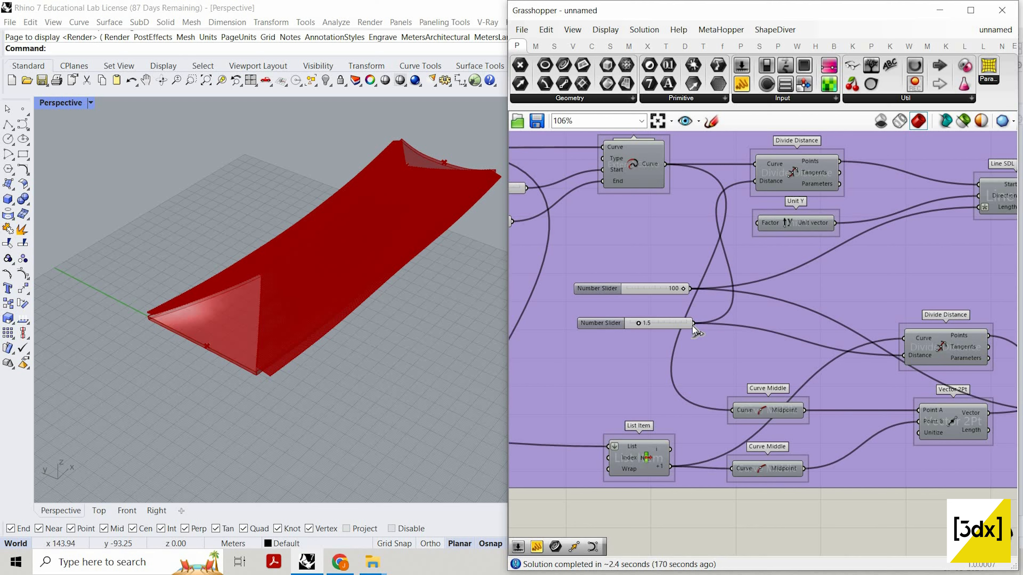
{"action": "scroll", "coordinate": [727, 466], "scroll_direction": "down", "scroll_amount": 4}
{"action": "scroll", "coordinate": [732, 463], "scroll_direction": "up", "scroll_amount": 4}
{"action": "left_click_drag", "start_coordinate": [725, 468], "coordinate": [727, 461]}
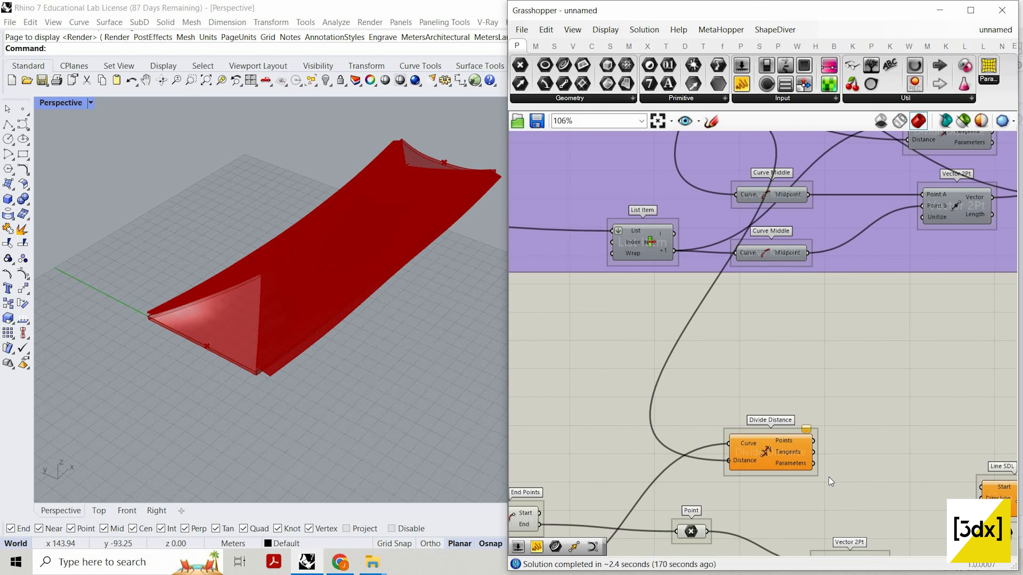
- Connect the Divide Distance Points to the new Line SDL's Start input and the Vector 2Pt Vector to its Direction input
{"action": "scroll", "coordinate": [651, 443], "scroll_direction": "down", "scroll_amount": 4}
{"action": "scroll", "coordinate": [805, 467], "scroll_direction": "up", "scroll_amount": 5}
{"action": "scroll", "coordinate": [640, 405], "scroll_direction": "up", "scroll_amount": 1}
{"action": "left_click_drag", "start_coordinate": [642, 406], "coordinate": [771, 405]}
{"action": "scroll", "coordinate": [761, 464], "scroll_direction": "down", "scroll_amount": 4}
{"action": "scroll", "coordinate": [757, 448], "scroll_direction": "up", "scroll_amount": 2}
{"action": "scroll", "coordinate": [757, 415], "scroll_direction": "up", "scroll_amount": 2}
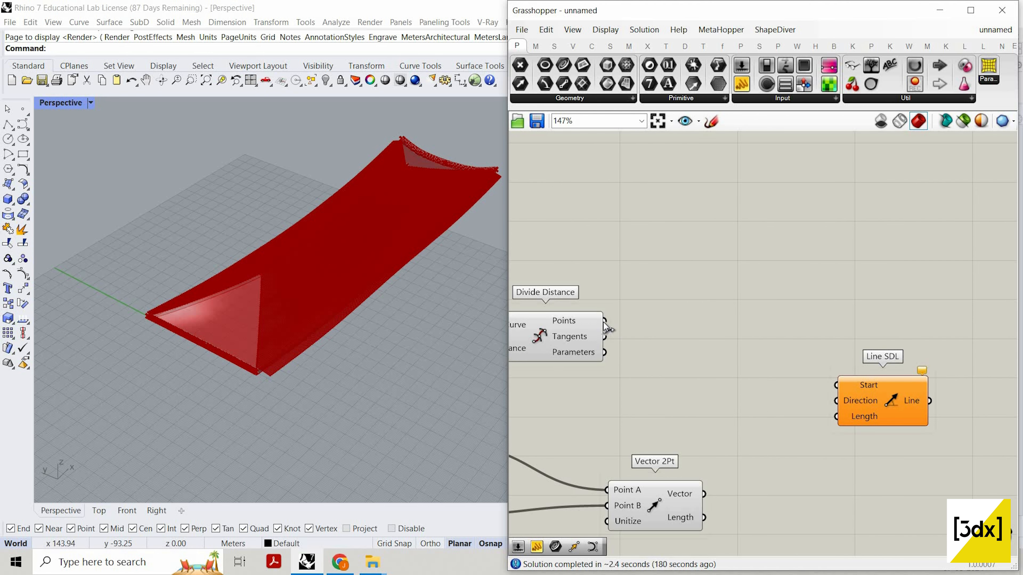
{"action": "left_click_drag", "start_coordinate": [604, 322], "coordinate": [870, 395]}
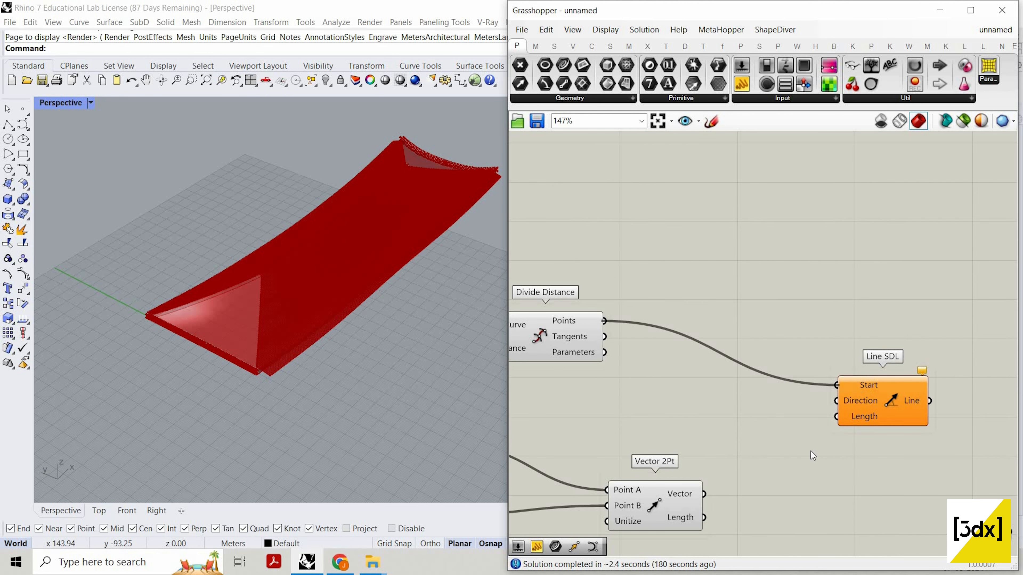
{"action": "scroll", "coordinate": [773, 440], "scroll_direction": "down", "scroll_amount": 1}
{"action": "scroll", "coordinate": [771, 447], "scroll_direction": "up", "scroll_amount": 2}
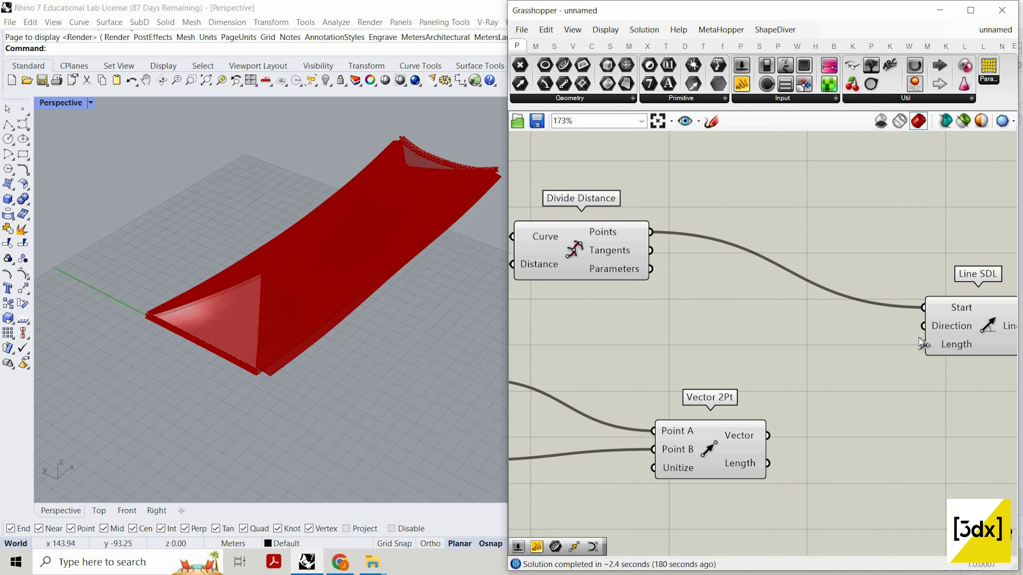
{"action": "left_click_drag", "start_coordinate": [768, 436], "coordinate": [957, 332]}
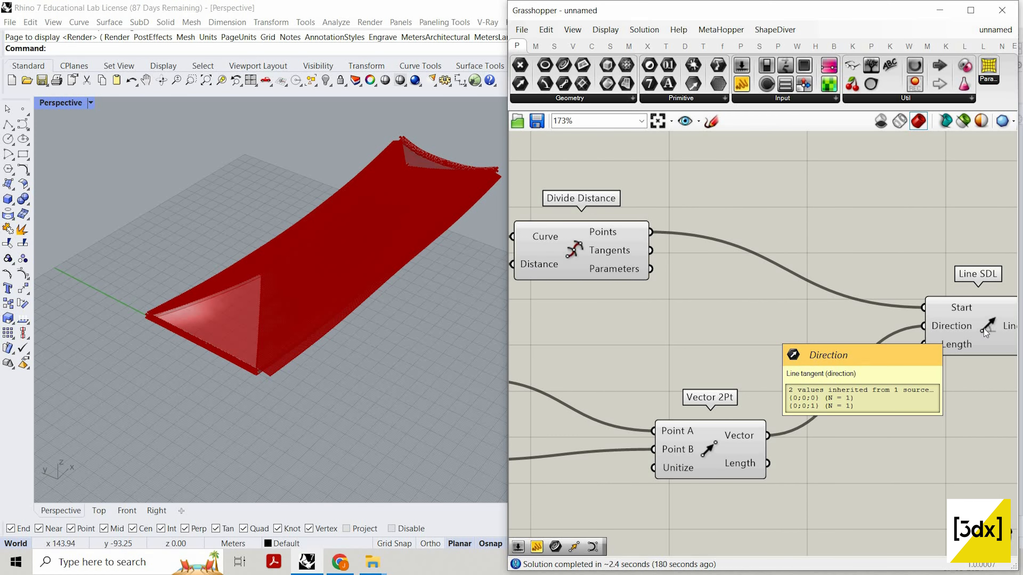
- Connect the purple group's 100 number slider to the new Line SDL's Length input
{"action": "scroll", "coordinate": [766, 371], "scroll_direction": "down", "scroll_amount": 2}
{"action": "scroll", "coordinate": [777, 254], "scroll_direction": "down", "scroll_amount": 5}
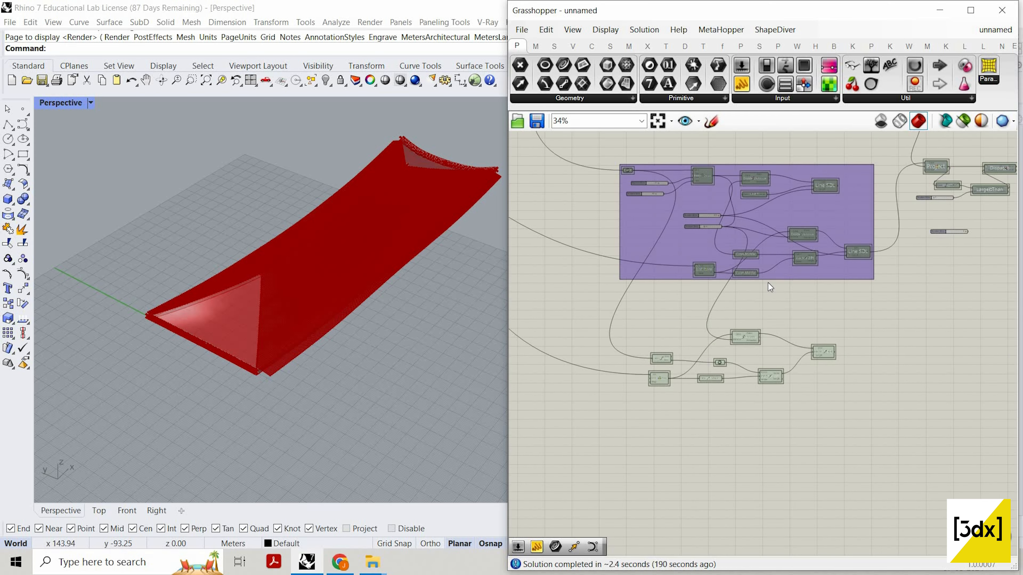
{"action": "scroll", "coordinate": [726, 238], "scroll_direction": "up", "scroll_amount": 5}
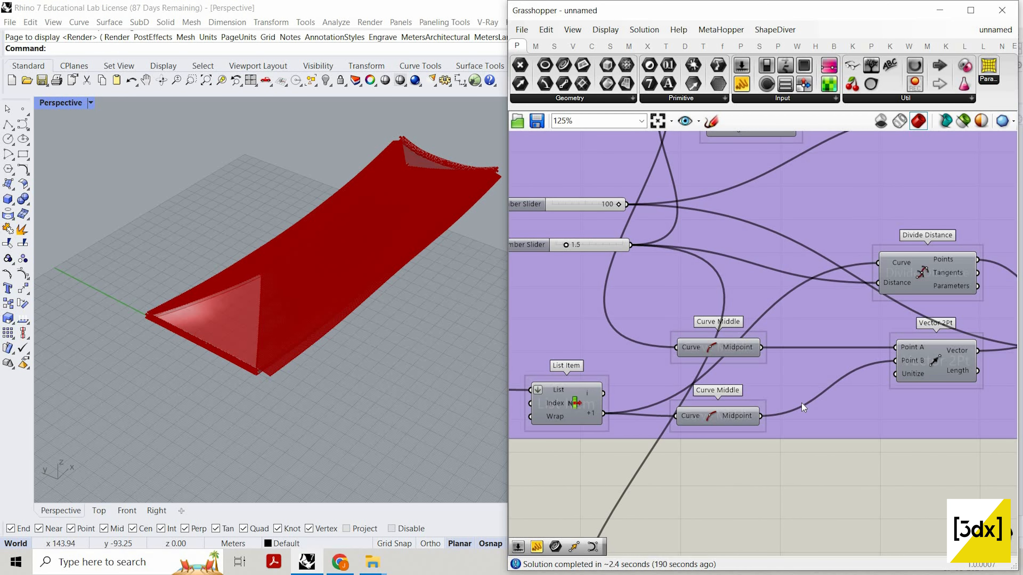
{"action": "scroll", "coordinate": [895, 379], "scroll_direction": "down", "scroll_amount": 3}
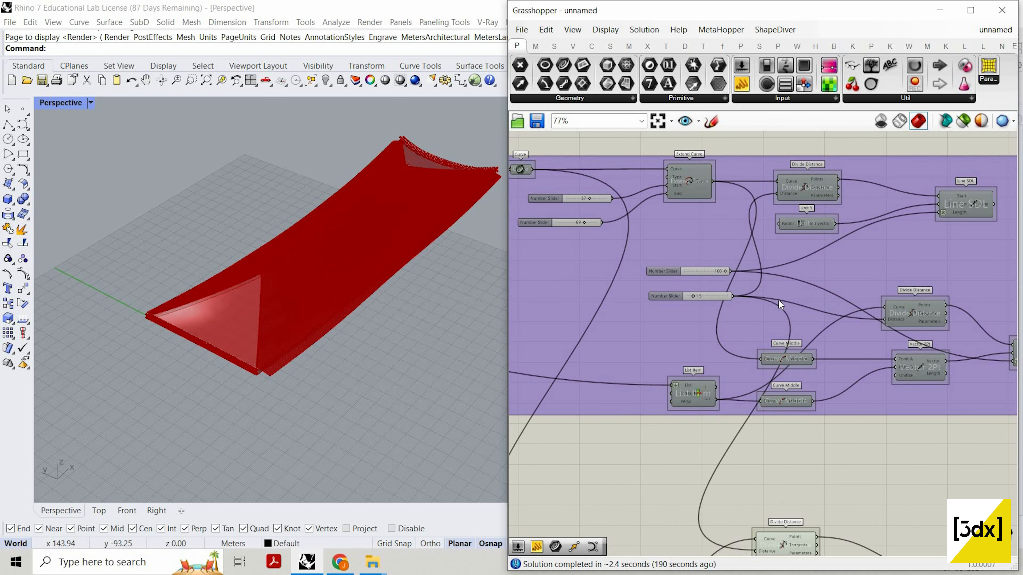
{"action": "left_click_drag", "start_coordinate": [732, 270], "coordinate": [872, 410]}
{"action": "scroll", "coordinate": [805, 387], "scroll_direction": "down", "scroll_amount": 3}
{"action": "scroll", "coordinate": [846, 411], "scroll_direction": "up", "scroll_amount": 2}
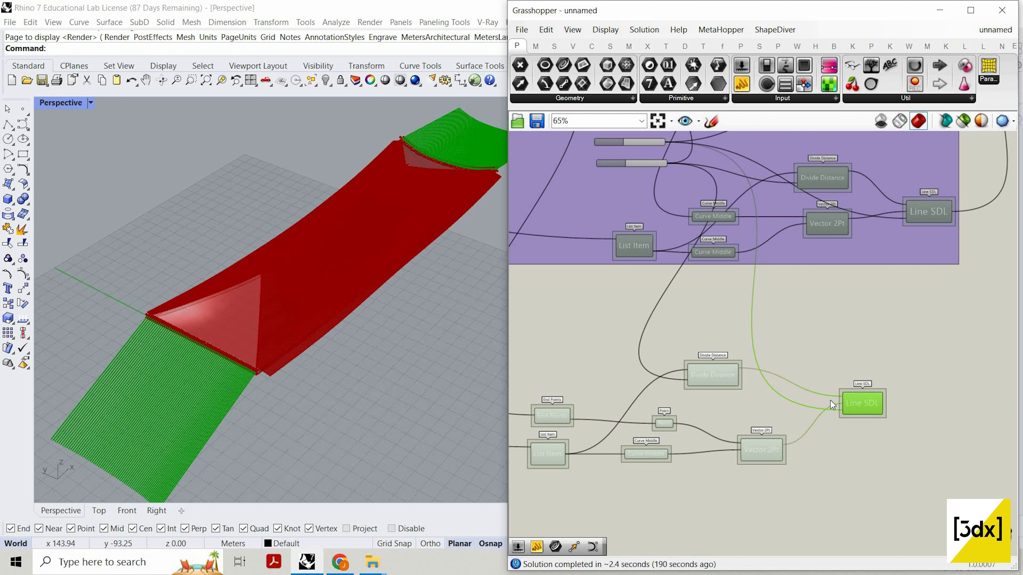
- Apply the expression -x to the Length input of the lower Line SDL
{"action": "scroll", "coordinate": [865, 443], "scroll_direction": "up", "scroll_amount": 6}
{"action": "right_click", "coordinate": [863, 437]}
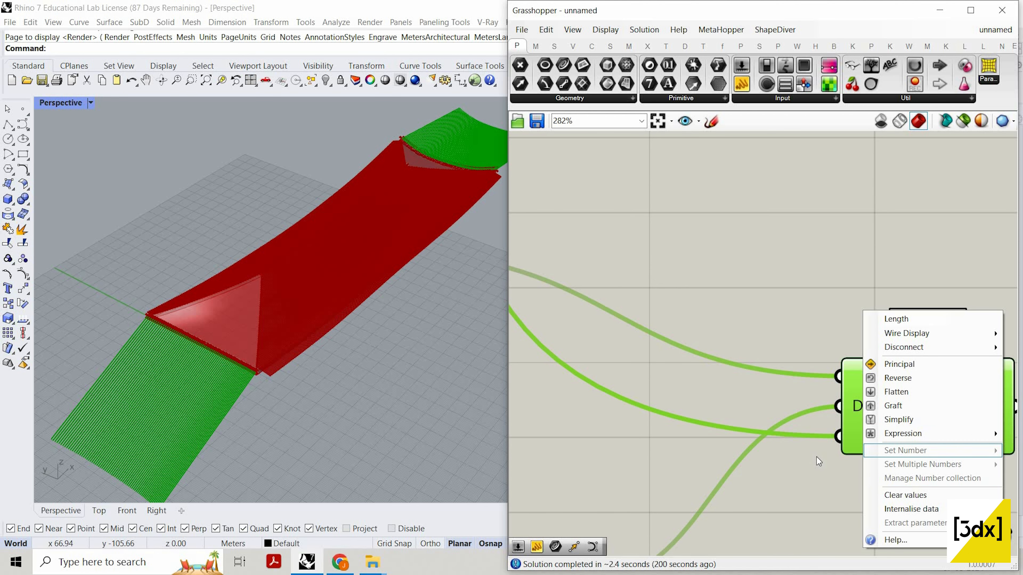
{"action": "mouse_move", "coordinate": [902, 434]}
{"action": "left_click", "coordinate": [802, 451]}
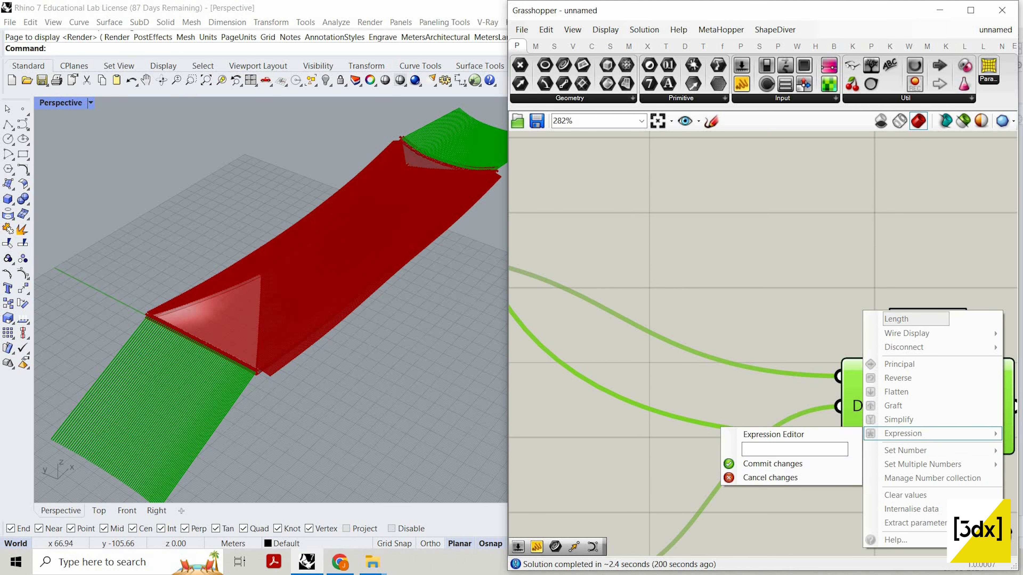
{"action": "type", "text": "-x"}
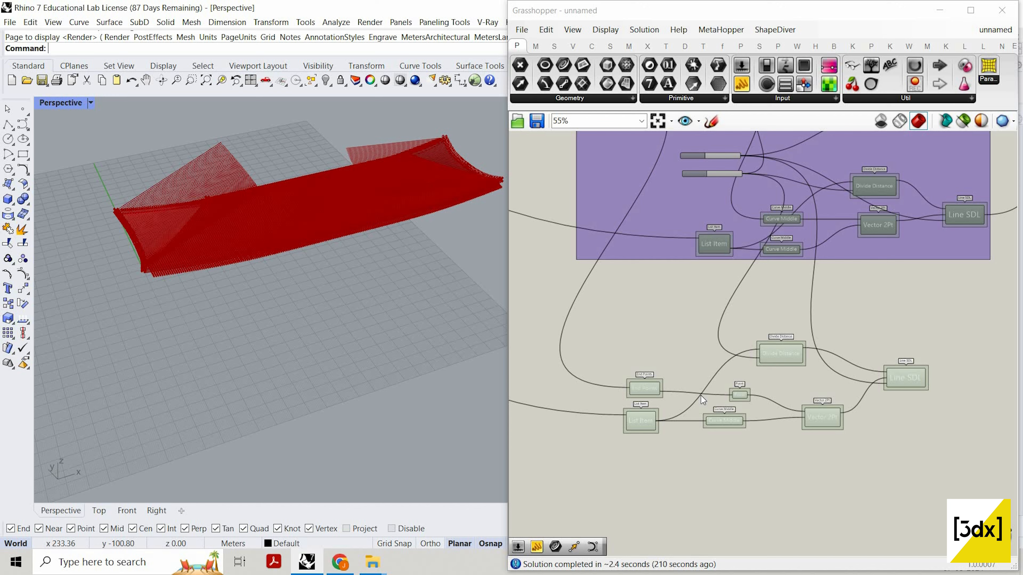
- Flatten the List input of the List Item component below End Points
{"action": "scroll", "coordinate": [701, 395], "scroll_direction": "up", "scroll_amount": 8}
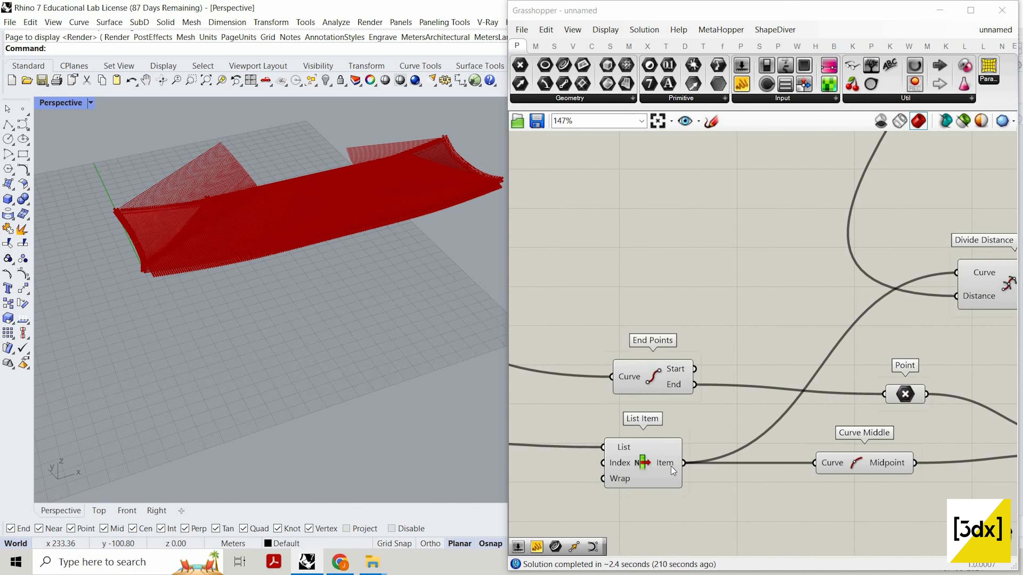
{"action": "left_click", "coordinate": [561, 421]}
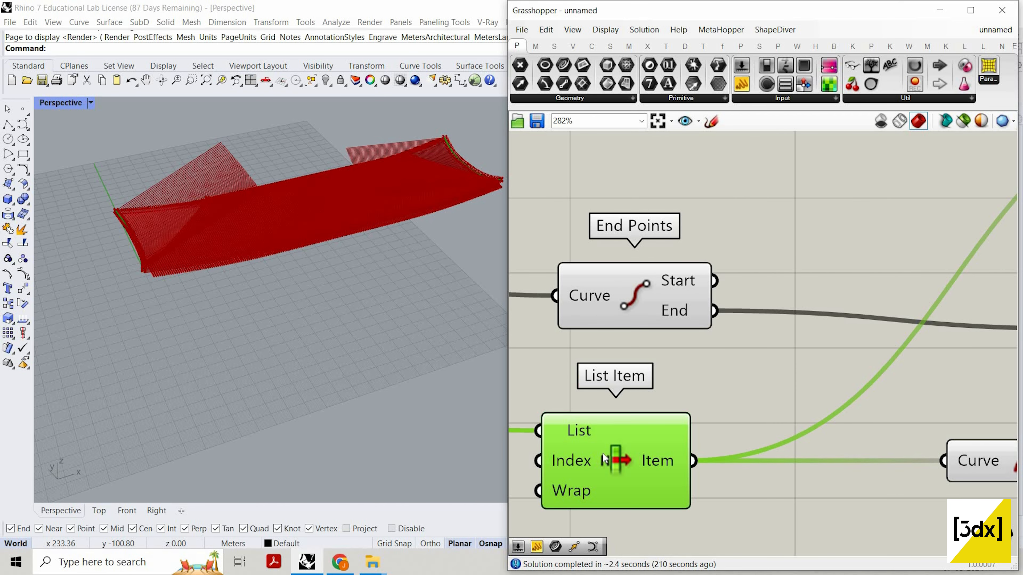
{"action": "right_click", "coordinate": [561, 420]}
{"action": "left_click", "coordinate": [607, 404]}
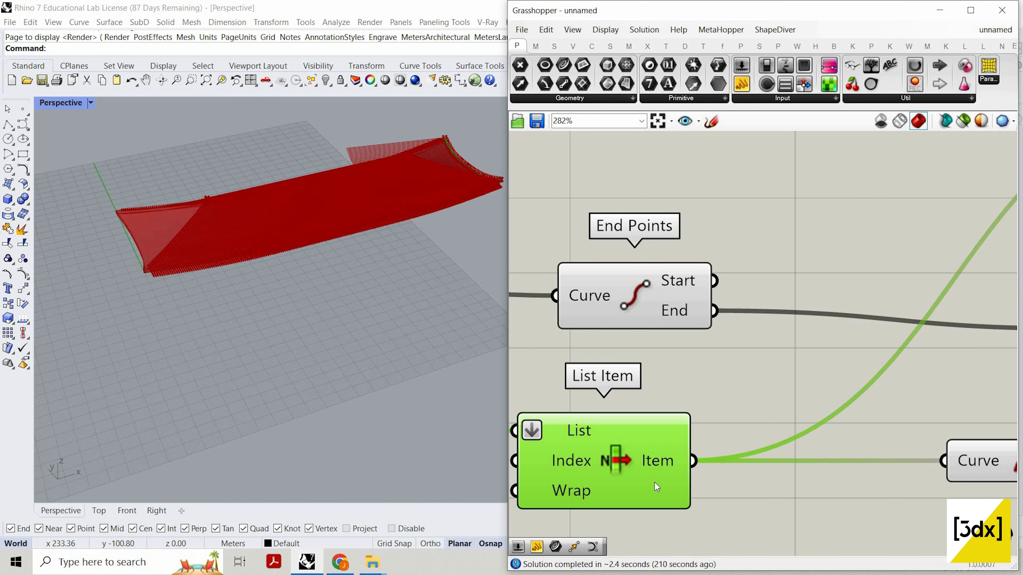
- Add a +1 output to the List Item and move both outgoing wires from the i output onto it
{"action": "scroll", "coordinate": [628, 521], "scroll_direction": "up", "scroll_amount": 3}
{"action": "scroll", "coordinate": [686, 425], "scroll_direction": "down", "scroll_amount": 2}
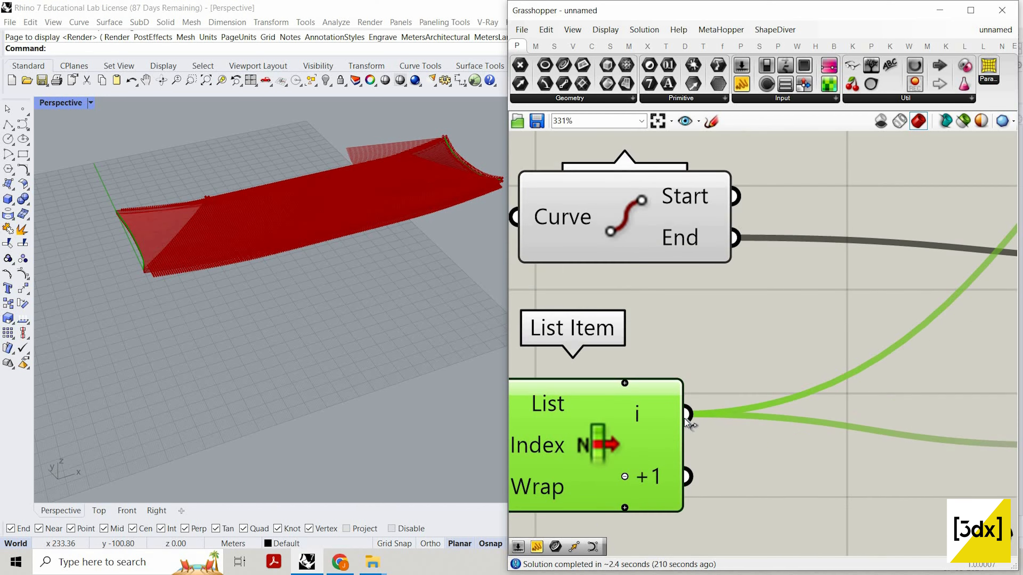
{"action": "left_click_drag", "start_coordinate": [685, 417], "coordinate": [683, 469], "text": "ctrl+shift"}
{"action": "right_click_drag", "start_coordinate": [429, 167], "coordinate": [463, 197]}
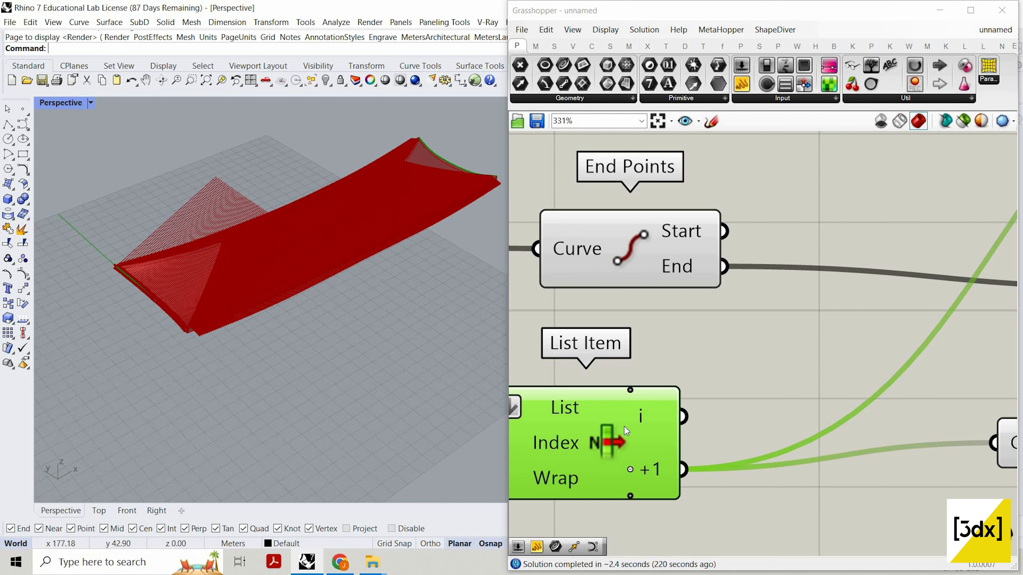
{"action": "scroll", "coordinate": [531, 418], "scroll_direction": "down", "scroll_amount": 1}
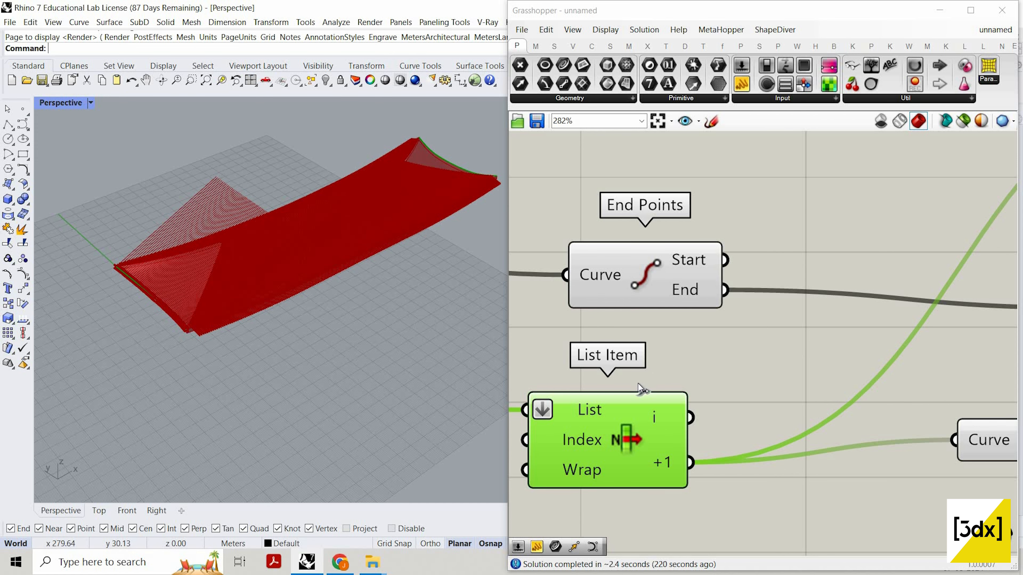
- Shift the lower Line SDL slightly upward to line it up with Divide Distance, and check its Length input value
{"action": "scroll", "coordinate": [765, 357], "scroll_direction": "down", "scroll_amount": 4}
{"action": "scroll", "coordinate": [985, 388], "scroll_direction": "down", "scroll_amount": 3}
{"action": "scroll", "coordinate": [708, 347], "scroll_direction": "up", "scroll_amount": 4}
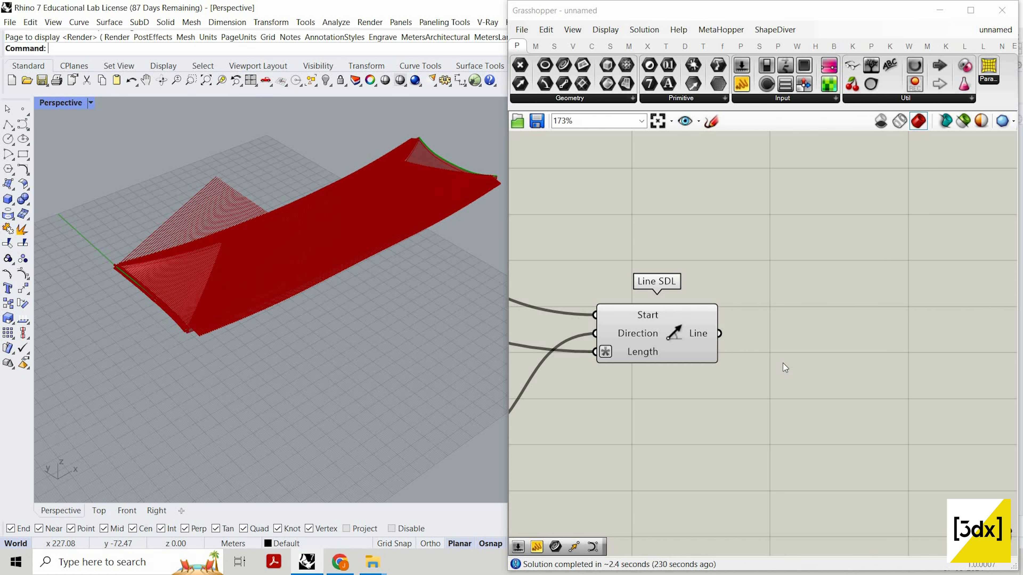
{"action": "scroll", "coordinate": [784, 367], "scroll_direction": "down", "scroll_amount": 3}
{"action": "left_click", "coordinate": [741, 321]}
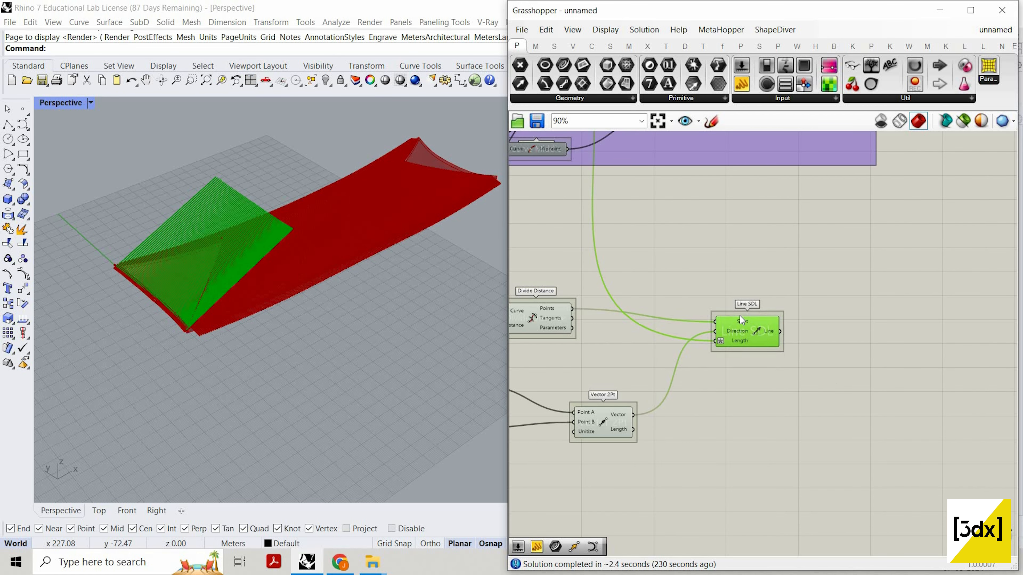
{"action": "left_click_drag", "start_coordinate": [742, 320], "coordinate": [742, 313]}
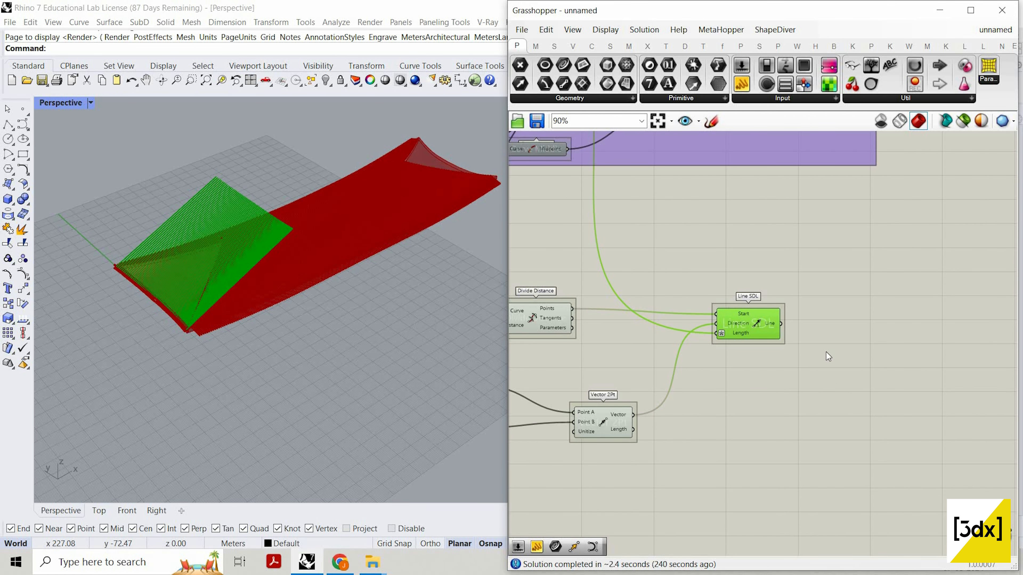
{"action": "scroll", "coordinate": [760, 367], "scroll_direction": "down", "scroll_amount": 3}
{"action": "scroll", "coordinate": [760, 368], "scroll_direction": "up", "scroll_amount": 4}
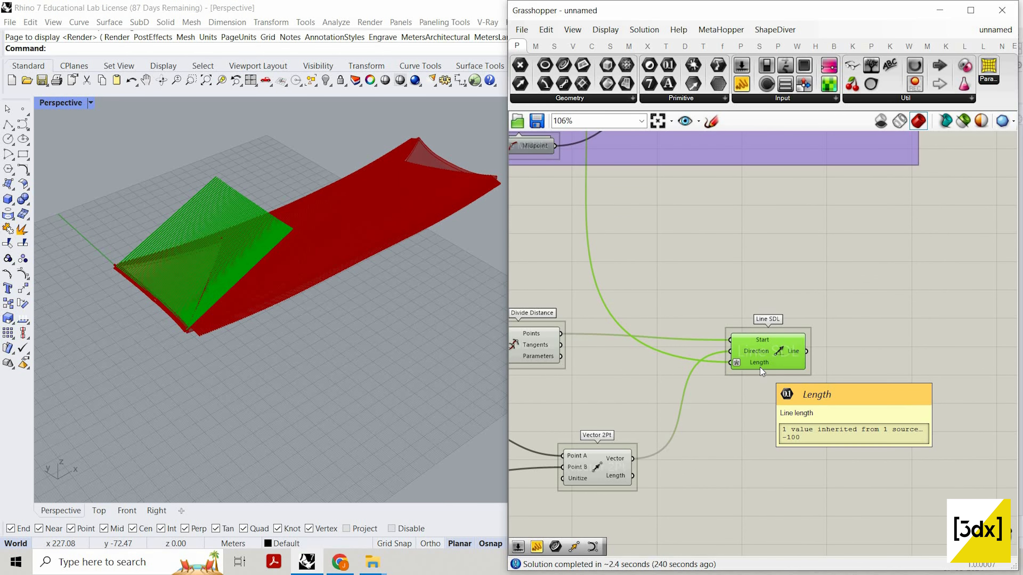
{"action": "left_click", "coordinate": [832, 404]}
{"action": "scroll", "coordinate": [789, 387], "scroll_direction": "down", "scroll_amount": 2}
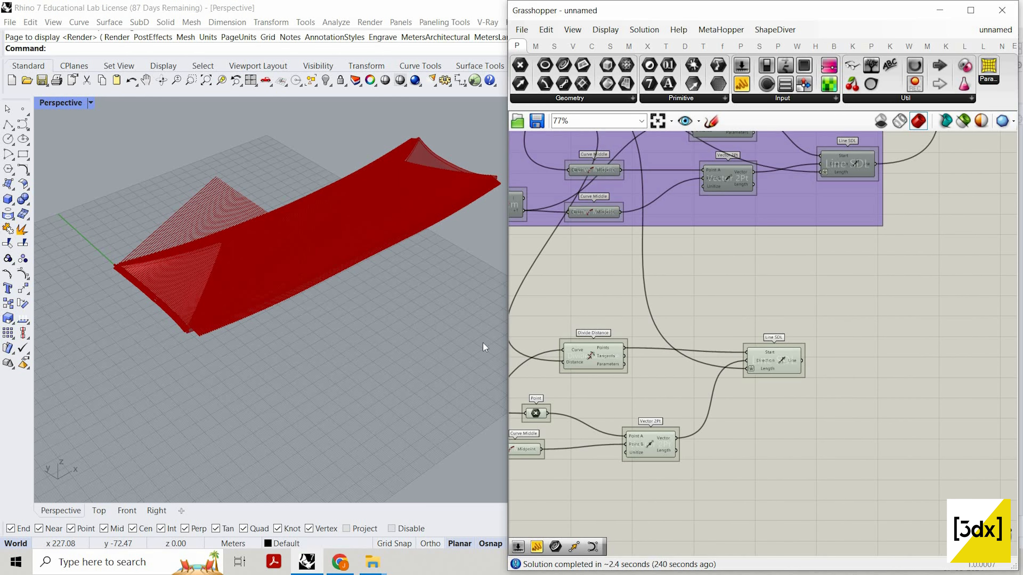
{"action": "scroll", "coordinate": [485, 348], "scroll_direction": "down", "scroll_amount": 5}
{"action": "scroll", "coordinate": [836, 343], "scroll_direction": "up", "scroll_amount": 3}
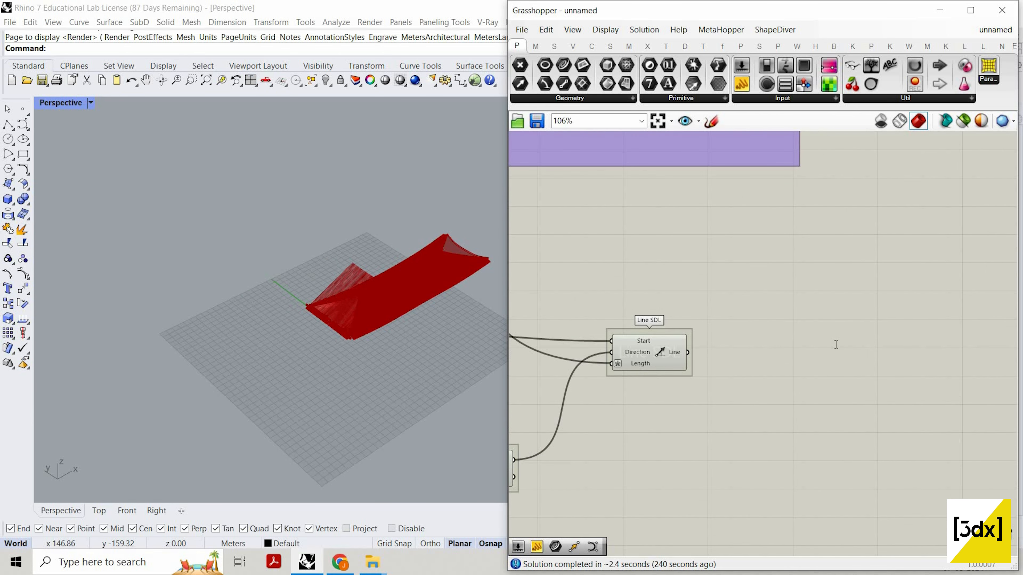
{"action": "double_click", "coordinate": [837, 344]}
{"action": "type", "text": "project"}
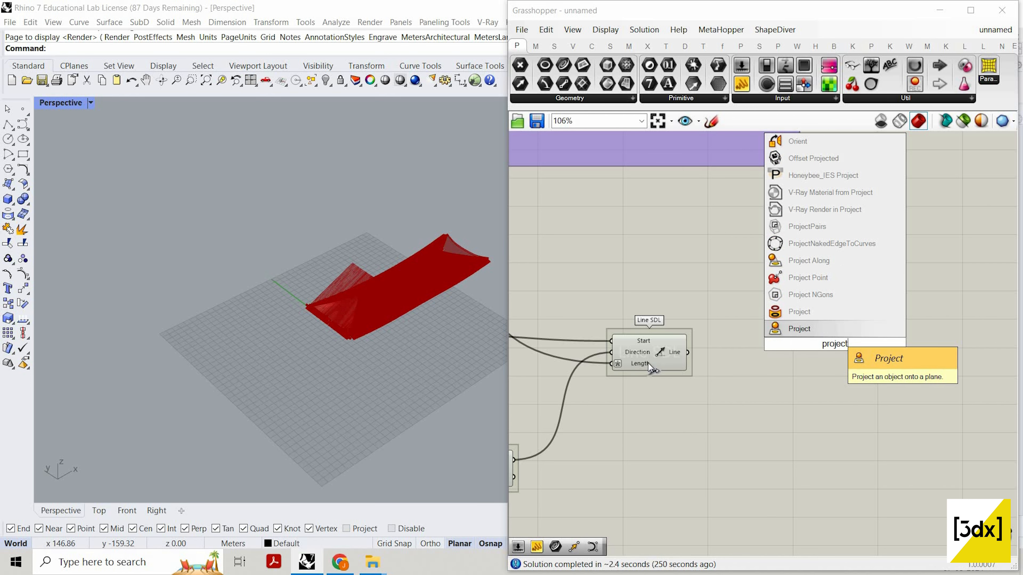
{"action": "left_click", "coordinate": [824, 332]}
{"action": "scroll", "coordinate": [747, 341], "scroll_direction": "up", "scroll_amount": 3}
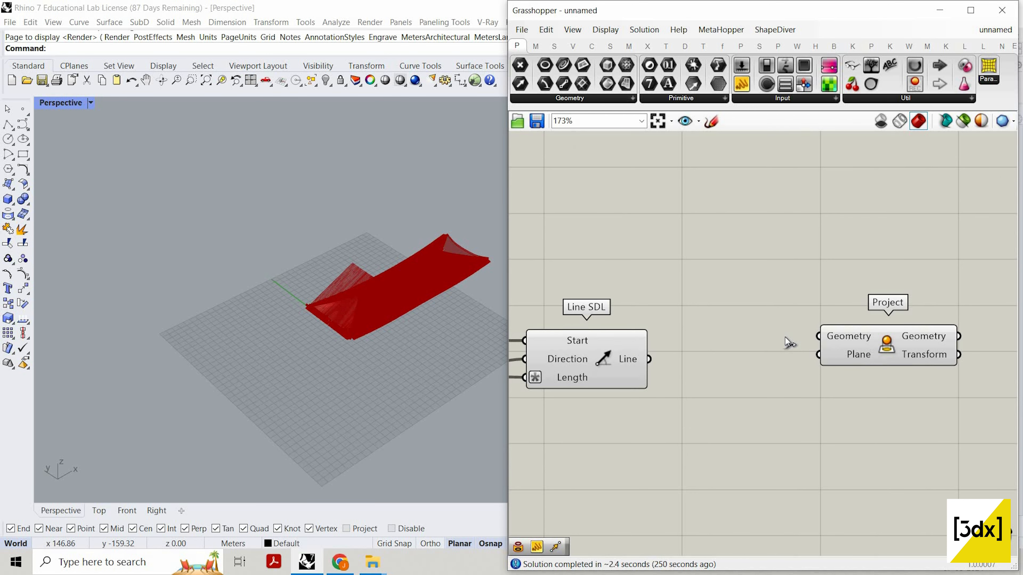
{"action": "left_click_drag", "start_coordinate": [648, 359], "coordinate": [818, 336]}
{"action": "left_click_drag", "start_coordinate": [901, 352], "coordinate": [906, 375]}
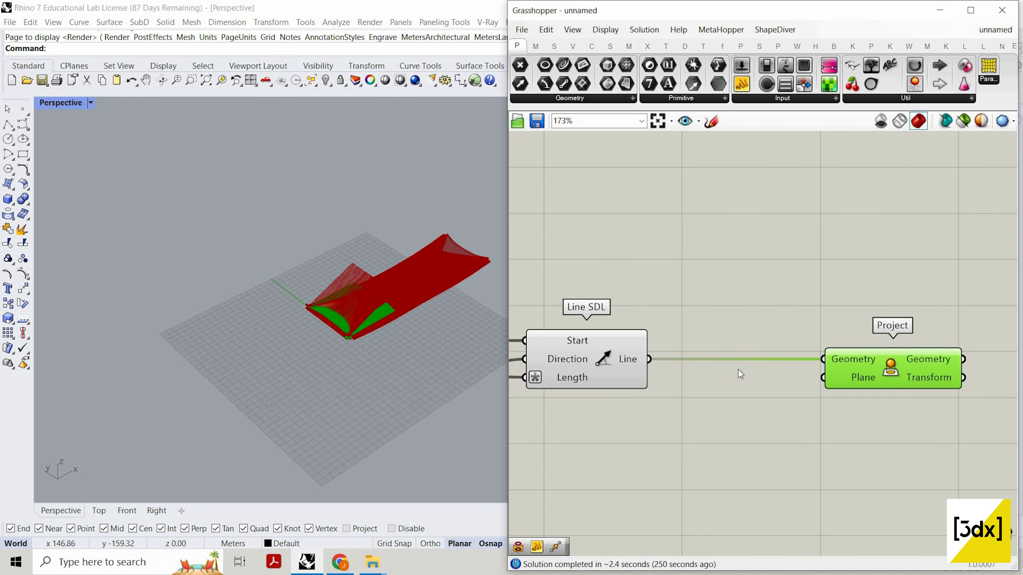
{"action": "key", "text": "Delete"}
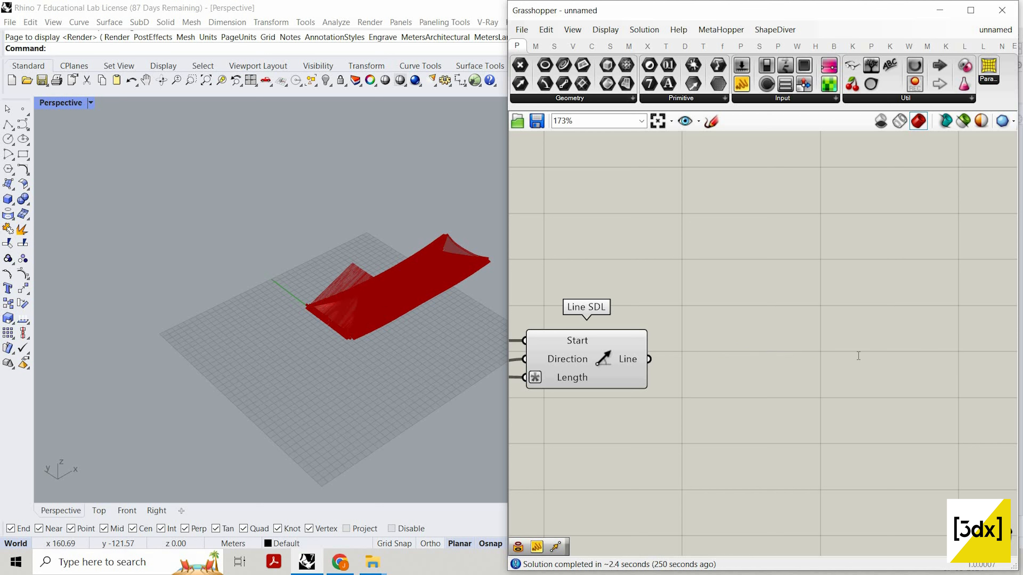
- Add the Project component that projects a curve onto a Brep and connect the Line SDL's Line output to its Curve input
{"action": "double_click", "coordinate": [858, 356]}
{"action": "type", "text": "proj"}
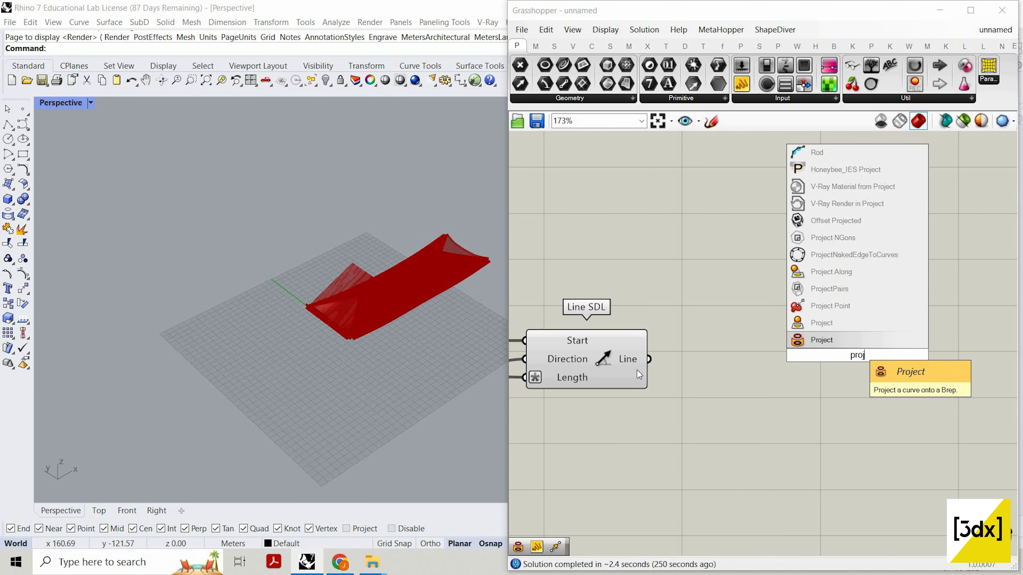
{"action": "key", "text": "Return"}
{"action": "left_click_drag", "start_coordinate": [649, 359], "coordinate": [798, 337]}
- Add a Surface parameter below the lower Line SDL and feed it the Edge Surface output for the roof's triangular end
{"action": "double_click", "coordinate": [680, 442]}
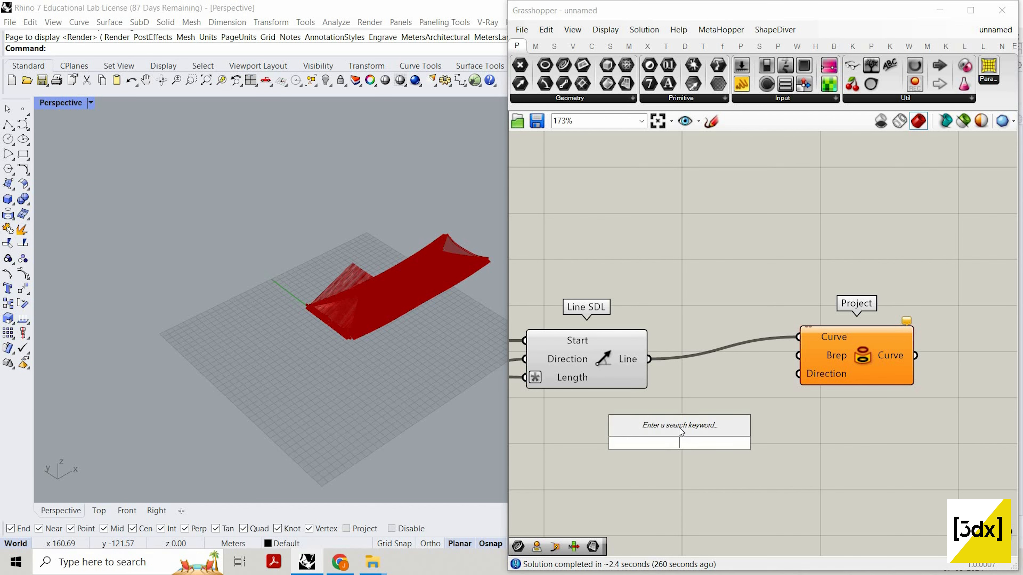
{"action": "type", "text": "srf"}
{"action": "left_click", "coordinate": [667, 413]}
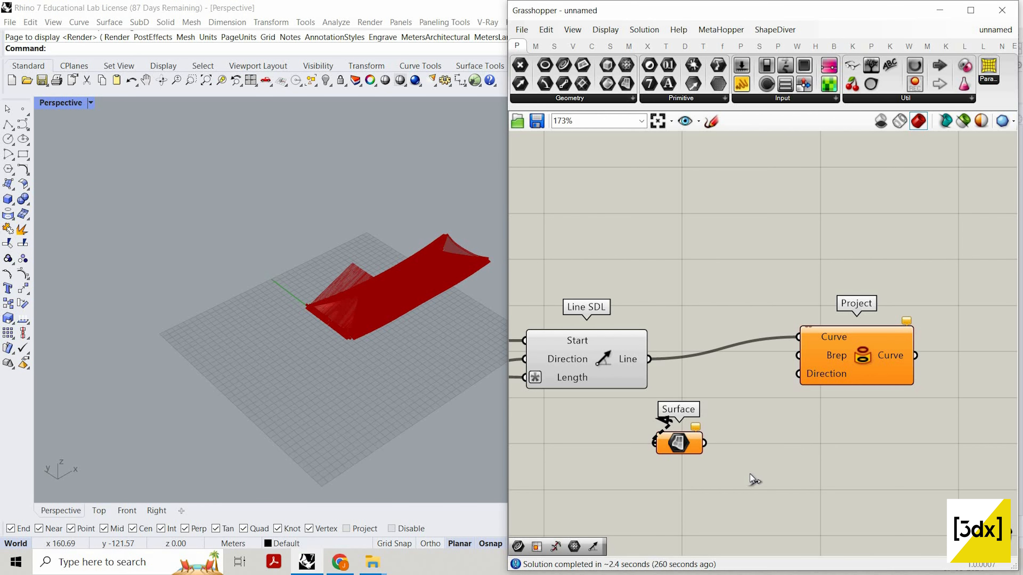
{"action": "scroll", "coordinate": [754, 480], "scroll_direction": "down", "scroll_amount": 10}
{"action": "scroll", "coordinate": [707, 397], "scroll_direction": "up", "scroll_amount": 7}
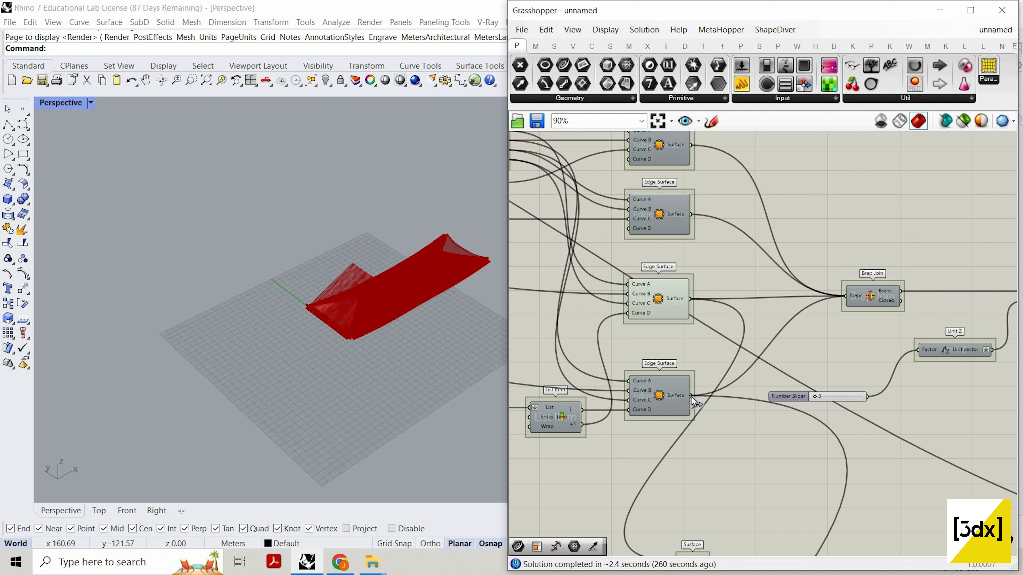
{"action": "left_click_drag", "start_coordinate": [691, 397], "coordinate": [683, 216], "text": "ctrl+shift"}
{"action": "scroll", "coordinate": [682, 216], "scroll_direction": "down", "scroll_amount": 6}
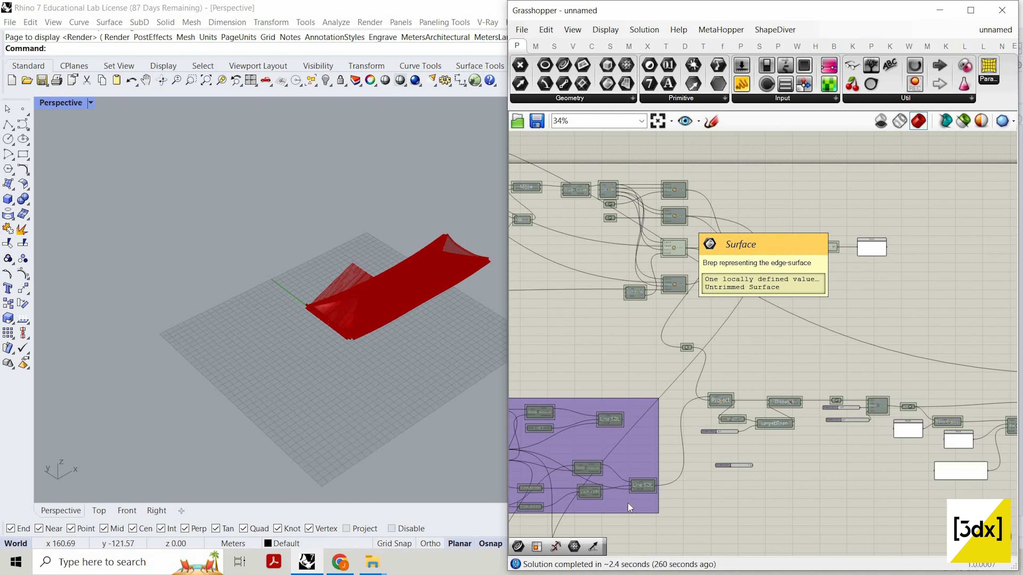
{"action": "scroll", "coordinate": [648, 486], "scroll_direction": "up", "scroll_amount": 6}
- Connect the Surface parameter to the Project component's Brep input and align Project level with the Line SDL
{"action": "left_click", "coordinate": [668, 480]}
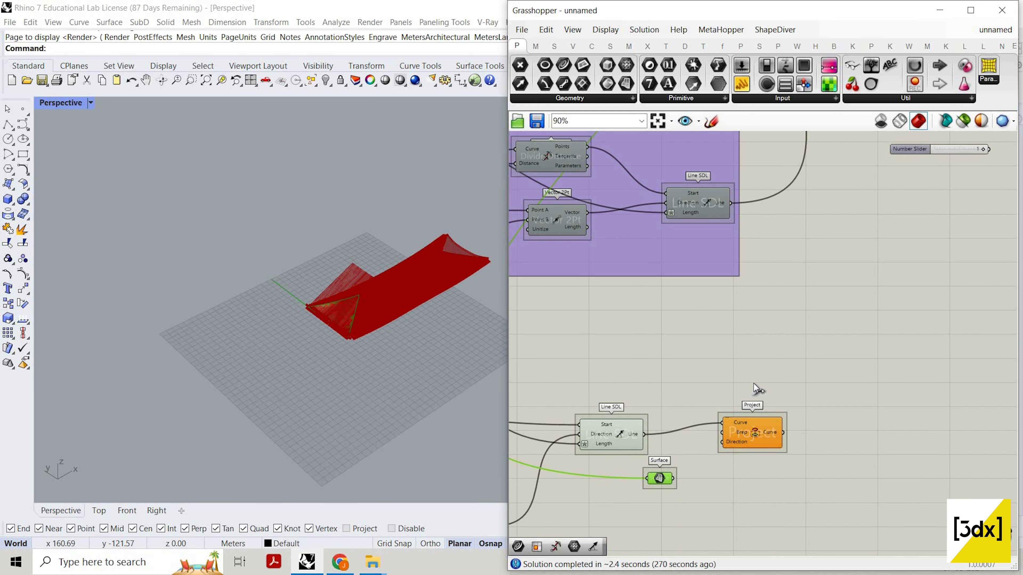
{"action": "scroll", "coordinate": [679, 483], "scroll_direction": "up", "scroll_amount": 4}
{"action": "left_click_drag", "start_coordinate": [662, 469], "coordinate": [828, 397]}
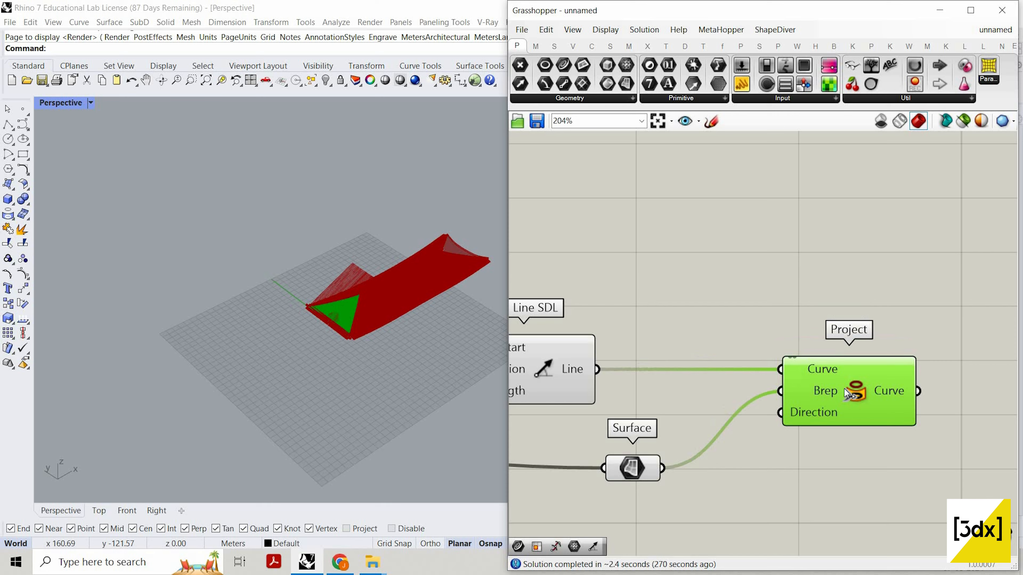
{"action": "scroll", "coordinate": [845, 389], "scroll_direction": "down", "scroll_amount": 5}
{"action": "scroll", "coordinate": [808, 393], "scroll_direction": "up", "scroll_amount": 4}
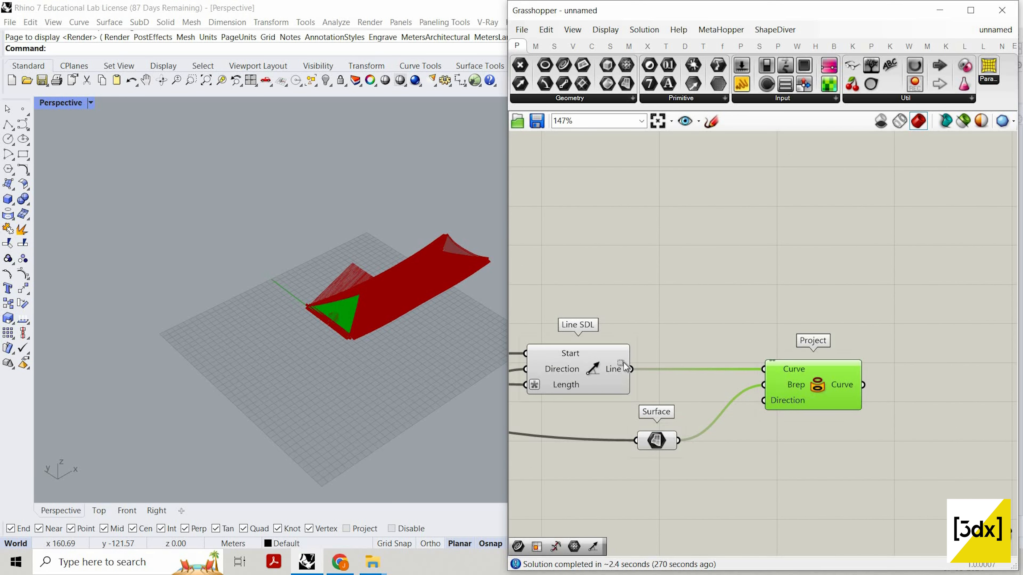
- Hide the viewport preview of the lower Line SDL, the Surface parameter and the components feeding them, leaving Project visible
{"action": "scroll", "coordinate": [684, 373], "scroll_direction": "down", "scroll_amount": 4}
{"action": "left_click_drag", "start_coordinate": [711, 504], "coordinate": [636, 329]}
{"action": "middle_click", "coordinate": [644, 316]}
{"action": "scroll", "coordinate": [333, 330], "scroll_direction": "up", "scroll_amount": 5}
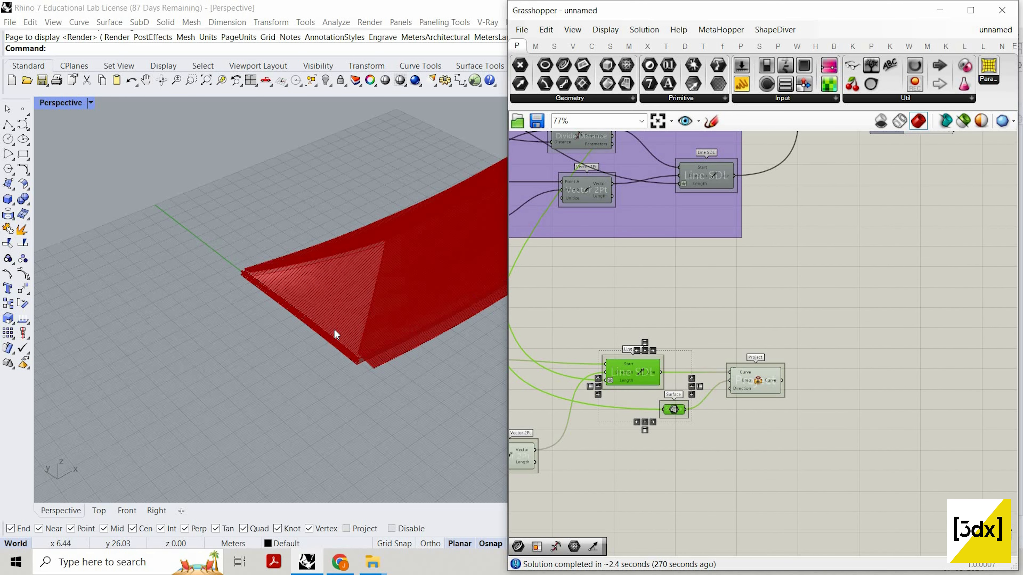
{"action": "scroll", "coordinate": [330, 282], "scroll_direction": "down", "scroll_amount": 2}
{"action": "scroll", "coordinate": [356, 275], "scroll_direction": "up", "scroll_amount": 2}
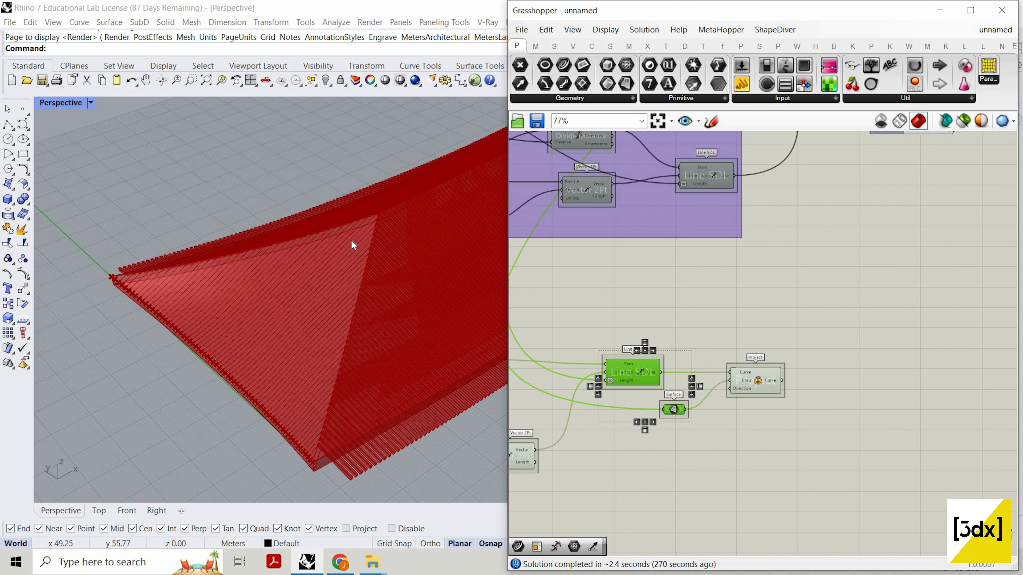
{"action": "scroll", "coordinate": [807, 397], "scroll_direction": "down", "scroll_amount": 6}
{"action": "left_click_drag", "start_coordinate": [739, 449], "coordinate": [574, 368]}
{"action": "scroll", "coordinate": [324, 403], "scroll_direction": "down", "scroll_amount": 3}
{"action": "scroll", "coordinate": [349, 279], "scroll_direction": "up", "scroll_amount": 6}
- Examine the existing Project, Length, Larger Than and Dispatch chain and the beam ends at the roof's near corner
{"action": "right_click_drag", "start_coordinate": [908, 271], "coordinate": [780, 272]}
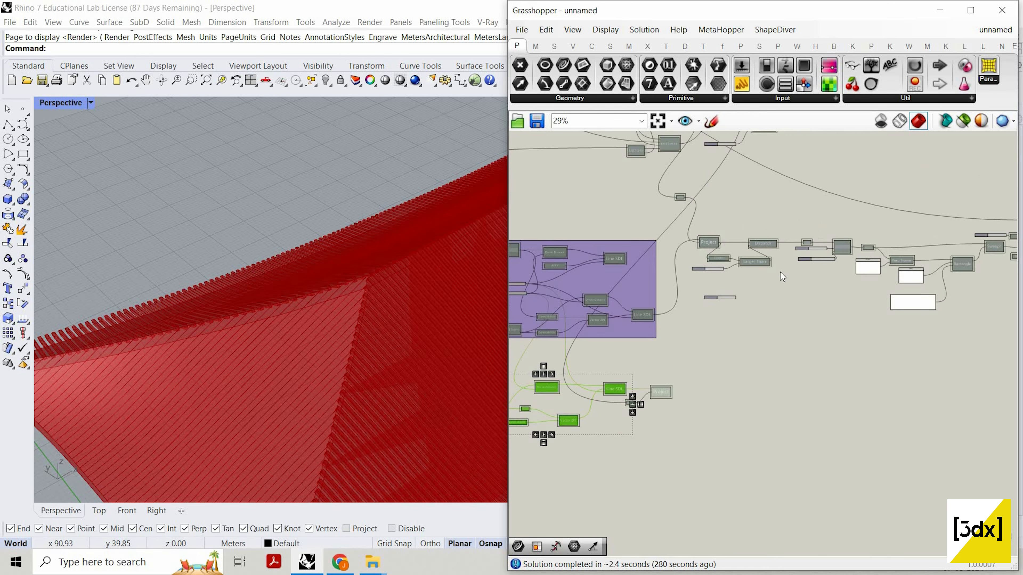
{"action": "scroll", "coordinate": [780, 272], "scroll_direction": "up", "scroll_amount": 2}
{"action": "scroll", "coordinate": [734, 232], "scroll_direction": "down", "scroll_amount": 1}
{"action": "scroll", "coordinate": [733, 231], "scroll_direction": "up", "scroll_amount": 3}
{"action": "scroll", "coordinate": [727, 266], "scroll_direction": "down", "scroll_amount": 3}
{"action": "left_click_drag", "start_coordinate": [619, 276], "coordinate": [622, 278]}
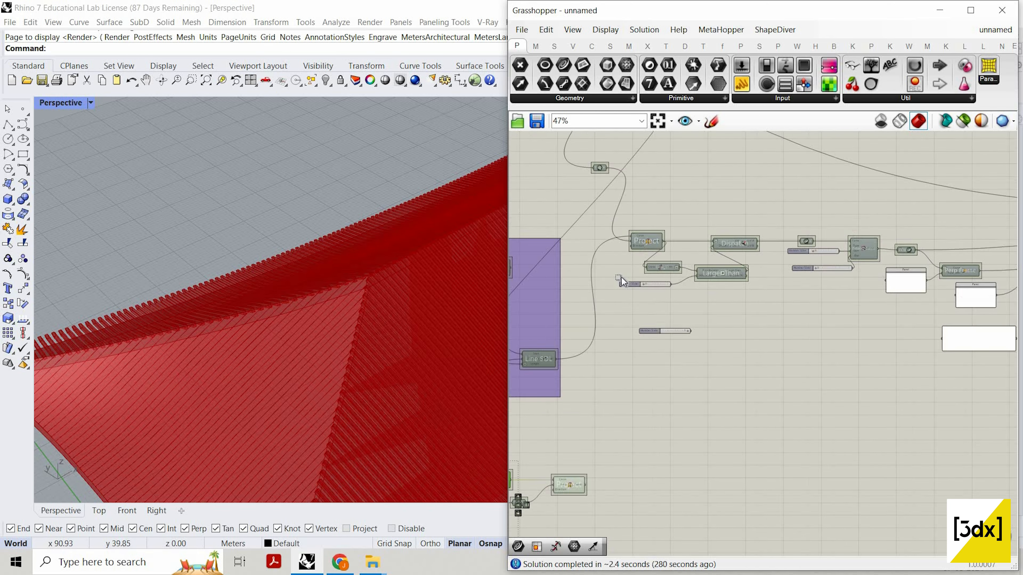
{"action": "scroll", "coordinate": [726, 271], "scroll_direction": "up", "scroll_amount": 3}
{"action": "left_click_drag", "start_coordinate": [772, 374], "coordinate": [856, 364]}
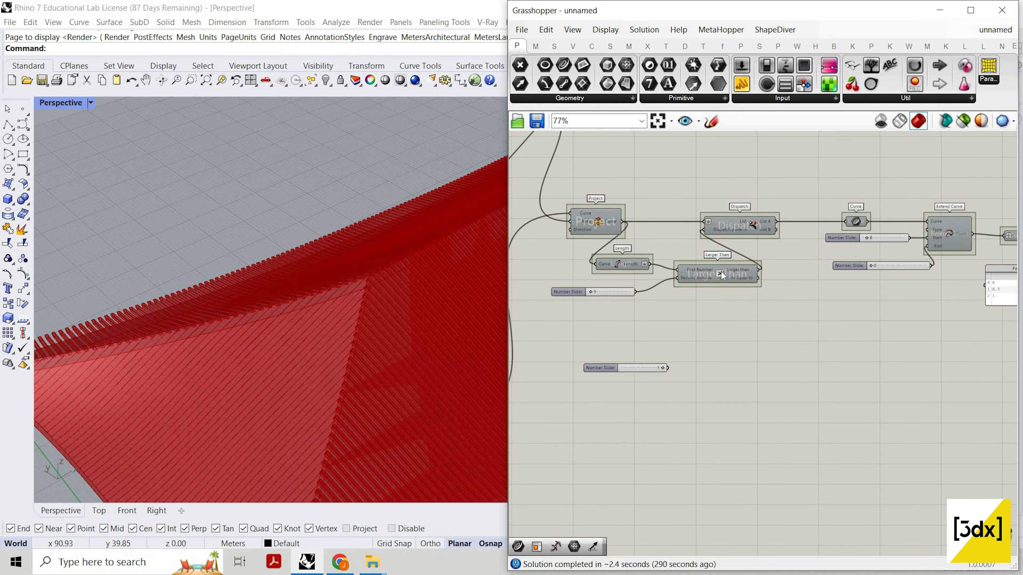
{"action": "scroll", "coordinate": [720, 272], "scroll_direction": "down", "scroll_amount": 2}
{"action": "scroll", "coordinate": [721, 272], "scroll_direction": "up", "scroll_amount": 2}
{"action": "scroll", "coordinate": [345, 188], "scroll_direction": "down", "scroll_amount": 8}
{"action": "scroll", "coordinate": [399, 378], "scroll_direction": "up", "scroll_amount": 5}
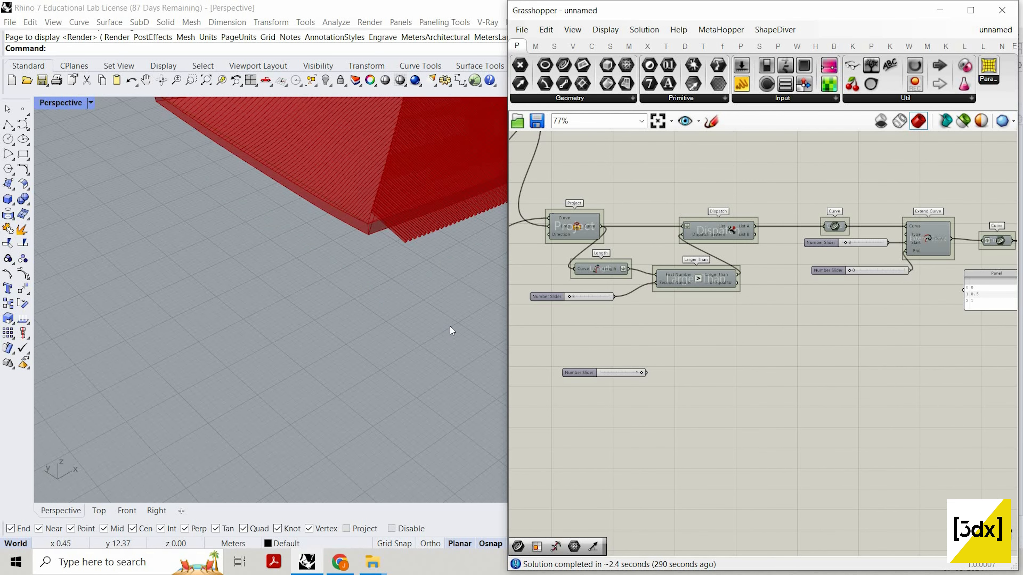
{"action": "scroll", "coordinate": [440, 313], "scroll_direction": "up", "scroll_amount": 2}
{"action": "scroll", "coordinate": [355, 316], "scroll_direction": "down", "scroll_amount": 3}
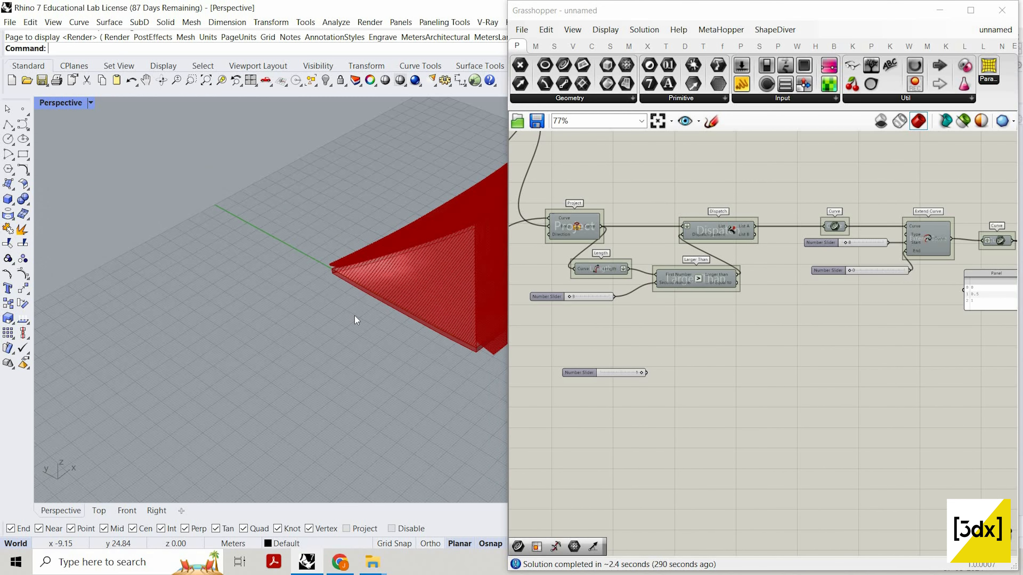
{"action": "scroll", "coordinate": [357, 313], "scroll_direction": "up", "scroll_amount": 4}
{"action": "scroll", "coordinate": [354, 310], "scroll_direction": "down", "scroll_amount": 3}
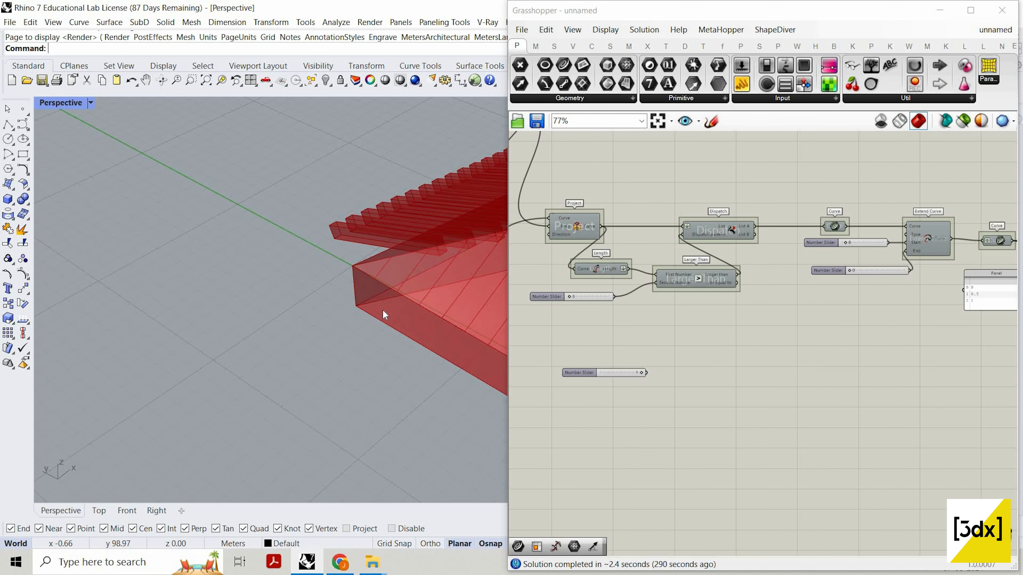
{"action": "scroll", "coordinate": [381, 347], "scroll_direction": "down", "scroll_amount": 4}
{"action": "scroll", "coordinate": [403, 399], "scroll_direction": "up", "scroll_amount": 6}
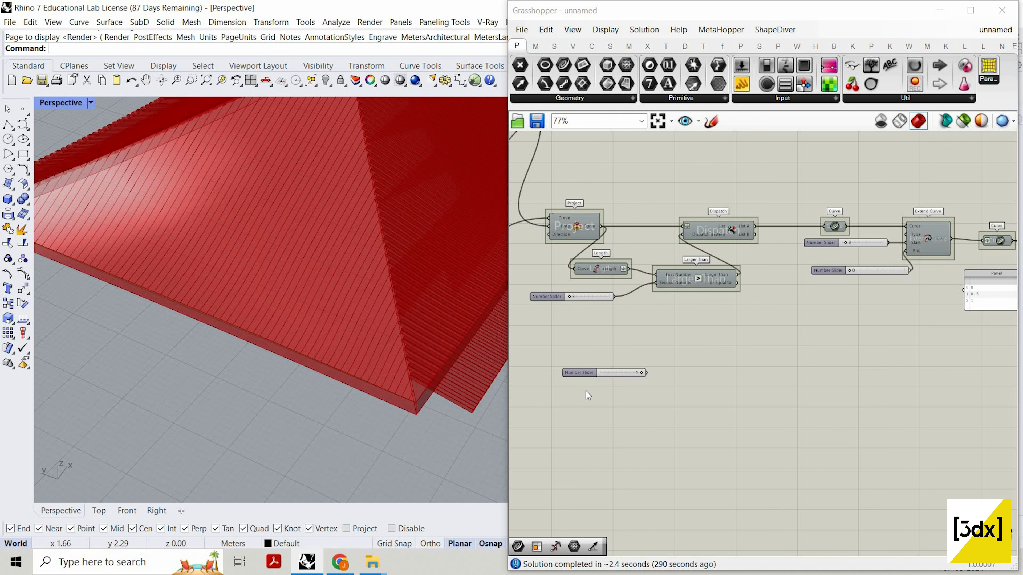
{"action": "scroll", "coordinate": [672, 433], "scroll_direction": "down", "scroll_amount": 3}
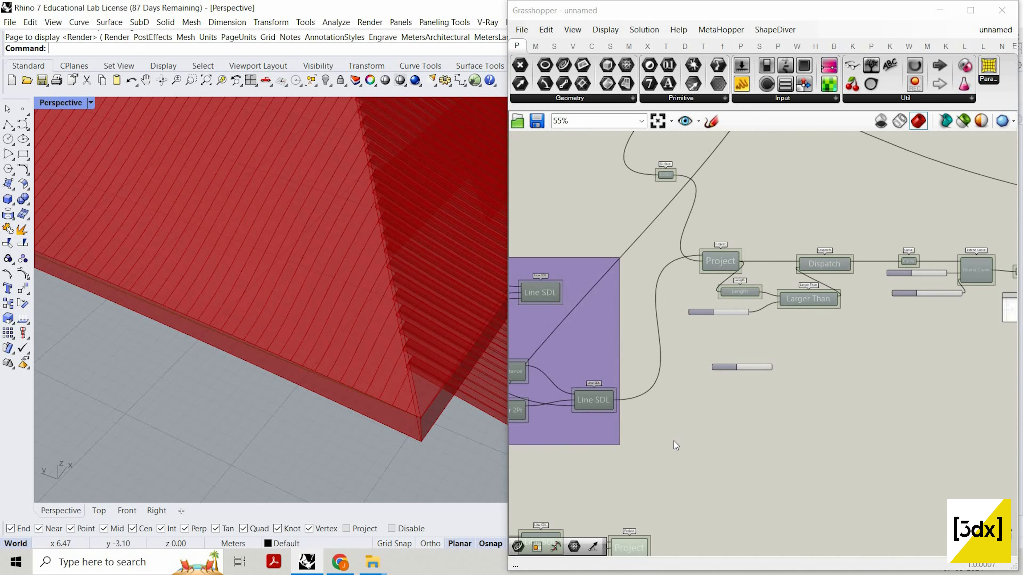
{"action": "double_click", "coordinate": [673, 441]}
{"action": "scroll", "coordinate": [674, 441], "scroll_direction": "up", "scroll_amount": 3}
{"action": "double_click", "coordinate": [674, 441]}
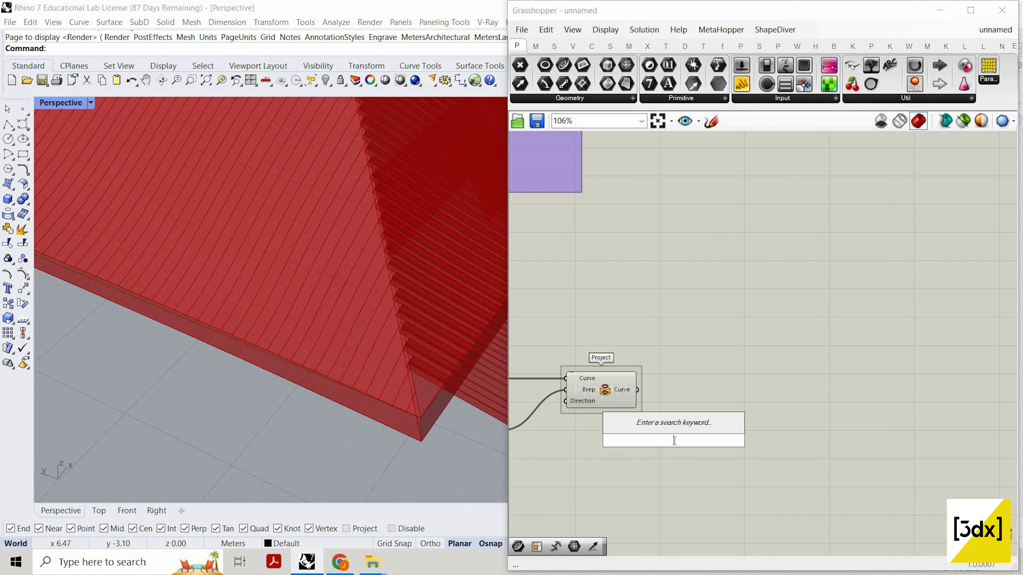
{"action": "type", "text": "dispatch"}
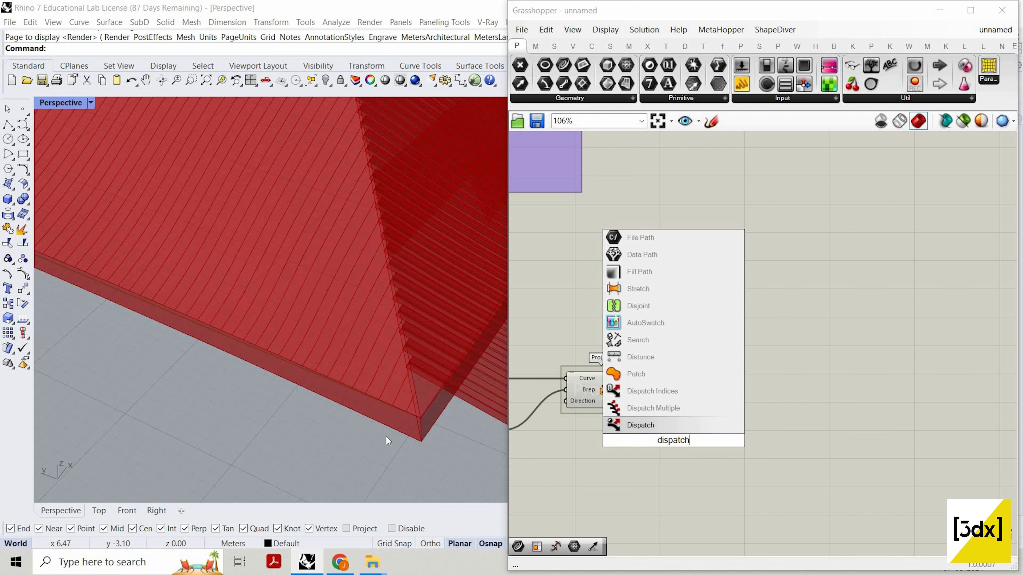
{"action": "key", "text": "Return"}
{"action": "scroll", "coordinate": [286, 351], "scroll_direction": "down", "scroll_amount": 5}
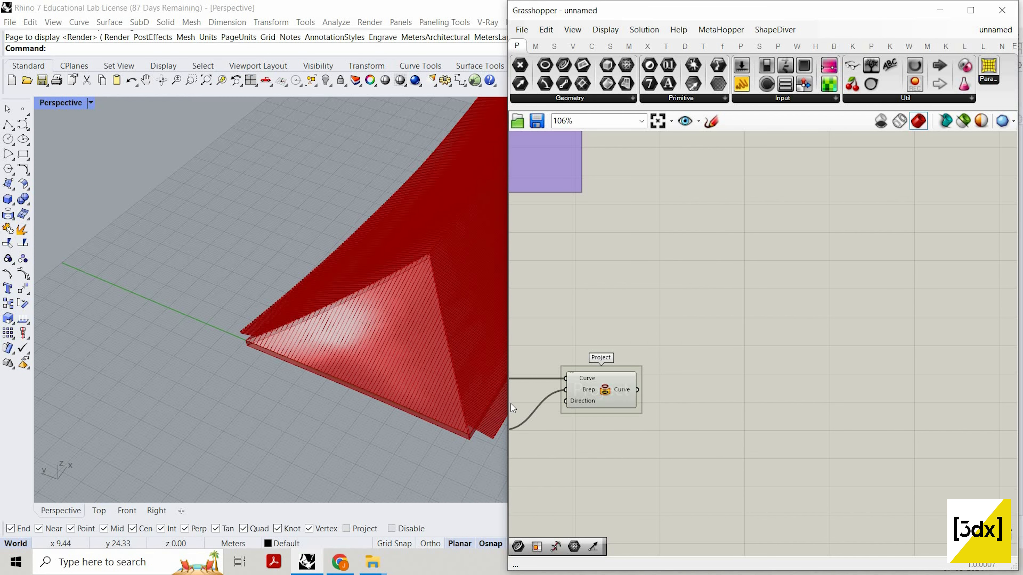
{"action": "scroll", "coordinate": [487, 459], "scroll_direction": "up", "scroll_amount": 5}
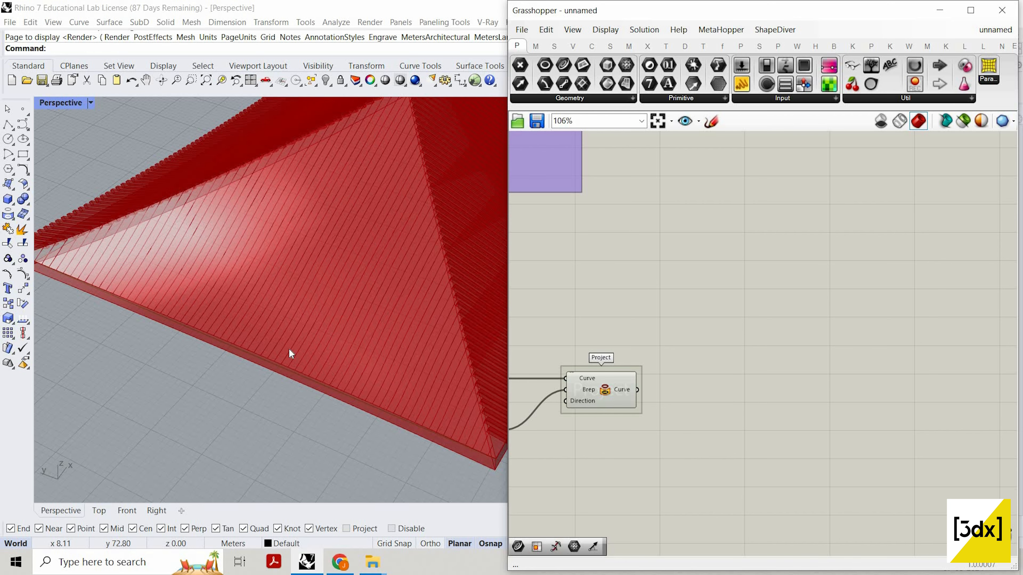
{"action": "scroll", "coordinate": [345, 386], "scroll_direction": "down", "scroll_amount": 3}
{"action": "scroll", "coordinate": [356, 391], "scroll_direction": "up", "scroll_amount": 3}
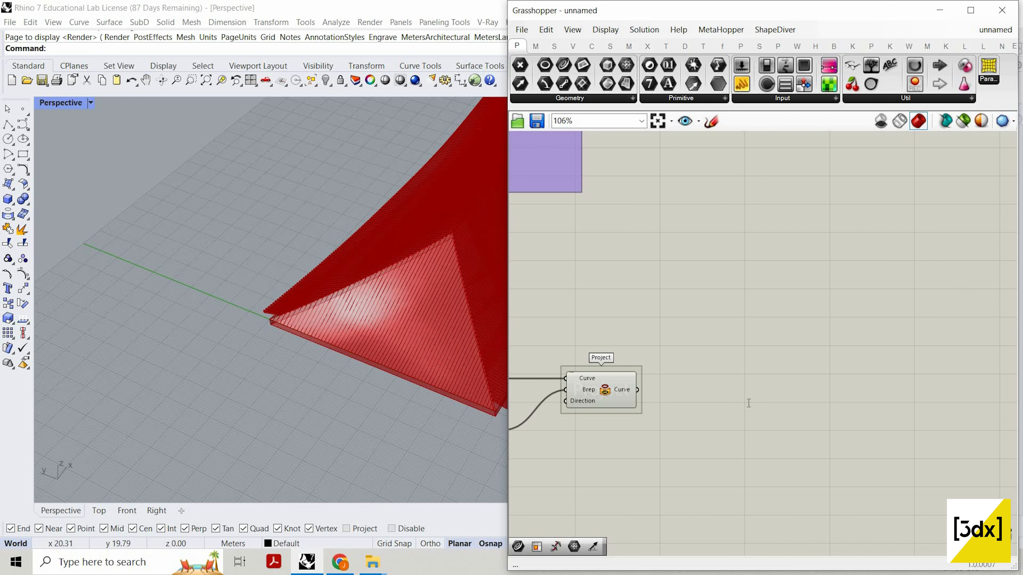
- Add a Dispatch component beside the lower Project and connect Project's Curve output to its List input
{"action": "double_click", "coordinate": [747, 402]}
{"action": "type", "text": "dispat"}
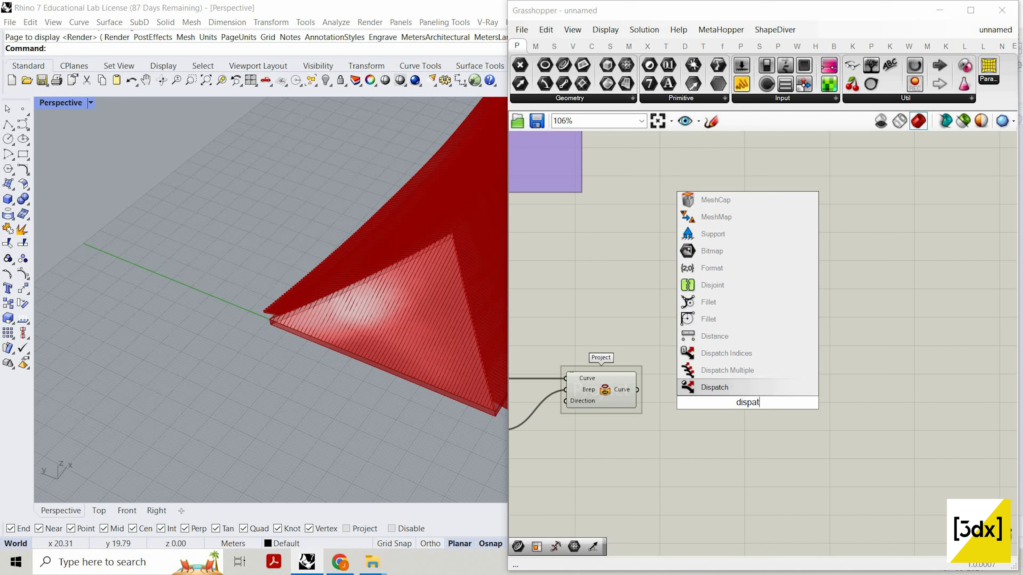
{"action": "key", "text": "Return"}
{"action": "scroll", "coordinate": [661, 390], "scroll_direction": "up", "scroll_amount": 3}
{"action": "left_click_drag", "start_coordinate": [611, 386], "coordinate": [872, 369]}
{"action": "scroll", "coordinate": [713, 362], "scroll_direction": "down", "scroll_amount": 3}
{"action": "scroll", "coordinate": [846, 374], "scroll_direction": "up", "scroll_amount": 2}
- Add a Larger Than component below the new Dispatch and connect its Larger than output to the Dispatch pattern
{"action": "double_click", "coordinate": [712, 487]}
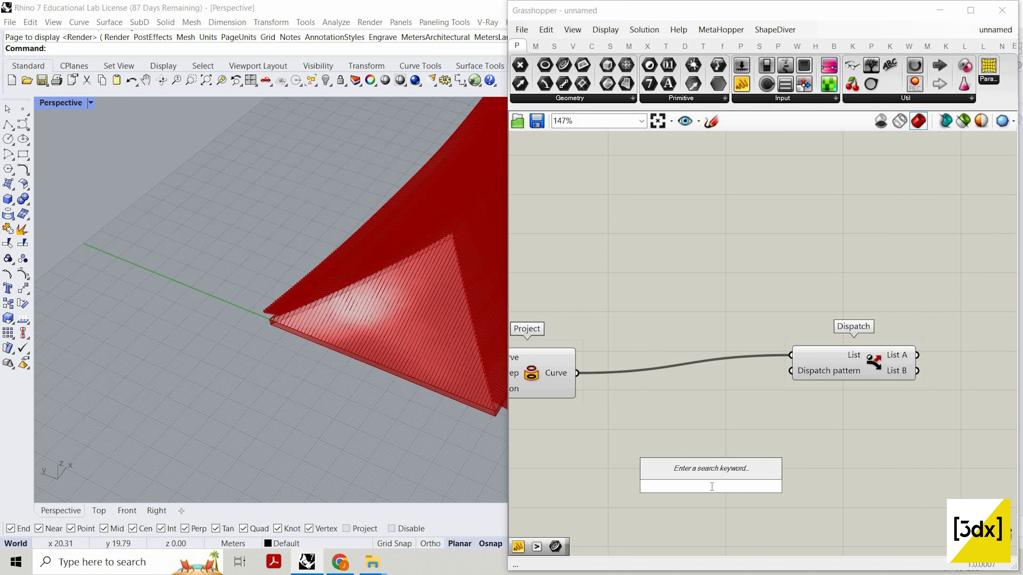
{"action": "type", "text": "larger"}
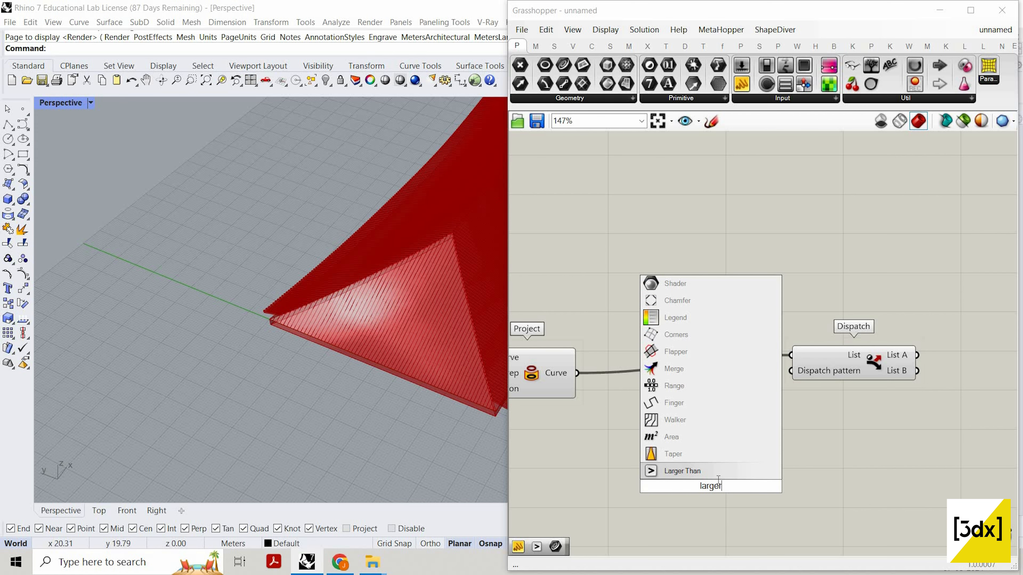
{"action": "key", "text": "Return"}
{"action": "left_click_drag", "start_coordinate": [789, 477], "coordinate": [791, 371]}
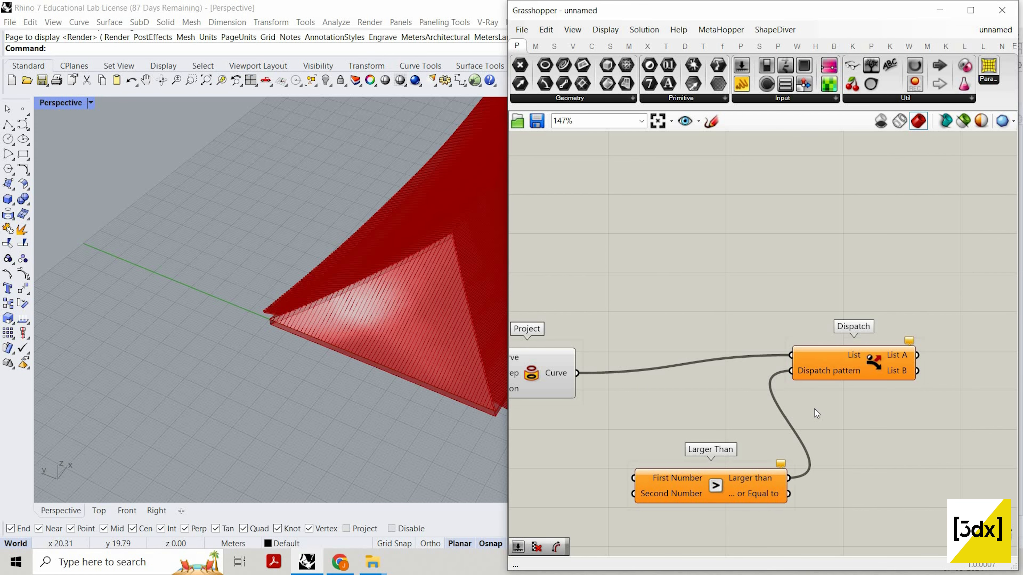
{"action": "scroll", "coordinate": [814, 391], "scroll_direction": "down", "scroll_amount": 1}
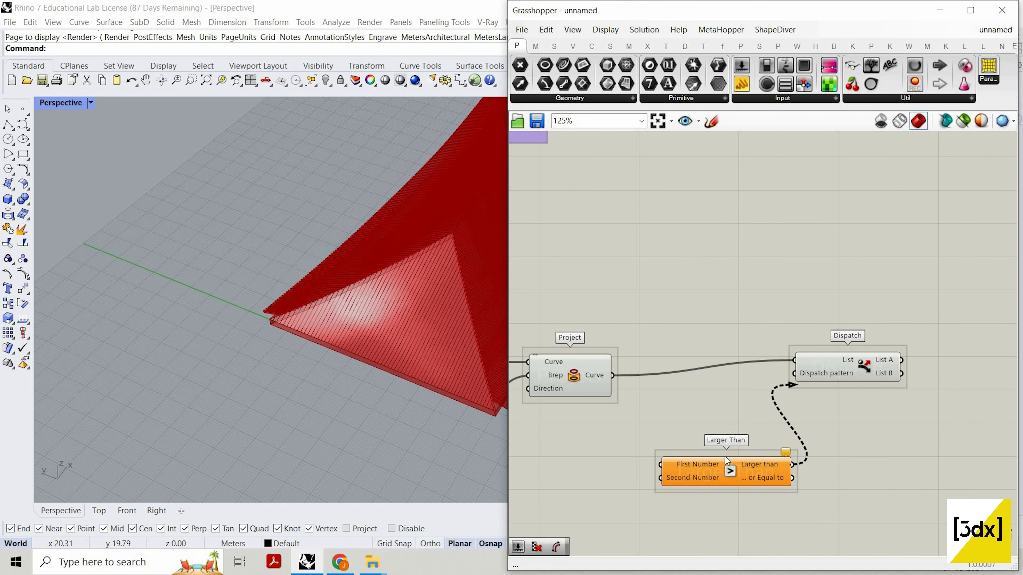
{"action": "scroll", "coordinate": [830, 411], "scroll_direction": "down", "scroll_amount": 3}
{"action": "scroll", "coordinate": [636, 448], "scroll_direction": "up", "scroll_amount": 3}
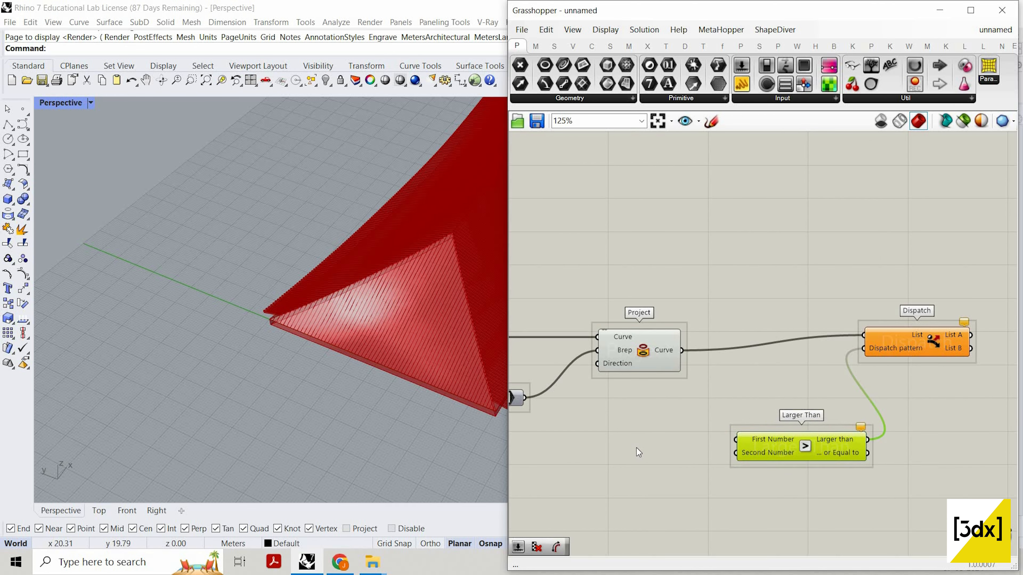
- Add a curve Length component, feed it Project's curves and connect its output to Larger Than's First Number
{"action": "double_click", "coordinate": [705, 458]}
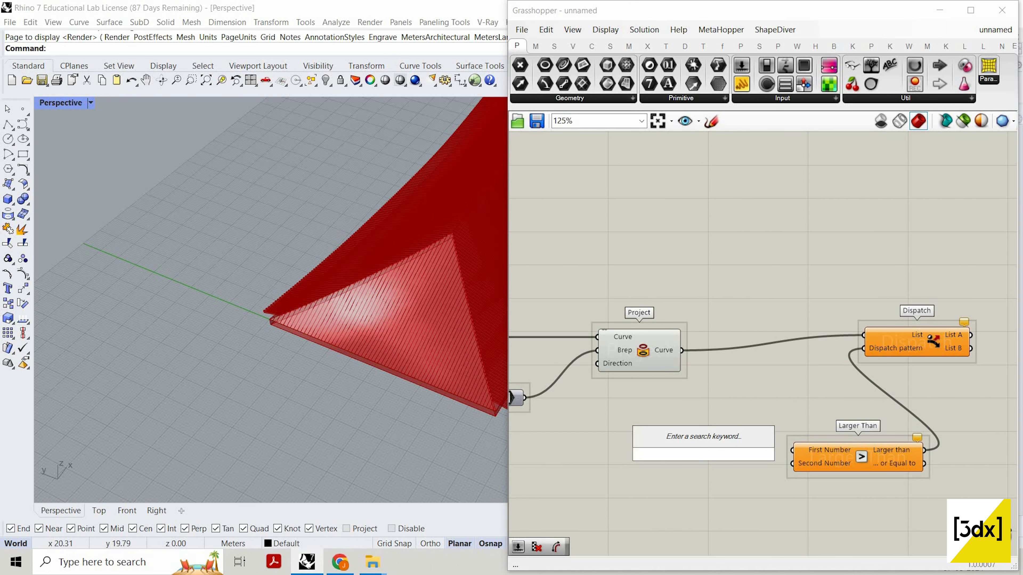
{"action": "type", "text": "length"}
{"action": "left_click", "coordinate": [663, 437]}
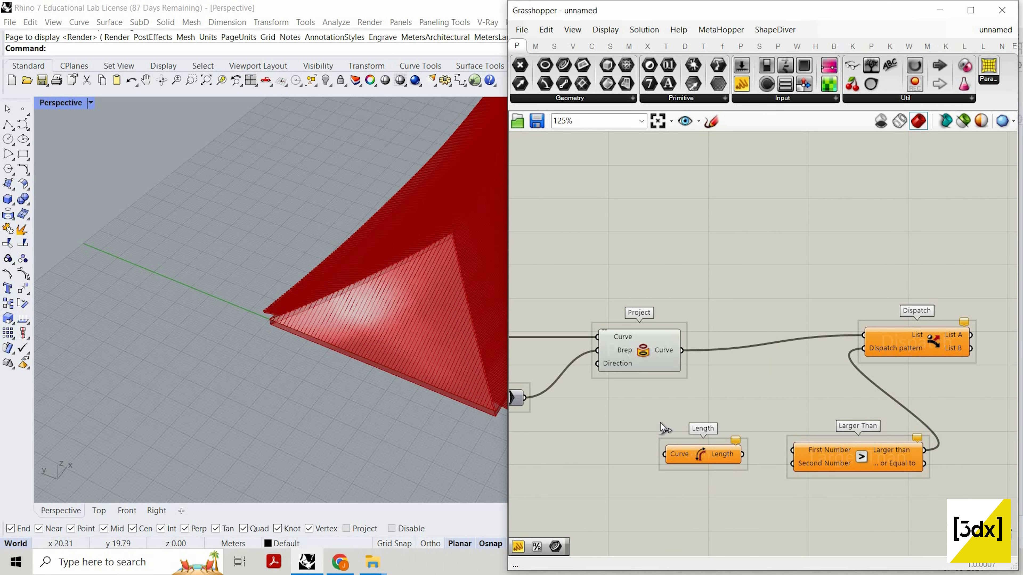
{"action": "left_click_drag", "start_coordinate": [744, 455], "coordinate": [770, 450]}
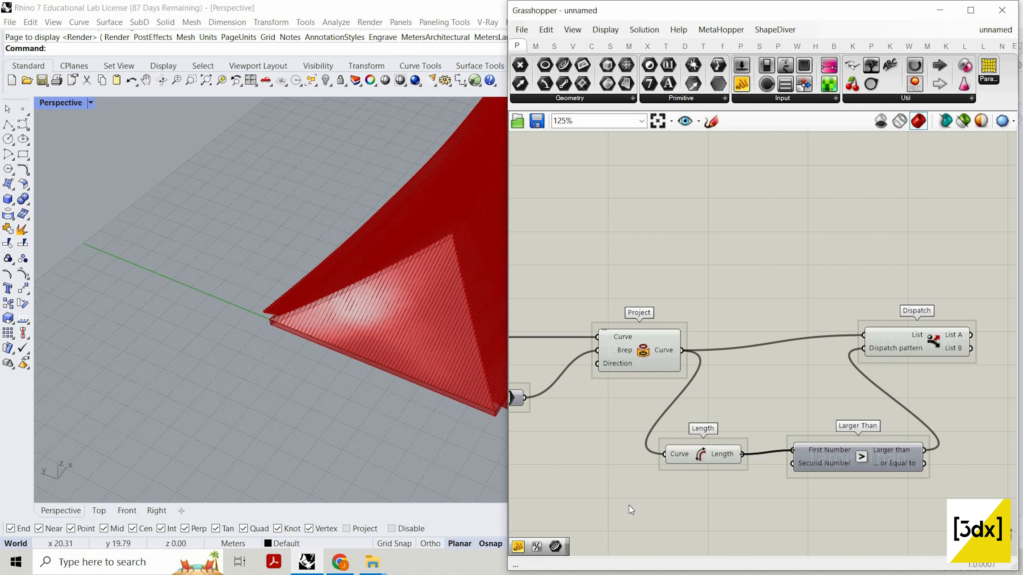
- Add a number slider set to 7 and connect it to Larger Than's Second Number
{"action": "right_click_drag", "start_coordinate": [694, 518], "coordinate": [645, 497]}
{"action": "scroll", "coordinate": [646, 495], "scroll_direction": "up", "scroll_amount": 1}
{"action": "double_click", "coordinate": [645, 495]}
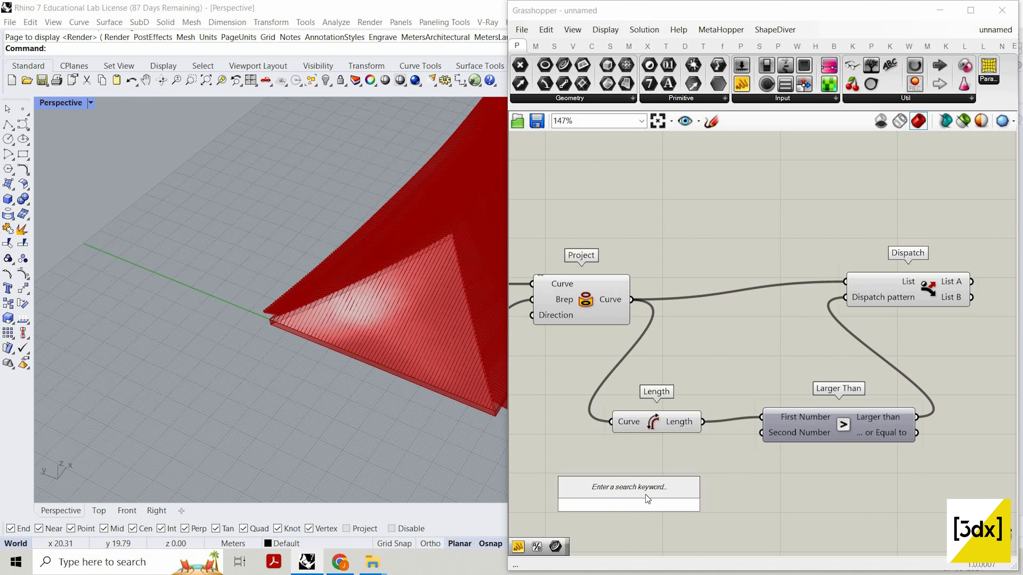
{"action": "type", "text": "7"}
{"action": "key", "text": "Return"}
{"action": "left_click_drag", "start_coordinate": [702, 497], "coordinate": [762, 433]}
- Add a Curve parameter after the new Dispatch and connect List A to it
{"action": "double_click", "coordinate": [788, 366]}
{"action": "type", "text": "curve"}
{"action": "key", "text": "Return"}
{"action": "left_click_drag", "start_coordinate": [697, 367], "coordinate": [763, 367]}
{"action": "scroll", "coordinate": [381, 287], "scroll_direction": "up", "scroll_amount": 10}
{"action": "scroll", "coordinate": [416, 249], "scroll_direction": "down", "scroll_amount": 12}
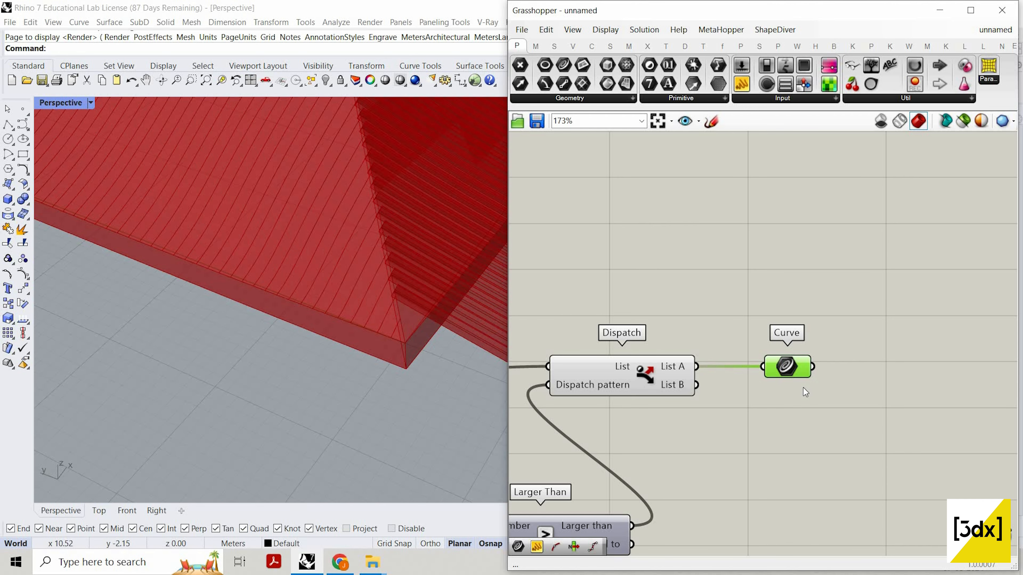
- Hide the viewport preview of the lower Project, Length, Larger Than and Dispatch components
{"action": "scroll", "coordinate": [800, 387], "scroll_direction": "down", "scroll_amount": 4}
{"action": "right_click_drag", "start_coordinate": [743, 452], "coordinate": [779, 416]}
{"action": "left_click_drag", "start_coordinate": [773, 442], "coordinate": [562, 294]}
{"action": "right_click", "coordinate": [627, 285]}
{"action": "left_click", "coordinate": [669, 306]}
{"action": "scroll", "coordinate": [766, 424], "scroll_direction": "up", "scroll_amount": 3}
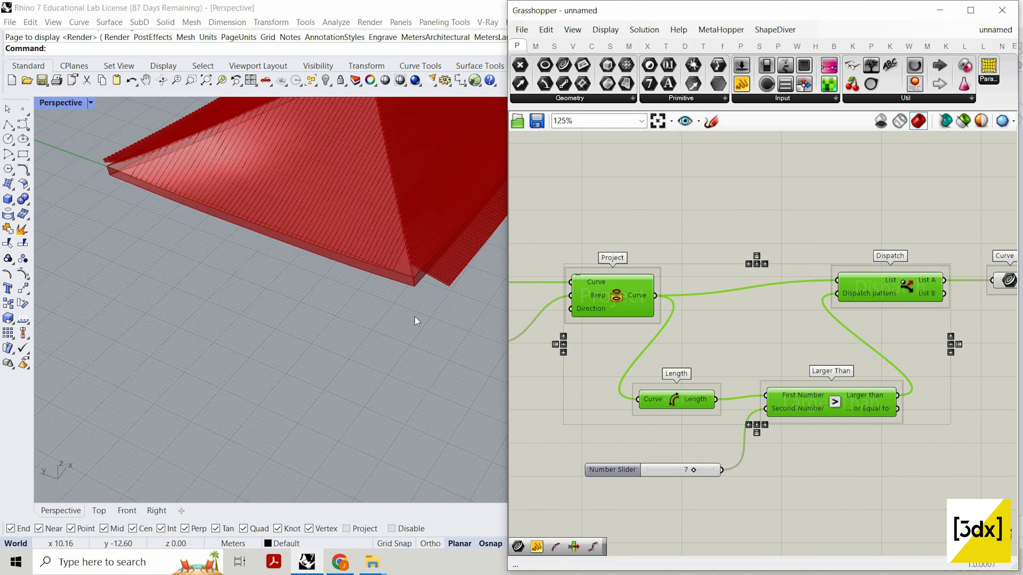
- Lower the length threshold on the slider feeding the lower Larger Than component
{"action": "scroll", "coordinate": [397, 293], "scroll_direction": "up", "scroll_amount": 5}
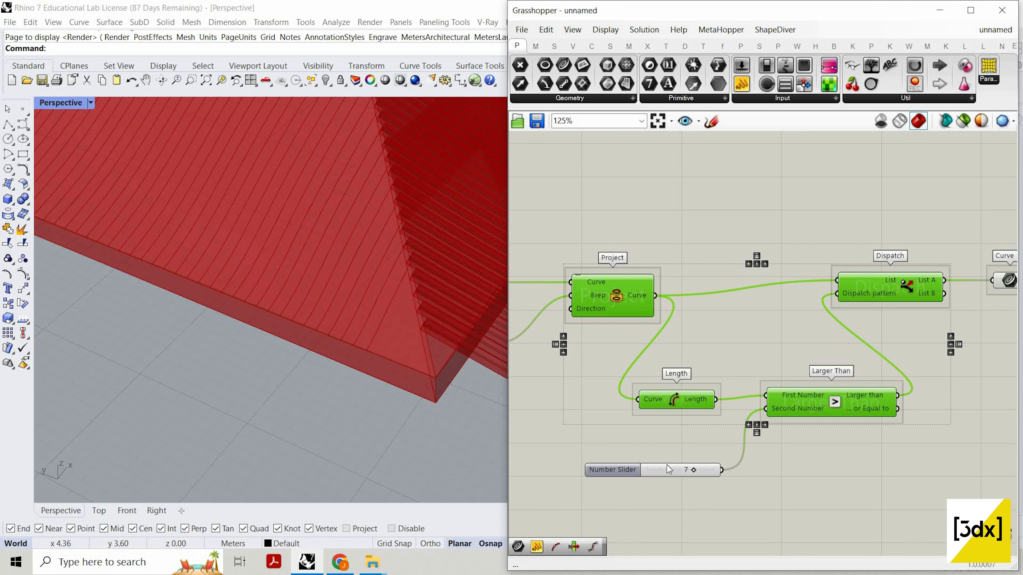
{"action": "left_click_drag", "start_coordinate": [692, 471], "coordinate": [672, 469]}
{"action": "scroll", "coordinate": [366, 327], "scroll_direction": "down", "scroll_amount": 5}
{"action": "right_click_drag", "start_coordinate": [833, 355], "coordinate": [607, 398]}
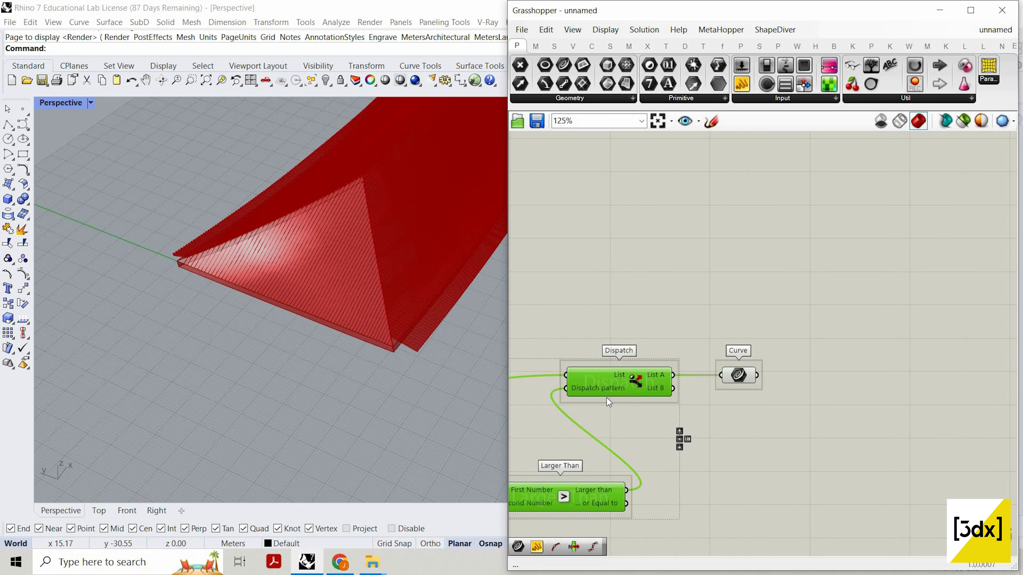
- Try feeding the lower Curve parameter's triangular-end lines into the Curve input of the existing Extend Curve component
{"action": "left_click", "coordinate": [738, 376]}
{"action": "scroll", "coordinate": [669, 298], "scroll_direction": "down", "scroll_amount": 8}
{"action": "scroll", "coordinate": [763, 296], "scroll_direction": "up", "scroll_amount": 7}
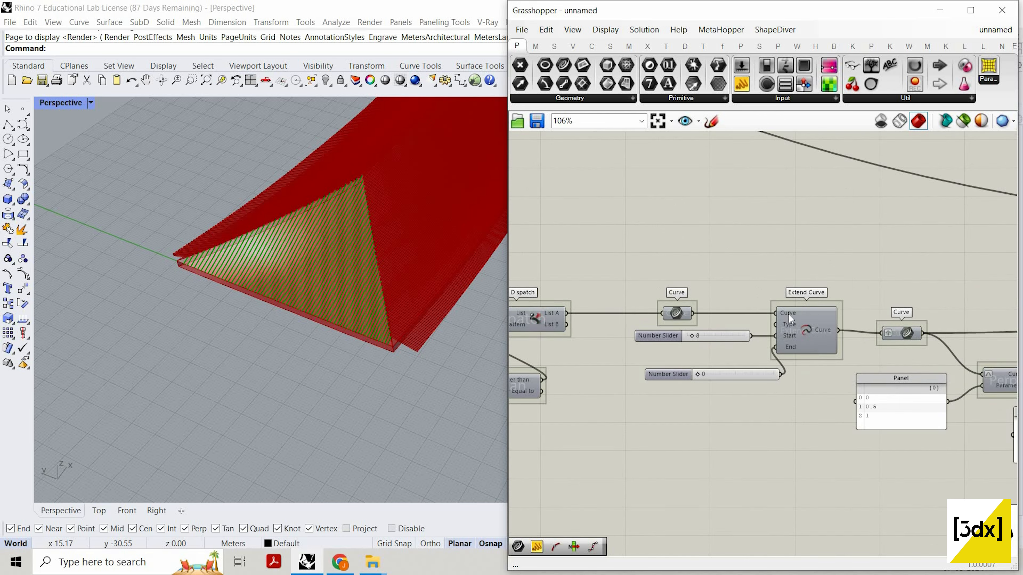
{"action": "scroll", "coordinate": [789, 315], "scroll_direction": "down", "scroll_amount": 6}
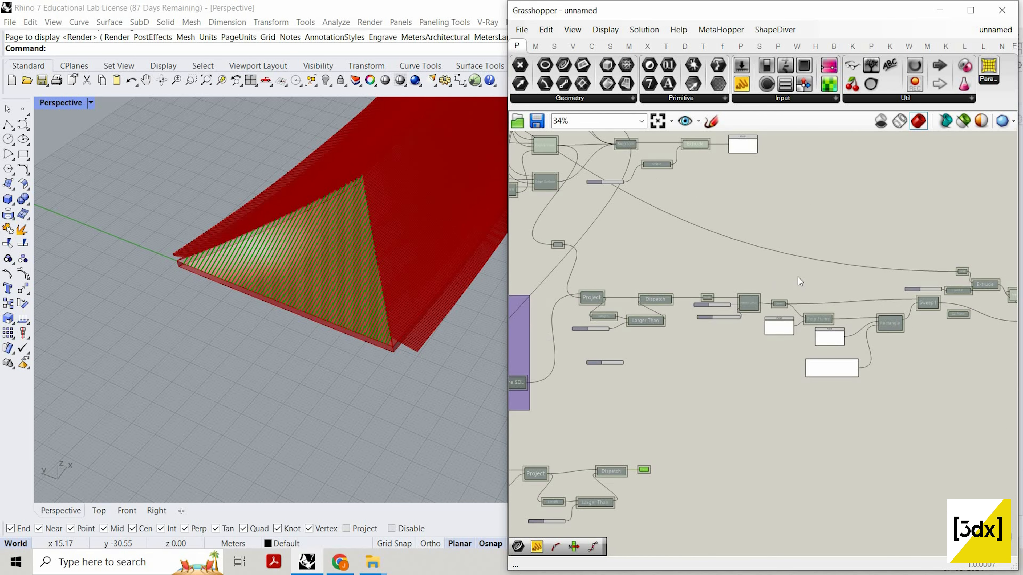
{"action": "scroll", "coordinate": [693, 259], "scroll_direction": "up", "scroll_amount": 5}
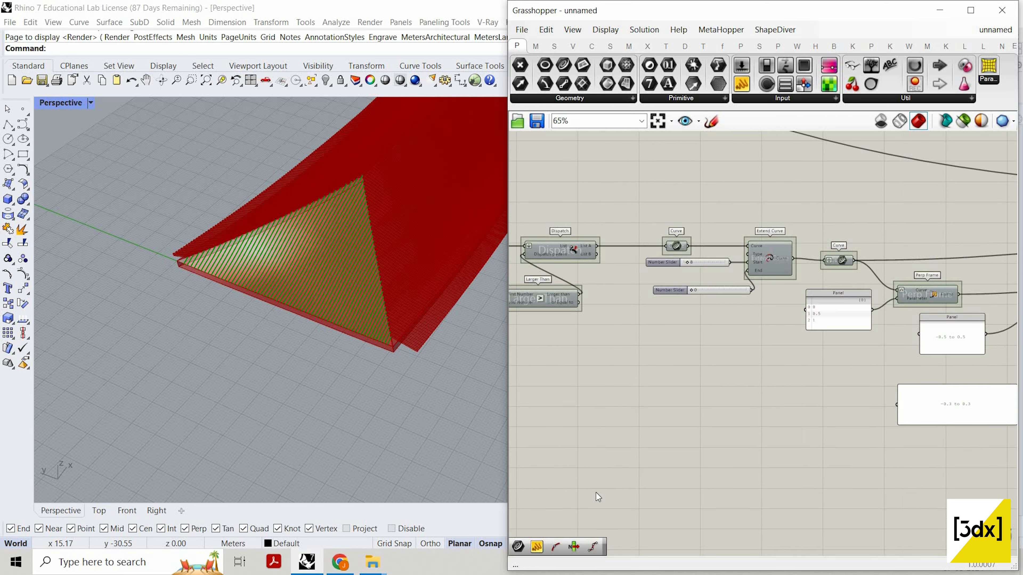
{"action": "scroll", "coordinate": [623, 476], "scroll_direction": "up", "scroll_amount": 5}
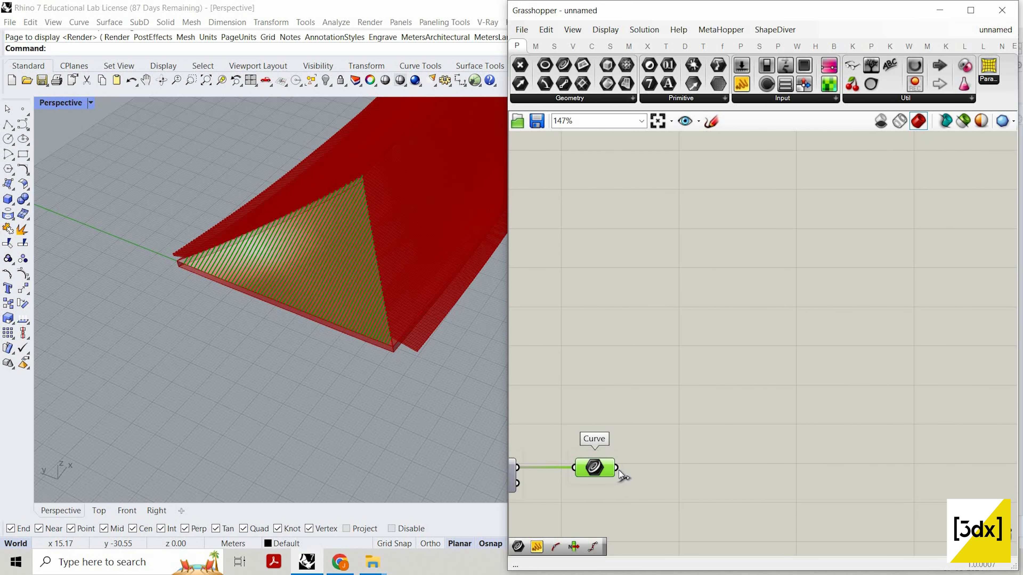
{"action": "left_click_drag", "start_coordinate": [617, 469], "coordinate": [785, 142]}
{"action": "scroll", "coordinate": [722, 283], "scroll_direction": "down", "scroll_amount": 5}
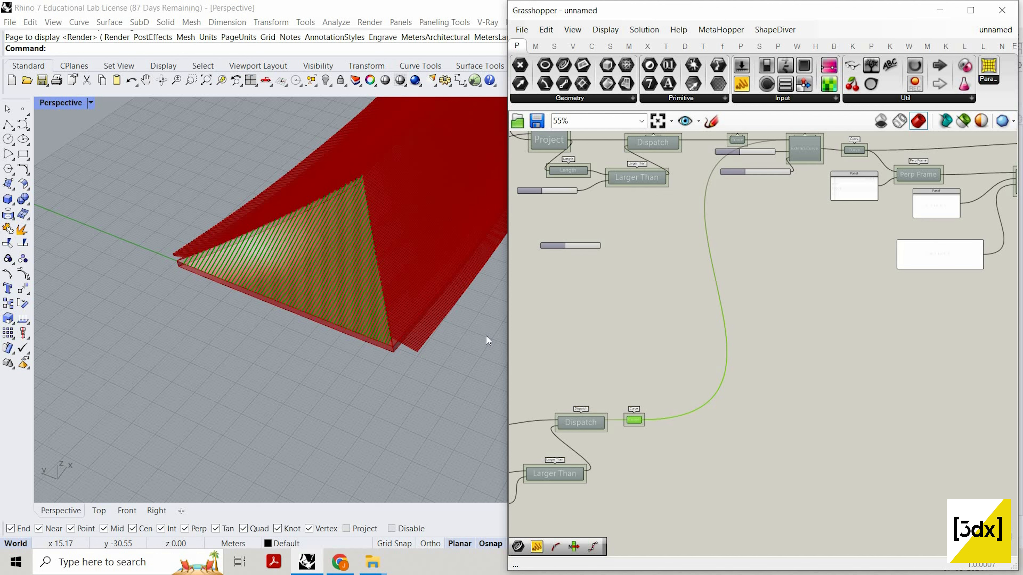
{"action": "scroll", "coordinate": [751, 359], "scroll_direction": "down", "scroll_amount": 3}
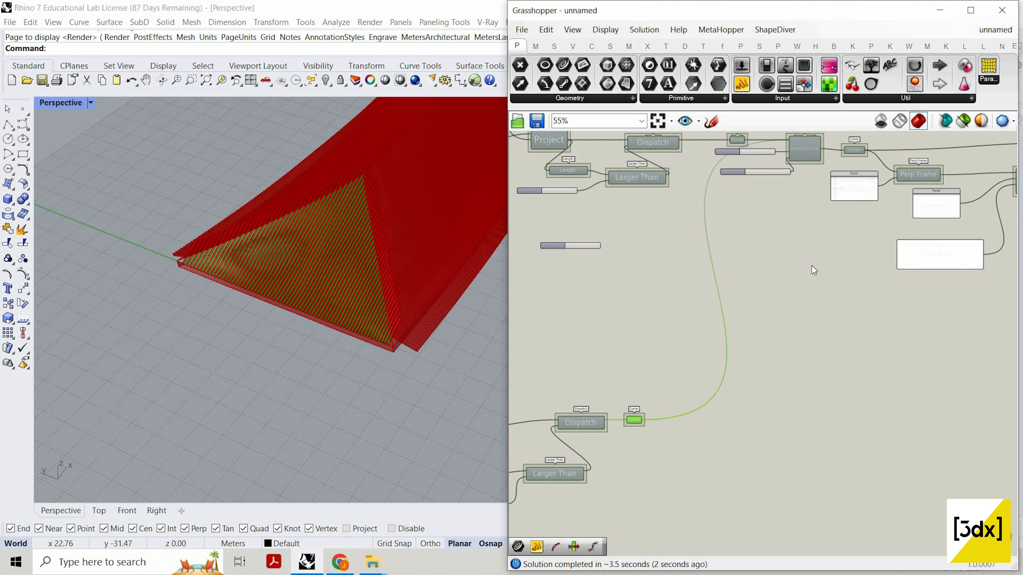
- Examine the component chain after Extend Curve and the beams along the roof's triangular end
{"action": "scroll", "coordinate": [720, 271], "scroll_direction": "up", "scroll_amount": 3}
{"action": "right_click_drag", "start_coordinate": [720, 270], "coordinate": [633, 272]}
{"action": "scroll", "coordinate": [778, 247], "scroll_direction": "up", "scroll_amount": 3}
{"action": "right_click_drag", "start_coordinate": [777, 247], "coordinate": [685, 305]}
{"action": "scroll", "coordinate": [684, 305], "scroll_direction": "down", "scroll_amount": 6}
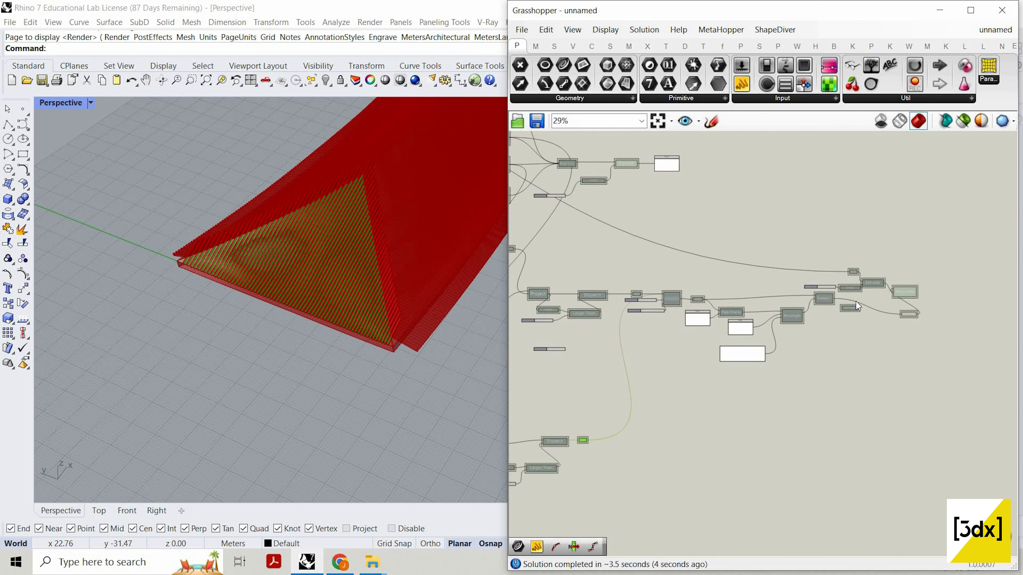
{"action": "scroll", "coordinate": [931, 307], "scroll_direction": "up", "scroll_amount": 3}
{"action": "right_click_drag", "start_coordinate": [930, 307], "coordinate": [883, 326]}
{"action": "scroll", "coordinate": [883, 326], "scroll_direction": "down", "scroll_amount": 5}
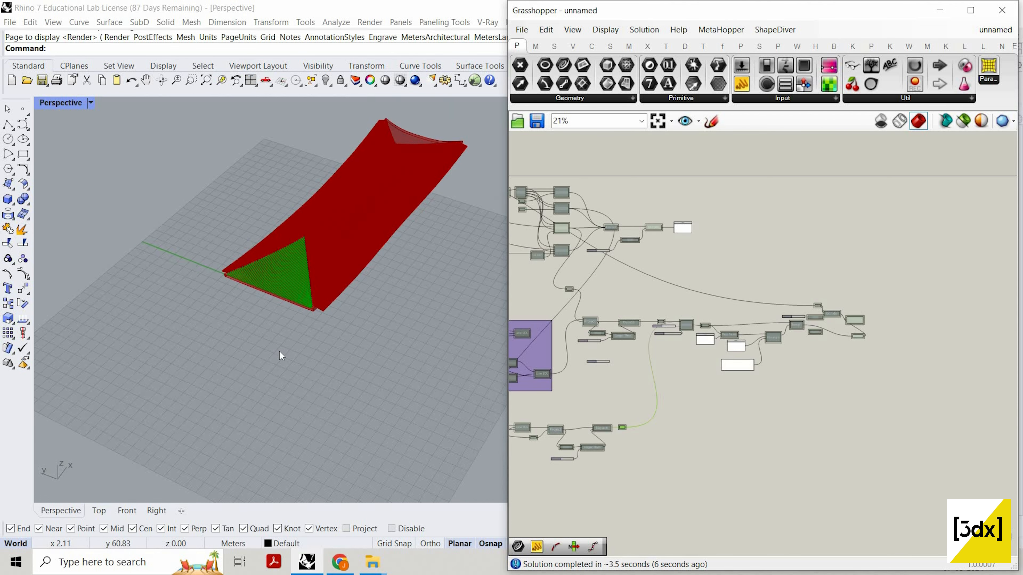
{"action": "scroll", "coordinate": [386, 291], "scroll_direction": "up", "scroll_amount": 3}
{"action": "scroll", "coordinate": [354, 387], "scroll_direction": "up", "scroll_amount": 3}
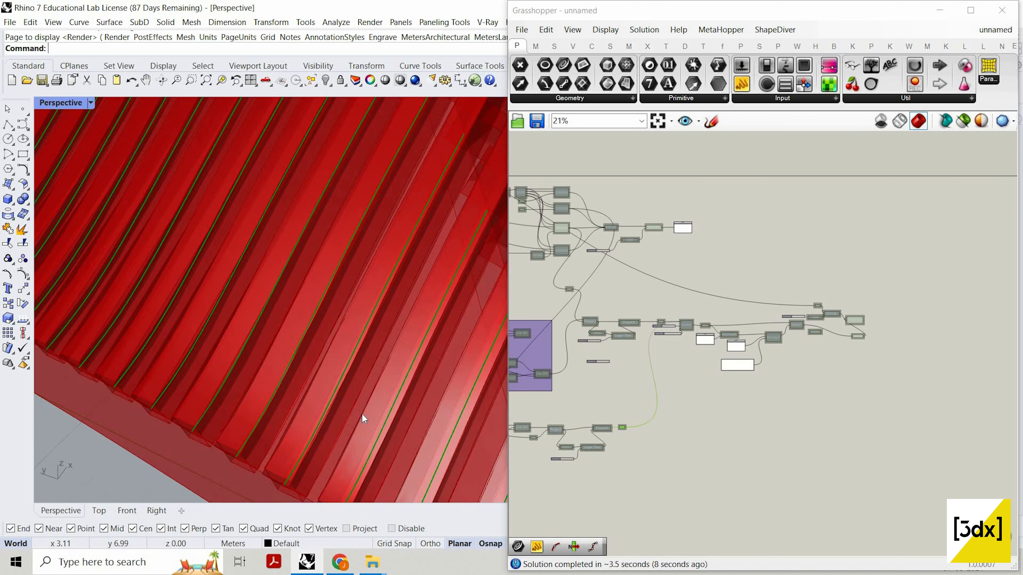
{"action": "right_click_drag", "start_coordinate": [342, 300], "coordinate": [375, 240]}
{"action": "scroll", "coordinate": [804, 374], "scroll_direction": "down", "scroll_amount": 4}
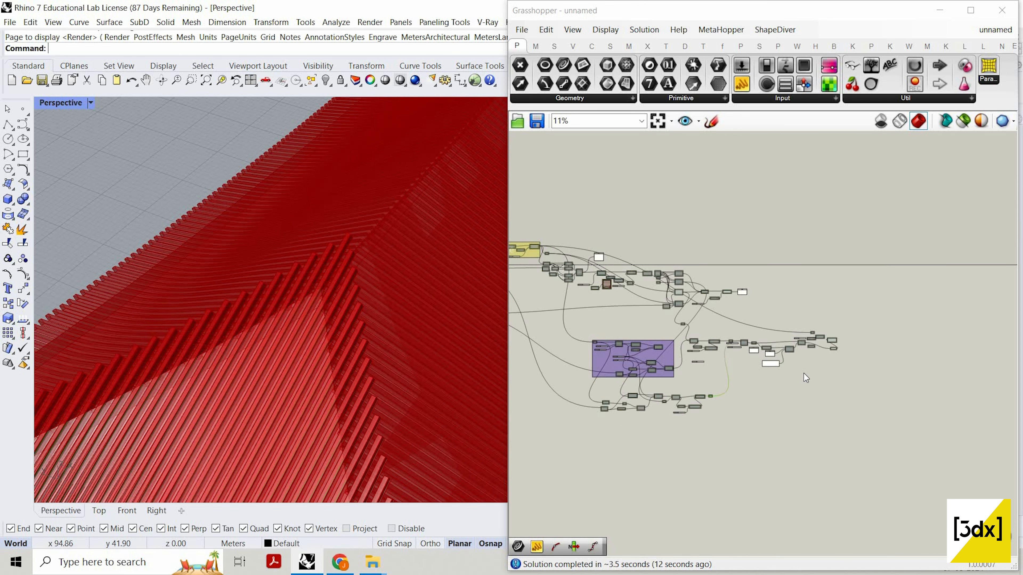
- Disconnect the lower Curve parameter from the existing Extend Curve component
{"action": "scroll", "coordinate": [761, 361], "scroll_direction": "up", "scroll_amount": 4}
{"action": "scroll", "coordinate": [725, 401], "scroll_direction": "up", "scroll_amount": 5}
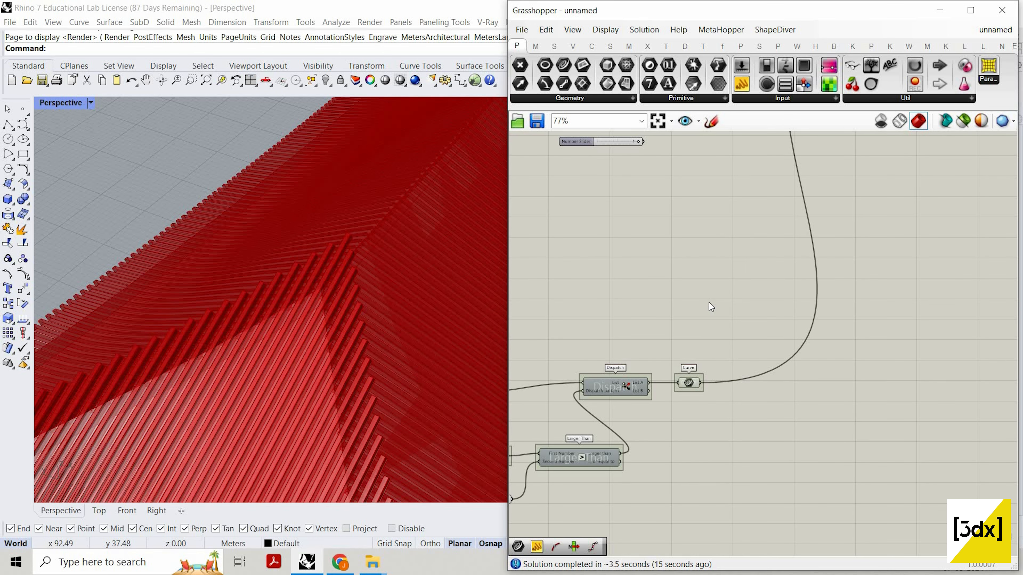
{"action": "left_click", "coordinate": [663, 342]}
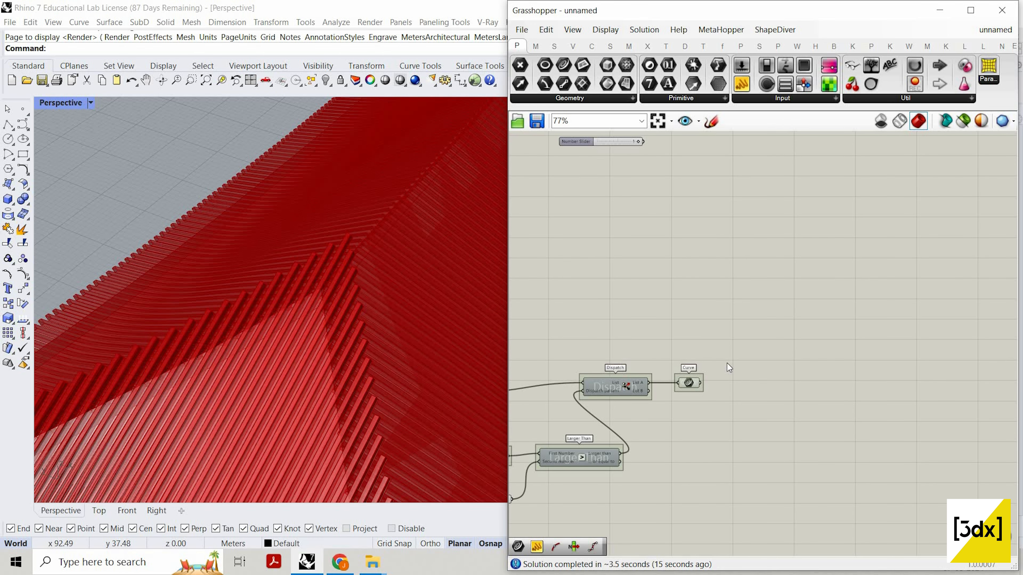
{"action": "scroll", "coordinate": [748, 329], "scroll_direction": "down", "scroll_amount": 5}
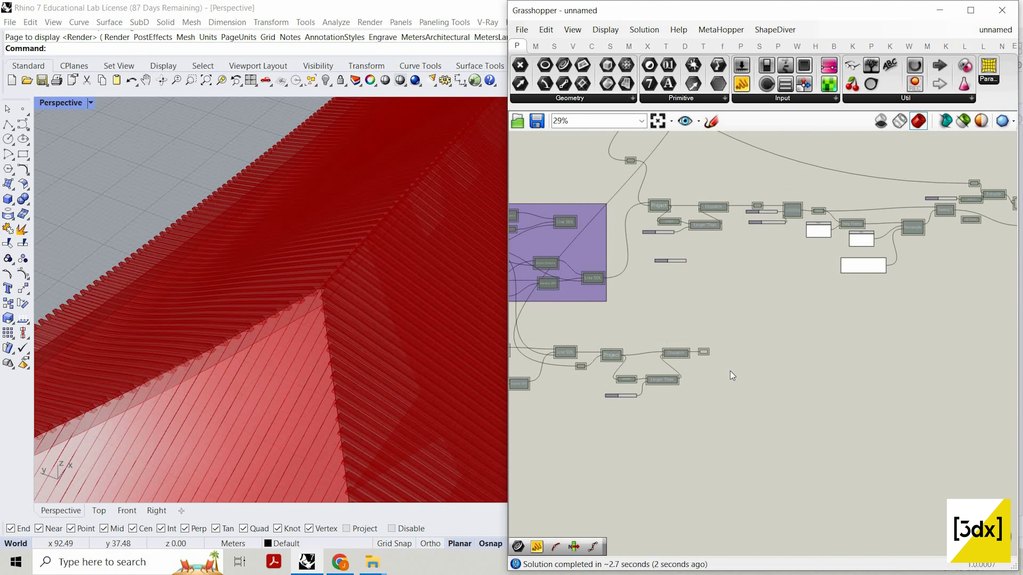
{"action": "scroll", "coordinate": [731, 371], "scroll_direction": "up", "scroll_amount": 2}
{"action": "scroll", "coordinate": [328, 226], "scroll_direction": "down", "scroll_amount": 3}
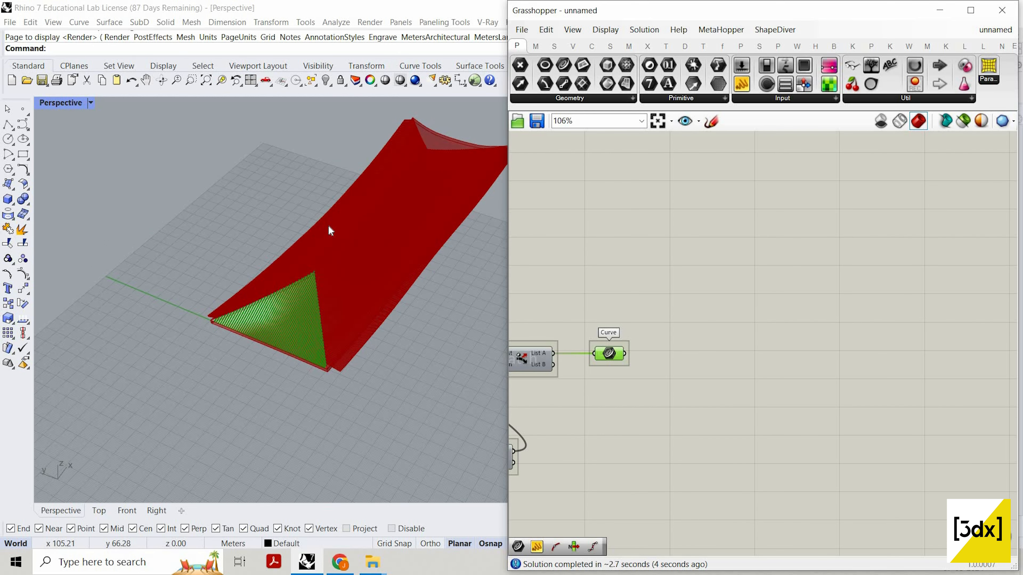
- Duplicate the component chain from Extend Curve through Sweep1 and place the copy below, near the triangular-end Curve parameter
{"action": "double_click", "coordinate": [815, 363]}
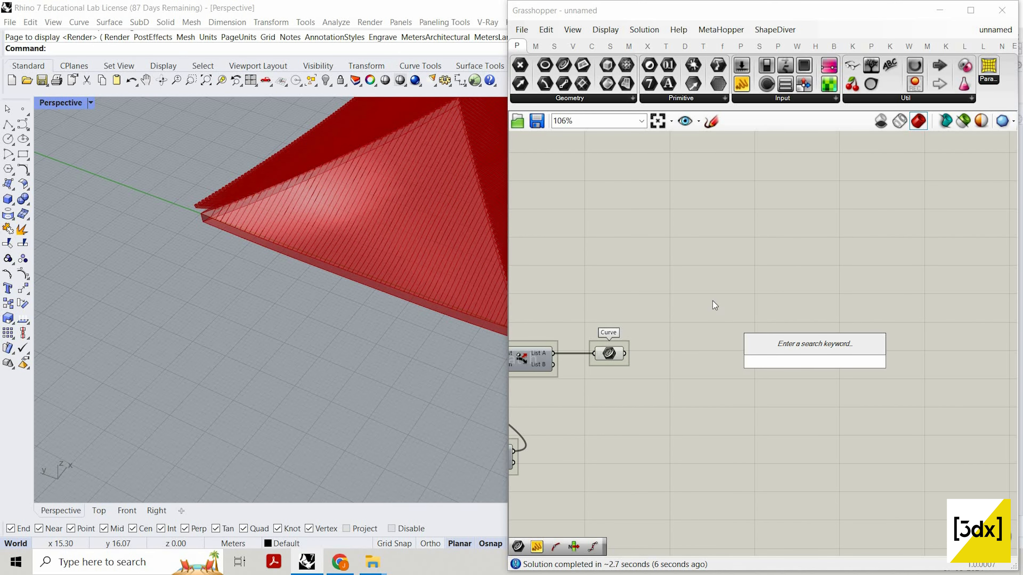
{"action": "right_click_drag", "start_coordinate": [714, 305], "coordinate": [630, 233]}
{"action": "left_click_drag", "start_coordinate": [635, 243], "coordinate": [642, 305]}
{"action": "scroll", "coordinate": [644, 302], "scroll_direction": "down", "scroll_amount": 1}
{"action": "right_click_drag", "start_coordinate": [746, 256], "coordinate": [538, 250]}
{"action": "left_click_drag", "start_coordinate": [537, 250], "coordinate": [1019, 371]}
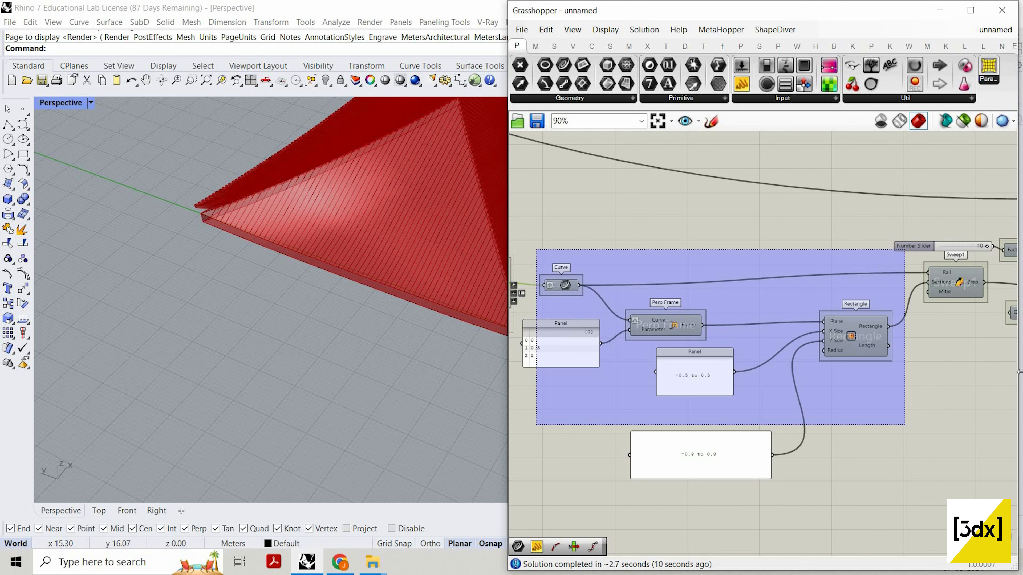
{"action": "left_click_drag", "start_coordinate": [905, 425], "coordinate": [906, 424]}
{"action": "left_click_drag", "start_coordinate": [918, 279], "coordinate": [953, 351], "text": "shift"}
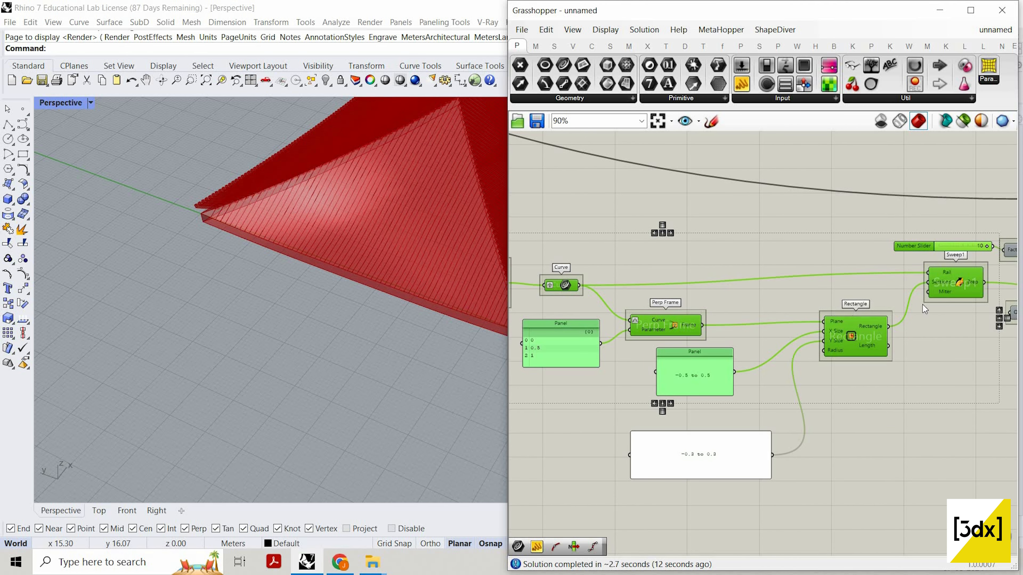
{"action": "scroll", "coordinate": [922, 305], "scroll_direction": "down", "scroll_amount": 2}
{"action": "right_click_drag", "start_coordinate": [922, 305], "coordinate": [881, 325]}
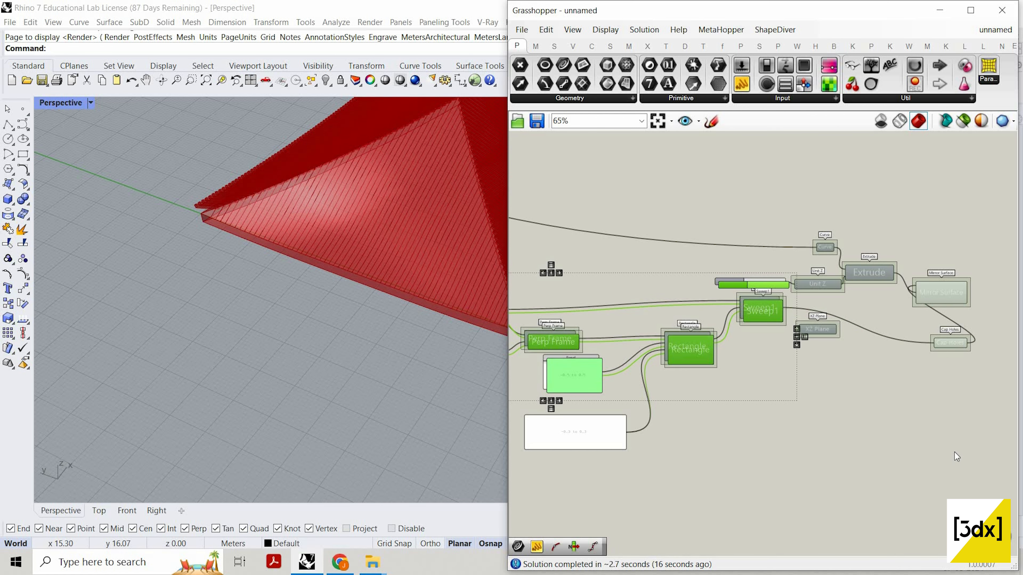
{"action": "scroll", "coordinate": [846, 483], "scroll_direction": "down", "scroll_amount": 5}
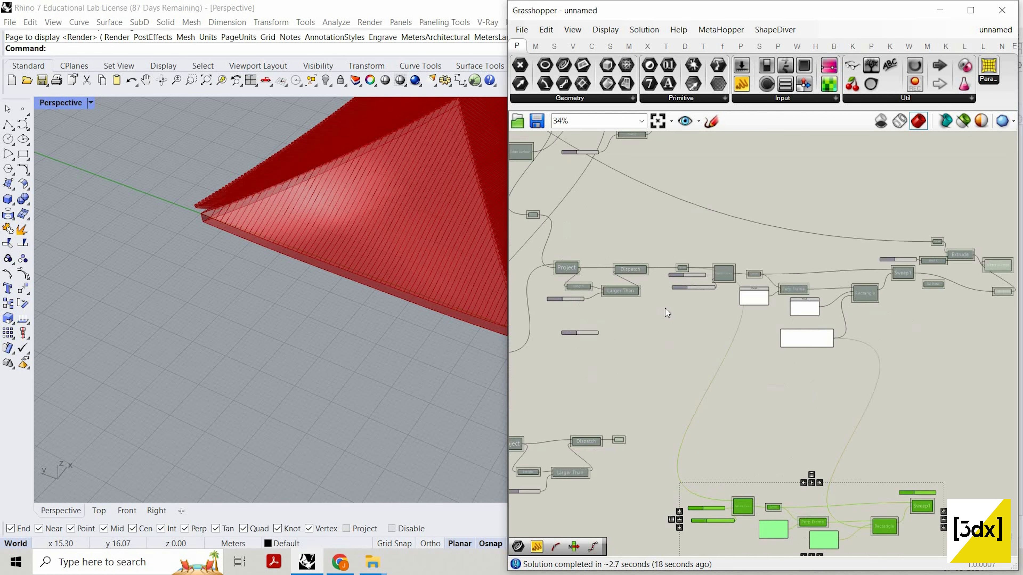
- Connect the triangular-end Curve parameter to the Curve input of the copied Extend Curve component
{"action": "scroll", "coordinate": [665, 309], "scroll_direction": "up", "scroll_amount": 7}
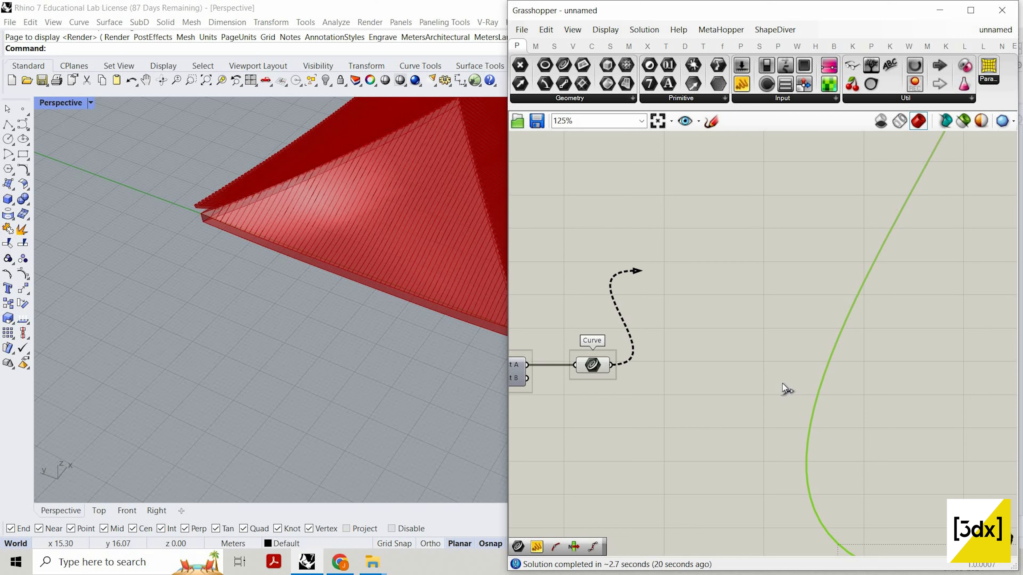
{"action": "scroll", "coordinate": [778, 354], "scroll_direction": "down", "scroll_amount": 4}
{"action": "scroll", "coordinate": [774, 311], "scroll_direction": "up", "scroll_amount": 4}
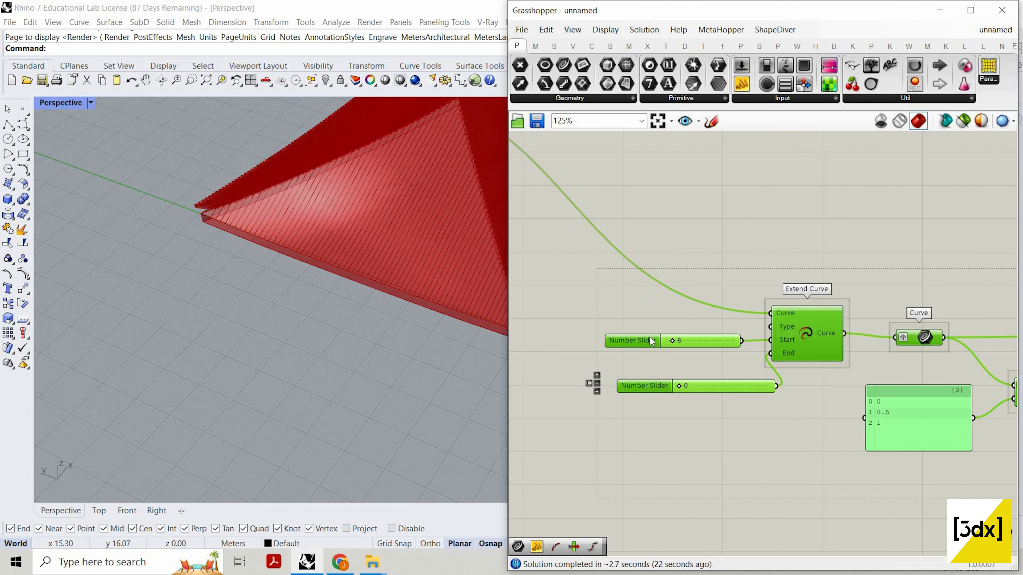
{"action": "scroll", "coordinate": [808, 337], "scroll_direction": "down", "scroll_amount": 3}
{"action": "scroll", "coordinate": [769, 418], "scroll_direction": "up", "scroll_amount": 5}
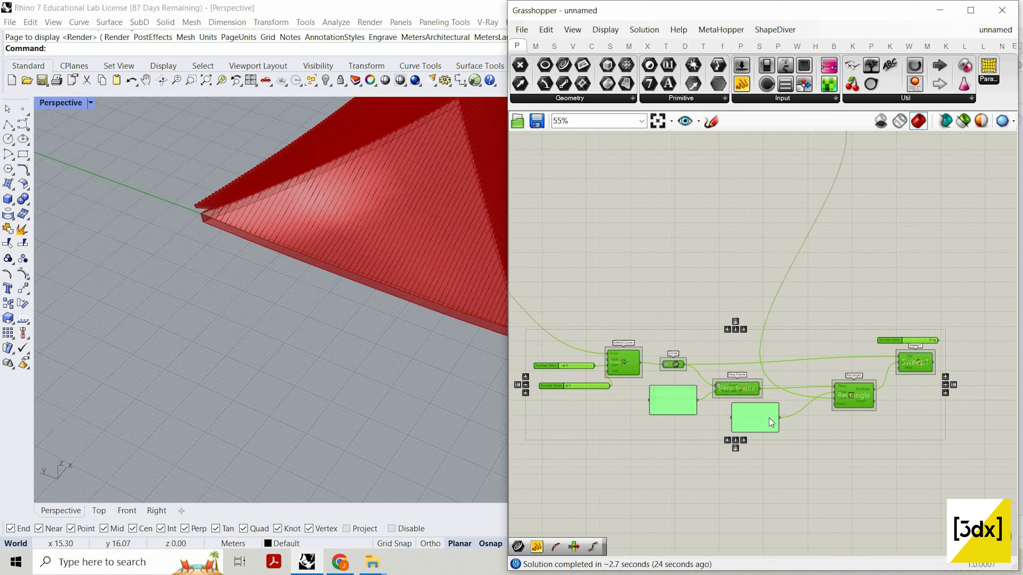
- Turn on the preview of the copied Sweep1 component to show the beams on the triangular end
{"action": "scroll", "coordinate": [878, 381], "scroll_direction": "down", "scroll_amount": 3}
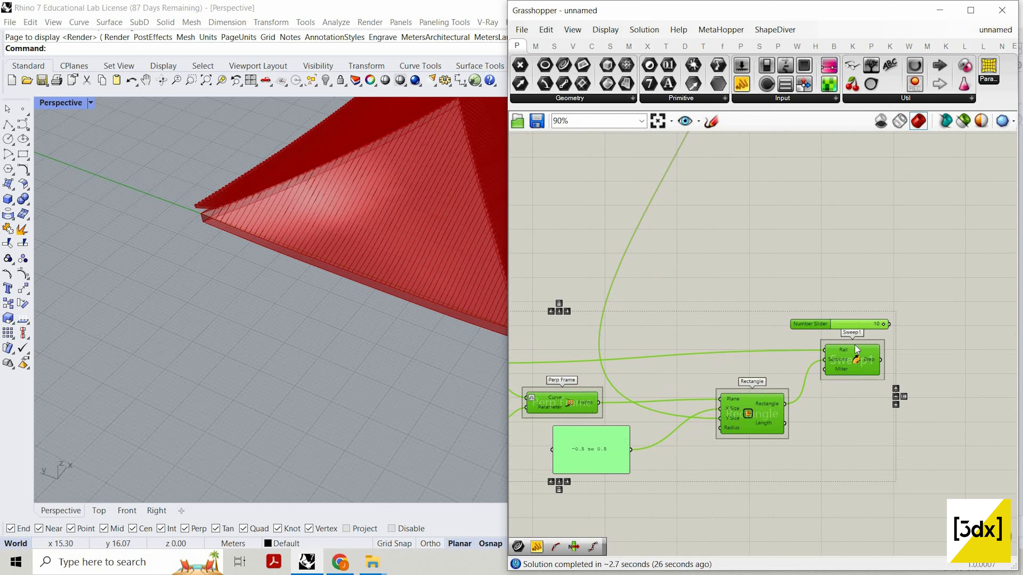
{"action": "scroll", "coordinate": [855, 345], "scroll_direction": "up", "scroll_amount": 3}
{"action": "right_click", "coordinate": [881, 311]}
{"action": "left_click", "coordinate": [834, 347]}
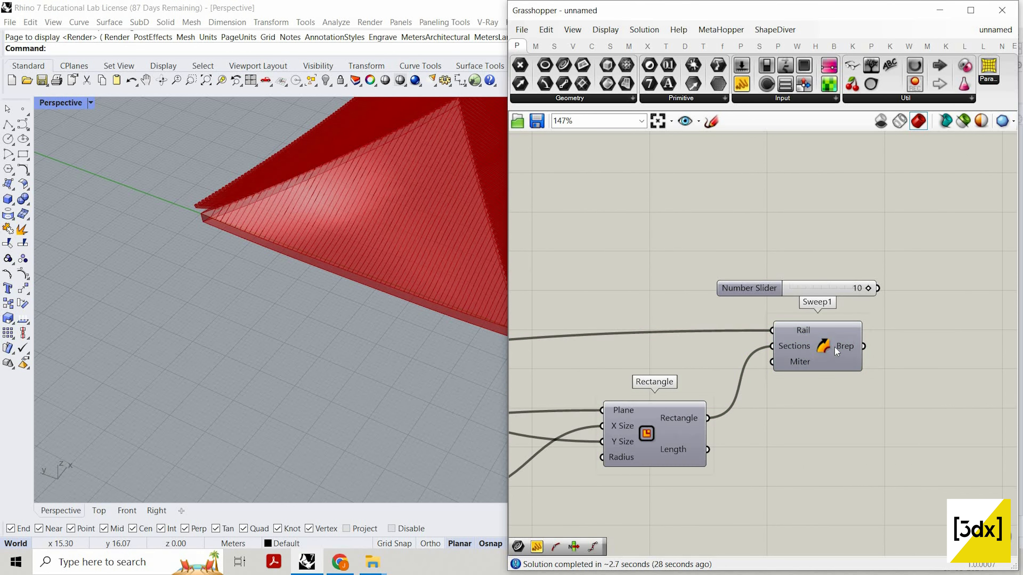
{"action": "right_click", "coordinate": [900, 316]}
{"action": "left_click", "coordinate": [915, 322]}
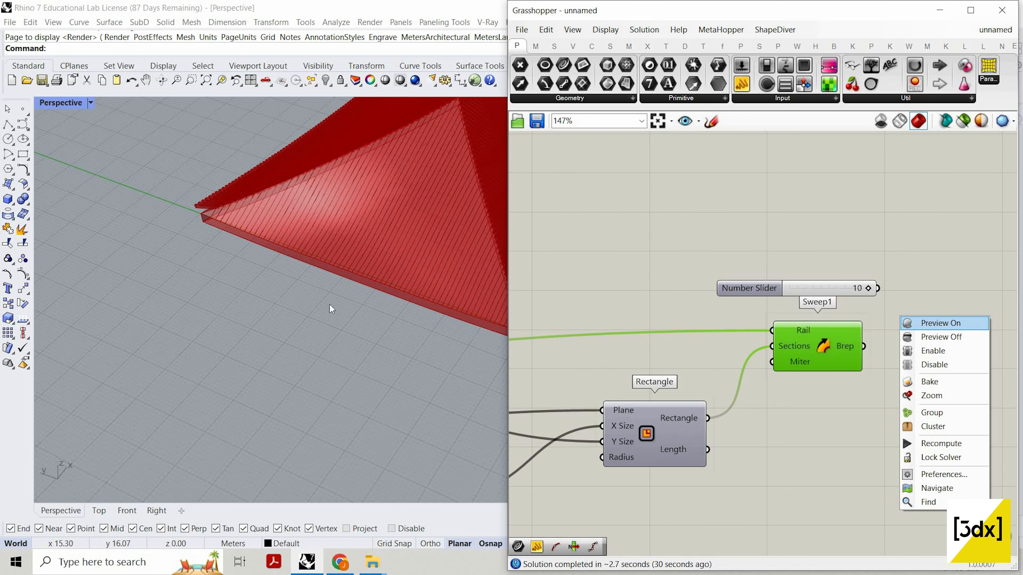
{"action": "scroll", "coordinate": [285, 269], "scroll_direction": "down", "scroll_amount": 10}
{"action": "scroll", "coordinate": [793, 355], "scroll_direction": "up", "scroll_amount": 2}
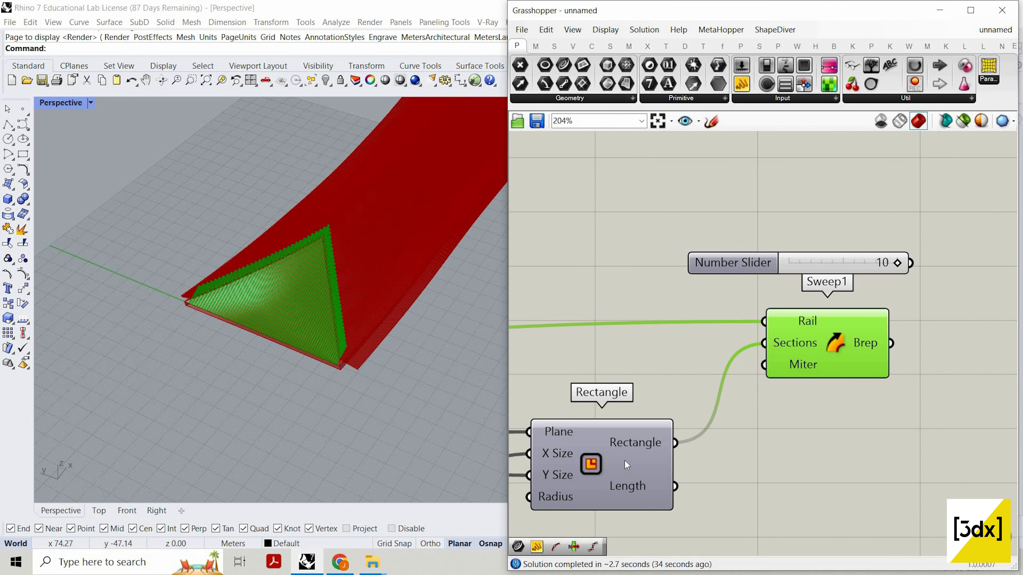
- Swap the extension sliders on the copied Extend Curve, feeding 8 into End and 0 into Start
{"action": "scroll", "coordinate": [625, 461], "scroll_direction": "down", "scroll_amount": 6}
{"action": "right_click_drag", "start_coordinate": [672, 478], "coordinate": [857, 450]}
{"action": "scroll", "coordinate": [563, 387], "scroll_direction": "up", "scroll_amount": 2}
{"action": "right_click_drag", "start_coordinate": [563, 387], "coordinate": [729, 375]}
{"action": "scroll", "coordinate": [735, 386], "scroll_direction": "up", "scroll_amount": 5}
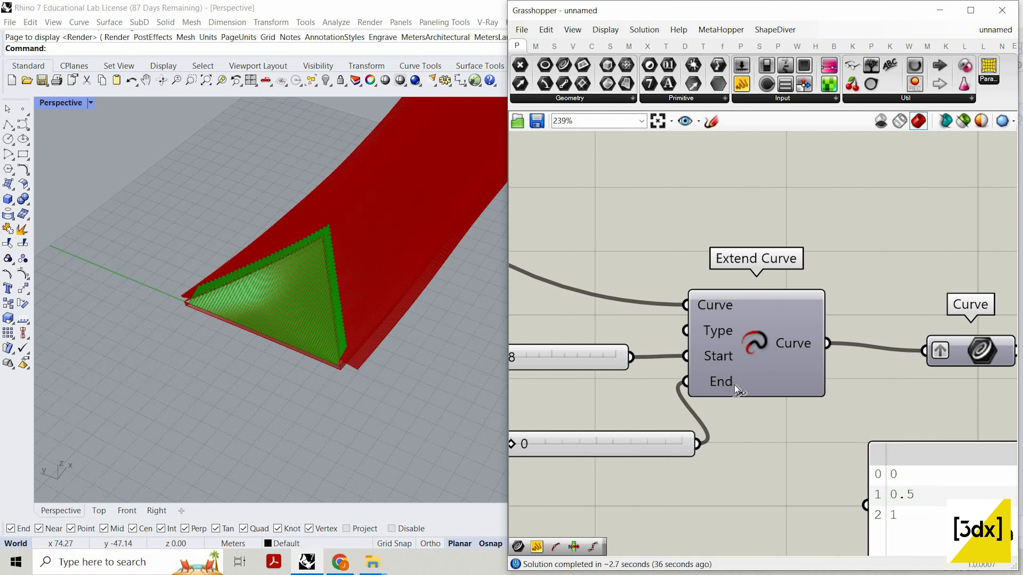
{"action": "scroll", "coordinate": [735, 386], "scroll_direction": "down", "scroll_amount": 3}
{"action": "right_click_drag", "start_coordinate": [626, 412], "coordinate": [713, 450]}
{"action": "scroll", "coordinate": [684, 392], "scroll_direction": "up", "scroll_amount": 4}
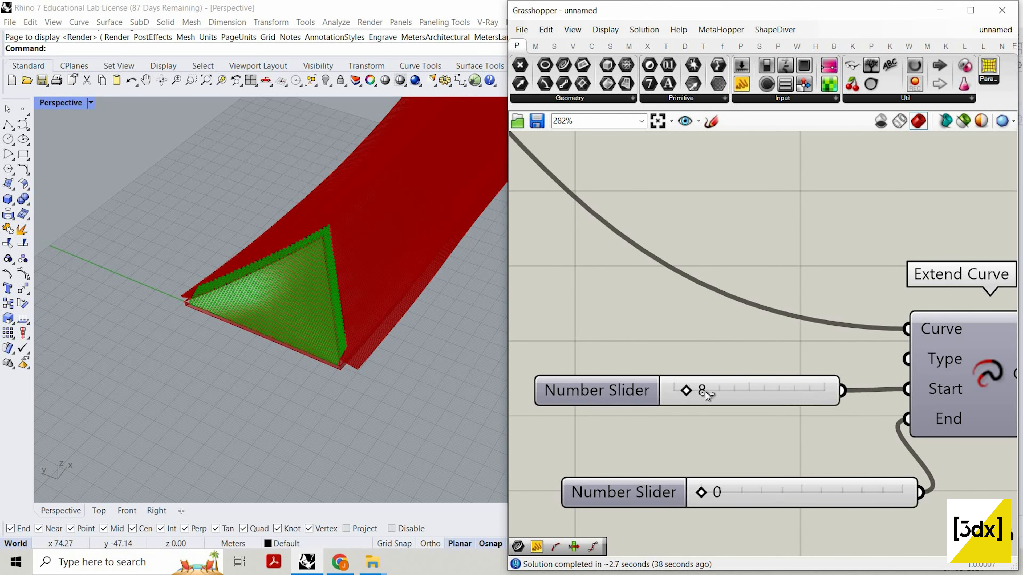
{"action": "left_click_drag", "start_coordinate": [721, 390], "coordinate": [688, 335]}
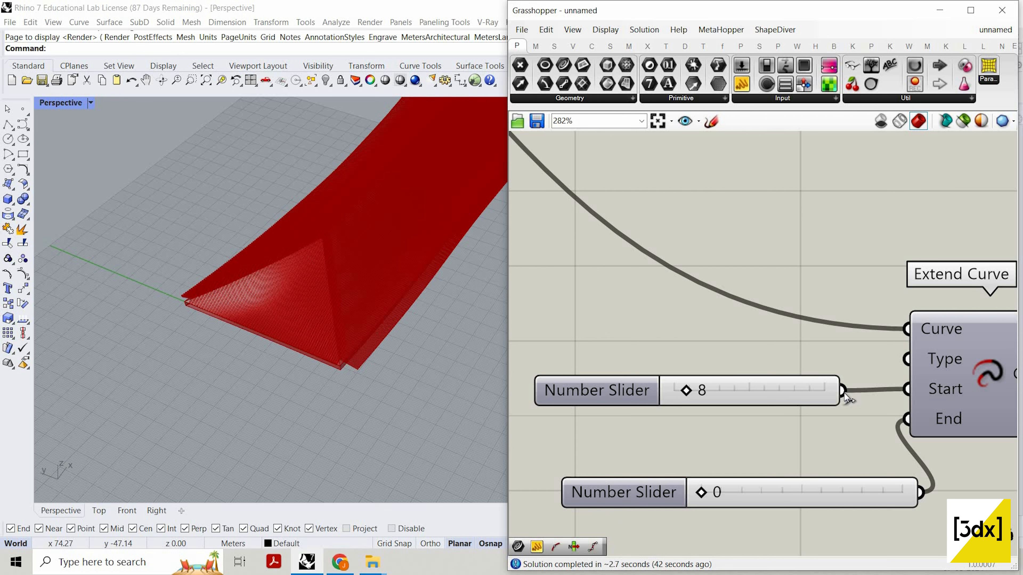
{"action": "left_click_drag", "start_coordinate": [899, 400], "coordinate": [905, 419]}
{"action": "left_click_drag", "start_coordinate": [920, 493], "coordinate": [905, 390]}
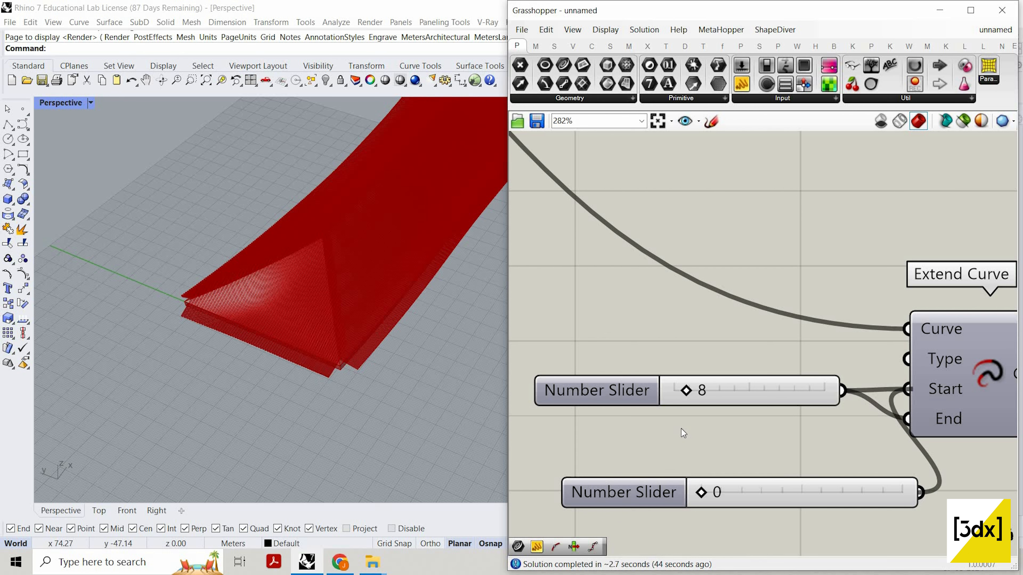
- Examine the extended beams at both triangular roof ends and the copied component chain that generates them
{"action": "scroll", "coordinate": [302, 305], "scroll_direction": "up", "scroll_amount": 6}
{"action": "right_click_drag", "start_coordinate": [302, 305], "coordinate": [281, 326]}
{"action": "scroll", "coordinate": [811, 427], "scroll_direction": "down", "scroll_amount": 2}
{"action": "scroll", "coordinate": [403, 268], "scroll_direction": "down", "scroll_amount": 10}
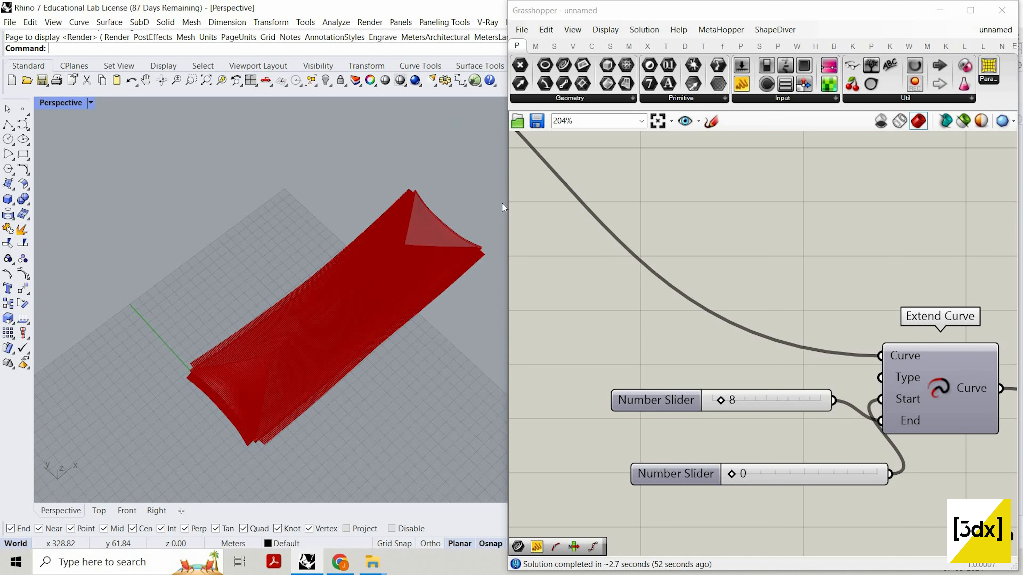
{"action": "scroll", "coordinate": [463, 201], "scroll_direction": "up", "scroll_amount": 8}
{"action": "scroll", "coordinate": [675, 322], "scroll_direction": "down", "scroll_amount": 11}
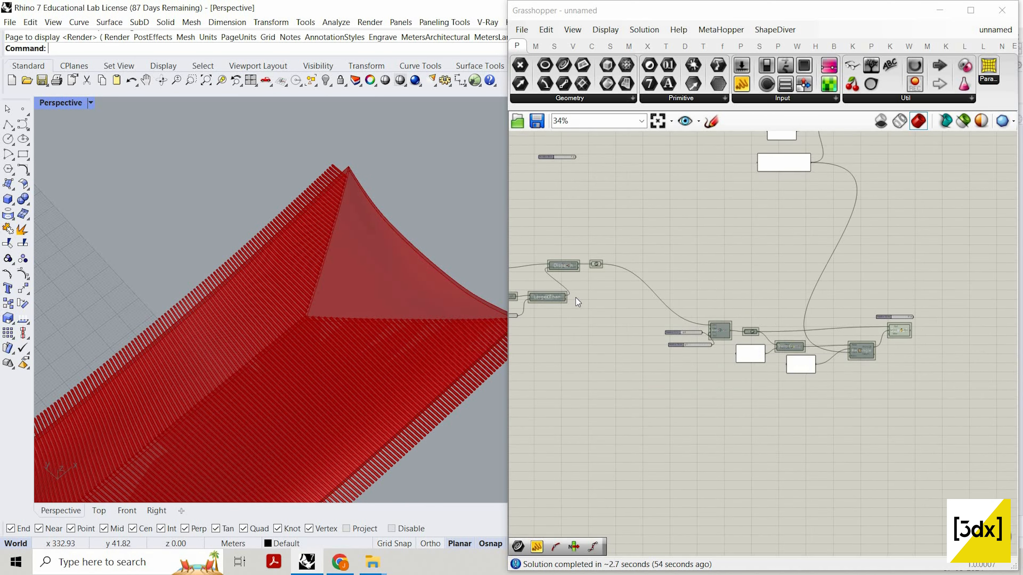
{"action": "scroll", "coordinate": [830, 361], "scroll_direction": "up", "scroll_amount": 4}
{"action": "scroll", "coordinate": [576, 298], "scroll_direction": "up", "scroll_amount": 4}
{"action": "scroll", "coordinate": [564, 359], "scroll_direction": "up", "scroll_amount": 2}
{"action": "left_click_drag", "start_coordinate": [576, 360], "coordinate": [576, 336]}
{"action": "left_click_drag", "start_coordinate": [577, 291], "coordinate": [569, 378]}
{"action": "scroll", "coordinate": [576, 292], "scroll_direction": "up", "scroll_amount": 3}
{"action": "left_click_drag", "start_coordinate": [605, 253], "coordinate": [551, 339]}
{"action": "scroll", "coordinate": [572, 300], "scroll_direction": "down", "scroll_amount": 10}
{"action": "scroll", "coordinate": [844, 286], "scroll_direction": "up", "scroll_amount": 4}
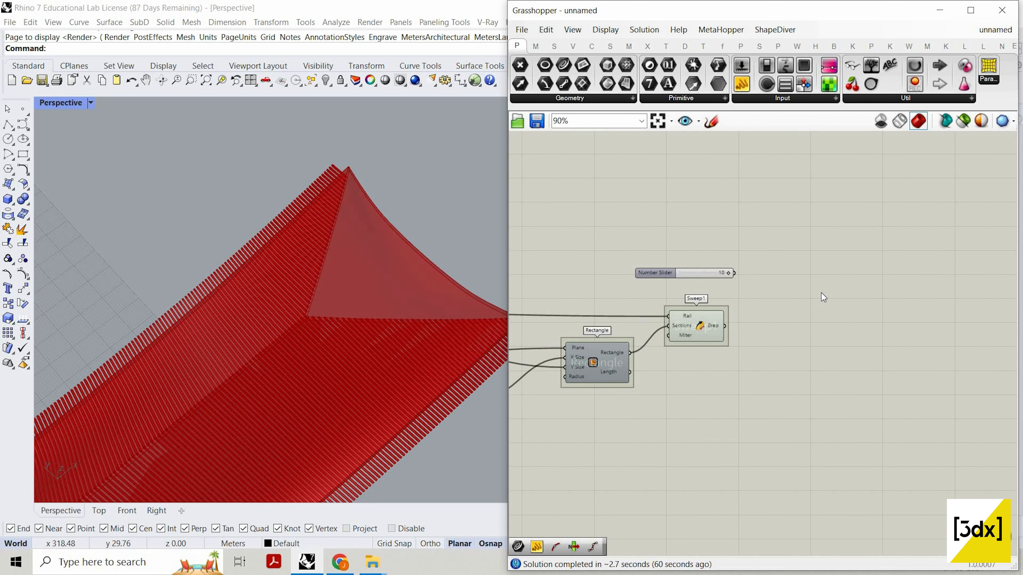
- Delete the unused number slider above the copied Sweep1 component
{"action": "scroll", "coordinate": [476, 214], "scroll_direction": "down", "scroll_amount": 10}
{"action": "scroll", "coordinate": [926, 274], "scroll_direction": "up", "scroll_amount": 2}
{"action": "scroll", "coordinate": [919, 353], "scroll_direction": "down", "scroll_amount": 4}
{"action": "scroll", "coordinate": [725, 300], "scroll_direction": "up", "scroll_amount": 3}
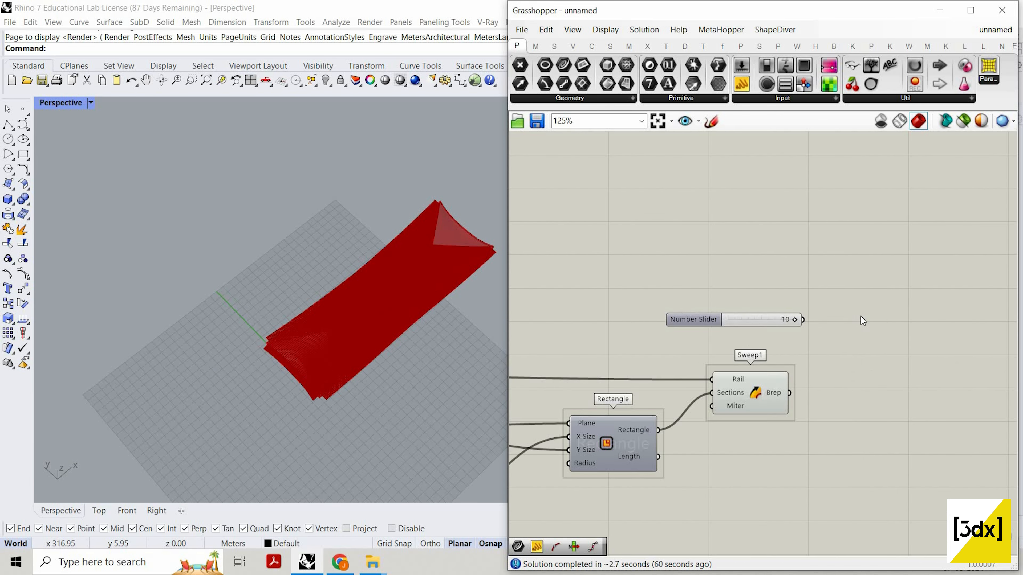
{"action": "left_click_drag", "start_coordinate": [761, 268], "coordinate": [894, 381]}
{"action": "left_click", "coordinate": [738, 318]}
{"action": "key", "text": "Delete"}
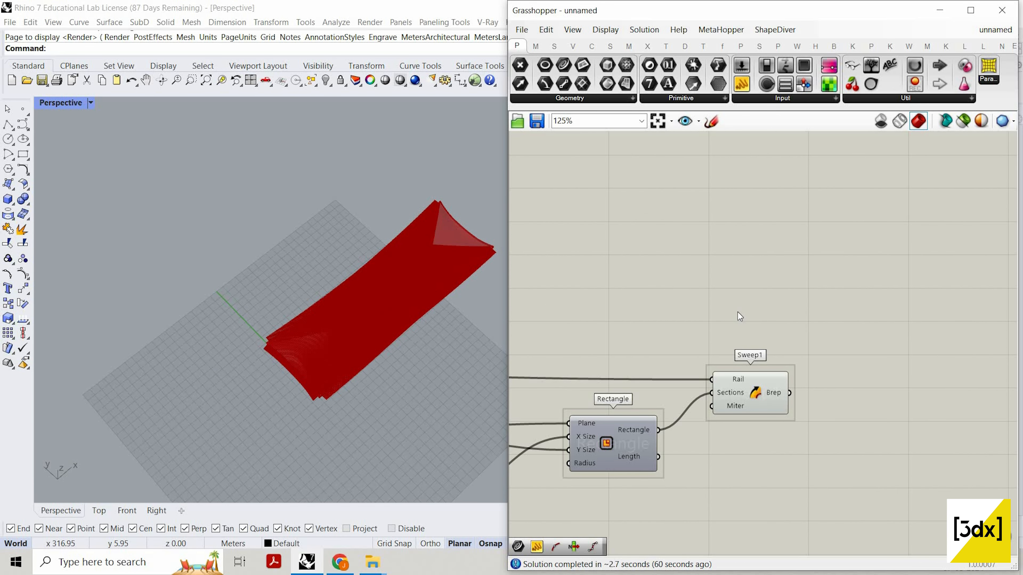
{"action": "scroll", "coordinate": [764, 312], "scroll_direction": "down", "scroll_amount": 2}
{"action": "scroll", "coordinate": [769, 318], "scroll_direction": "down", "scroll_amount": 2}
{"action": "right_click_drag", "start_coordinate": [582, 358], "coordinate": [751, 426]}
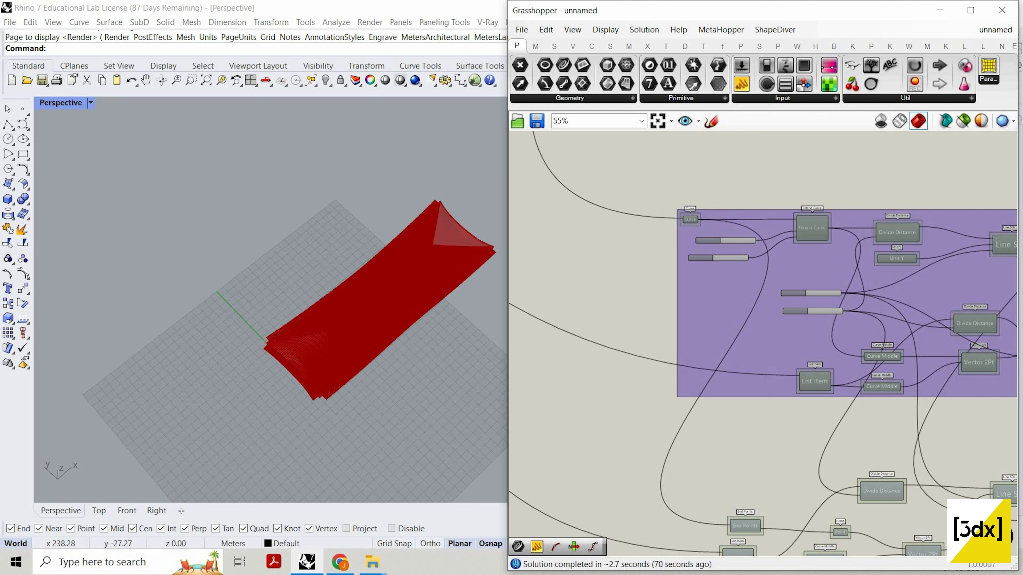
{"action": "double_click", "coordinate": [751, 426]}
{"action": "type", "text": "crv"}
{"action": "left_click", "coordinate": [798, 473]}
{"action": "type", "text": "mi"}
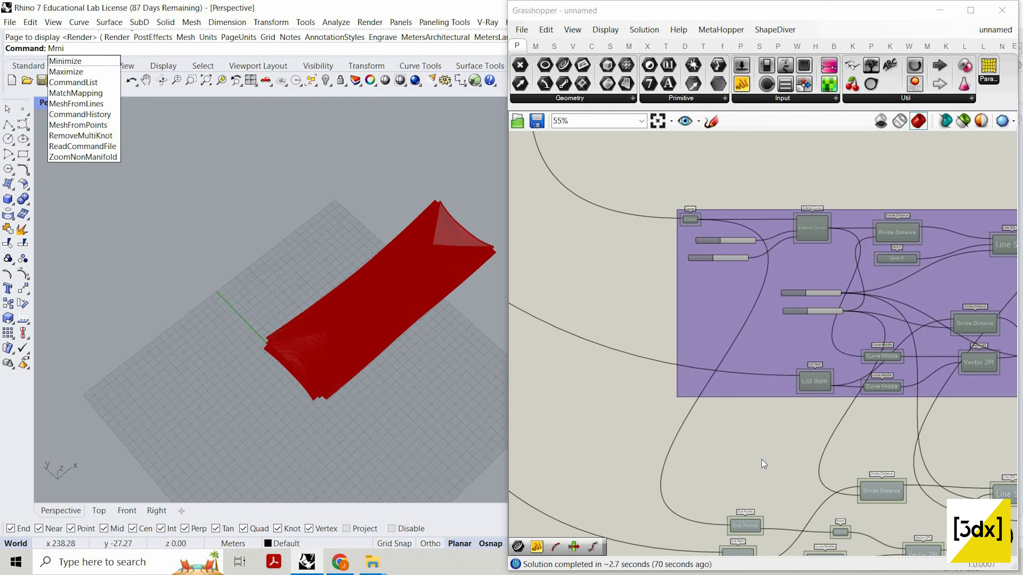
{"action": "key", "text": "Escape"}
- Add a Curve Middle component fed by the purple group's first Curve parameter and place it above the copied Sweep1
{"action": "double_click", "coordinate": [762, 460]}
{"action": "type", "text": "mid"}
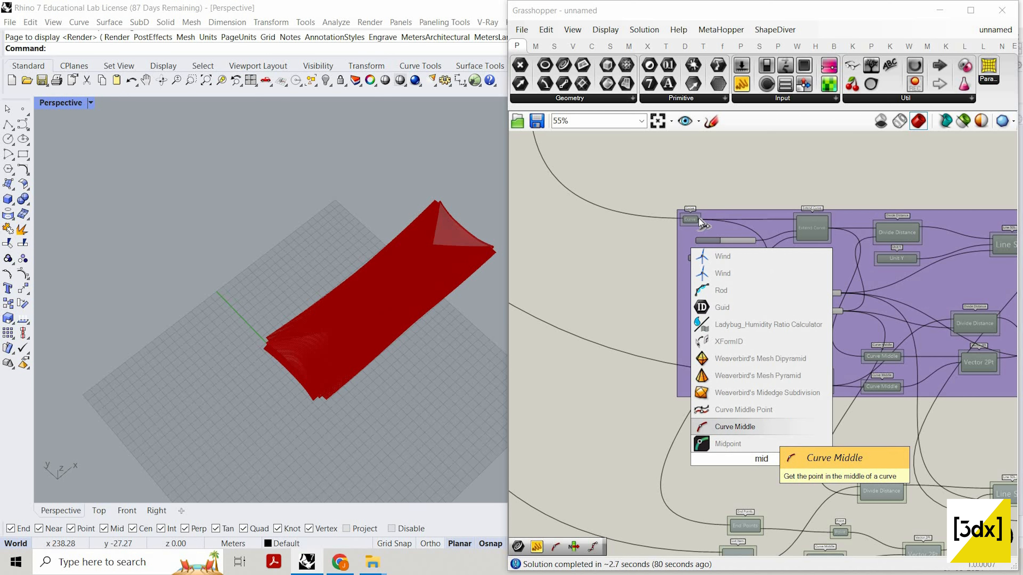
{"action": "left_click", "coordinate": [763, 427]}
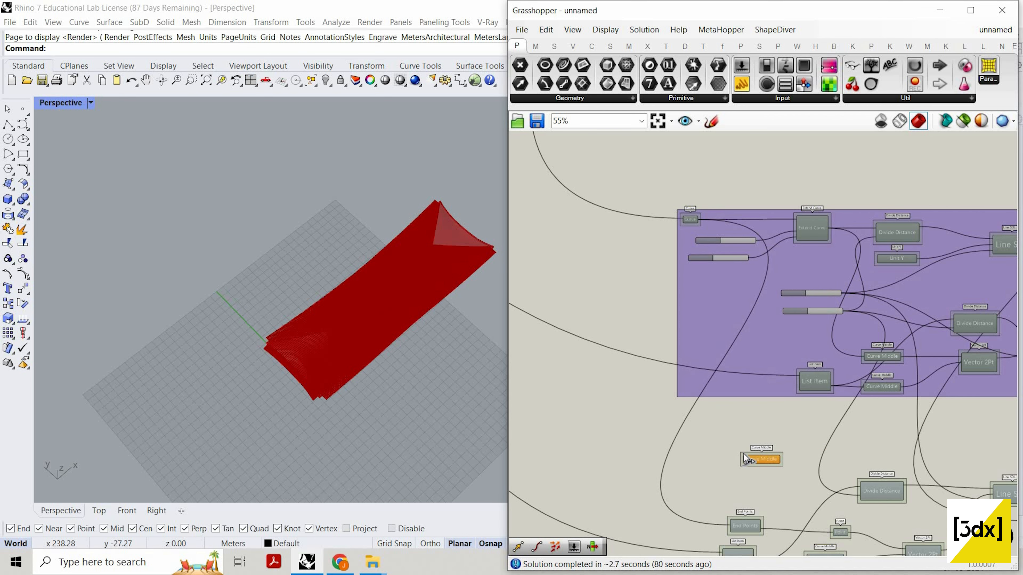
{"action": "left_click_drag", "start_coordinate": [731, 402], "coordinate": [745, 460]}
{"action": "left_click_drag", "start_coordinate": [760, 460], "coordinate": [759, 370]}
{"action": "scroll", "coordinate": [592, 313], "scroll_direction": "down", "scroll_amount": 7}
{"action": "scroll", "coordinate": [902, 393], "scroll_direction": "up", "scroll_amount": 2}
{"action": "scroll", "coordinate": [759, 369], "scroll_direction": "up", "scroll_amount": 10}
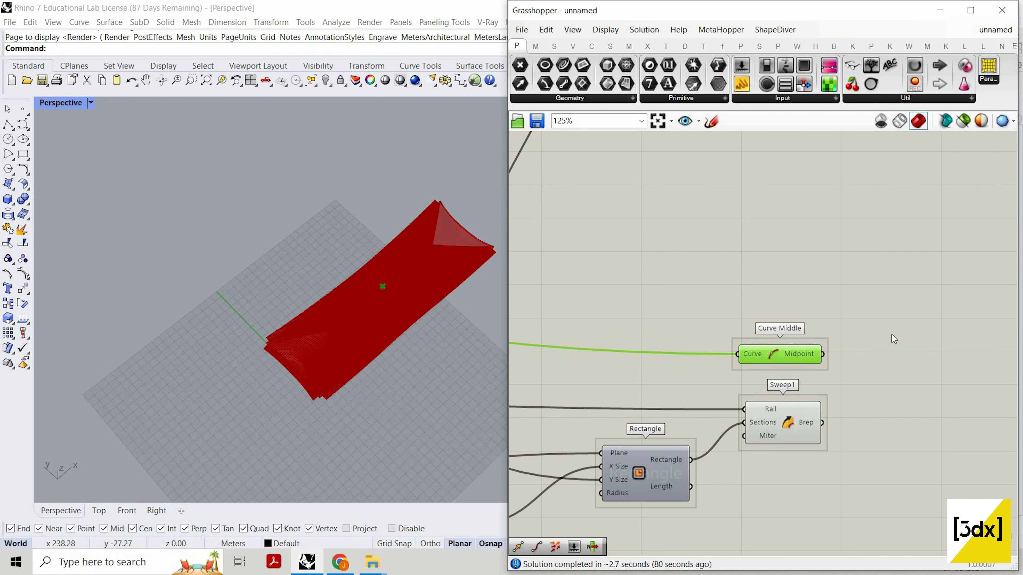
- Add a Line SDL component beside Curve Middle and use the curve's midpoint as the line's start
{"action": "double_click", "coordinate": [892, 334]}
{"action": "type", "text": "lid"}
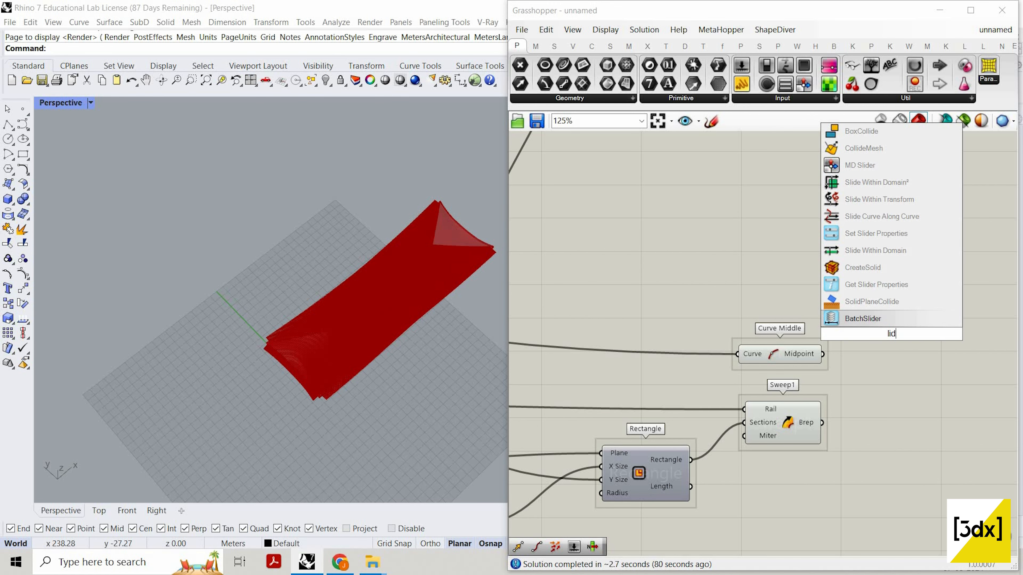
{"action": "type", "text": "e sd"}
{"action": "key", "text": "Return"}
{"action": "scroll", "coordinate": [913, 355], "scroll_direction": "up", "scroll_amount": 3}
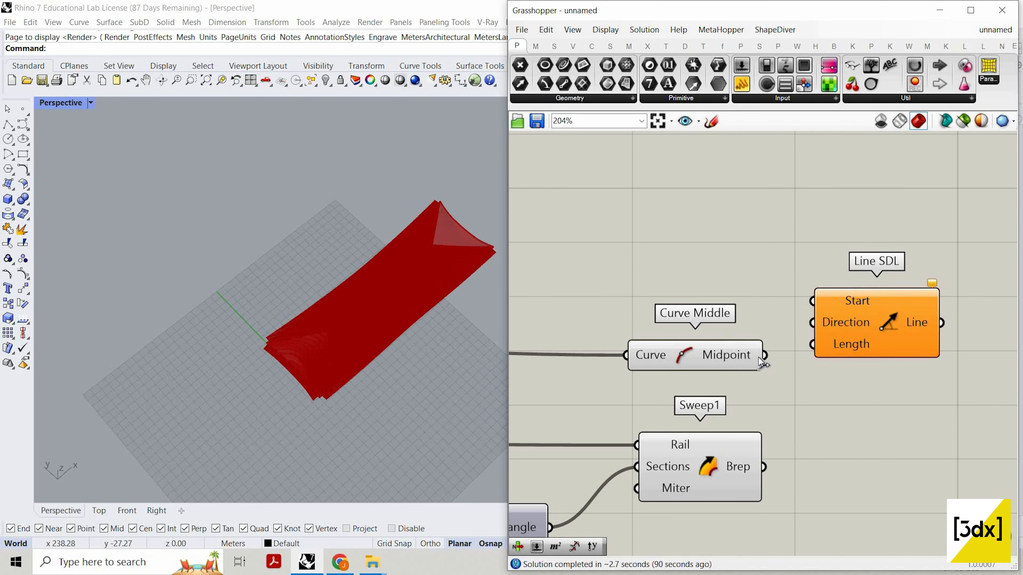
{"action": "left_click_drag", "start_coordinate": [764, 355], "coordinate": [812, 301]}
{"action": "left_click_drag", "start_coordinate": [935, 338], "coordinate": [1020, 359]}
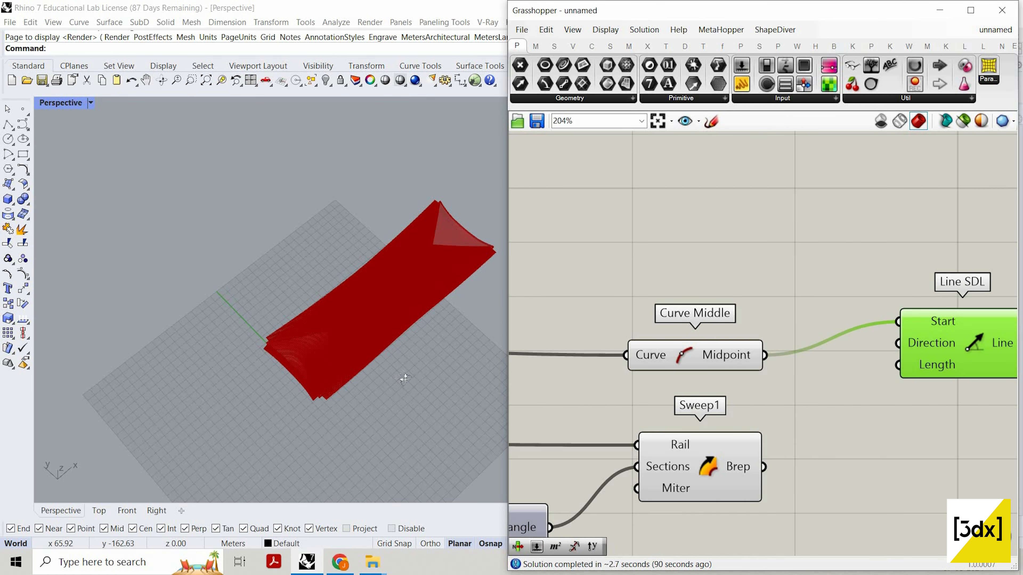
- Add a Unit Y vector as the Line SDL direction and arrange it beneath the Curve Middle component
{"action": "right_click_drag", "start_coordinate": [408, 375], "coordinate": [452, 336]}
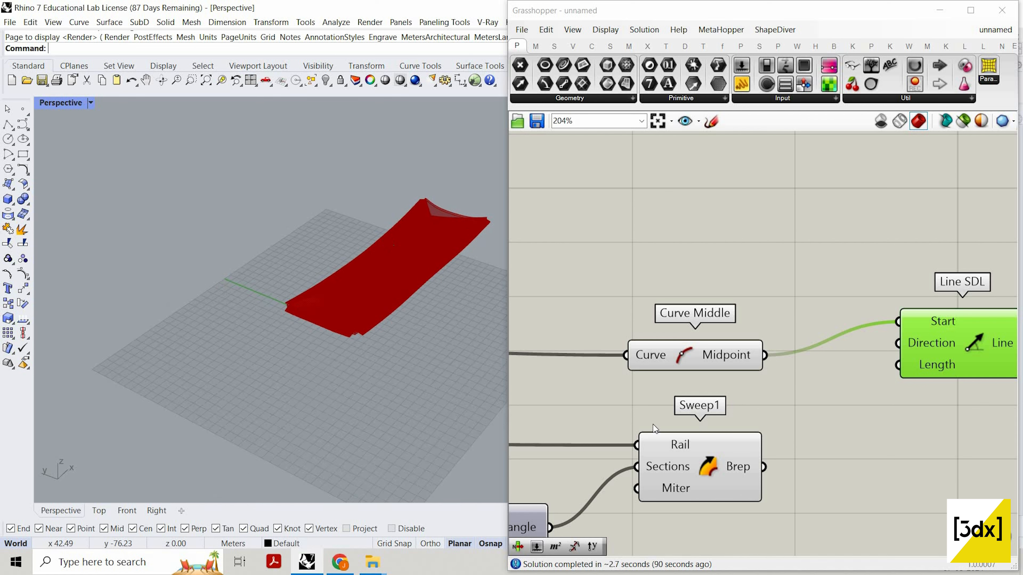
{"action": "double_click", "coordinate": [612, 420]}
{"action": "type", "text": "y"}
{"action": "key", "text": "Return"}
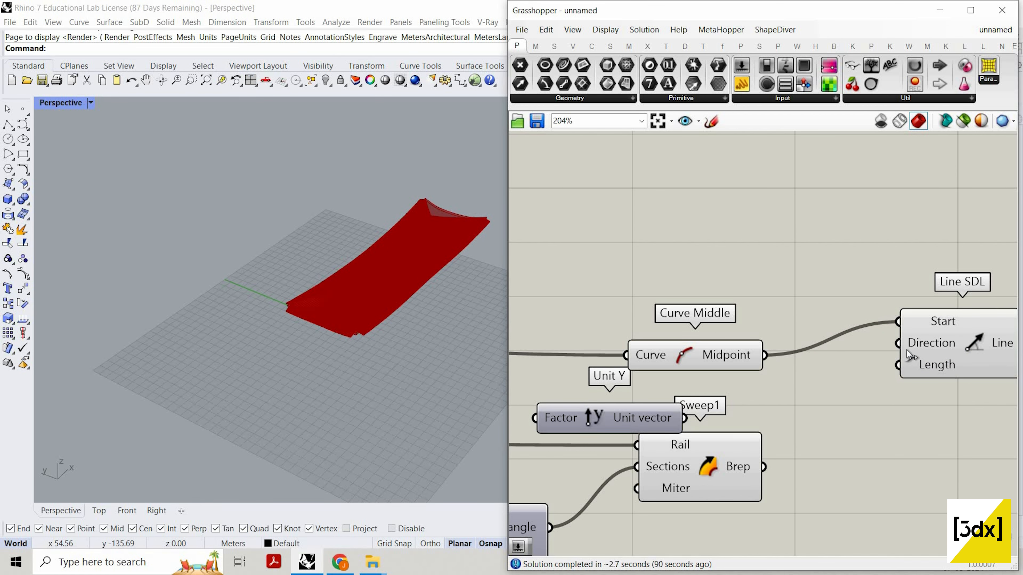
{"action": "left_click_drag", "start_coordinate": [684, 418], "coordinate": [898, 343]}
{"action": "left_click_drag", "start_coordinate": [697, 356], "coordinate": [710, 288]}
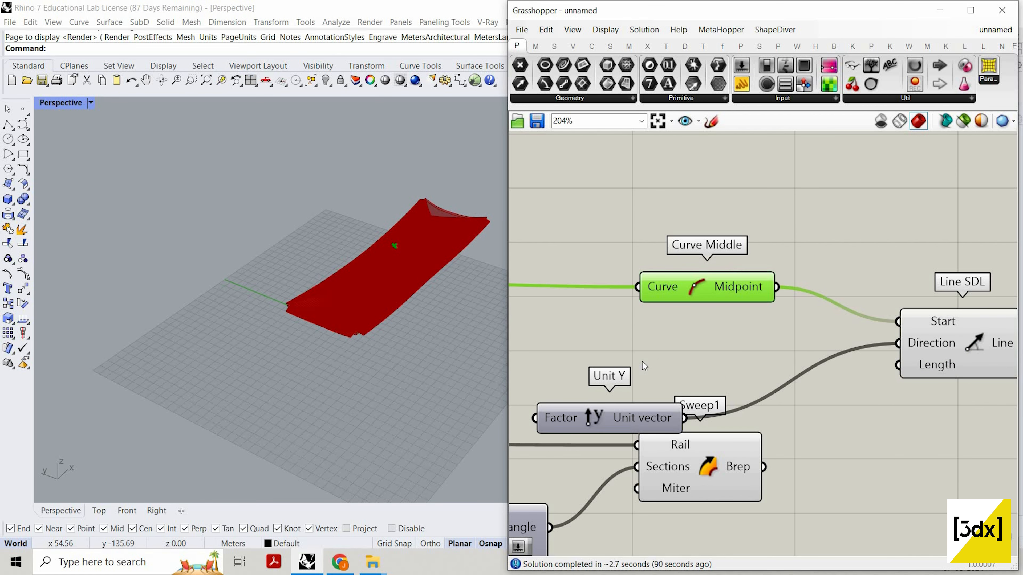
{"action": "left_click_drag", "start_coordinate": [636, 419], "coordinate": [660, 344]}
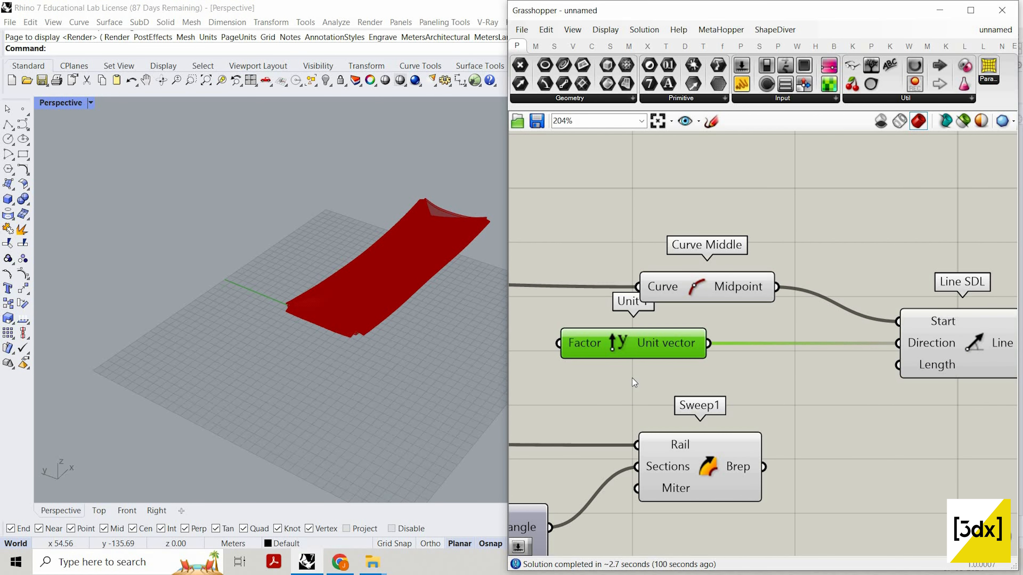
- Add a number slider set to 10 below the Unit Y component and use it as the Line SDL length
{"action": "double_click", "coordinate": [642, 393]}
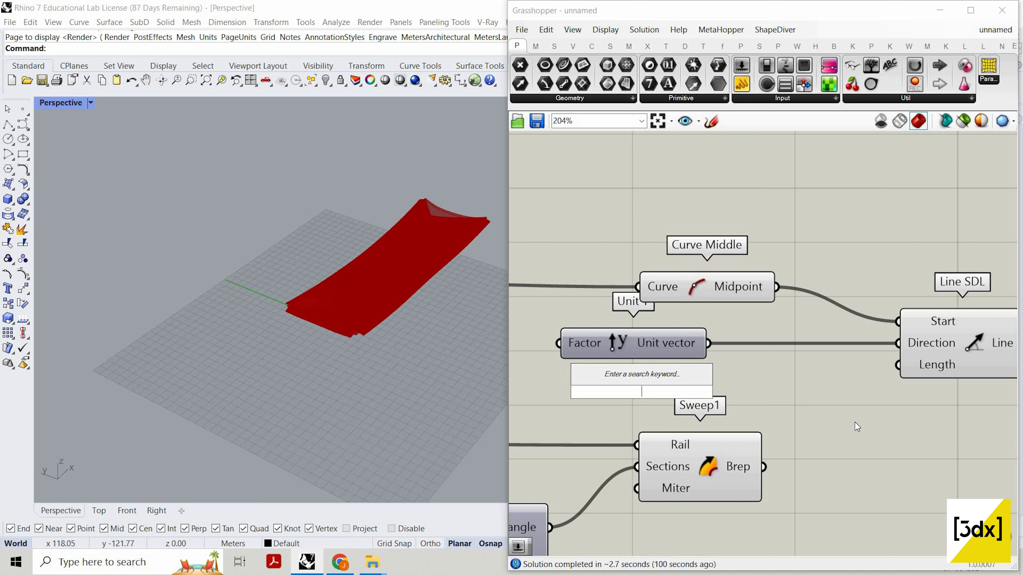
{"action": "type", "text": "10"}
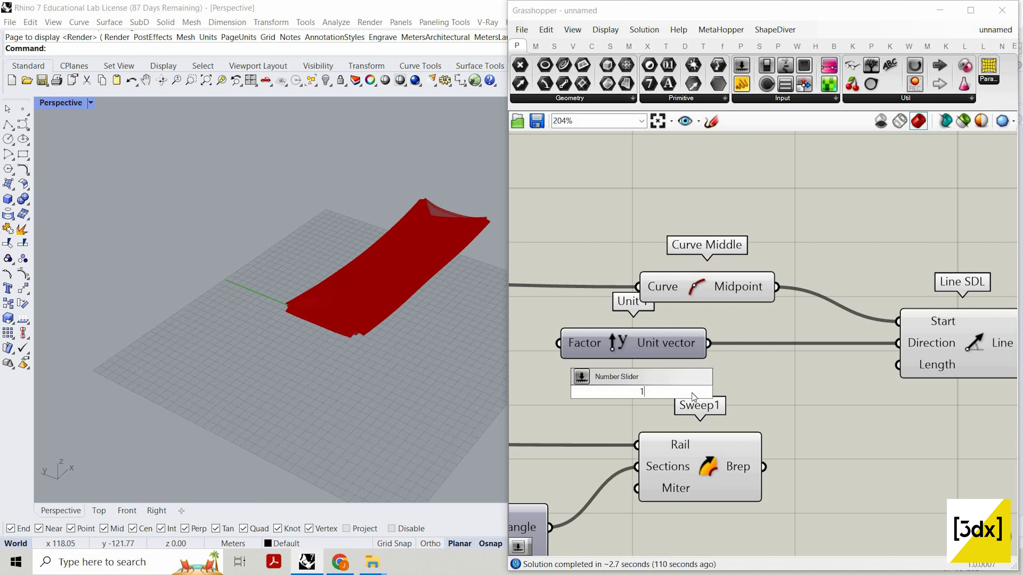
{"action": "key", "text": "Return"}
{"action": "left_click_drag", "start_coordinate": [754, 391], "coordinate": [898, 365]}
{"action": "left_click", "coordinate": [985, 365]}
{"action": "right_click_drag", "start_coordinate": [896, 339], "coordinate": [681, 344]}
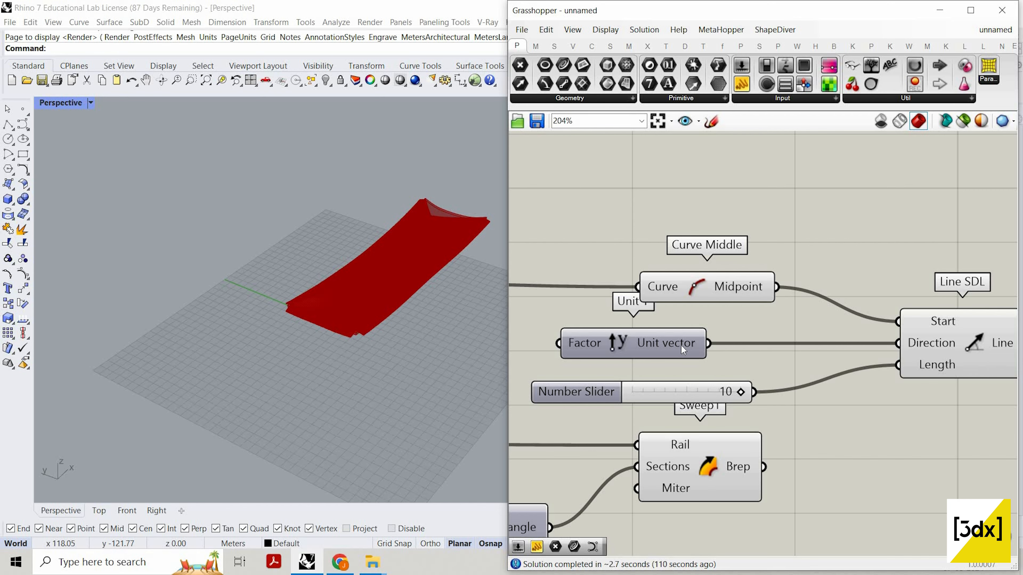
- Add an Extrude component beside Line SDL and feed its base with the line
{"action": "scroll", "coordinate": [854, 353], "scroll_direction": "down", "scroll_amount": 2}
{"action": "scroll", "coordinate": [854, 353], "scroll_direction": "up", "scroll_amount": 1}
{"action": "double_click", "coordinate": [854, 353]}
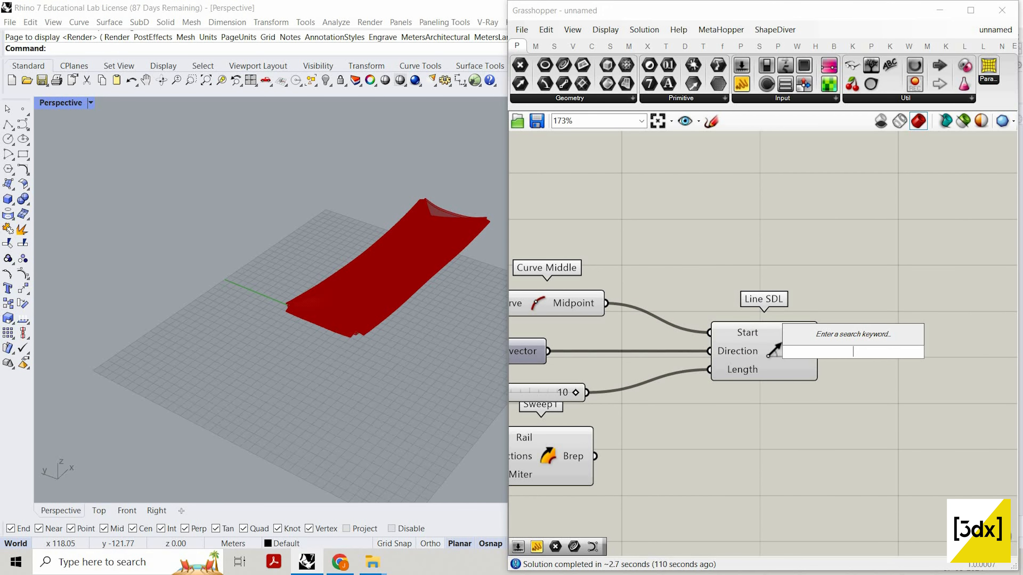
{"action": "type", "text": "extru"}
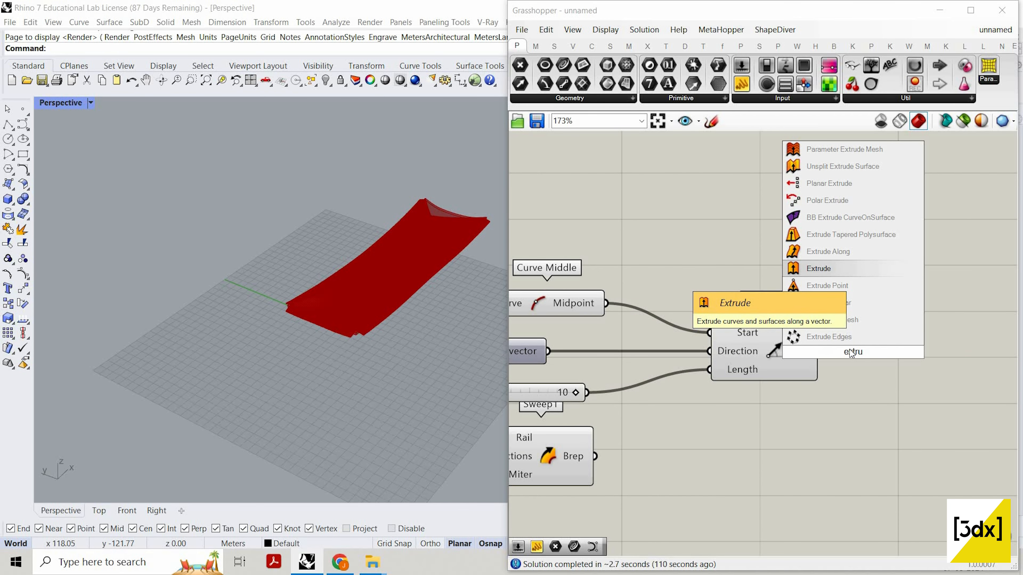
{"action": "left_click", "coordinate": [858, 273]}
{"action": "scroll", "coordinate": [811, 360], "scroll_direction": "up", "scroll_amount": 3}
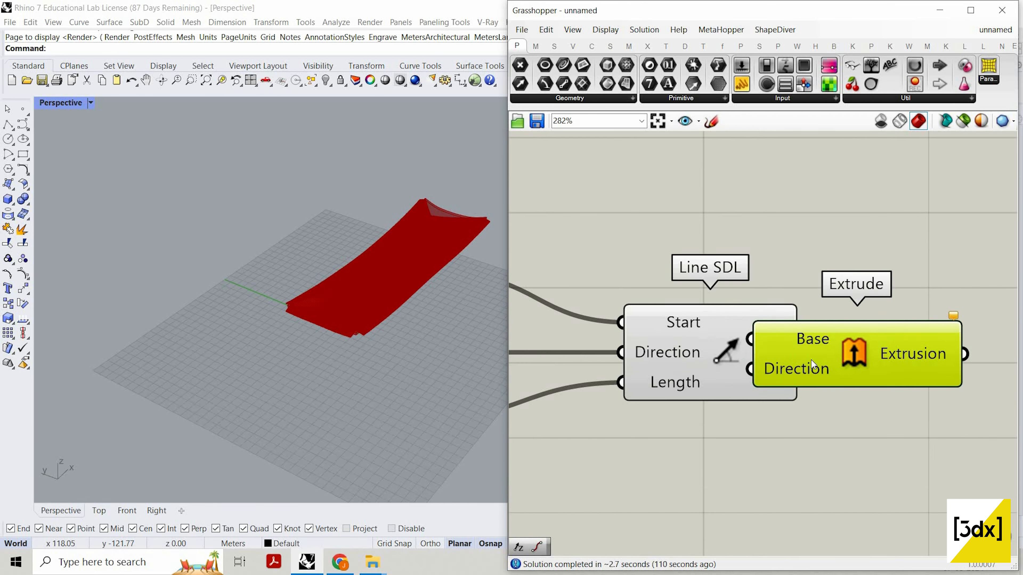
{"action": "scroll", "coordinate": [759, 409], "scroll_direction": "down", "scroll_amount": 4}
{"action": "scroll", "coordinate": [759, 409], "scroll_direction": "up", "scroll_amount": 3}
- Add a Unit Z vector below Line SDL and connect it as the Extrude direction
{"action": "double_click", "coordinate": [760, 408]}
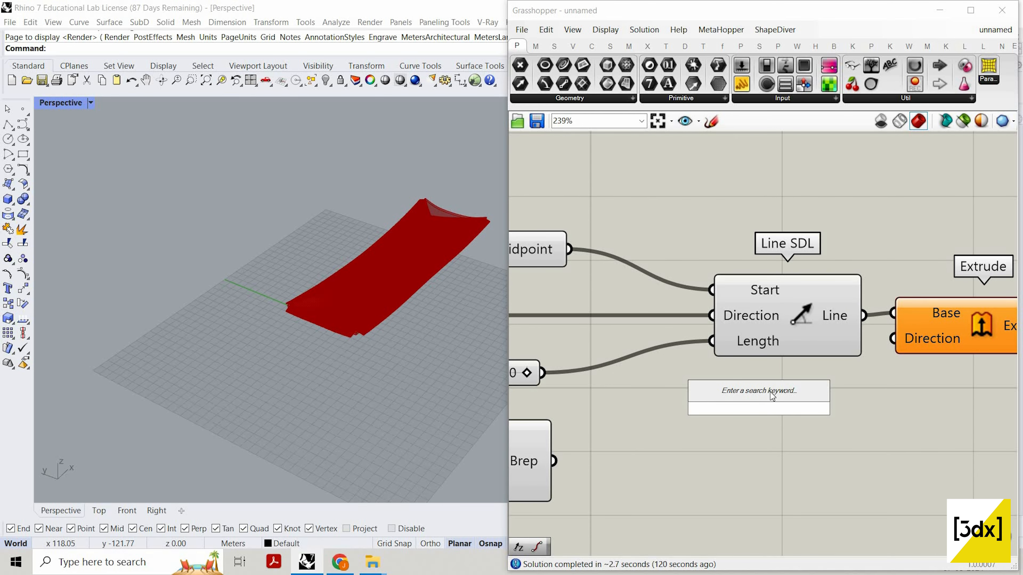
{"action": "type", "text": "z"}
{"action": "key", "text": "Return"}
{"action": "left_click_drag", "start_coordinate": [846, 409], "coordinate": [945, 341]}
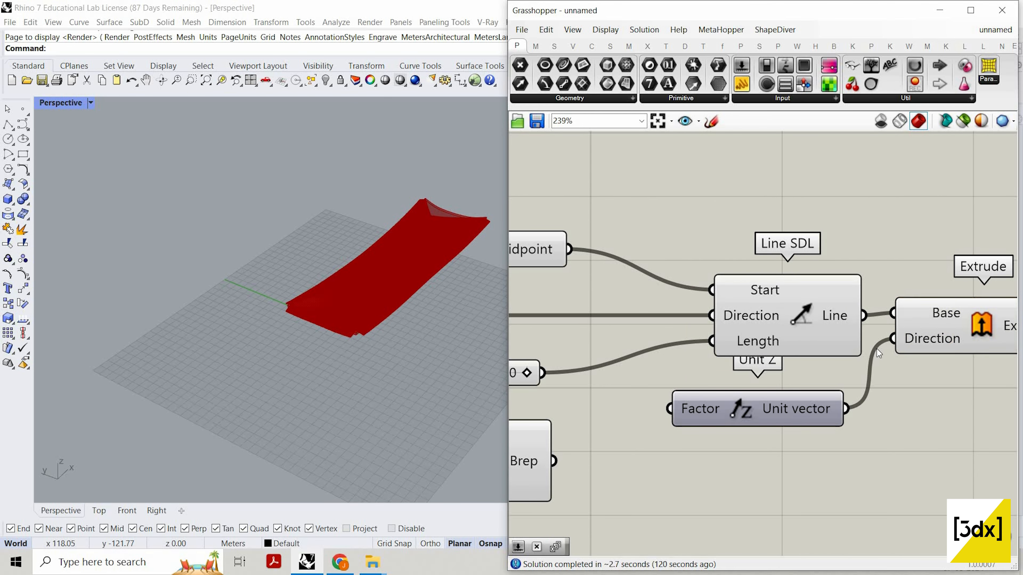
{"action": "scroll", "coordinate": [864, 328], "scroll_direction": "down", "scroll_amount": 3}
{"action": "scroll", "coordinate": [864, 328], "scroll_direction": "up", "scroll_amount": 2}
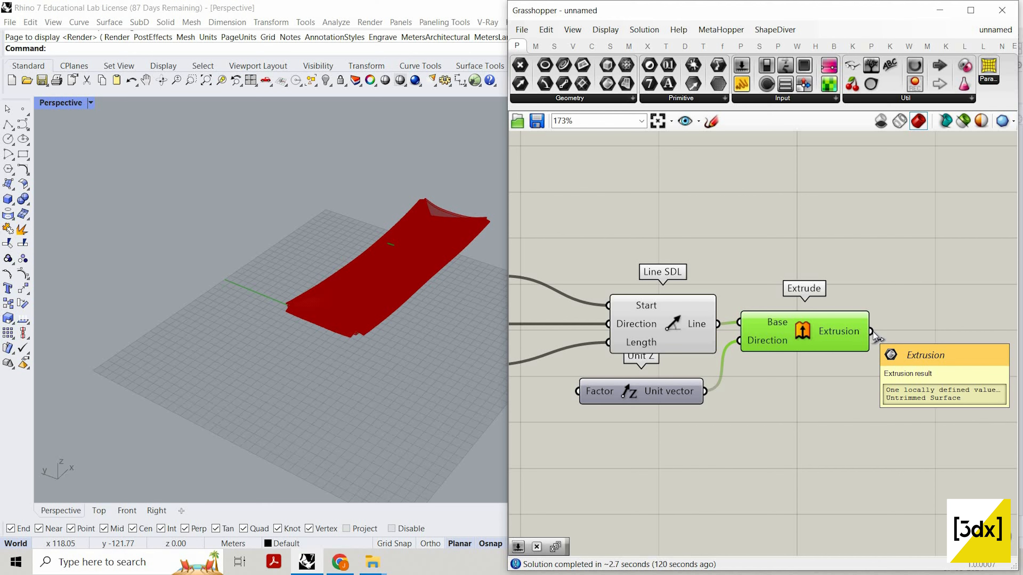
- Add a Mirror Surface component with the copied Sweep1's Brep as geometry and the extrusion as the mirror surface
{"action": "scroll", "coordinate": [869, 394], "scroll_direction": "down", "scroll_amount": 4}
{"action": "double_click", "coordinate": [871, 393]}
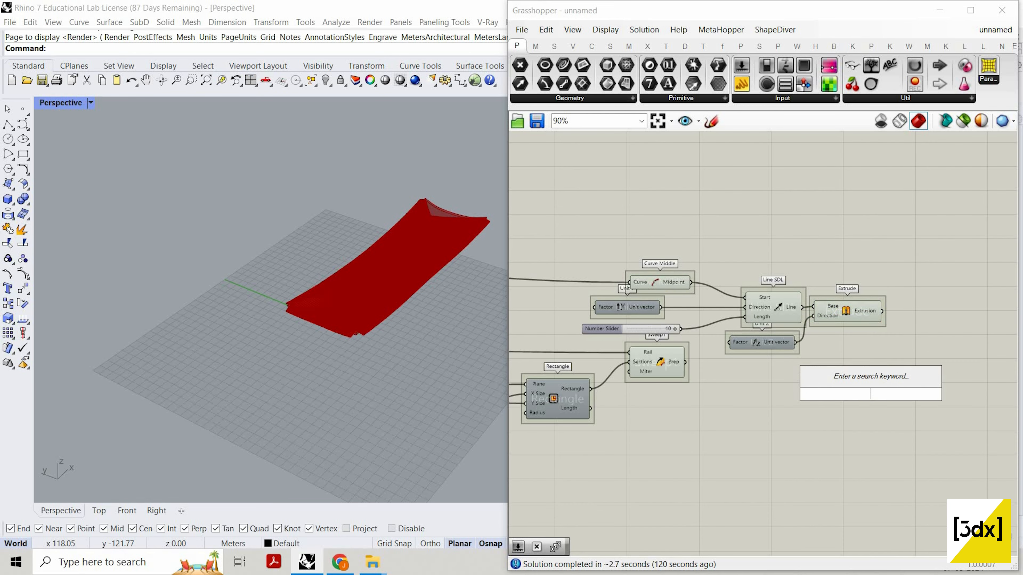
{"action": "type", "text": "mirr"}
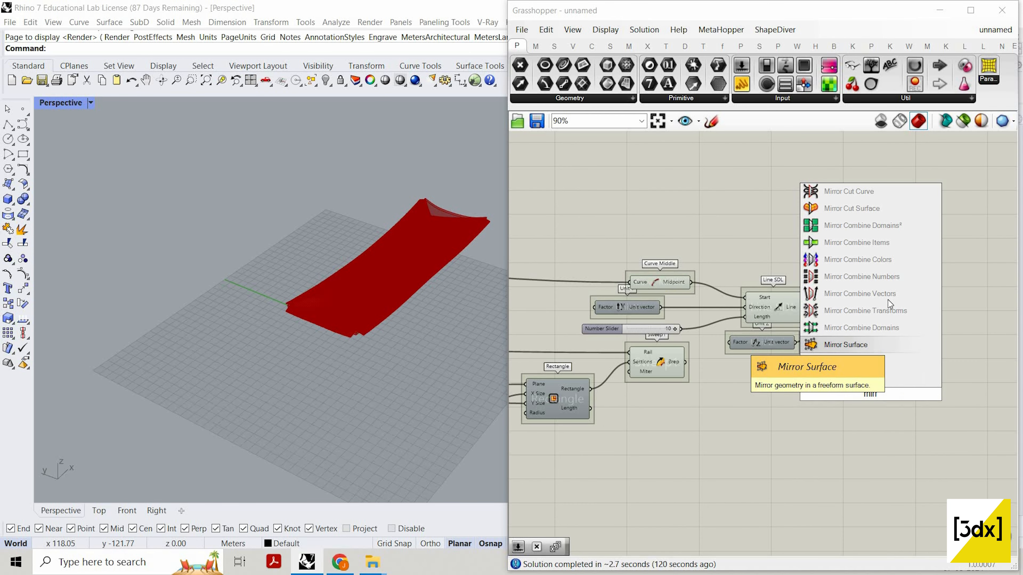
{"action": "left_click", "coordinate": [892, 344]}
{"action": "scroll", "coordinate": [895, 338], "scroll_direction": "up", "scroll_amount": 3}
{"action": "left_click_drag", "start_coordinate": [795, 412], "coordinate": [552, 376]}
{"action": "left_click_drag", "start_coordinate": [796, 429], "coordinate": [873, 294]}
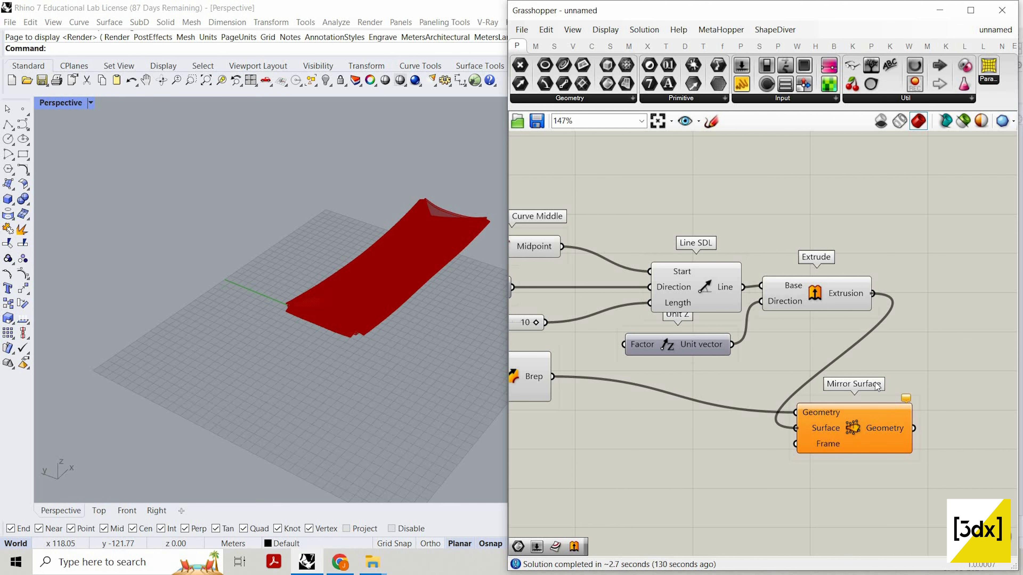
- Turn off the preview of the Curve Middle, unit vectors, Line SDL, Extrude, Rectangle and Sweep1 components feeding the new Mirror Surface
{"action": "scroll", "coordinate": [421, 262], "scroll_direction": "up", "scroll_amount": 6}
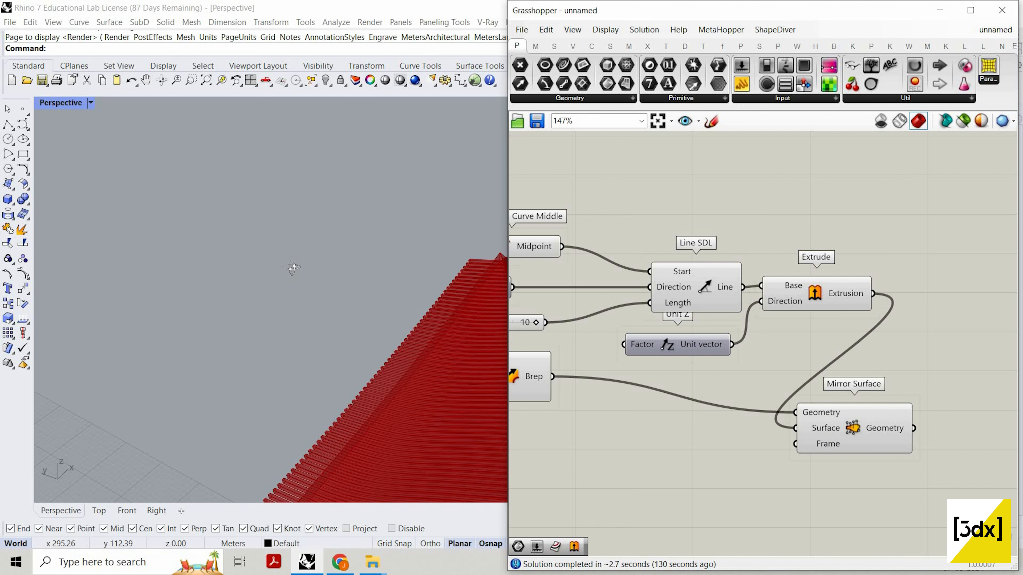
{"action": "right_click_drag", "start_coordinate": [366, 263], "coordinate": [263, 323]}
{"action": "scroll", "coordinate": [215, 343], "scroll_direction": "down", "scroll_amount": 6}
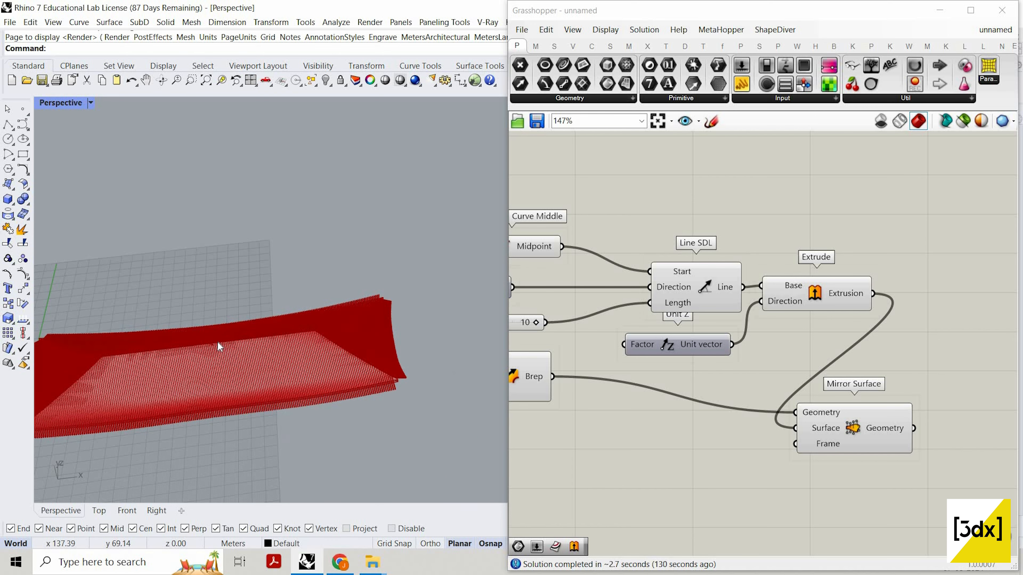
{"action": "scroll", "coordinate": [218, 343], "scroll_direction": "up", "scroll_amount": 3}
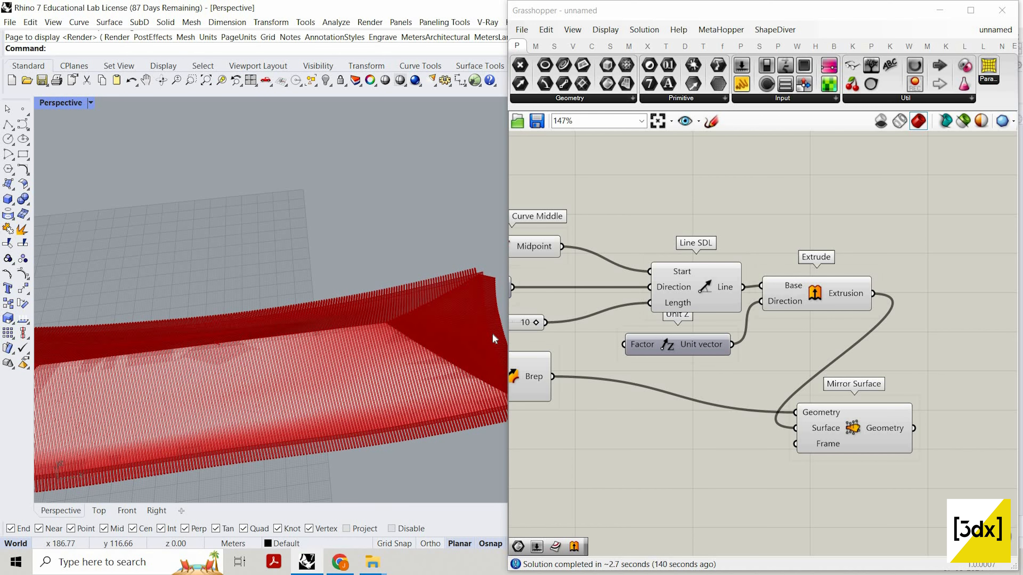
{"action": "scroll", "coordinate": [886, 364], "scroll_direction": "down", "scroll_amount": 4}
{"action": "left_click_drag", "start_coordinate": [929, 200], "coordinate": [538, 433]}
{"action": "right_click", "coordinate": [735, 223]}
{"action": "left_click", "coordinate": [766, 244]}
- Turn the copied Sweep1's preview back on and move the component closer to Mirror Surface
{"action": "scroll", "coordinate": [457, 337], "scroll_direction": "down", "scroll_amount": 6}
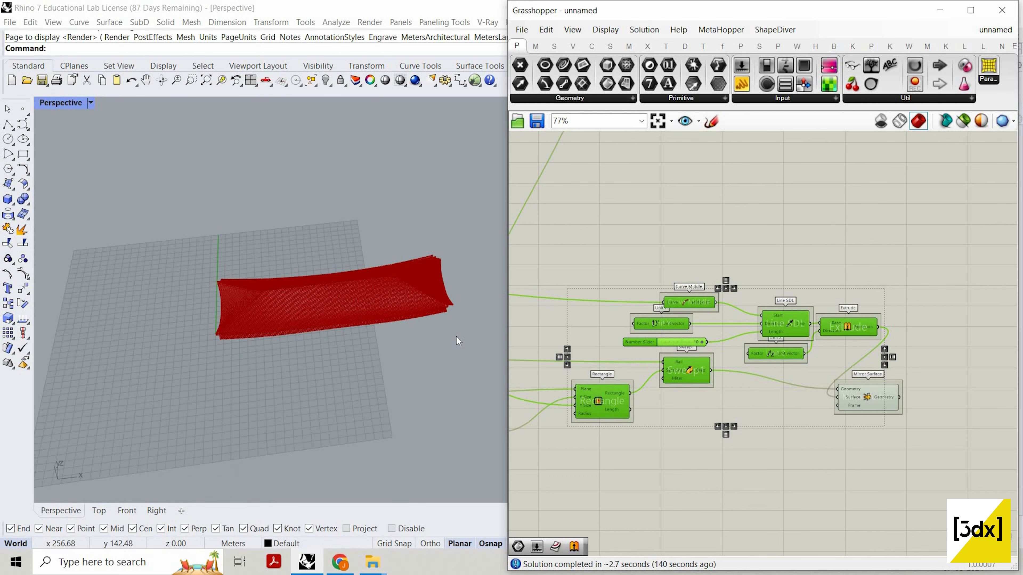
{"action": "right_click_drag", "start_coordinate": [456, 337], "coordinate": [439, 303]}
{"action": "scroll", "coordinate": [439, 304], "scroll_direction": "up", "scroll_amount": 6}
{"action": "right_click_drag", "start_coordinate": [303, 390], "coordinate": [376, 370]}
{"action": "scroll", "coordinate": [858, 330], "scroll_direction": "up", "scroll_amount": 3}
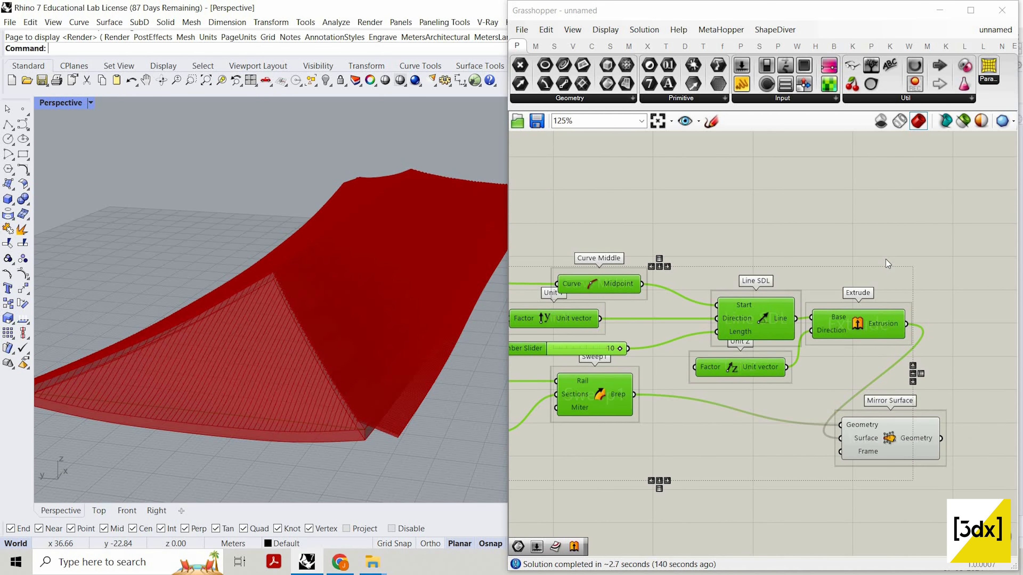
{"action": "right_click", "coordinate": [893, 260]}
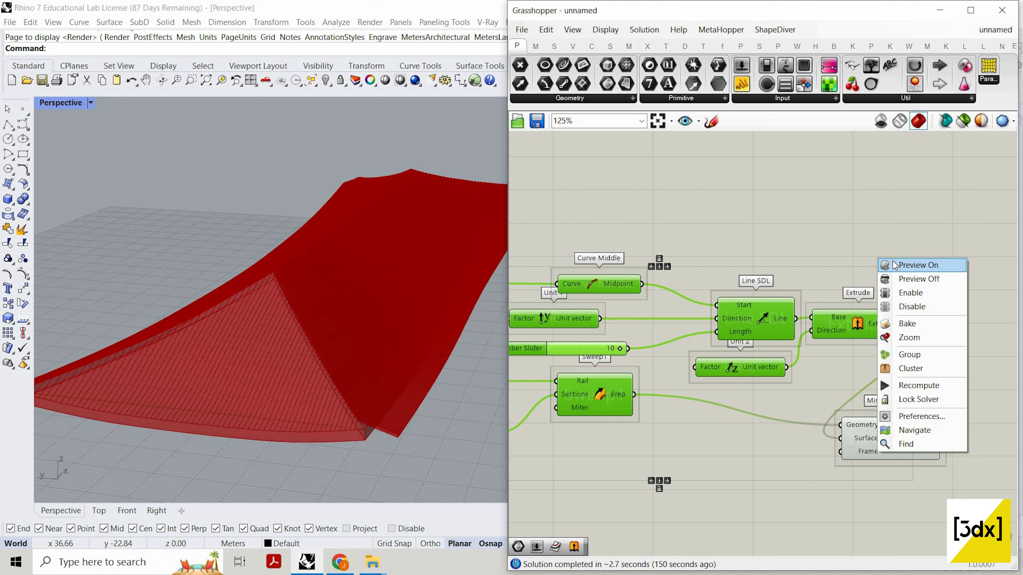
{"action": "left_click", "coordinate": [619, 399]}
{"action": "right_click", "coordinate": [664, 383]}
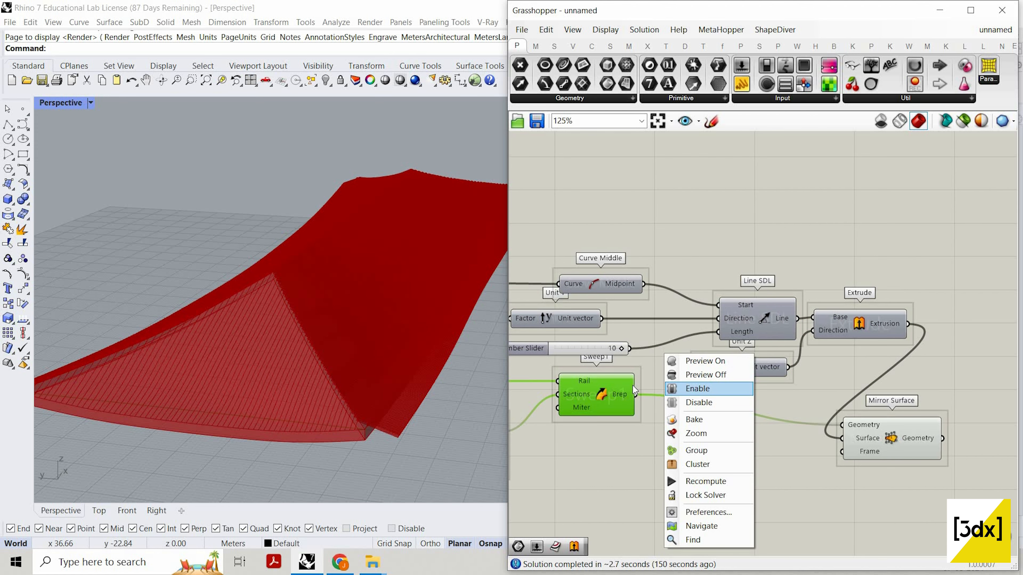
{"action": "left_click", "coordinate": [691, 363]}
{"action": "left_click", "coordinate": [743, 478]}
{"action": "left_click_drag", "start_coordinate": [599, 397], "coordinate": [729, 470]}
- Add a Merge component beside the upper Mirror Surface and feed it that mirror's Geometry and the Cap Holes Brep
{"action": "right_click_drag", "start_coordinate": [463, 396], "coordinate": [387, 423]}
{"action": "scroll", "coordinate": [846, 312], "scroll_direction": "down", "scroll_amount": 9}
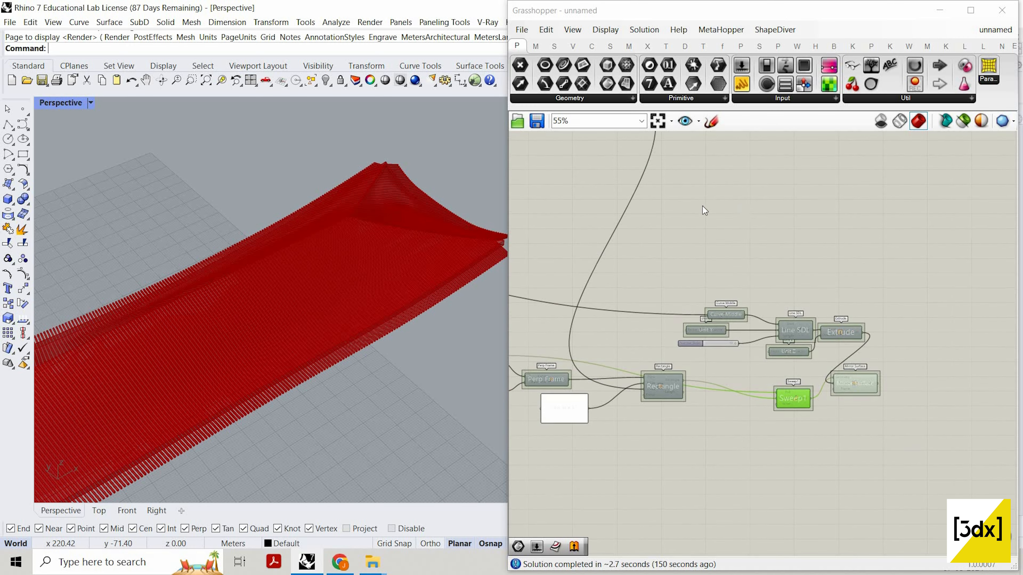
{"action": "scroll", "coordinate": [672, 211], "scroll_direction": "up", "scroll_amount": 11}
{"action": "right_click_drag", "start_coordinate": [730, 256], "coordinate": [775, 297]}
{"action": "double_click", "coordinate": [729, 255]}
{"action": "type", "text": "merge"}
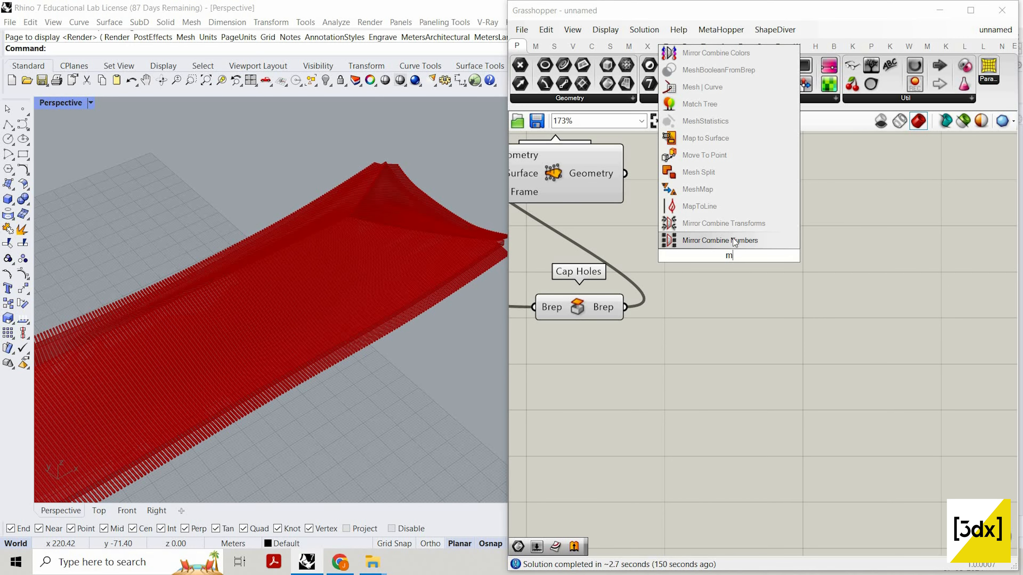
{"action": "left_click", "coordinate": [730, 241]}
{"action": "scroll", "coordinate": [731, 254], "scroll_direction": "down", "scroll_amount": 2}
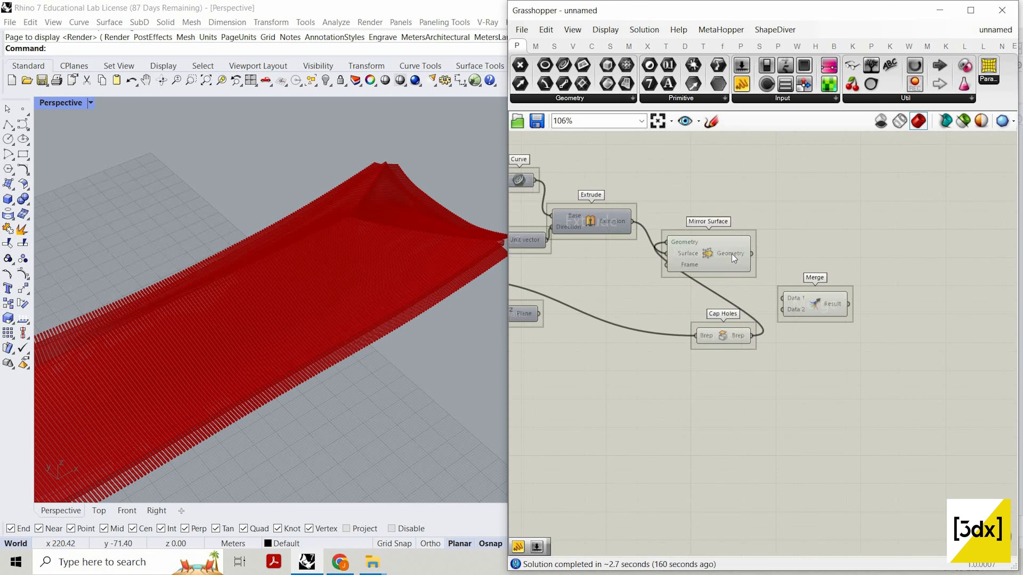
{"action": "left_click", "coordinate": [737, 254]}
{"action": "left_click_drag", "start_coordinate": [763, 256], "coordinate": [799, 308]}
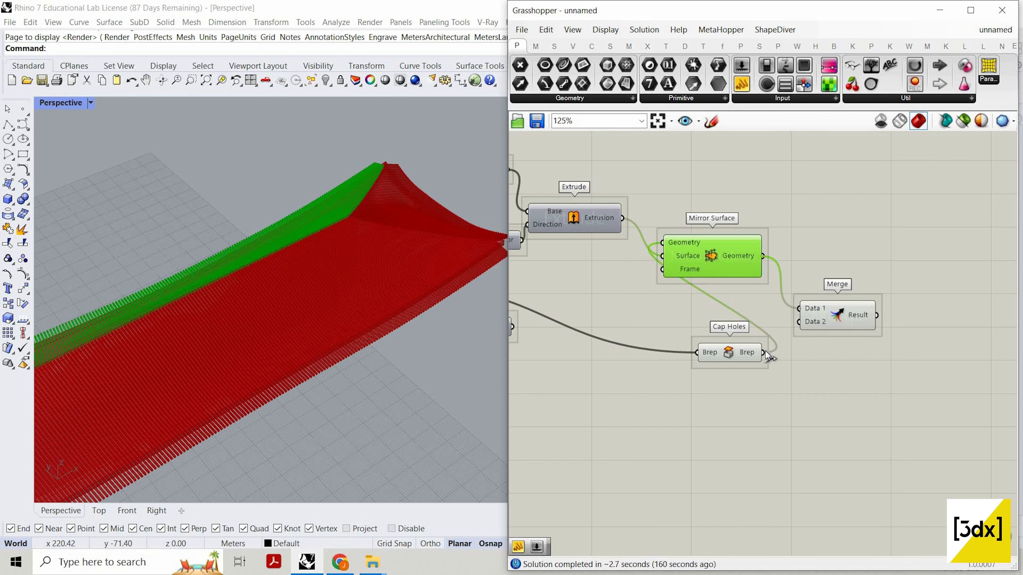
{"action": "left_click", "coordinate": [837, 319]}
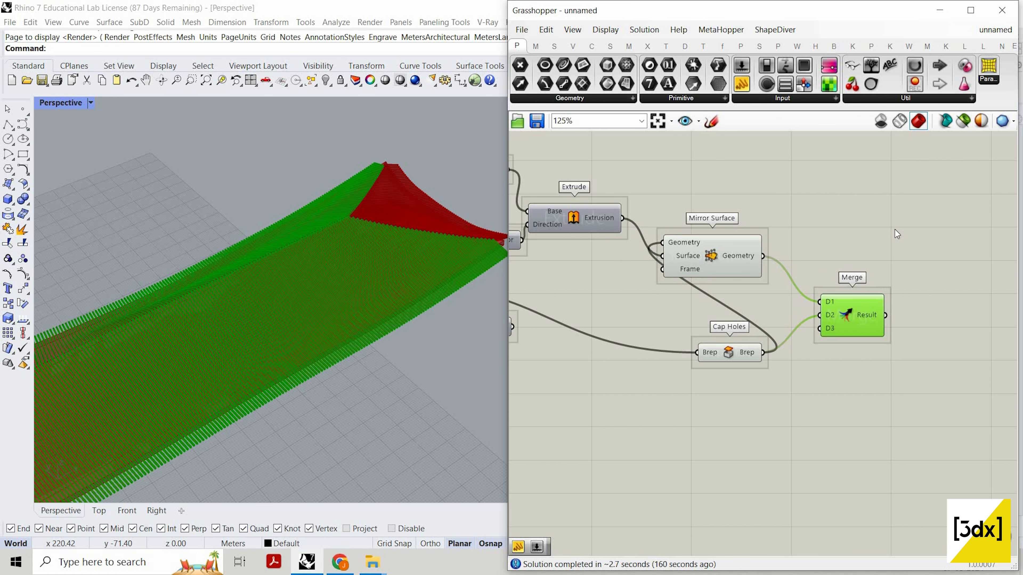
- Move Merge down beside the lower Mirror Surface and connect that mirror's Geometry to D3 and the copied Sweep1's Brep to D4
{"action": "scroll", "coordinate": [890, 347], "scroll_direction": "down", "scroll_amount": 9}
{"action": "scroll", "coordinate": [854, 439], "scroll_direction": "up", "scroll_amount": 10}
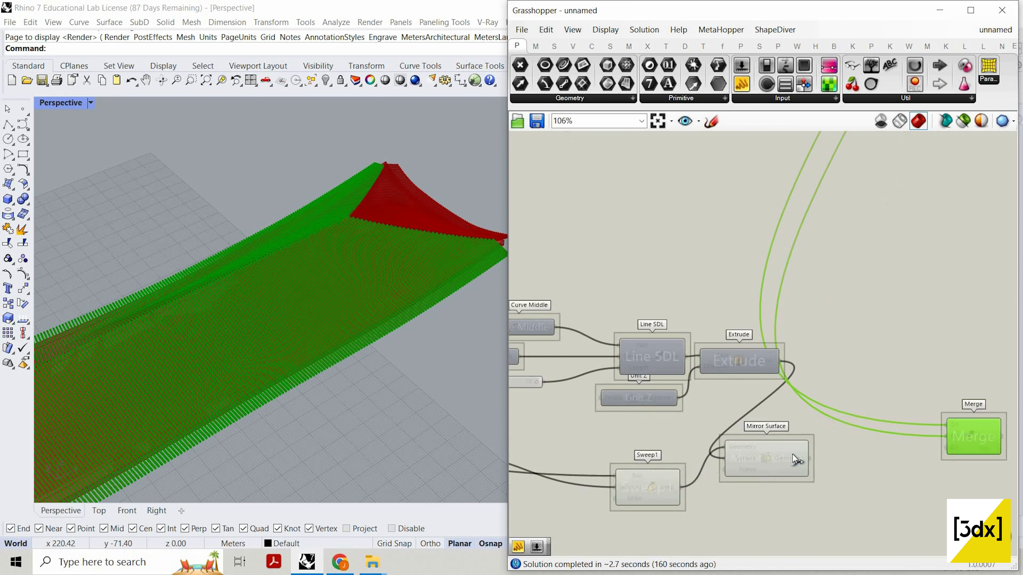
{"action": "scroll", "coordinate": [879, 424], "scroll_direction": "down", "scroll_amount": 5}
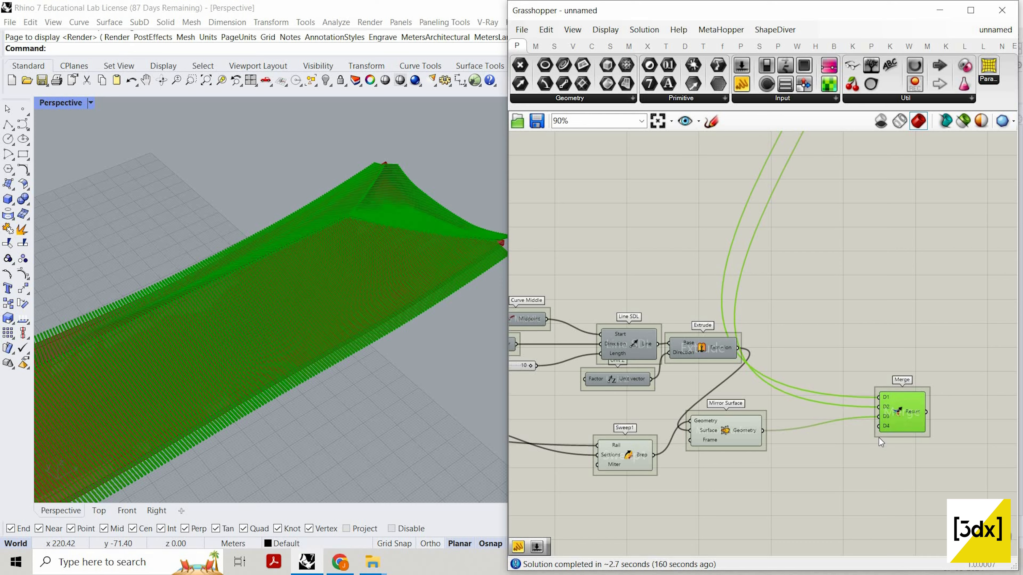
{"action": "scroll", "coordinate": [804, 468], "scroll_direction": "up", "scroll_amount": 4}
{"action": "scroll", "coordinate": [774, 475], "scroll_direction": "down", "scroll_amount": 6}
{"action": "scroll", "coordinate": [796, 450], "scroll_direction": "up", "scroll_amount": 6}
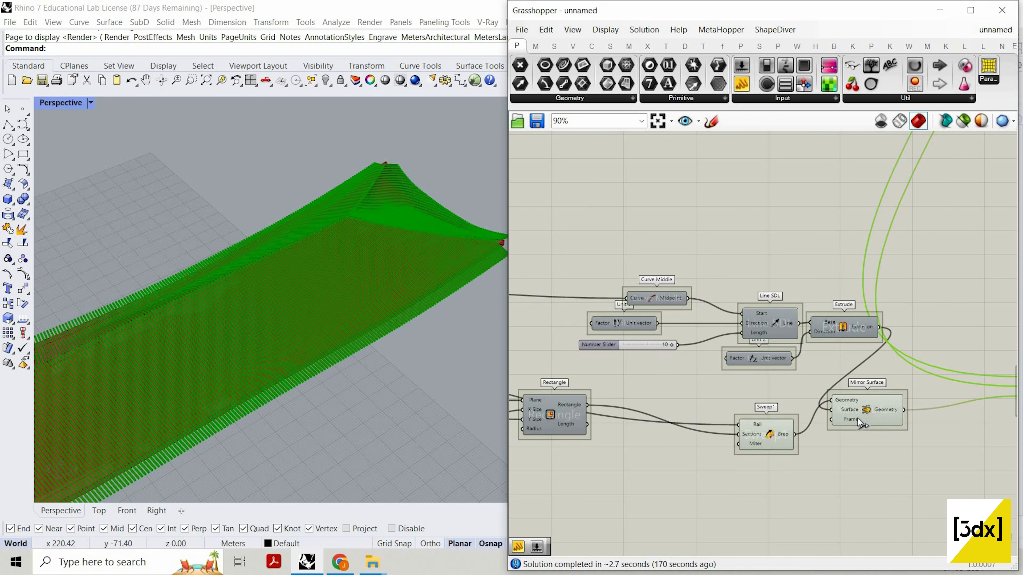
{"action": "scroll", "coordinate": [748, 424], "scroll_direction": "down", "scroll_amount": 5}
{"action": "left_click_drag", "start_coordinate": [799, 436], "coordinate": [795, 383]}
{"action": "scroll", "coordinate": [925, 443], "scroll_direction": "up", "scroll_amount": 5}
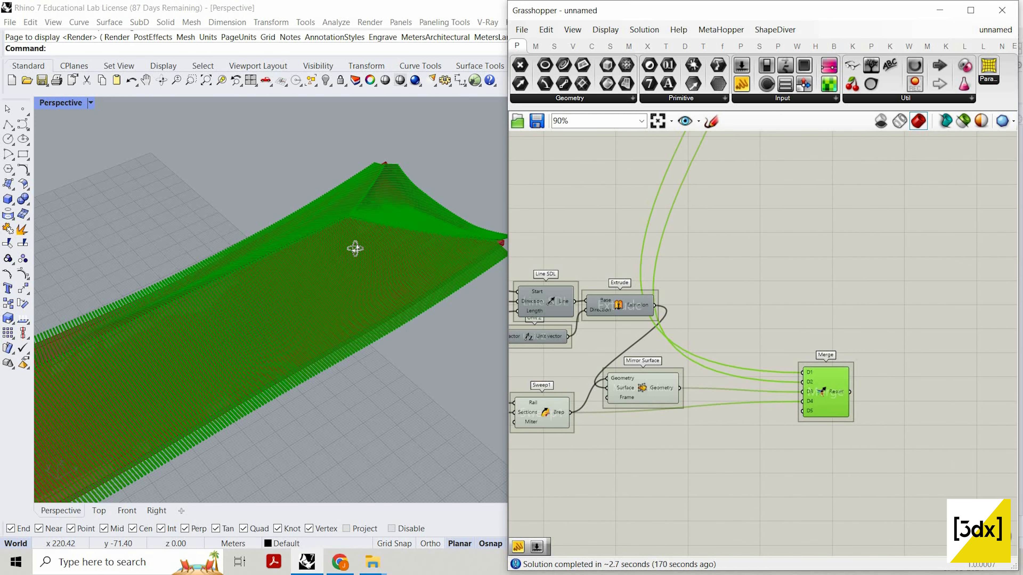
- Examine where the beams meet at the roof ridge and the wiring around the purple group
{"action": "mouse_move", "coordinate": [355, 246]}
{"action": "right_mouse_down"}
{"action": "mouse_move", "coordinate": [395, 246]}
{"action": "mouse_move", "coordinate": [360, 265]}
{"action": "right_mouse_up"}
{"action": "scroll", "coordinate": [360, 265], "scroll_direction": "up", "scroll_amount": 5}
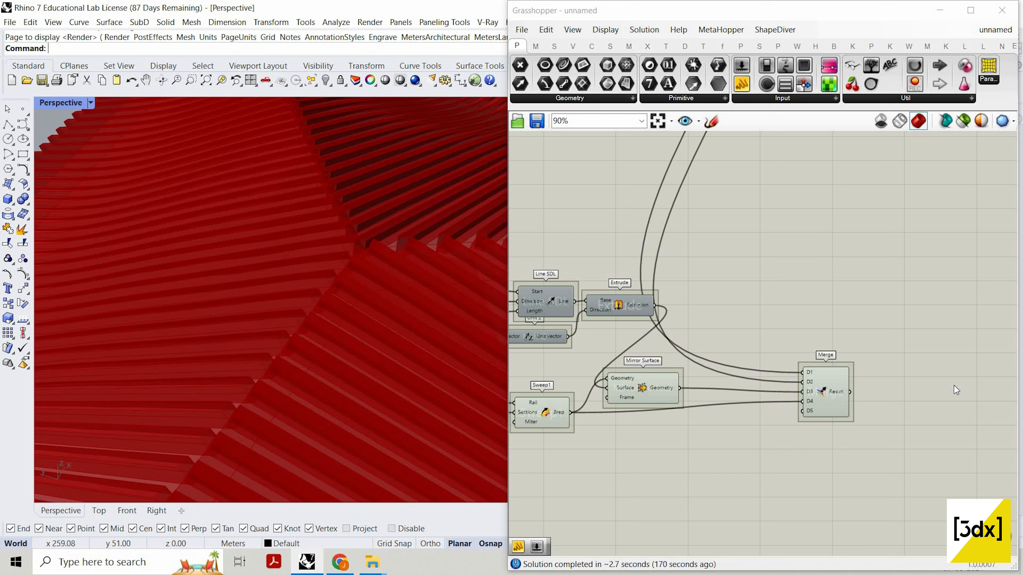
{"action": "scroll", "coordinate": [651, 358], "scroll_direction": "down", "scroll_amount": 8}
{"action": "scroll", "coordinate": [662, 385], "scroll_direction": "down", "scroll_amount": 2}
{"action": "scroll", "coordinate": [644, 234], "scroll_direction": "up", "scroll_amount": 3}
{"action": "scroll", "coordinate": [642, 219], "scroll_direction": "down", "scroll_amount": 3}
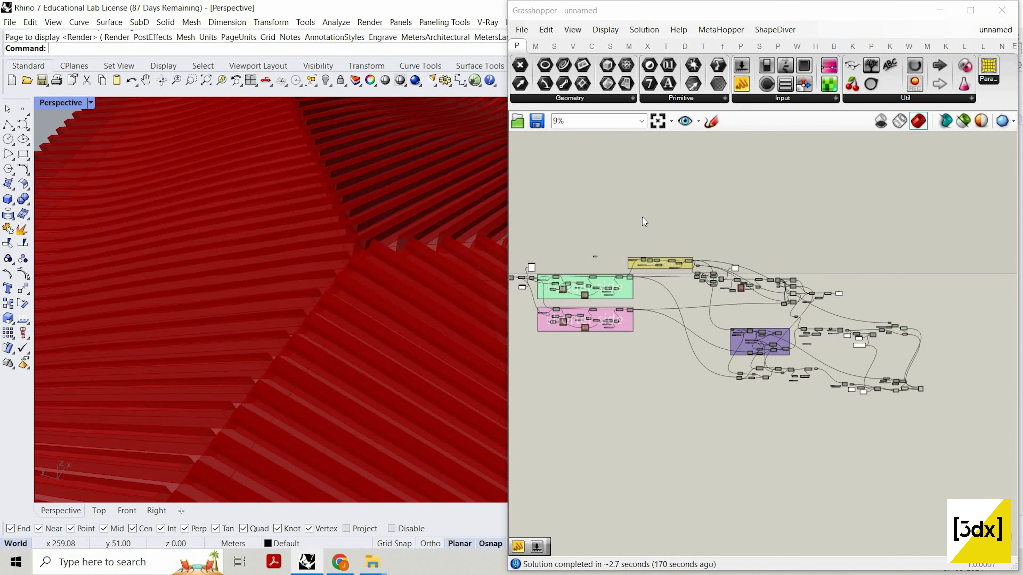
{"action": "scroll", "coordinate": [713, 278], "scroll_direction": "up", "scroll_amount": 7}
{"action": "scroll", "coordinate": [732, 397], "scroll_direction": "down", "scroll_amount": 2}
{"action": "scroll", "coordinate": [765, 403], "scroll_direction": "up", "scroll_amount": 6}
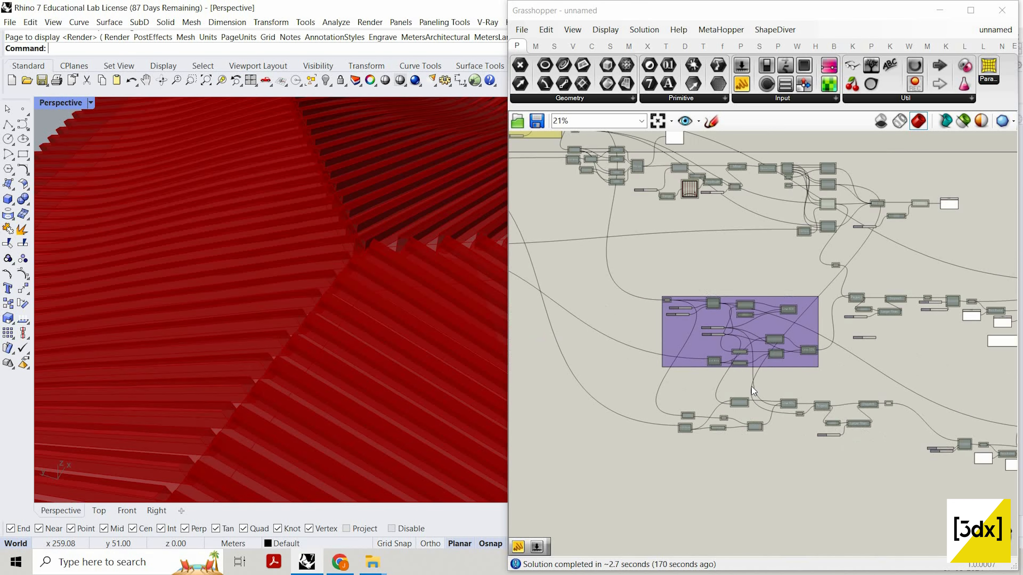
- Insert a relay below the purple group on the wire from its Curve parameter to the End Points component
{"action": "scroll", "coordinate": [713, 403], "scroll_direction": "down", "scroll_amount": 3}
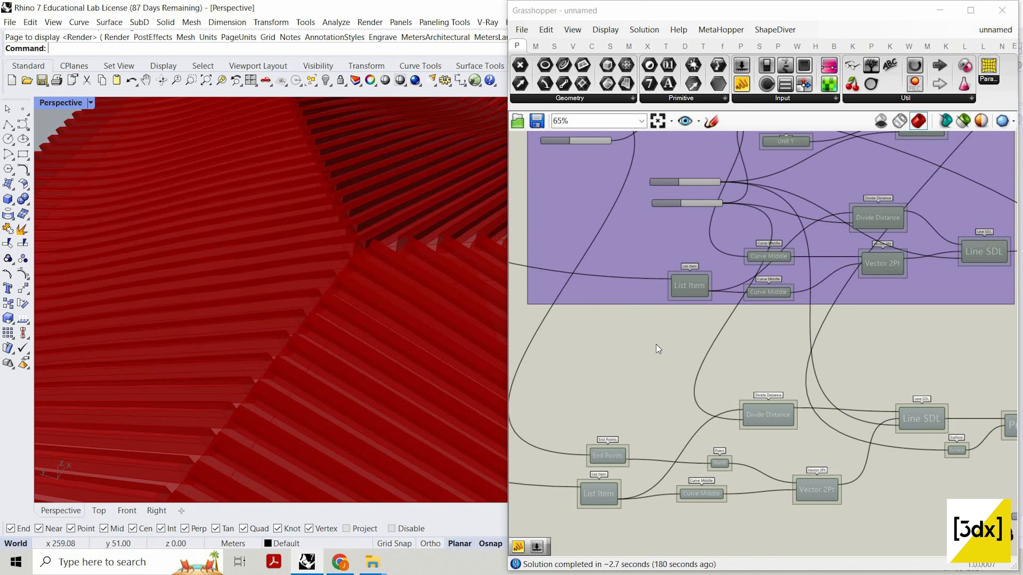
{"action": "scroll", "coordinate": [665, 403], "scroll_direction": "down", "scroll_amount": 2}
{"action": "scroll", "coordinate": [604, 459], "scroll_direction": "up", "scroll_amount": 3}
{"action": "scroll", "coordinate": [601, 460], "scroll_direction": "down", "scroll_amount": 1}
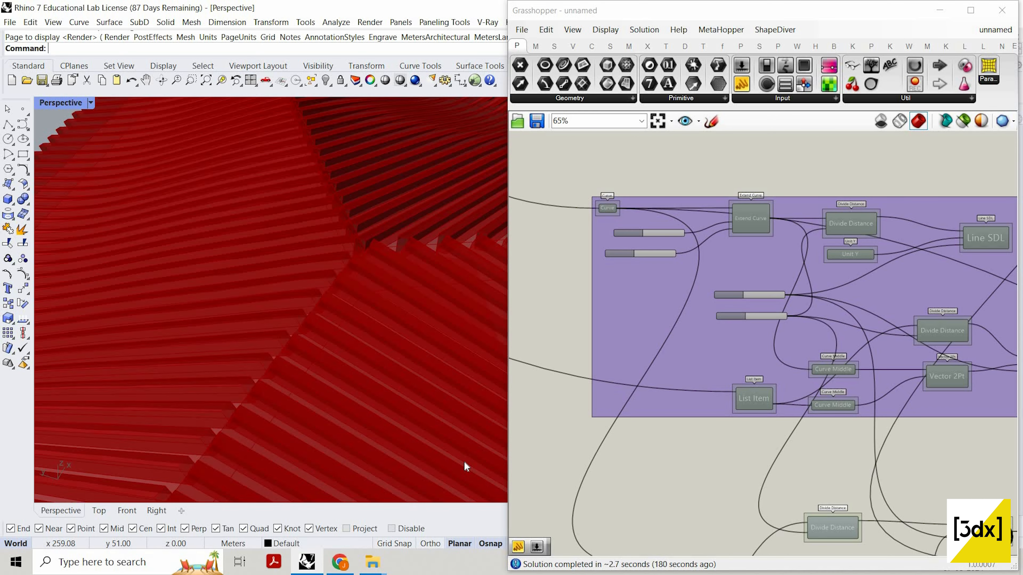
{"action": "scroll", "coordinate": [549, 368], "scroll_direction": "down", "scroll_amount": 4}
{"action": "scroll", "coordinate": [318, 301], "scroll_direction": "down", "scroll_amount": 12}
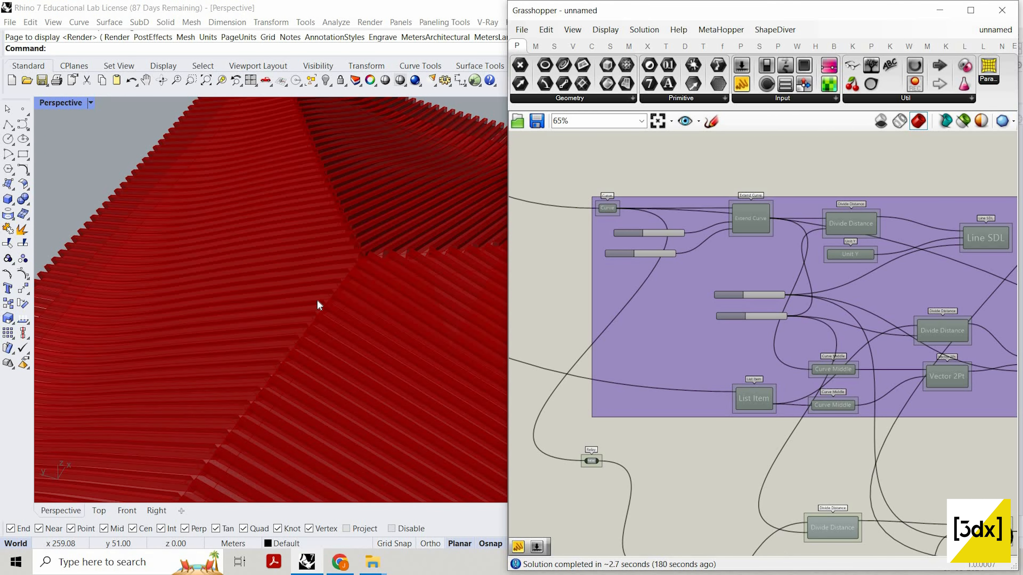
{"action": "scroll", "coordinate": [262, 407], "scroll_direction": "up", "scroll_amount": 10}
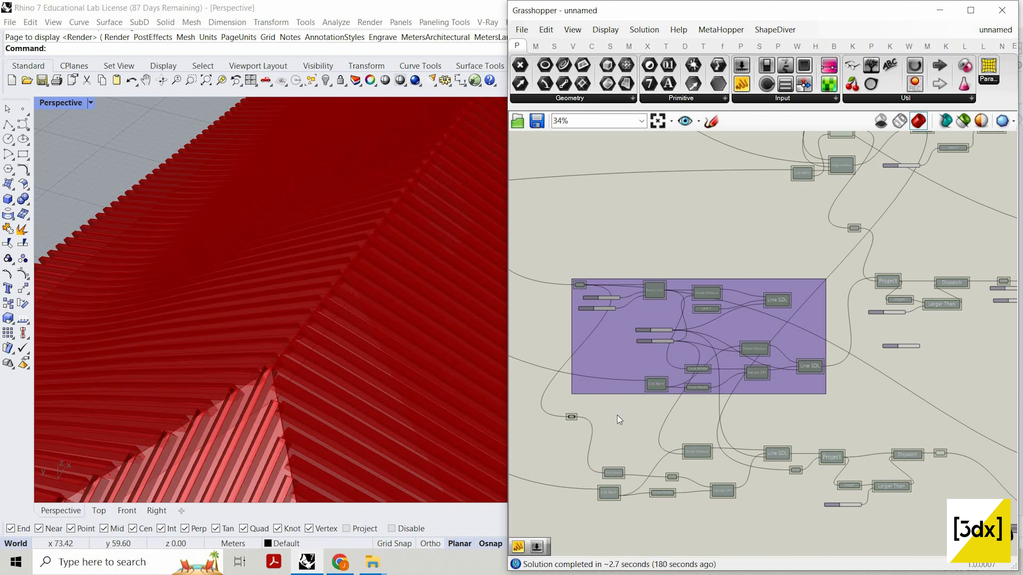
- Add a Curve parameter beside the relay below the purple group and feed it from that relay
{"action": "scroll", "coordinate": [597, 445], "scroll_direction": "up", "scroll_amount": 3}
{"action": "scroll", "coordinate": [581, 429], "scroll_direction": "up", "scroll_amount": 4}
{"action": "left_click", "coordinate": [580, 428]}
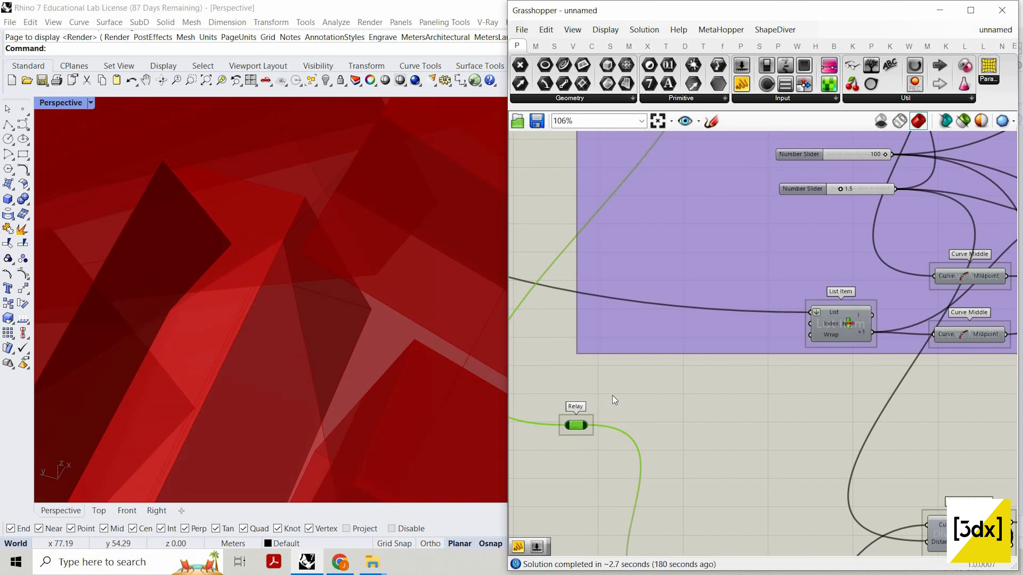
{"action": "right_click_drag", "start_coordinate": [641, 364], "coordinate": [644, 364]}
{"action": "middle_click", "coordinate": [644, 365]}
{"action": "left_click", "coordinate": [645, 362]}
{"action": "scroll", "coordinate": [337, 331], "scroll_direction": "down", "scroll_amount": 10}
{"action": "left_click", "coordinate": [643, 422]}
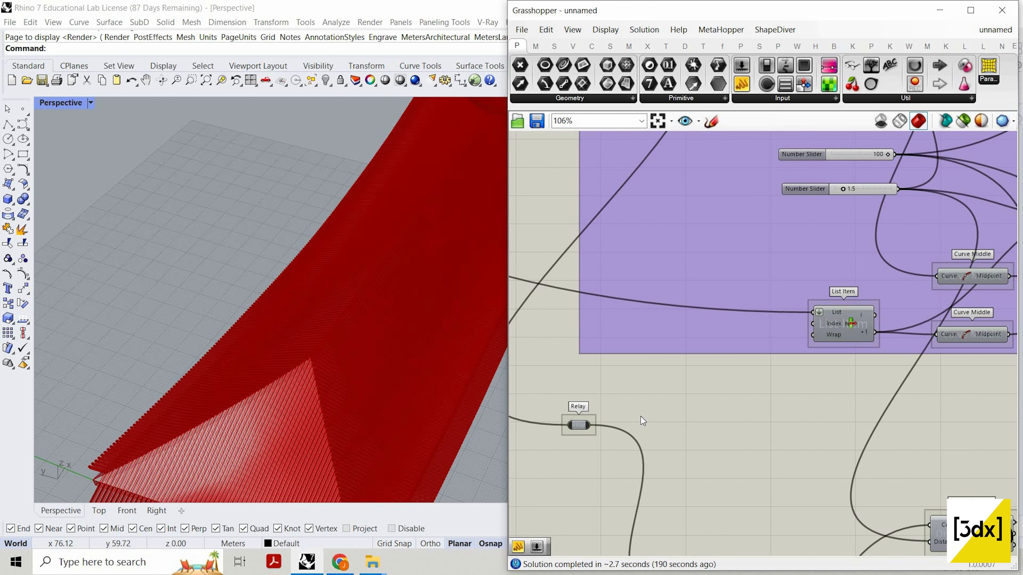
{"action": "double_click", "coordinate": [653, 414]}
{"action": "type", "text": "crv"}
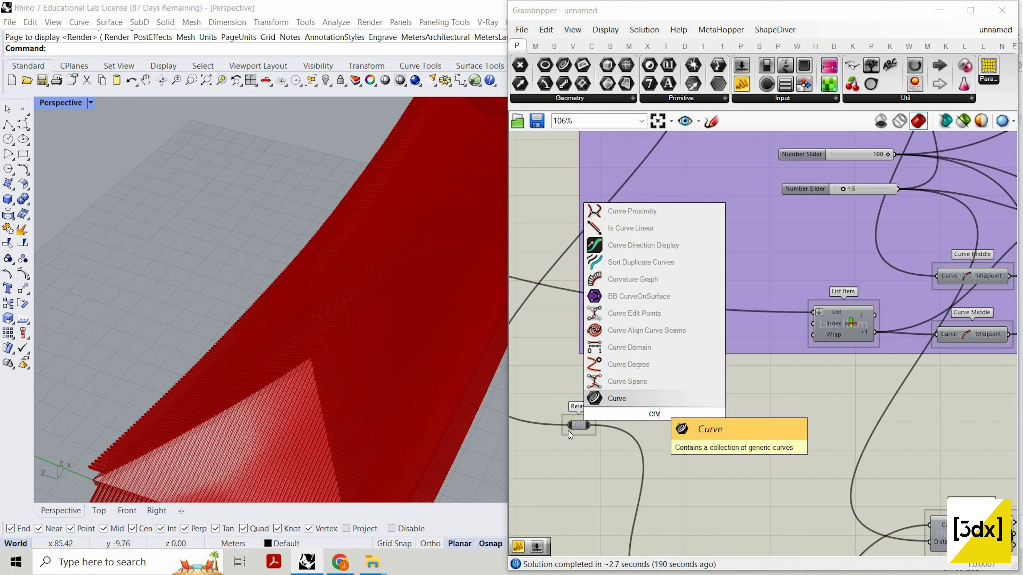
{"action": "left_click", "coordinate": [633, 401]}
{"action": "scroll", "coordinate": [614, 419], "scroll_direction": "up", "scroll_amount": 3}
{"action": "left_click_drag", "start_coordinate": [653, 410], "coordinate": [575, 428]}
{"action": "left_click", "coordinate": [679, 411]}
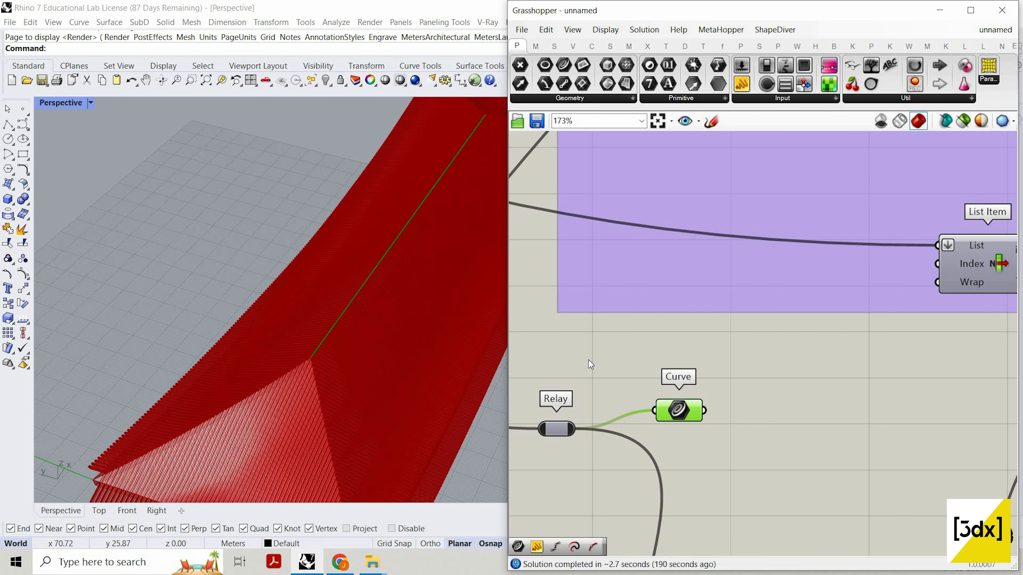
- Try to extend the ridge curve with an Extend Curve component and a number slider of 20
{"action": "scroll", "coordinate": [363, 363], "scroll_direction": "down", "scroll_amount": 8}
{"action": "right_click_drag", "start_coordinate": [375, 360], "coordinate": [349, 359]}
{"action": "scroll", "coordinate": [753, 407], "scroll_direction": "up", "scroll_amount": 1}
{"action": "double_click", "coordinate": [753, 406]}
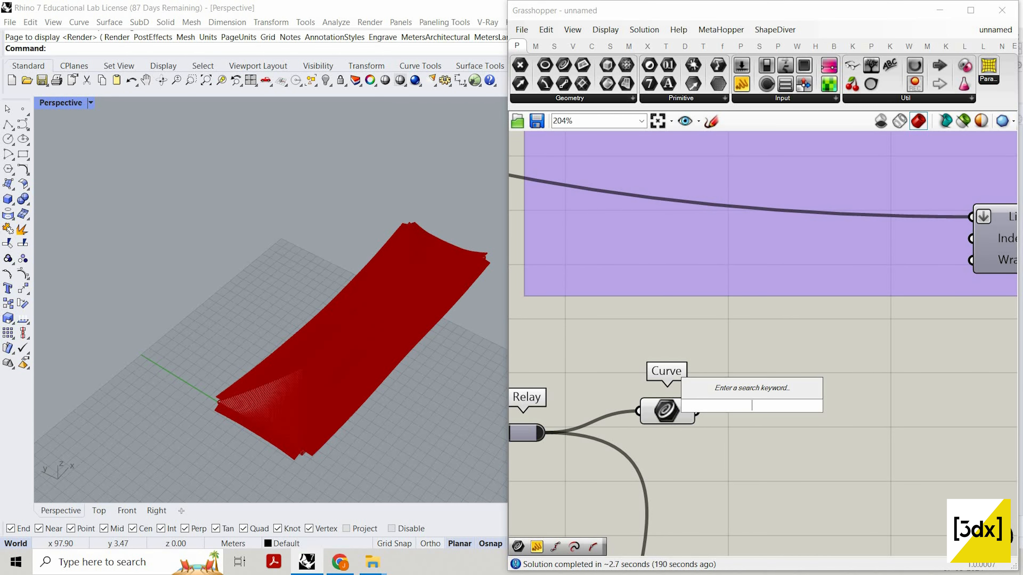
{"action": "type", "text": "extend"}
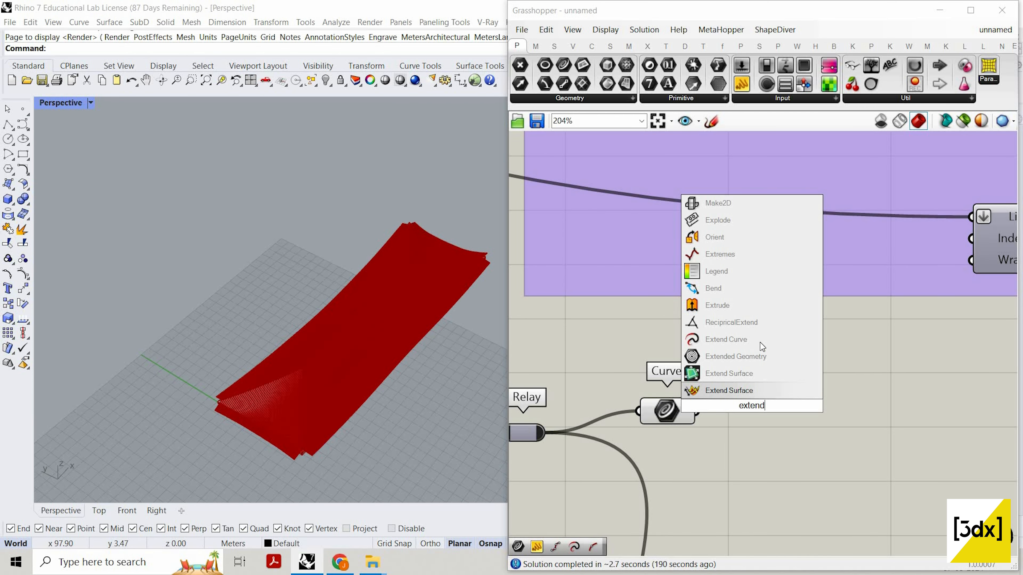
{"action": "left_click", "coordinate": [757, 356]}
{"action": "scroll", "coordinate": [753, 407], "scroll_direction": "up", "scroll_amount": 2}
{"action": "left_click_drag", "start_coordinate": [786, 387], "coordinate": [800, 394]}
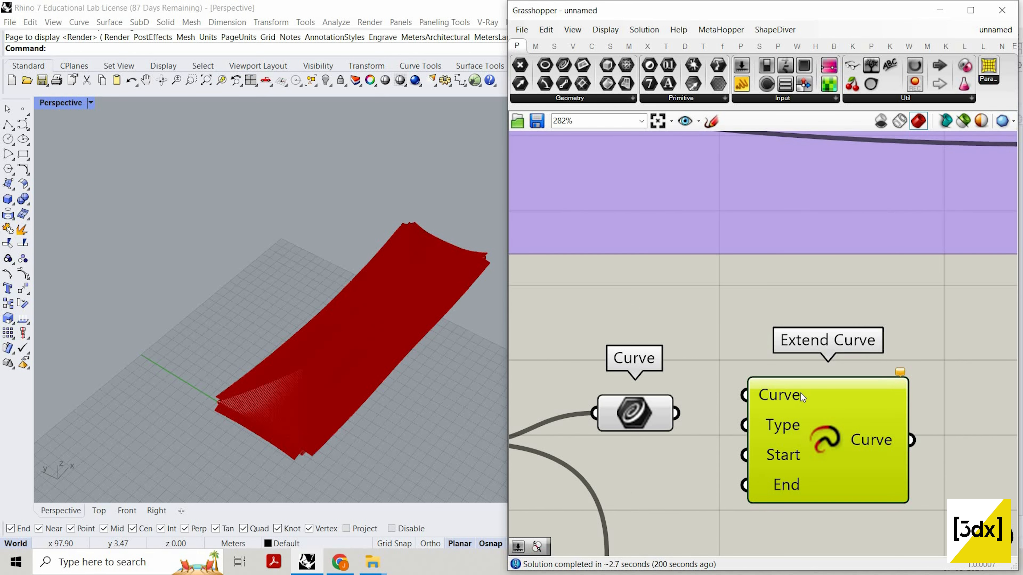
{"action": "left_click_drag", "start_coordinate": [676, 413], "coordinate": [749, 393]}
{"action": "left_click_drag", "start_coordinate": [815, 413], "coordinate": [847, 419]}
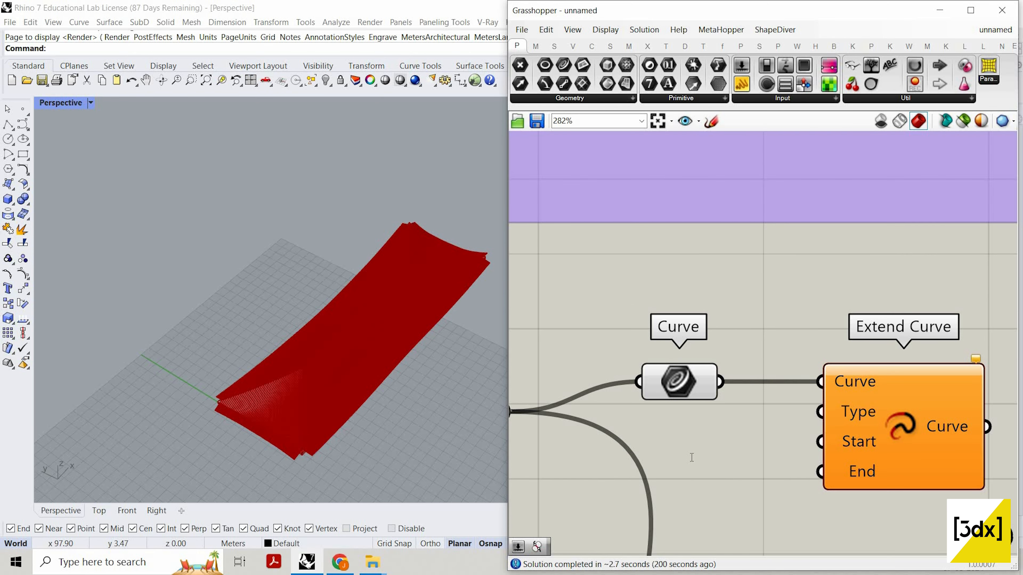
{"action": "double_click", "coordinate": [690, 458]}
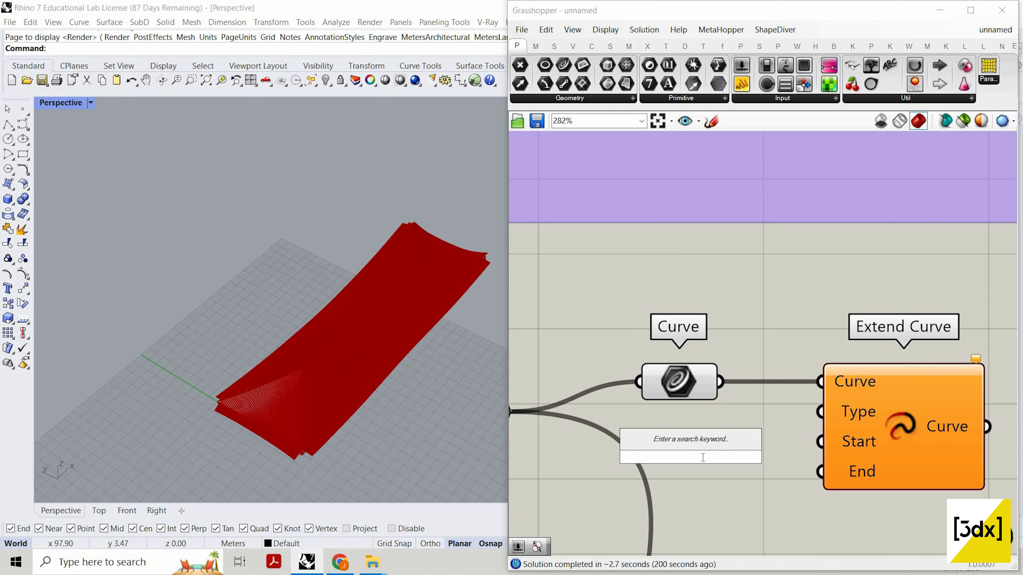
{"action": "type", "text": "20"}
{"action": "key", "text": "Return"}
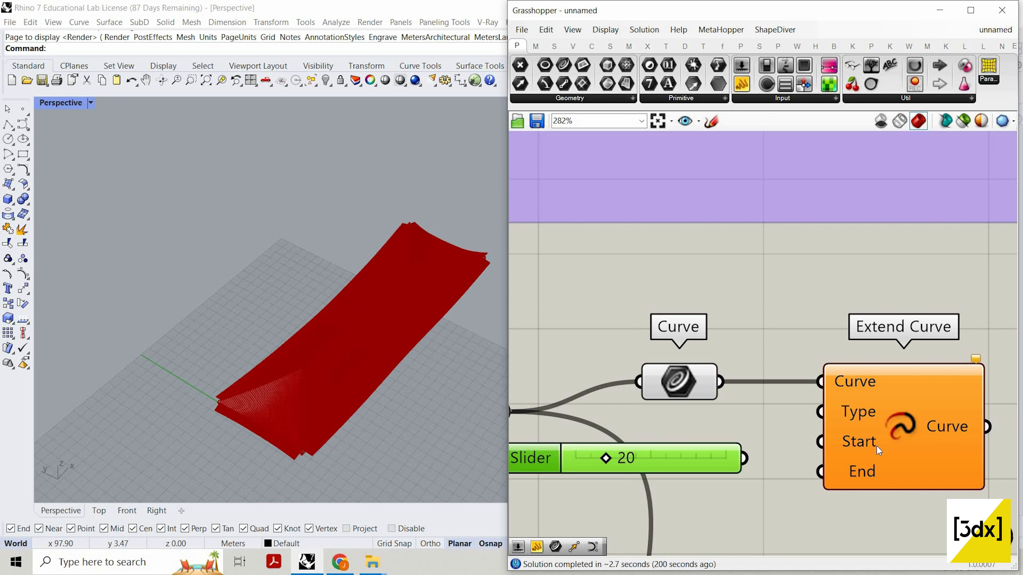
{"action": "left_click", "coordinate": [877, 447]}
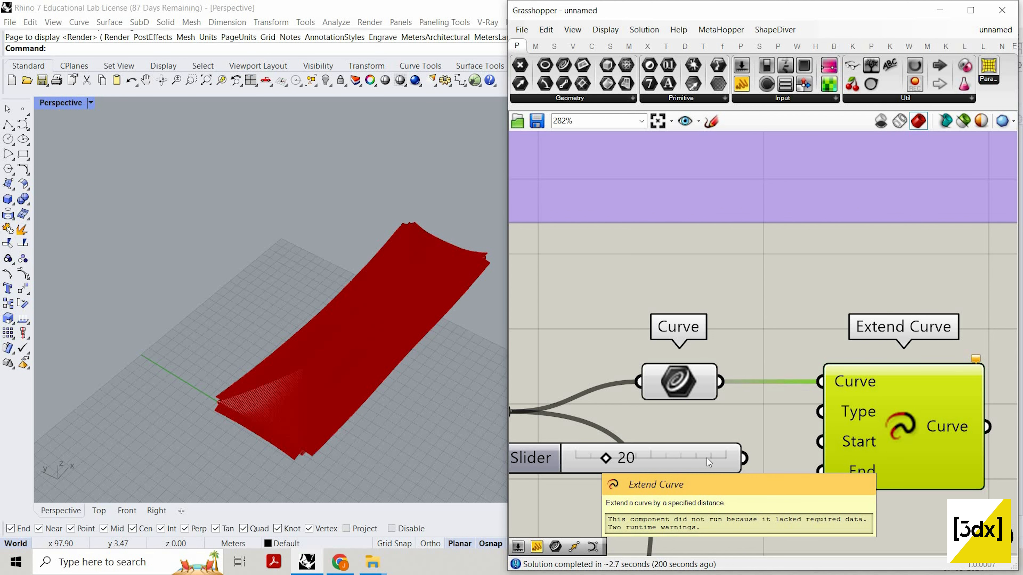
{"action": "key", "text": "Delete"}
{"action": "key", "text": "Delete"}
{"action": "double_click", "coordinate": [918, 424]}
{"action": "type", "text": "pi"}
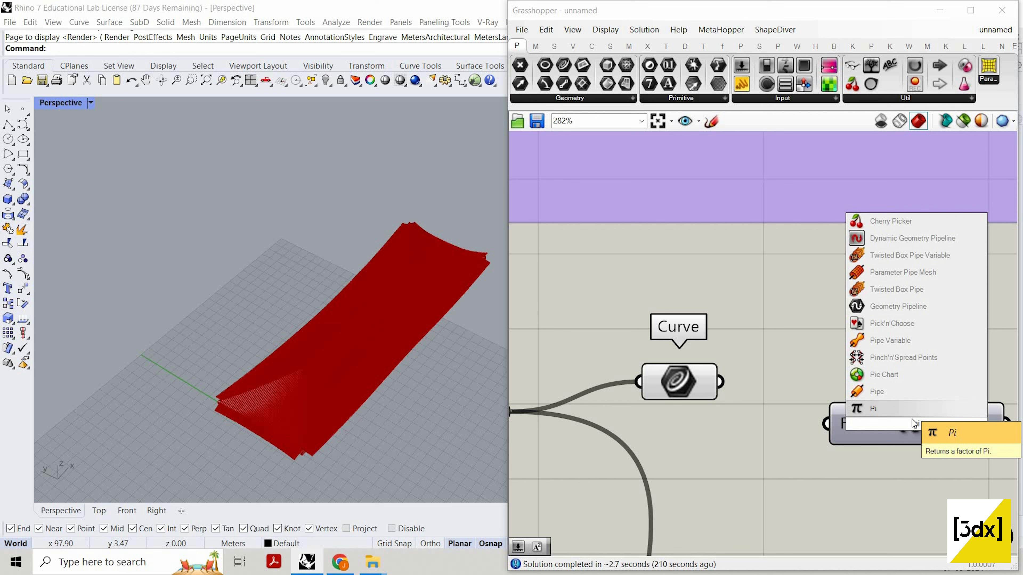
{"action": "key", "text": "Return"}
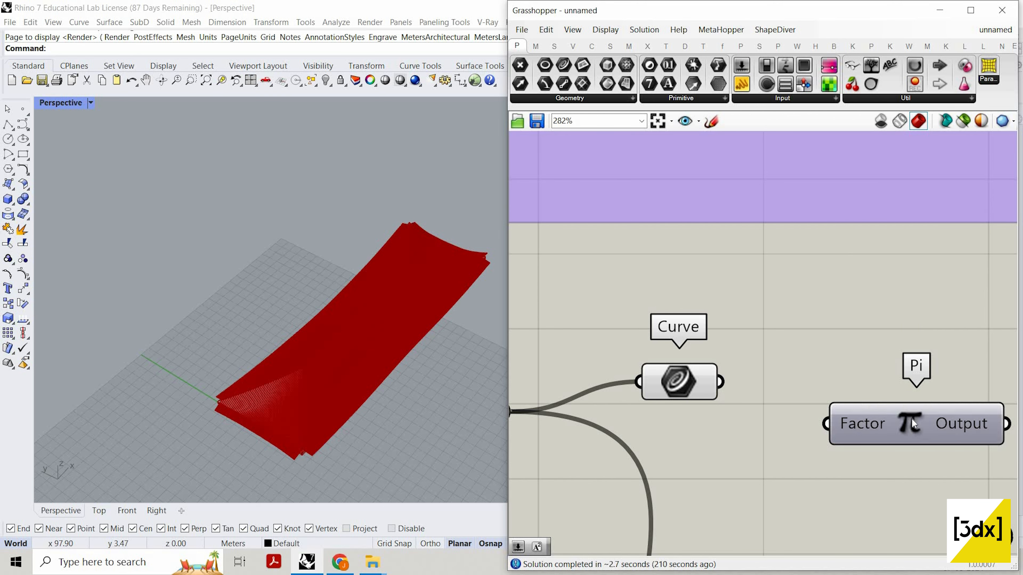
{"action": "left_click", "coordinate": [911, 418]}
{"action": "key", "text": "Delete"}
- Add a Pipe component and connect the new Curve parameter to its Curve input
{"action": "double_click", "coordinate": [911, 419]}
{"action": "type", "text": "pip"}
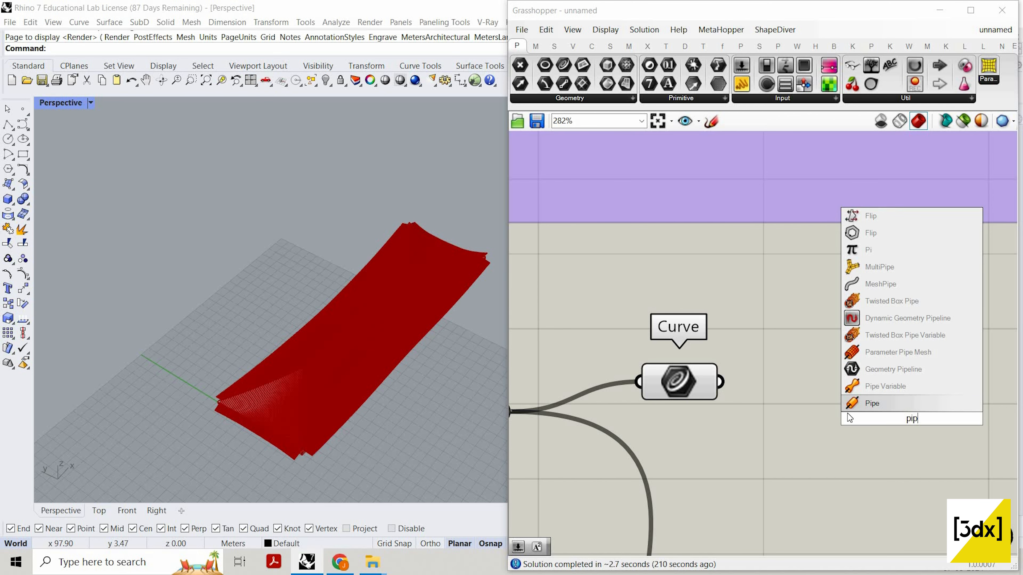
{"action": "left_click", "coordinate": [884, 403]}
{"action": "left_click_drag", "start_coordinate": [720, 382], "coordinate": [829, 388]}
{"action": "scroll", "coordinate": [817, 408], "scroll_direction": "down", "scroll_amount": 2}
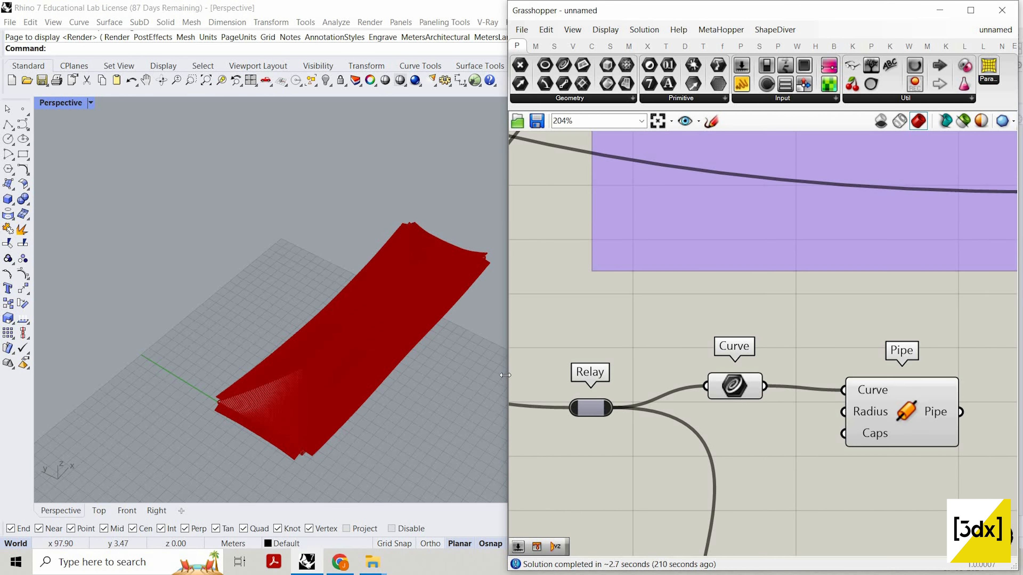
- Create a number slider with a maximum of 10, connect it to the Pipe's Radius and set it to 1
{"action": "scroll", "coordinate": [249, 369], "scroll_direction": "up", "scroll_amount": 5}
{"action": "scroll", "coordinate": [332, 365], "scroll_direction": "up", "scroll_amount": 3}
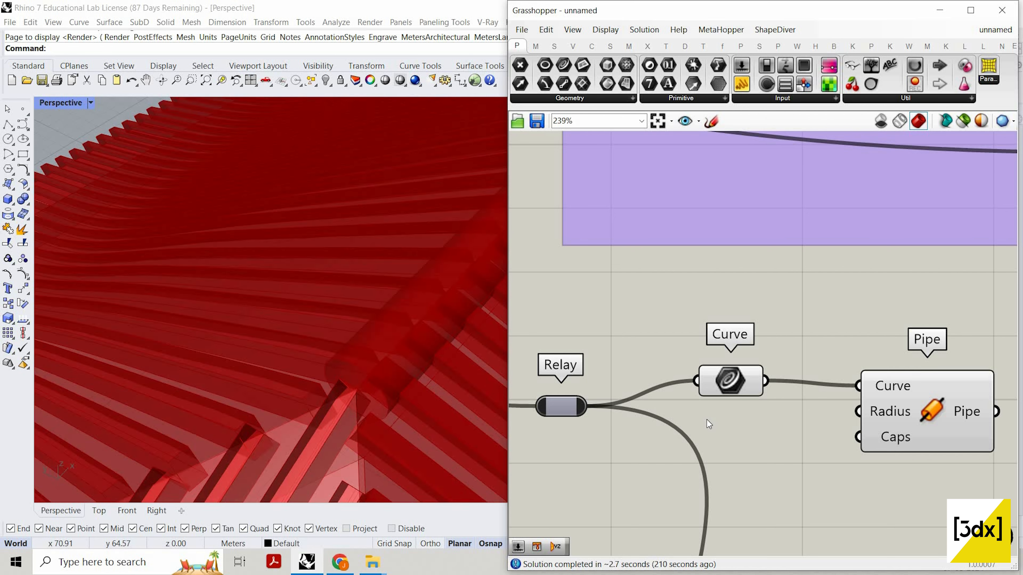
{"action": "double_click", "coordinate": [741, 432]}
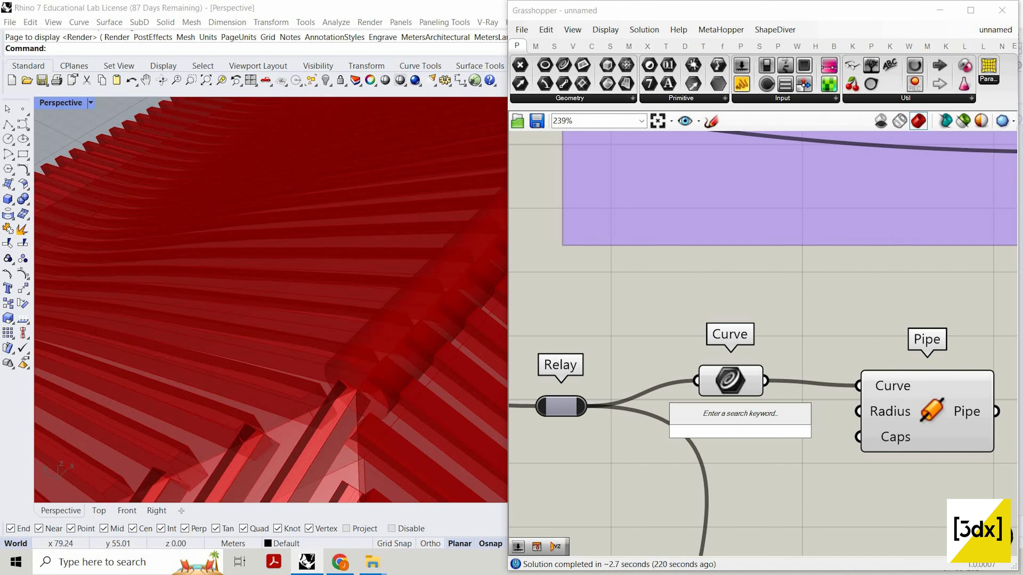
{"action": "type", "text": "10"}
{"action": "key", "text": "Return"}
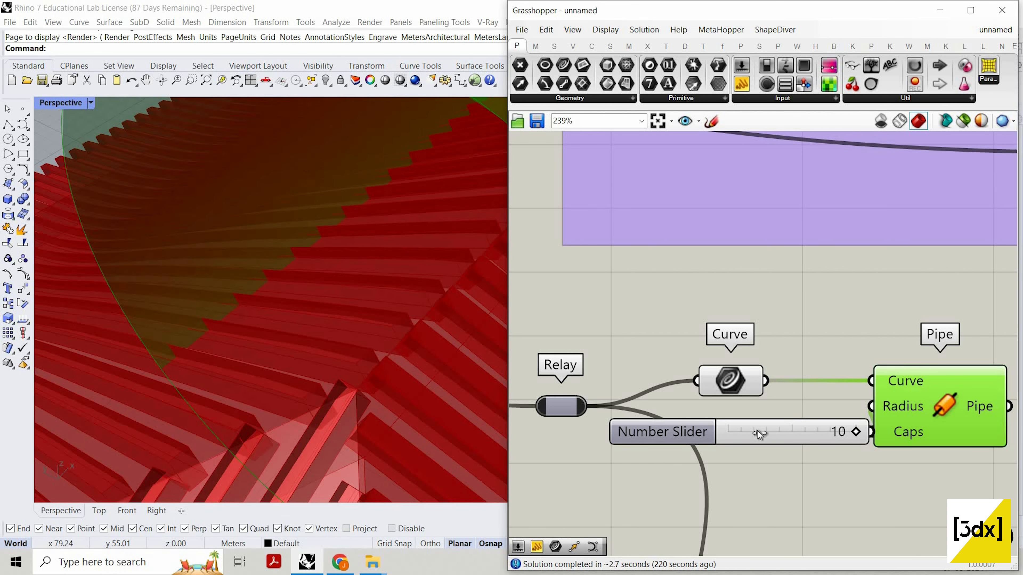
{"action": "left_click_drag", "start_coordinate": [757, 431], "coordinate": [740, 431]}
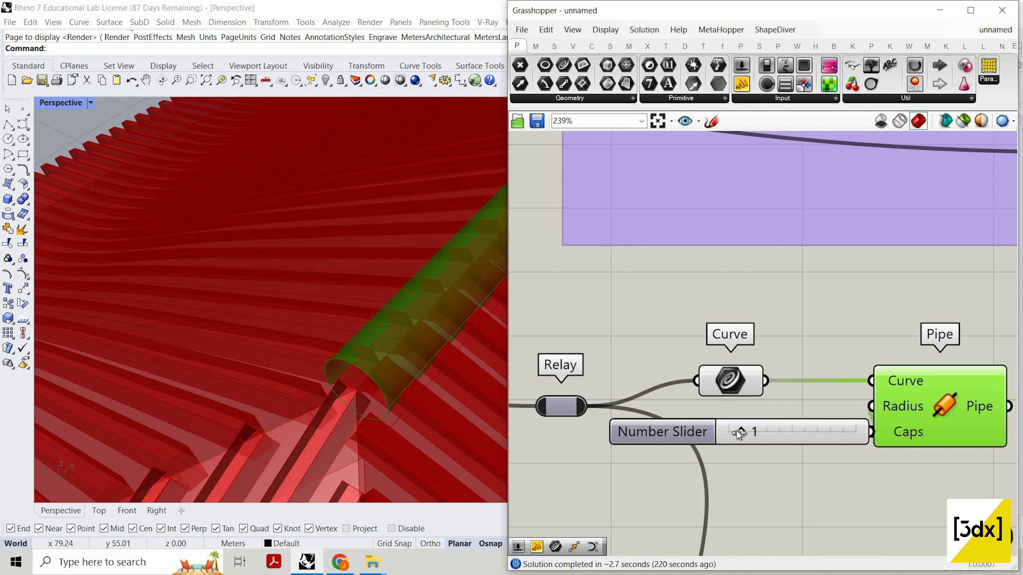
- Open the Pipe's Caps options and check the ridge pipe on the roof
{"action": "right_click", "coordinate": [958, 442]}
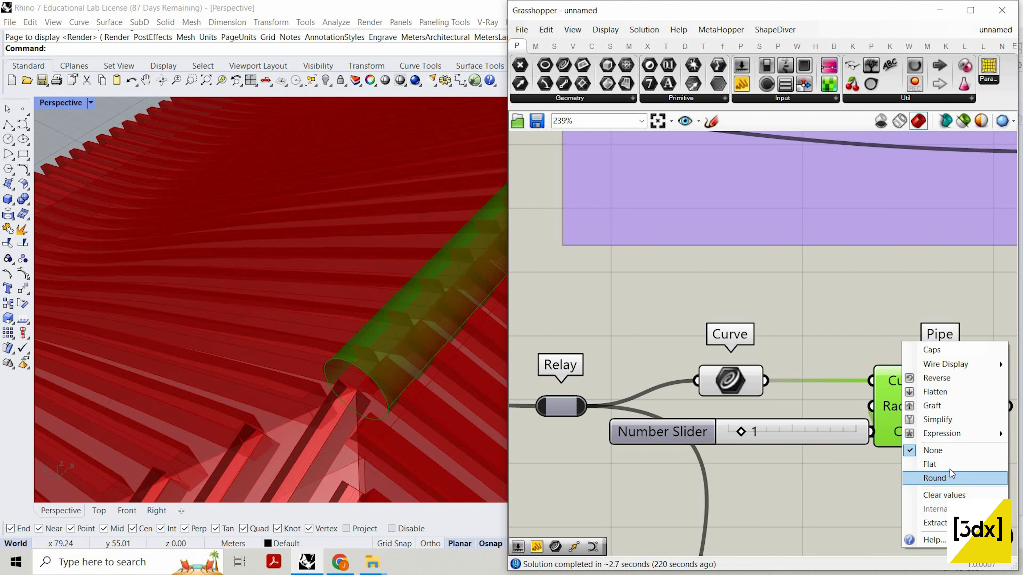
{"action": "left_click", "coordinate": [310, 368]}
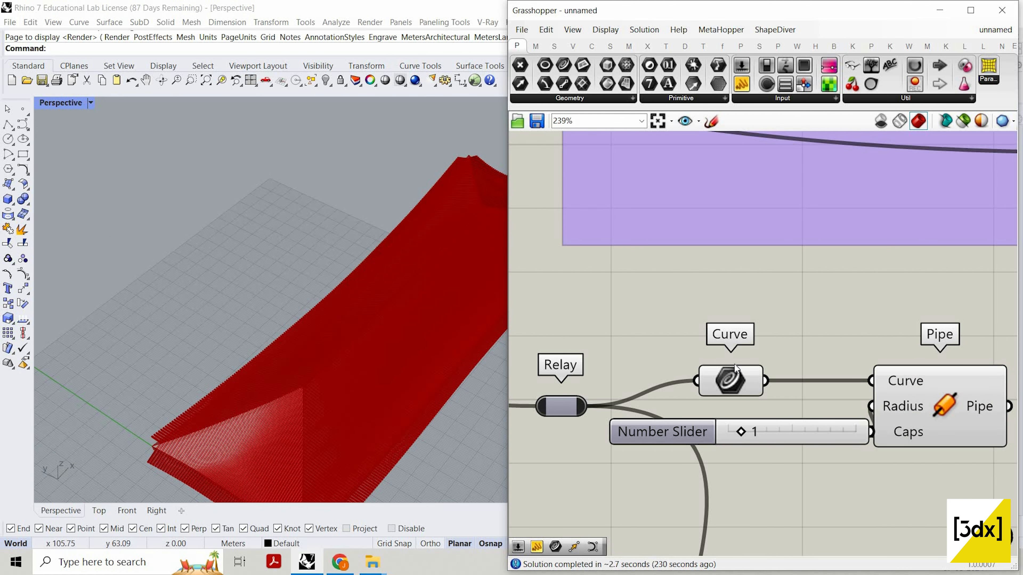
{"action": "scroll", "coordinate": [838, 398], "scroll_direction": "down", "scroll_amount": 1}
{"action": "left_click", "coordinate": [824, 401]}
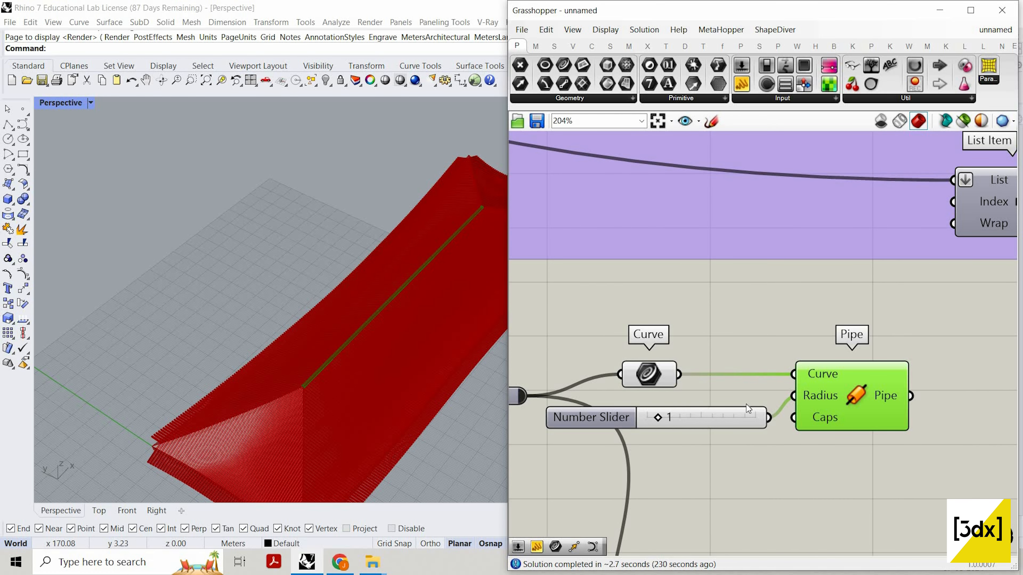
- Turn on the preview of the Merge component that collects the four Line components
{"action": "left_click", "coordinate": [747, 413]}
{"action": "scroll", "coordinate": [765, 399], "scroll_direction": "down", "scroll_amount": 5}
{"action": "scroll", "coordinate": [779, 341], "scroll_direction": "down", "scroll_amount": 5}
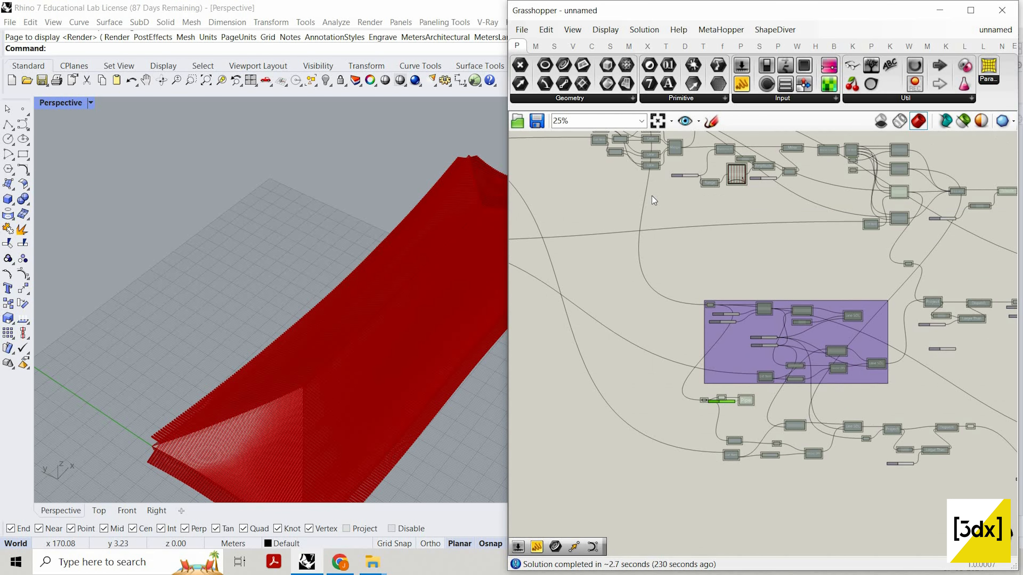
{"action": "scroll", "coordinate": [747, 278], "scroll_direction": "down", "scroll_amount": 5}
{"action": "right_click_drag", "start_coordinate": [652, 195], "coordinate": [788, 356]}
{"action": "scroll", "coordinate": [695, 272], "scroll_direction": "up", "scroll_amount": 4}
{"action": "scroll", "coordinate": [638, 317], "scroll_direction": "up", "scroll_amount": 4}
{"action": "scroll", "coordinate": [638, 317], "scroll_direction": "up", "scroll_amount": 3}
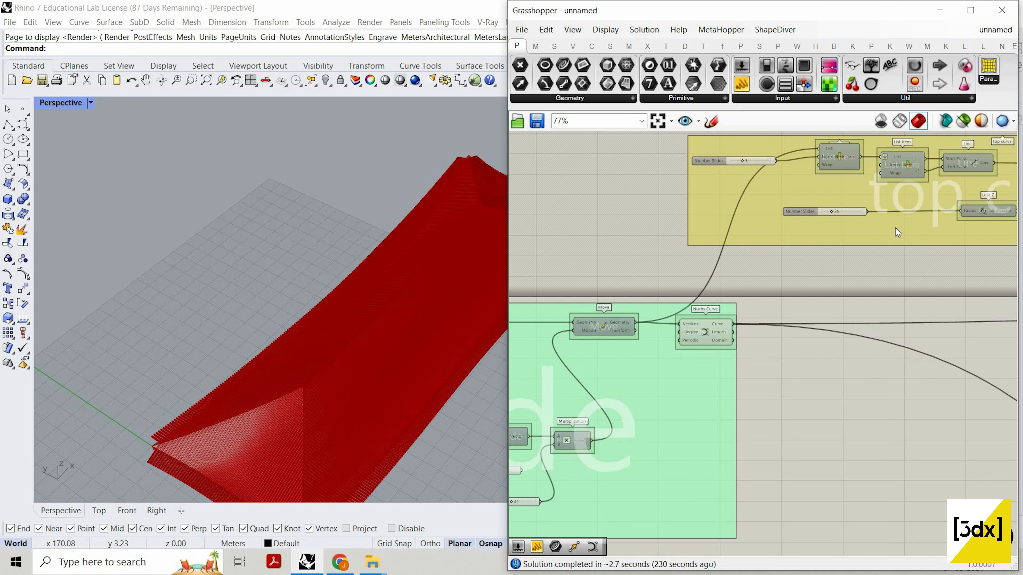
{"action": "scroll", "coordinate": [894, 228], "scroll_direction": "down", "scroll_amount": 5}
{"action": "right_click_drag", "start_coordinate": [889, 306], "coordinate": [760, 289]}
{"action": "scroll", "coordinate": [779, 279], "scroll_direction": "up", "scroll_amount": 4}
{"action": "scroll", "coordinate": [779, 278], "scroll_direction": "up", "scroll_amount": 4}
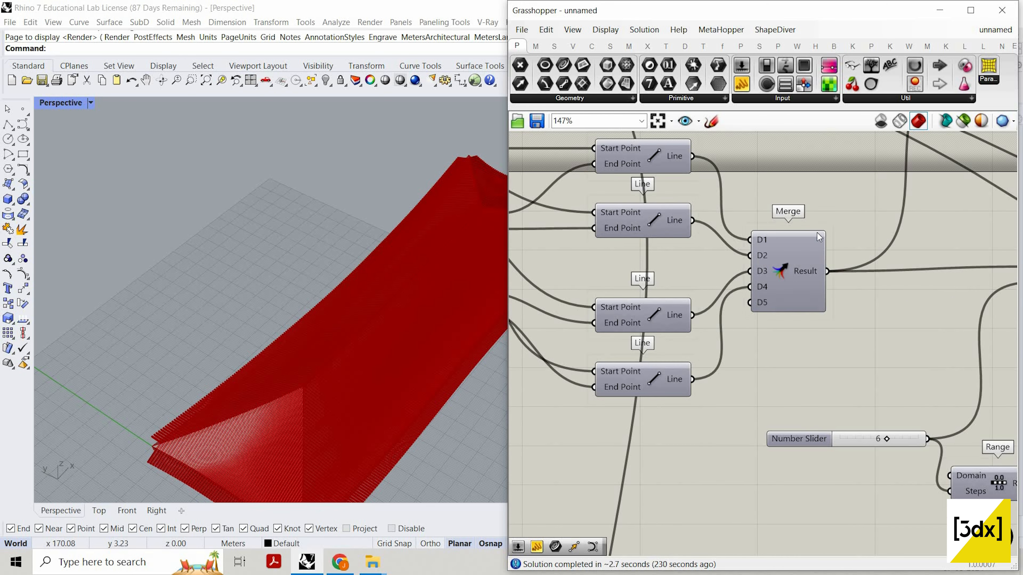
{"action": "right_click", "coordinate": [830, 239]}
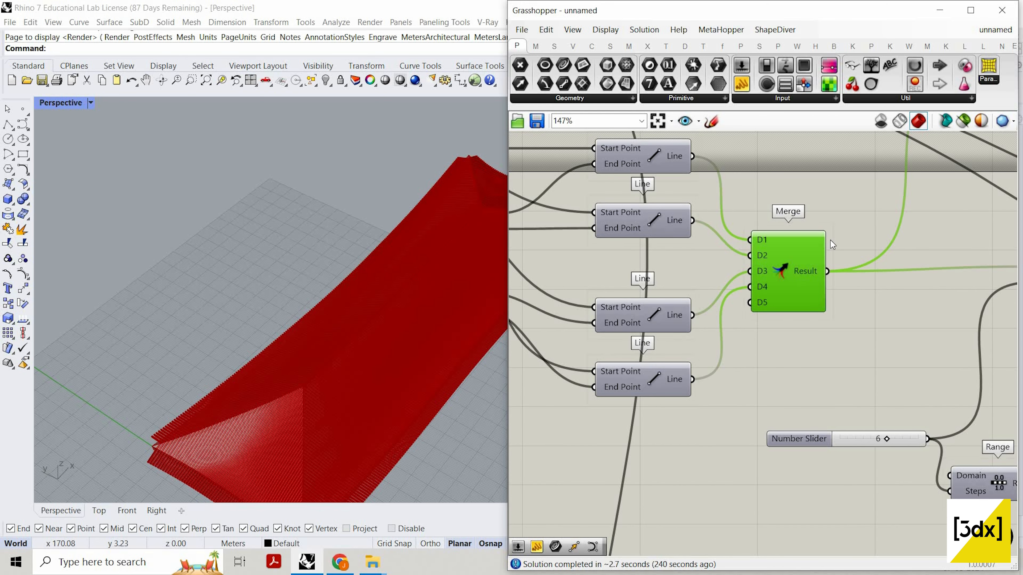
{"action": "left_click", "coordinate": [821, 217]}
{"action": "right_click", "coordinate": [838, 197]}
{"action": "left_click", "coordinate": [850, 205]}
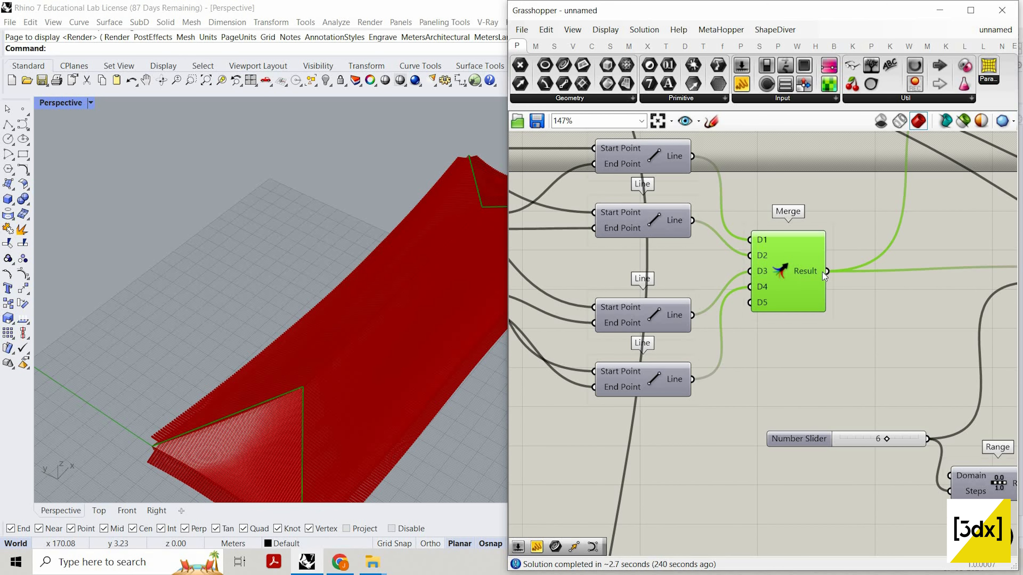
- Feed the four-line Merge's Result into the Pipe's Curve input alongside the ridge curve
{"action": "right_click_drag", "start_coordinate": [886, 242], "coordinate": [685, 343]}
{"action": "scroll", "coordinate": [403, 242], "scroll_direction": "up", "scroll_amount": 8}
{"action": "right_click_drag", "start_coordinate": [322, 282], "coordinate": [362, 298]}
- Add a Solid Union component beside the Pipe and connect the Pipe output to its Breps input
{"action": "double_click", "coordinate": [766, 329]}
{"action": "type", "text": "soli"}
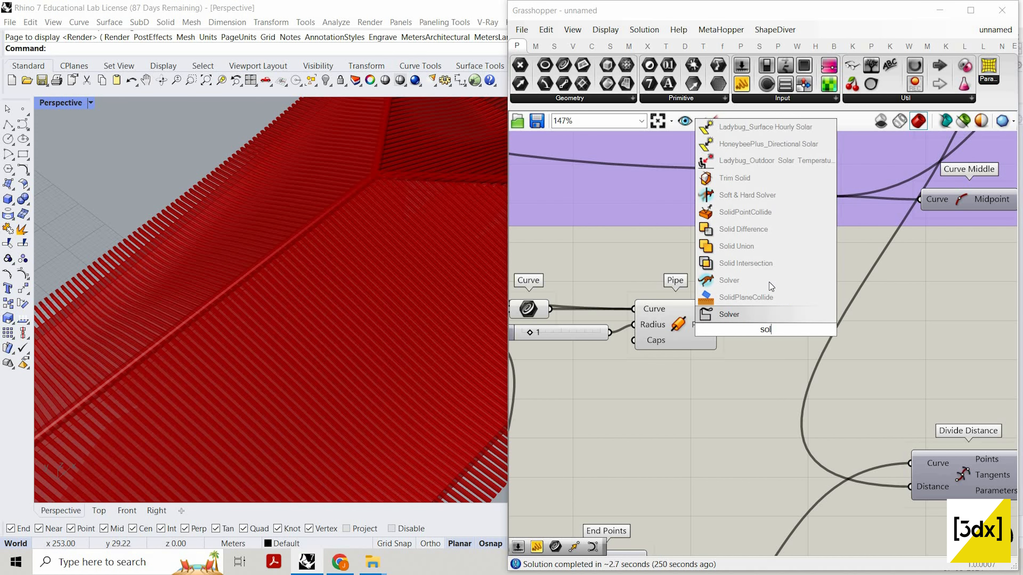
{"action": "key", "text": "Up"}
{"action": "key", "text": "Up"}
{"action": "left_click", "coordinate": [769, 282]}
{"action": "scroll", "coordinate": [768, 333], "scroll_direction": "up", "scroll_amount": 3}
{"action": "left_click_drag", "start_coordinate": [768, 331], "coordinate": [788, 327]}
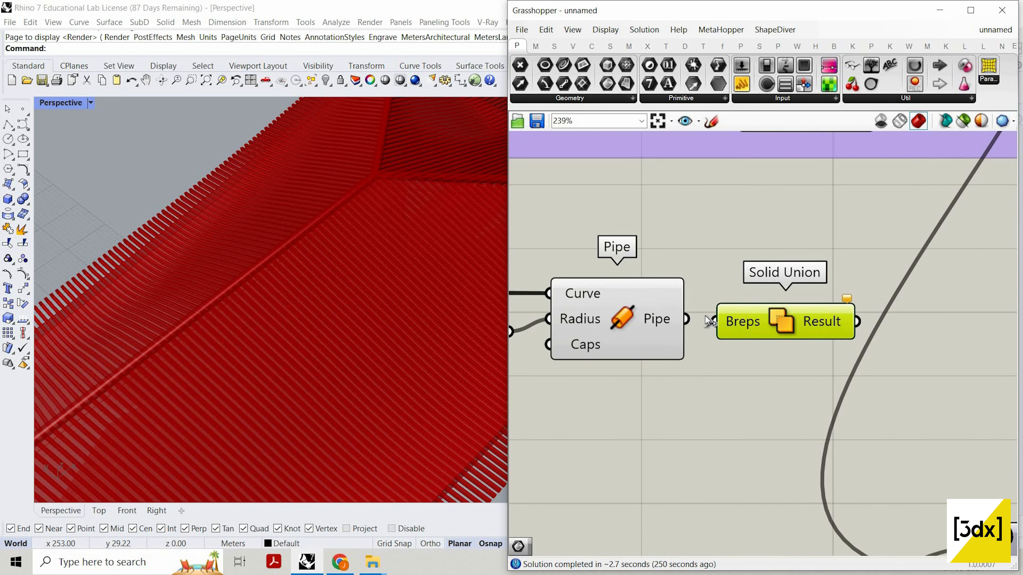
{"action": "left_click_drag", "start_coordinate": [687, 320], "coordinate": [719, 321]}
{"action": "left_click", "coordinate": [707, 336]}
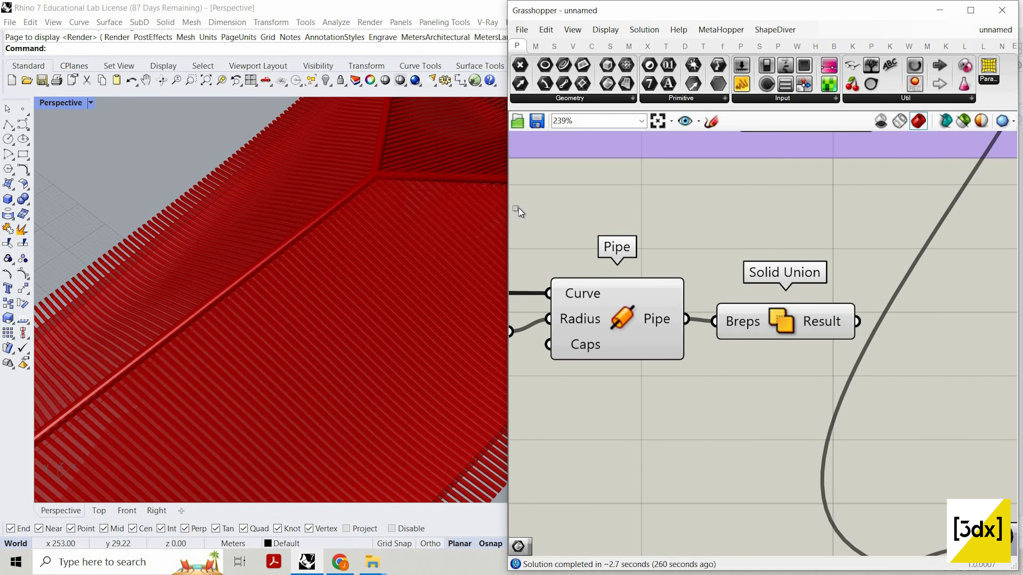
- Turn off the Pipe's preview and select the Solid Union to check its result on the roof
{"action": "right_click_drag", "start_coordinate": [518, 211], "coordinate": [580, 205]}
{"action": "scroll", "coordinate": [743, 227], "scroll_direction": "down", "scroll_amount": 1}
{"action": "left_click_drag", "start_coordinate": [723, 207], "coordinate": [518, 378]}
{"action": "middle_click", "coordinate": [748, 235]}
{"action": "left_click", "coordinate": [760, 238]}
{"action": "left_click", "coordinate": [820, 304]}
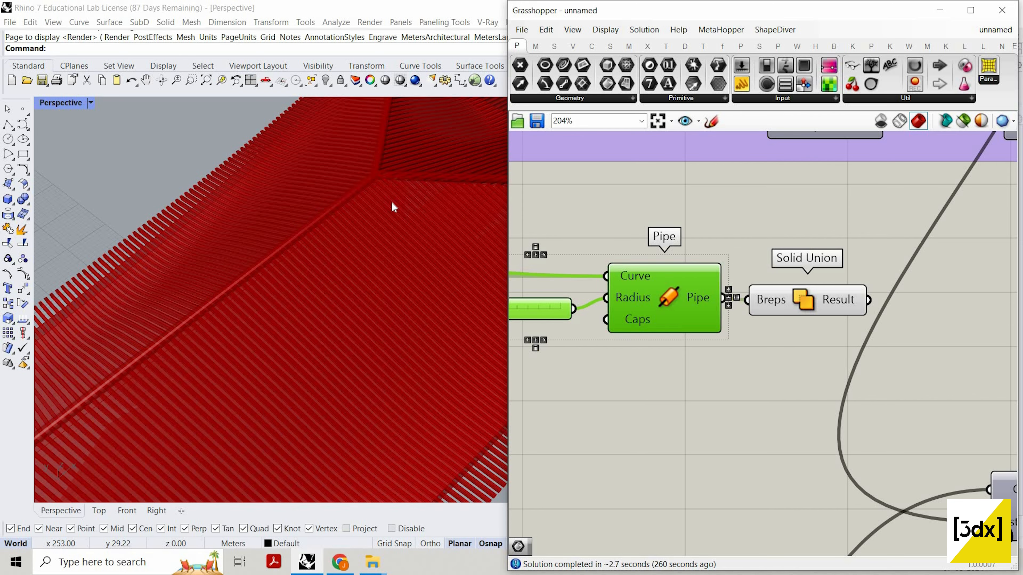
{"action": "scroll", "coordinate": [405, 200], "scroll_direction": "down", "scroll_amount": 5}
{"action": "right_click_drag", "start_coordinate": [402, 274], "coordinate": [455, 282]}
{"action": "scroll", "coordinate": [455, 282], "scroll_direction": "down", "scroll_amount": 4}
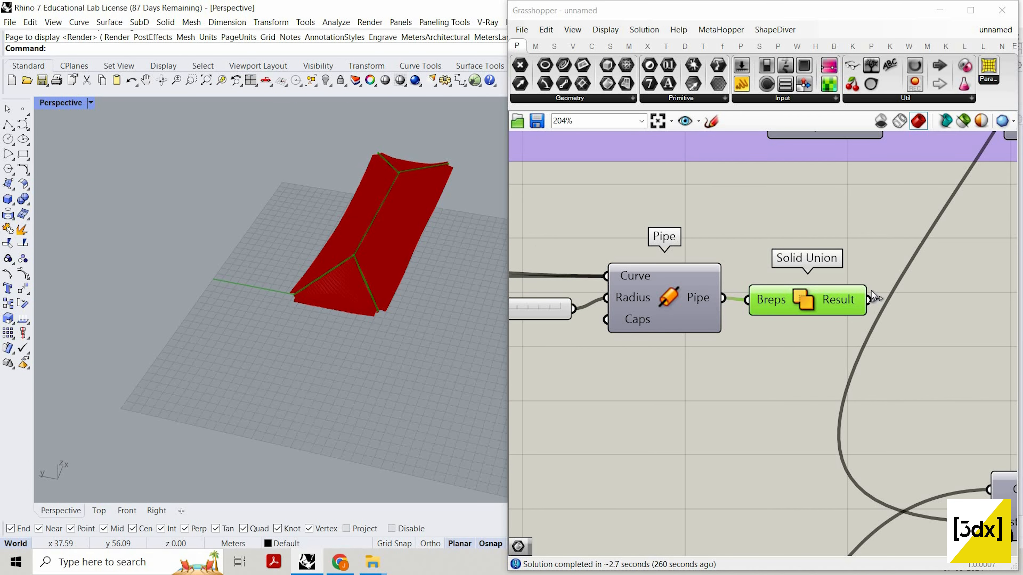
- Set the Pipe's radius slider to 2 and check the thicker pipes at the triangular end
{"action": "right_click_drag", "start_coordinate": [580, 363], "coordinate": [742, 364]}
{"action": "scroll", "coordinate": [661, 334], "scroll_direction": "up", "scroll_amount": 3}
{"action": "double_click", "coordinate": [637, 379]}
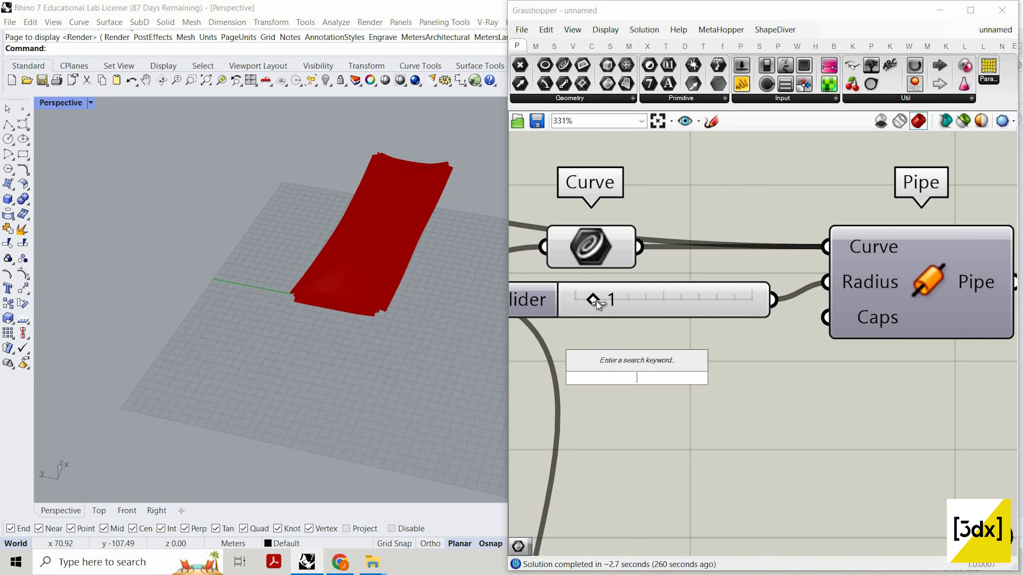
{"action": "left_click_drag", "start_coordinate": [596, 302], "coordinate": [611, 299]}
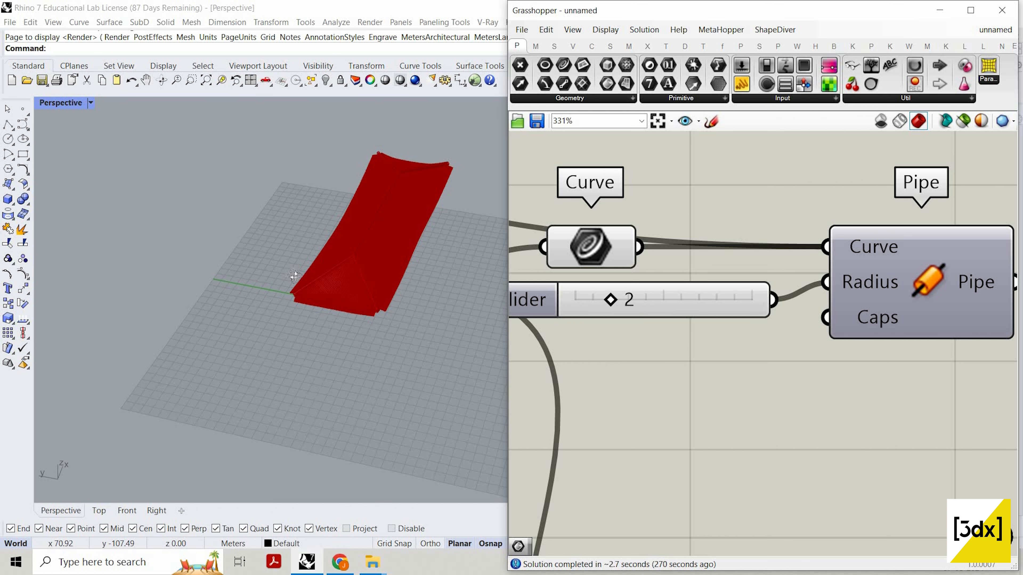
{"action": "right_click_drag", "start_coordinate": [351, 260], "coordinate": [352, 260]}
{"action": "scroll", "coordinate": [353, 264], "scroll_direction": "up", "scroll_amount": 6}
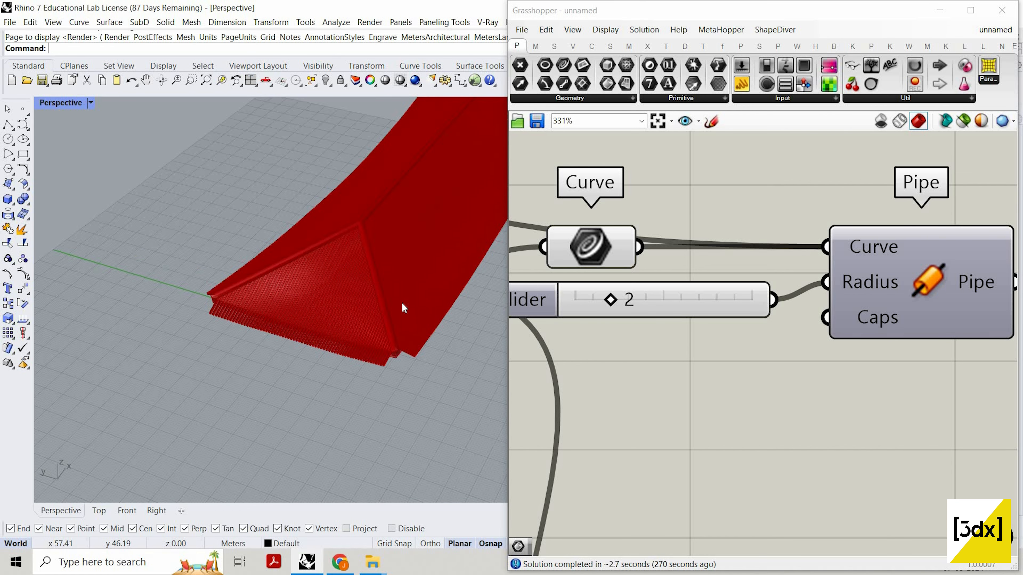
- Set the Pipe's Caps option to Round and check the pipe ends at the roof's triangular end
{"action": "right_click", "coordinate": [879, 323]}
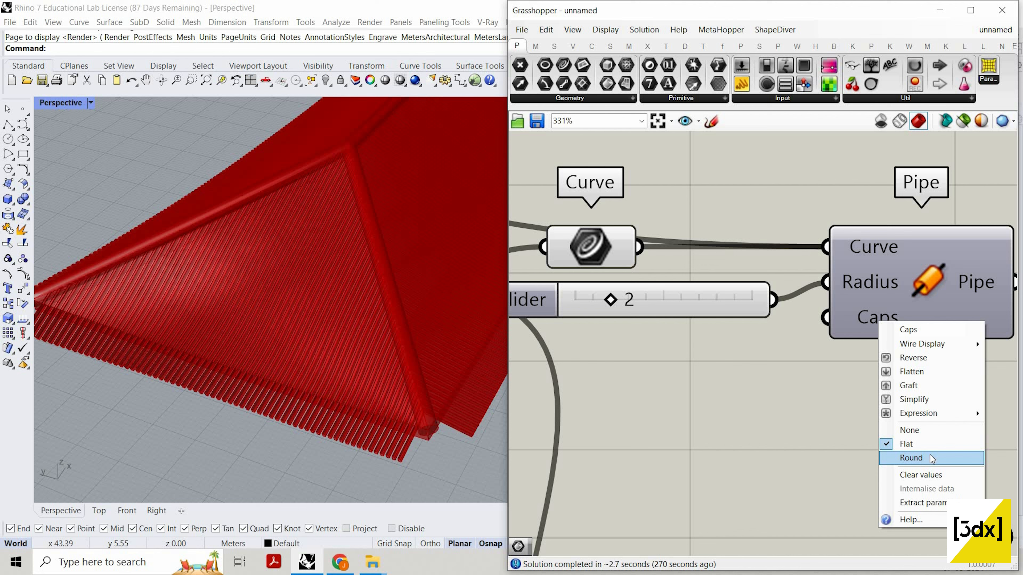
{"action": "left_click", "coordinate": [301, 395]}
{"action": "scroll", "coordinate": [354, 400], "scroll_direction": "down", "scroll_amount": 8}
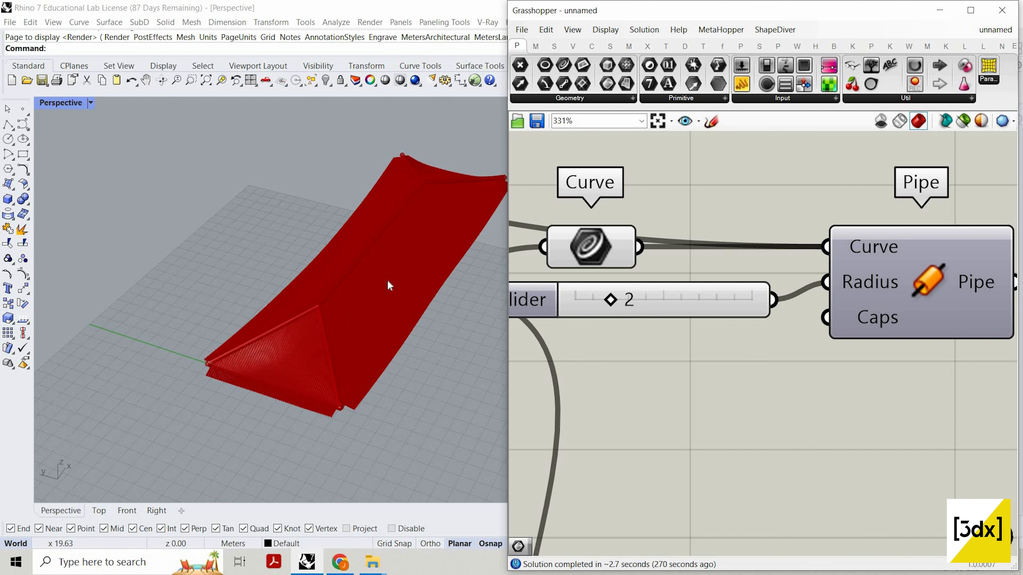
{"action": "right_click_drag", "start_coordinate": [386, 280], "coordinate": [441, 194]}
{"action": "scroll", "coordinate": [237, 416], "scroll_direction": "up", "scroll_amount": 6}
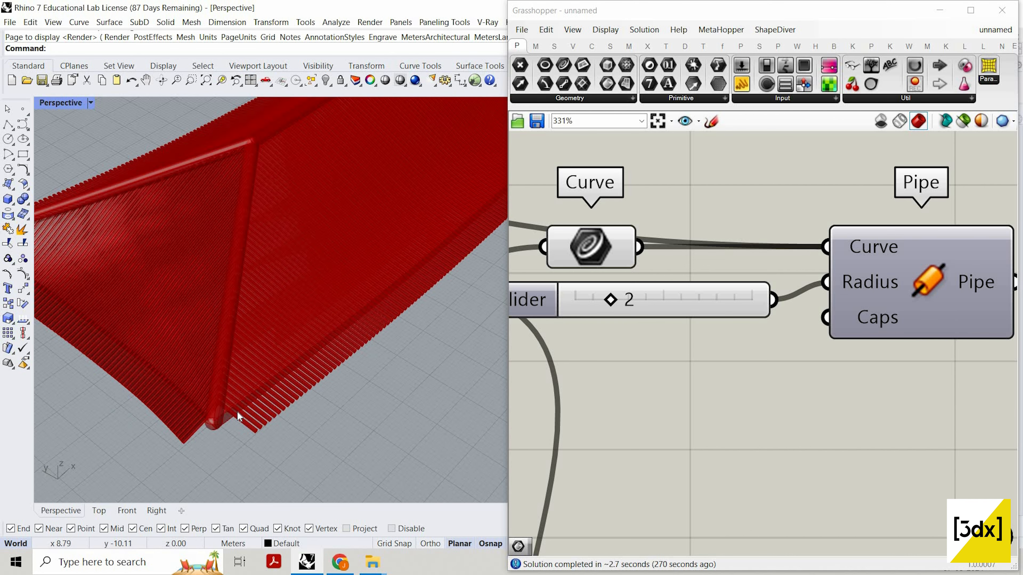
{"action": "scroll", "coordinate": [288, 385], "scroll_direction": "down", "scroll_amount": 4}
{"action": "right_click_drag", "start_coordinate": [288, 385], "coordinate": [395, 366]}
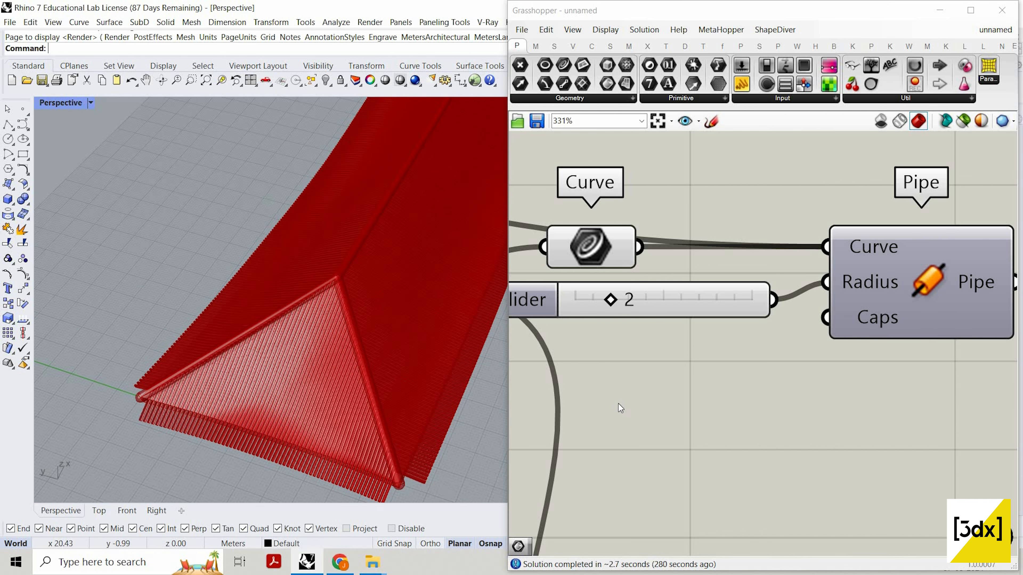
- Add a number slider of 1.5 and connect it to the Pipe's Radius input in place of the existing slider
{"action": "double_click", "coordinate": [618, 403]}
{"action": "type", "text": "1.5"}
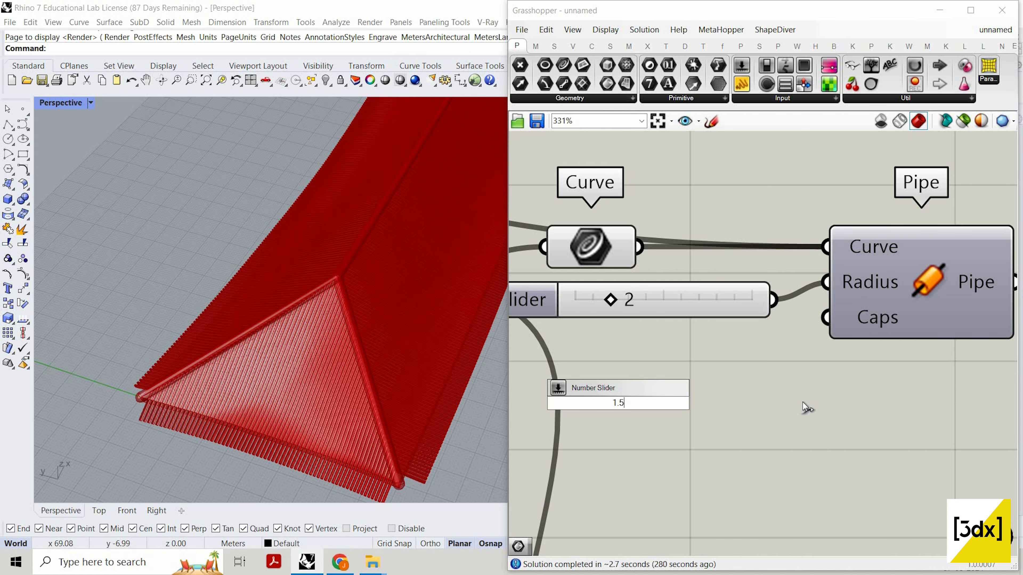
{"action": "key", "text": "Return"}
{"action": "left_click_drag", "start_coordinate": [826, 282], "coordinate": [799, 402], "text": "shift"}
{"action": "scroll", "coordinate": [272, 348], "scroll_direction": "down", "scroll_amount": 7}
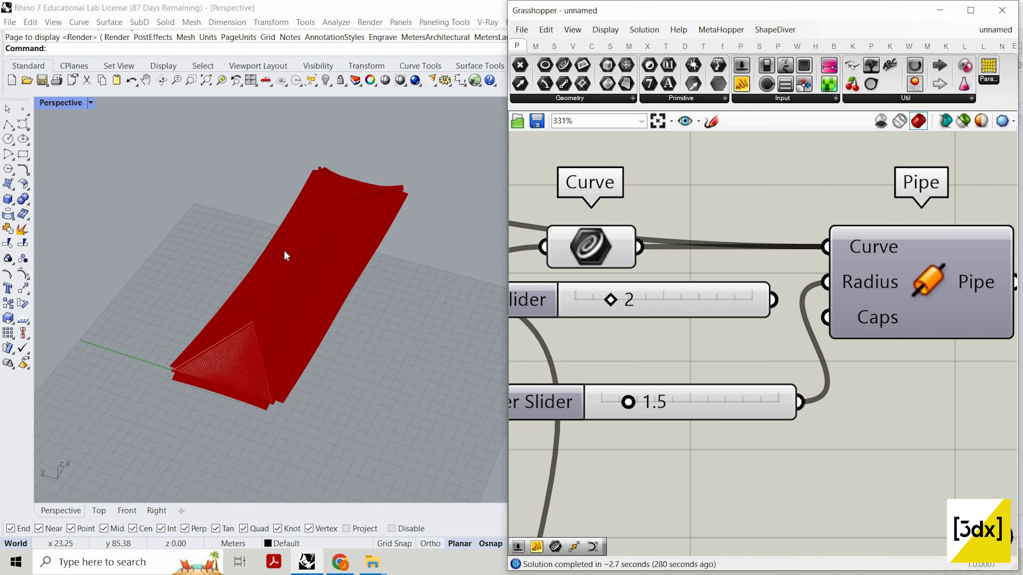
- Examine the roof from several angles, including the beam ends and the thinner pipe along the roof edge
{"action": "right_click_drag", "start_coordinate": [285, 256], "coordinate": [315, 244]}
{"action": "scroll", "coordinate": [313, 247], "scroll_direction": "up", "scroll_amount": 6}
{"action": "right_click_drag", "start_coordinate": [310, 375], "coordinate": [287, 372]}
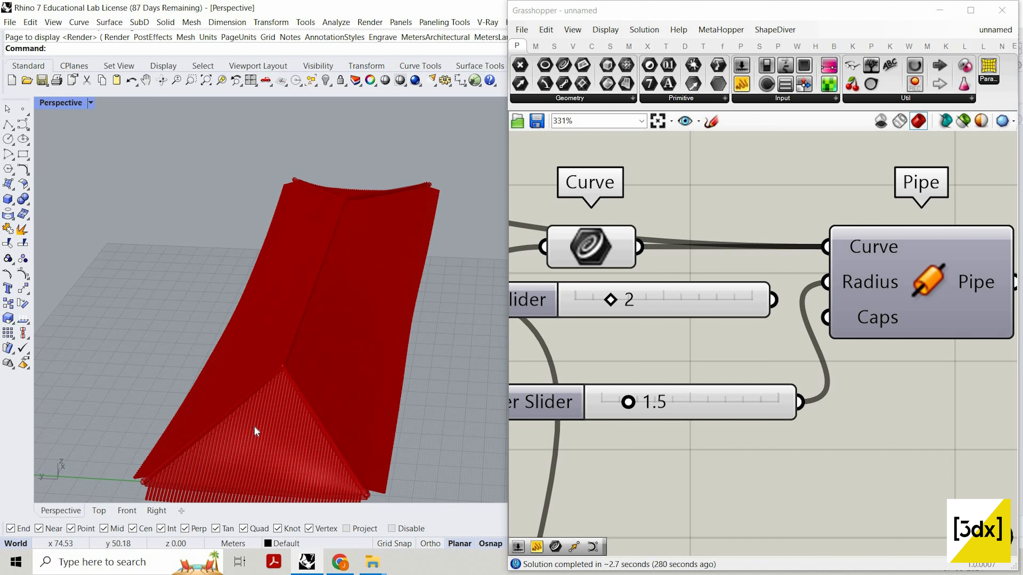
{"action": "right_click_drag", "start_coordinate": [254, 426], "coordinate": [292, 471]}
{"action": "scroll", "coordinate": [291, 469], "scroll_direction": "up", "scroll_amount": 5}
{"action": "right_click_drag", "start_coordinate": [322, 383], "coordinate": [290, 339]}
{"action": "scroll", "coordinate": [243, 306], "scroll_direction": "down", "scroll_amount": 8}
{"action": "right_click_drag", "start_coordinate": [244, 312], "coordinate": [251, 362]}
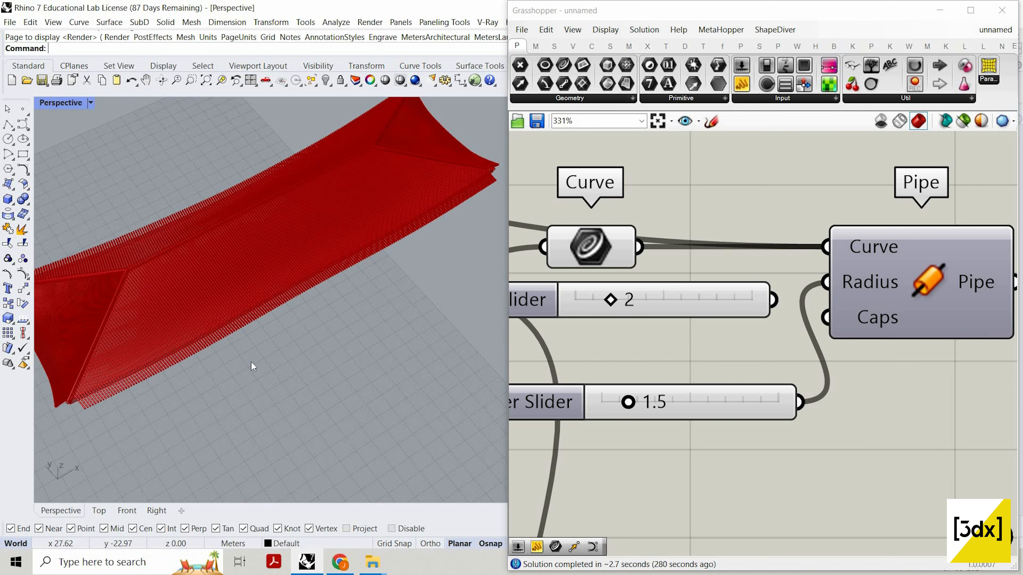
{"action": "scroll", "coordinate": [214, 283], "scroll_direction": "up", "scroll_amount": 12}
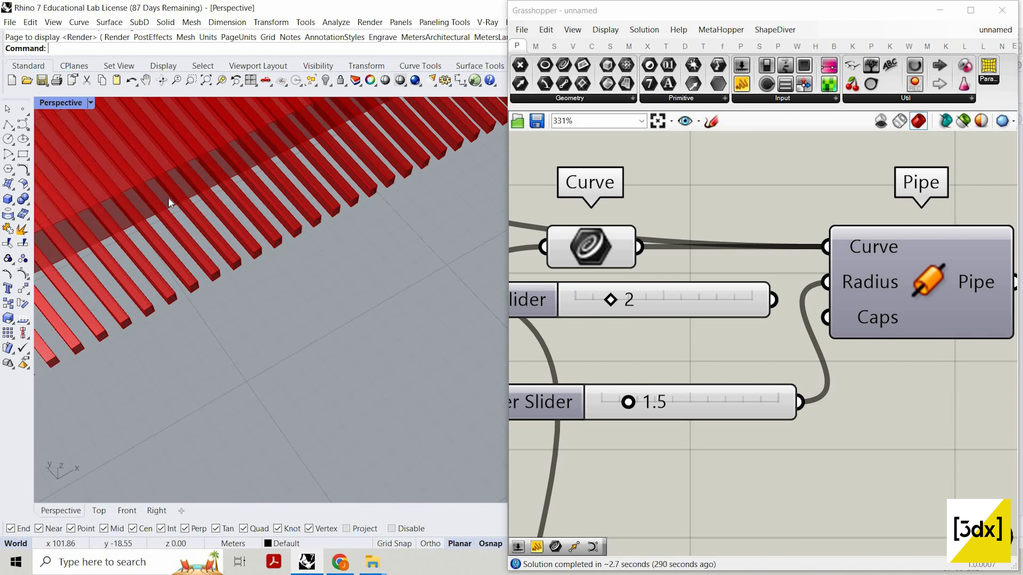
{"action": "right_click_drag", "start_coordinate": [168, 197], "coordinate": [324, 267]}
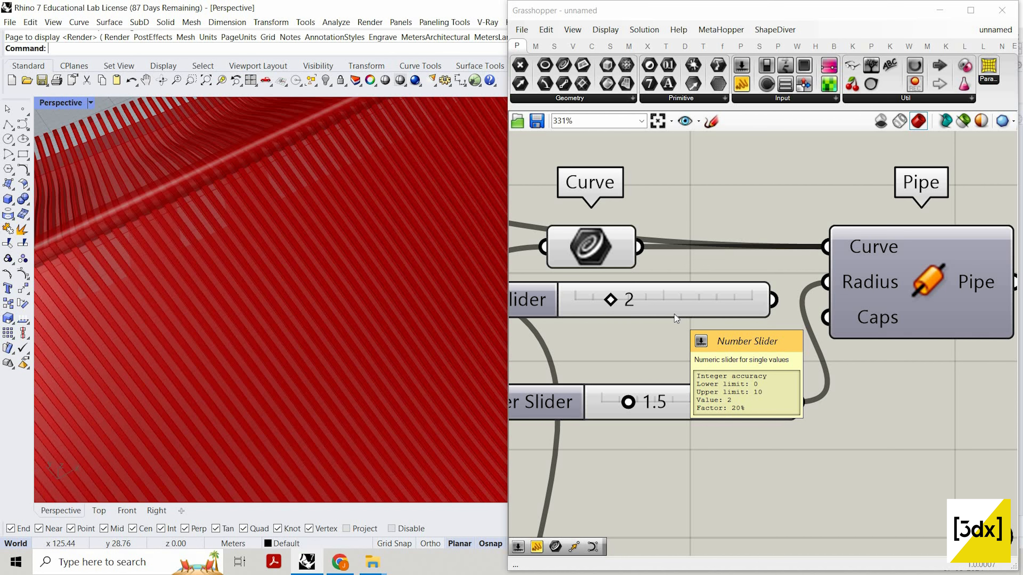
- Set the length slider feeding the Rectangle's X Size to 211
{"action": "scroll", "coordinate": [725, 279], "scroll_direction": "down", "scroll_amount": 4}
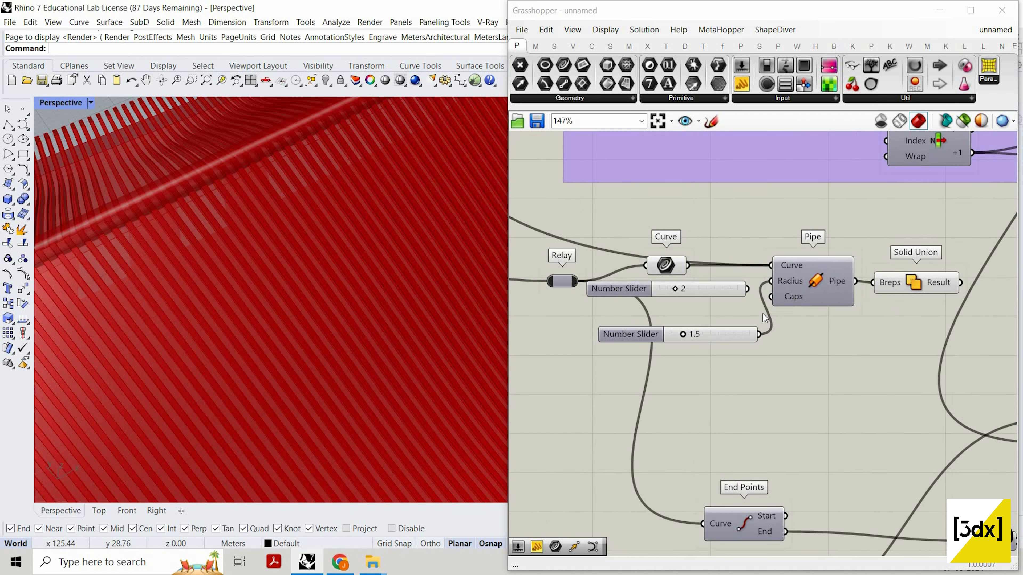
{"action": "scroll", "coordinate": [765, 318], "scroll_direction": "down", "scroll_amount": 10}
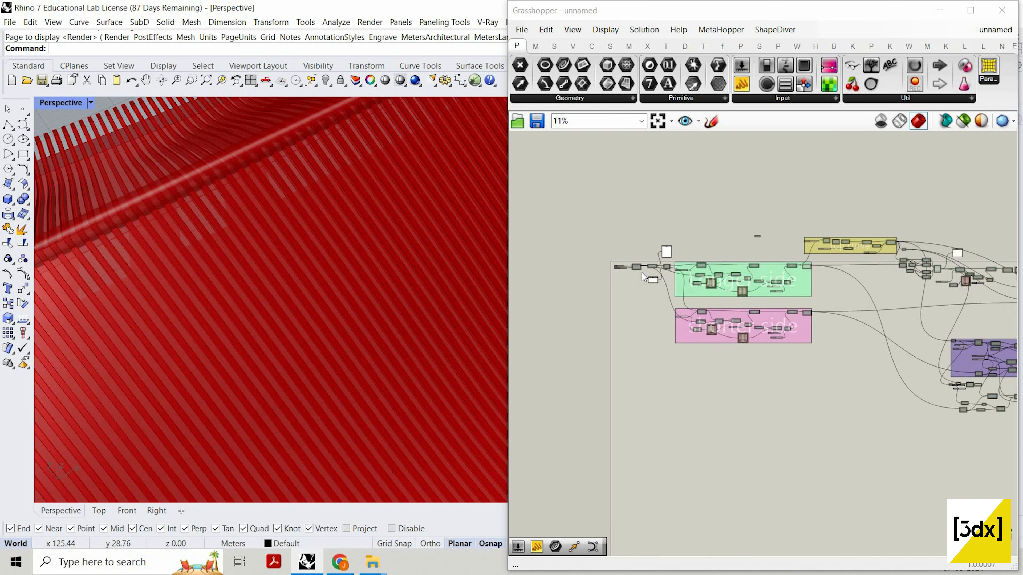
{"action": "scroll", "coordinate": [643, 277], "scroll_direction": "up", "scroll_amount": 9}
{"action": "scroll", "coordinate": [307, 245], "scroll_direction": "down", "scroll_amount": 5}
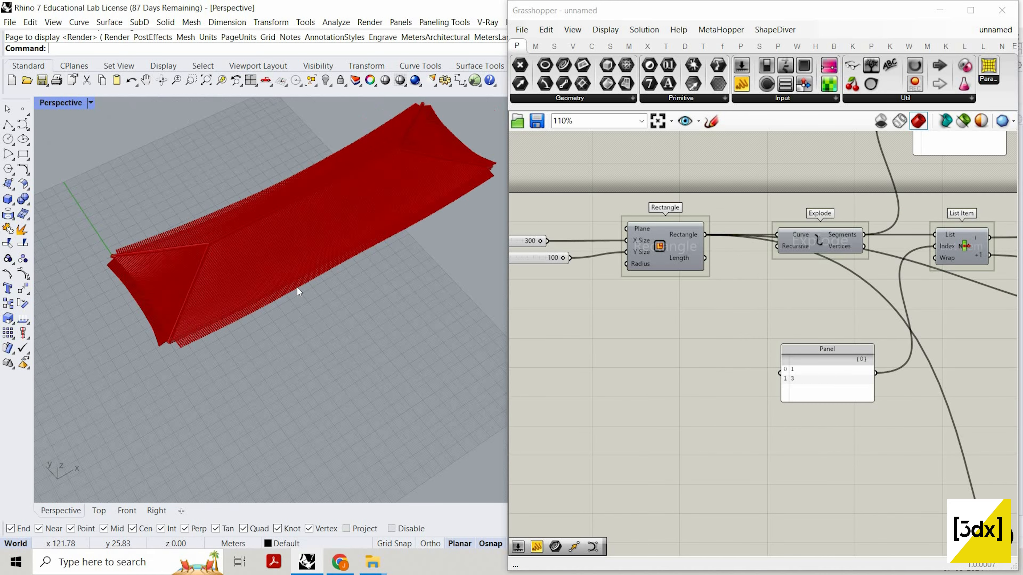
{"action": "scroll", "coordinate": [297, 288], "scroll_direction": "up", "scroll_amount": 8}
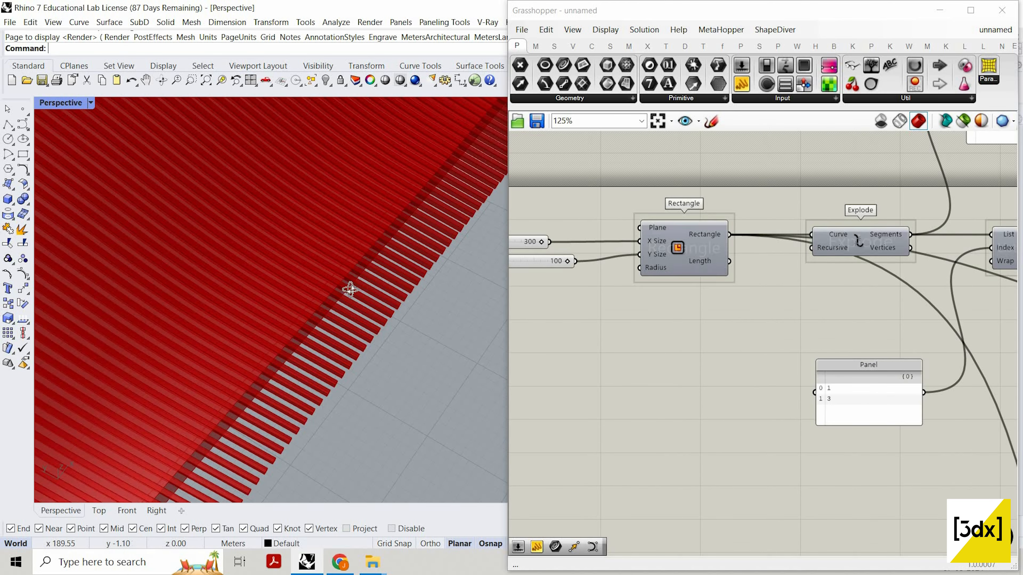
{"action": "scroll", "coordinate": [322, 264], "scroll_direction": "down", "scroll_amount": 7}
{"action": "right_click_drag", "start_coordinate": [350, 290], "coordinate": [317, 227]}
{"action": "scroll", "coordinate": [317, 228], "scroll_direction": "down", "scroll_amount": 4}
{"action": "scroll", "coordinate": [279, 220], "scroll_direction": "up", "scroll_amount": 4}
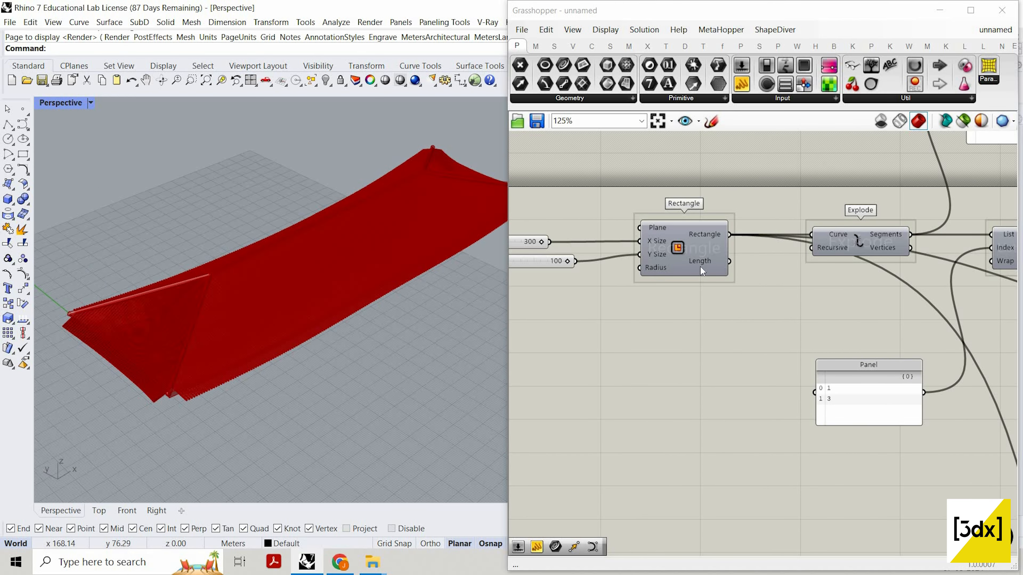
{"action": "scroll", "coordinate": [731, 270], "scroll_direction": "down", "scroll_amount": 2}
{"action": "scroll", "coordinate": [689, 260], "scroll_direction": "up", "scroll_amount": 2}
{"action": "left_click_drag", "start_coordinate": [688, 262], "coordinate": [709, 262]}
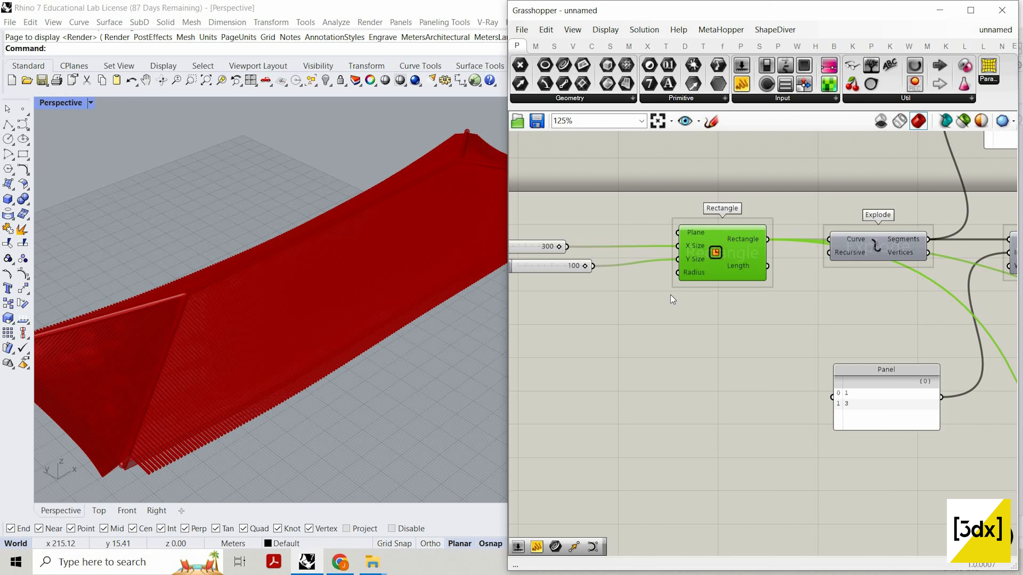
{"action": "scroll", "coordinate": [671, 295], "scroll_direction": "down", "scroll_amount": 5}
{"action": "scroll", "coordinate": [645, 291], "scroll_direction": "up", "scroll_amount": 8}
{"action": "right_click", "coordinate": [661, 289]}
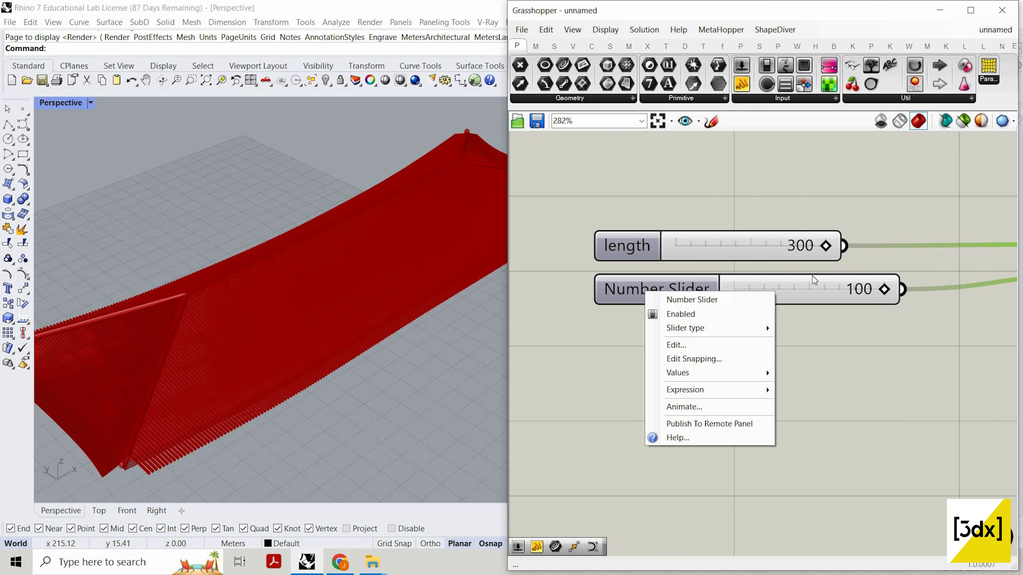
{"action": "left_click", "coordinate": [877, 294]}
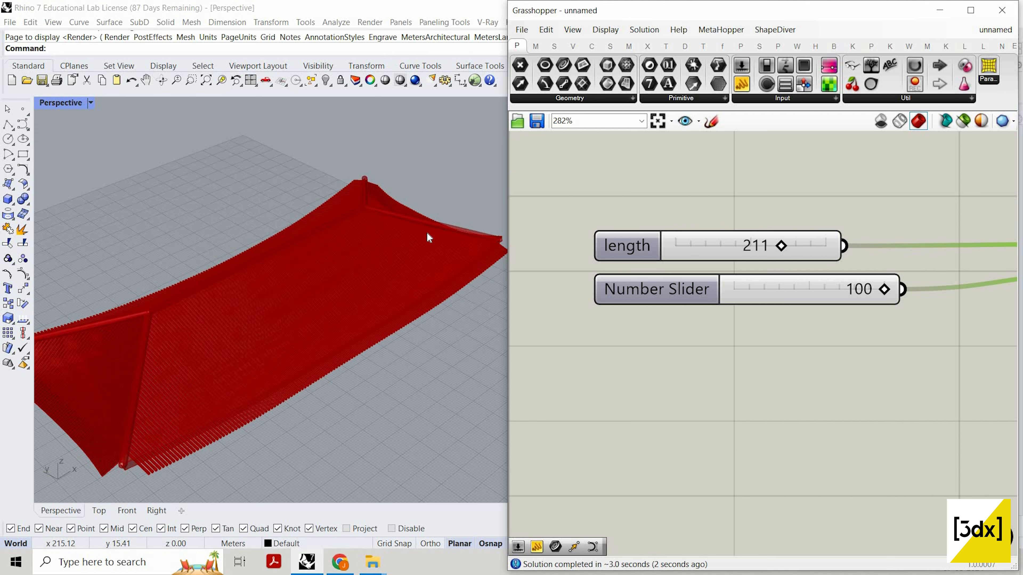
- Examine the shortened roof's pipes, beams and triangular end from several angles
{"action": "right_click_drag", "start_coordinate": [264, 245], "coordinate": [258, 455]}
{"action": "scroll", "coordinate": [348, 133], "scroll_direction": "up", "scroll_amount": 5}
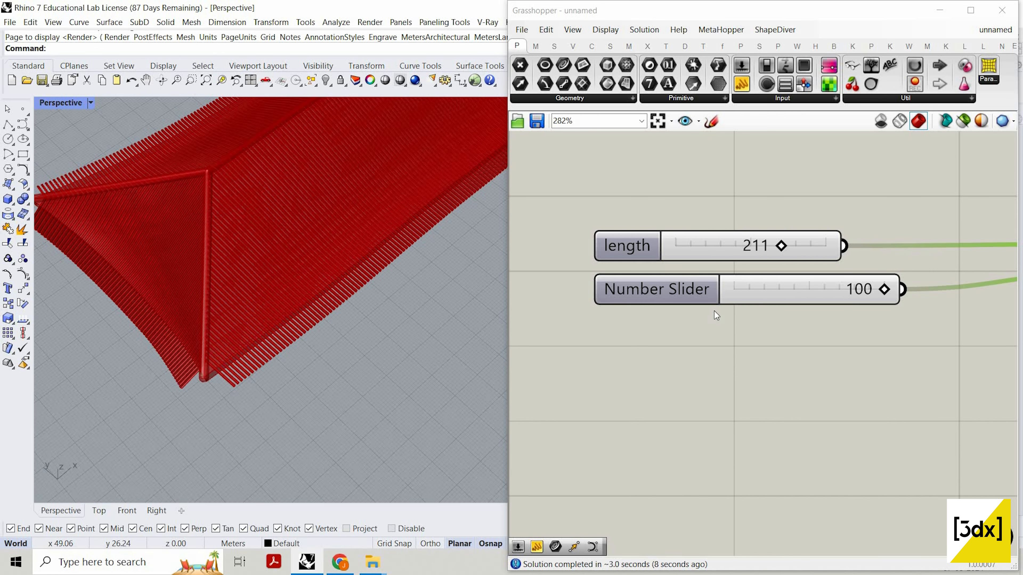
{"action": "scroll", "coordinate": [661, 277], "scroll_direction": "down", "scroll_amount": 4}
{"action": "scroll", "coordinate": [645, 271], "scroll_direction": "up", "scroll_amount": 3}
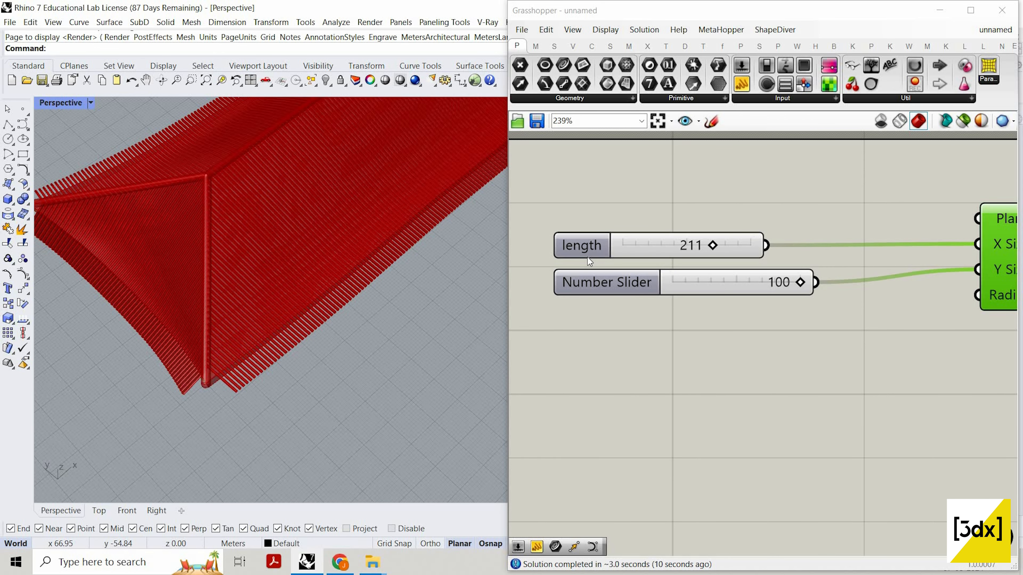
{"action": "scroll", "coordinate": [647, 236], "scroll_direction": "down", "scroll_amount": 4}
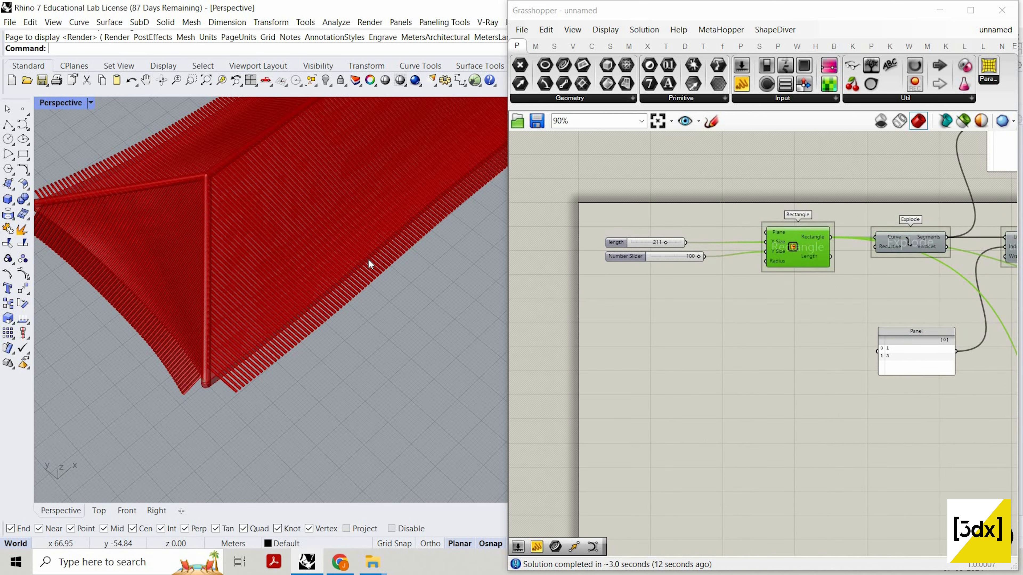
{"action": "right_click_drag", "start_coordinate": [330, 385], "coordinate": [501, 278]}
{"action": "scroll", "coordinate": [689, 267], "scroll_direction": "up", "scroll_amount": 3}
{"action": "scroll", "coordinate": [367, 226], "scroll_direction": "up", "scroll_amount": 5}
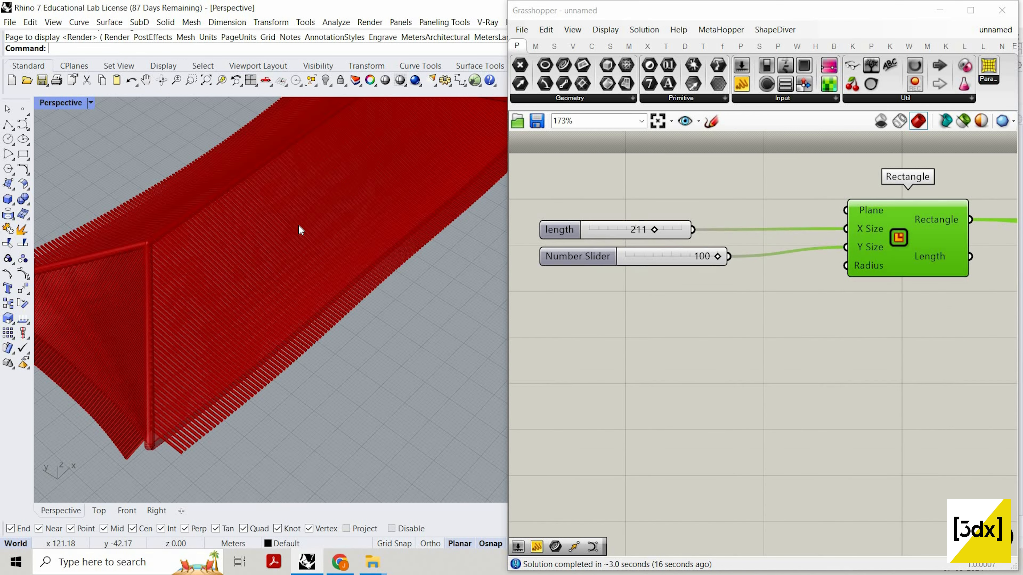
{"action": "scroll", "coordinate": [300, 225], "scroll_direction": "down", "scroll_amount": 7}
{"action": "scroll", "coordinate": [326, 219], "scroll_direction": "up", "scroll_amount": 2}
{"action": "right_click_drag", "start_coordinate": [327, 218], "coordinate": [329, 214]}
{"action": "scroll", "coordinate": [337, 212], "scroll_direction": "up", "scroll_amount": 3}
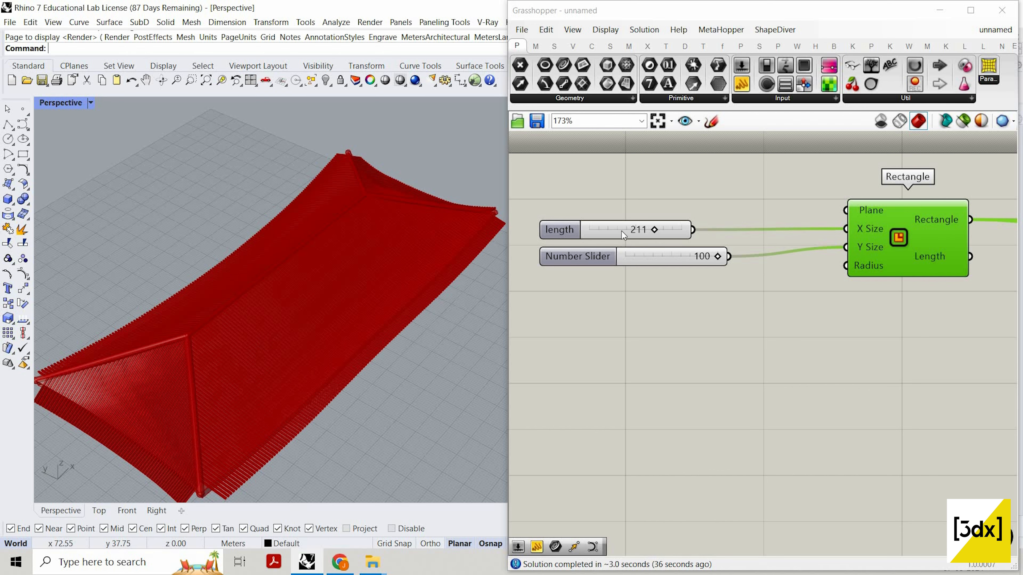
- Tidy the end of the definition by placing Mirror Surface between Extrude and the final Merge, and Sweep1 directly below Extrude
{"action": "scroll", "coordinate": [631, 245], "scroll_direction": "down", "scroll_amount": 10}
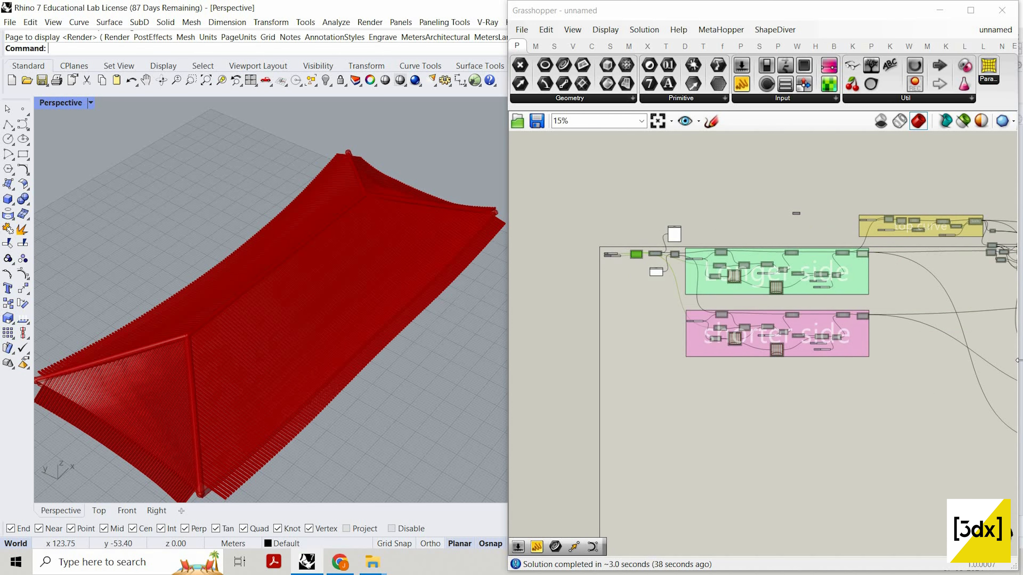
{"action": "scroll", "coordinate": [971, 348], "scroll_direction": "up", "scroll_amount": 6}
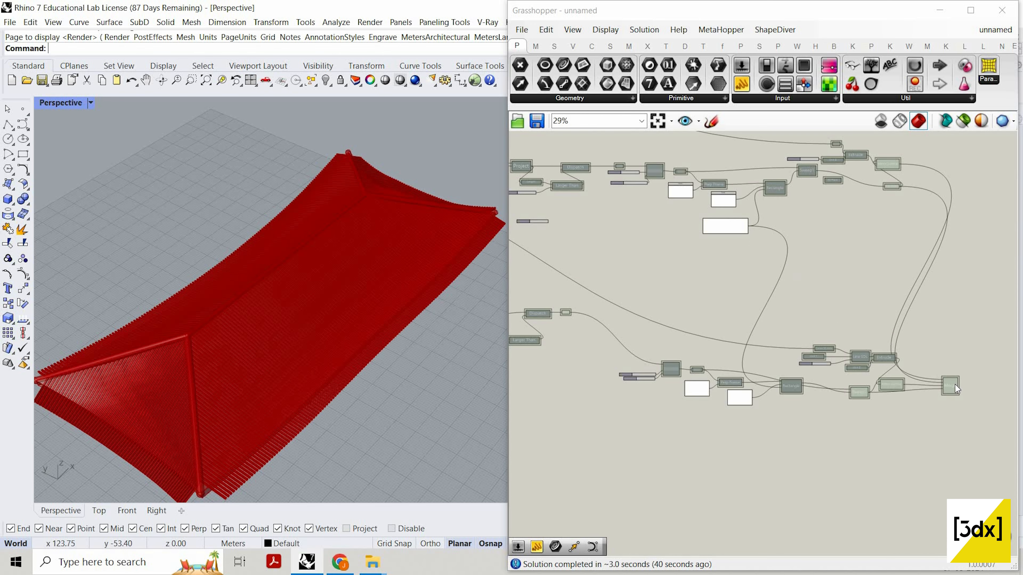
{"action": "left_click", "coordinate": [972, 348]}
{"action": "scroll", "coordinate": [850, 384], "scroll_direction": "up", "scroll_amount": 1}
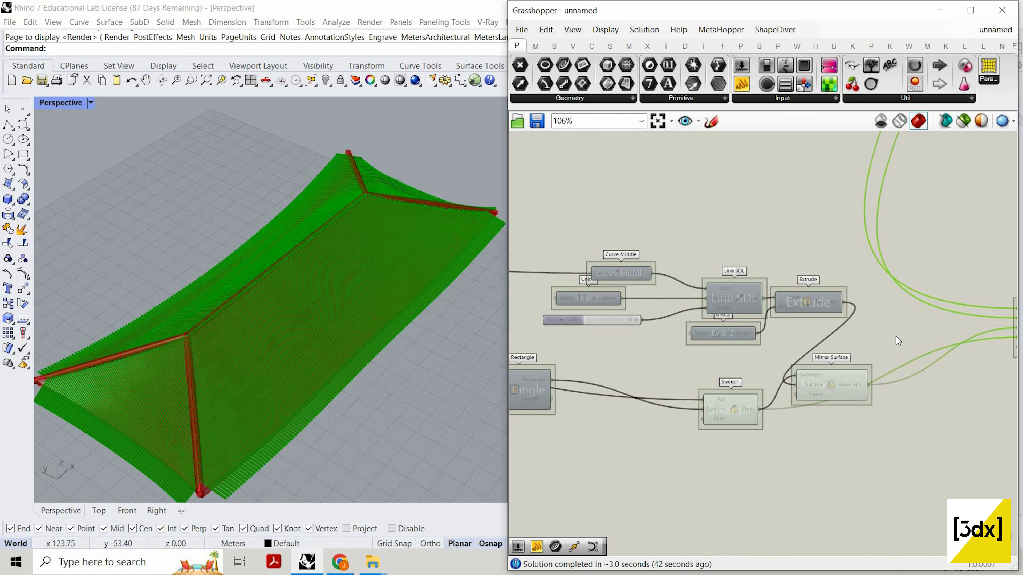
{"action": "left_click_drag", "start_coordinate": [817, 373], "coordinate": [845, 345]}
{"action": "left_click_drag", "start_coordinate": [958, 310], "coordinate": [969, 280]}
{"action": "scroll", "coordinate": [969, 290], "scroll_direction": "up", "scroll_amount": 3}
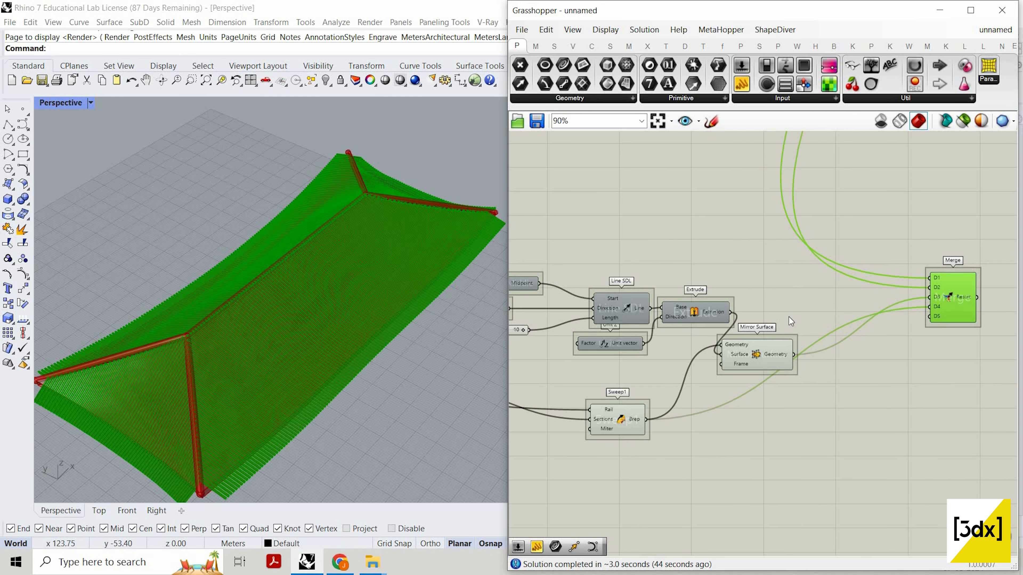
{"action": "left_click_drag", "start_coordinate": [836, 344], "coordinate": [863, 309]}
{"action": "left_click_drag", "start_coordinate": [636, 411], "coordinate": [681, 372]}
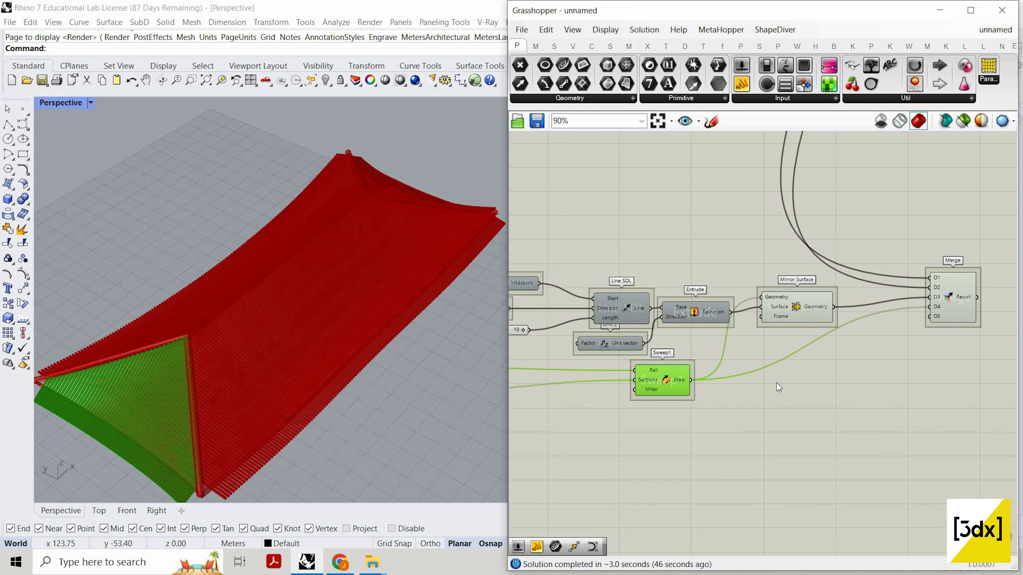